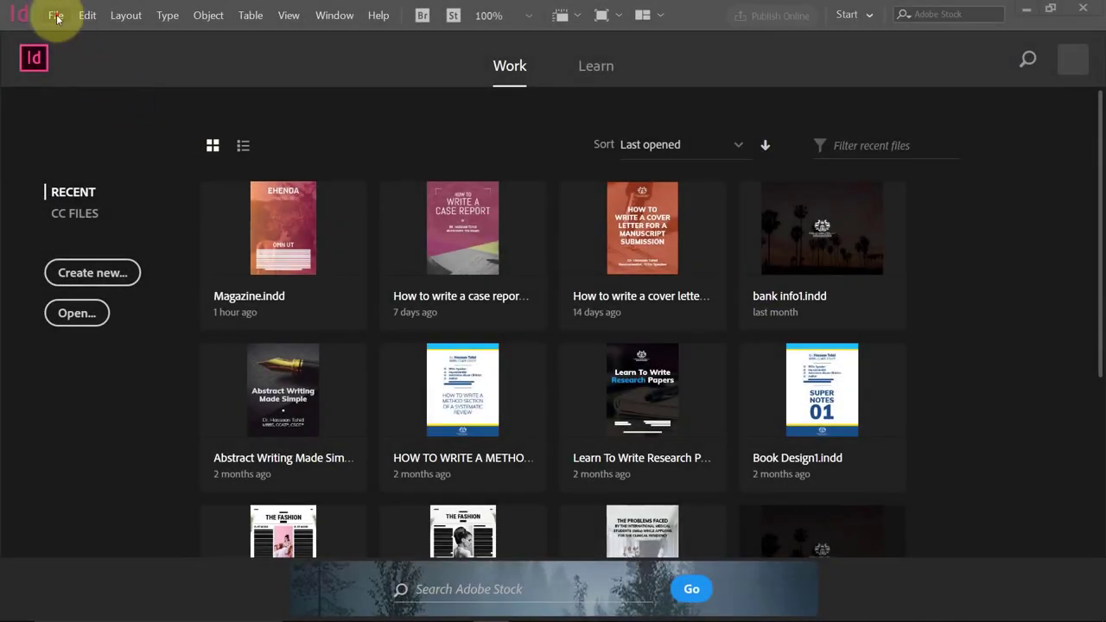
# Keep the horizontal and vertical ruler units at inches in Units & Increments preferences.
pyautogui.click(56, 16)
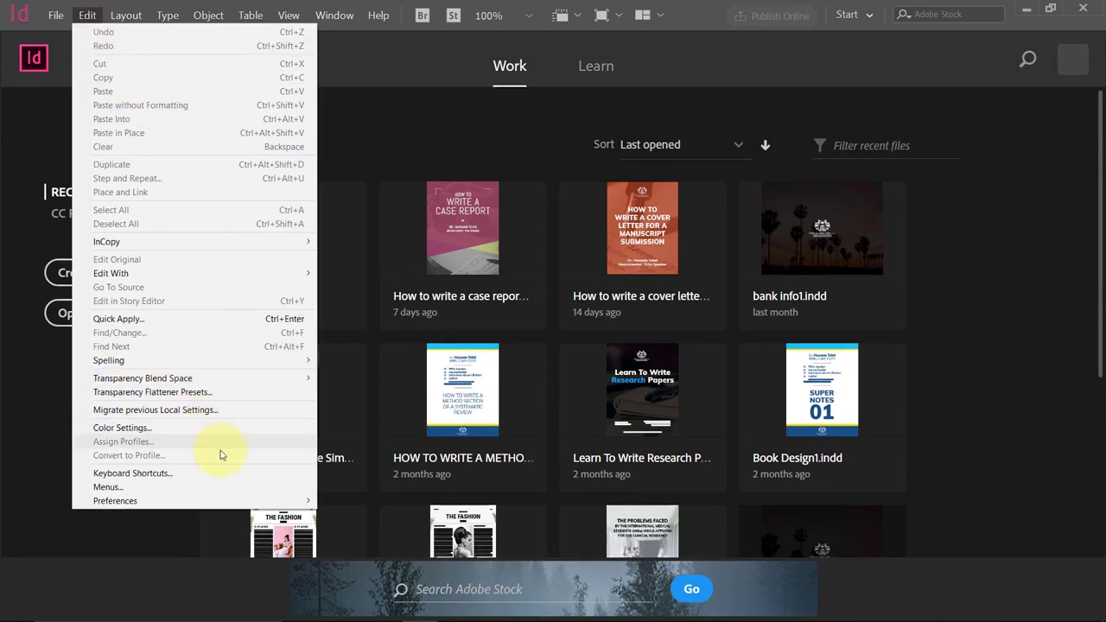
pyautogui.moveTo(190, 501)
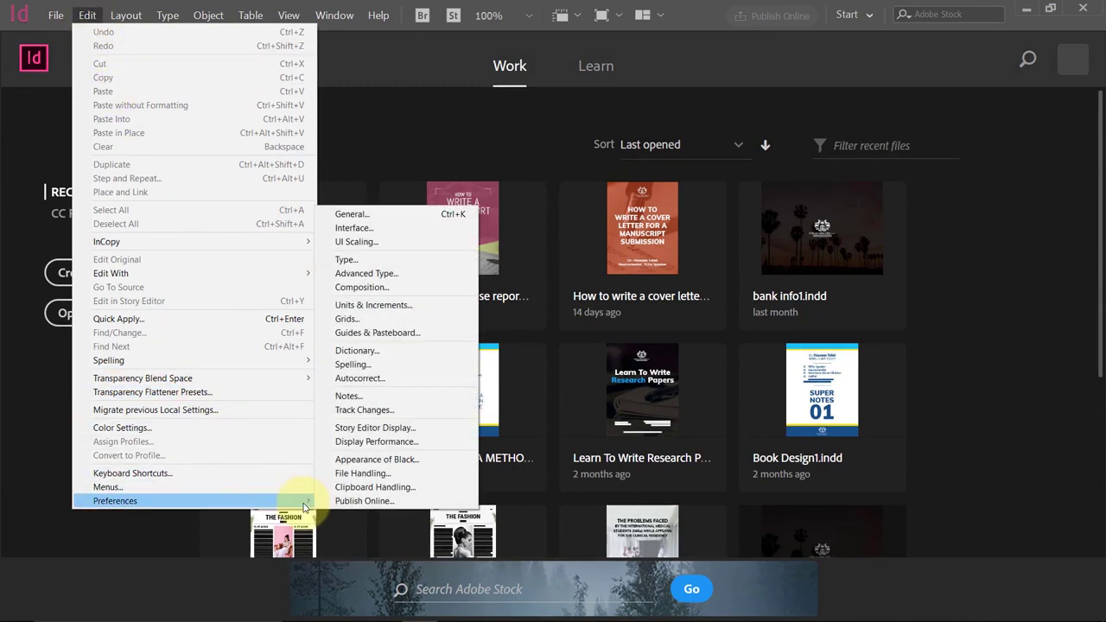
pyautogui.click(384, 309)
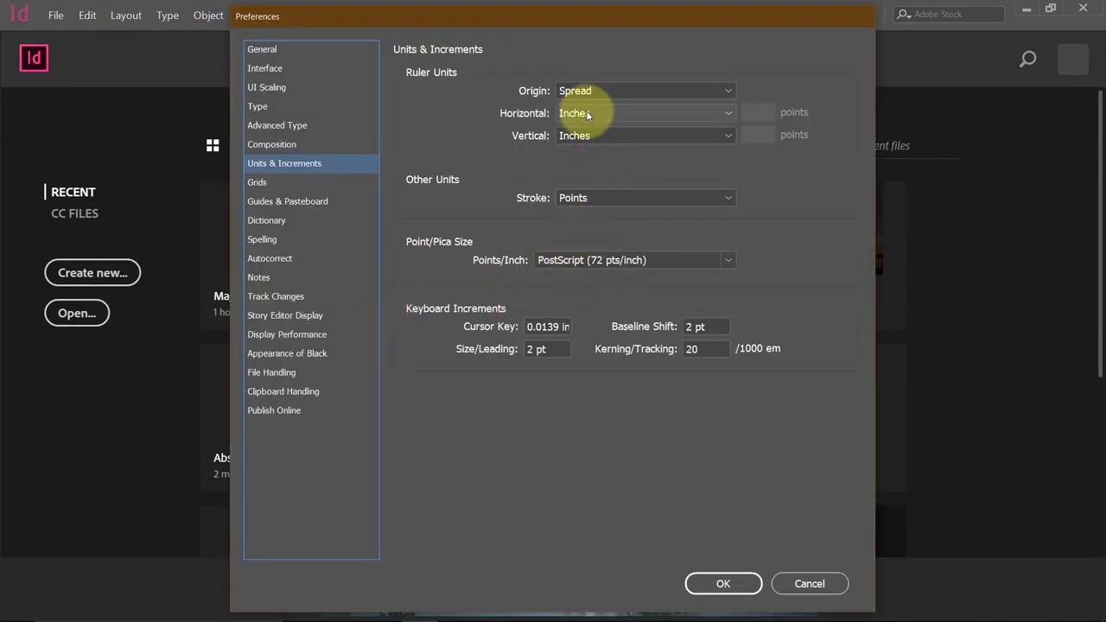
pyautogui.click(588, 114)
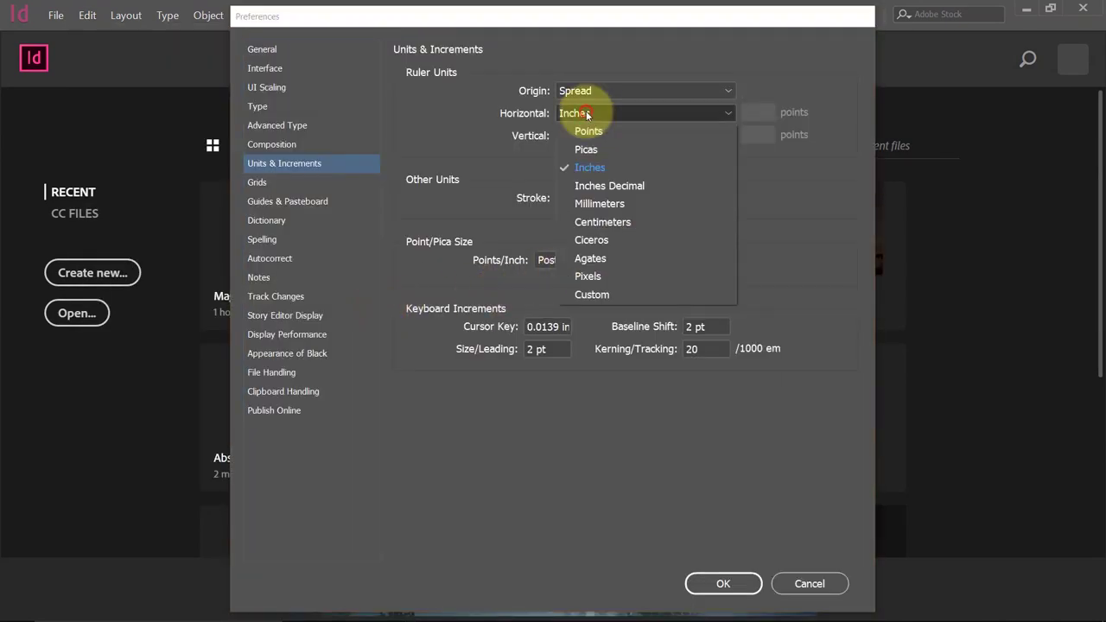
pyautogui.click(626, 110)
pyautogui.click(648, 136)
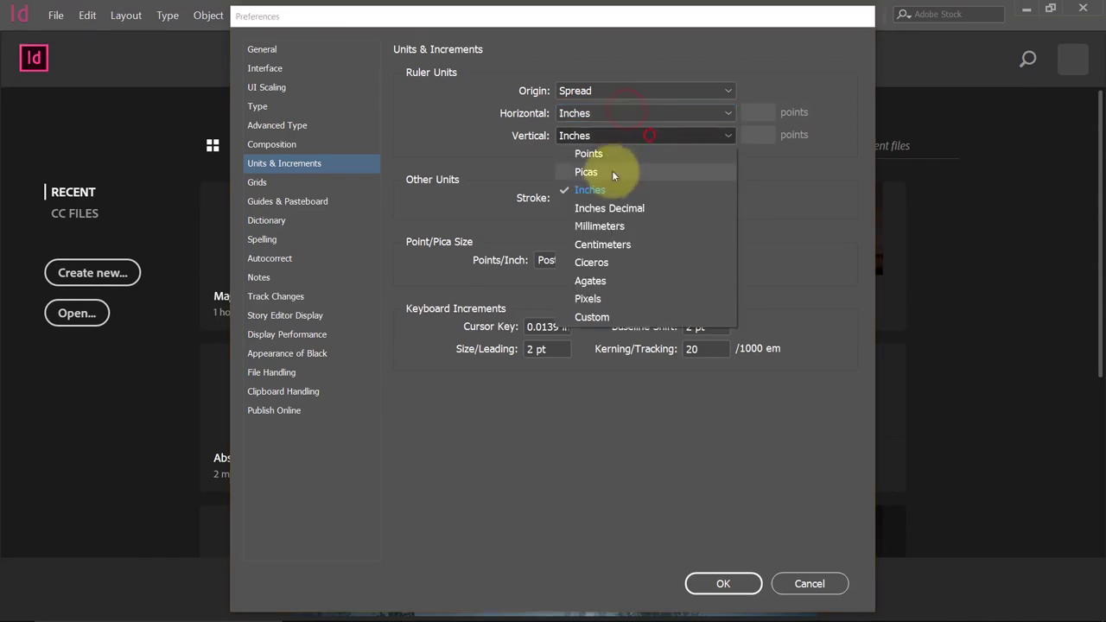
pyautogui.click(761, 474)
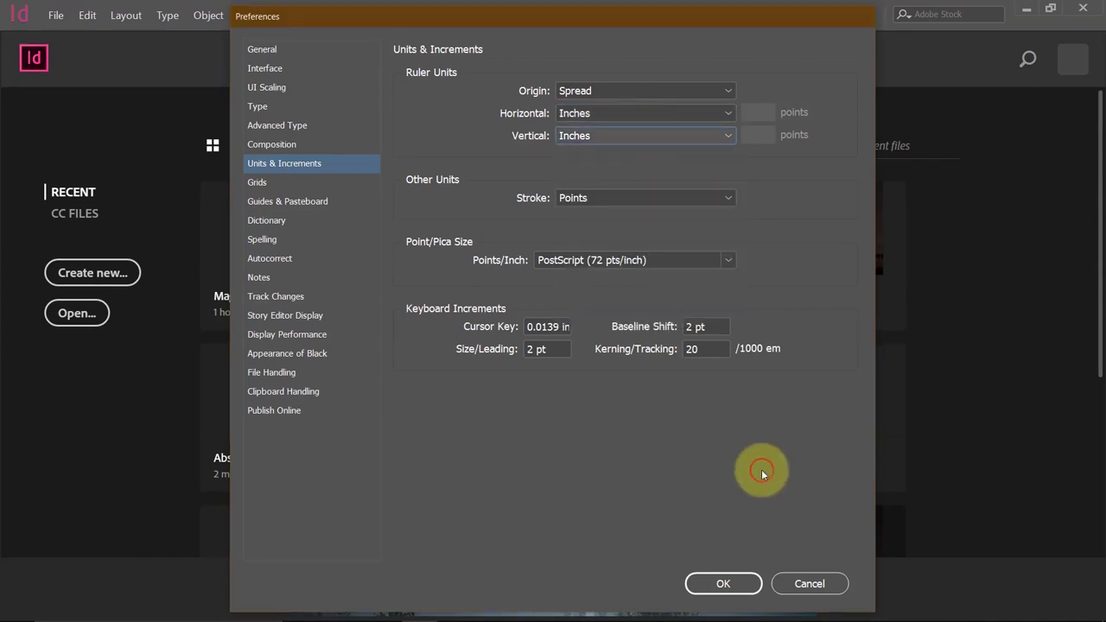
pyautogui.click(723, 584)
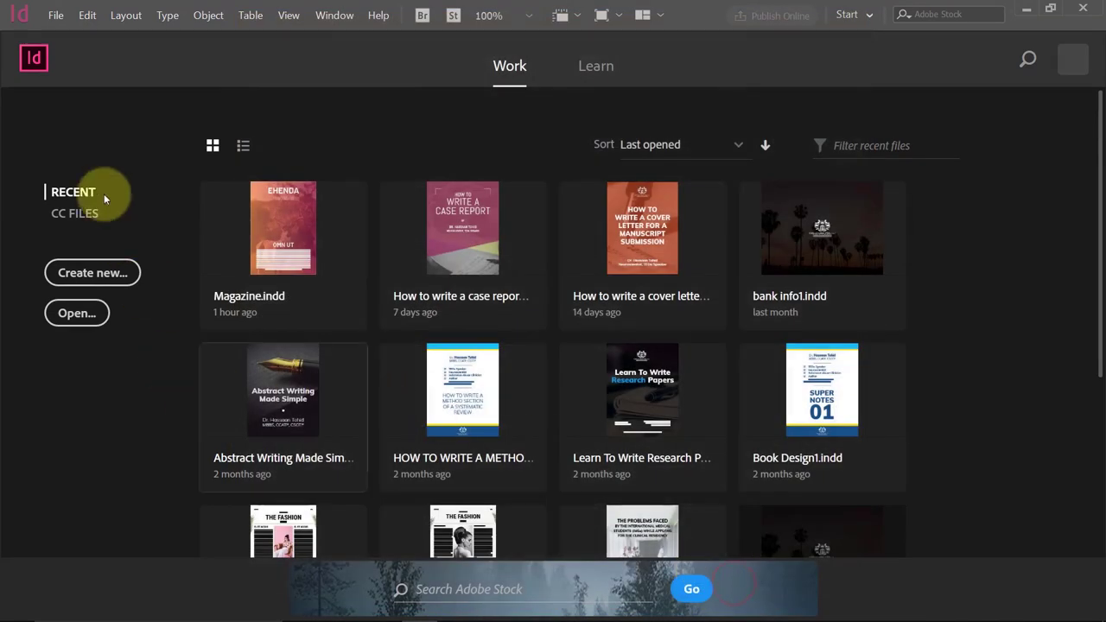
# Start a new print document using the A4 page size preset.
pyautogui.click(57, 18)
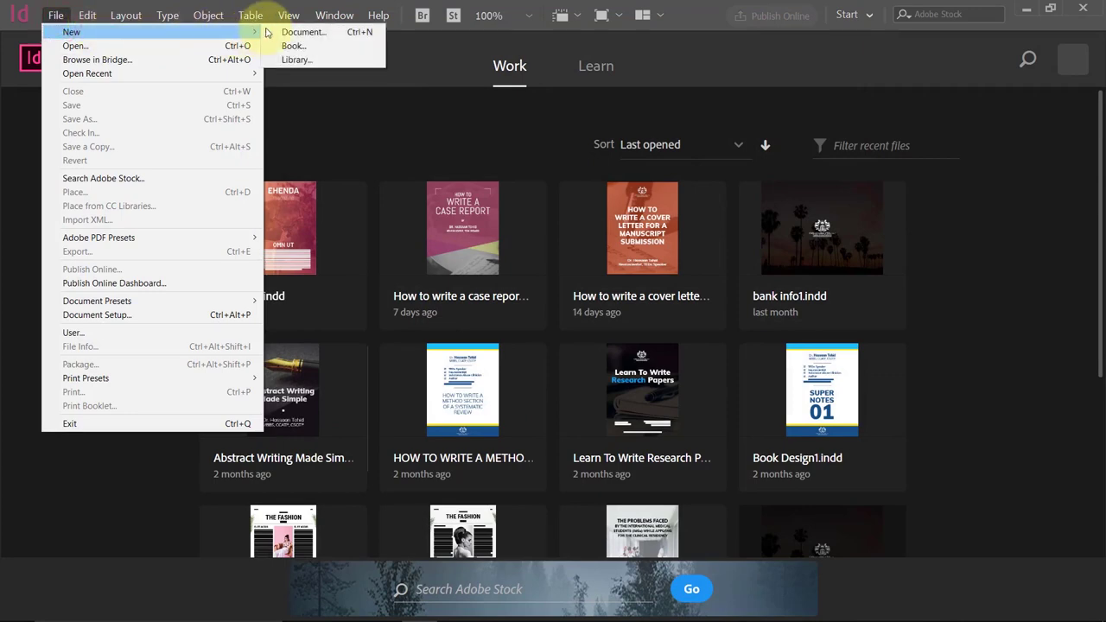
pyautogui.click(285, 33)
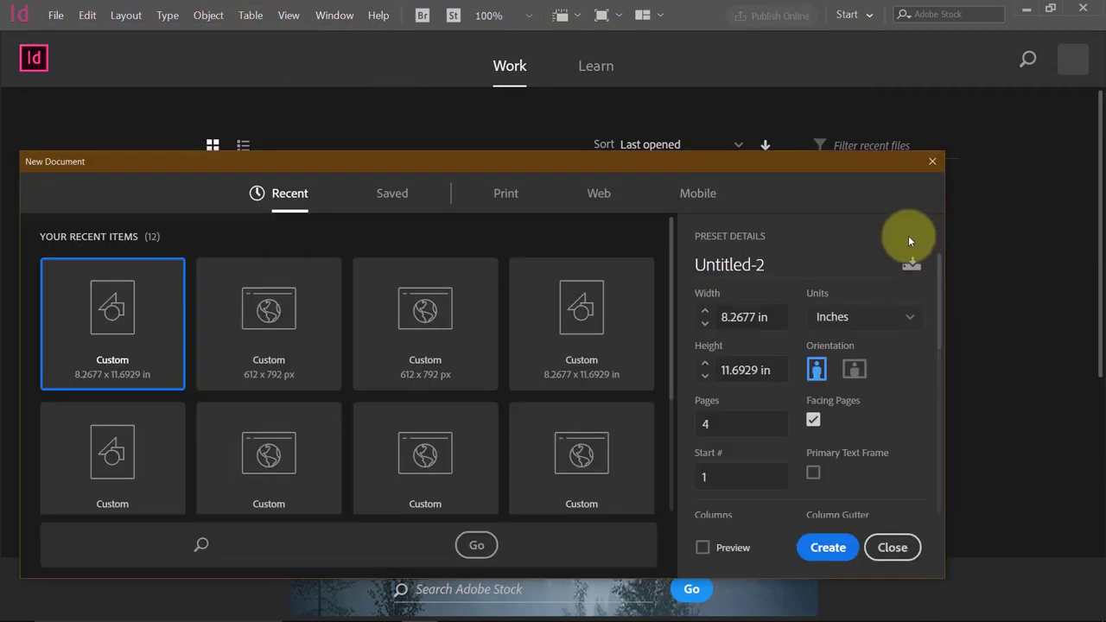
pyautogui.moveTo(666, 161); pyautogui.dragTo(763, 52)
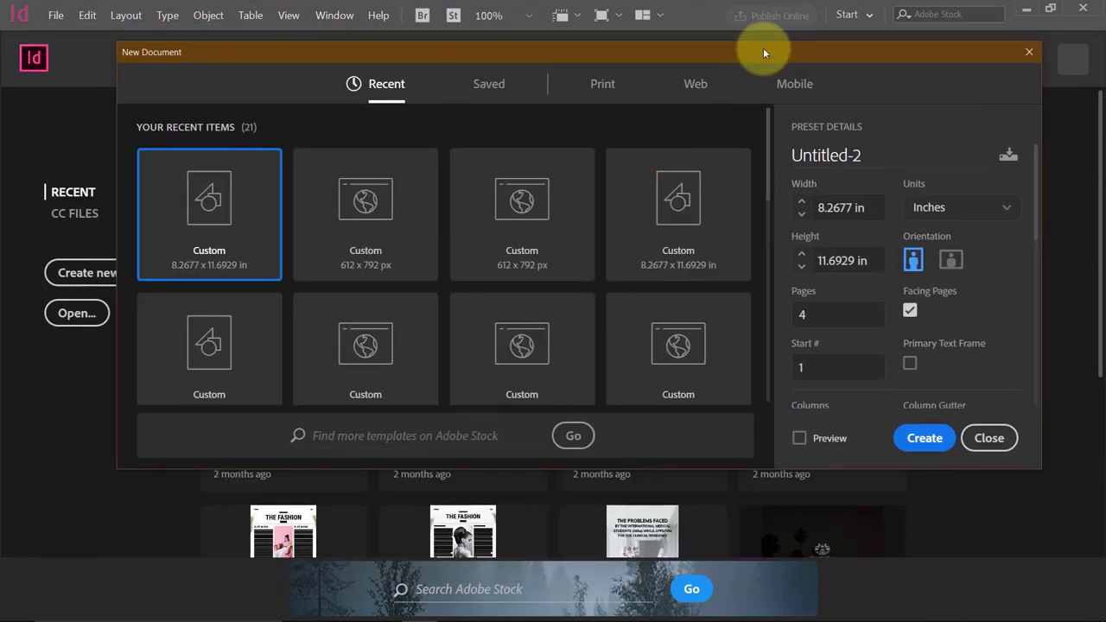
pyautogui.click(604, 86)
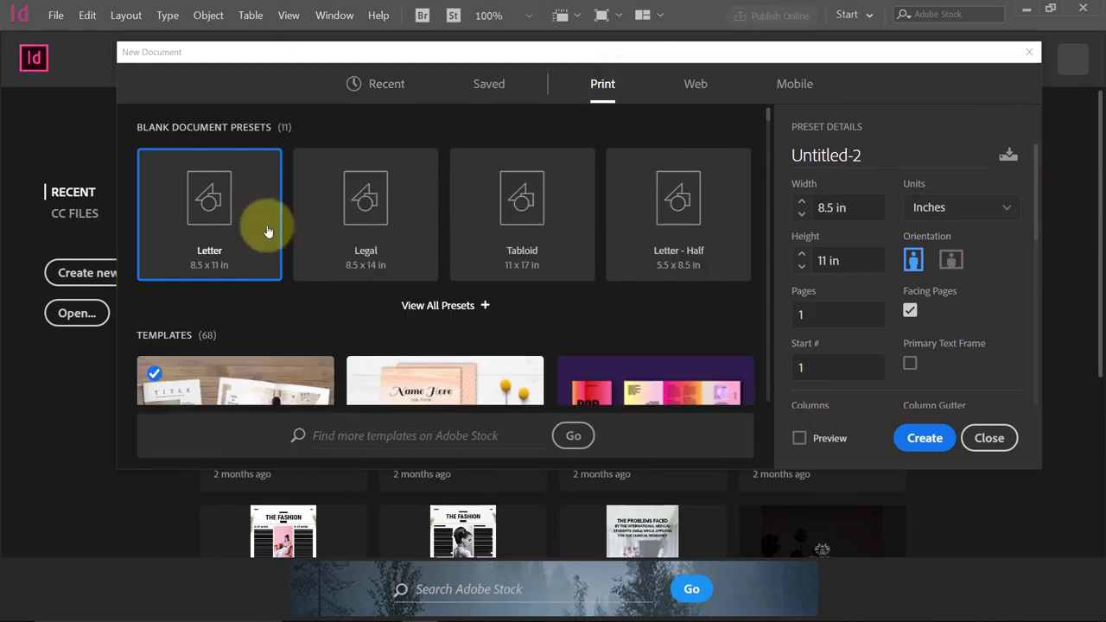
pyautogui.click(488, 308)
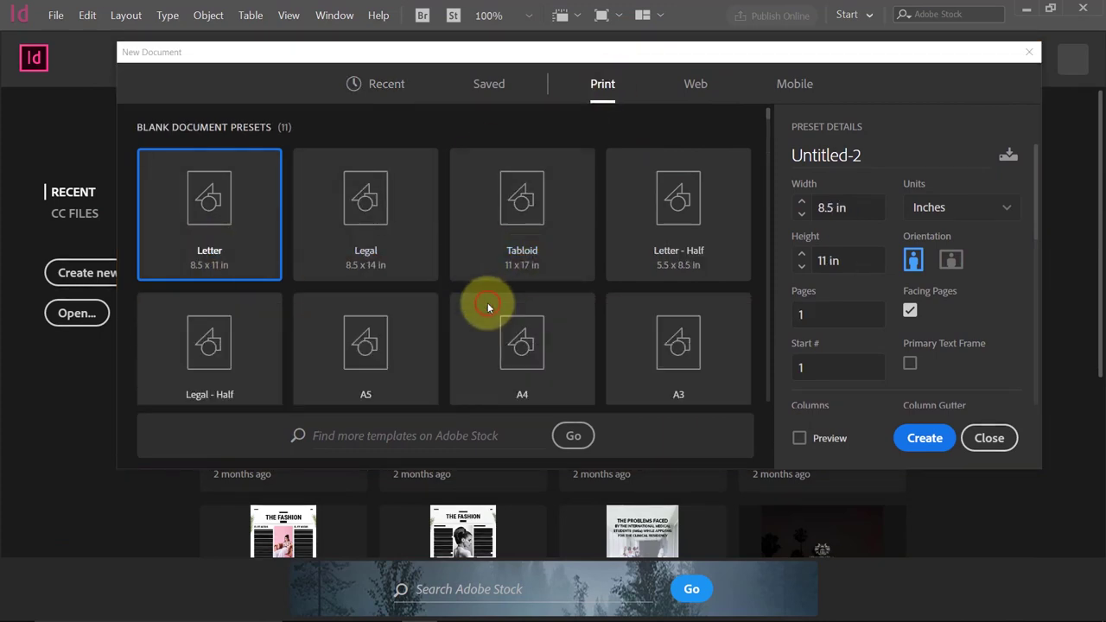
pyautogui.click(544, 354)
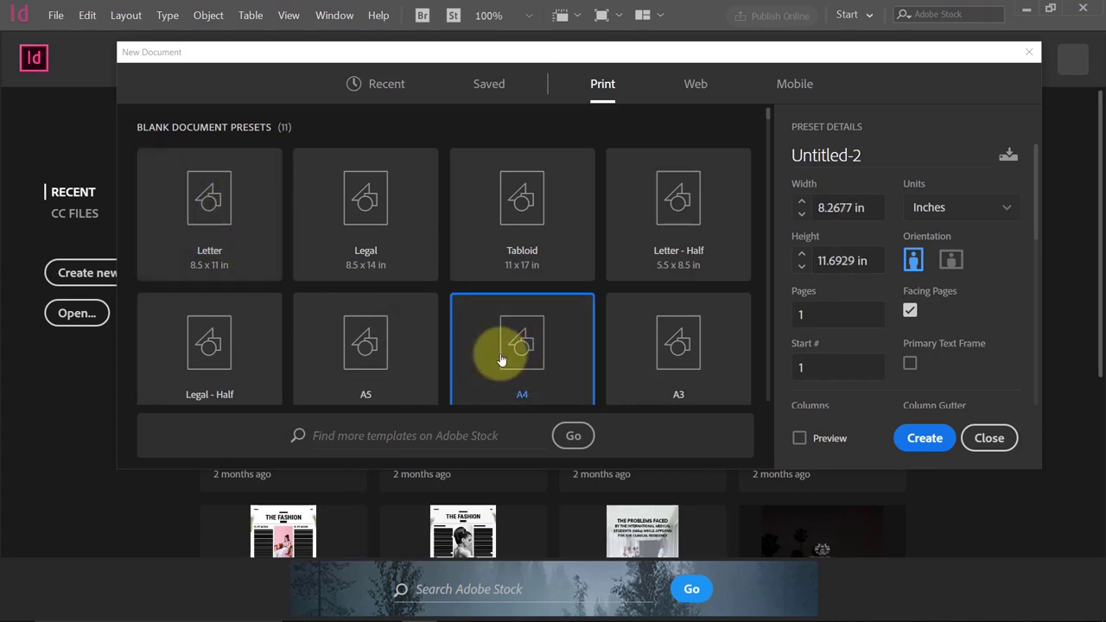
# Set the new document to 6 pages and turn on Preview.
pyautogui.scroll(-1, 551, 354)
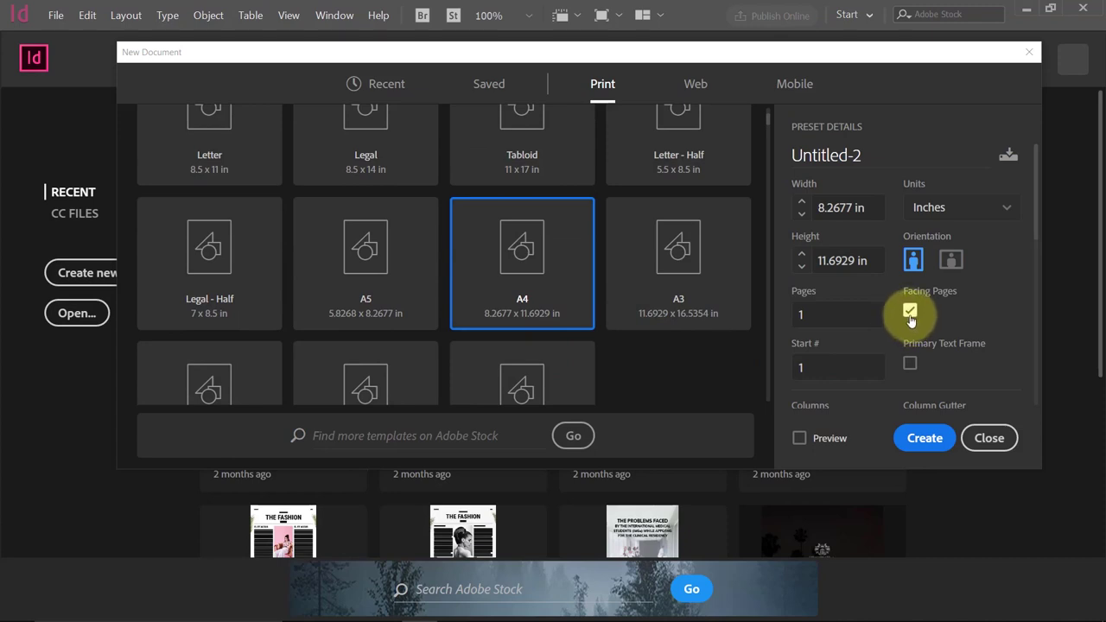
pyautogui.doubleClick(783, 316)
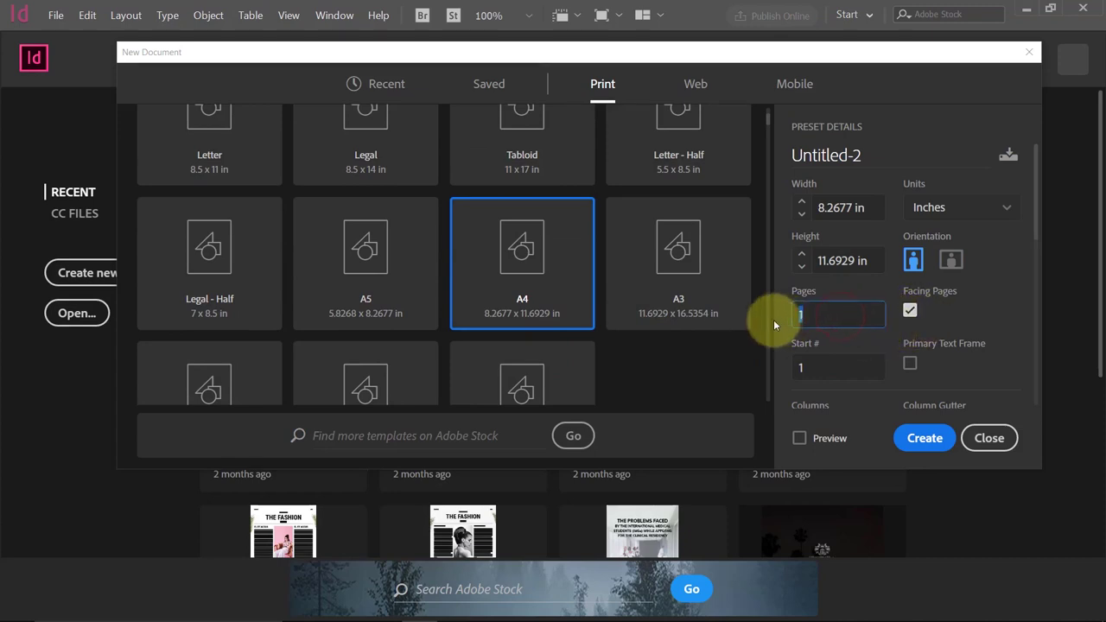
pyautogui.write('6')
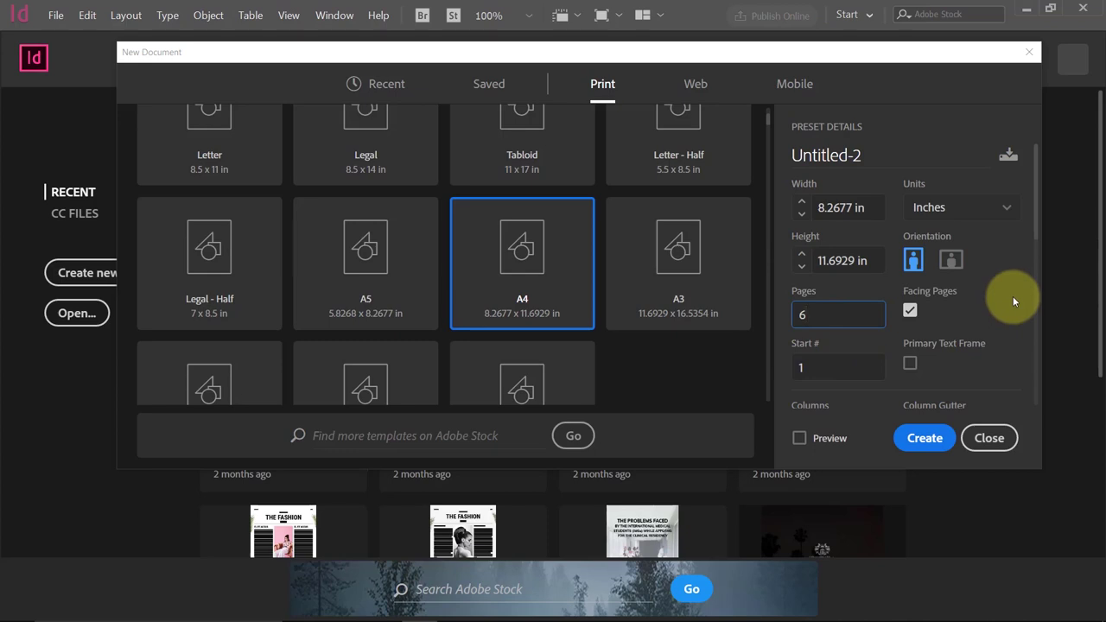
pyautogui.scroll(-1, 1013, 296)
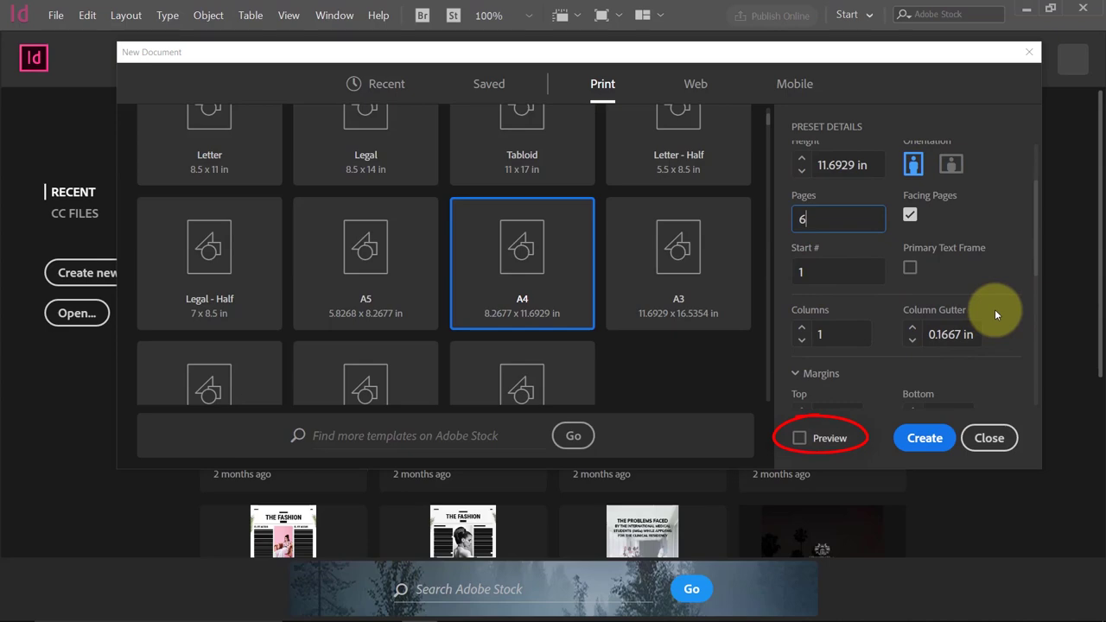
pyautogui.click(799, 438)
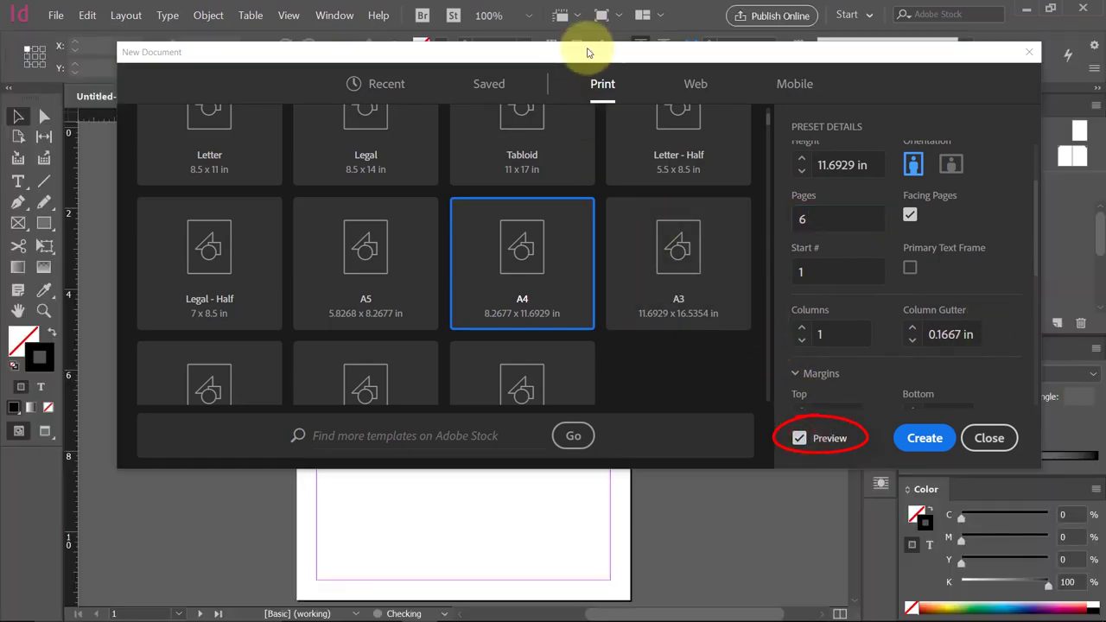
pyautogui.moveTo(575, 52)
pyautogui.mouseDown()
pyautogui.moveTo(517, 215)
pyautogui.moveTo(420, 108)
pyautogui.mouseUp()
pyautogui.scroll(-1, 850, 320)
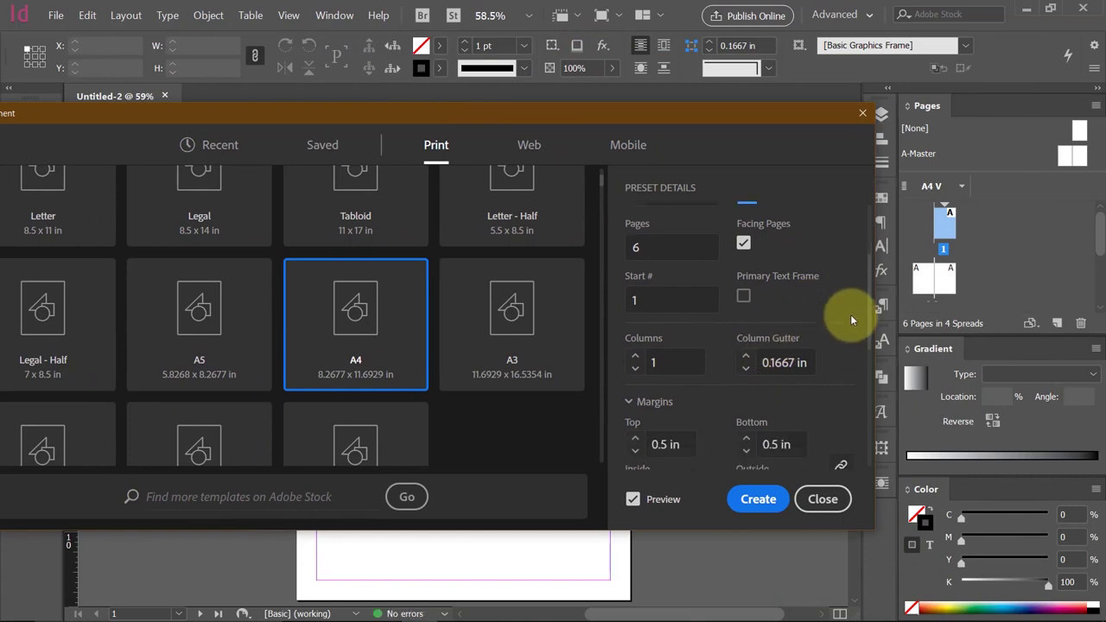
pyautogui.scroll(-3, 851, 320)
pyautogui.scroll(-1, 851, 320)
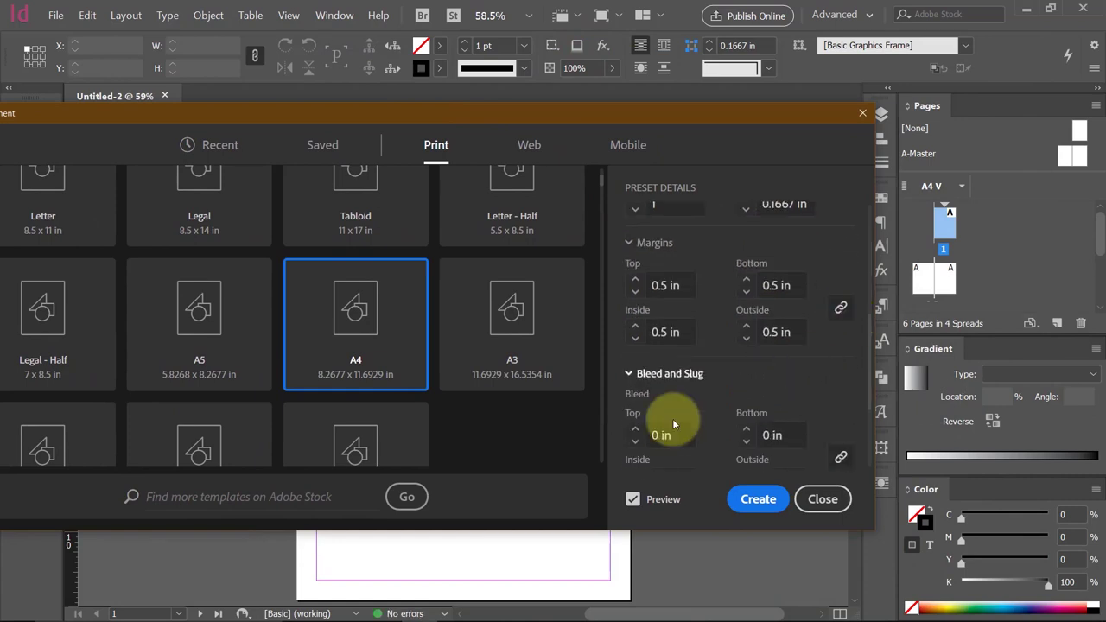
# Add a 0.125 in bleed on all sides and create the document.
pyautogui.click(635, 429)
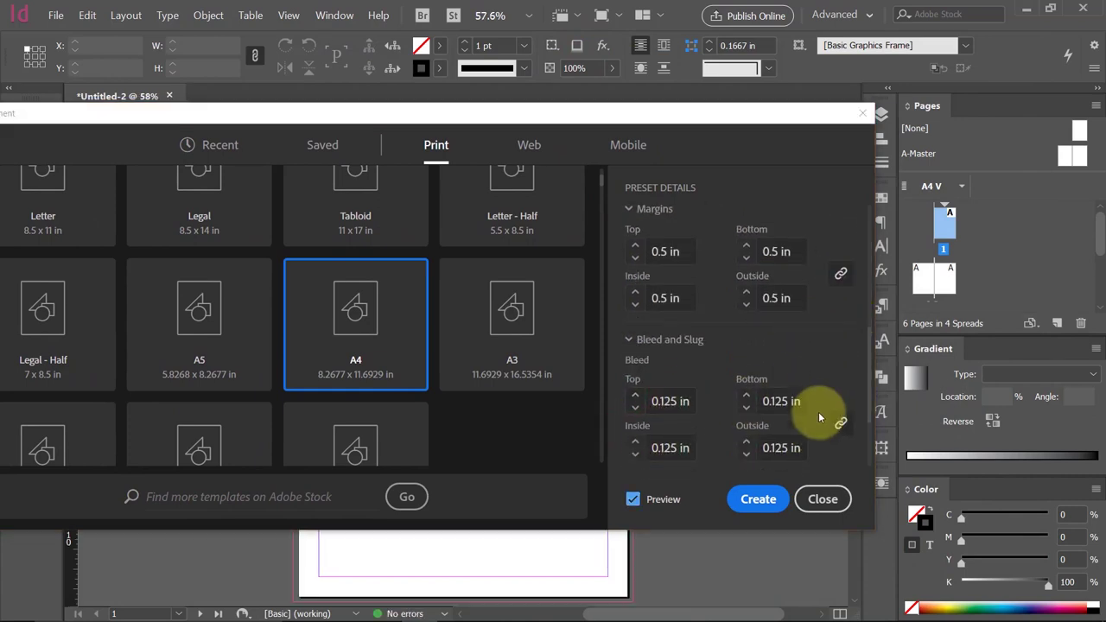
pyautogui.scroll(-3, 838, 388)
pyautogui.scroll(1, 838, 388)
pyautogui.scroll(4, 838, 388)
pyautogui.scroll(2, 838, 393)
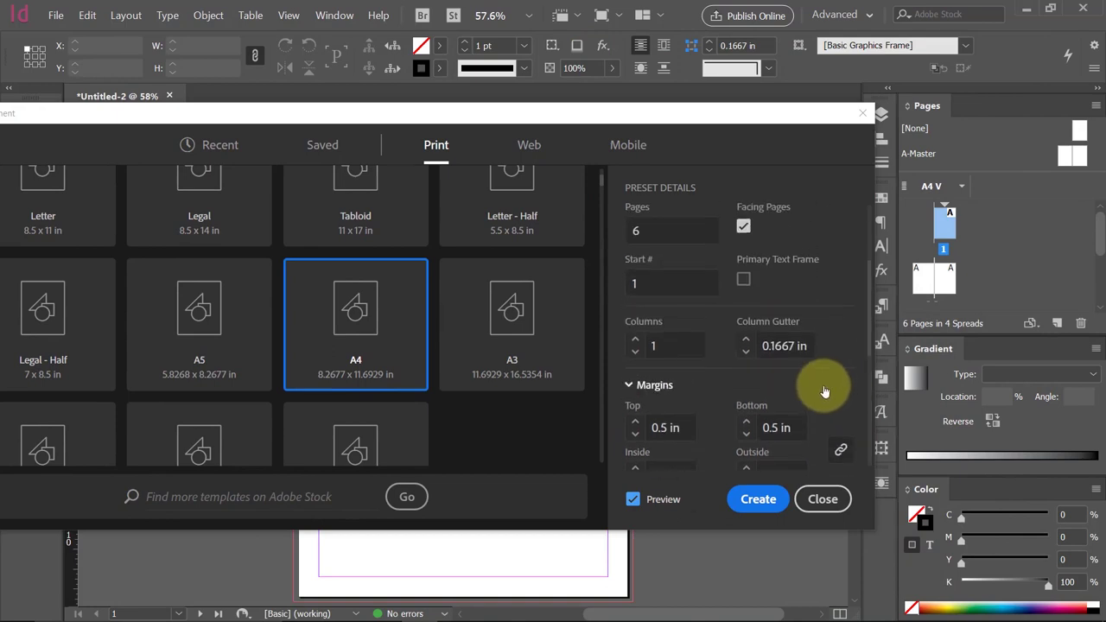
pyautogui.click(755, 499)
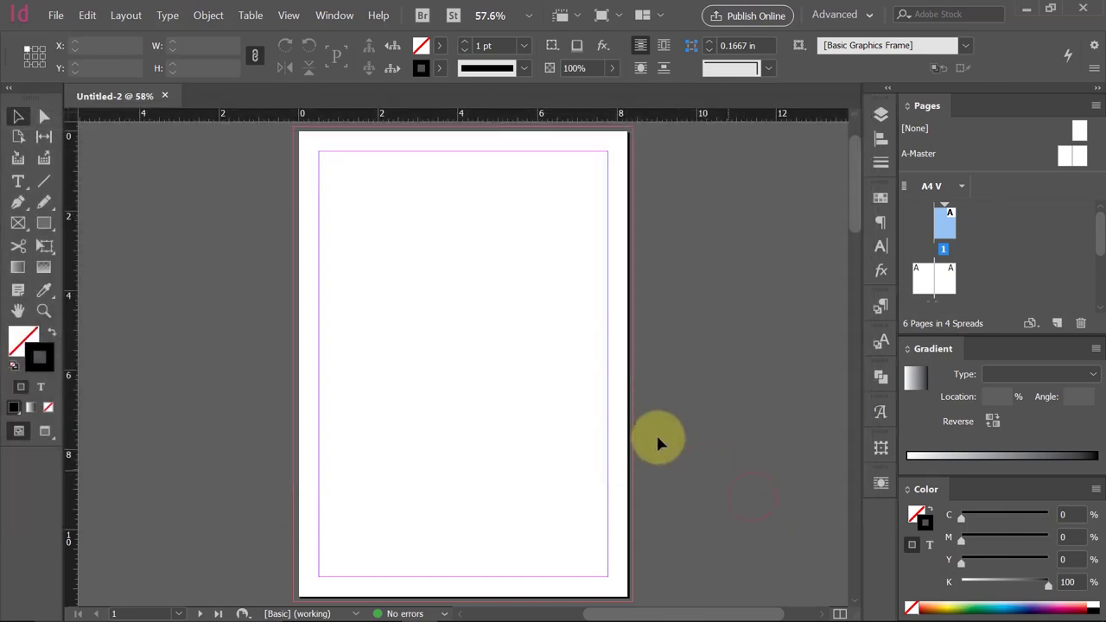
# Scroll through the new document's spreads, then zoom out to see page 1 whole.
pyautogui.scroll(-5, 656, 442)
pyautogui.scroll(-1, 635, 409)
pyautogui.scroll(-5, 635, 410)
pyautogui.scroll(-5, 637, 405)
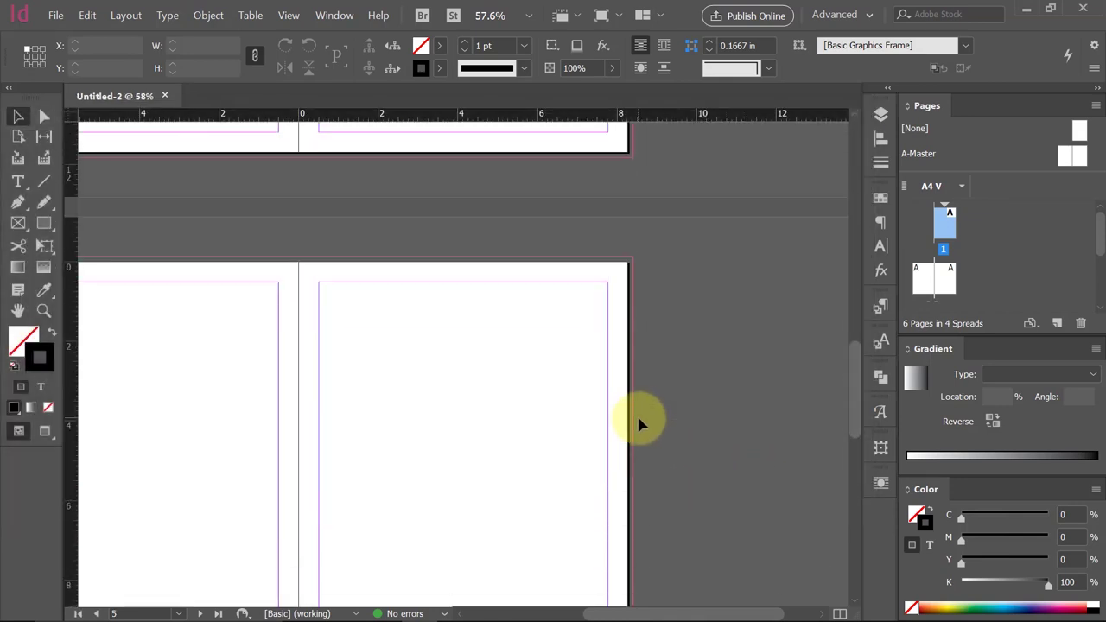
pyautogui.scroll(-3, 639, 424)
pyautogui.scroll(-4, 482, 400)
pyautogui.scroll(5, 605, 378)
pyautogui.scroll(5, 622, 363)
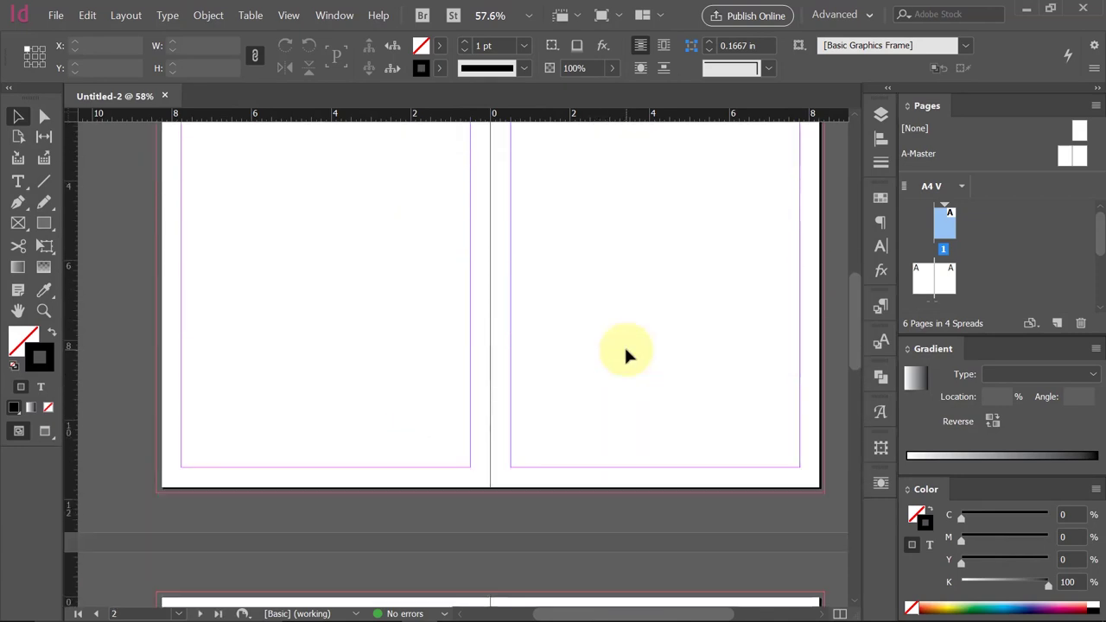
pyautogui.scroll(5, 626, 346)
pyautogui.scroll(5, 629, 351)
pyautogui.keyDown('ctrl'); pyautogui.keyDown('alt'); pyautogui.click(663, 348); pyautogui.keyUp('alt'); pyautogui.keyUp('ctrl')
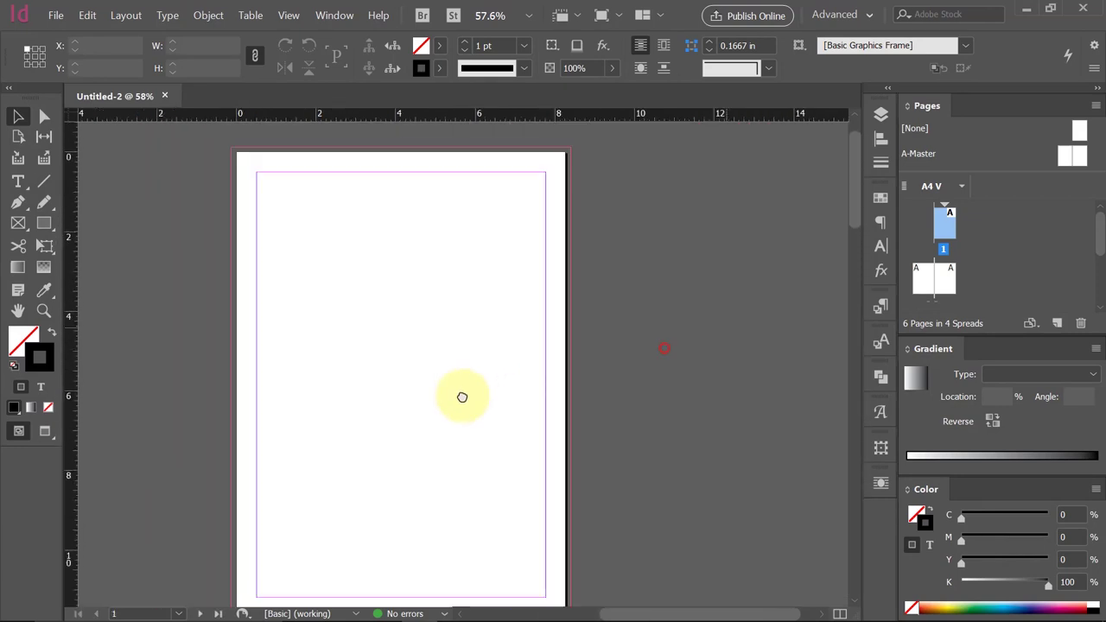
pyautogui.keyDown('ctrl'); pyautogui.keyDown('alt'); pyautogui.click(505, 378); pyautogui.keyUp('alt'); pyautogui.keyUp('ctrl')
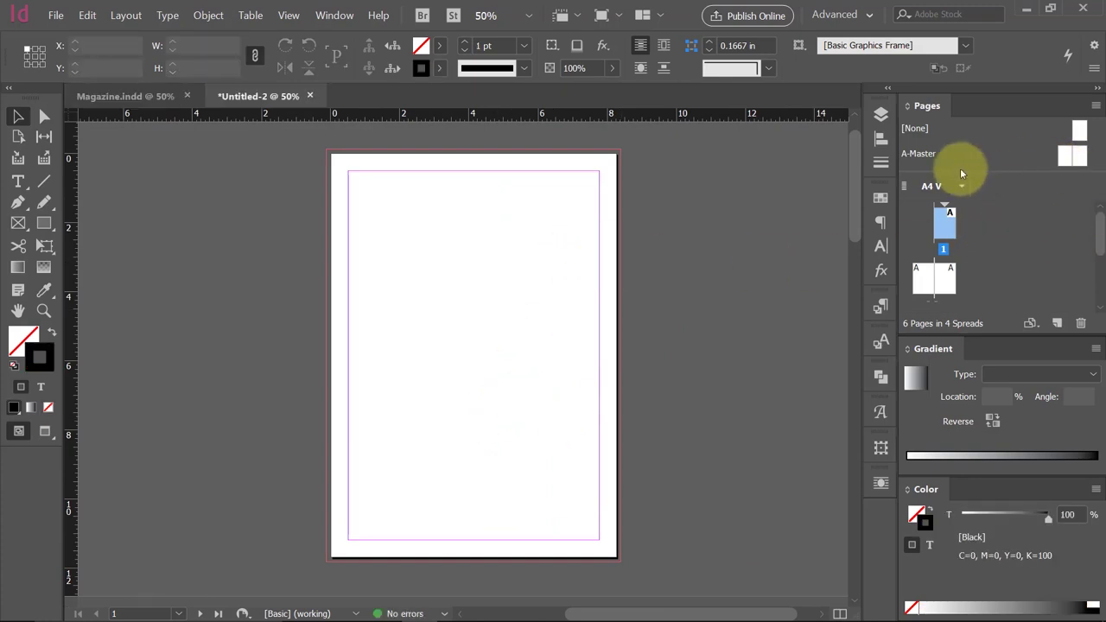
# On the A-Master spread, add a text frame holding a Current Page Number marker.
pyautogui.doubleClick(1062, 162)
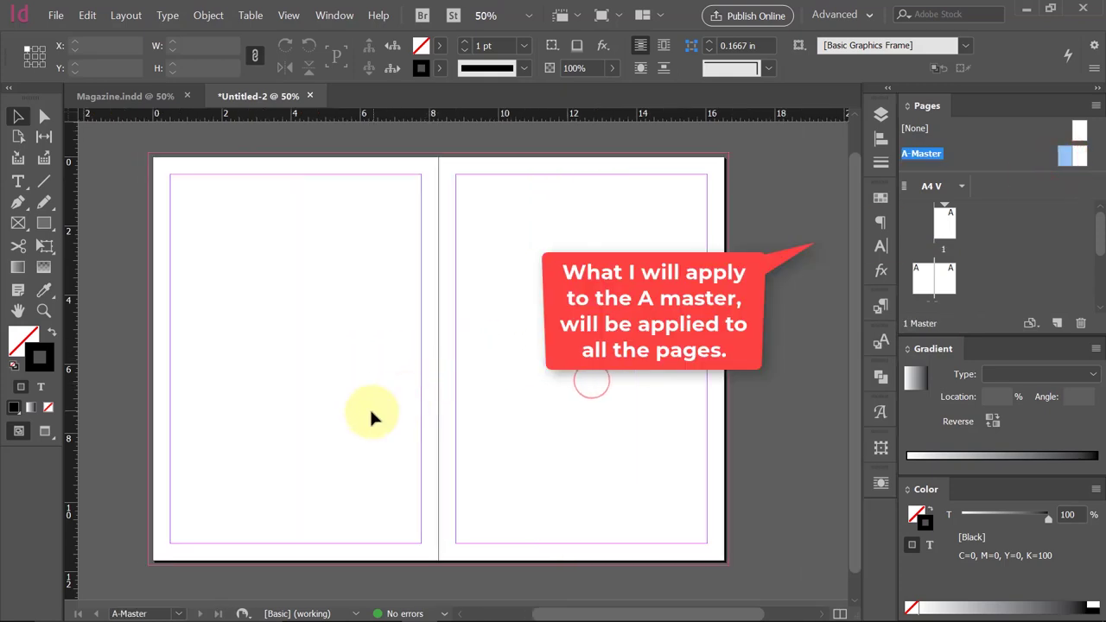
pyautogui.press('t')
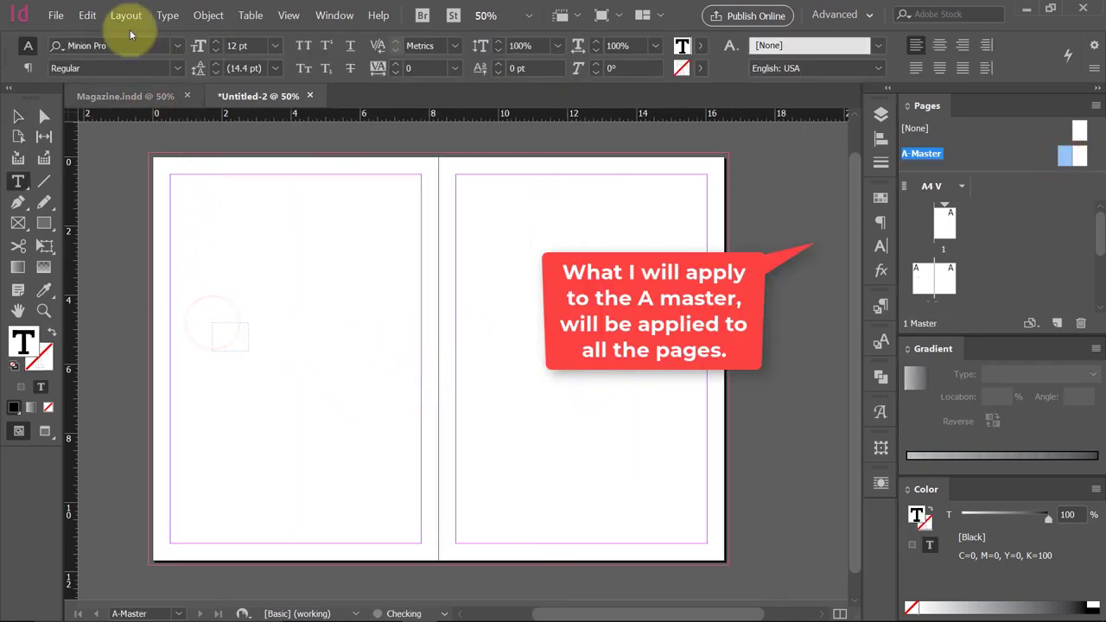
pyautogui.click(168, 16)
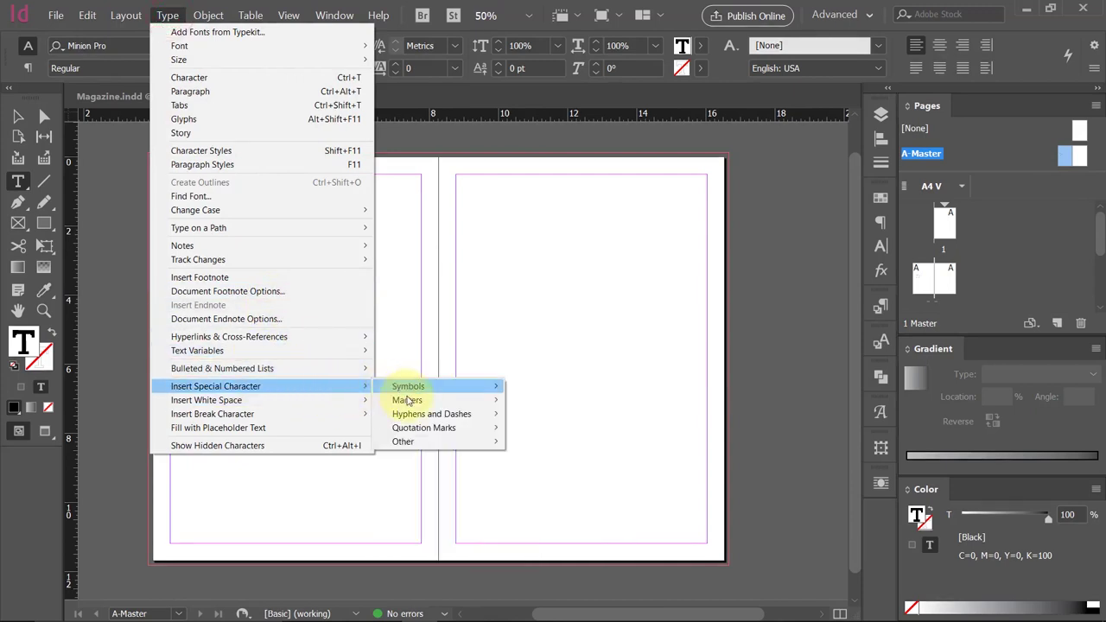
pyautogui.moveTo(407, 400)
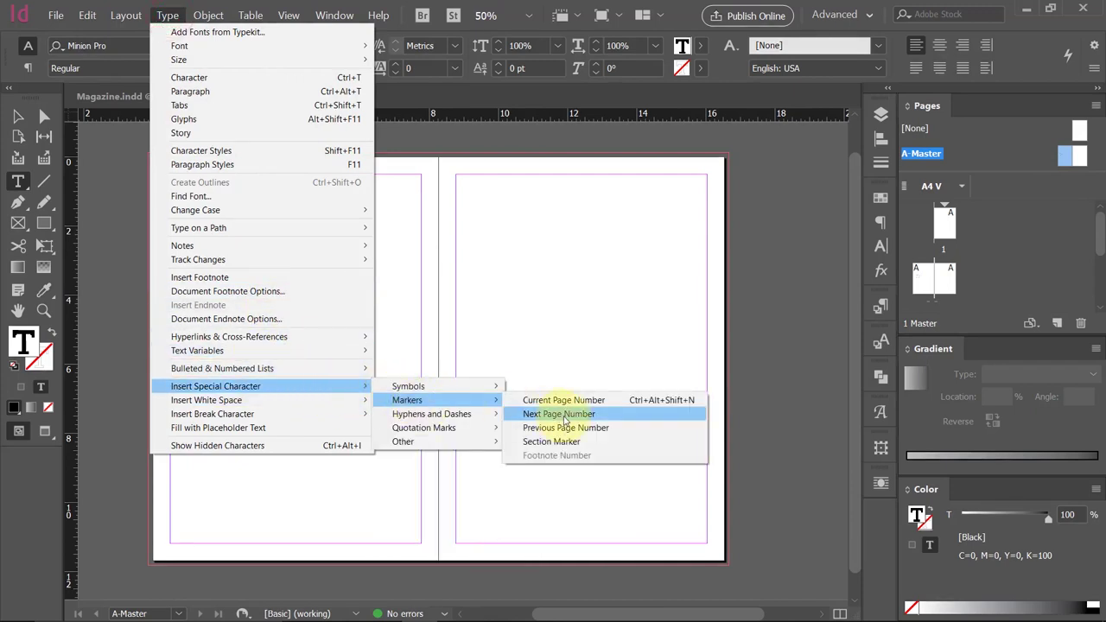
pyautogui.click(563, 401)
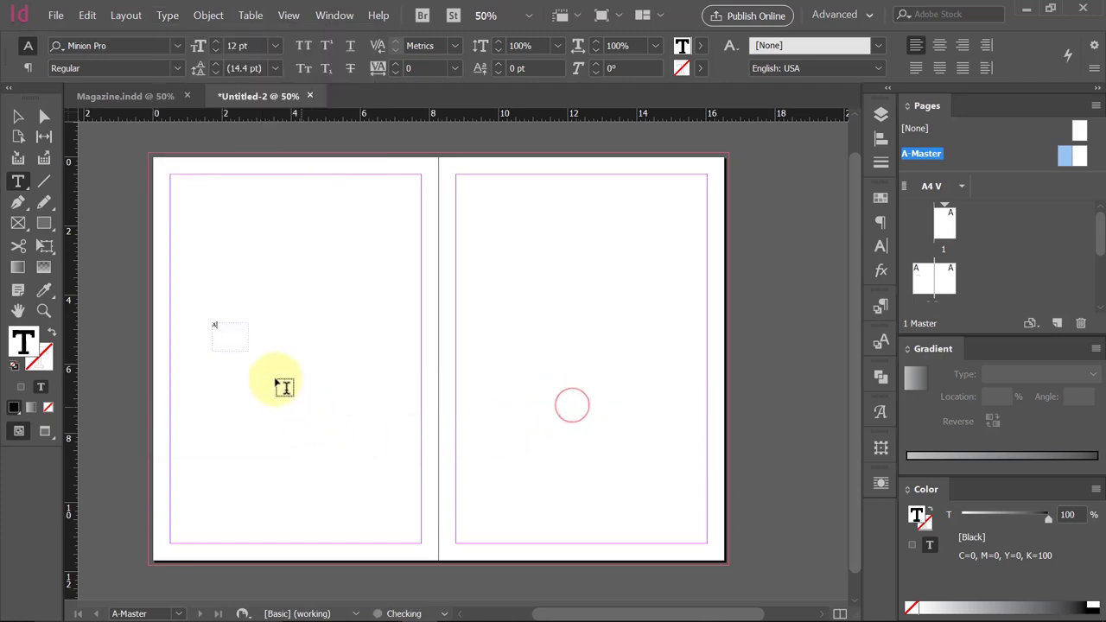
pyautogui.hotkey('ctrl', 'a')
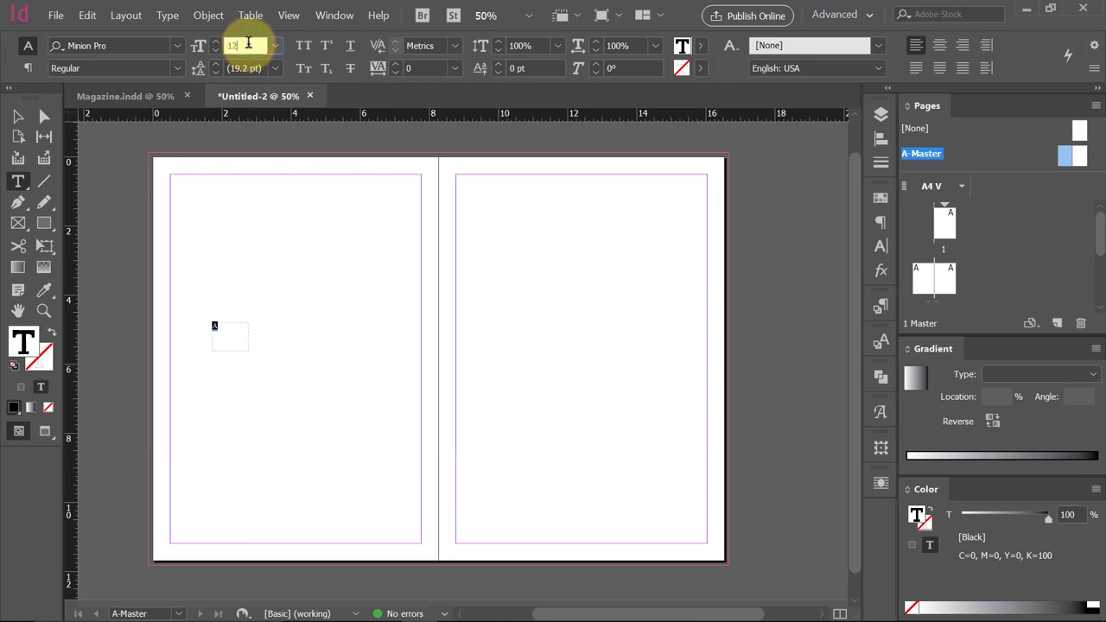
# With nothing selected, make Barlow Regular the default font.
pyautogui.click(17, 116)
pyautogui.click(345, 292)
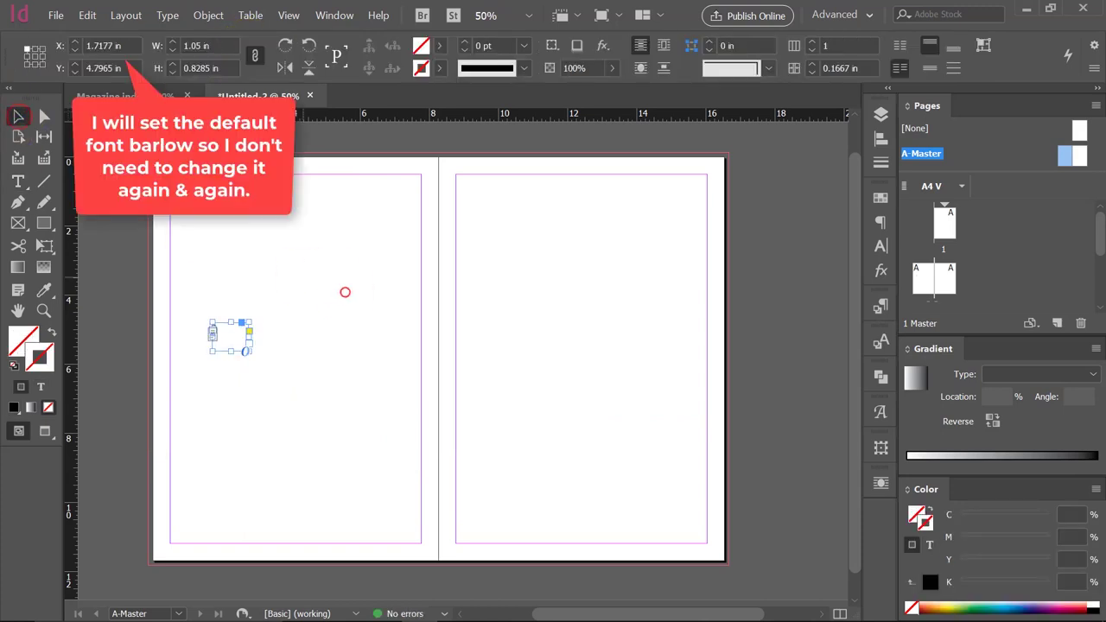
pyautogui.press('t')
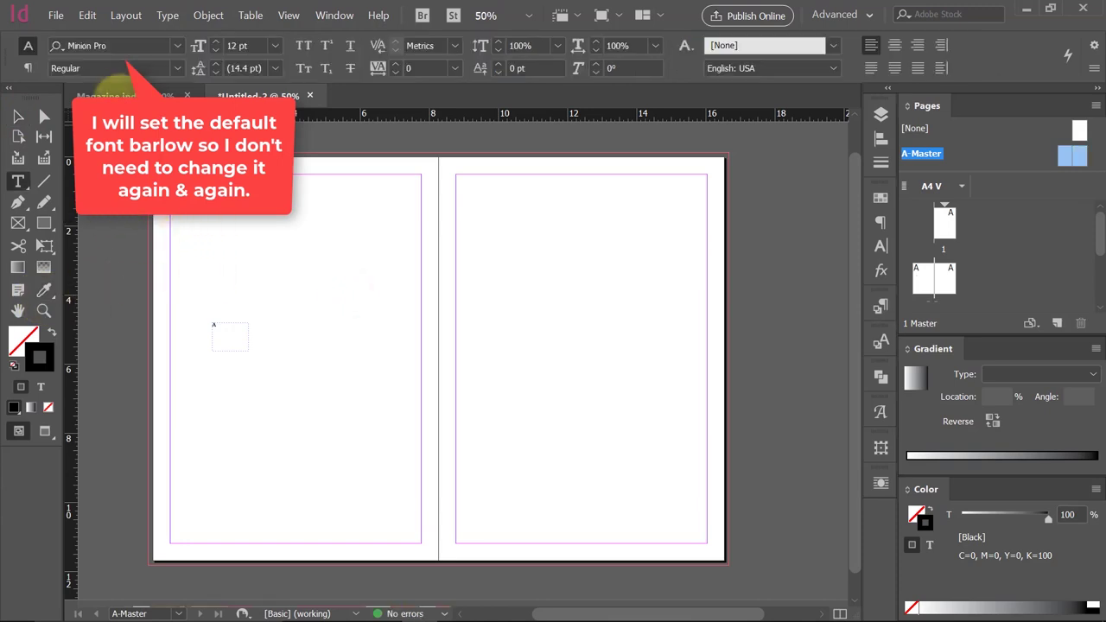
pyautogui.click(143, 45)
pyautogui.write('barlow')
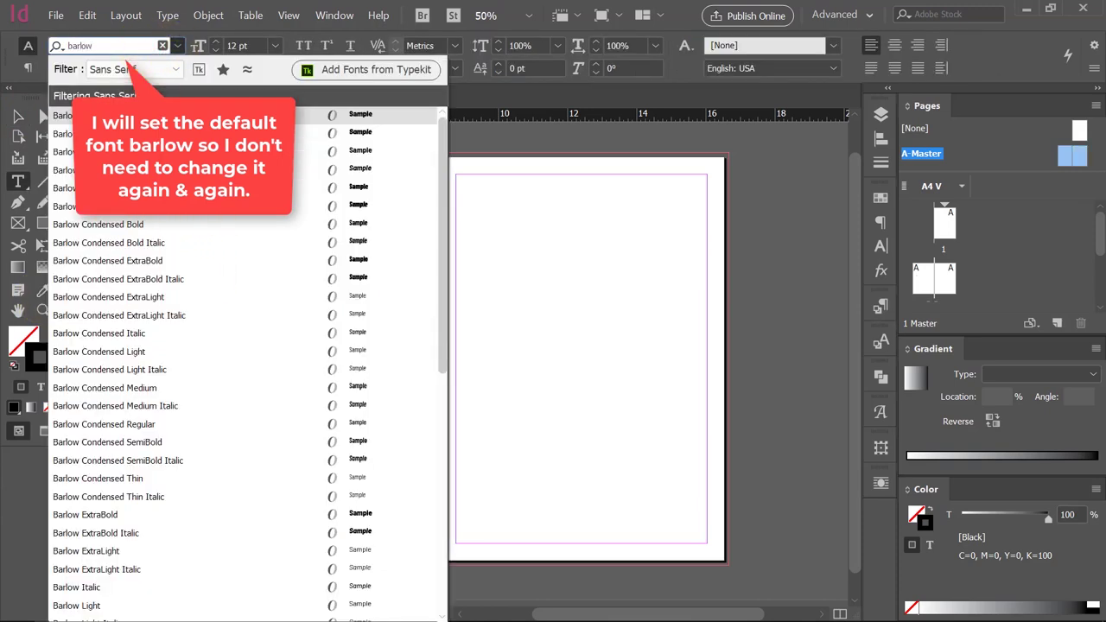
pyautogui.press('Down')
pyautogui.press('Down')
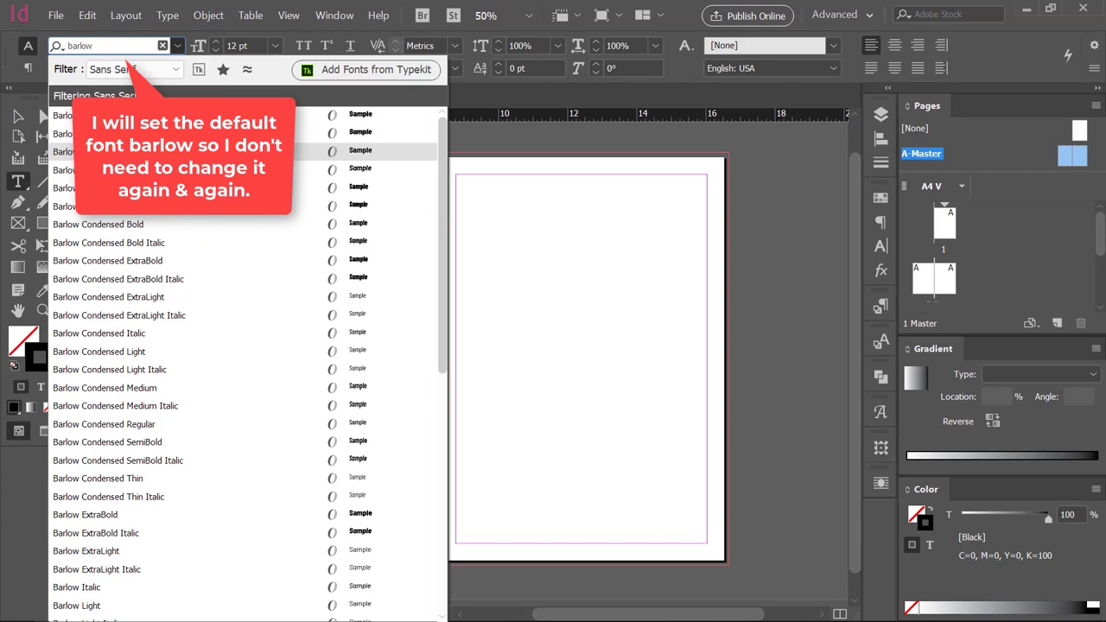
pyautogui.scroll(-1, 143, 389)
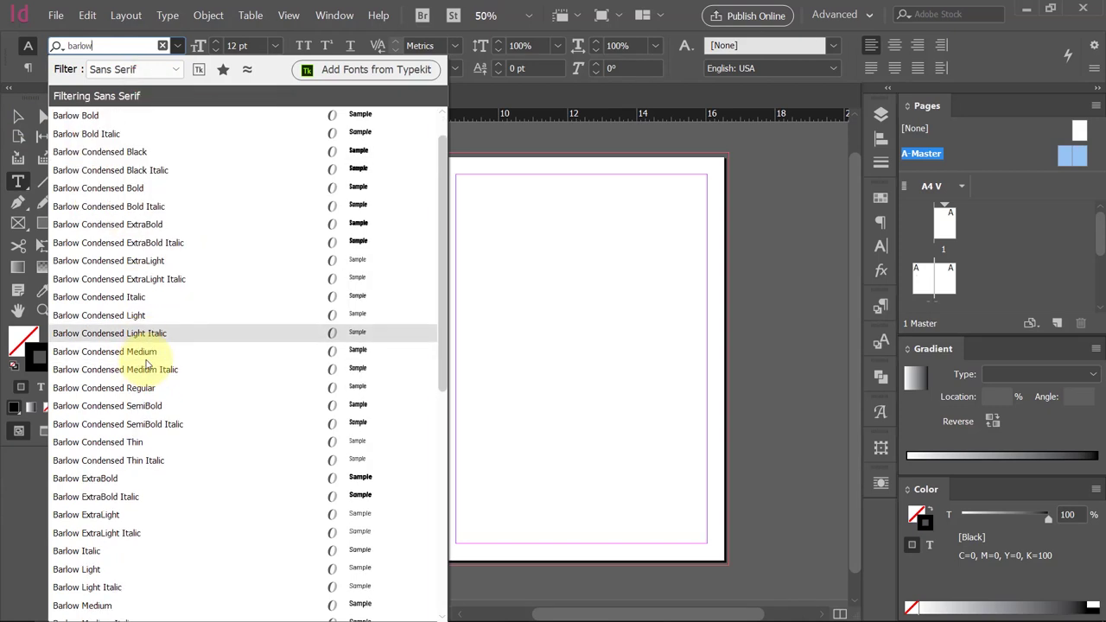
pyautogui.scroll(-2, 143, 389)
pyautogui.scroll(-1, 143, 392)
pyautogui.click(104, 550)
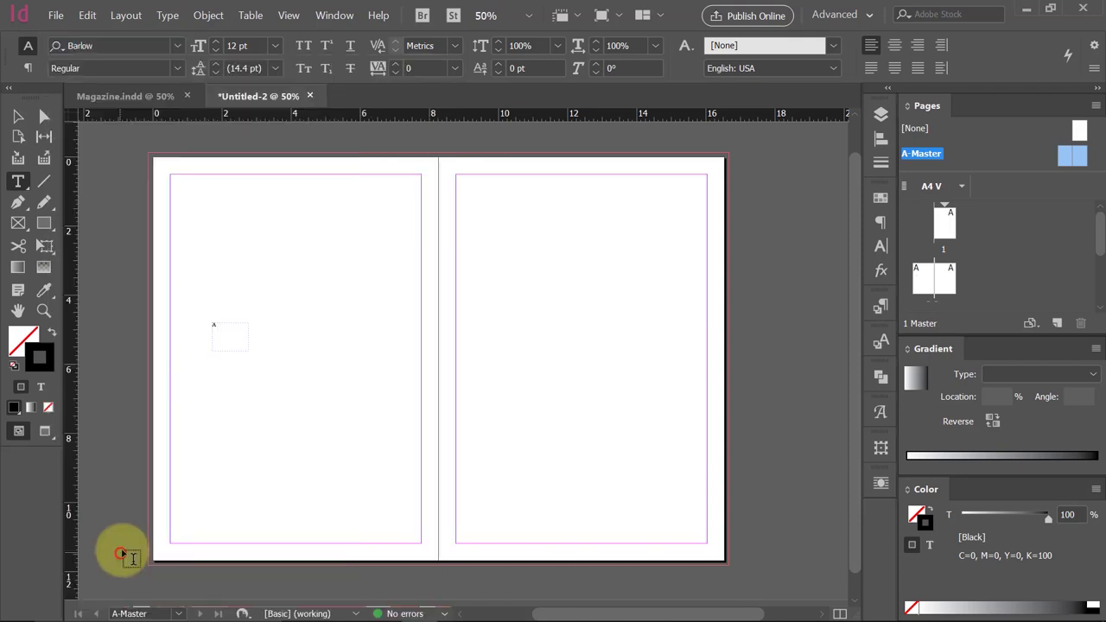
# Set the page-number marker text to Barlow, changing the weight from Black to Regular.
pyautogui.click(222, 333)
pyautogui.click(121, 45)
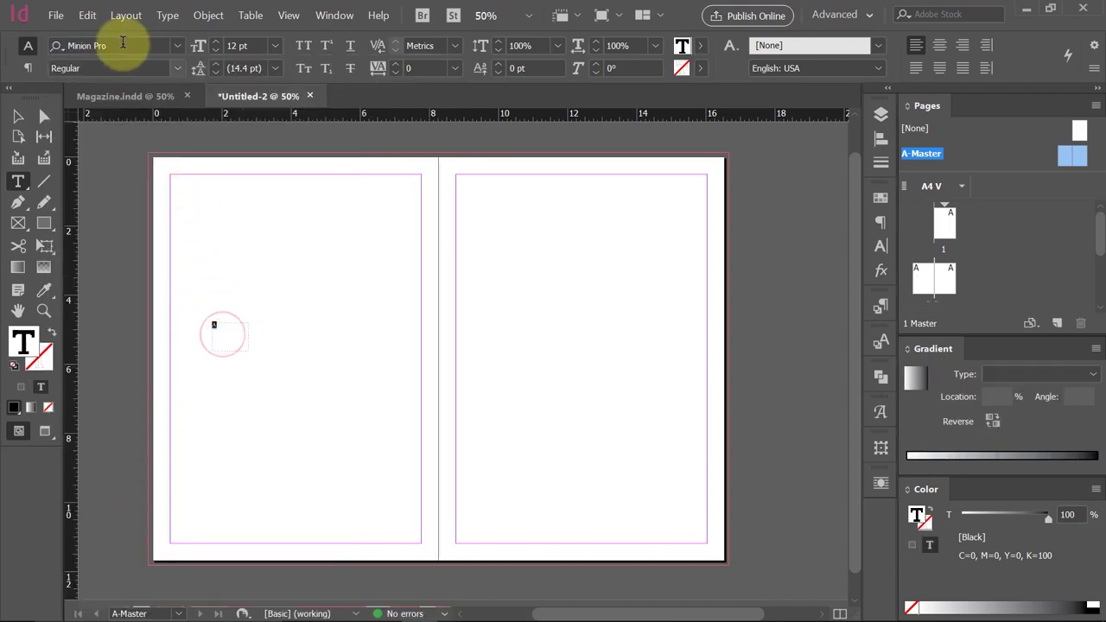
pyautogui.write('barlow')
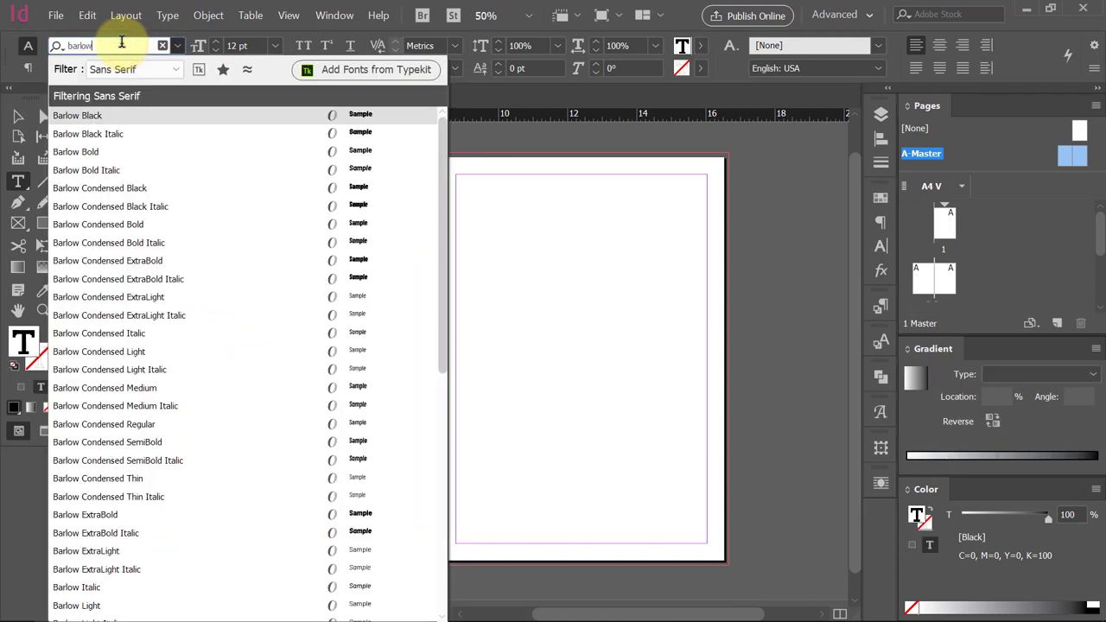
pyautogui.press('Return')
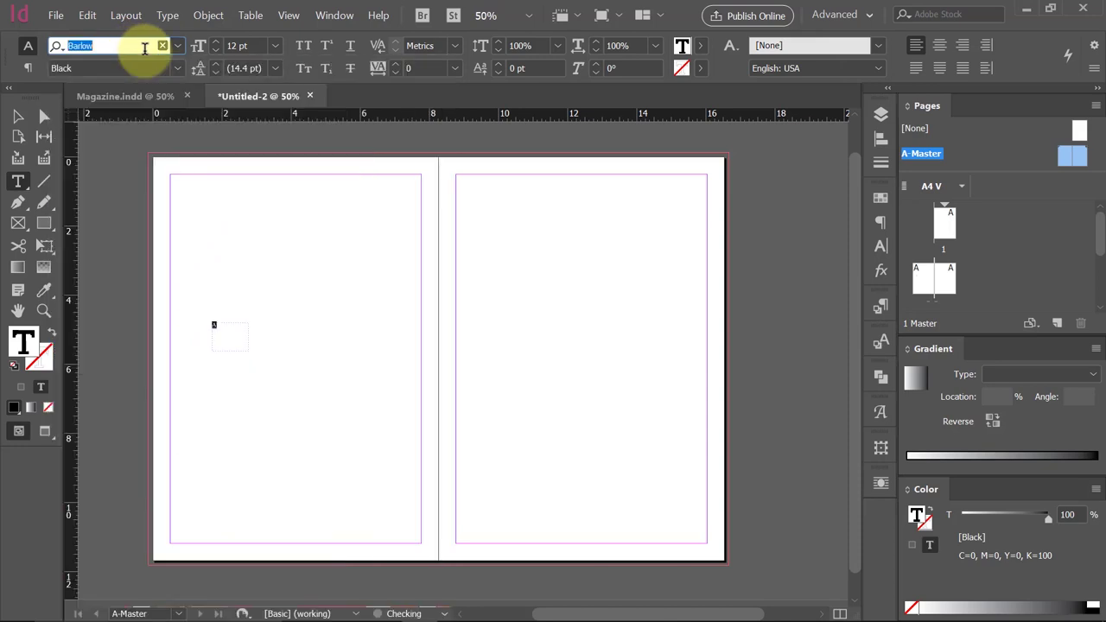
pyautogui.click(177, 68)
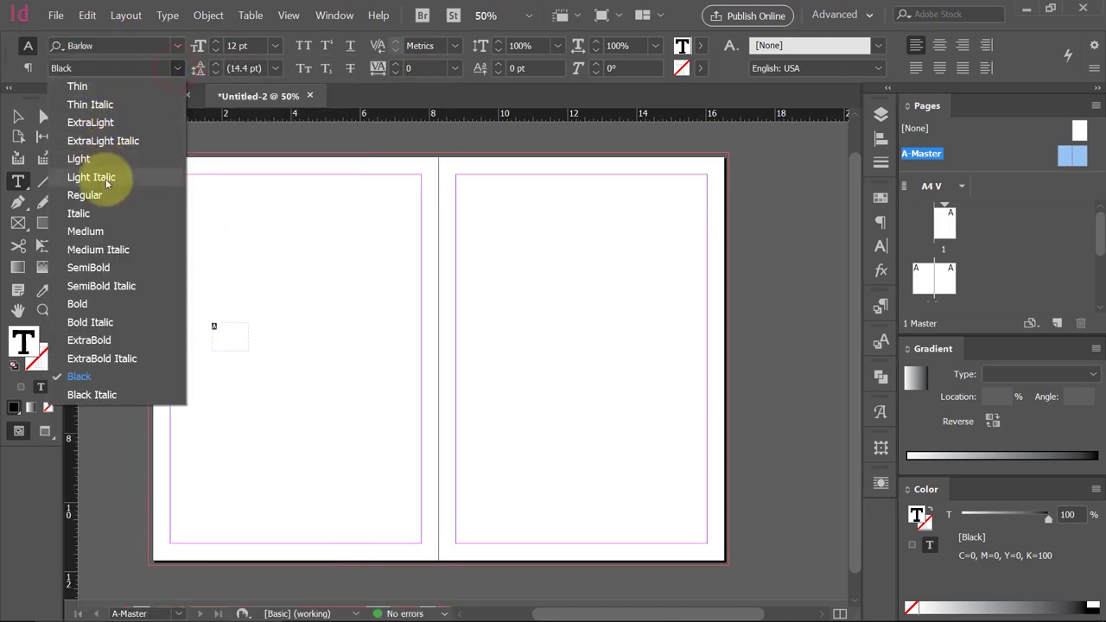
pyautogui.click(107, 197)
pyautogui.click(17, 117)
pyautogui.click(211, 324)
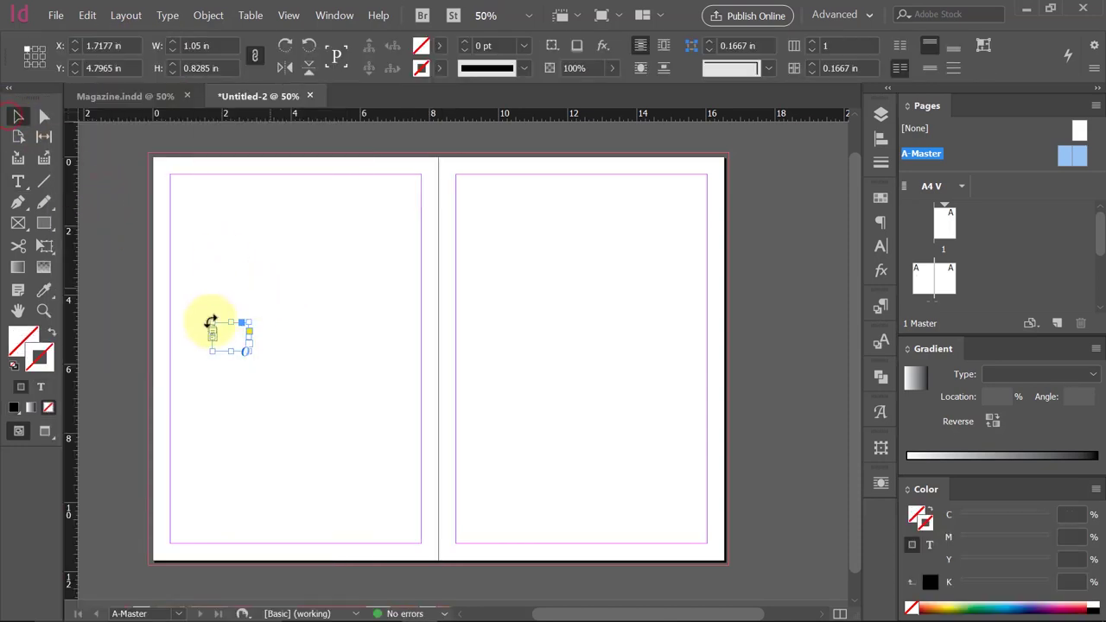
pyautogui.doubleClick(232, 339)
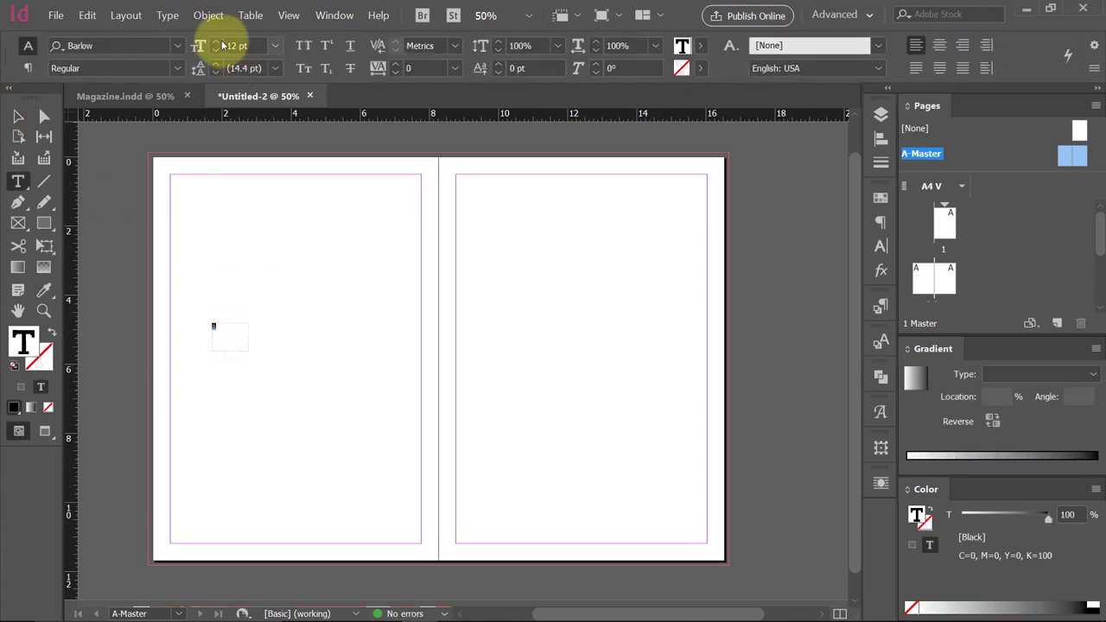
# Fit the page-number frame to its content and move it to the left page's bottom-left corner.
pyautogui.click(15, 116)
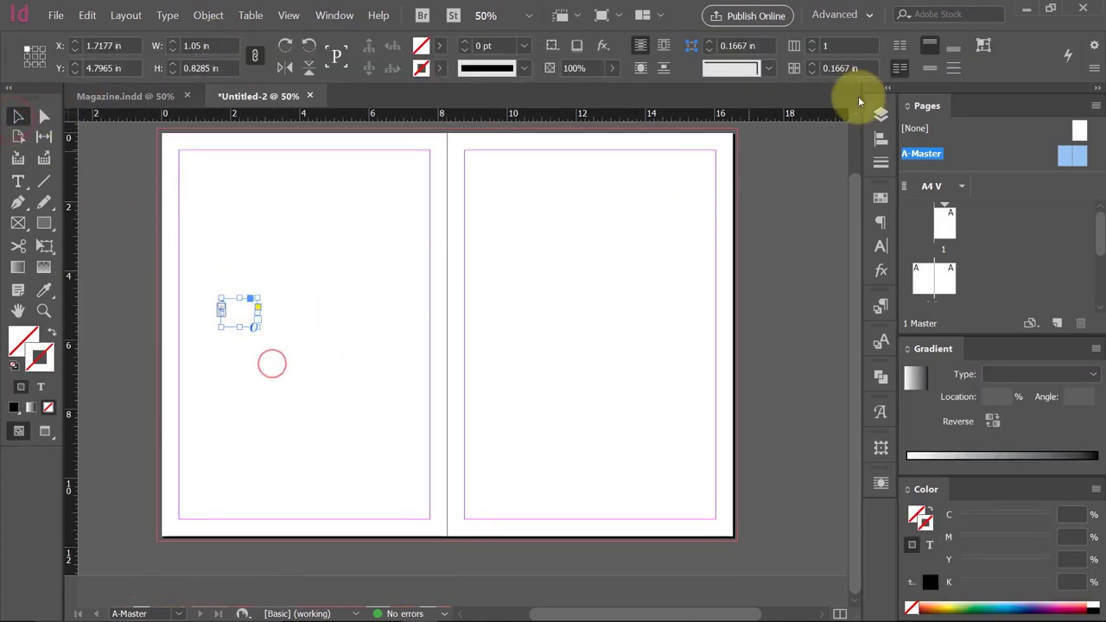
pyautogui.click(983, 48)
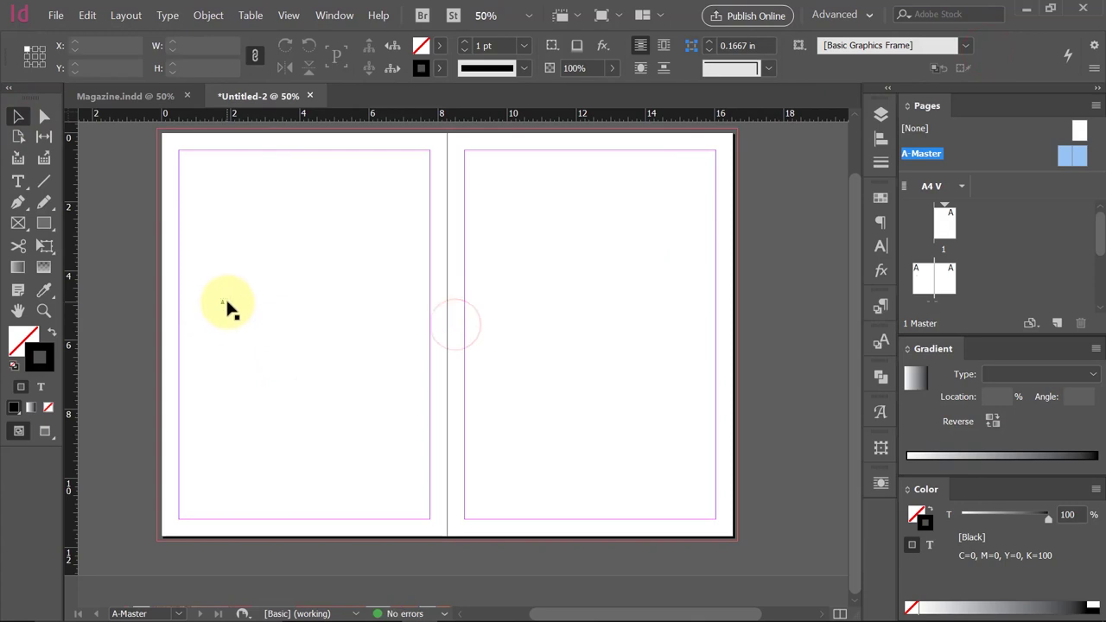
pyautogui.moveTo(228, 302); pyautogui.dragTo(190, 530)
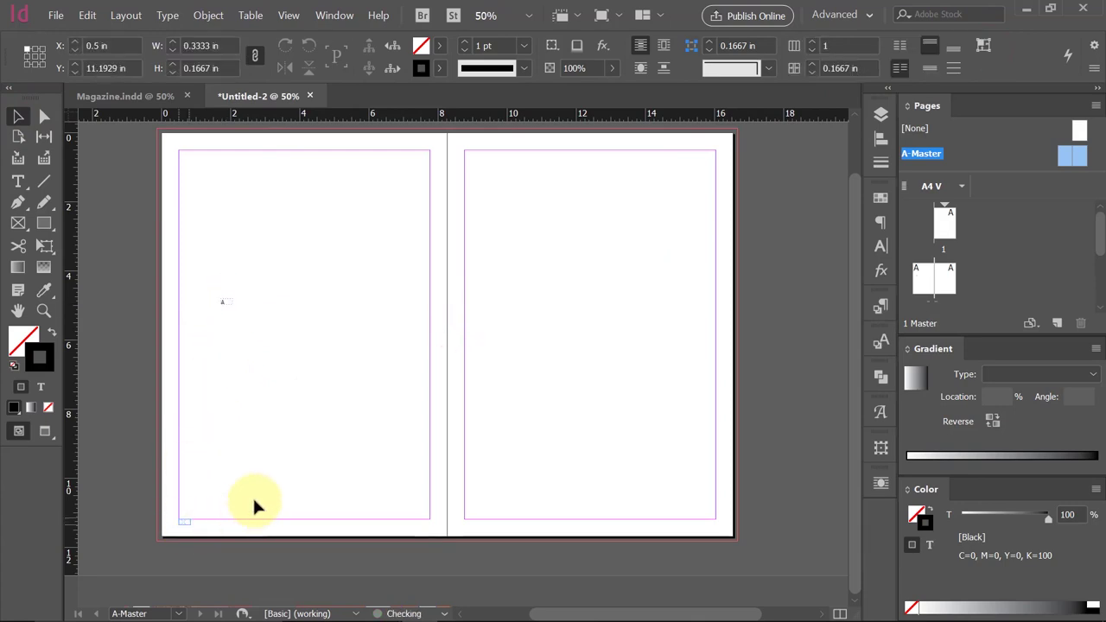
pyautogui.click(184, 537)
pyautogui.click(195, 529)
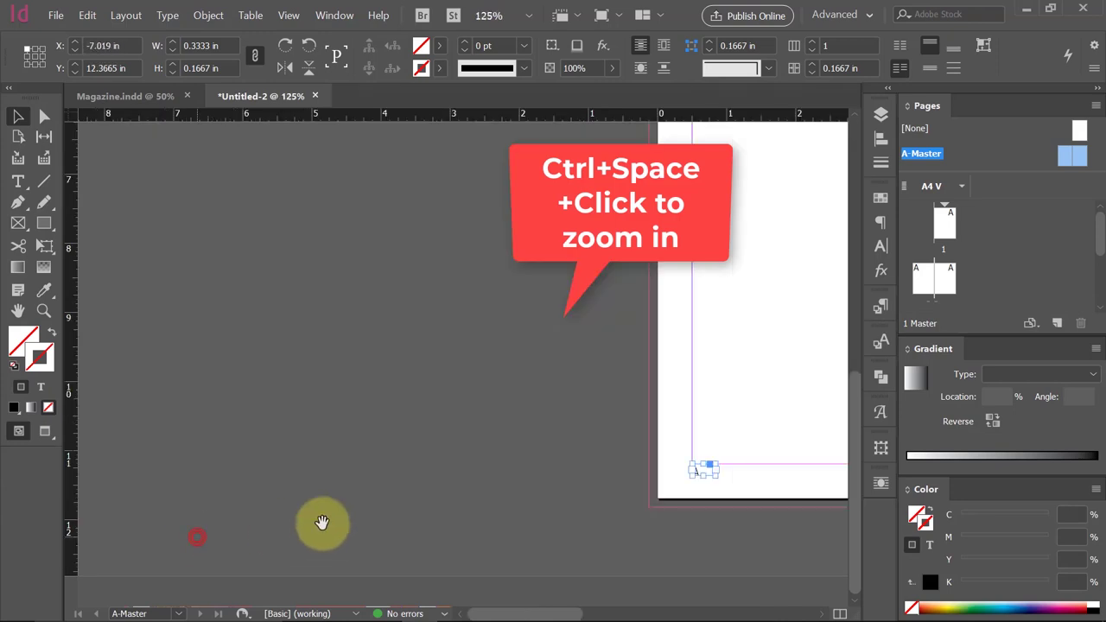
pyautogui.click(637, 375)
pyautogui.click(565, 404)
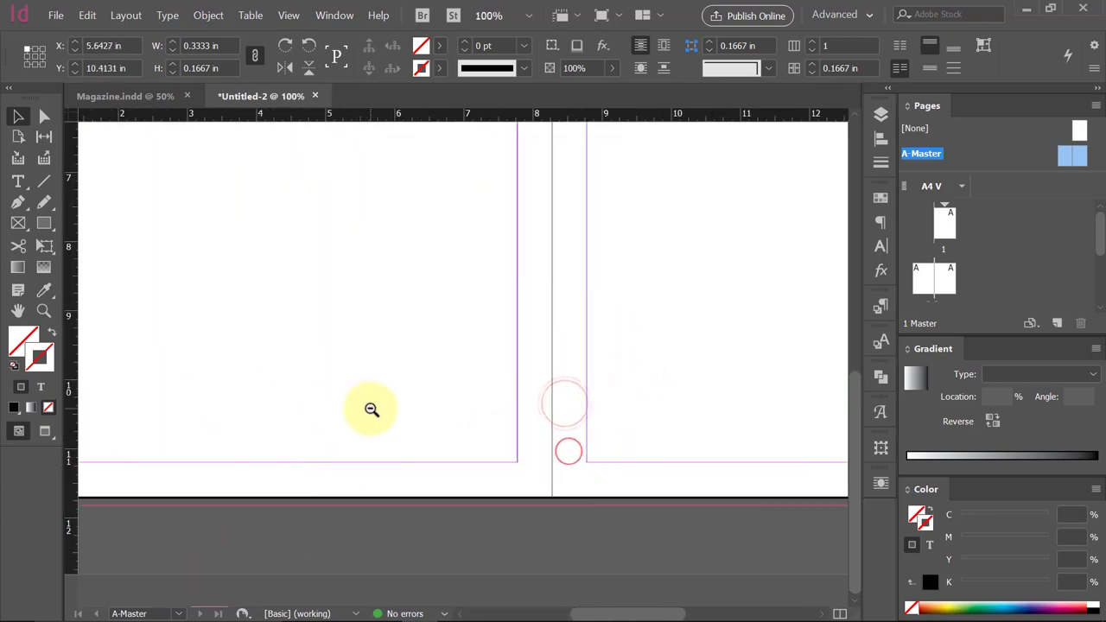
pyautogui.click(371, 411)
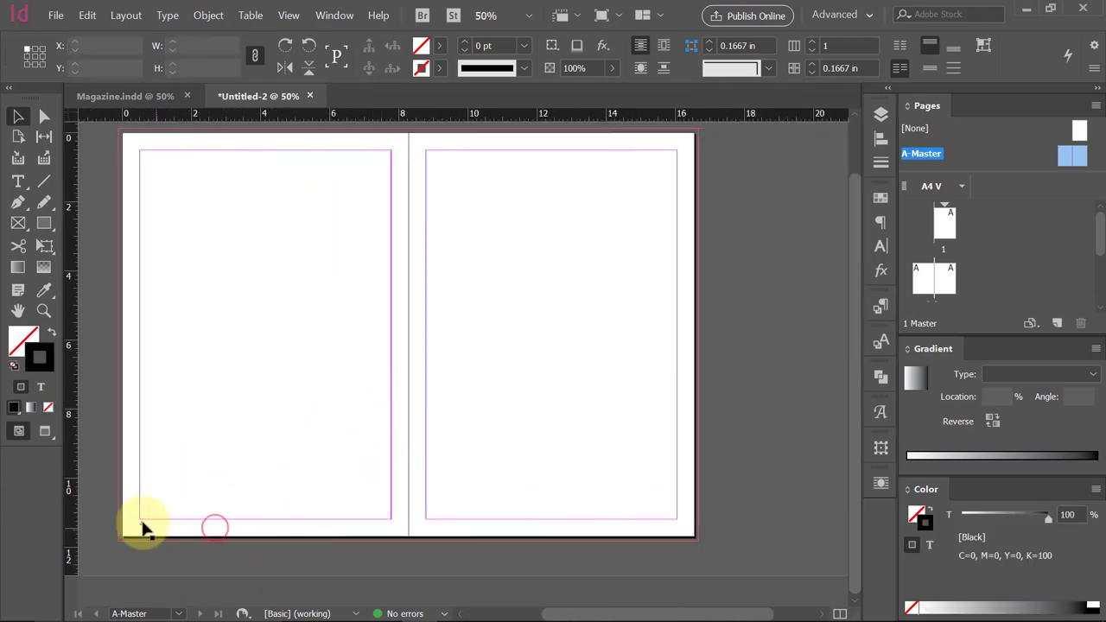
# Place a copy of the page-number frame at the right page's bottom-right corner.
pyautogui.moveTo(142, 522); pyautogui.dragTo(676, 537)
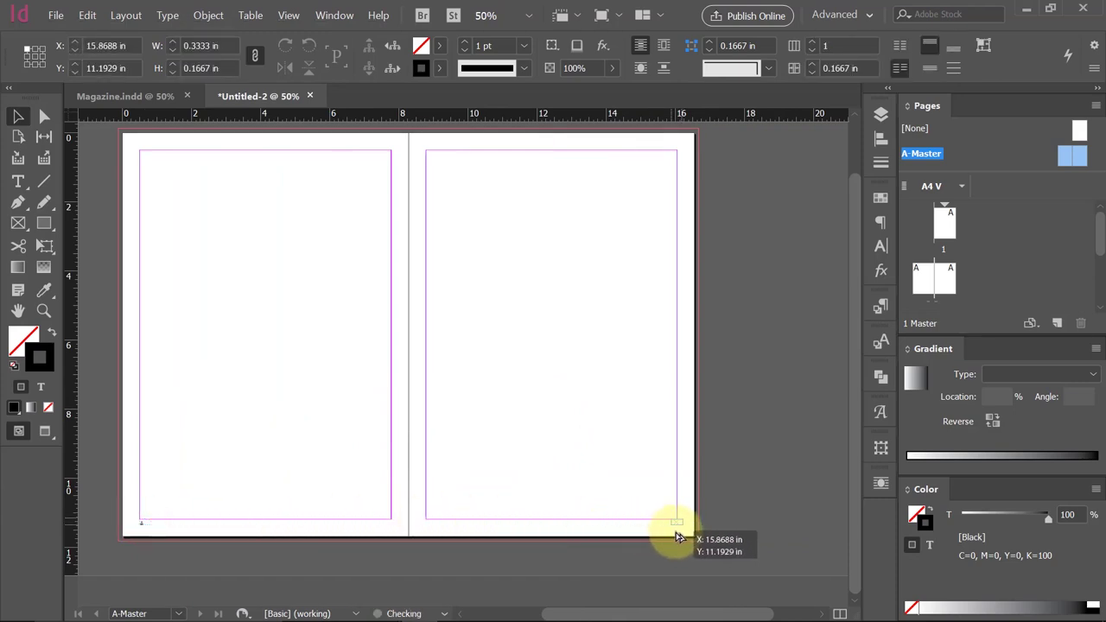
pyautogui.click(727, 528)
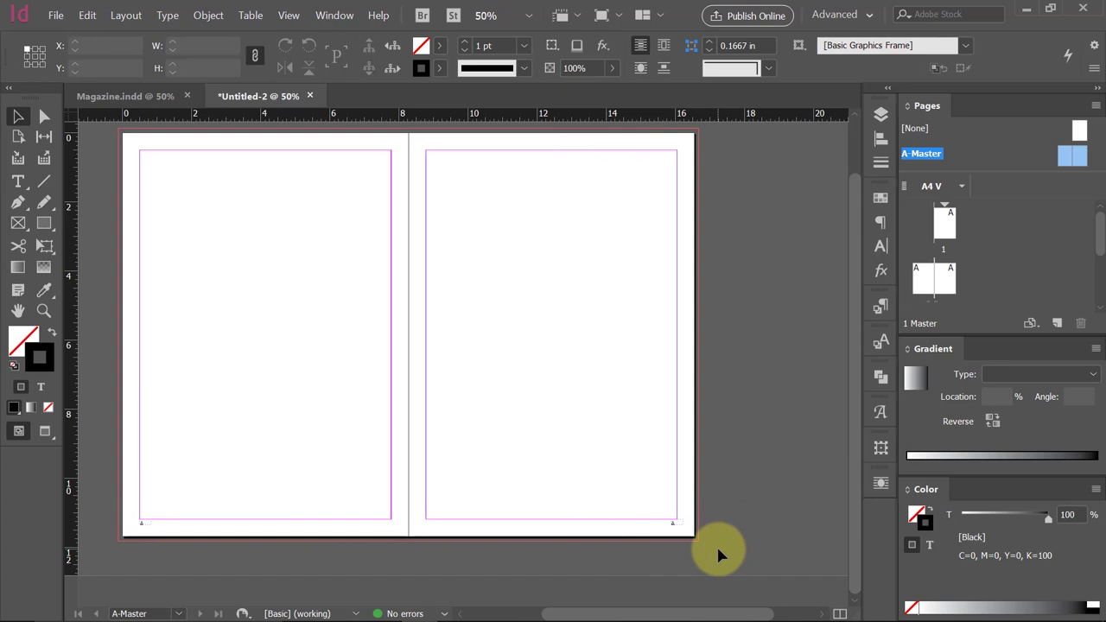
pyautogui.click(676, 522)
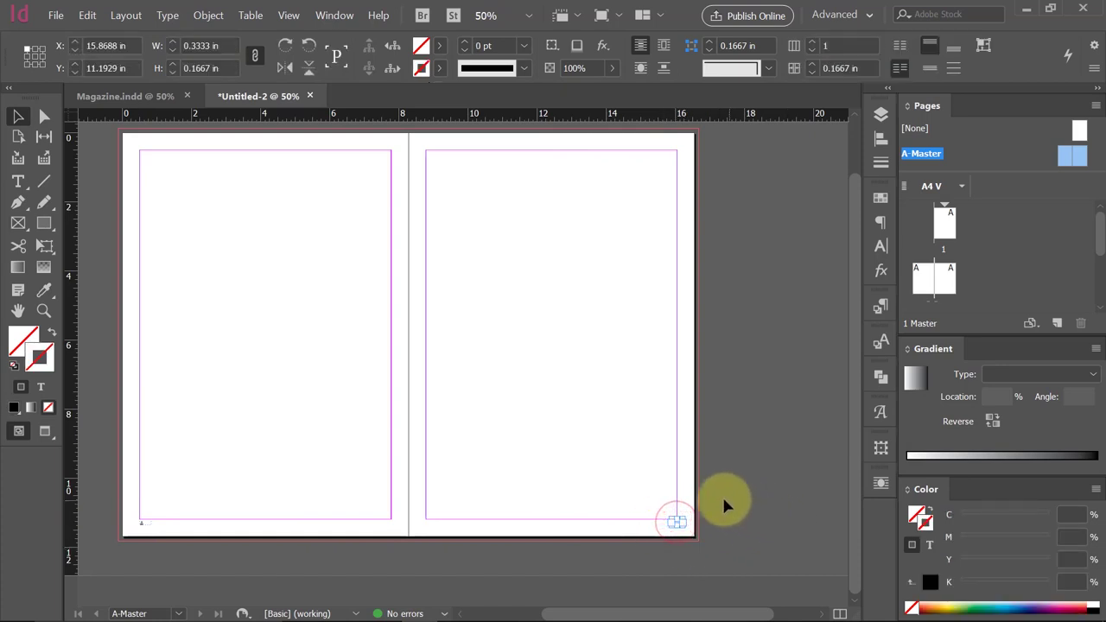
pyautogui.click(748, 492)
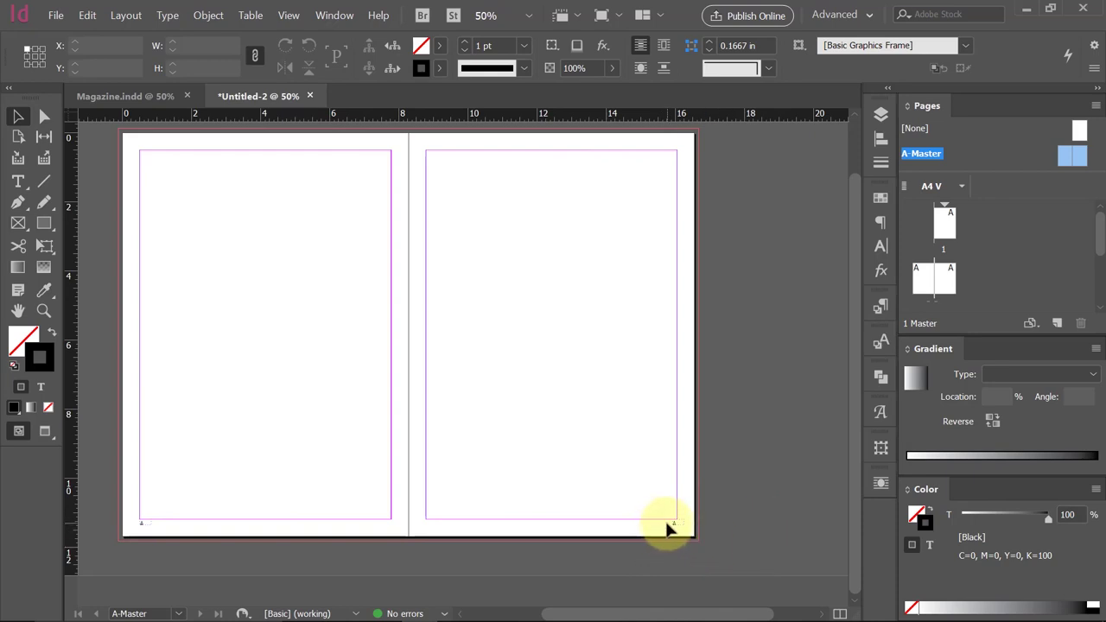
pyautogui.click(754, 509)
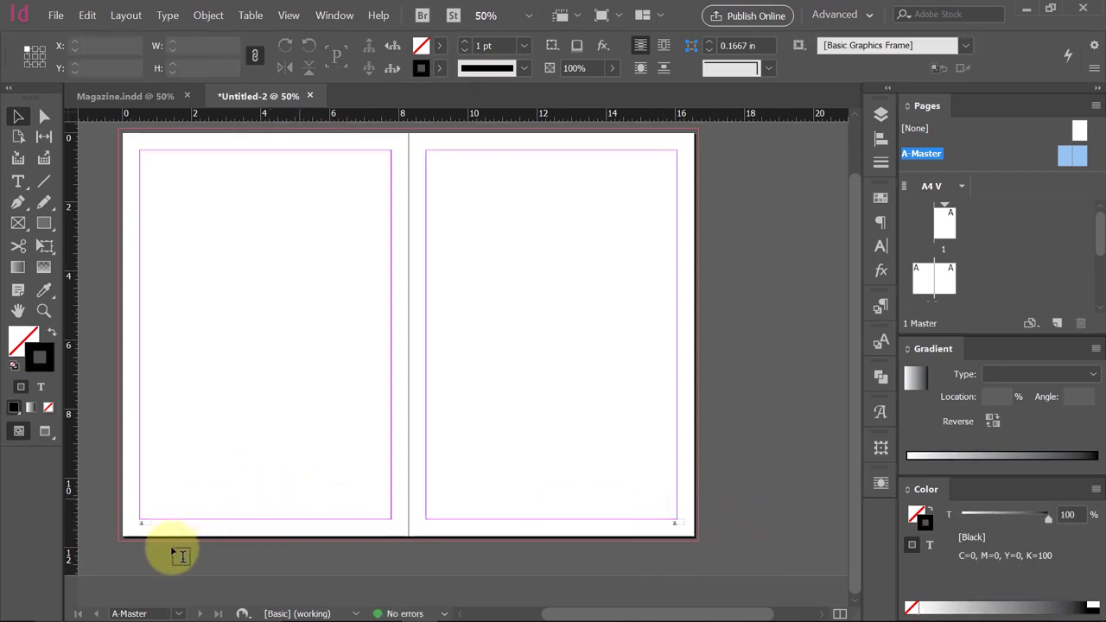
# Draw a footer text frame beside the page number and fill it with placeholder text.
pyautogui.press('t')
pyautogui.hotkey('ctrl', '=')
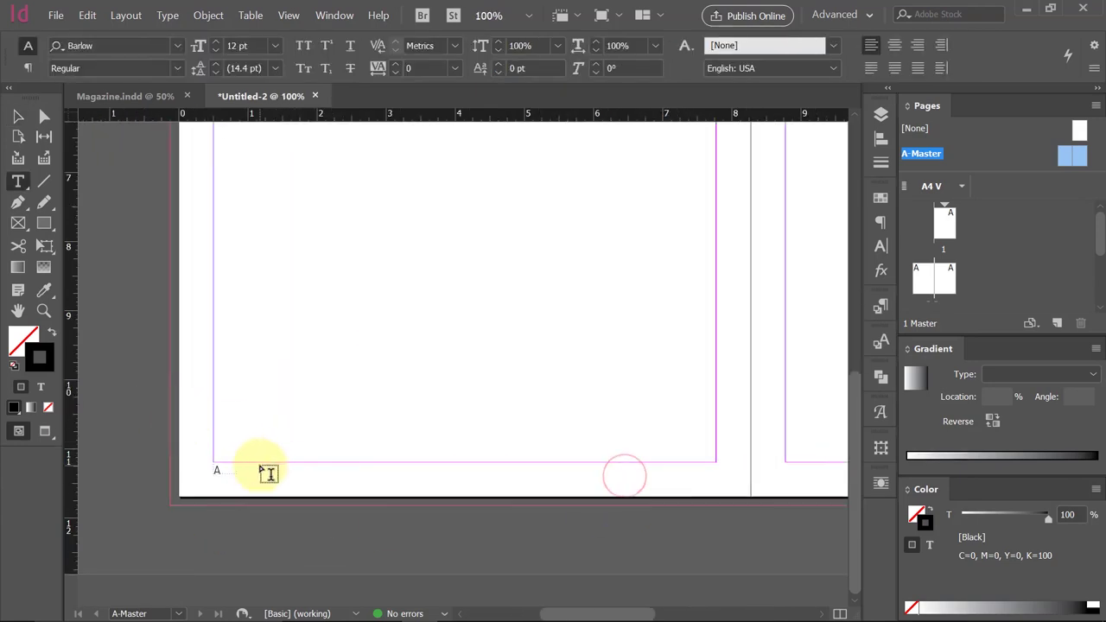
pyautogui.moveTo(247, 467); pyautogui.dragTo(374, 472)
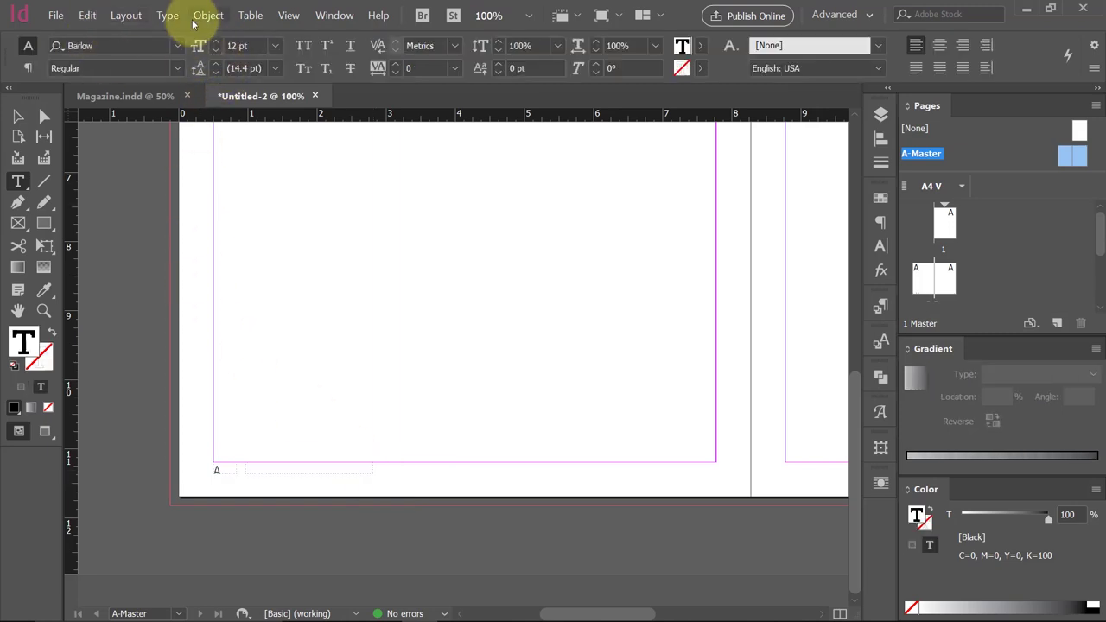
pyautogui.click(171, 16)
pyautogui.click(261, 425)
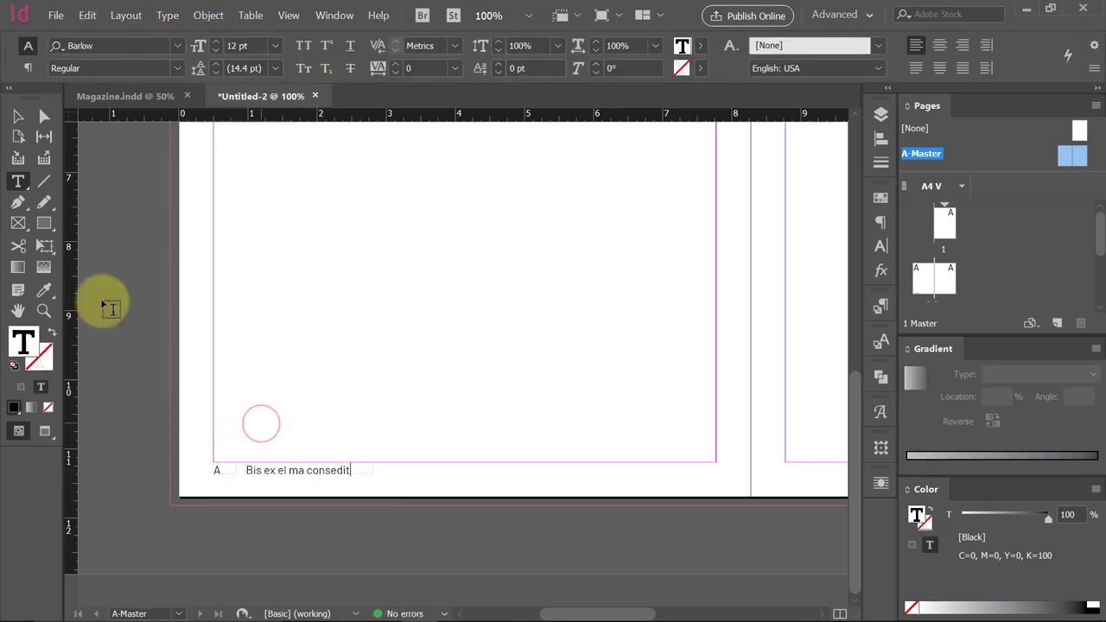
pyautogui.press('Escape')
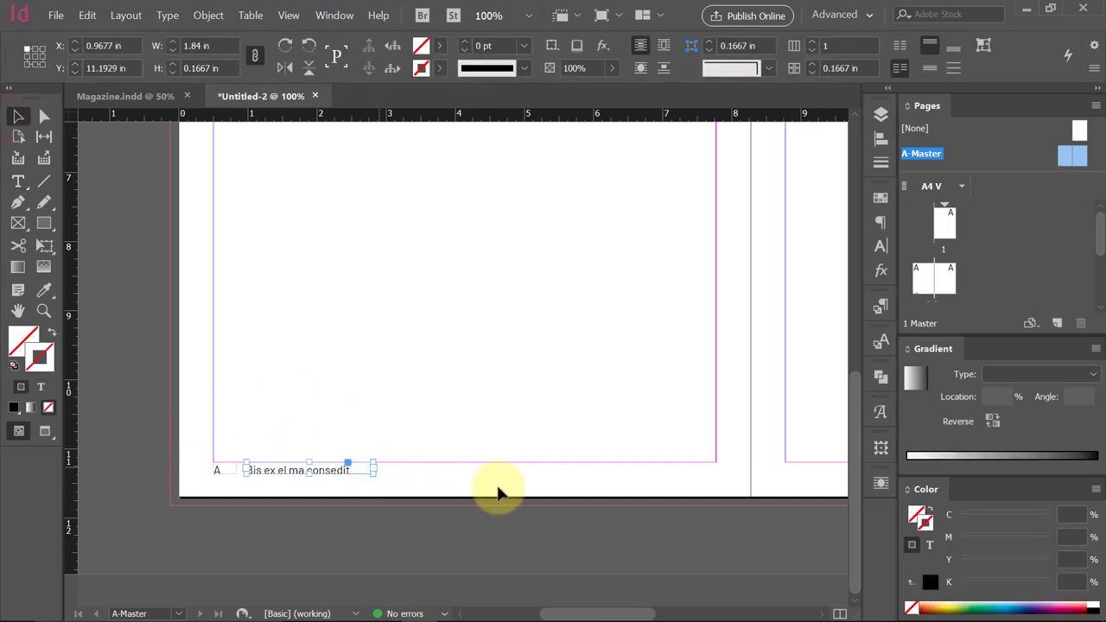
pyautogui.click(514, 487)
pyautogui.keyDown('alt'); pyautogui.click(415, 444); pyautogui.keyUp('alt')
# Draw a small rectangle frame beside the page-number marker on the left master page.
pyautogui.keyDown('alt'); pyautogui.click(461, 462); pyautogui.keyUp('alt')
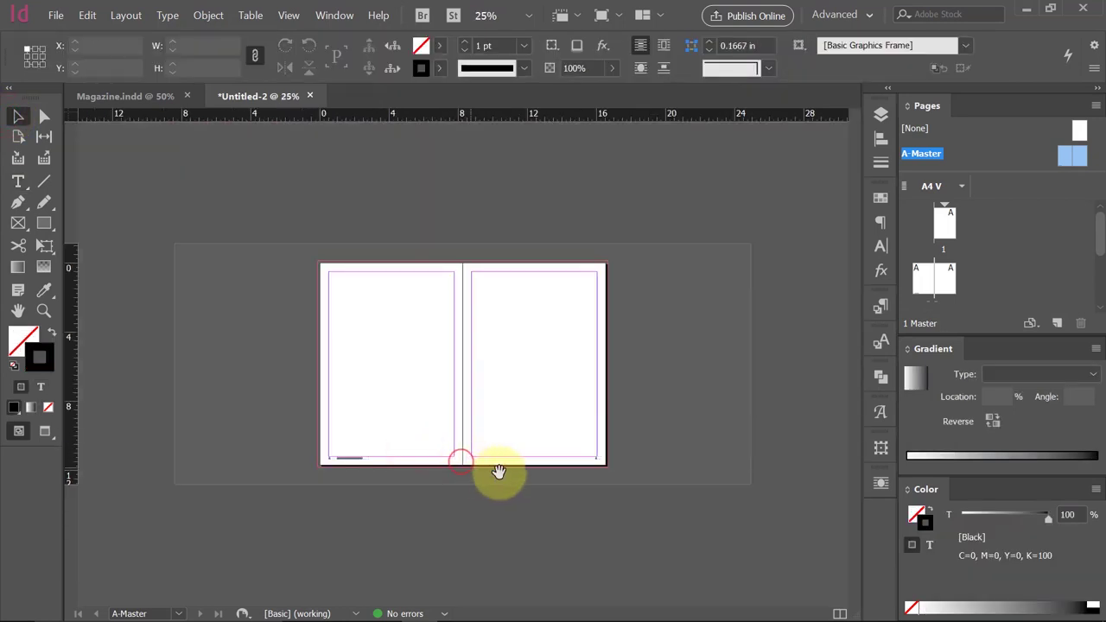
pyautogui.click(403, 491)
pyautogui.click(526, 462)
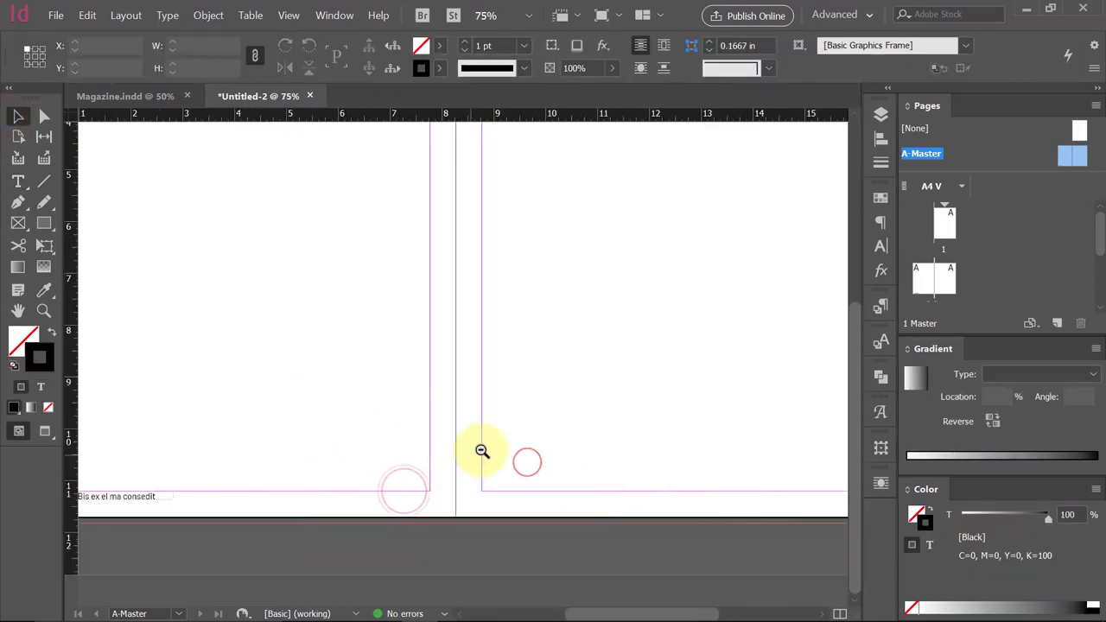
pyautogui.keyDown('alt'); pyautogui.click(481, 452); pyautogui.keyUp('alt')
pyautogui.click(225, 540)
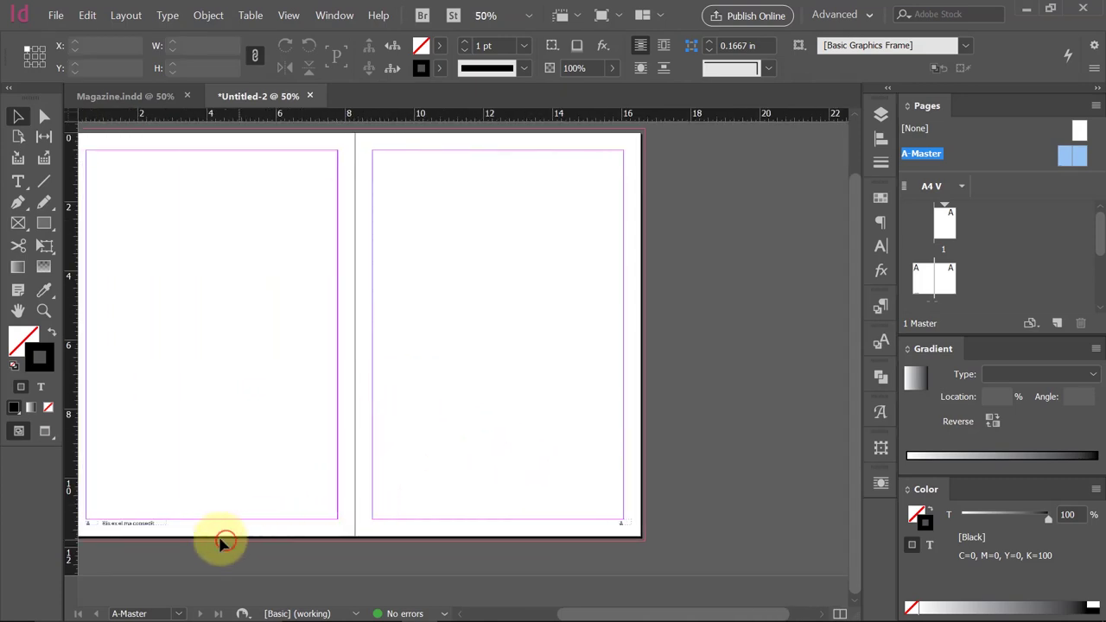
pyautogui.click(44, 223)
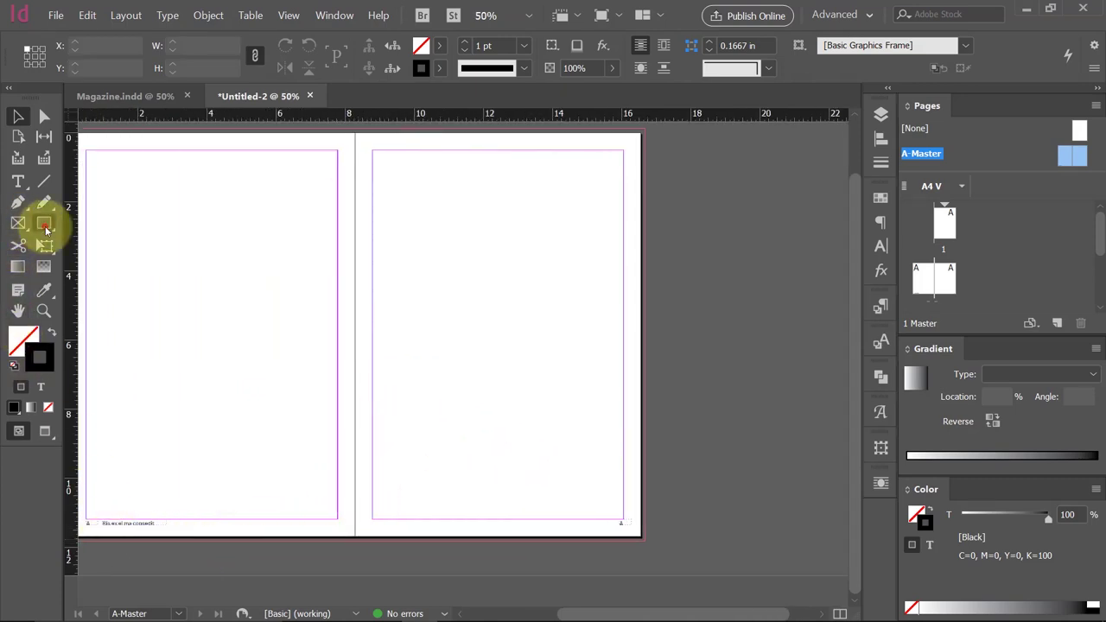
pyautogui.click(136, 464)
pyautogui.hscroll(5, 118, 426)
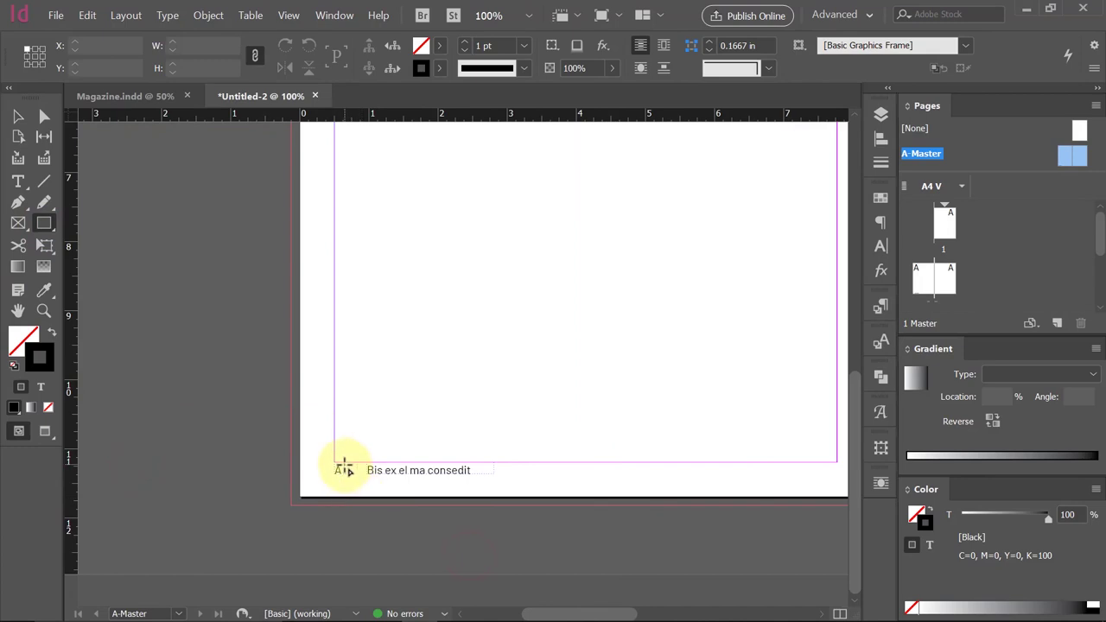
pyautogui.moveTo(348, 482); pyautogui.dragTo(367, 458)
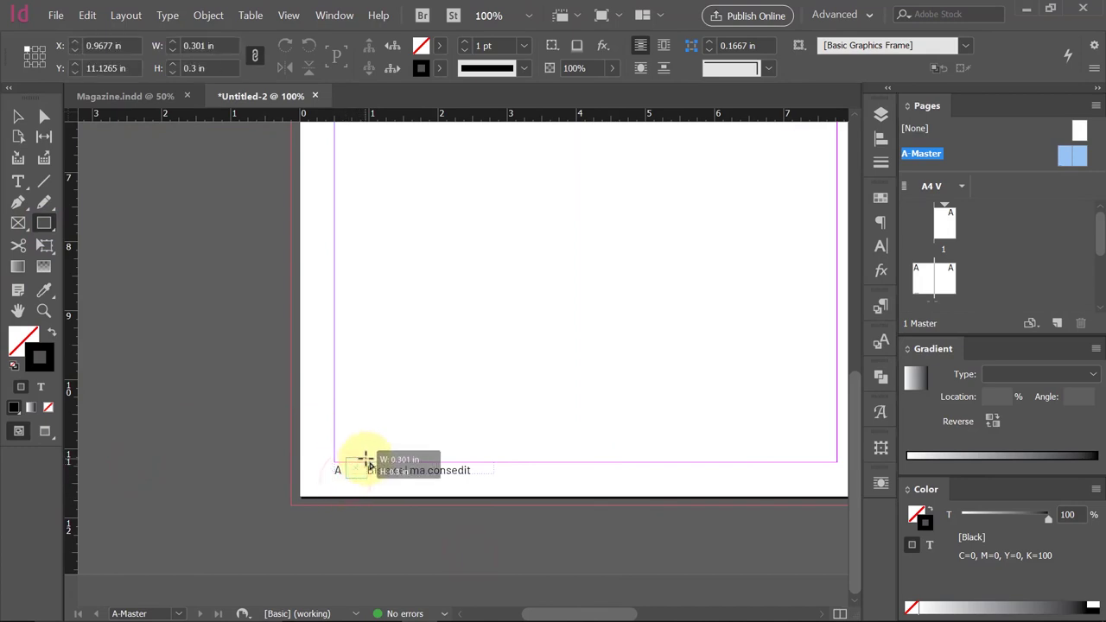
pyautogui.press('v')
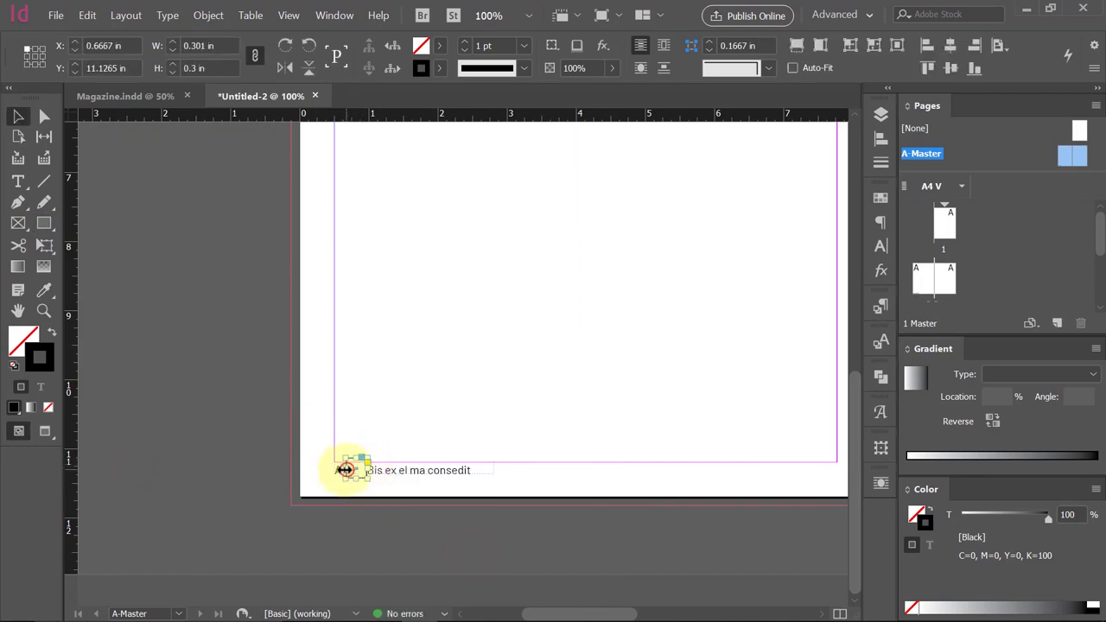
pyautogui.moveTo(345, 470); pyautogui.dragTo(341, 469)
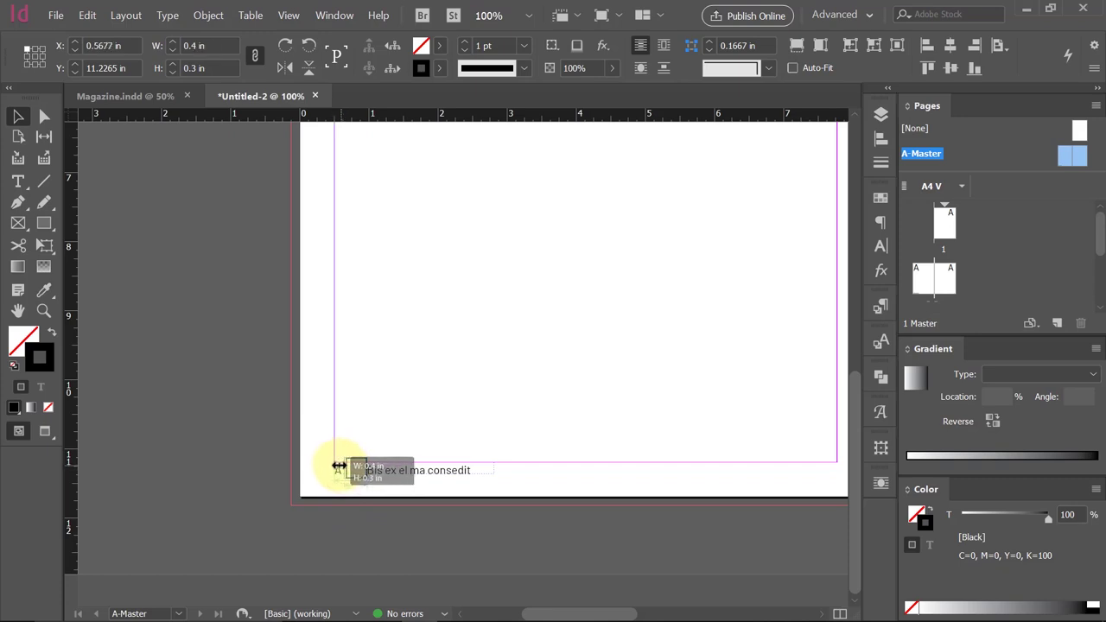
# Narrow the small frame to 0.37 in wide and fill it with black.
pyautogui.keyDown('ctrl'); pyautogui.click(362, 520); pyautogui.keyUp('ctrl')
pyautogui.moveTo(555, 427)
pyautogui.mouseDown()
pyautogui.moveTo(434, 390)
pyautogui.moveTo(461, 364)
pyautogui.mouseUp()
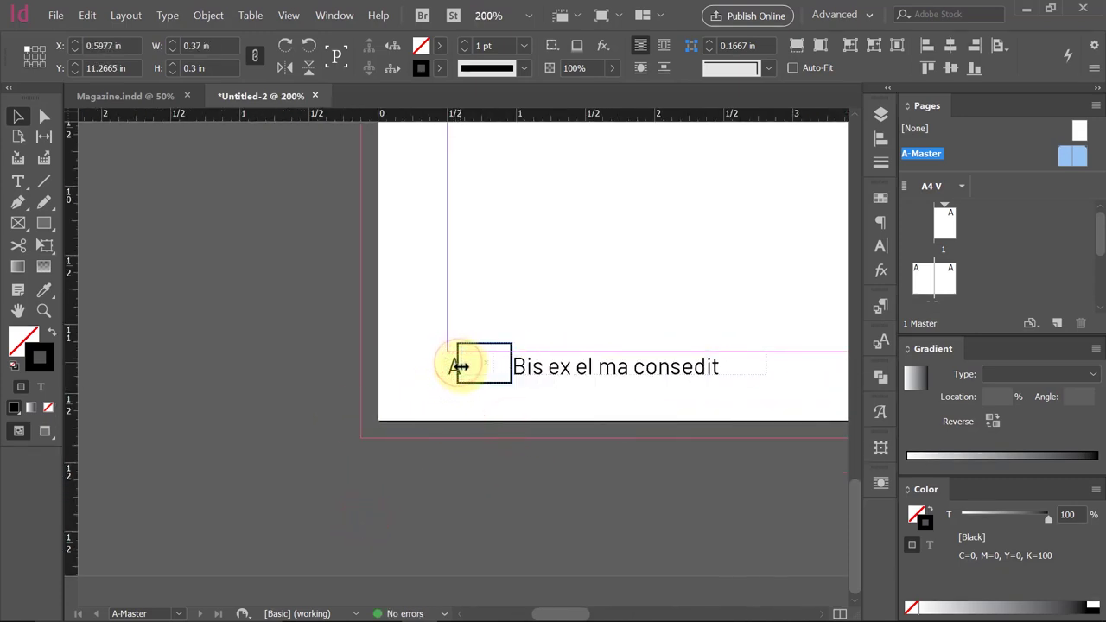
pyautogui.keyDown('ctrl'); pyautogui.keyDown('alt'); pyautogui.click(510, 309); pyautogui.keyUp('alt'); pyautogui.keyUp('ctrl')
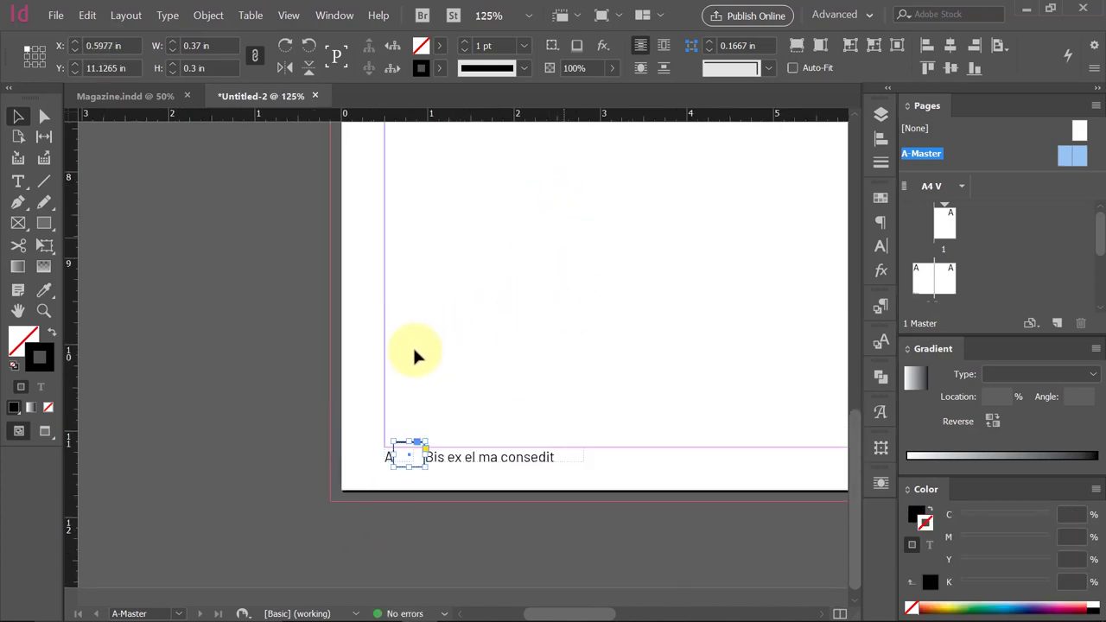
pyautogui.hotkey('shift', 'x')
pyautogui.keyDown('ctrl'); pyautogui.keyDown('alt'); pyautogui.click(432, 413); pyautogui.keyUp('alt'); pyautogui.keyUp('ctrl')
pyautogui.keyDown('ctrl'); pyautogui.keyDown('alt'); pyautogui.click(471, 437); pyautogui.keyUp('alt'); pyautogui.keyUp('ctrl')
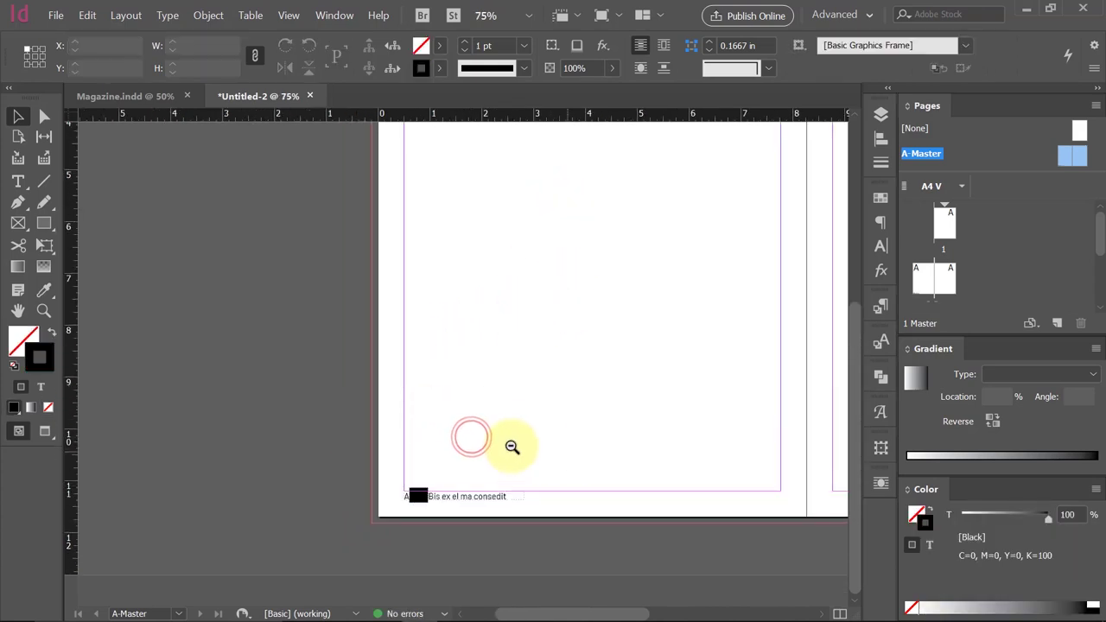
pyautogui.keyDown('ctrl'); pyautogui.keyDown('alt'); pyautogui.click(511, 447); pyautogui.keyUp('alt'); pyautogui.keyUp('ctrl')
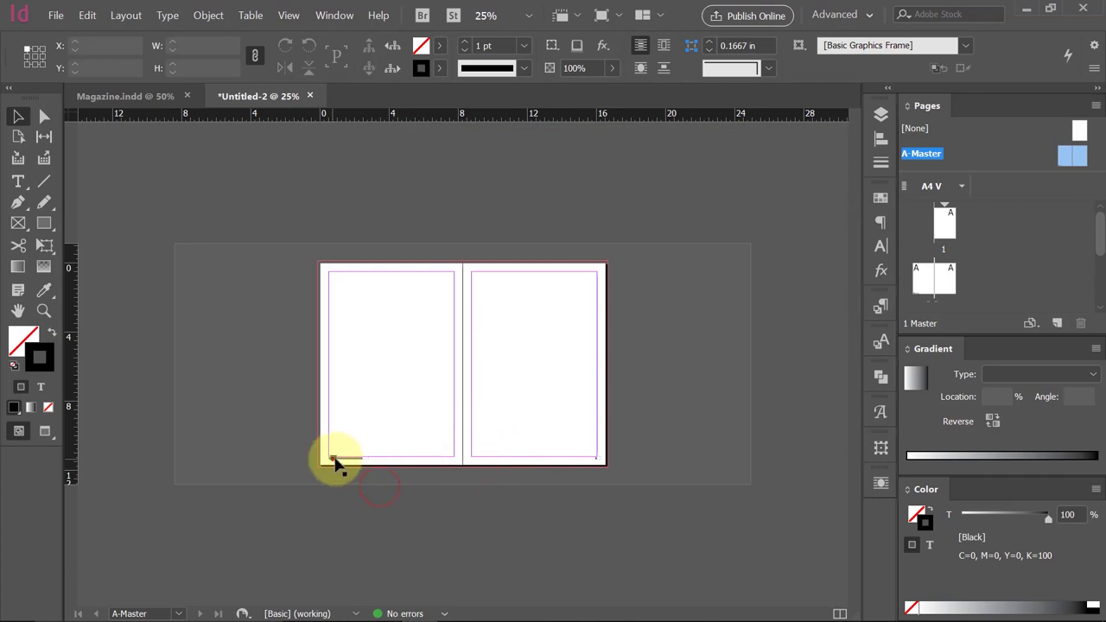
# Move the black box to the right master page's bottom-right corner.
pyautogui.moveTo(335, 459); pyautogui.dragTo(503, 479)
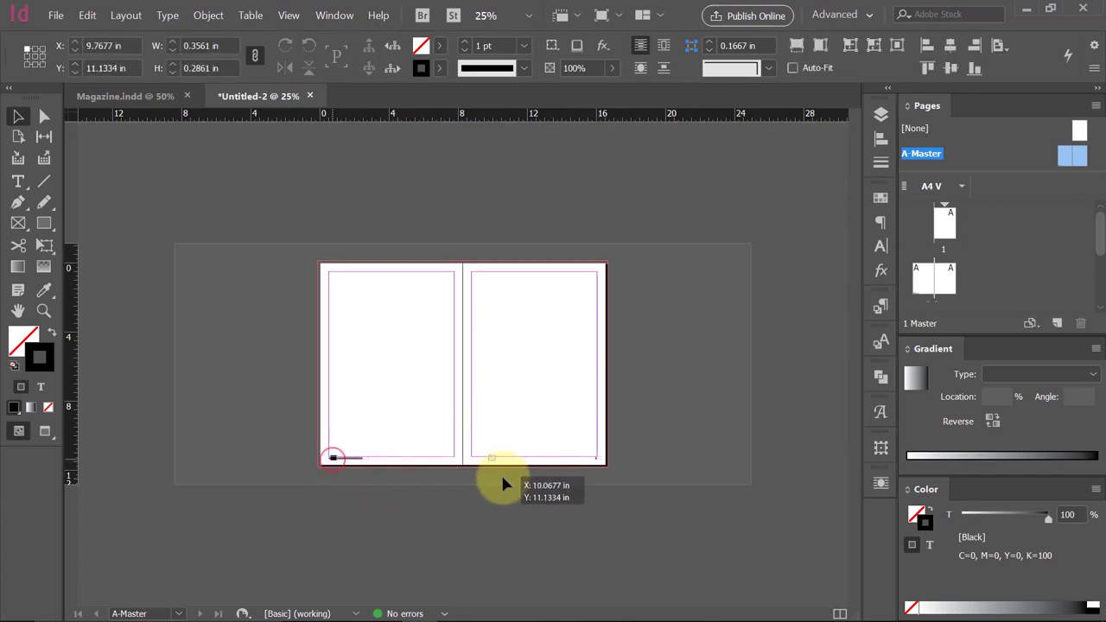
pyautogui.moveTo(596, 487); pyautogui.dragTo(591, 482)
pyautogui.keyDown('ctrl'); pyautogui.click(593, 481); pyautogui.keyUp('ctrl')
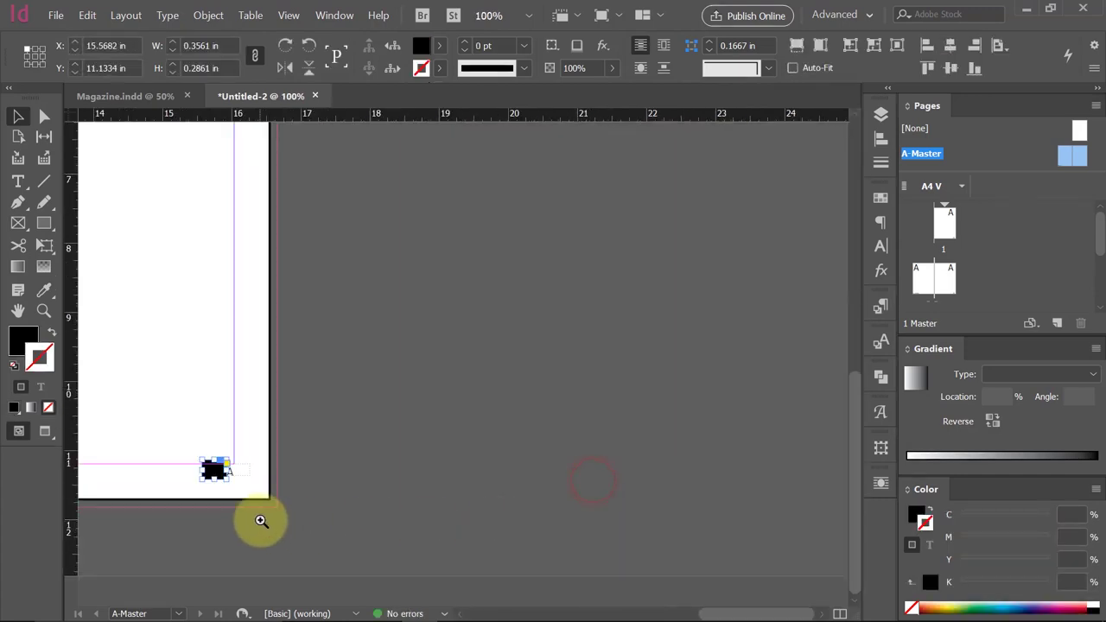
pyautogui.keyDown('ctrl'); pyautogui.click(259, 519); pyautogui.keyUp('ctrl')
pyautogui.click(435, 517)
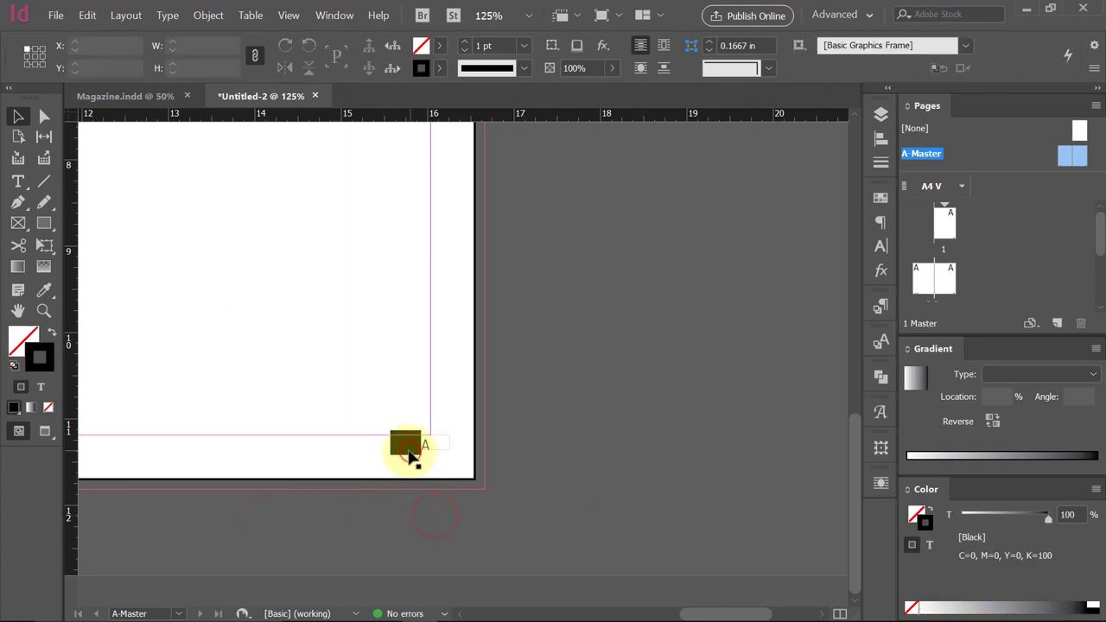
pyautogui.click(411, 452)
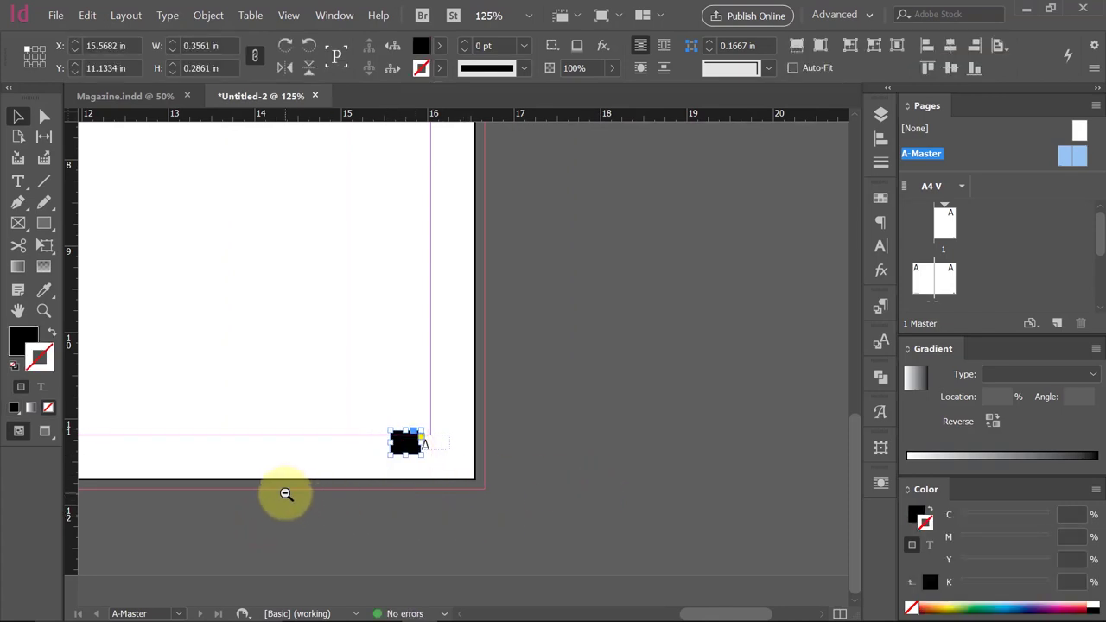
pyautogui.keyDown('ctrl'); pyautogui.keyDown('alt'); pyautogui.click(284, 493); pyautogui.keyUp('alt'); pyautogui.keyUp('ctrl')
pyautogui.keyDown('ctrl'); pyautogui.keyDown('alt'); pyautogui.click(389, 458); pyautogui.keyUp('alt'); pyautogui.keyUp('ctrl')
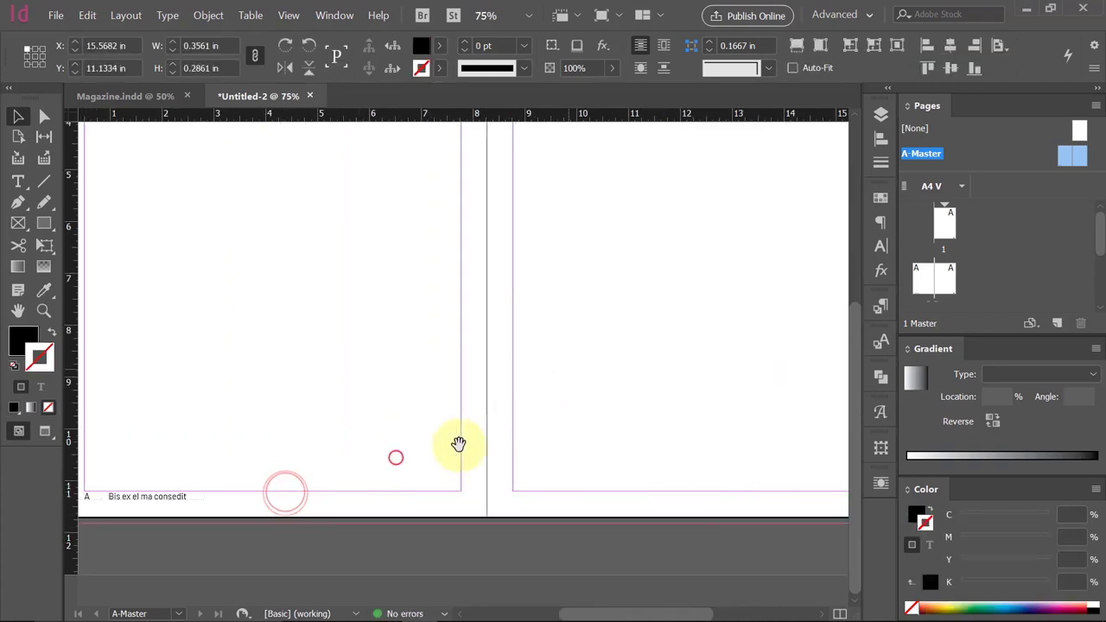
# Thread the footer text into a new frame on the right page, placed beside the black box.
pyautogui.click(180, 496)
pyautogui.moveTo(630, 491)
pyautogui.mouseDown()
pyautogui.moveTo(709, 510)
pyautogui.moveTo(725, 500)
pyautogui.mouseUp()
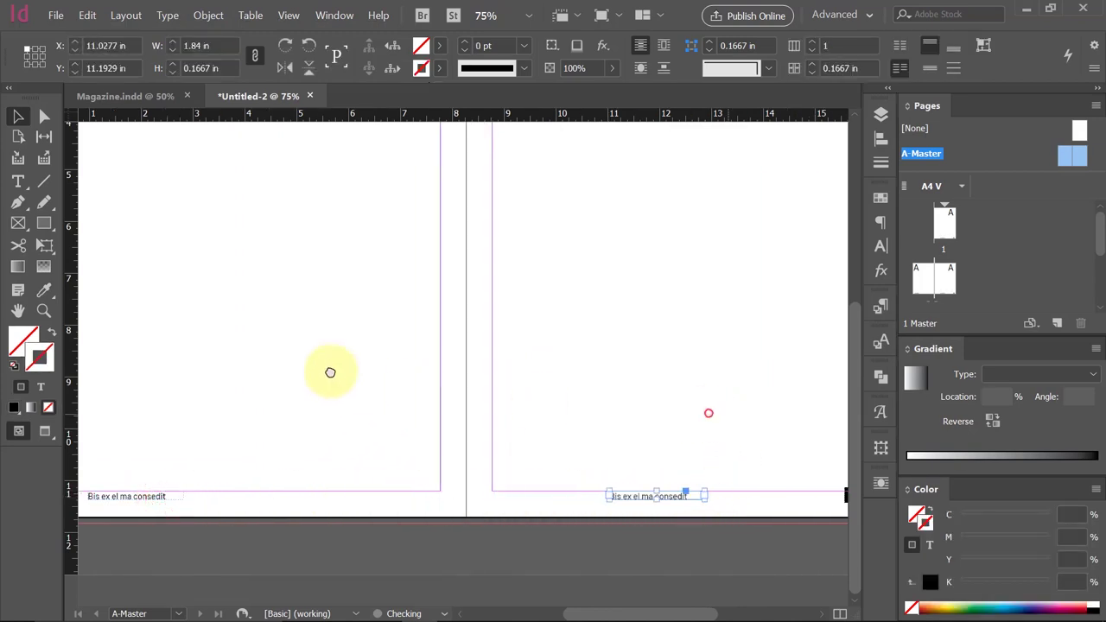
pyautogui.hscroll(5, 329, 389)
pyautogui.click(295, 500)
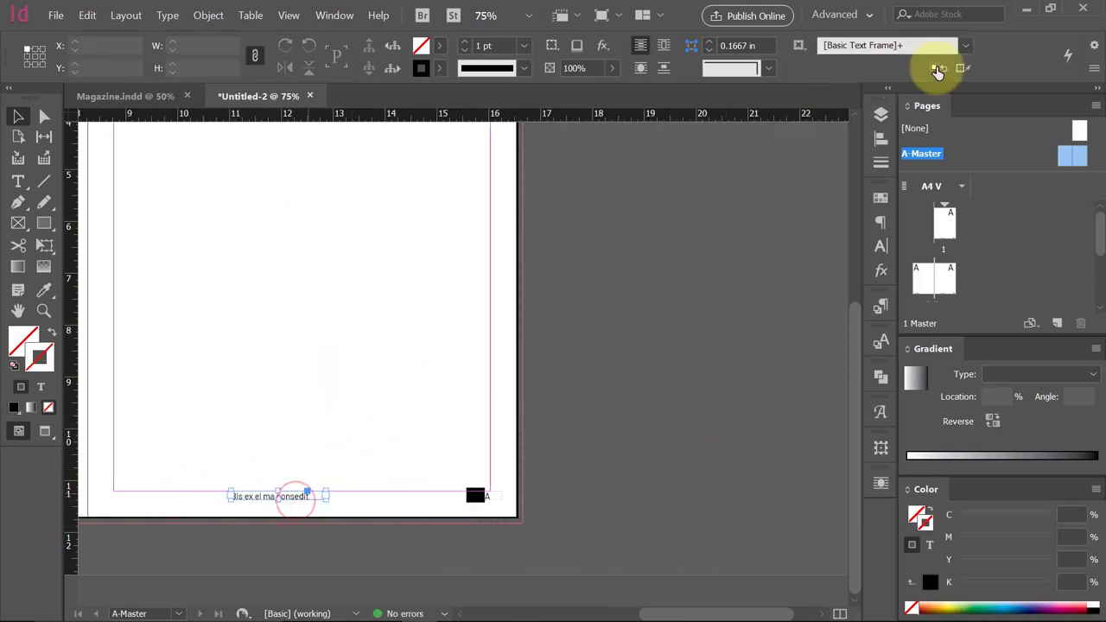
pyautogui.click(984, 45)
pyautogui.click(538, 272)
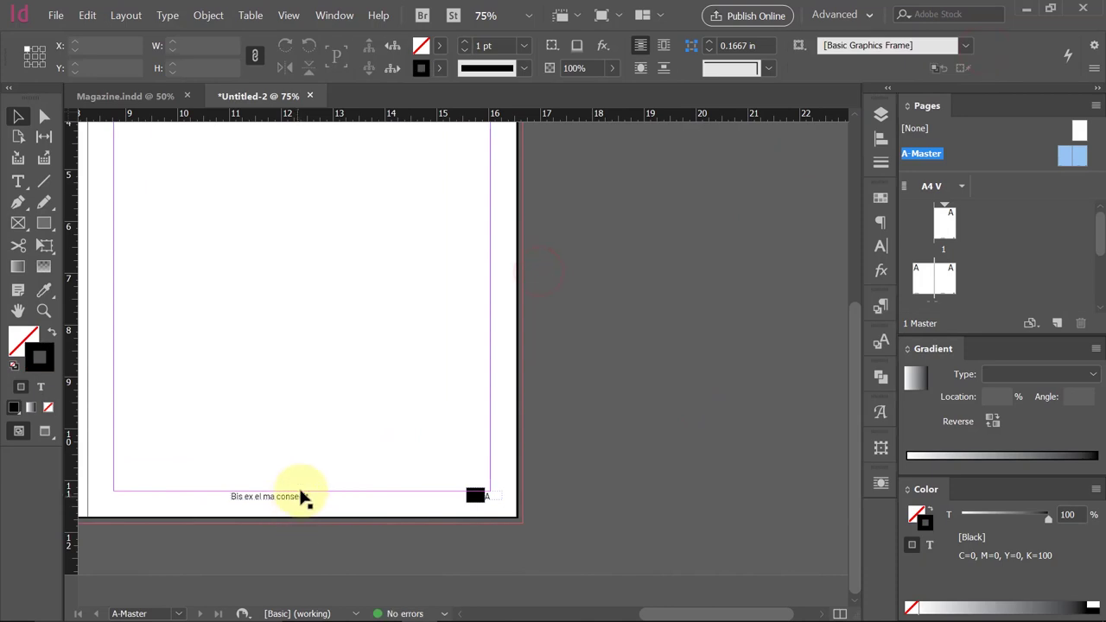
pyautogui.moveTo(301, 499); pyautogui.dragTo(456, 516)
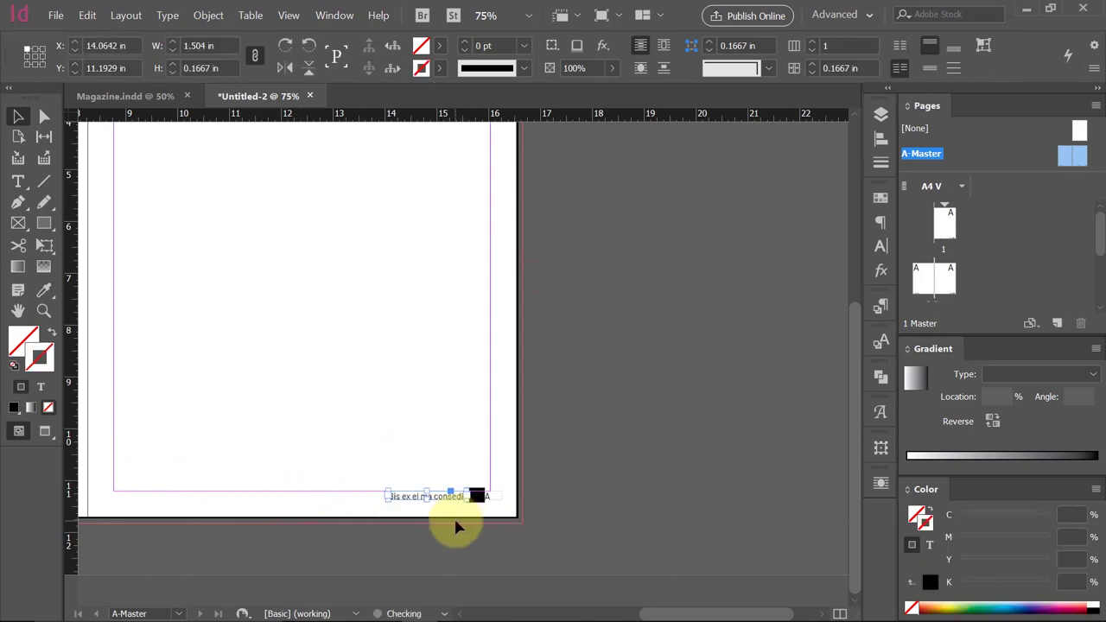
pyautogui.click(451, 499)
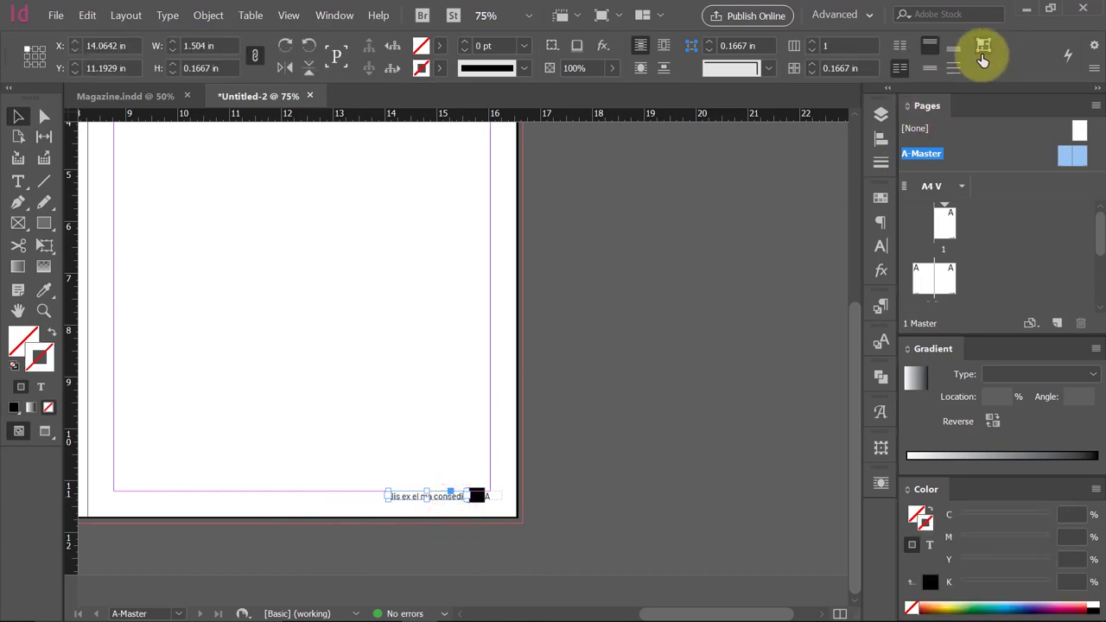
# Add the Frame Fitting (Text) options to the Control panel.
pyautogui.click(1094, 49)
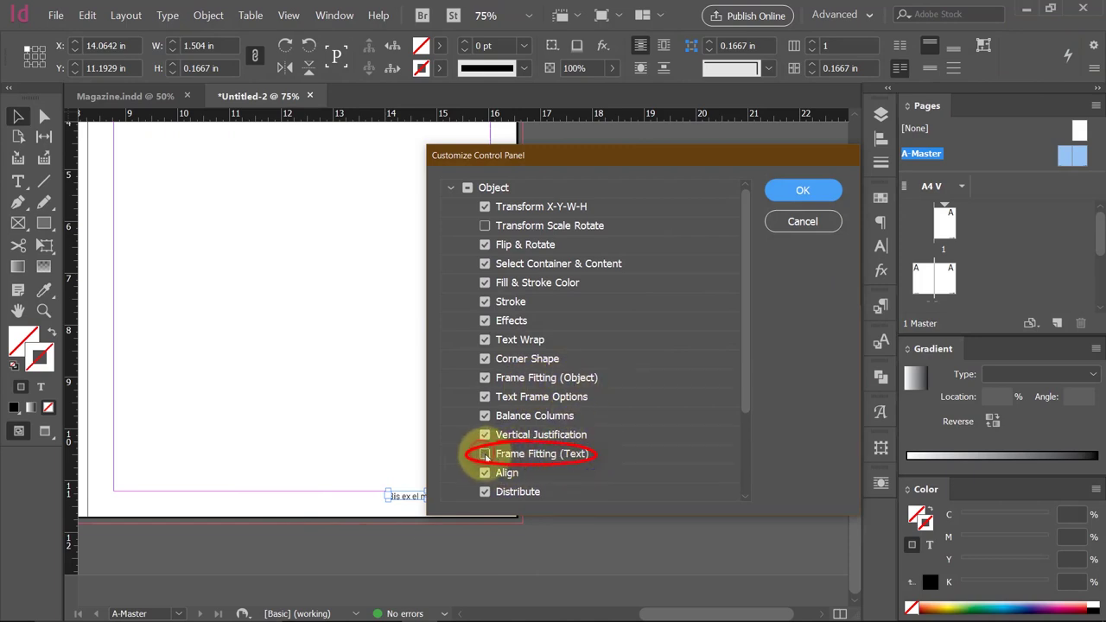
pyautogui.click(485, 455)
pyautogui.click(803, 222)
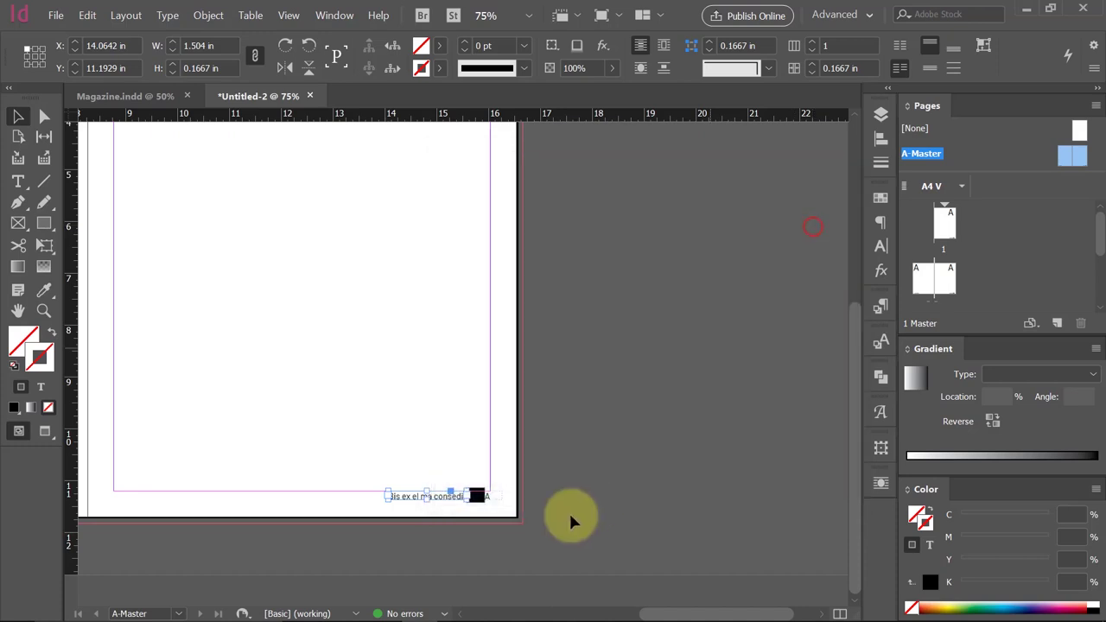
pyautogui.click(476, 437)
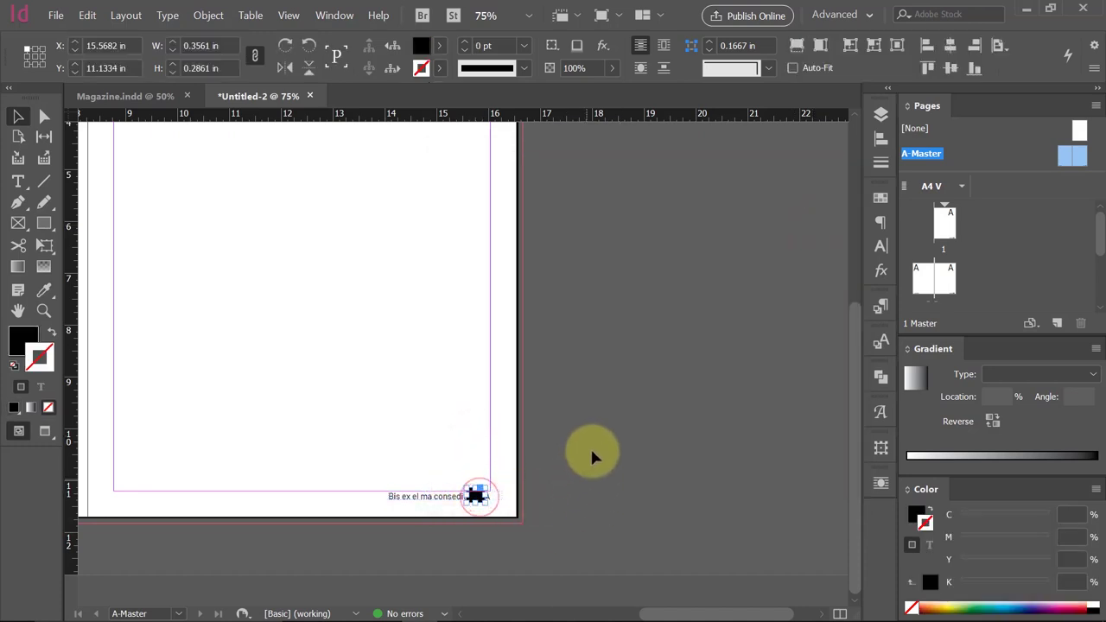
# Deselect the footer frame and reframe the view of the master spread.
pyautogui.click(547, 395)
pyautogui.keyDown('alt'); pyautogui.click(316, 420); pyautogui.keyUp('alt')
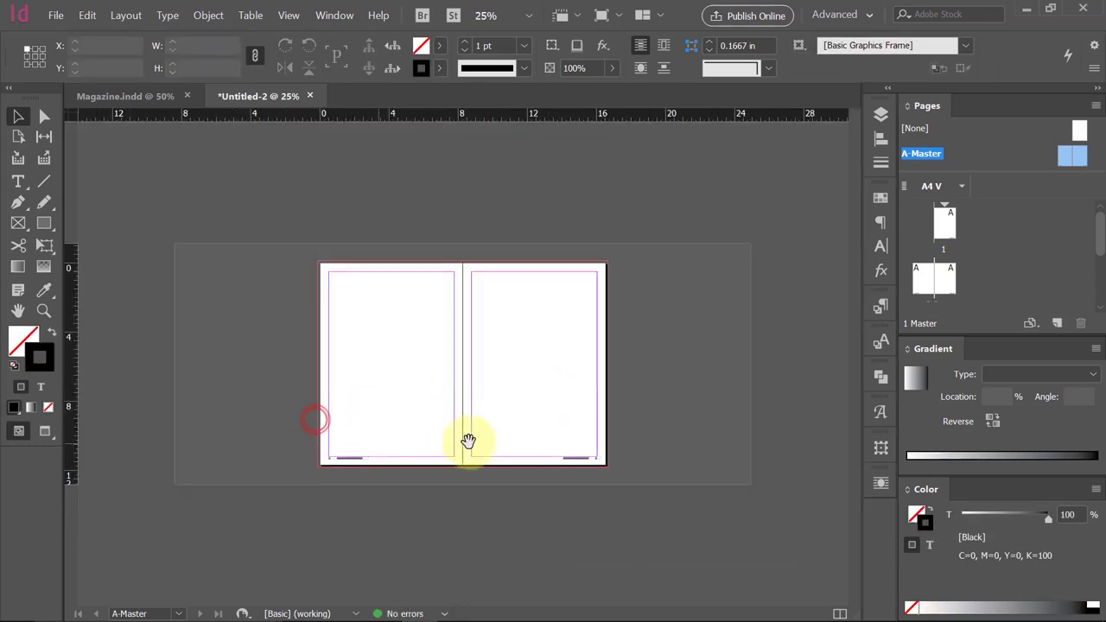
pyautogui.click(487, 412)
pyautogui.moveTo(417, 428); pyautogui.dragTo(419, 455)
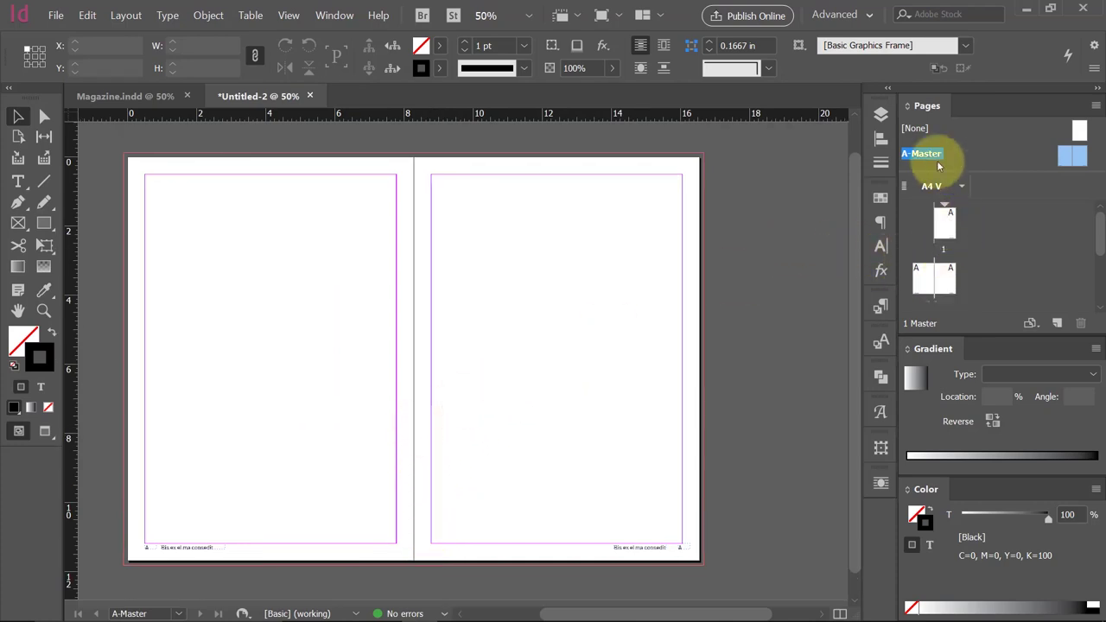
# Show page 1 and scroll through the pages to check the master footer.
pyautogui.click(942, 224)
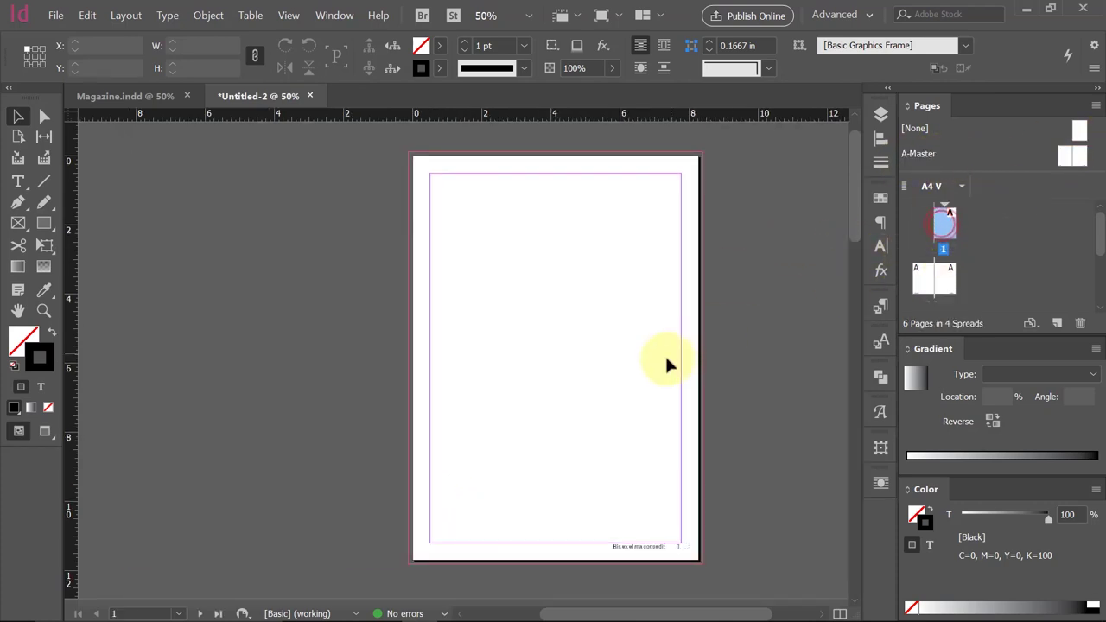
pyautogui.click(666, 356)
pyautogui.moveTo(600, 427); pyautogui.dragTo(487, 391)
pyautogui.scroll(-3, 491, 397)
pyautogui.scroll(-5, 493, 404)
pyautogui.hscroll(-2, 494, 404)
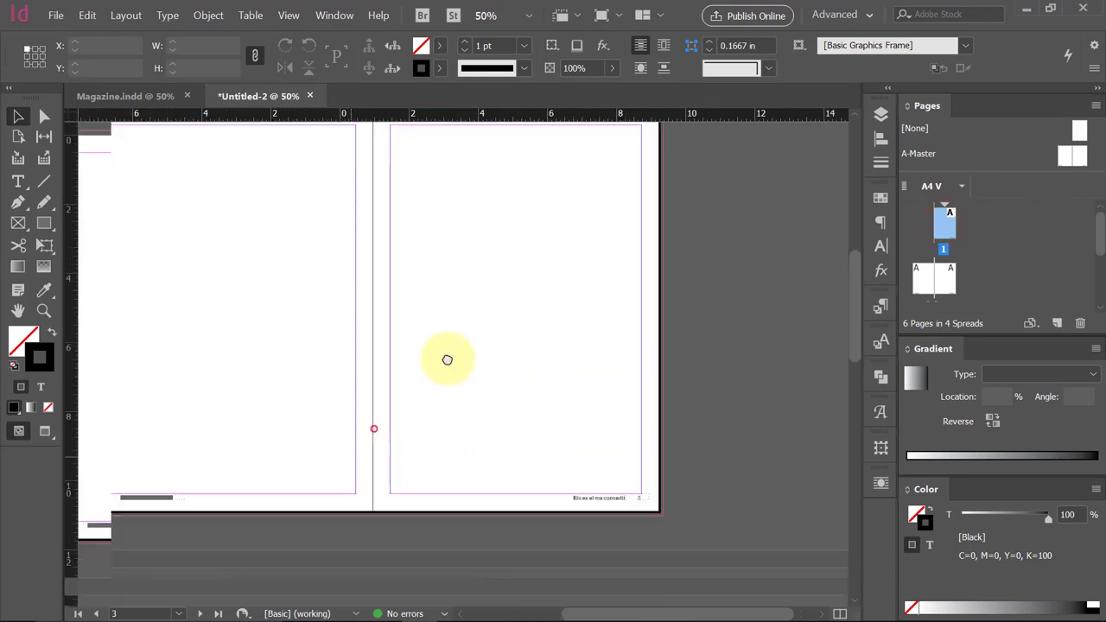
pyautogui.scroll(-4, 571, 491)
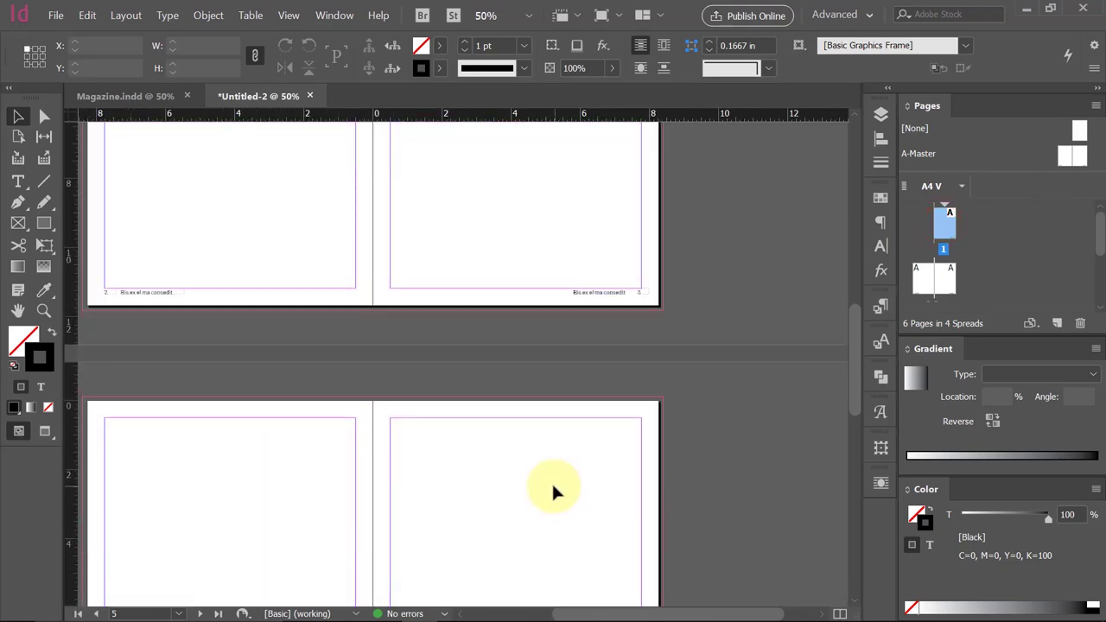
pyautogui.scroll(-5, 388, 506)
pyautogui.scroll(-2, 432, 493)
pyautogui.scroll(-5, 406, 509)
pyautogui.scroll(-5, 216, 546)
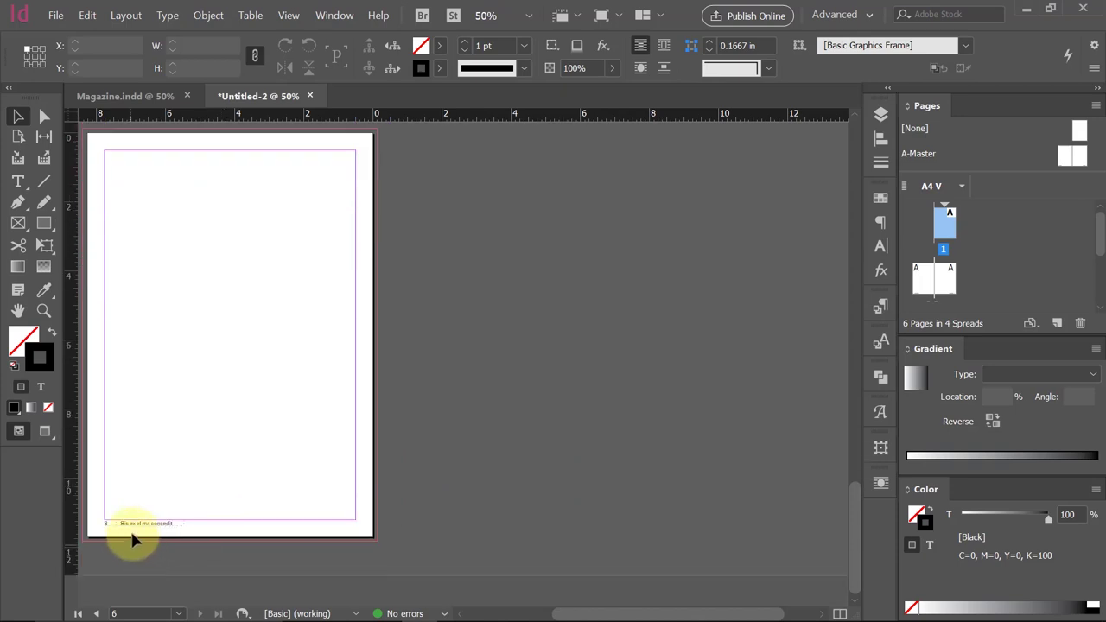
pyautogui.scroll(5, 461, 432)
pyautogui.scroll(5, 473, 399)
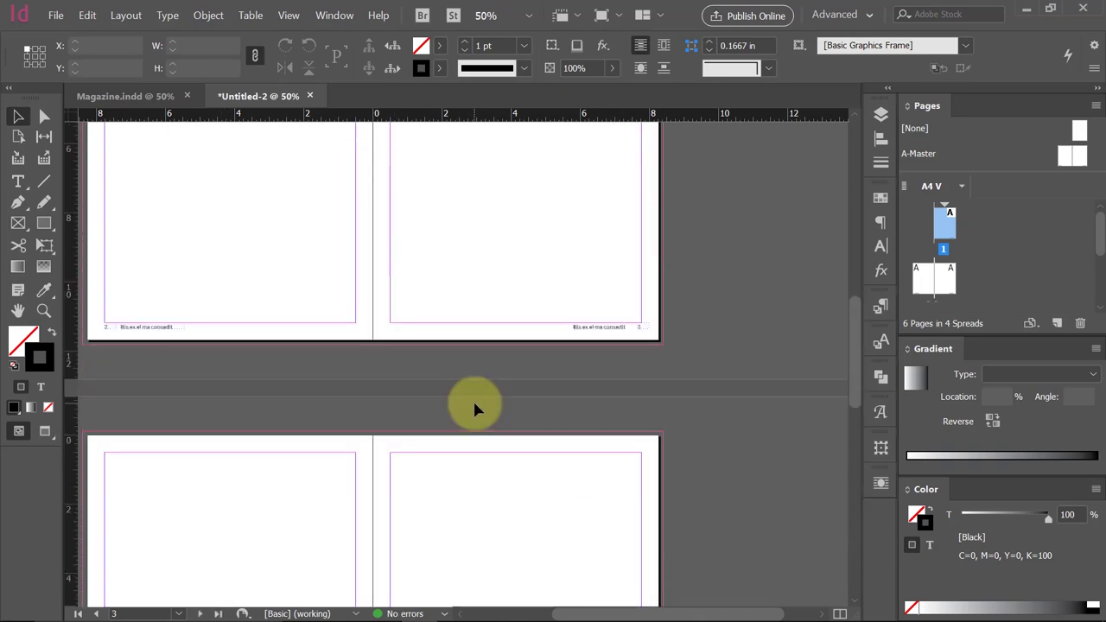
pyautogui.keyDown('ctrl'); pyautogui.click(271, 368); pyautogui.keyUp('ctrl')
pyautogui.hscroll(4, 314, 371)
pyautogui.scroll(8, 371, 415)
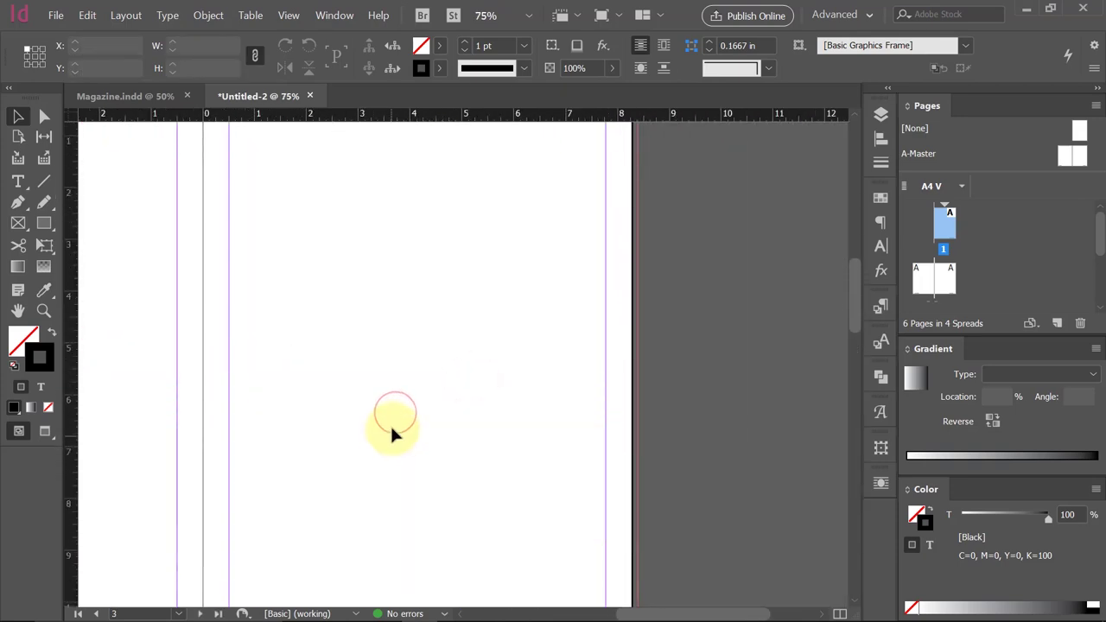
pyautogui.keyDown('ctrl'); pyautogui.keyDown('alt'); pyautogui.click(395, 402); pyautogui.keyUp('alt'); pyautogui.keyUp('ctrl')
pyautogui.moveTo(449, 294)
pyautogui.mouseDown()
pyautogui.moveTo(449, 412)
pyautogui.moveTo(498, 456)
pyautogui.mouseUp()
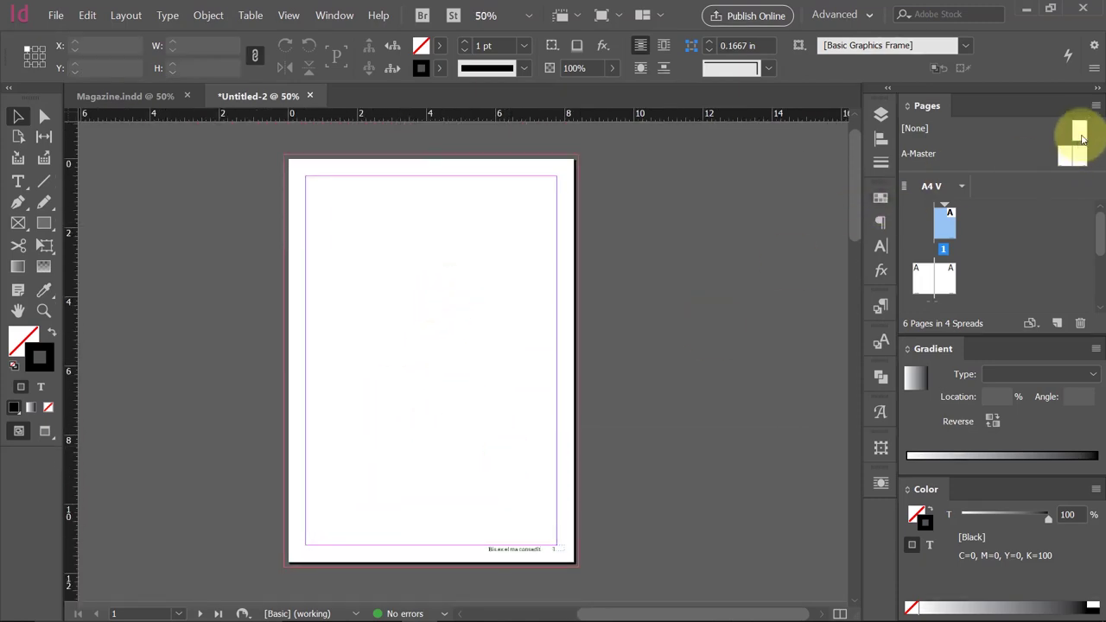
# Try applying the [None] master to page 1, undoing the extra pages inserted.
pyautogui.moveTo(1083, 130); pyautogui.dragTo(945, 226)
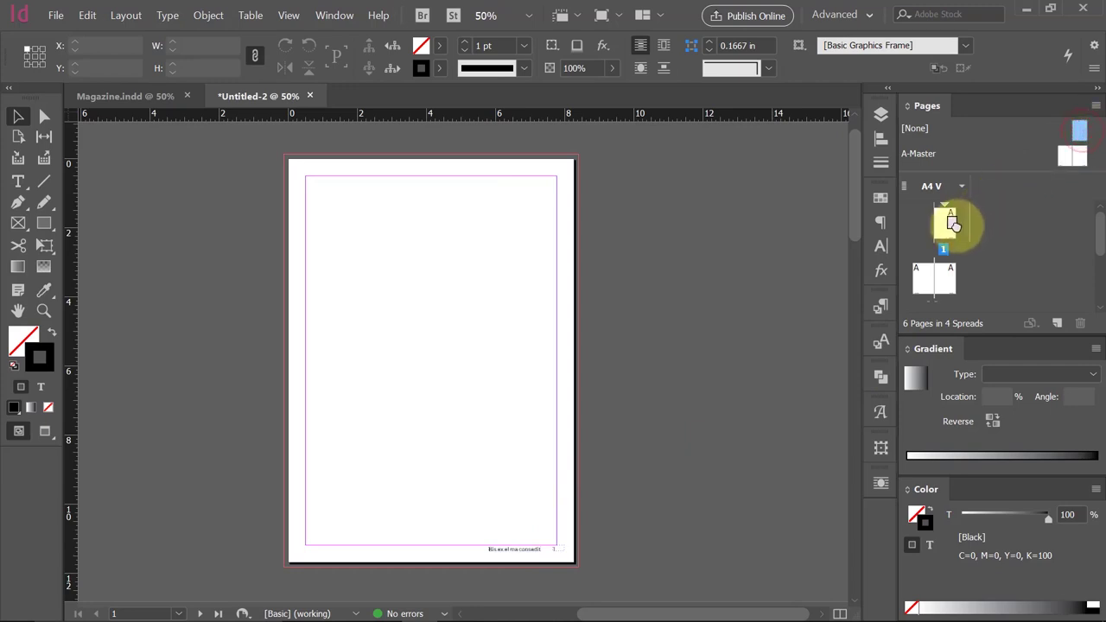
pyautogui.moveTo(1083, 134); pyautogui.dragTo(953, 222)
pyautogui.scroll(3, 536, 496)
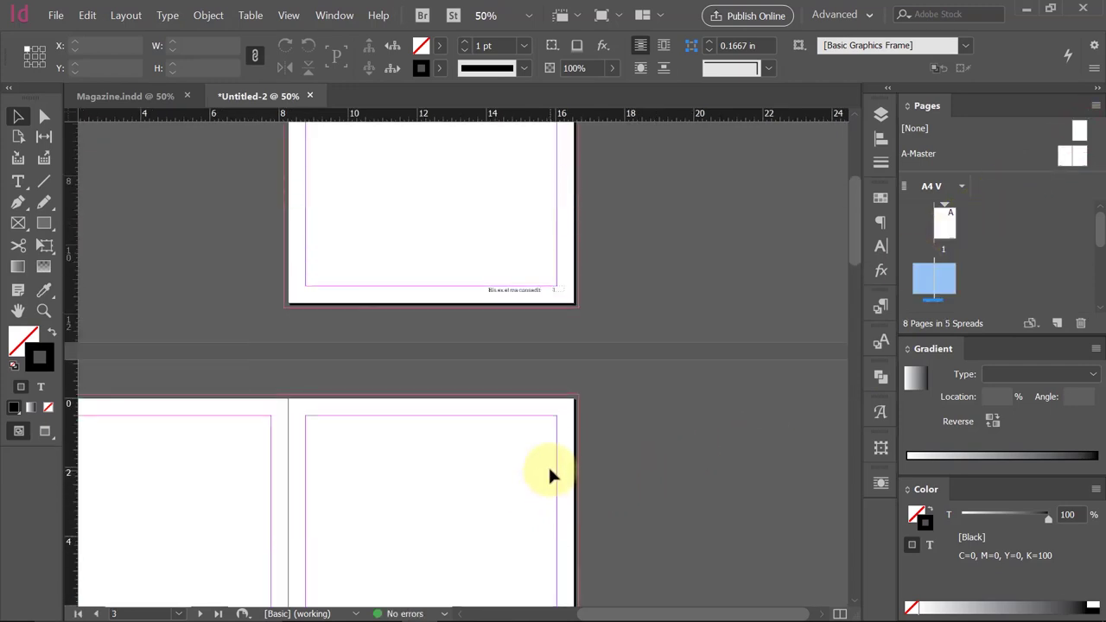
pyautogui.scroll(2, 548, 474)
pyautogui.hotkey('ctrl', 'z')
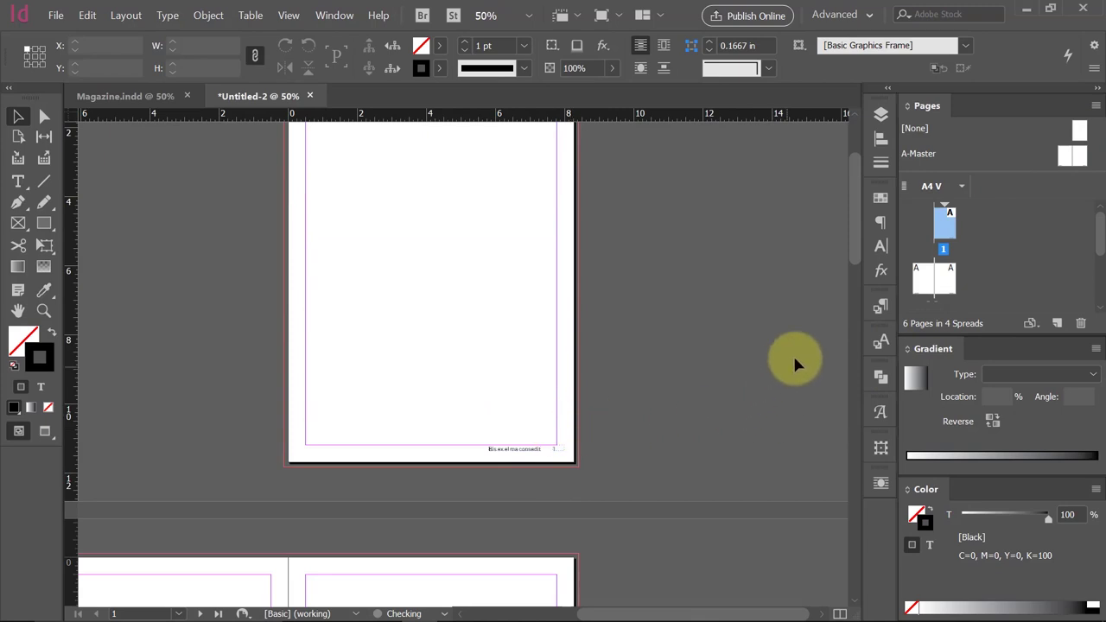
pyautogui.scroll(-3, 633, 327)
pyautogui.scroll(-3, 636, 346)
pyautogui.scroll(6, 640, 333)
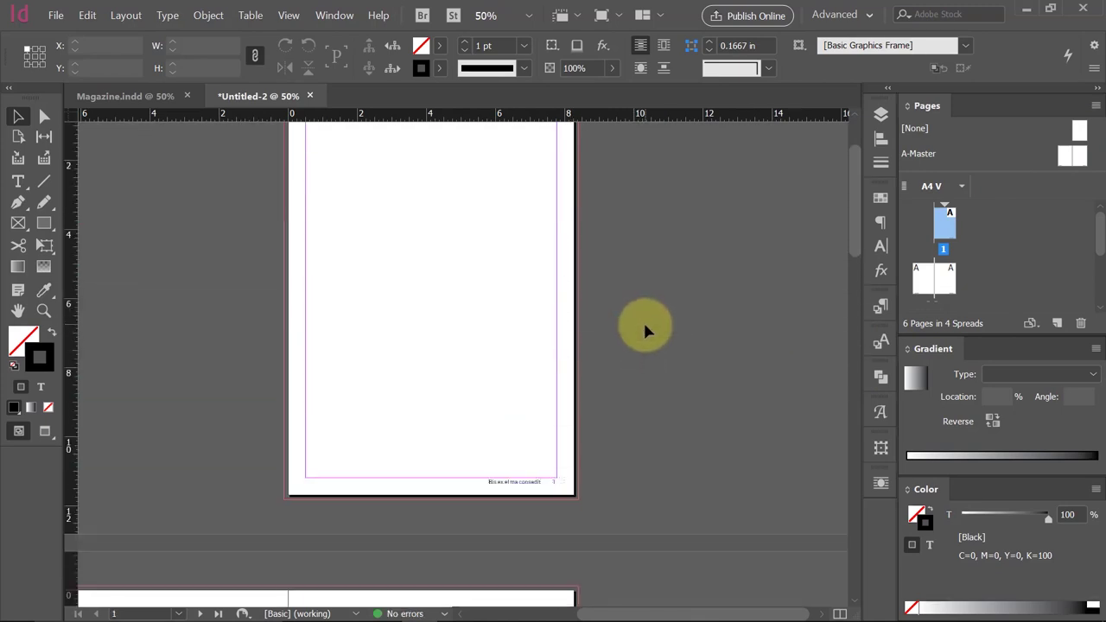
pyautogui.scroll(2, 657, 298)
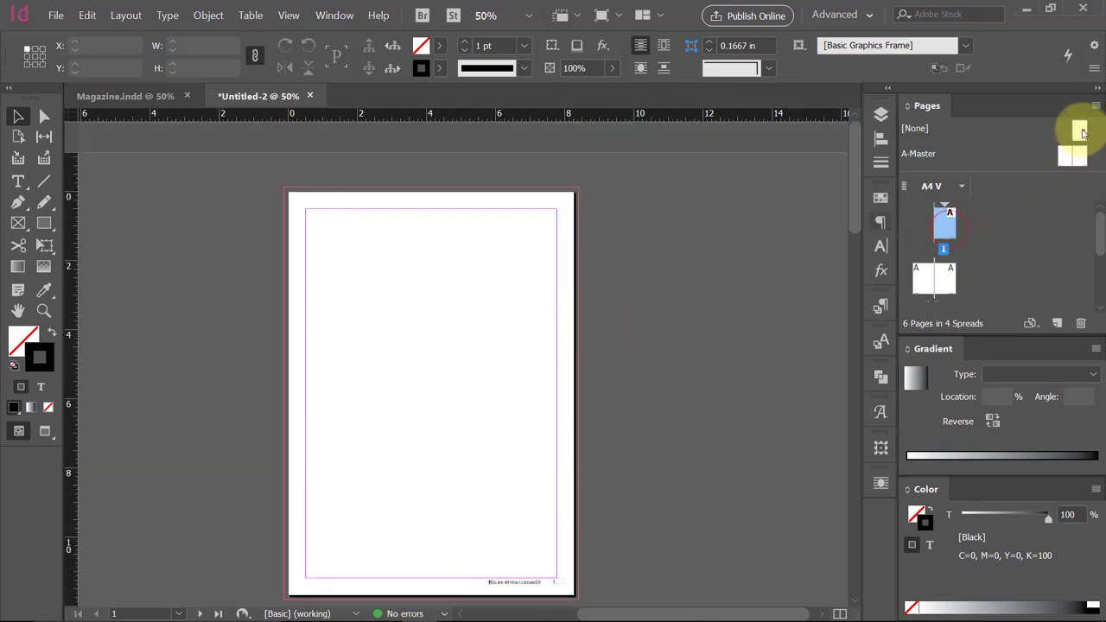
# Apply the [None] master to page 1 and review the now-blank page.
pyautogui.moveTo(1080, 129); pyautogui.dragTo(957, 225)
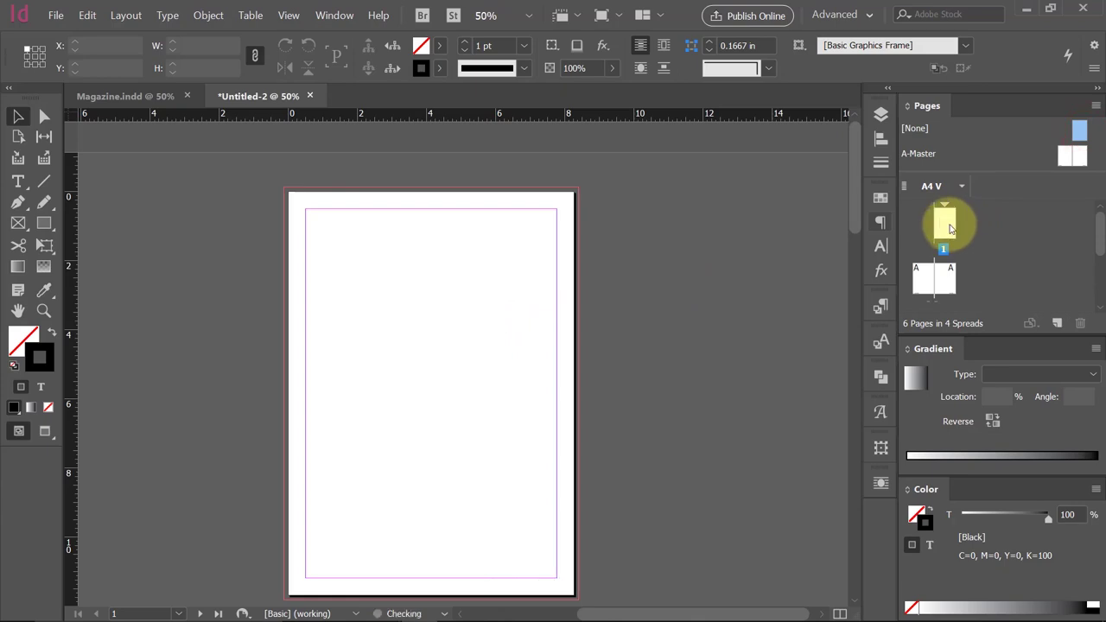
pyautogui.scroll(-2, 625, 360)
pyautogui.scroll(-3, 562, 442)
pyautogui.scroll(-3, 519, 445)
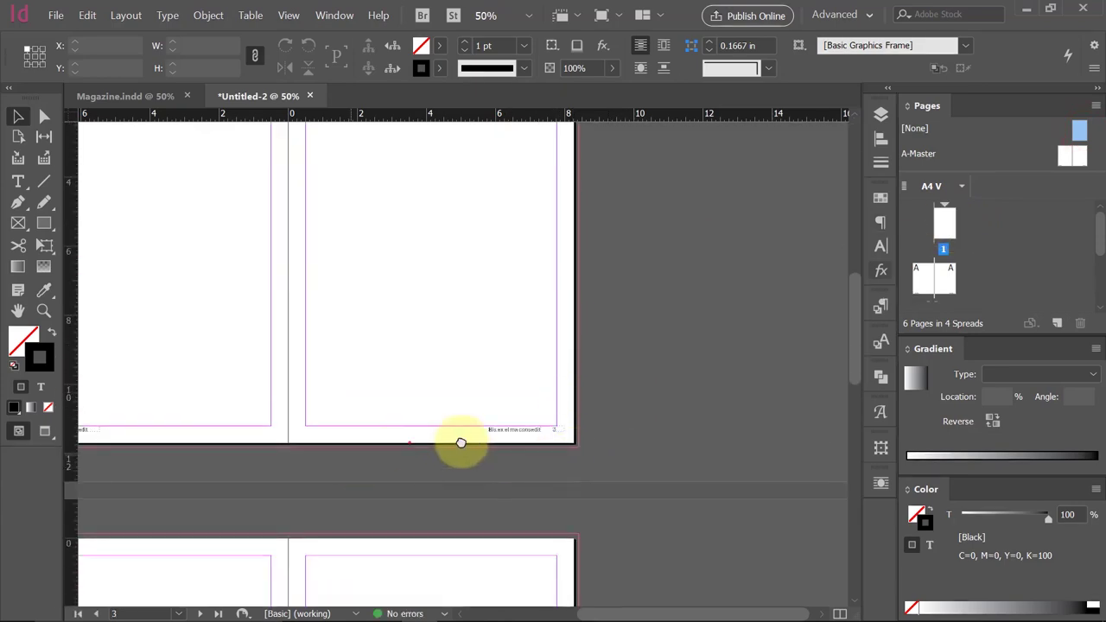
pyautogui.hscroll(-2, 461, 443)
pyautogui.scroll(3, 586, 452)
pyautogui.scroll(5, 588, 448)
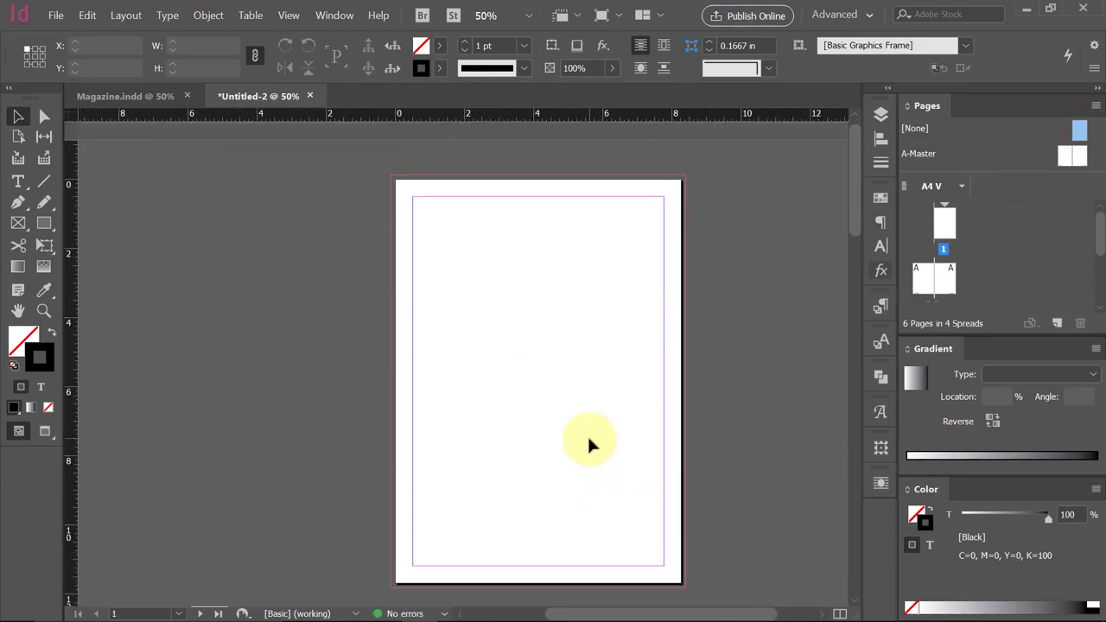
pyautogui.click(569, 393)
pyautogui.hscroll(2, 476, 388)
# Save the document as Magazine1.
pyautogui.hotkey('ctrl', 's')
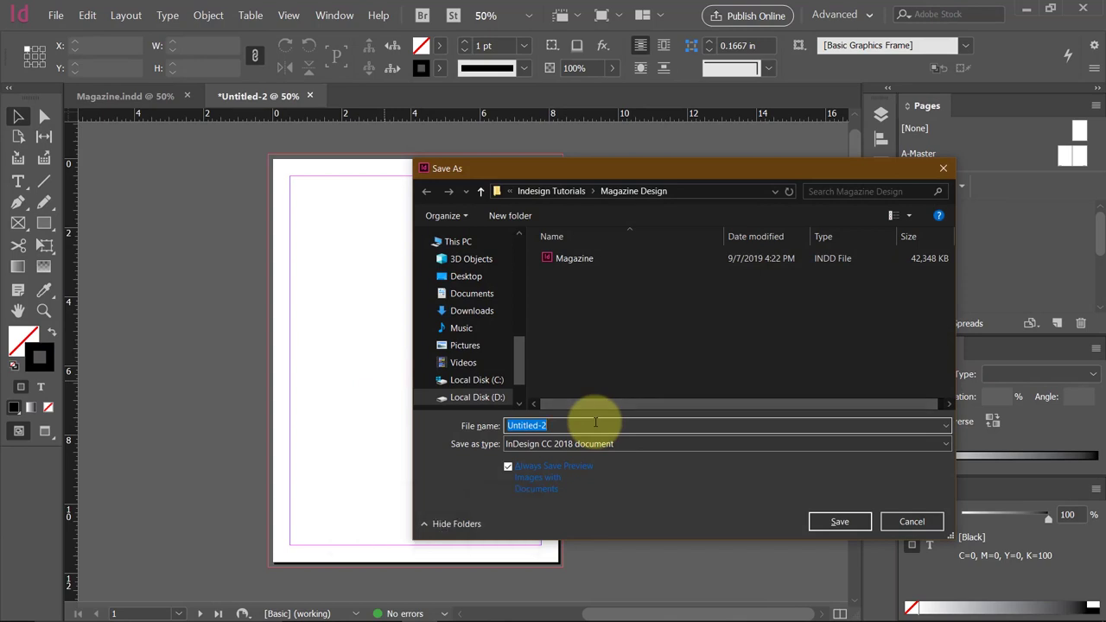
pyautogui.write('Maga')
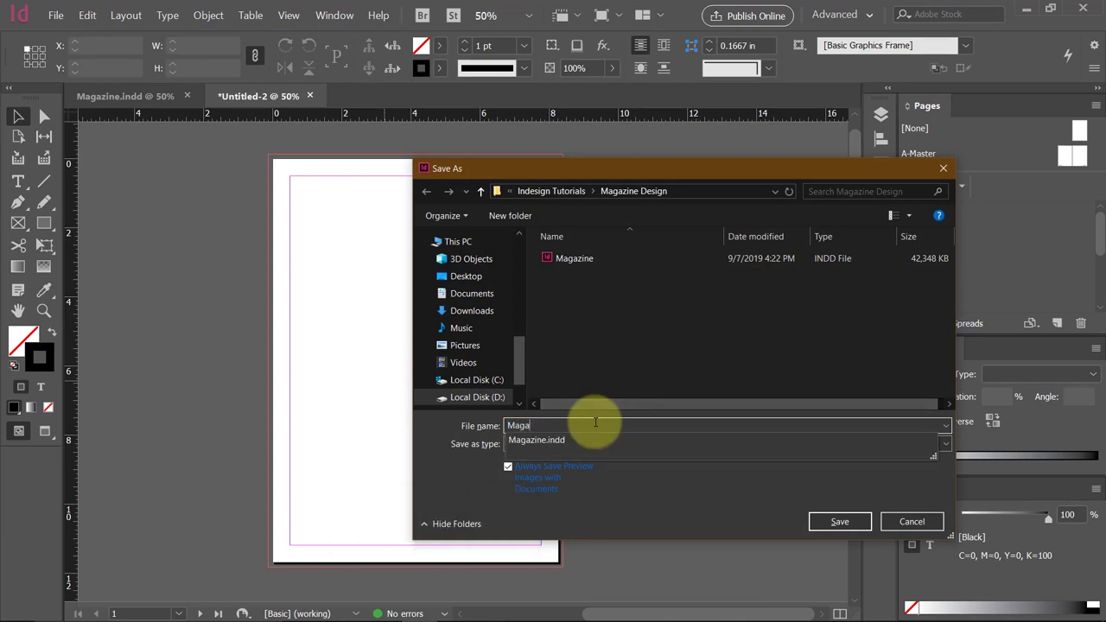
pyautogui.press('Return')
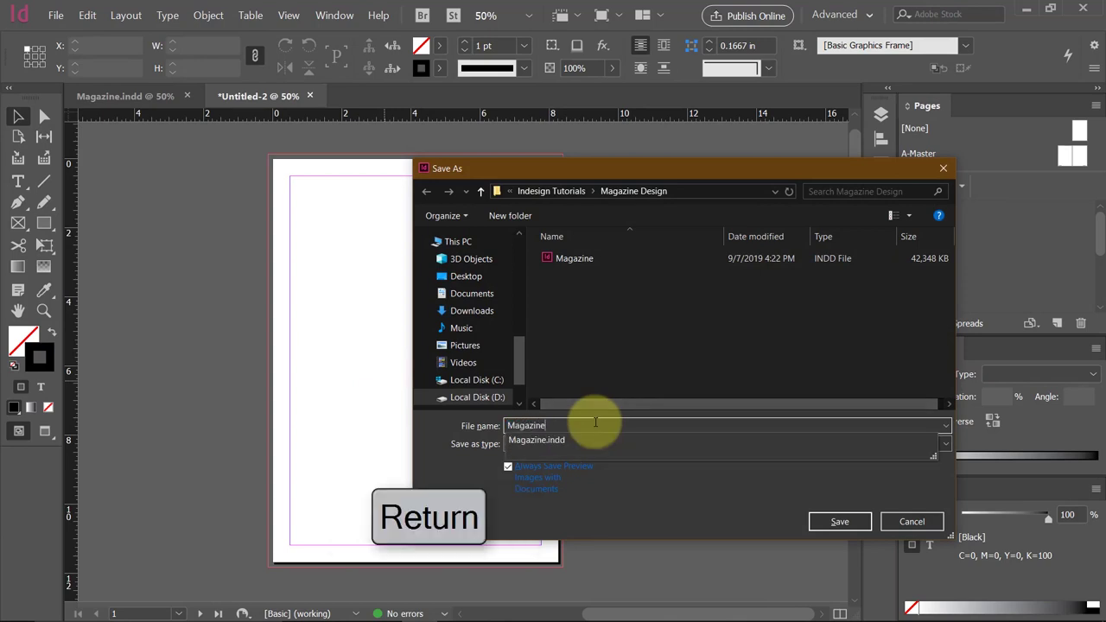
pyautogui.write('1')
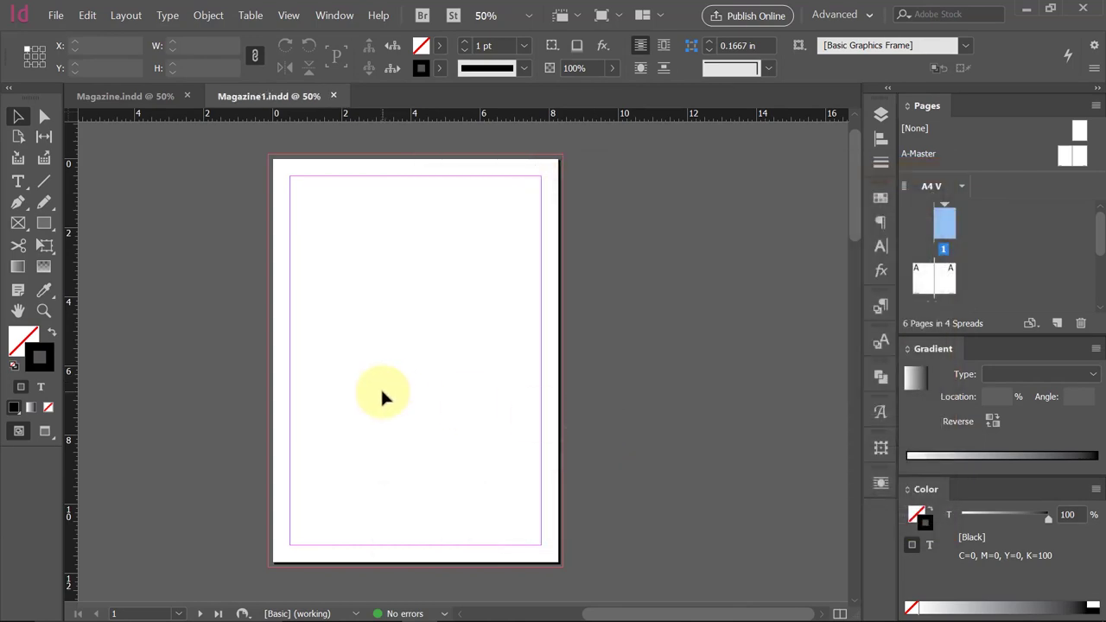
# Draw an empty rectangle graphics frame covering the entire first page.
pyautogui.click(17, 222)
pyautogui.moveTo(269, 156); pyautogui.dragTo(562, 566)
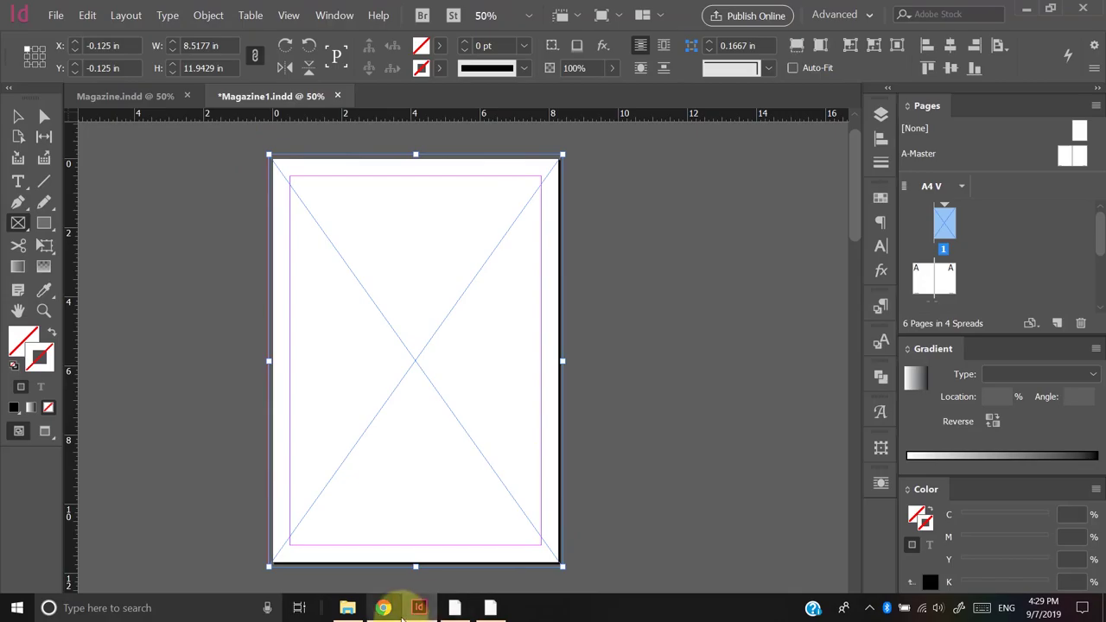
pyautogui.click(383, 607)
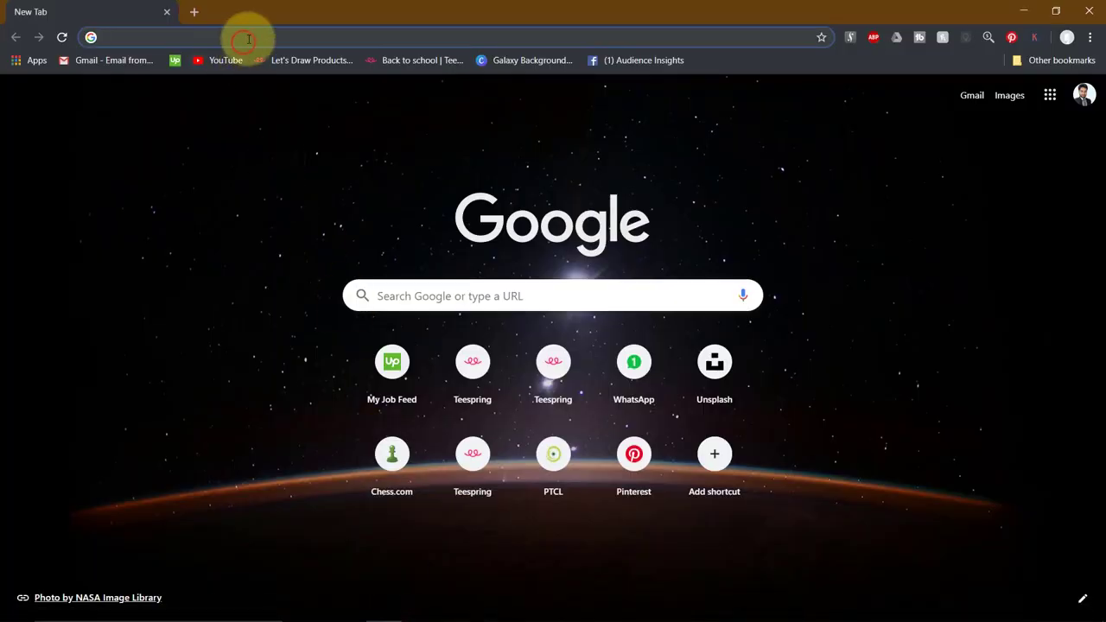
# Go to unsplash.com and search for animals photos.
pyautogui.write('unsplash.com')
pyautogui.press('Return')
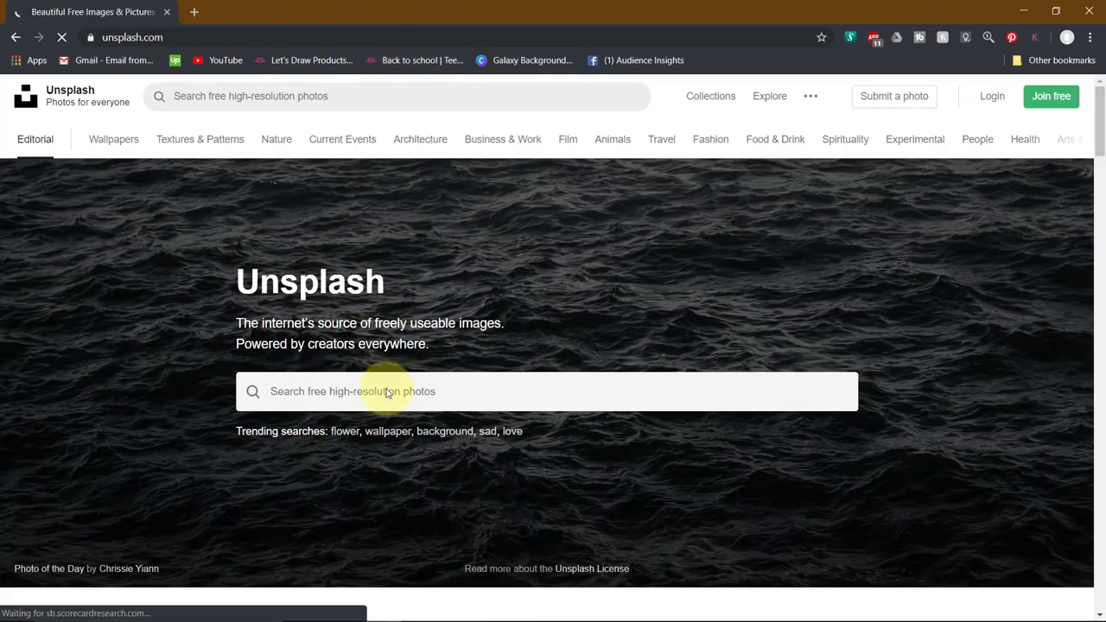
pyautogui.write('animals')
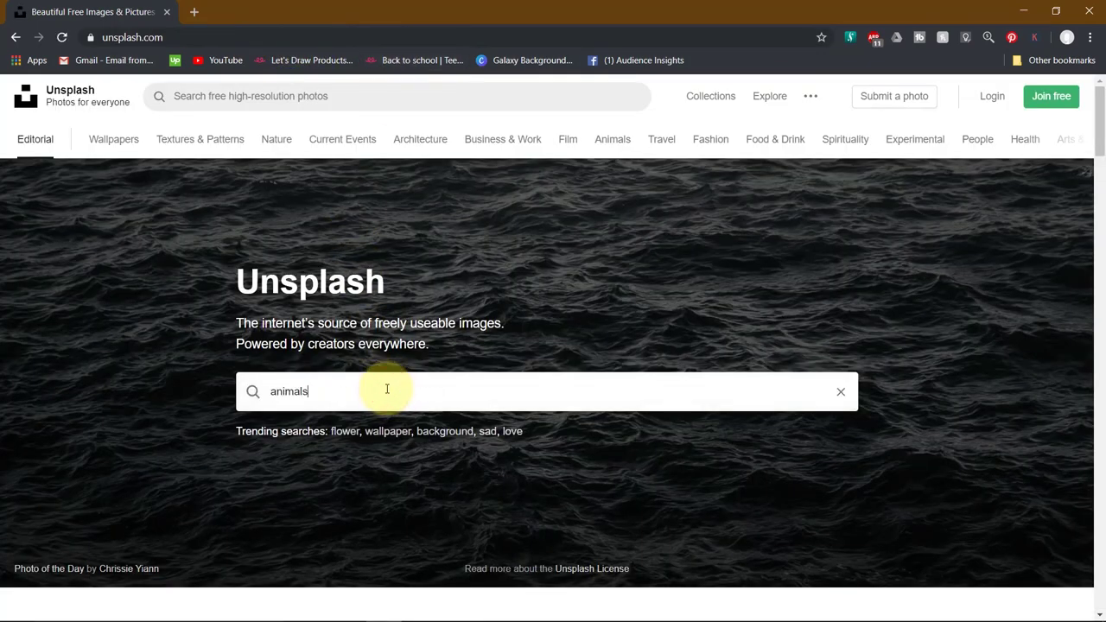
pyautogui.press('Return')
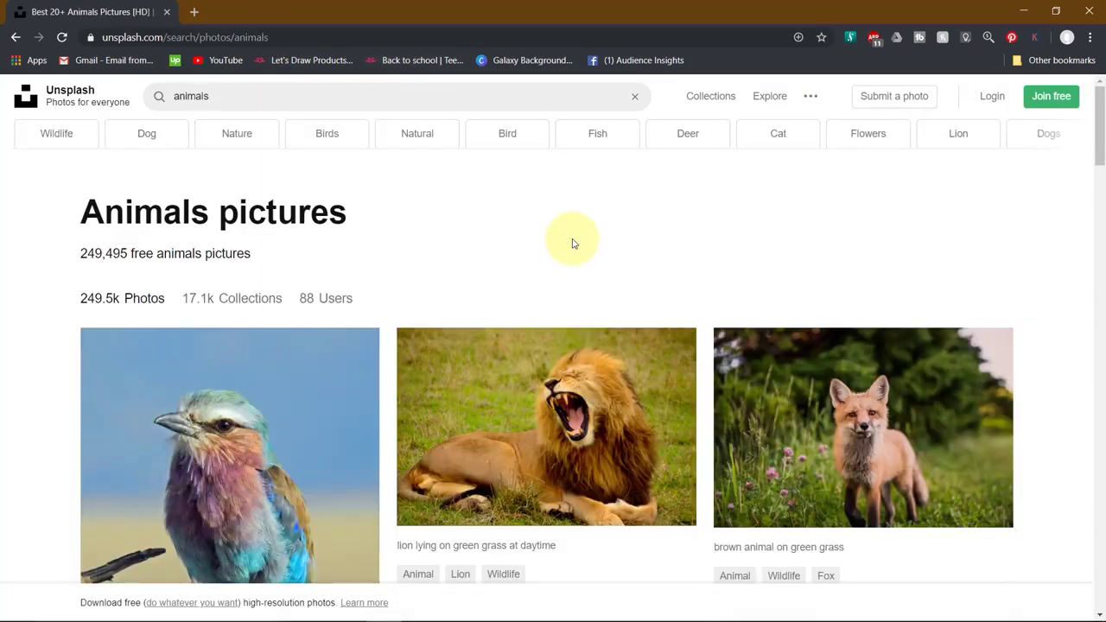
pyautogui.scroll(-2, 572, 244)
pyautogui.scroll(-3, 573, 238)
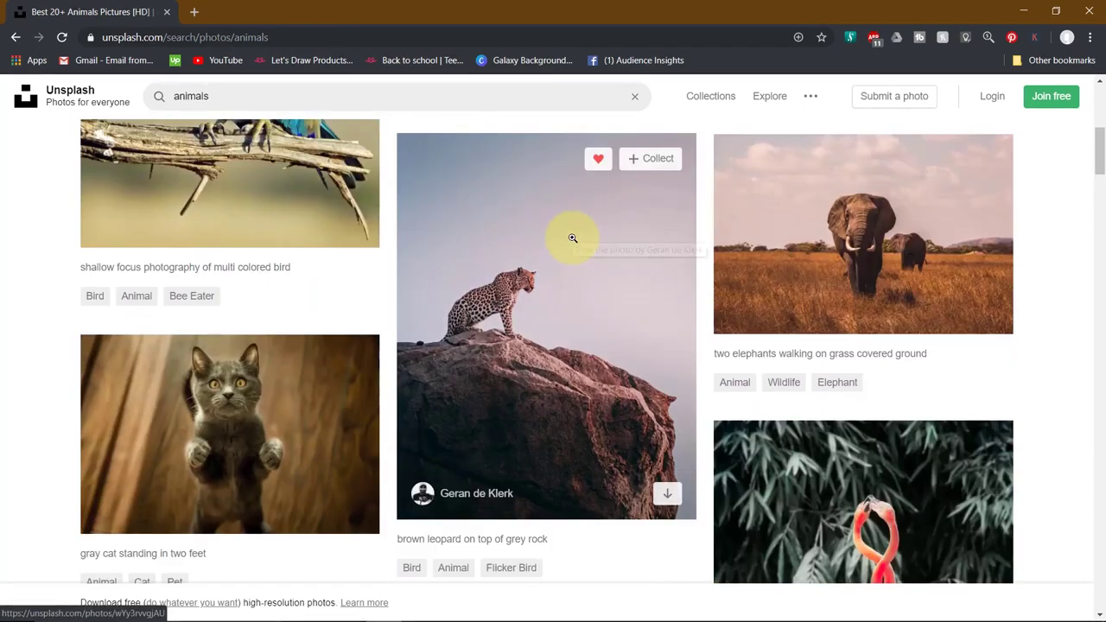
pyautogui.scroll(-2, 572, 239)
pyautogui.scroll(-2, 570, 235)
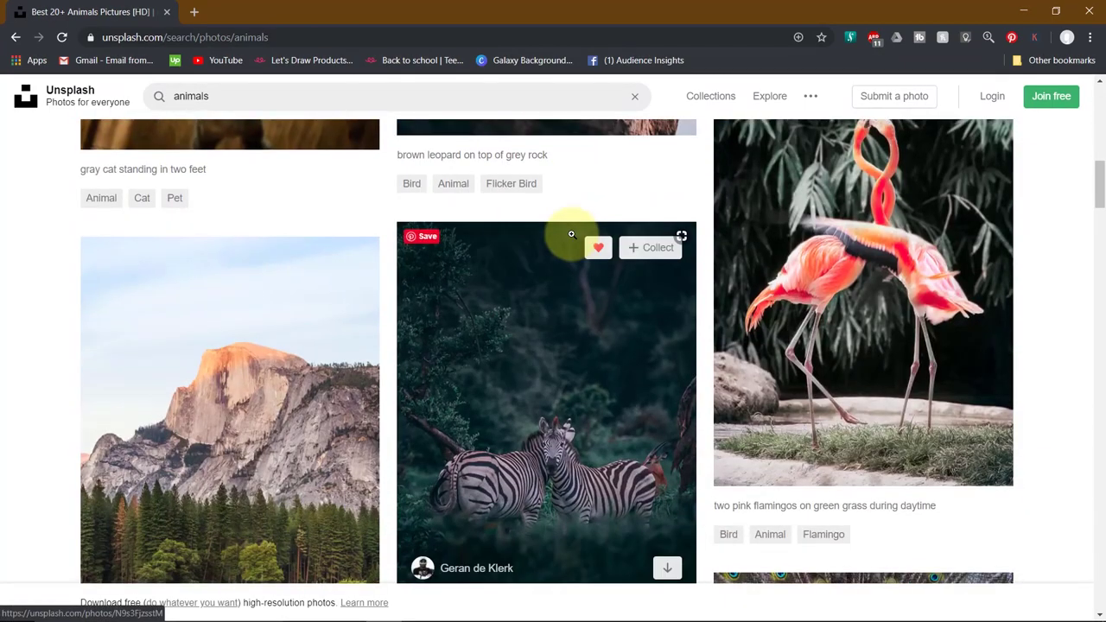
pyautogui.scroll(5, 571, 259)
pyautogui.scroll(-6, 573, 277)
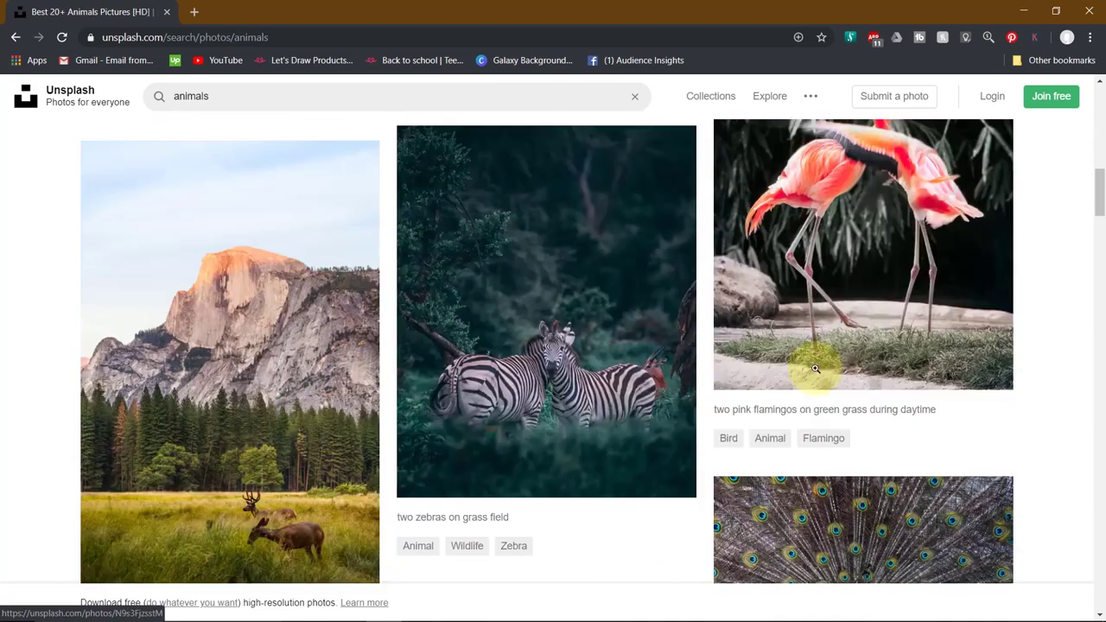
# Open the two pink flamingos photo at full size and copy the image.
pyautogui.click(847, 296)
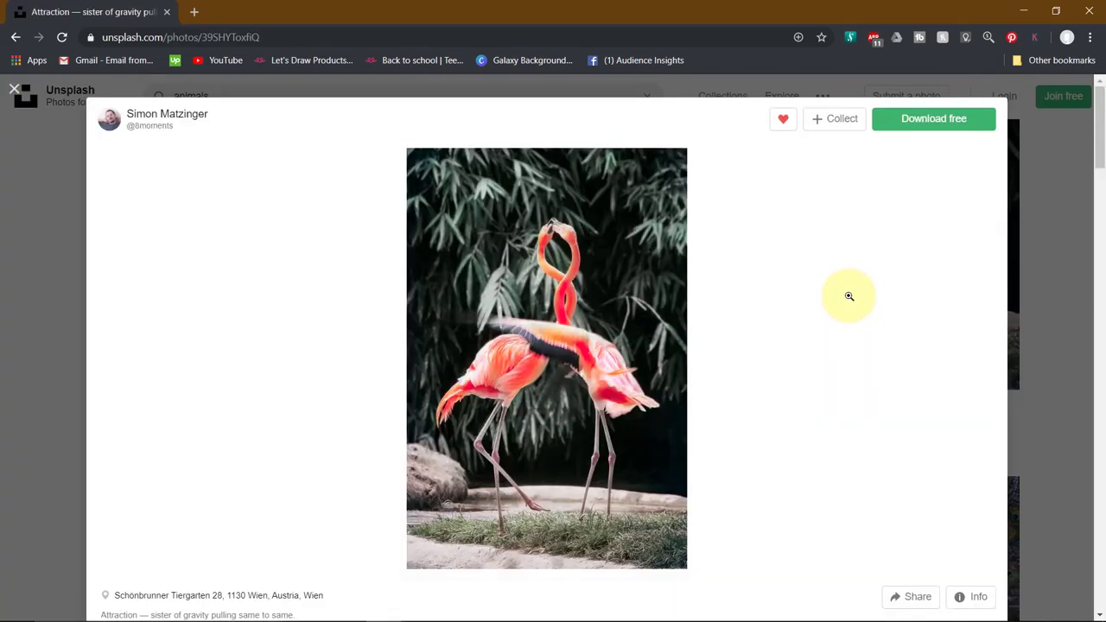
pyautogui.moveTo(547, 358)
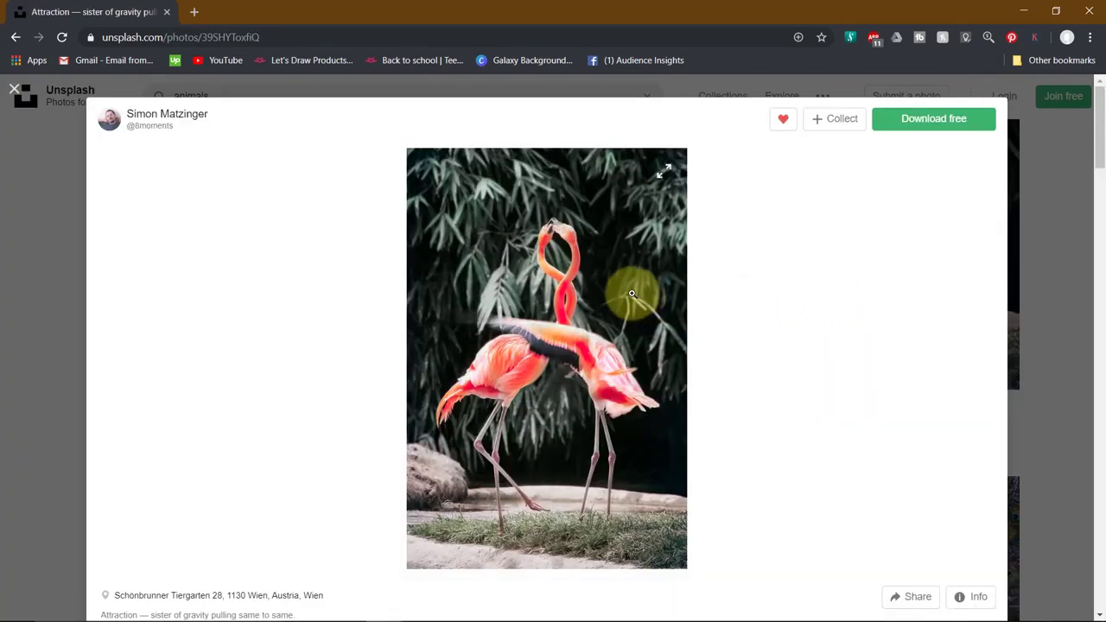
pyautogui.click(632, 294)
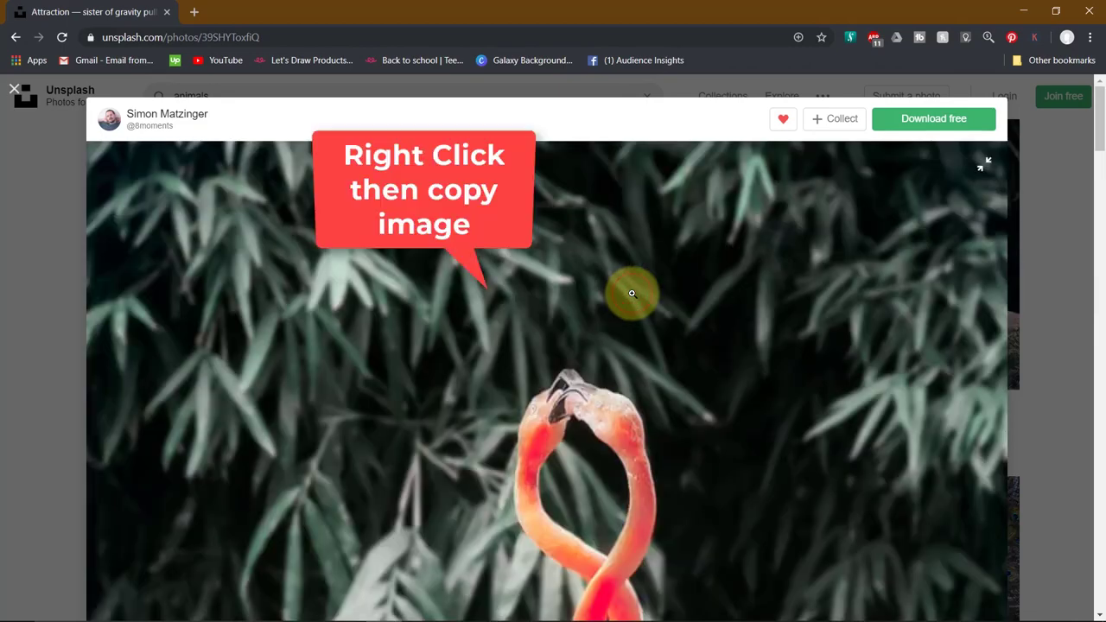
pyautogui.scroll(-3, 661, 284)
pyautogui.scroll(-3, 875, 297)
pyautogui.scroll(3, 876, 297)
pyautogui.scroll(3, 926, 297)
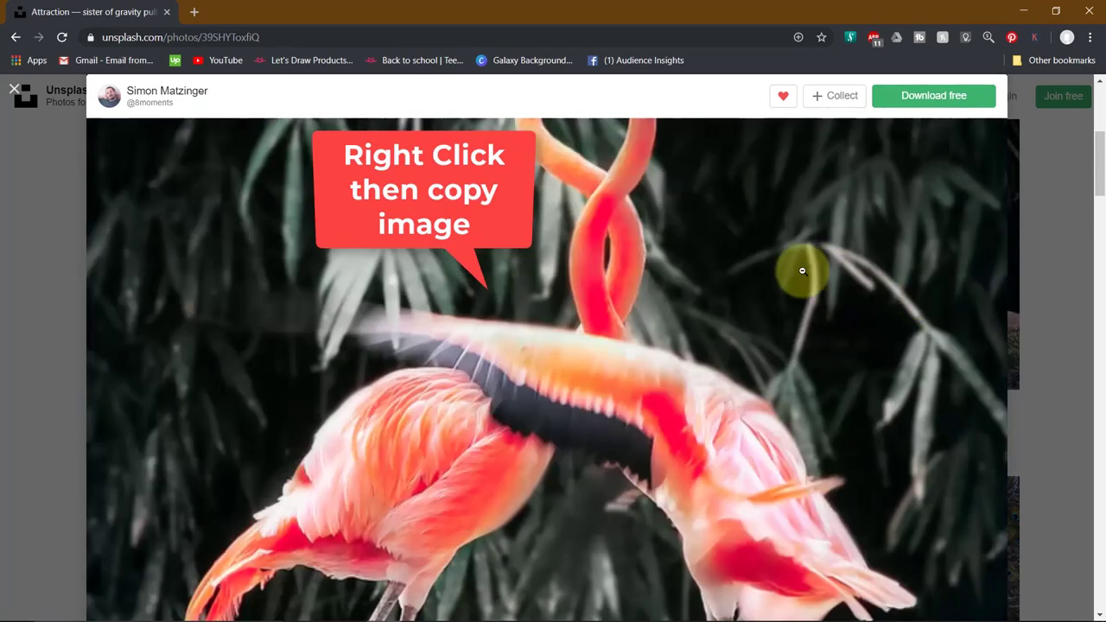
pyautogui.rightClick(803, 271)
pyautogui.click(850, 314)
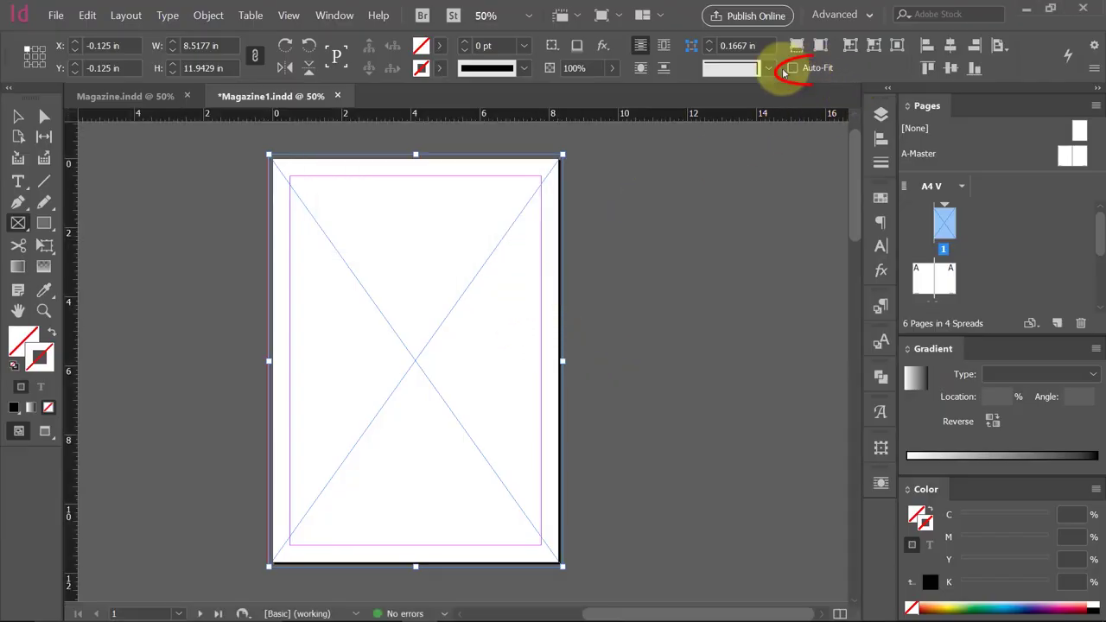
# Enable Auto-Fit and paste the flamingo photo into the full-page frame with Paste Into.
pyautogui.click(793, 68)
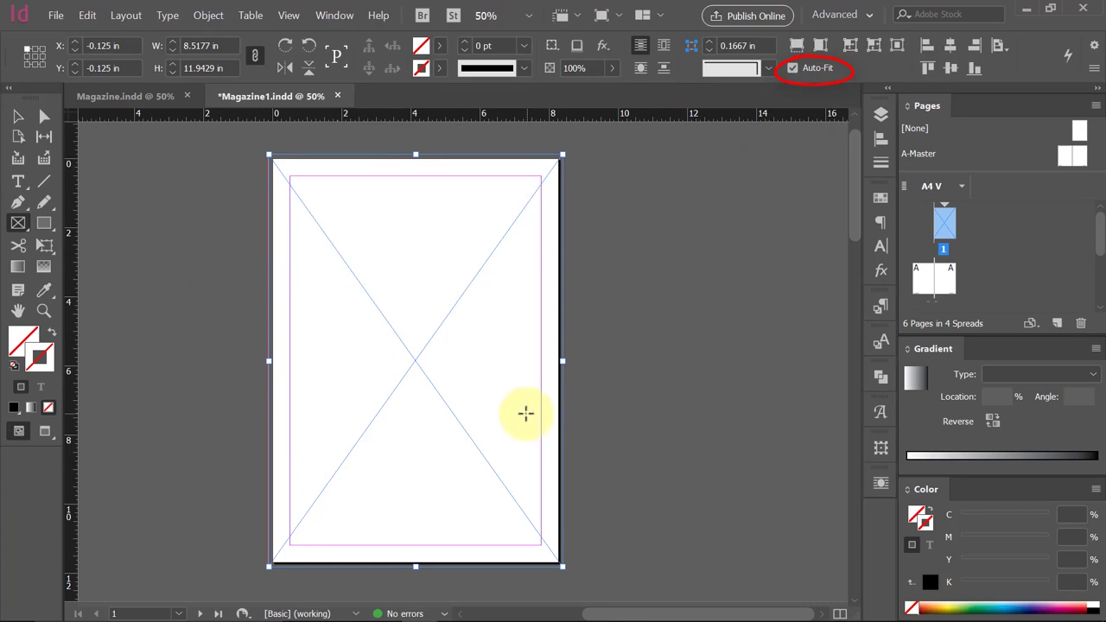
pyautogui.hotkey('ctrl', 'alt', 'v')
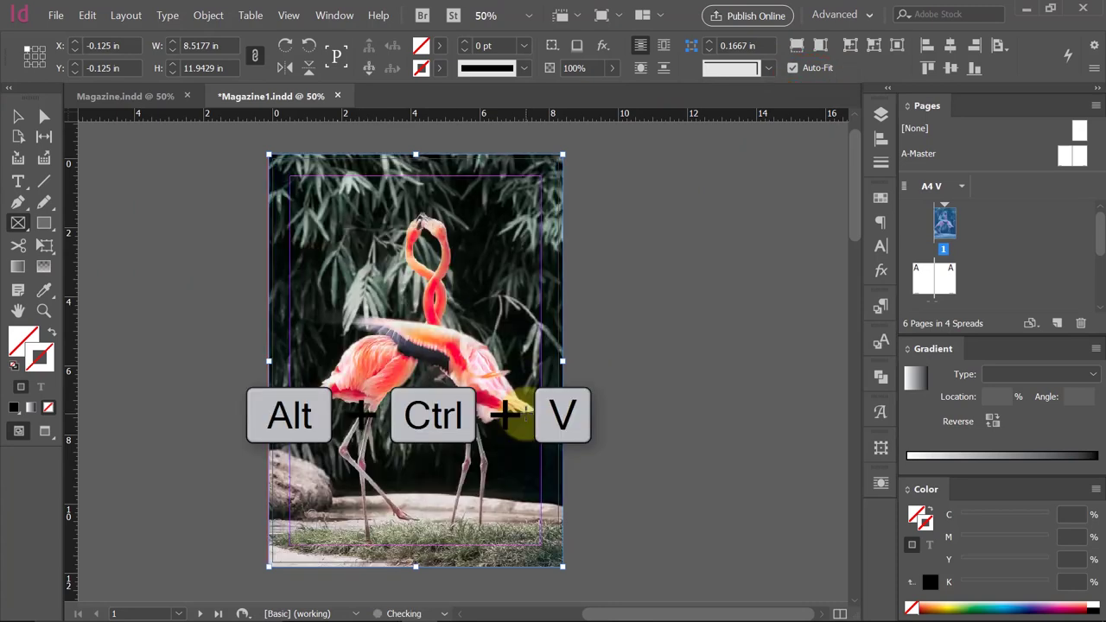
pyautogui.click(667, 231)
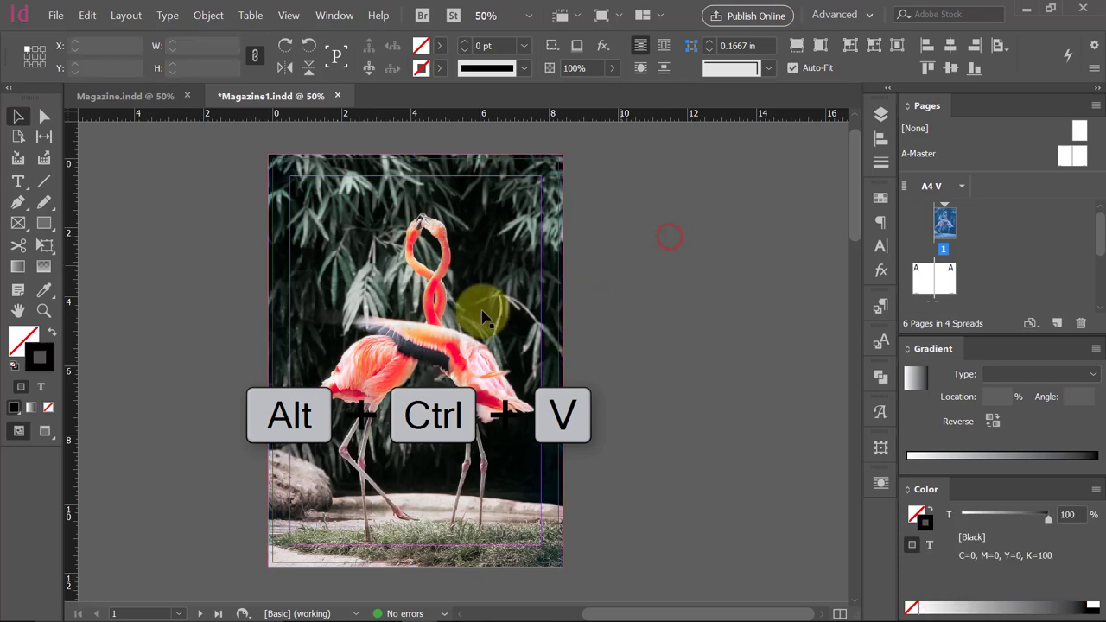
pyautogui.click(481, 308)
pyautogui.click(653, 292)
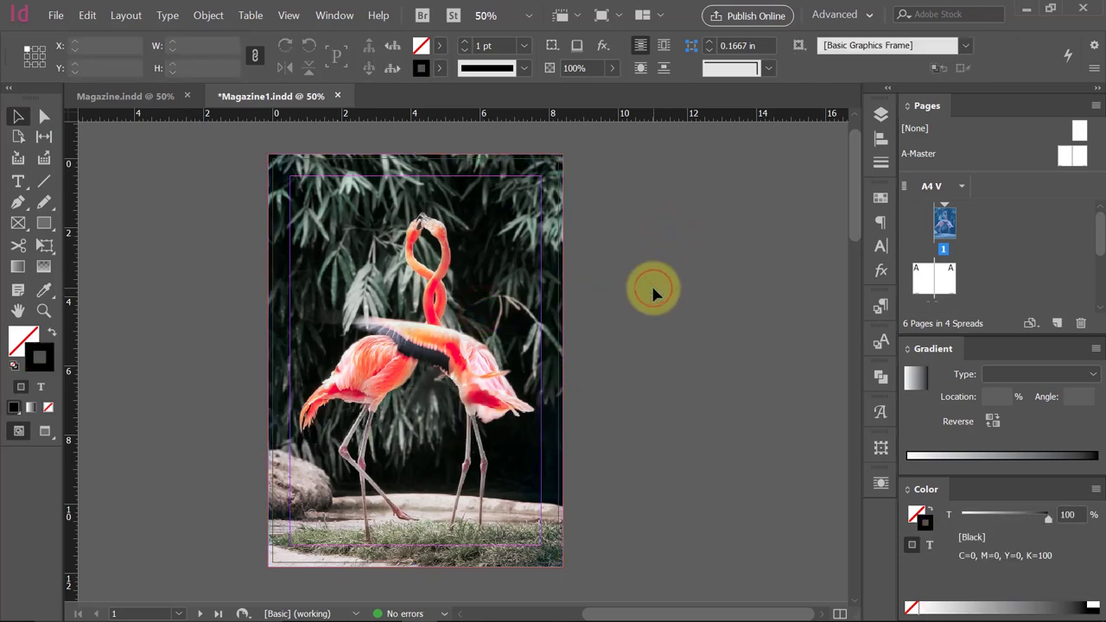
pyautogui.click(518, 288)
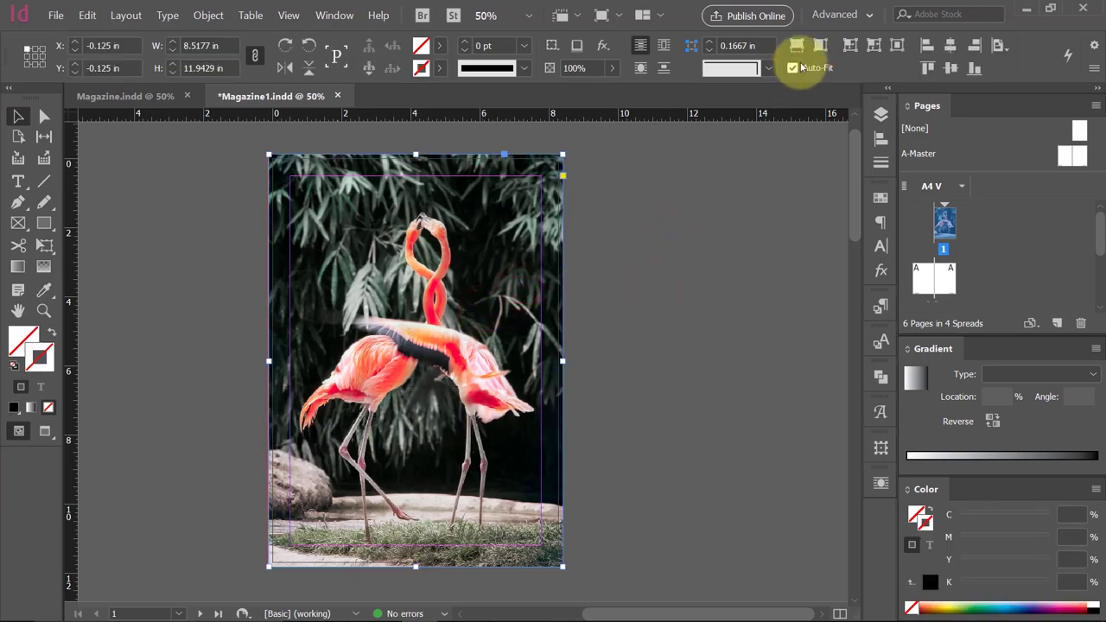
pyautogui.click(1094, 45)
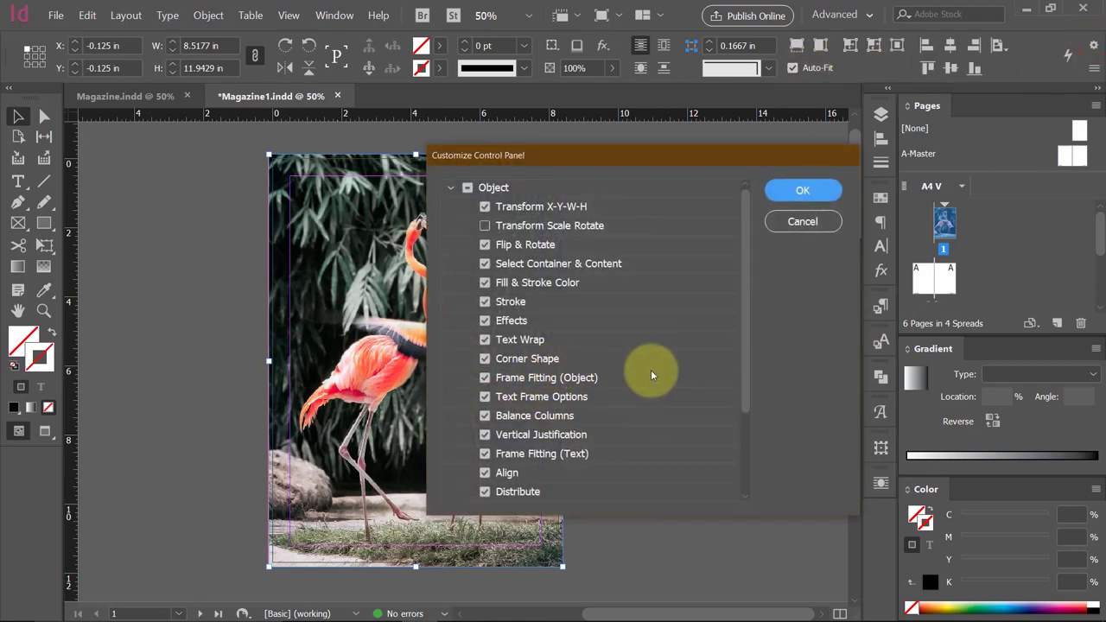
pyautogui.scroll(-2, 651, 369)
pyautogui.scroll(-1, 652, 368)
pyautogui.scroll(-1, 651, 369)
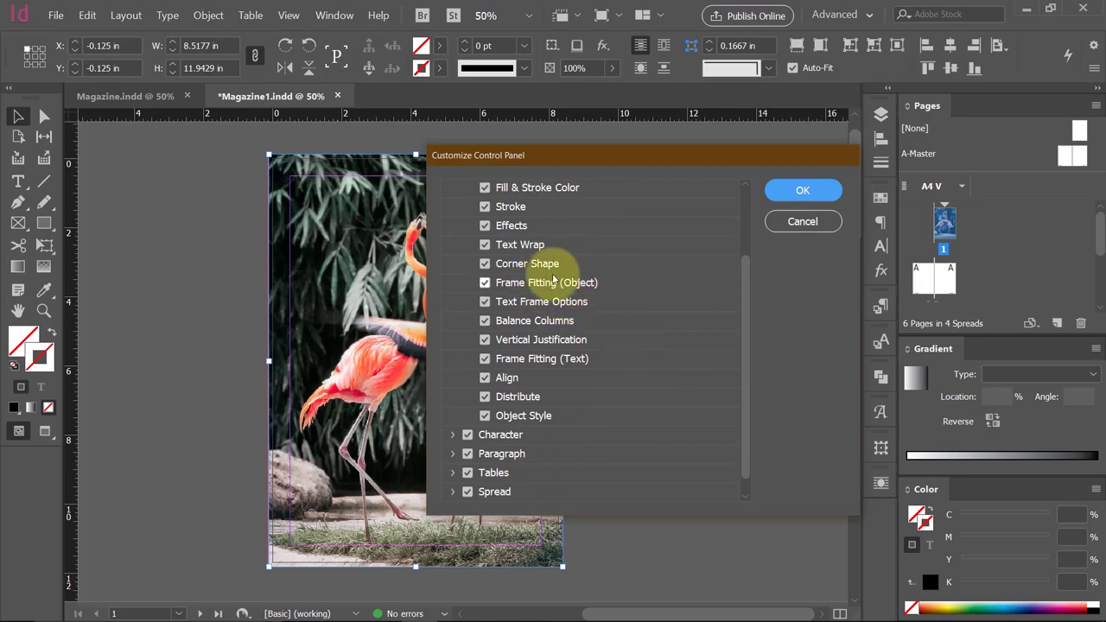
pyautogui.click(485, 282)
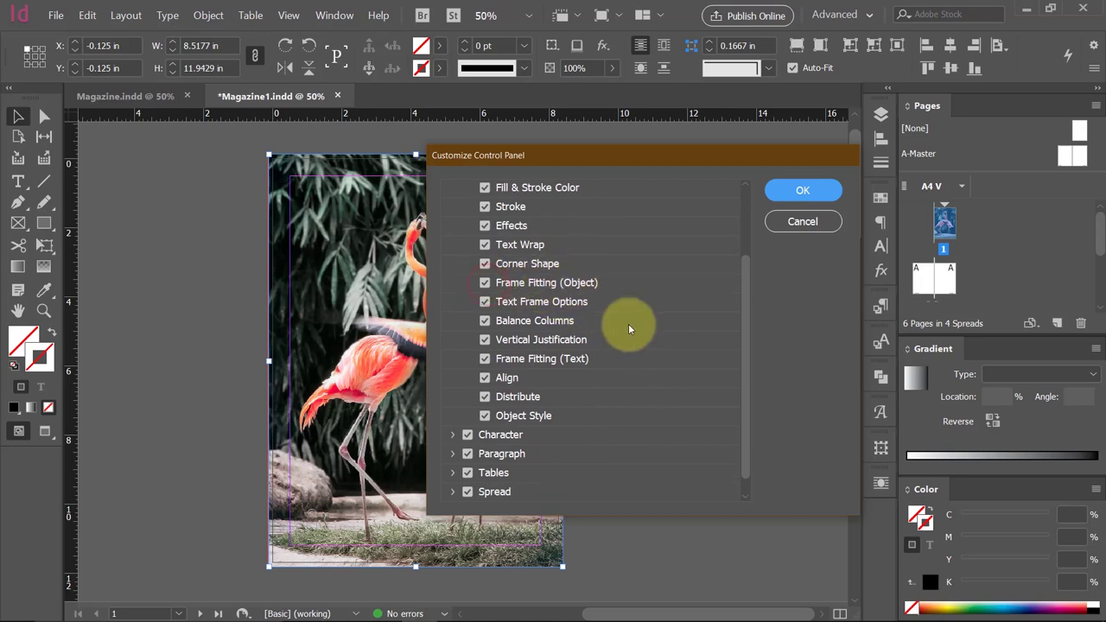
pyautogui.scroll(3, 682, 311)
pyautogui.click(786, 227)
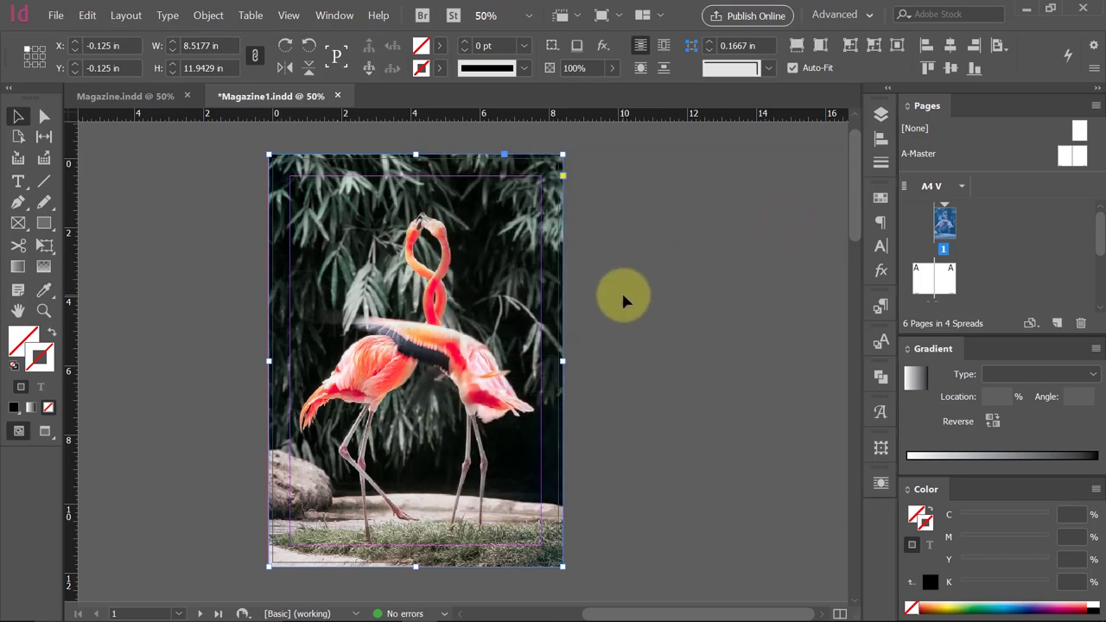
# Draw a black rectangle covering the whole page.
pyautogui.click(47, 225)
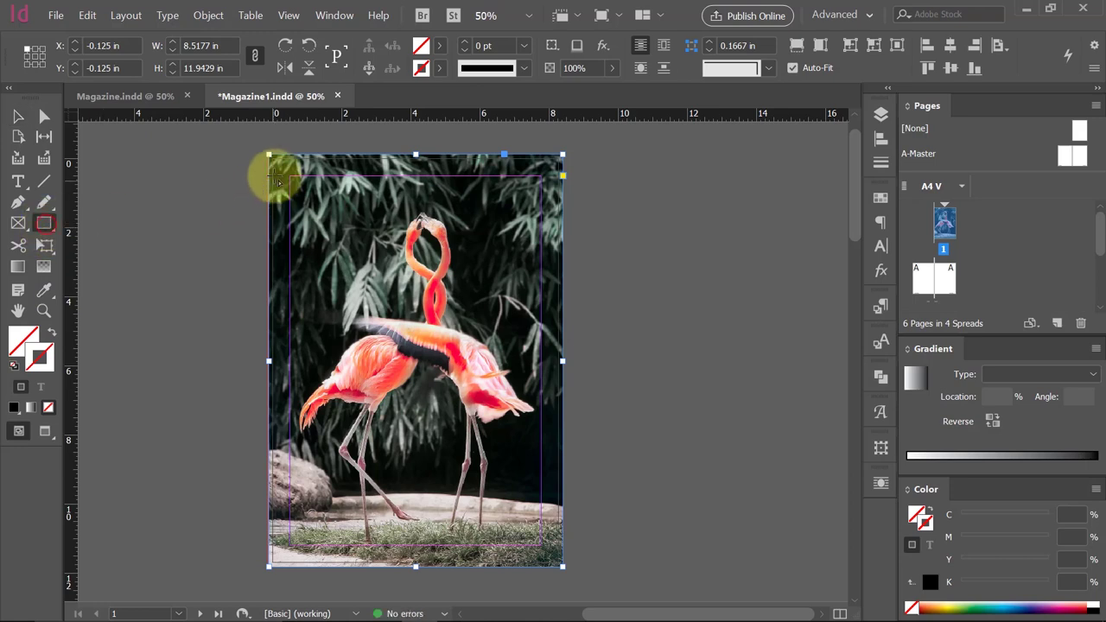
pyautogui.moveTo(269, 156); pyautogui.dragTo(562, 571)
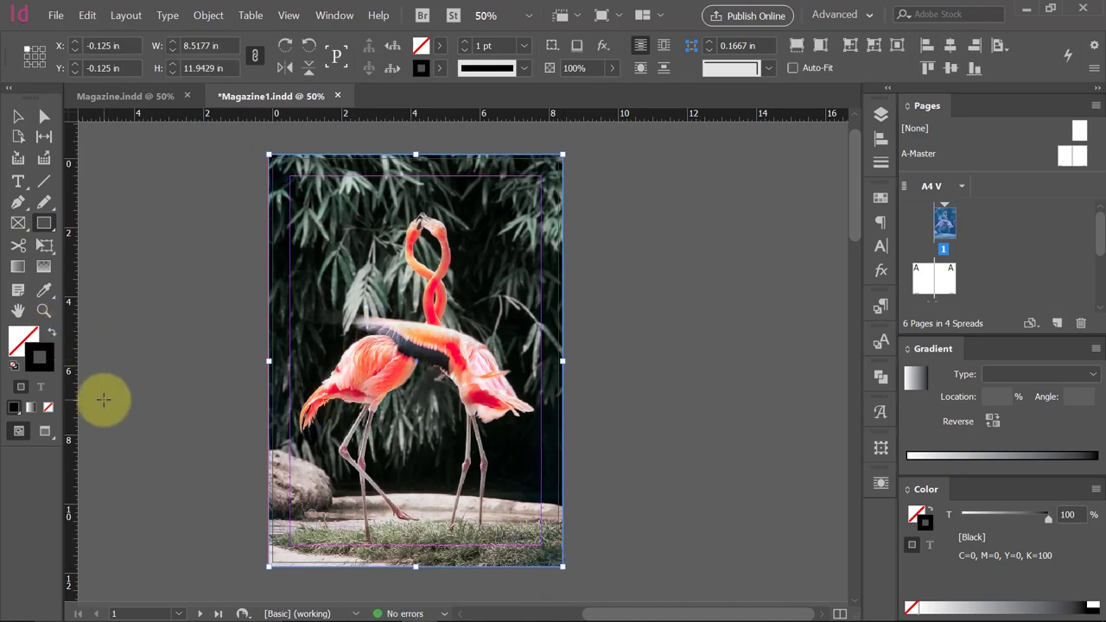
pyautogui.hotkey('shift', 'x')
pyautogui.click(18, 116)
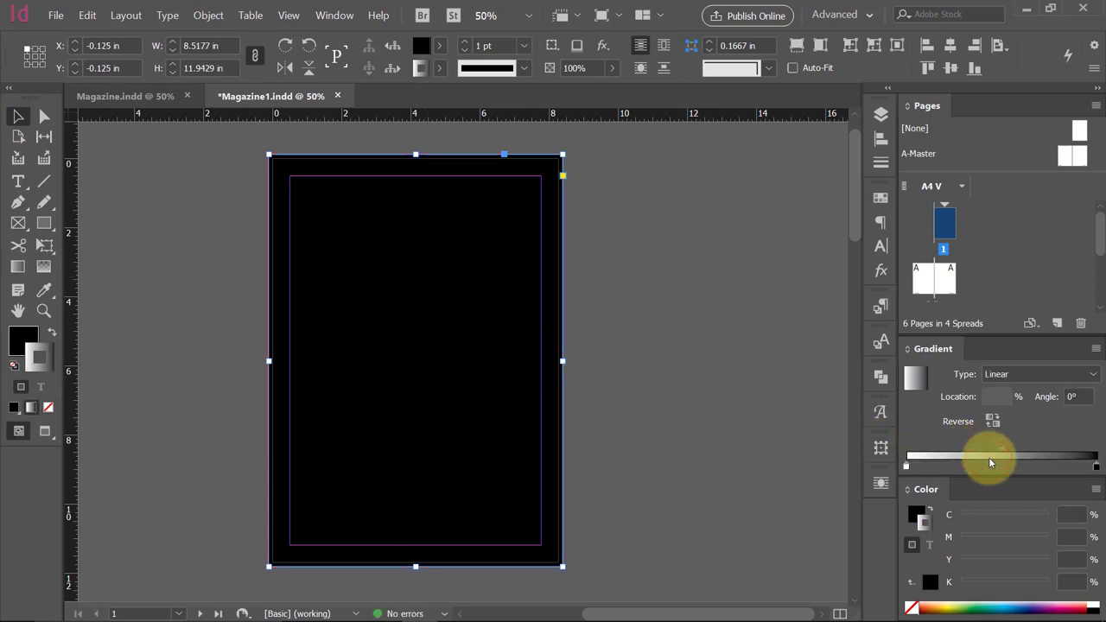
# Remove the frame's stroke and fill it with a linear gradient.
pyautogui.click(907, 467)
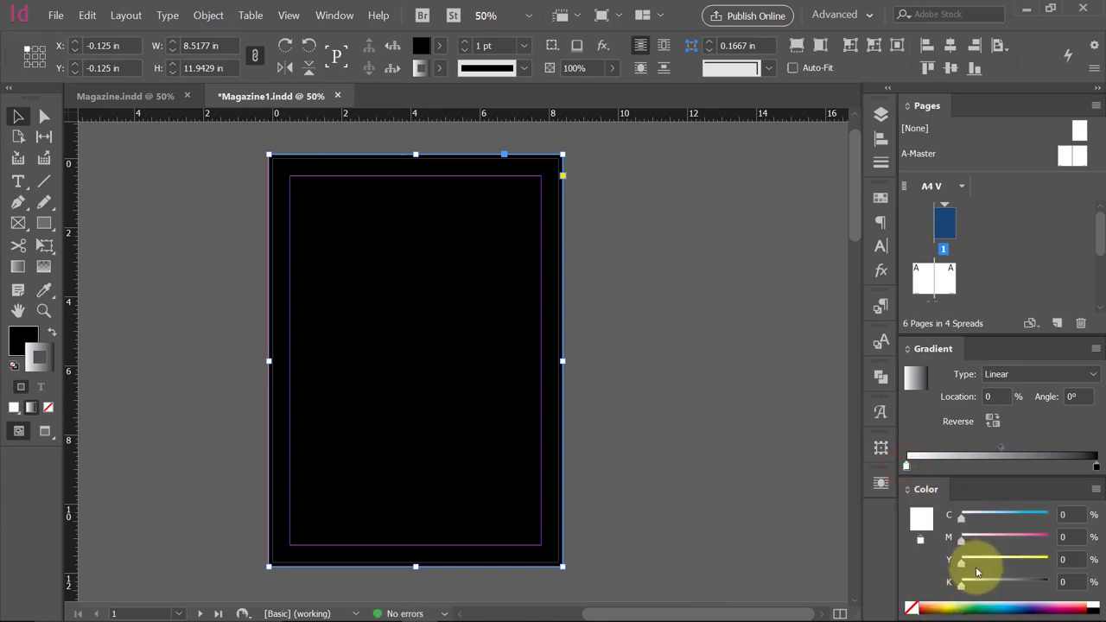
pyautogui.moveTo(962, 539)
pyautogui.mouseDown()
pyautogui.moveTo(1011, 539)
pyautogui.moveTo(1005, 521)
pyautogui.mouseUp()
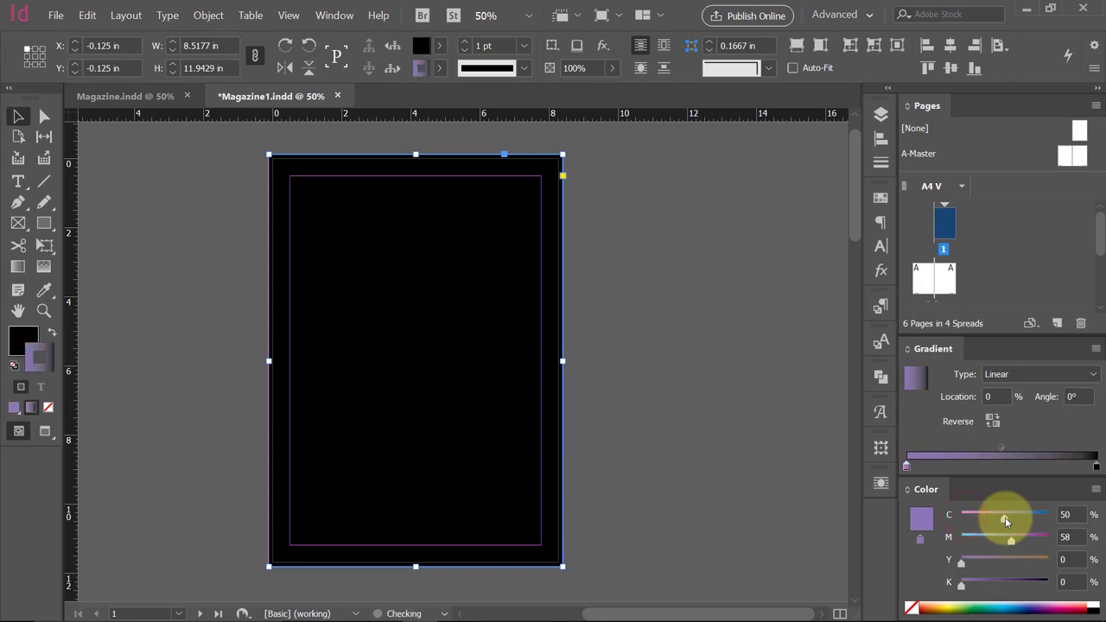
pyautogui.hotkey('ctrl', 'z')
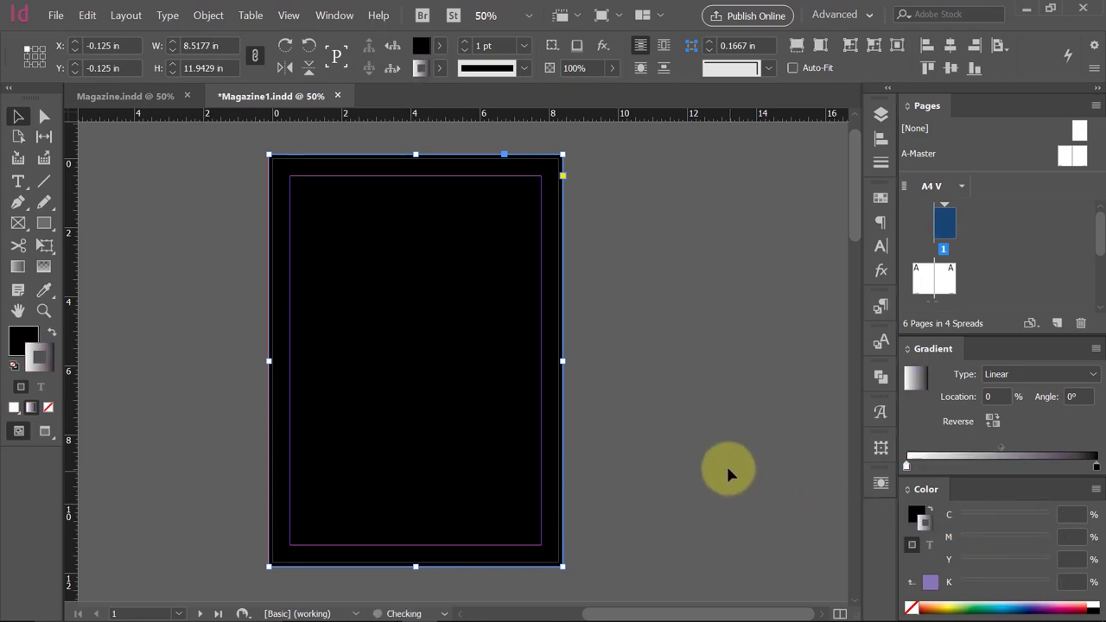
pyautogui.click(39, 359)
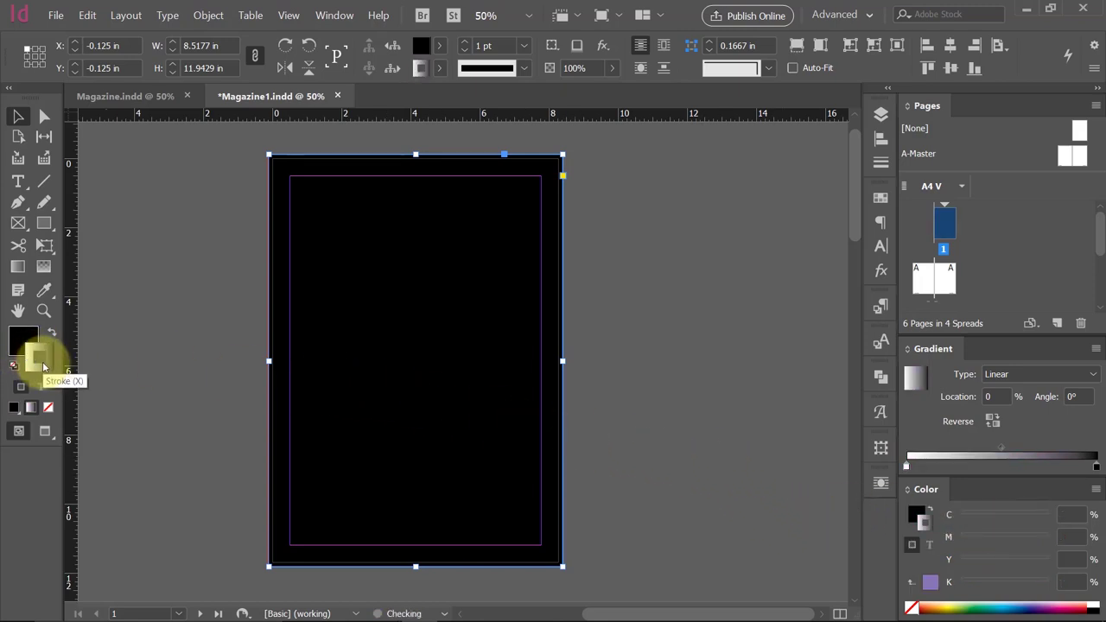
pyautogui.click(48, 407)
pyautogui.click(21, 342)
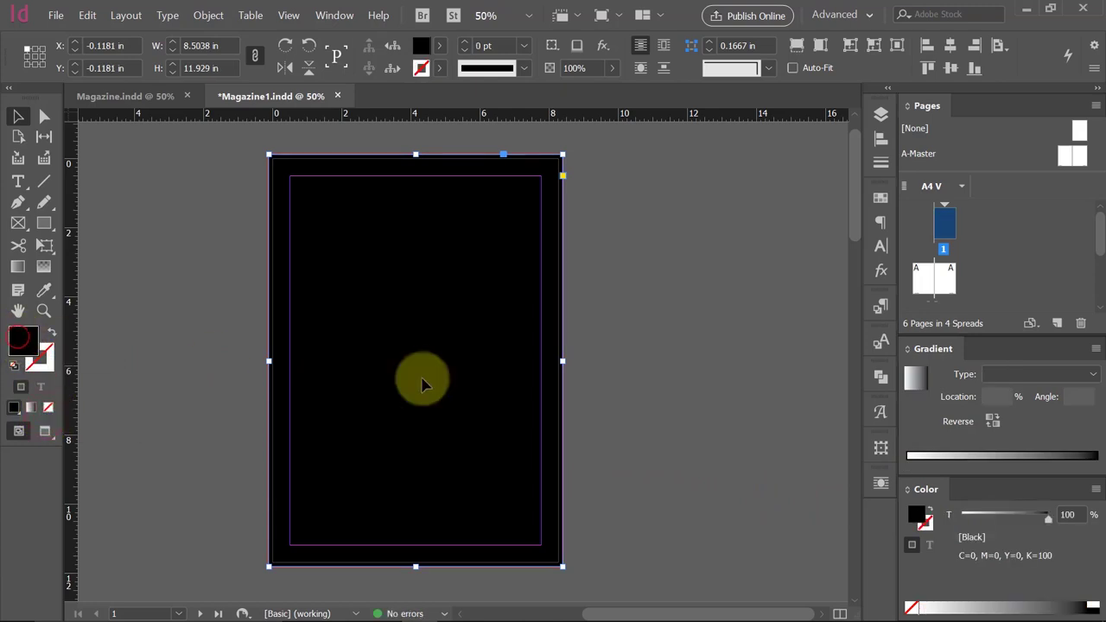
pyautogui.click(464, 330)
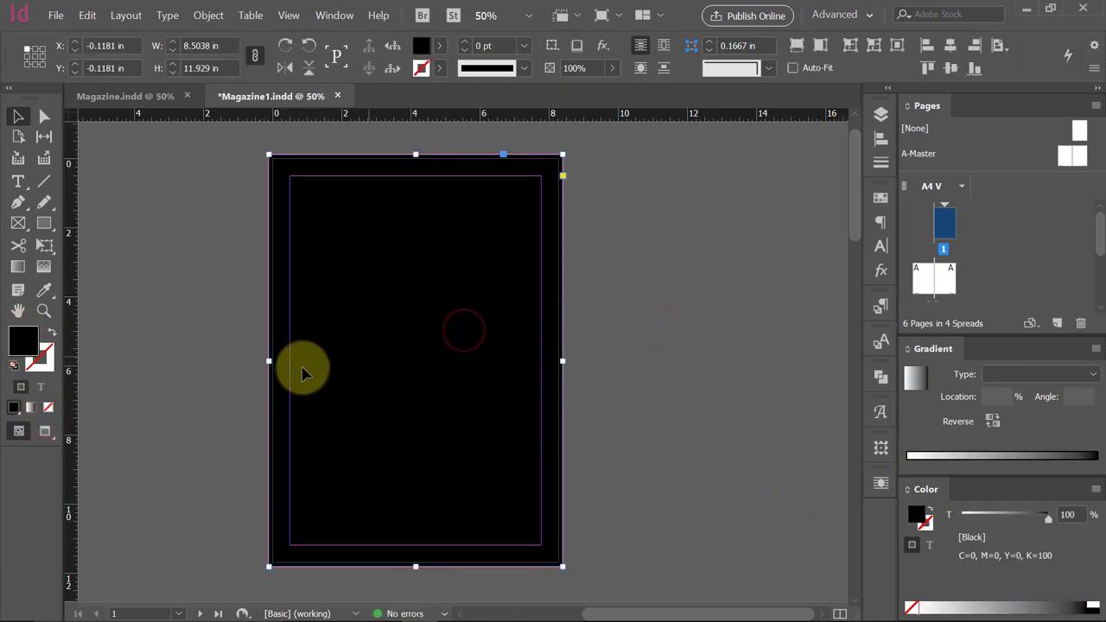
pyautogui.click(949, 462)
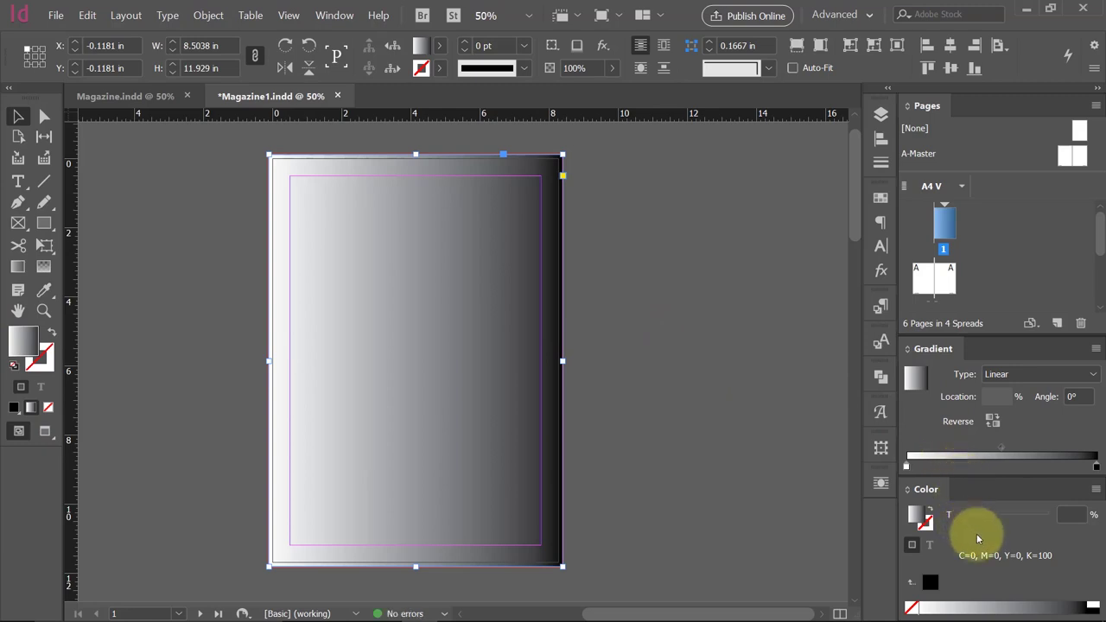
pyautogui.click(1096, 490)
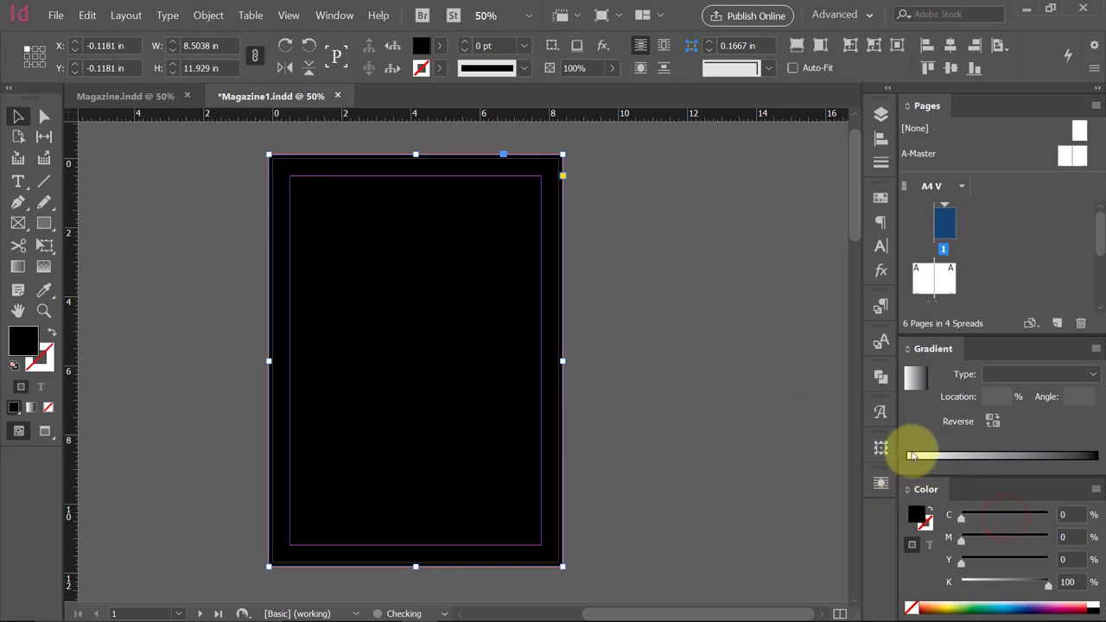
# Switch both gradient stops to CMYK and make the right stop yellow.
pyautogui.click(914, 455)
pyautogui.click(1096, 493)
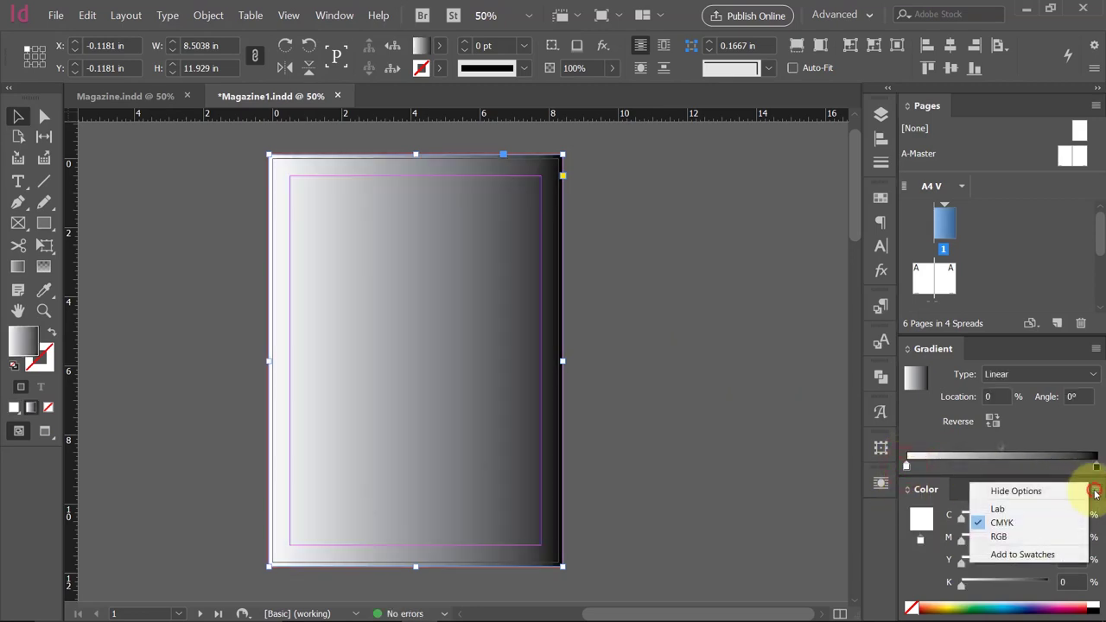
pyautogui.click(1031, 522)
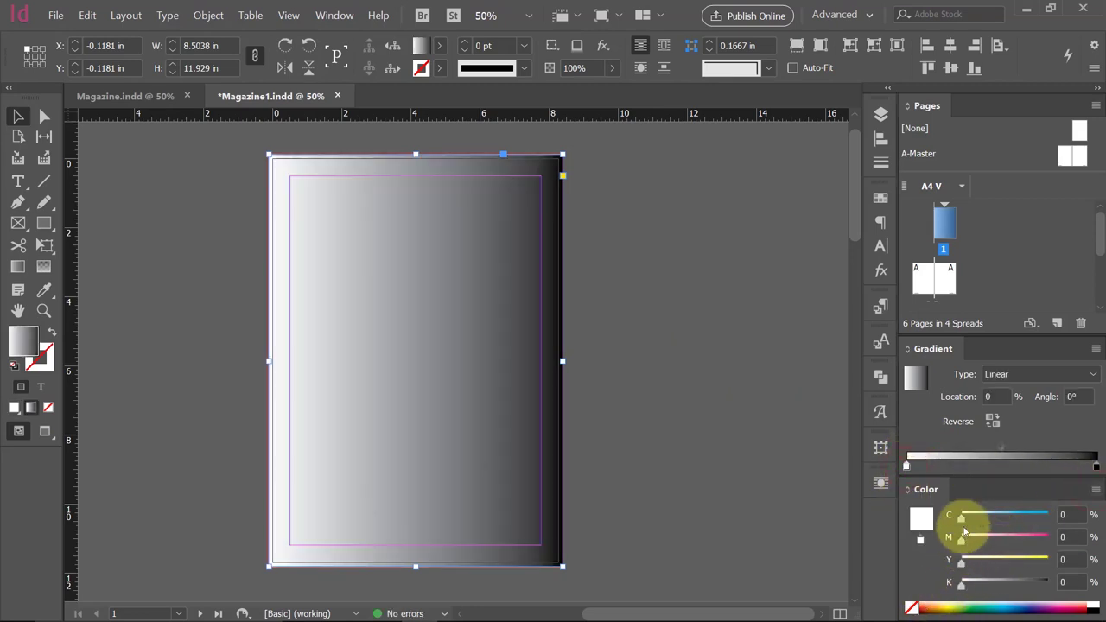
pyautogui.moveTo(964, 517)
pyautogui.mouseDown()
pyautogui.moveTo(1032, 518)
pyautogui.moveTo(1027, 538)
pyautogui.mouseUp()
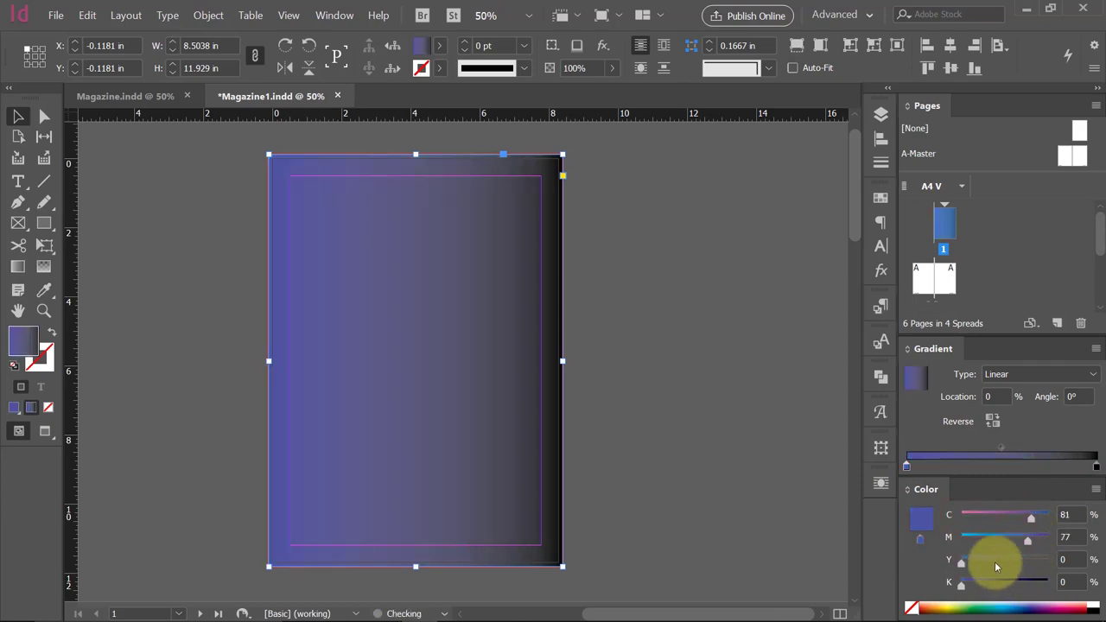
pyautogui.moveTo(1028, 538)
pyautogui.mouseDown()
pyautogui.moveTo(1010, 539)
pyautogui.moveTo(998, 568)
pyautogui.moveTo(974, 567)
pyautogui.moveTo(968, 585)
pyautogui.mouseUp()
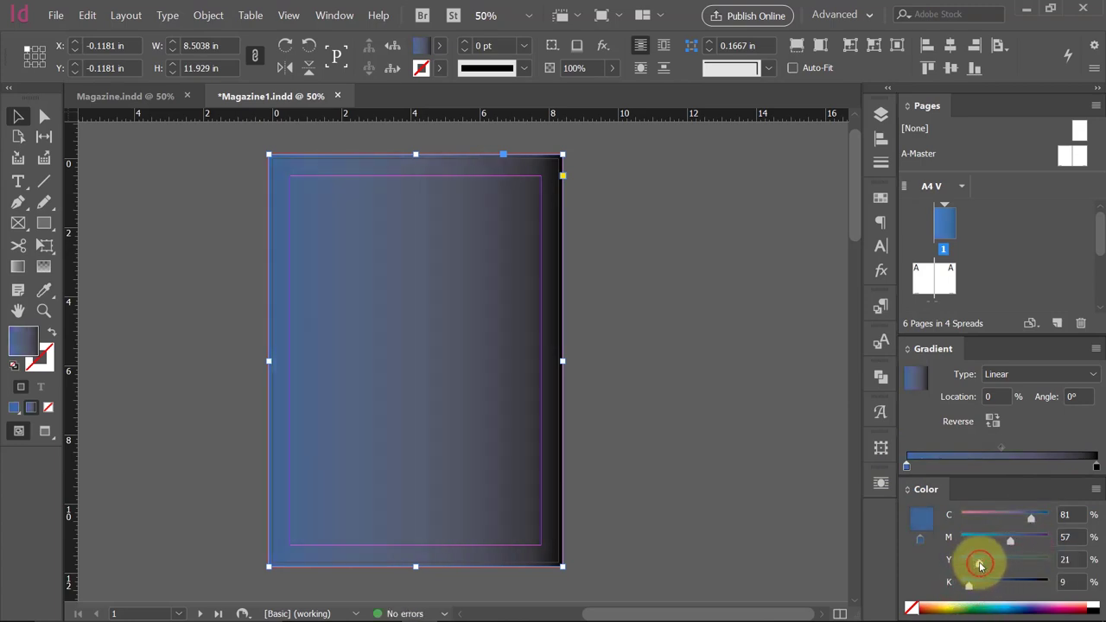
pyautogui.click(1096, 467)
pyautogui.click(1096, 490)
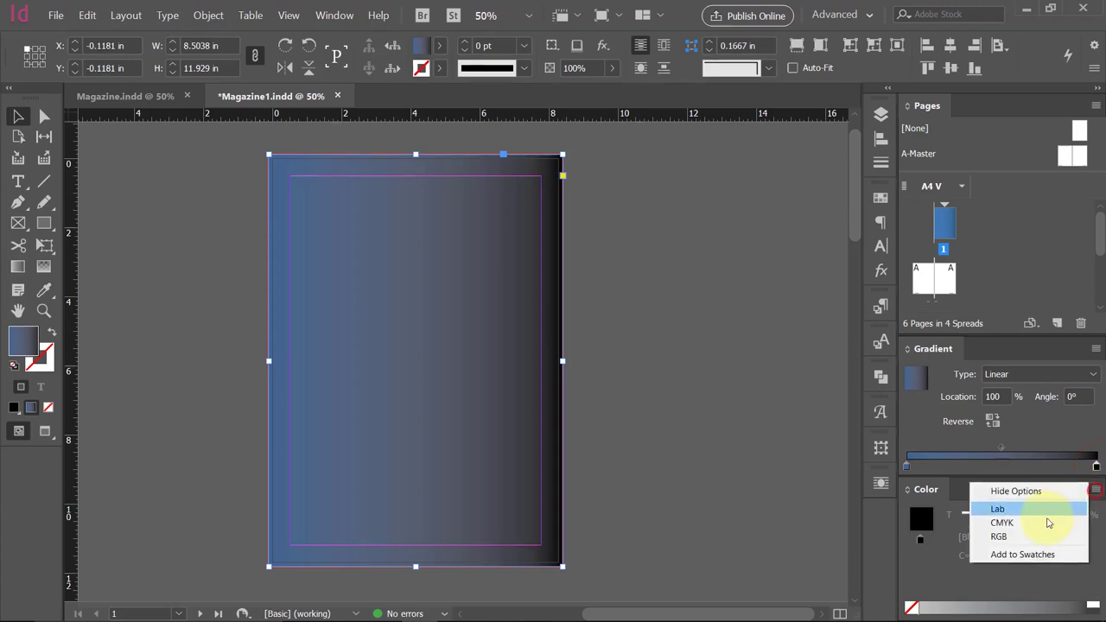
pyautogui.click(1048, 523)
pyautogui.click(1043, 602)
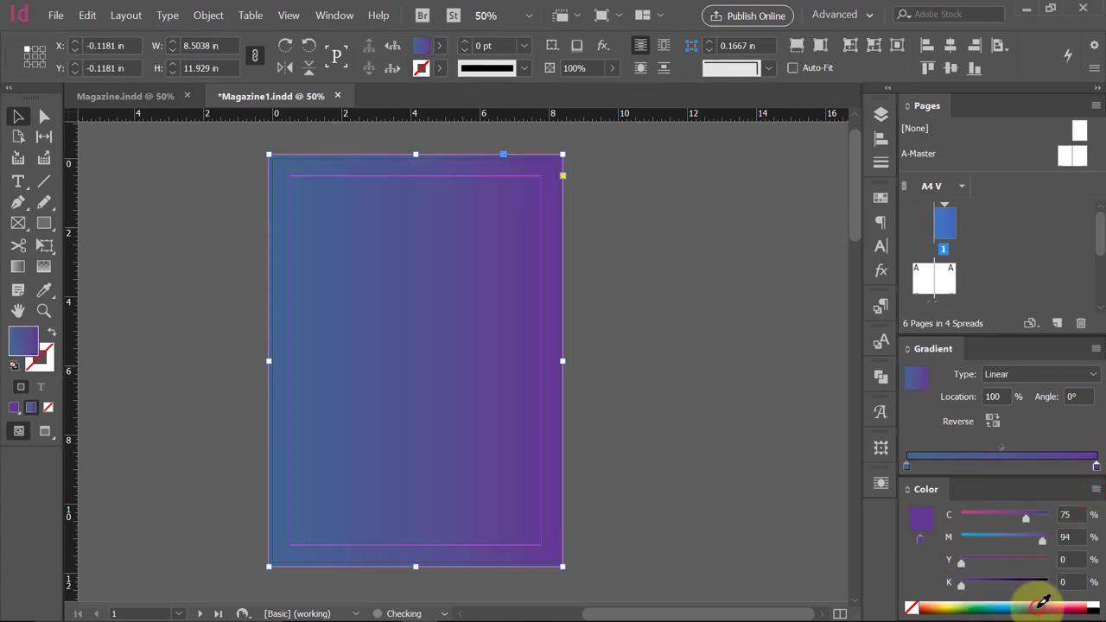
pyautogui.moveTo(1049, 601); pyautogui.dragTo(1046, 607)
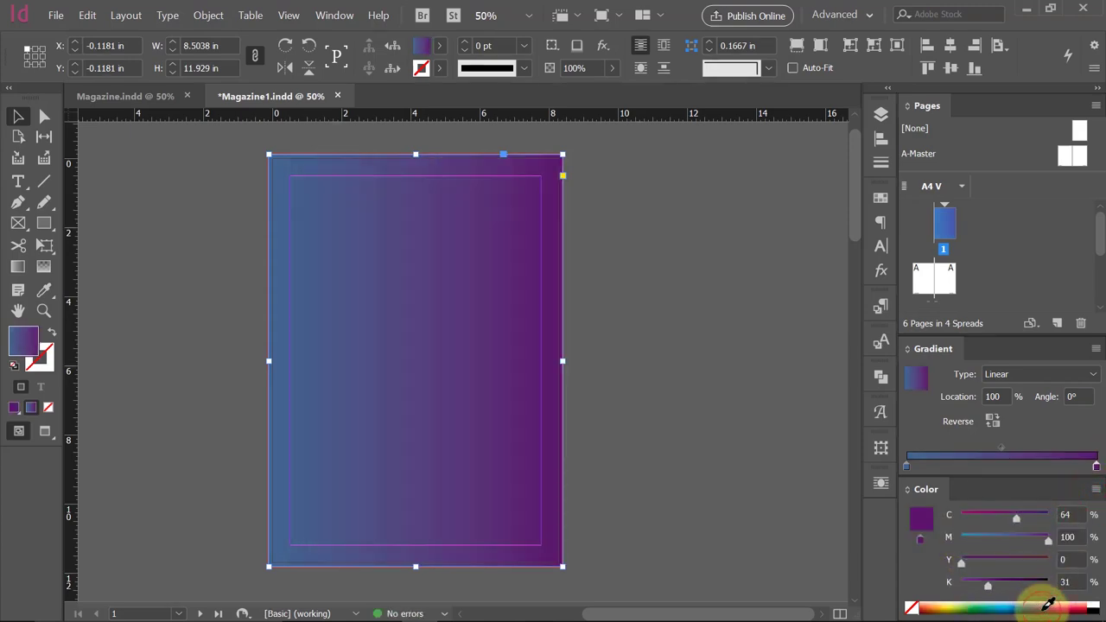
pyautogui.moveTo(951, 604)
pyautogui.mouseDown()
pyautogui.moveTo(981, 607)
pyautogui.moveTo(938, 602)
pyautogui.mouseUp()
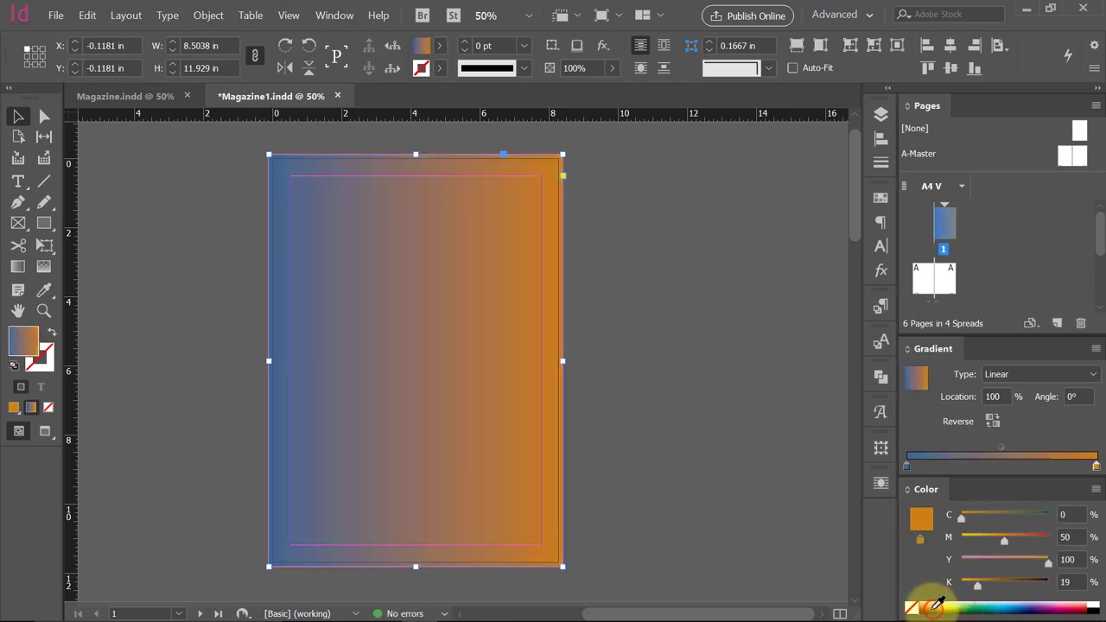
# Tune the left stop to red-orange and the right stop to golden yellow.
pyautogui.click(909, 467)
pyautogui.click(916, 607)
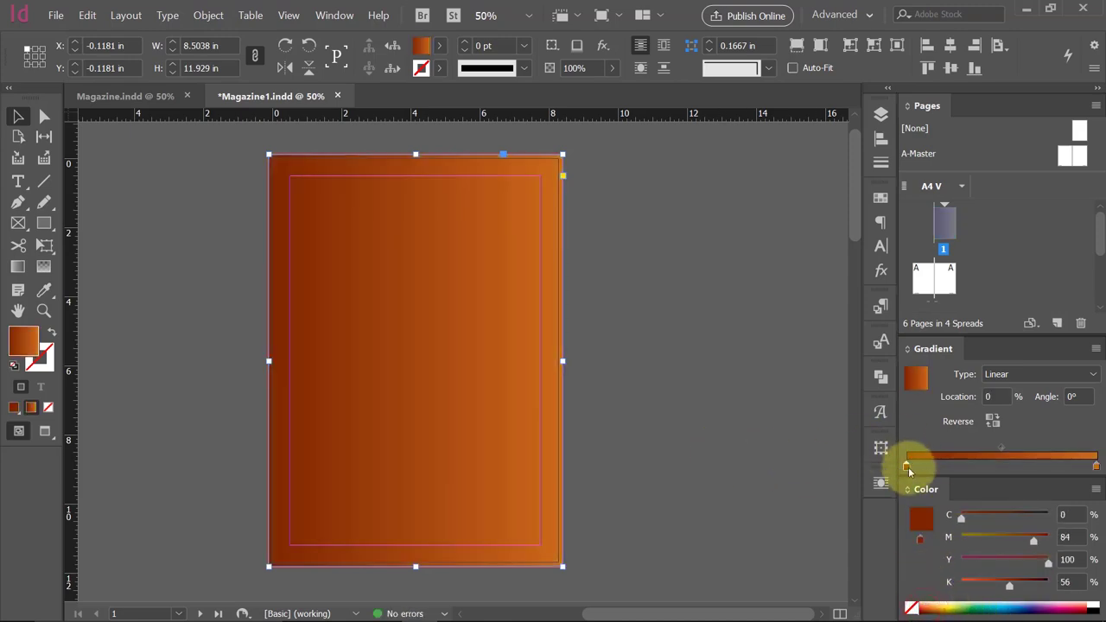
pyautogui.moveTo(1034, 541)
pyautogui.mouseDown()
pyautogui.moveTo(1044, 541)
pyautogui.moveTo(1025, 540)
pyautogui.mouseUp()
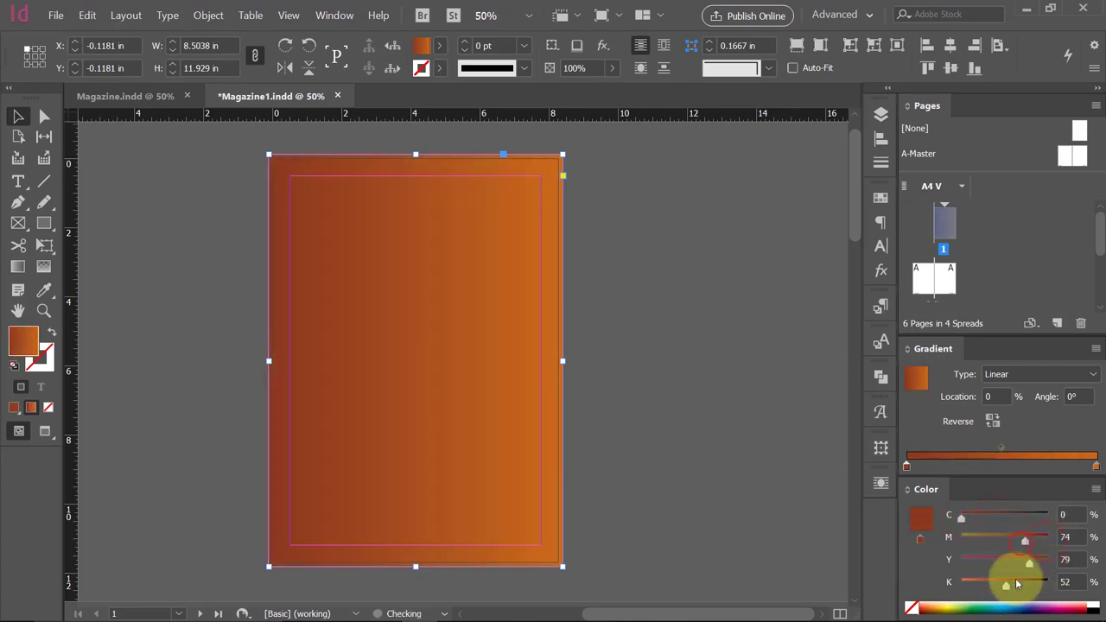
pyautogui.moveTo(1018, 585); pyautogui.dragTo(995, 590)
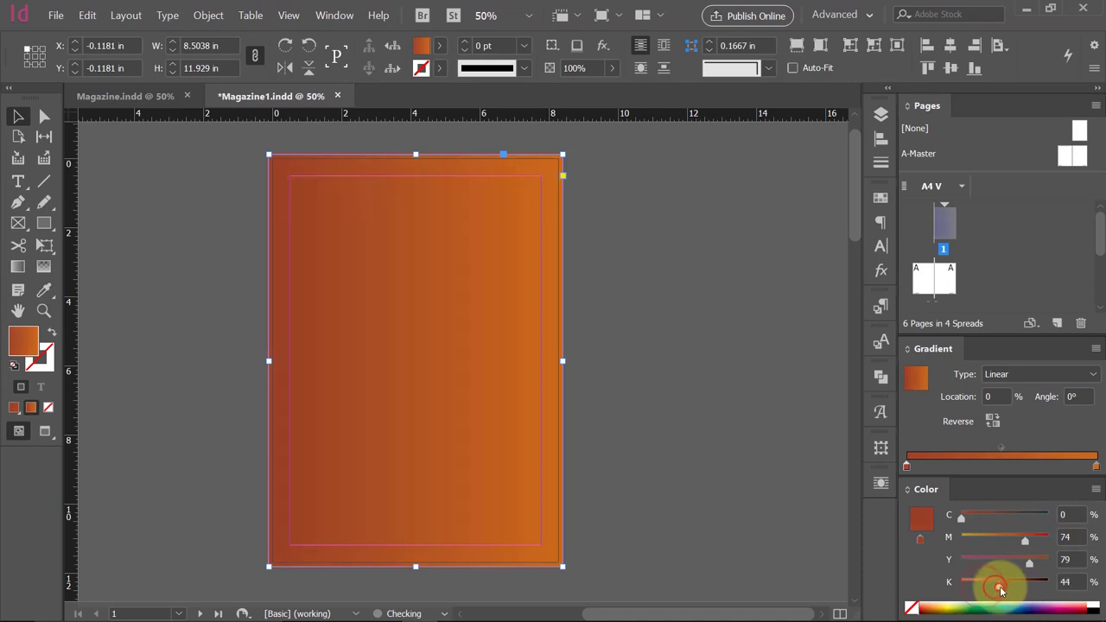
pyautogui.click(1094, 466)
pyautogui.moveTo(1012, 539)
pyautogui.mouseDown()
pyautogui.moveTo(1031, 541)
pyautogui.moveTo(997, 543)
pyautogui.mouseUp()
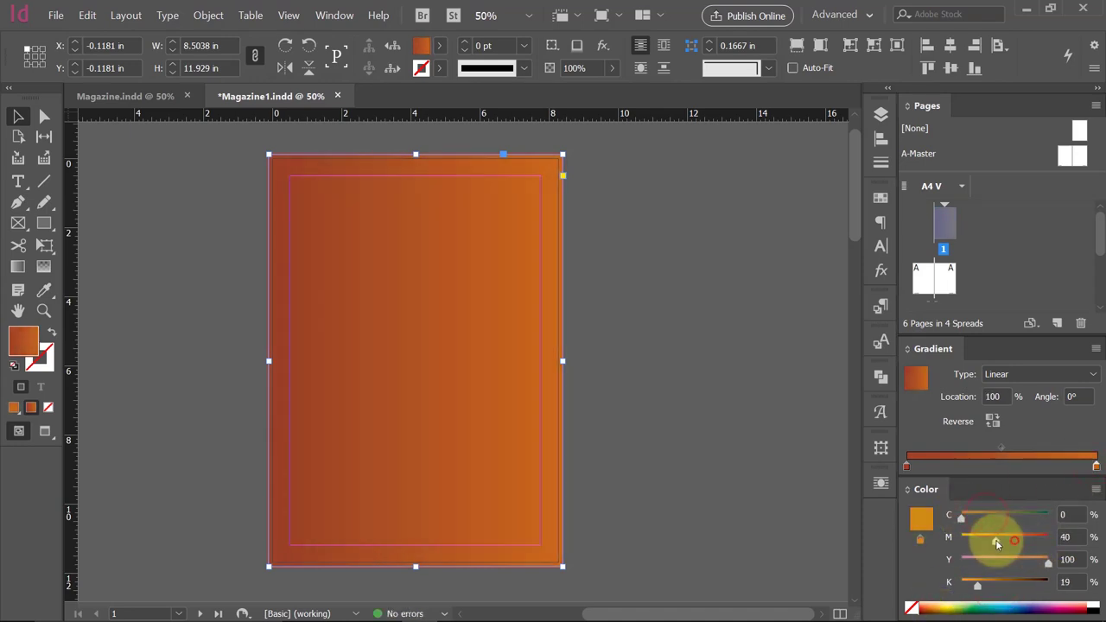
pyautogui.moveTo(978, 585); pyautogui.dragTo(989, 585)
pyautogui.moveTo(1048, 562); pyautogui.dragTo(1049, 564)
pyautogui.moveTo(994, 540); pyautogui.dragTo(978, 542)
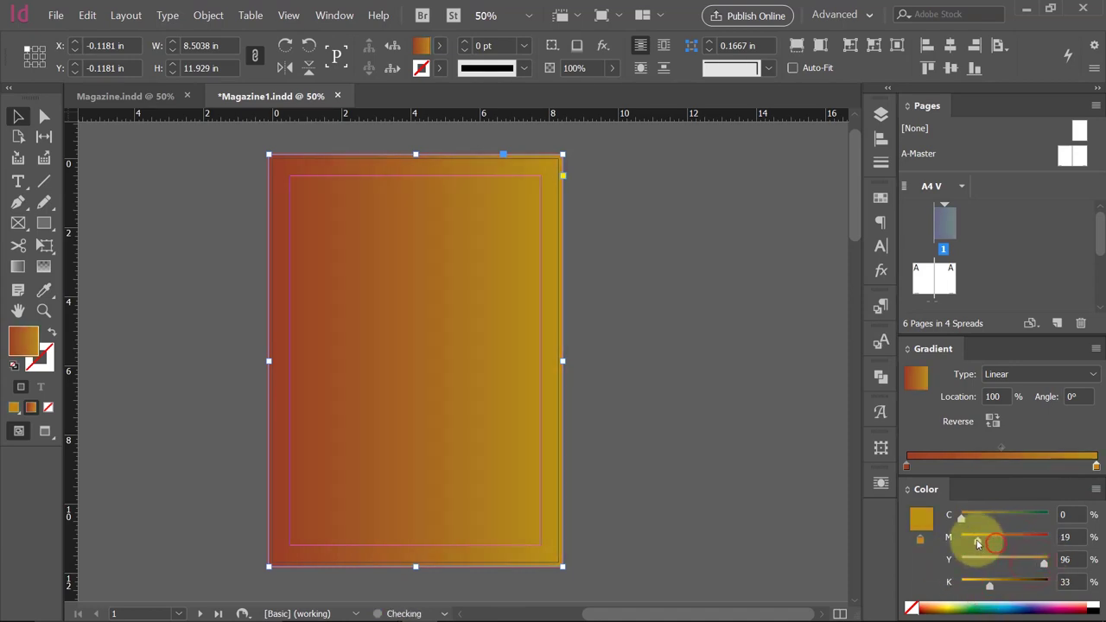
pyautogui.click(669, 358)
pyautogui.click(434, 315)
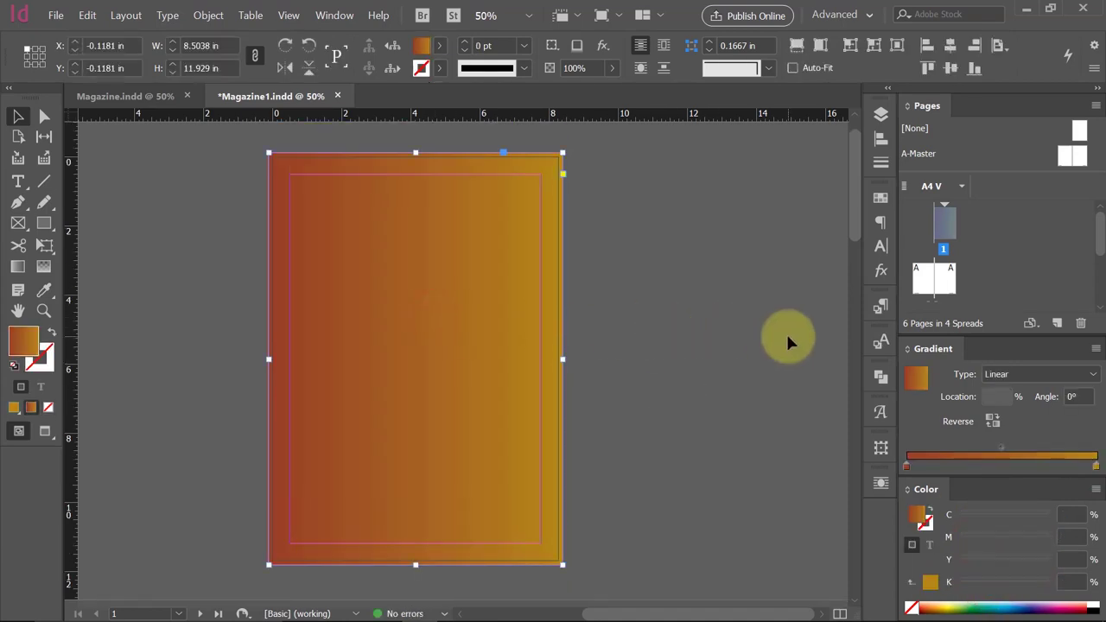
# Set the gradient frame's opacity to 75% in the Effects panel, after first trying 51%.
pyautogui.click(881, 270)
pyautogui.write('50')
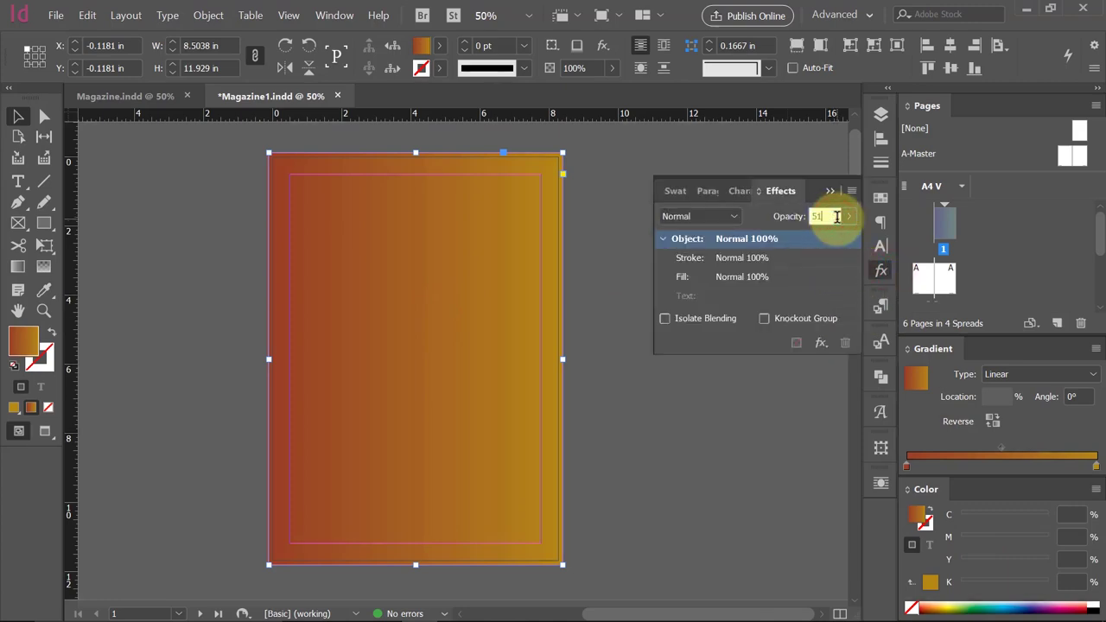
pyautogui.write('51')
pyautogui.press('Return')
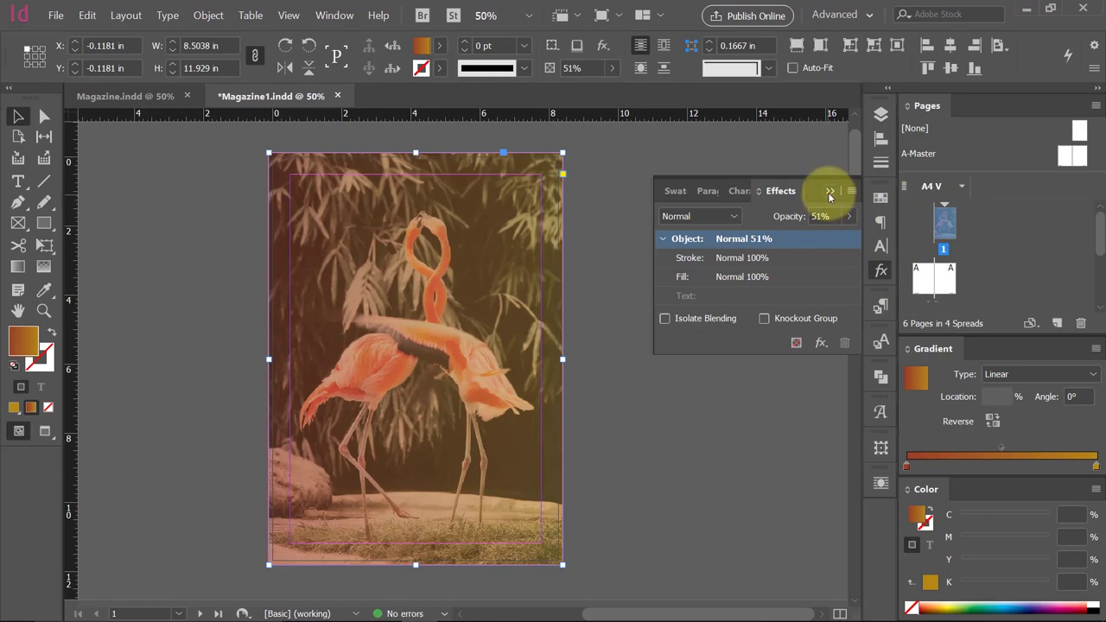
pyautogui.click(829, 191)
pyautogui.click(649, 268)
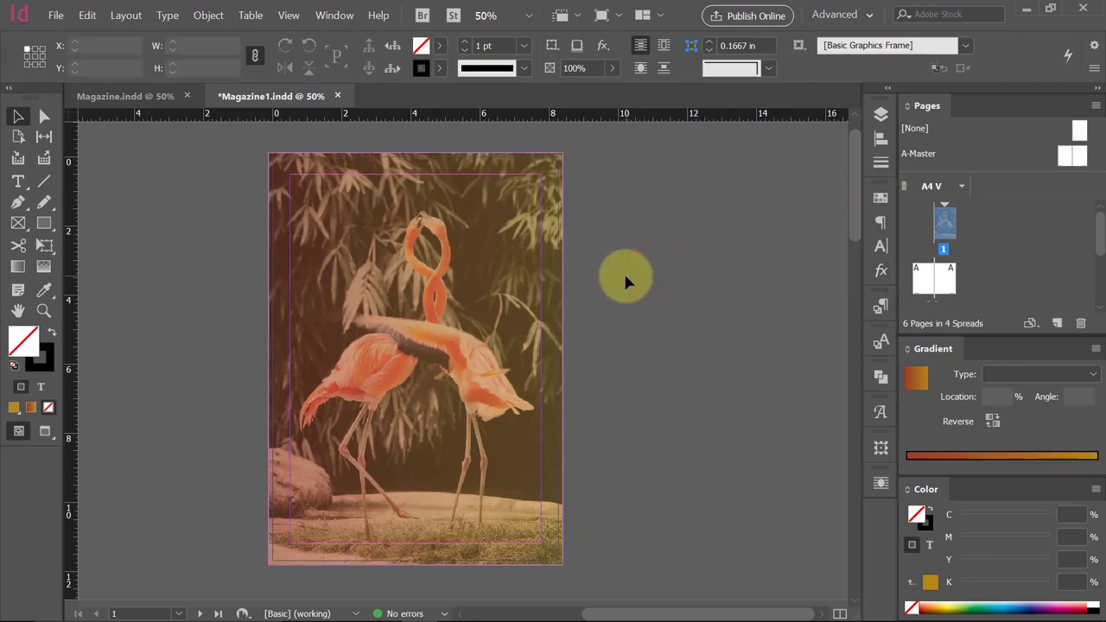
pyautogui.click(510, 289)
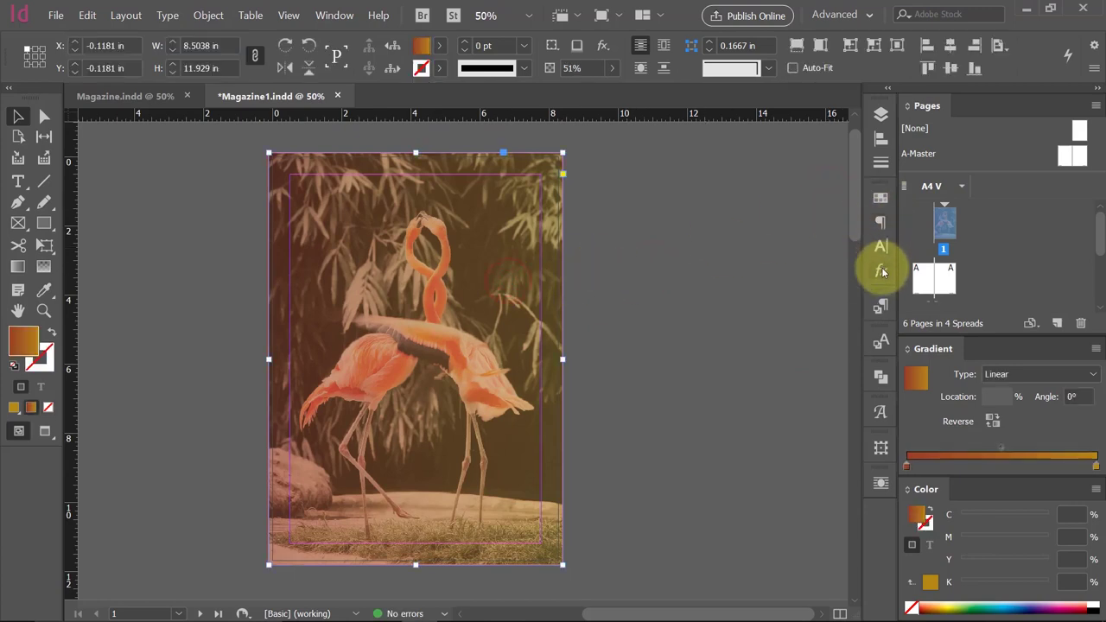
pyautogui.click(881, 270)
pyautogui.click(828, 216)
pyautogui.write('75')
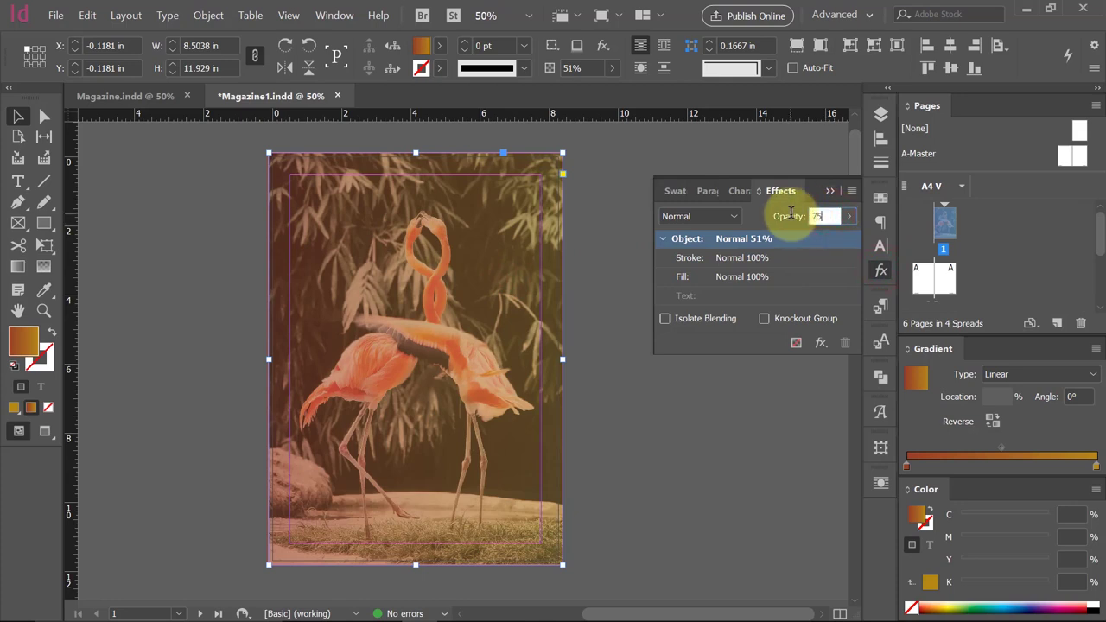
pyautogui.press('Return')
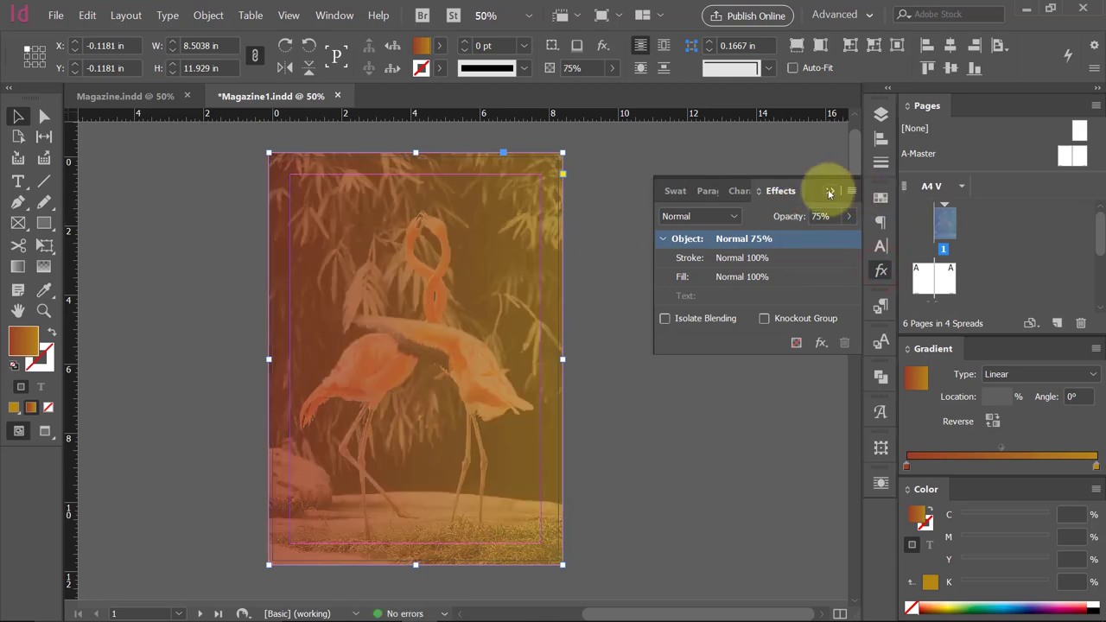
pyautogui.click(828, 191)
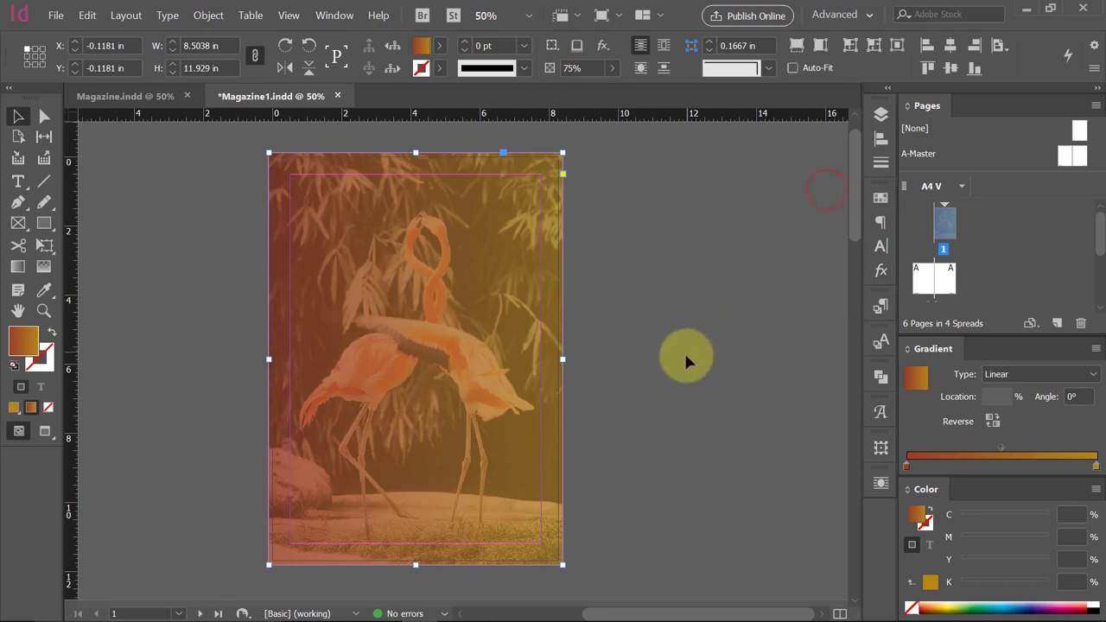
# Draw a text frame beside the page and fill it with placeholder text until it reads 'Rum si'.
pyautogui.press('t')
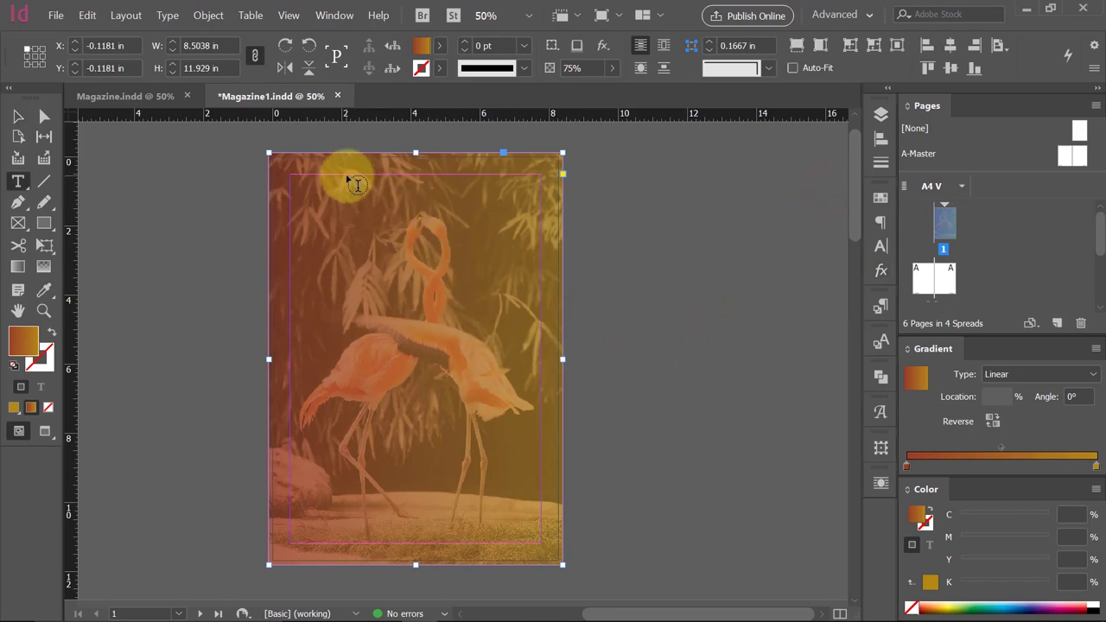
pyautogui.moveTo(614, 264); pyautogui.dragTo(799, 318)
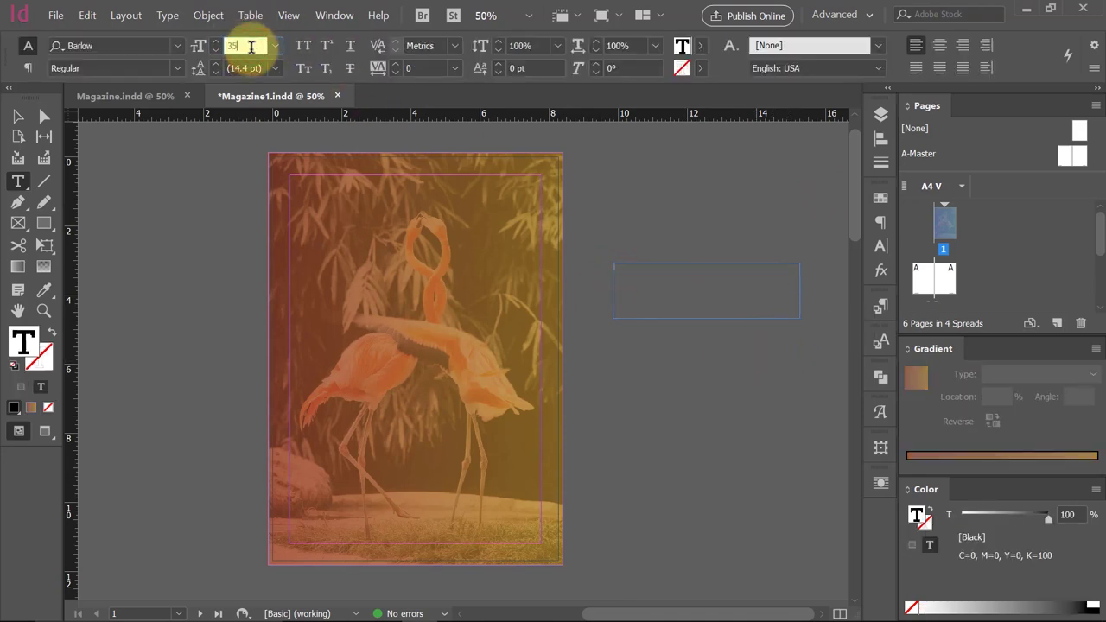
pyautogui.click(168, 15)
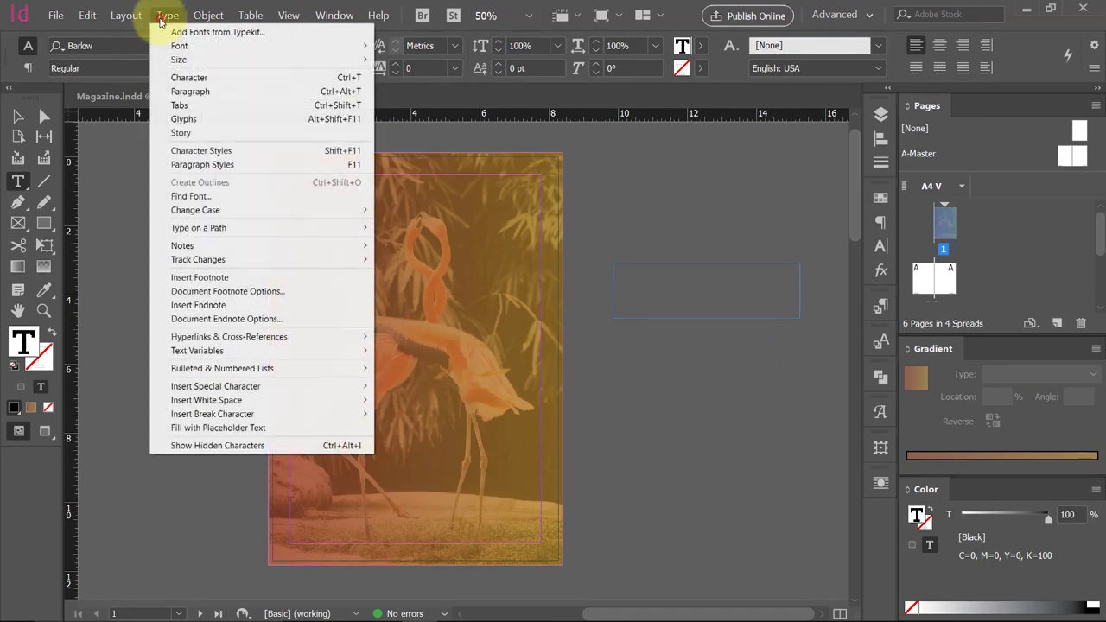
pyautogui.click(248, 429)
pyautogui.hotkey('ctrl', 'z')
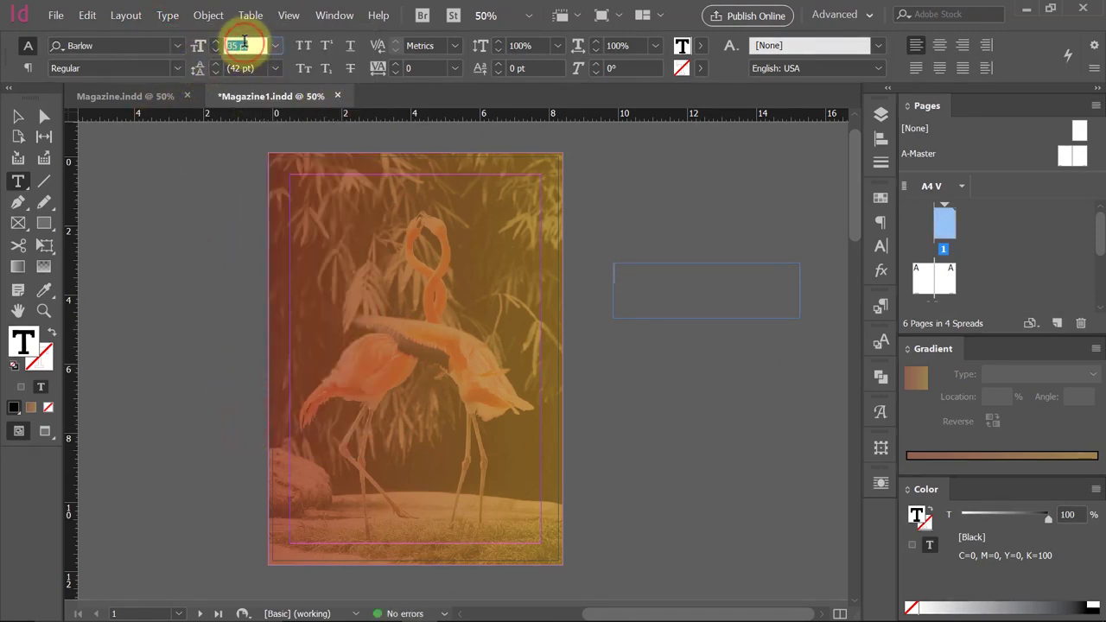
pyautogui.click(167, 14)
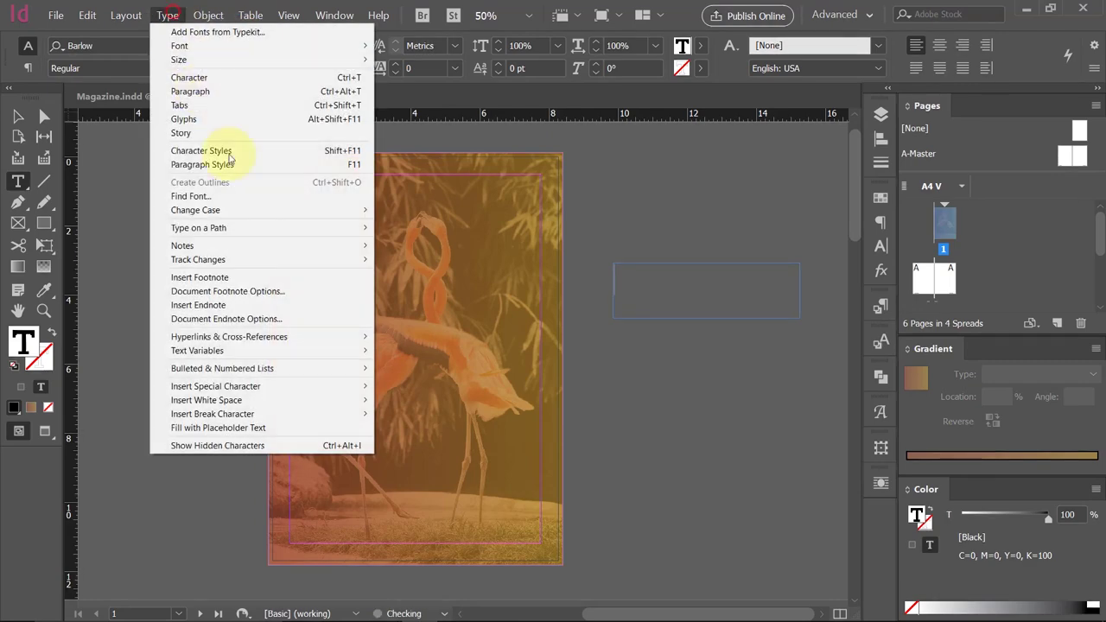
pyautogui.click(266, 428)
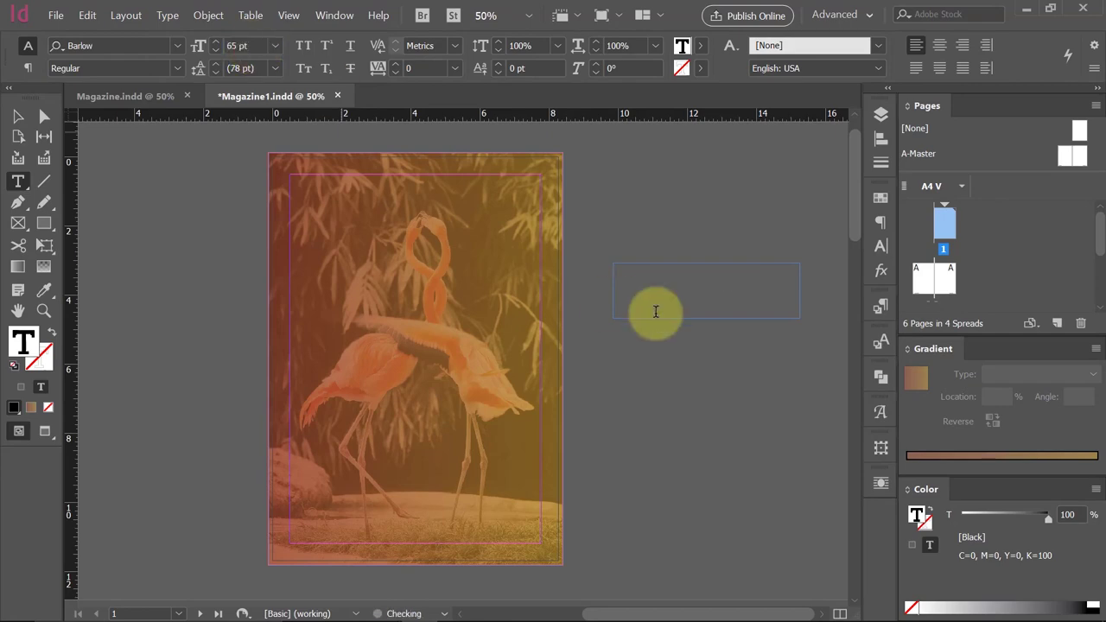
pyautogui.click(167, 15)
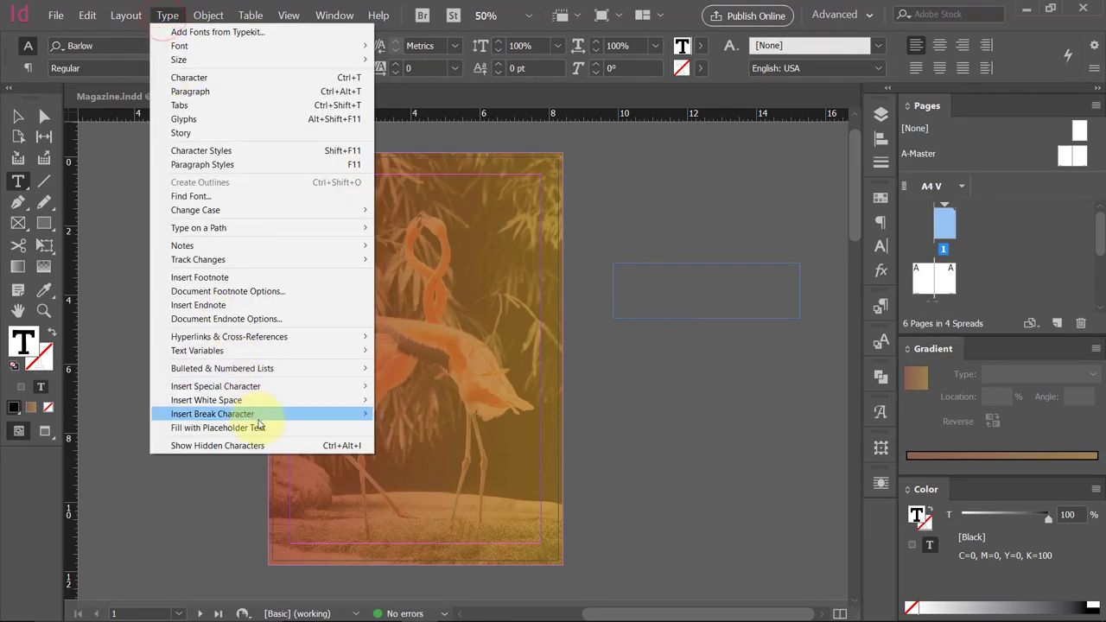
pyautogui.click(256, 427)
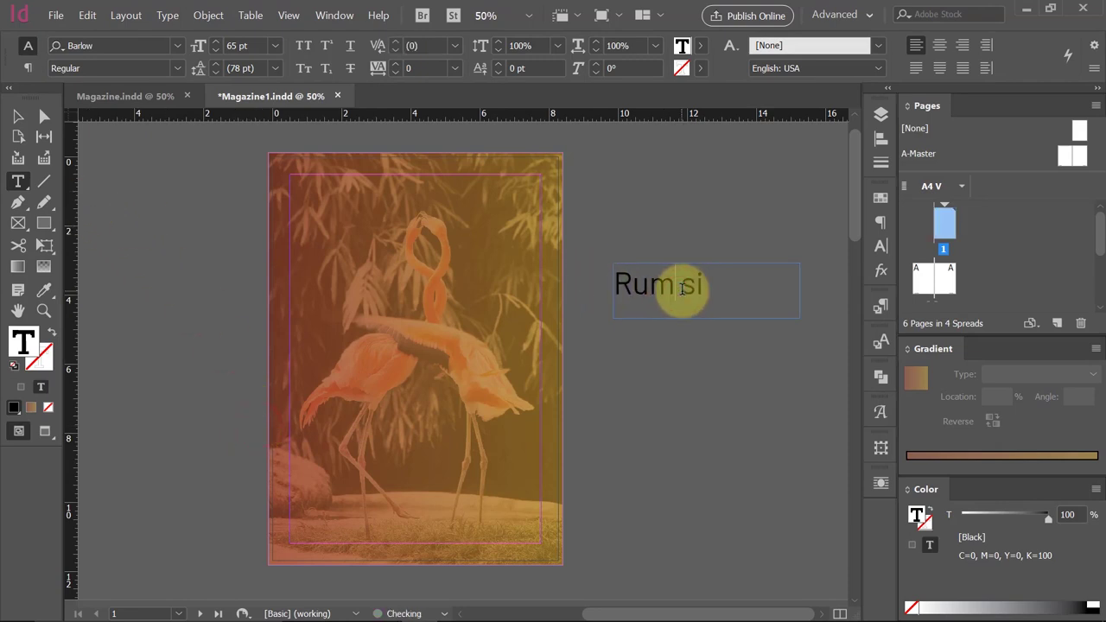
# Make the 'Rum si' title all caps and centre-aligned.
pyautogui.click(17, 118)
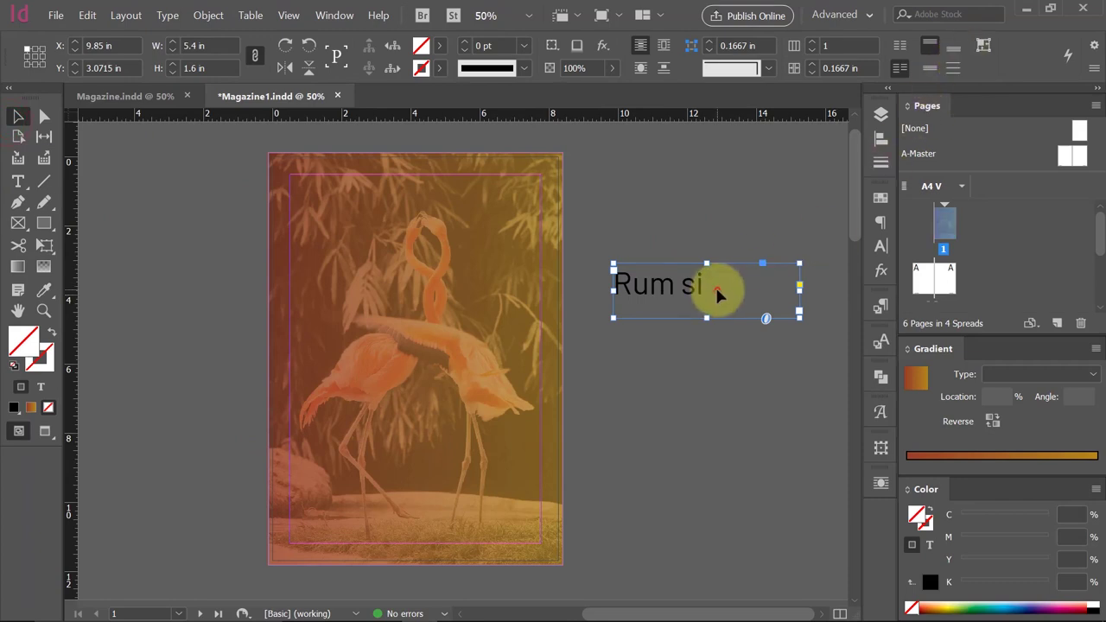
pyautogui.tripleClick(709, 291)
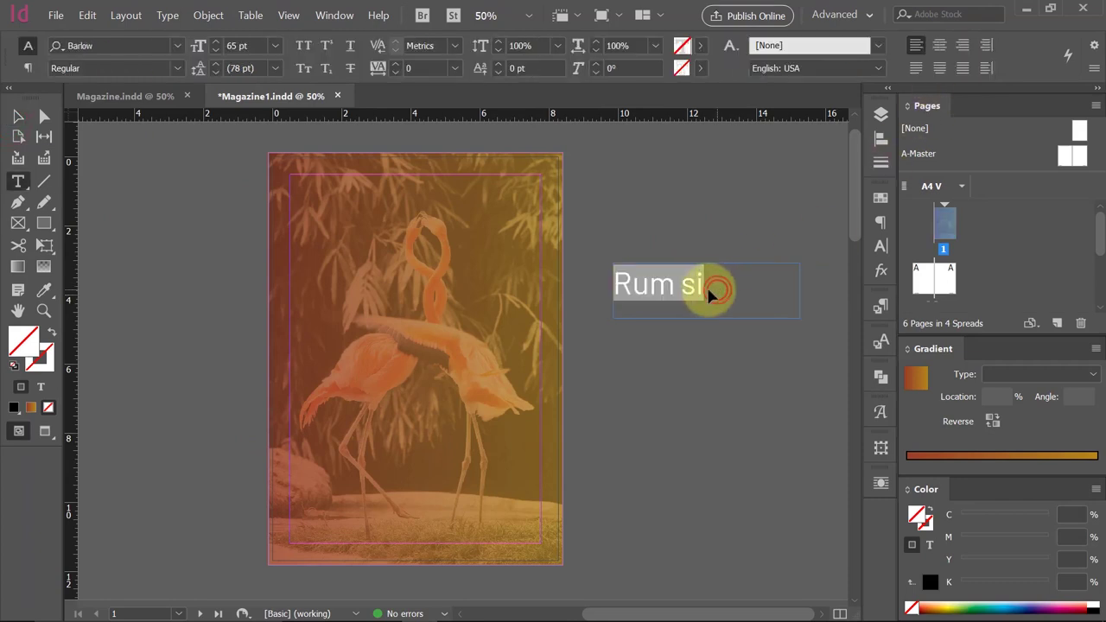
pyautogui.click(304, 48)
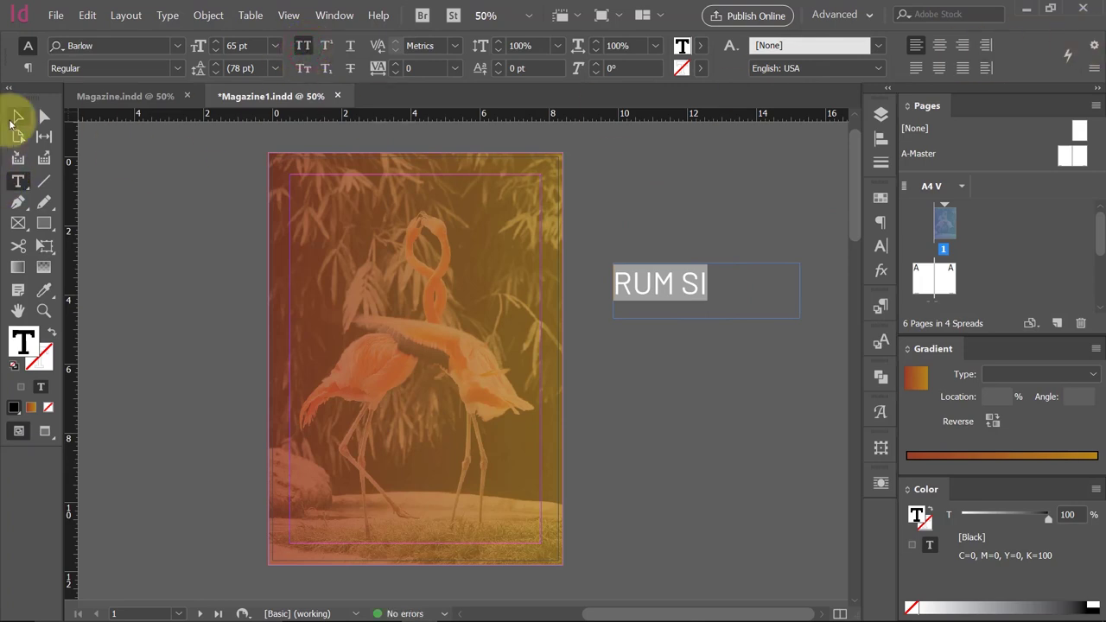
pyautogui.click(945, 48)
pyautogui.click(17, 117)
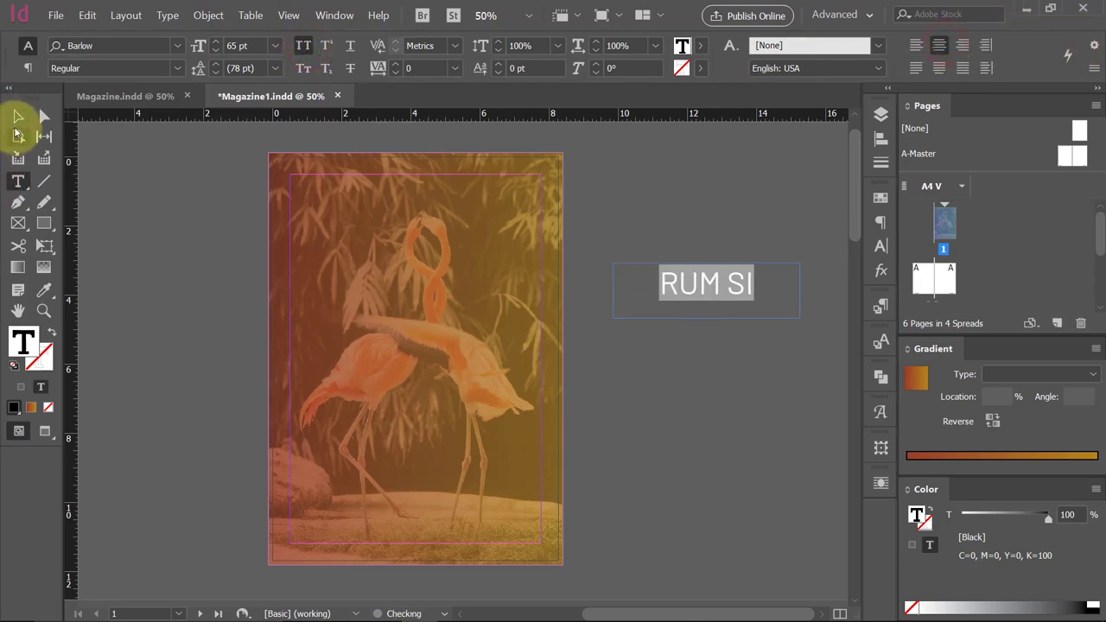
pyautogui.click(985, 47)
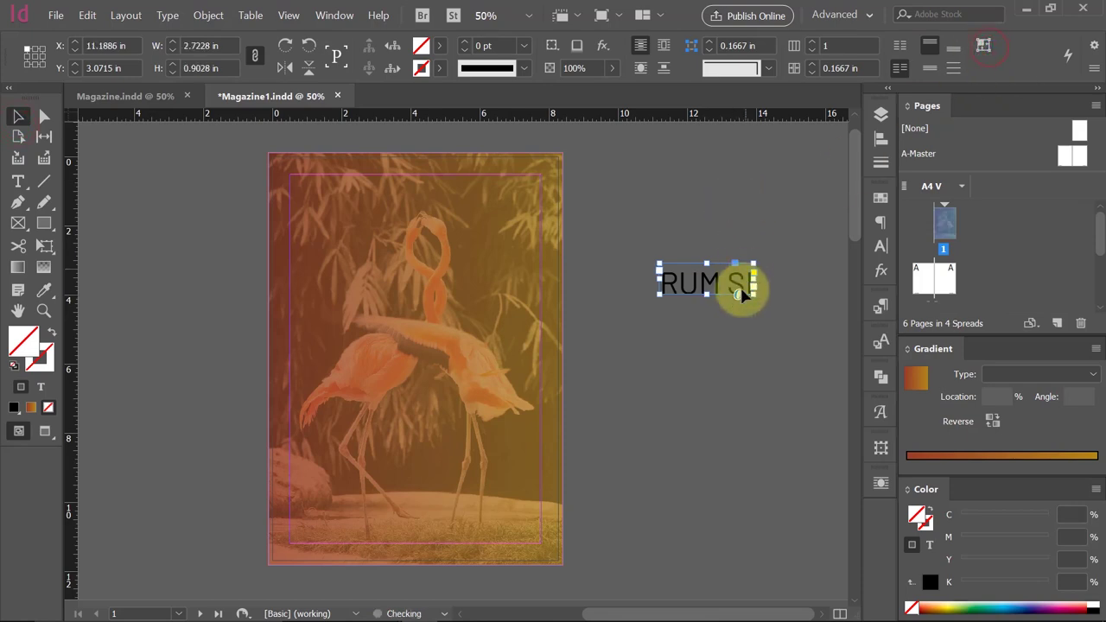
pyautogui.hotkey('ctrl', 'z')
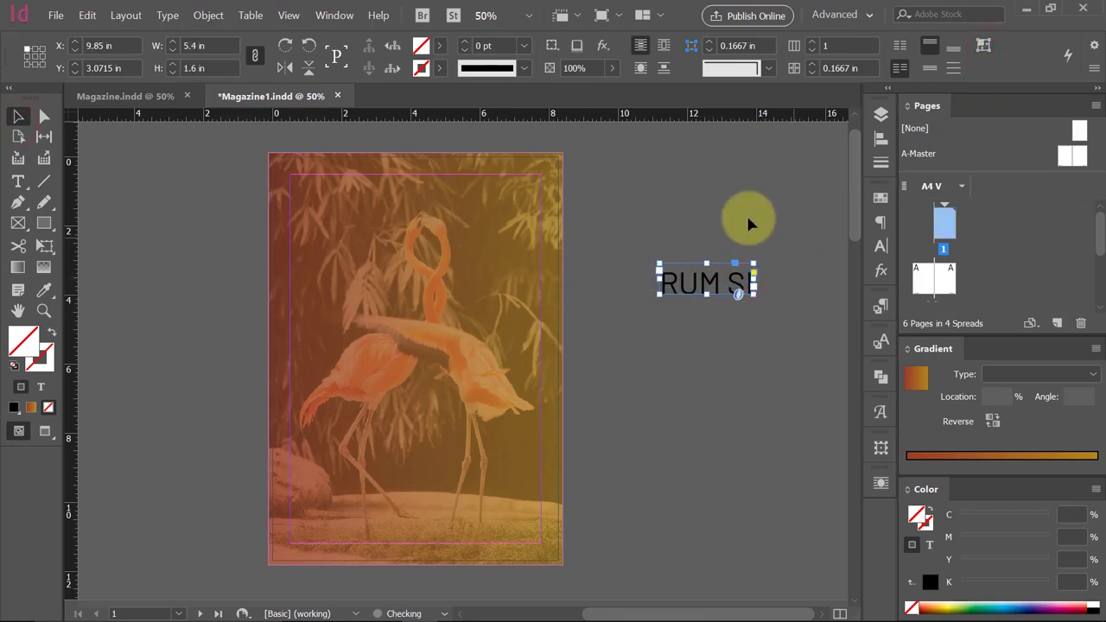
# Set RUM SI to Bold, fit its frame to the text, and move it to the top.
pyautogui.tripleClick(743, 285)
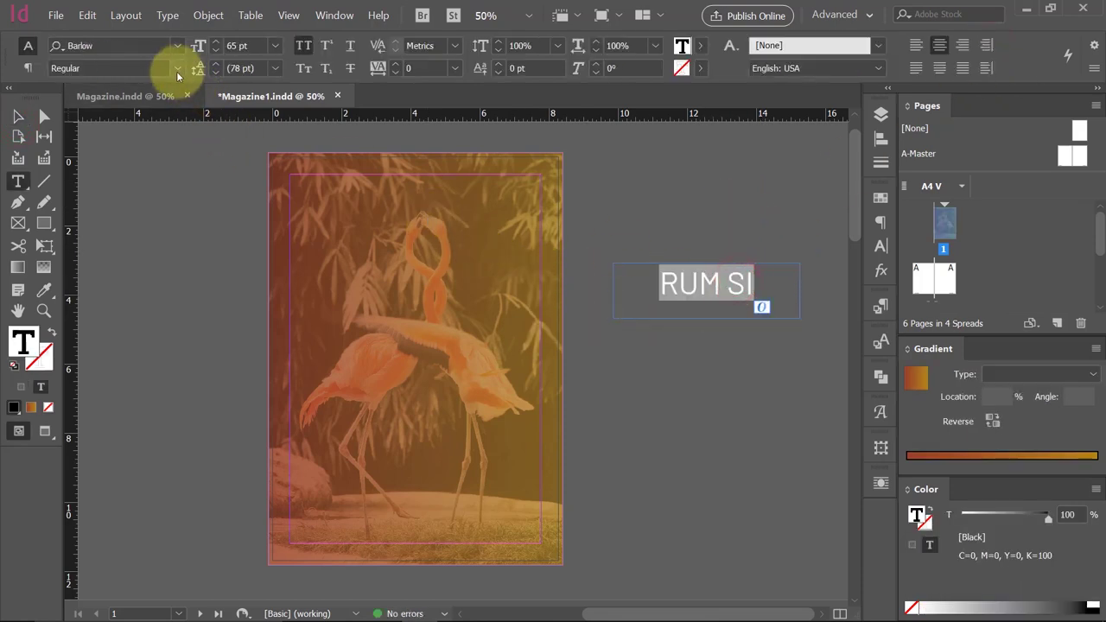
pyautogui.click(177, 69)
pyautogui.click(128, 303)
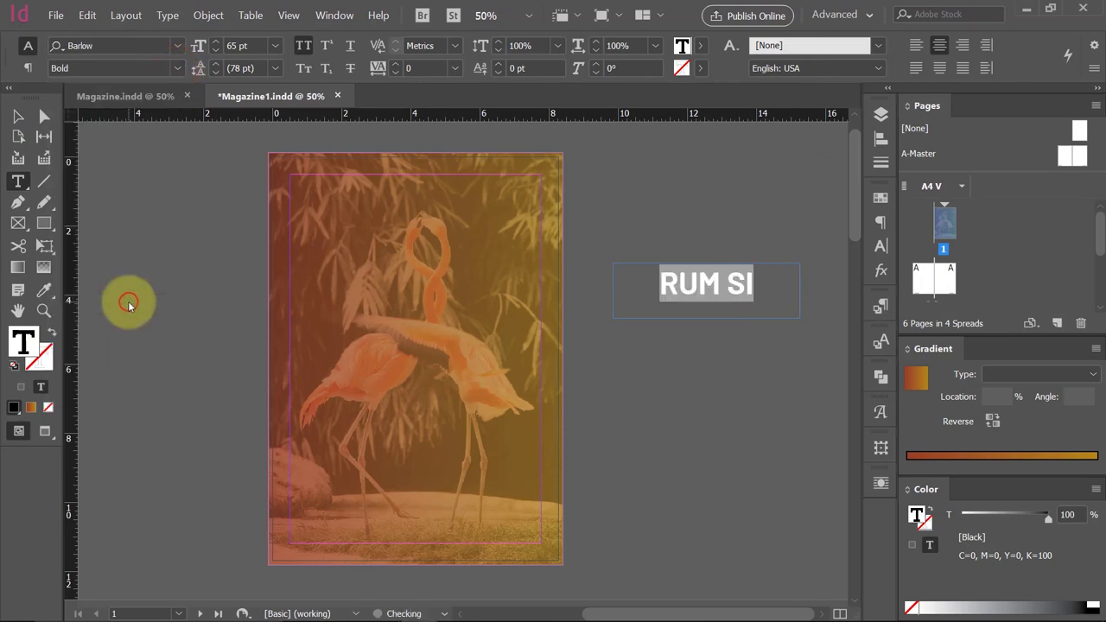
pyautogui.click(19, 116)
pyautogui.click(985, 45)
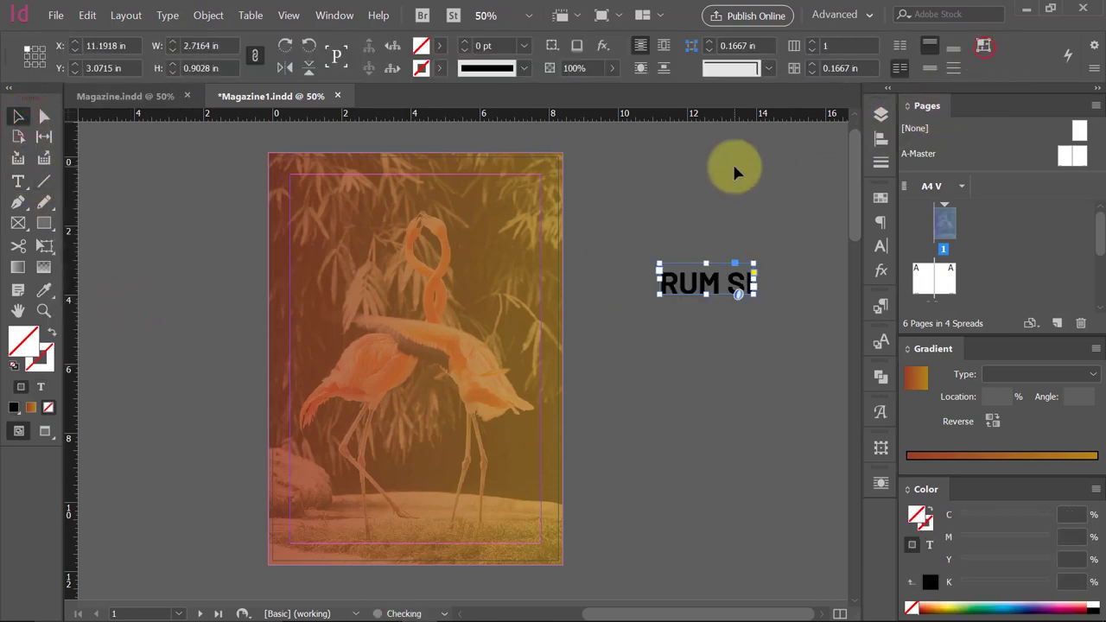
pyautogui.click(734, 168)
pyautogui.moveTo(717, 298); pyautogui.dragTo(425, 202)
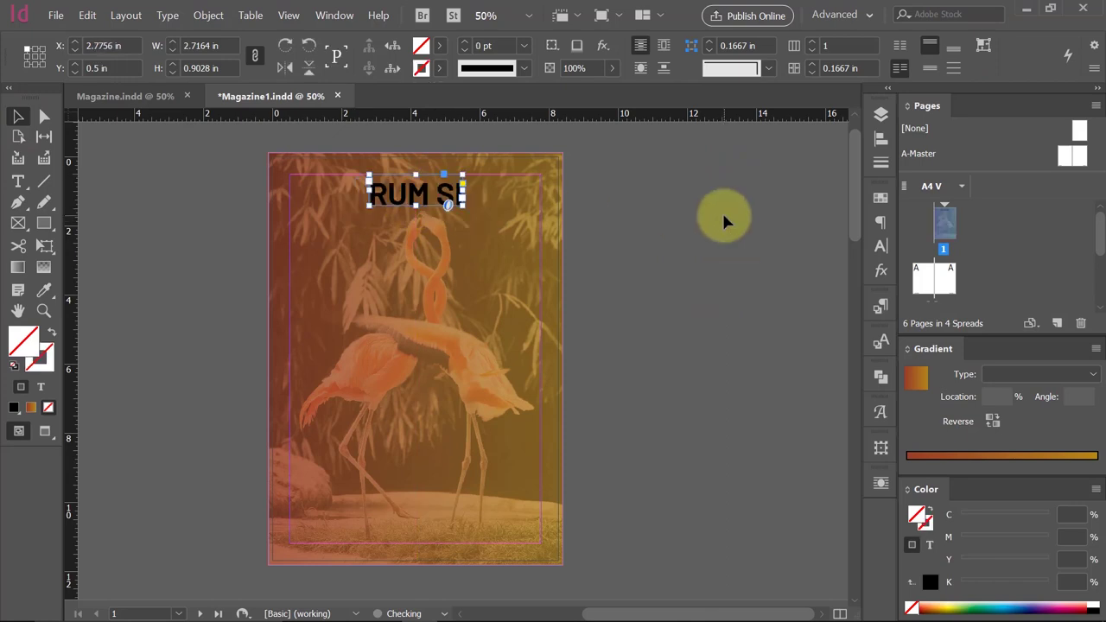
# Colour the RUM SI title text white with the [Paper] swatch.
pyautogui.doubleClick(435, 192)
pyautogui.hotkey('ctrl', 'a')
pyautogui.click(701, 45)
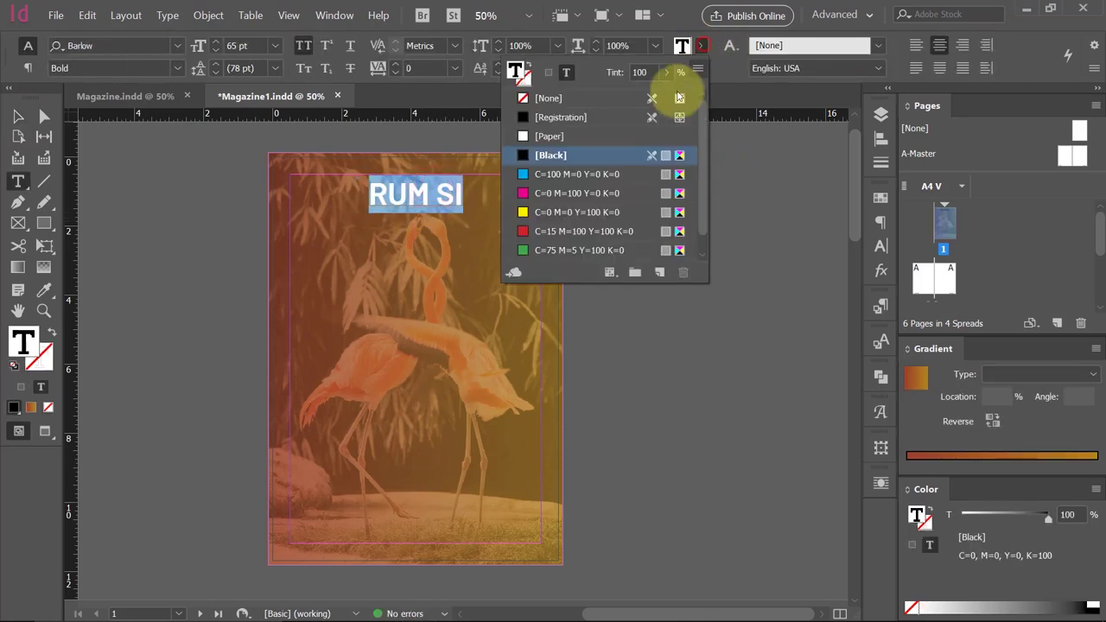
pyautogui.click(555, 137)
pyautogui.click(17, 116)
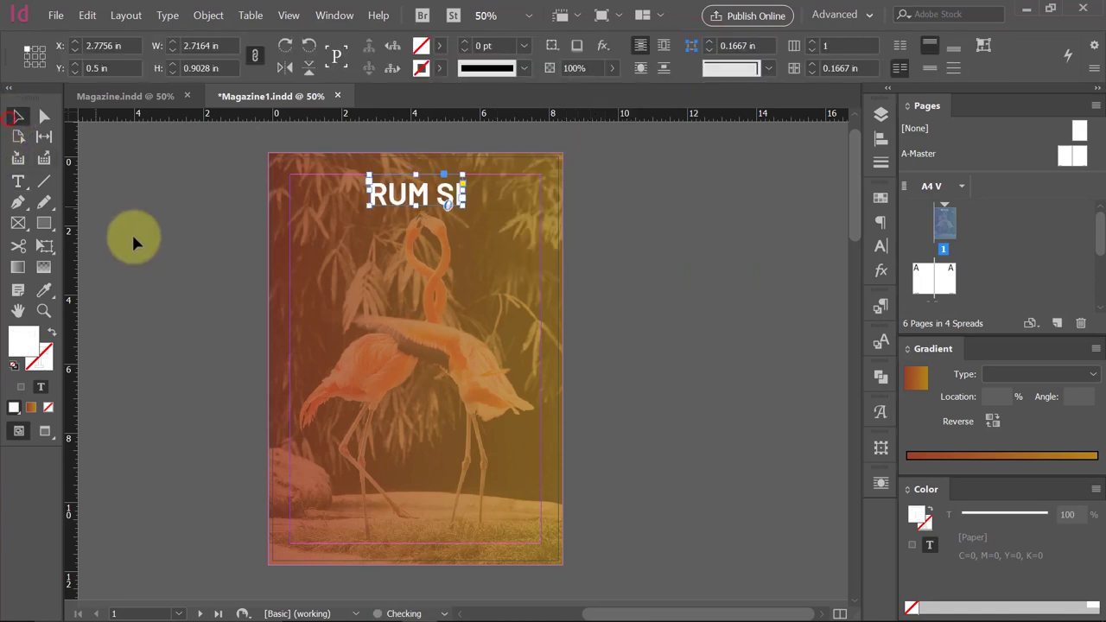
pyautogui.click(134, 236)
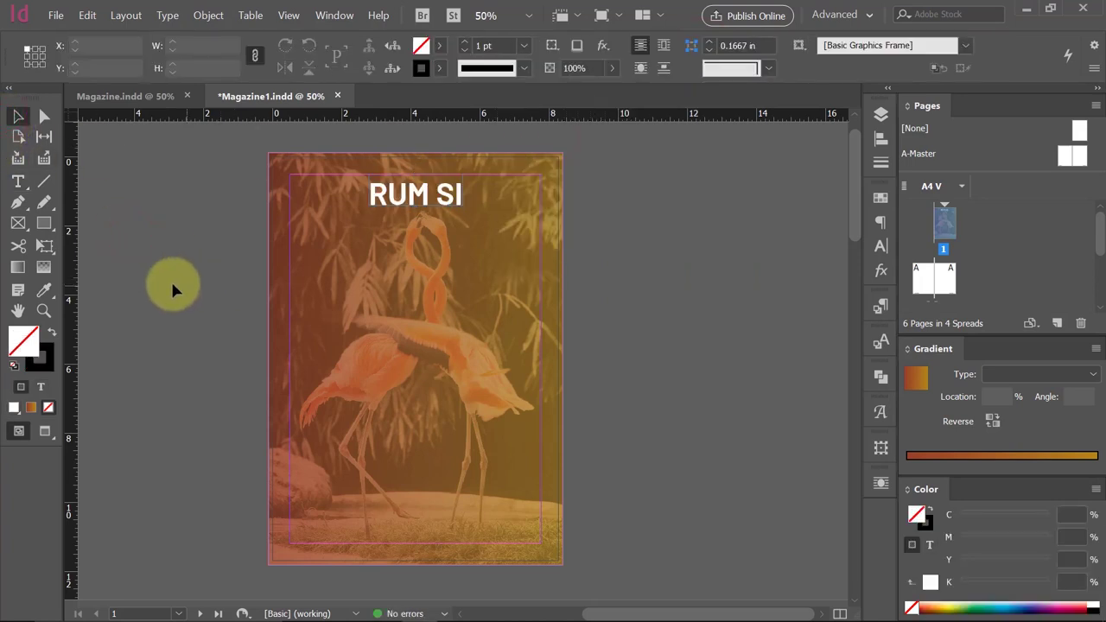
# Add a text frame below the title holding 'magazine' in 45 pt white [Paper].
pyautogui.click(17, 182)
pyautogui.moveTo(350, 218); pyautogui.dragTo(485, 241)
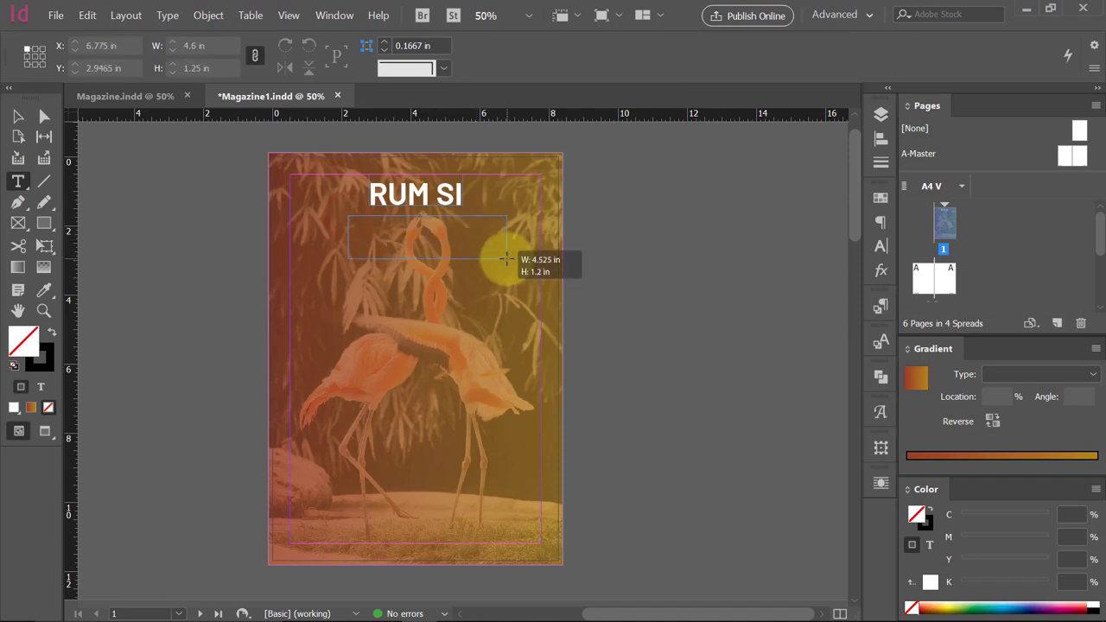
pyautogui.moveTo(485, 241); pyautogui.dragTo(496, 261)
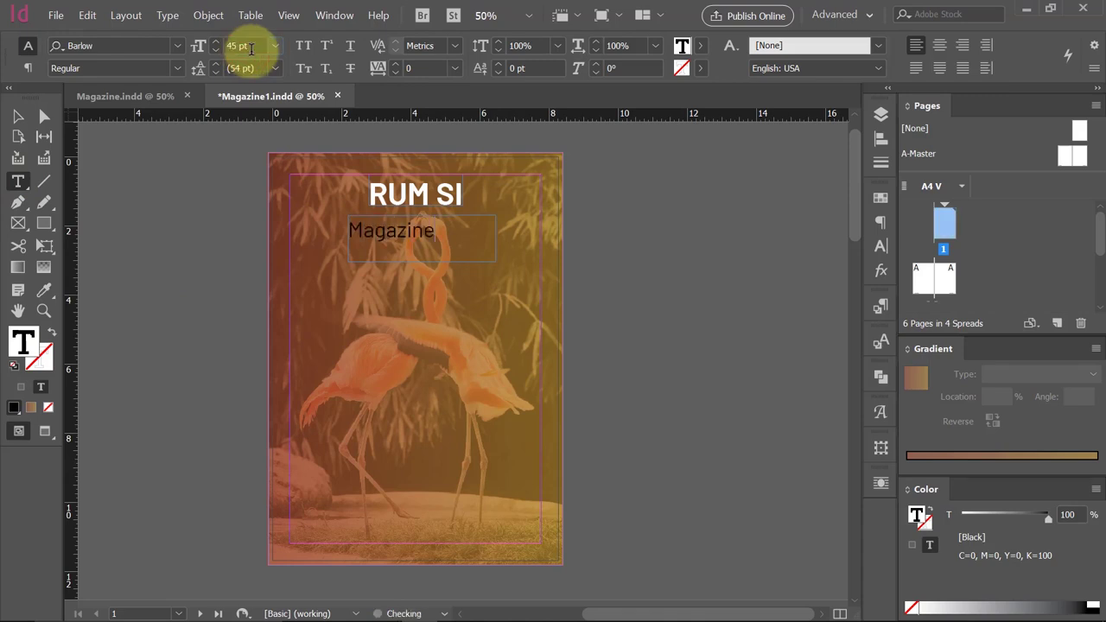
pyautogui.hotkey('ctrl', 'a')
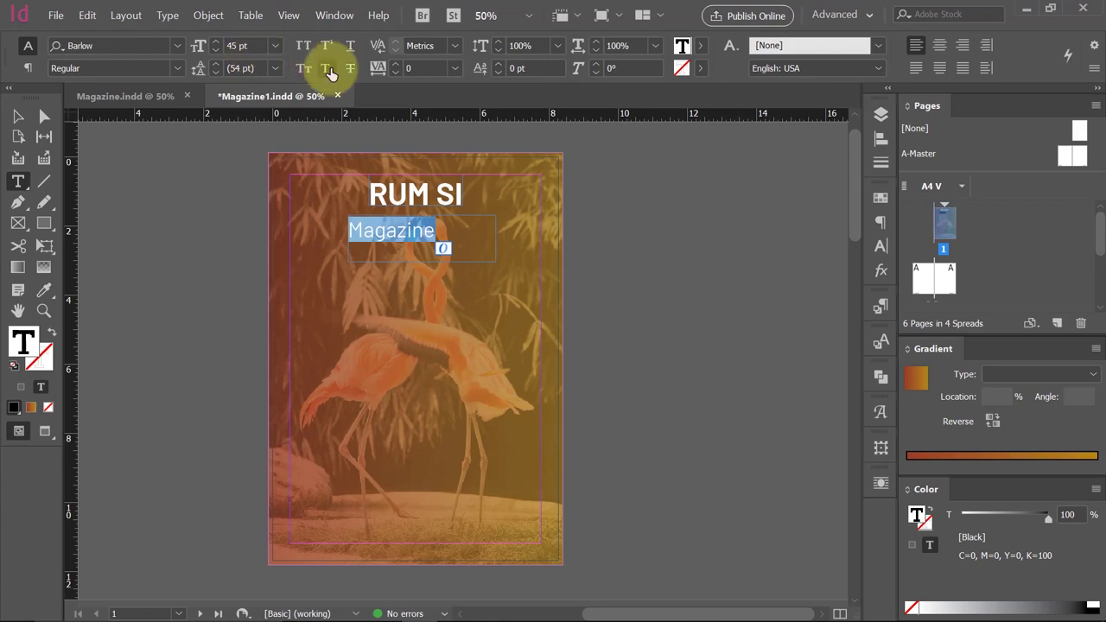
pyautogui.click(329, 68)
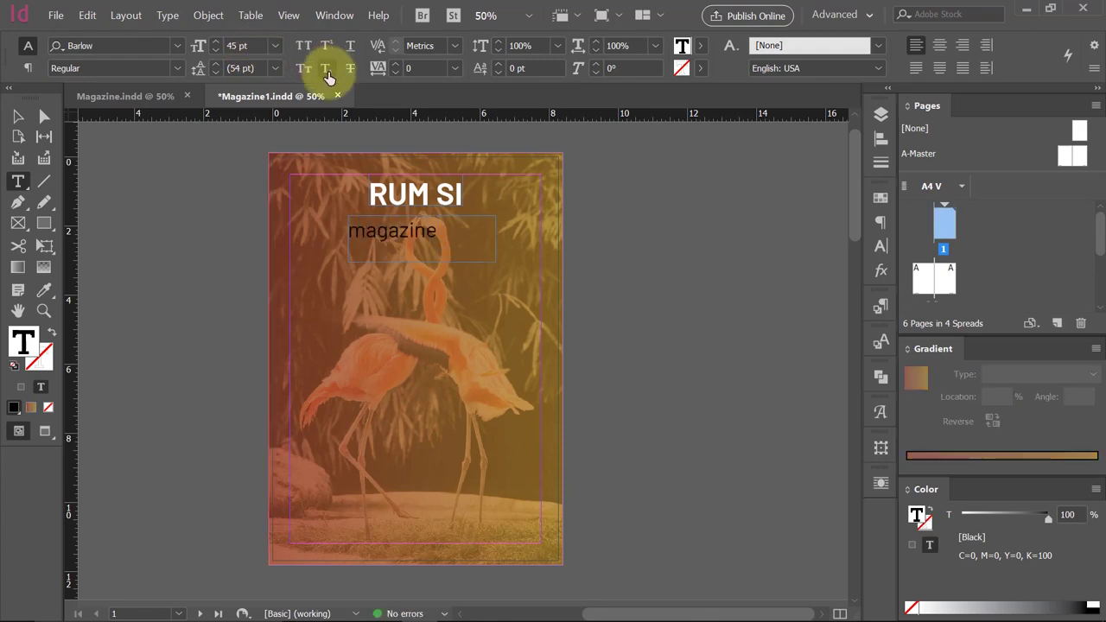
pyautogui.hotkey('ctrl', 'a')
pyautogui.click(700, 45)
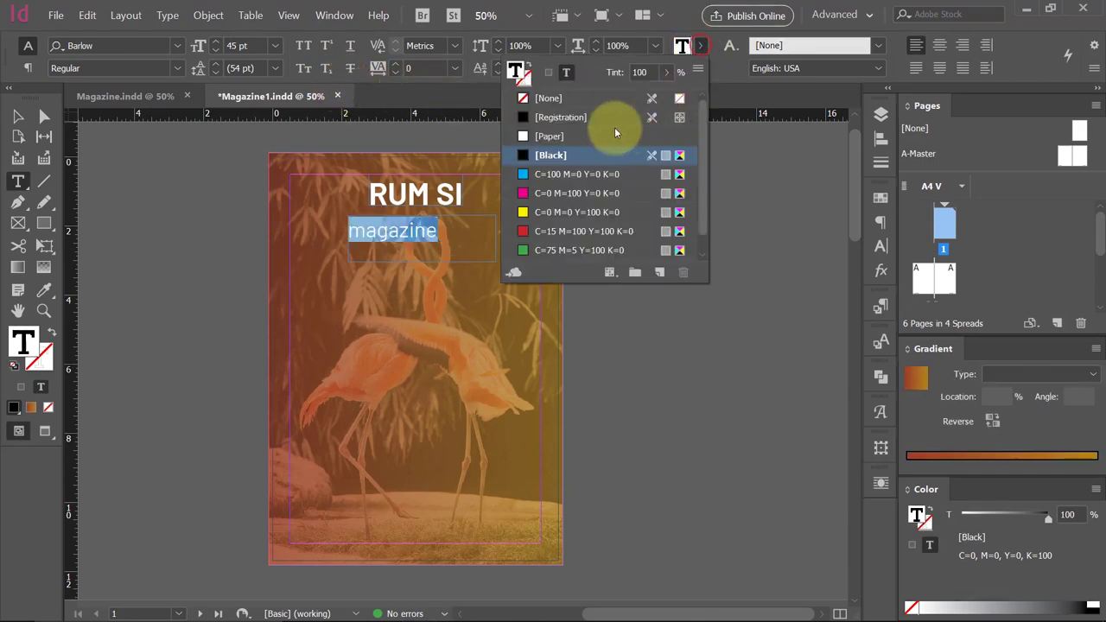
pyautogui.click(576, 135)
# Fit the 'magazine' frame to its text and centre it under RUM SI.
pyautogui.click(17, 113)
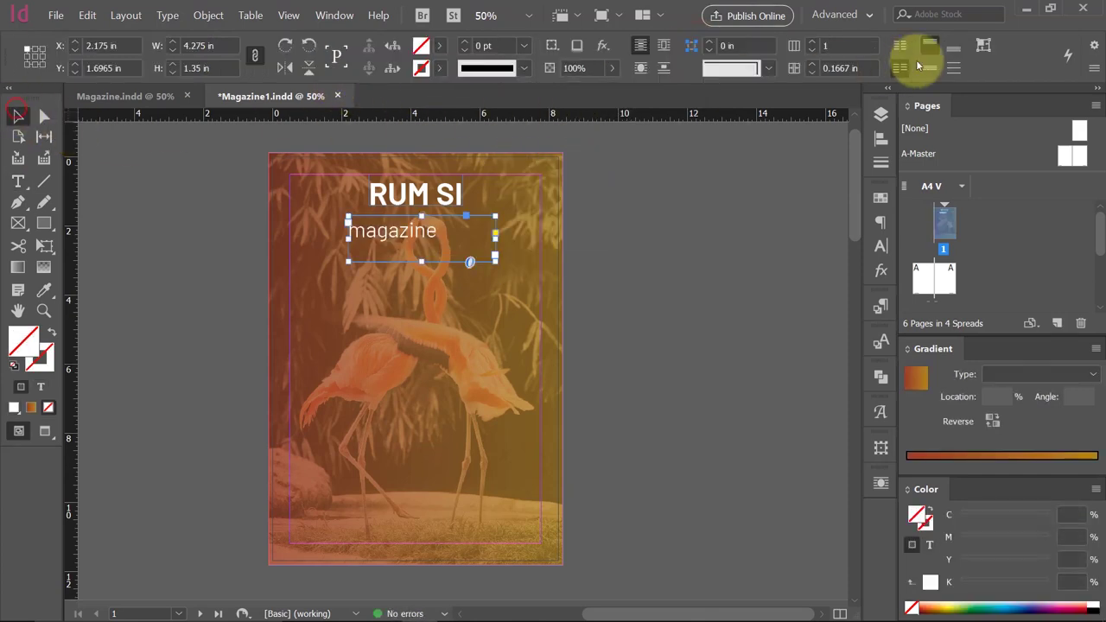
pyautogui.click(983, 45)
pyautogui.click(662, 217)
pyautogui.click(402, 237)
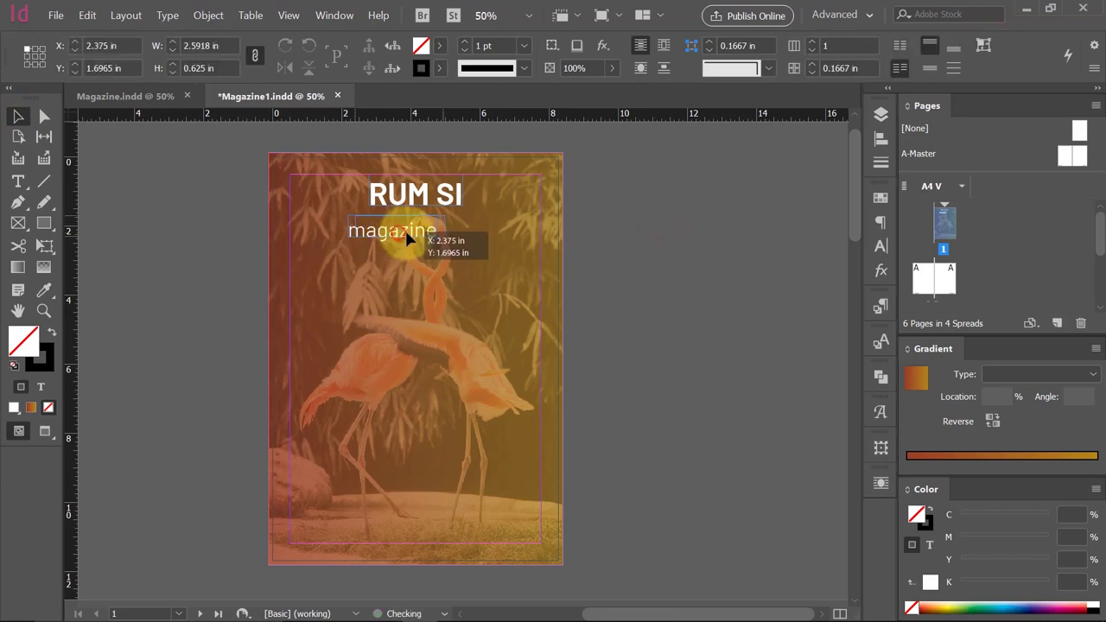
pyautogui.moveTo(418, 238); pyautogui.dragTo(442, 239)
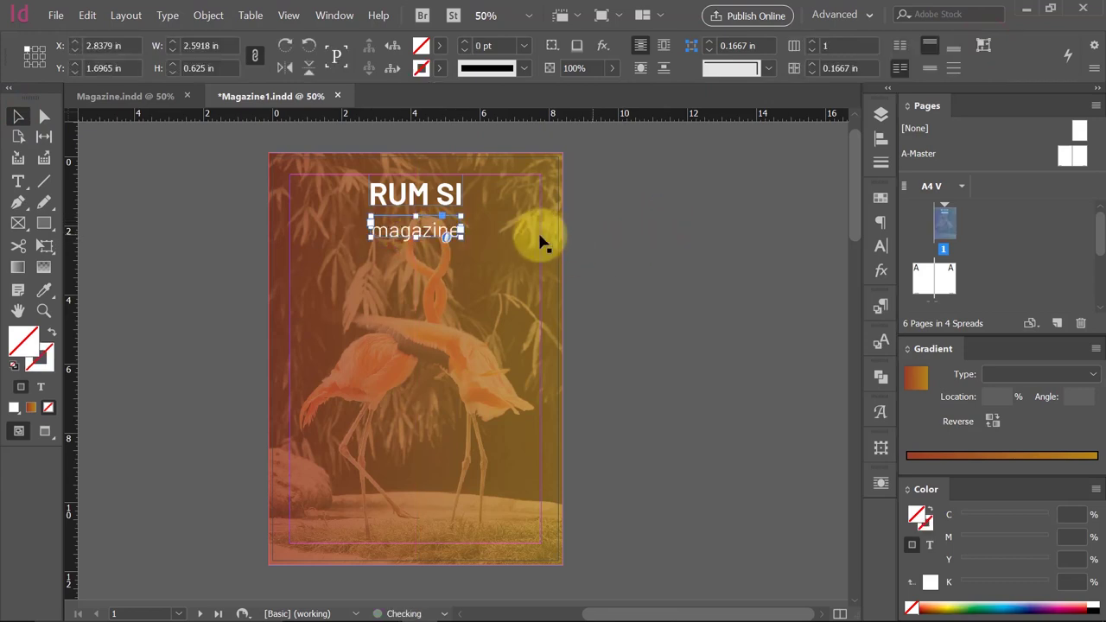
pyautogui.click(656, 222)
pyautogui.hotkey('shift', 'w')
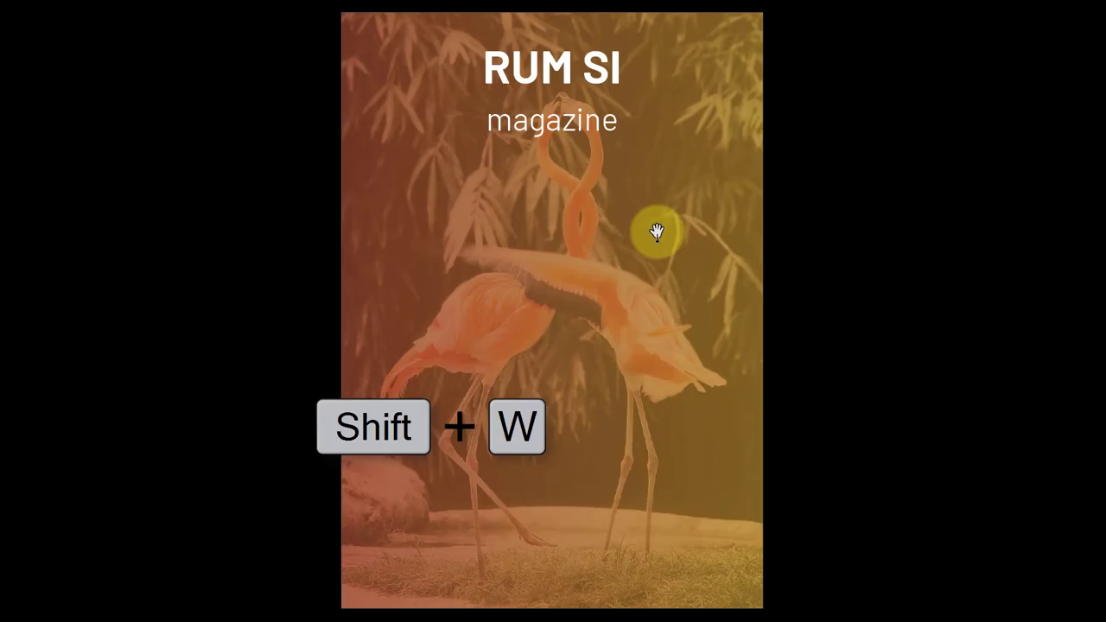
# Widen the 'magazine' frame and centre its 200-tracked text beneath RUM SI.
pyautogui.hotkey('shift', 'w')
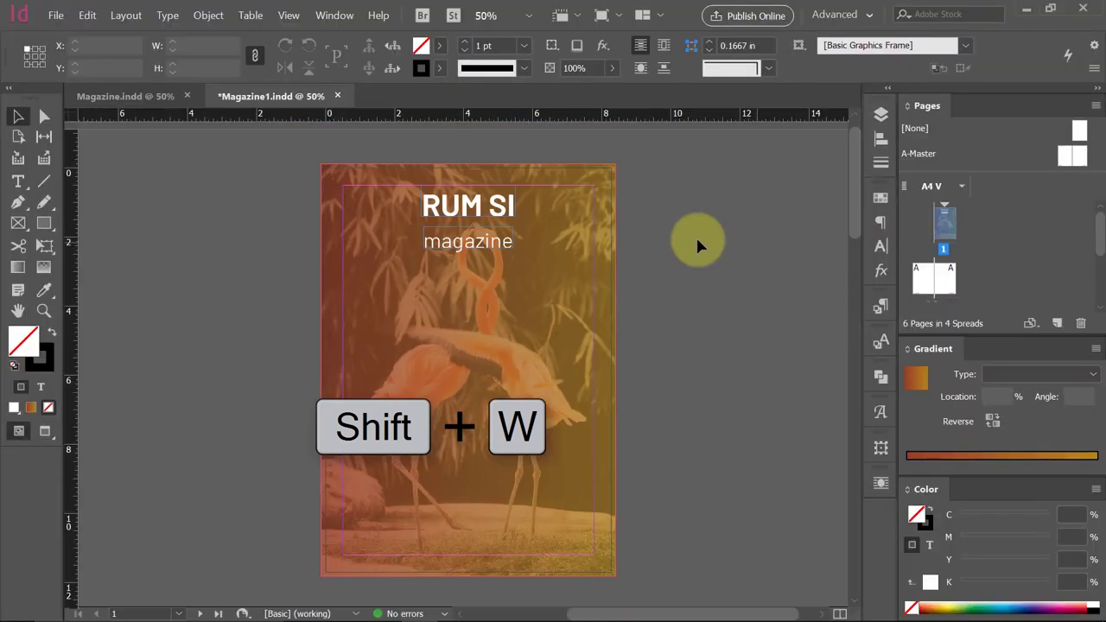
pyautogui.click(481, 242)
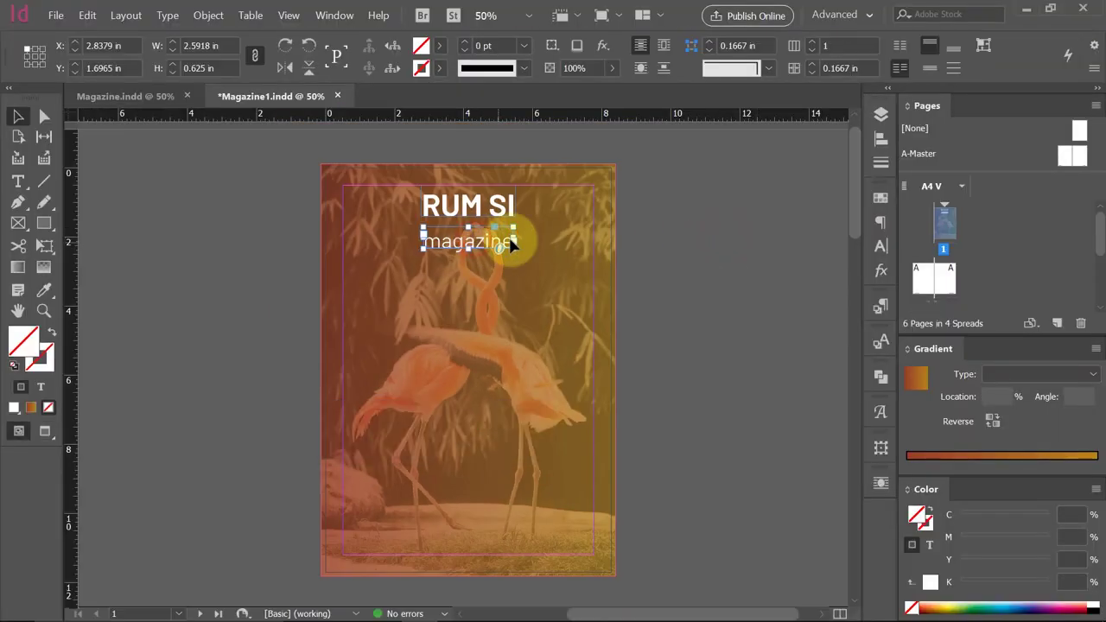
pyautogui.moveTo(512, 235); pyautogui.dragTo(534, 234)
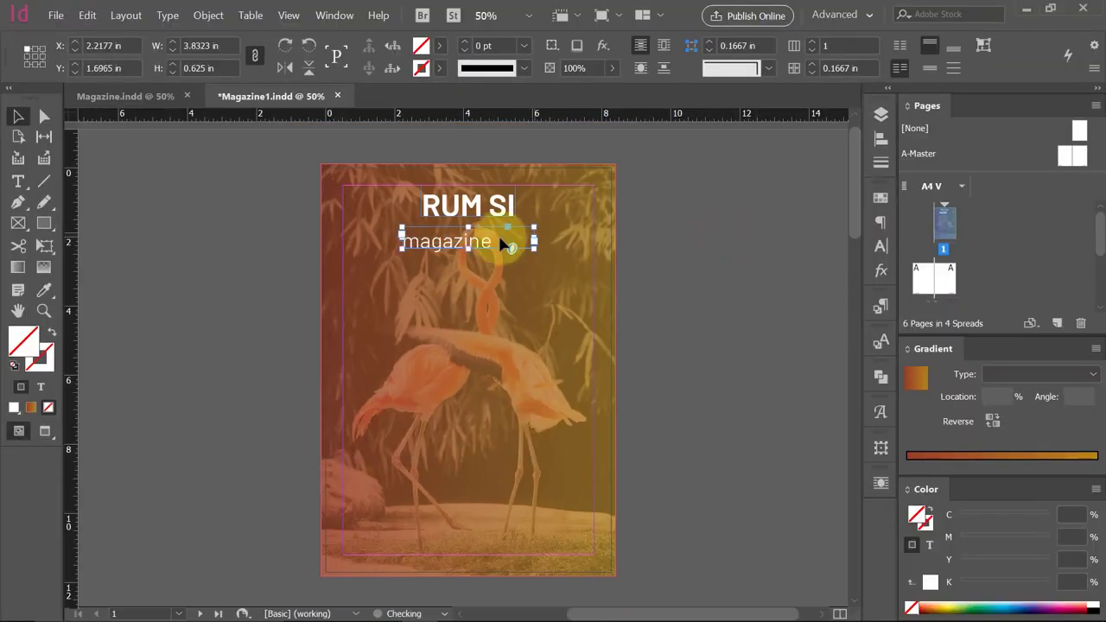
pyautogui.doubleClick(487, 240)
pyautogui.click(940, 44)
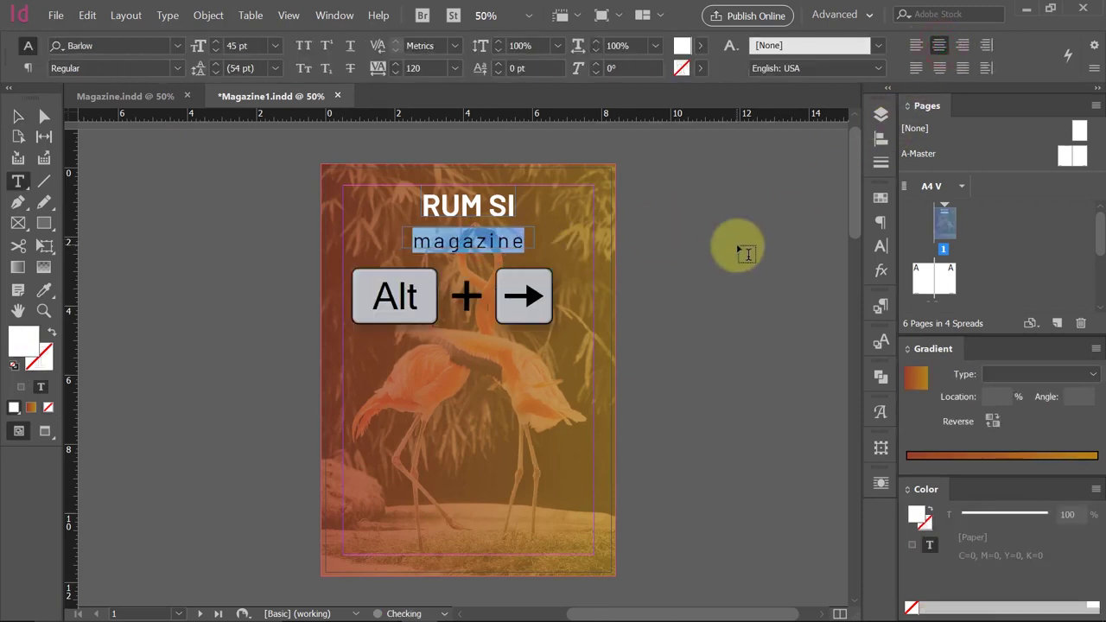
pyautogui.click(17, 116)
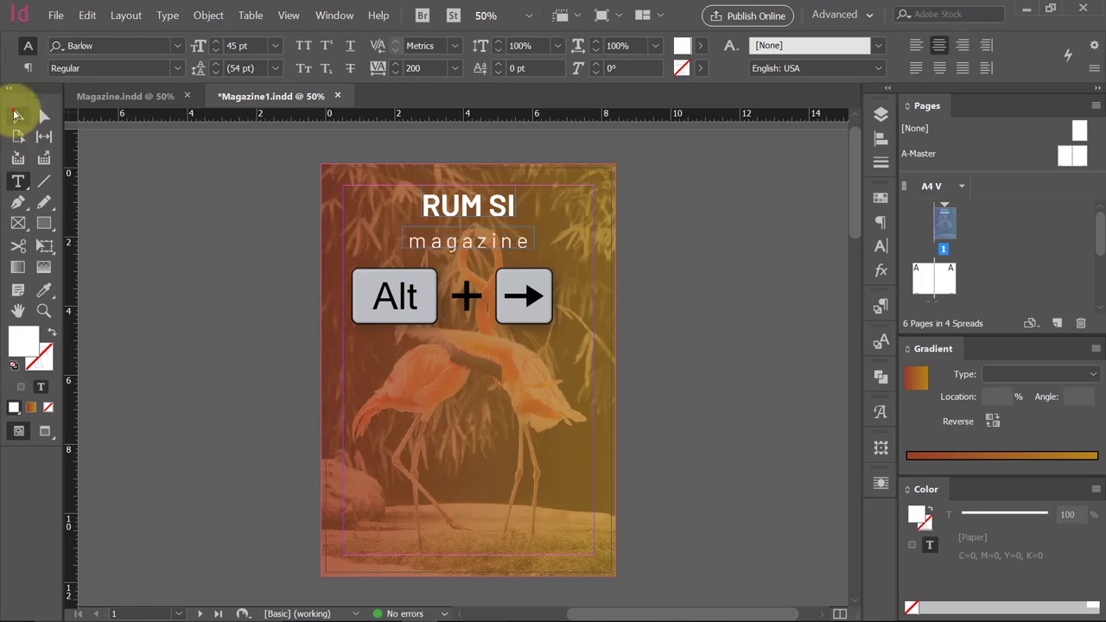
pyautogui.click(195, 308)
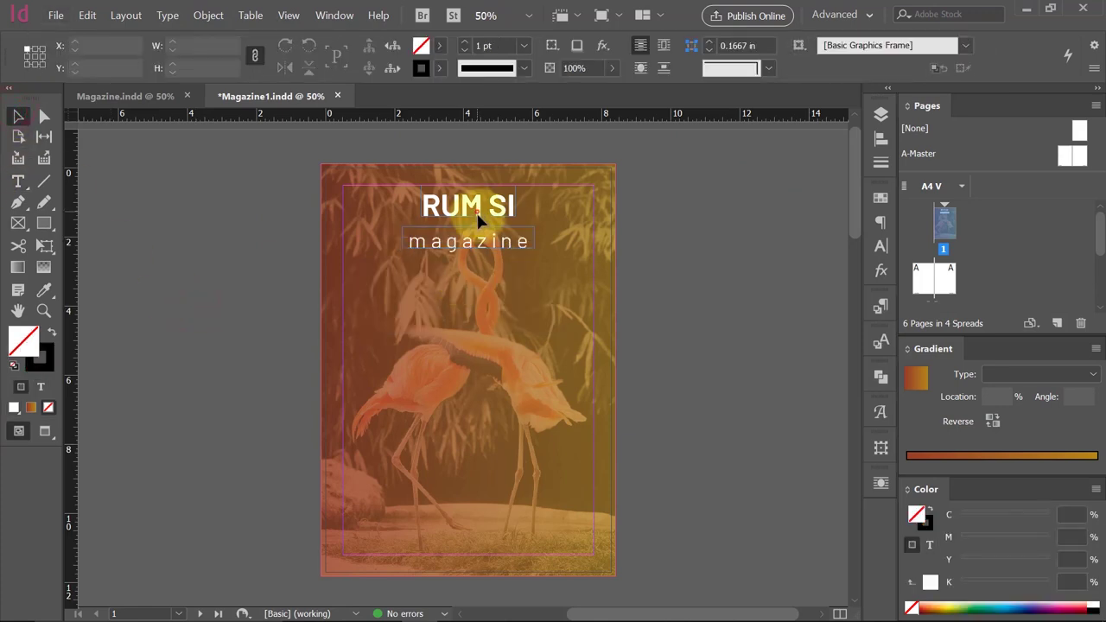
# Copy the RUM SI heading below the flamingos and replace its text with placeholder text.
pyautogui.moveTo(476, 211)
pyautogui.mouseDown()
pyautogui.moveTo(464, 412)
pyautogui.moveTo(464, 401)
pyautogui.mouseUp()
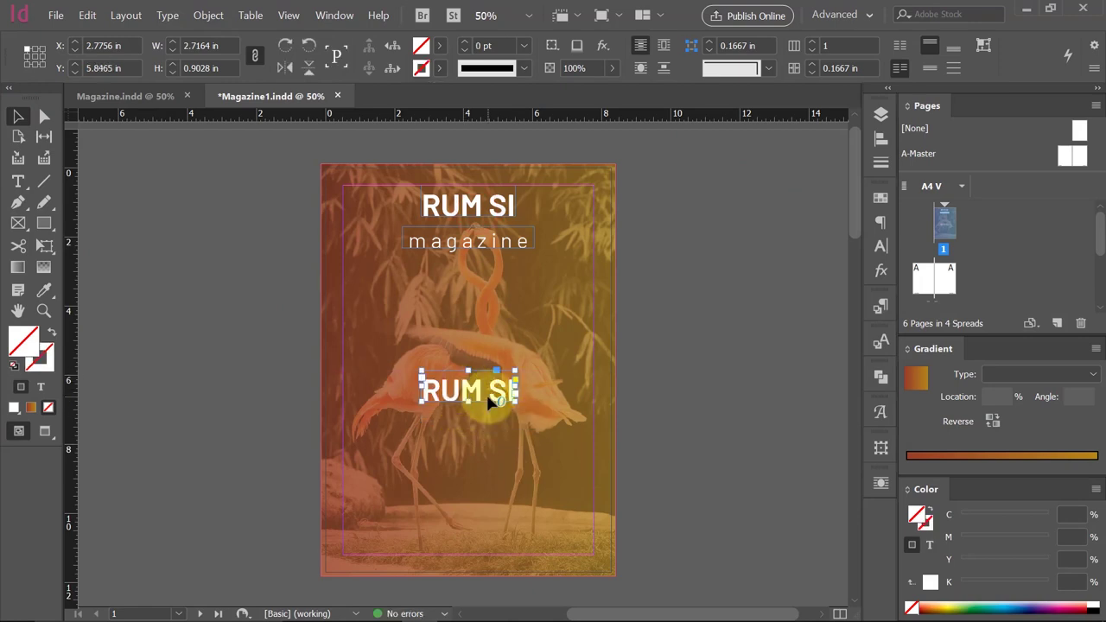
pyautogui.moveTo(476, 394); pyautogui.dragTo(477, 432)
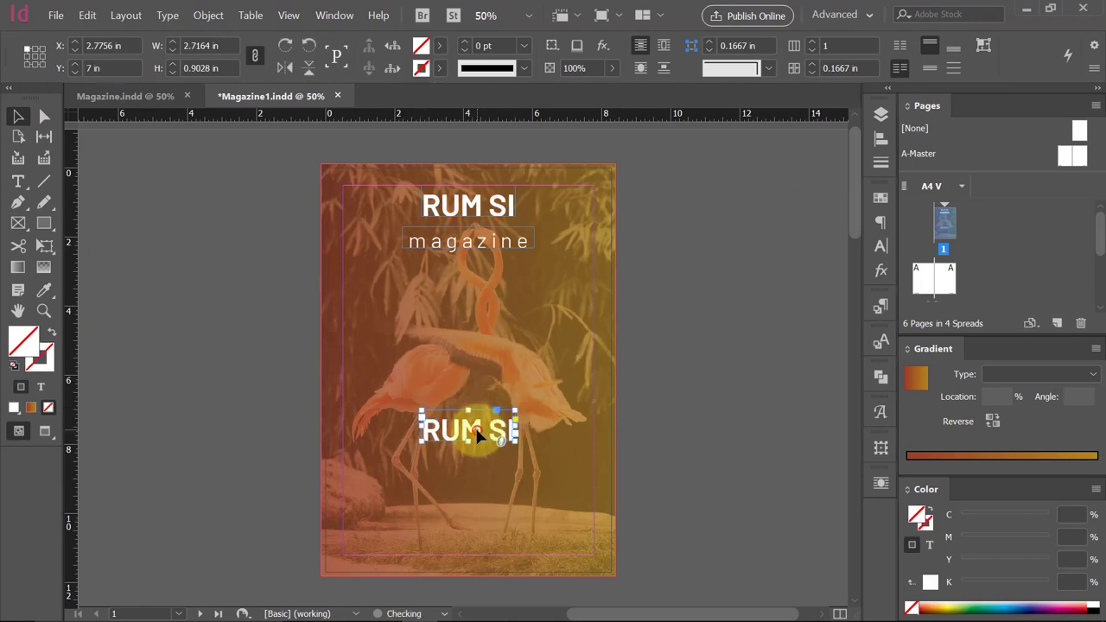
pyautogui.doubleClick(488, 432)
pyautogui.press('BackSpace')
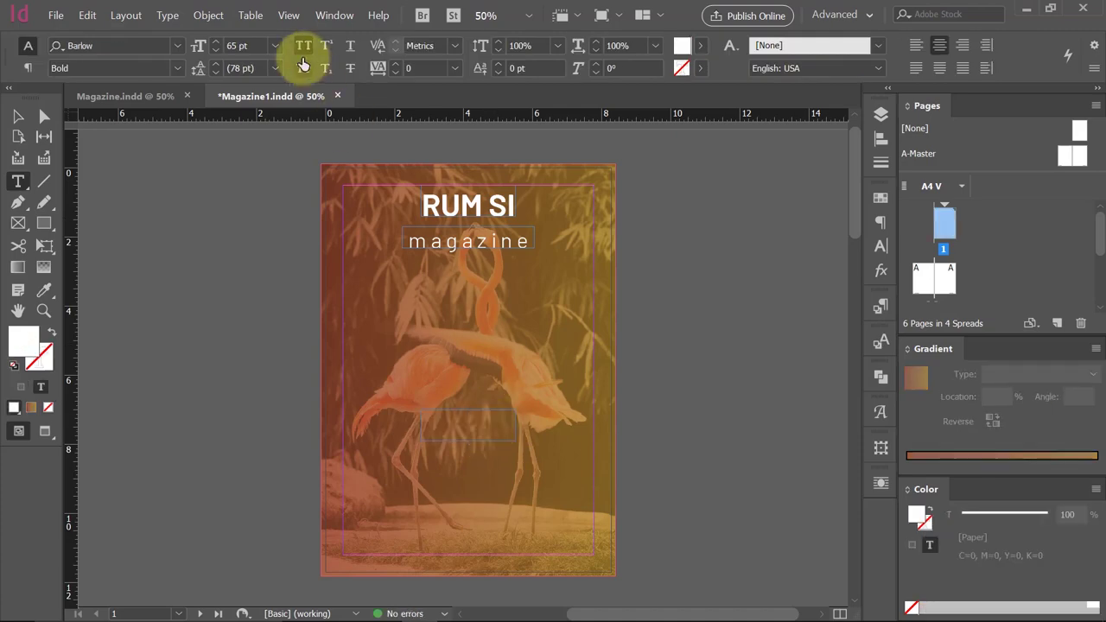
pyautogui.click(167, 14)
pyautogui.click(259, 428)
pyautogui.write('VO')
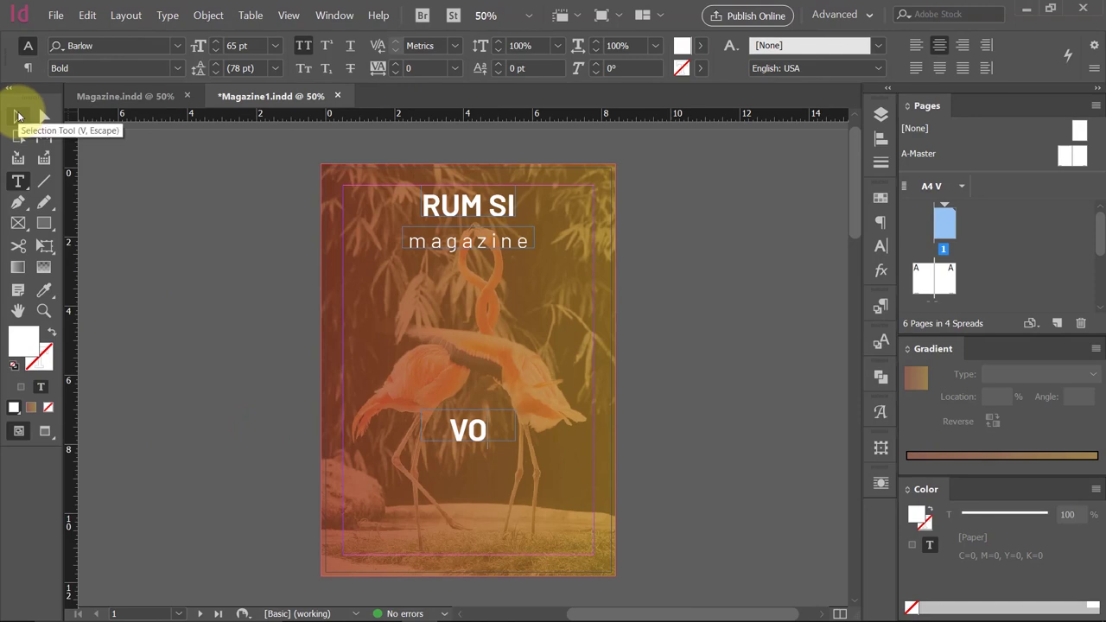
pyautogui.click(19, 115)
# Widen the lower heading frame and refill it with placeholder text.
pyautogui.click(510, 428)
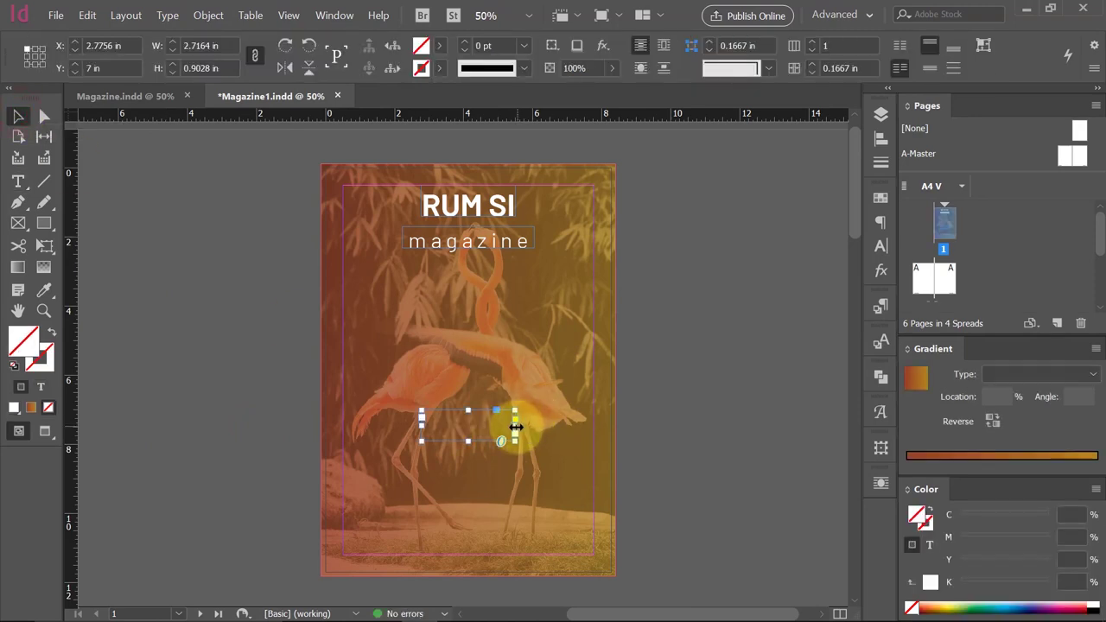
pyautogui.moveTo(516, 427); pyautogui.dragTo(544, 431)
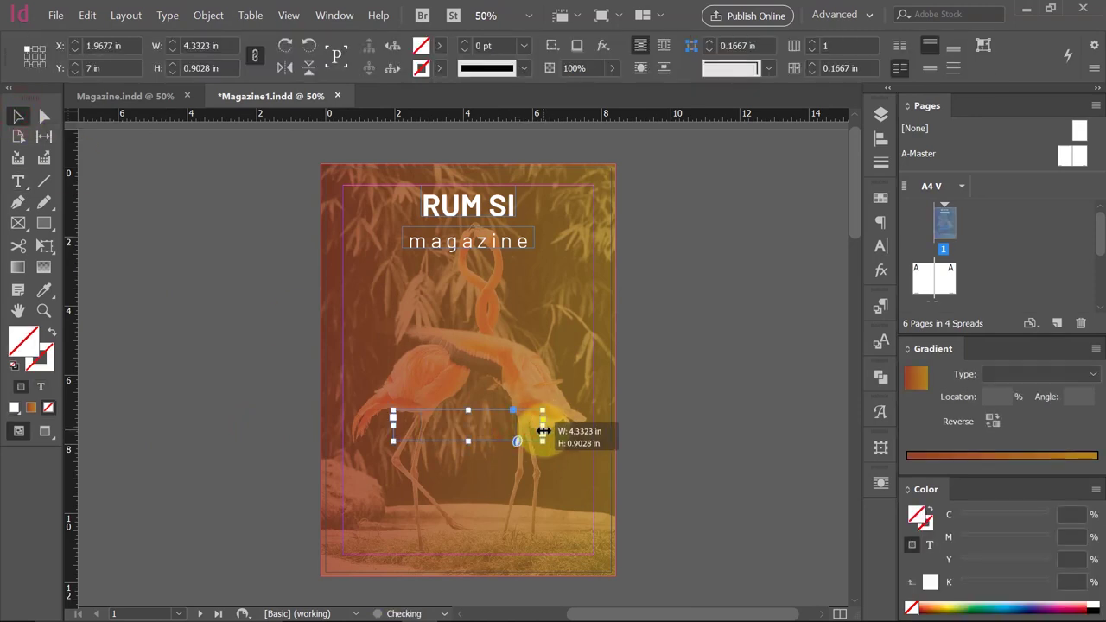
pyautogui.doubleClick(442, 430)
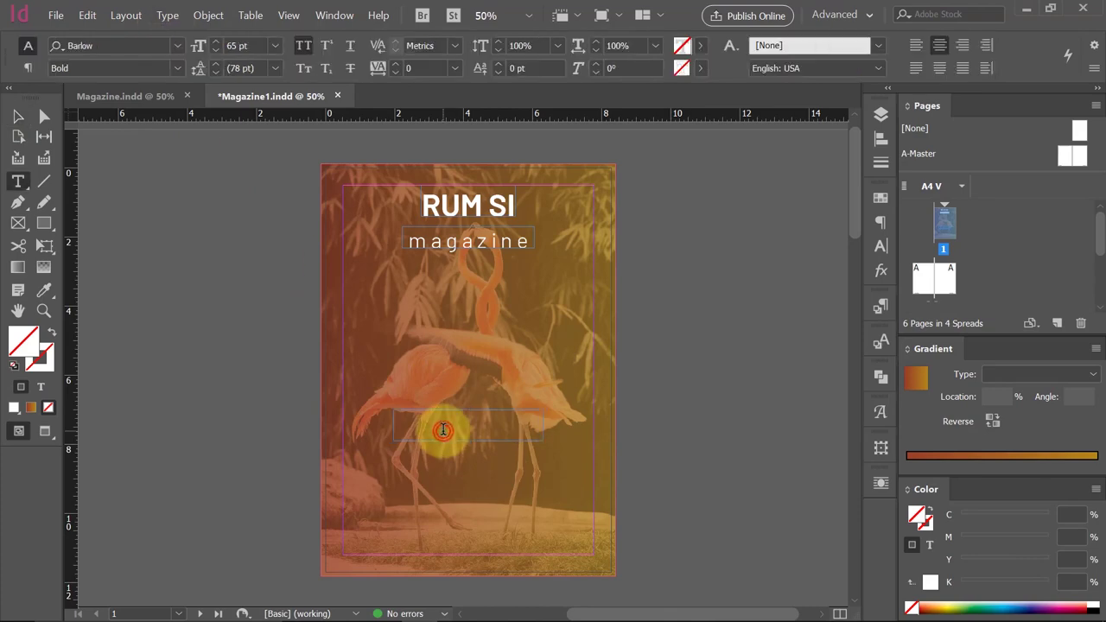
pyautogui.click(168, 15)
pyautogui.click(261, 427)
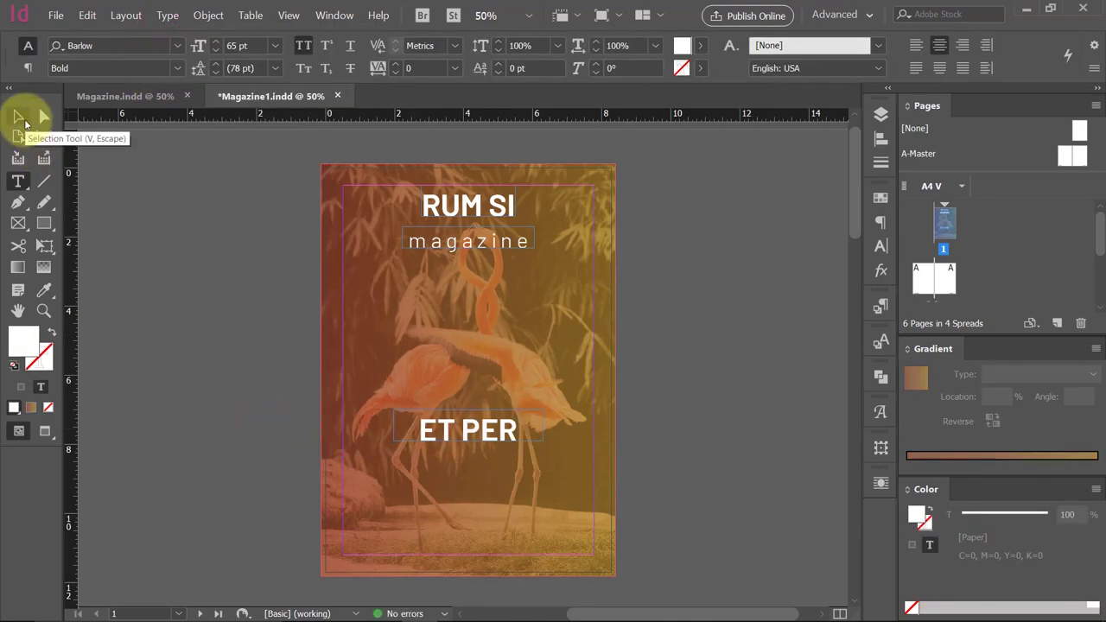
# Reset the lower heading's tracking to 0.
pyautogui.hotkey('ctrl', 'a')
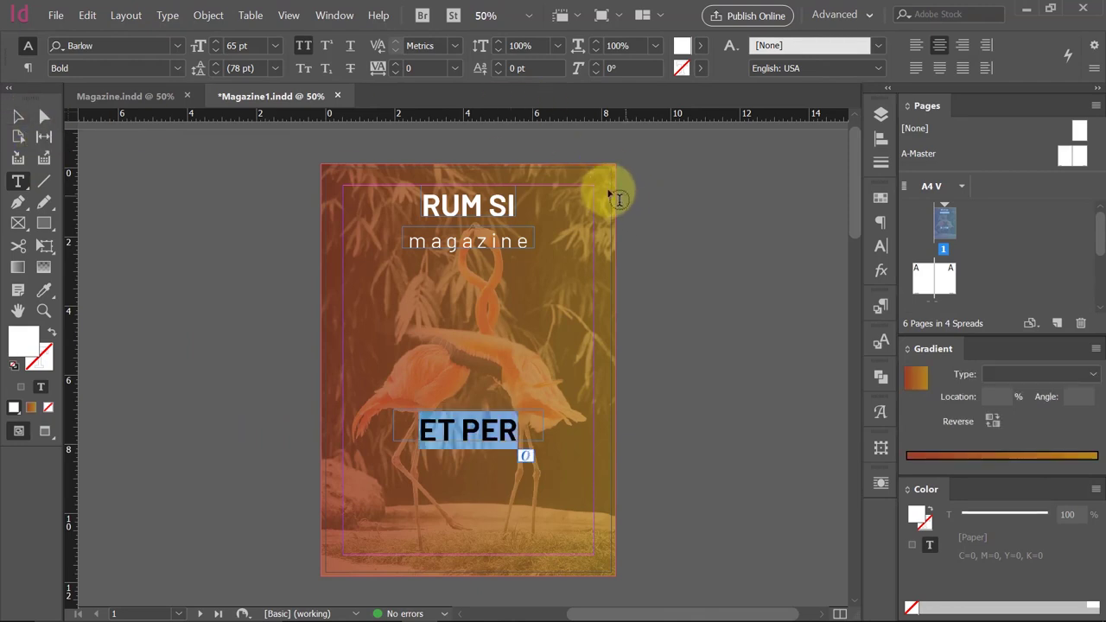
pyautogui.click(458, 69)
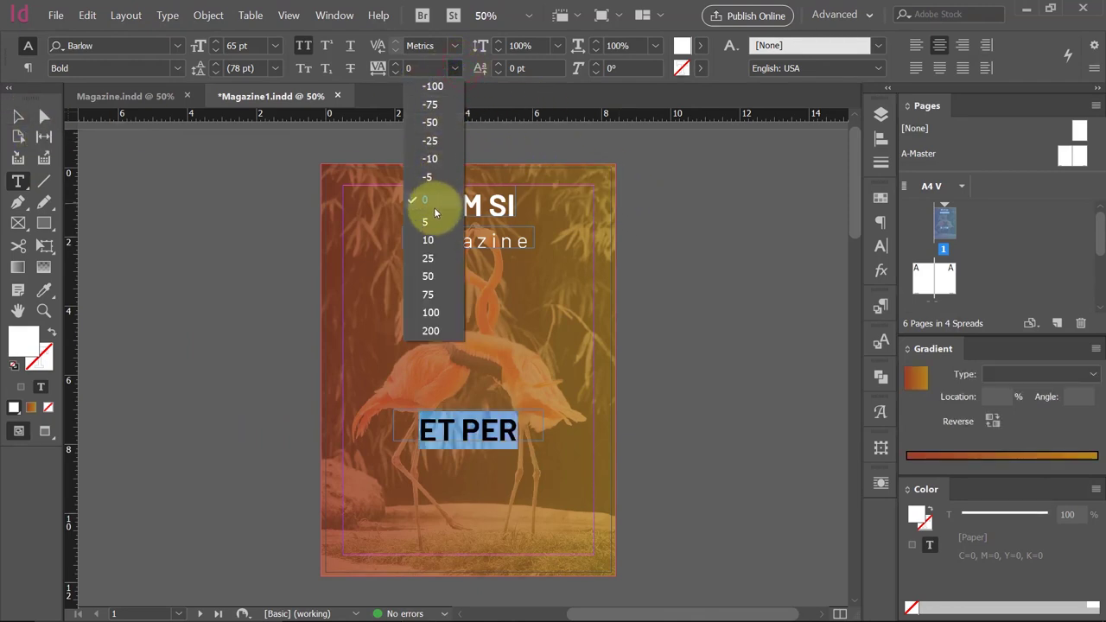
pyautogui.click(423, 222)
pyautogui.click(455, 68)
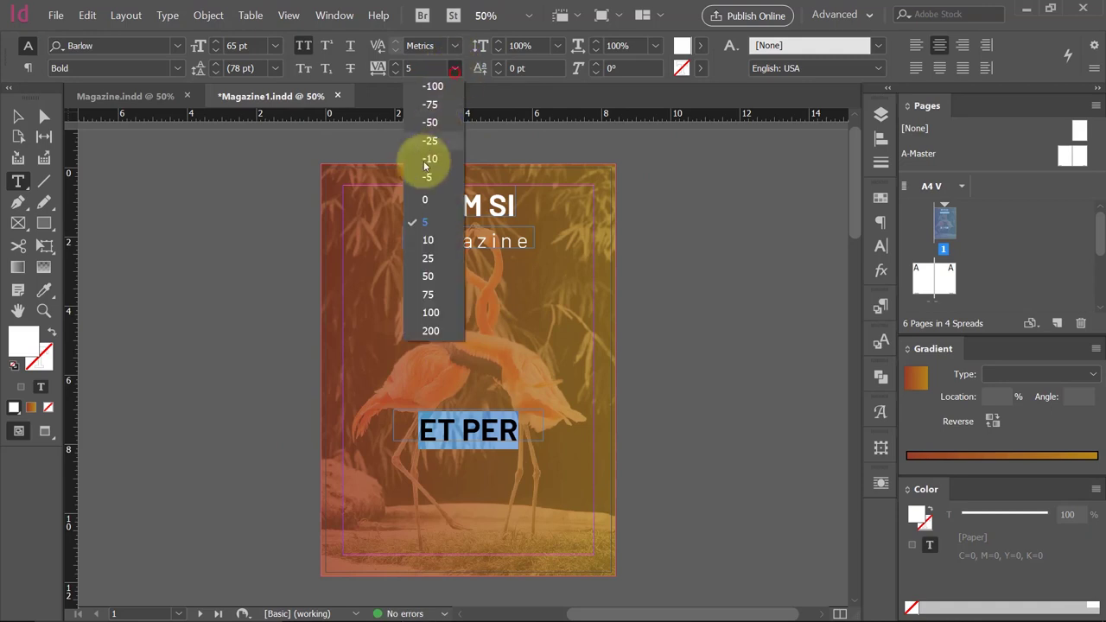
pyautogui.click(415, 199)
pyautogui.press('Escape')
pyautogui.click(164, 303)
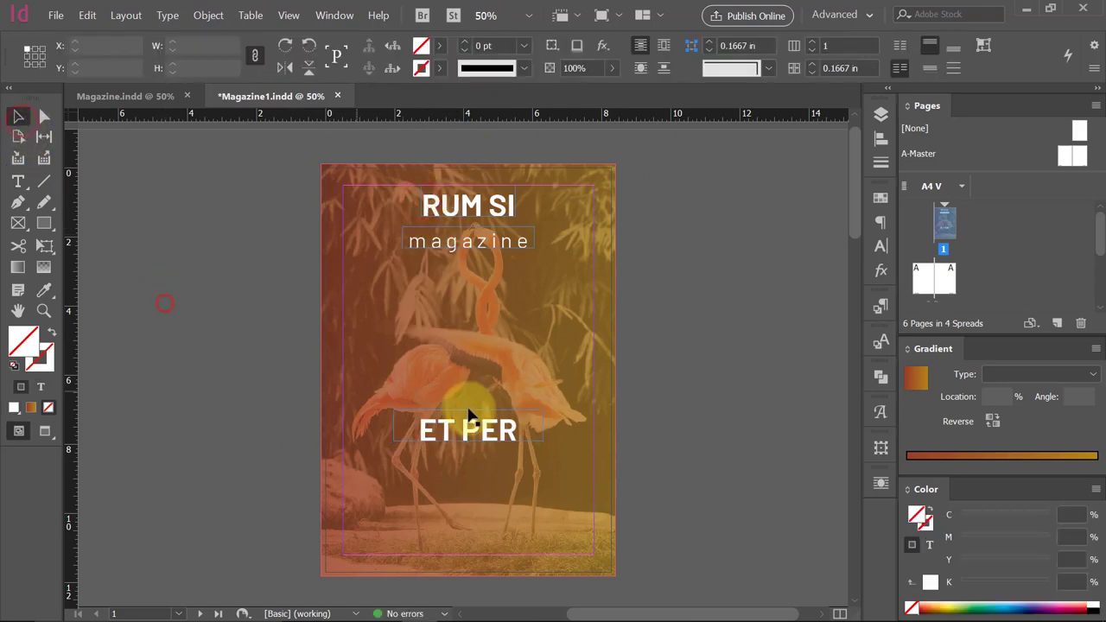
# Delete the space so the heading reads ETPER.
pyautogui.doubleClick(458, 419)
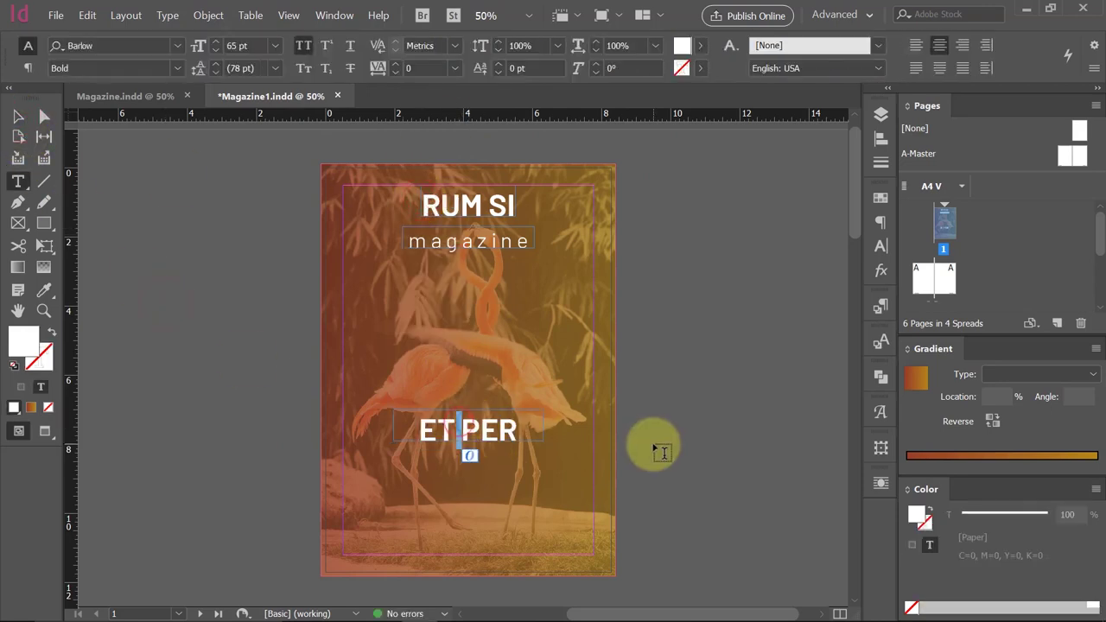
pyautogui.press('Delete')
pyautogui.click(17, 116)
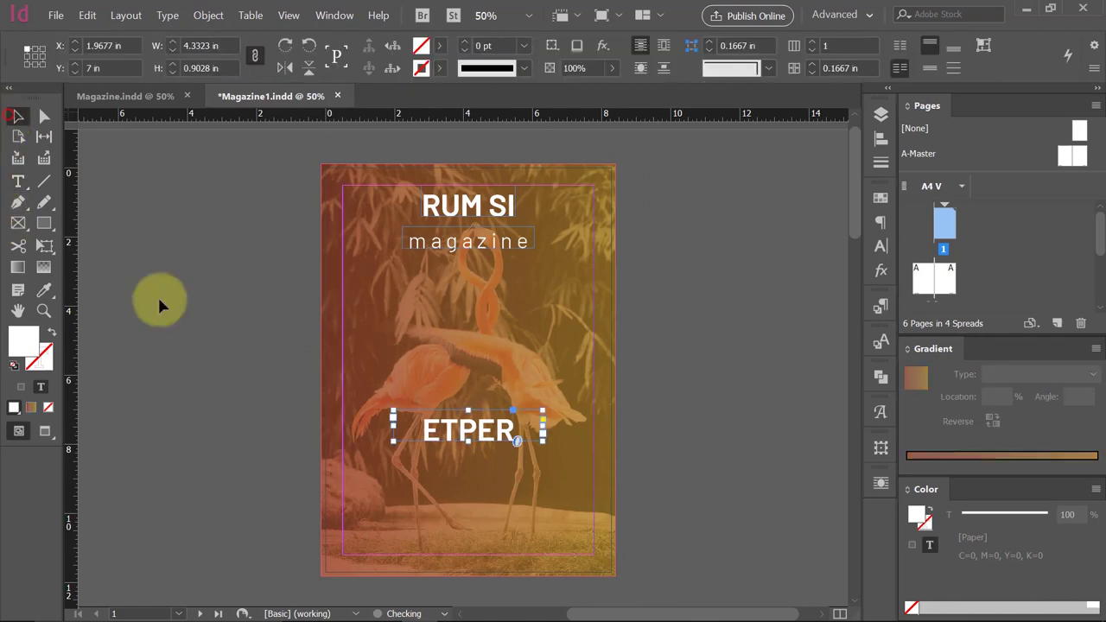
pyautogui.click(199, 365)
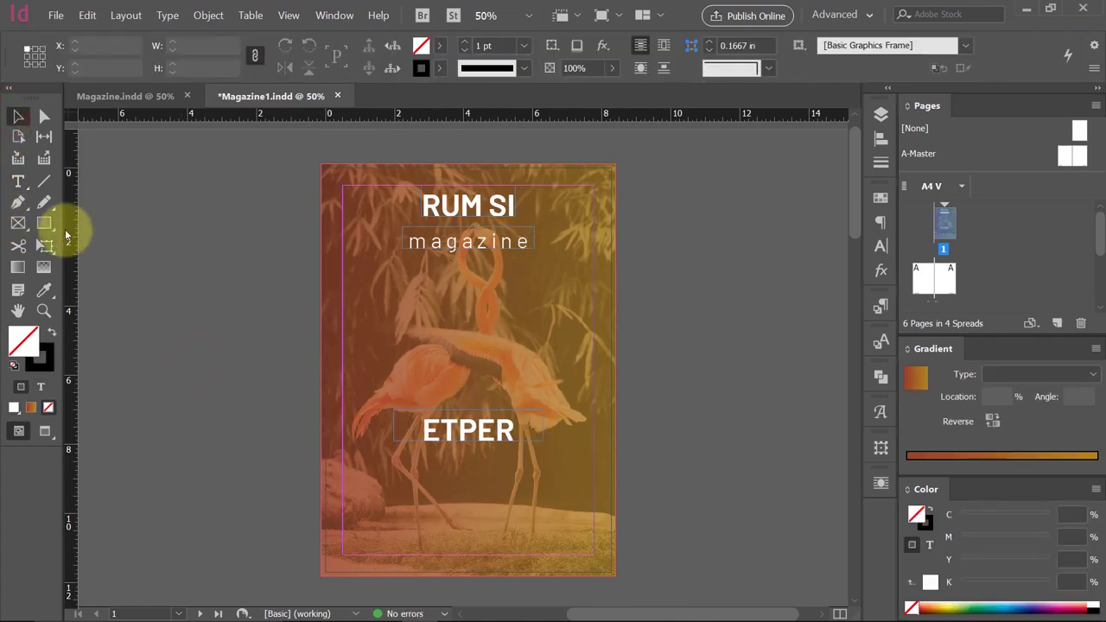
# Draw a centred 23 pt placeholder-text frame below ETPER and delete its last lines.
pyautogui.click(18, 182)
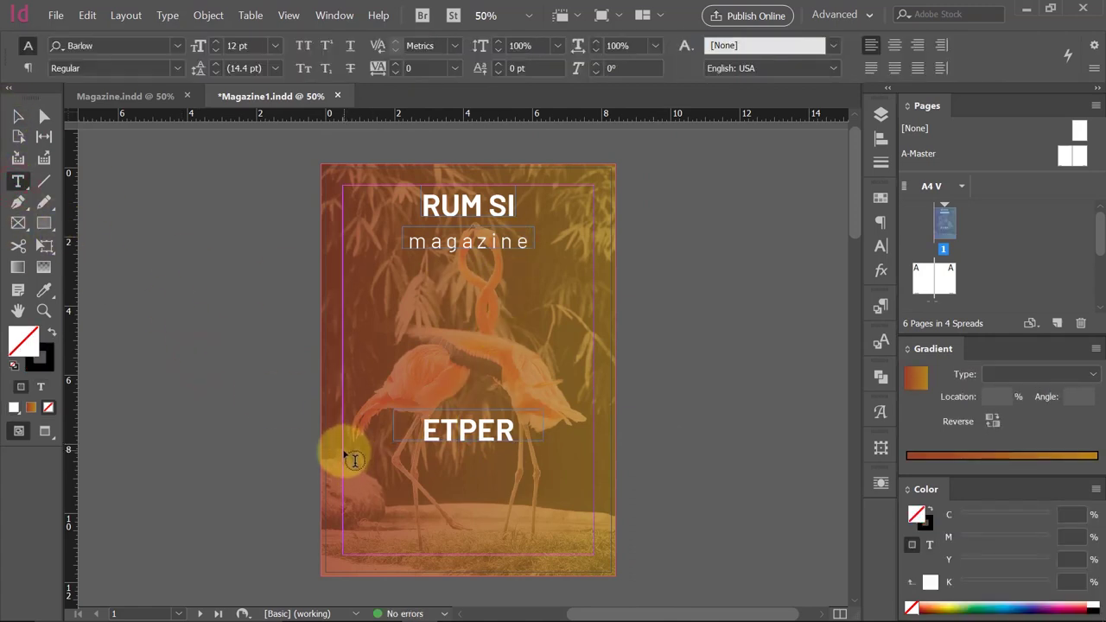
pyautogui.moveTo(371, 450); pyautogui.dragTo(570, 557)
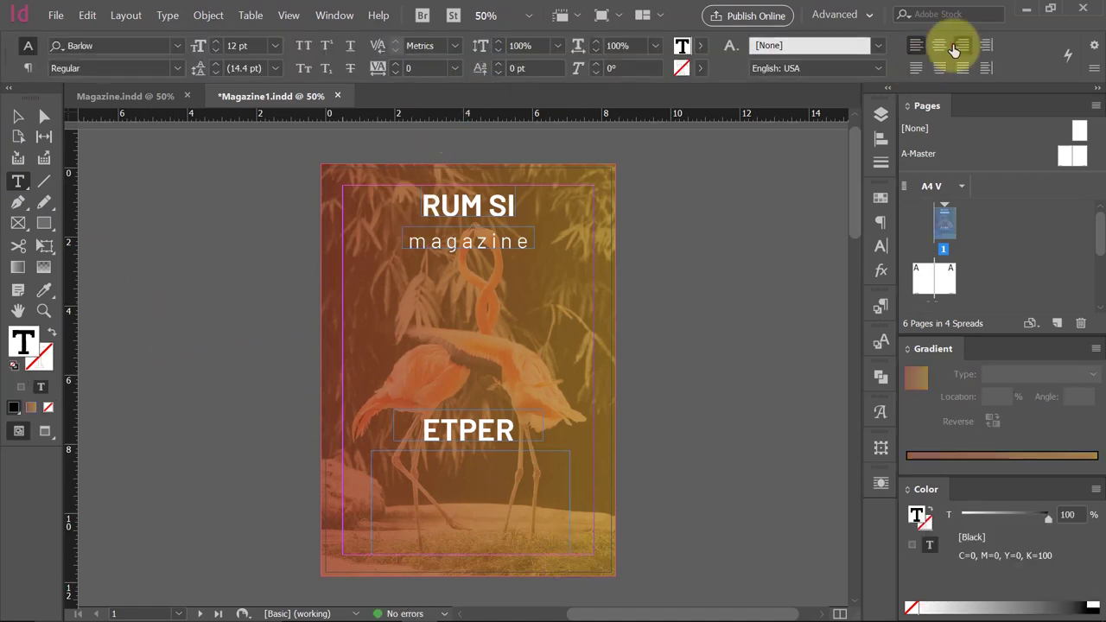
pyautogui.click(940, 45)
pyautogui.click(259, 48)
pyautogui.write('23')
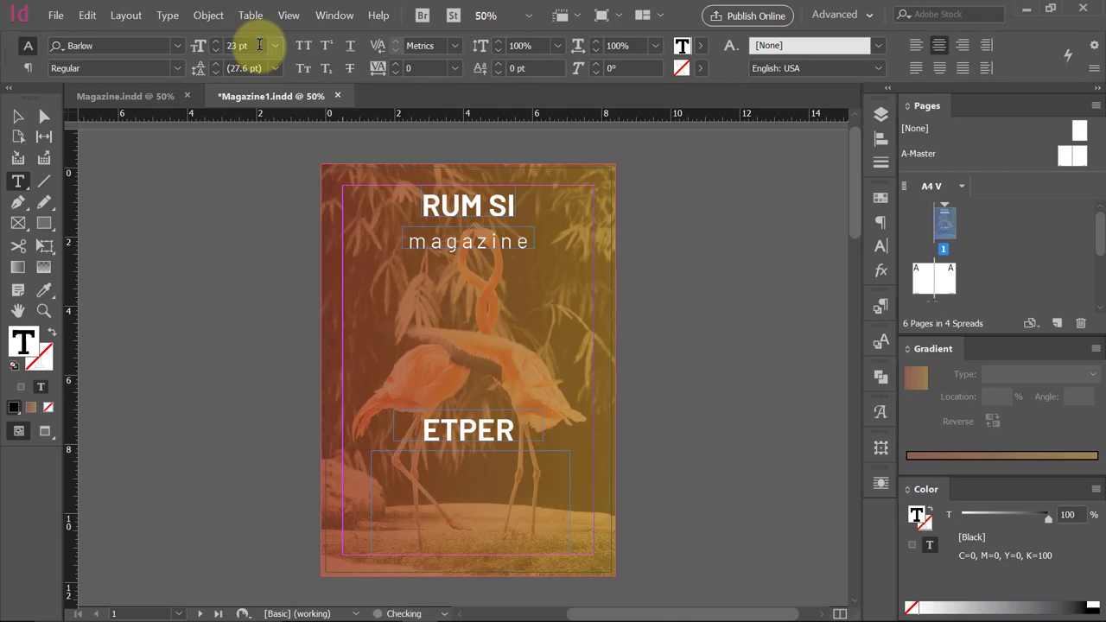
pyautogui.click(167, 15)
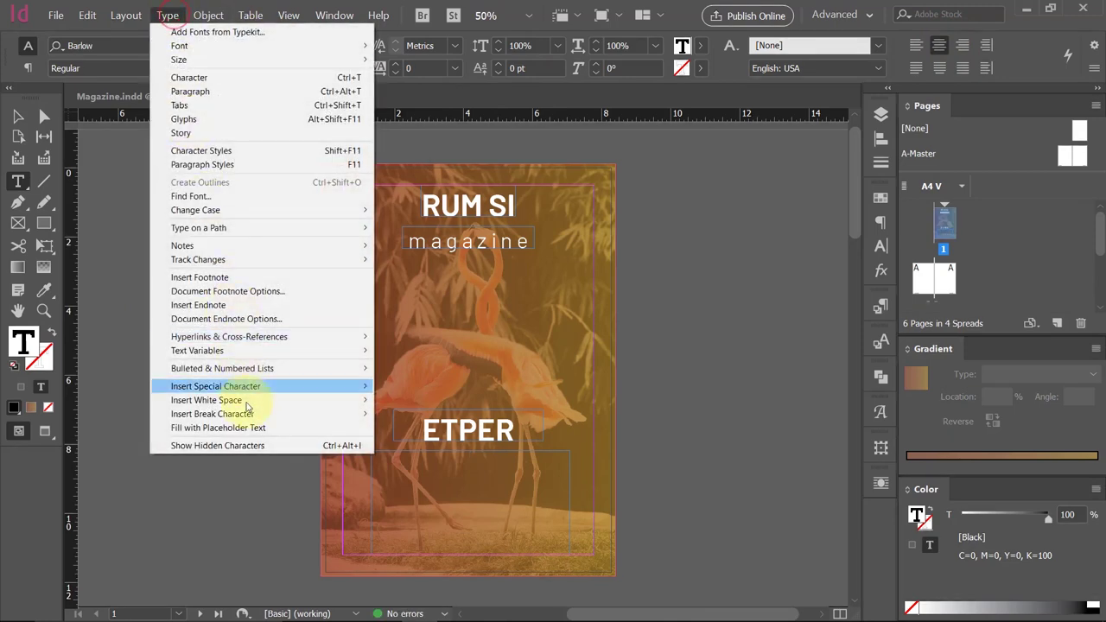
pyautogui.click(250, 427)
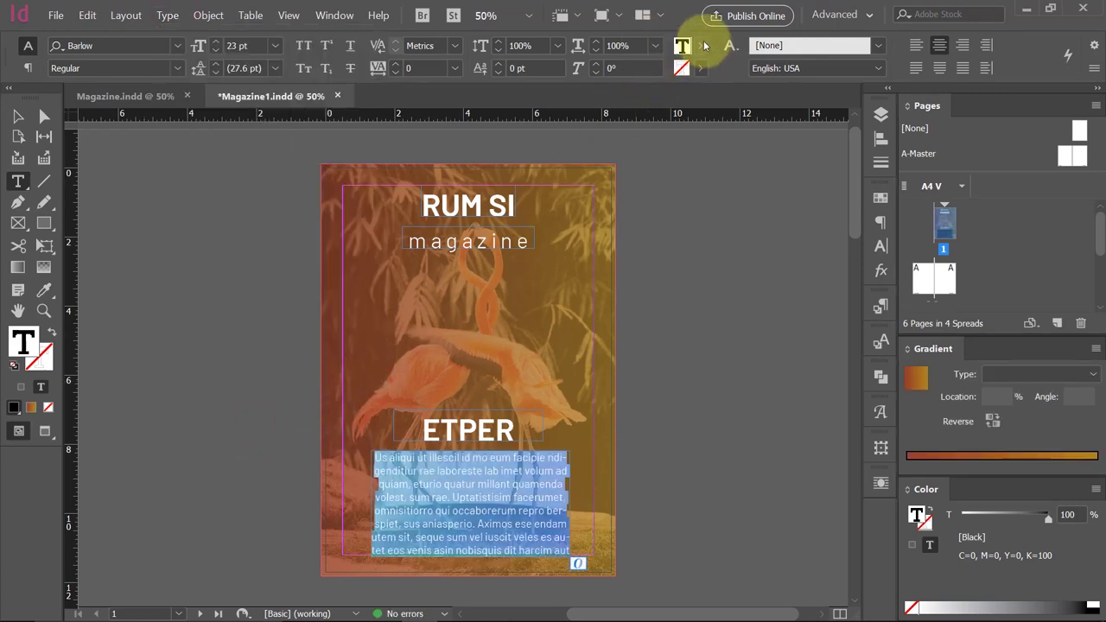
pyautogui.moveTo(568, 550); pyautogui.dragTo(344, 512)
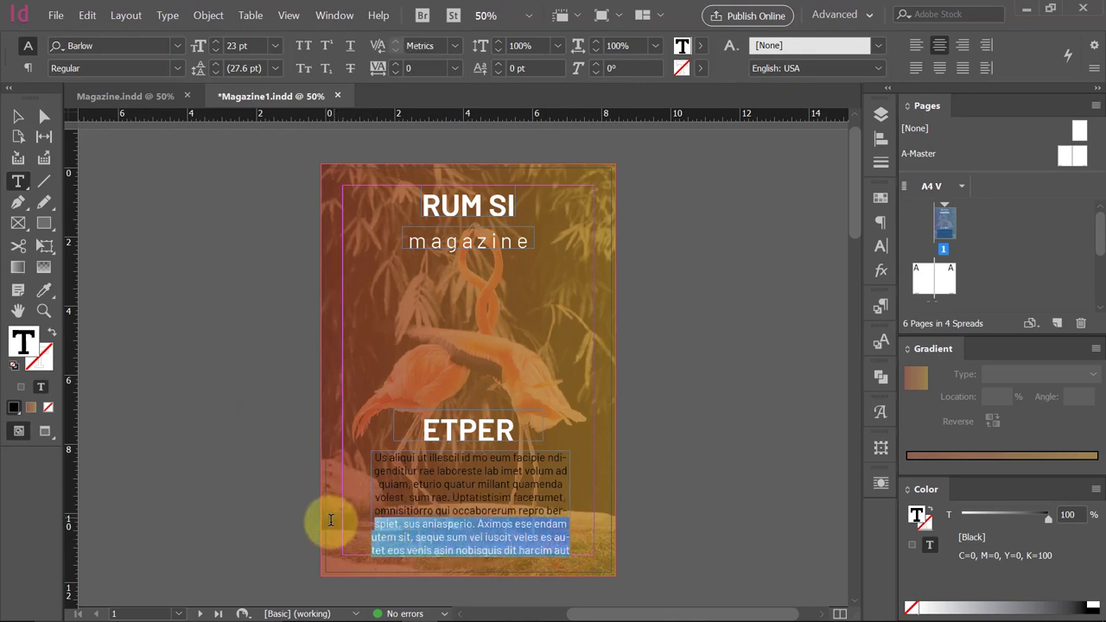
pyautogui.press('BackSpace')
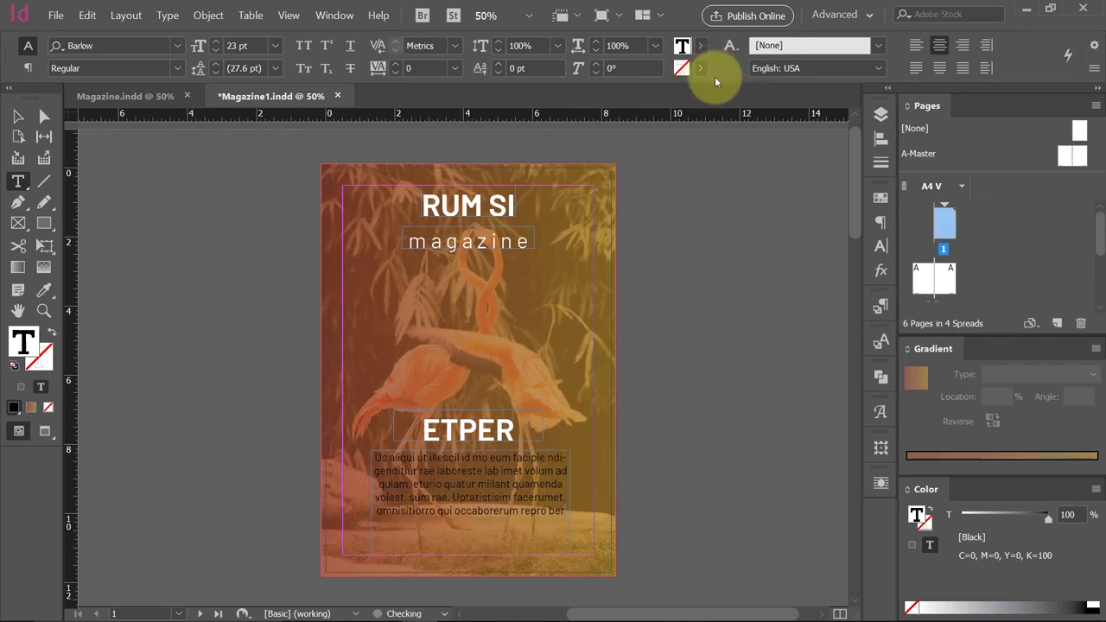
# Colour the body text white with [Paper] and preview the cover.
pyautogui.hotkey('ctrl', 'a')
pyautogui.click(701, 45)
pyautogui.click(566, 138)
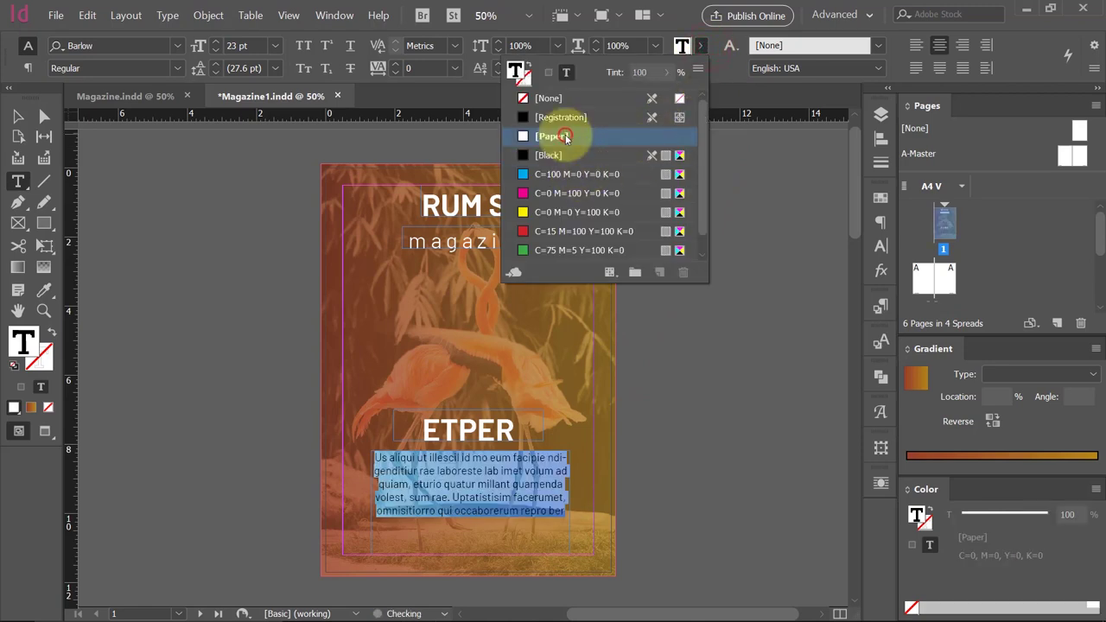
pyautogui.click(18, 116)
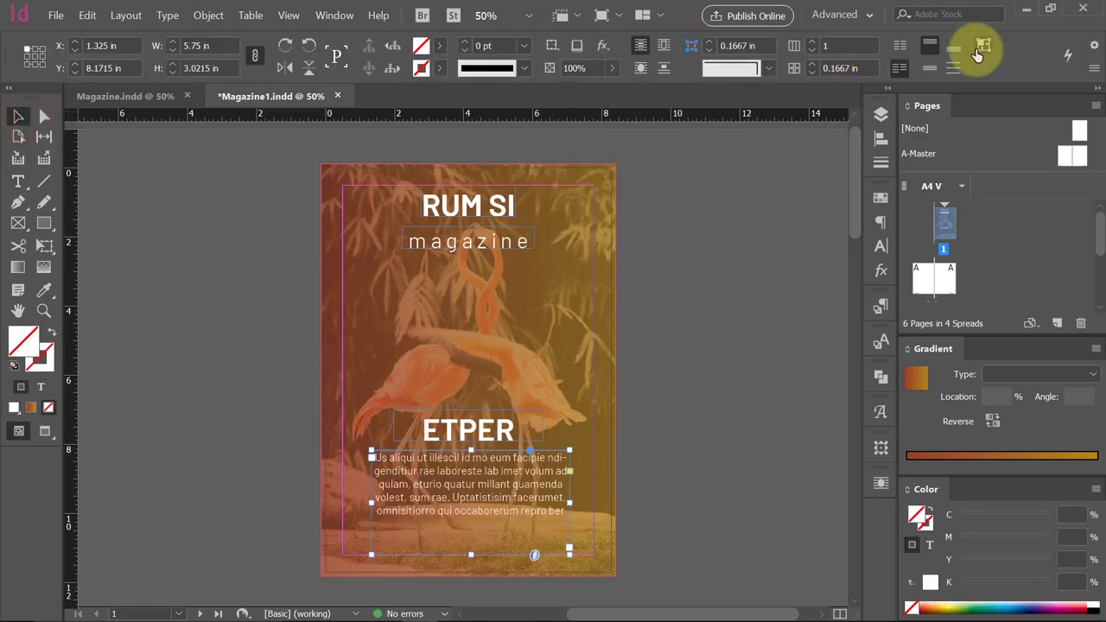
pyautogui.click(692, 326)
pyautogui.hotkey('shift', 'w')
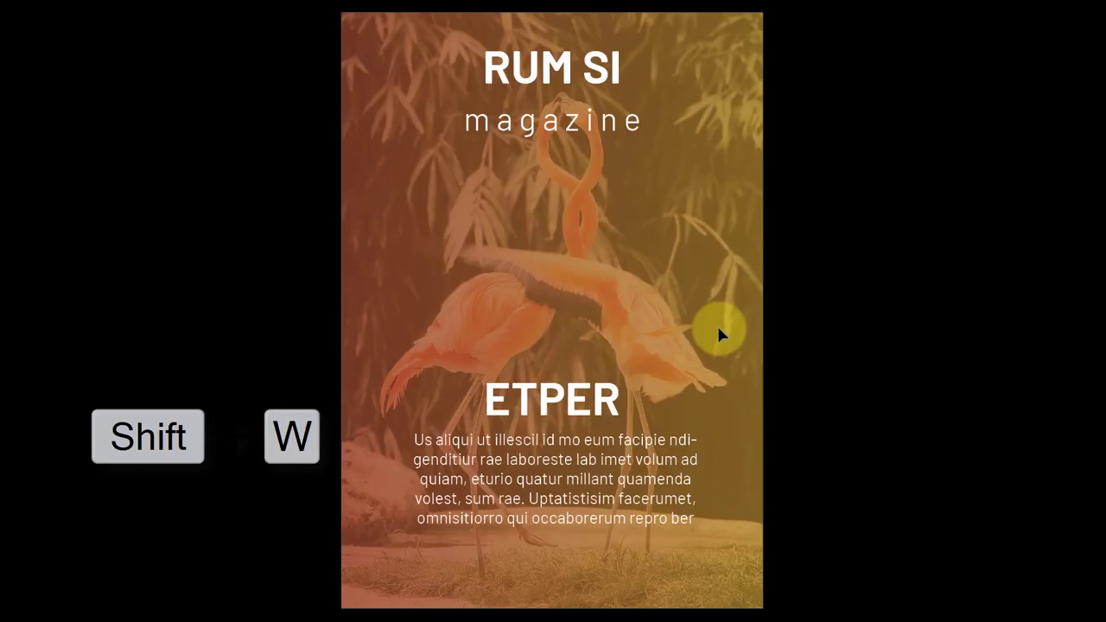
pyautogui.hotkey('shift', 'w')
# Reduce the body text to 19 pt and move its frame lower beneath ETPER.
pyautogui.click(506, 505)
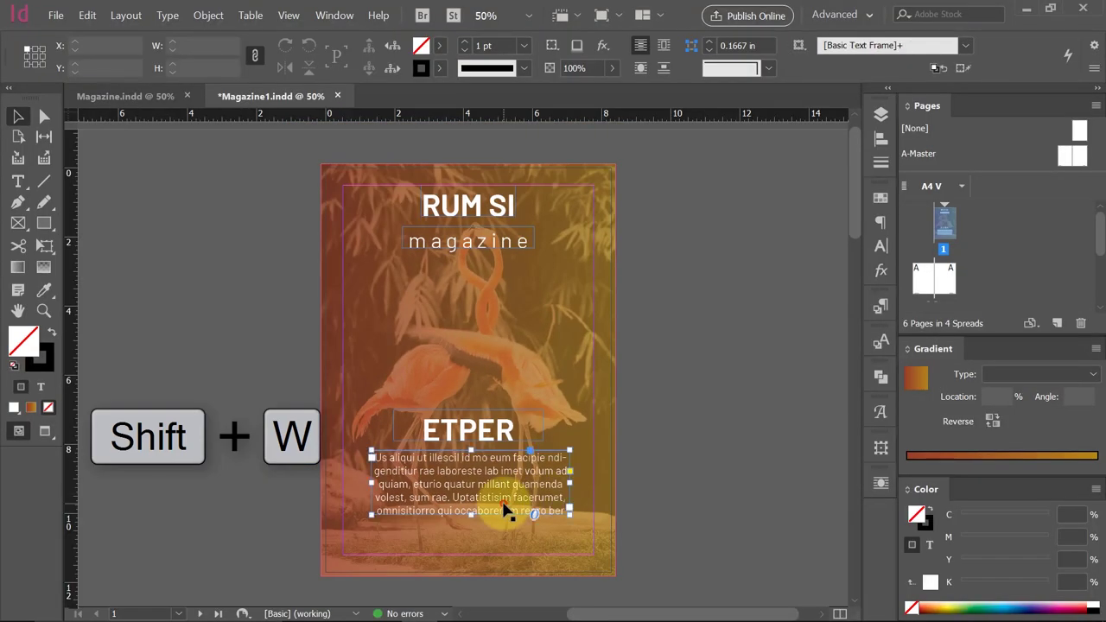
pyautogui.doubleClick(506, 506)
pyautogui.hotkey('ctrl', 'a')
pyautogui.click(216, 53)
pyautogui.click(216, 52)
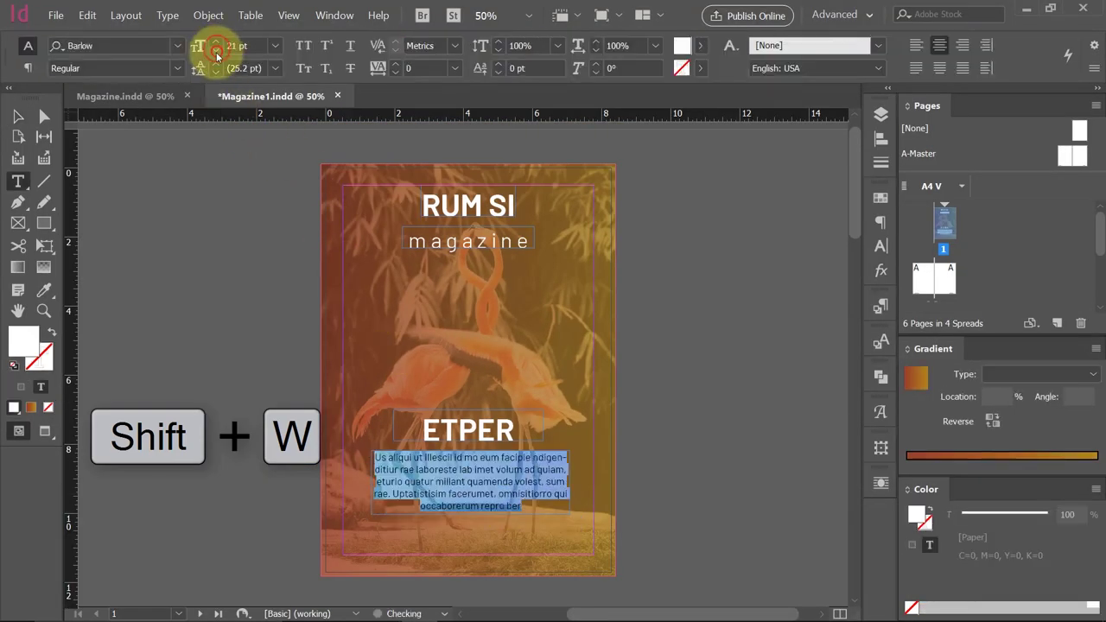
pyautogui.click(216, 52)
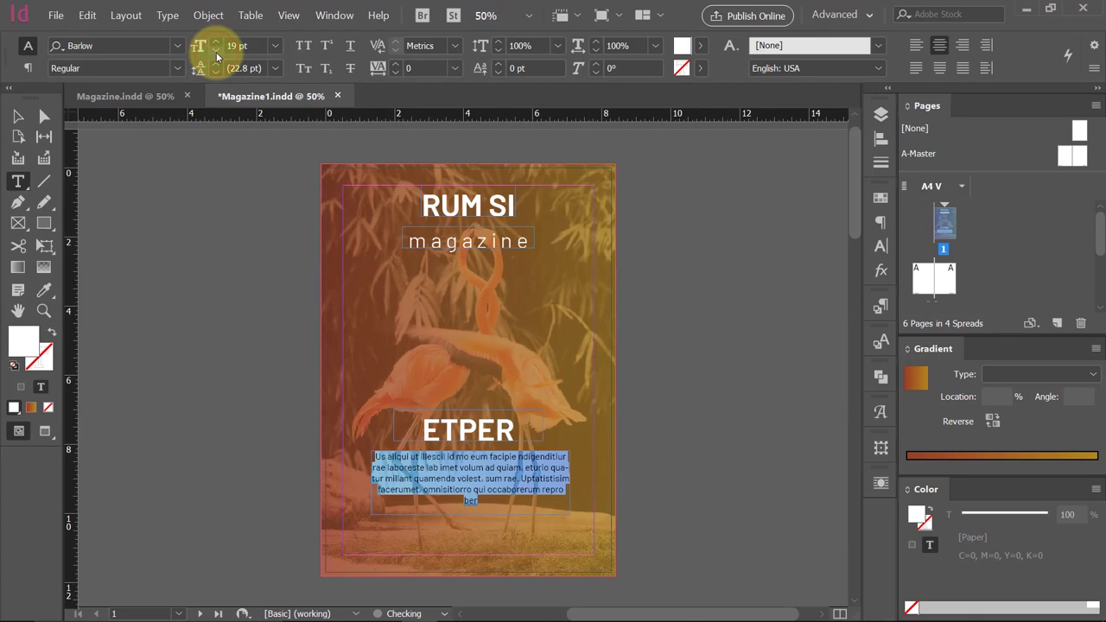
pyautogui.click(18, 116)
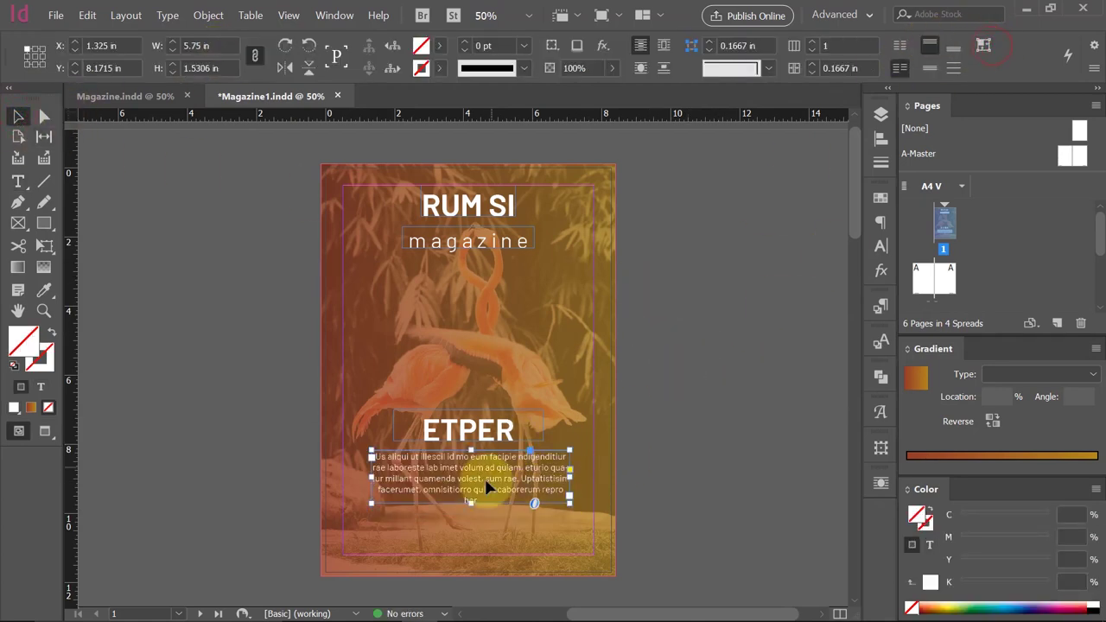
pyautogui.moveTo(512, 484)
pyautogui.mouseDown()
pyautogui.moveTo(506, 517)
pyautogui.moveTo(504, 503)
pyautogui.mouseUp()
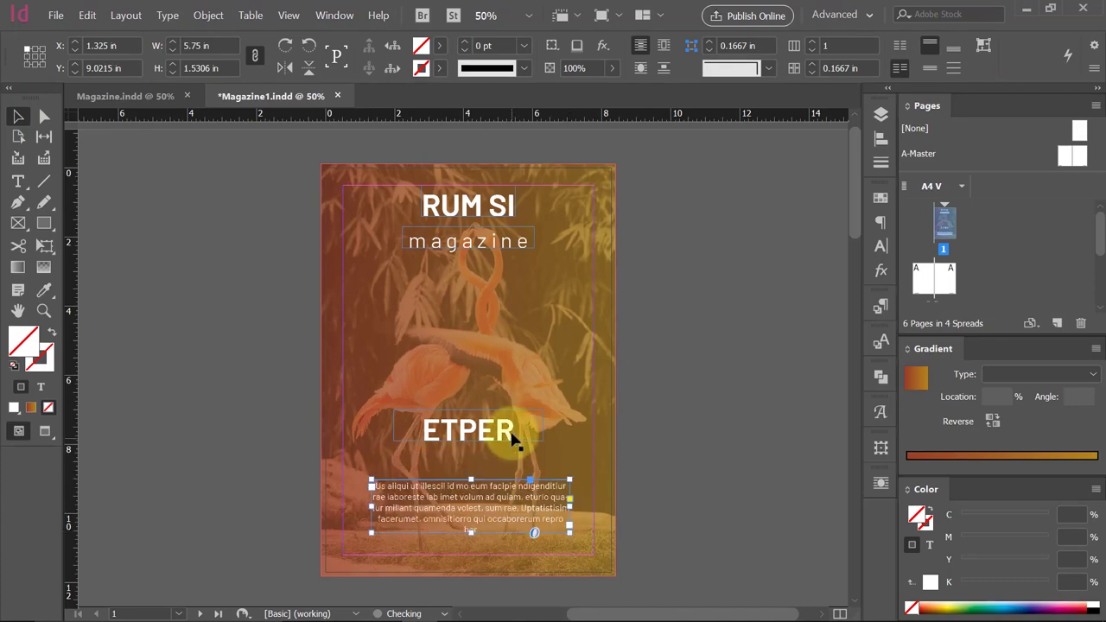
pyautogui.click(509, 450)
pyautogui.hotkey('shift', 'w')
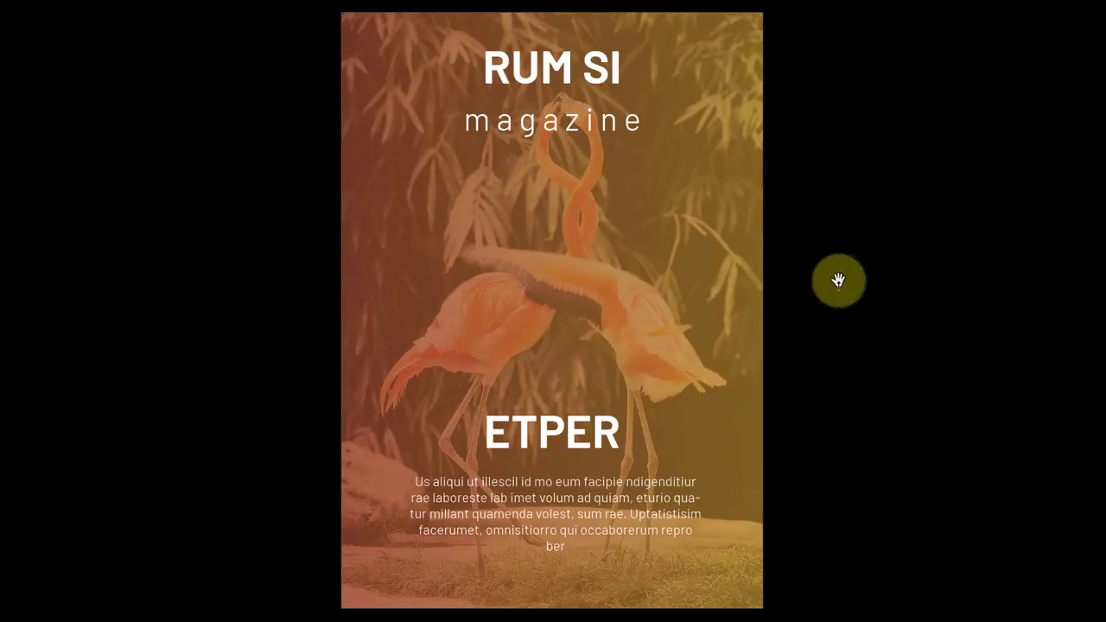
# Shrink the ETPER heading's font size two steps and preview the cover.
pyautogui.press('Escape')
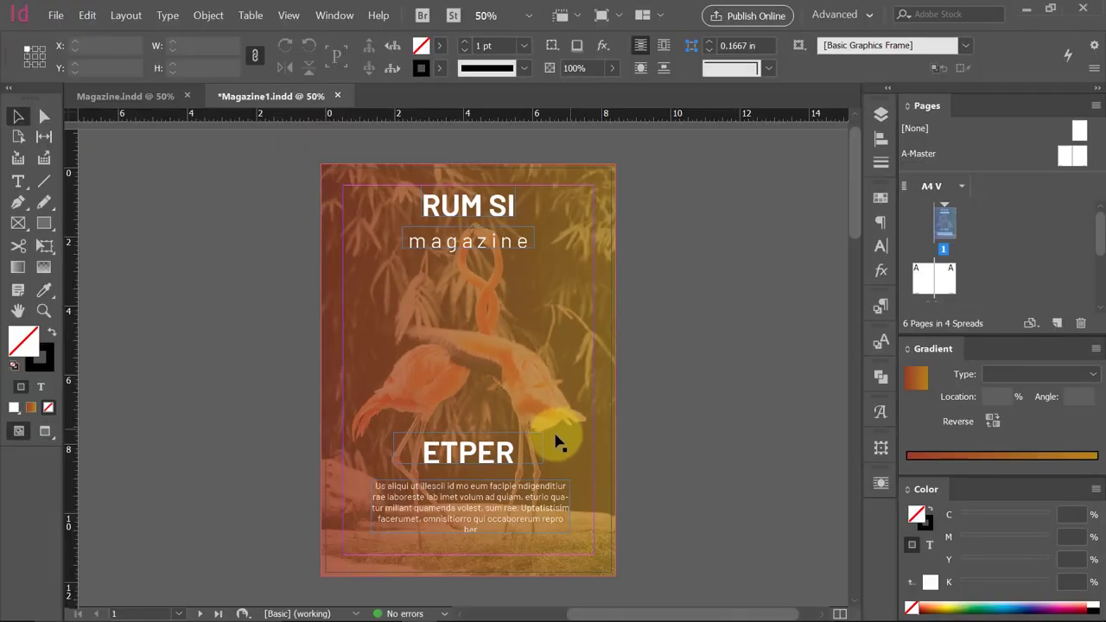
pyautogui.doubleClick(498, 452)
pyautogui.press('ctrl+shift+less')
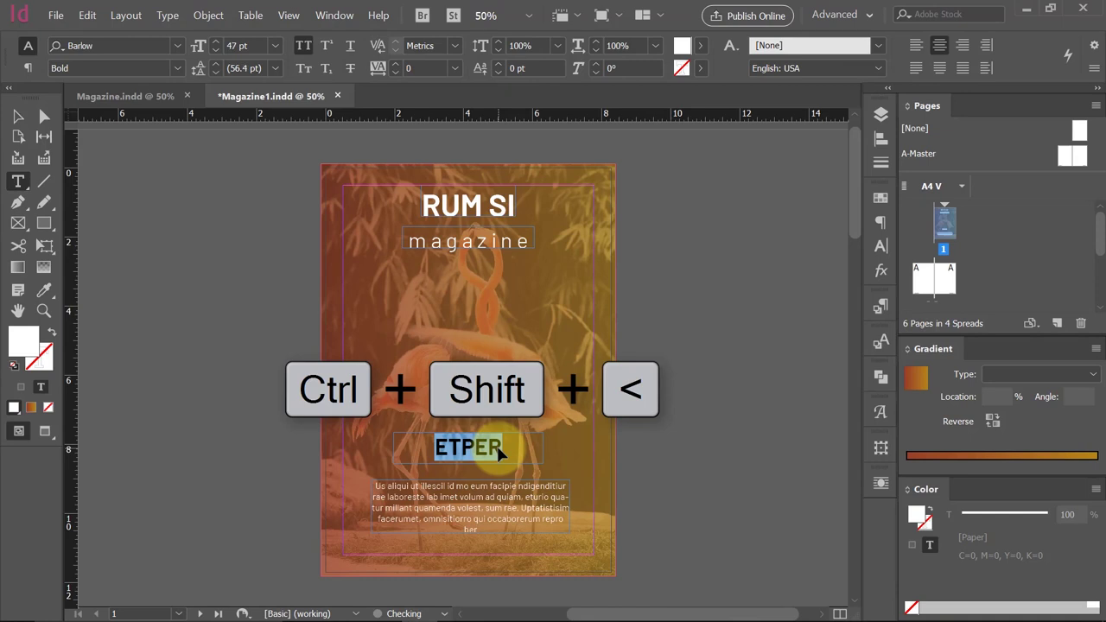
pyautogui.press('ctrl+shift+less')
pyautogui.press('ctrl+shift+less')
pyautogui.press('ctrl+shift+less')
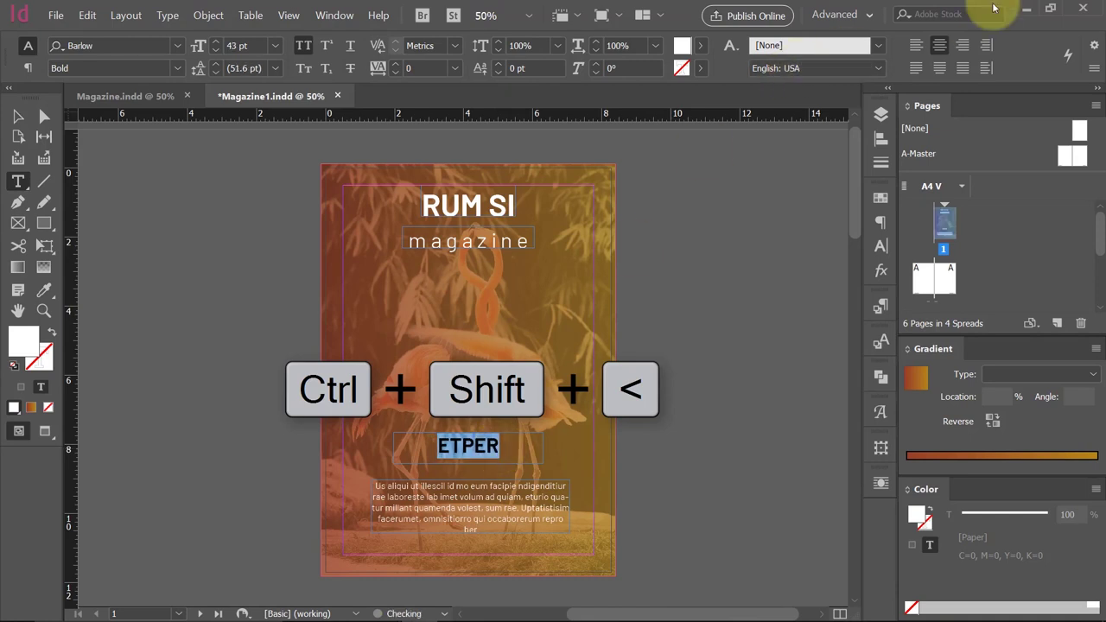
pyautogui.click(17, 117)
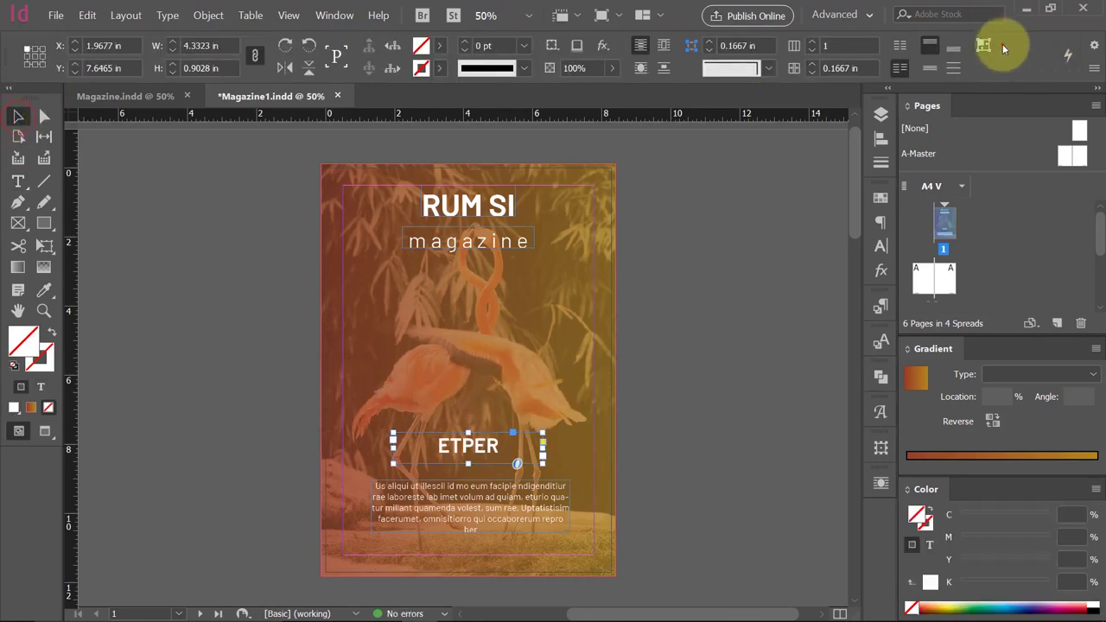
pyautogui.click(819, 287)
pyautogui.click(493, 450)
pyautogui.click(707, 431)
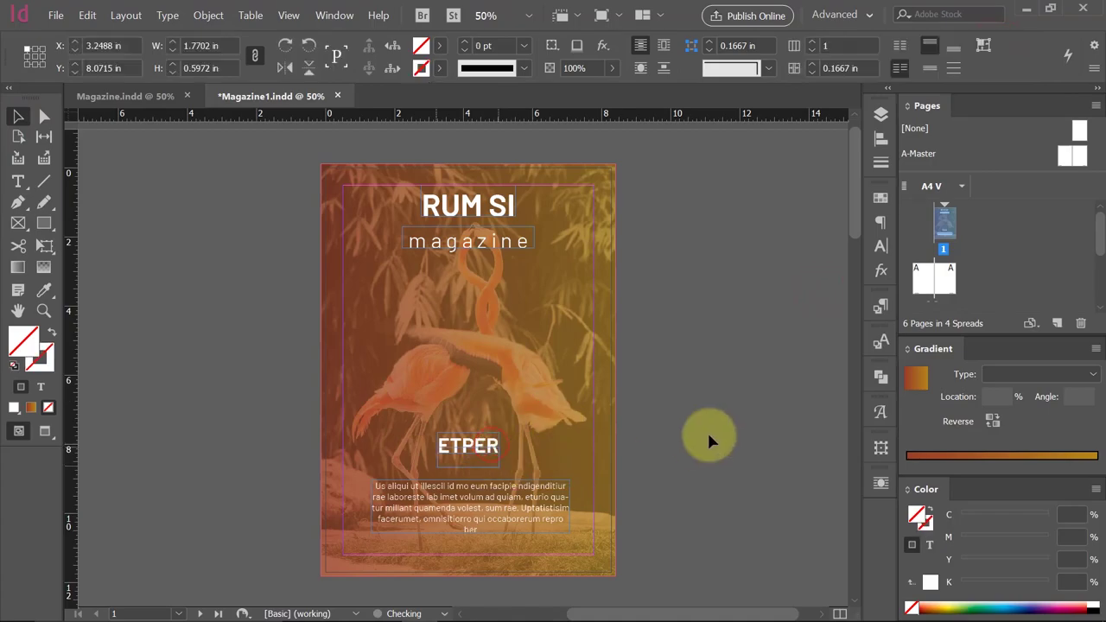
pyautogui.hotkey('shift', 'w')
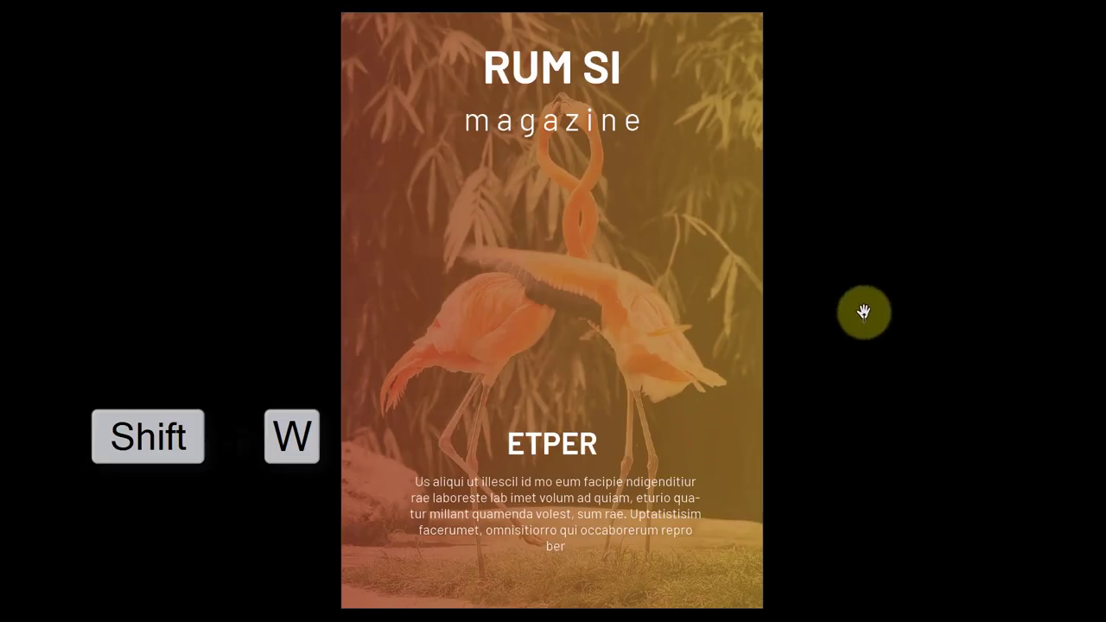
pyautogui.hotkey('shift', 'w')
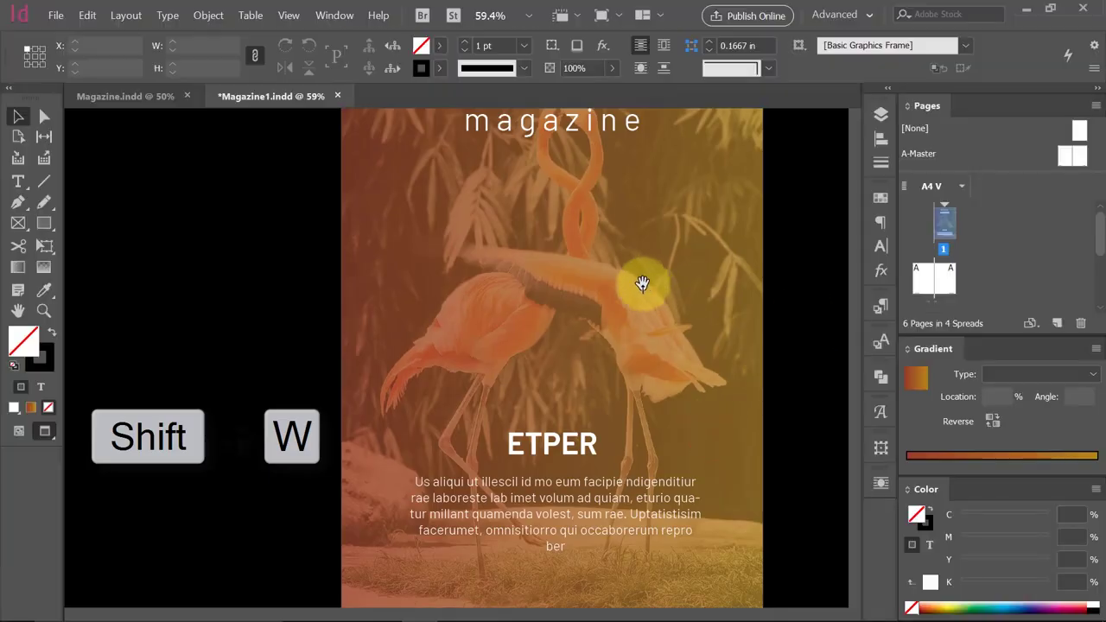
# Nudge the RUM SI title block down to Y 0.7778 in and preview it.
pyautogui.click(489, 240)
pyautogui.click(482, 215)
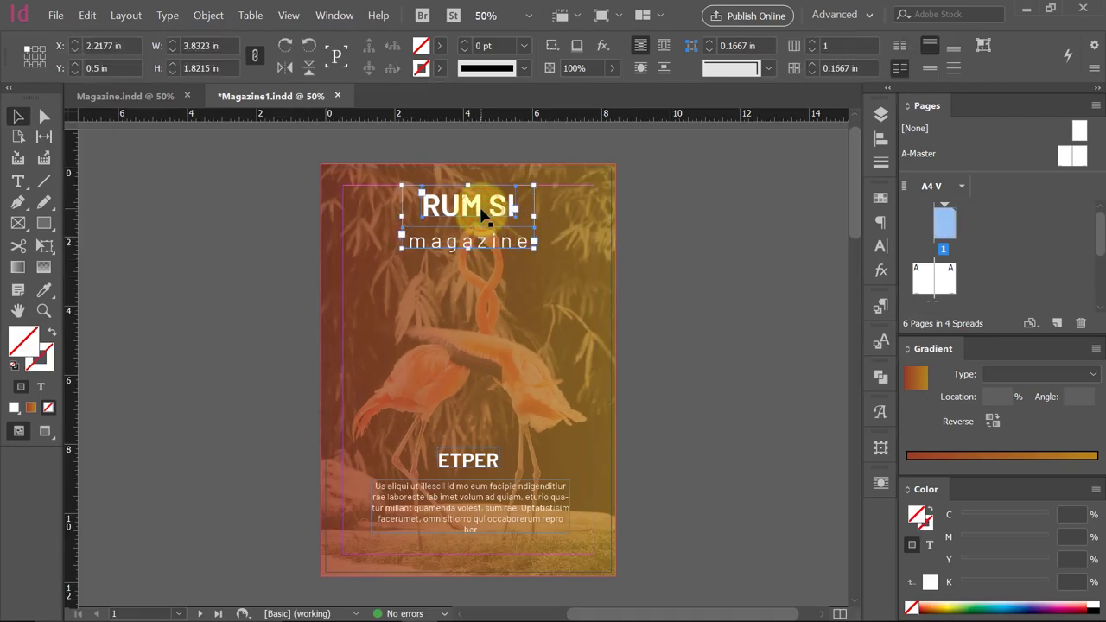
pyautogui.hotkey('shift', 'Down')
pyautogui.hotkey('shift', 'Down')
pyautogui.hotkey('shift', 'Down')
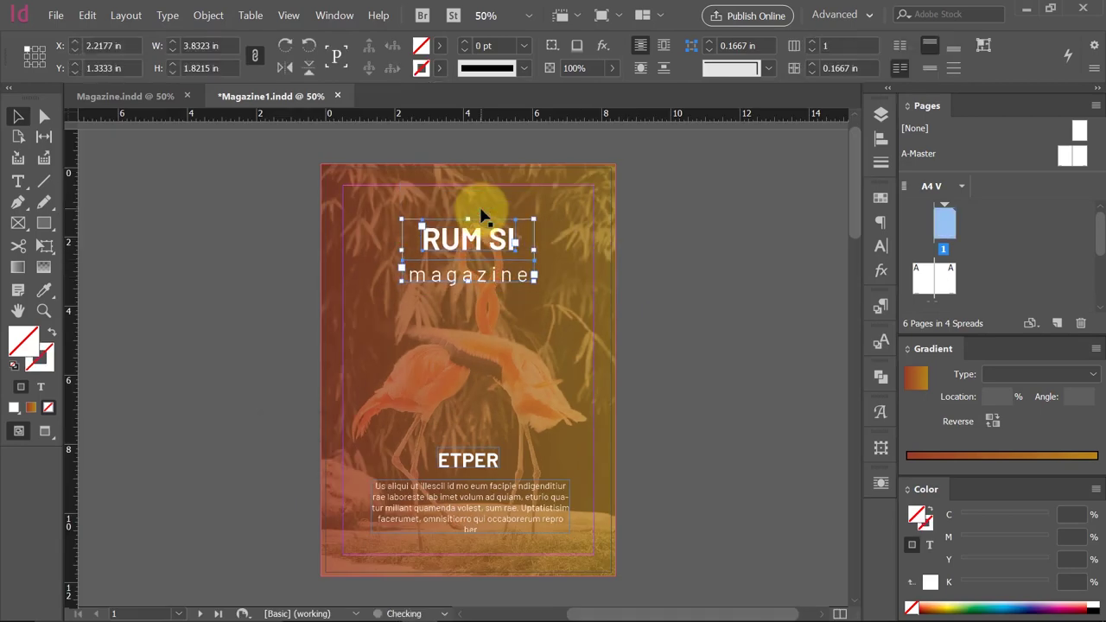
pyautogui.hotkey('shift', 'Up')
pyautogui.hotkey('shift', 'Up')
pyautogui.hotkey('shift', 'Up')
pyautogui.hotkey('shift', 'Up')
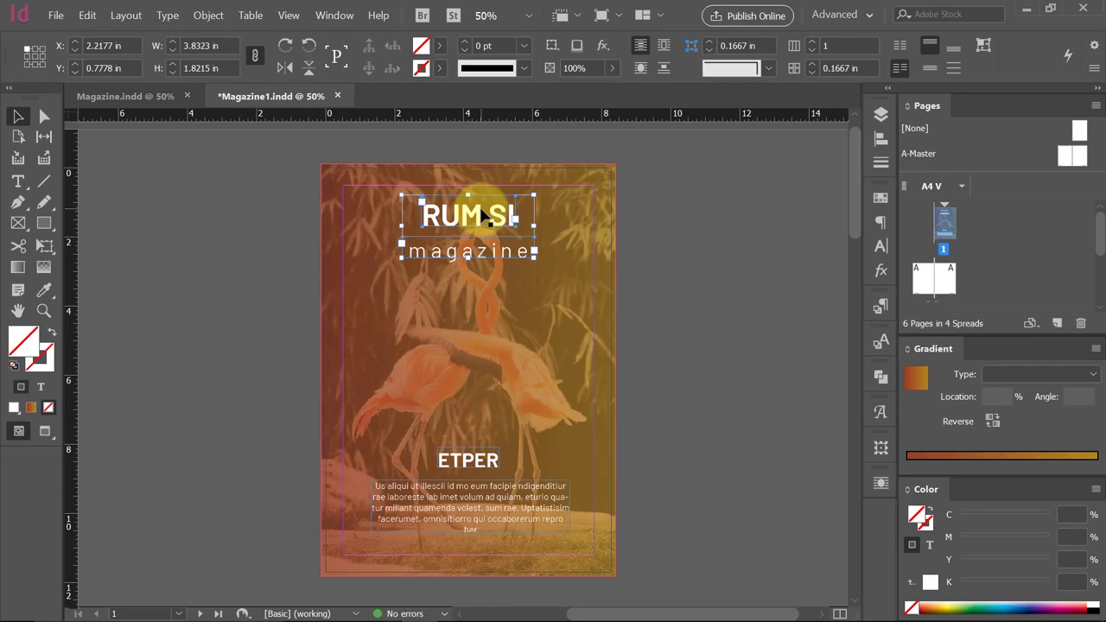
pyautogui.hotkey('shift', 'w')
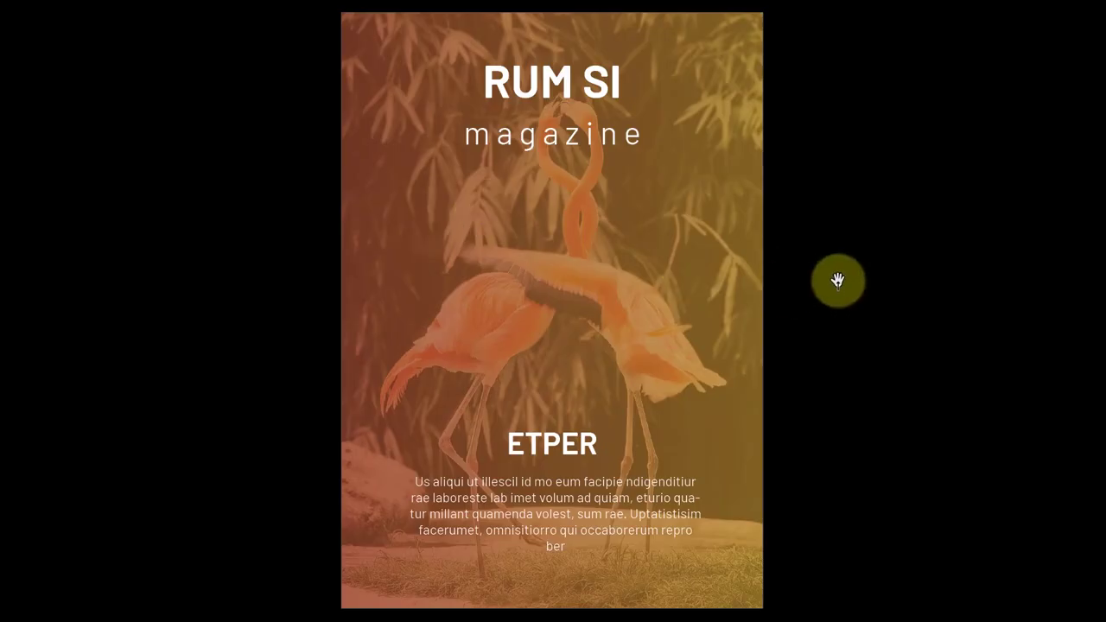
pyautogui.press('Escape')
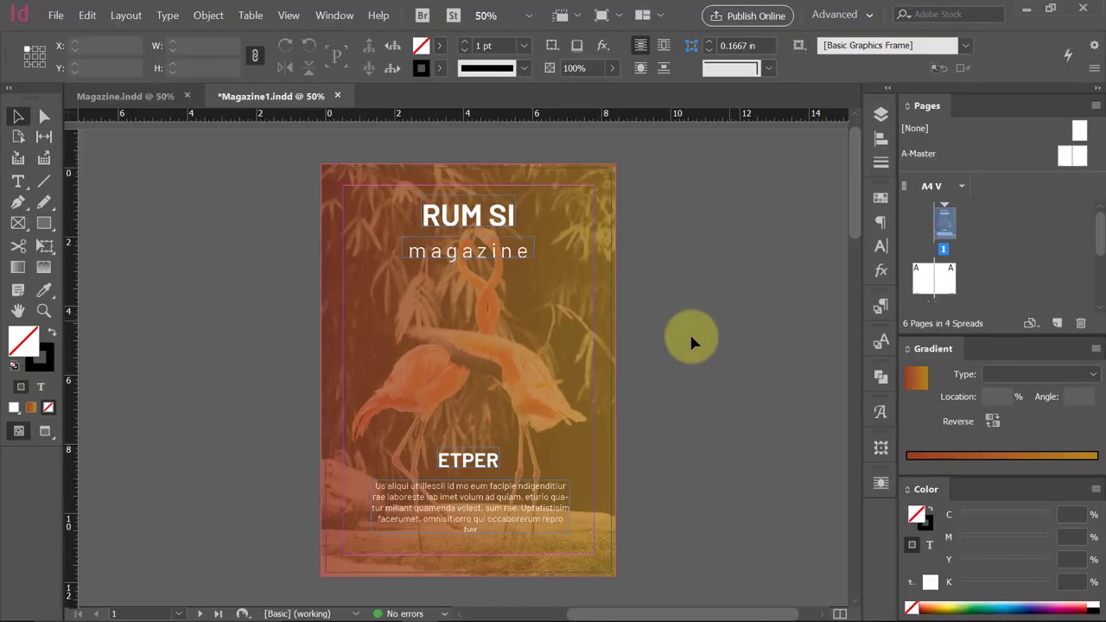
pyautogui.moveTo(400, 408); pyautogui.dragTo(464, 388)
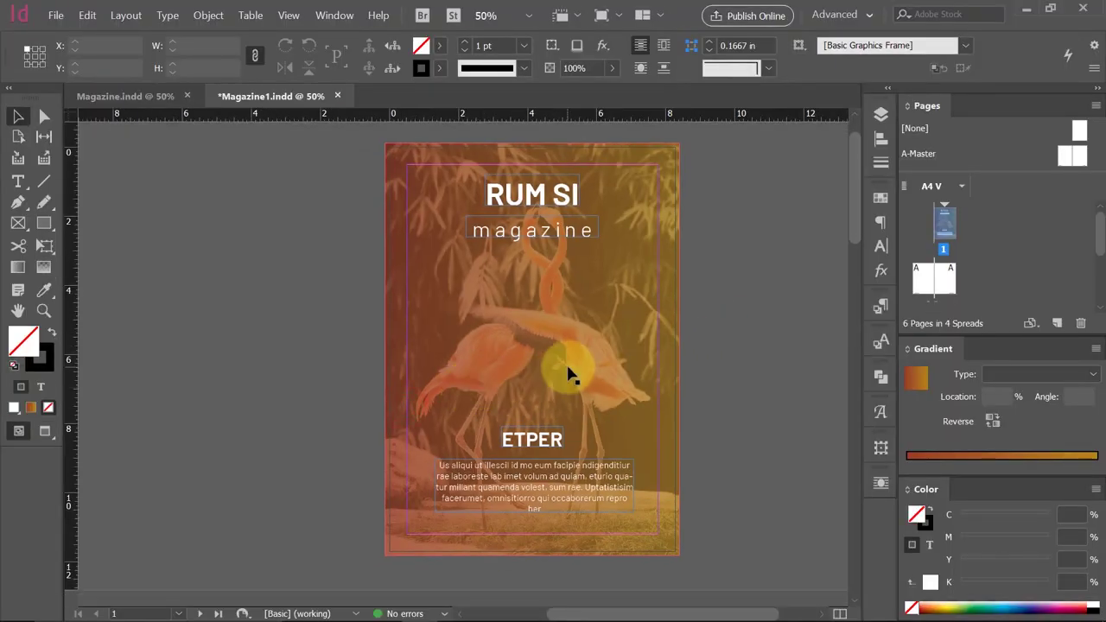
# Draw a tall black-filled rectangle down the left page of spread 2.
pyautogui.scroll(-2, 569, 373)
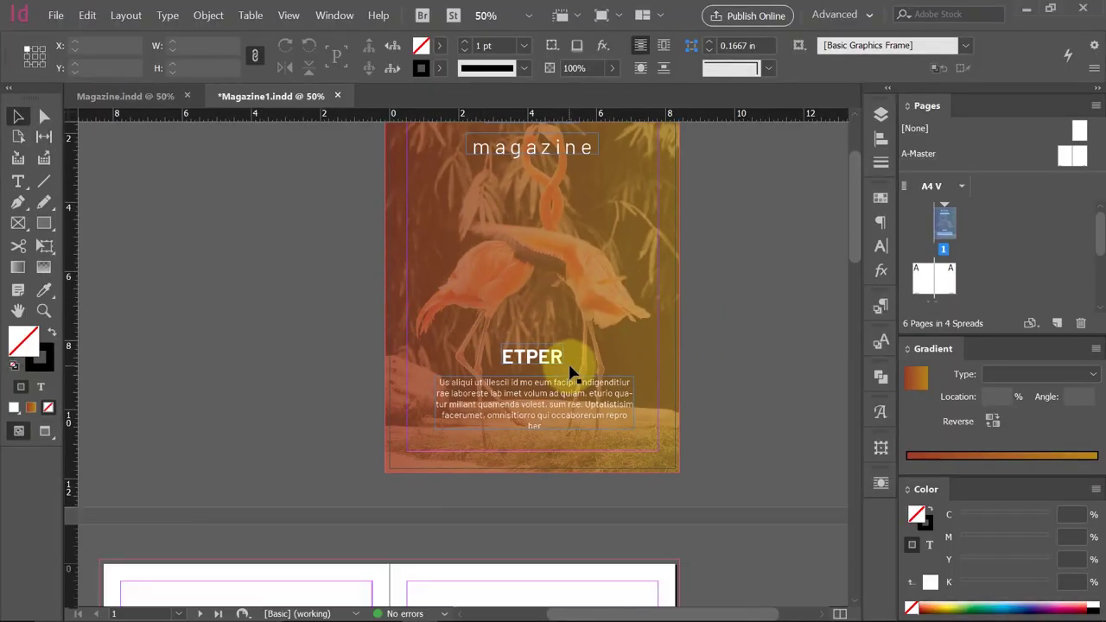
pyautogui.scroll(-6, 568, 371)
pyautogui.scroll(-4, 569, 372)
pyautogui.moveTo(369, 360); pyautogui.dragTo(473, 375)
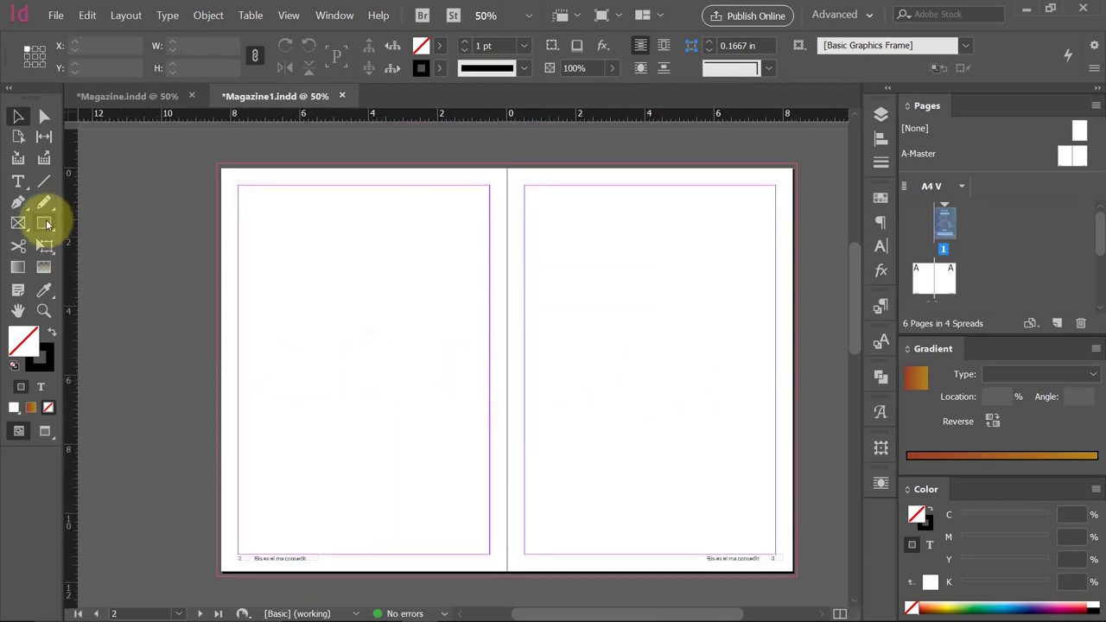
pyautogui.click(44, 223)
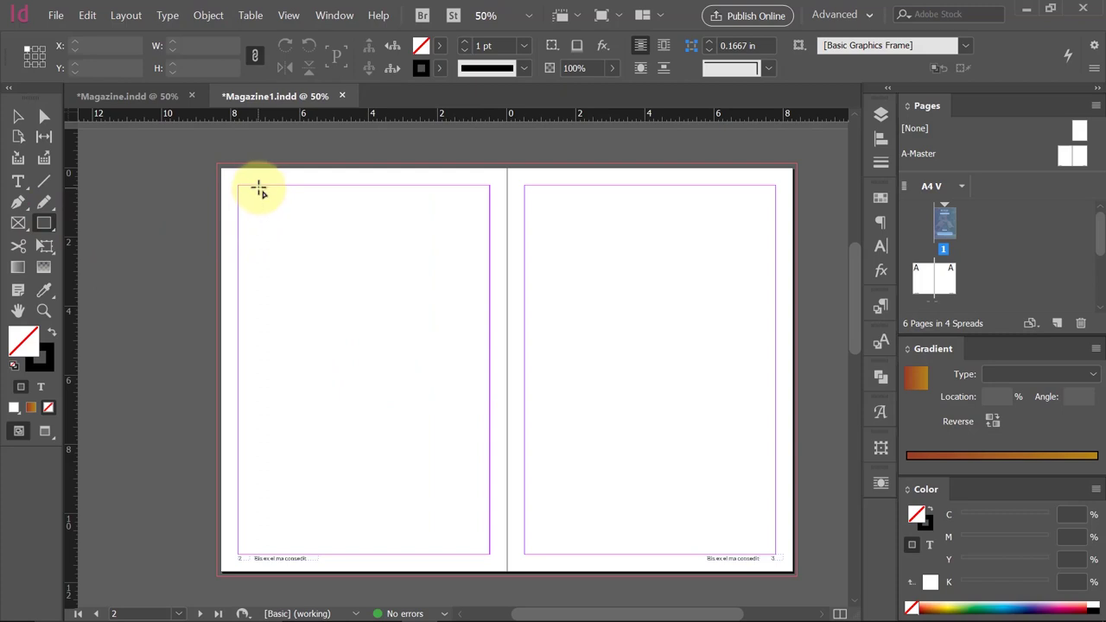
pyautogui.moveTo(251, 163); pyautogui.dragTo(336, 553)
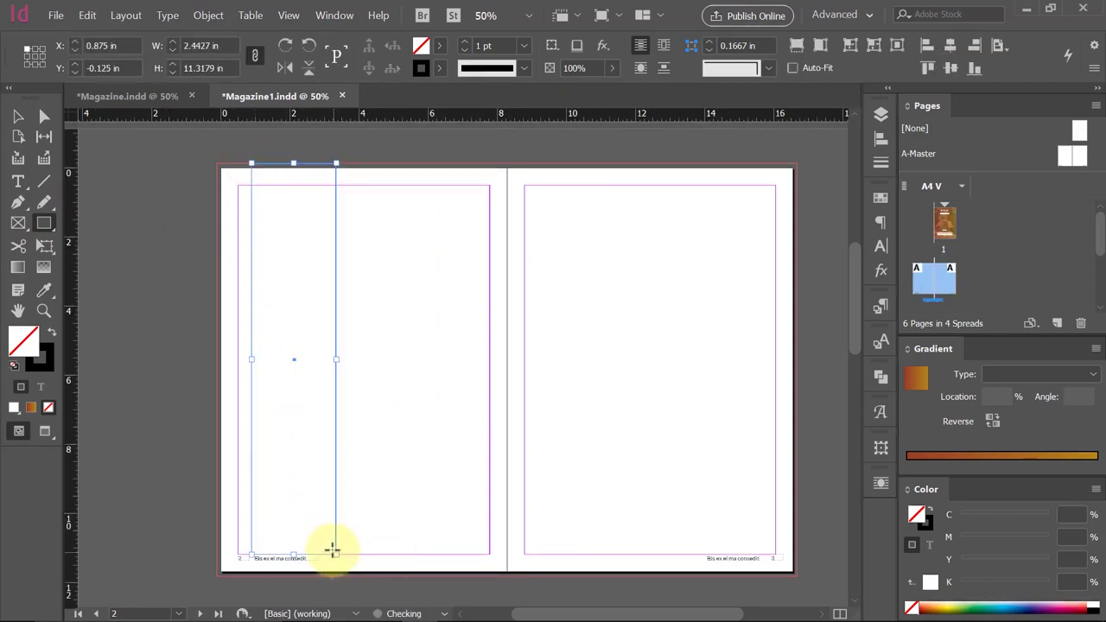
pyautogui.press('v')
pyautogui.hotkey('shift', 'x')
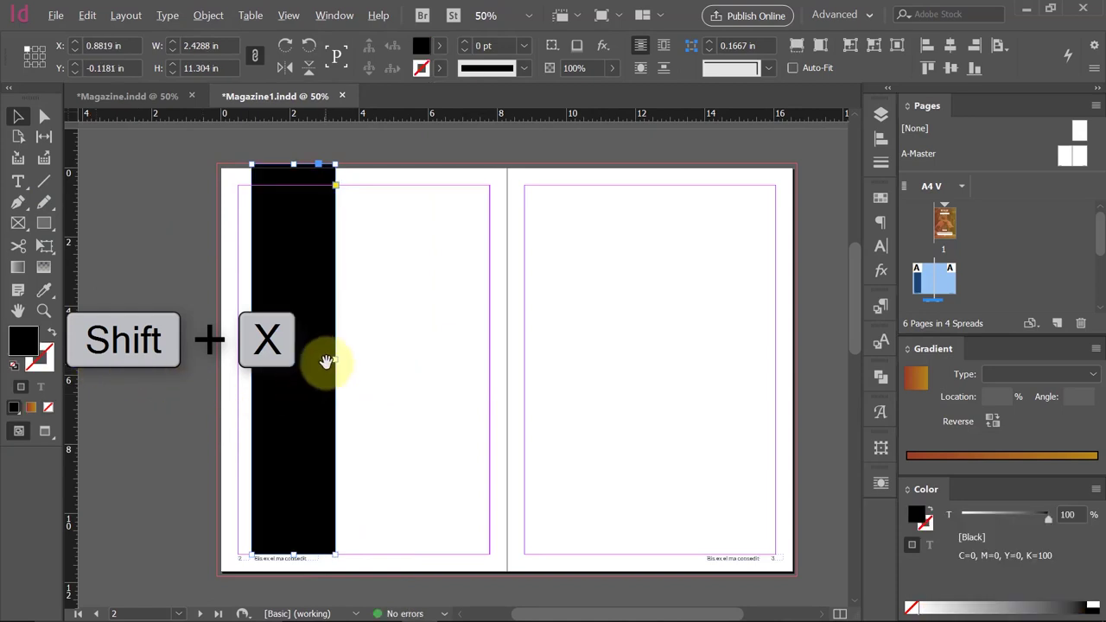
# Sample the cover's orange-yellow gradient with the Eyedropper.
pyautogui.scroll(-1, 321, 364)
pyautogui.scroll(-1, 321, 363)
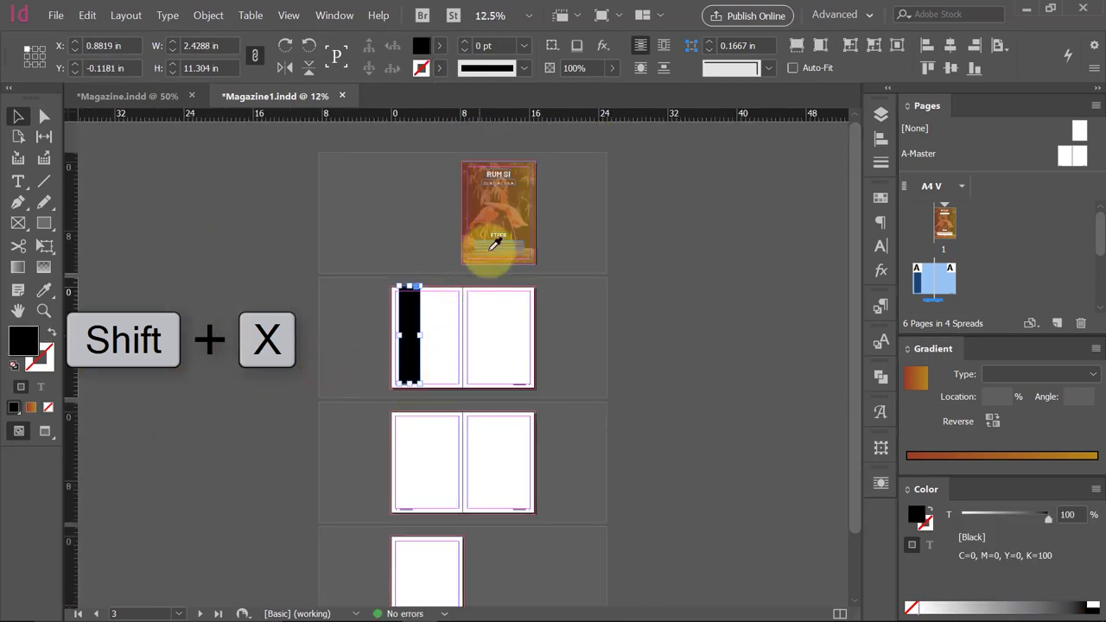
pyautogui.press('i')
pyautogui.click(511, 212)
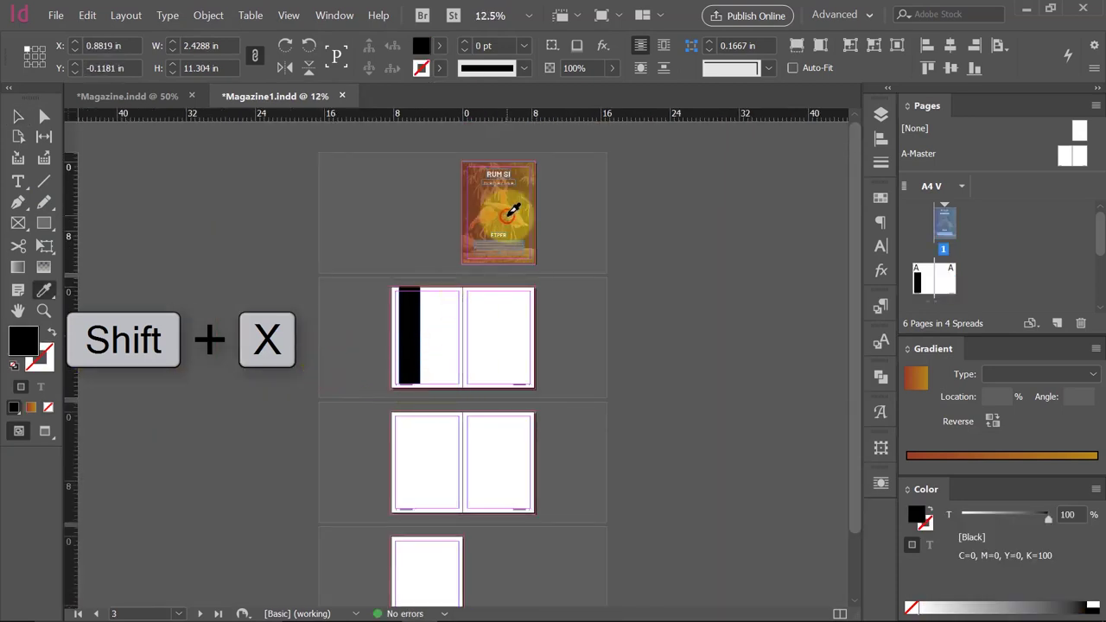
# Apply the cover's gradient to the black sidebar frame.
pyautogui.click(18, 116)
pyautogui.click(550, 353)
pyautogui.moveTo(411, 328)
pyautogui.mouseDown()
pyautogui.moveTo(486, 328)
pyautogui.moveTo(469, 227)
pyautogui.mouseUp()
pyautogui.hotkey('ctrl', '=')
pyautogui.hotkey('ctrl', '=')
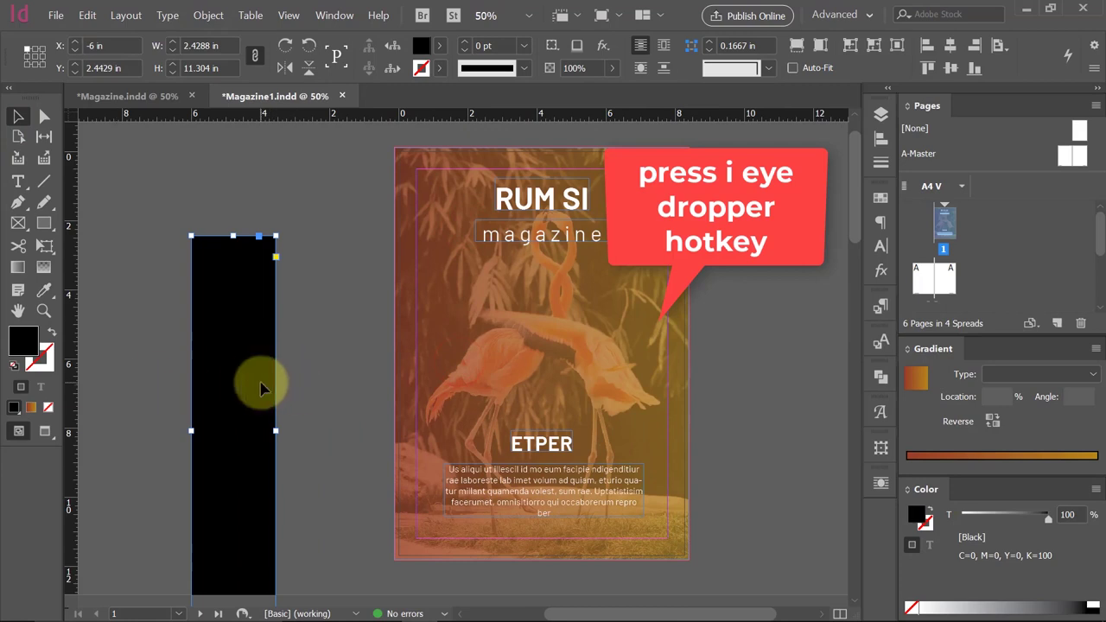
pyautogui.press('i')
pyautogui.click(449, 299)
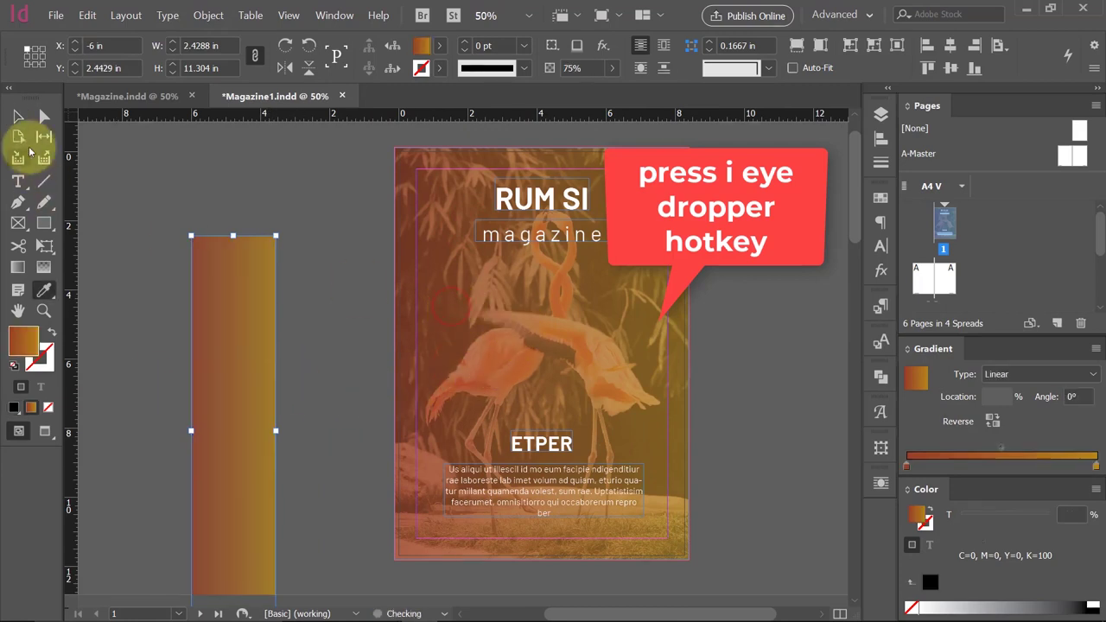
# Raise the sidebar's opacity to 100% in the Effects settings.
pyautogui.click(21, 120)
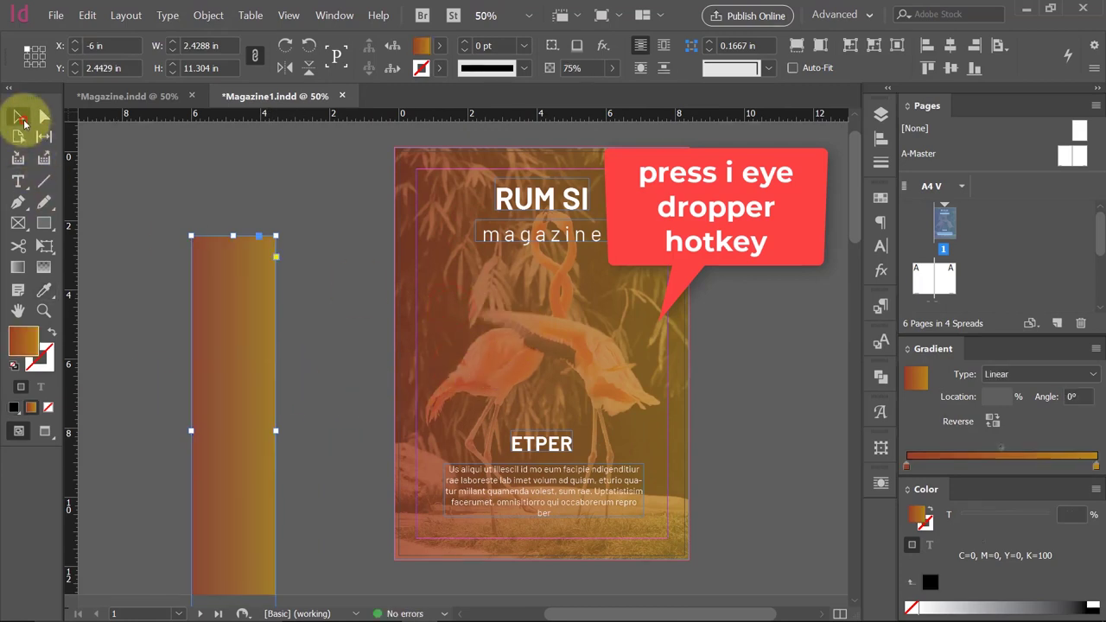
pyautogui.click(880, 271)
pyautogui.click(847, 216)
pyautogui.moveTo(837, 239); pyautogui.dragTo(852, 239)
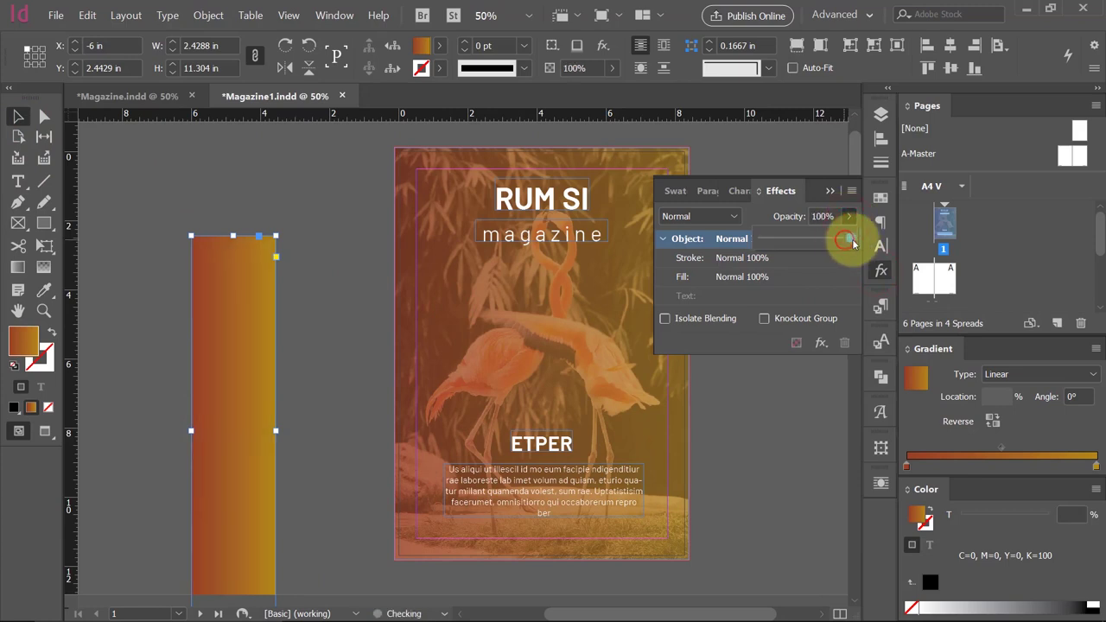
# Zoom back out to show the inner spread with its gradient sidebar.
pyautogui.keyDown('ctrl'); pyautogui.keyDown('alt'); pyautogui.click(580, 358); pyautogui.keyUp('alt'); pyautogui.keyUp('ctrl')
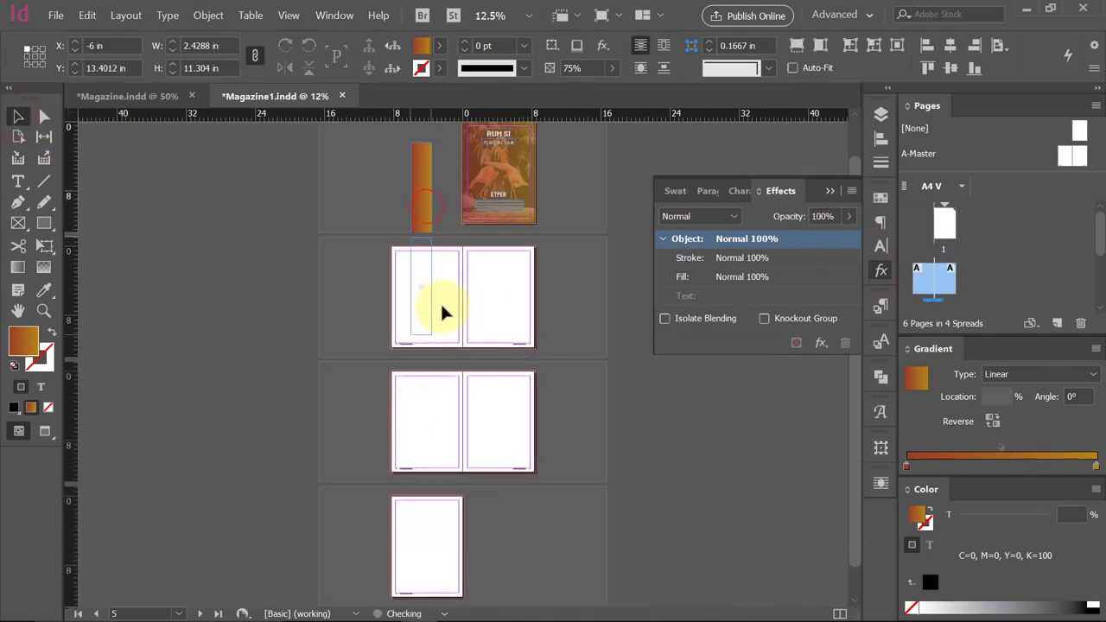
pyautogui.keyDown('ctrl'); pyautogui.click(441, 306); pyautogui.keyUp('ctrl')
pyautogui.keyDown('ctrl'); pyautogui.keyDown('alt'); pyautogui.click(412, 316); pyautogui.keyUp('alt'); pyautogui.keyUp('ctrl')
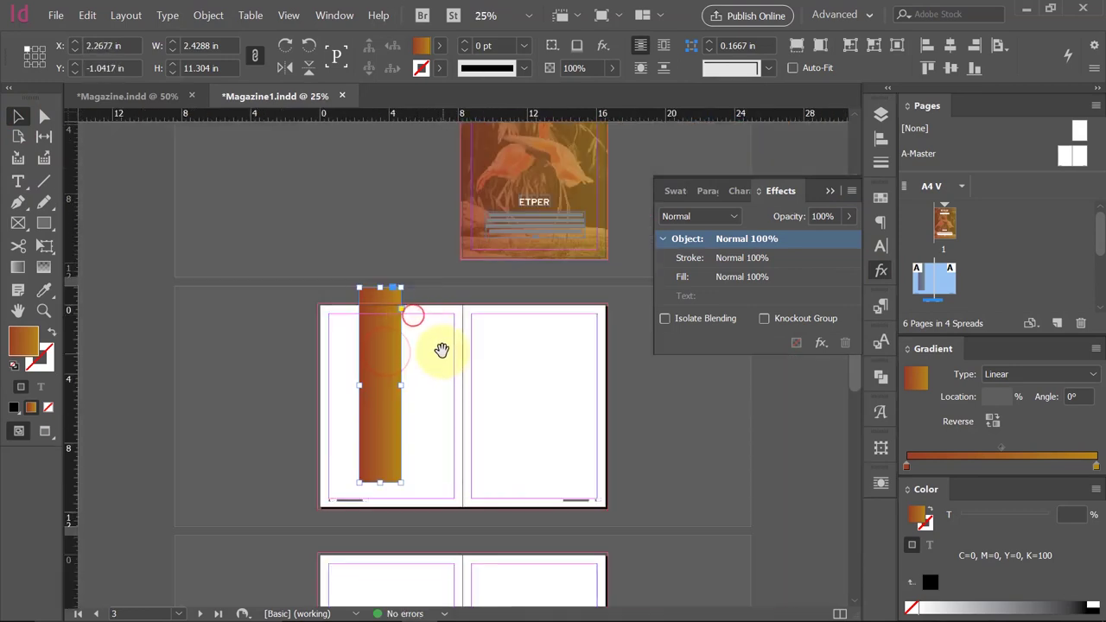
pyautogui.moveTo(415, 356); pyautogui.dragTo(427, 337)
pyautogui.keyDown('ctrl'); pyautogui.keyDown('alt'); pyautogui.click(425, 333); pyautogui.keyUp('alt'); pyautogui.keyUp('ctrl')
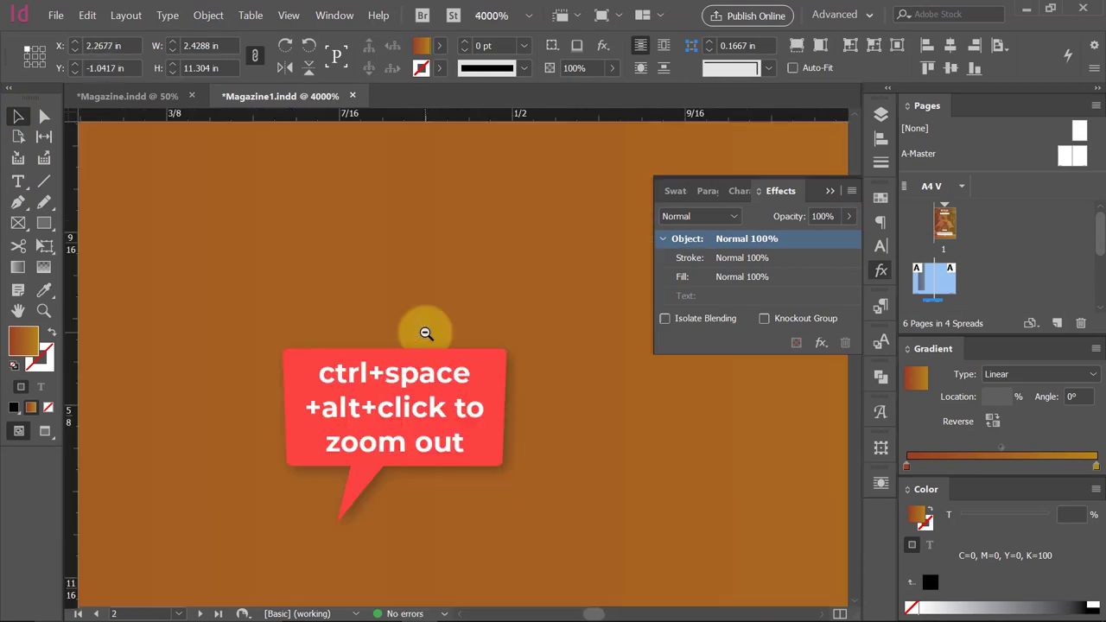
pyautogui.keyDown('ctrl'); pyautogui.keyDown('alt'); pyautogui.click(425, 333); pyautogui.keyUp('alt'); pyautogui.keyUp('ctrl')
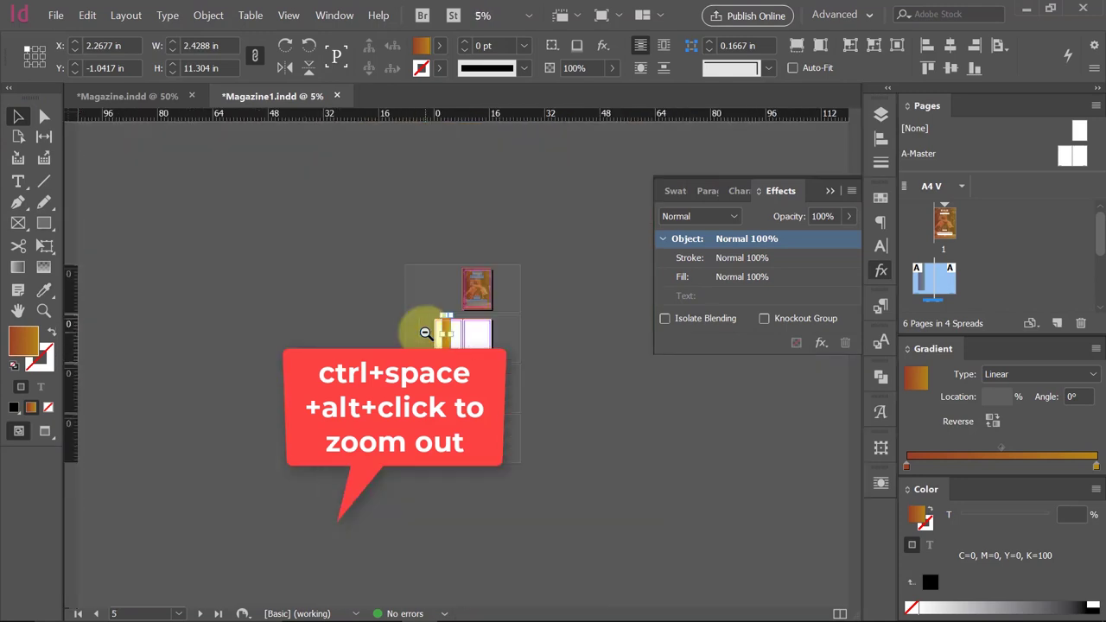
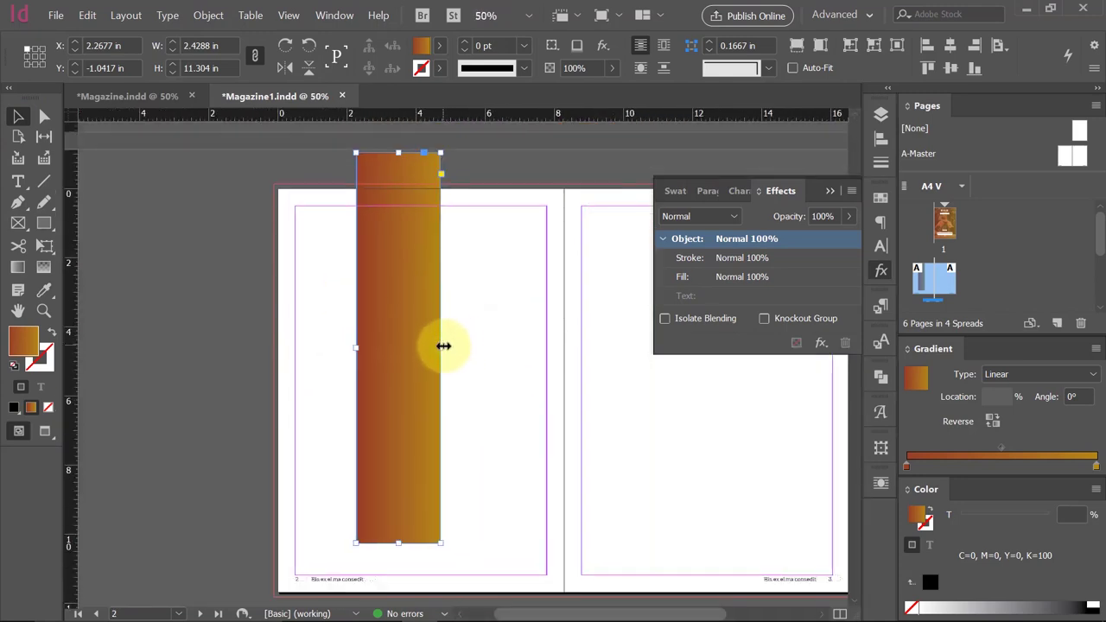
# Rotate the vertical gradient bar into a diagonal band and move it up and left.
pyautogui.moveTo(447, 145)
pyautogui.mouseDown()
pyautogui.moveTo(523, 296)
pyautogui.moveTo(529, 391)
pyautogui.mouseUp()
pyautogui.moveTo(523, 441); pyautogui.dragTo(513, 456)
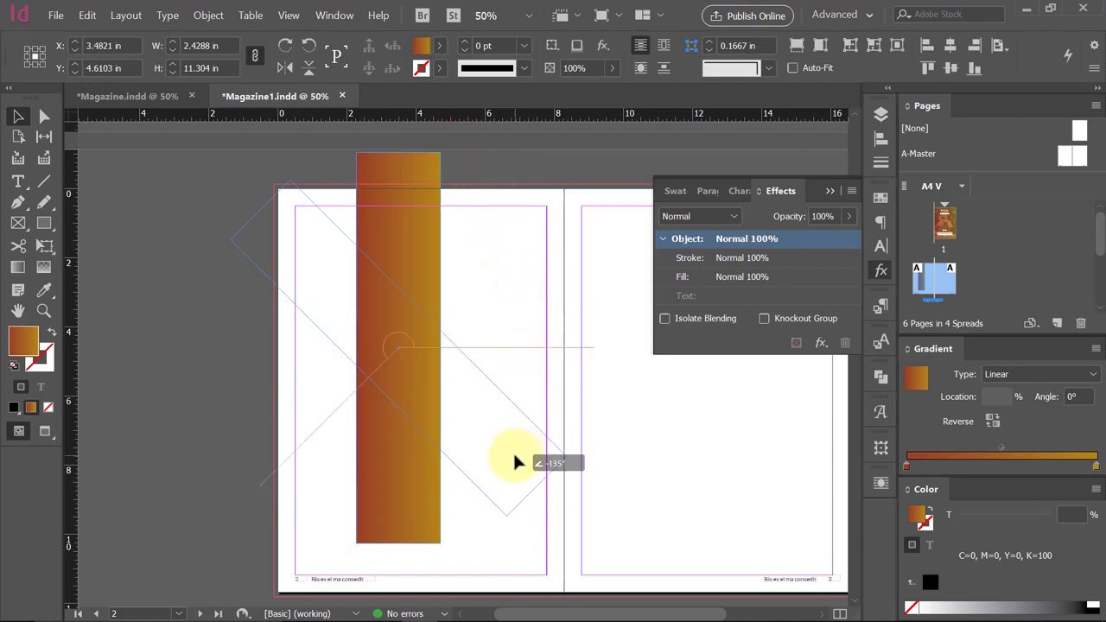
pyautogui.moveTo(489, 420)
pyautogui.mouseDown()
pyautogui.moveTo(476, 444)
pyautogui.moveTo(468, 429)
pyautogui.moveTo(452, 437)
pyautogui.mouseUp()
pyautogui.moveTo(558, 468)
pyautogui.mouseDown()
pyautogui.moveTo(573, 346)
pyautogui.moveTo(509, 359)
pyautogui.moveTo(529, 316)
pyautogui.moveTo(510, 455)
pyautogui.mouseUp()
# Reposition the upper and lower diagonal gradient bands so they run parallel.
pyautogui.keyDown('shift'); pyautogui.click(509, 349); pyautogui.keyUp('shift')
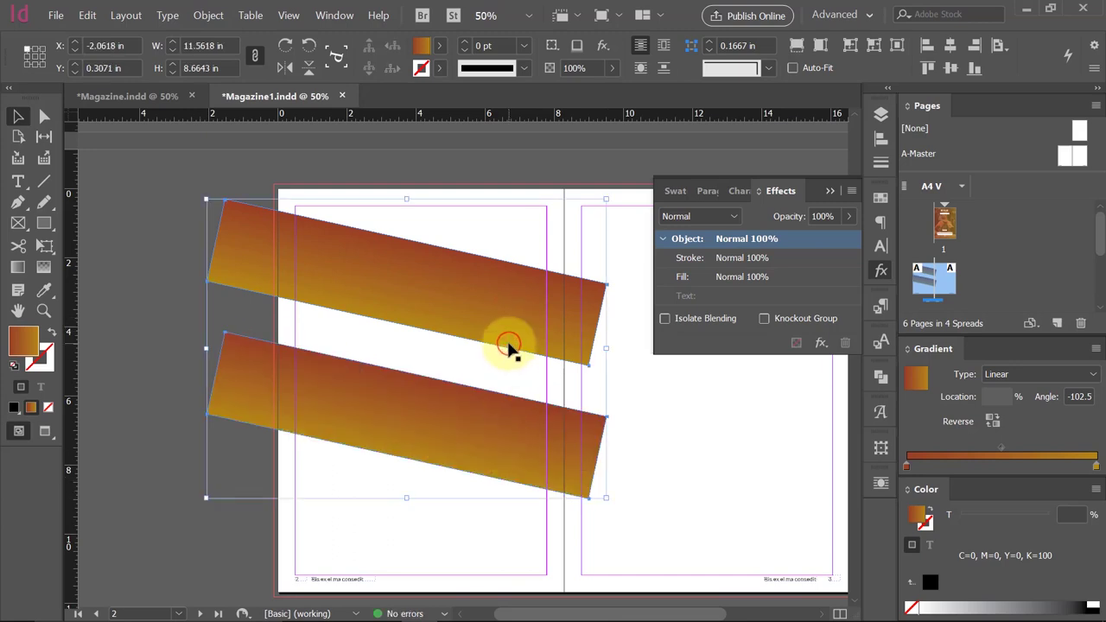
pyautogui.click(716, 471)
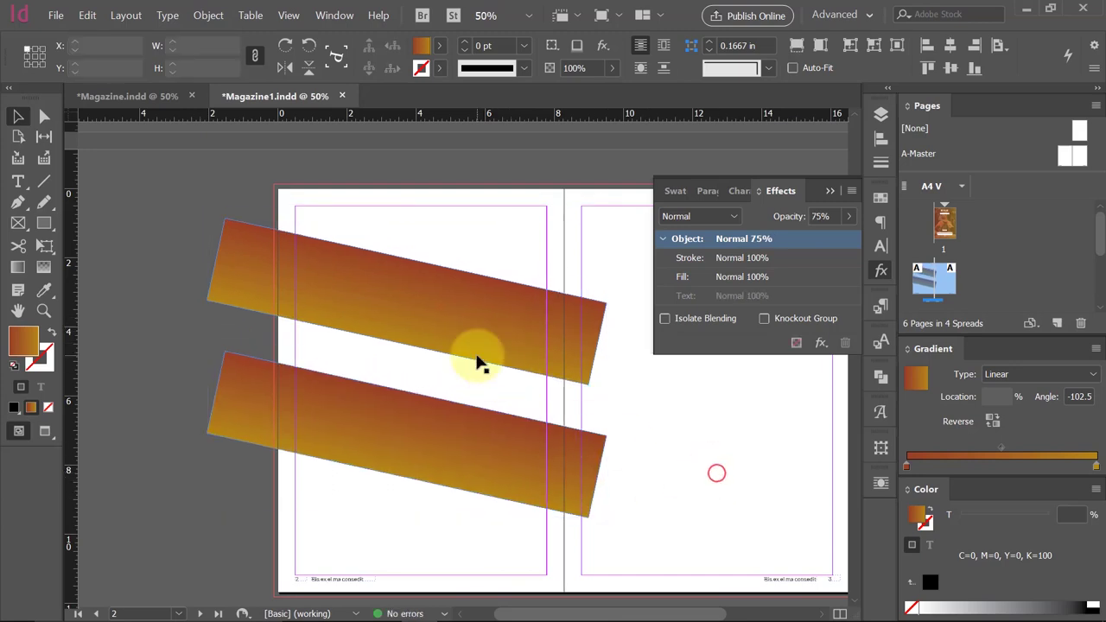
pyautogui.moveTo(475, 346); pyautogui.dragTo(476, 335)
pyautogui.moveTo(484, 493); pyautogui.dragTo(480, 453)
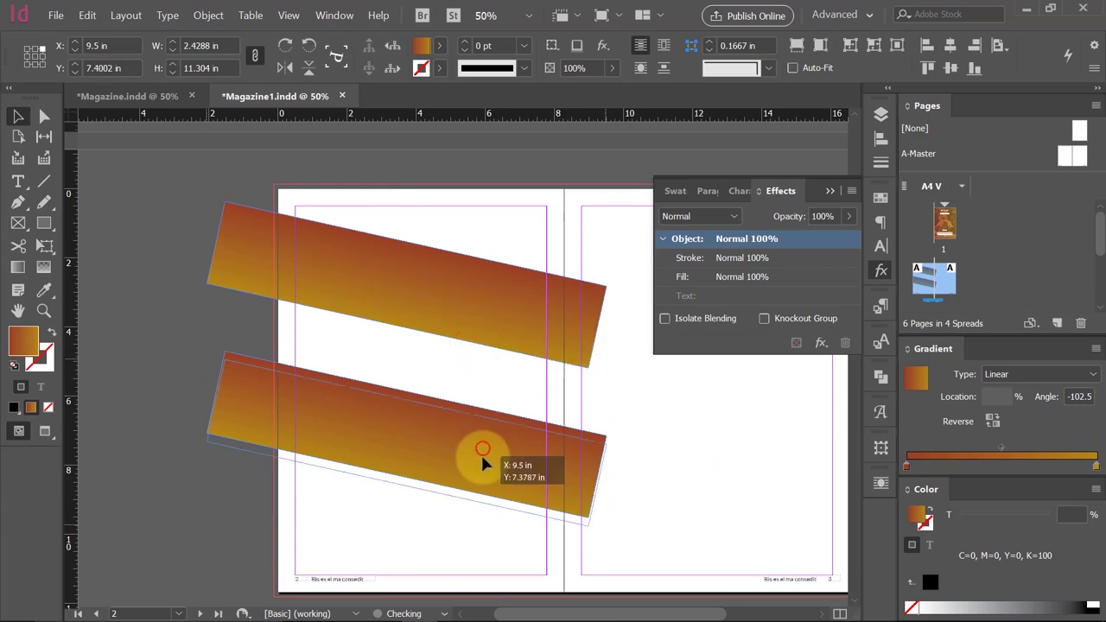
pyautogui.click(658, 449)
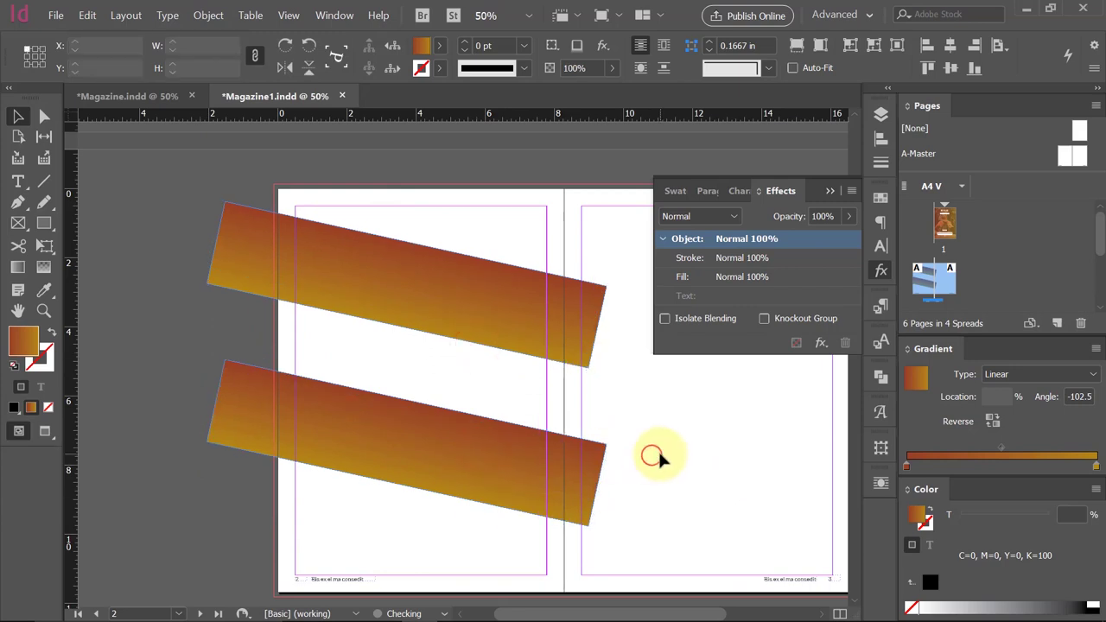
# Draw a square over the upper band's left overhang and copy it over the lower band's.
pyautogui.click(44, 222)
pyautogui.moveTo(154, 181); pyautogui.dragTo(274, 328)
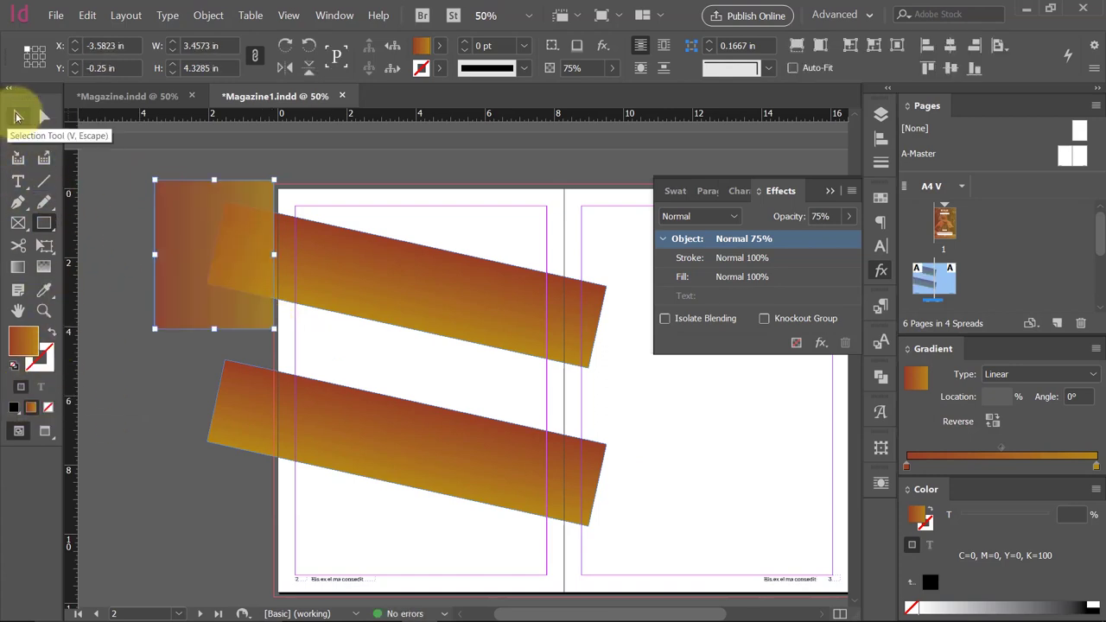
pyautogui.click(18, 115)
pyautogui.moveTo(247, 307); pyautogui.dragTo(278, 479)
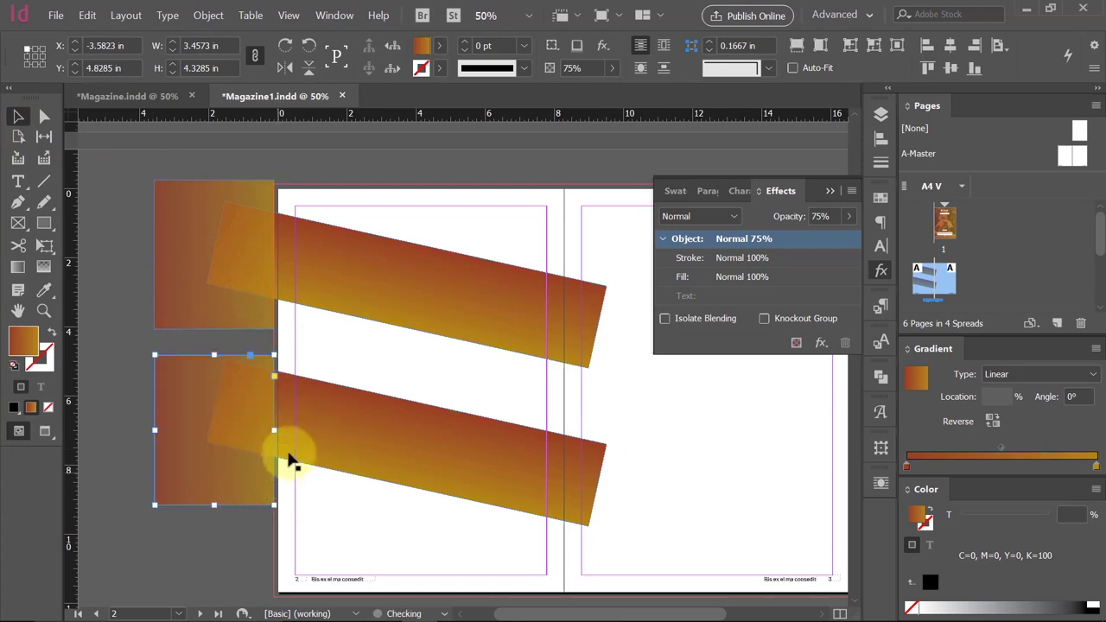
pyautogui.click(338, 351)
# Subtract the lower square from the lower band with Pathfinder.
pyautogui.click(338, 468)
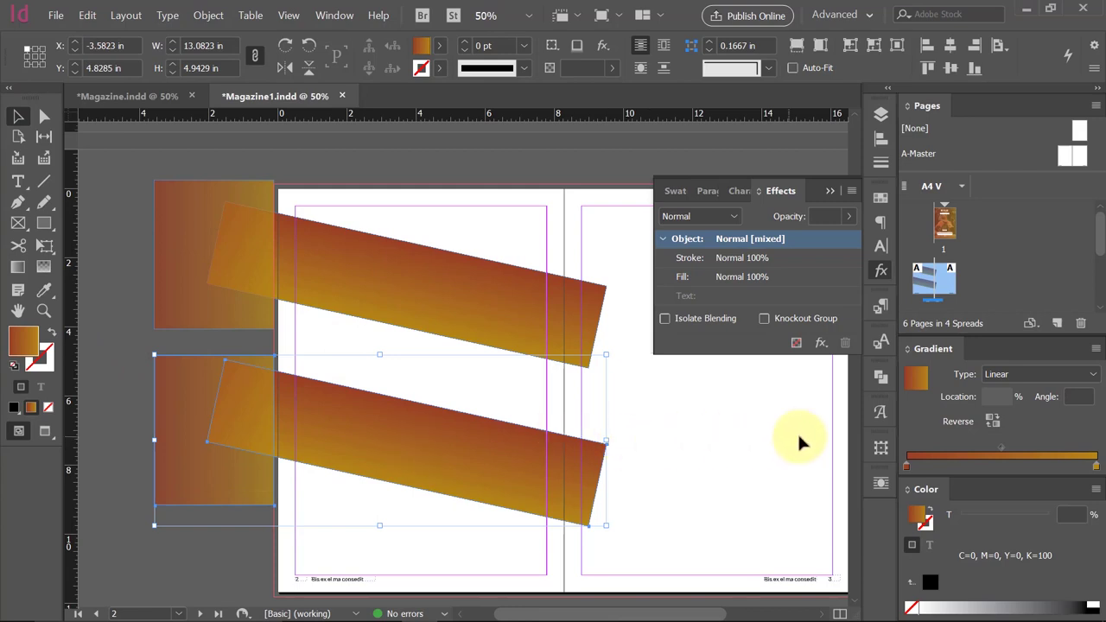
pyautogui.click(881, 447)
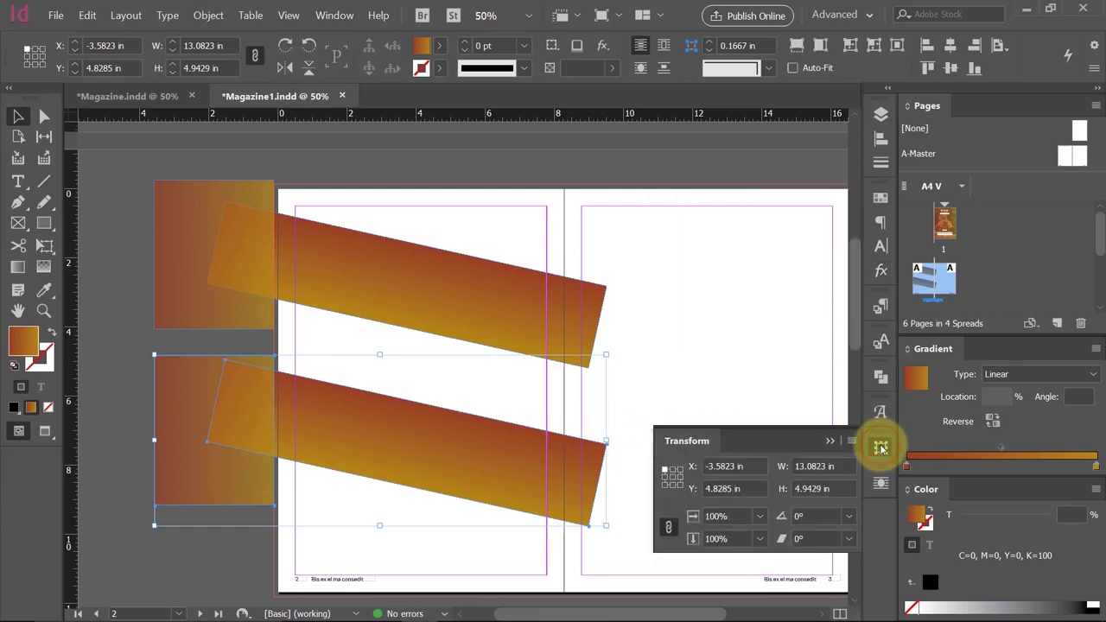
pyautogui.click(881, 447)
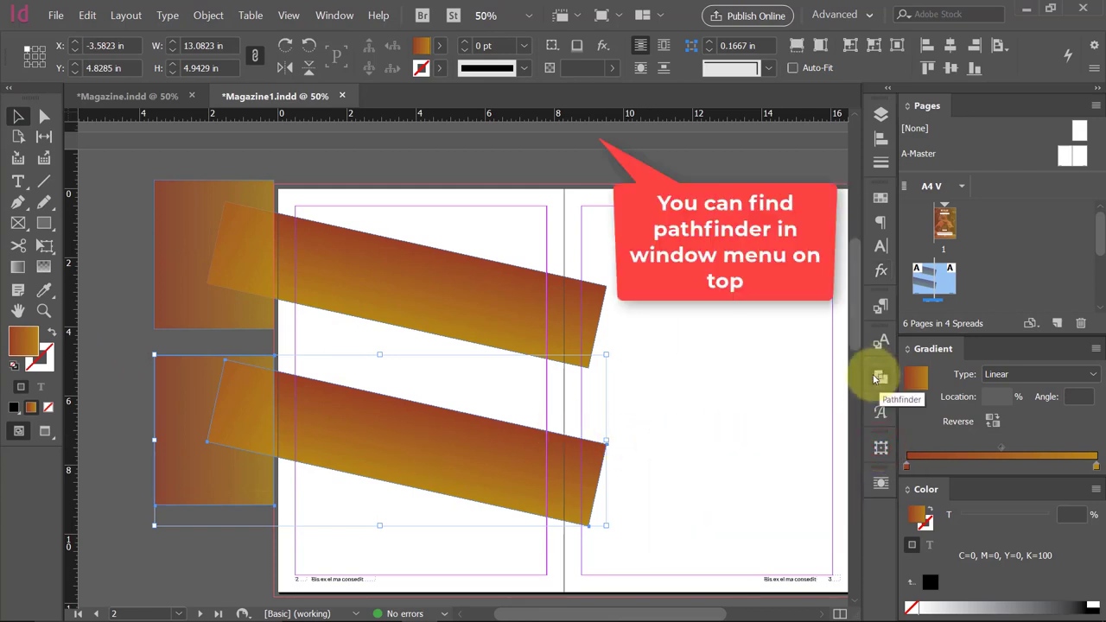
pyautogui.click(877, 378)
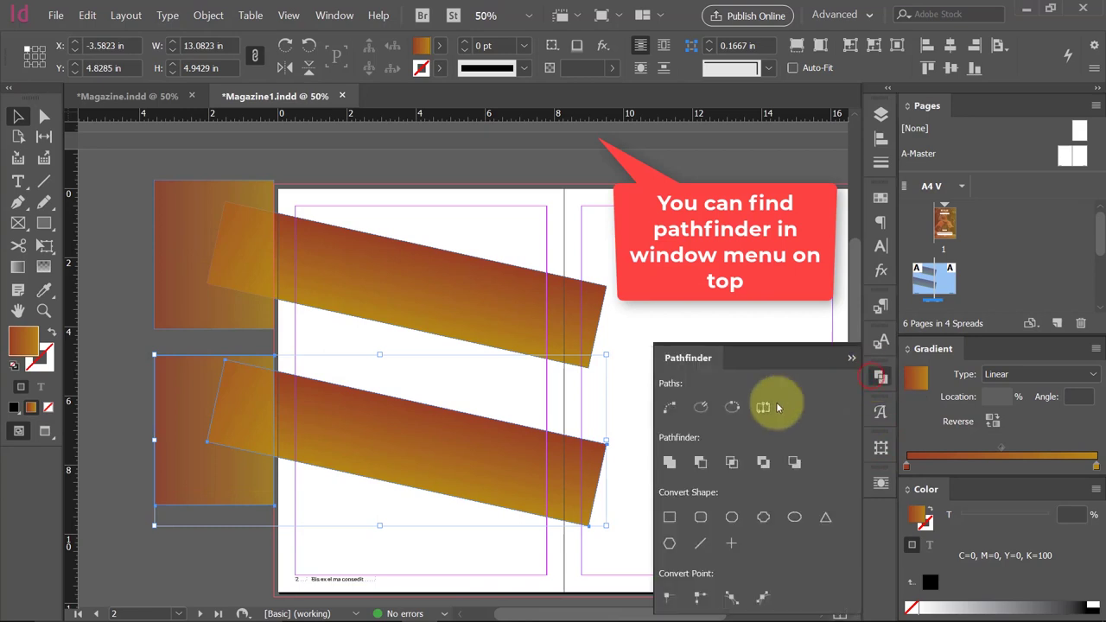
pyautogui.click(701, 463)
pyautogui.click(325, 346)
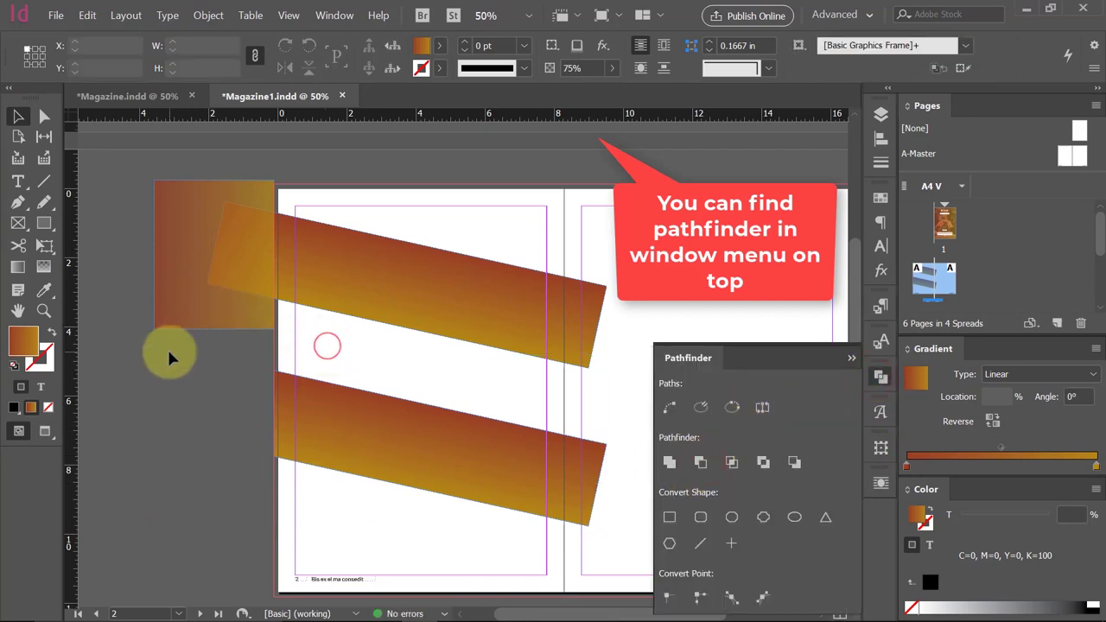
# Subtract the upper square from the upper band with Pathfinder.
pyautogui.click(216, 251)
pyautogui.keyDown('shift'); pyautogui.click(315, 277); pyautogui.keyUp('shift')
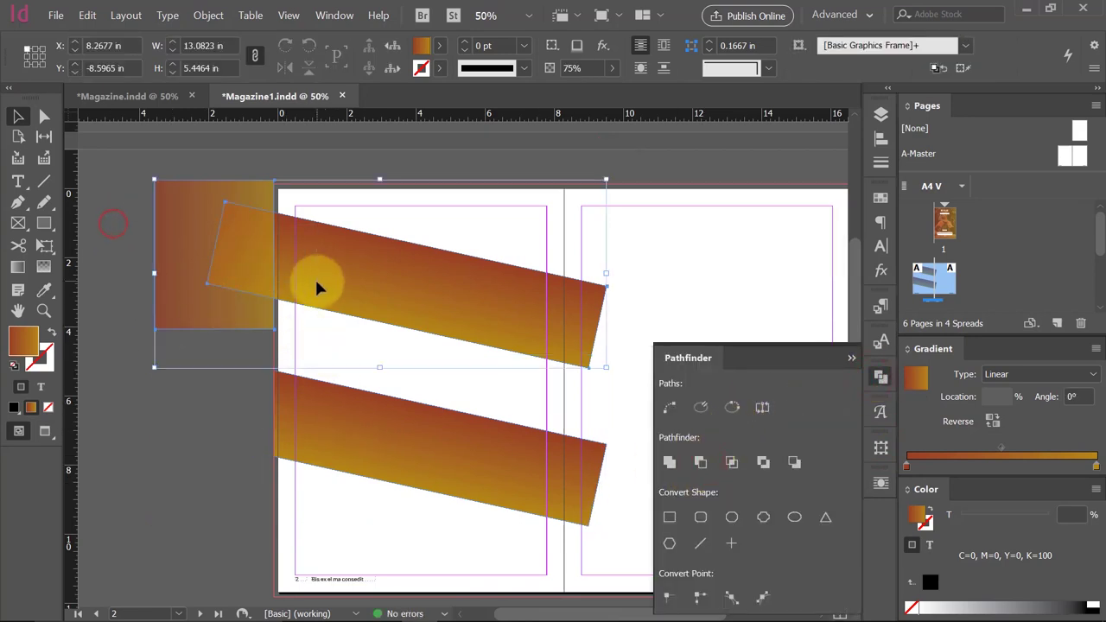
pyautogui.click(701, 463)
pyautogui.click(458, 375)
pyautogui.hscroll(2, 538, 317)
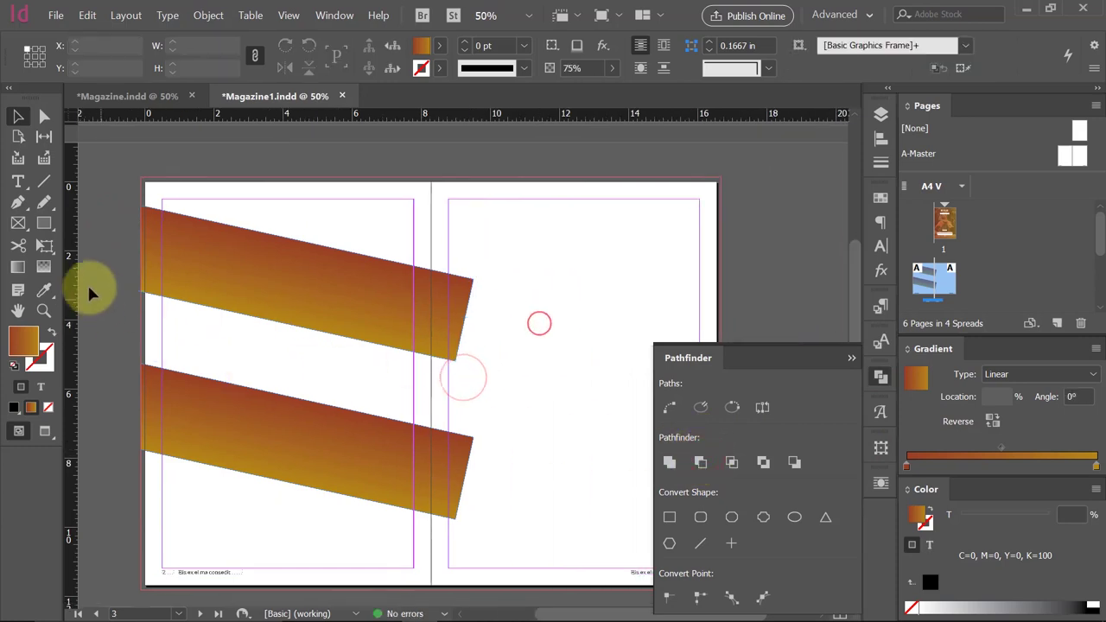
# Cut the upper band's right-page part away with a rectangle and Pathfinder Subtract.
pyautogui.click(44, 223)
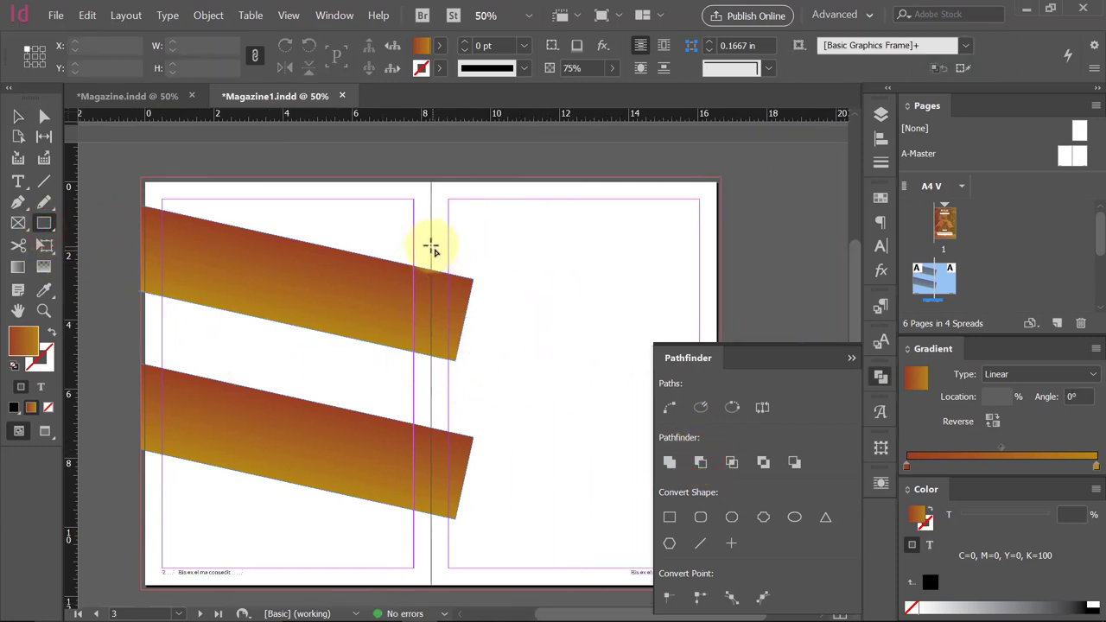
pyautogui.moveTo(431, 246); pyautogui.dragTo(512, 376)
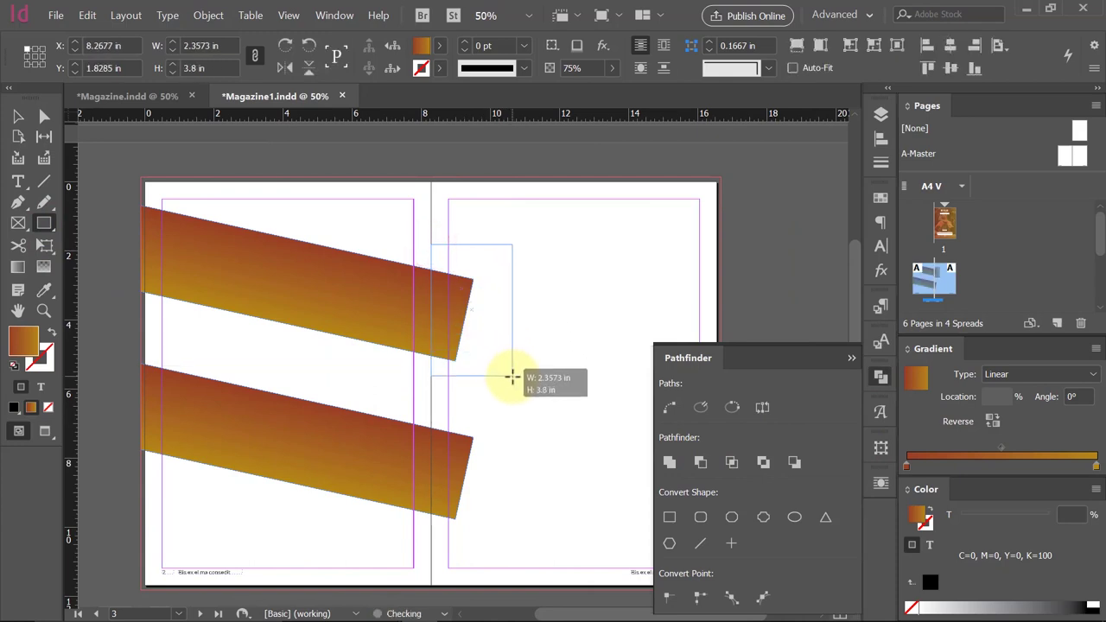
pyautogui.press('v')
pyautogui.moveTo(424, 226); pyautogui.dragTo(495, 339)
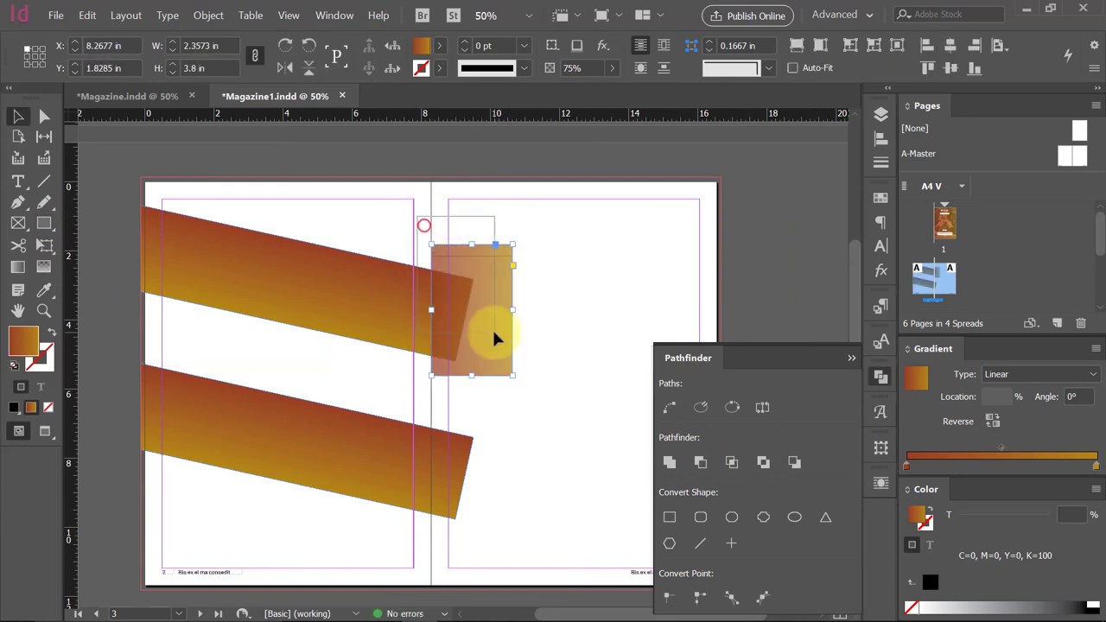
pyautogui.click(700, 462)
pyautogui.click(583, 309)
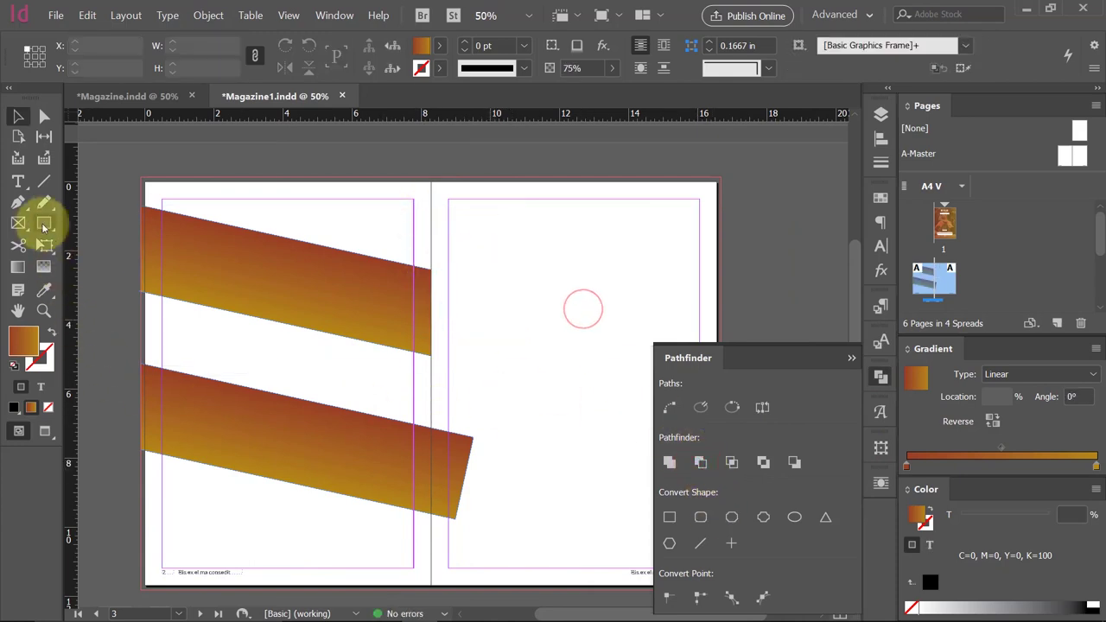
# Cut the lower band's right-page part away with a rectangle and Pathfinder Subtract.
pyautogui.click(44, 224)
pyautogui.moveTo(432, 403); pyautogui.dragTo(508, 545)
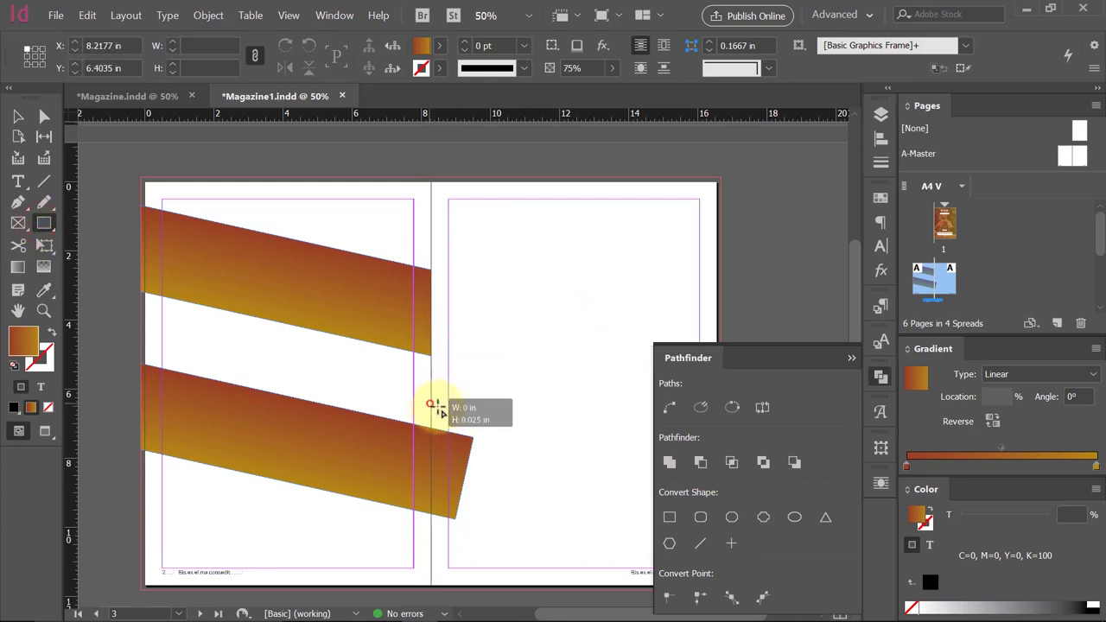
pyautogui.press('v')
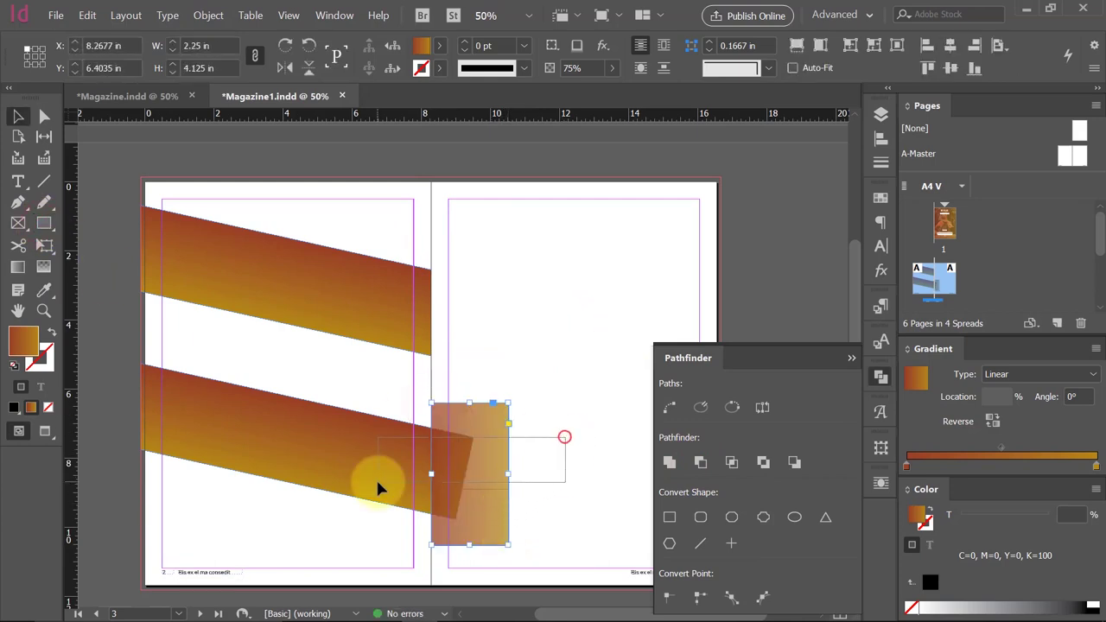
pyautogui.moveTo(377, 489); pyautogui.dragTo(377, 488)
pyautogui.click(700, 462)
pyautogui.click(574, 335)
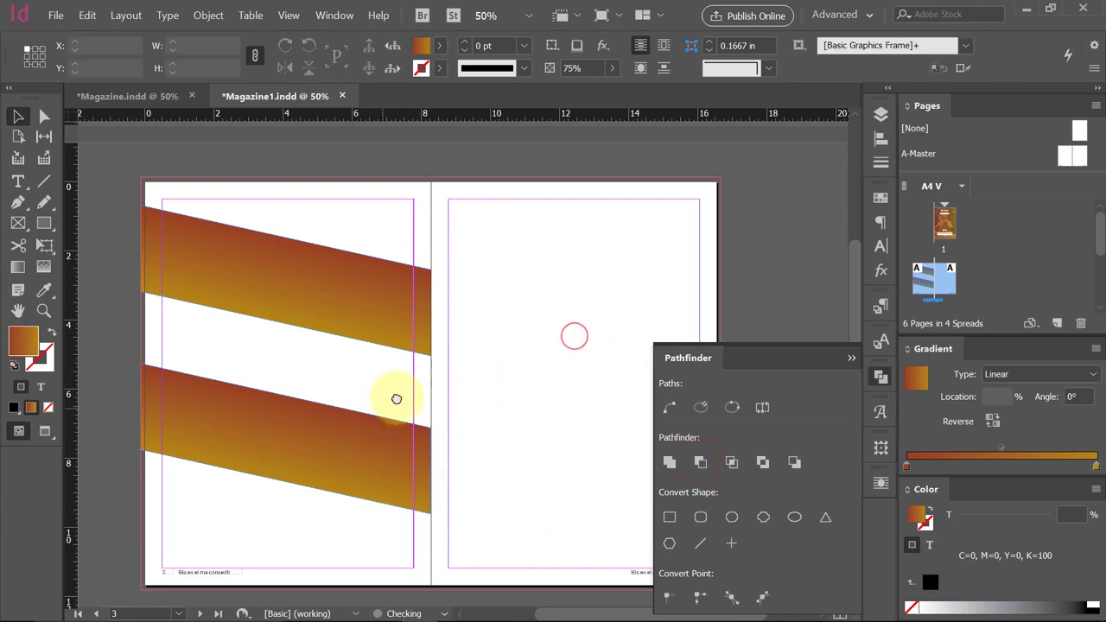
# Preview the spread full-screen, then nudge both bands slightly down.
pyautogui.hotkey('shift', 'w')
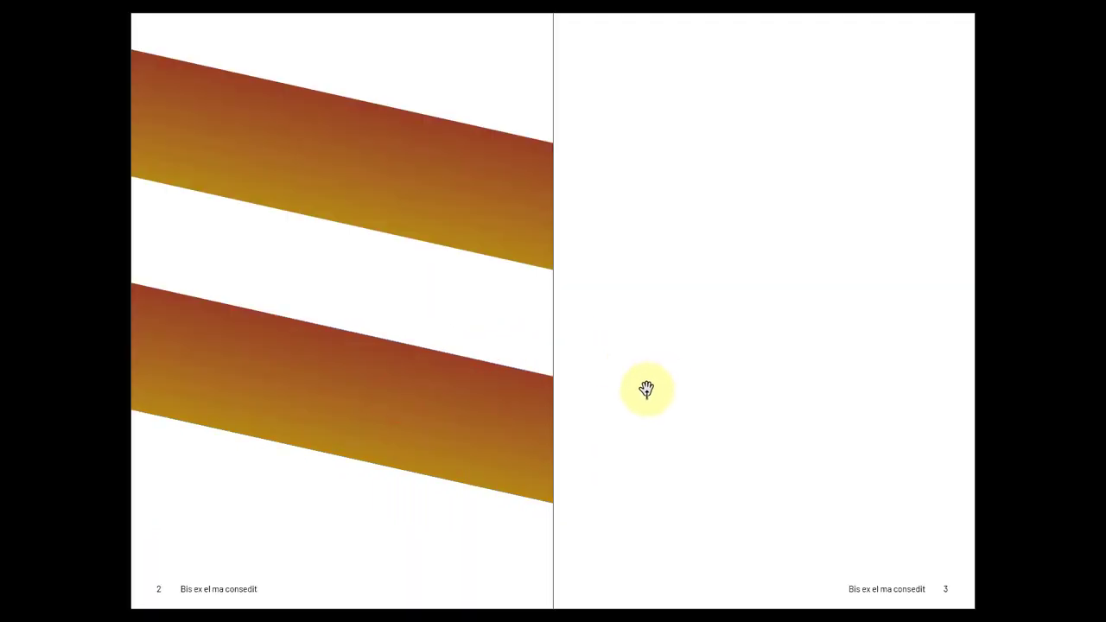
pyautogui.press('Escape')
pyautogui.click(367, 299)
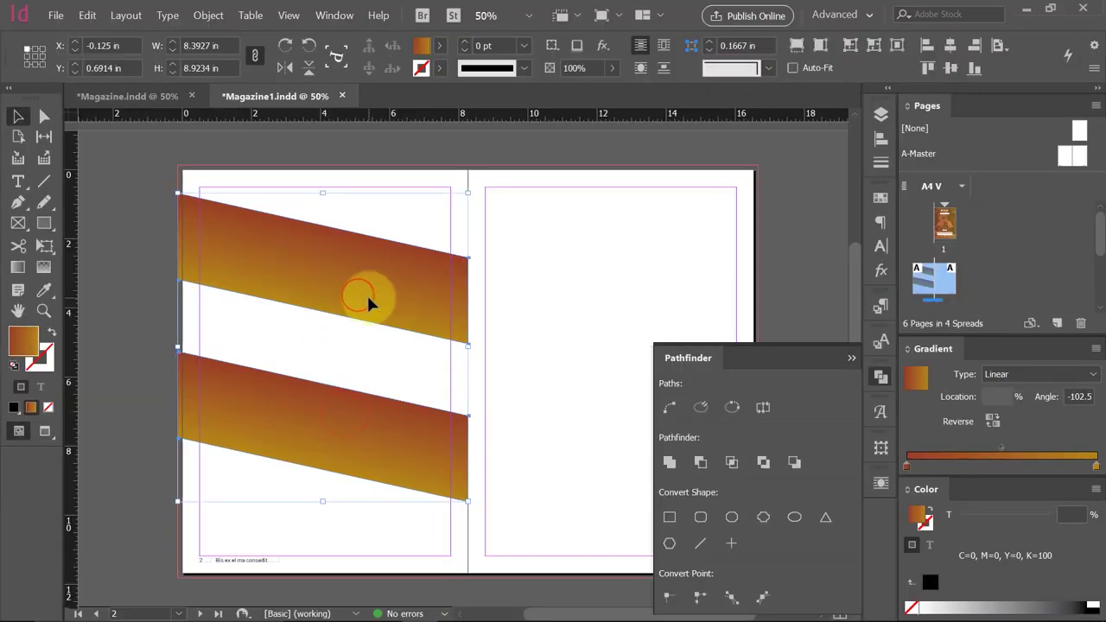
pyautogui.press('Down')
pyautogui.press('Down')
pyautogui.click(536, 282)
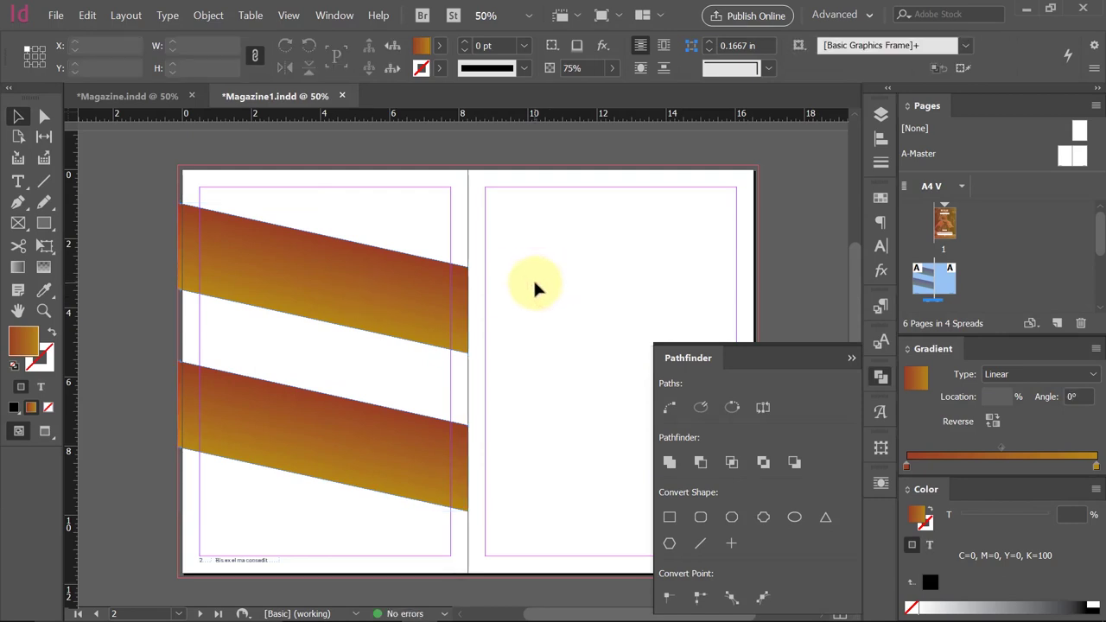
# Close the Pathfinder panel and scroll down the spread.
pyautogui.click(851, 357)
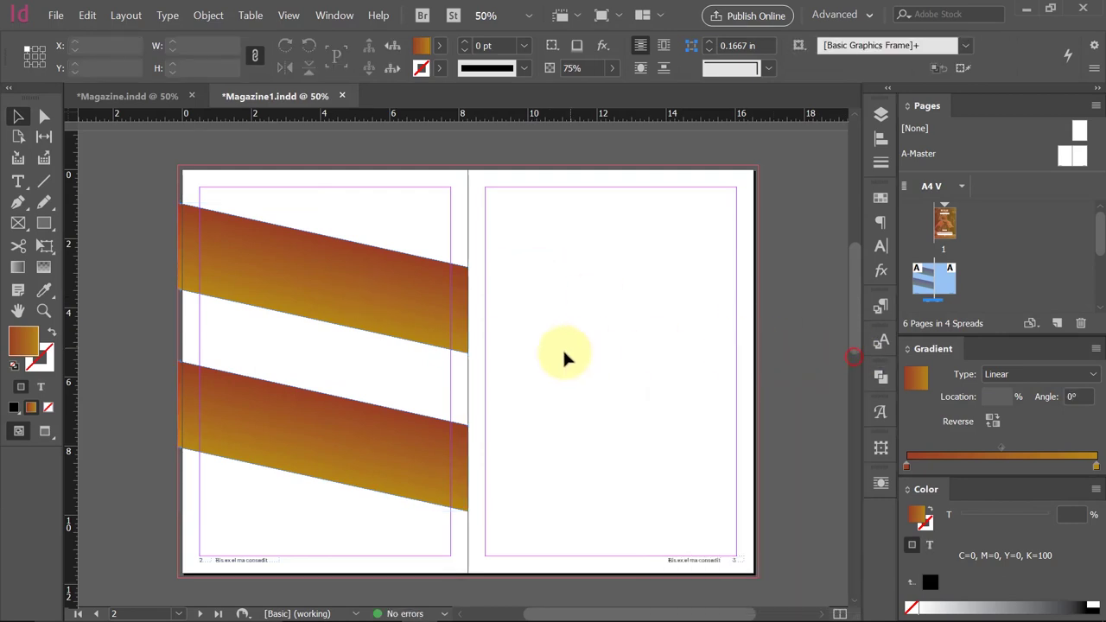
pyautogui.scroll(5, 562, 346)
pyautogui.scroll(-1, 270, 344)
pyautogui.scroll(-6, 276, 341)
pyautogui.scroll(-1, 286, 338)
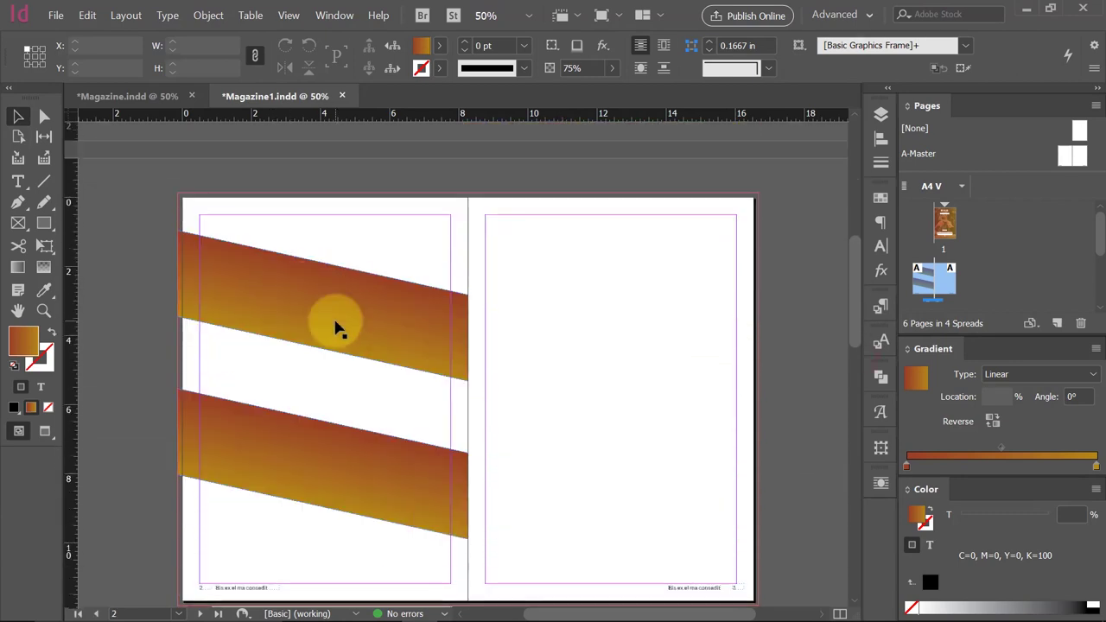
pyautogui.scroll(-1, 336, 325)
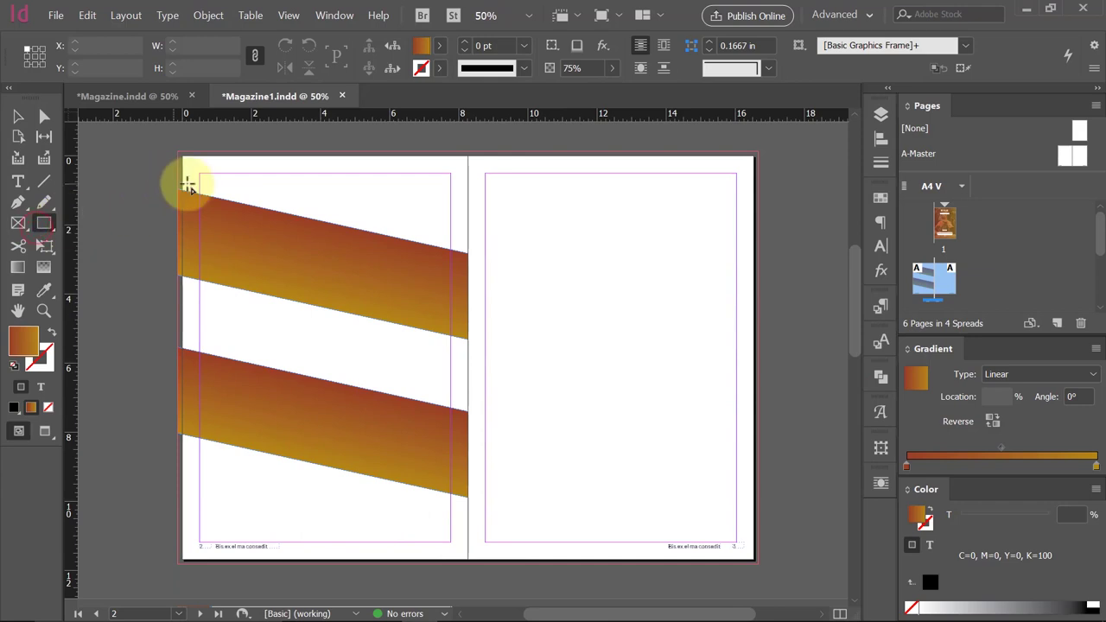
# Draw a square at the left page's top-left corner, then delete the gradient-filled square.
pyautogui.moveTo(200, 183); pyautogui.dragTo(251, 229)
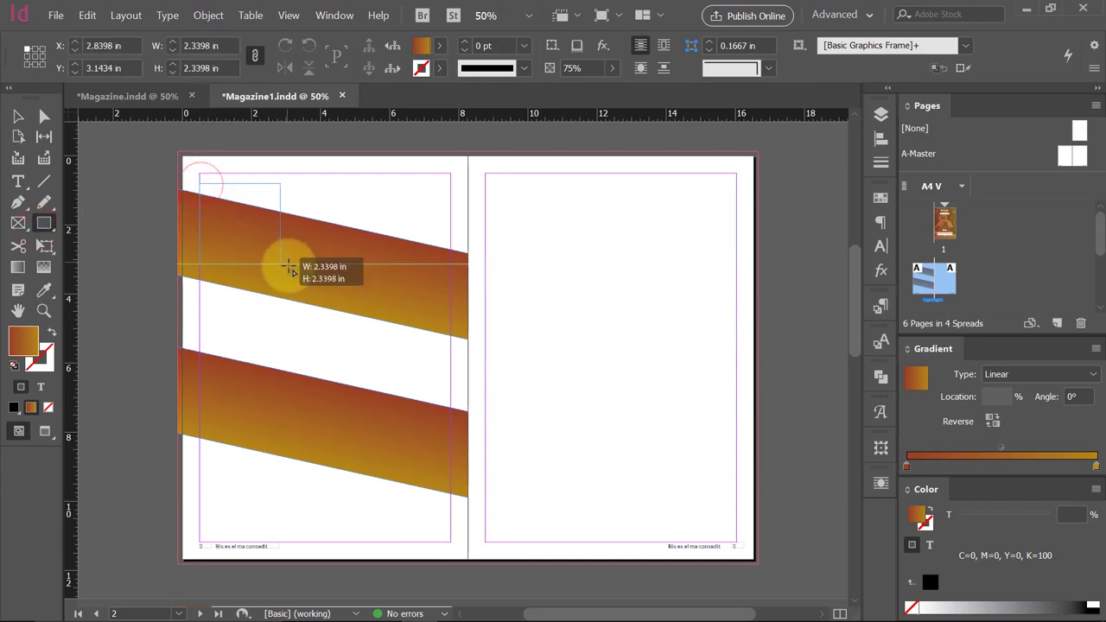
pyautogui.moveTo(250, 229); pyautogui.dragTo(296, 271)
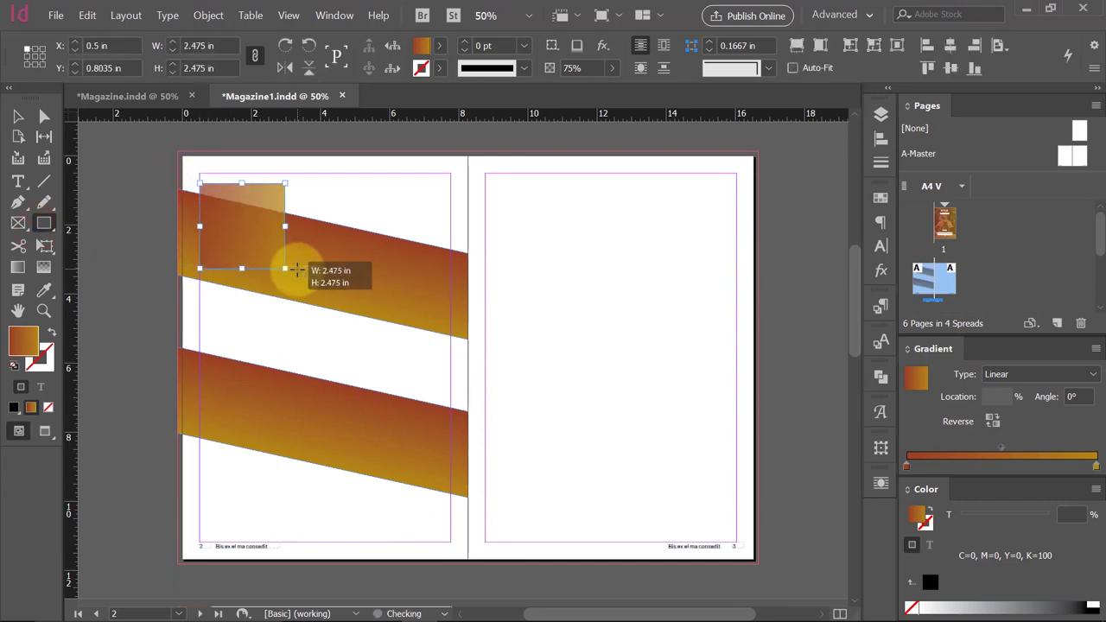
pyautogui.press('v')
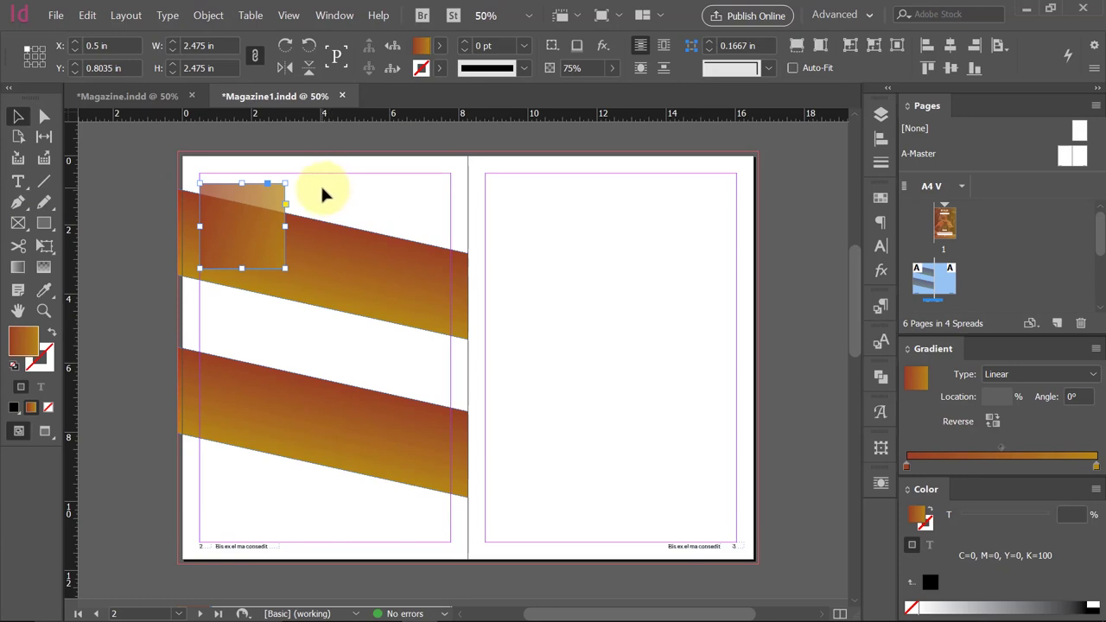
pyautogui.press('Delete')
# Draw a square image placeholder frame at the top-left margin, undoing trial copies below it.
pyautogui.click(18, 223)
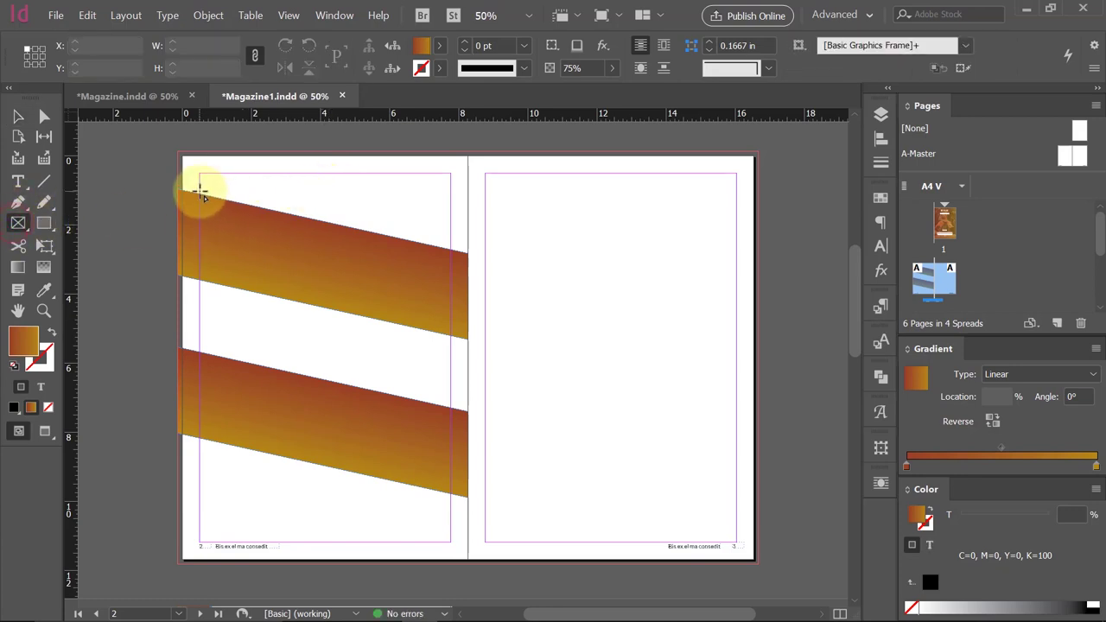
pyautogui.moveTo(201, 191); pyautogui.dragTo(279, 270)
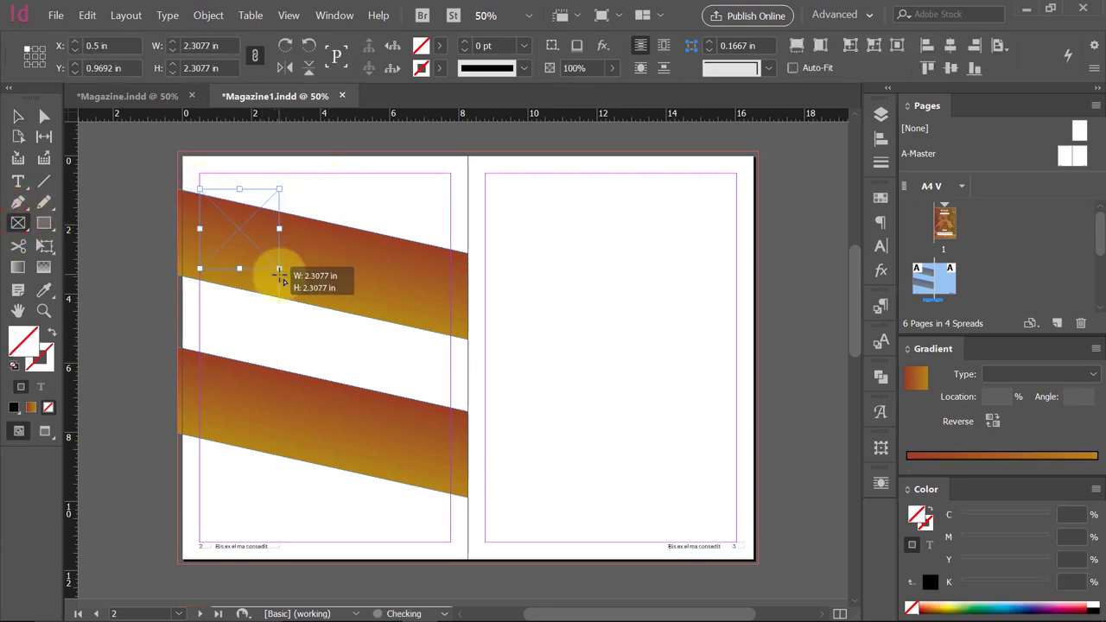
pyautogui.press('v')
pyautogui.moveTo(244, 230)
pyautogui.mouseDown()
pyautogui.moveTo(257, 327)
pyautogui.moveTo(243, 434)
pyautogui.mouseUp()
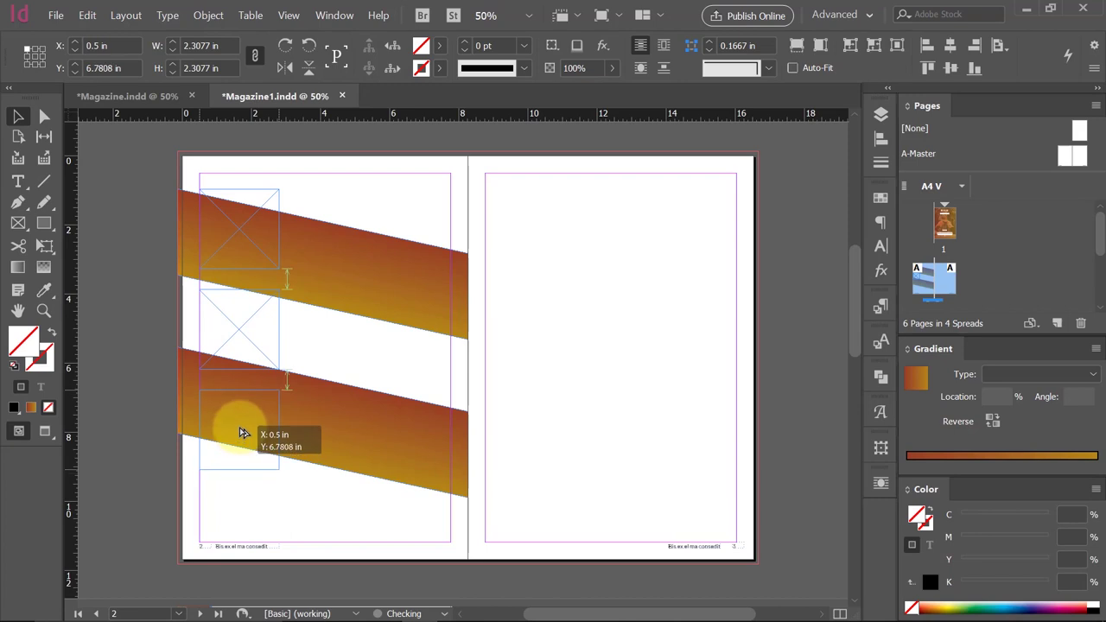
pyautogui.hotkey('ctrl', 'z')
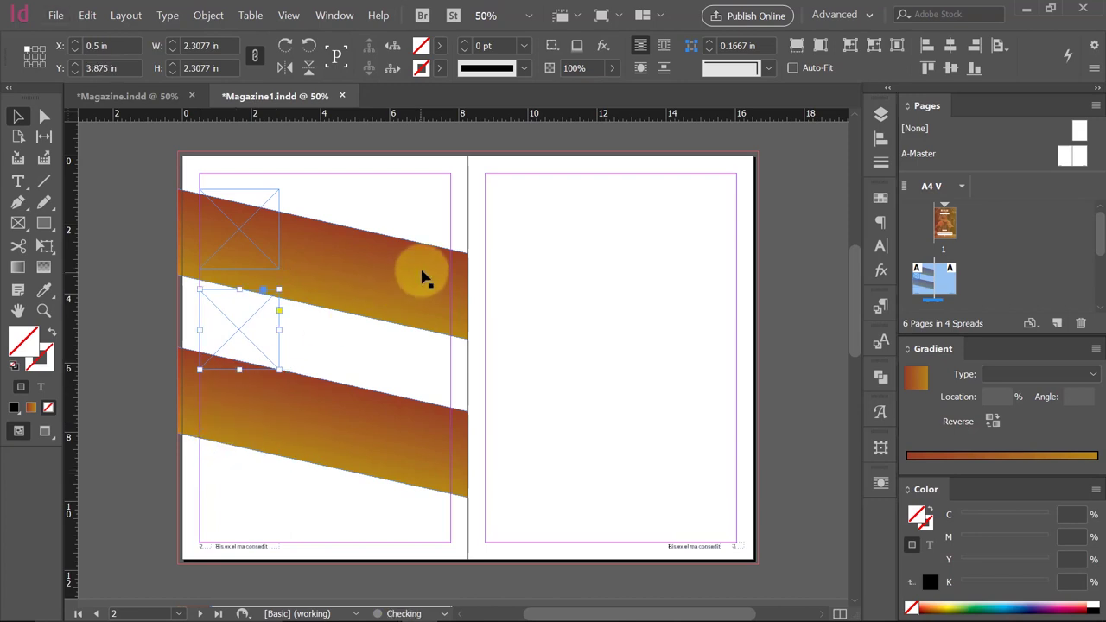
pyautogui.hotkey('ctrl', 'z')
pyautogui.click(547, 223)
pyautogui.click(238, 233)
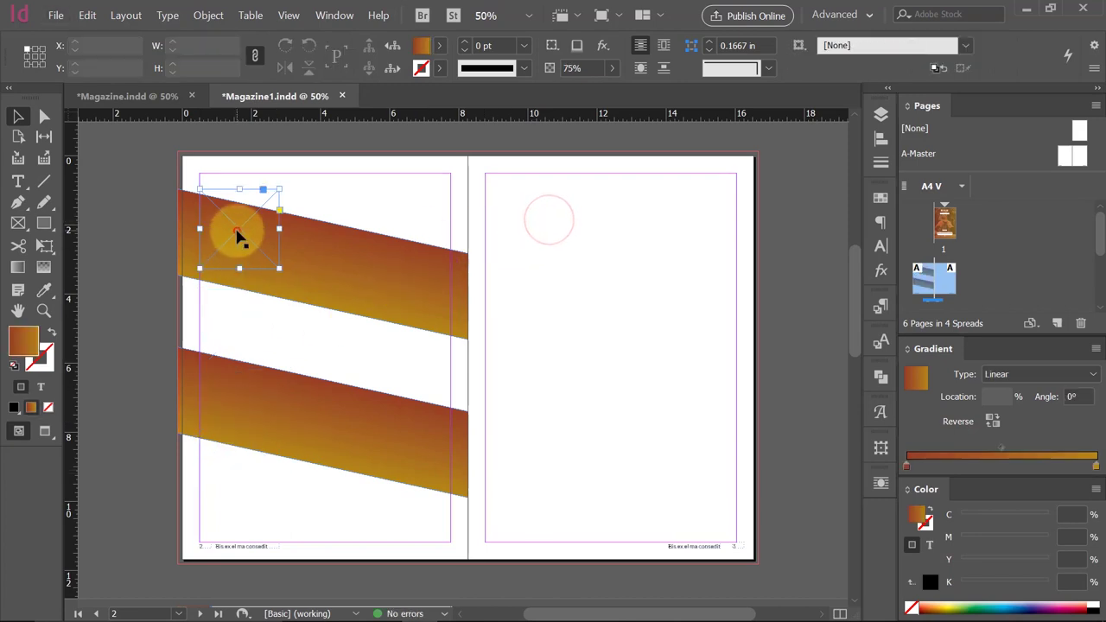
# Drag a Rectangle Frame grid down the left column, split into four stacked frames.
pyautogui.click(18, 223)
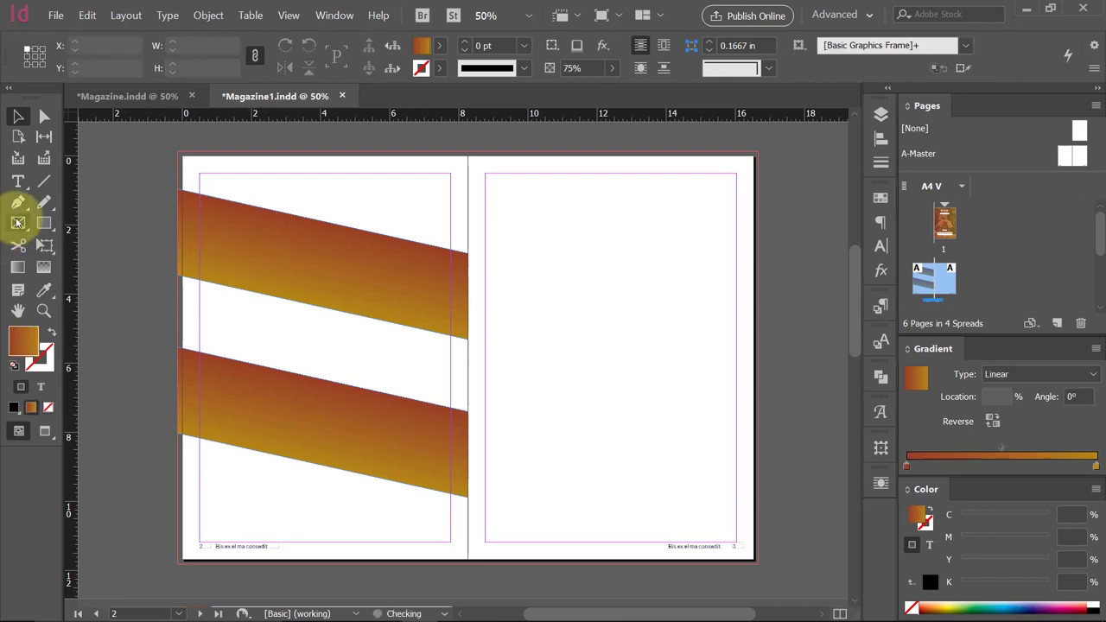
pyautogui.moveTo(199, 189); pyautogui.dragTo(315, 479)
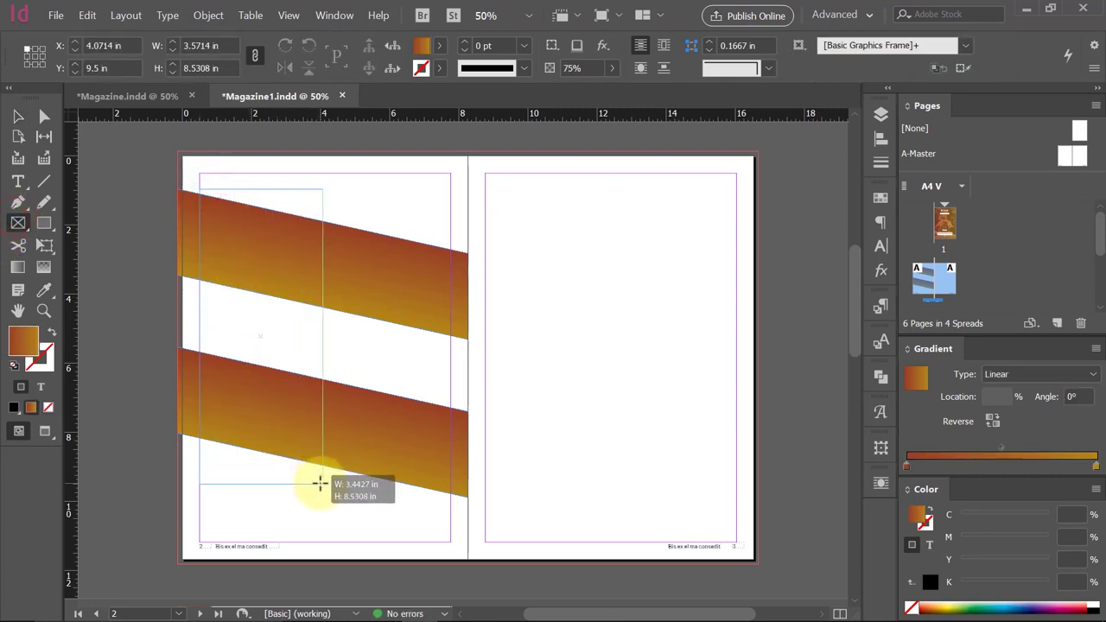
pyautogui.moveTo(315, 480); pyautogui.dragTo(304, 516)
pyautogui.press('Up')
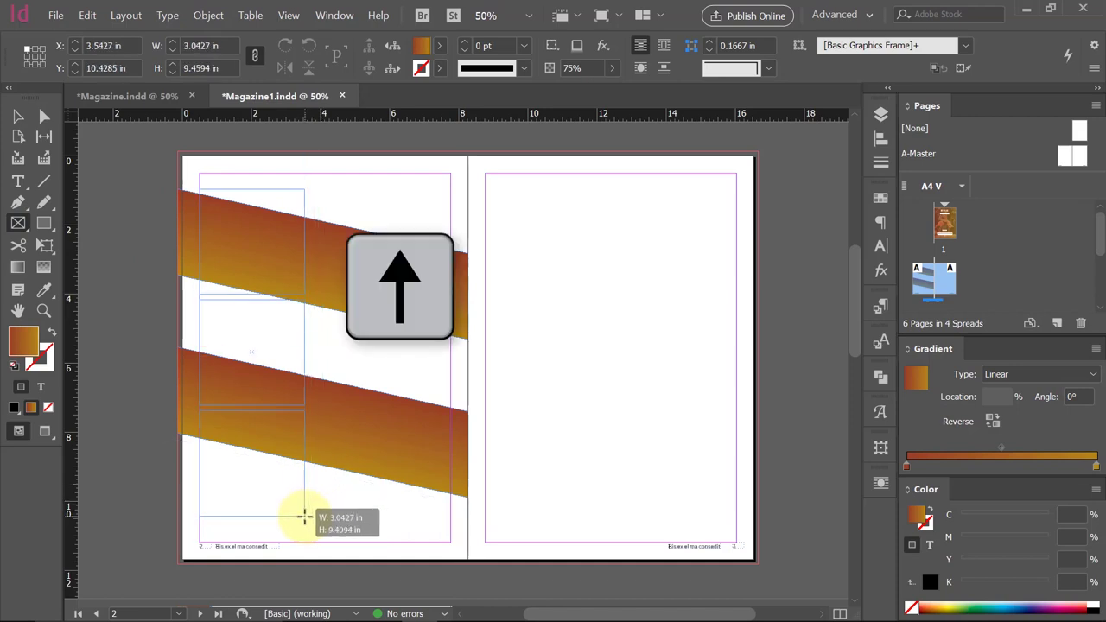
pyautogui.moveTo(304, 518); pyautogui.dragTo(304, 524)
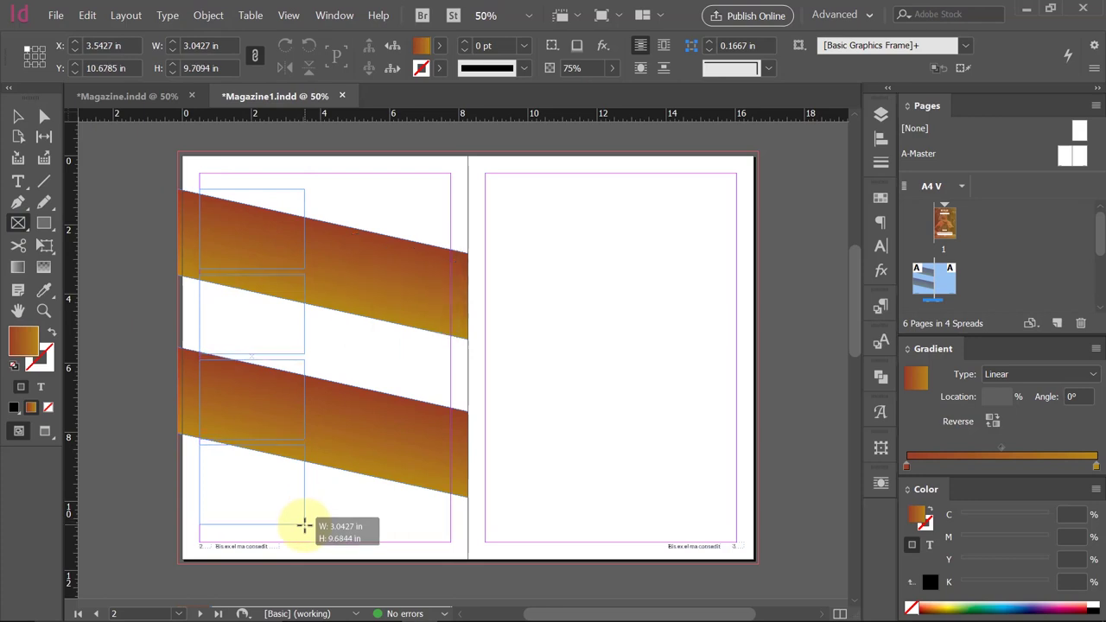
pyautogui.moveTo(305, 524); pyautogui.dragTo(305, 530)
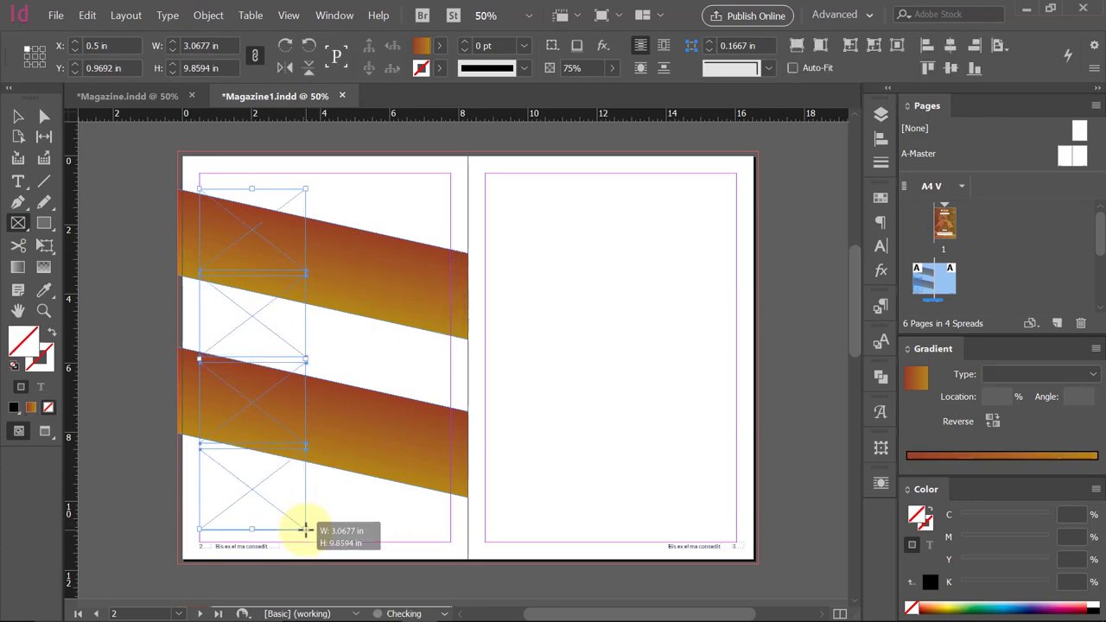
pyautogui.click(17, 116)
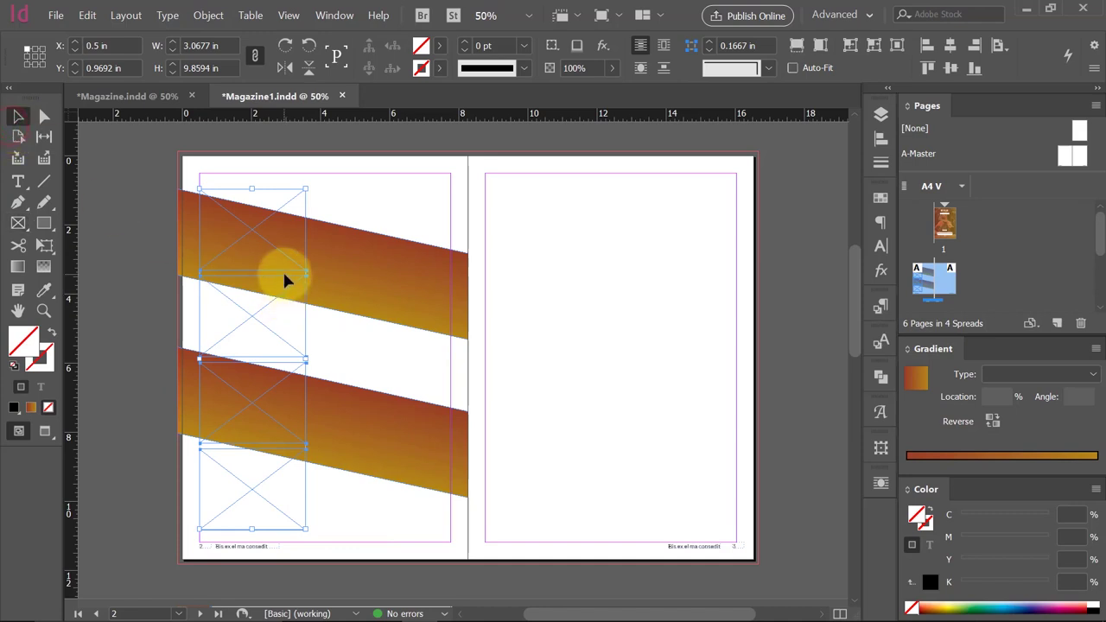
# Nudge the four-frame stack up and select only the top frame.
pyautogui.hotkey('shift', 'Up')
pyautogui.hotkey('shift', 'Up')
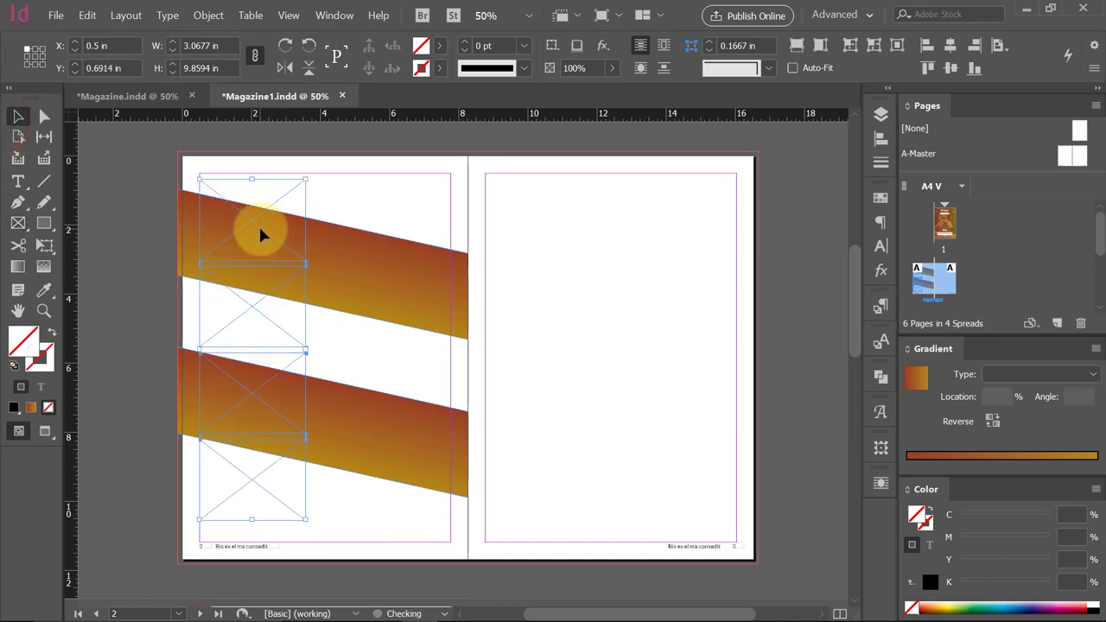
pyautogui.click(553, 241)
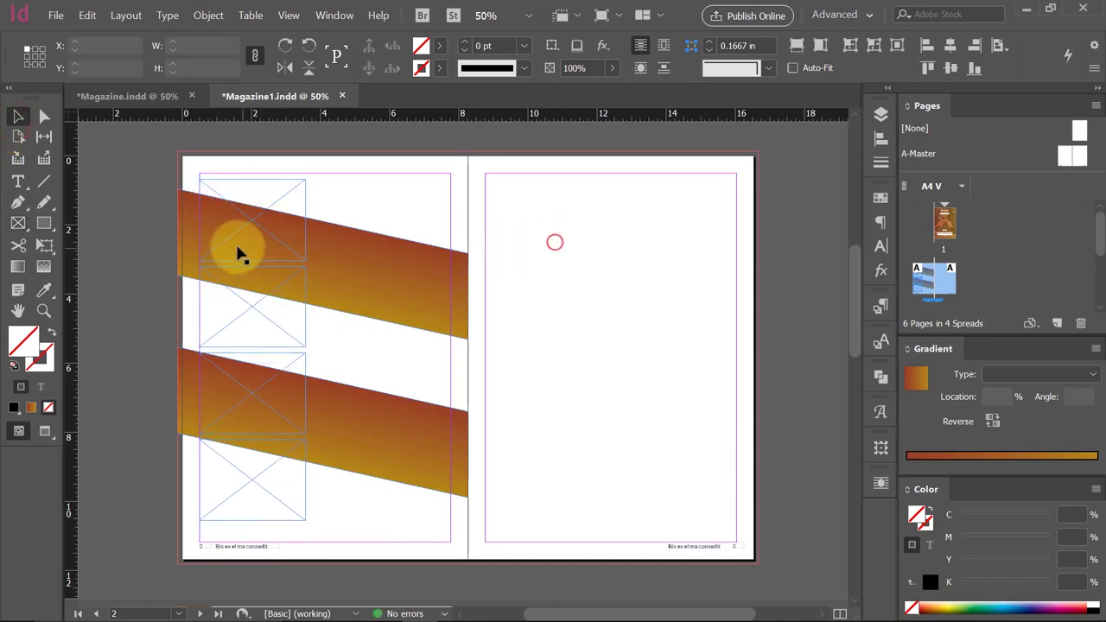
pyautogui.click(235, 247)
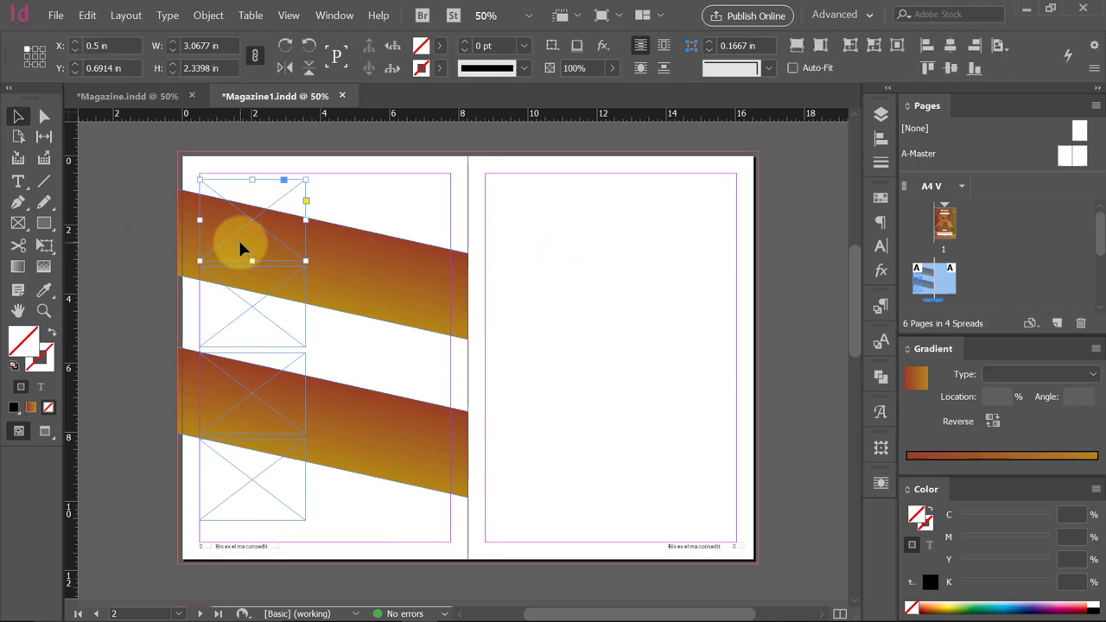
pyautogui.click(382, 607)
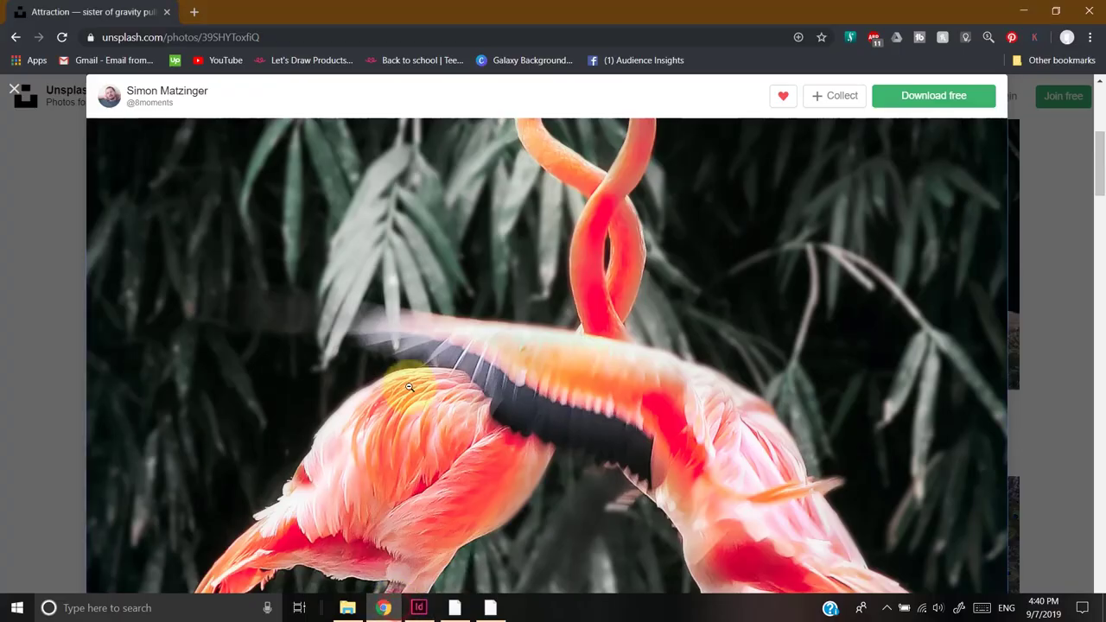
# Copy the roaring lion photo from the Unsplash results.
pyautogui.press('Escape')
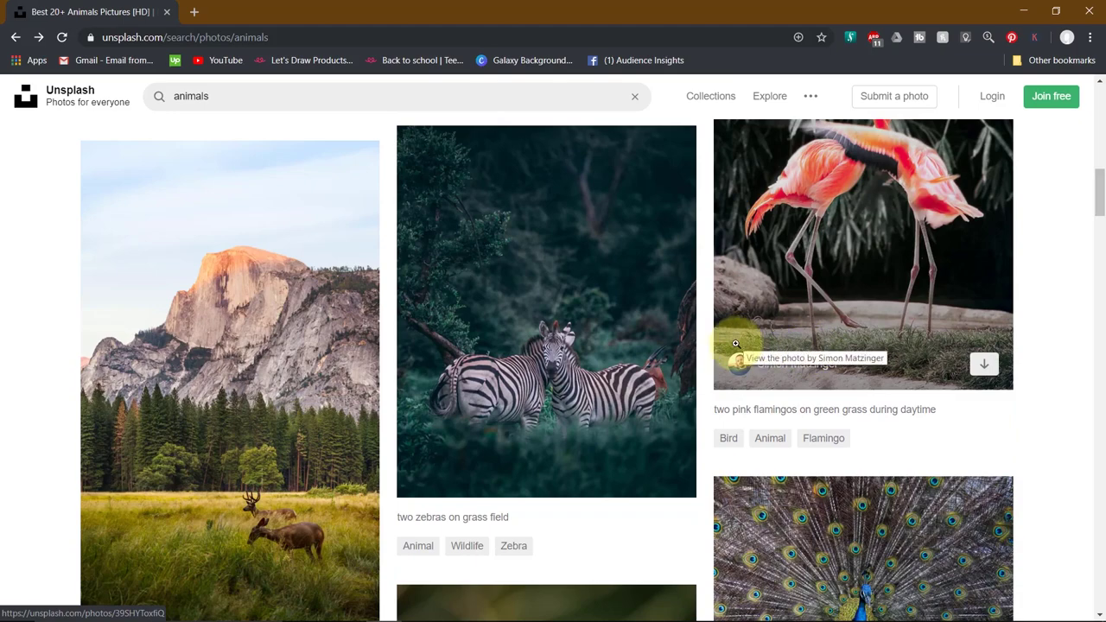
pyautogui.scroll(-3, 735, 344)
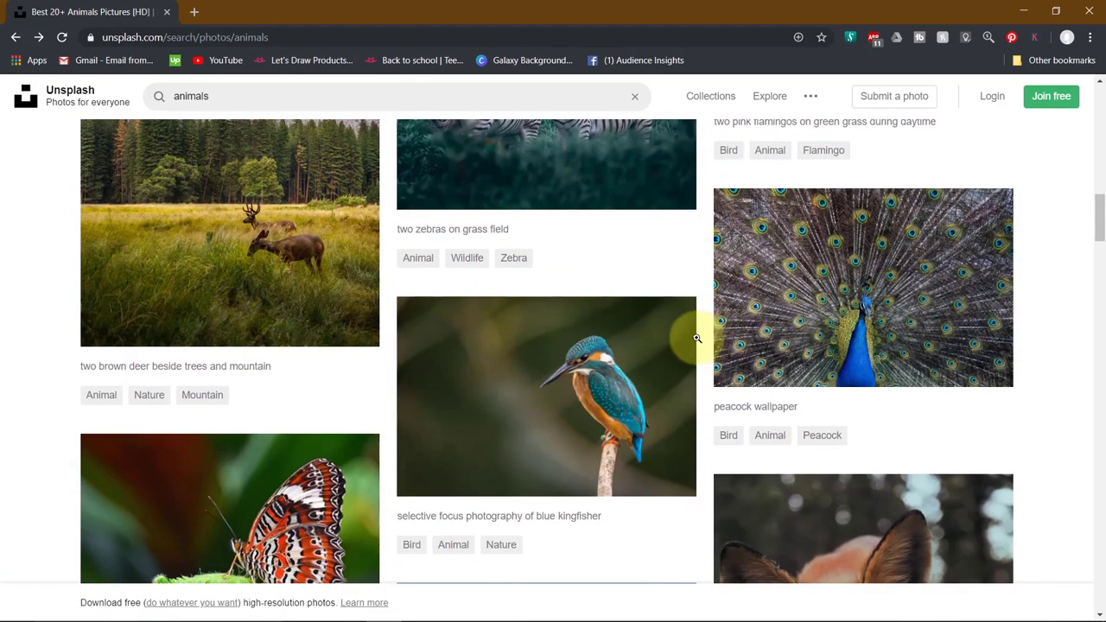
pyautogui.scroll(6, 696, 338)
pyautogui.scroll(4, 698, 343)
pyautogui.scroll(1, 697, 338)
pyautogui.moveTo(546, 234)
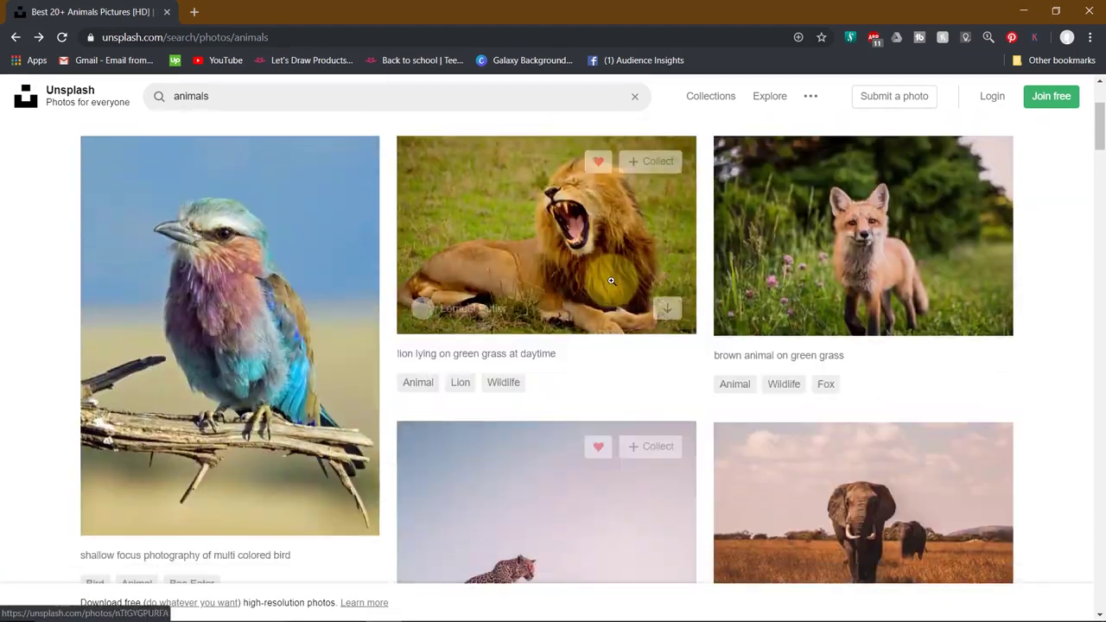
pyautogui.click(583, 257)
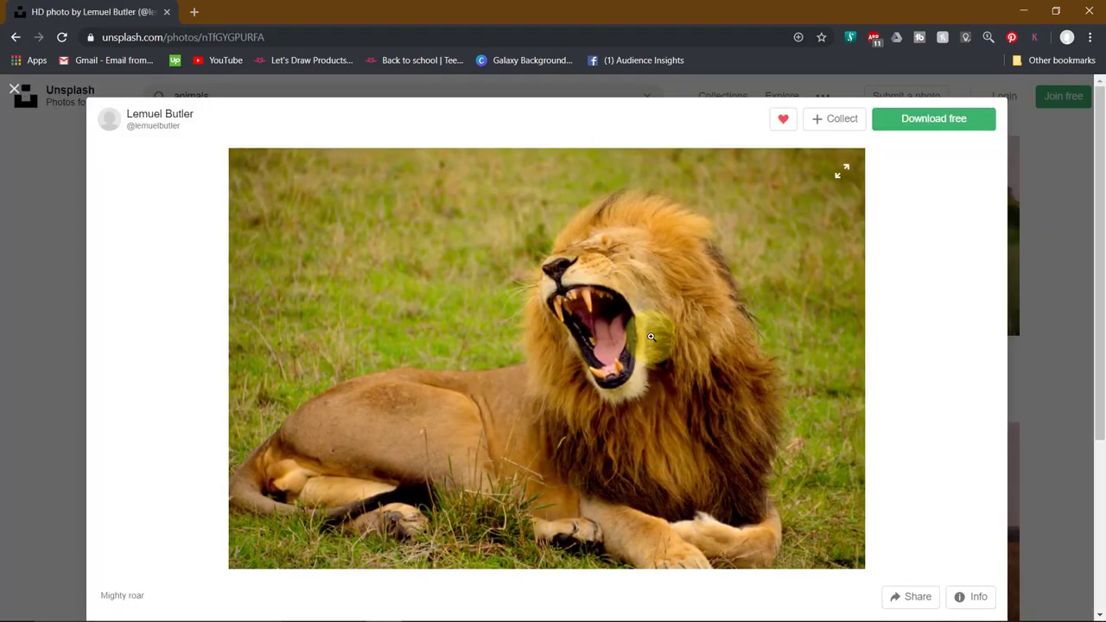
pyautogui.rightClick(632, 307)
pyautogui.click(667, 351)
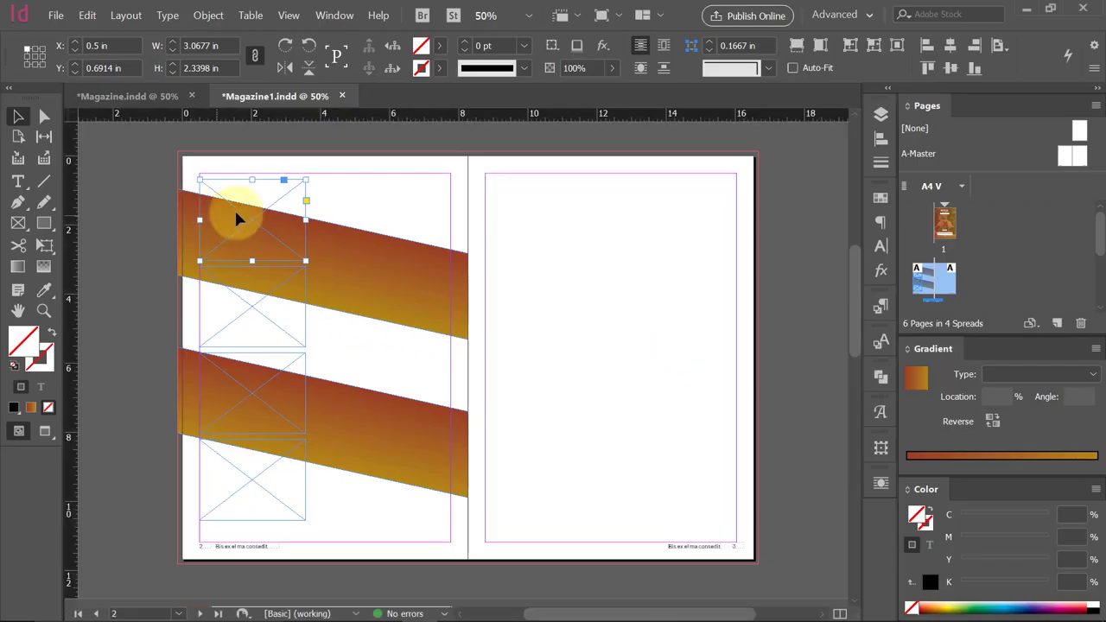
# Paste the lion into the top frame with Auto-Fit enabled.
pyautogui.hotkey('ctrl', 'alt', 'v')
pyautogui.click(793, 70)
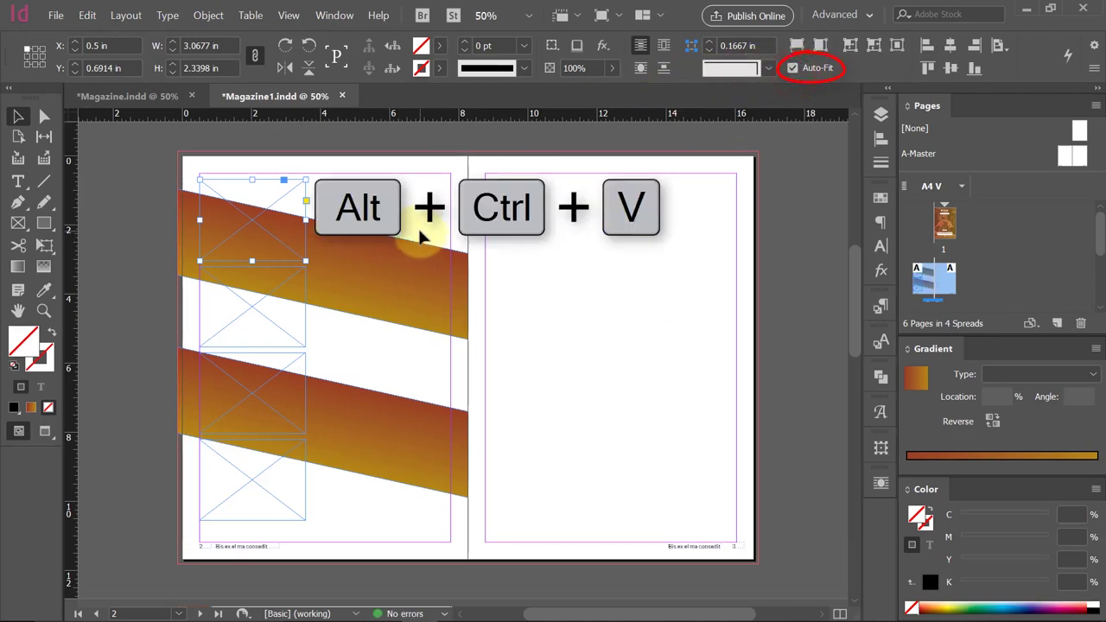
pyautogui.hotkey('ctrl', 'alt', 'v')
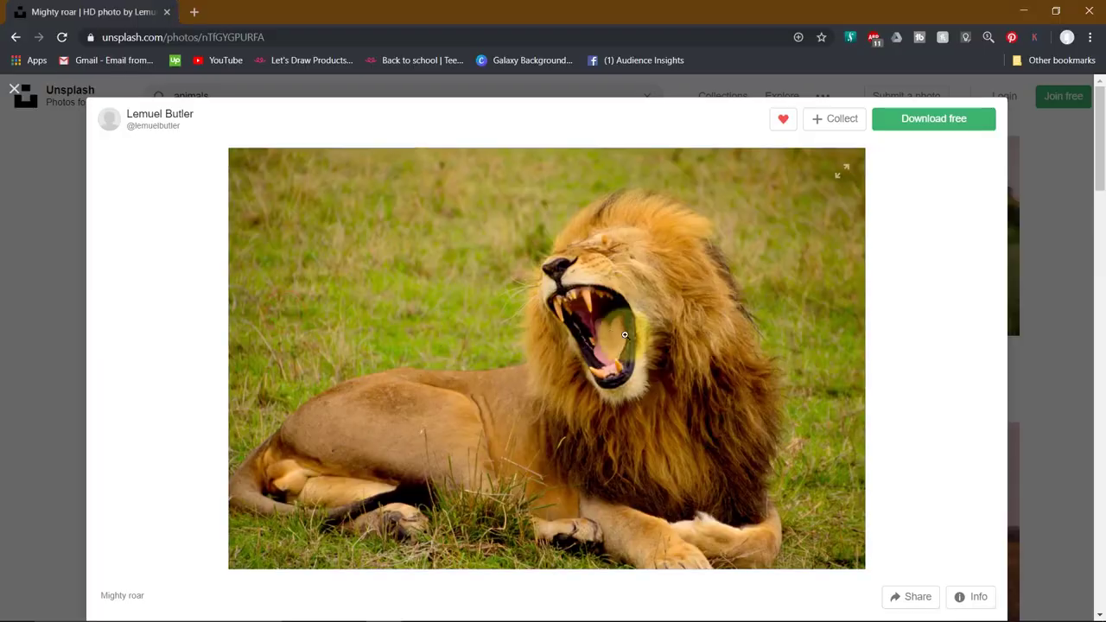
# Copy the elephant photo from the Unsplash results.
pyautogui.scroll(-4, 798, 347)
pyautogui.scroll(-2, 799, 347)
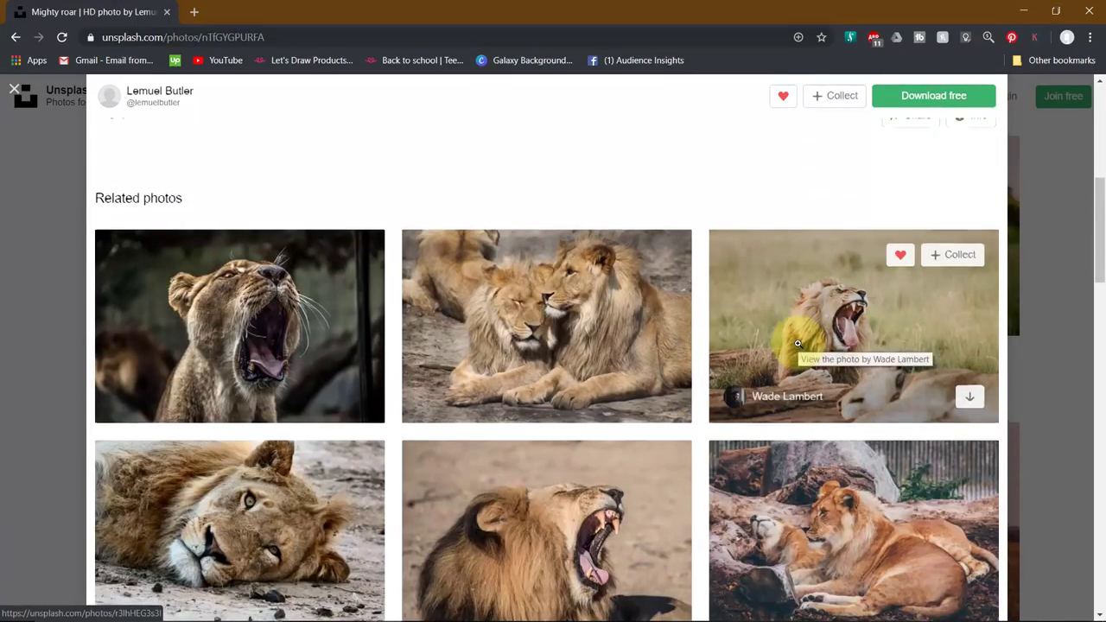
pyautogui.scroll(-2, 741, 363)
pyautogui.press('Escape')
pyautogui.scroll(-2, 728, 353)
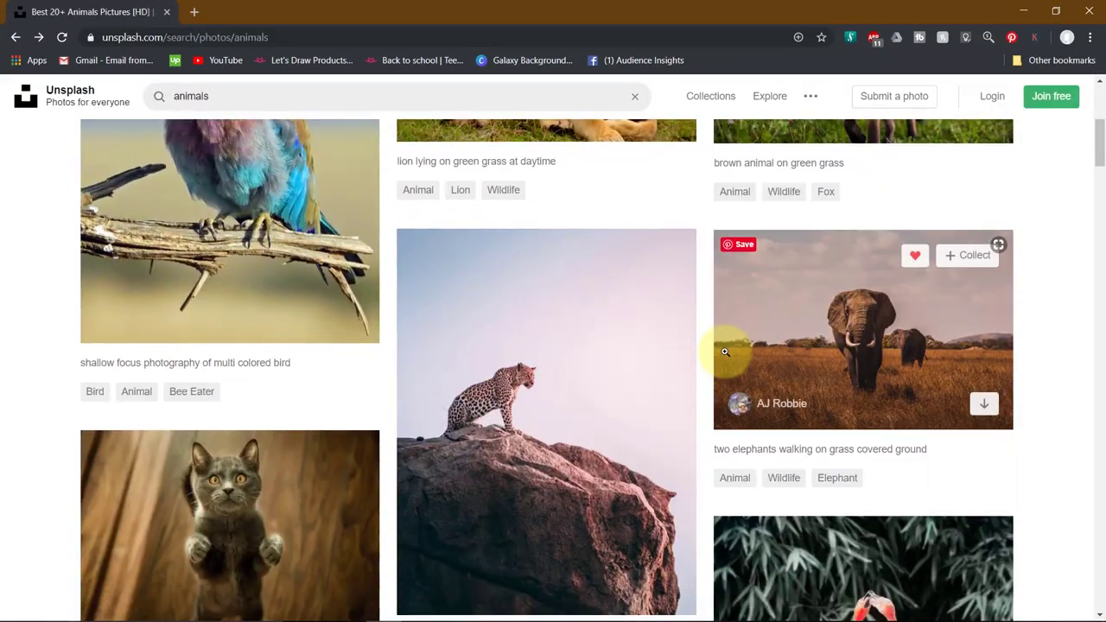
pyautogui.click(872, 316)
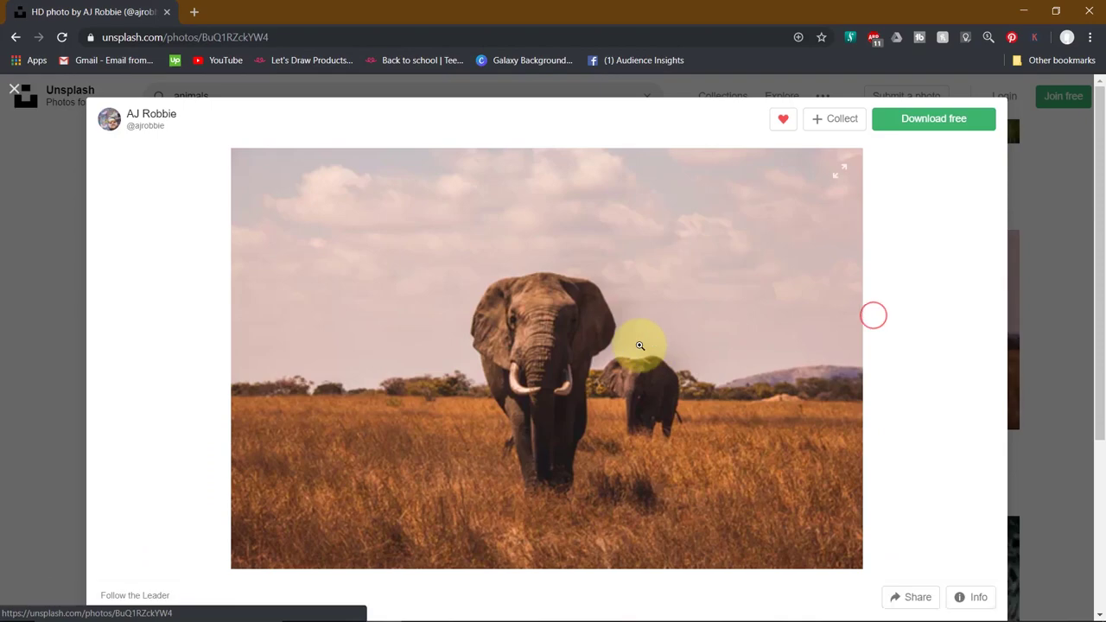
pyautogui.rightClick(591, 321)
pyautogui.click(617, 368)
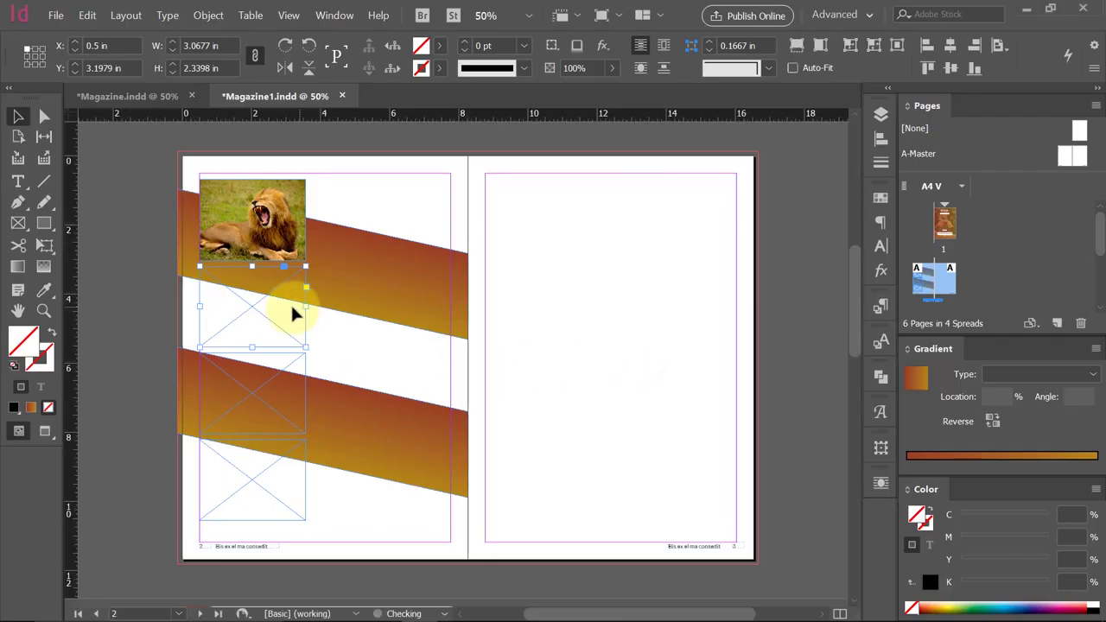
# Paste the elephant into the second frame and turn on Auto-Fit.
pyautogui.hotkey('ctrl', 'alt', 'v')
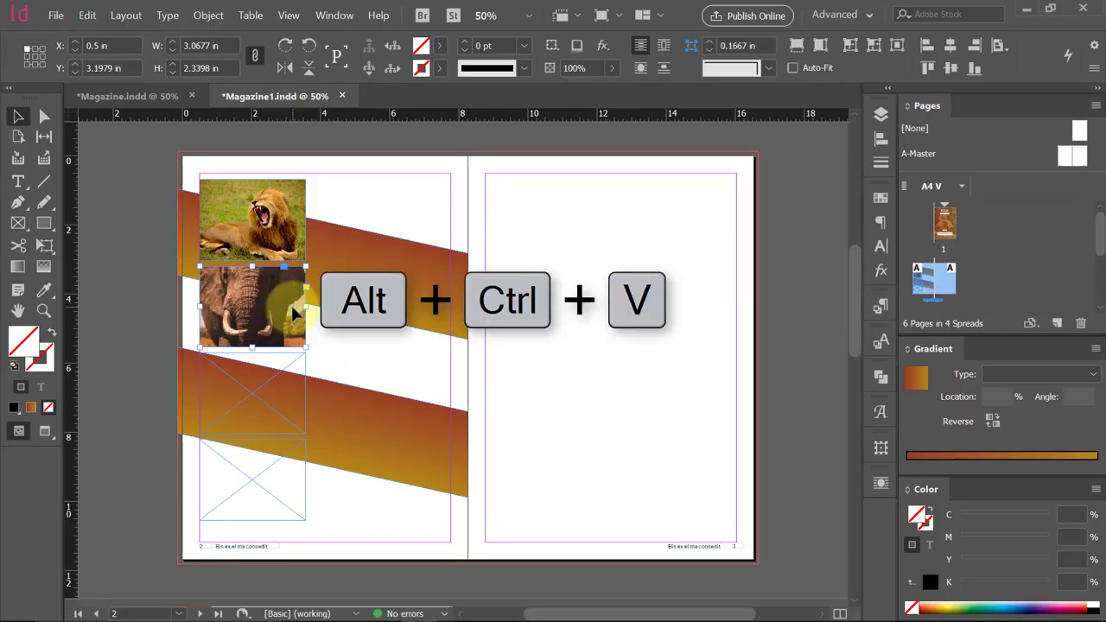
pyautogui.hotkey('ctrl', 'z')
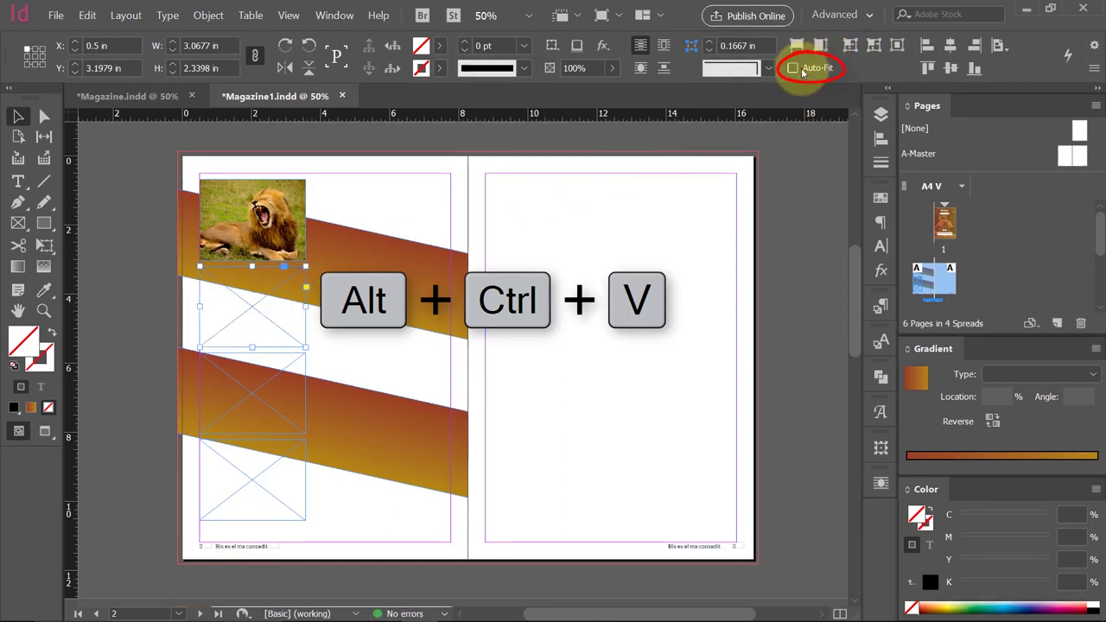
pyautogui.click(802, 71)
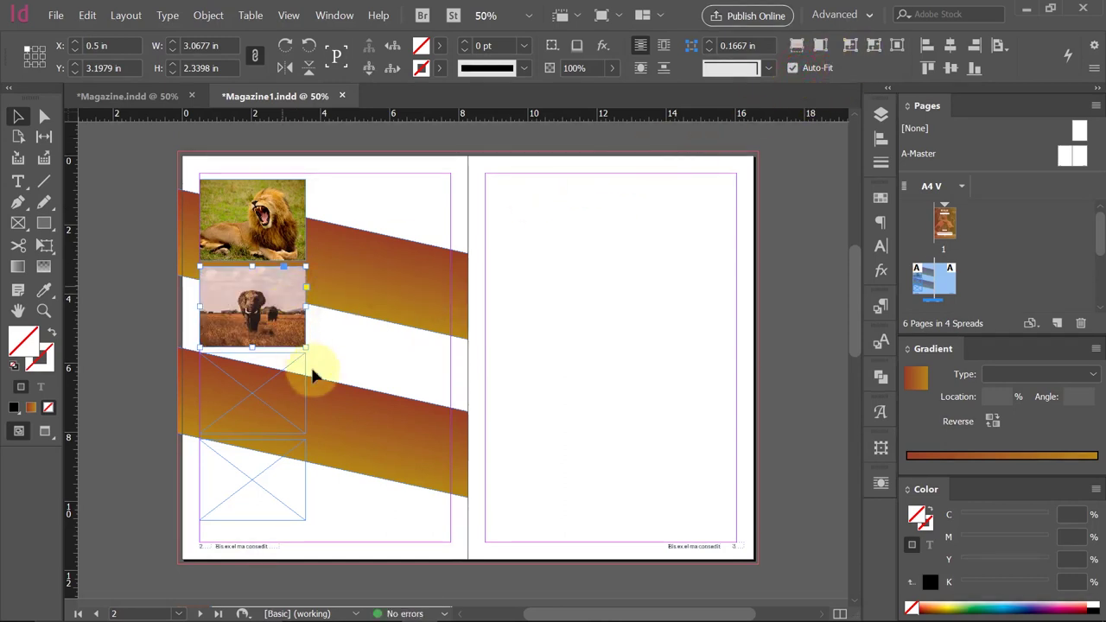
# Select the third frame and copy the two-zebras photo from Unsplash.
pyautogui.click(285, 388)
pyautogui.hotkey('alt', 'Tab')
pyautogui.press('Escape')
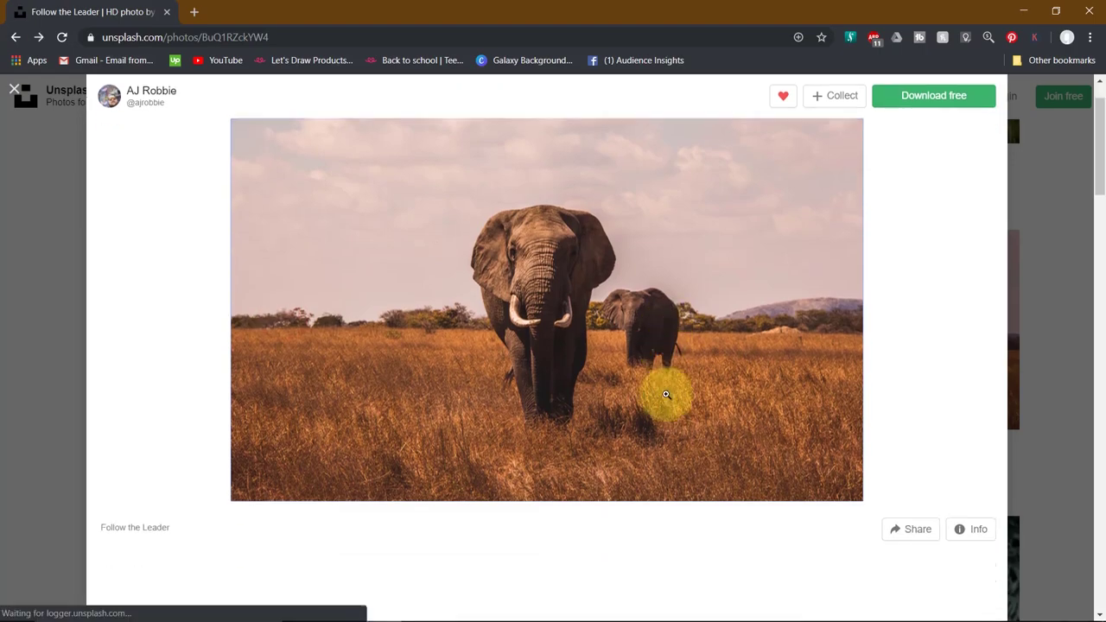
pyautogui.scroll(-3, 760, 388)
pyautogui.scroll(-2, 481, 390)
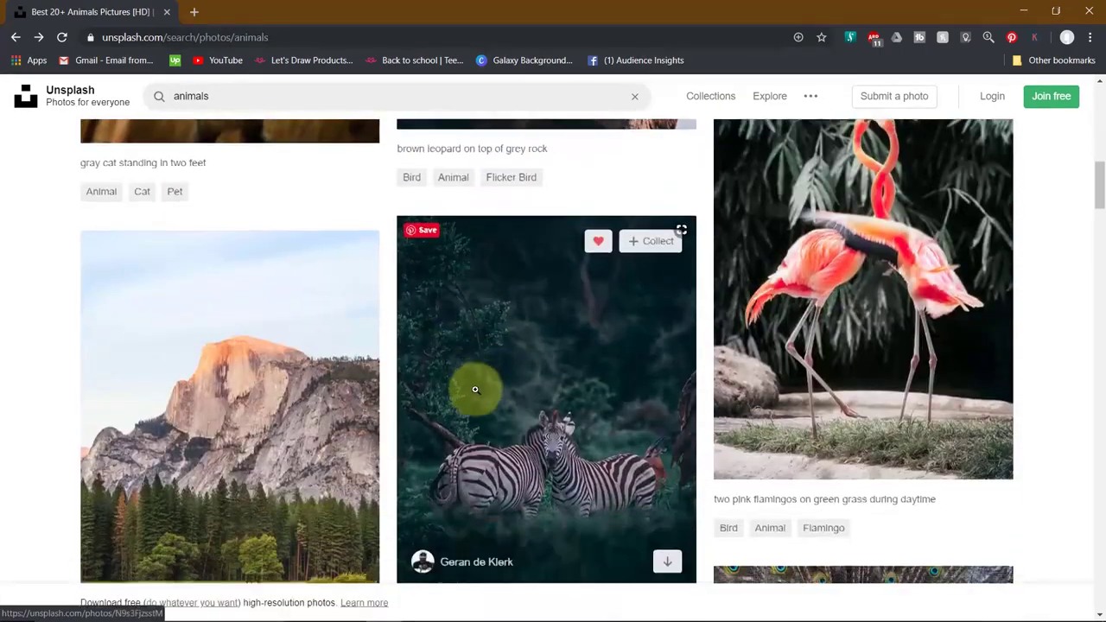
pyautogui.scroll(-2, 481, 389)
pyautogui.scroll(-2, 473, 390)
pyautogui.scroll(2, 471, 389)
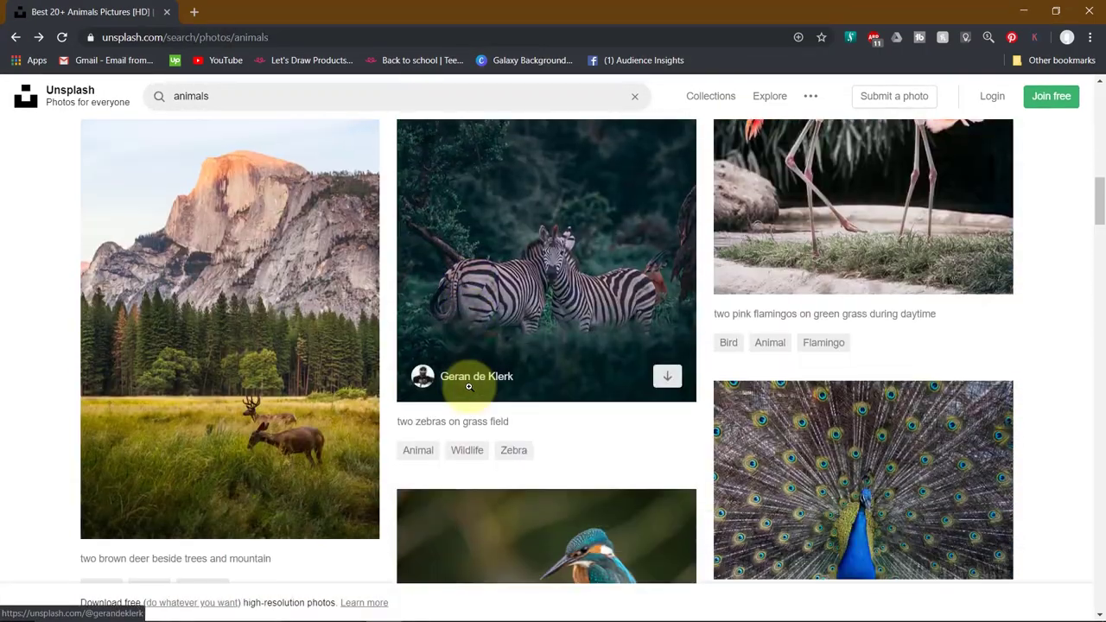
pyautogui.click(494, 290)
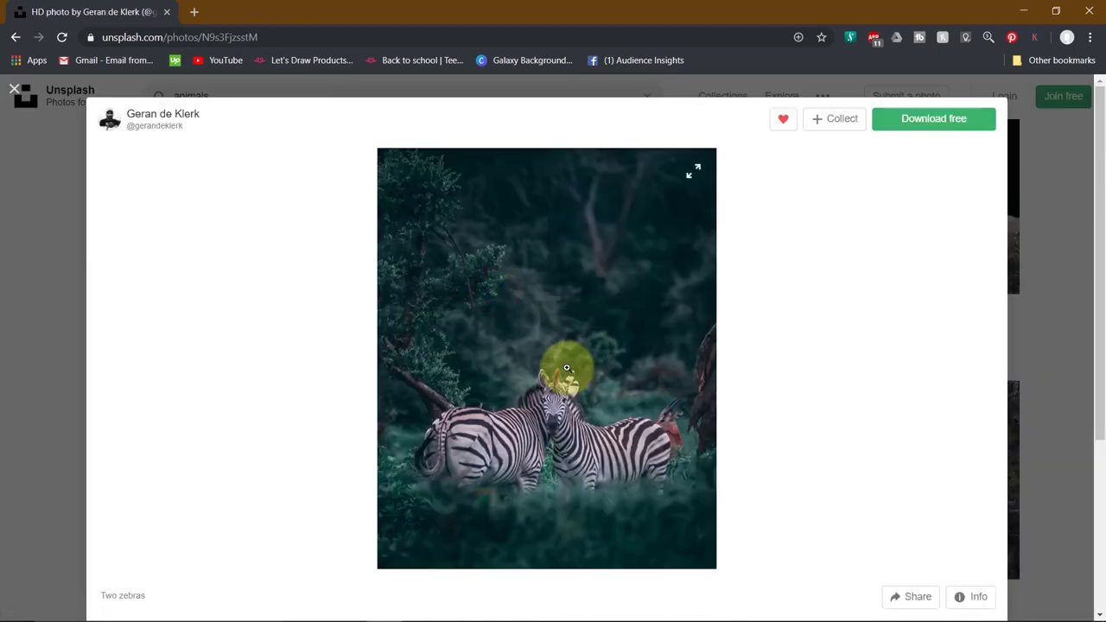
pyautogui.rightClick(567, 366)
pyautogui.click(586, 398)
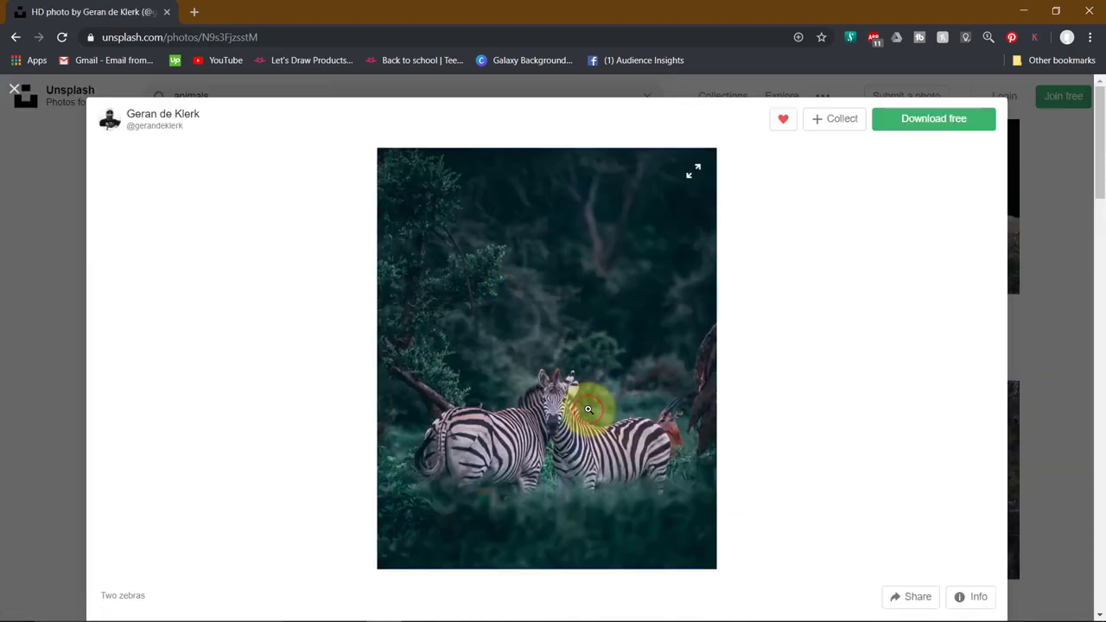
# Paste the zebra photo into the third frame, Auto-Fit on, fitted proportionally.
pyautogui.hotkey('ctrl', 'alt', 'v')
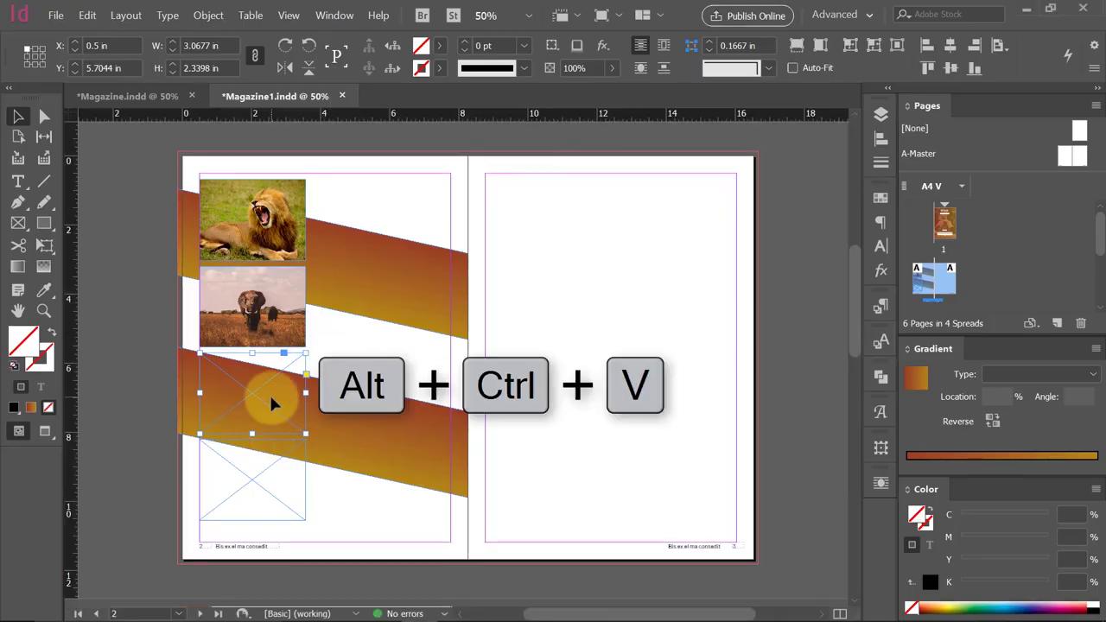
pyautogui.click(803, 68)
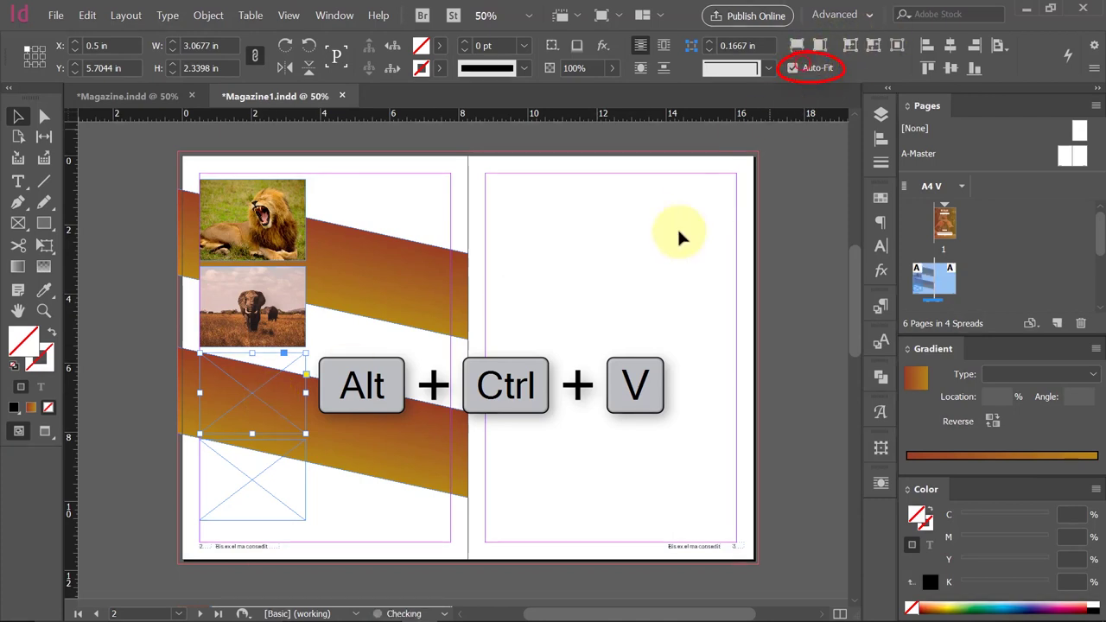
pyautogui.hotkey('ctrl', 'alt', 'v')
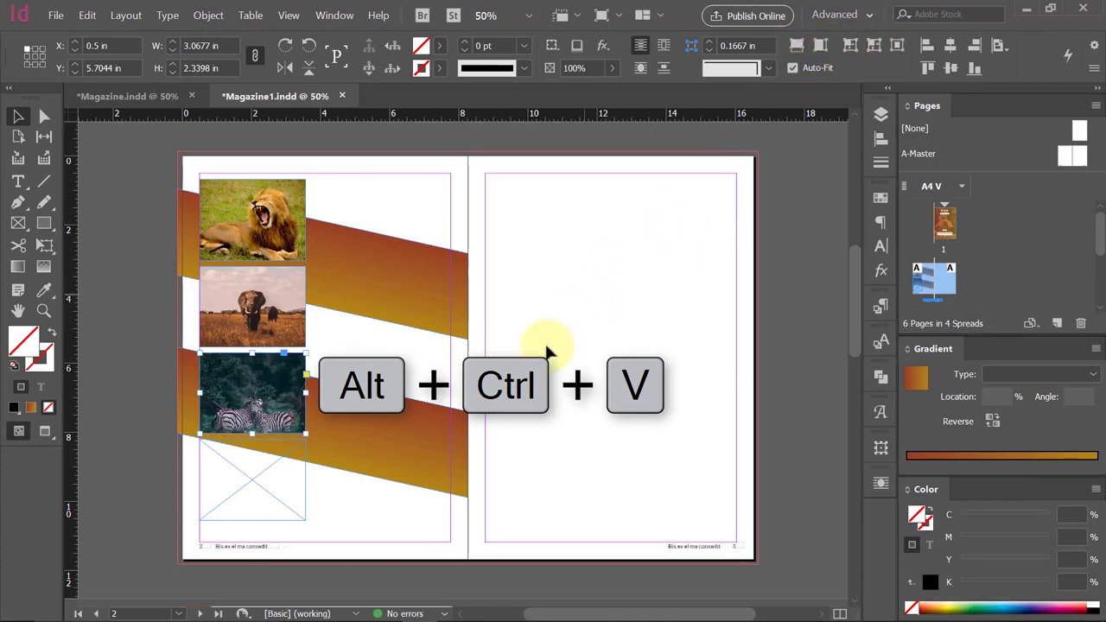
pyautogui.click(821, 45)
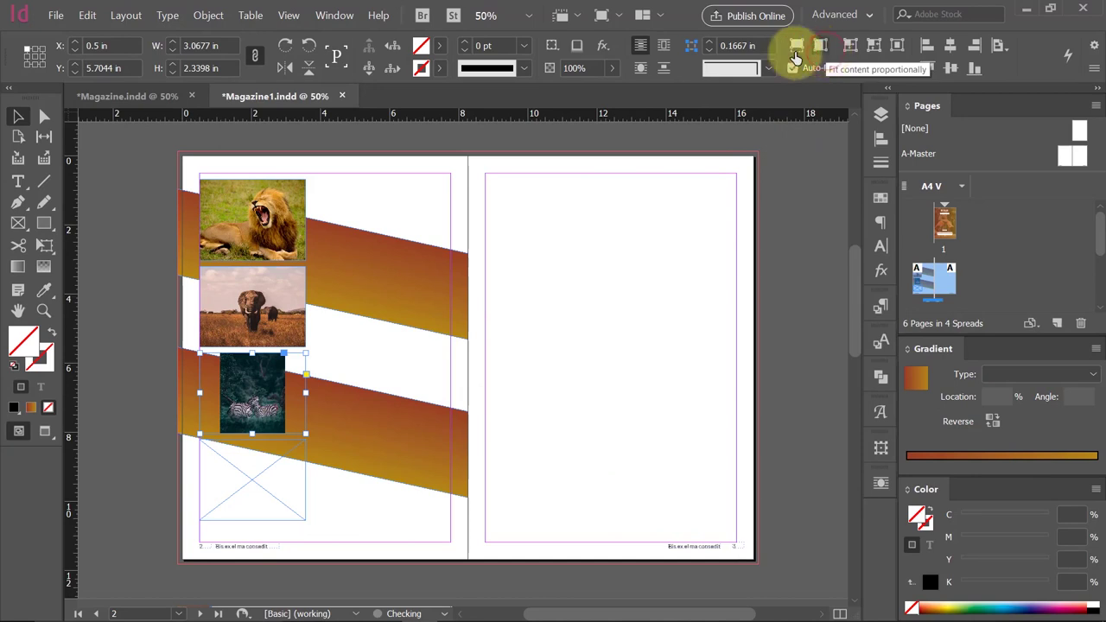
pyautogui.click(795, 46)
# Move the zebra image up inside its frame using Direct Selection.
pyautogui.press('a')
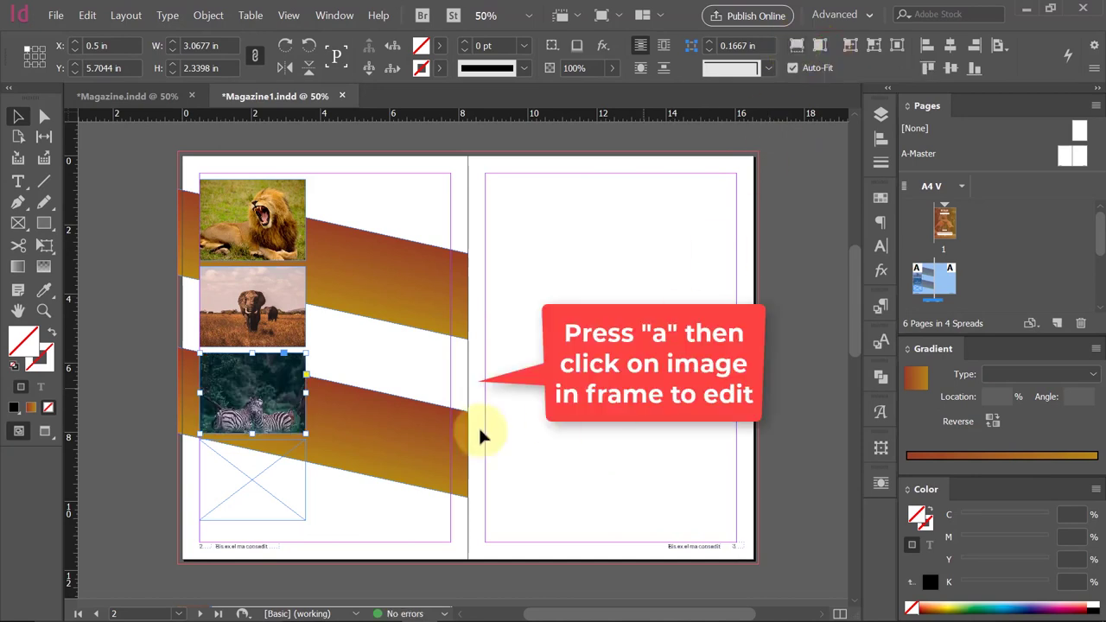
pyautogui.click(259, 384)
pyautogui.keyDown('ctrl'); pyautogui.click(275, 439); pyautogui.keyUp('ctrl')
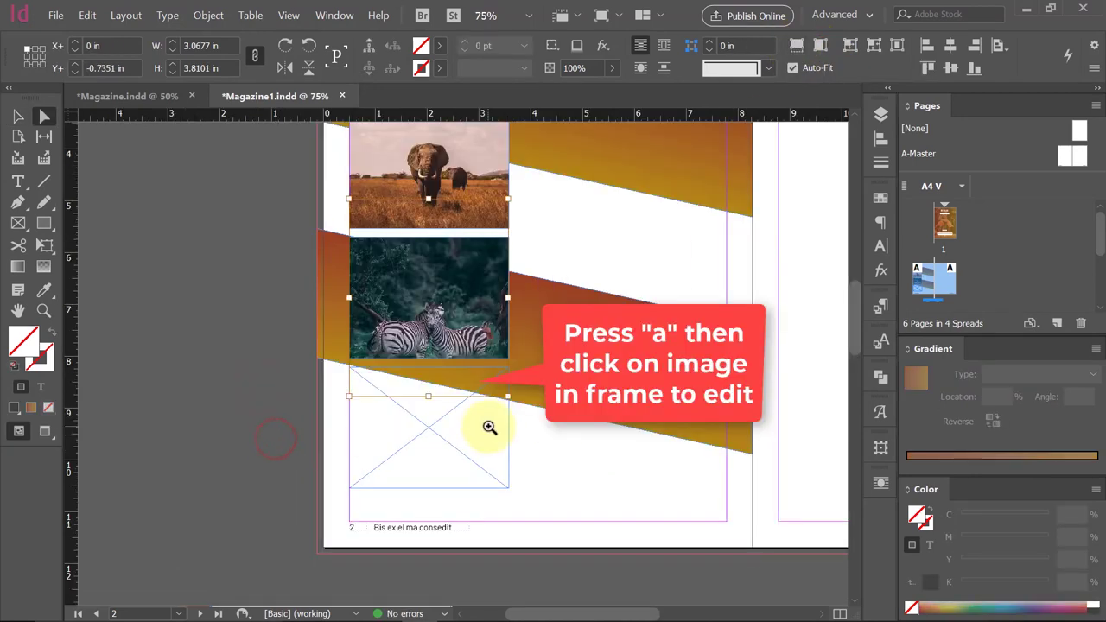
pyautogui.hotkey('shift', 'Up')
pyautogui.hotkey('shift', 'Up')
pyautogui.hotkey('shift', 'Up')
pyautogui.hotkey('shift', 'Up')
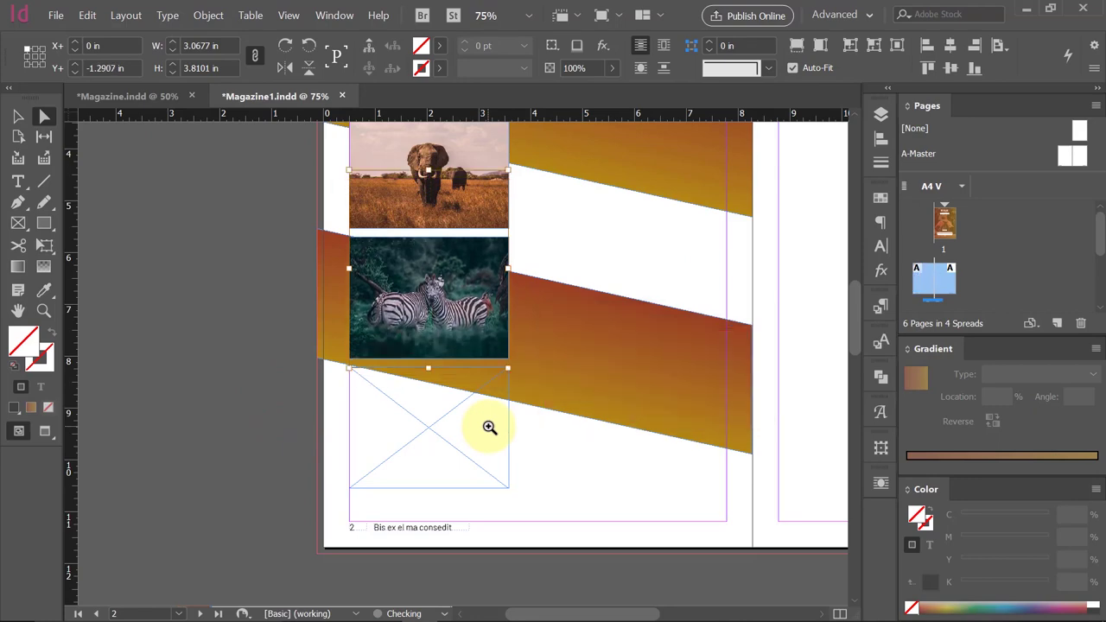
pyautogui.press('Up')
pyautogui.press('Up')
pyautogui.press('Up')
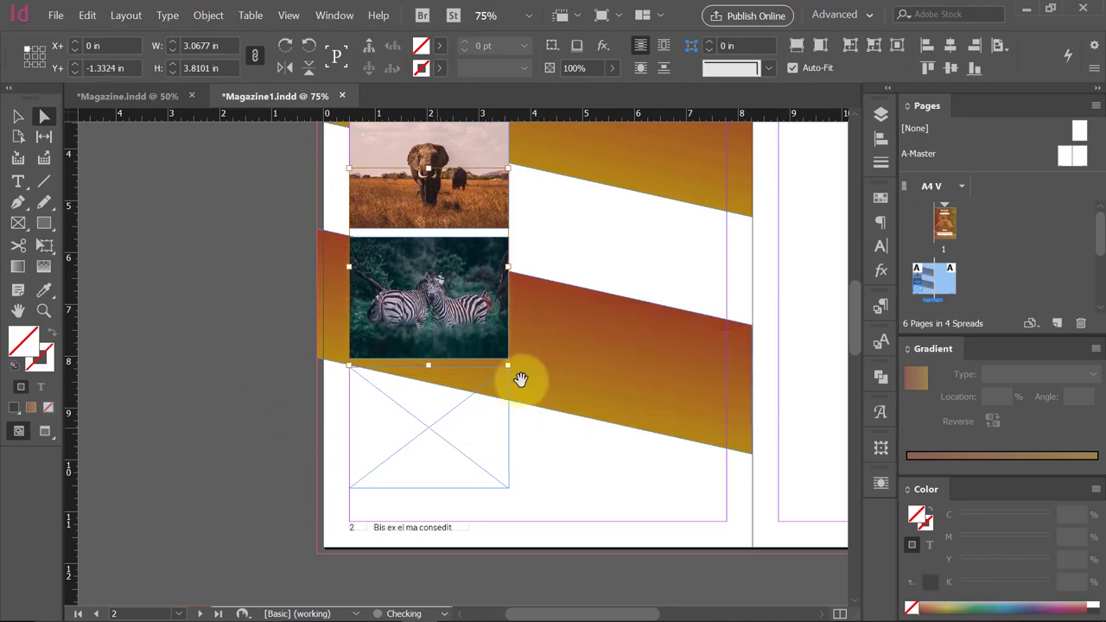
pyautogui.moveTo(514, 374)
pyautogui.mouseDown()
pyautogui.moveTo(253, 391)
pyautogui.moveTo(318, 396)
pyautogui.mouseUp()
# Select the empty bottom frame and copy the impala photo from Unsplash.
pyautogui.click(178, 403)
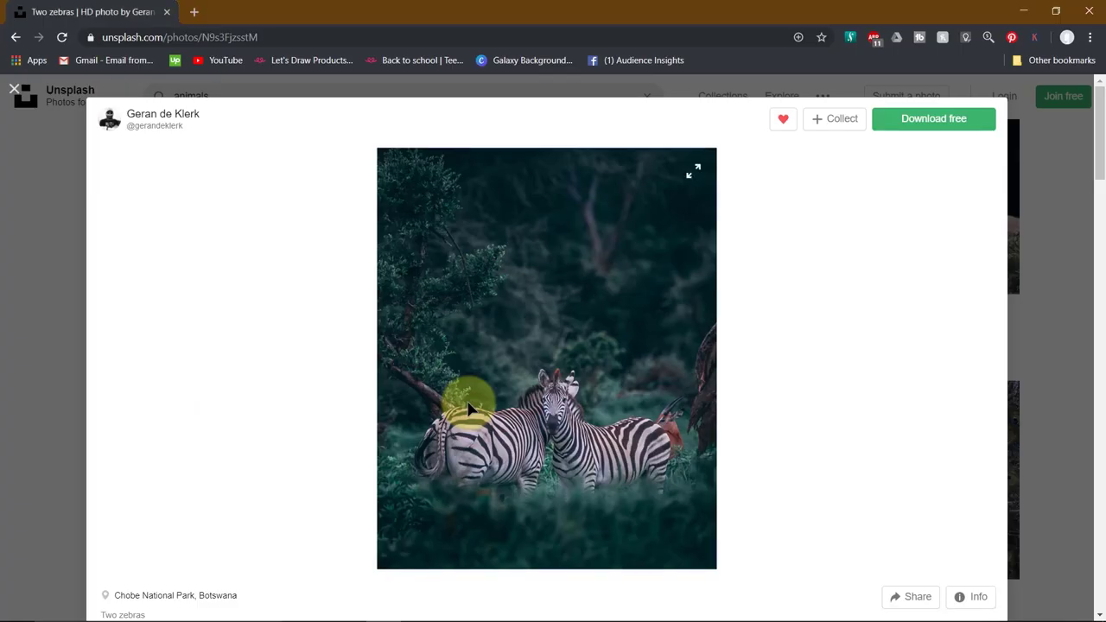
pyautogui.scroll(-2, 605, 376)
pyautogui.scroll(-1, 655, 365)
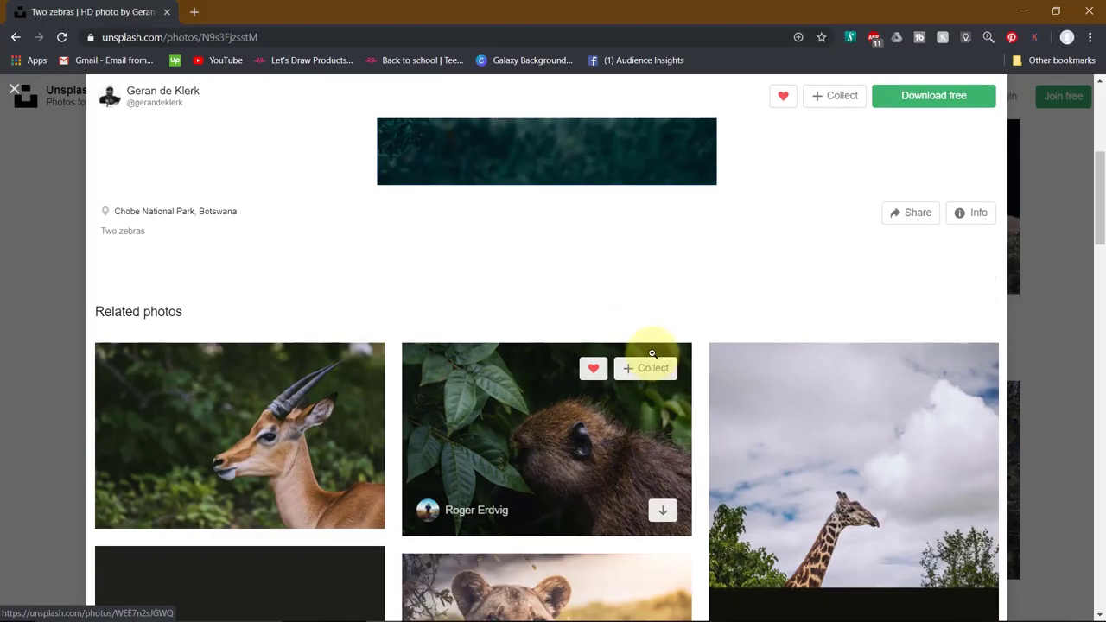
pyautogui.scroll(-3, 296, 424)
pyautogui.scroll(1, 296, 424)
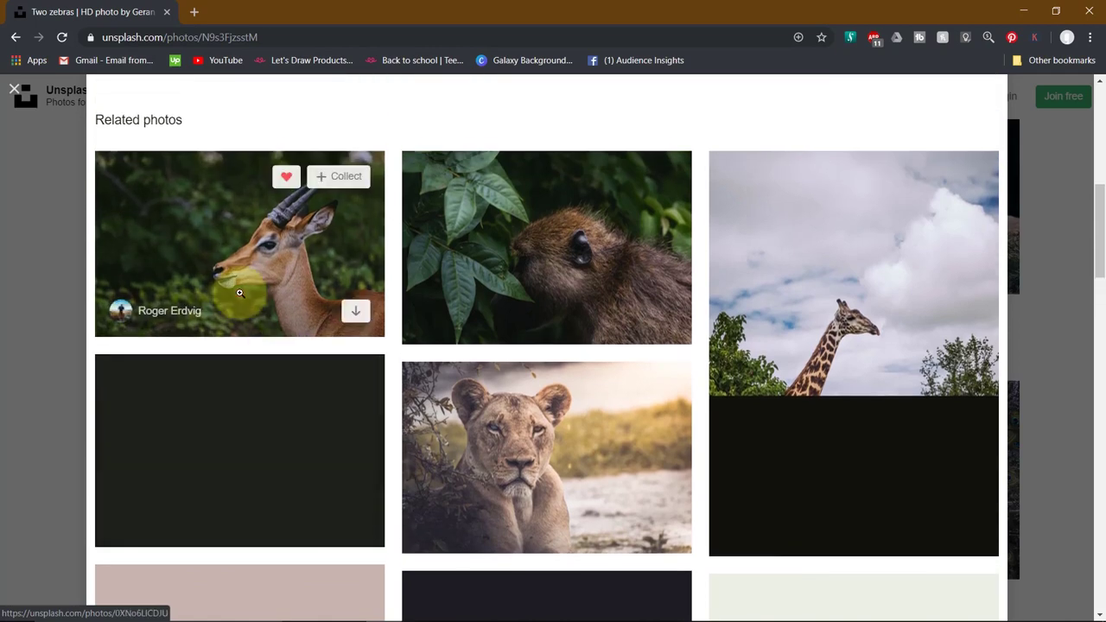
pyautogui.click(239, 296)
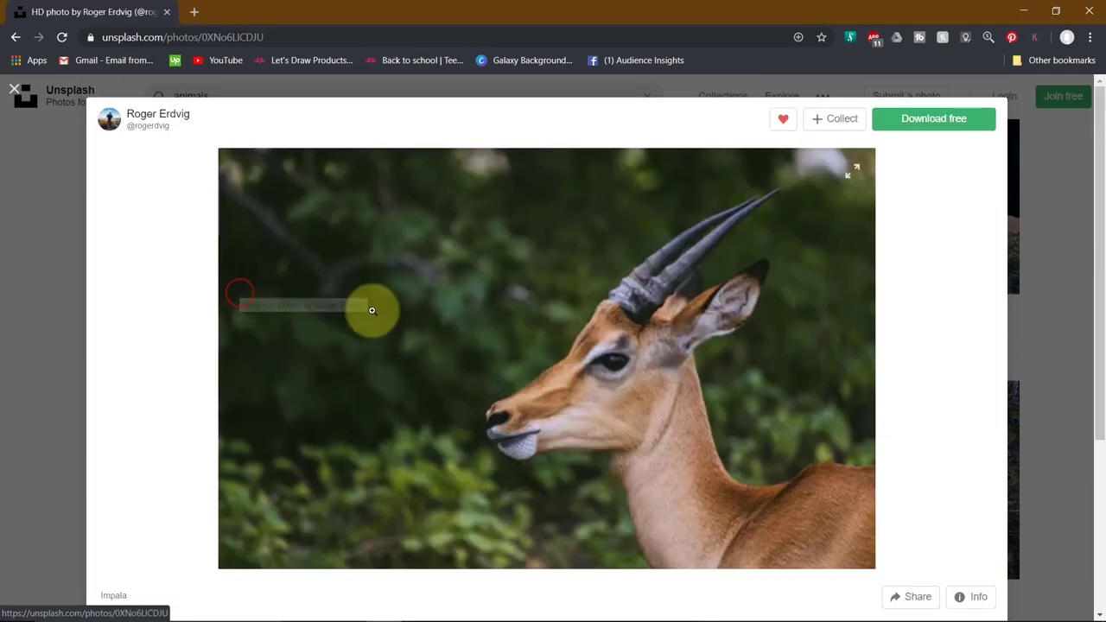
pyautogui.rightClick(604, 346)
pyautogui.click(655, 386)
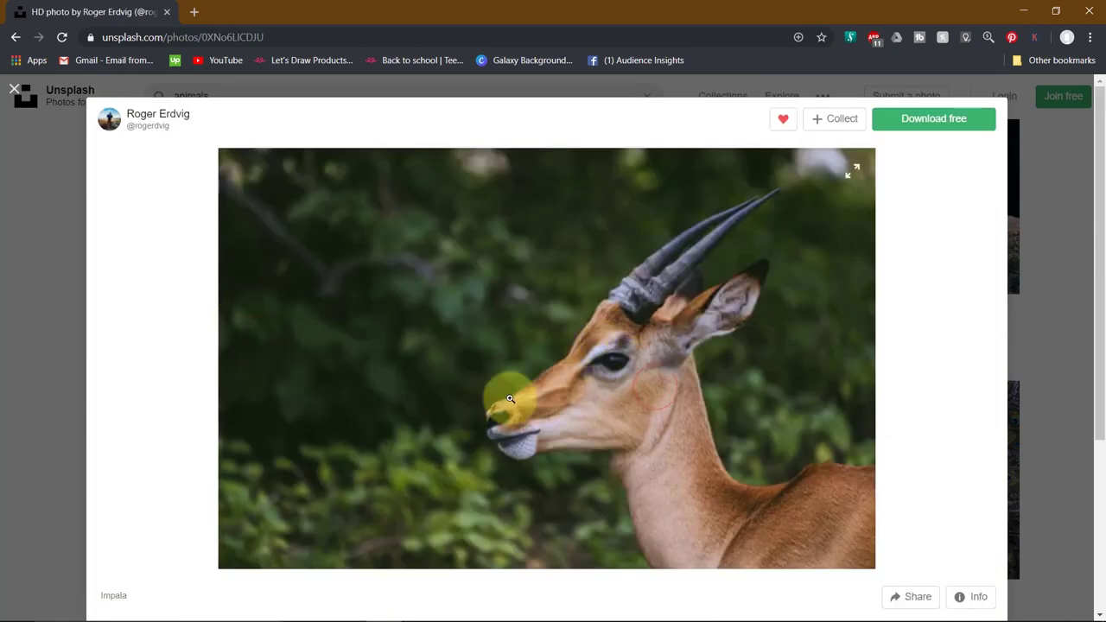
# Paste the impala into the bottom frame with Auto-Fit and shift it left inside.
pyautogui.hotkey('ctrl', 'alt', 'v')
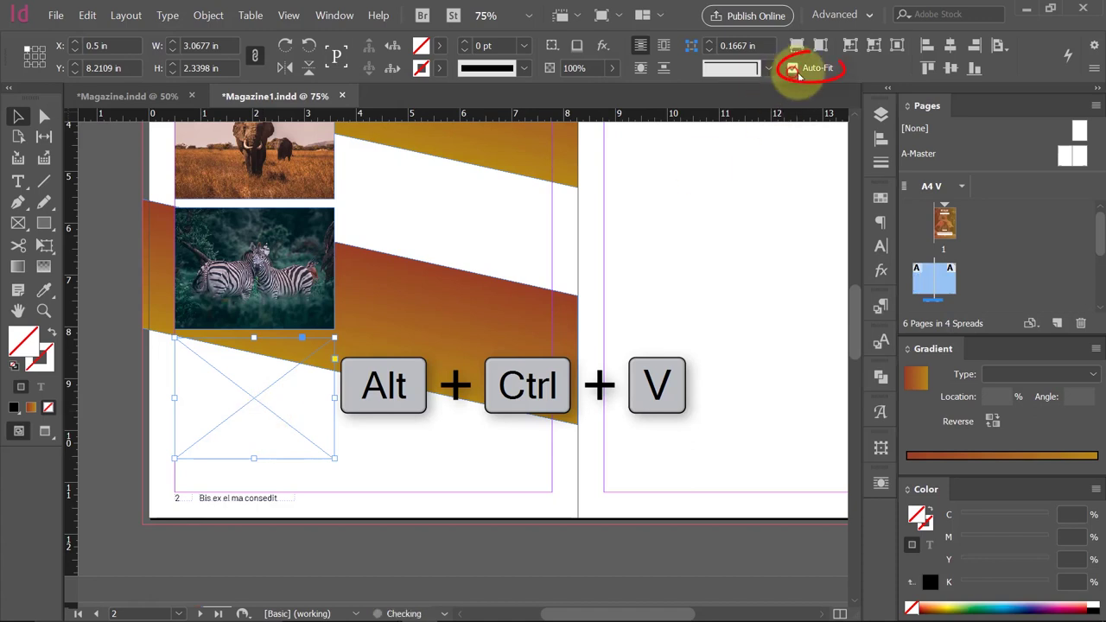
pyautogui.click(792, 67)
pyautogui.hotkey('ctrl', 'alt', 'v')
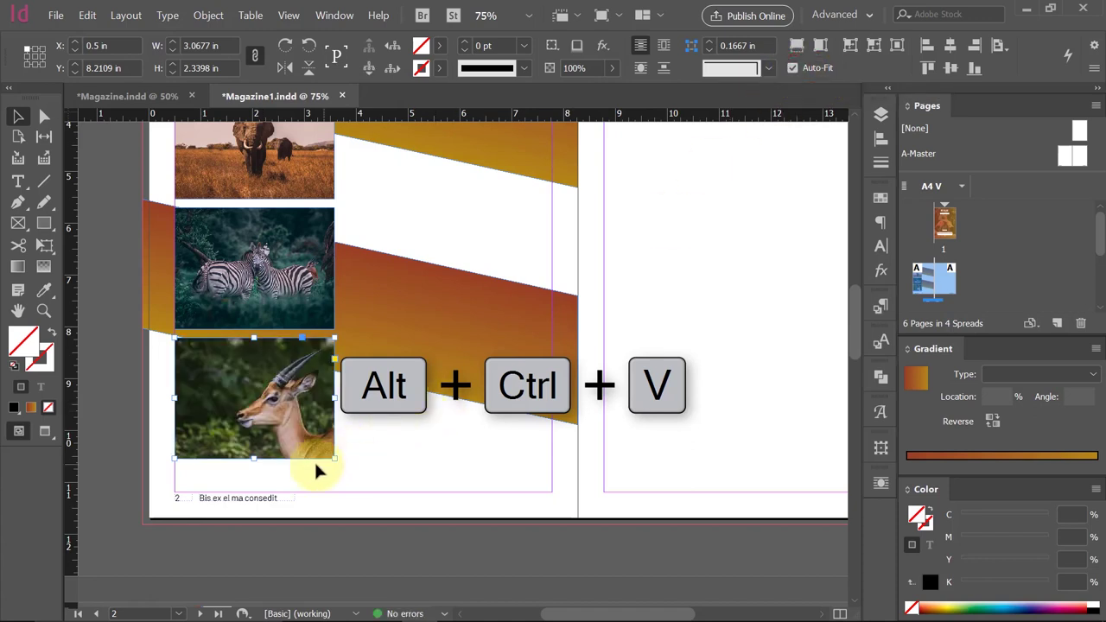
pyautogui.press('a')
pyautogui.click(273, 406)
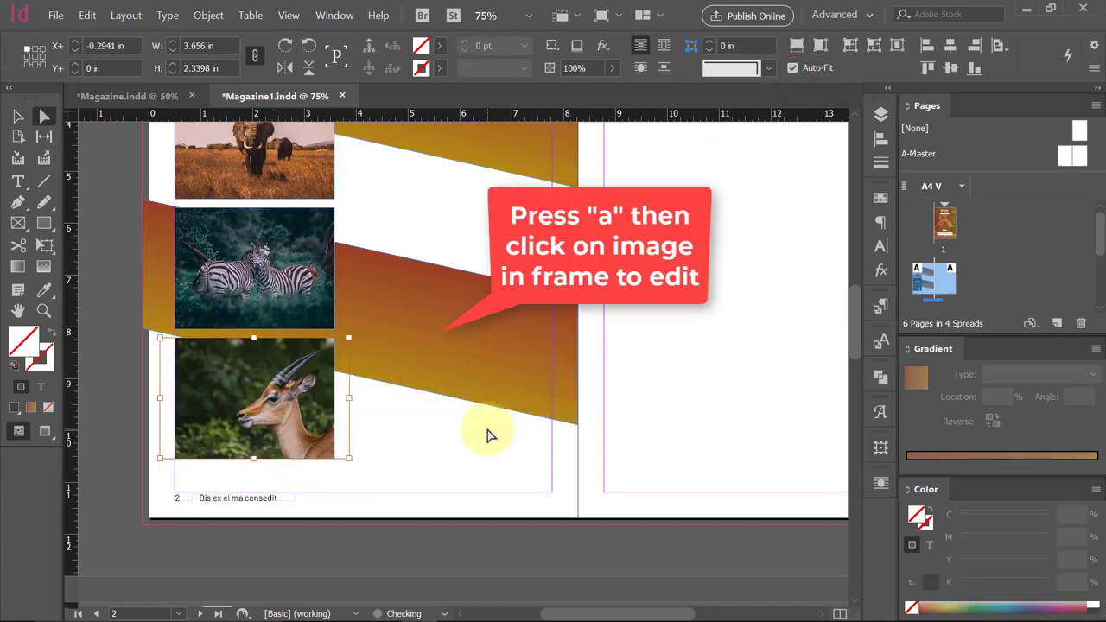
pyautogui.hotkey('shift', 'Left')
pyautogui.hotkey('shift', 'Left')
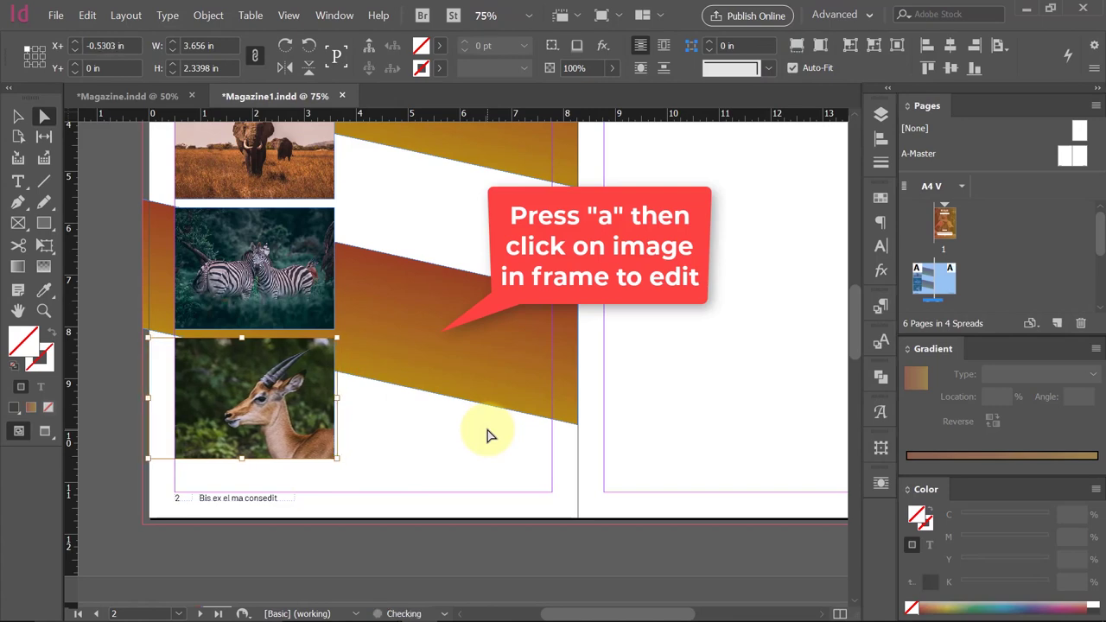
pyautogui.click(711, 291)
pyautogui.hotkey('ctrl', '-')
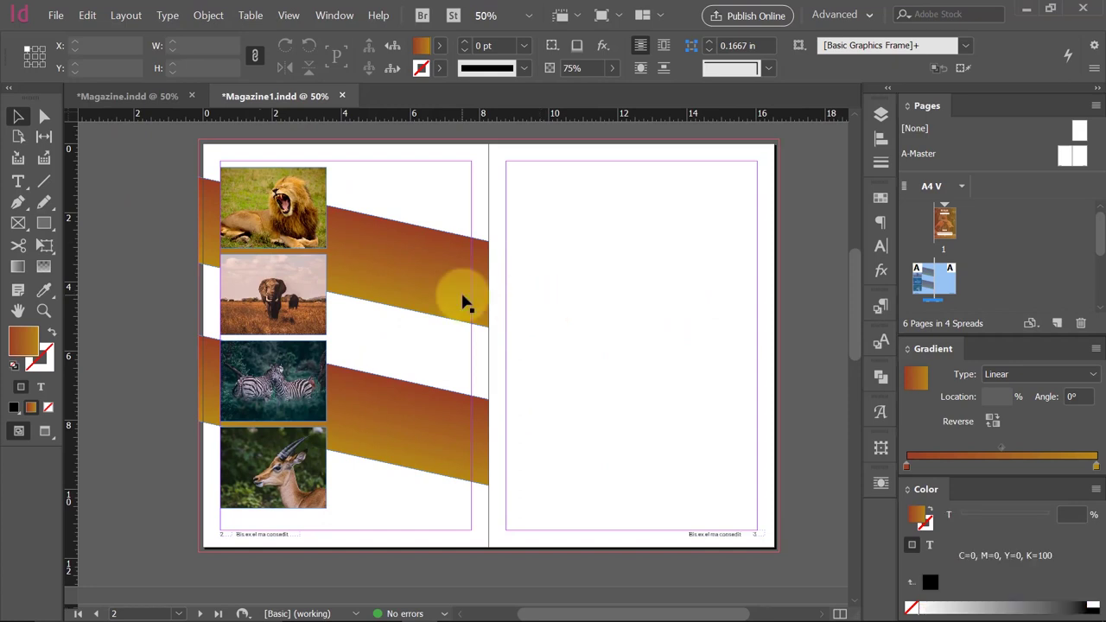
# Draw a number-1 text frame beside the lion photo and copy it beside the elephant photo.
pyautogui.click(18, 182)
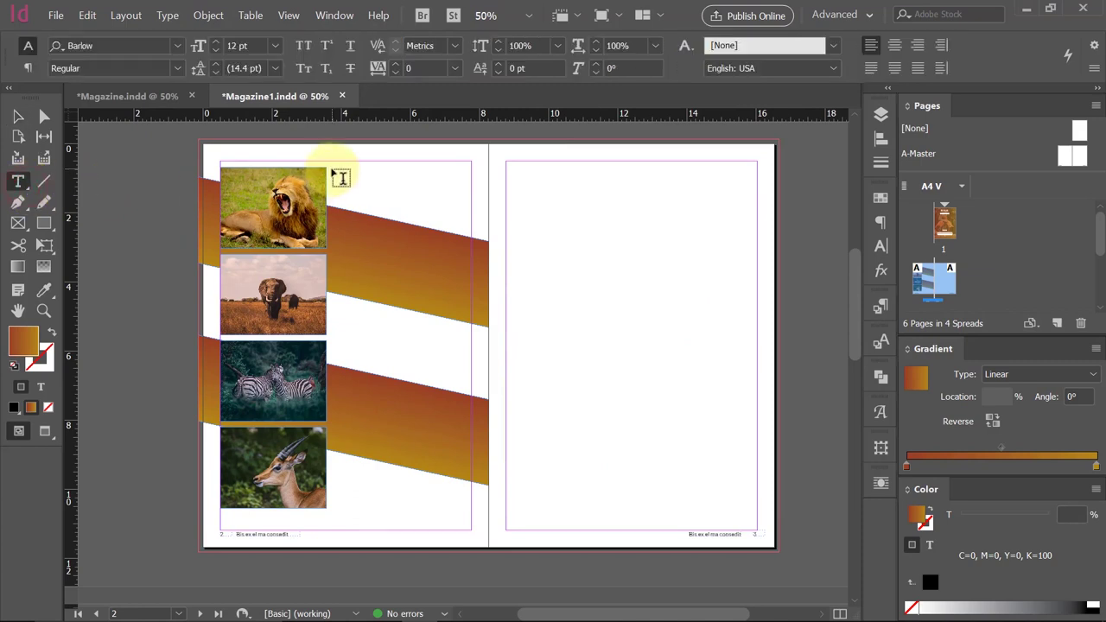
pyautogui.moveTo(333, 170); pyautogui.dragTo(355, 184)
pyautogui.write('1')
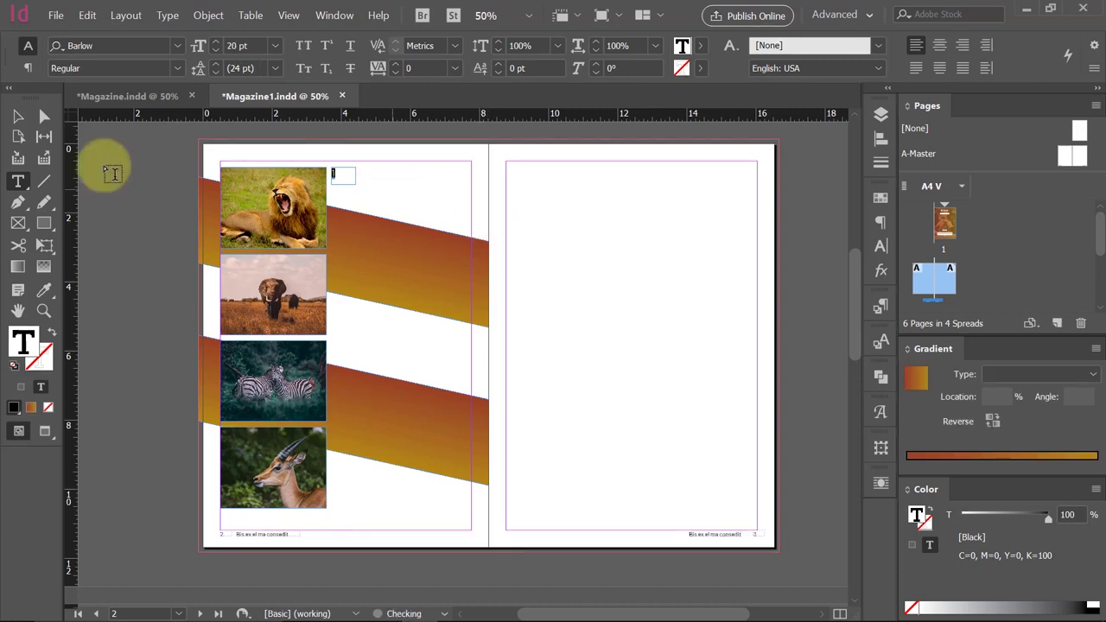
pyautogui.click(16, 115)
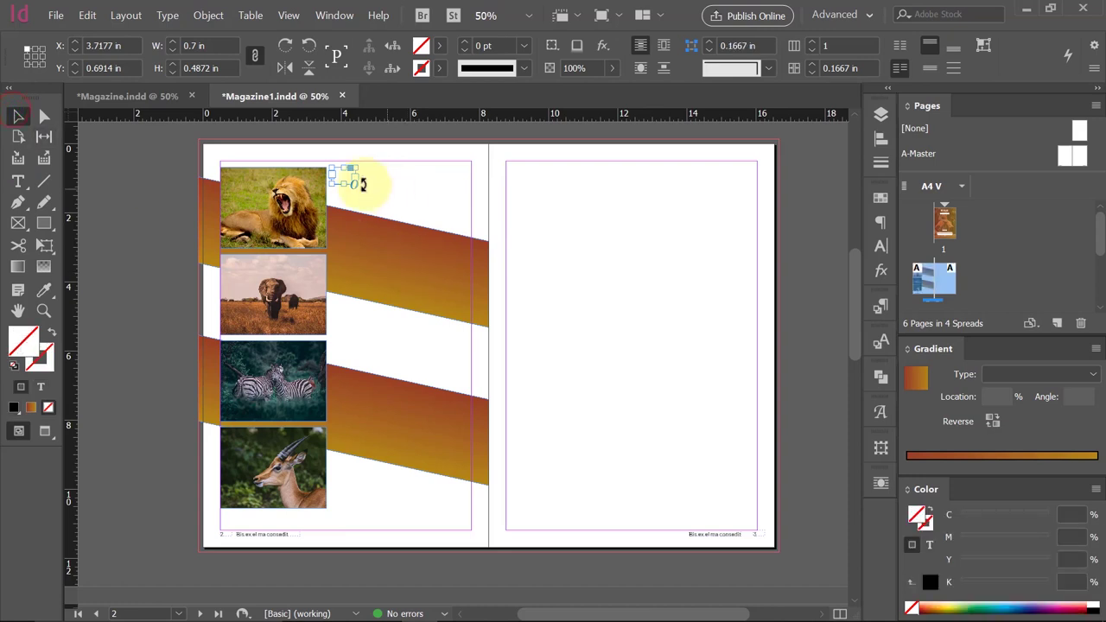
pyautogui.click(438, 178)
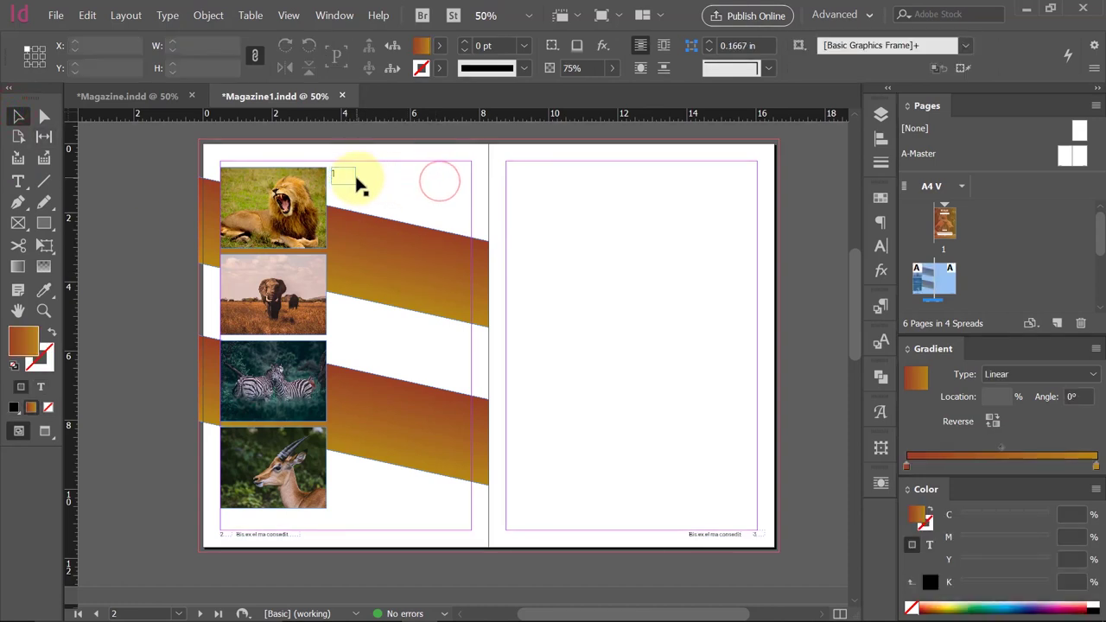
pyautogui.moveTo(338, 180); pyautogui.dragTo(344, 264)
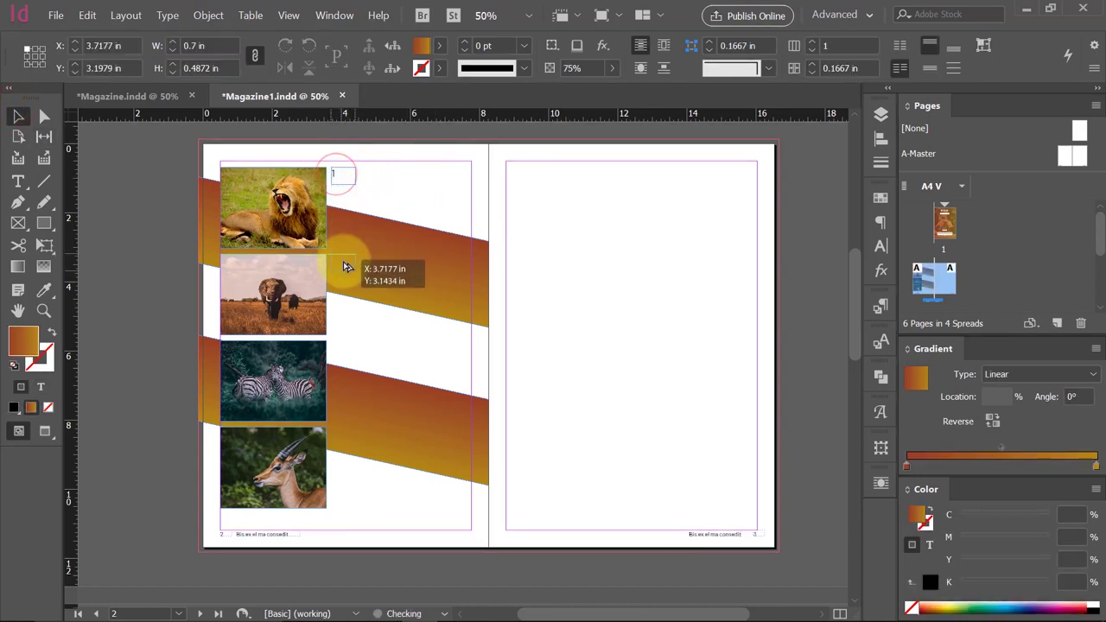
pyautogui.click(489, 202)
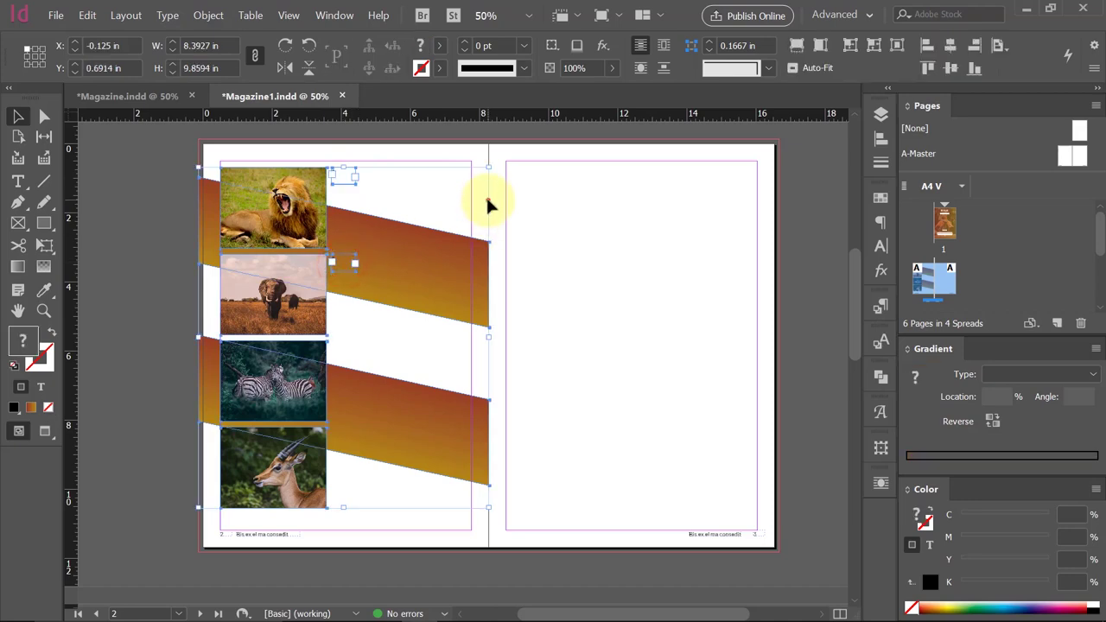
pyautogui.click(361, 246)
pyautogui.hotkey('ctrl', '=')
pyautogui.hotkey('ctrl', '=')
pyautogui.click(472, 199)
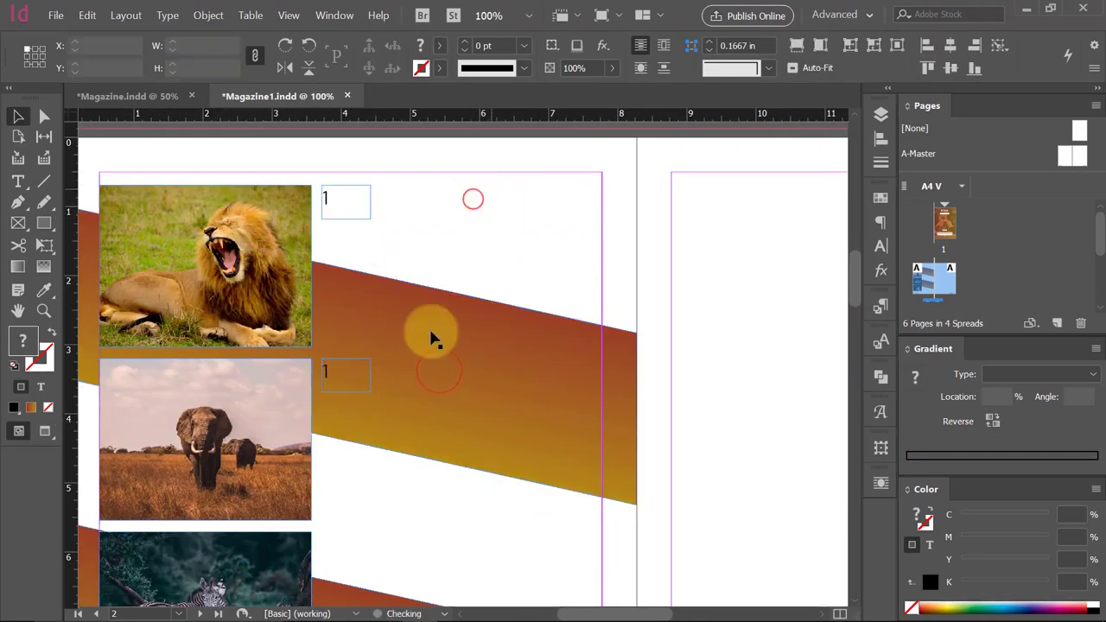
# Change the elephant frame's number to 2.
pyautogui.doubleClick(337, 380)
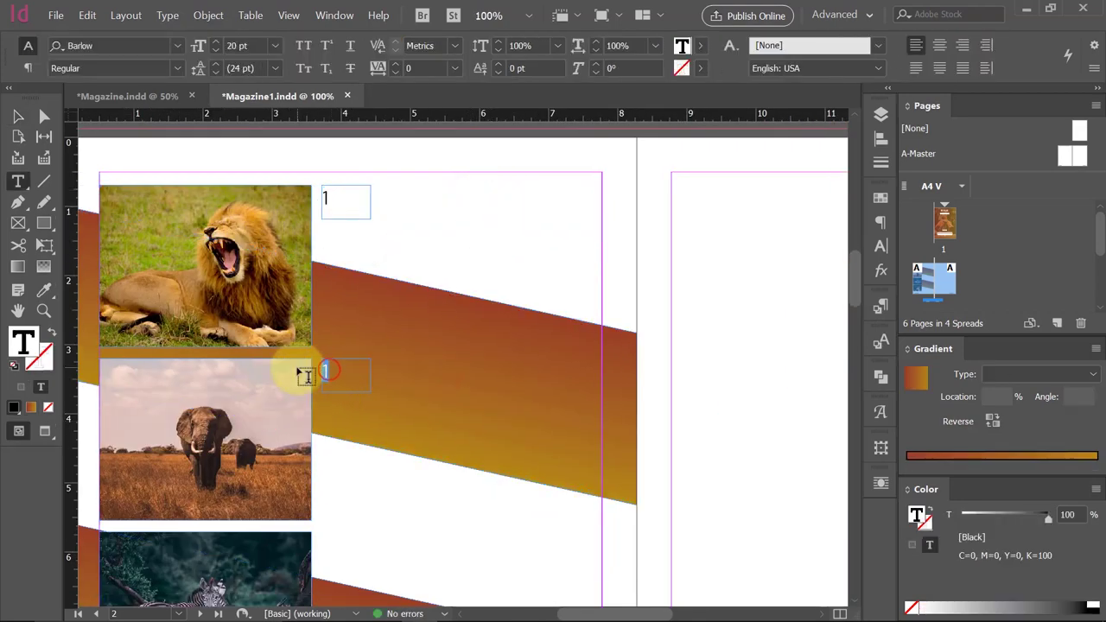
pyautogui.write('2')
pyautogui.click(19, 116)
pyautogui.click(346, 376)
pyautogui.scroll(-2, 494, 321)
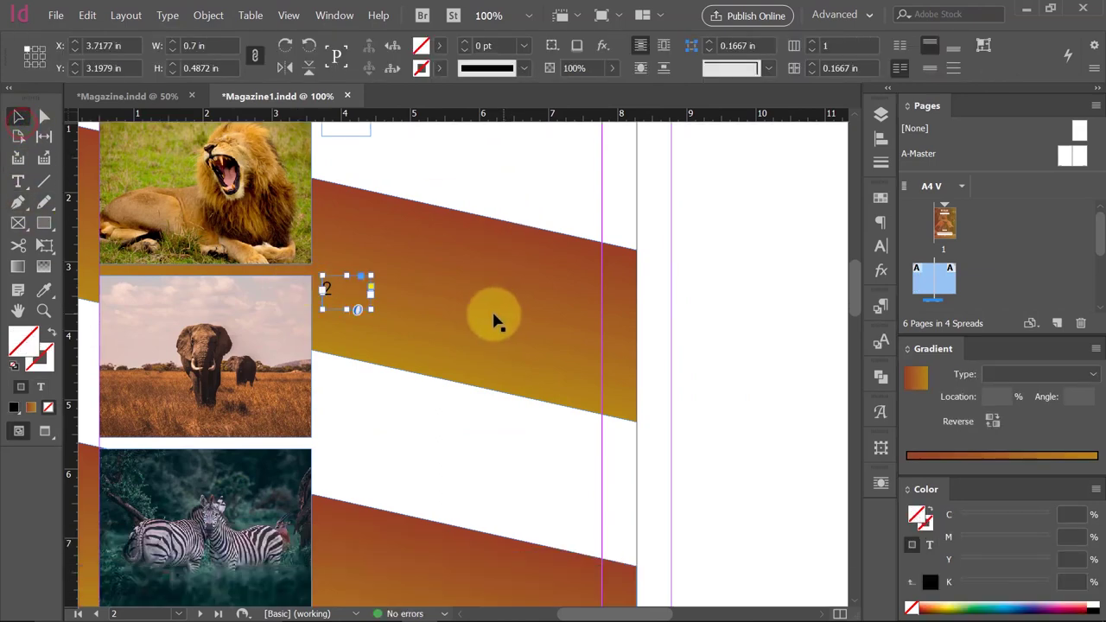
pyautogui.scroll(-2, 350, 220)
# Duplicate the number frame beside the zebra photo and change it to 3.
pyautogui.keyDown('alt'); pyautogui.moveTo(335, 212); pyautogui.dragTo(336, 385); pyautogui.keyUp('alt')
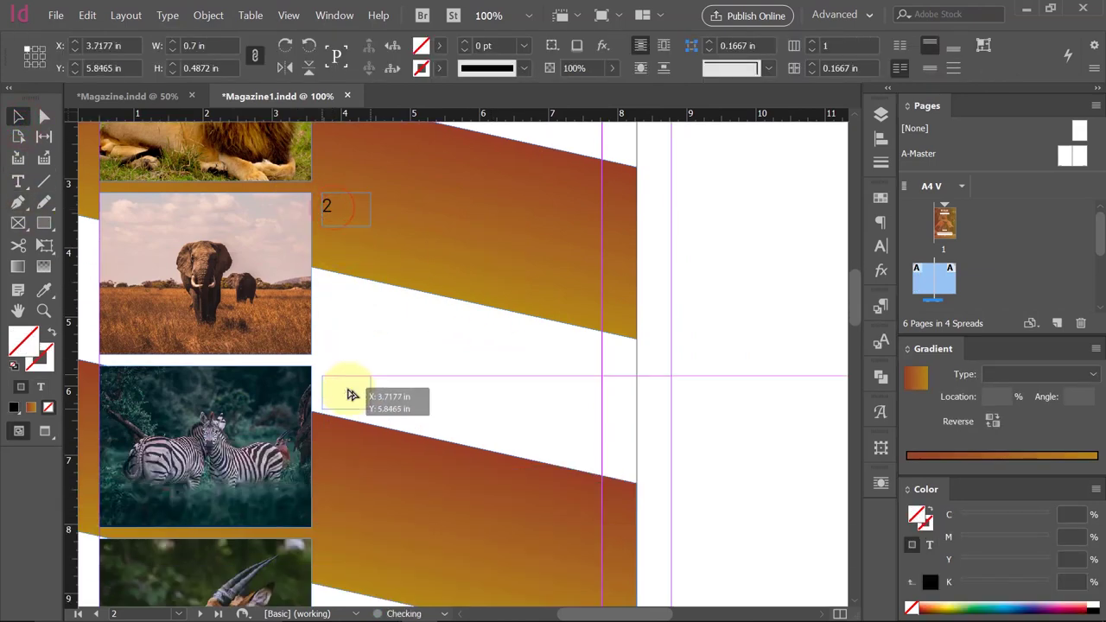
pyautogui.doubleClick(328, 378)
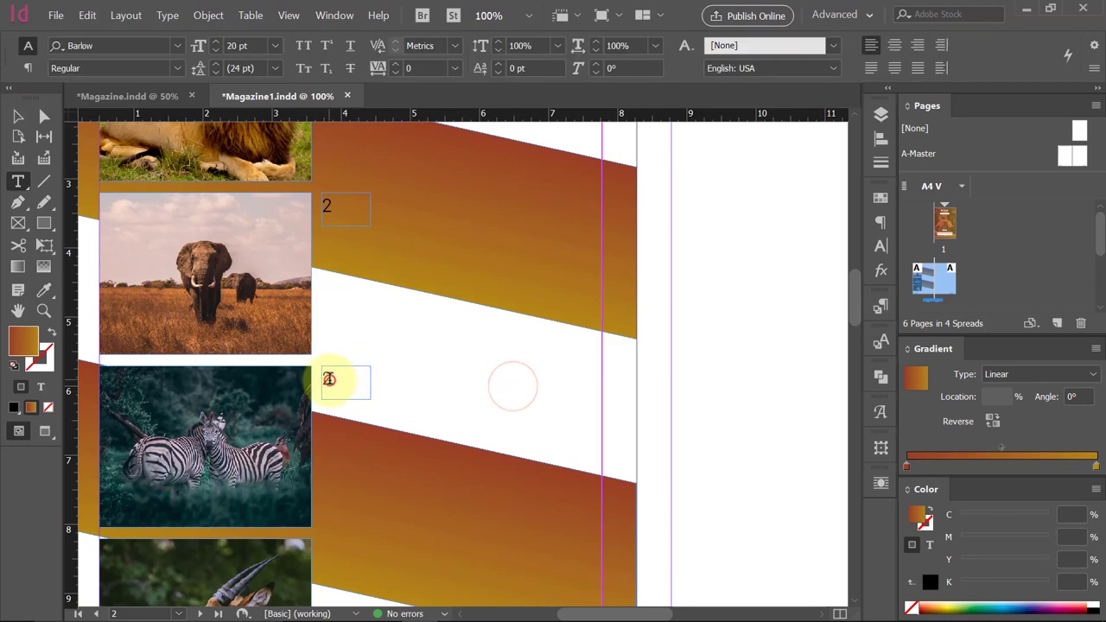
pyautogui.write('3')
pyautogui.click(18, 115)
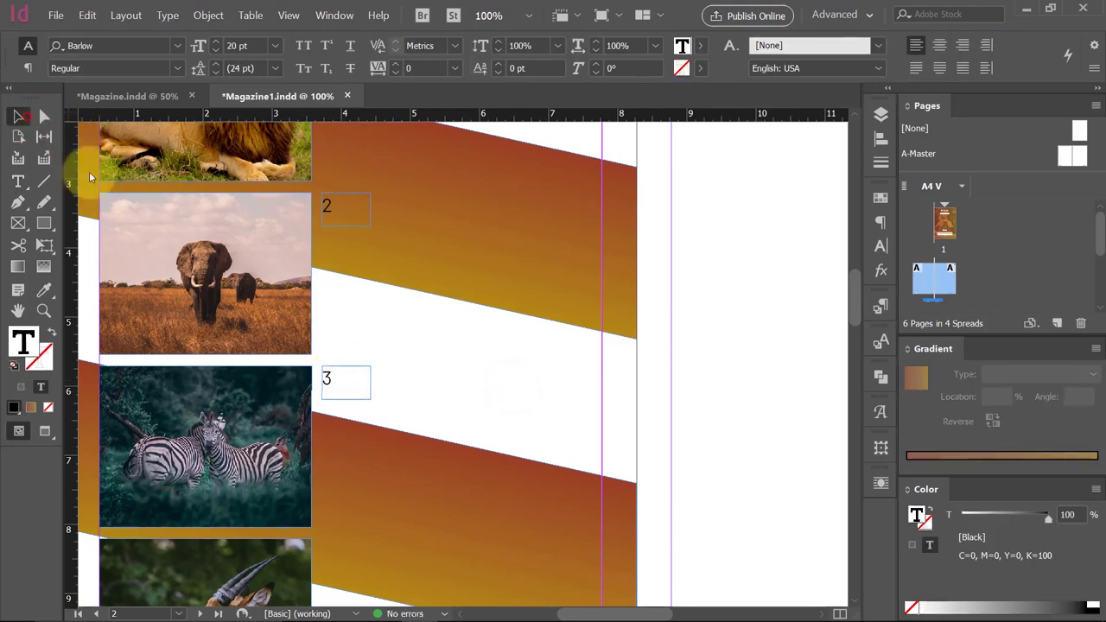
pyautogui.scroll(-1, 454, 355)
pyautogui.click(481, 375)
pyautogui.scroll(-2, 339, 368)
# Copy a fourth number frame beside the antelope photo and set it to 4.
pyautogui.keyDown('alt'); pyautogui.moveTo(326, 252); pyautogui.dragTo(341, 427); pyautogui.keyUp('alt')
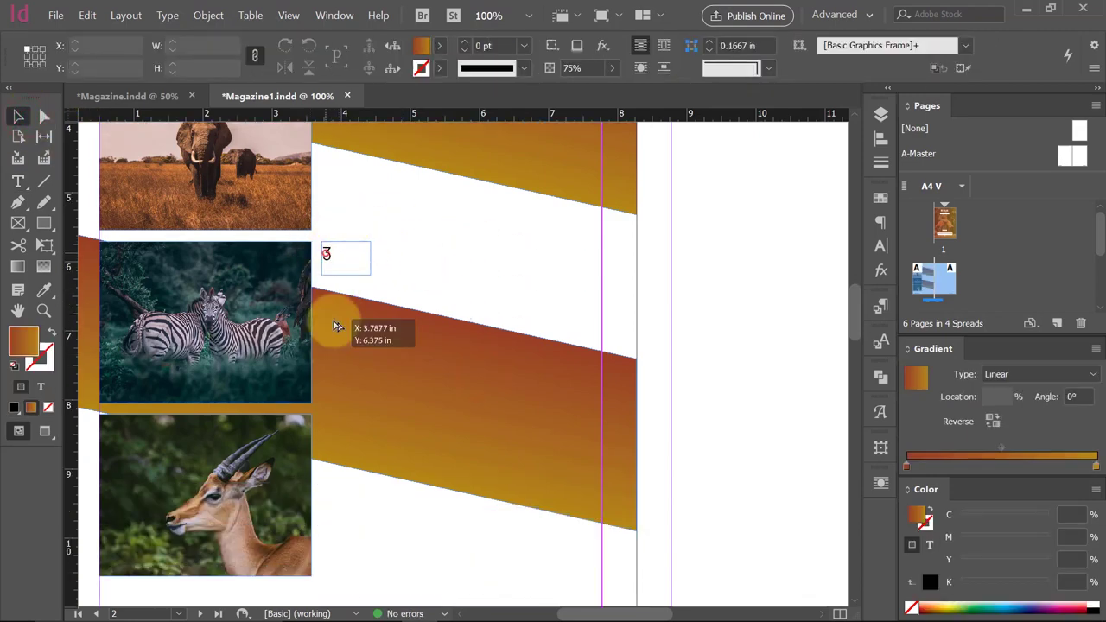
pyautogui.doubleClick(346, 436)
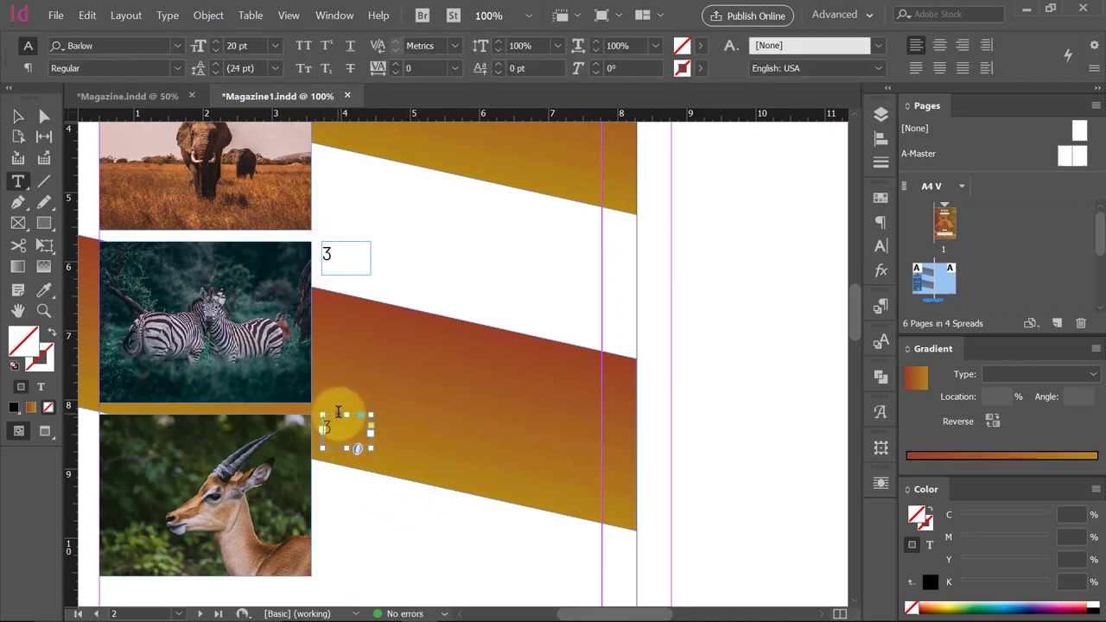
pyautogui.write('4')
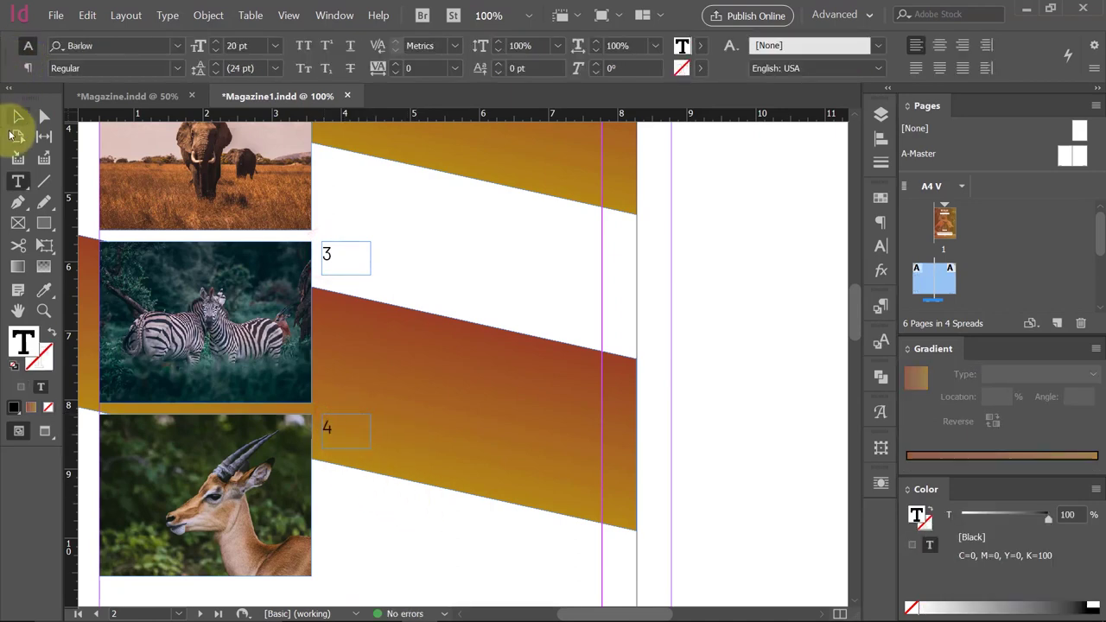
pyautogui.click(19, 116)
# Fit all four number frames (1–4) tightly to their digits.
pyautogui.keyDown('shift'); pyautogui.click(325, 256); pyautogui.keyUp('shift')
pyautogui.scroll(5, 444, 320)
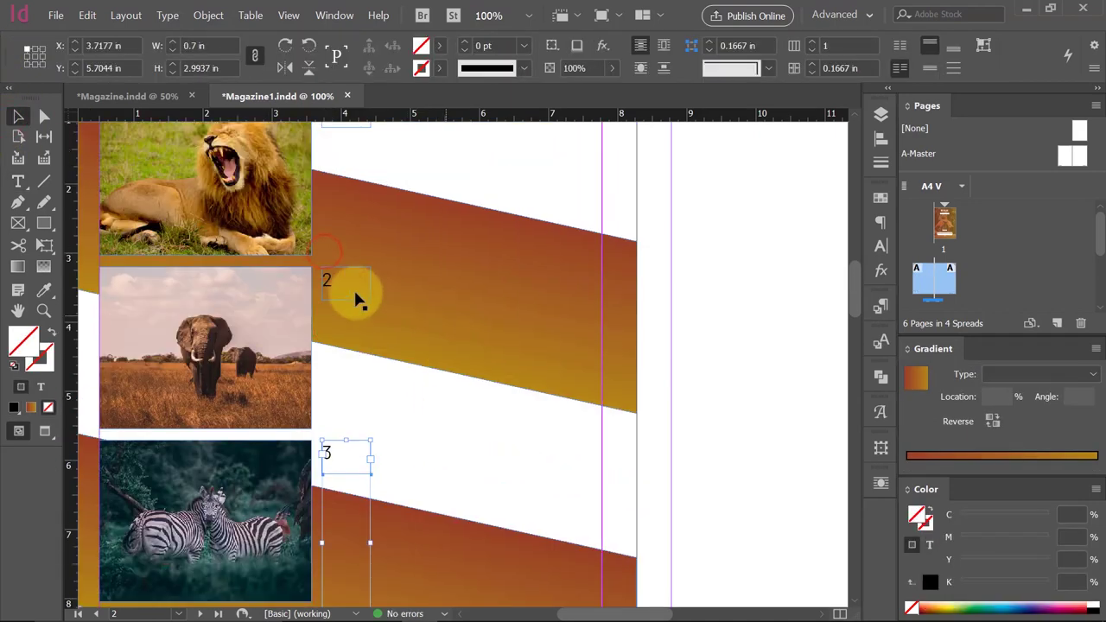
pyautogui.keyDown('shift'); pyautogui.click(340, 289); pyautogui.keyUp('shift')
pyautogui.scroll(4, 341, 294)
pyautogui.keyDown('shift'); pyautogui.click(341, 272); pyautogui.keyUp('shift')
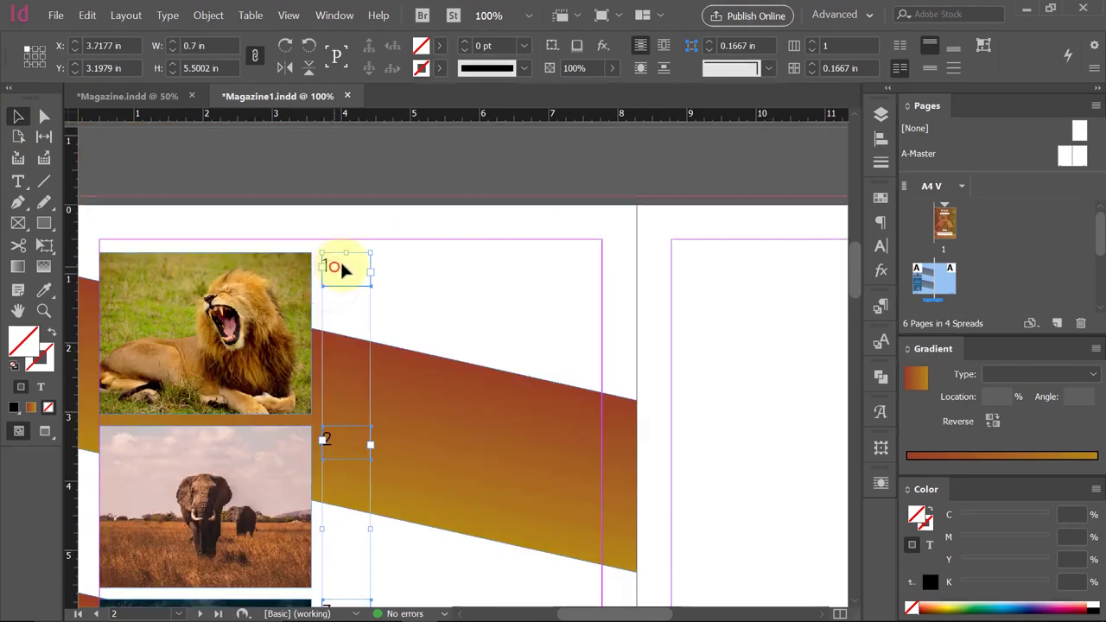
pyautogui.click(984, 46)
pyautogui.click(581, 235)
# Draw an empty square text frame right of the lion photo.
pyautogui.scroll(-1, 437, 375)
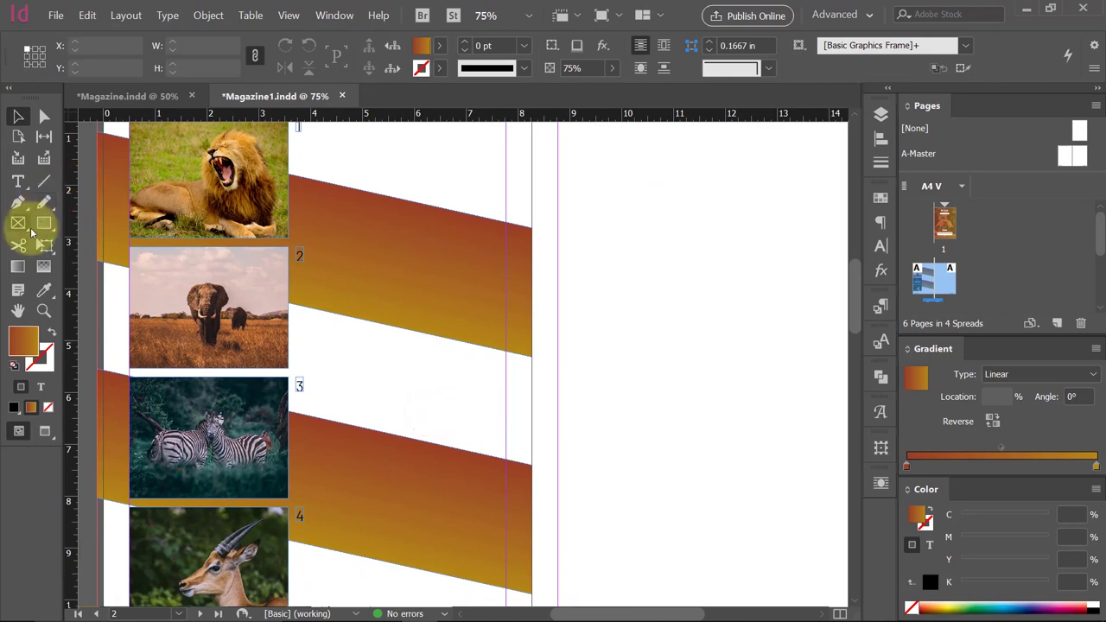
pyautogui.click(18, 182)
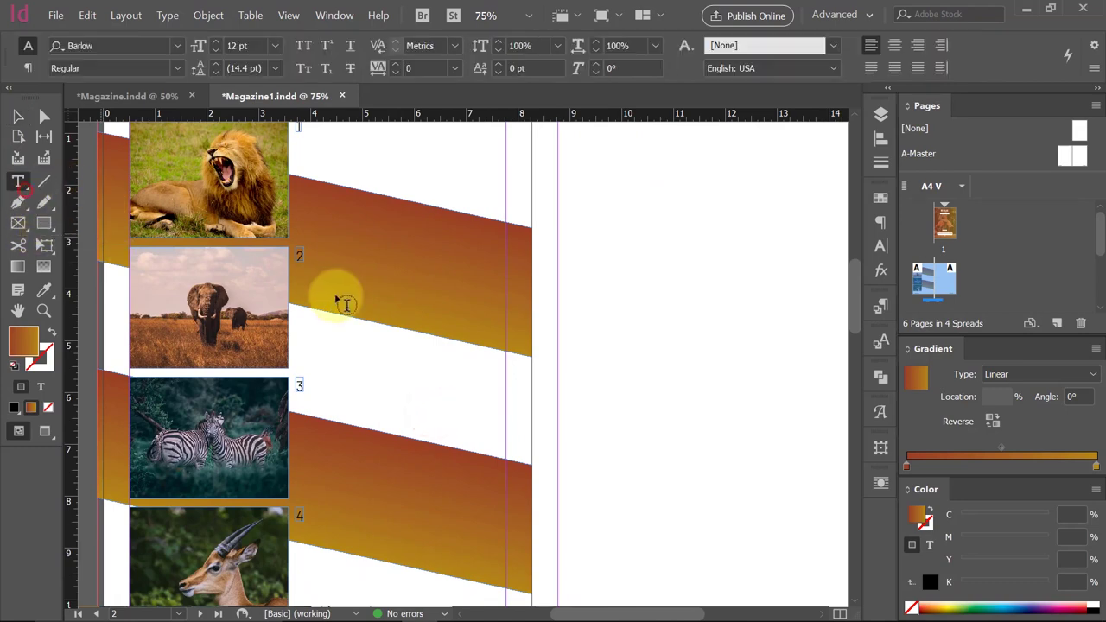
pyautogui.scroll(2, 337, 285)
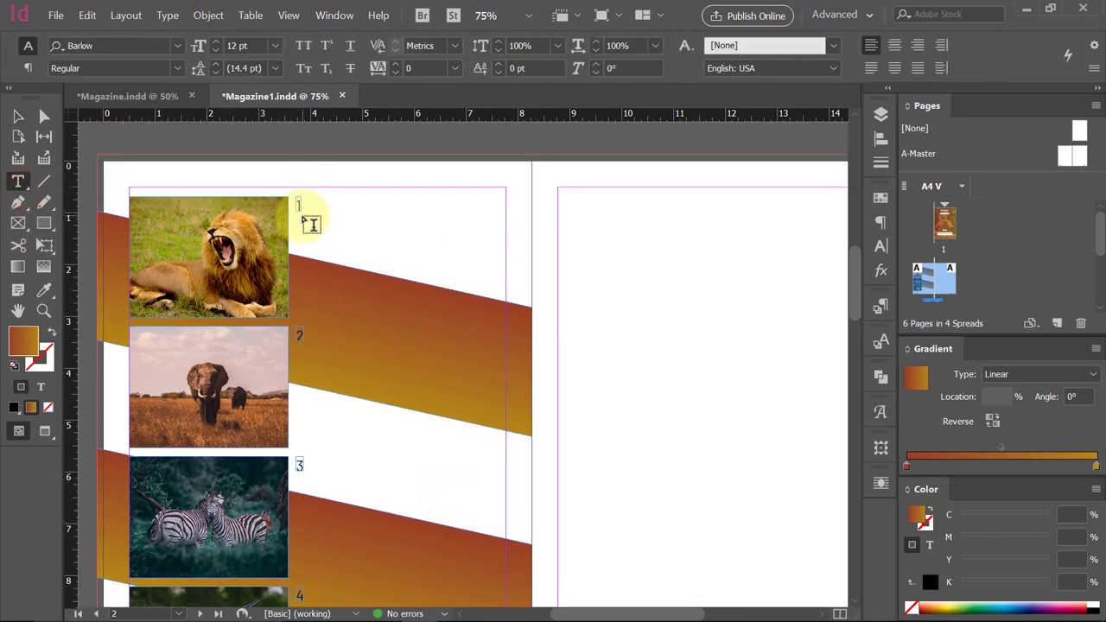
pyautogui.moveTo(304, 216); pyautogui.dragTo(405, 317)
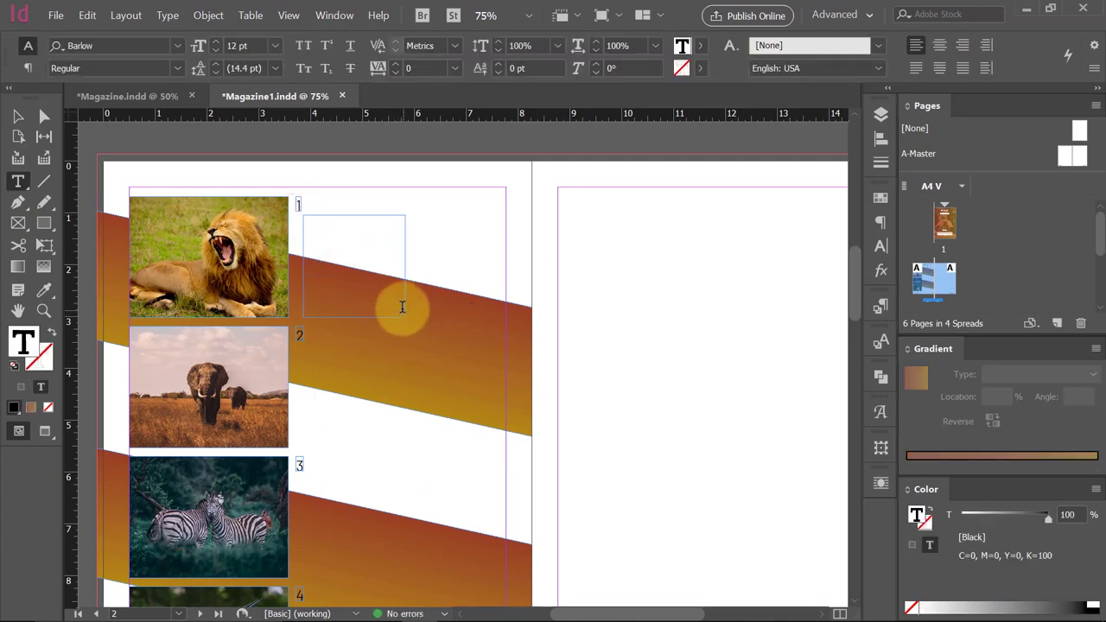
pyautogui.hotkey('ctrl', 'z')
pyautogui.moveTo(302, 214)
pyautogui.mouseDown()
pyautogui.moveTo(418, 319)
pyautogui.moveTo(408, 317)
pyautogui.mouseUp()
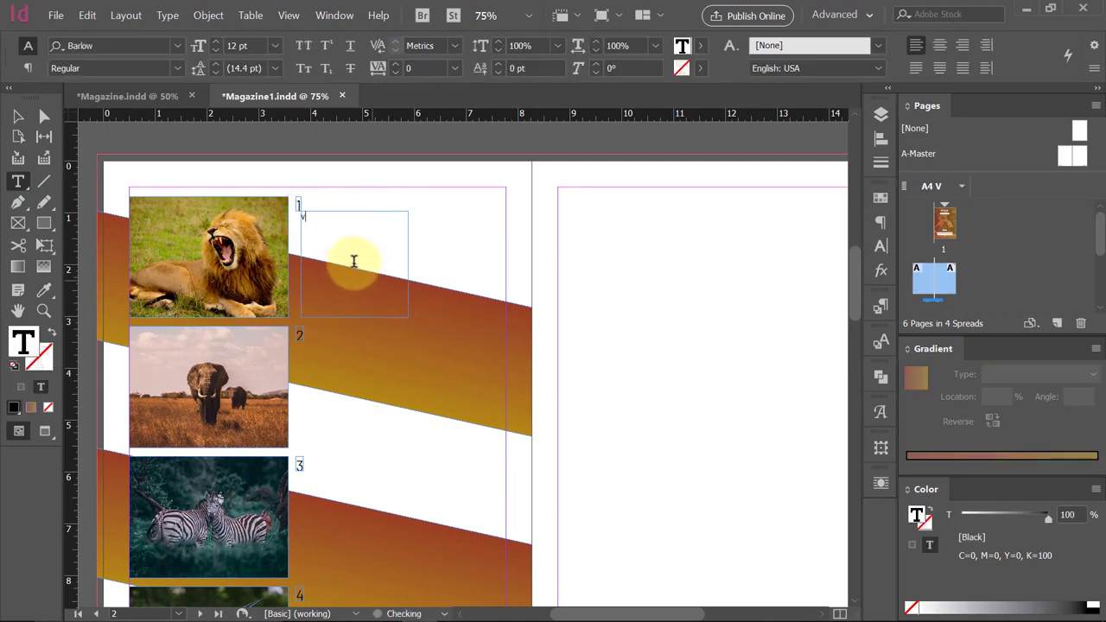
pyautogui.click(17, 121)
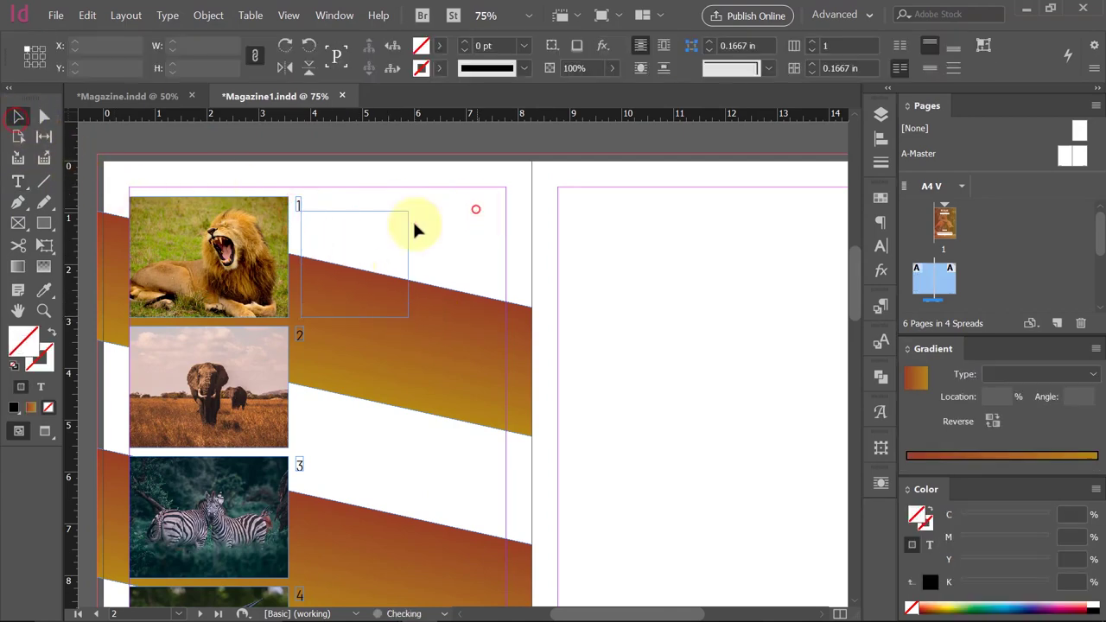
pyautogui.moveTo(316, 286); pyautogui.dragTo(309, 290)
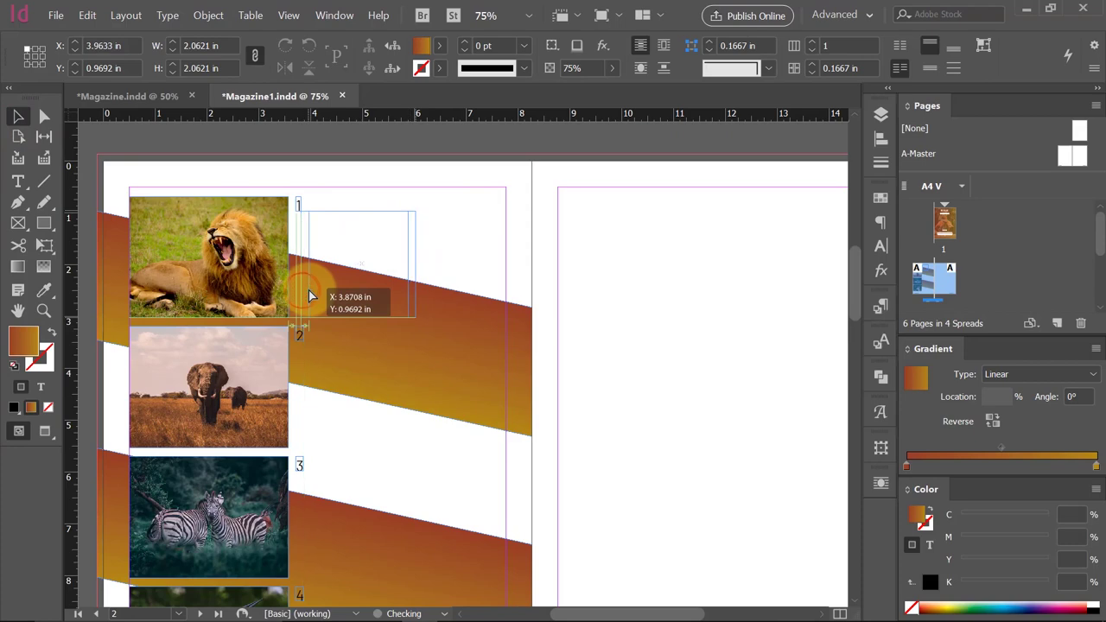
pyautogui.click(538, 250)
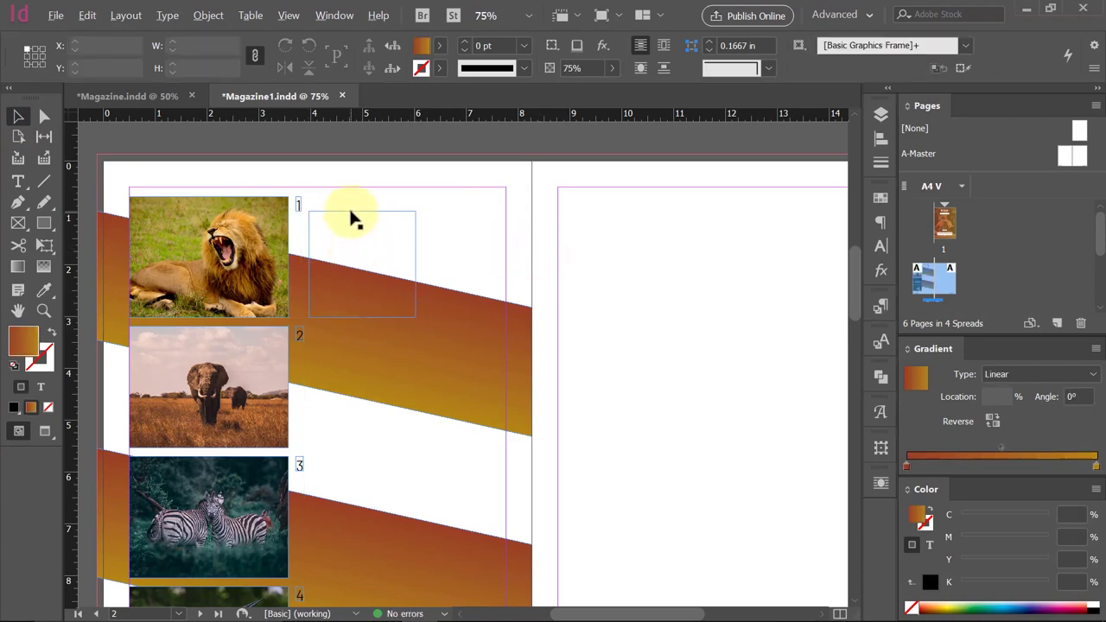
# Copy the empty frame beside the elephant, zebra and antelope photos.
pyautogui.moveTo(352, 219); pyautogui.dragTo(360, 348)
pyautogui.click(649, 265)
pyautogui.scroll(-2, 458, 346)
pyautogui.scroll(-1, 359, 321)
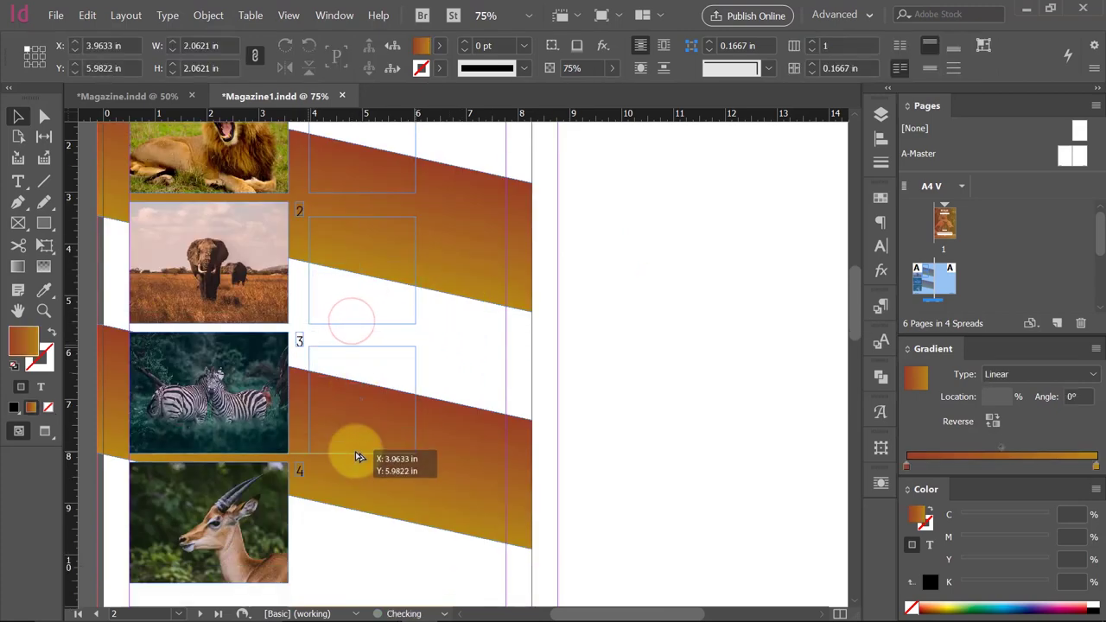
pyautogui.moveTo(360, 424); pyautogui.dragTo(355, 459)
pyautogui.scroll(-3, 411, 432)
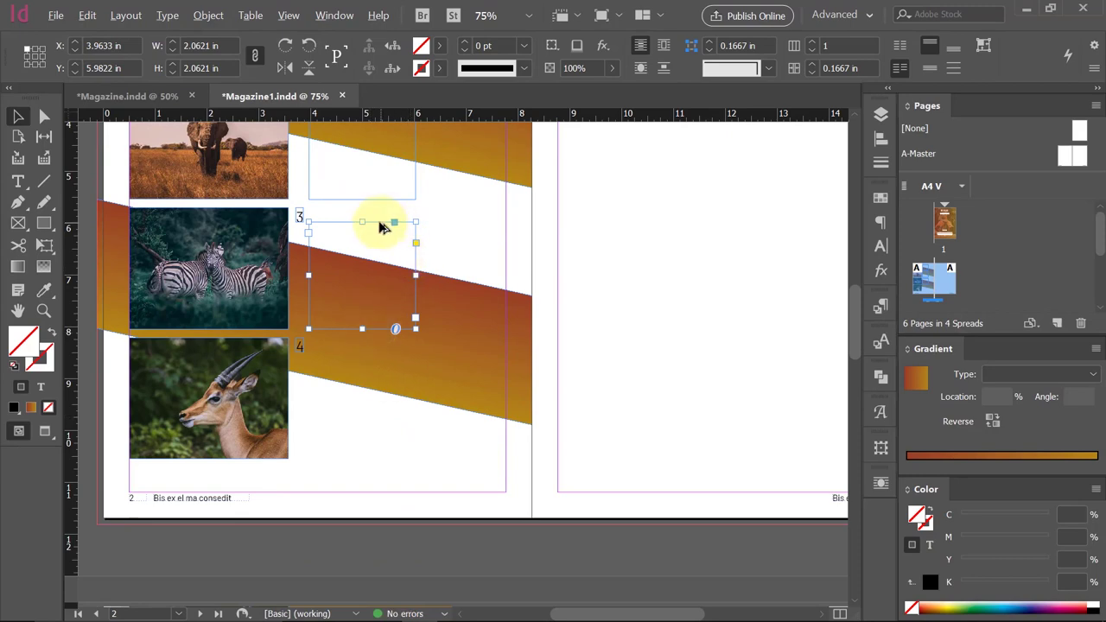
pyautogui.moveTo(383, 226); pyautogui.dragTo(392, 358)
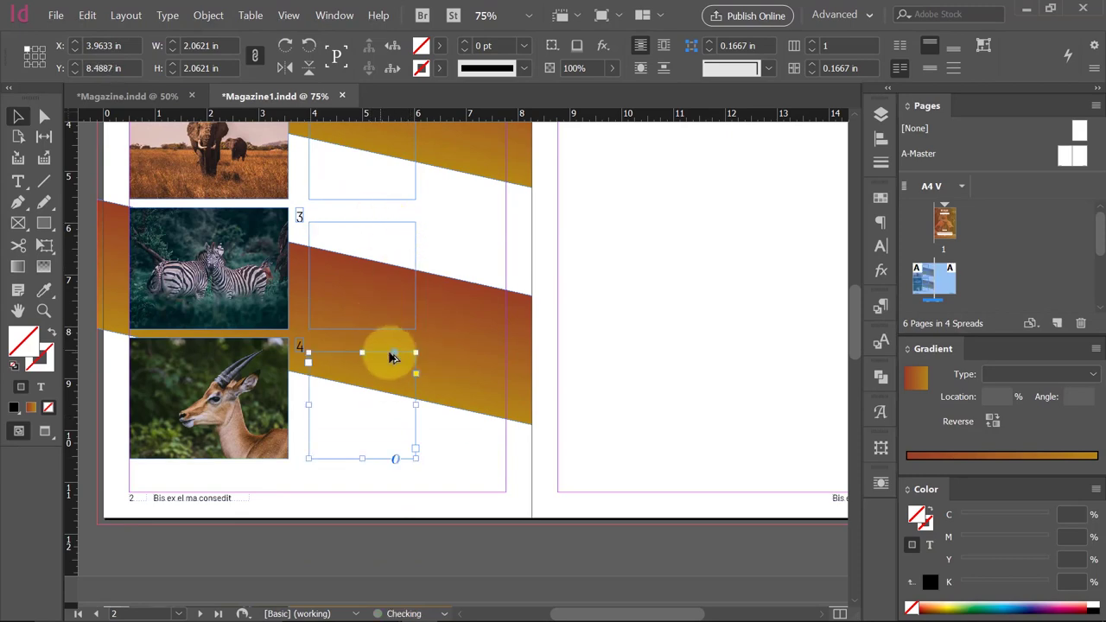
pyautogui.scroll(2, 641, 353)
pyautogui.scroll(3, 642, 346)
pyautogui.click(642, 335)
pyautogui.scroll(3, 642, 337)
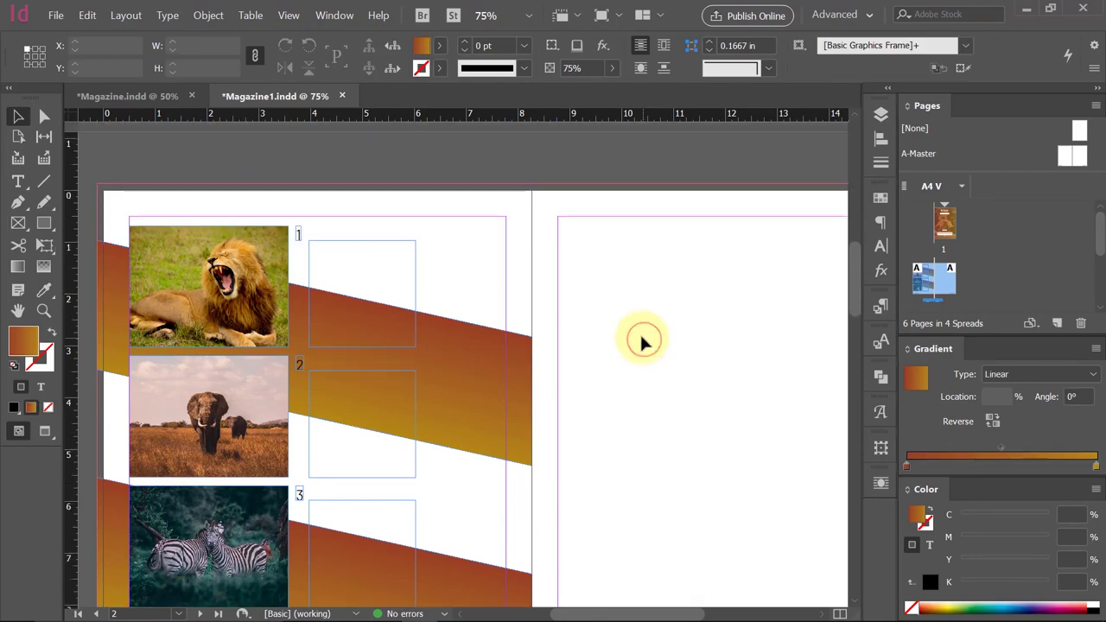
pyautogui.scroll(-1, 642, 342)
# Set the first empty text frame's font size to 15 pt.
pyautogui.press('t')
pyautogui.click(328, 216)
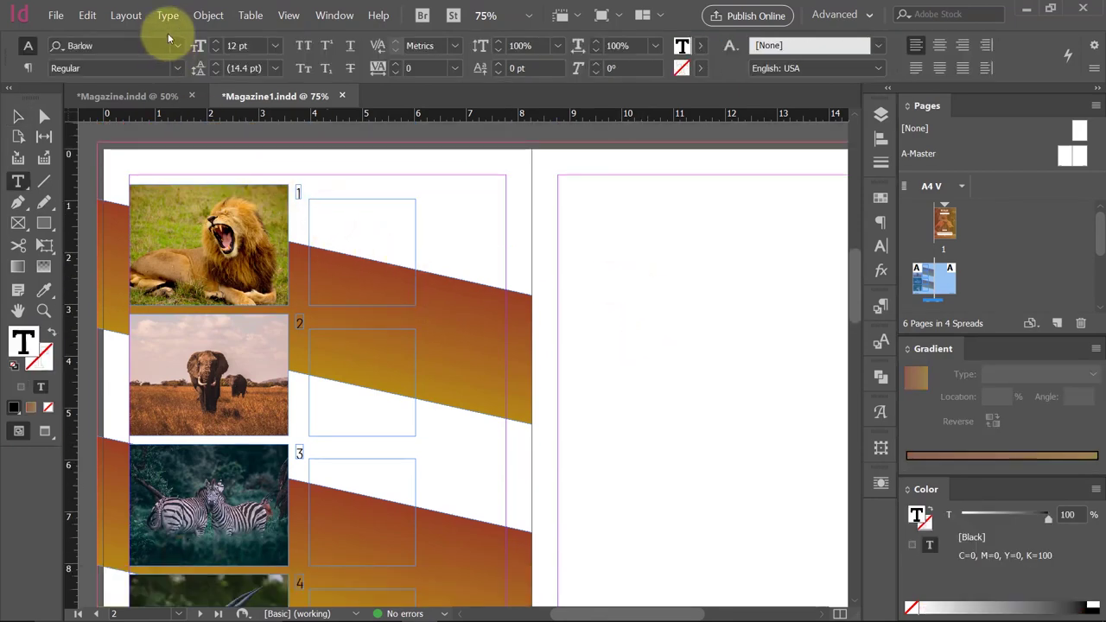
pyautogui.click(167, 16)
pyautogui.click(232, 48)
pyautogui.write('15')
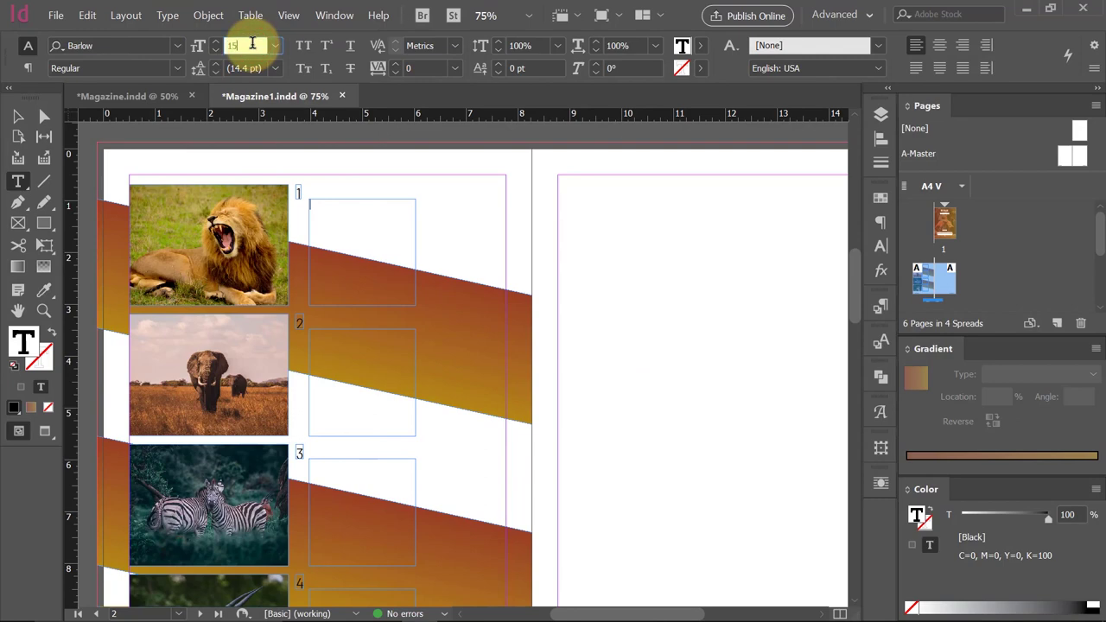
pyautogui.press('Return')
# Fill the first frame beside the lion photo with placeholder text.
pyautogui.click(165, 26)
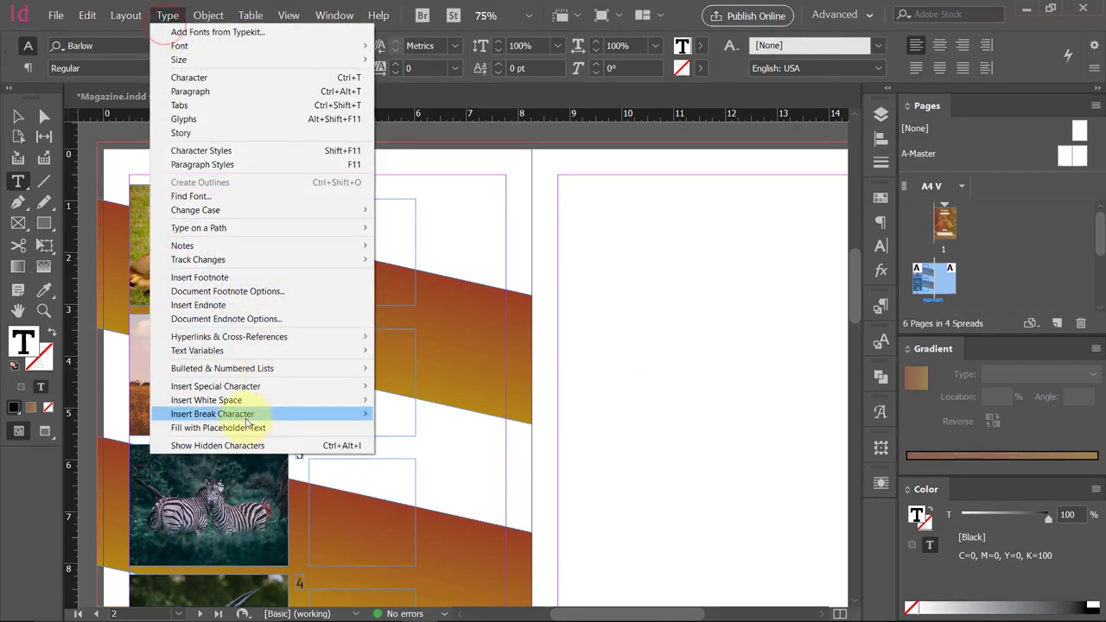
pyautogui.click(259, 424)
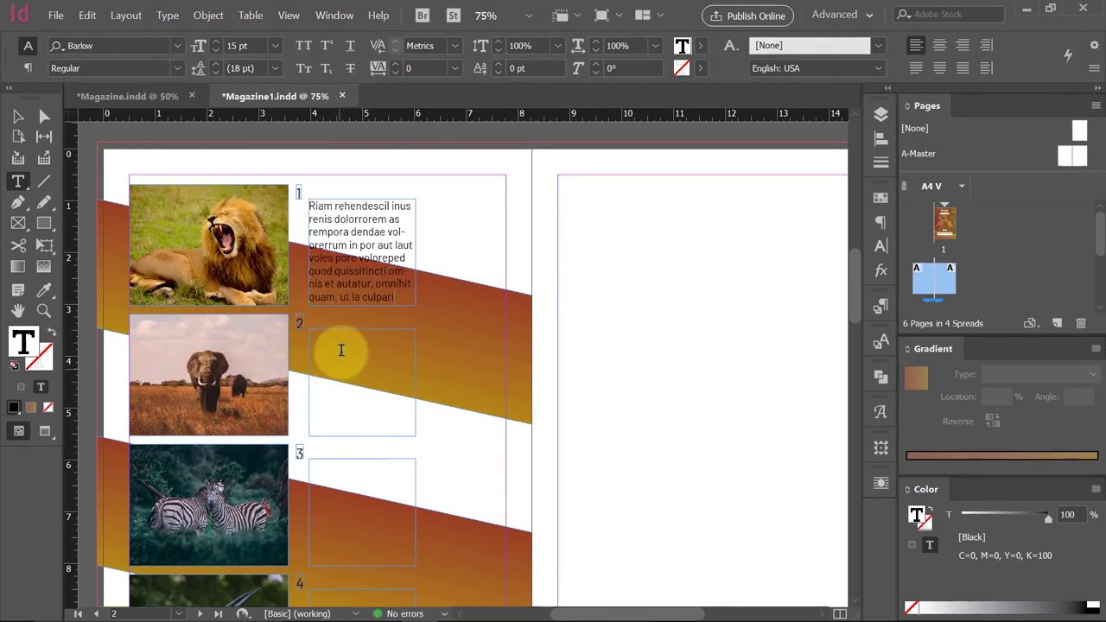
pyautogui.click(383, 284)
pyautogui.hotkey('ctrl', 'a')
pyautogui.press('BackSpace')
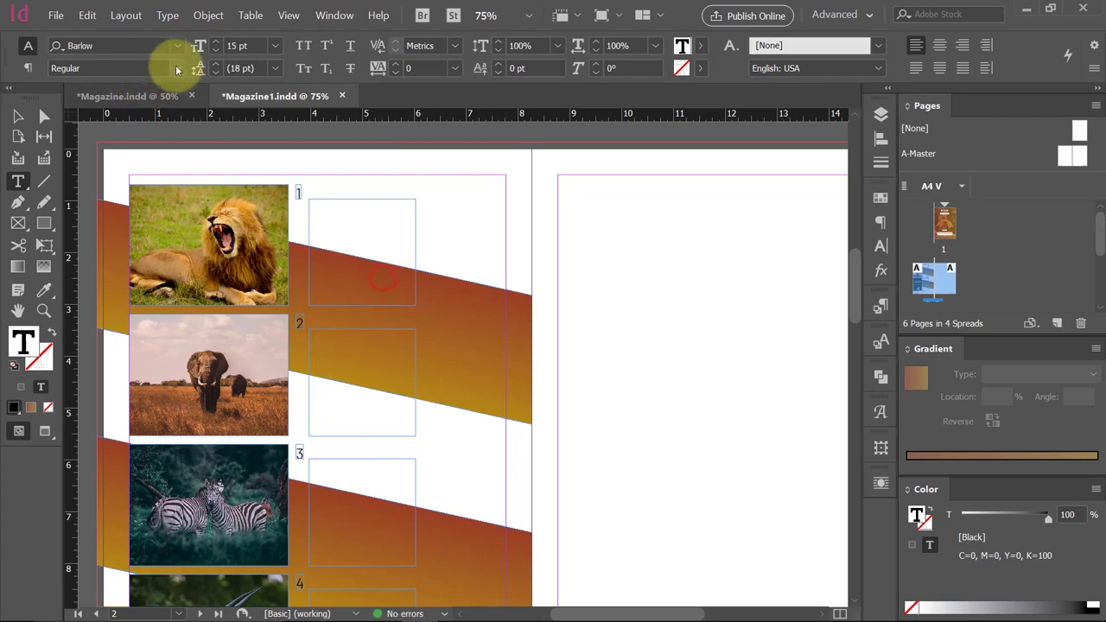
pyautogui.click(166, 16)
pyautogui.click(275, 423)
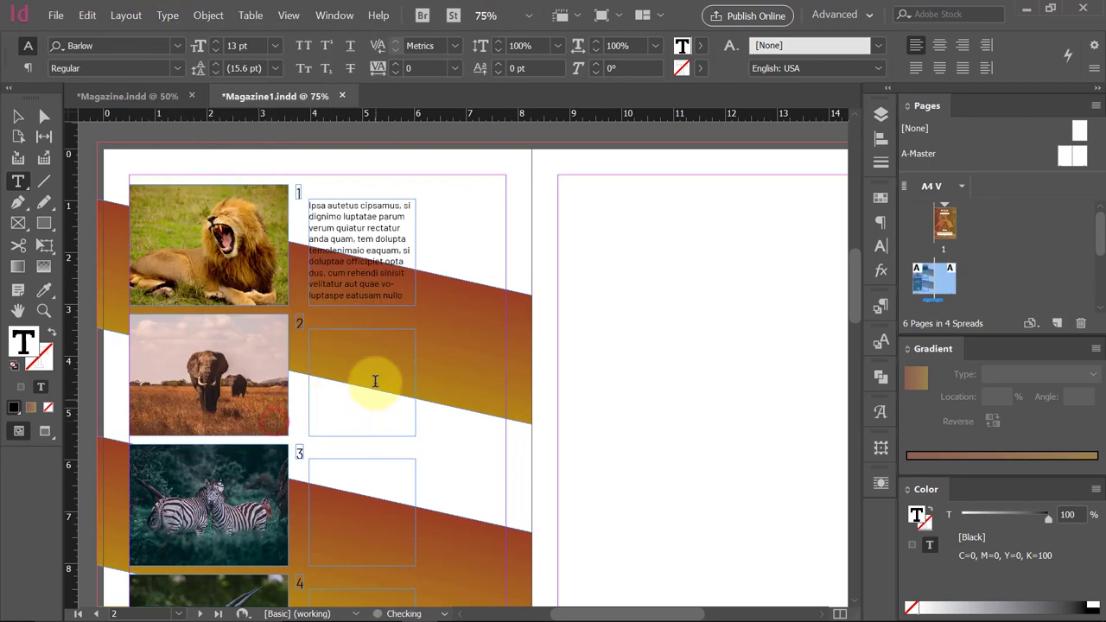
# Fill the second, third and fourth text frames with placeholder text.
pyautogui.click(372, 374)
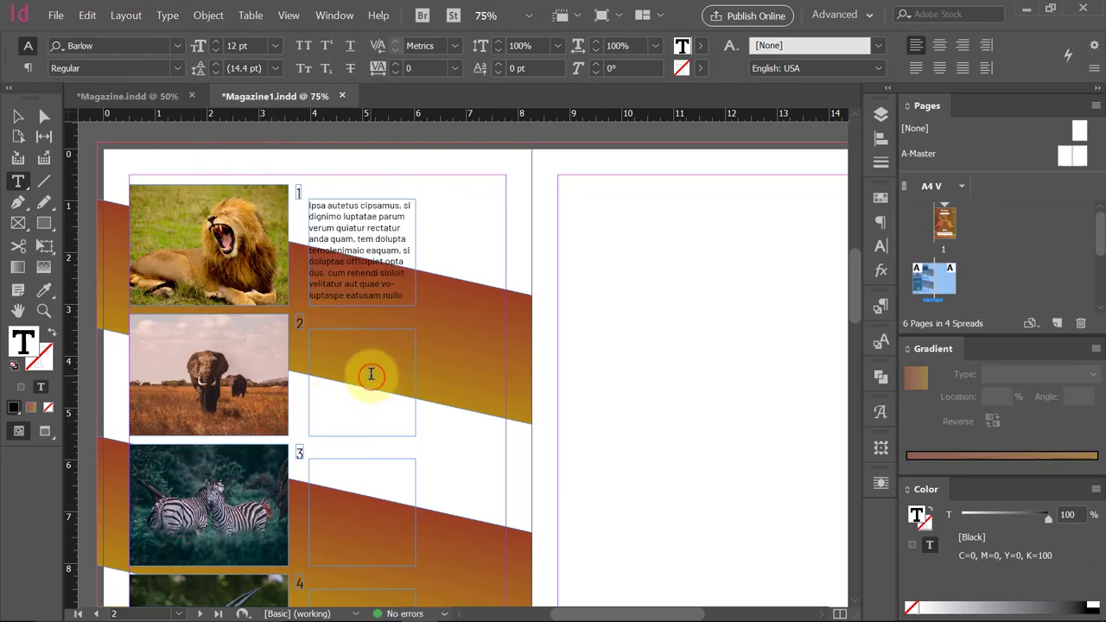
pyautogui.click(167, 15)
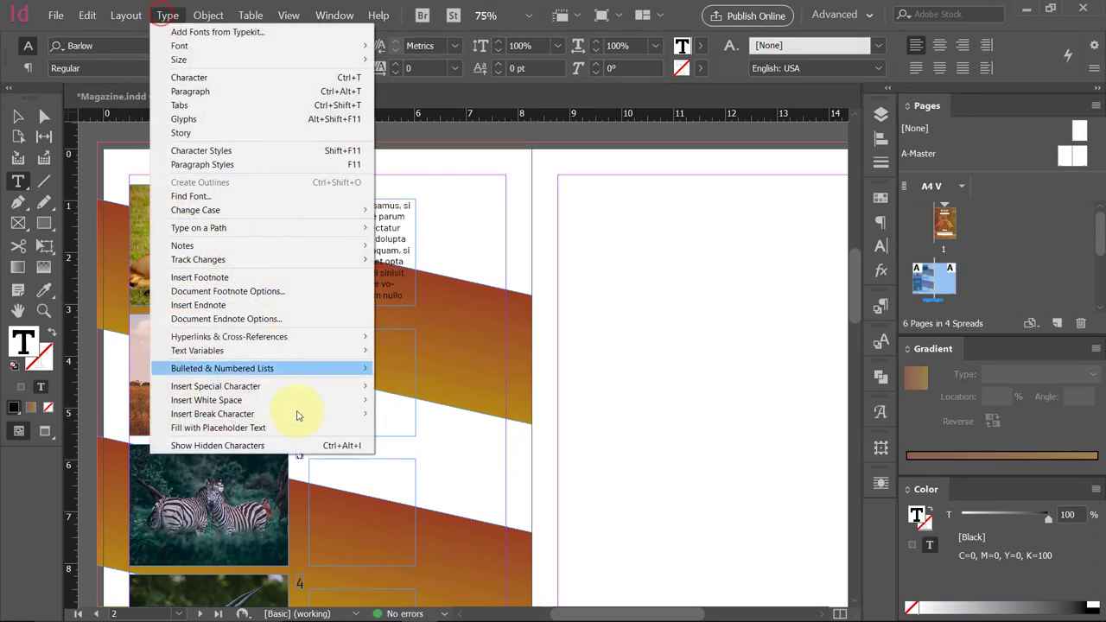
pyautogui.click(296, 423)
pyautogui.scroll(-2, 357, 464)
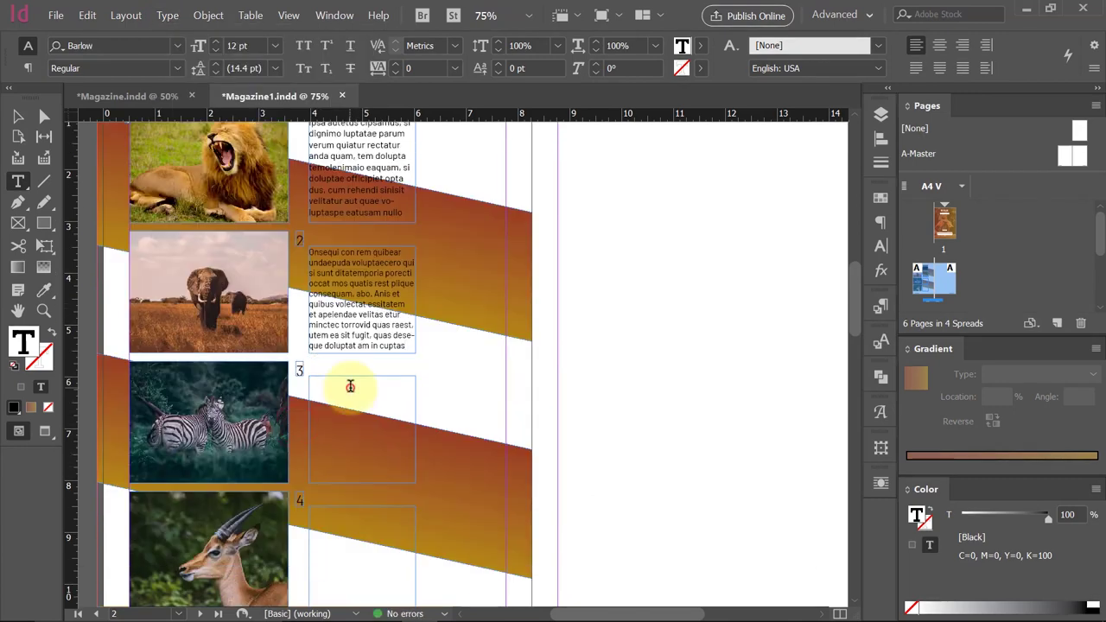
pyautogui.click(349, 383)
pyautogui.scroll(1, 349, 383)
pyautogui.click(169, 16)
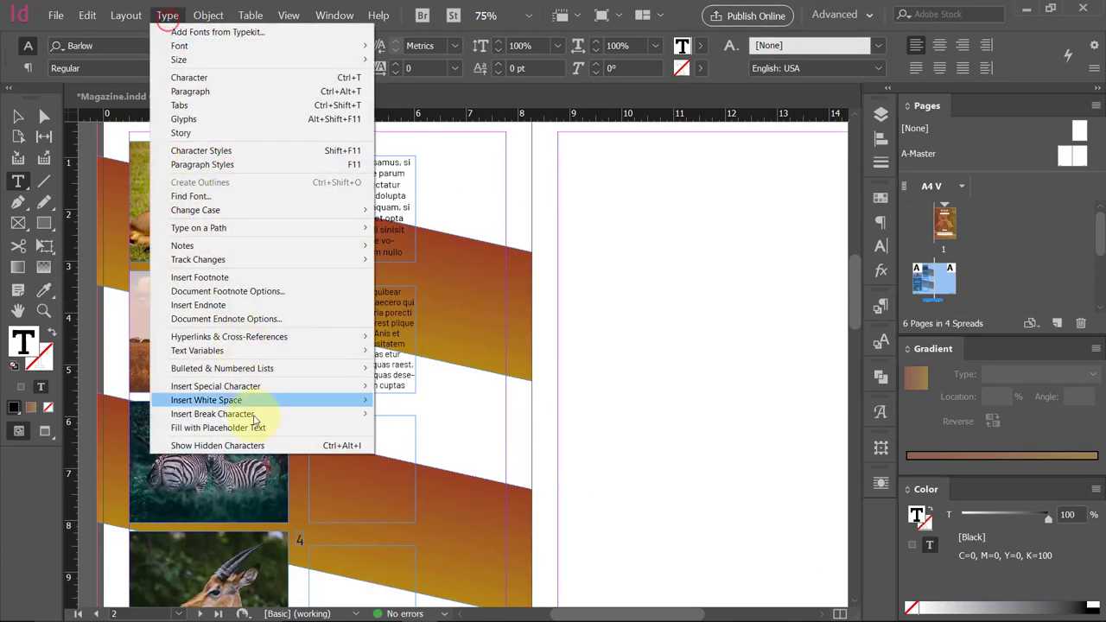
pyautogui.click(259, 424)
pyautogui.scroll(-1, 363, 449)
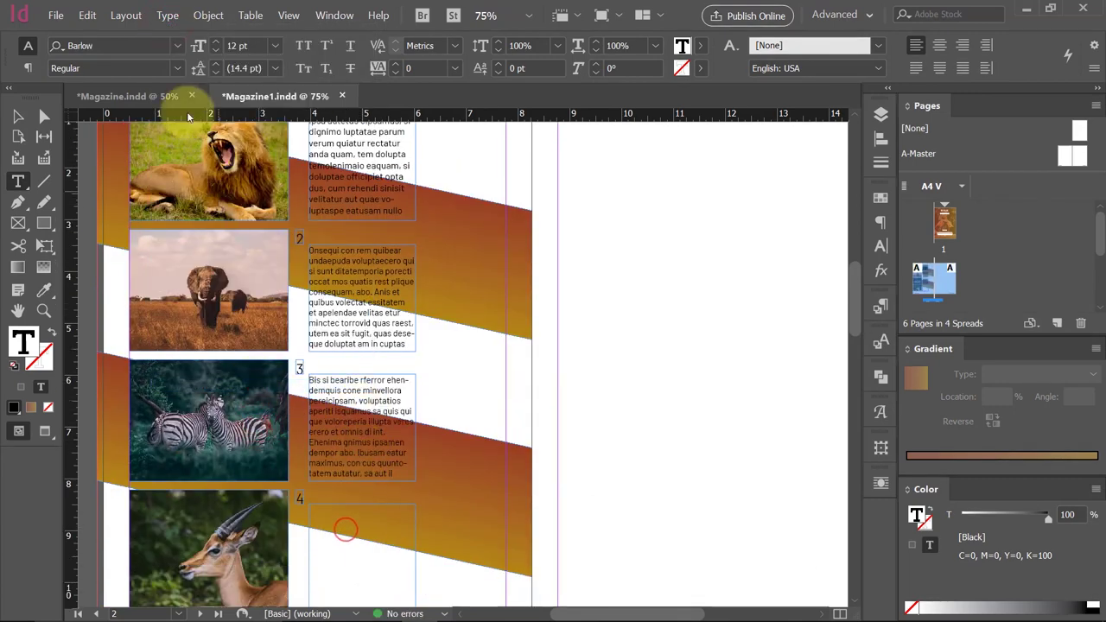
pyautogui.click(168, 15)
pyautogui.click(275, 427)
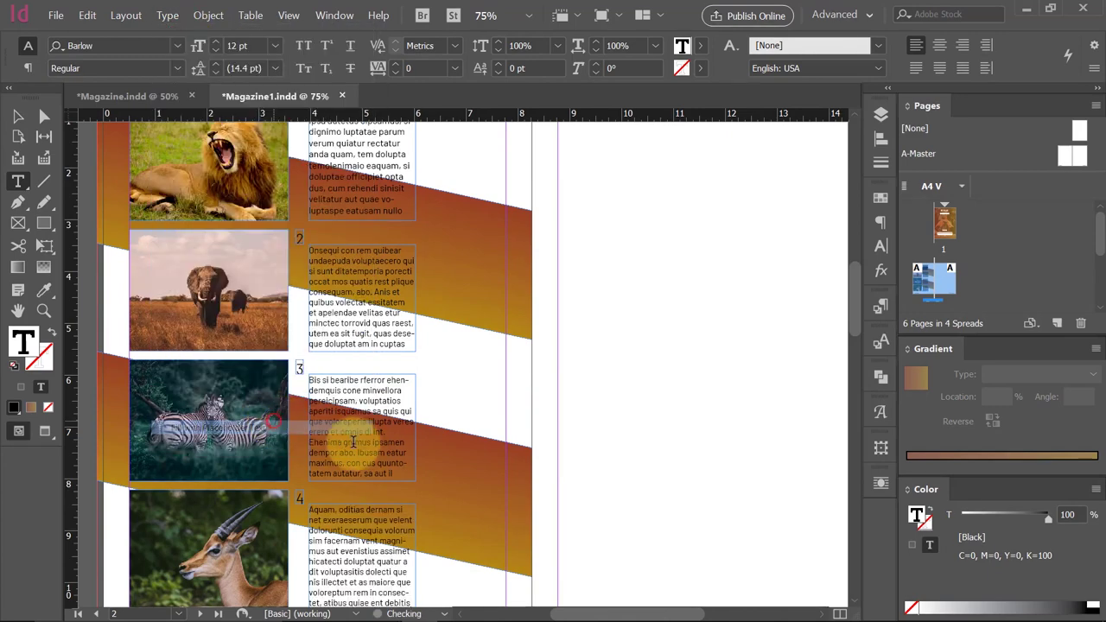
pyautogui.scroll(2, 311, 224)
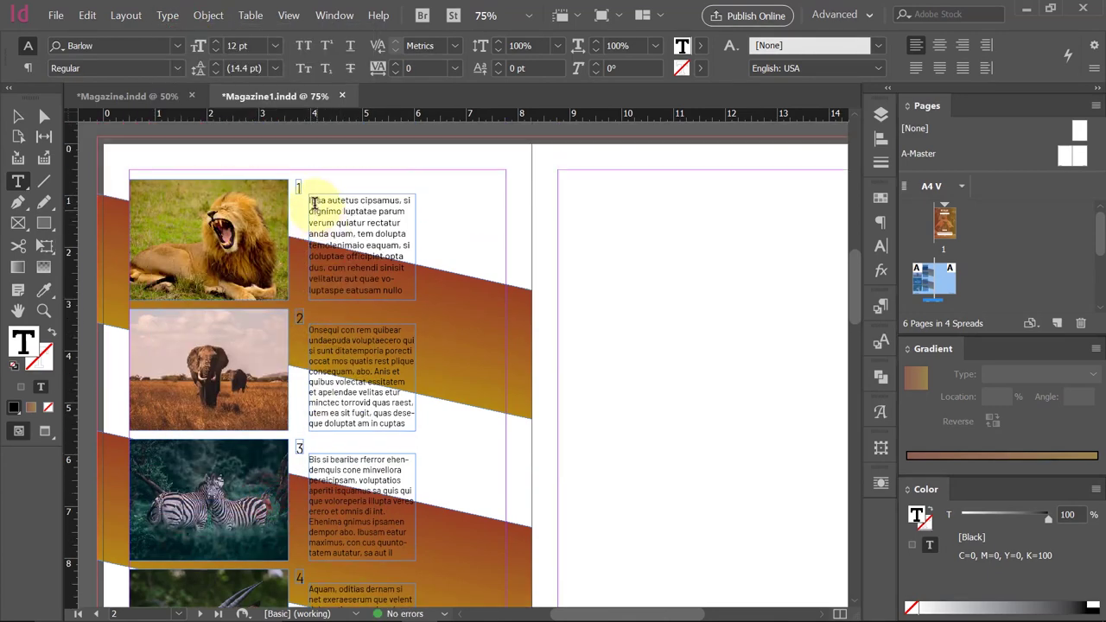
pyautogui.click(310, 200)
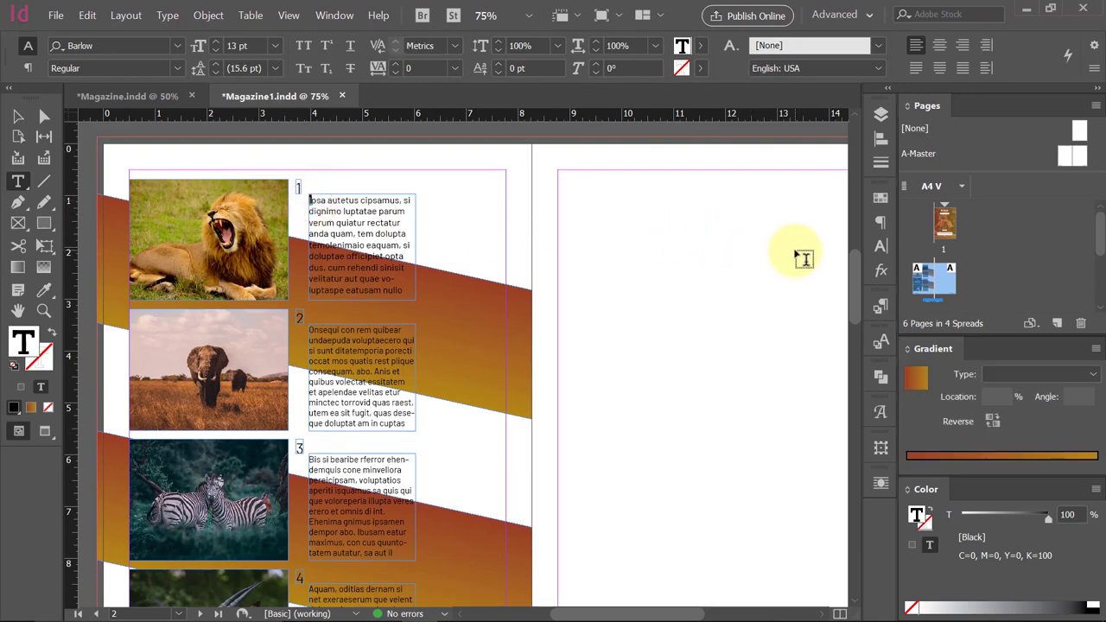
# Give the second text block a two-line drop cap via the Paragraph panel.
pyautogui.click(880, 306)
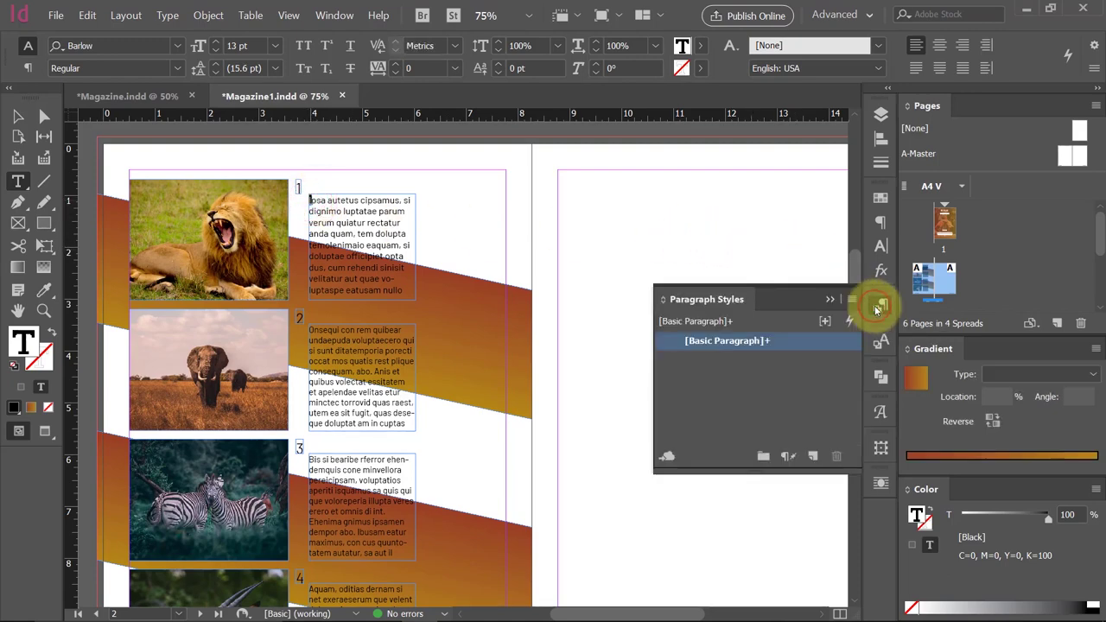
pyautogui.click(881, 249)
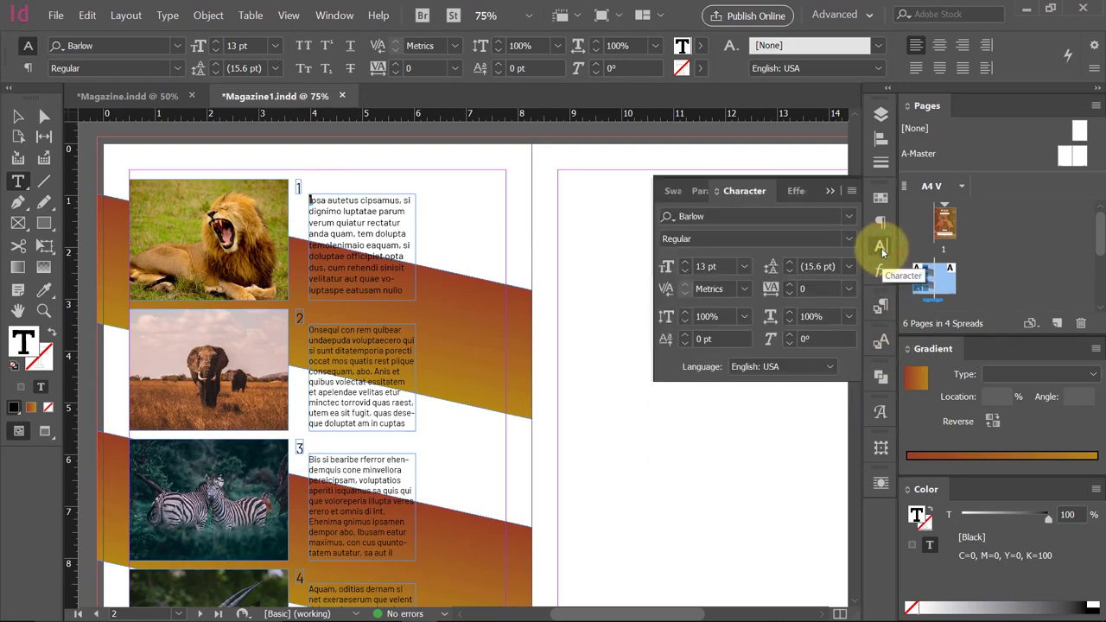
pyautogui.click(879, 224)
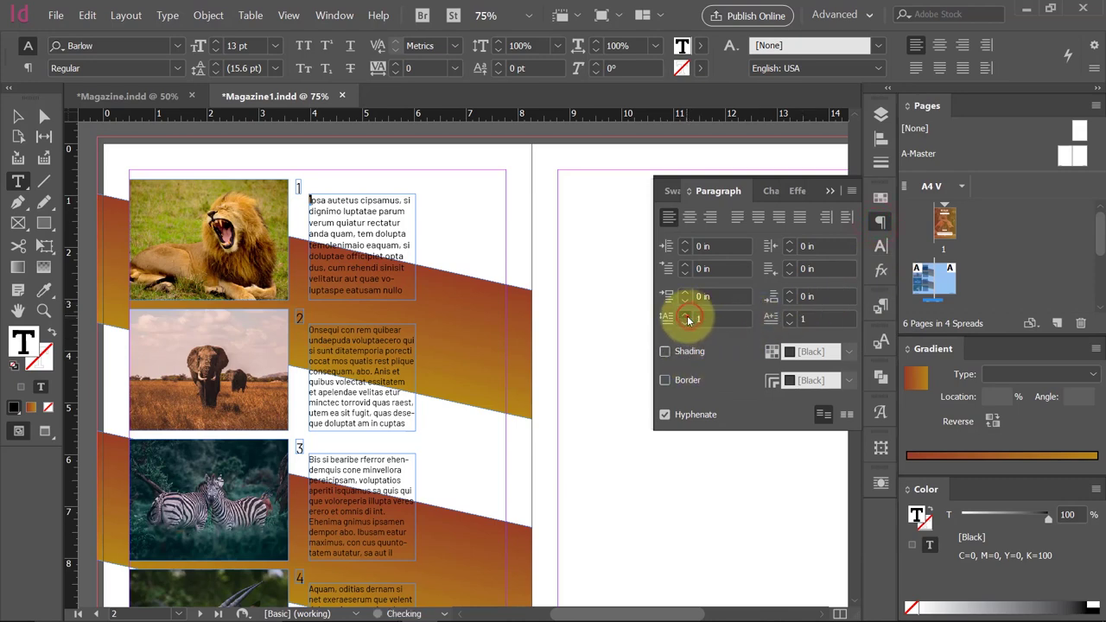
pyautogui.click(312, 329)
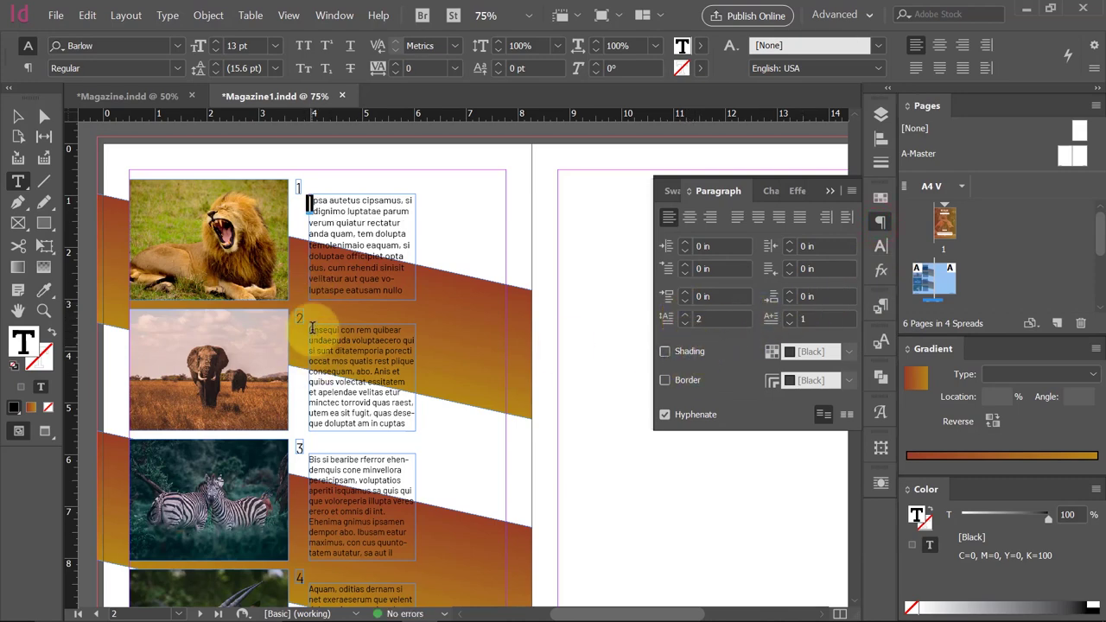
pyautogui.click(684, 322)
pyautogui.click(685, 322)
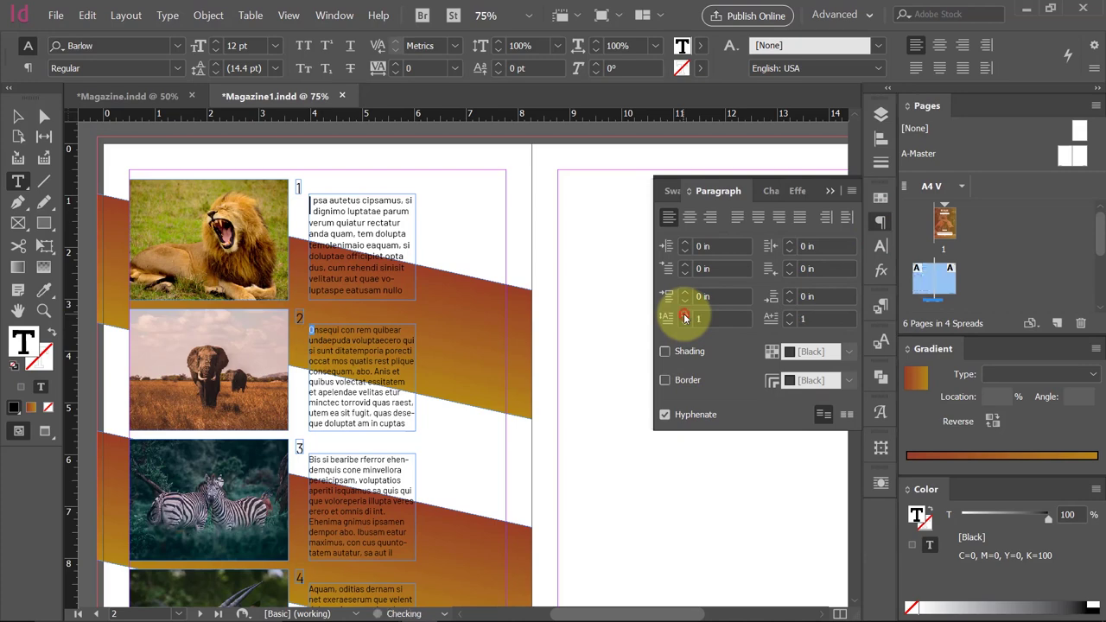
pyautogui.click(684, 316)
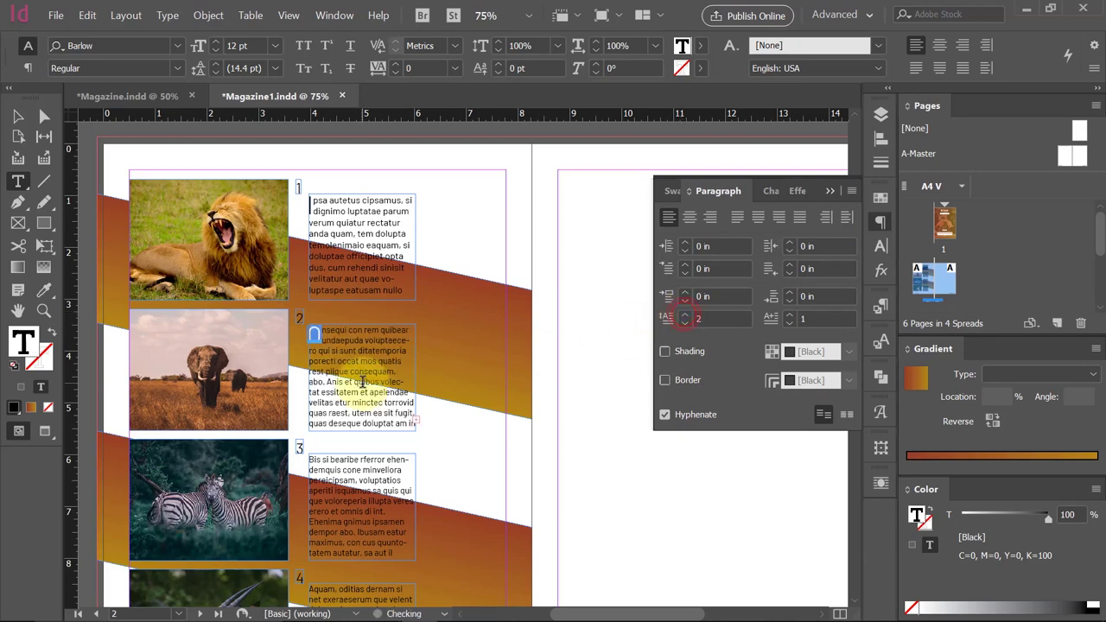
# Add two-line drop caps to the third and fourth text blocks.
pyautogui.click(297, 458)
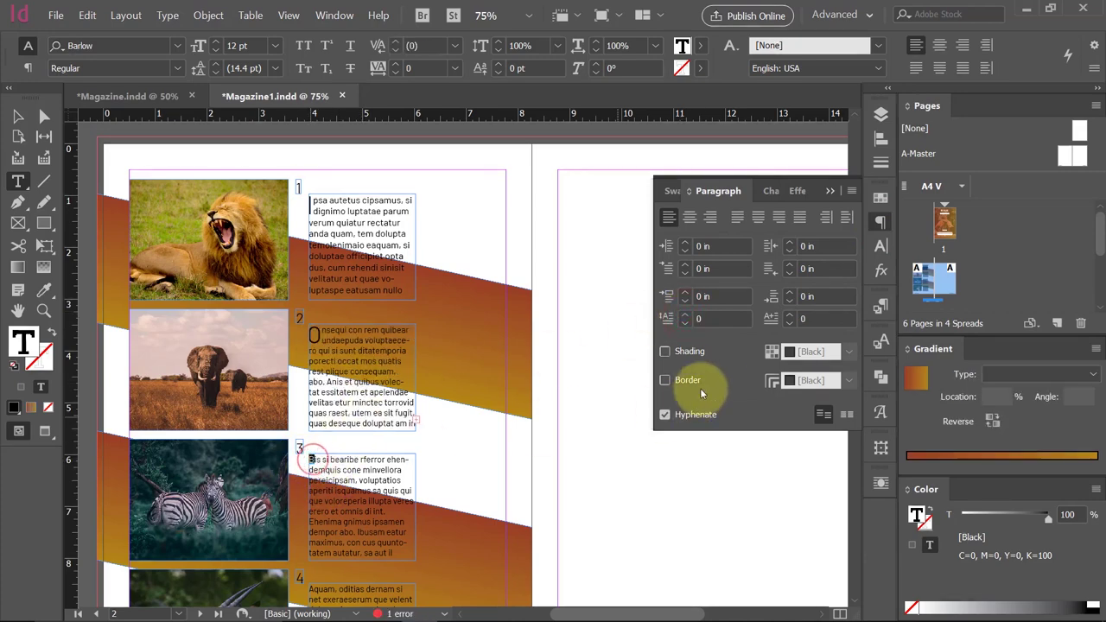
pyautogui.click(688, 320)
pyautogui.scroll(-2, 420, 383)
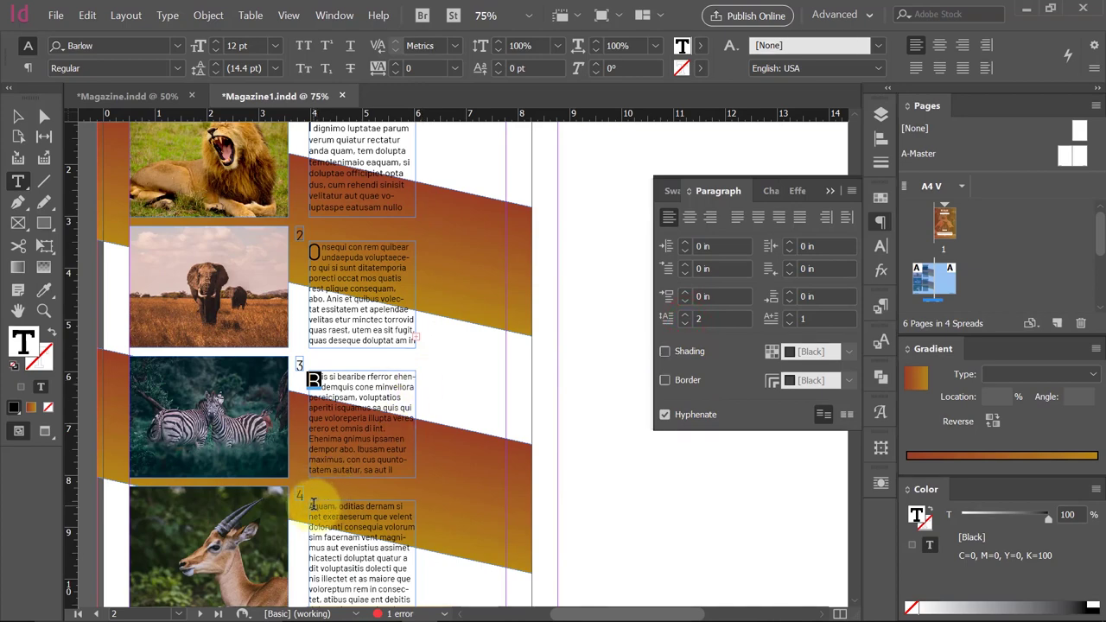
pyautogui.click(311, 506)
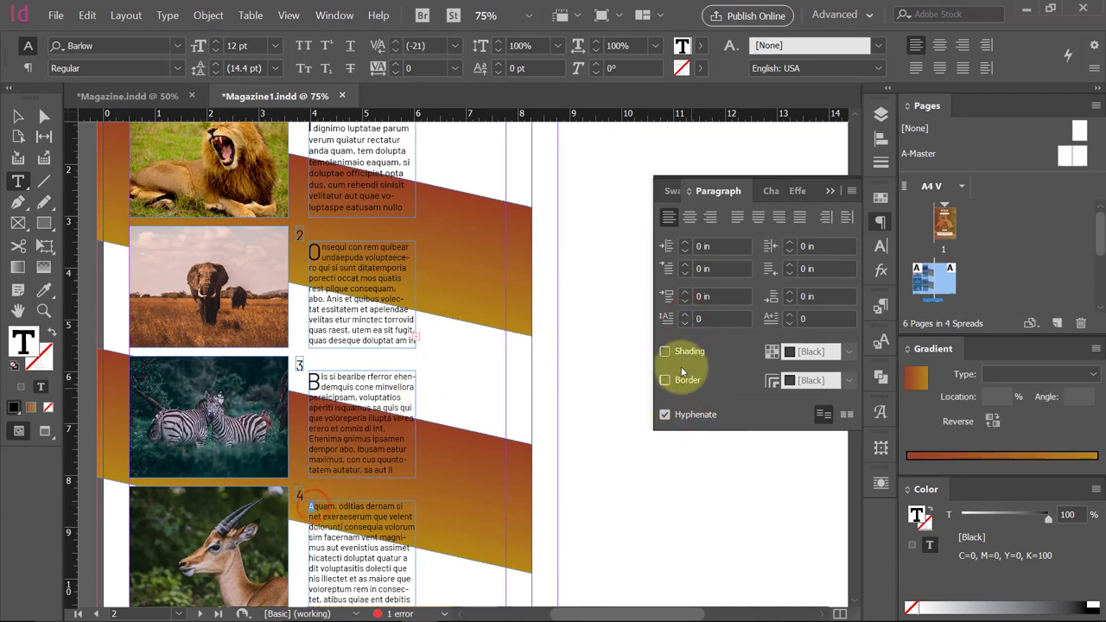
pyautogui.click(689, 317)
pyautogui.write('2')
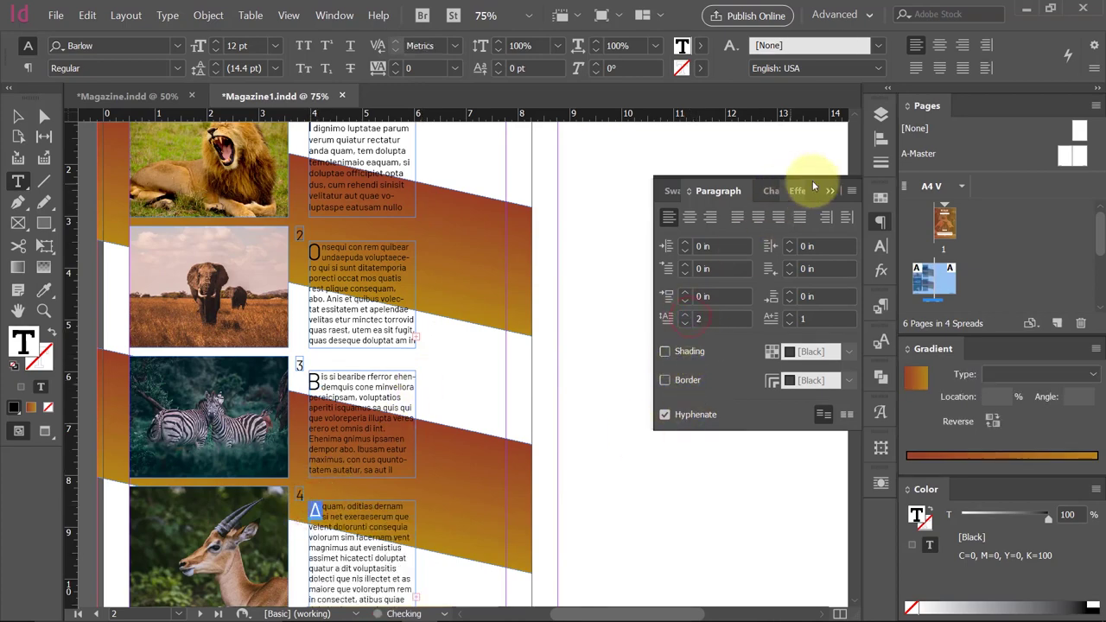
pyautogui.click(829, 190)
pyautogui.click(17, 116)
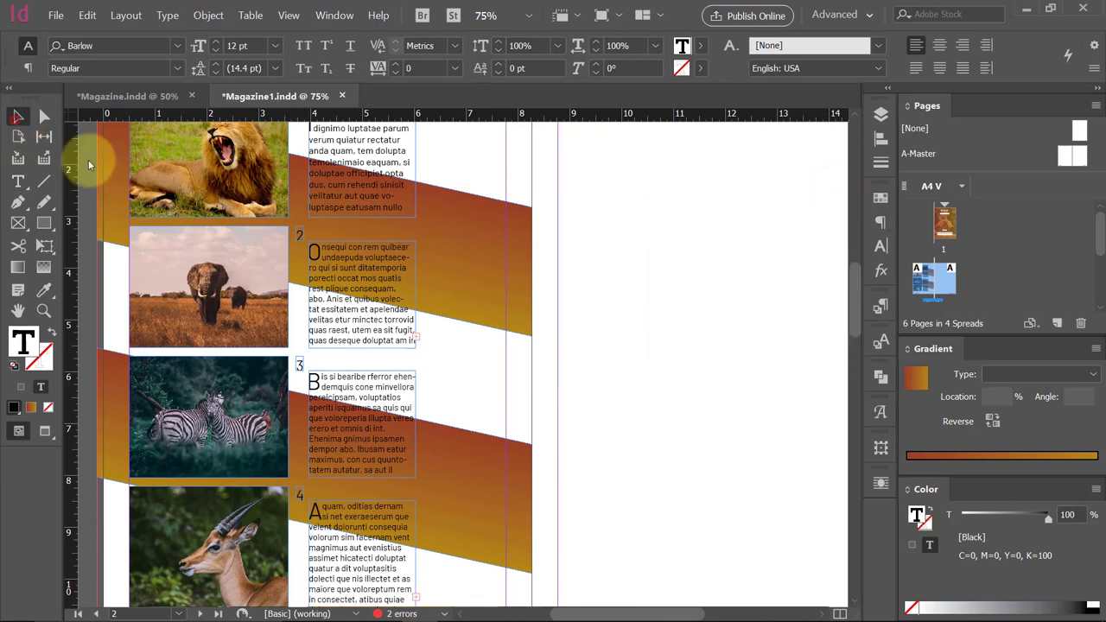
# Delete the overset last line of the fourth text block.
pyautogui.click(716, 276)
pyautogui.scroll(-2, 603, 346)
pyautogui.scroll(-1, 603, 346)
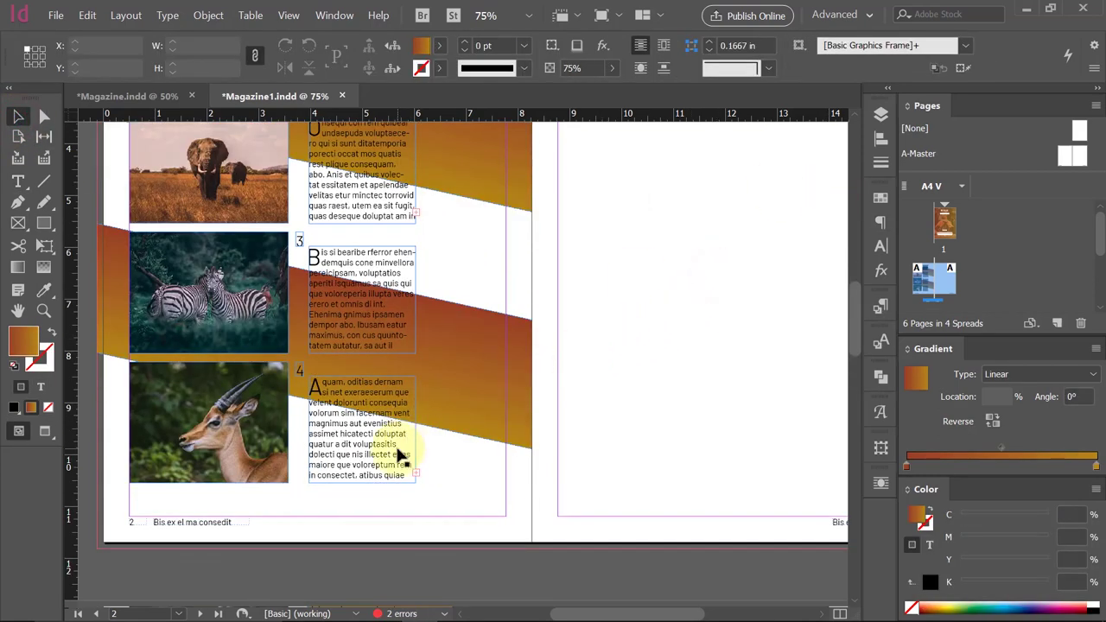
pyautogui.tripleClick(406, 477)
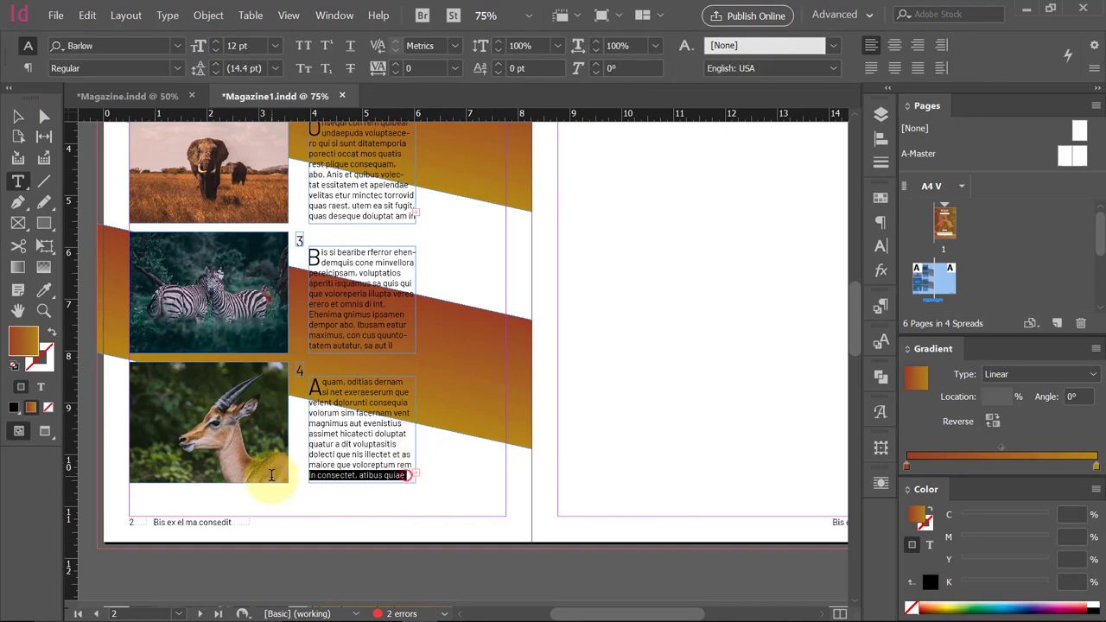
pyautogui.press('BackSpace')
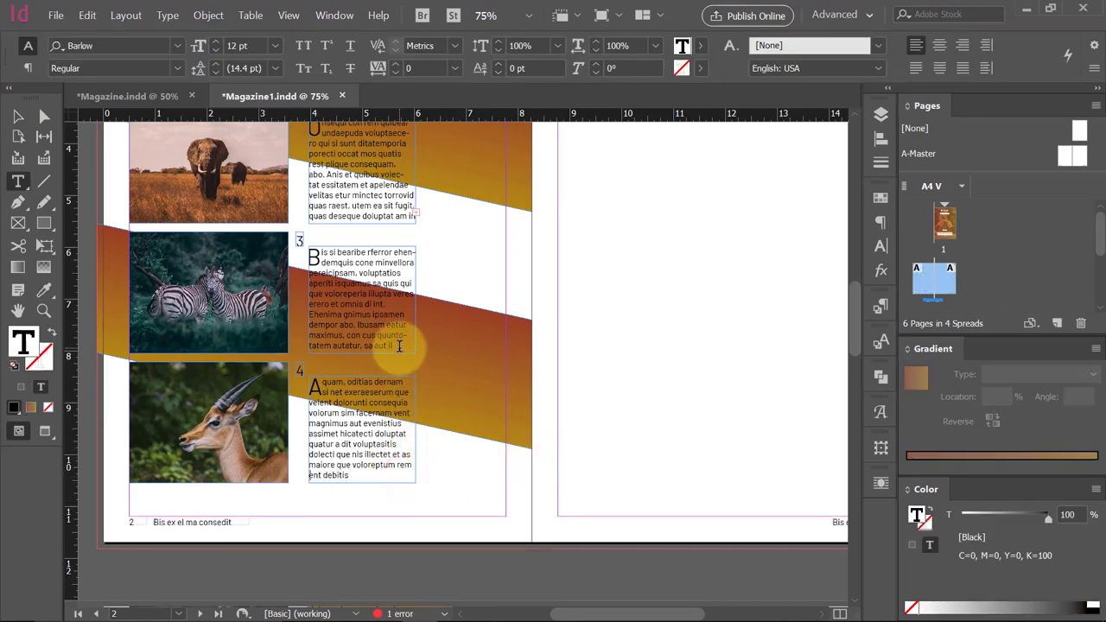
# Delete 'quas deseque doluptat' from the second block and preview the spread full screen.
pyautogui.scroll(1, 399, 346)
pyautogui.moveTo(309, 255); pyautogui.dragTo(395, 256)
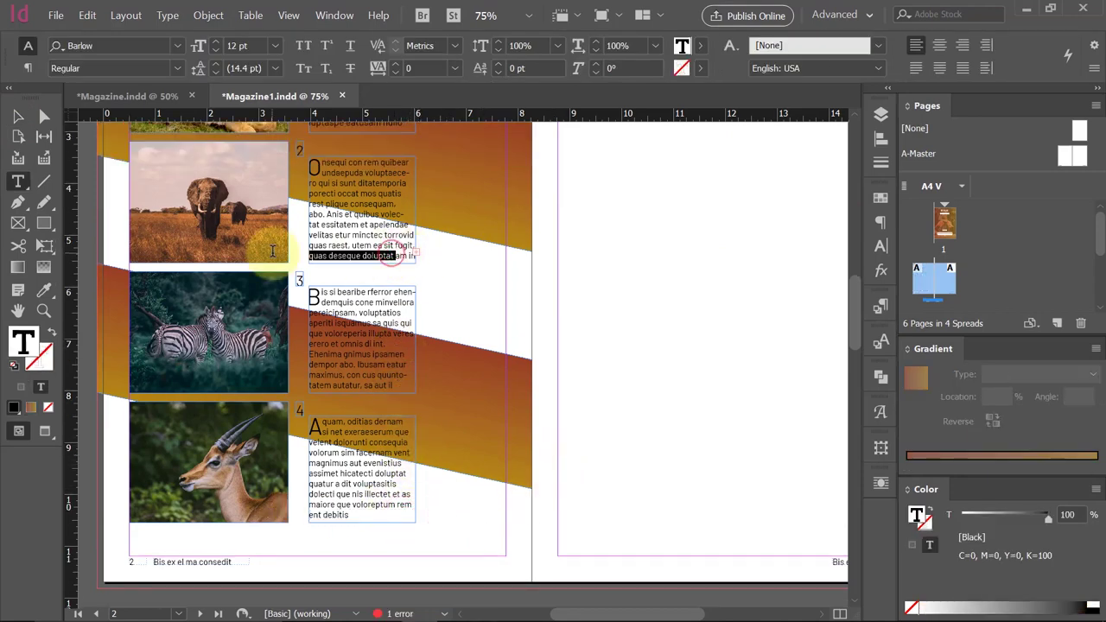
pyautogui.press('BackSpace')
pyautogui.scroll(3, 395, 314)
pyautogui.click(17, 115)
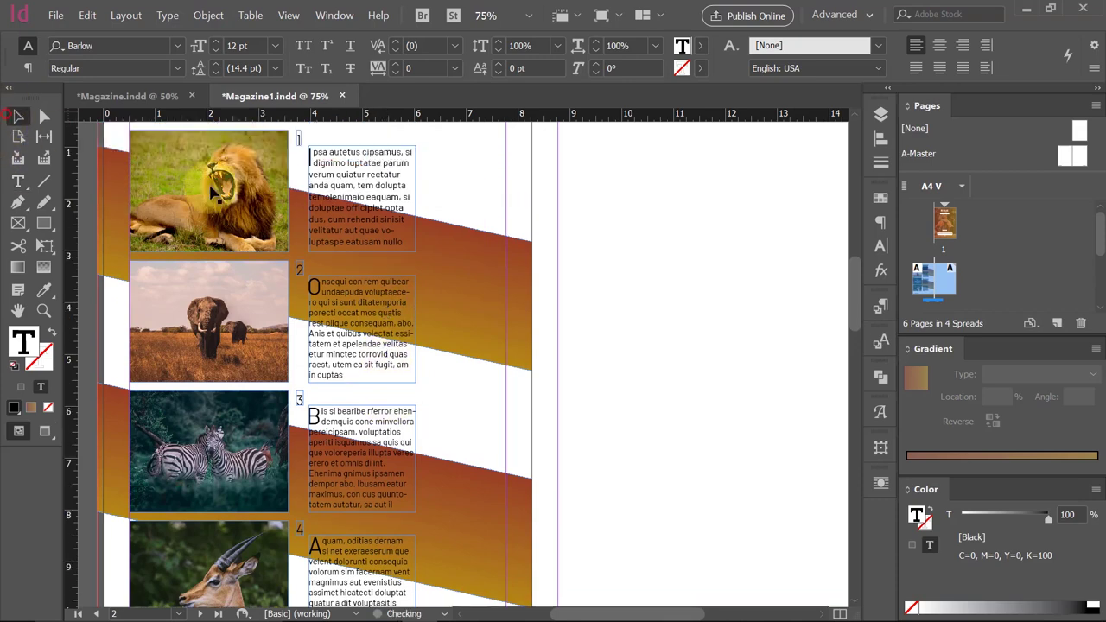
pyautogui.hotkey('shift', 'w')
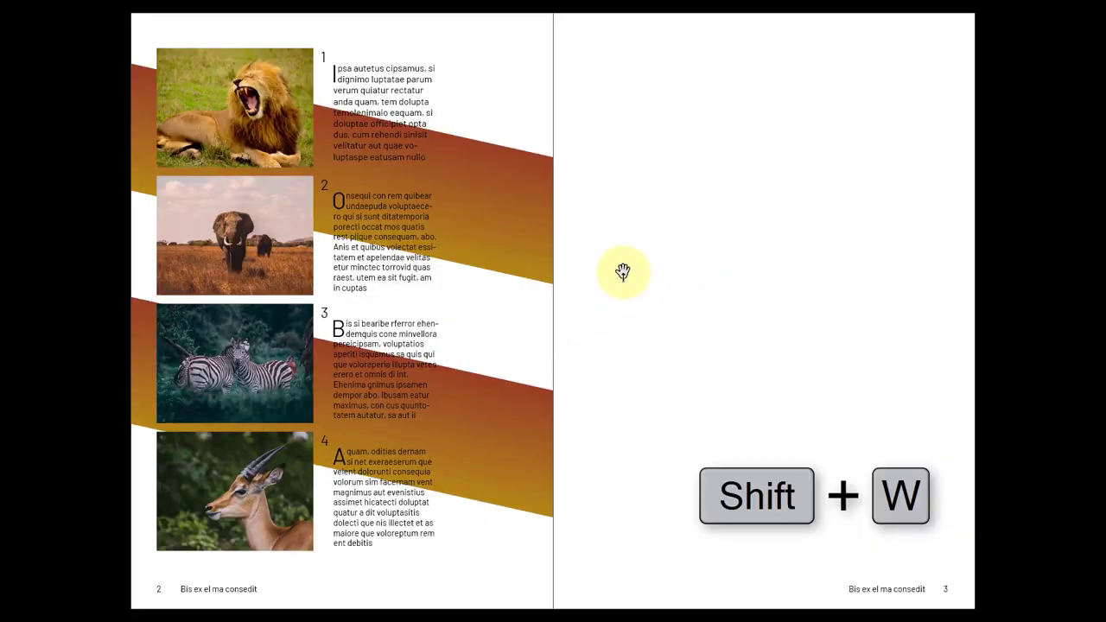
pyautogui.hotkey('shift', 'w')
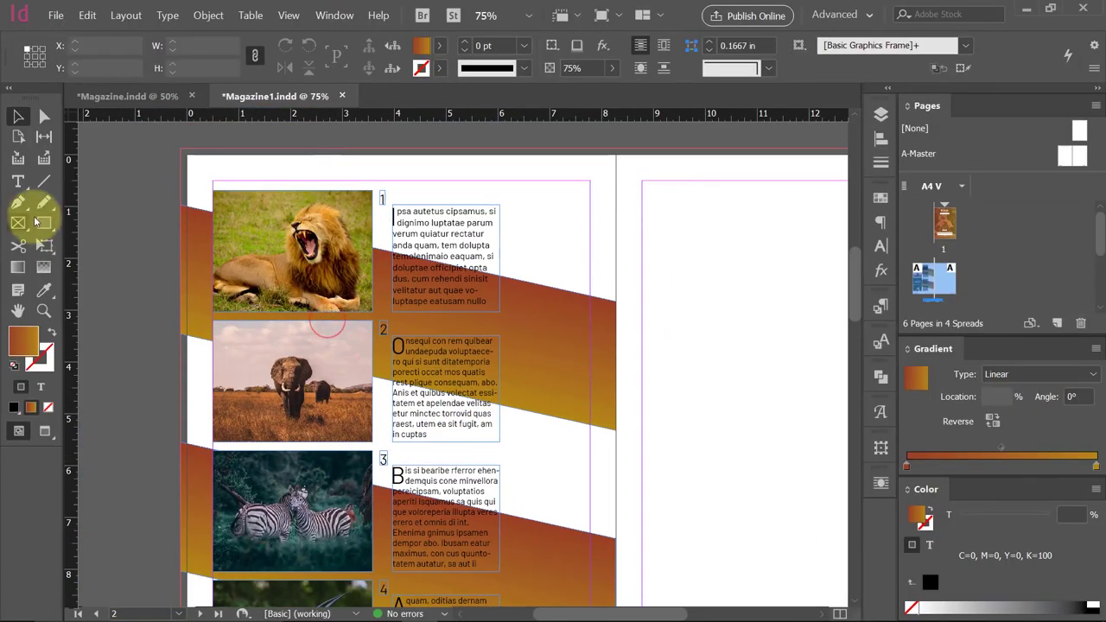
# Set the lion photo frame's opacity to 51% in the Effects panel.
pyautogui.click(45, 223)
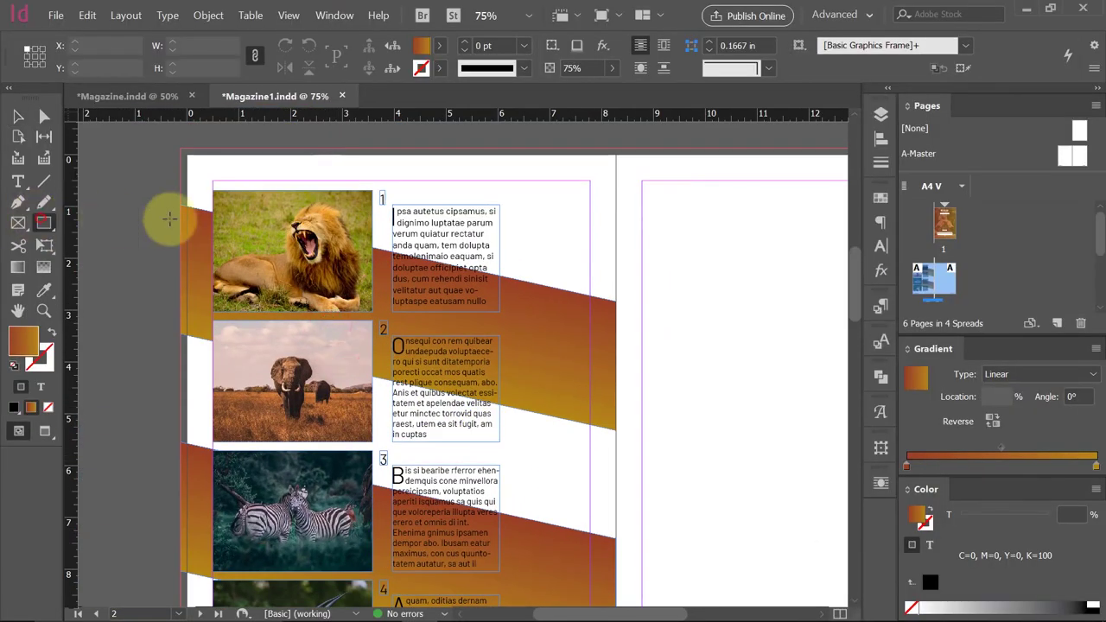
pyautogui.moveTo(211, 188); pyautogui.dragTo(378, 316)
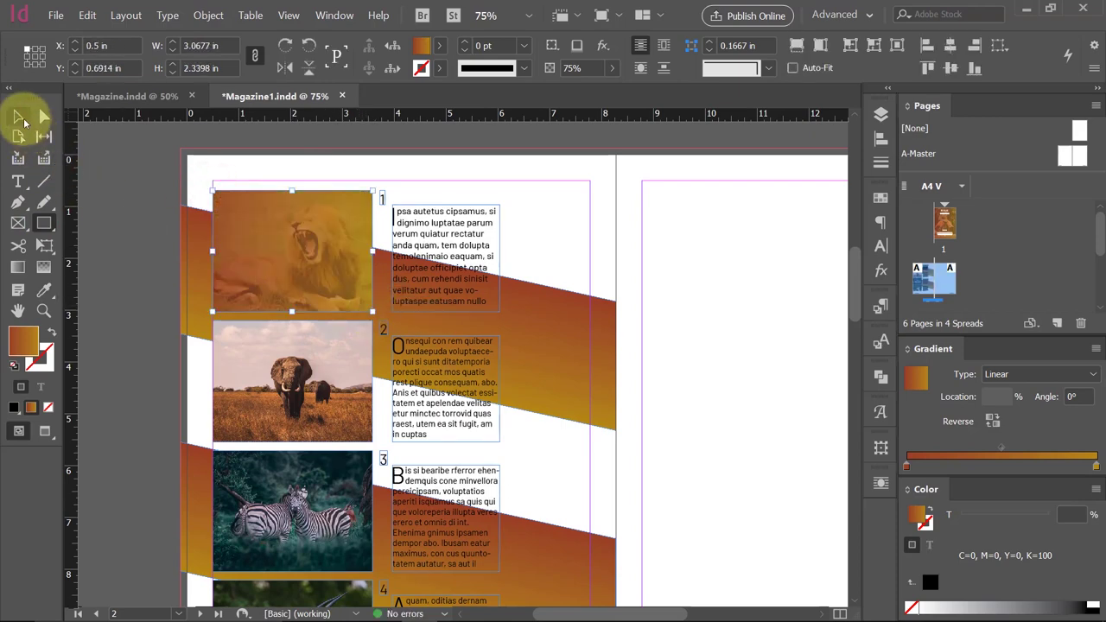
pyautogui.click(18, 116)
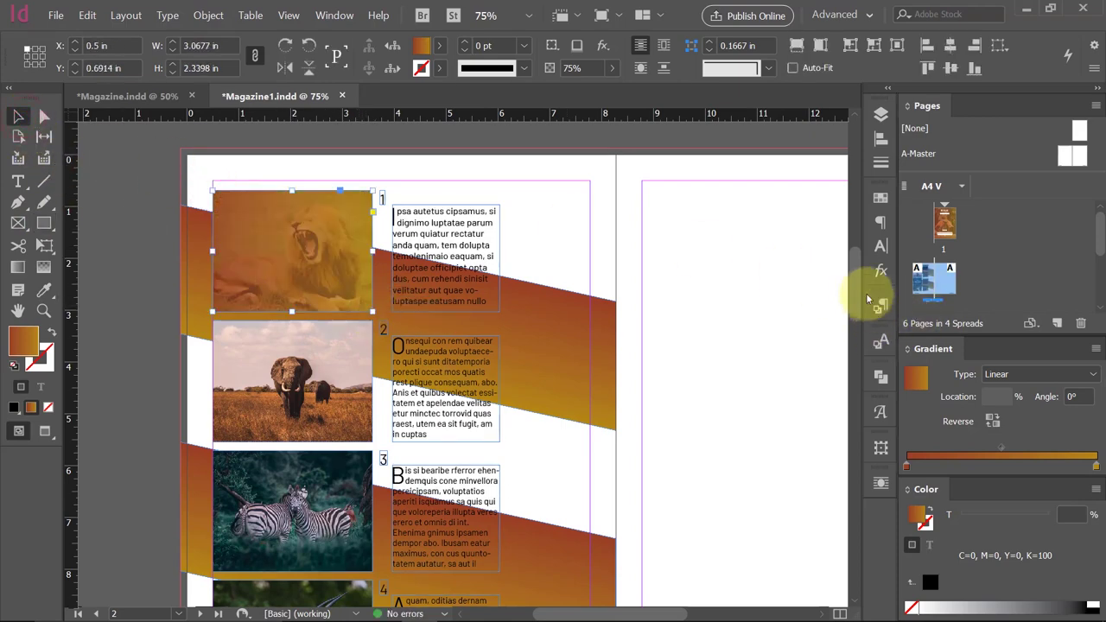
pyautogui.click(881, 270)
pyautogui.click(828, 217)
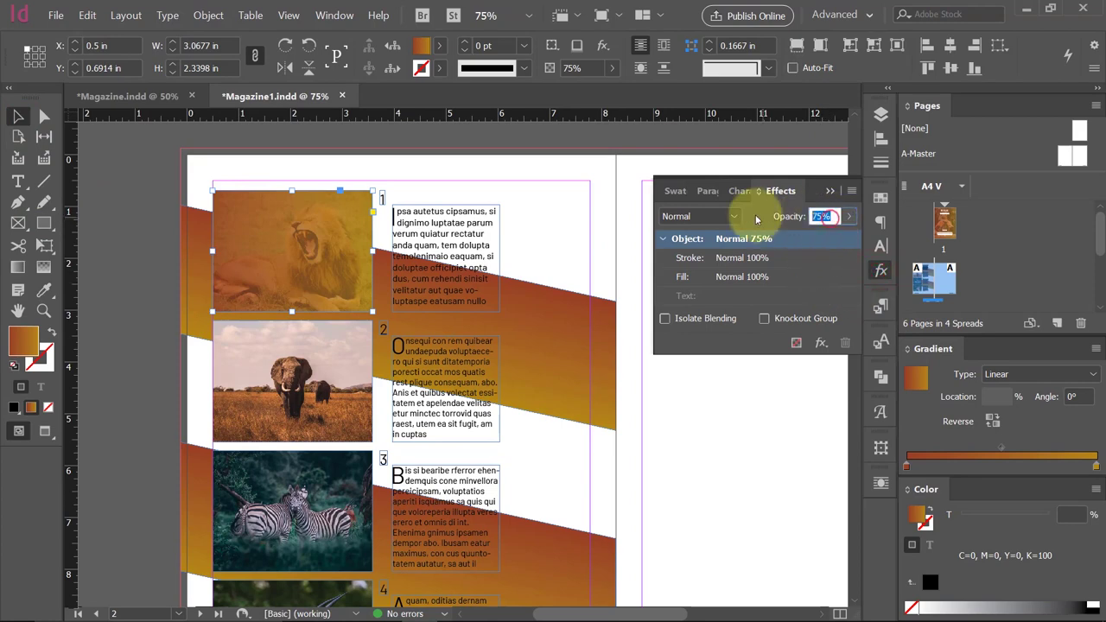
pyautogui.write('45')
pyautogui.press('Return')
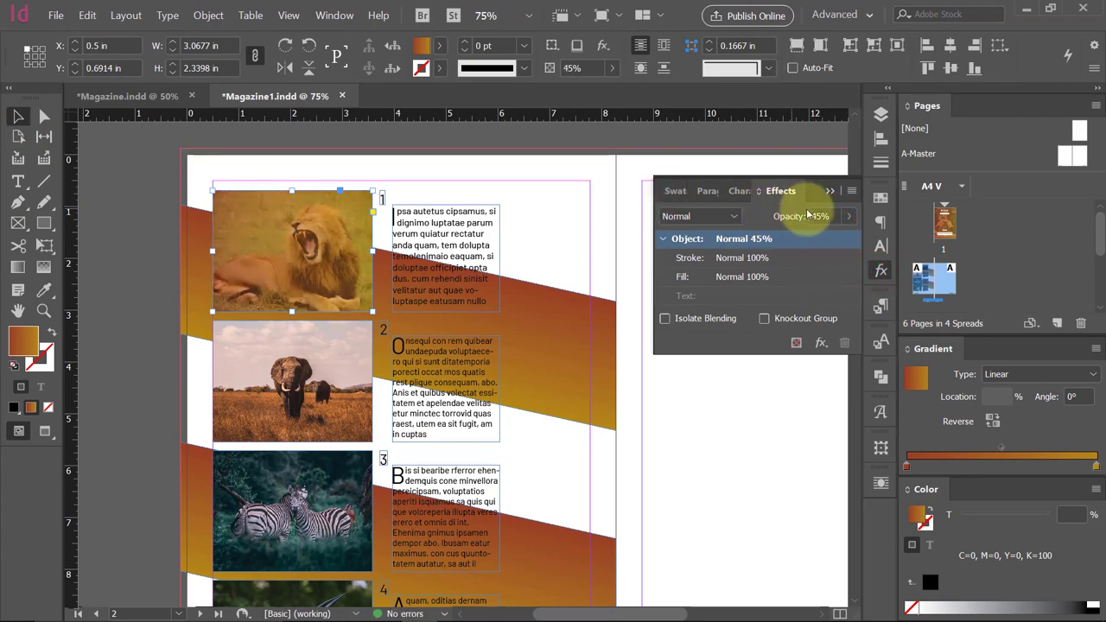
pyautogui.click(826, 217)
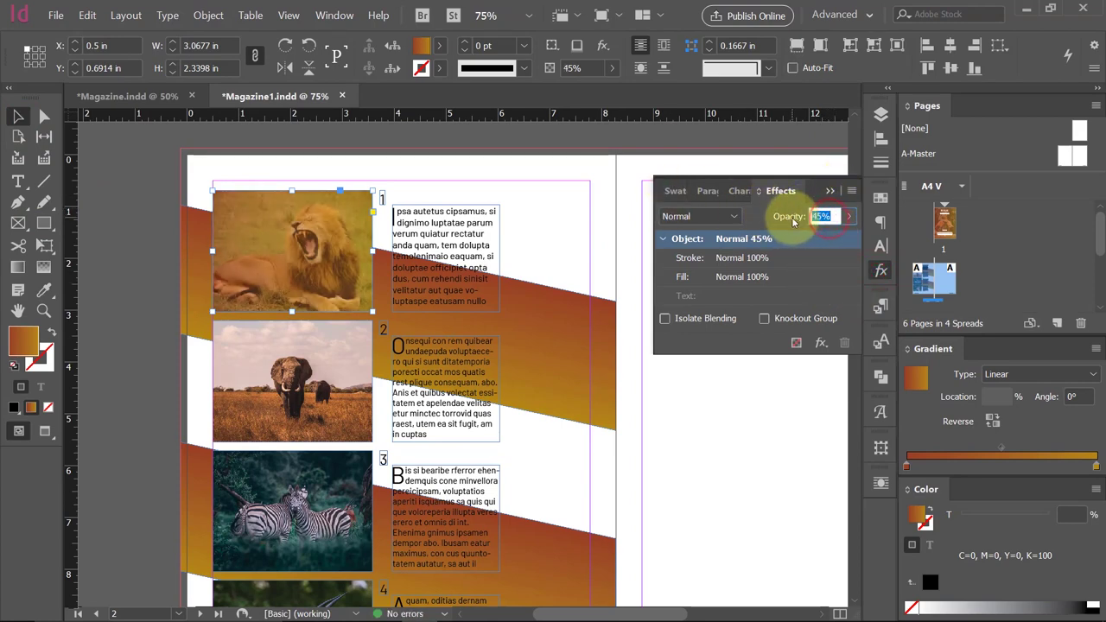
pyautogui.write('51')
pyautogui.press('Return')
pyautogui.click(831, 194)
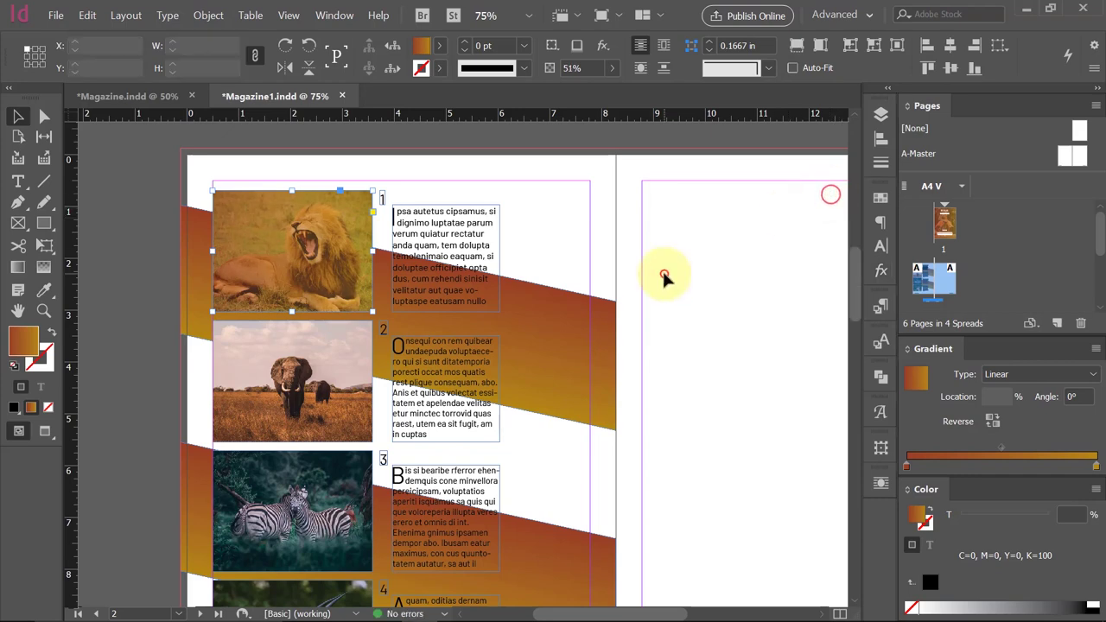
# Apply the same 51% opacity to the elephant, zebra and antelope photos.
pyautogui.moveTo(367, 343); pyautogui.dragTo(355, 389)
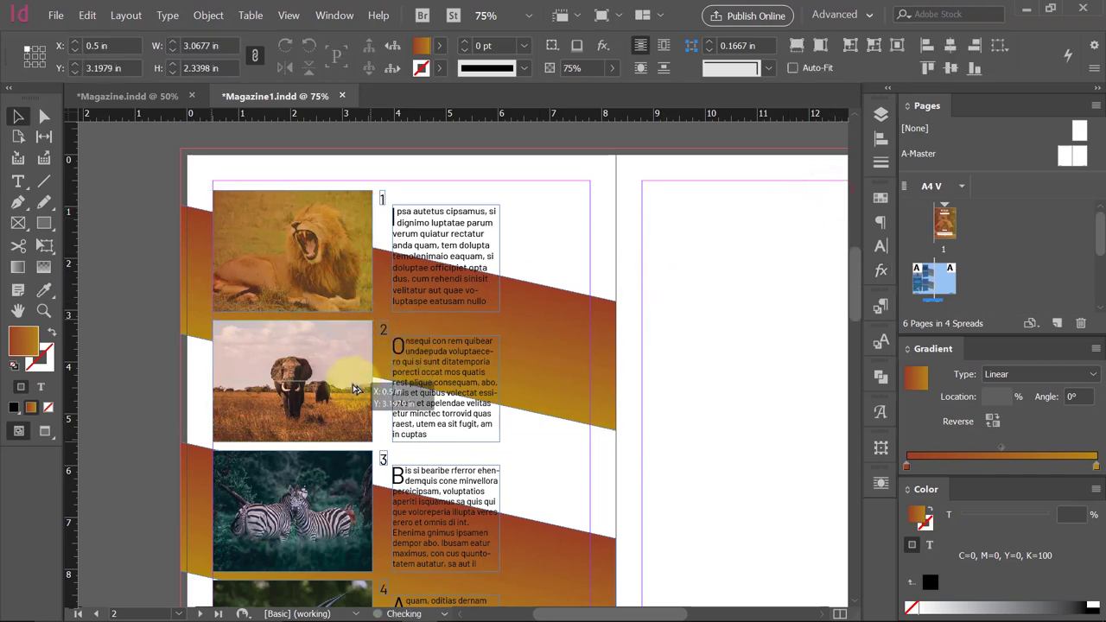
pyautogui.scroll(-3, 353, 388)
pyautogui.moveTo(324, 282); pyautogui.dragTo(346, 416)
pyautogui.scroll(-3, 346, 413)
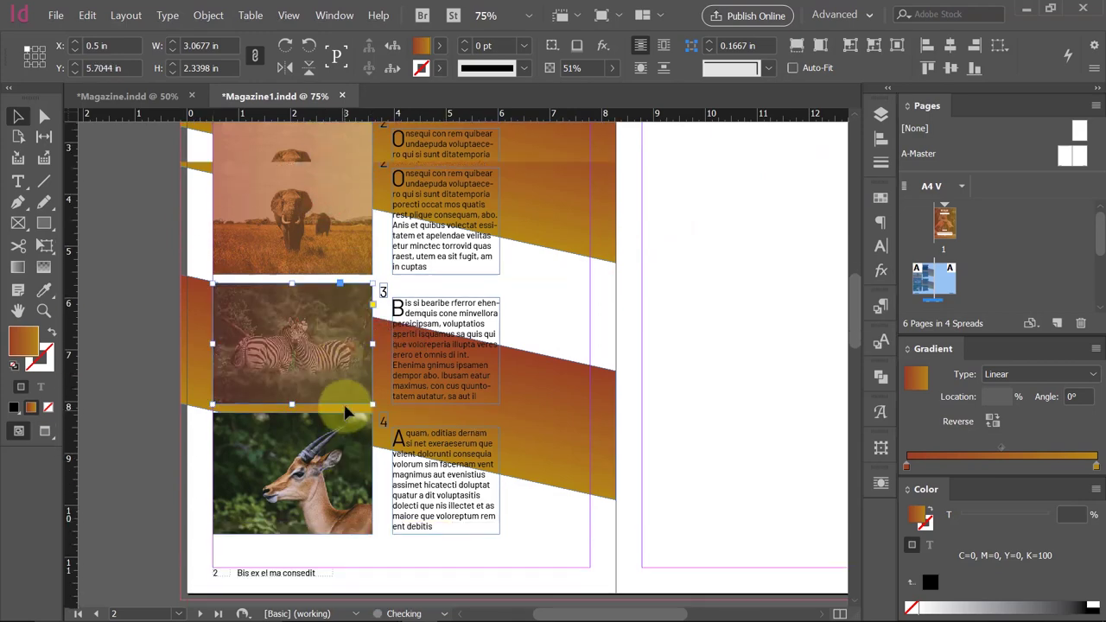
pyautogui.moveTo(321, 346); pyautogui.dragTo(370, 474)
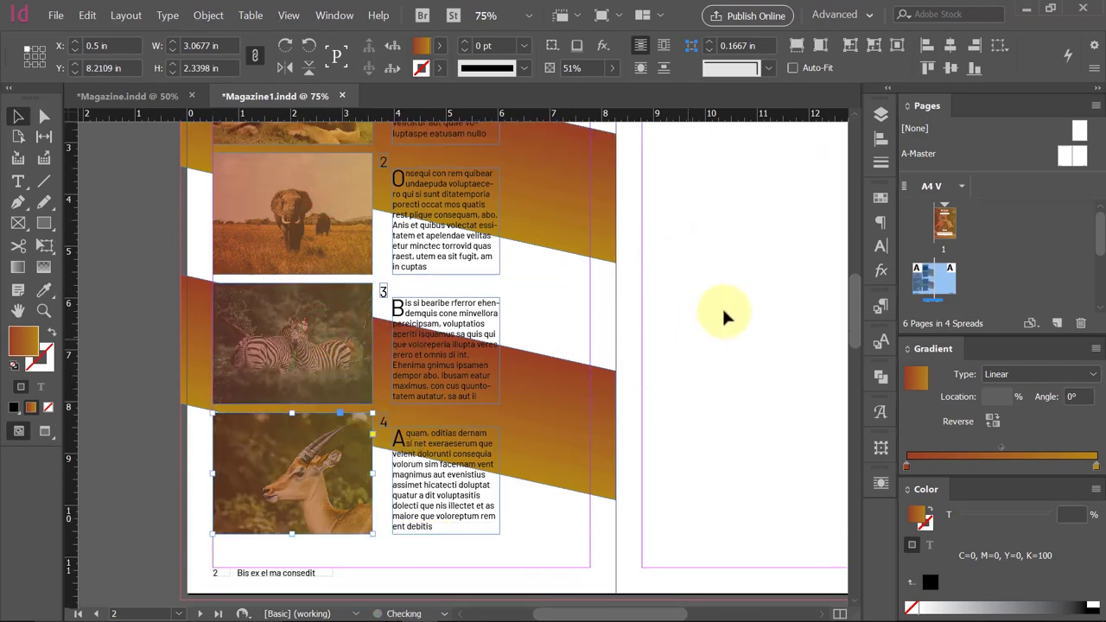
pyautogui.click(727, 343)
pyautogui.scroll(3, 727, 342)
# Add an ANIMALS text frame on the right page set in Barlow Bold 65 pt.
pyautogui.scroll(-1, 489, 343)
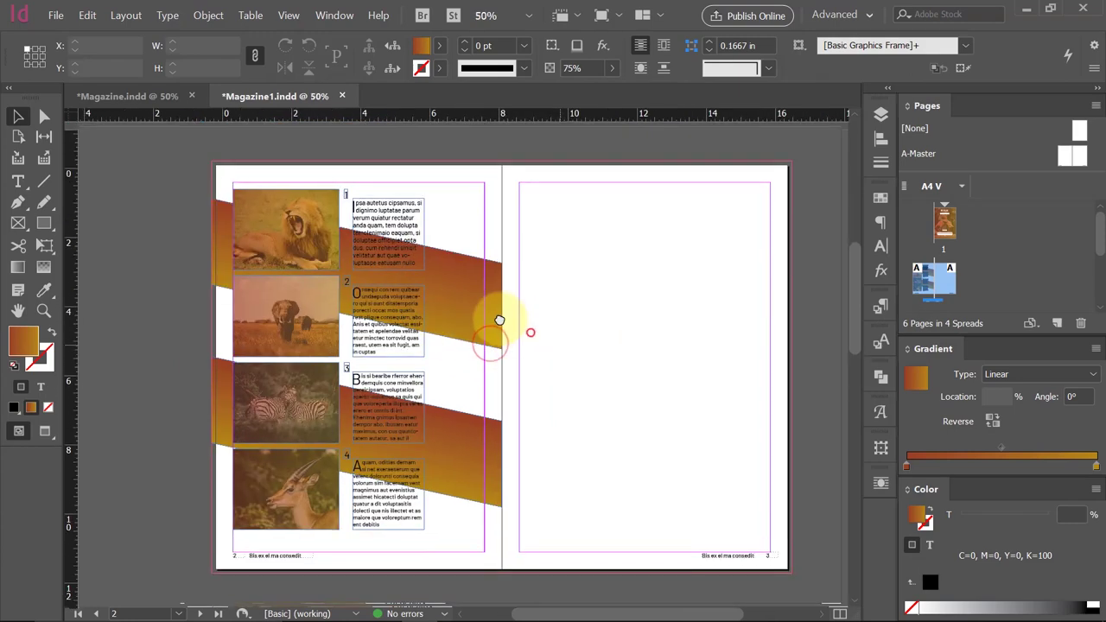
pyautogui.scroll(1, 509, 327)
pyautogui.scroll(-1, 479, 328)
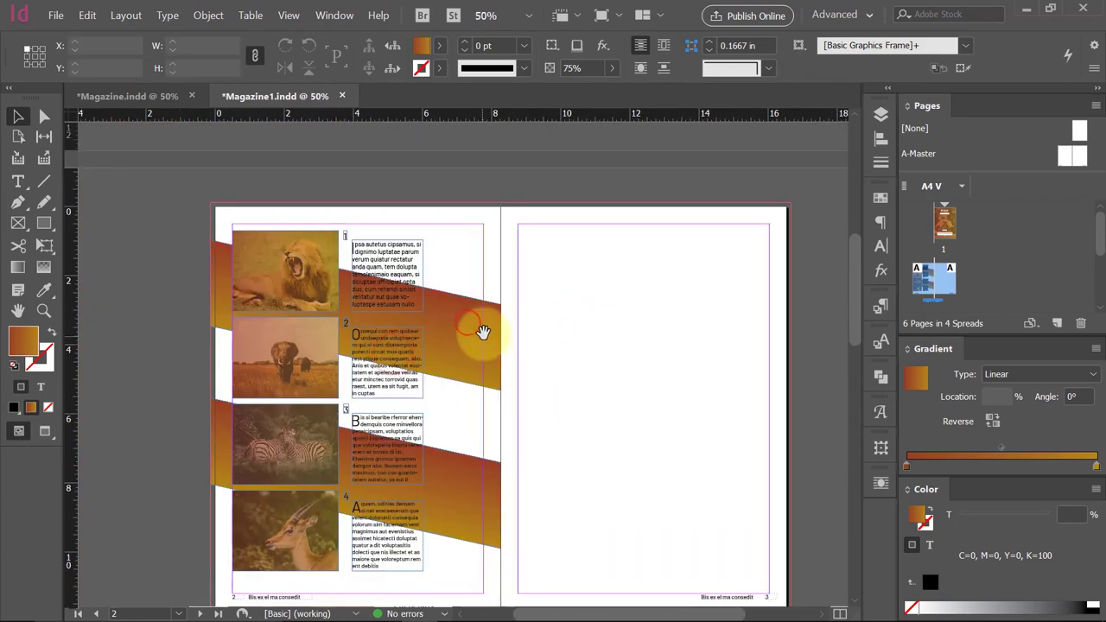
pyautogui.click(18, 183)
pyautogui.moveTo(478, 254); pyautogui.dragTo(730, 305)
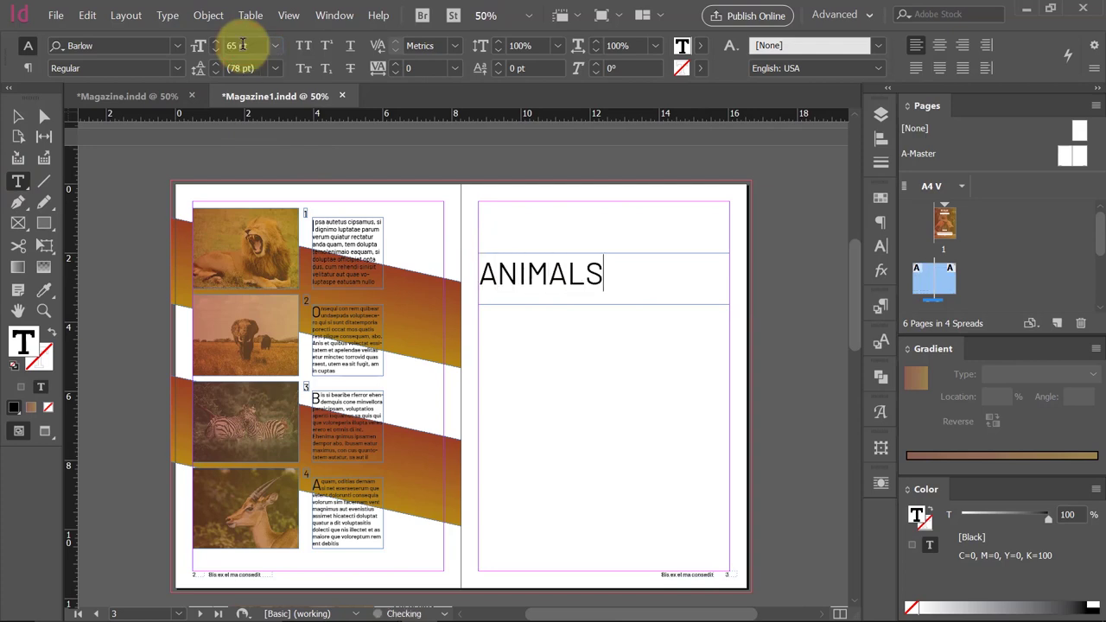
pyautogui.hotkey('ctrl', 'a')
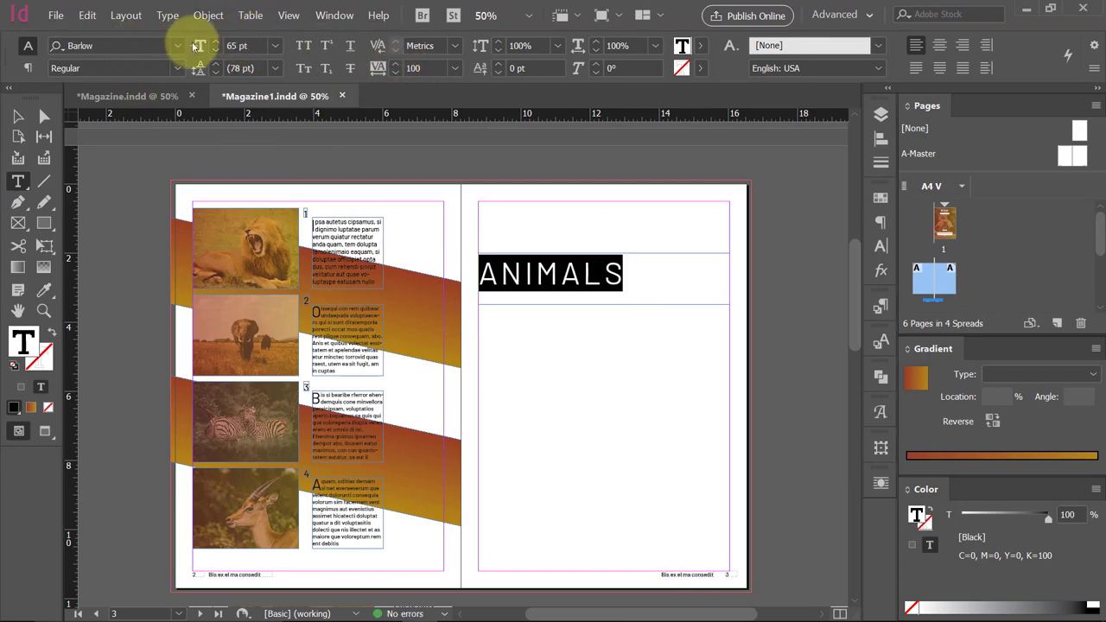
pyautogui.click(177, 68)
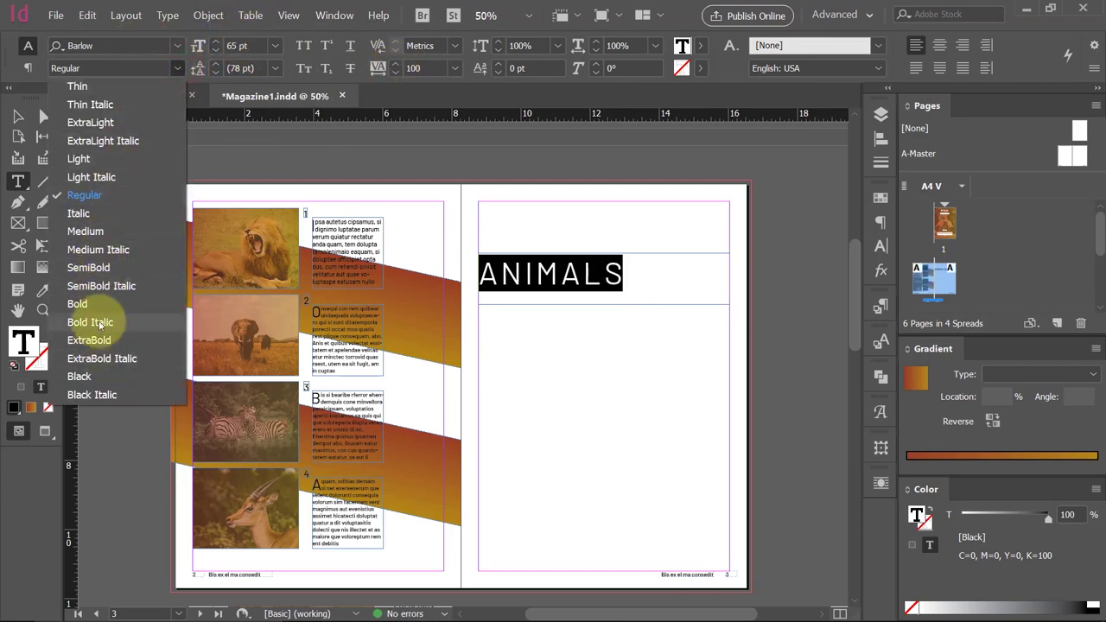
pyautogui.click(99, 305)
pyautogui.click(17, 116)
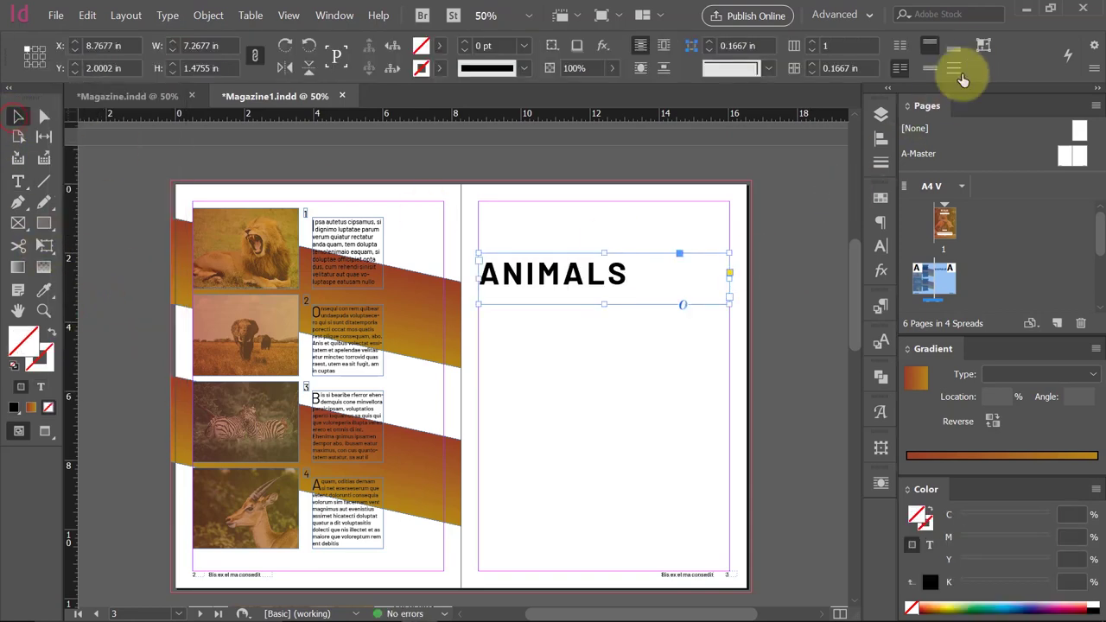
# Fit the ANIMALS frame to its text, rotate it 90° and place it at the left page's right edge.
pyautogui.click(984, 45)
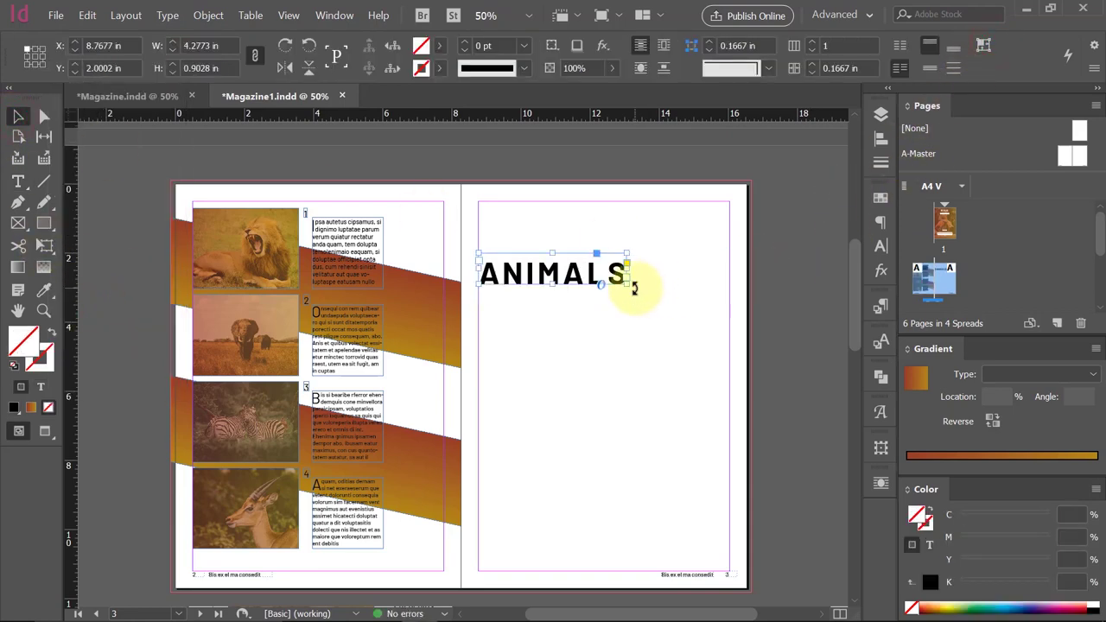
pyautogui.moveTo(634, 288); pyautogui.dragTo(659, 271)
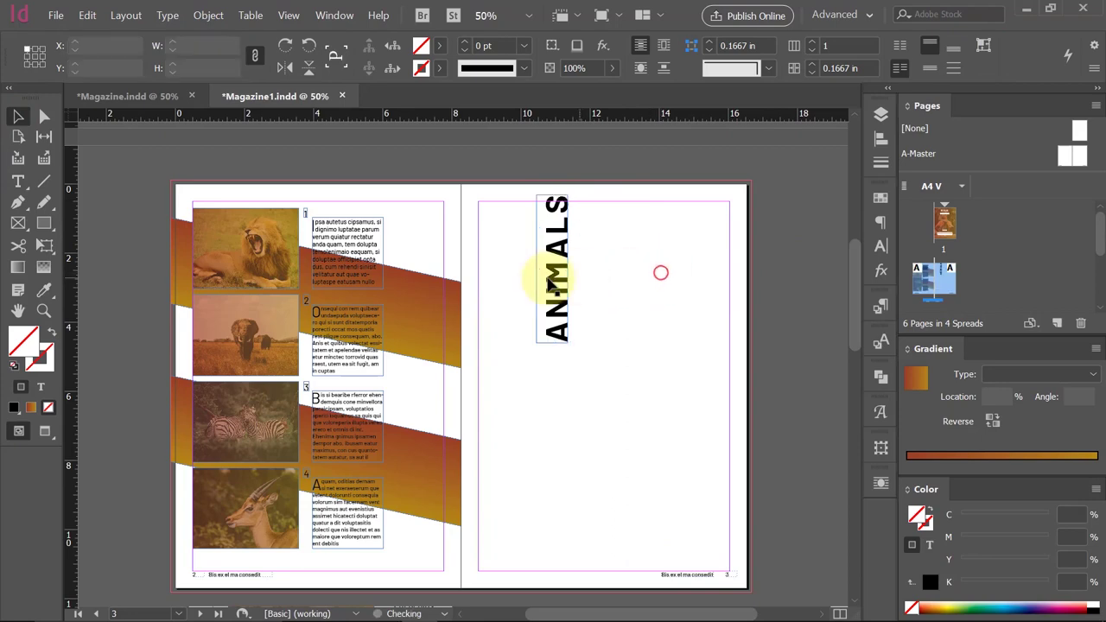
pyautogui.moveTo(553, 285)
pyautogui.mouseDown()
pyautogui.moveTo(426, 309)
pyautogui.moveTo(424, 299)
pyautogui.mouseUp()
pyautogui.click(575, 276)
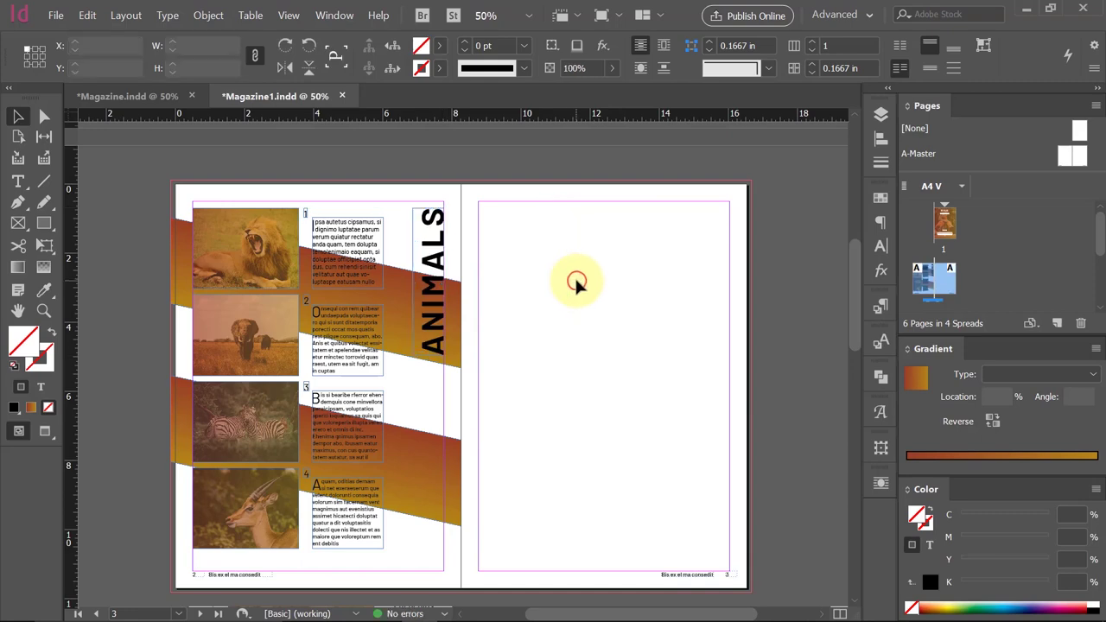
pyautogui.hotkey('shift', 'w')
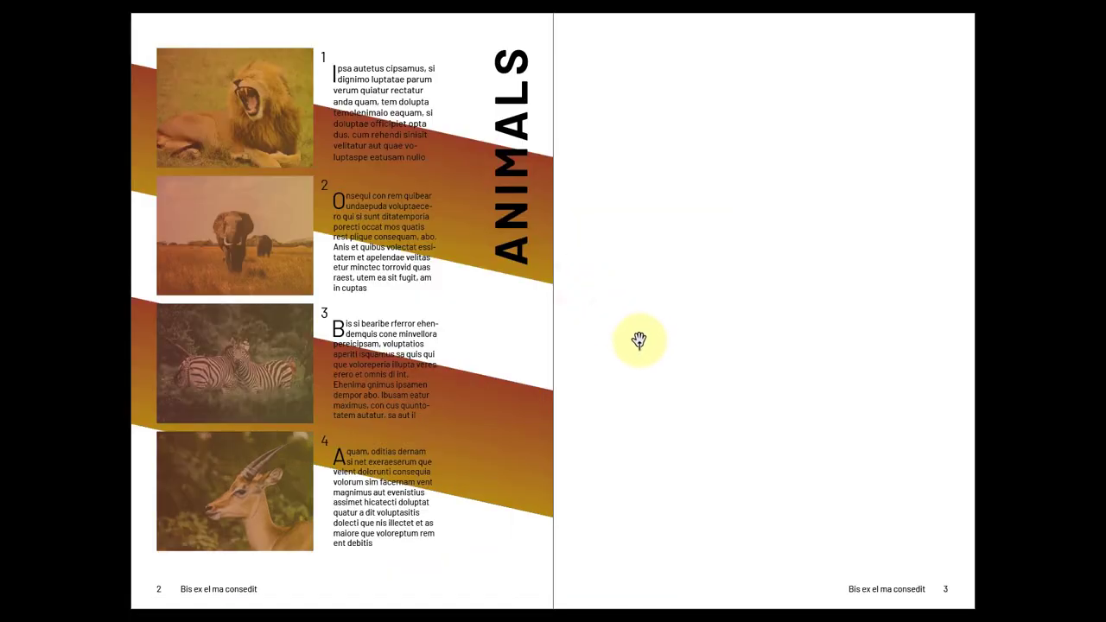
pyautogui.hotkey('shift', 'w')
pyautogui.click(450, 329)
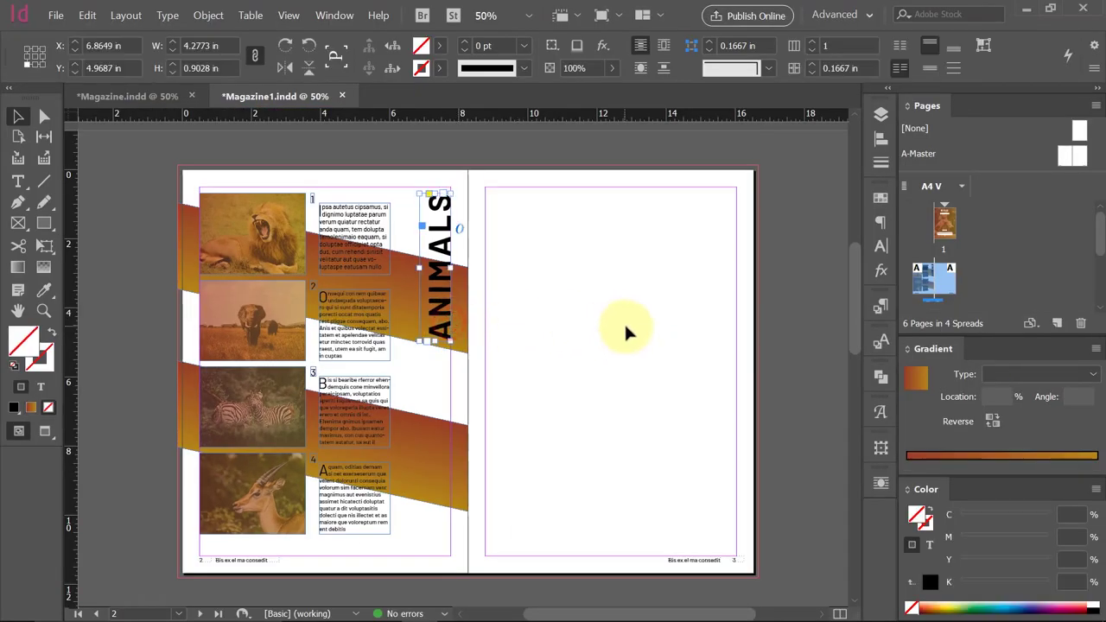
# Colour the first selected ANIMALS letters white and preview the spread full-screen.
pyautogui.click(579, 324)
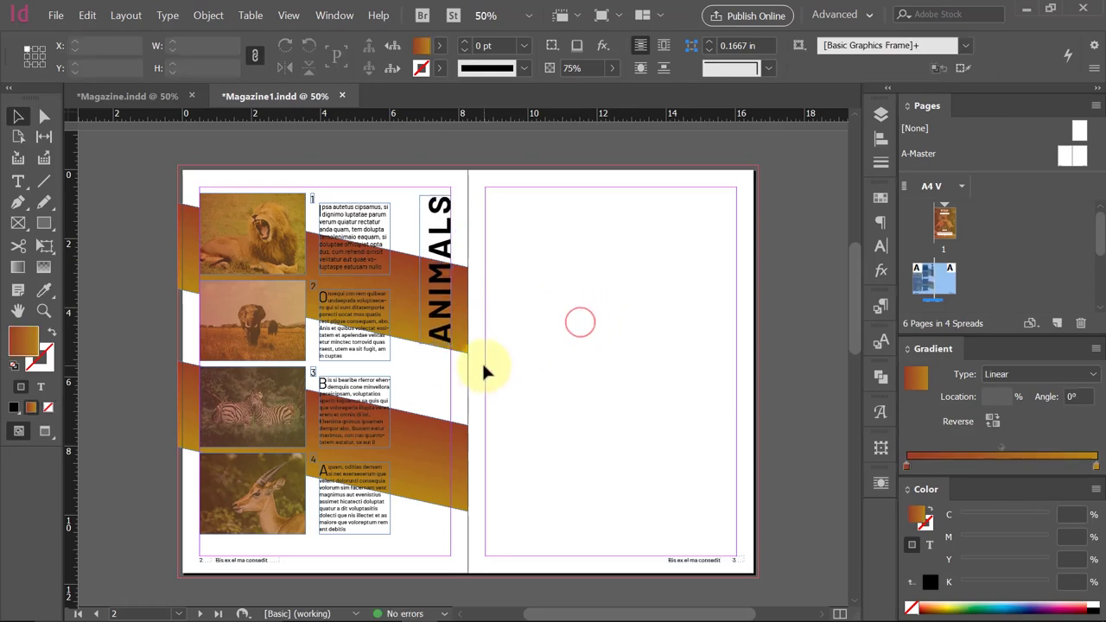
pyautogui.doubleClick(445, 345)
pyautogui.moveTo(443, 344); pyautogui.dragTo(447, 287)
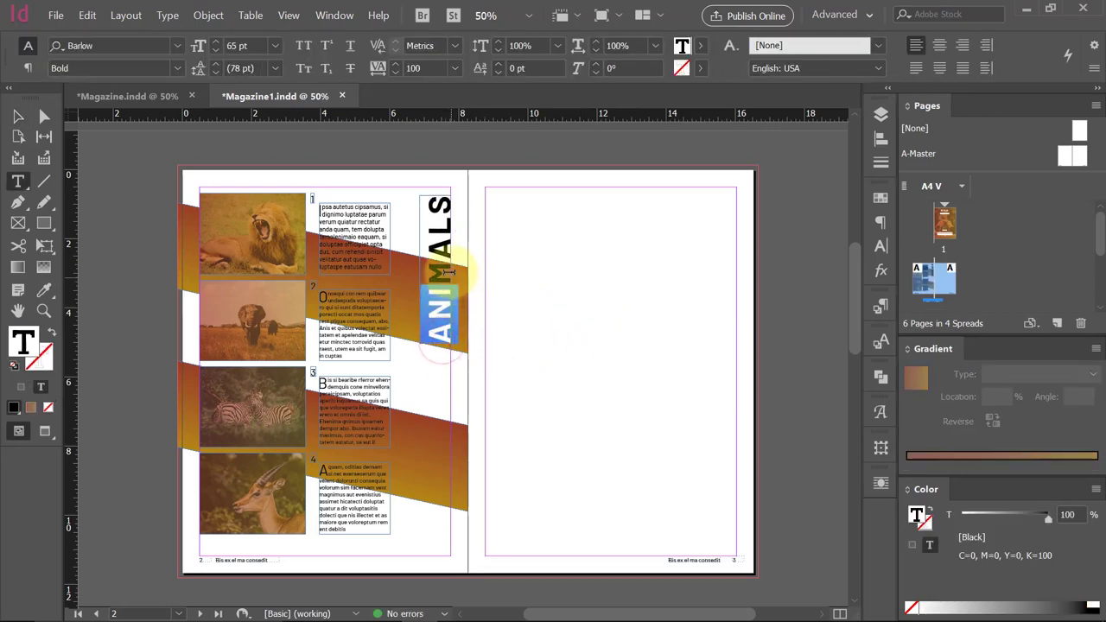
pyautogui.click(682, 47)
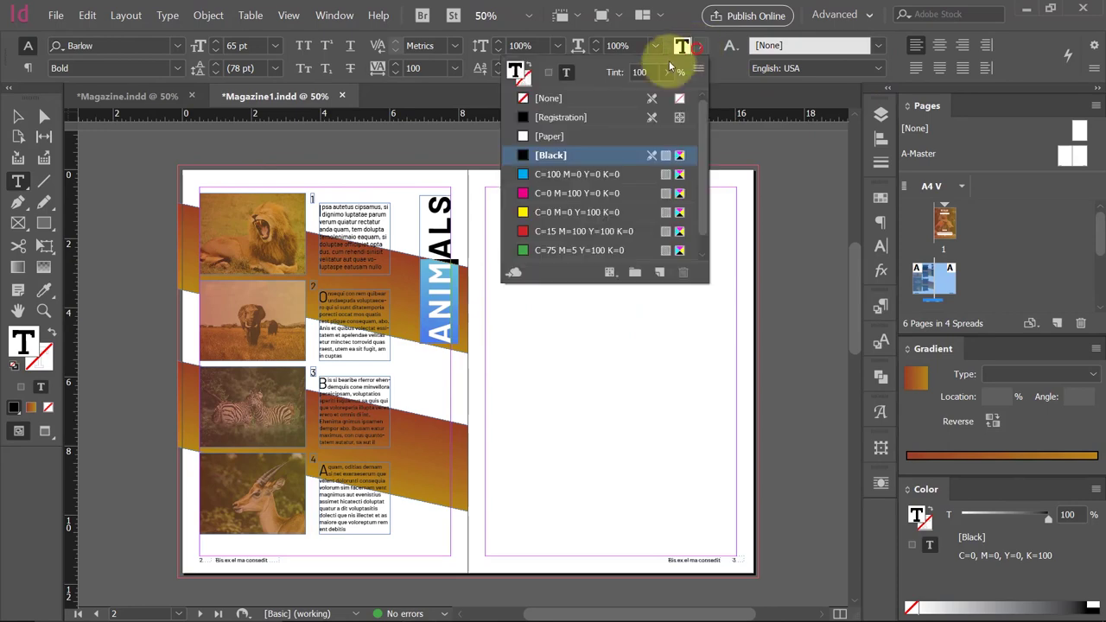
pyautogui.click(549, 136)
pyautogui.click(16, 108)
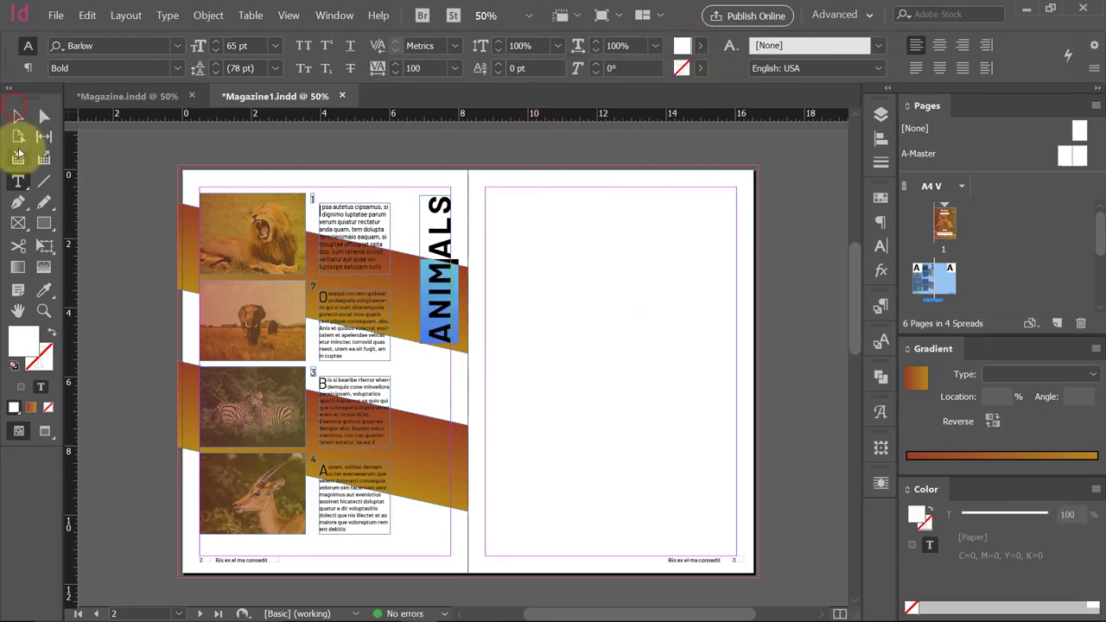
pyautogui.click(607, 252)
pyautogui.hotkey('shift', 'w')
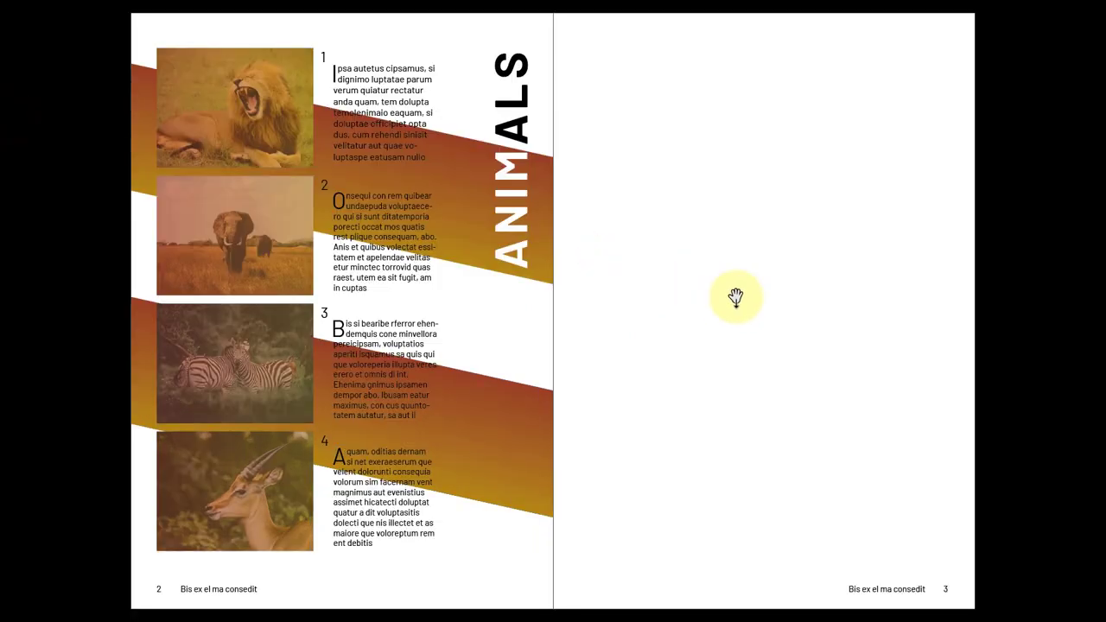
pyautogui.press('Escape')
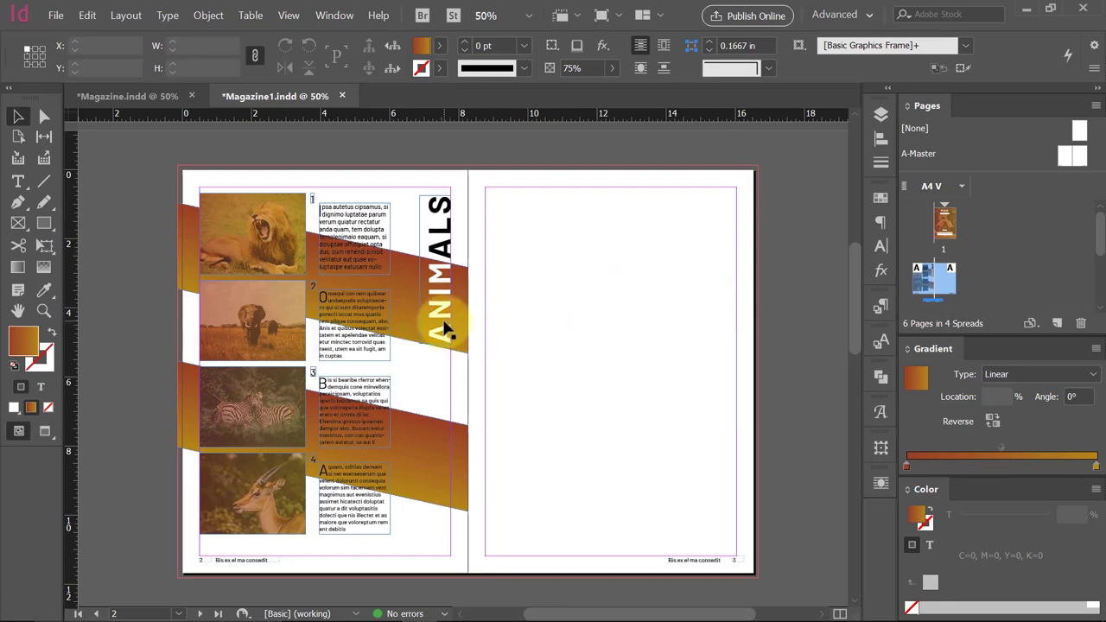
# Tilt the ANIMALS heading to a new angle and set its upper letters back to black.
pyautogui.click(448, 209)
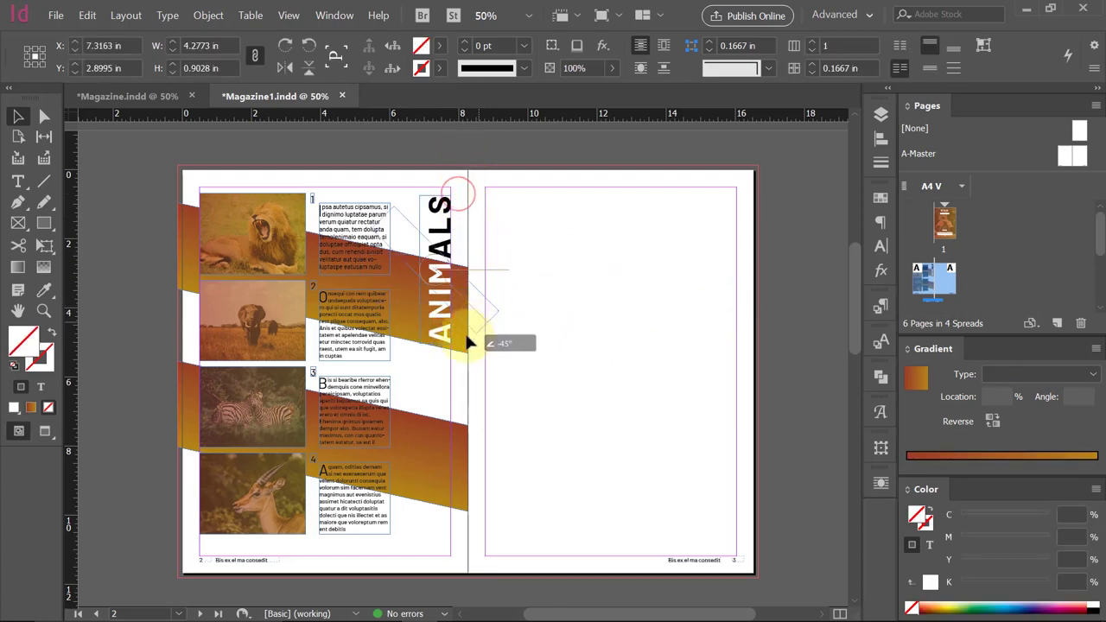
pyautogui.moveTo(484, 243); pyautogui.dragTo(435, 344)
pyautogui.click(545, 318)
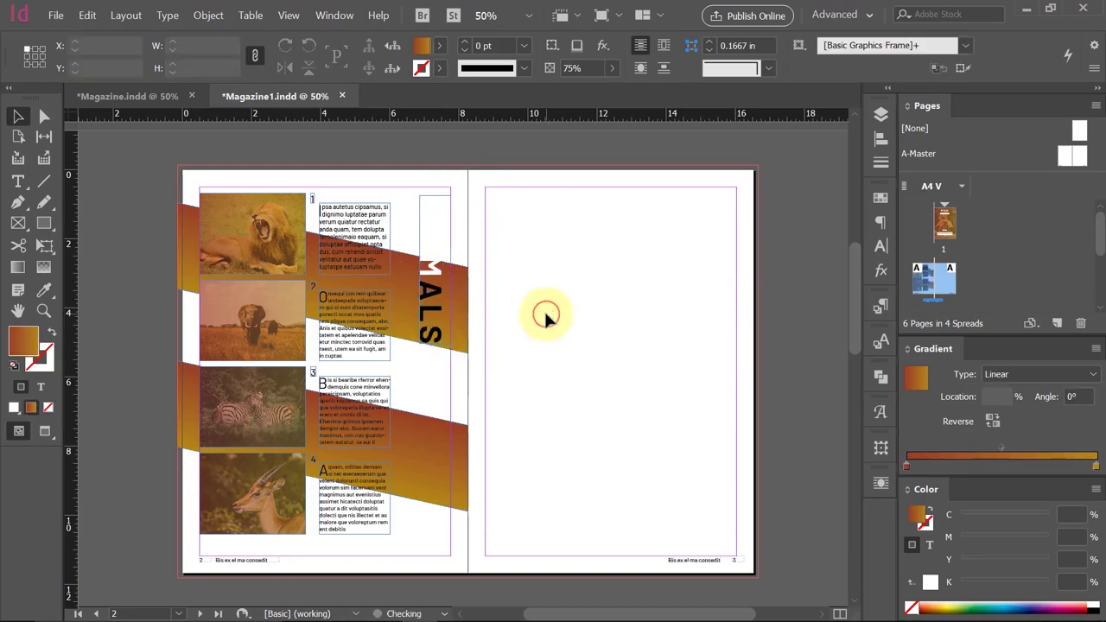
pyautogui.doubleClick(424, 281)
pyautogui.moveTo(423, 279); pyautogui.dragTo(432, 197)
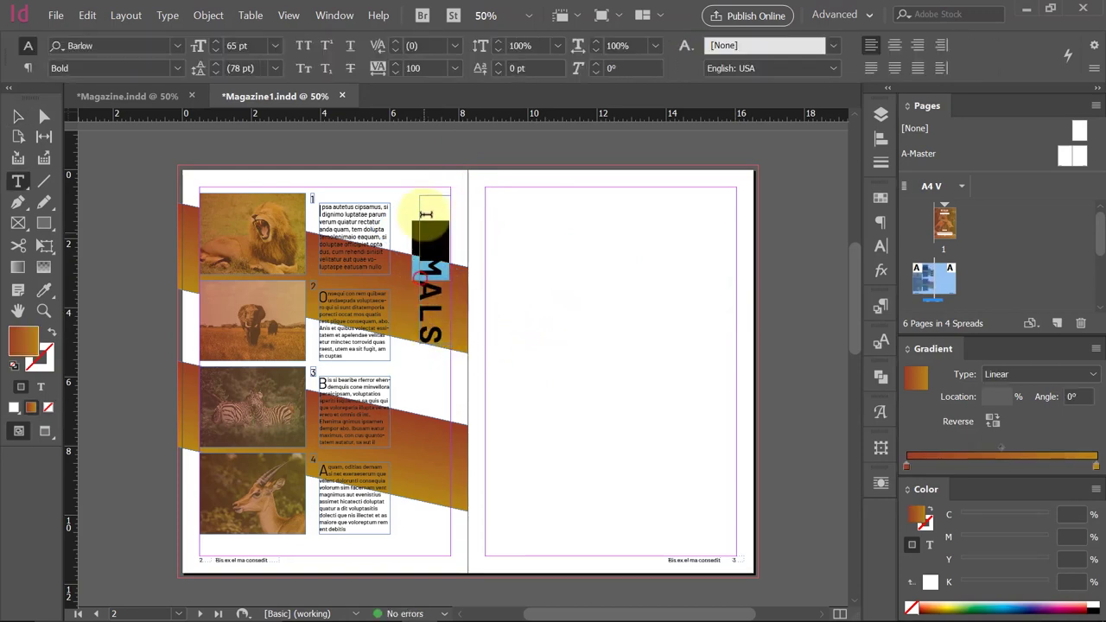
pyautogui.click(683, 67)
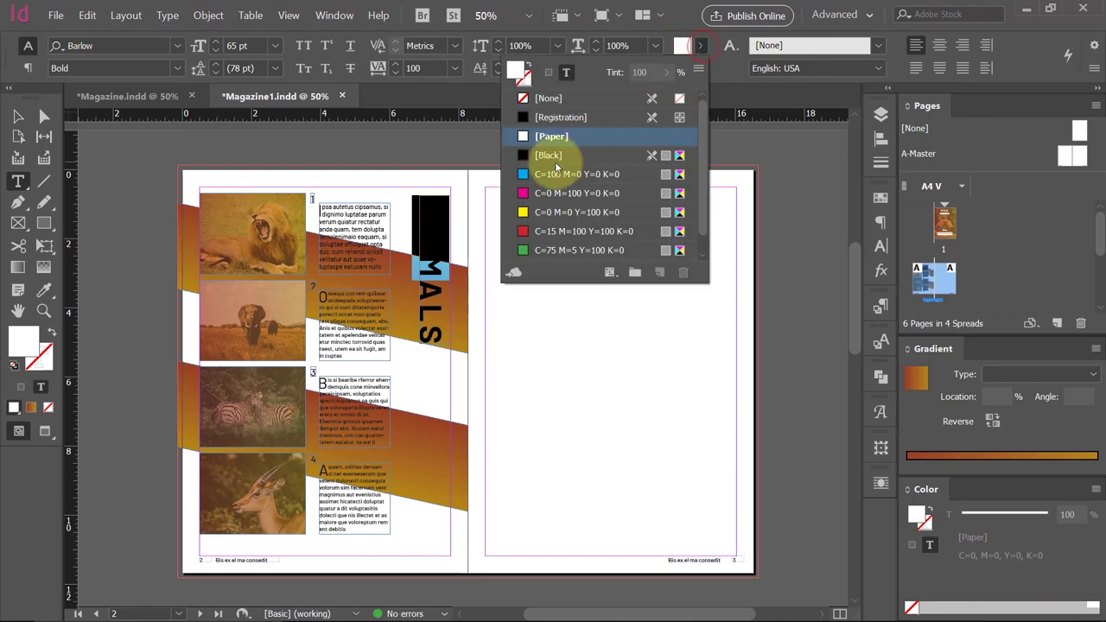
pyautogui.click(551, 155)
pyautogui.click(429, 332)
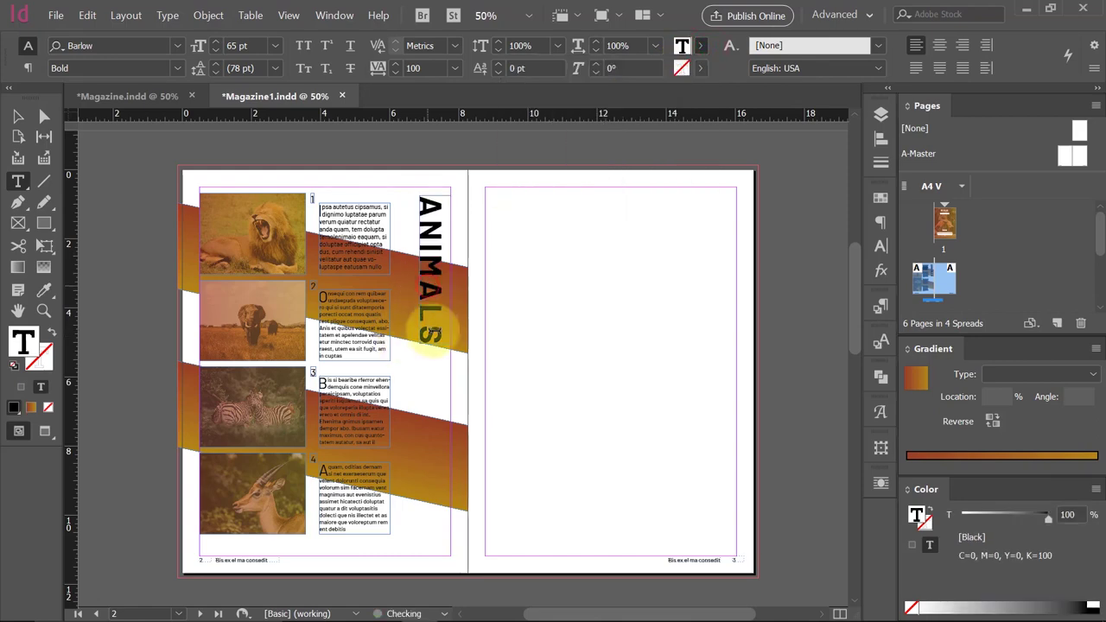
# Make the letters ALS white with the [Paper] swatch and deselect to check.
pyautogui.moveTo(429, 335); pyautogui.dragTo(432, 346)
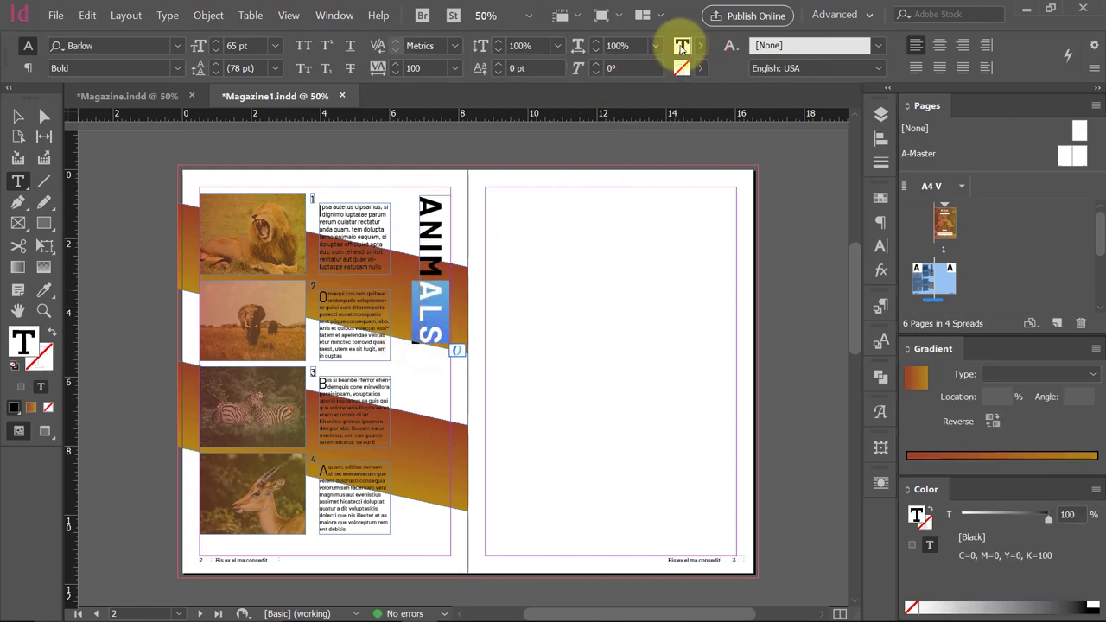
pyautogui.click(553, 129)
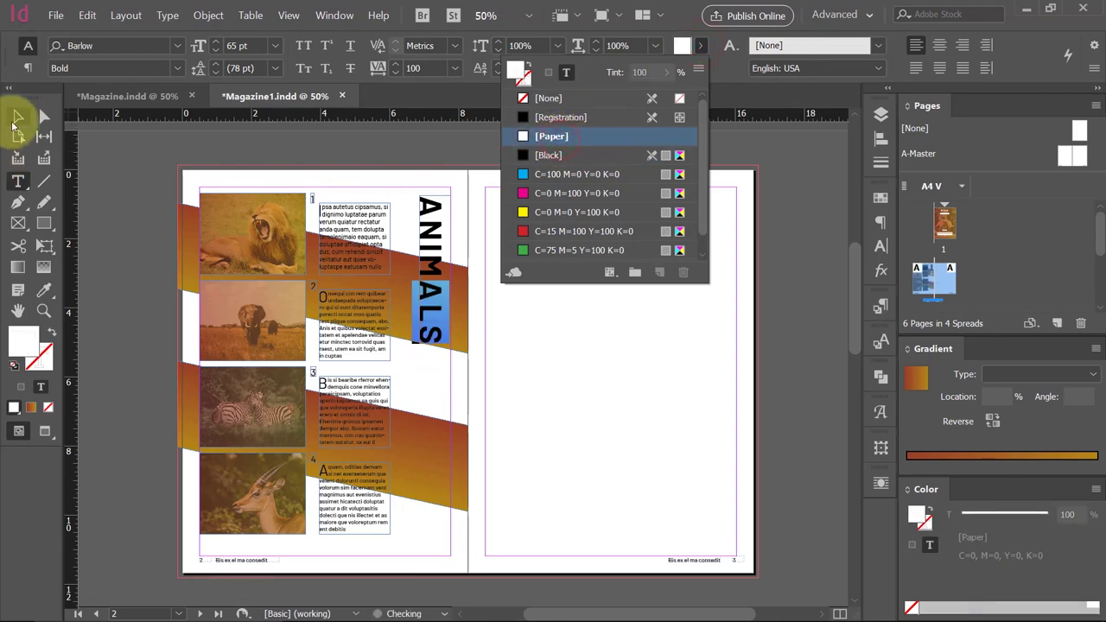
pyautogui.click(17, 116)
pyautogui.click(558, 238)
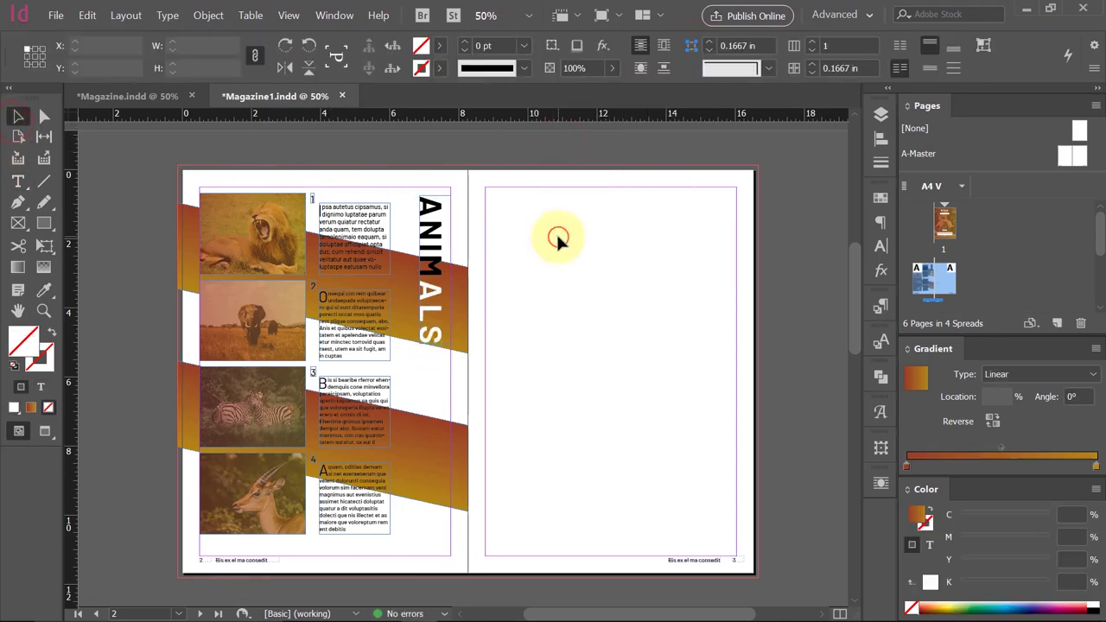
pyautogui.click(448, 251)
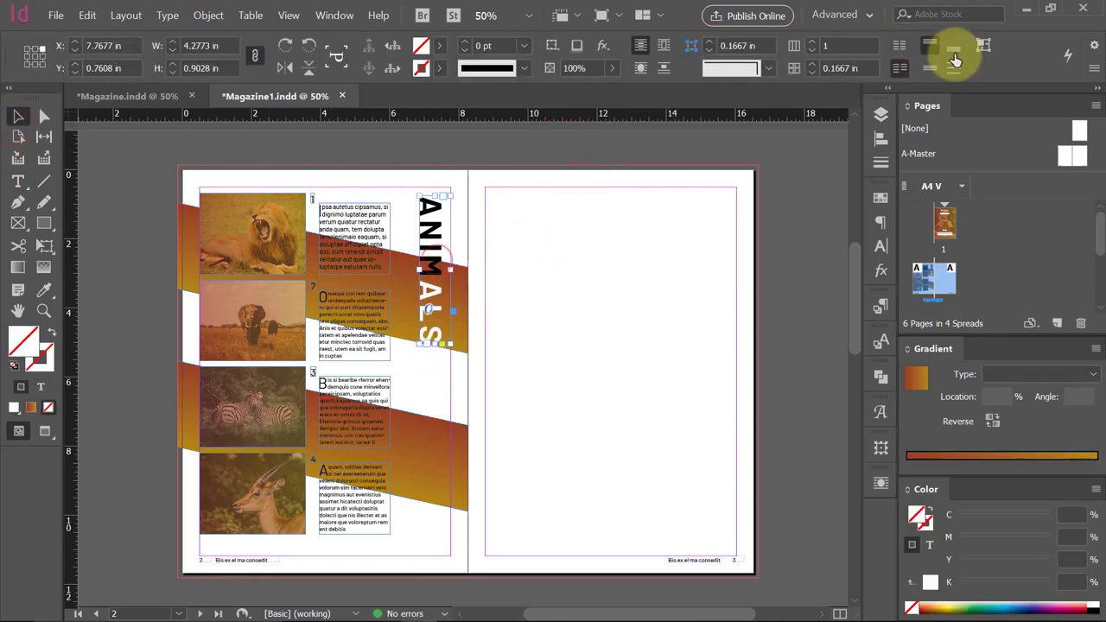
pyautogui.click(599, 267)
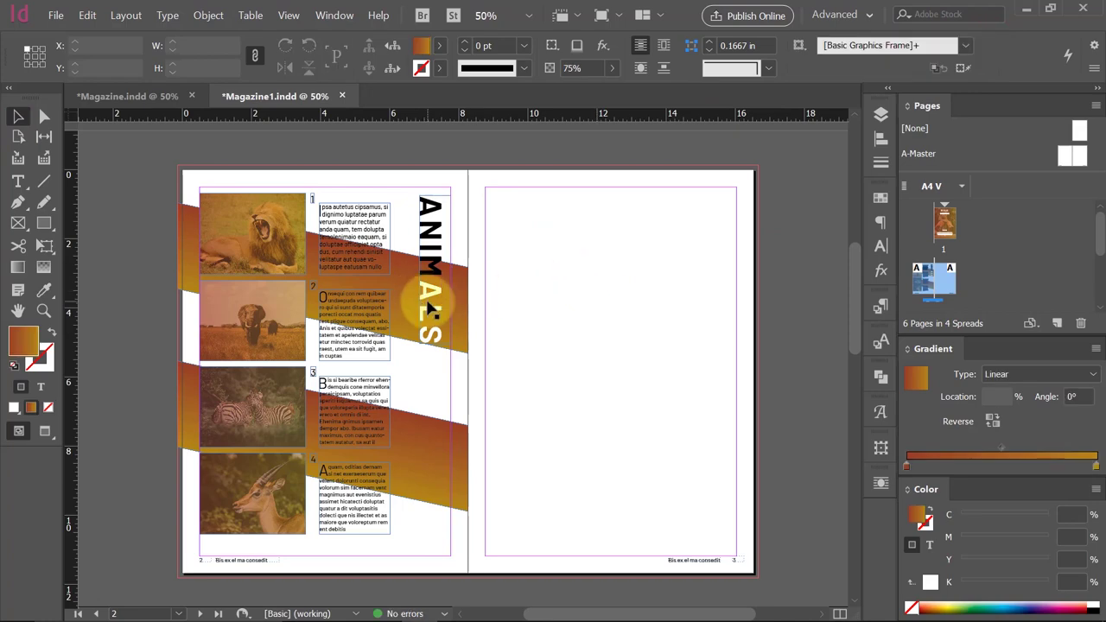
# Draw a small rectangle under the ALS letters and eyedropper the darker band gradient into it.
pyautogui.click(49, 224)
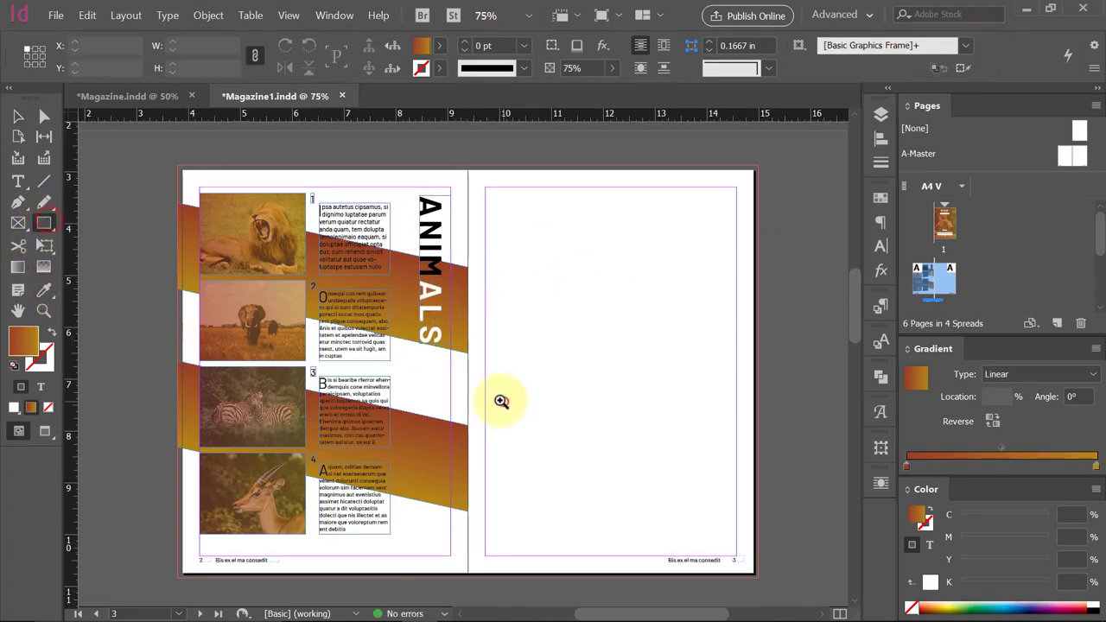
pyautogui.keyDown('ctrl'); pyautogui.click(501, 401); pyautogui.keyUp('ctrl')
pyautogui.moveTo(371, 388)
pyautogui.mouseDown()
pyautogui.moveTo(418, 255)
pyautogui.moveTo(479, 264)
pyautogui.mouseUp()
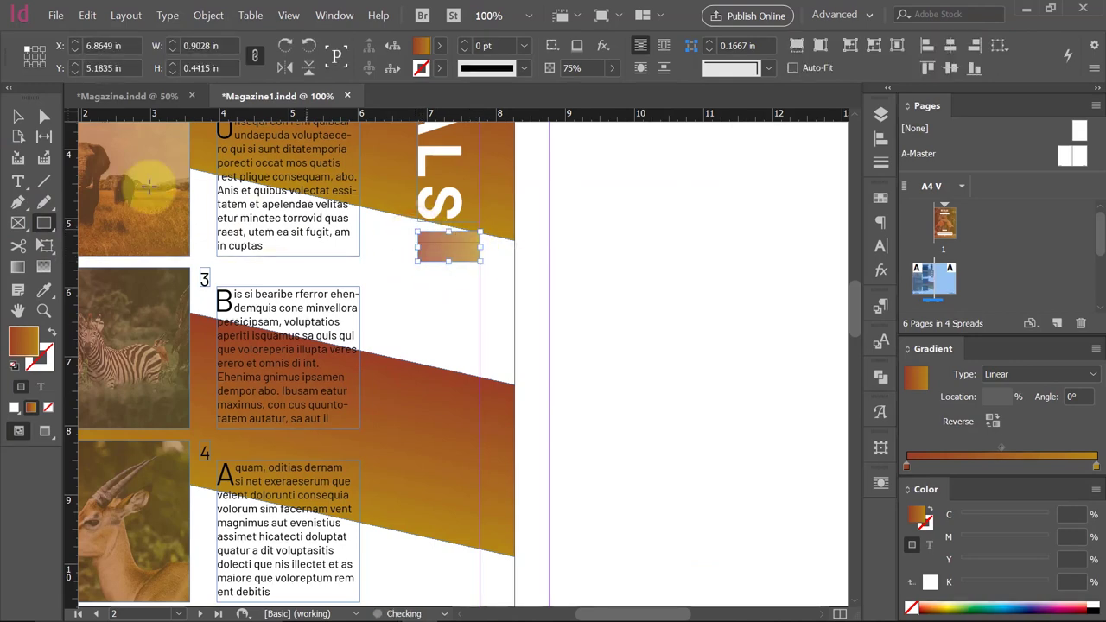
pyautogui.click(18, 116)
pyautogui.press('i')
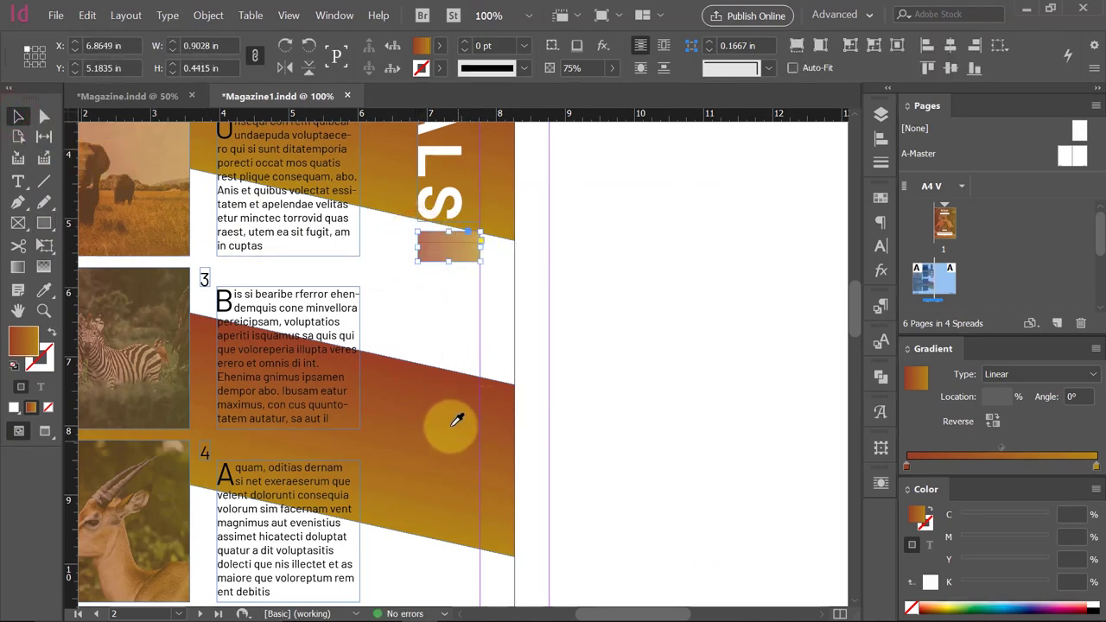
pyautogui.click(452, 416)
pyautogui.click(18, 116)
pyautogui.click(753, 397)
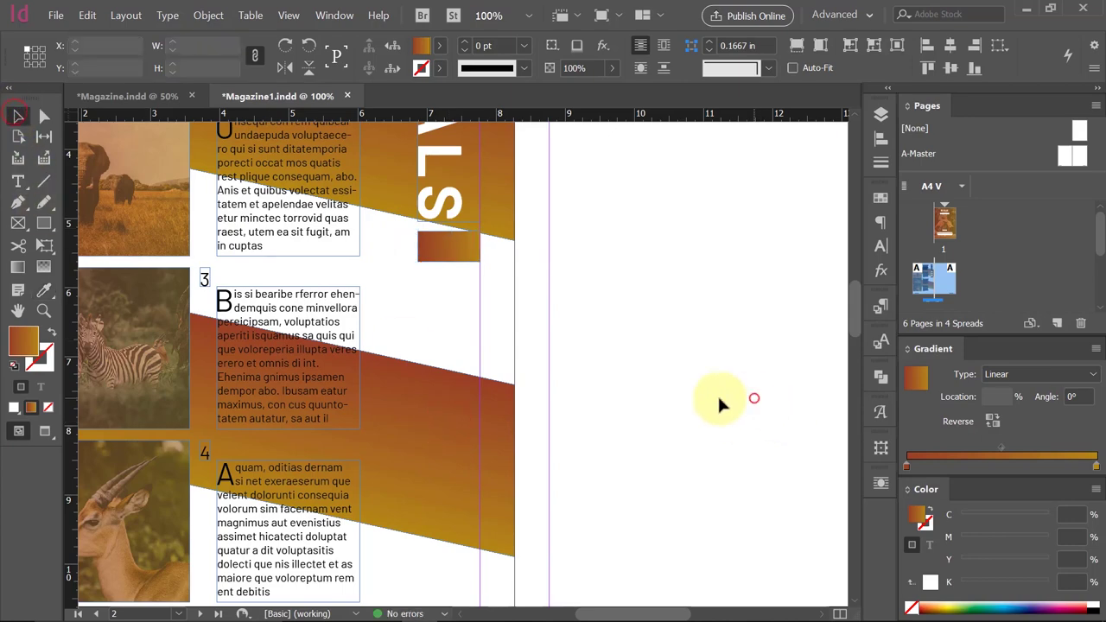
# Create a GUIDE text frame on the right page and fit the frame to its content.
pyautogui.press('t')
pyautogui.moveTo(559, 315); pyautogui.dragTo(694, 354)
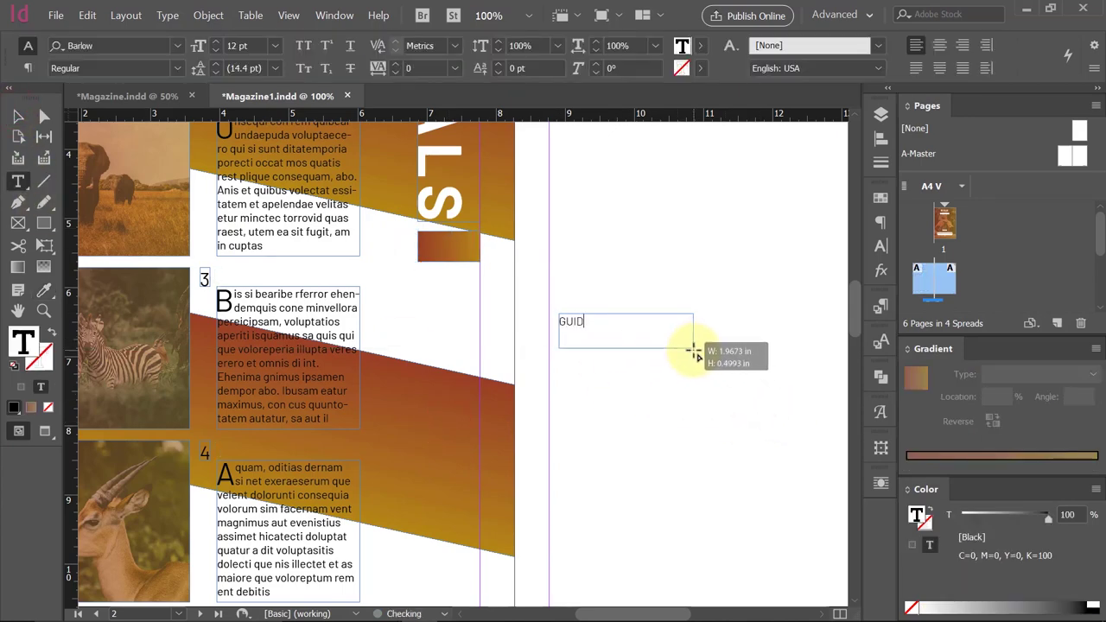
pyautogui.click(18, 116)
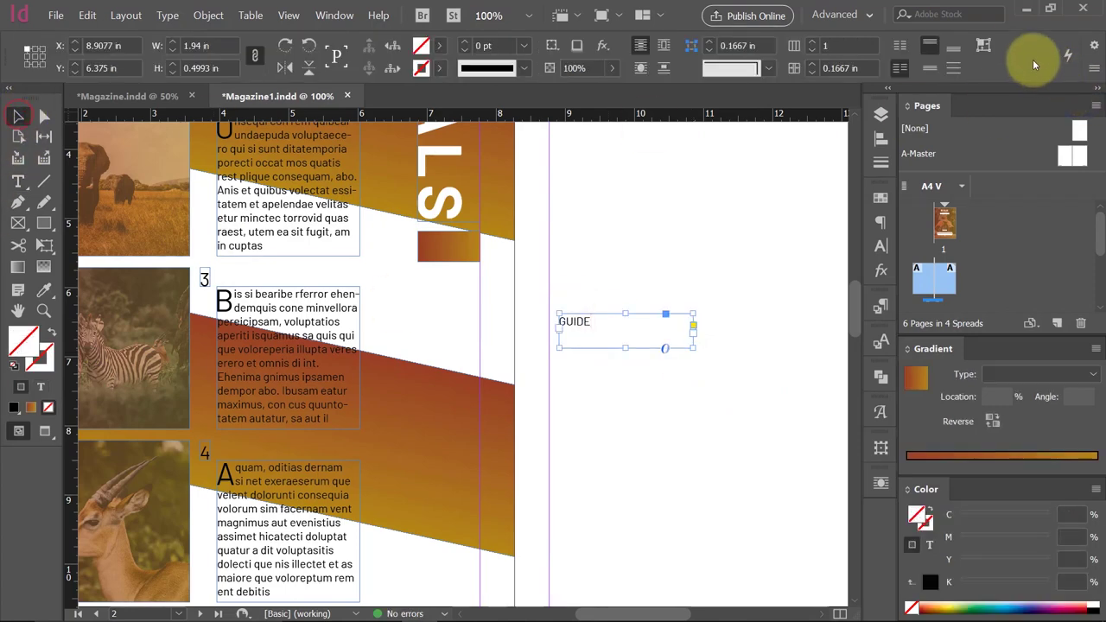
pyautogui.click(985, 49)
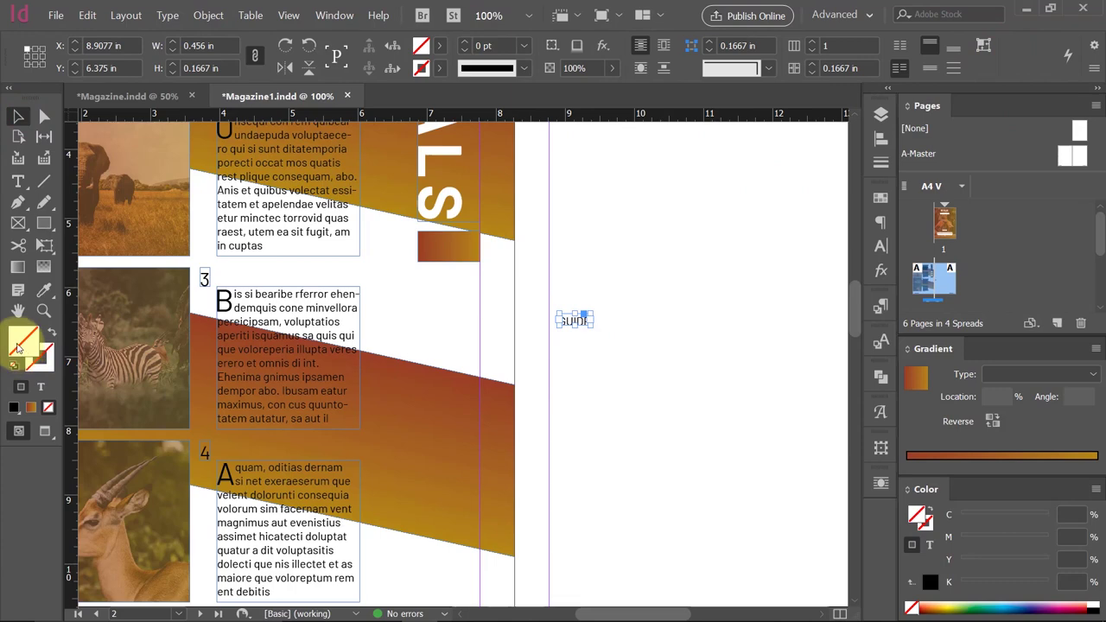
# Set the GUIDE text fill to white [Paper].
pyautogui.click(40, 386)
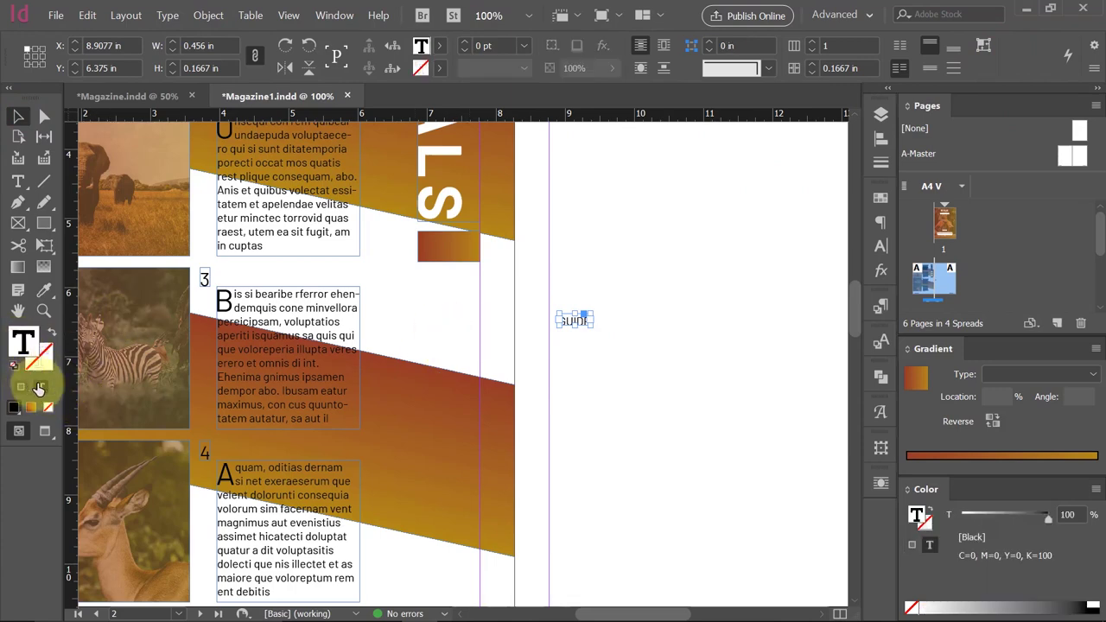
pyautogui.click(439, 45)
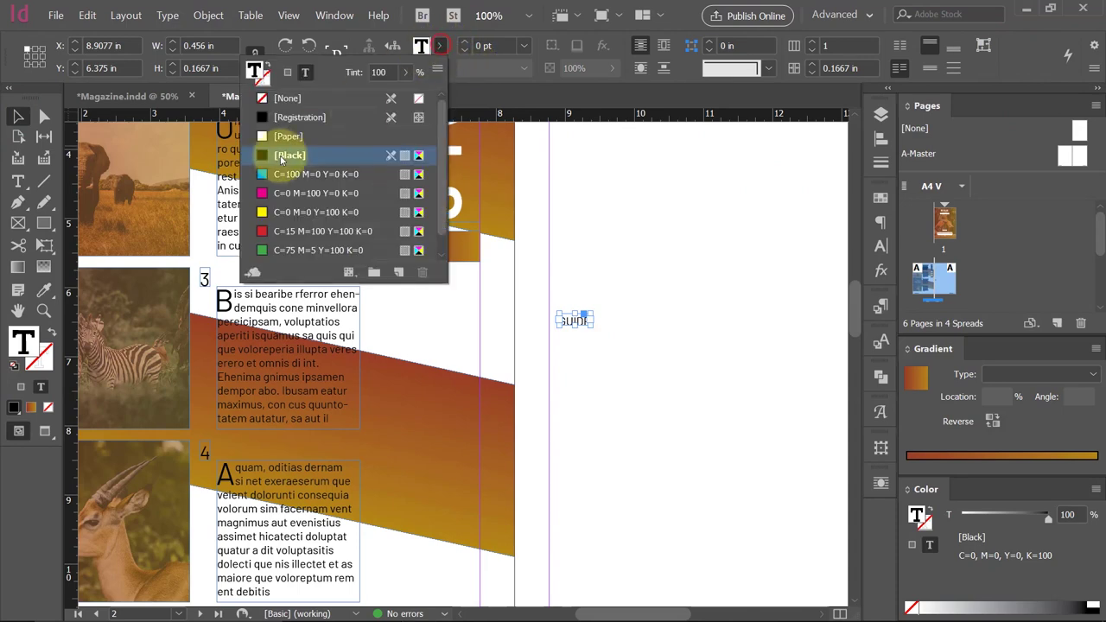
pyautogui.click(281, 136)
pyautogui.click(18, 116)
pyautogui.click(647, 237)
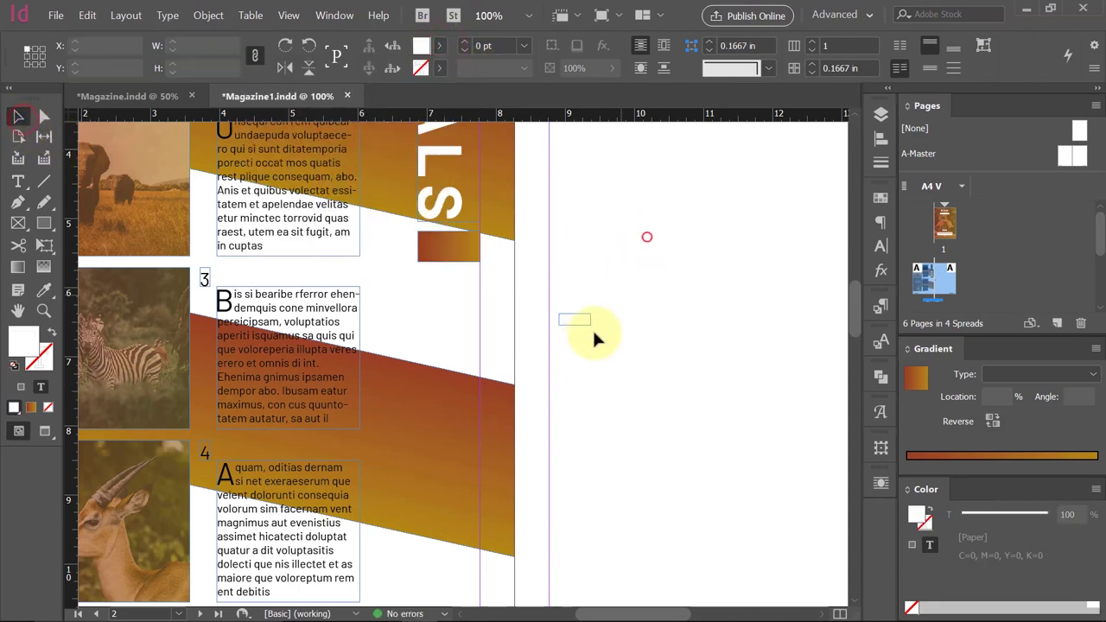
# Move the GUIDE label onto the gradient box and zoom in to check the placement.
pyautogui.moveTo(575, 326); pyautogui.dragTo(449, 252)
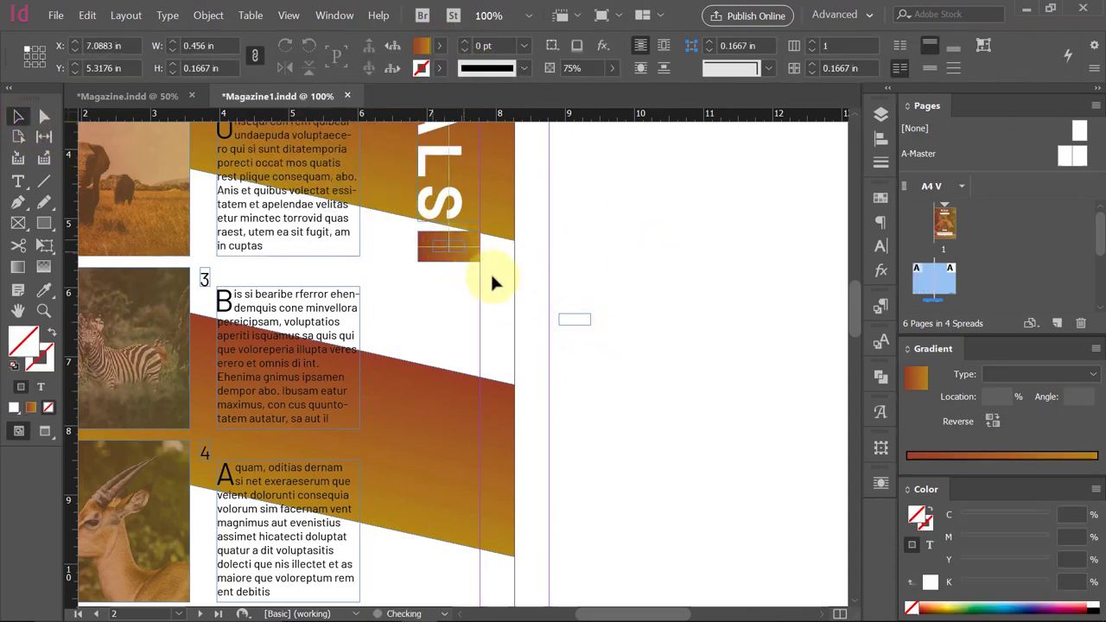
pyautogui.click(456, 254)
pyautogui.click(489, 355)
pyautogui.click(445, 427)
pyautogui.click(503, 413)
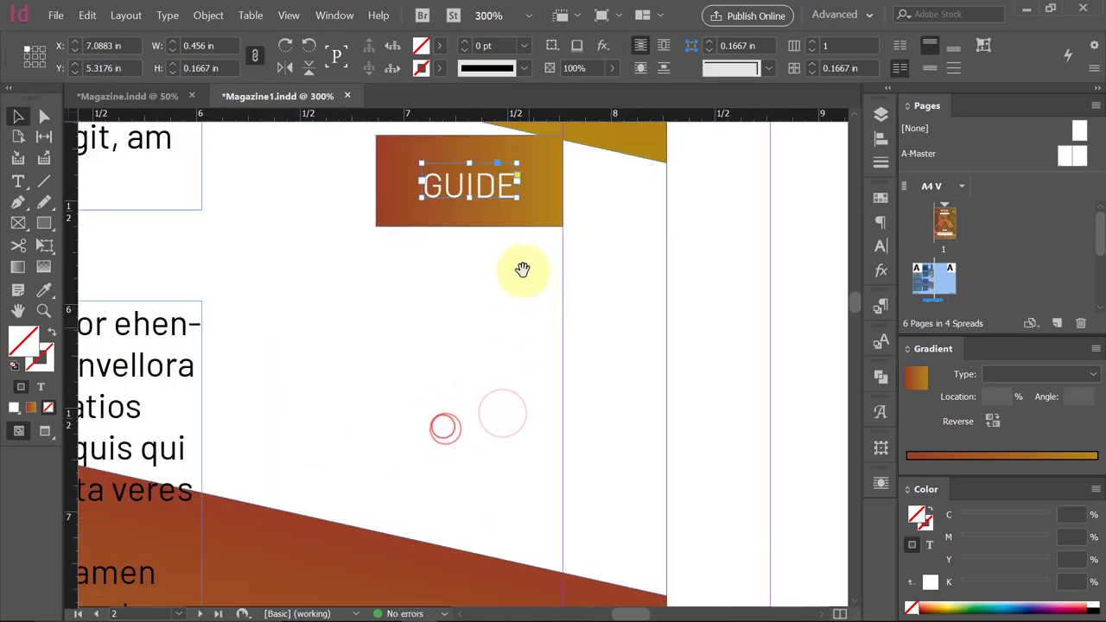
pyautogui.moveTo(518, 264)
pyautogui.mouseDown()
pyautogui.moveTo(467, 436)
pyautogui.moveTo(485, 420)
pyautogui.moveTo(475, 416)
pyautogui.mouseUp()
pyautogui.hotkey('ctrl', '-')
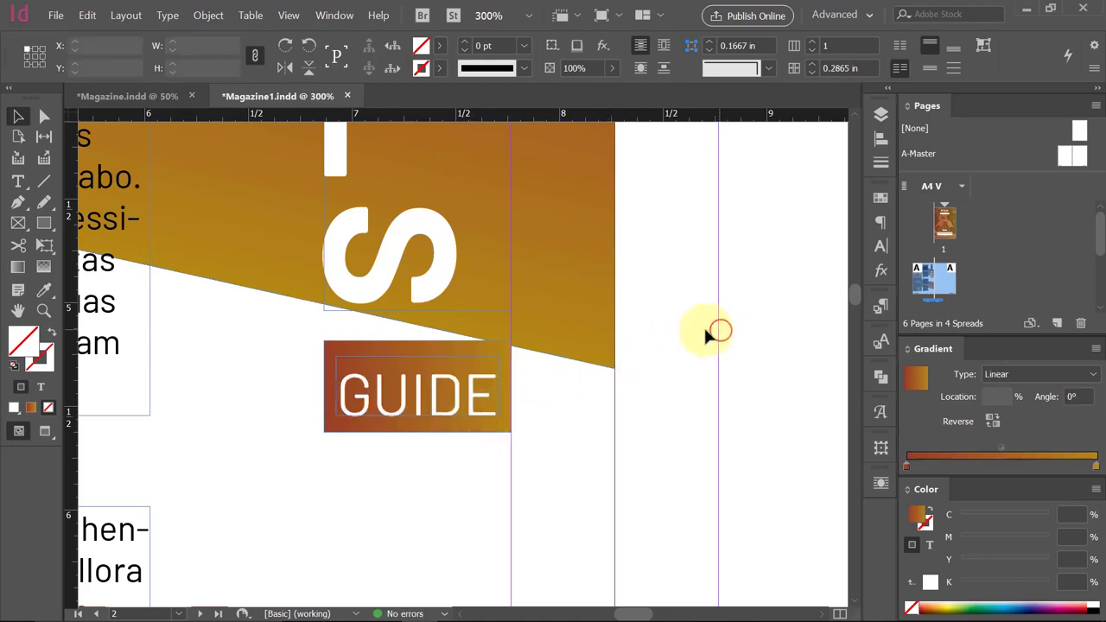
pyautogui.hotkey('shift', 'w')
# Resize the GUIDE text frame and shrink the gradient box around the label.
pyautogui.press('Escape')
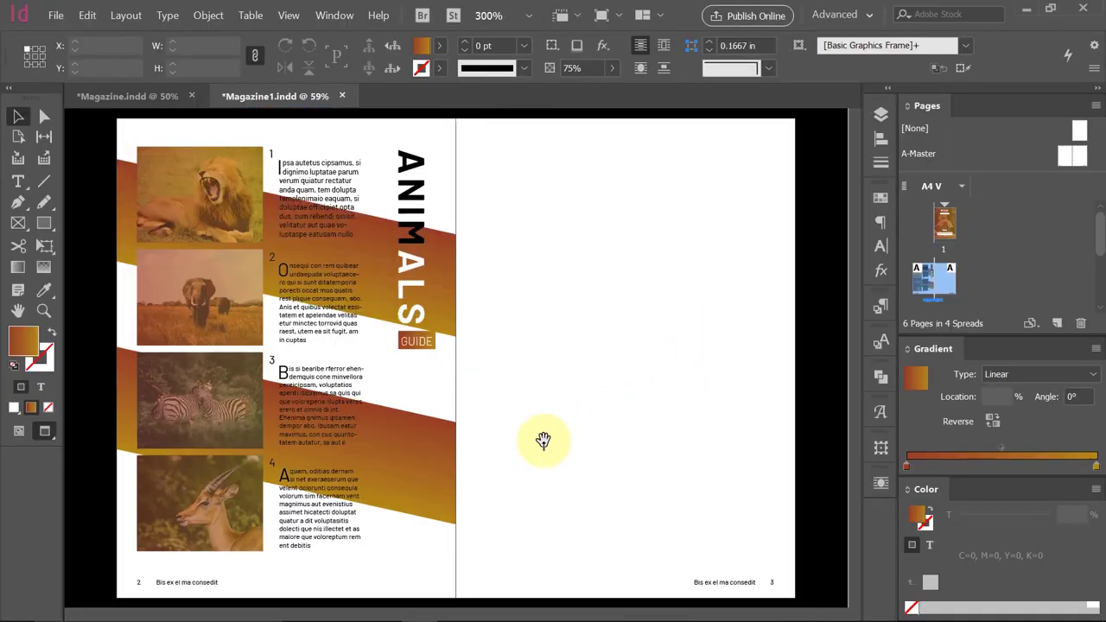
pyautogui.click(328, 320)
pyautogui.click(562, 386)
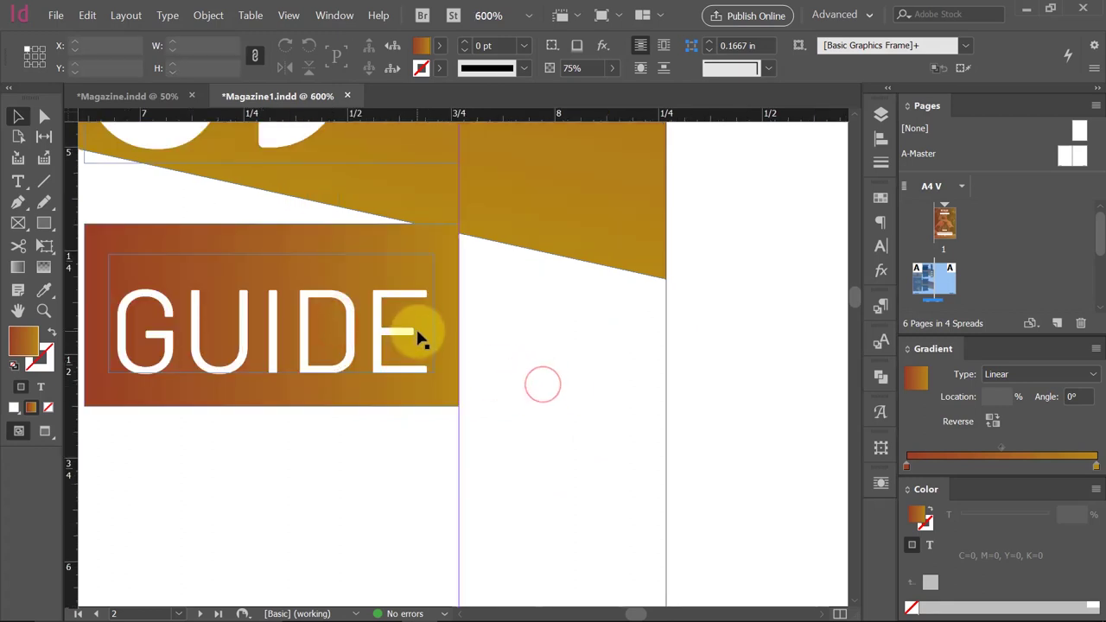
pyautogui.click(420, 333)
pyautogui.moveTo(433, 255); pyautogui.dragTo(411, 261)
pyautogui.click(454, 328)
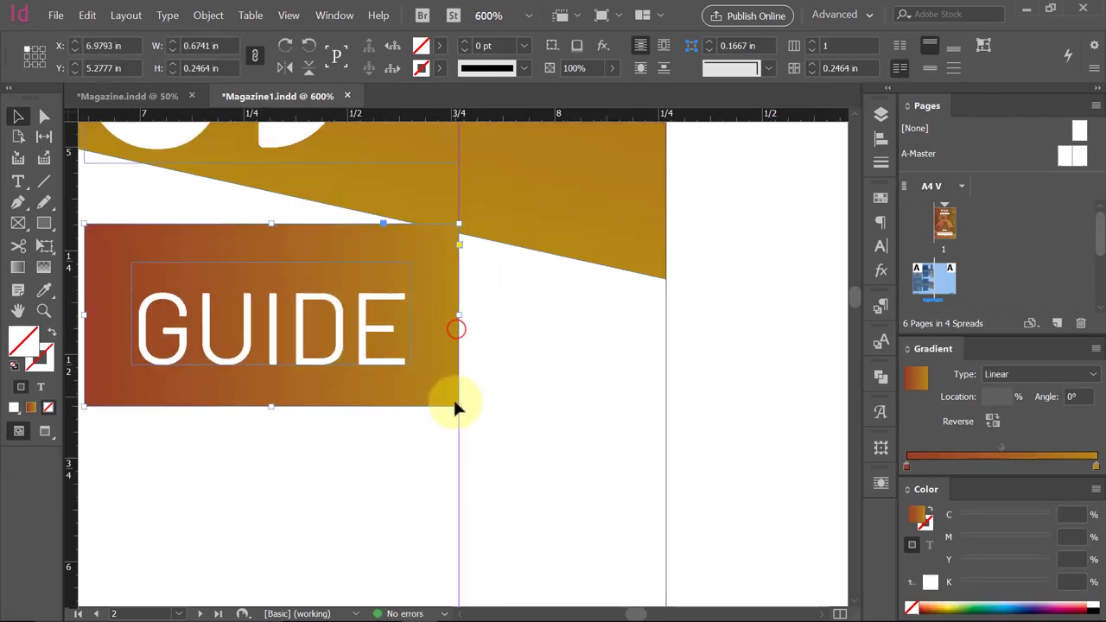
pyautogui.moveTo(459, 409)
pyautogui.mouseDown()
pyautogui.moveTo(429, 383)
pyautogui.moveTo(432, 336)
pyautogui.mouseUp()
# Widen the gradient box to the left, then shift and narrow the GUIDE text frame to match.
pyautogui.hotkey('shift', 'w')
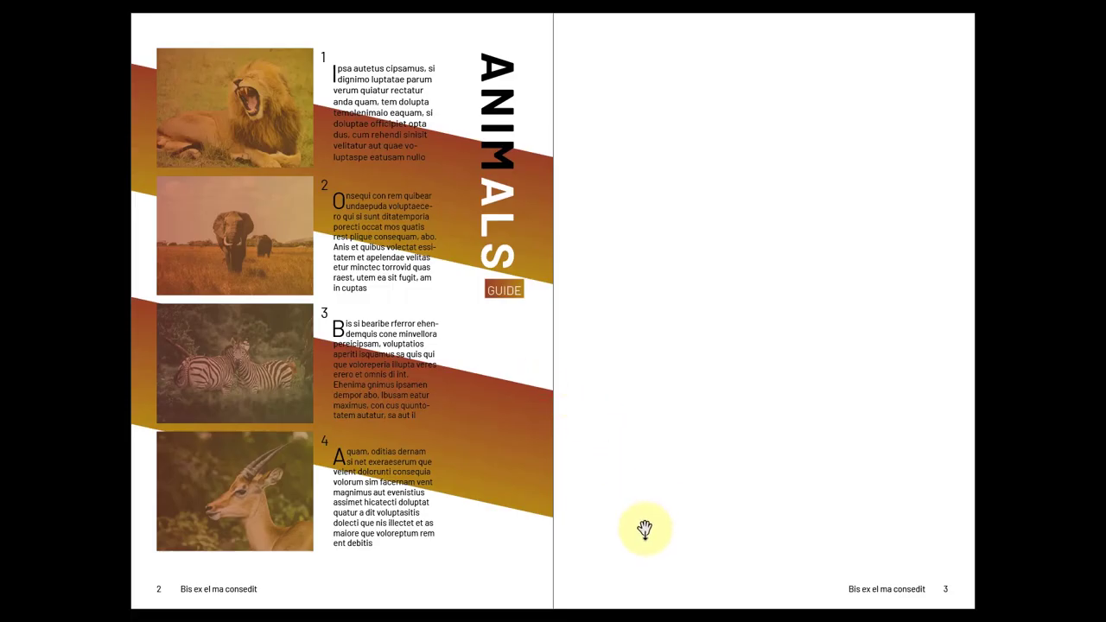
pyautogui.press('Escape')
pyautogui.scroll(5, 178, 279)
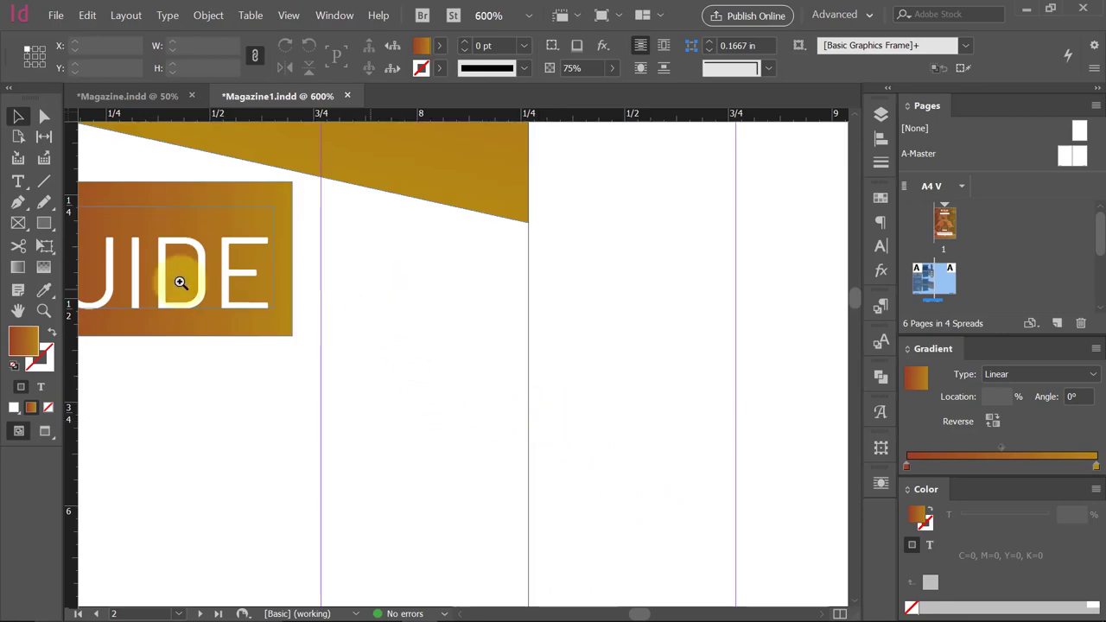
pyautogui.moveTo(178, 279); pyautogui.dragTo(505, 335)
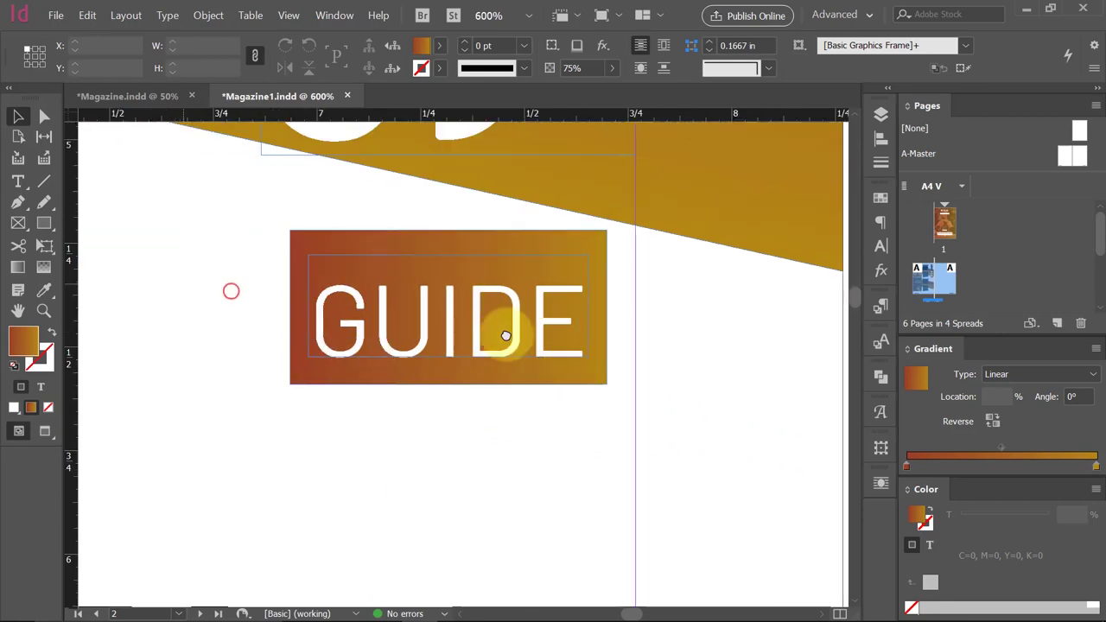
pyautogui.click(294, 321)
pyautogui.moveTo(291, 308); pyautogui.dragTo(260, 307)
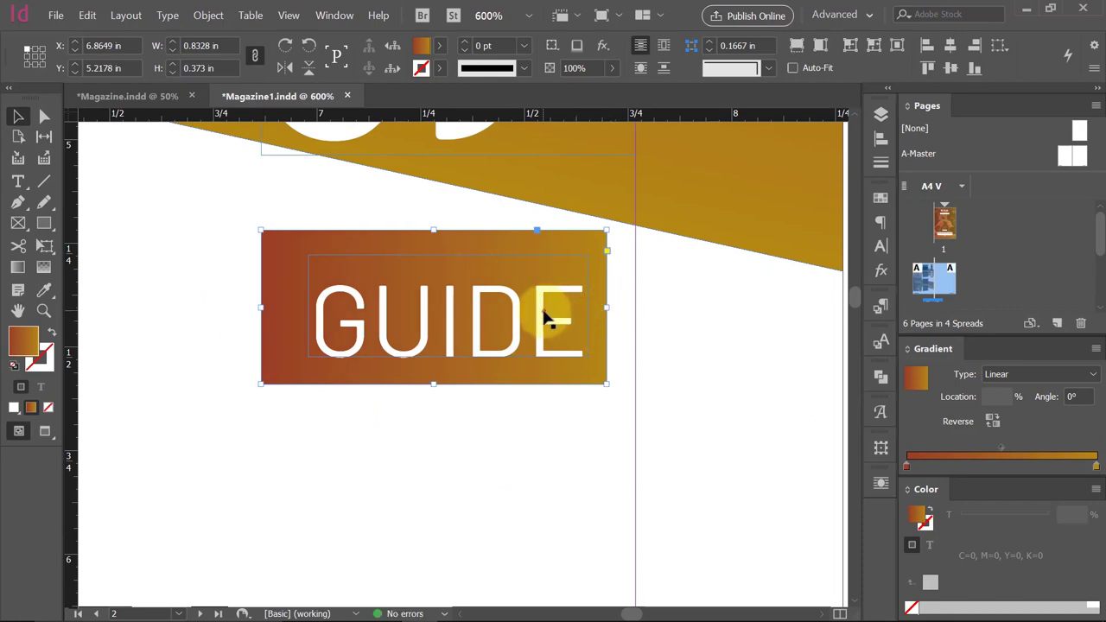
pyautogui.moveTo(546, 318); pyautogui.dragTo(510, 320)
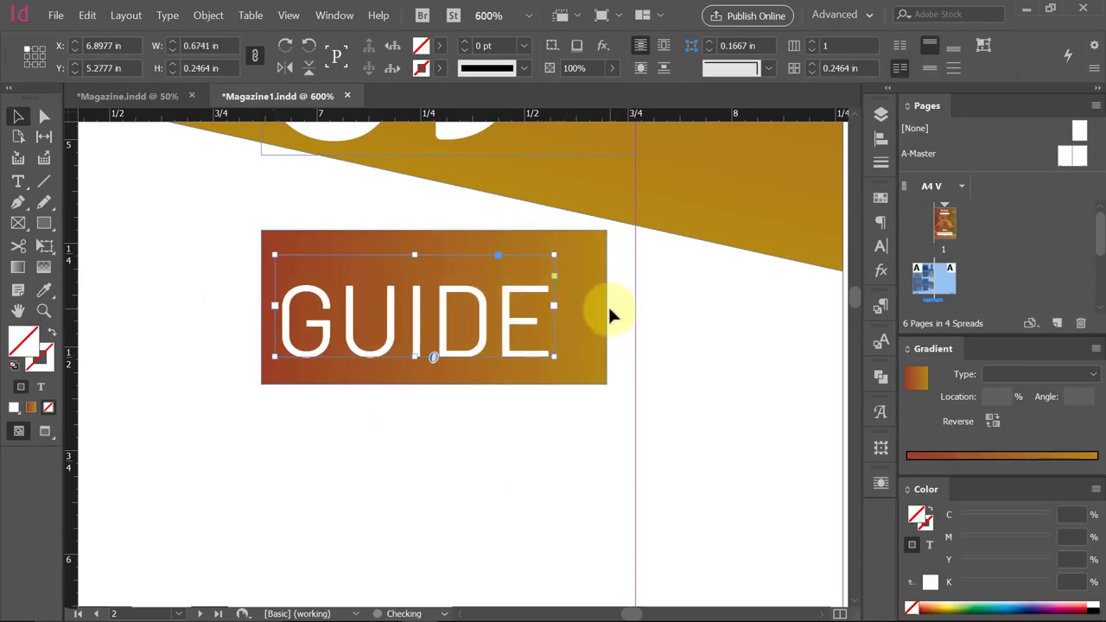
pyautogui.moveTo(605, 308); pyautogui.dragTo(571, 310)
# Set the GUIDE text to 16 pt and fit its frame to the content.
pyautogui.hotkey('shift', 'w')
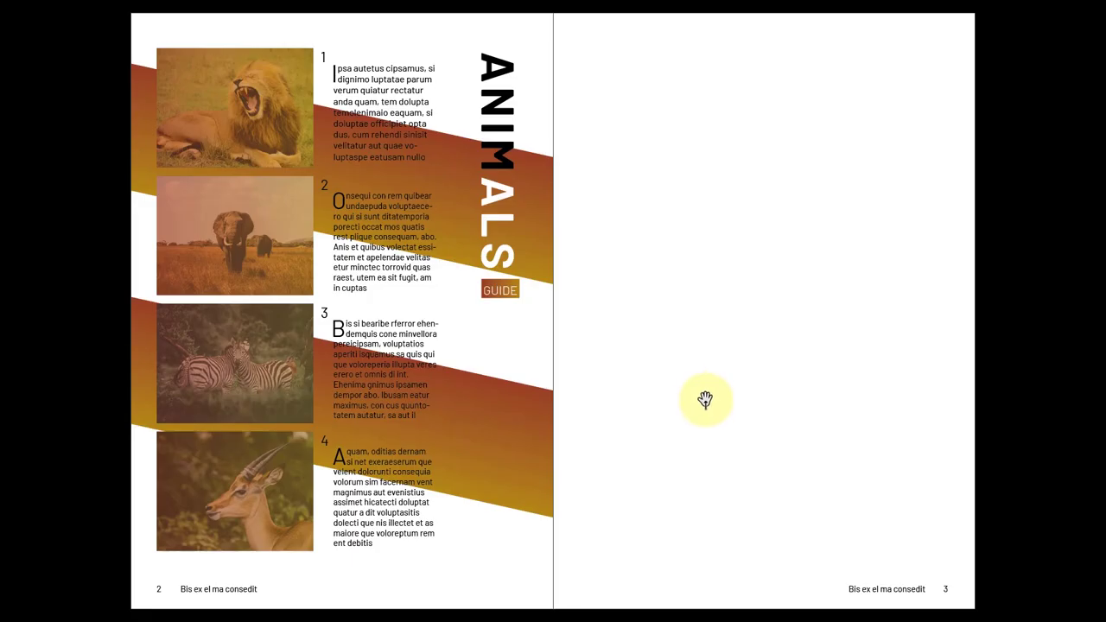
pyautogui.hotkey('shift', 'w')
pyautogui.moveTo(217, 366); pyautogui.dragTo(493, 423)
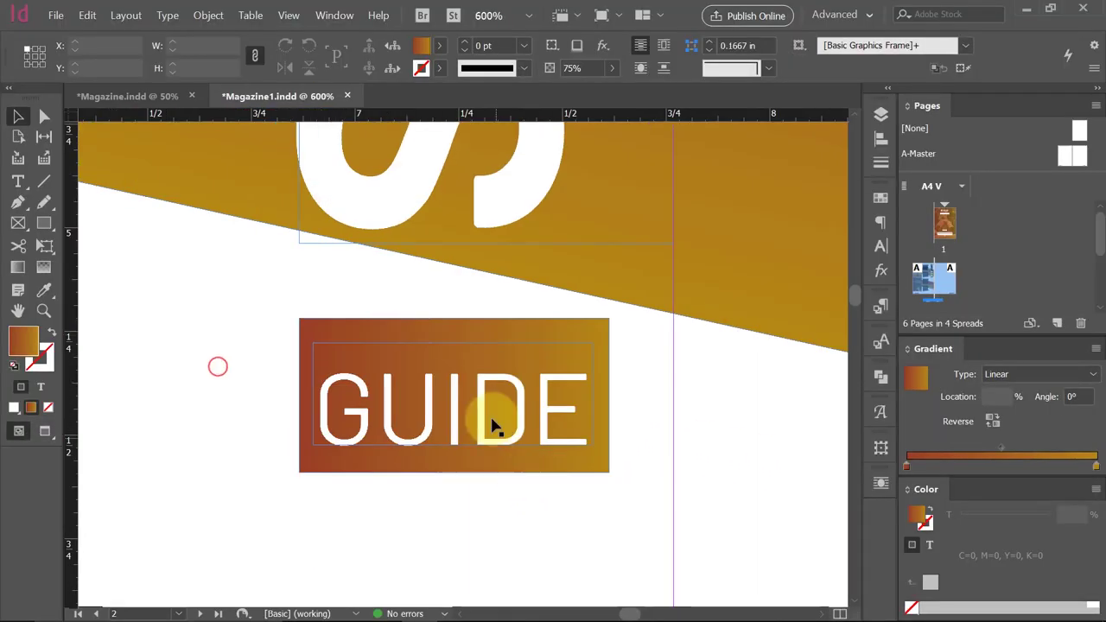
pyautogui.tripleClick(492, 417)
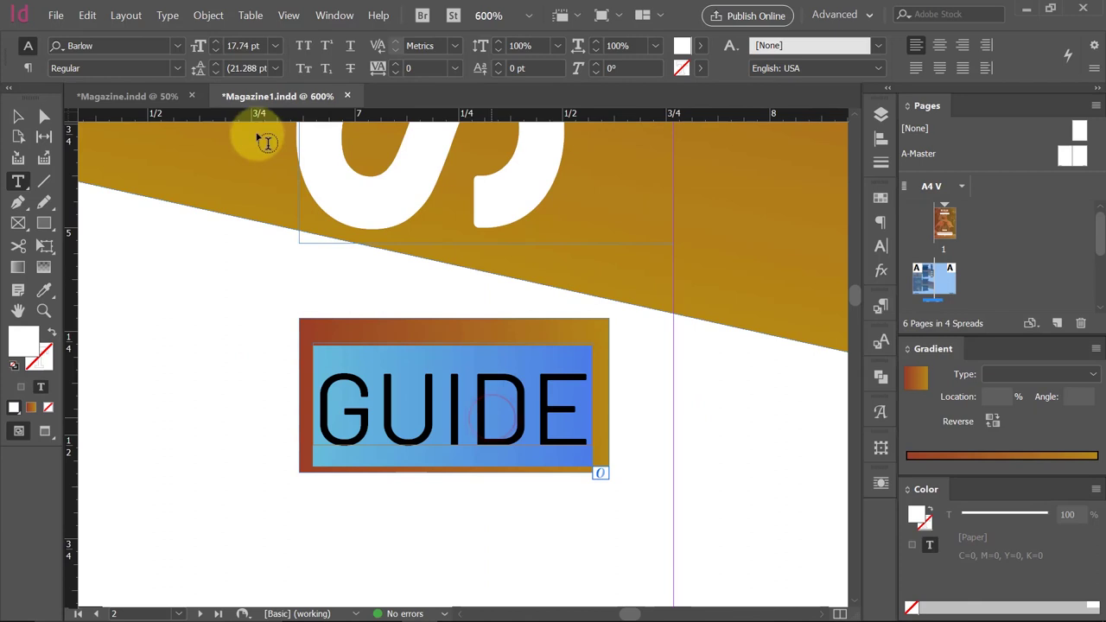
pyautogui.click(215, 52)
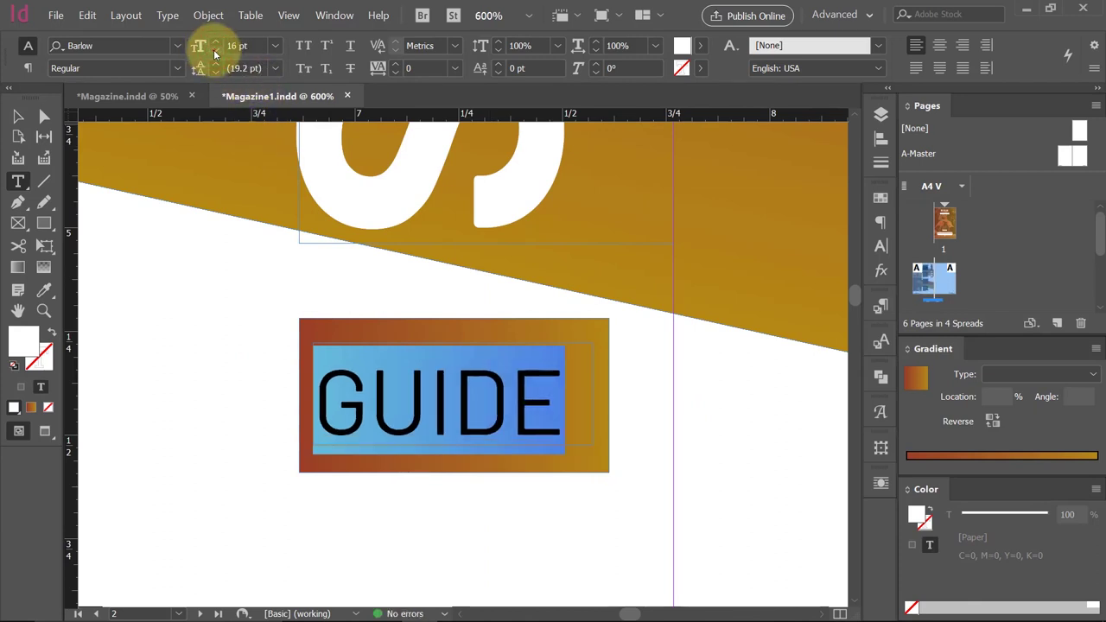
pyautogui.click(17, 117)
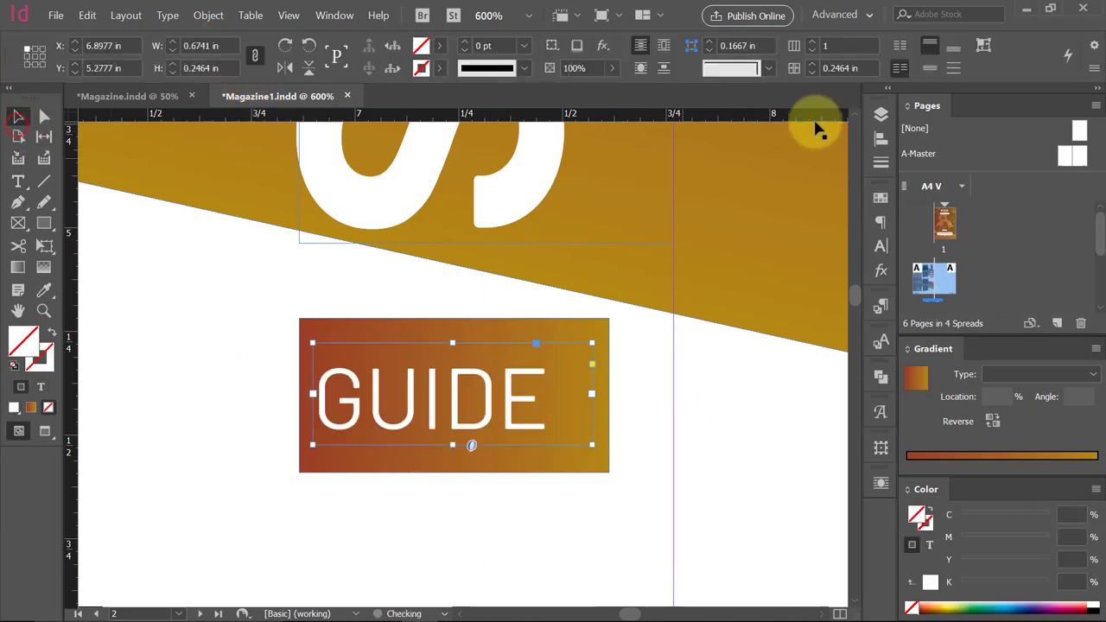
pyautogui.click(981, 46)
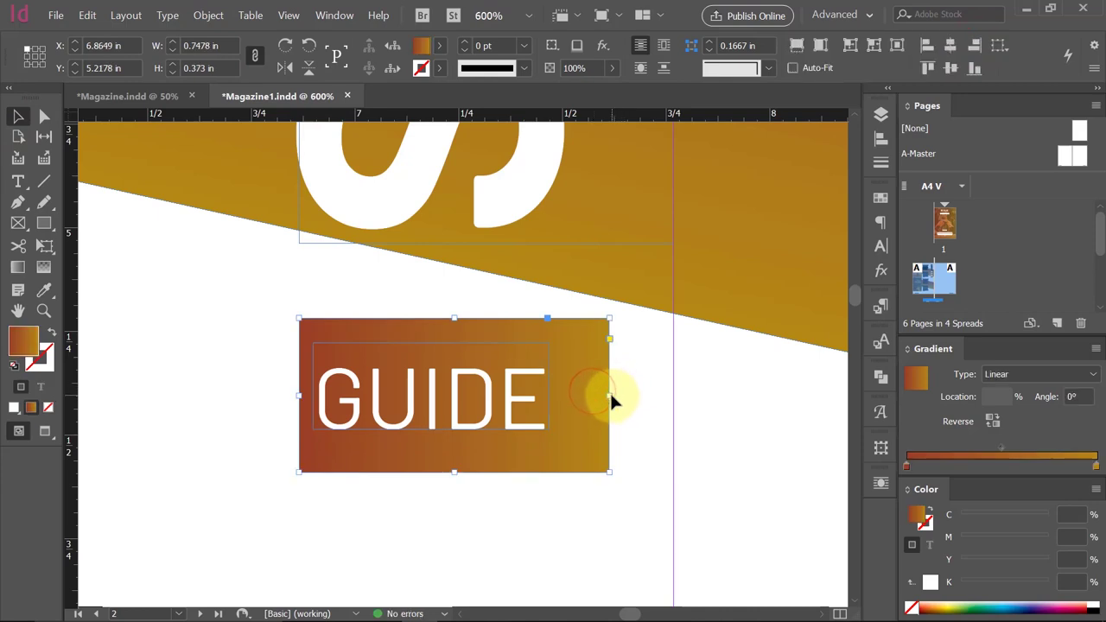
# Pull in the gradient box's right and bottom edges to fit snugly, then zoom out to the whole page.
pyautogui.moveTo(609, 395); pyautogui.dragTo(574, 395)
pyautogui.moveTo(440, 473); pyautogui.dragTo(440, 452)
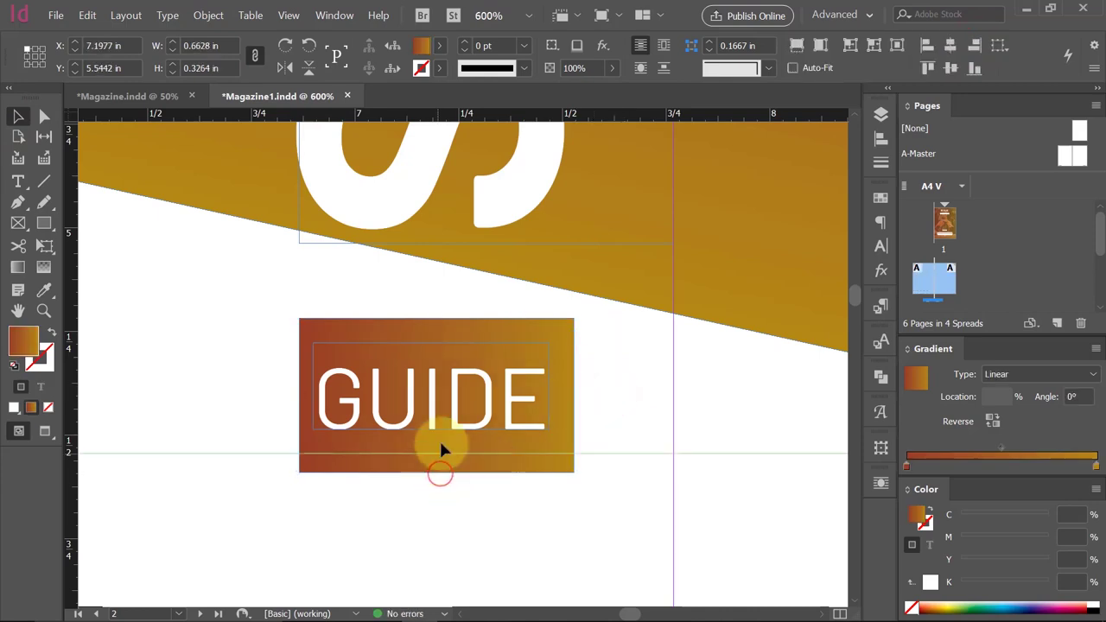
pyautogui.keyDown('ctrl'); pyautogui.keyDown('alt'); pyautogui.click(442, 381); pyautogui.keyUp('alt'); pyautogui.keyUp('ctrl')
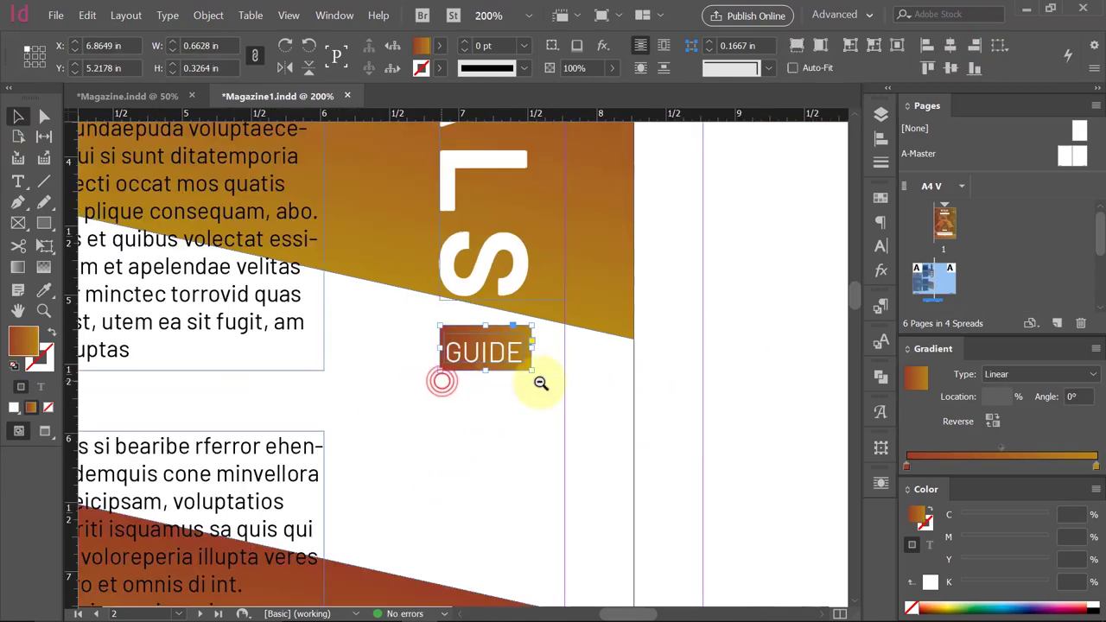
pyautogui.keyDown('ctrl'); pyautogui.keyDown('alt'); pyautogui.click(440, 375); pyautogui.keyUp('alt'); pyautogui.keyUp('ctrl')
pyautogui.keyDown('ctrl'); pyautogui.keyDown('alt'); pyautogui.click(455, 351); pyautogui.keyUp('alt'); pyautogui.keyUp('ctrl')
pyautogui.keyDown('ctrl'); pyautogui.keyDown('alt'); pyautogui.click(440, 355); pyautogui.keyUp('alt'); pyautogui.keyUp('ctrl')
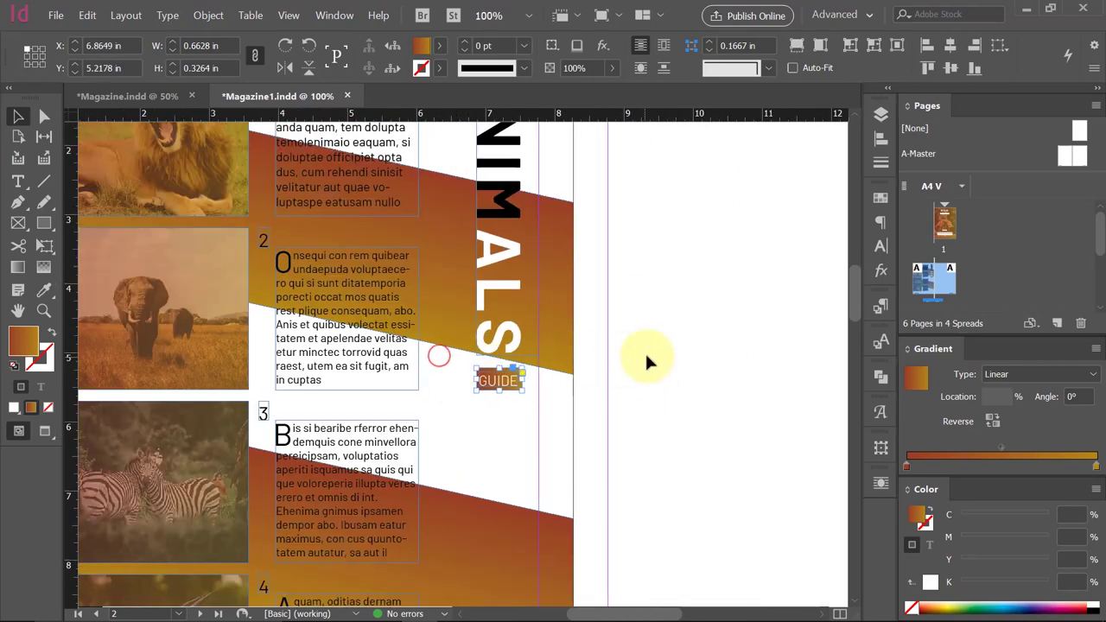
pyautogui.click(661, 357)
# Scroll down and draw a tall text frame below the GUIDE box.
pyautogui.scroll(2, 687, 384)
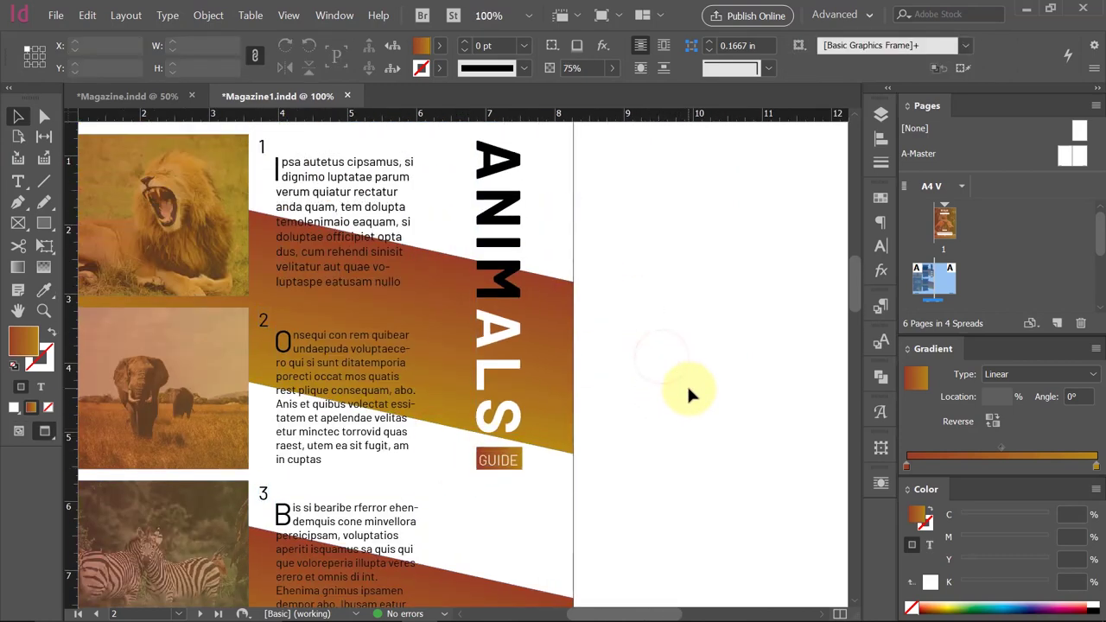
pyautogui.scroll(-2, 687, 384)
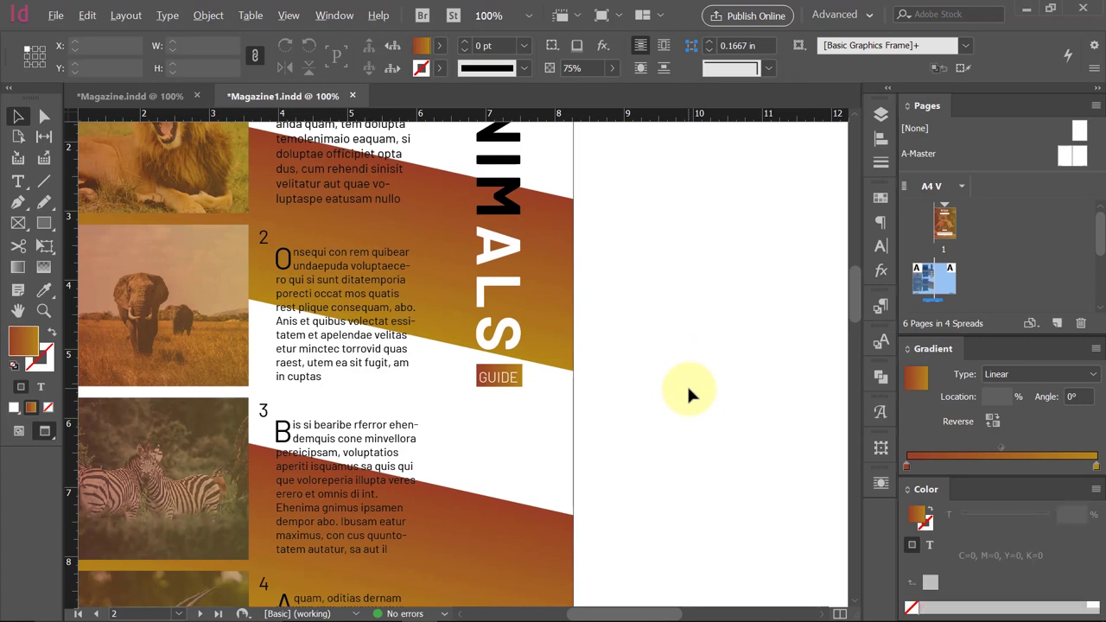
pyautogui.scroll(-2, 691, 370)
pyautogui.scroll(-2, 662, 413)
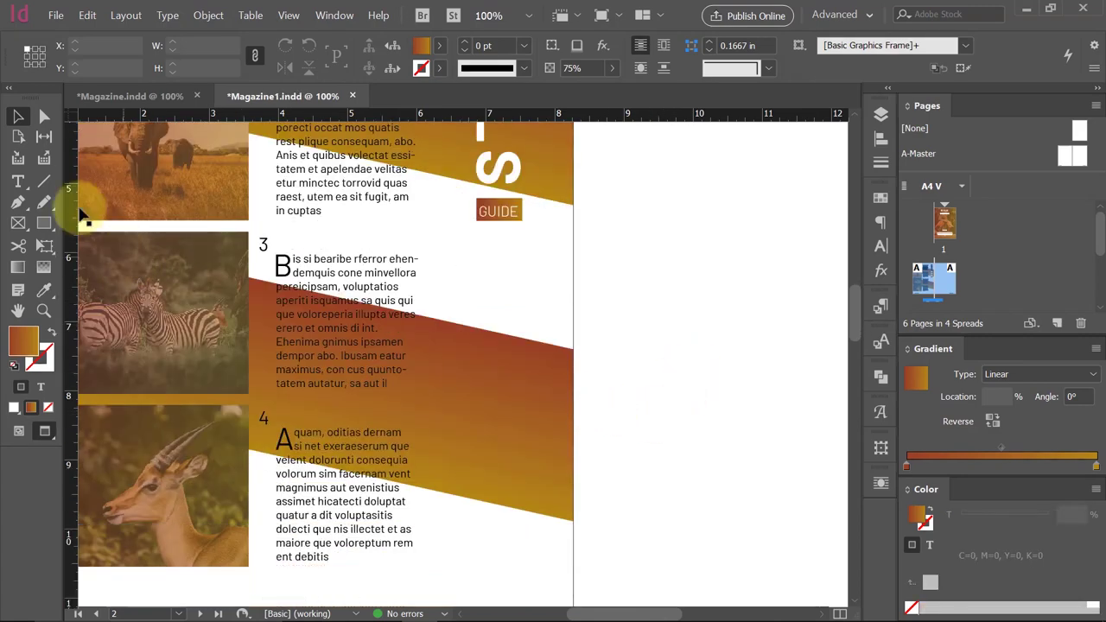
pyautogui.click(18, 181)
pyautogui.moveTo(523, 235); pyautogui.dragTo(475, 558)
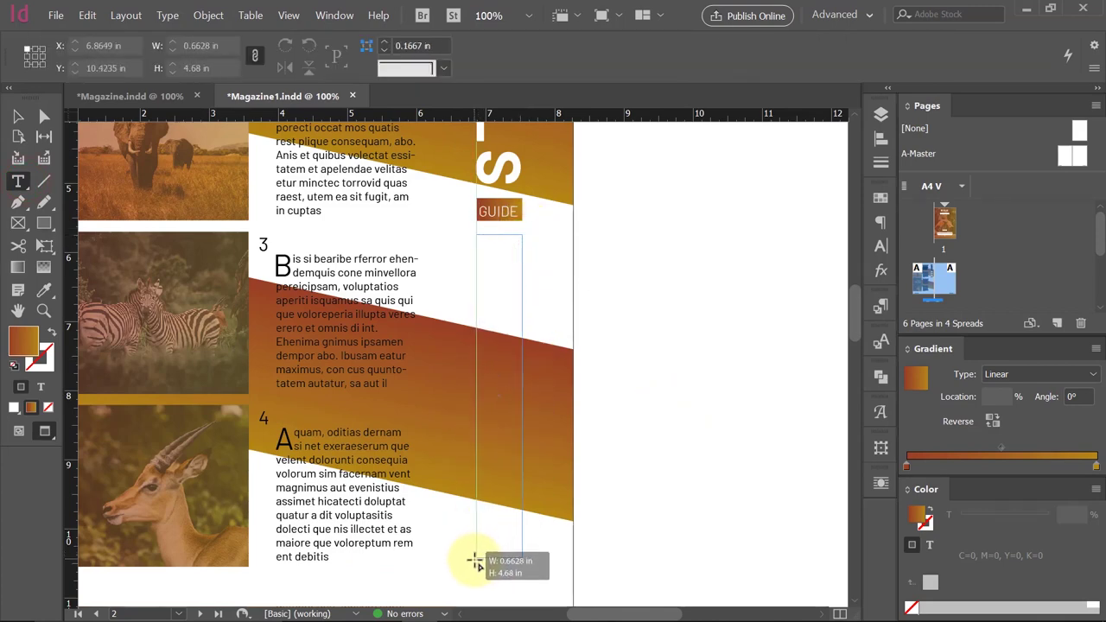
pyautogui.moveTo(476, 560); pyautogui.dragTo(476, 559)
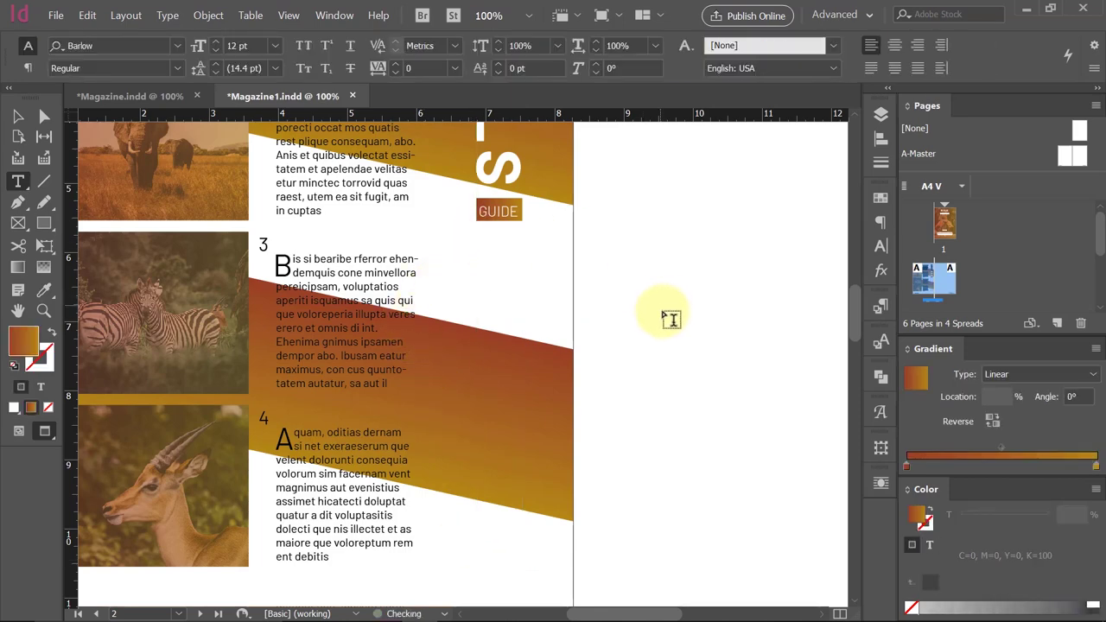
# Draw a wide text frame right of the ANIMALS heading with 15 pt font size.
pyautogui.moveTo(456, 251); pyautogui.dragTo(819, 313)
pyautogui.click(243, 45)
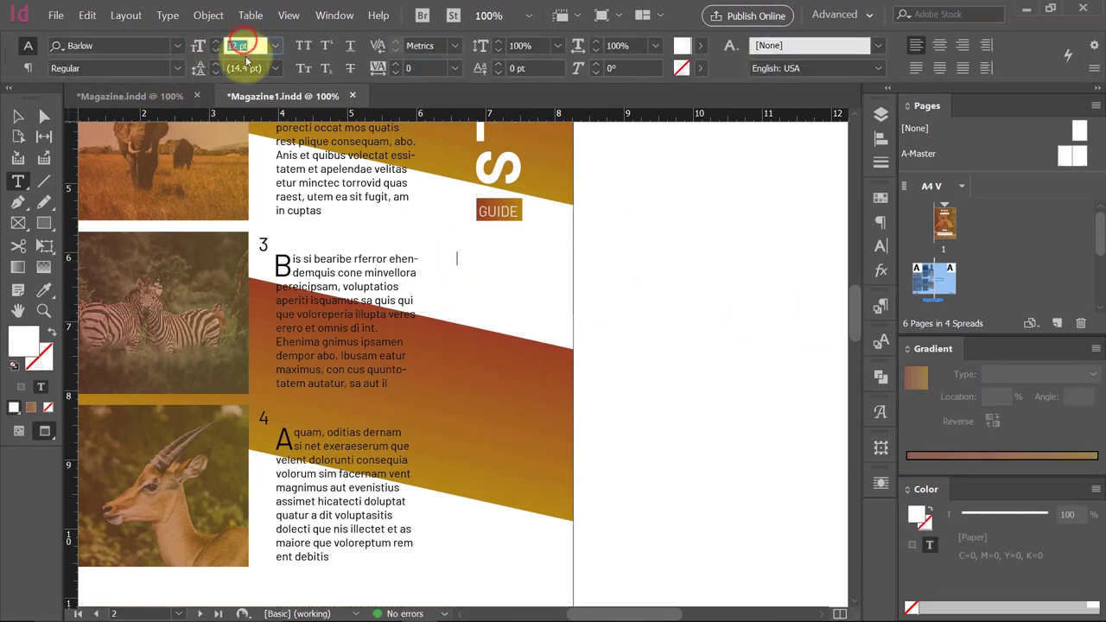
pyautogui.write('15')
pyautogui.press('Return')
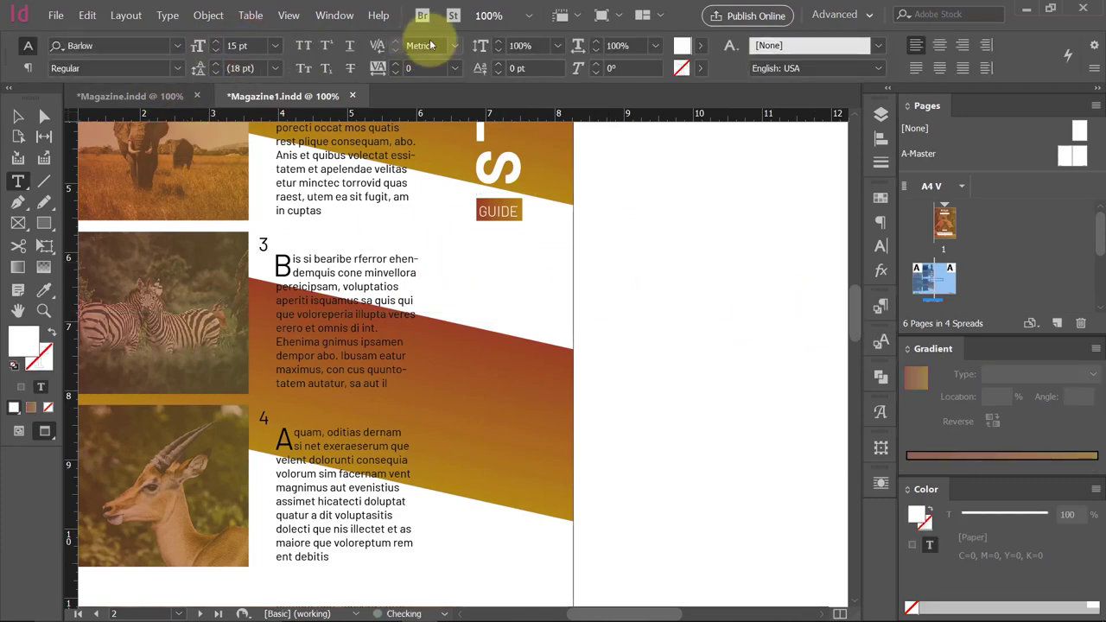
pyautogui.click(700, 45)
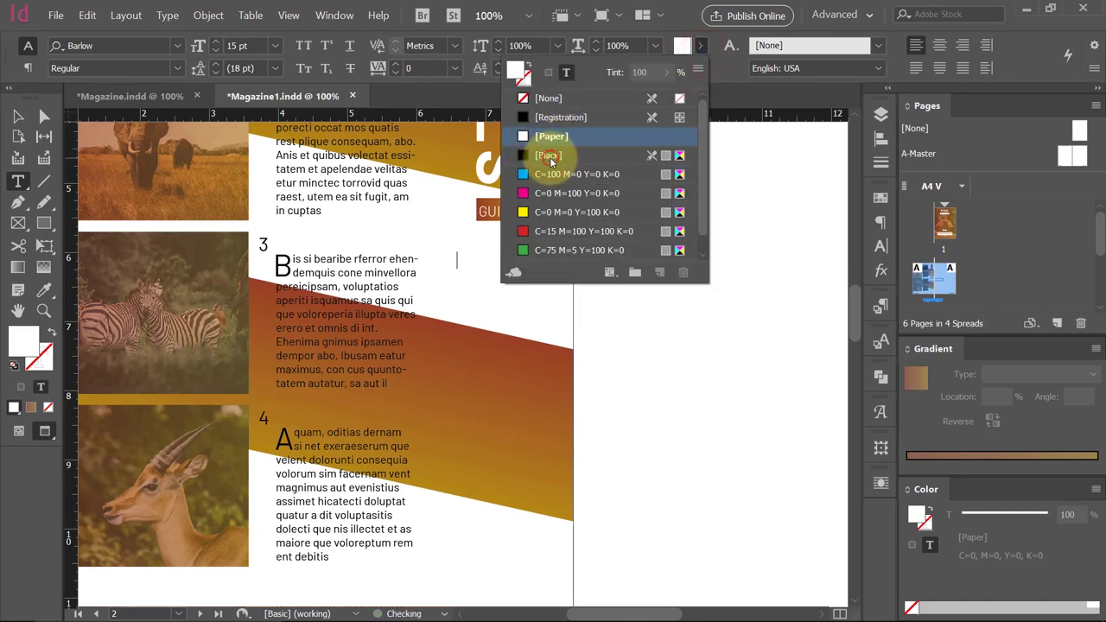
pyautogui.click(485, 295)
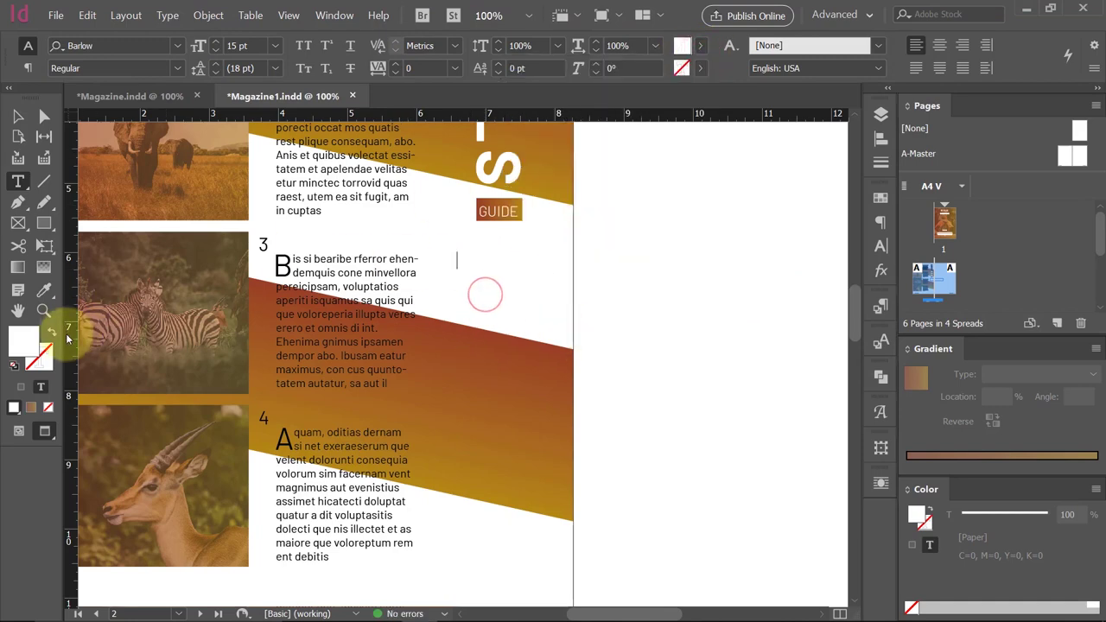
pyautogui.doubleClick(20, 333)
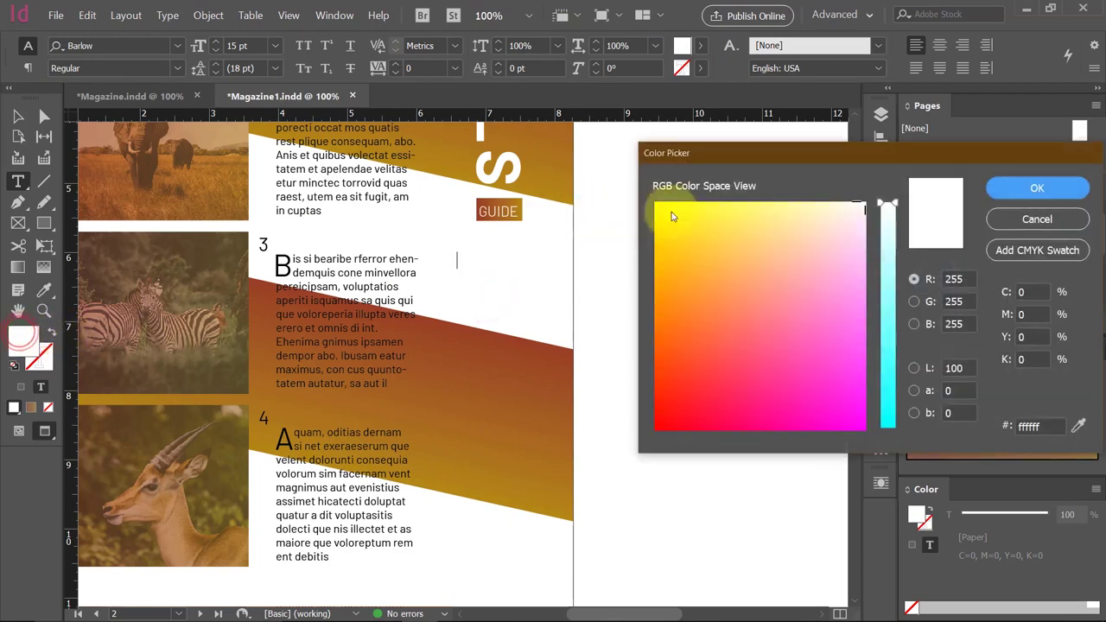
pyautogui.click(1037, 212)
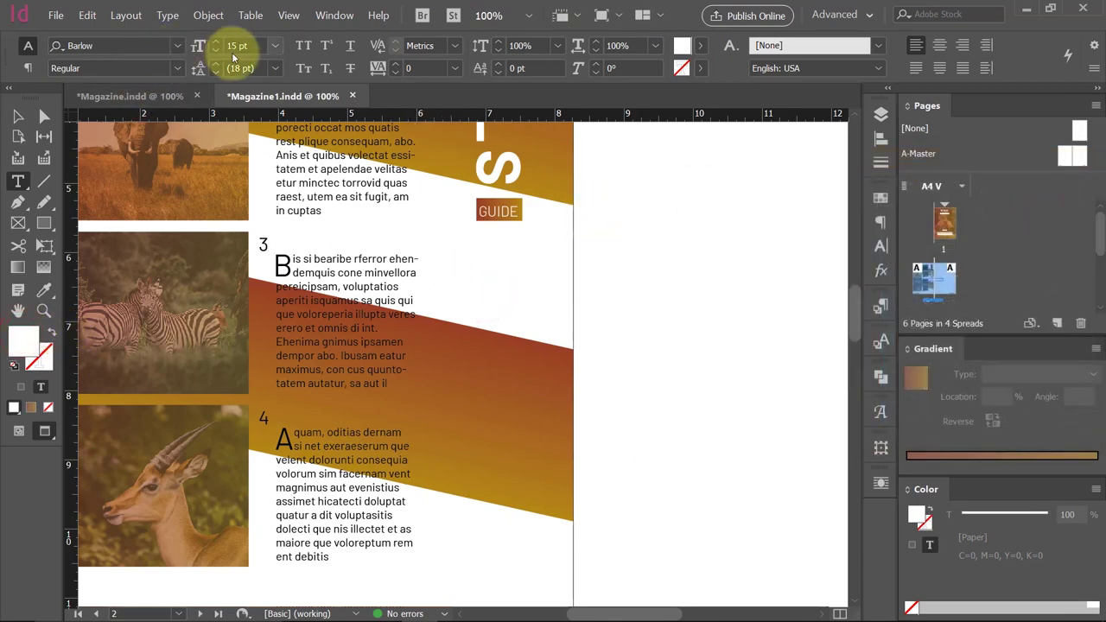
# Fill the new frame with placeholder text and select all of it.
pyautogui.click(168, 16)
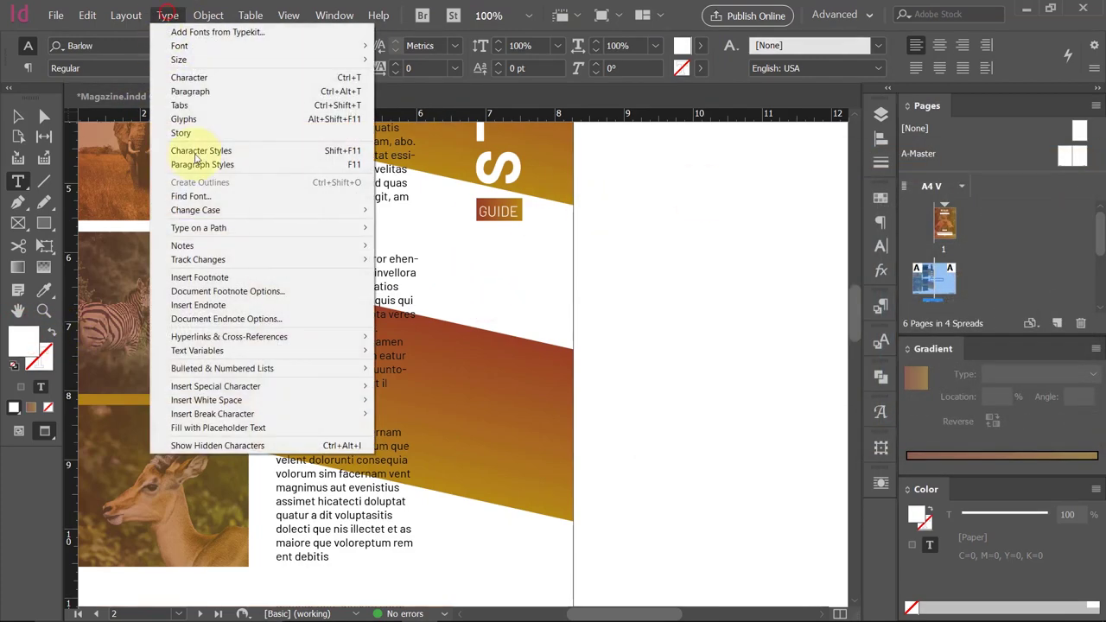
pyautogui.click(231, 430)
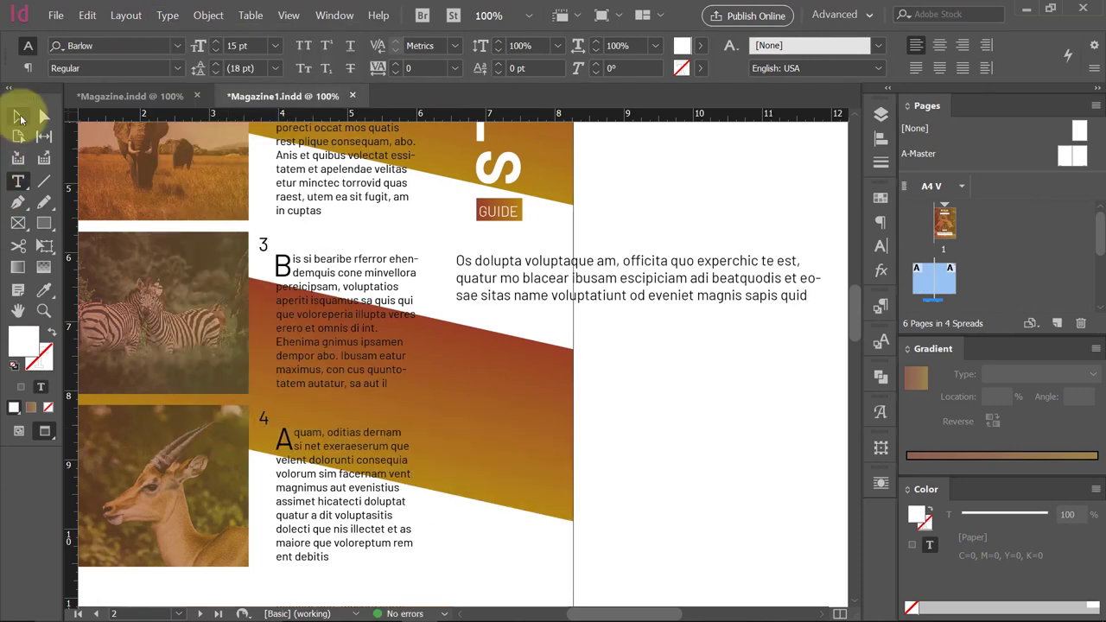
pyautogui.click(19, 116)
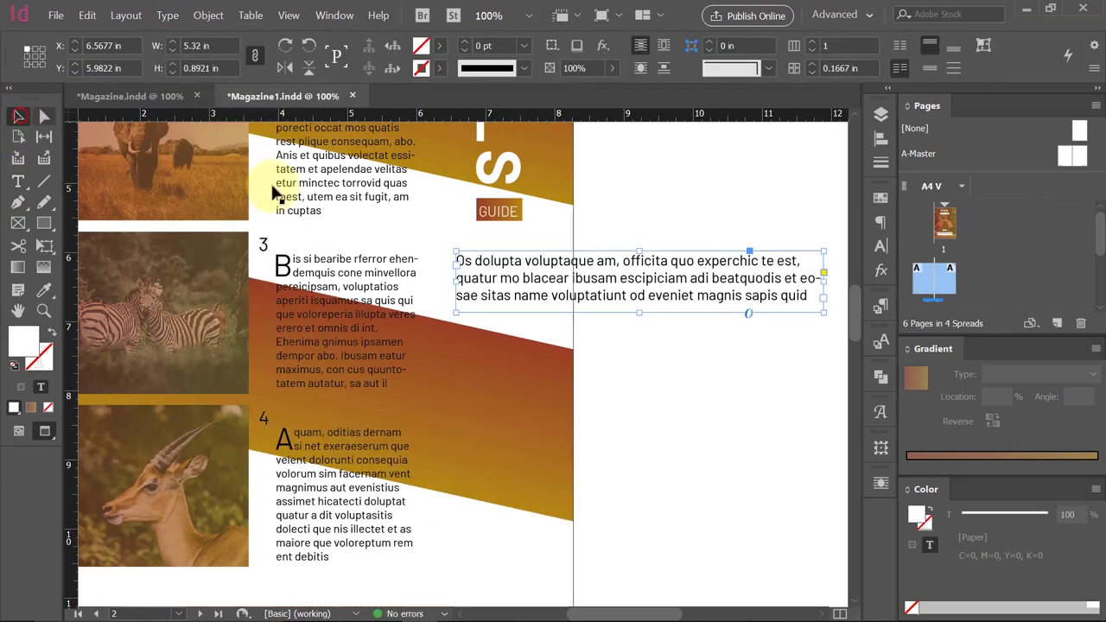
pyautogui.doubleClick(808, 293)
pyautogui.hotkey('ctrl', 'a')
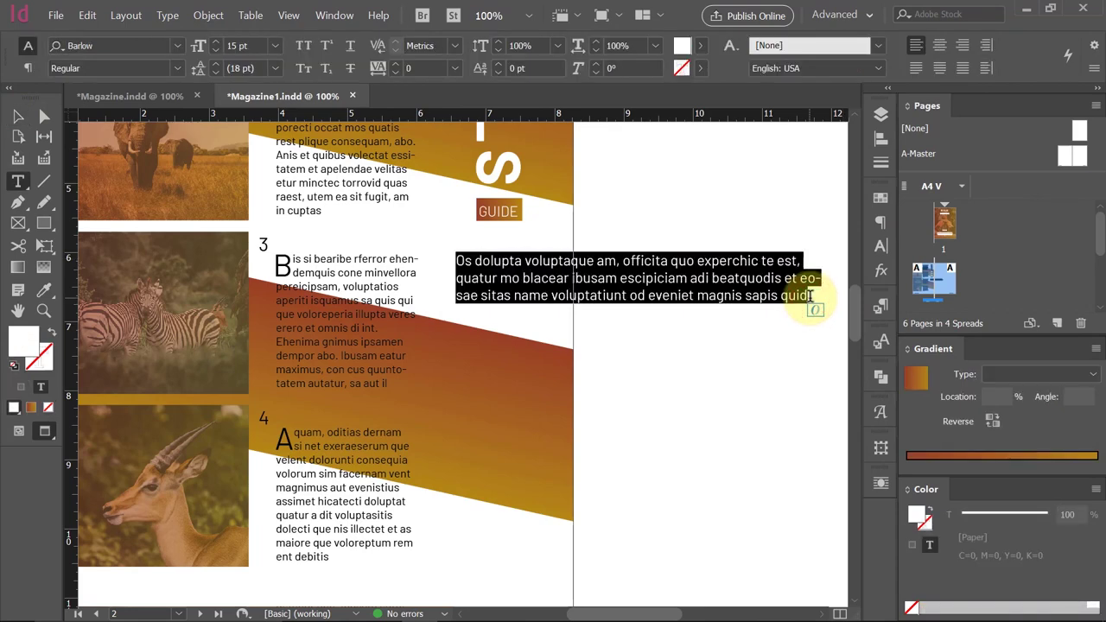
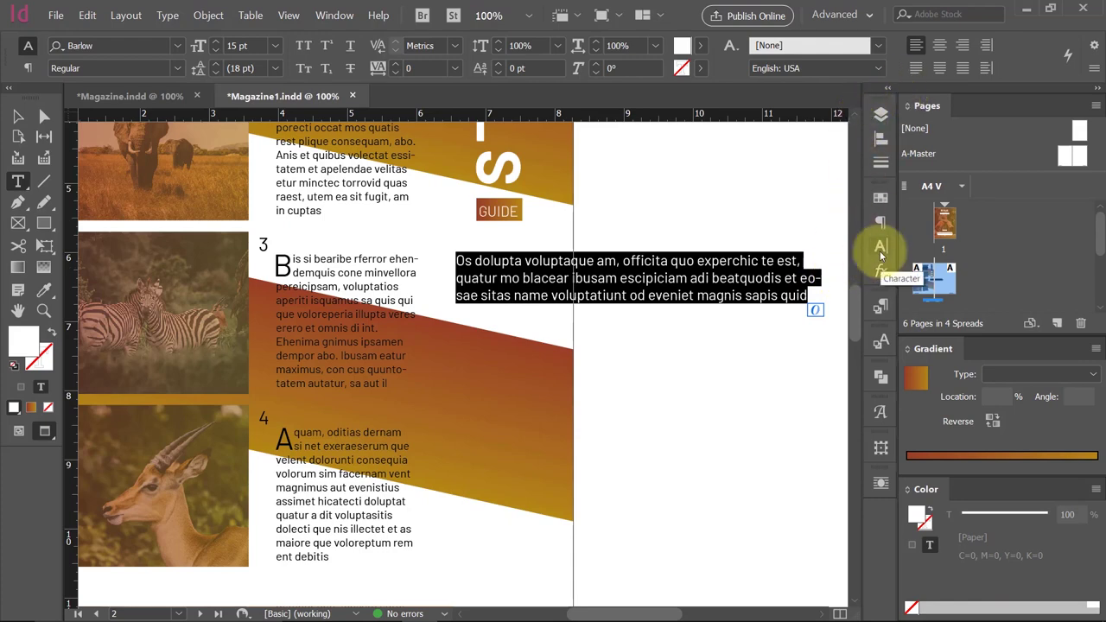
# Turn off hyphenation for the intro paragraph and fit its frame to the text.
pyautogui.click(881, 222)
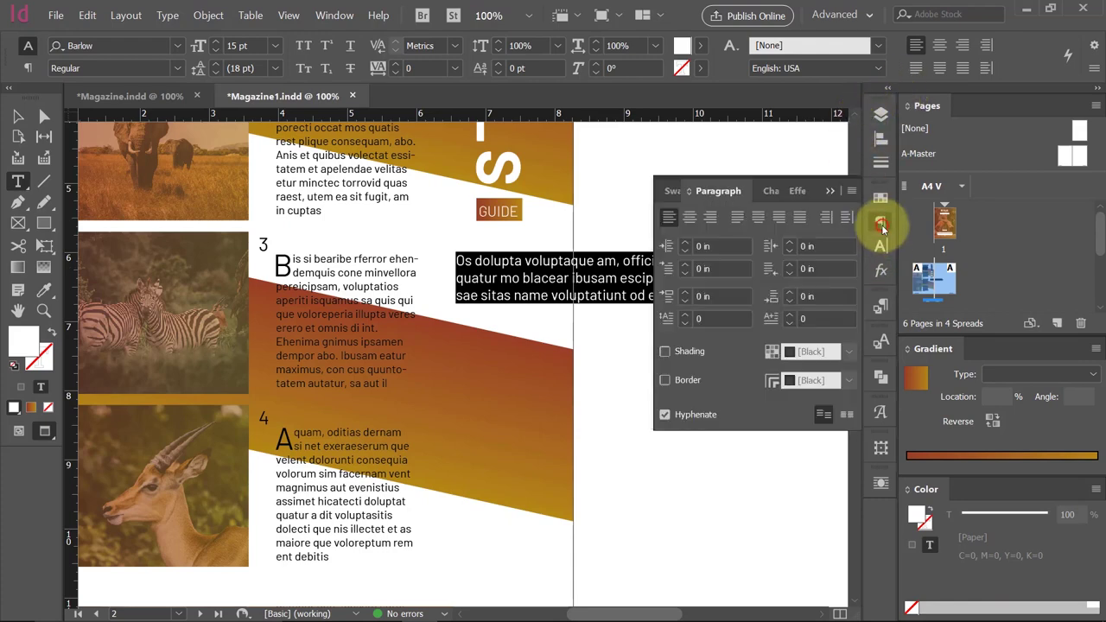
pyautogui.click(664, 416)
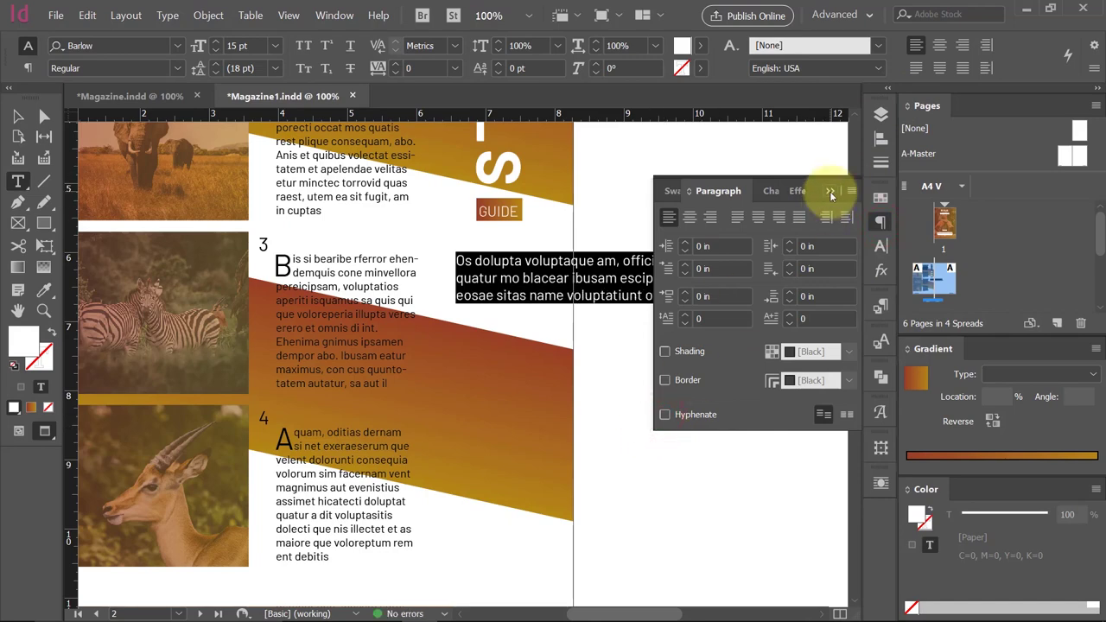
pyautogui.click(829, 191)
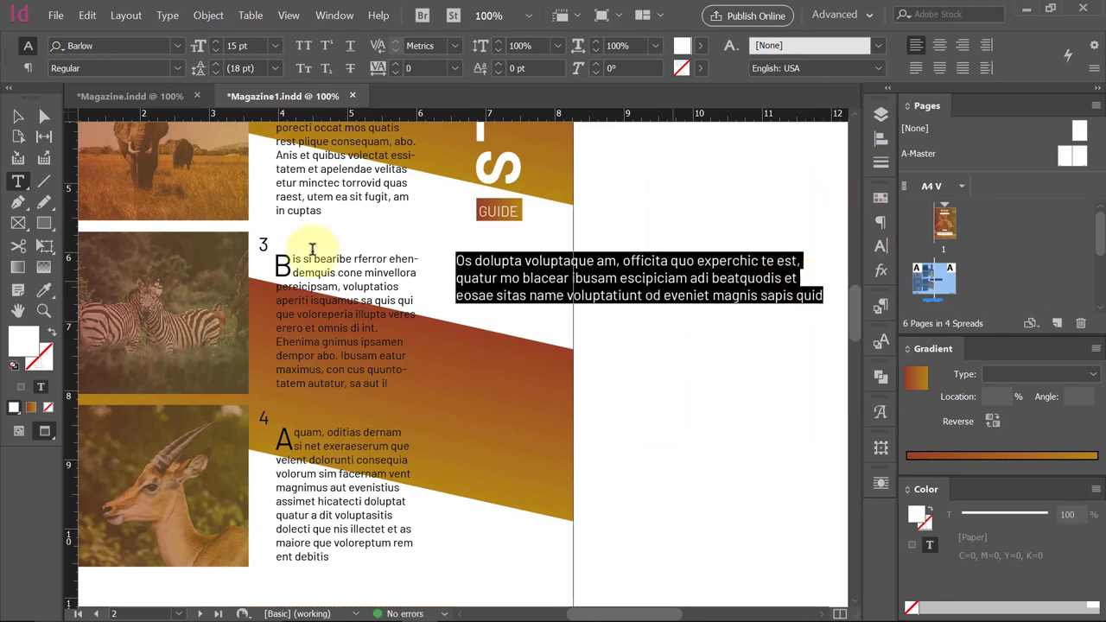
pyautogui.click(17, 116)
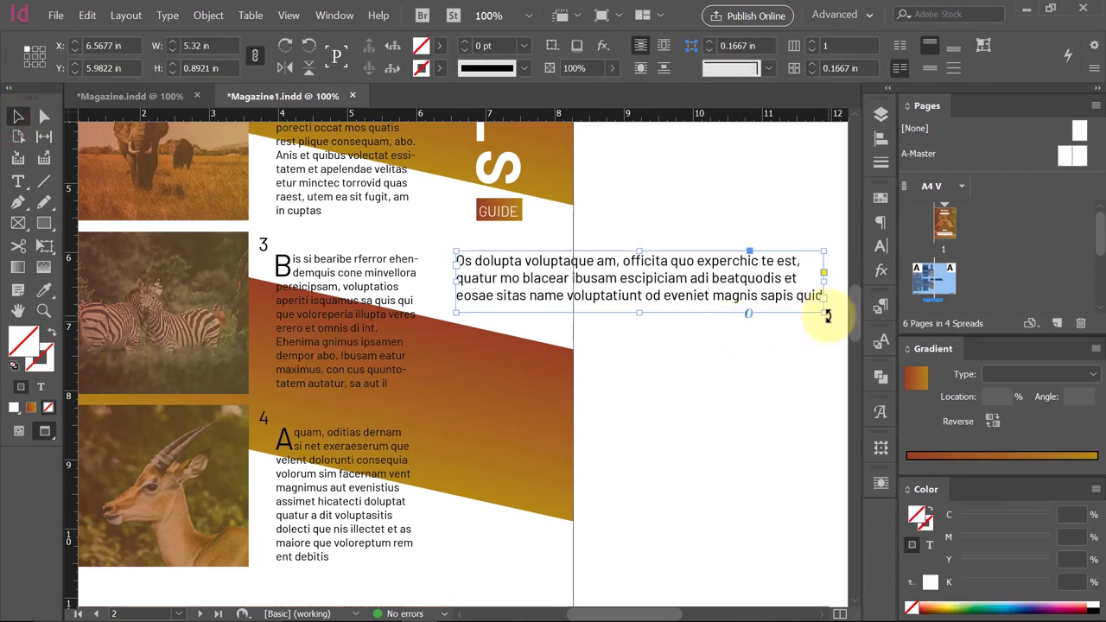
pyautogui.click(951, 71)
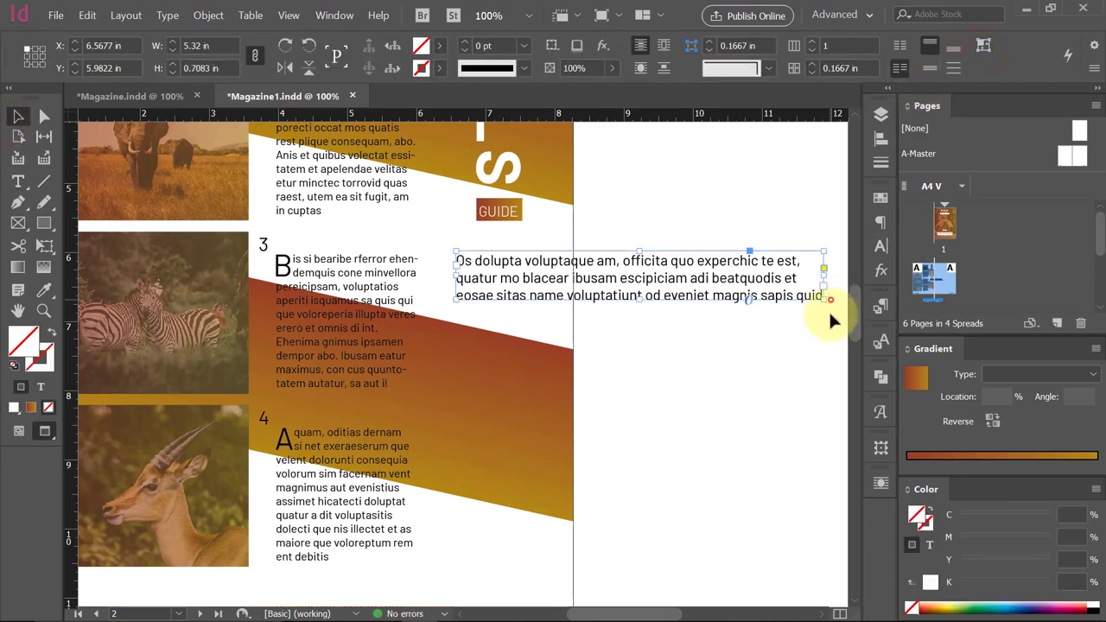
# Rotate the intro frame 90° and line it up beneath GUIDE, then preview the spread.
pyautogui.moveTo(829, 309); pyautogui.dragTo(649, 400)
pyautogui.click(724, 290)
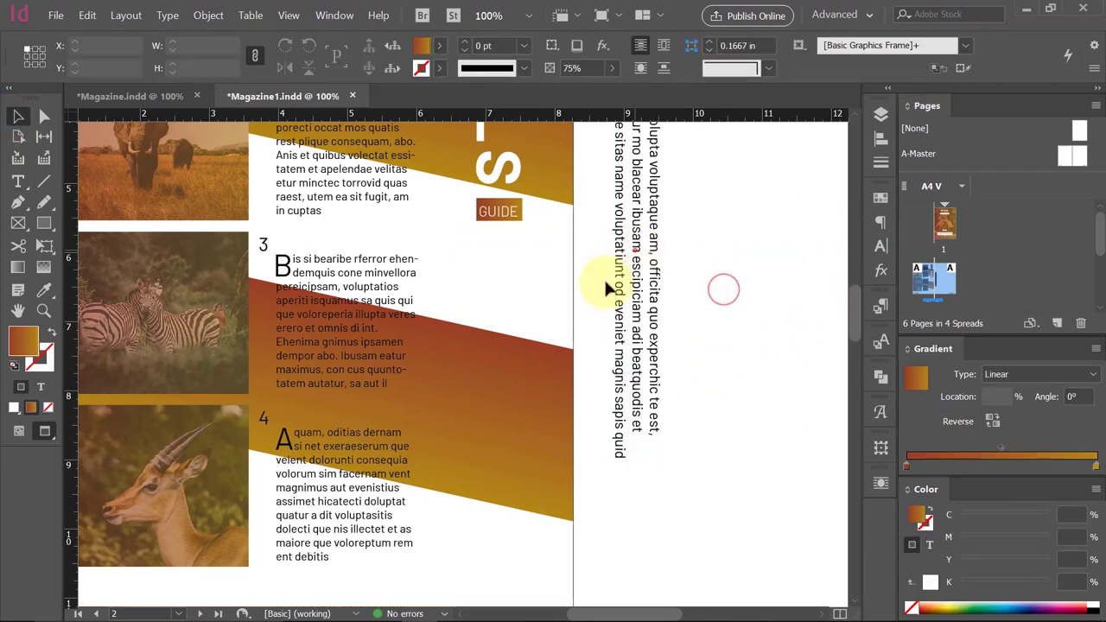
pyautogui.moveTo(606, 288); pyautogui.dragTo(501, 399)
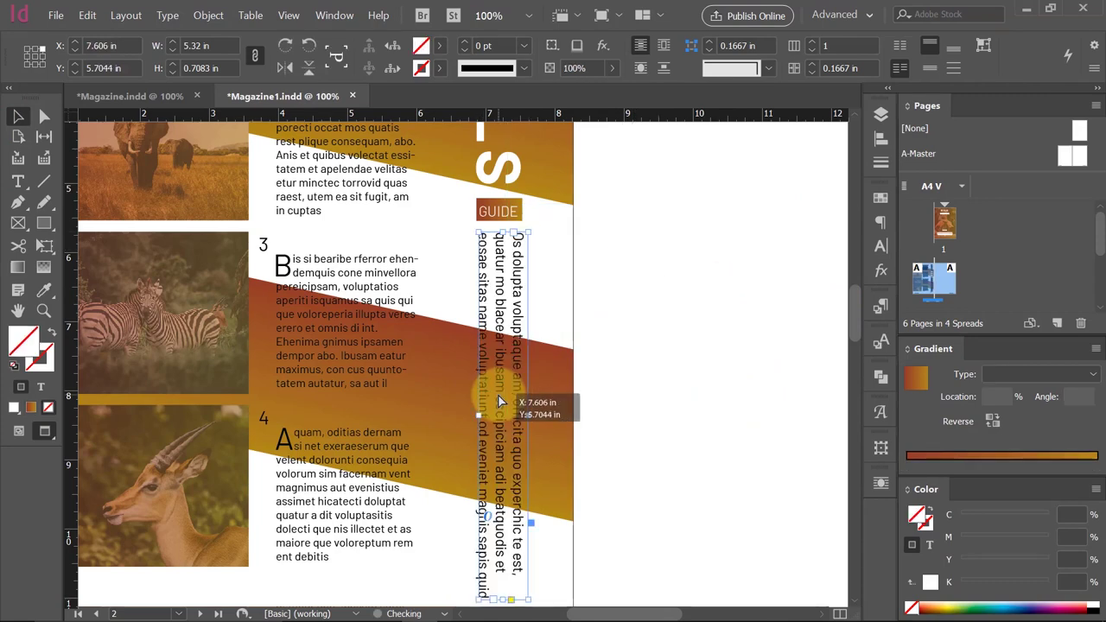
pyautogui.click(680, 260)
pyautogui.moveTo(511, 290); pyautogui.dragTo(508, 294)
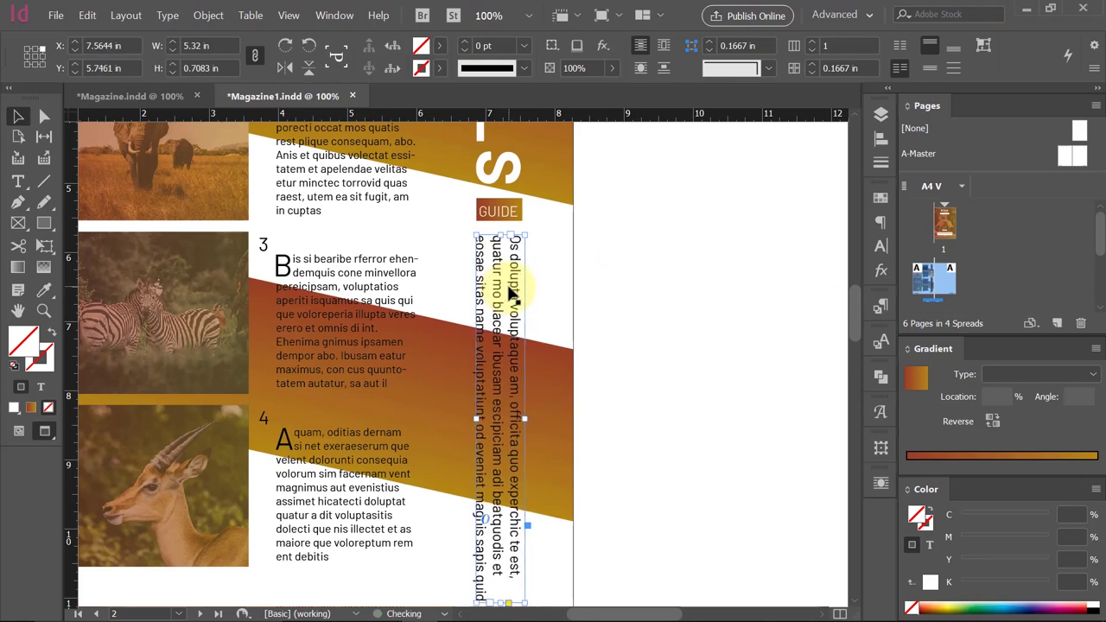
pyautogui.click(646, 231)
pyautogui.hotkey('shift', 'w')
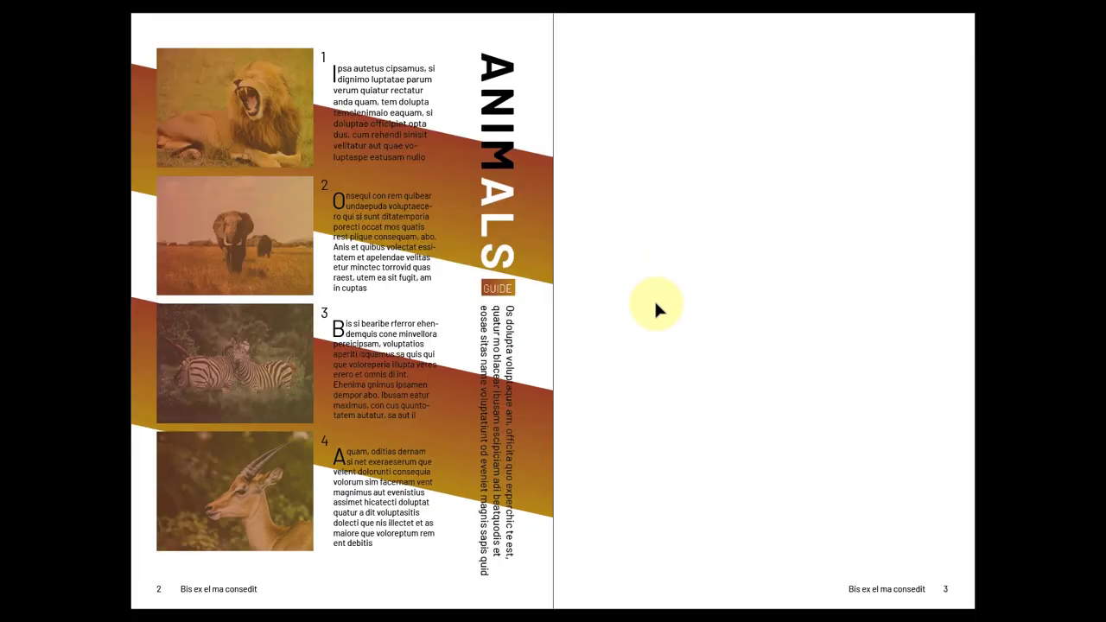
# Make the first line of vertical intro words crossing the dark band [Paper] white.
pyautogui.press('Escape')
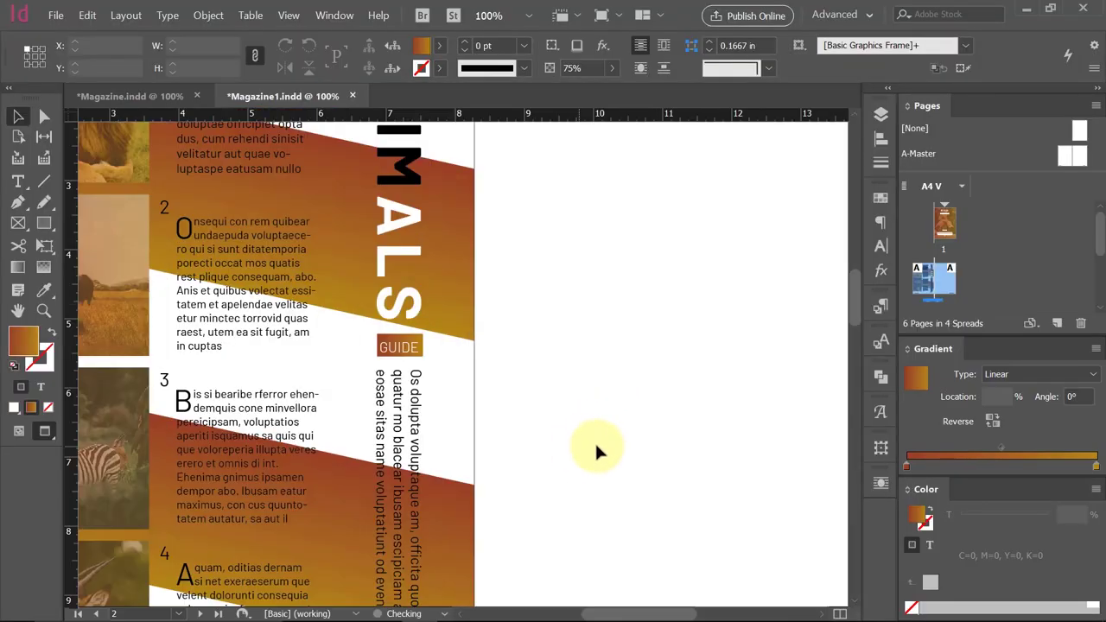
pyautogui.click(596, 433)
pyautogui.press('t')
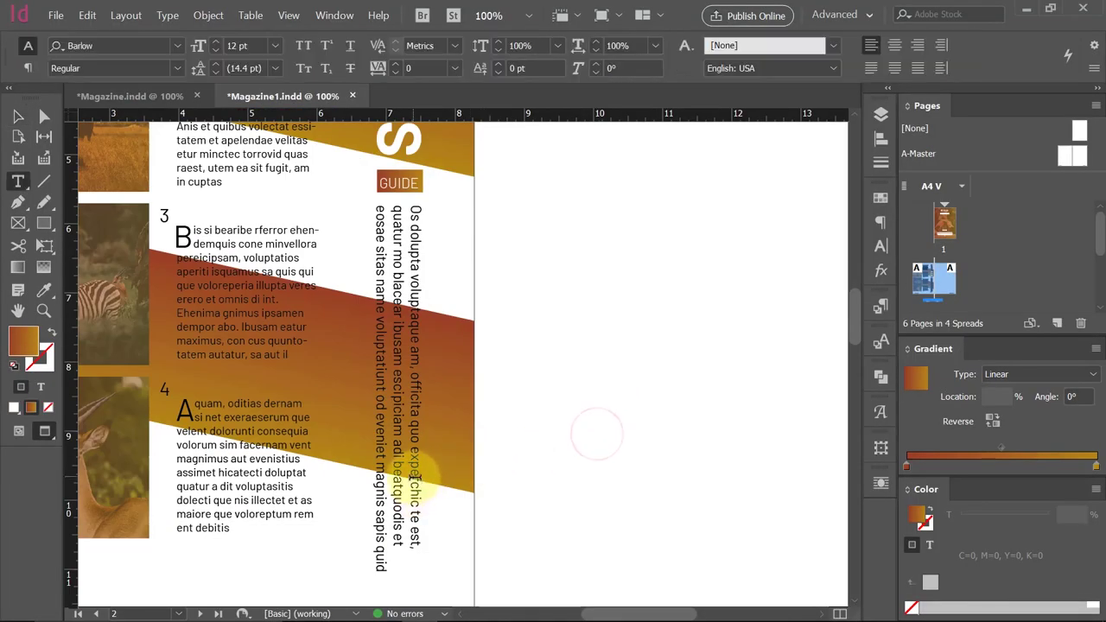
pyautogui.moveTo(422, 473); pyautogui.dragTo(413, 321)
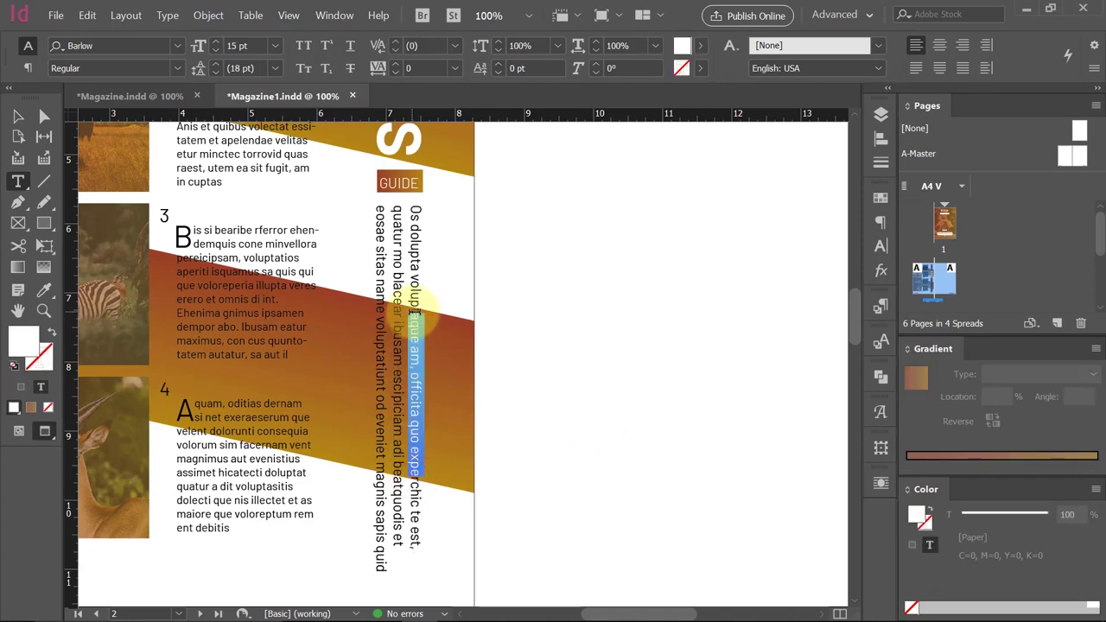
pyautogui.click(683, 45)
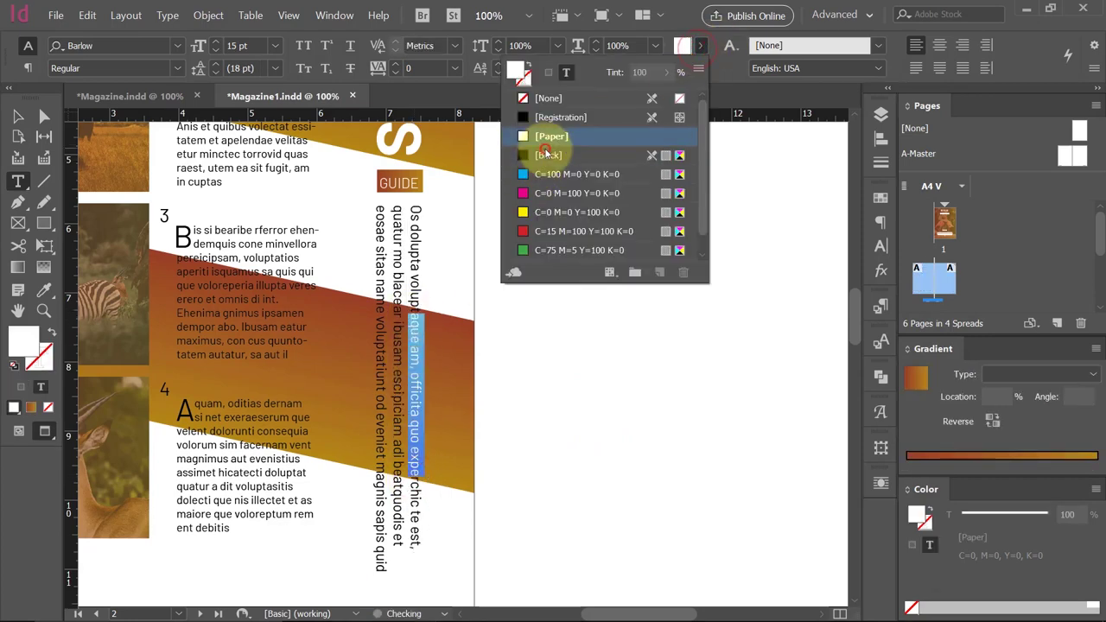
pyautogui.scroll(-1, 548, 129)
pyautogui.click(551, 119)
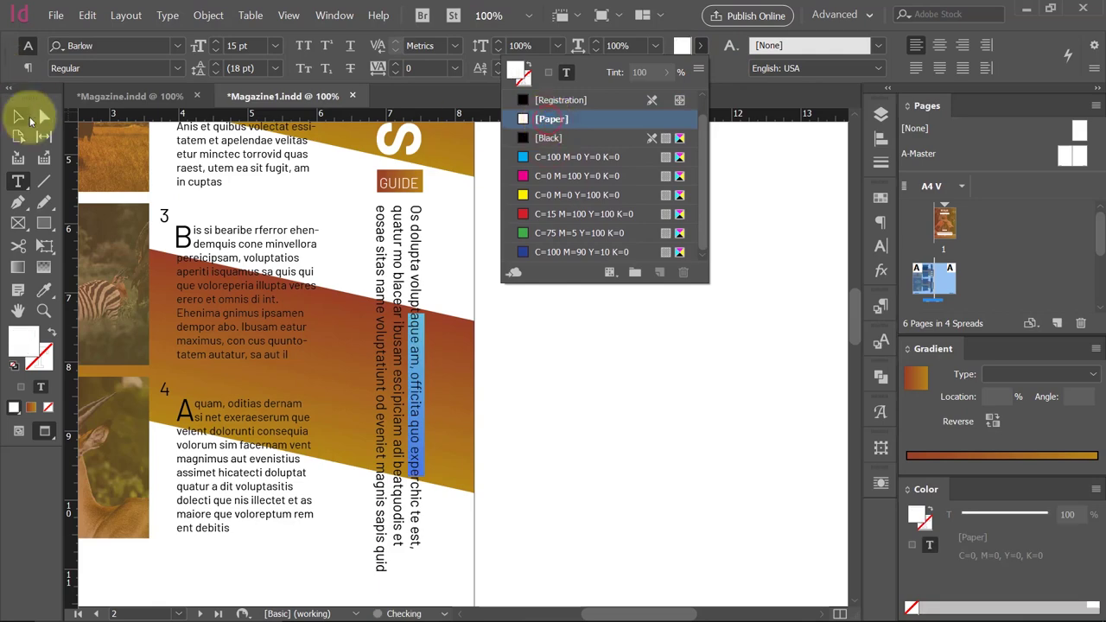
# Make the next two vertical lines over the band [Paper] white and preview the result.
pyautogui.moveTo(403, 322); pyautogui.dragTo(403, 467)
pyautogui.click(700, 45)
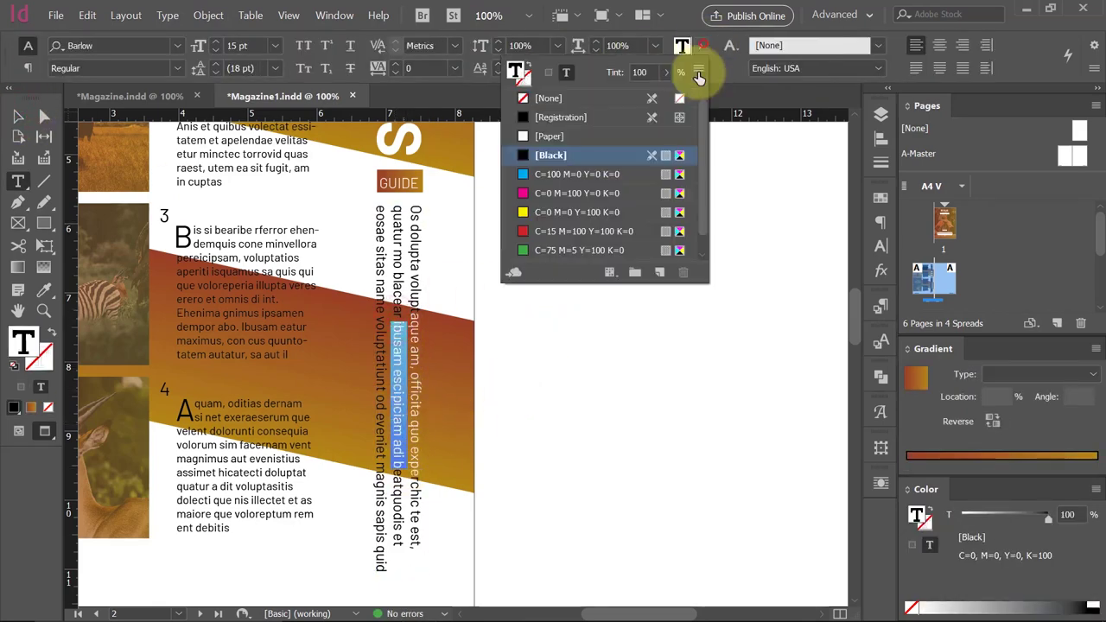
pyautogui.click(549, 136)
pyautogui.moveTo(379, 319); pyautogui.dragTo(379, 460)
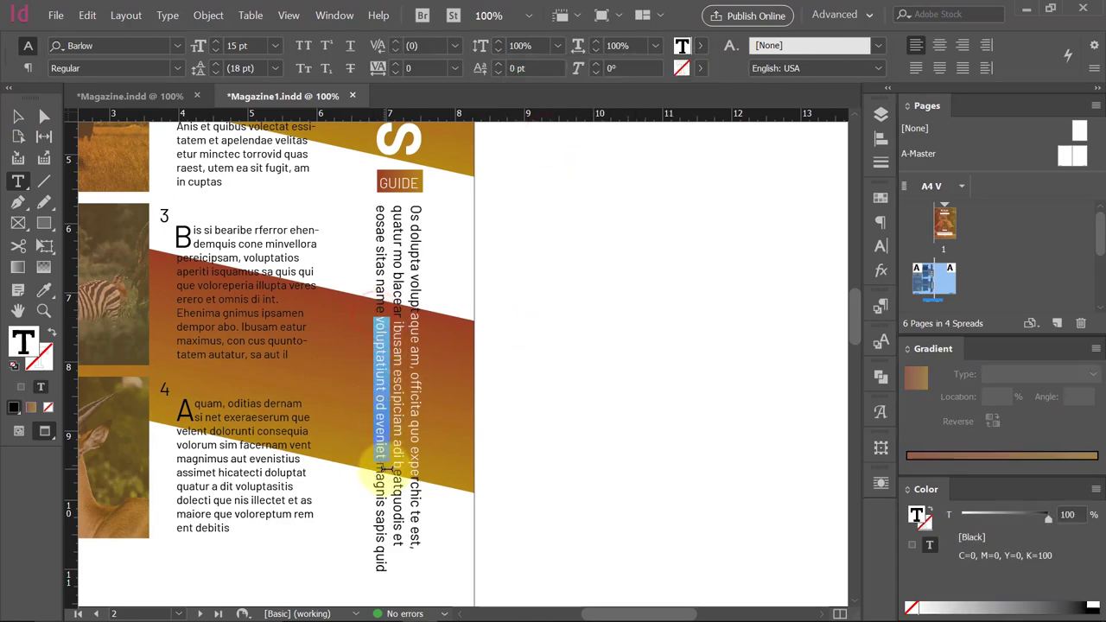
pyautogui.click(682, 44)
pyautogui.click(527, 138)
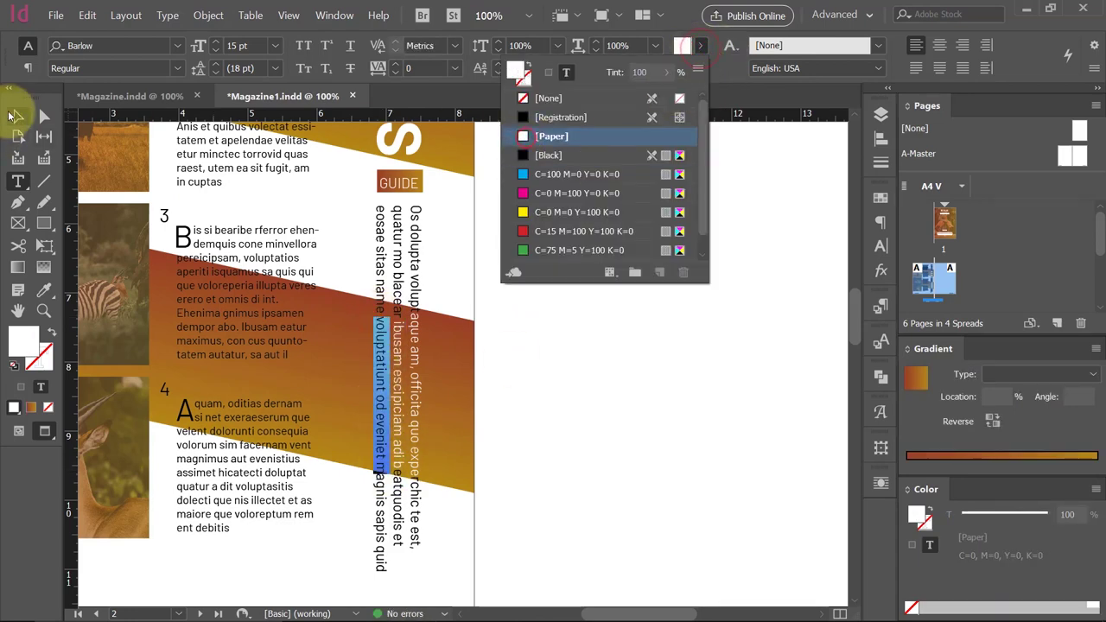
pyautogui.click(17, 115)
pyautogui.click(706, 295)
pyautogui.hotkey('shift', 'w')
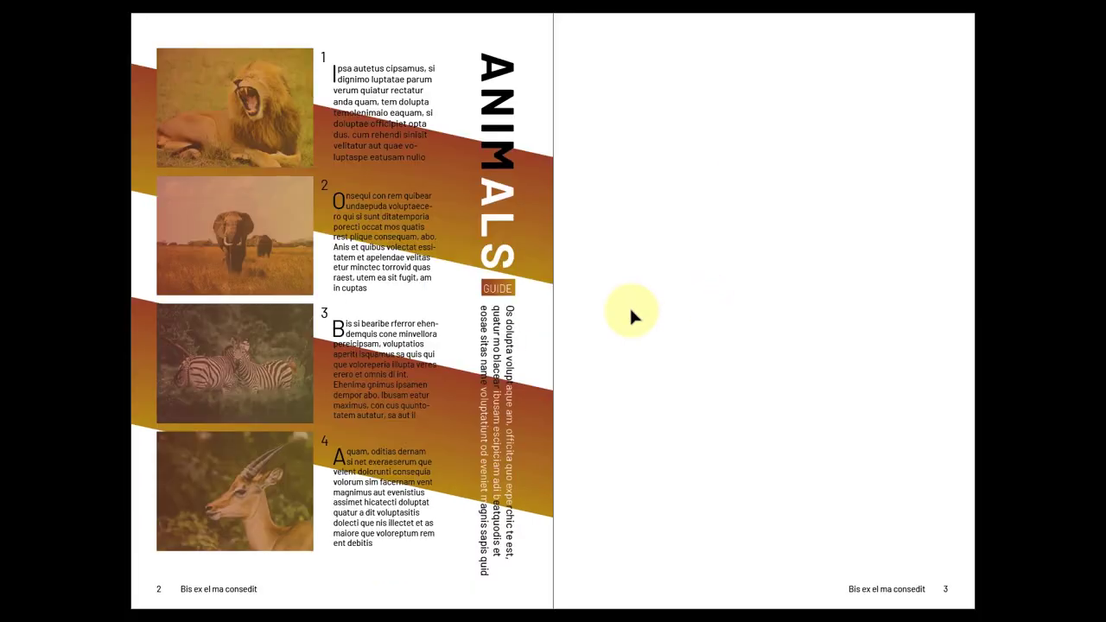
pyautogui.press('Escape')
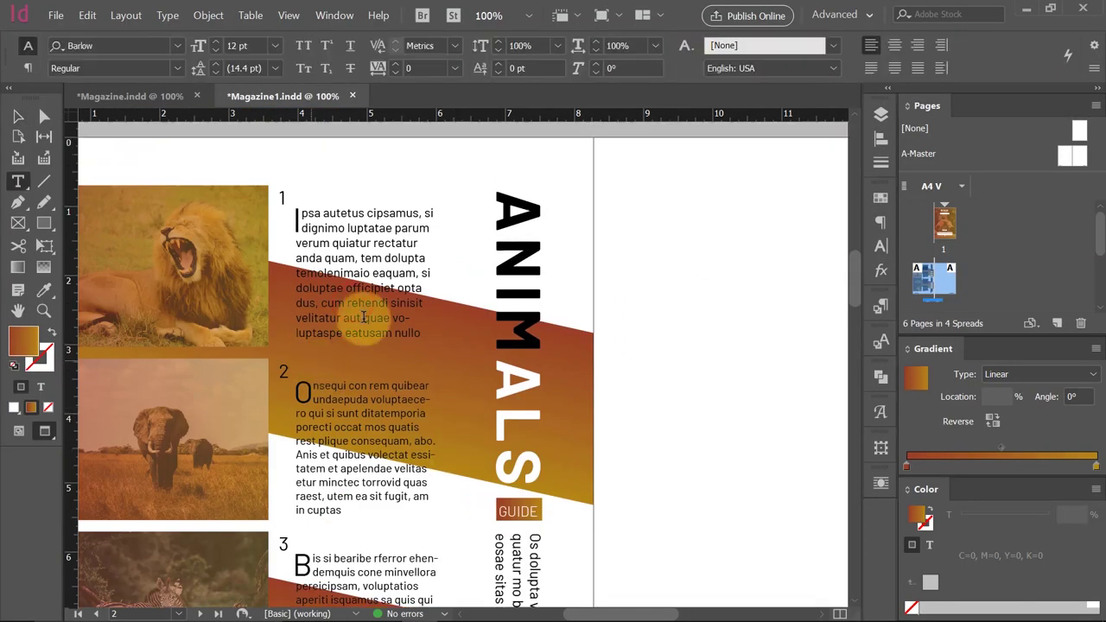
# Fill paragraph 1's last lines and paragraph 3's lower lines over the band with [Paper].
pyautogui.moveTo(422, 334); pyautogui.dragTo(282, 304)
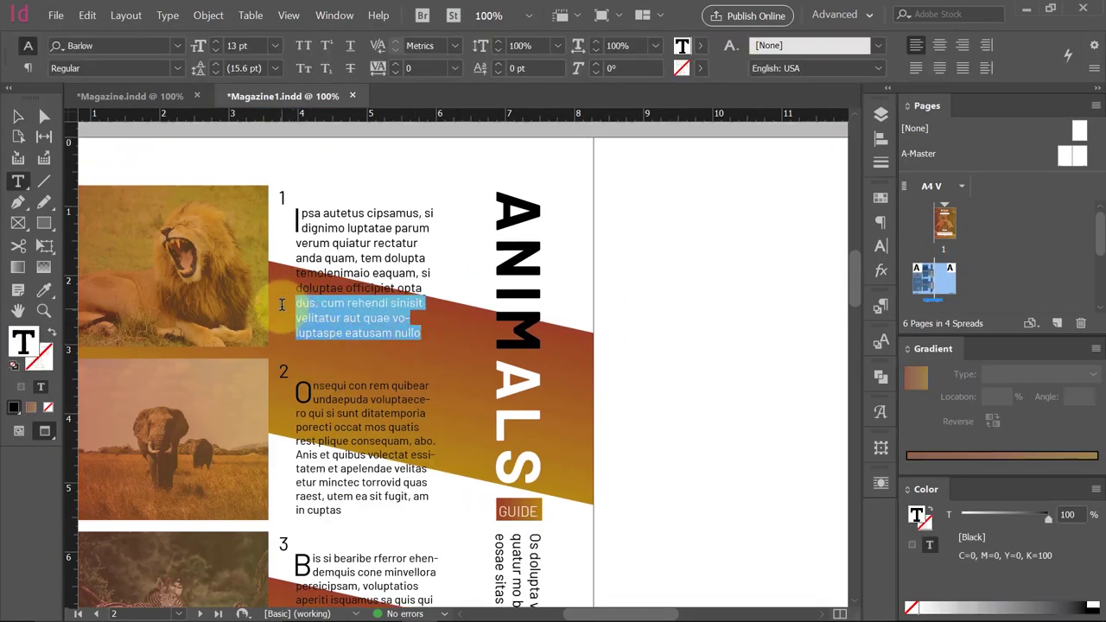
pyautogui.click(682, 45)
pyautogui.click(532, 143)
pyautogui.scroll(-5, 406, 432)
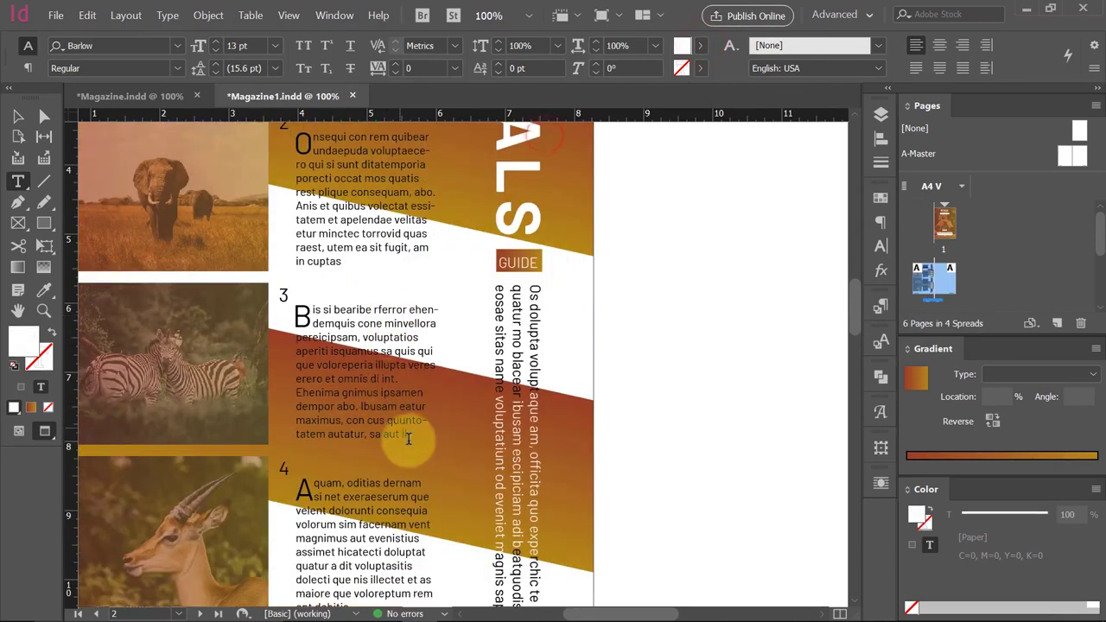
pyautogui.moveTo(409, 439); pyautogui.dragTo(296, 379)
pyautogui.click(682, 45)
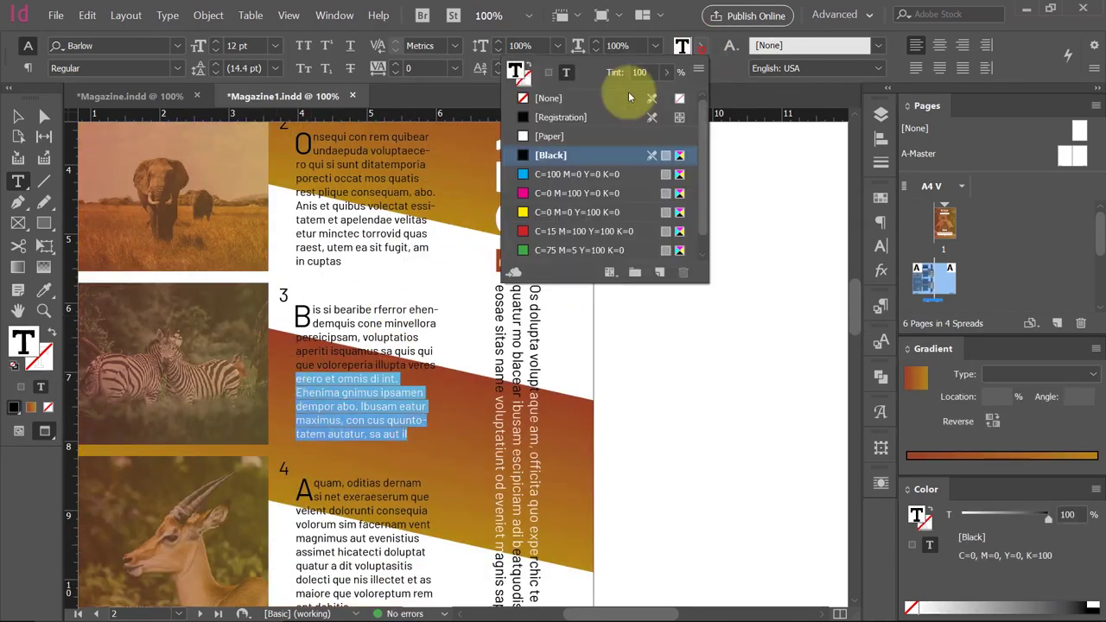
pyautogui.click(543, 141)
# Make paragraph 4's first lines and its drop cap A [Paper] white.
pyautogui.scroll(-3, 444, 395)
pyautogui.moveTo(313, 319); pyautogui.dragTo(429, 333)
pyautogui.click(681, 45)
pyautogui.click(535, 134)
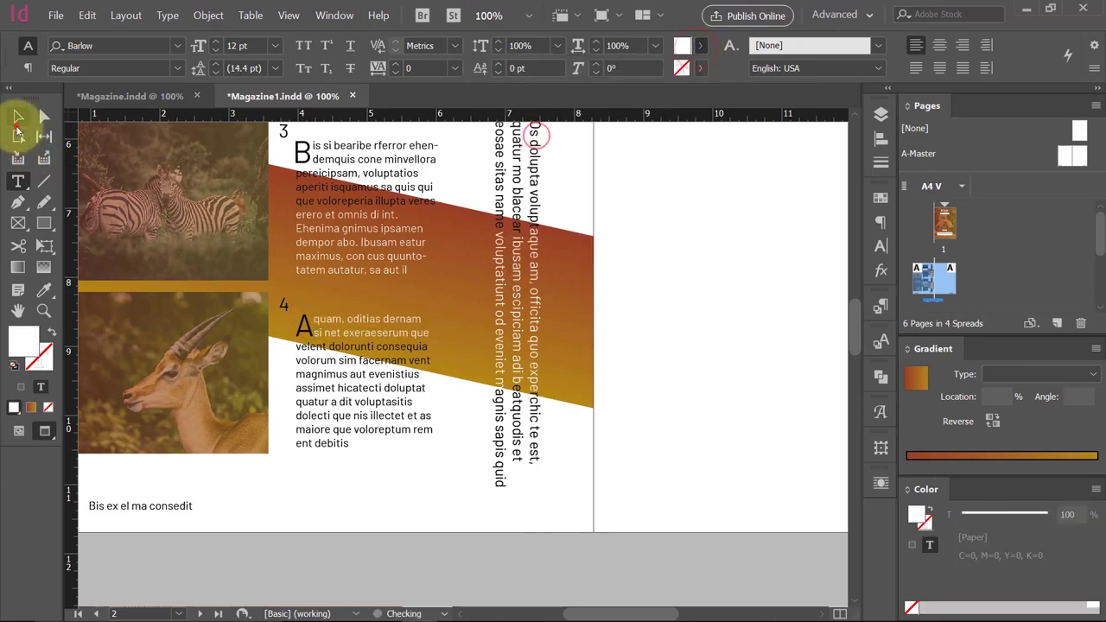
pyautogui.click(17, 117)
pyautogui.click(716, 339)
pyautogui.scroll(5, 716, 339)
pyautogui.click(328, 532)
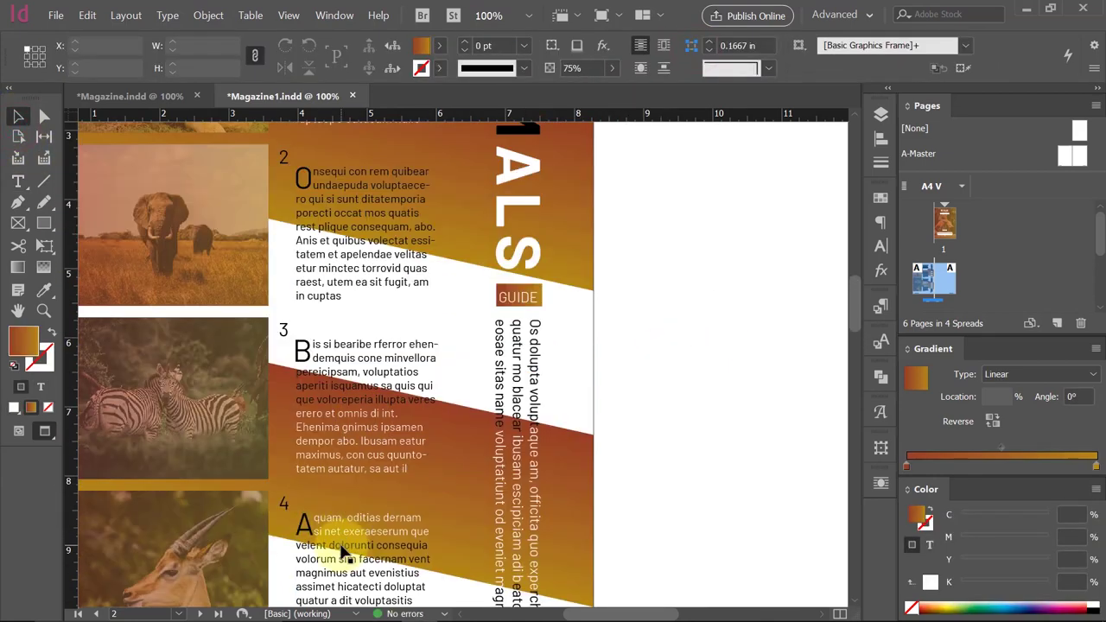
pyautogui.doubleClick(303, 524)
pyautogui.moveTo(313, 523); pyautogui.dragTo(297, 523)
pyautogui.click(683, 45)
pyautogui.click(536, 136)
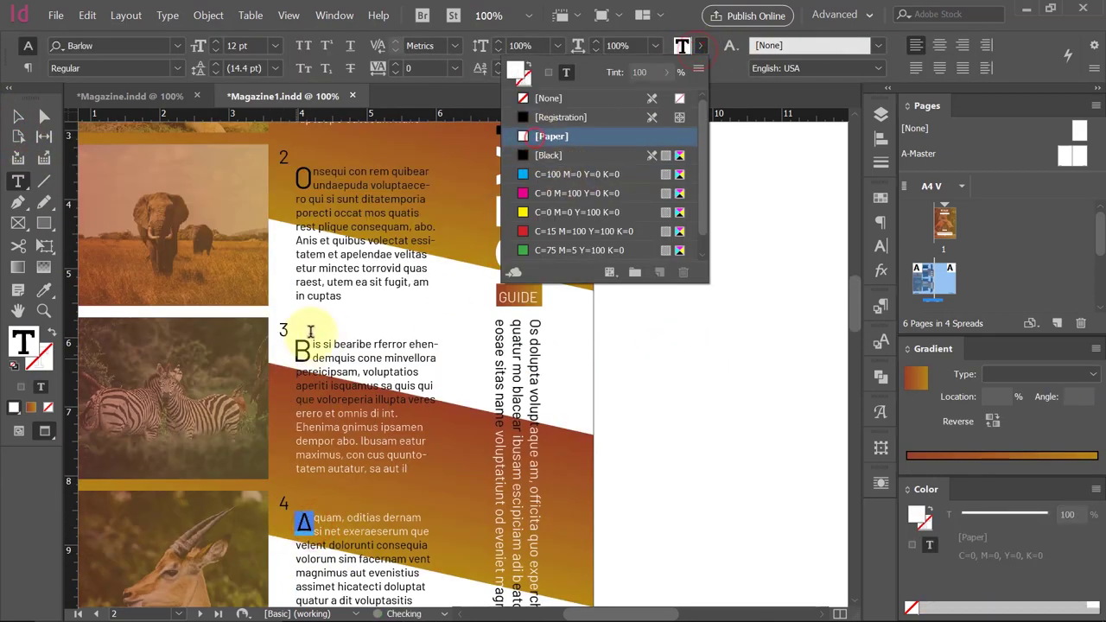
# Make paragraph 2's first lines over the band [Paper] white and preview the spread.
pyautogui.click(298, 177)
pyautogui.moveTo(296, 175); pyautogui.dragTo(421, 214)
pyautogui.click(683, 46)
pyautogui.click(540, 137)
pyautogui.scroll(2, 285, 399)
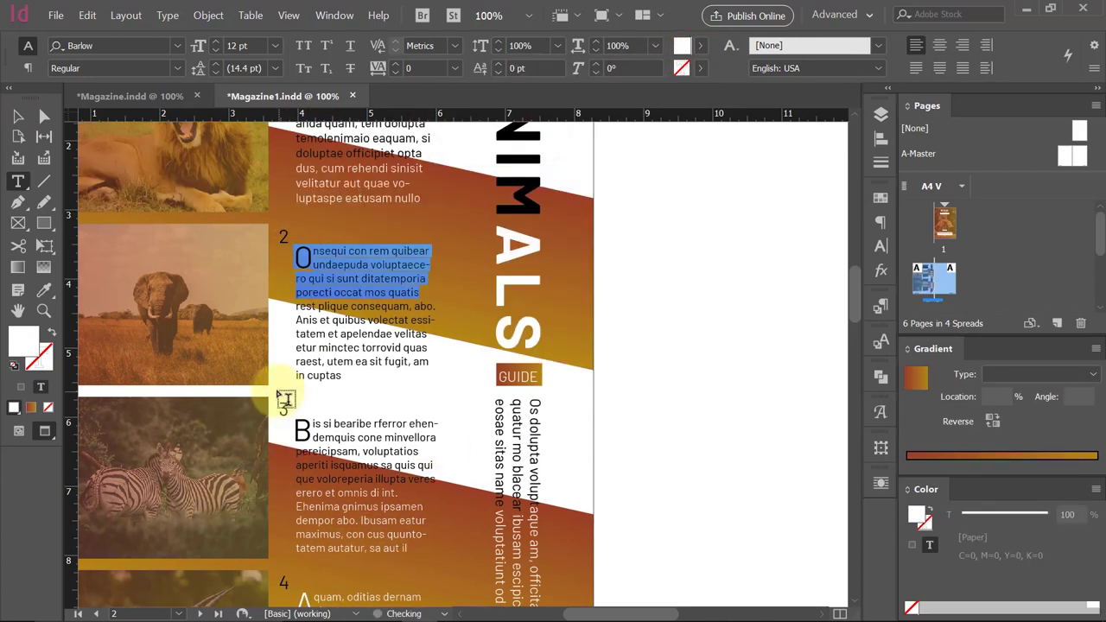
pyautogui.scroll(4, 285, 399)
pyautogui.click(18, 116)
pyautogui.click(770, 319)
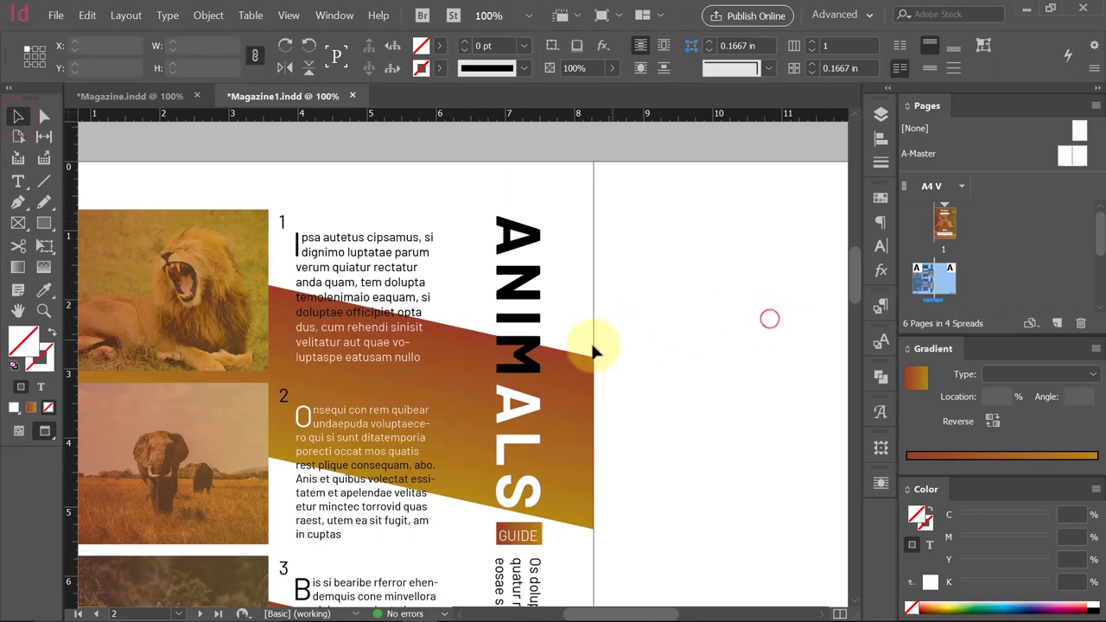
pyautogui.hotkey('shift', 'w')
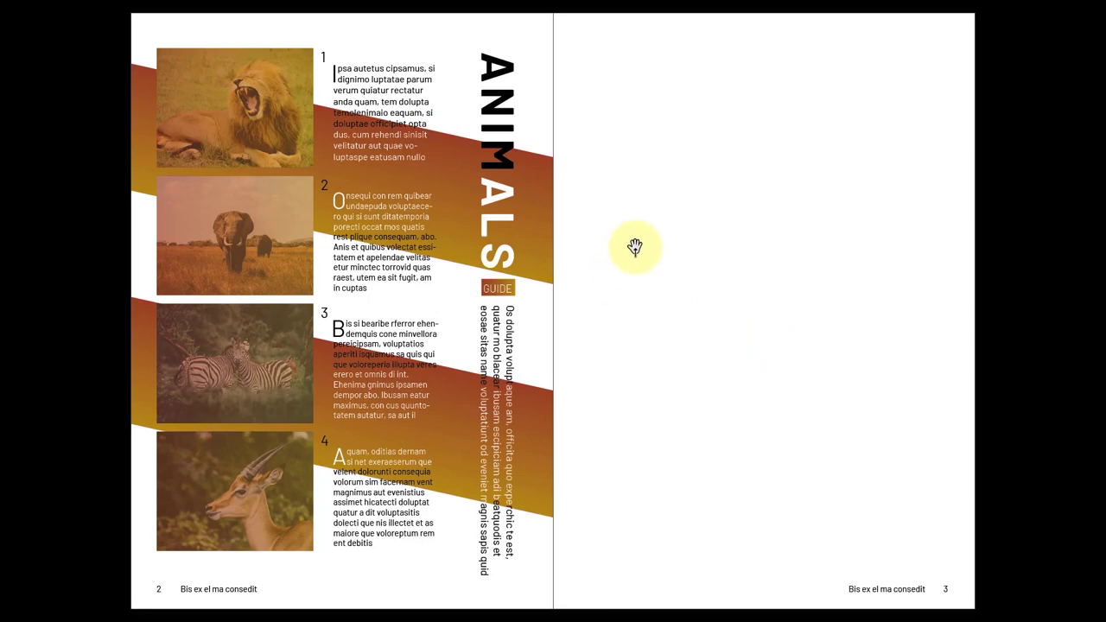
# Draw a tall gradient rectangle spanning top to bottom margin on the right page's left side.
pyautogui.press('w')
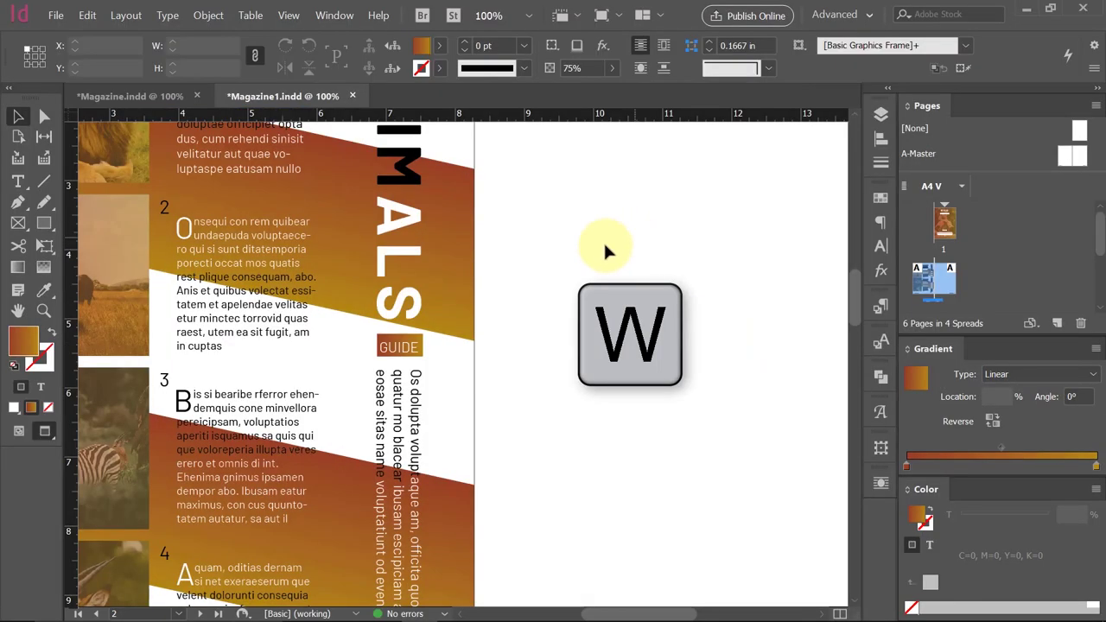
pyautogui.keyDown('ctrl'); pyautogui.keyDown('alt'); pyautogui.click(586, 267); pyautogui.keyUp('alt'); pyautogui.keyUp('ctrl')
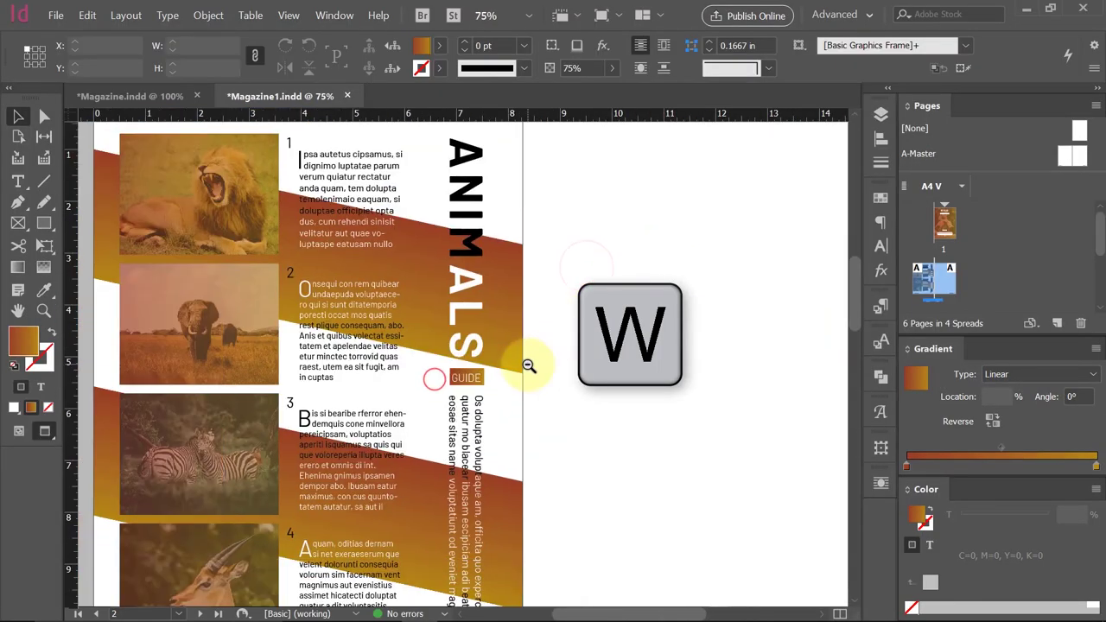
pyautogui.keyDown('ctrl'); pyautogui.keyDown('alt'); pyautogui.click(526, 365); pyautogui.keyUp('alt'); pyautogui.keyUp('ctrl')
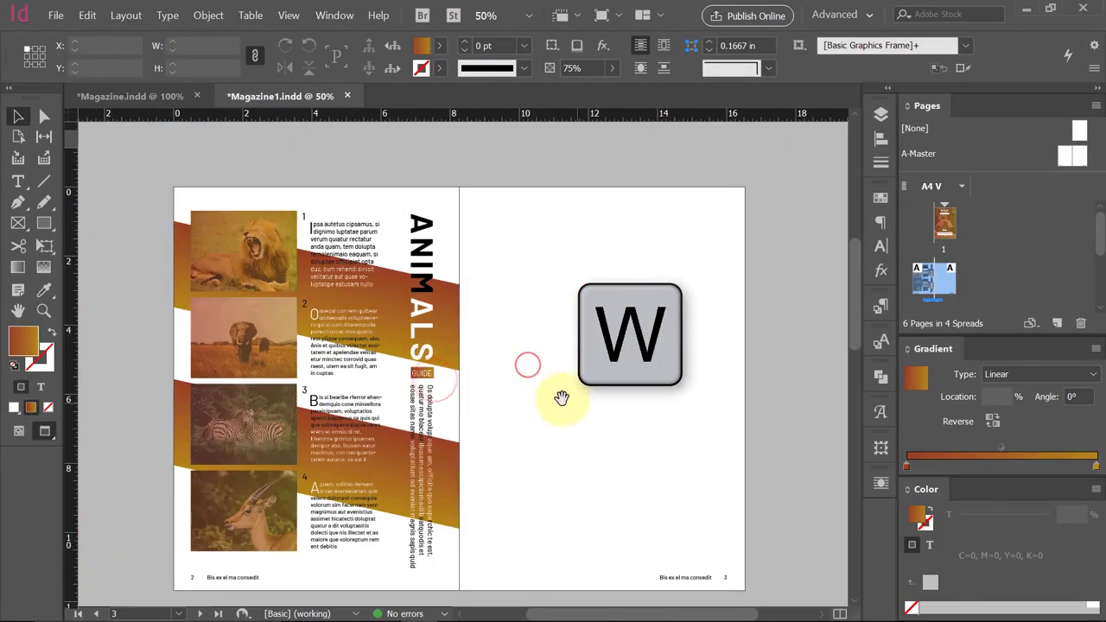
pyautogui.press('w')
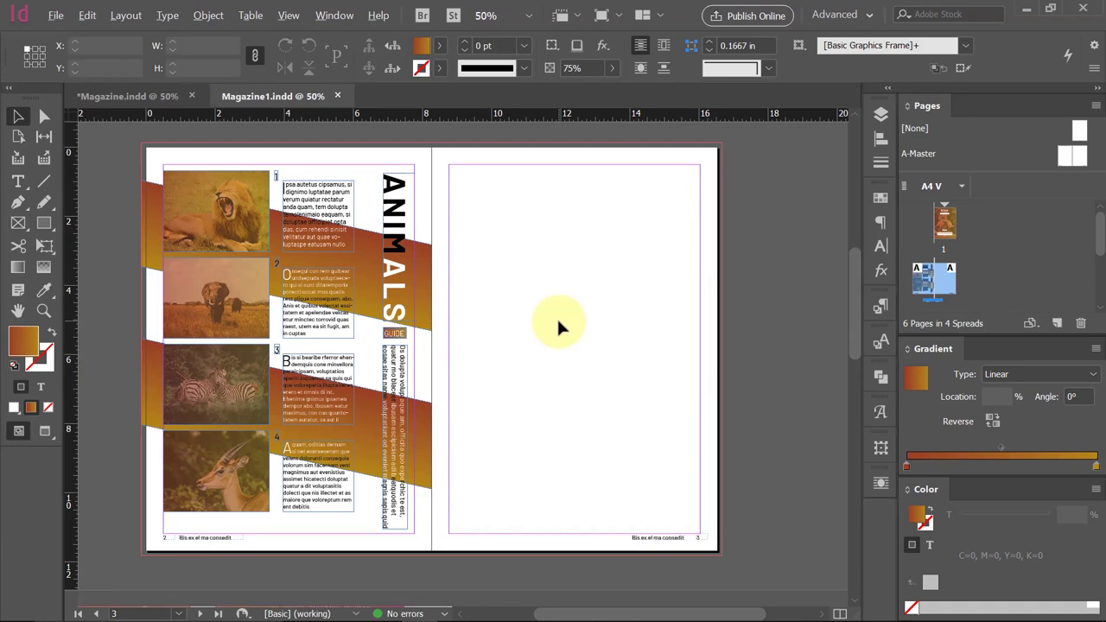
pyautogui.click(43, 223)
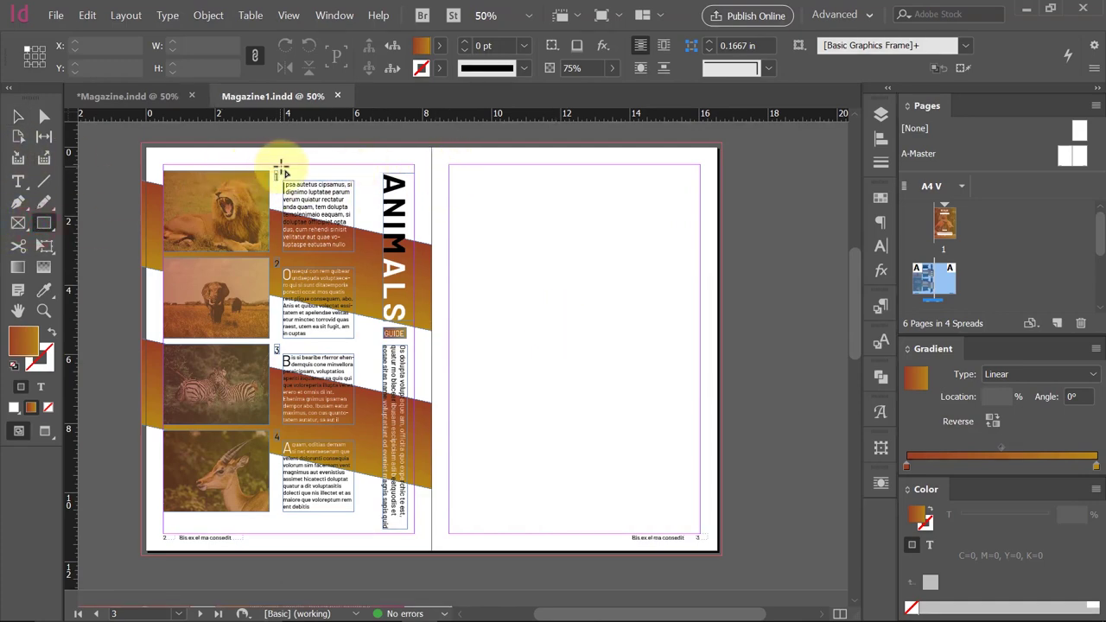
pyautogui.moveTo(288, 175); pyautogui.dragTo(391, 517)
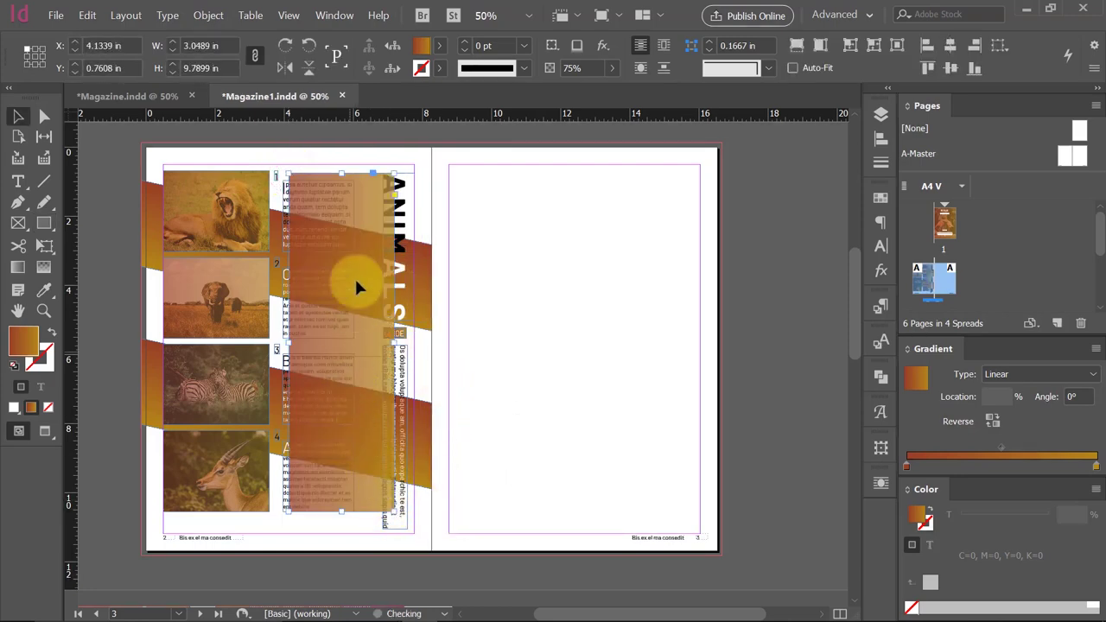
pyautogui.moveTo(357, 210); pyautogui.dragTo(313, 210)
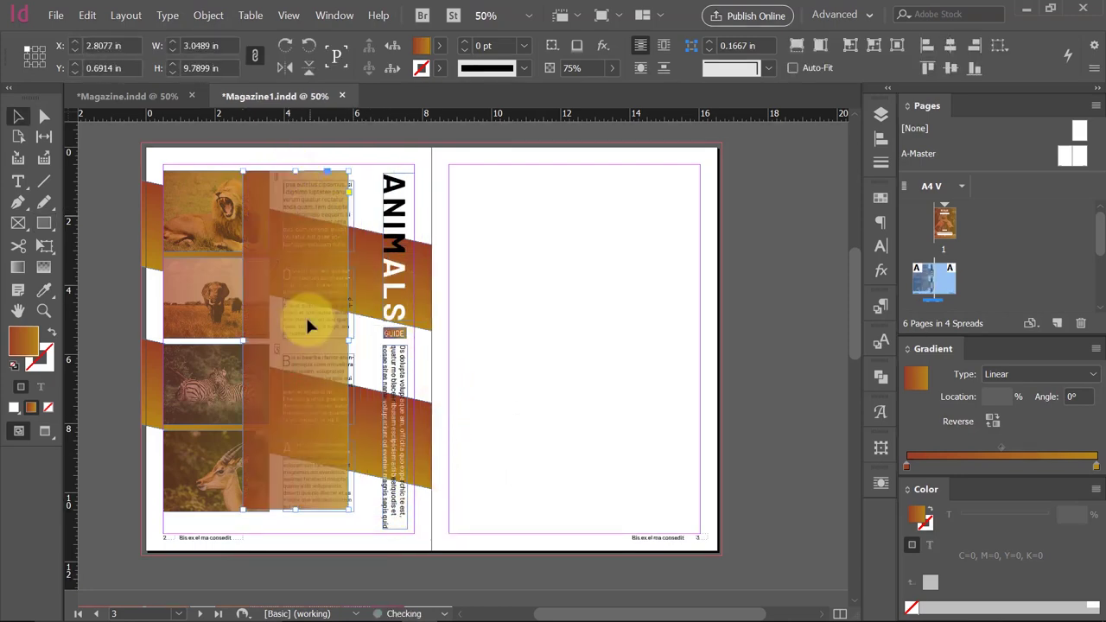
pyautogui.moveTo(295, 510); pyautogui.dragTo(290, 541)
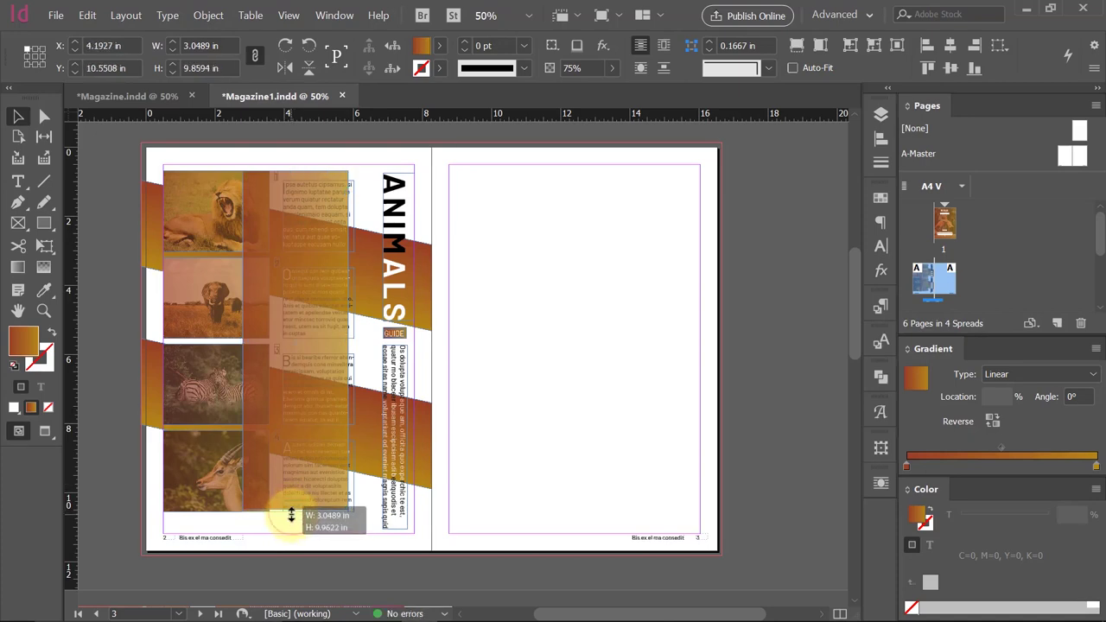
pyautogui.moveTo(286, 405); pyautogui.dragTo(489, 409)
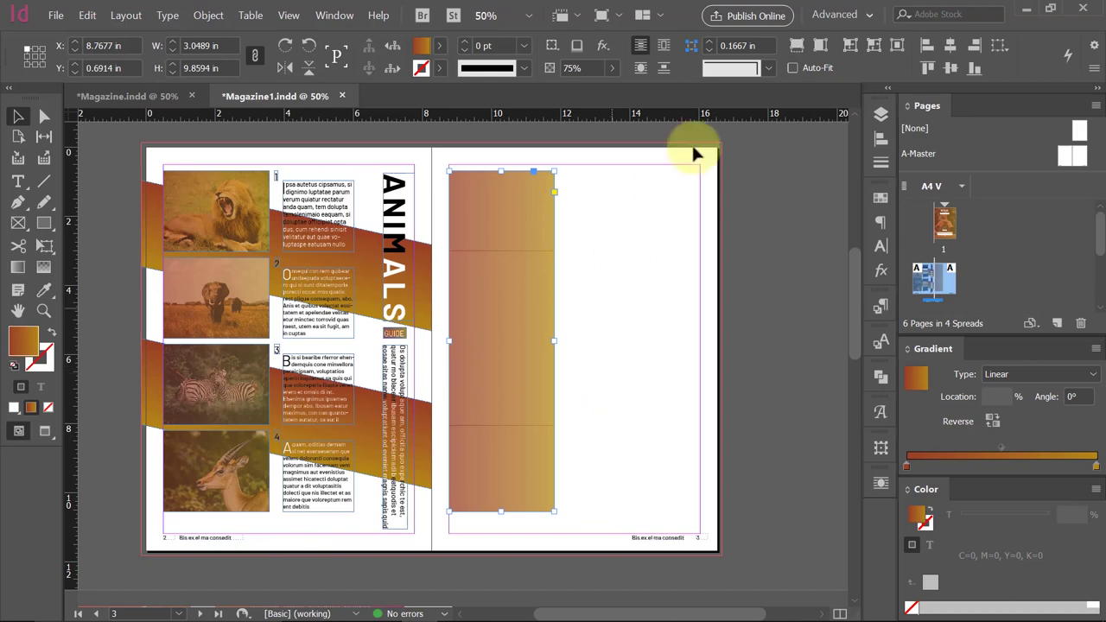
# Raise the gradient rectangle's opacity from 75% to 100%.
pyautogui.click(881, 270)
pyautogui.click(849, 218)
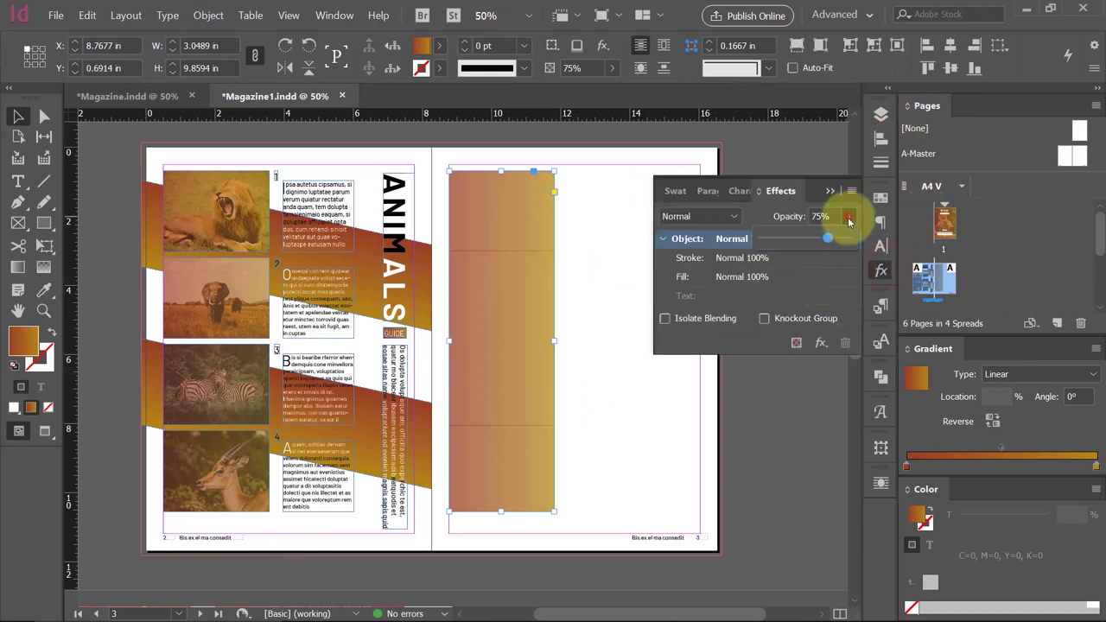
pyautogui.click(847, 241)
pyautogui.click(830, 190)
pyautogui.click(685, 259)
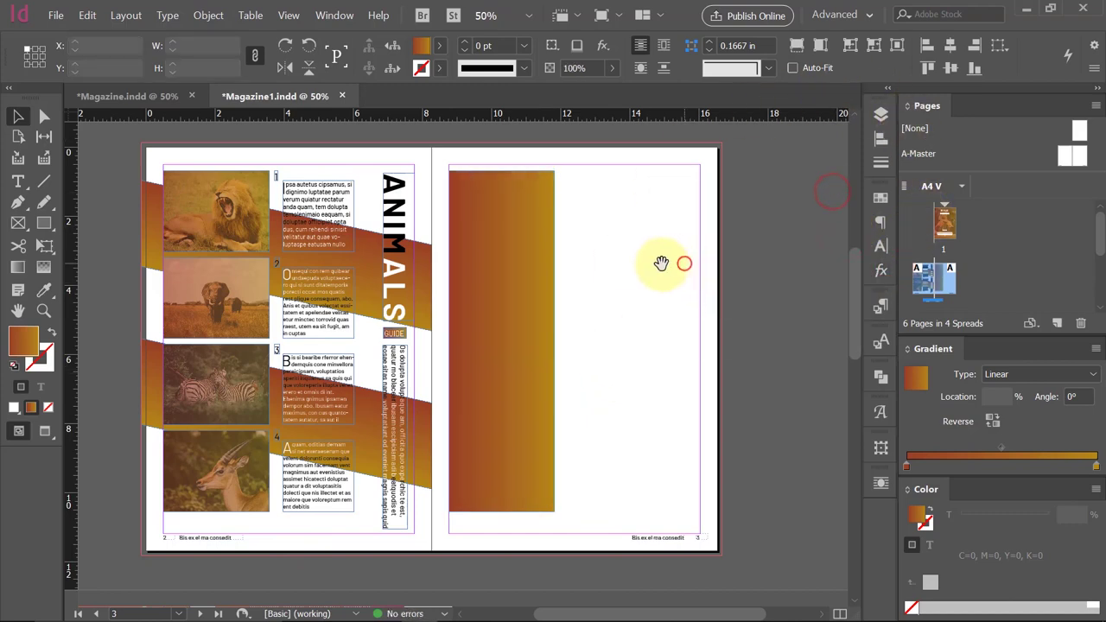
# Widen the gradient rectangle to W 3.6339 in.
pyautogui.moveTo(662, 257); pyautogui.dragTo(483, 276)
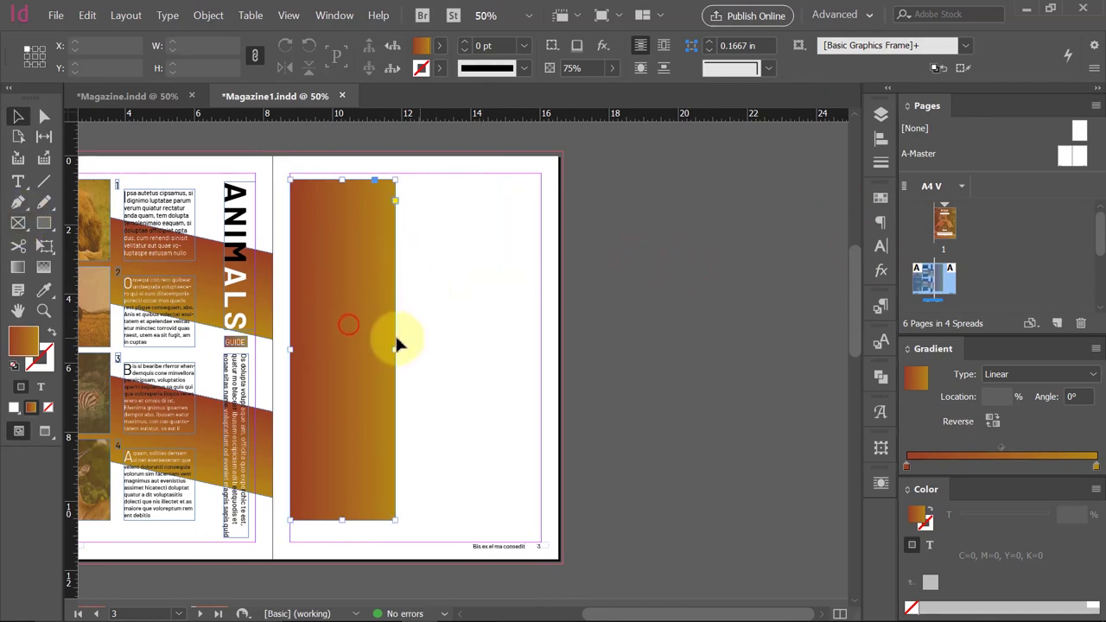
pyautogui.moveTo(398, 346); pyautogui.dragTo(418, 347)
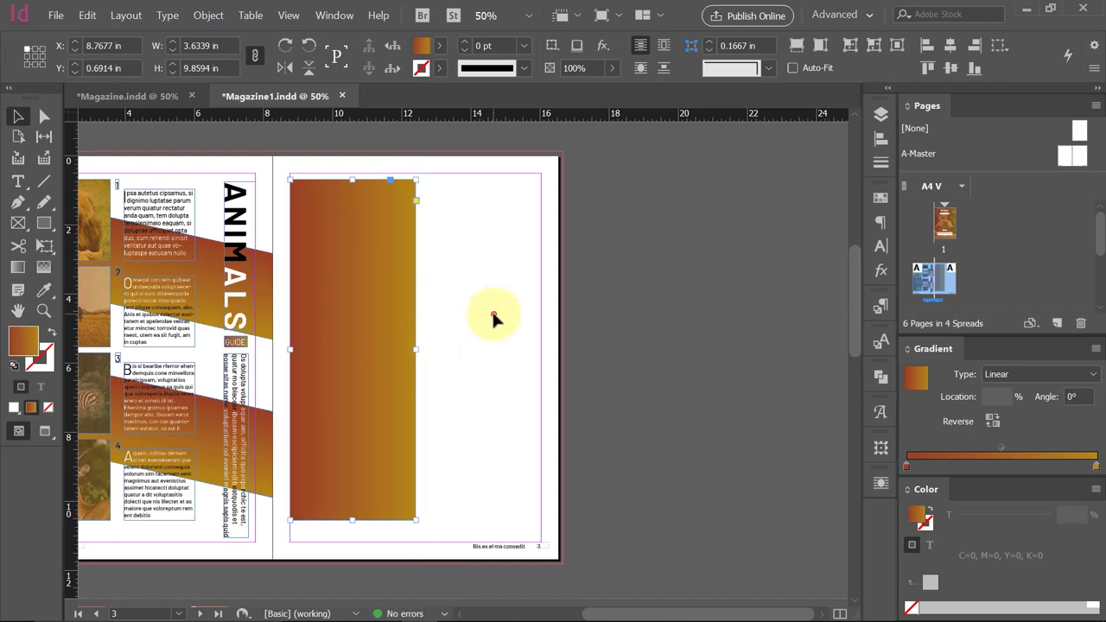
pyautogui.click(492, 313)
# Draw an empty 2.725 × 4.8465 in image frame in the upper gradient area.
pyautogui.click(19, 222)
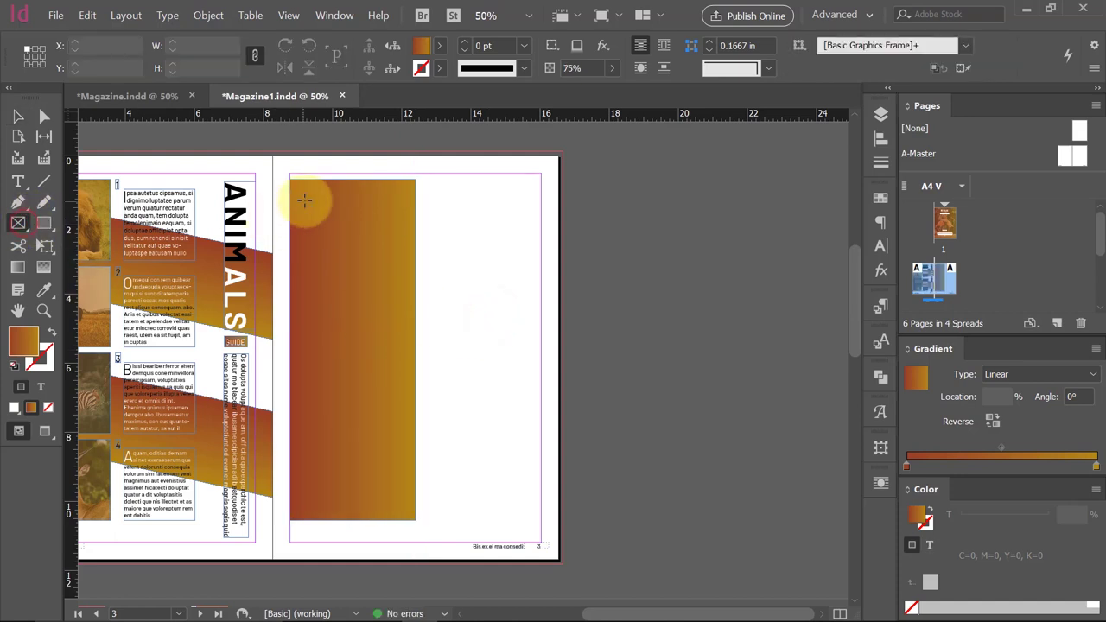
pyautogui.moveTo(306, 201)
pyautogui.mouseDown()
pyautogui.moveTo(339, 233)
pyautogui.moveTo(396, 358)
pyautogui.mouseUp()
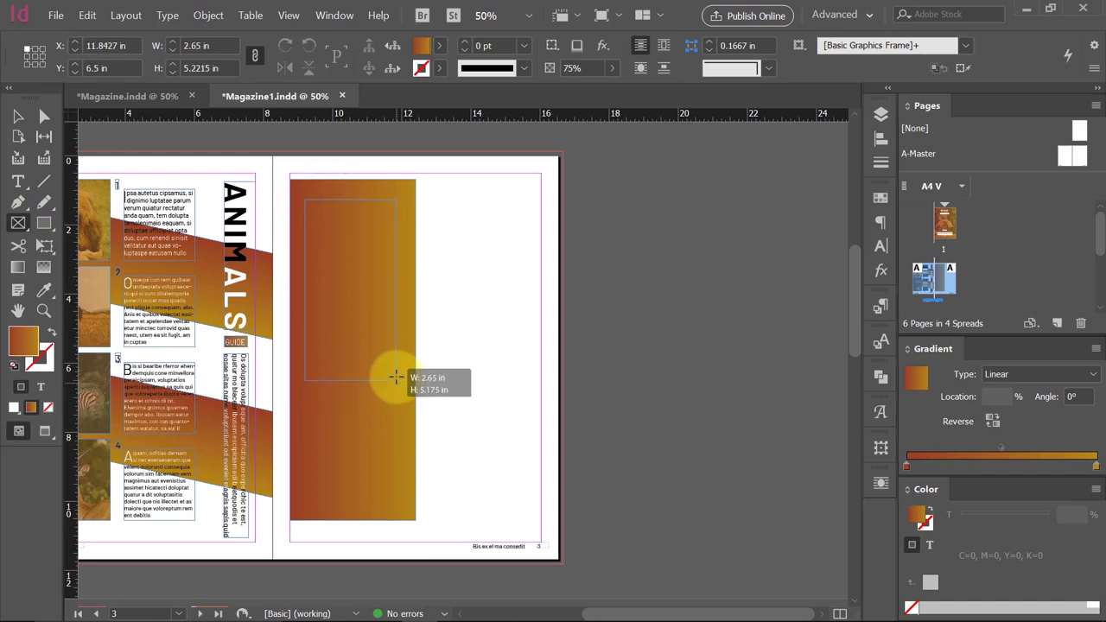
pyautogui.moveTo(396, 358); pyautogui.dragTo(398, 366)
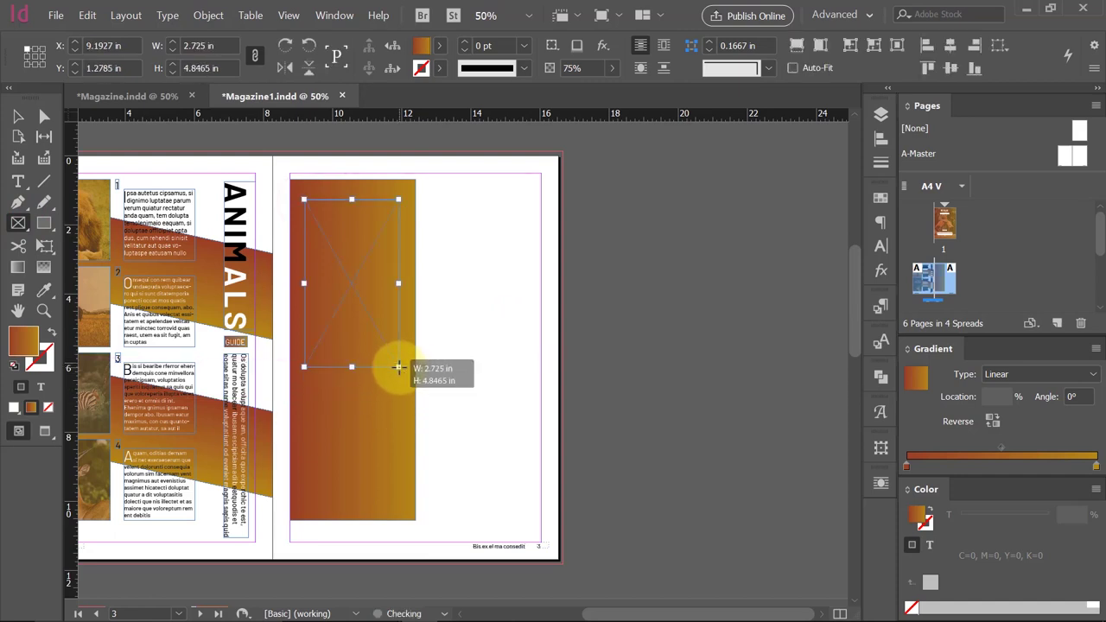
# Set alignment to Align to Selection and select the empty image frame.
pyautogui.press('v')
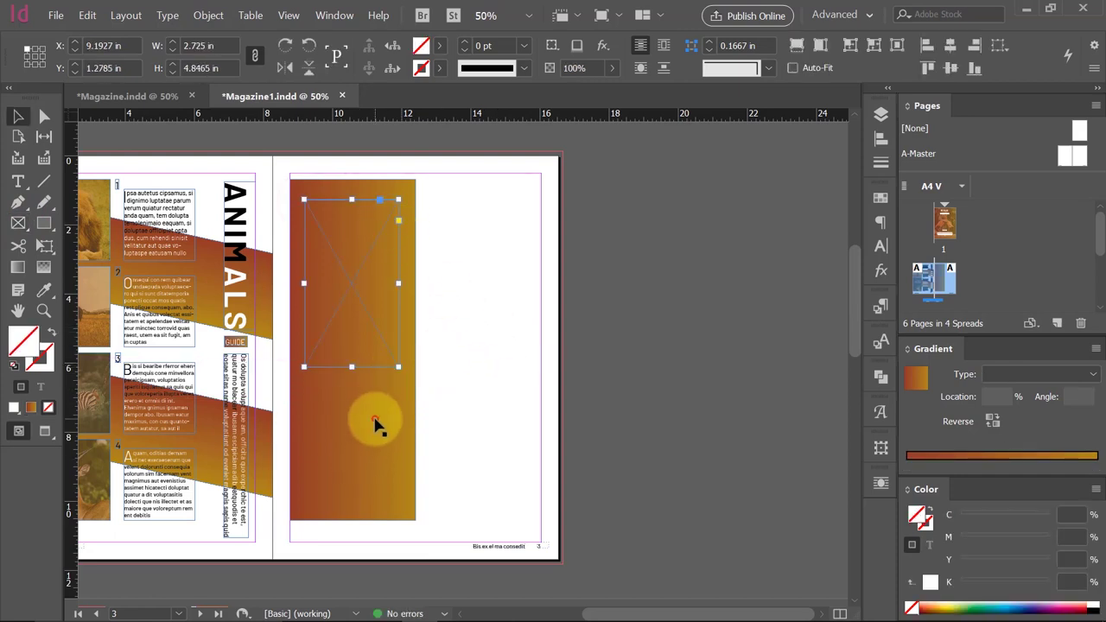
pyautogui.click(375, 420)
pyautogui.click(999, 45)
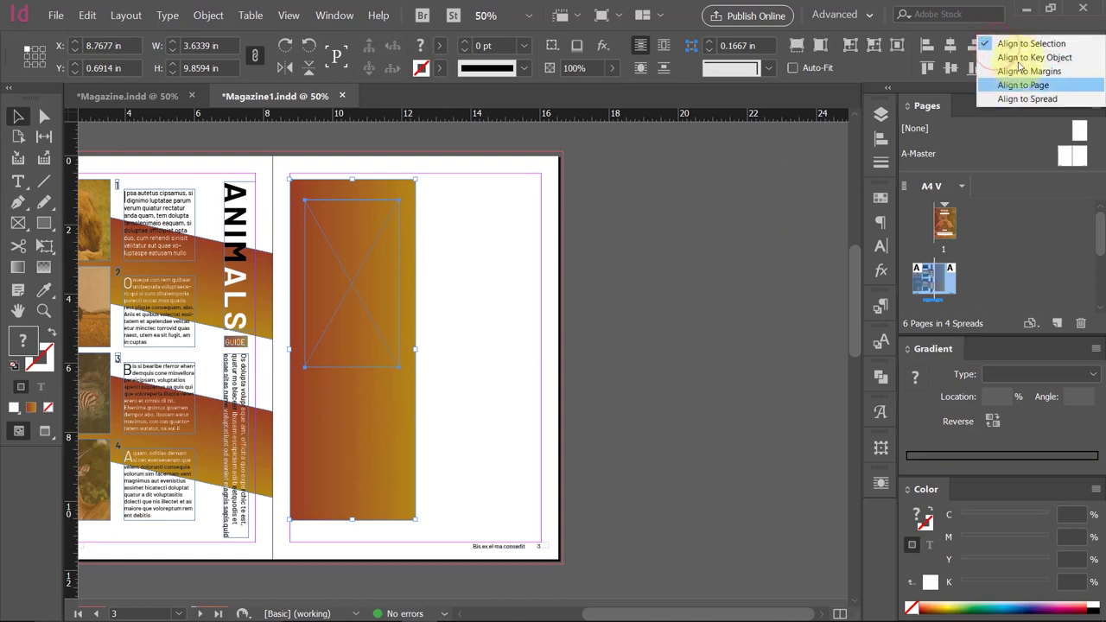
pyautogui.click(1018, 41)
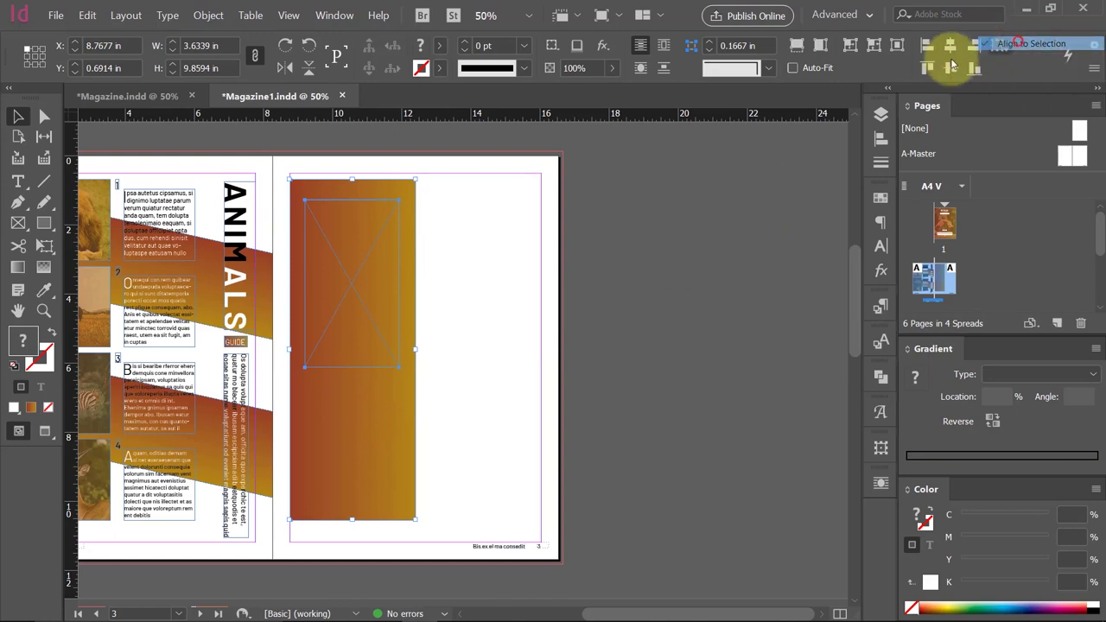
pyautogui.click(472, 259)
pyautogui.click(371, 270)
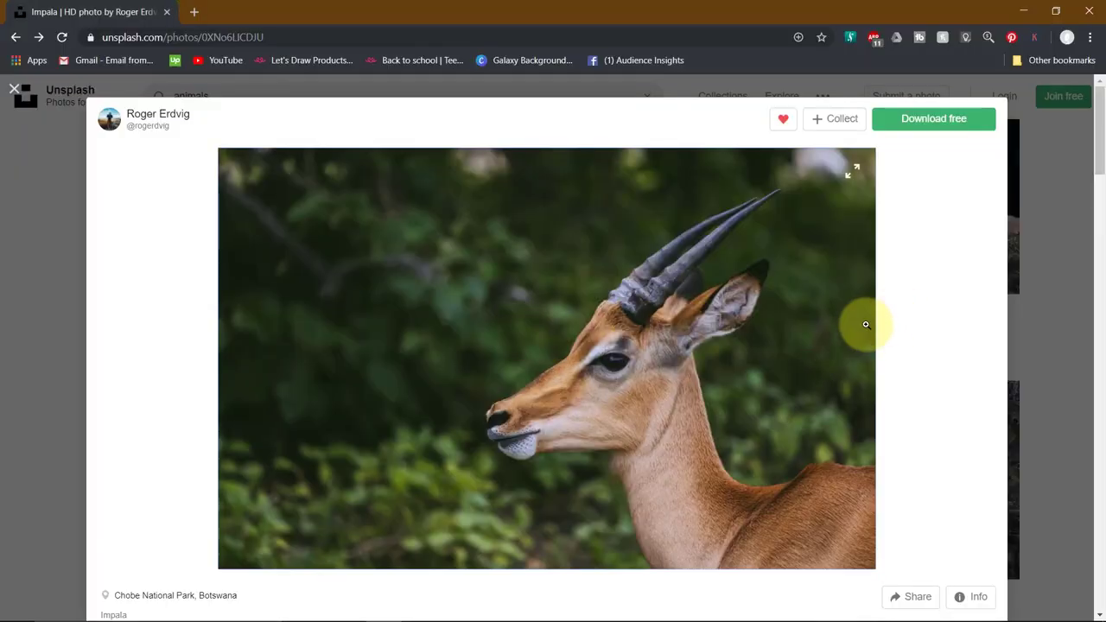
# Open the close-up fox photo from the Unsplash animals results and copy the image.
pyautogui.scroll(-2, 564, 388)
pyautogui.scroll(-3, 617, 334)
pyautogui.scroll(-3, 562, 326)
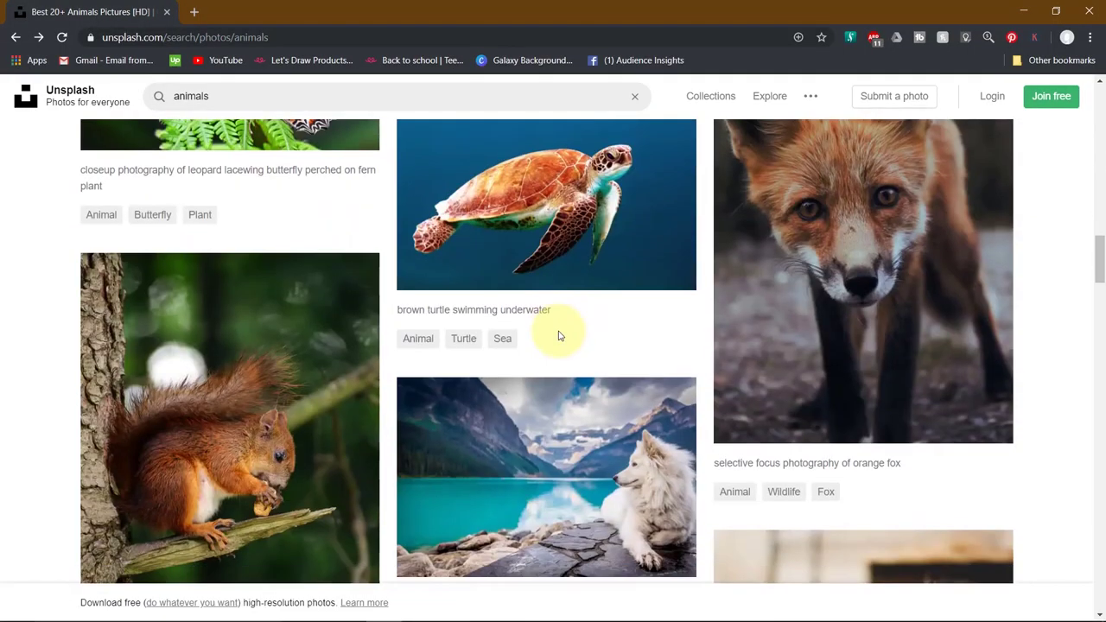
pyautogui.scroll(2, 558, 336)
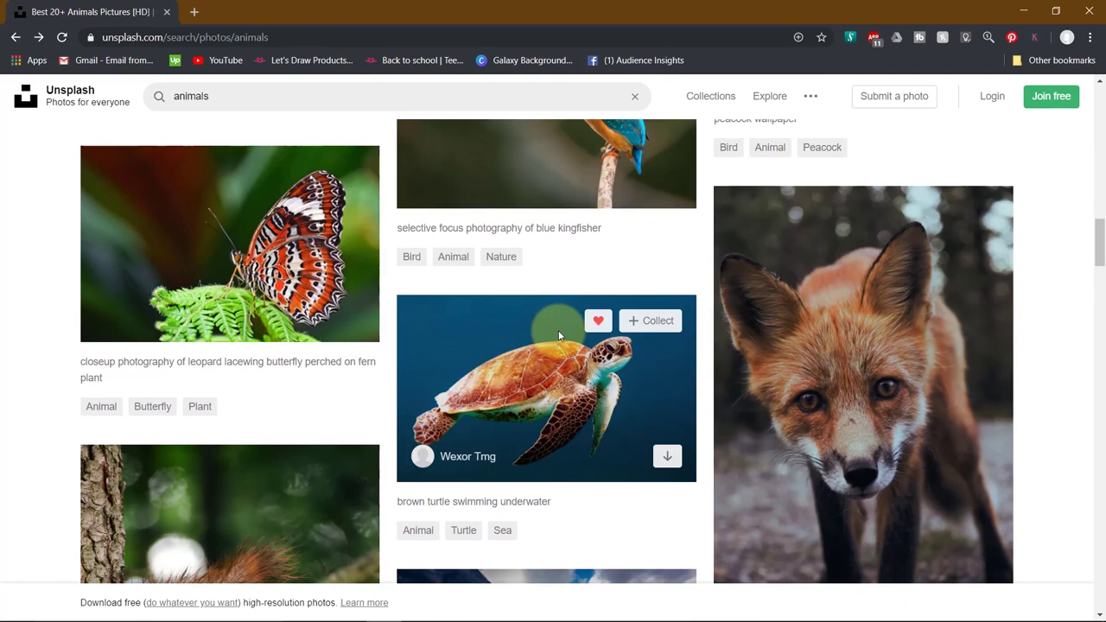
pyautogui.click(869, 321)
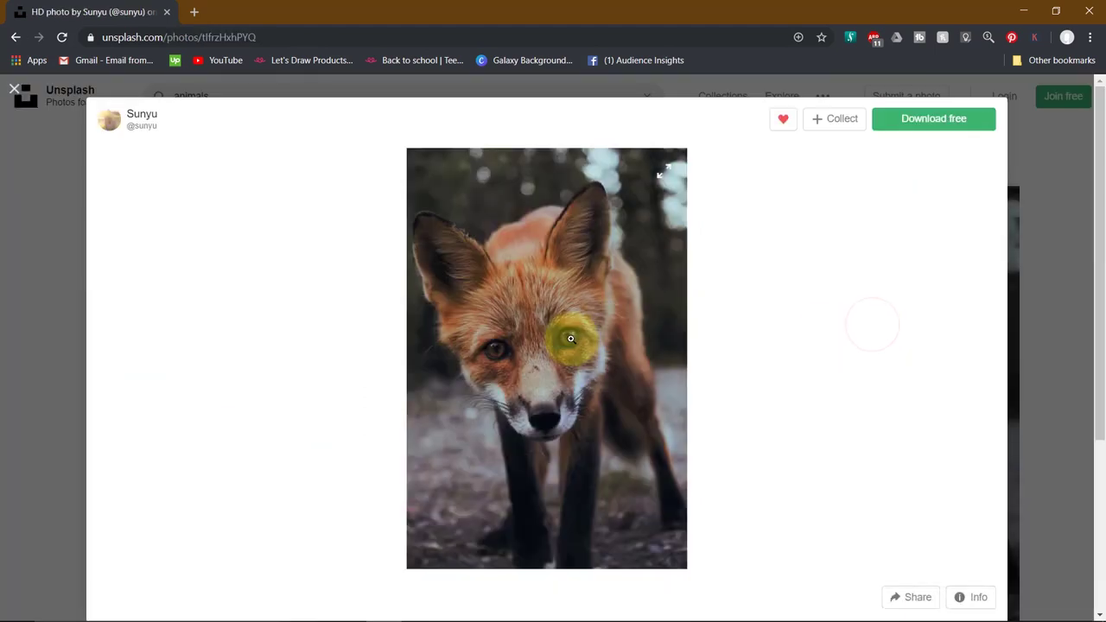
pyautogui.rightClick(570, 339)
pyautogui.click(627, 382)
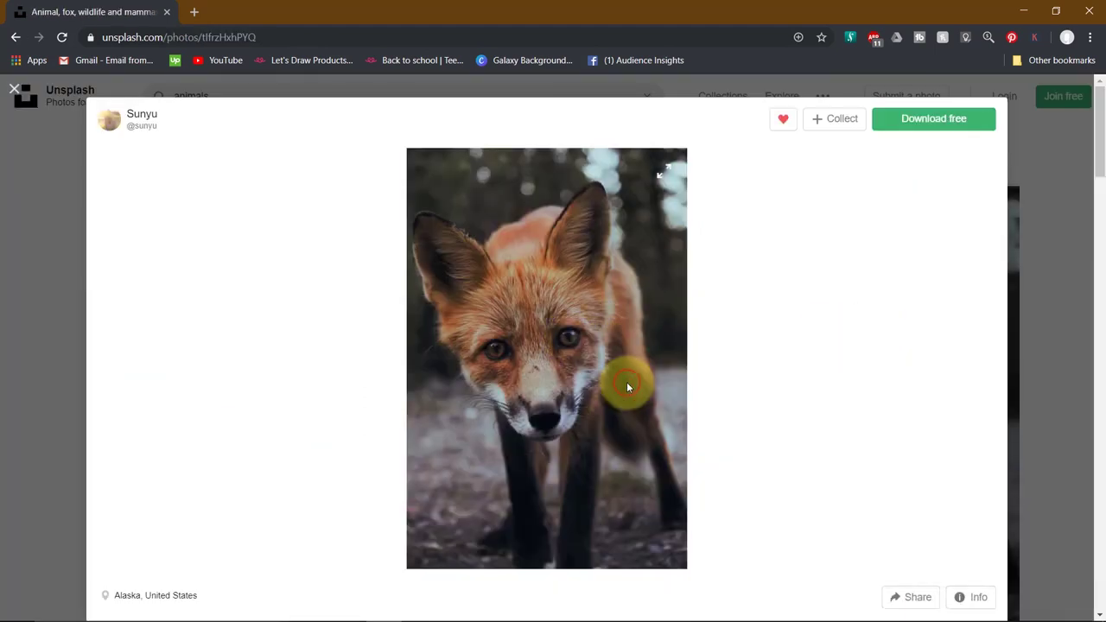
pyautogui.hotkey('ctrl', 'alt', 'v')
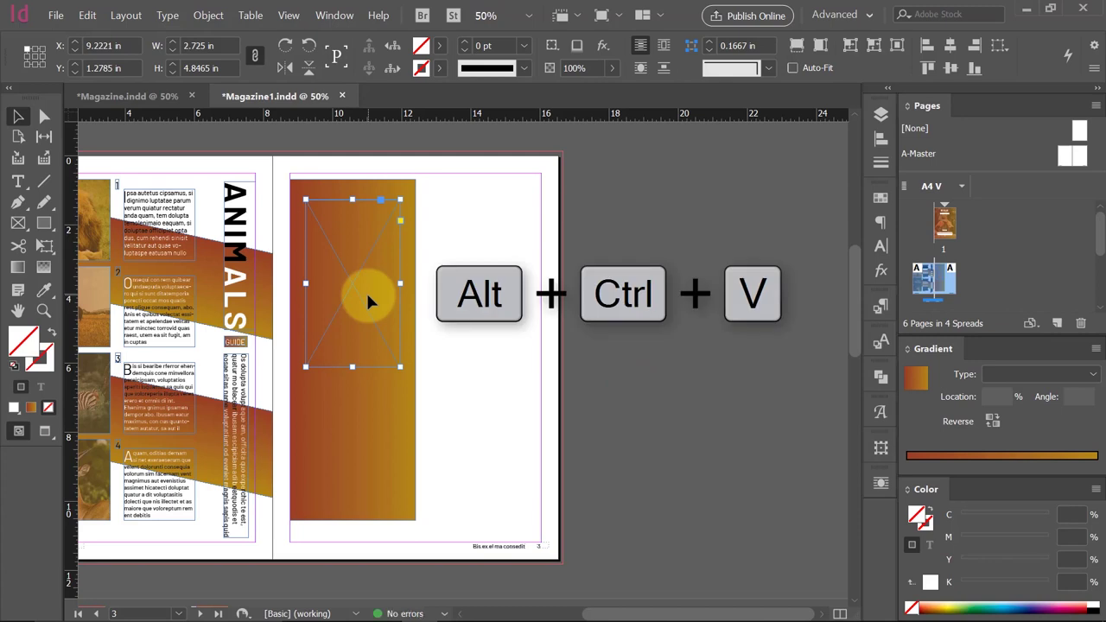
# Turn on Auto-Fit and paste the fox photo into the image frame.
pyautogui.click(792, 67)
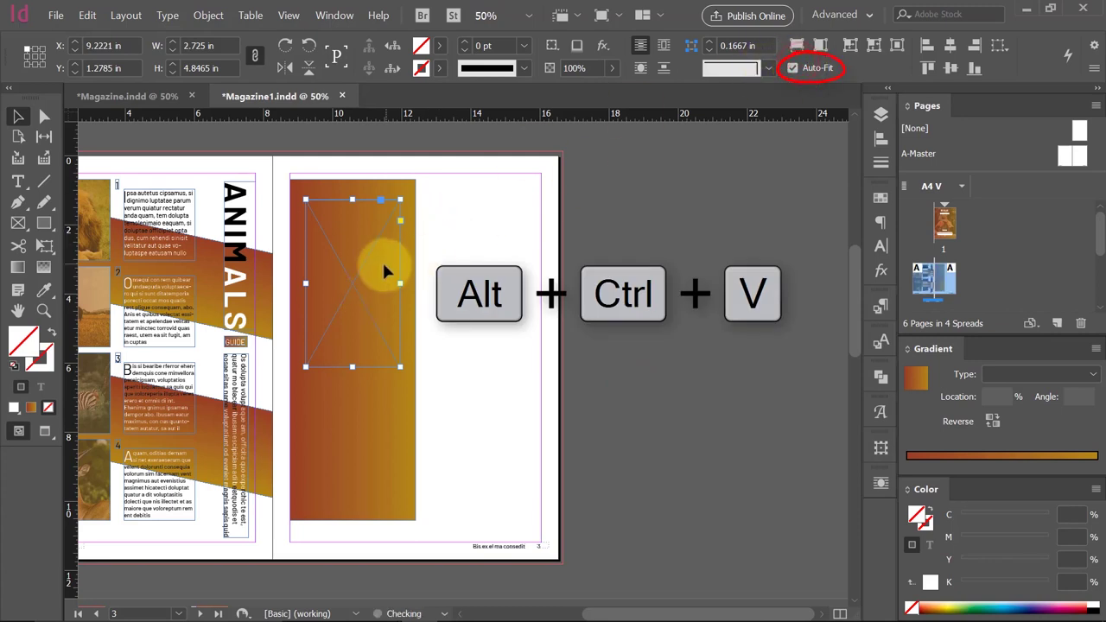
pyautogui.hotkey('ctrl', 'alt', 'v')
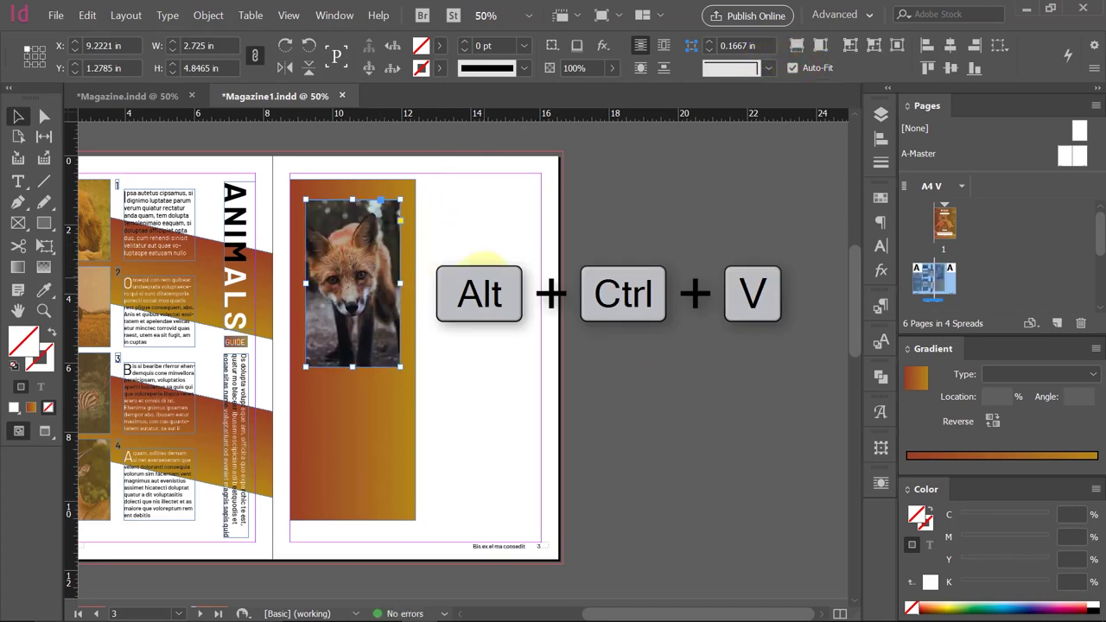
pyautogui.click(484, 267)
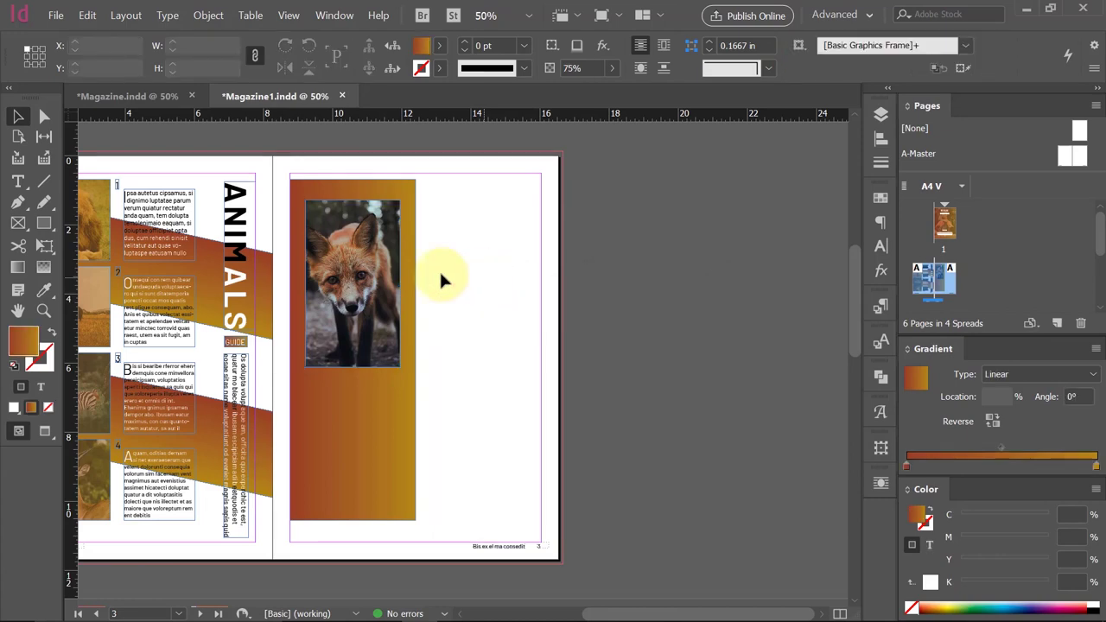
pyautogui.hscroll(-2, 329, 279)
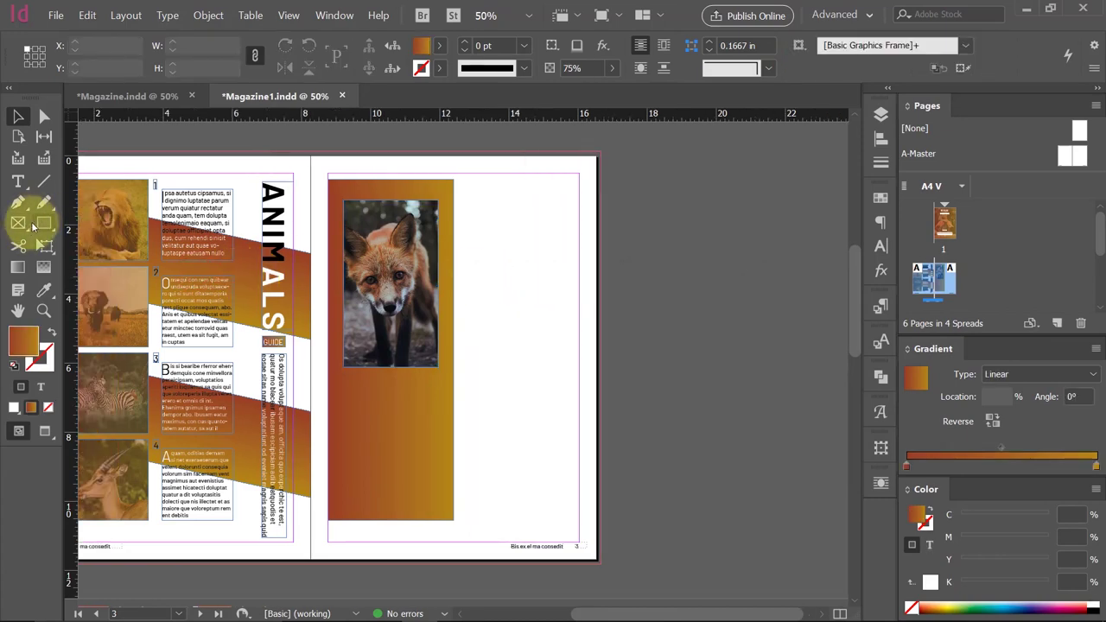
# Draw a rectangle covering the whole fox photo.
pyautogui.rightClick(43, 223)
pyautogui.click(367, 205)
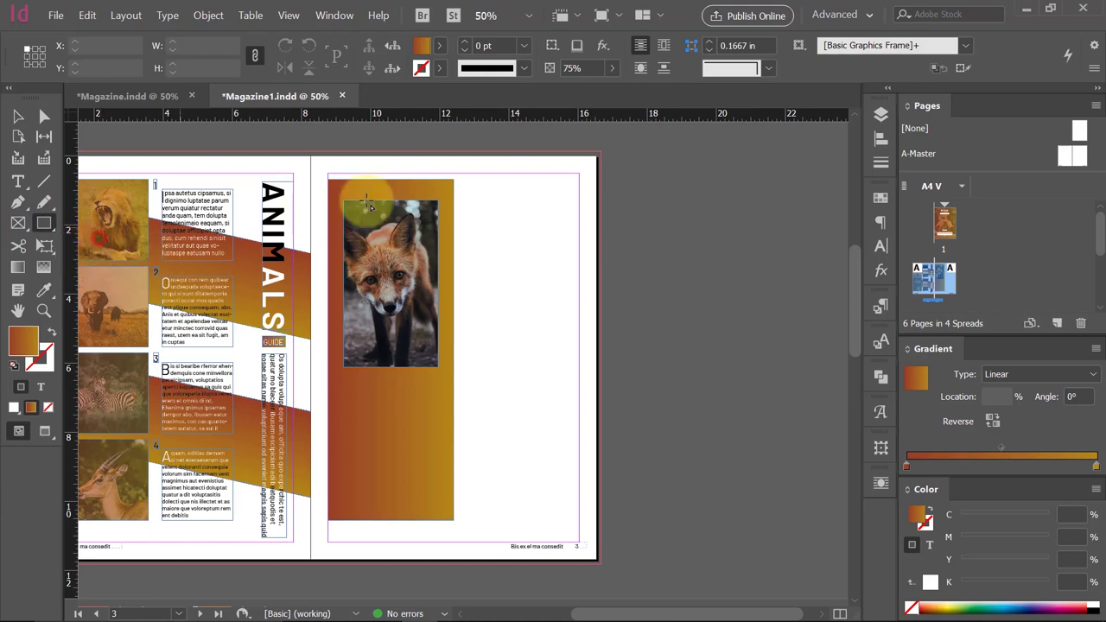
pyautogui.moveTo(343, 199); pyautogui.dragTo(440, 370)
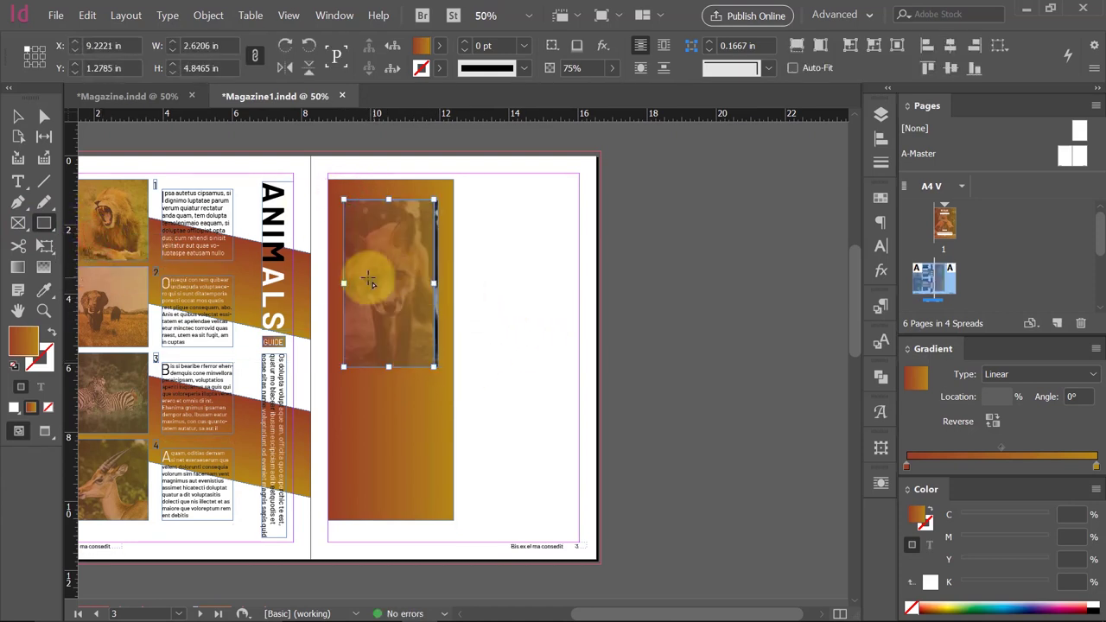
pyautogui.press('v')
pyautogui.moveTo(433, 285); pyautogui.dragTo(436, 285)
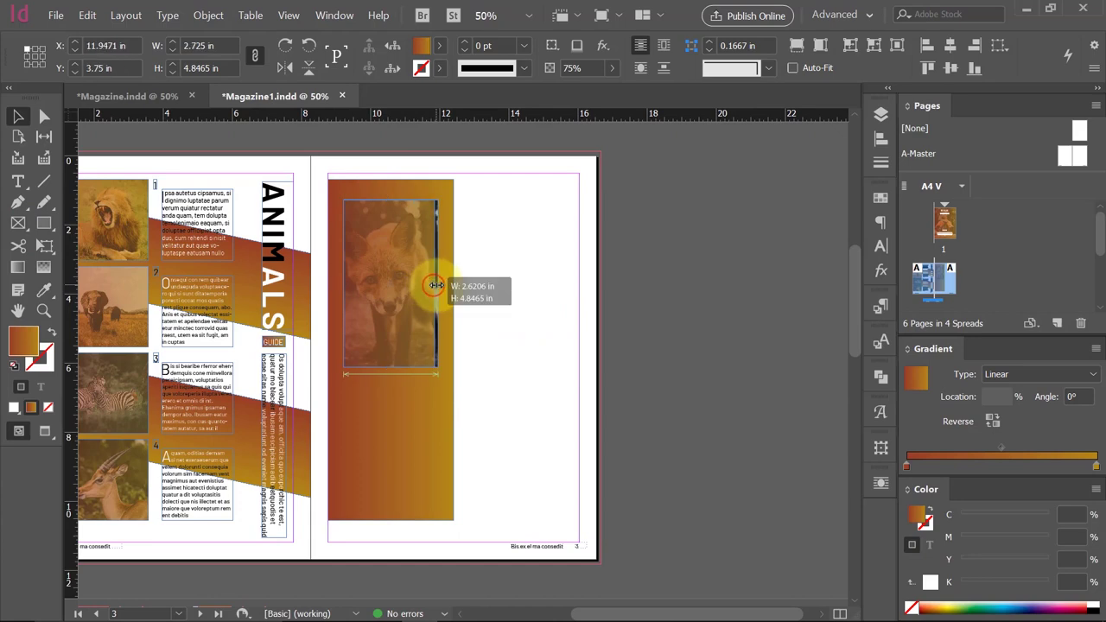
pyautogui.click(611, 275)
pyautogui.click(358, 293)
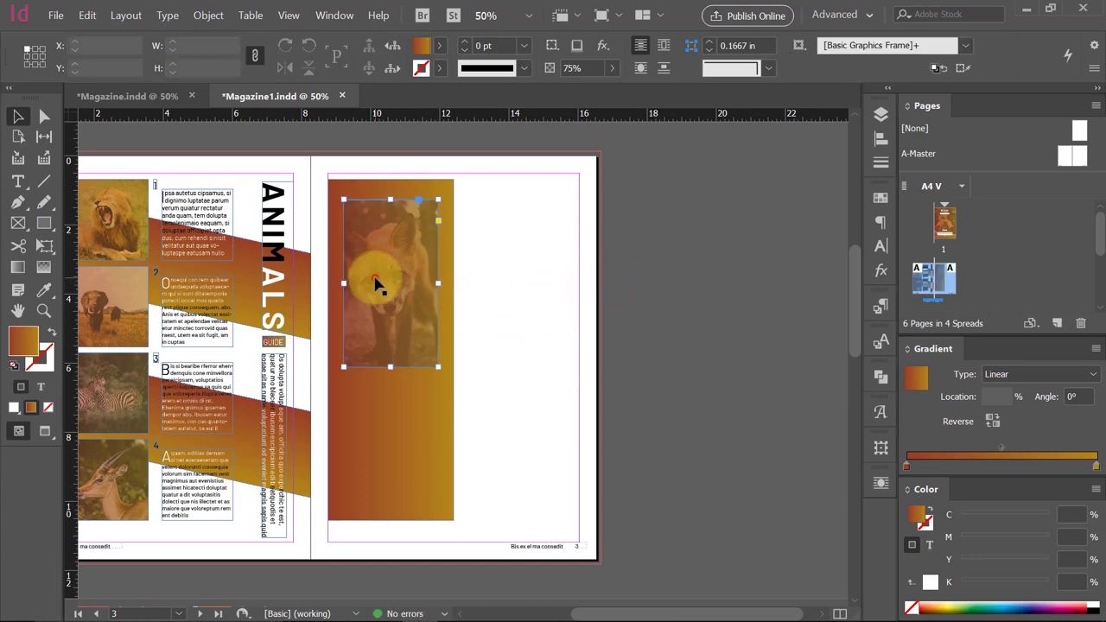
# Set the overlay rectangle's opacity to 51%.
pyautogui.click(877, 273)
pyautogui.doubleClick(820, 217)
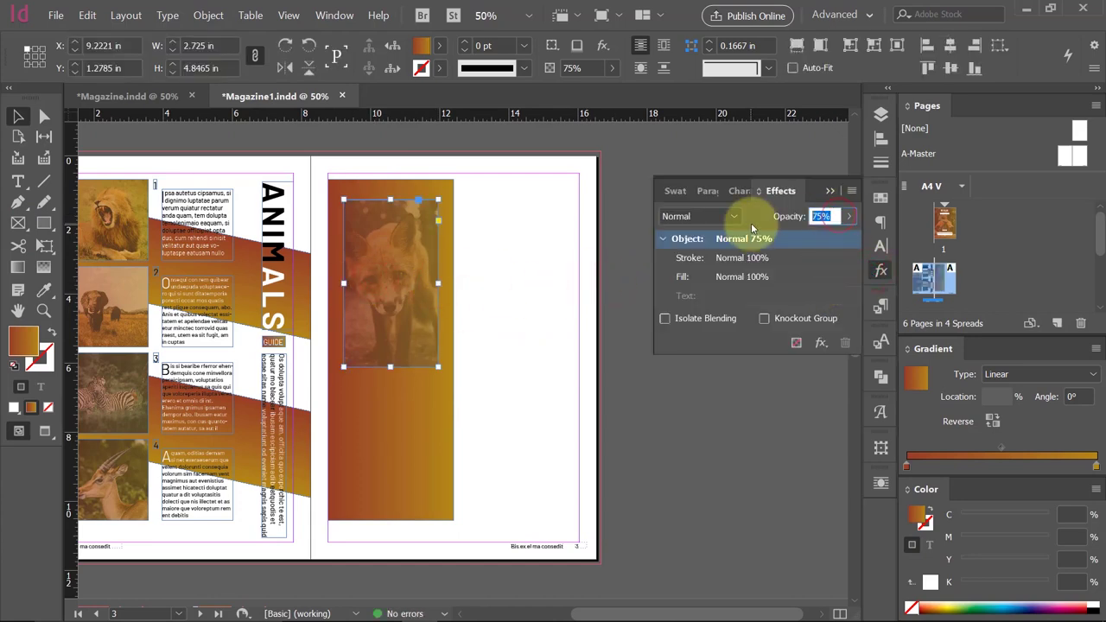
pyautogui.write('51')
pyautogui.press('Return')
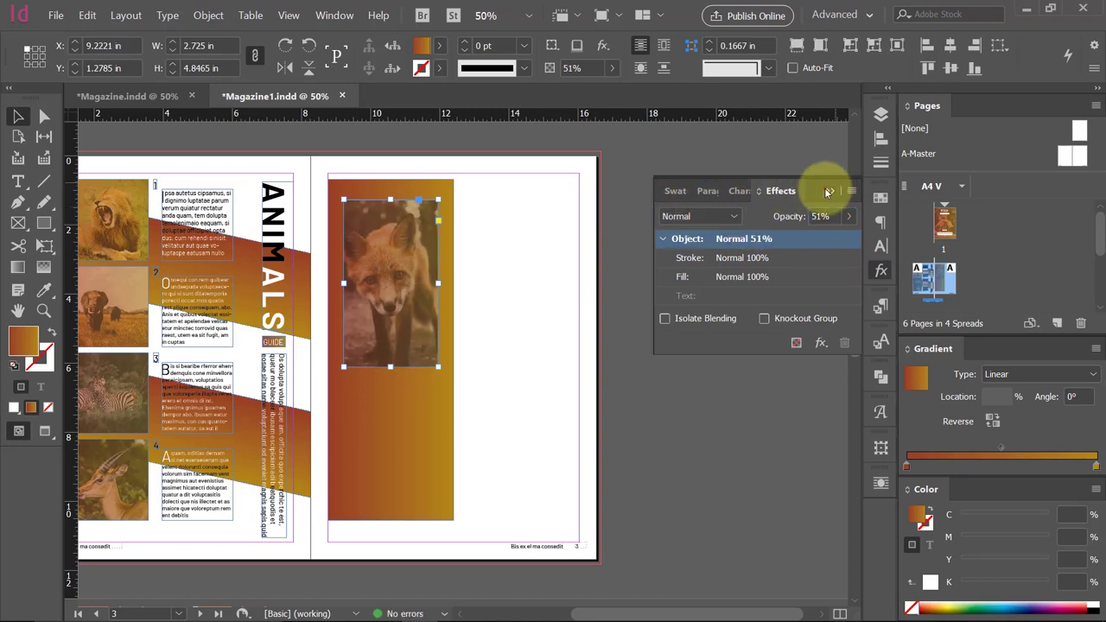
pyautogui.click(827, 192)
pyautogui.click(699, 198)
pyautogui.click(452, 321)
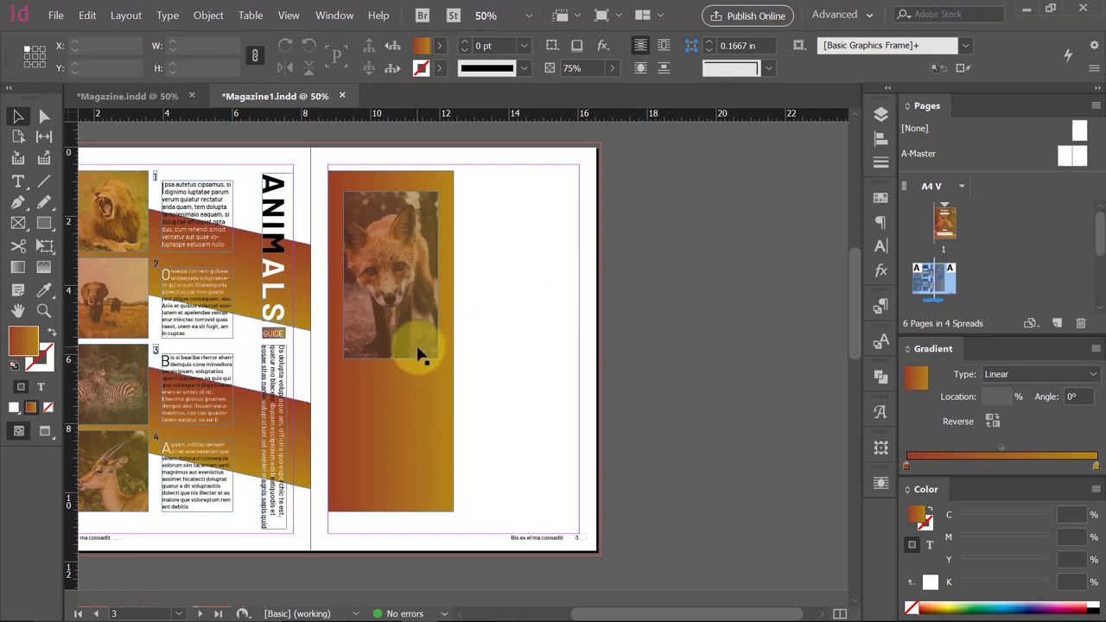
# Create a text frame below the fox photo filled with the placeholder heading 'Untibus molupti'.
pyautogui.press('t')
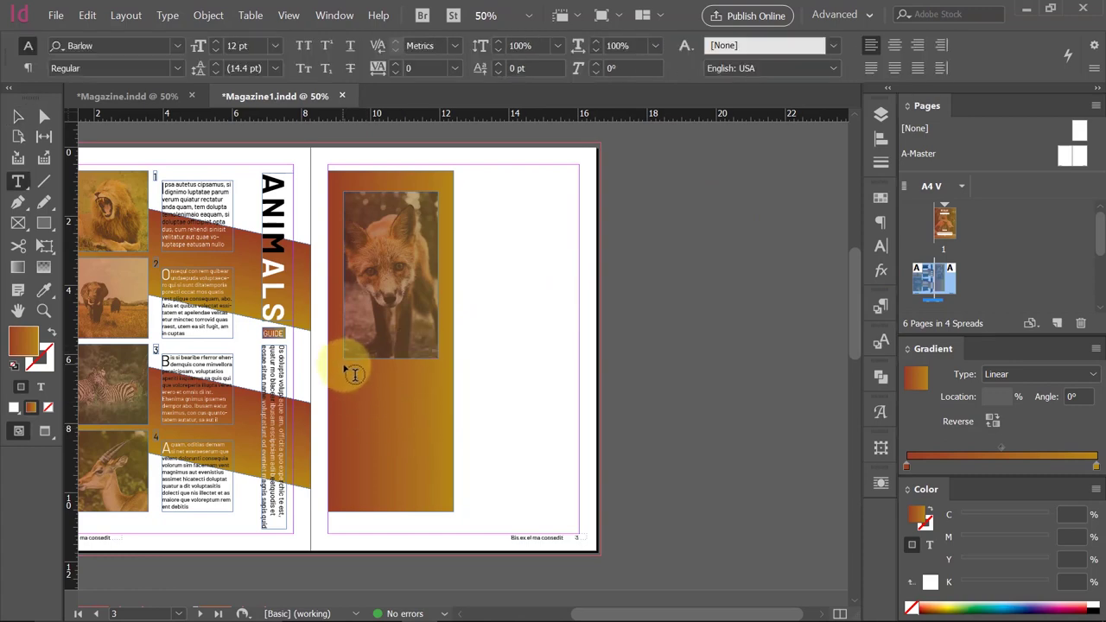
pyautogui.moveTo(345, 367); pyautogui.dragTo(438, 397)
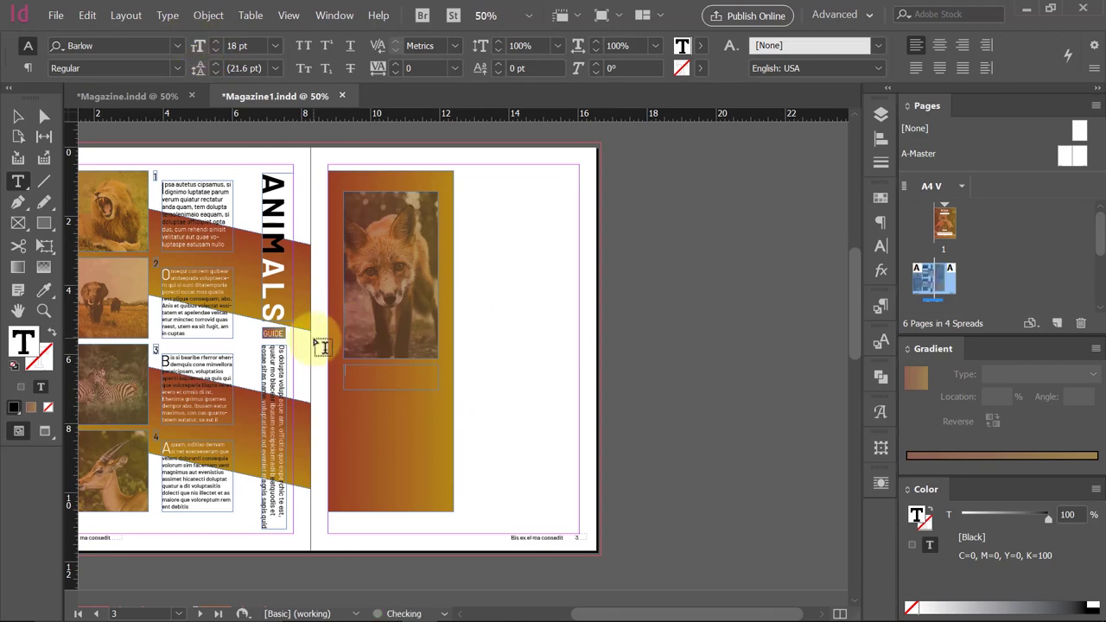
pyautogui.click(176, 15)
pyautogui.click(238, 428)
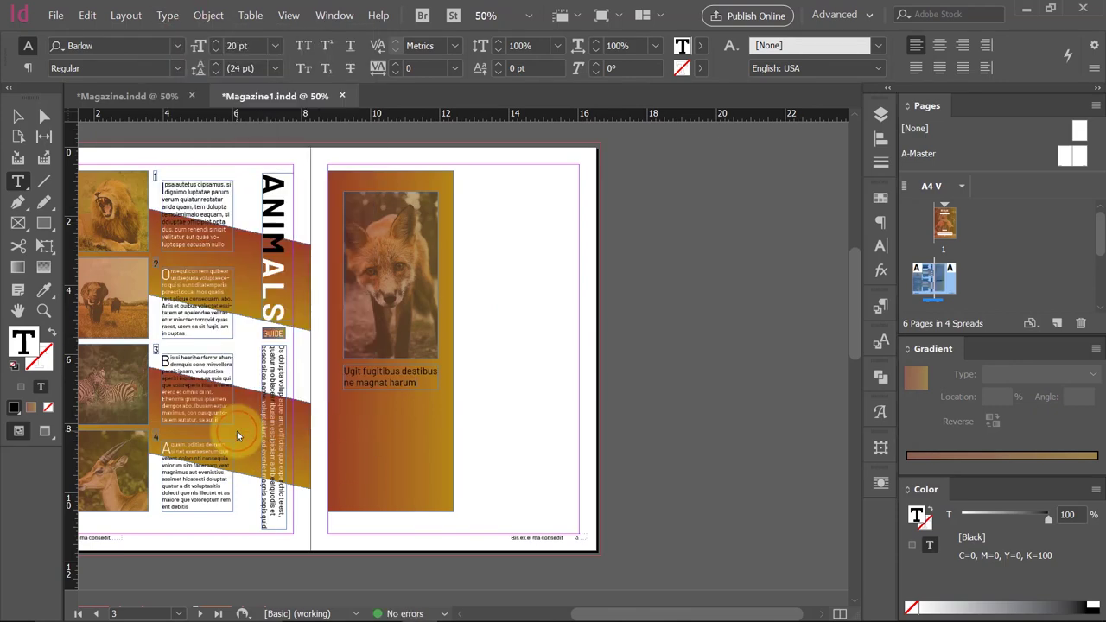
pyautogui.hotkey('ctrl', 'z')
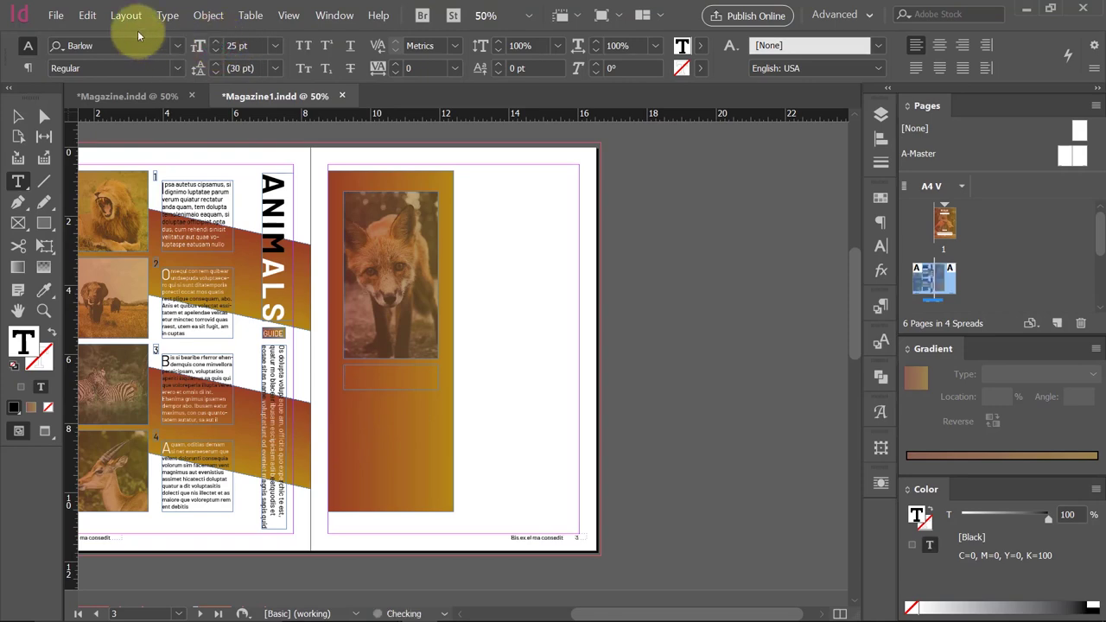
pyautogui.click(168, 15)
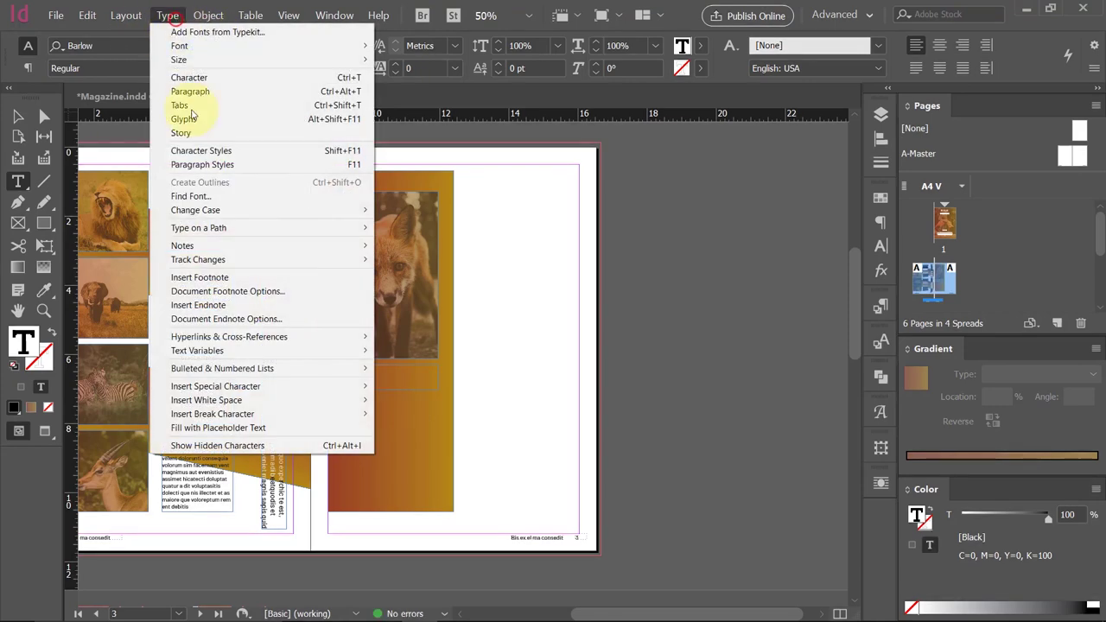
pyautogui.click(257, 427)
# Make the heading [Paper] white, Bold and centred.
pyautogui.hotkey('ctrl', 'a')
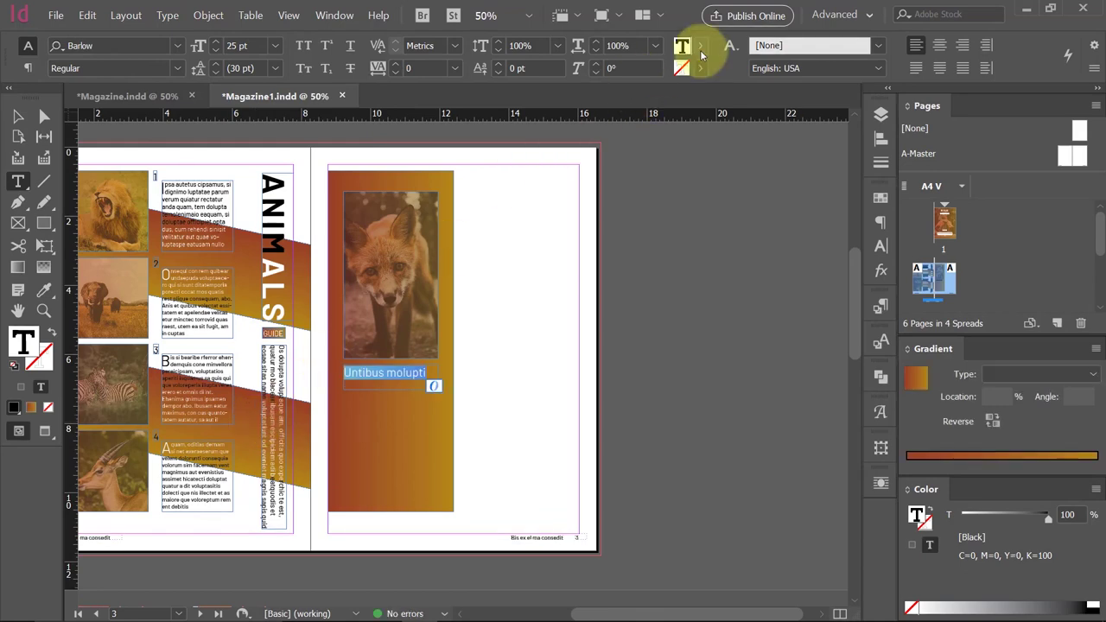
pyautogui.click(700, 45)
pyautogui.click(558, 136)
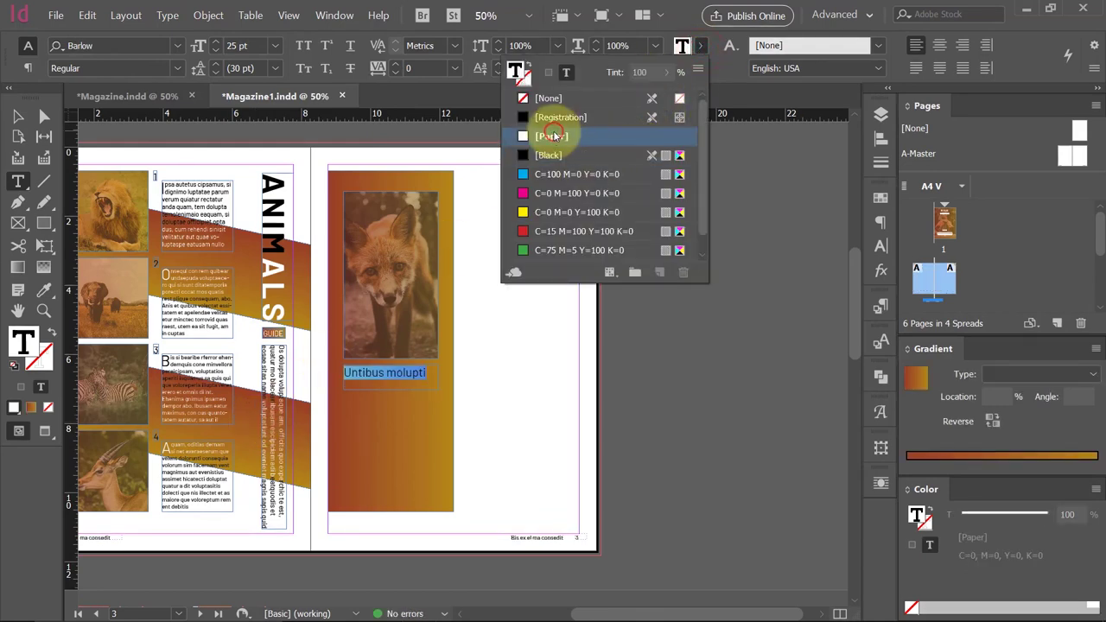
pyautogui.click(177, 68)
pyautogui.click(110, 273)
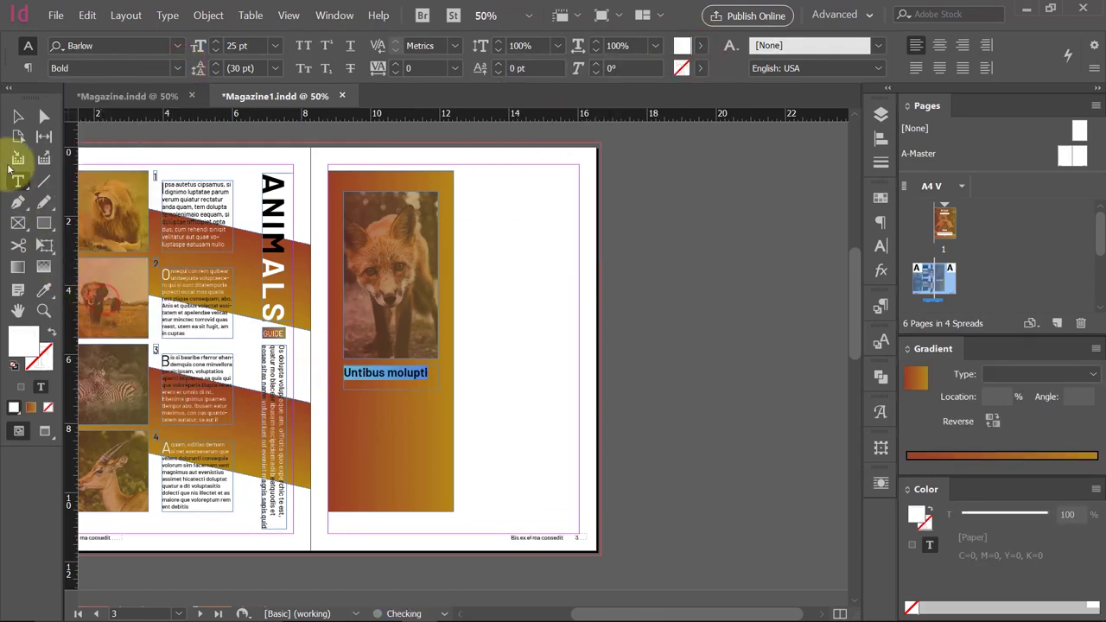
pyautogui.click(15, 116)
pyautogui.doubleClick(399, 368)
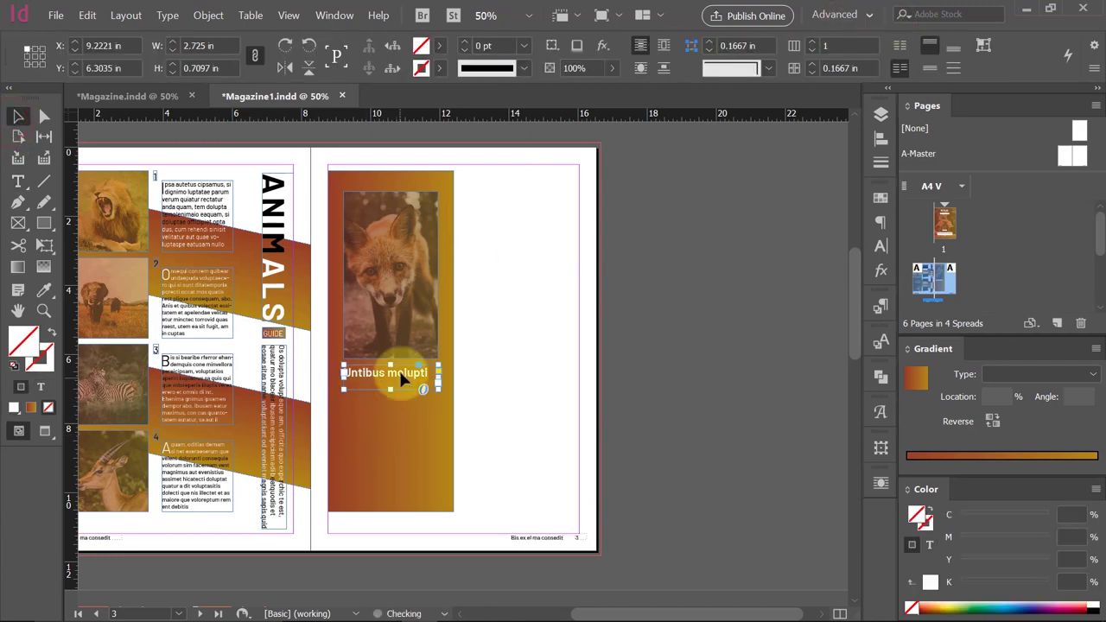
pyautogui.click(945, 52)
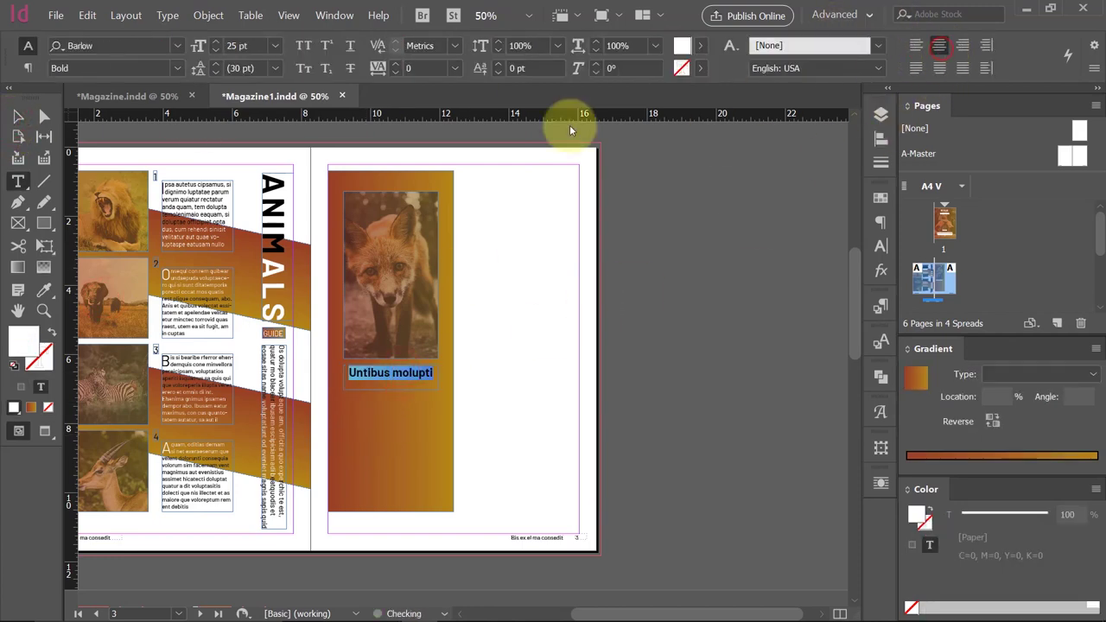
# Reposition the view and reselect the heading frame to review it.
pyautogui.click(15, 117)
pyautogui.click(633, 317)
pyautogui.click(456, 389)
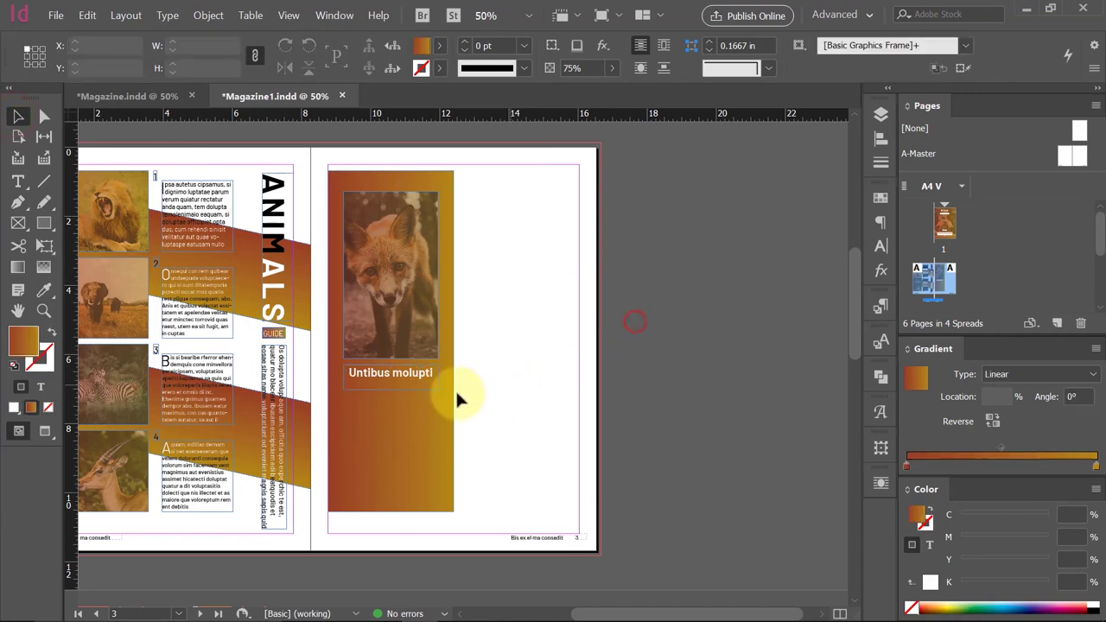
pyautogui.moveTo(386, 382); pyautogui.dragTo(428, 363)
pyautogui.click(458, 356)
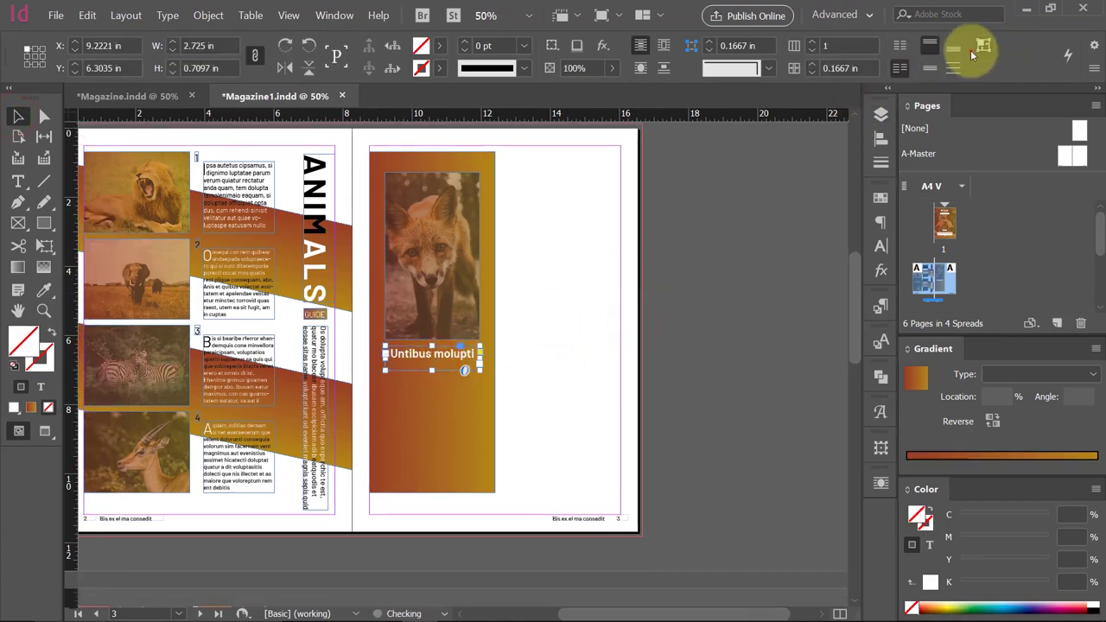
pyautogui.click(730, 314)
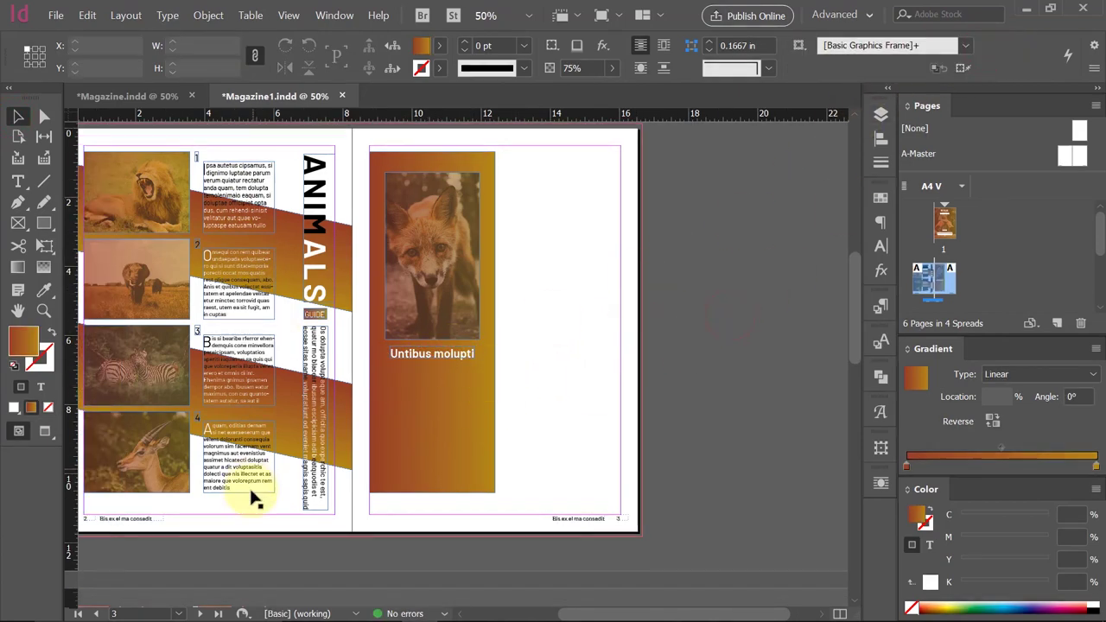
# Justify the first page-2 body paragraph and toggle its hyphenation setting.
pyautogui.tripleClick(247, 179)
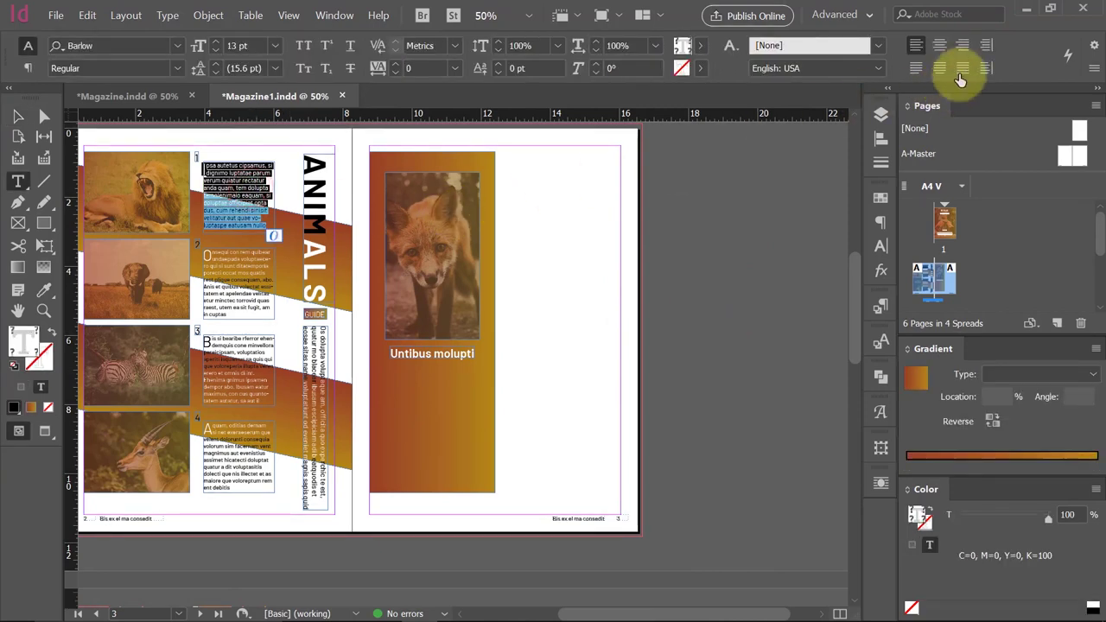
pyautogui.click(918, 69)
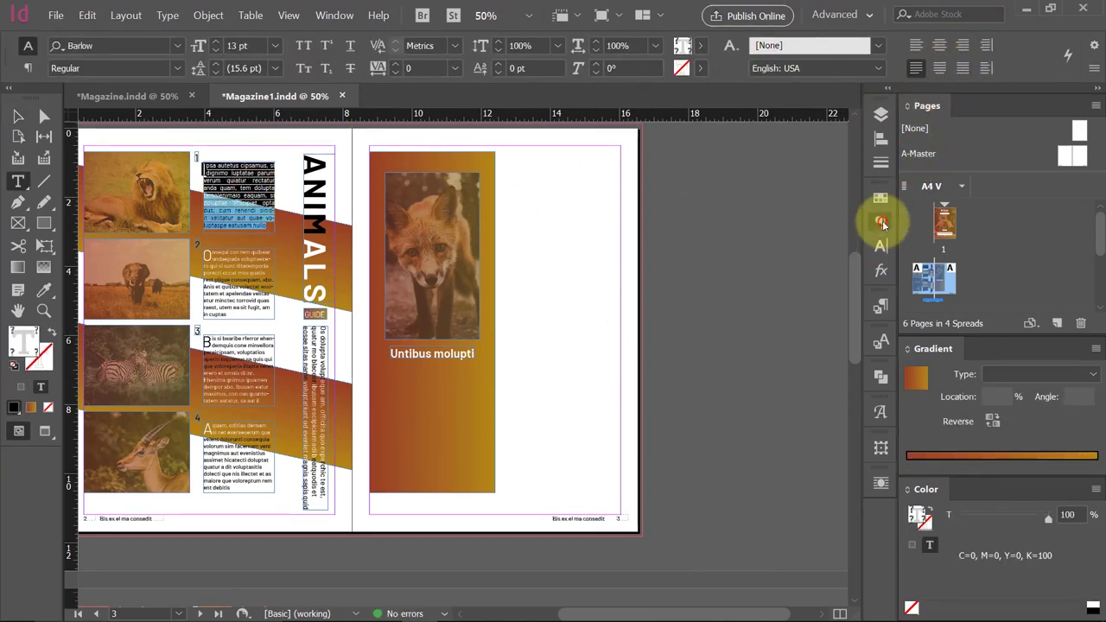
pyautogui.click(881, 222)
pyautogui.click(665, 415)
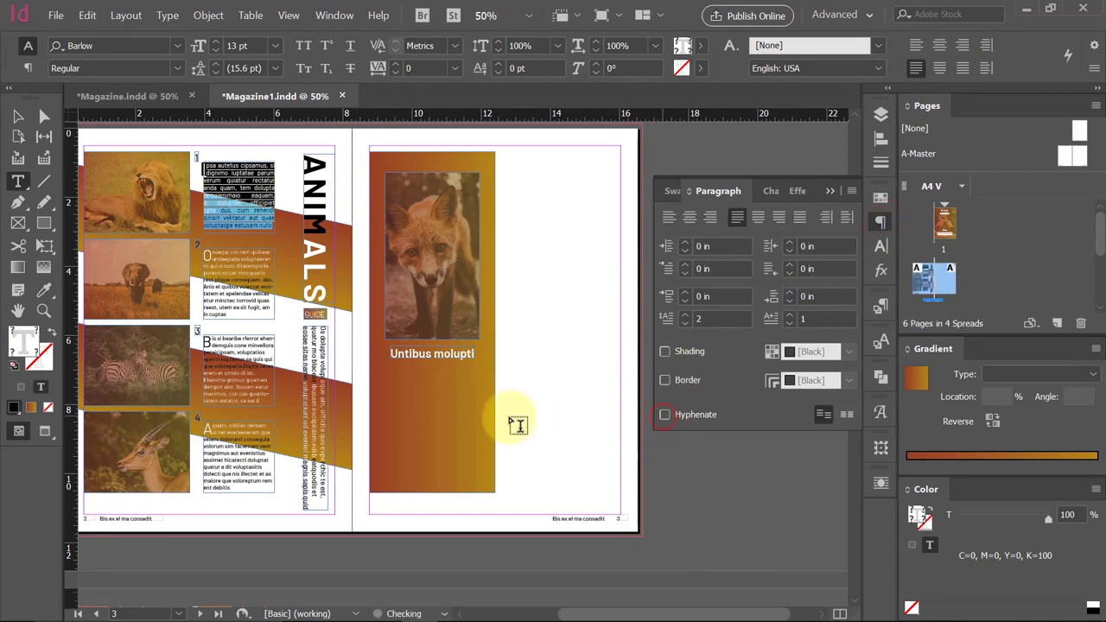
pyautogui.moveTo(205, 252); pyautogui.dragTo(231, 314)
pyautogui.click(602, 314)
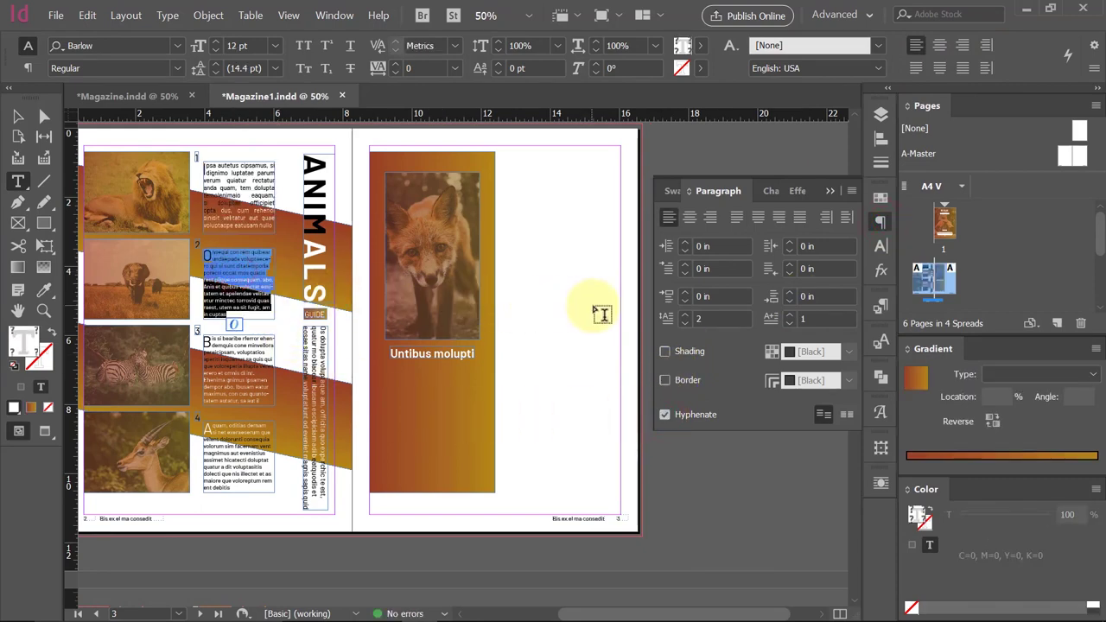
pyautogui.moveTo(206, 164); pyautogui.dragTo(252, 262)
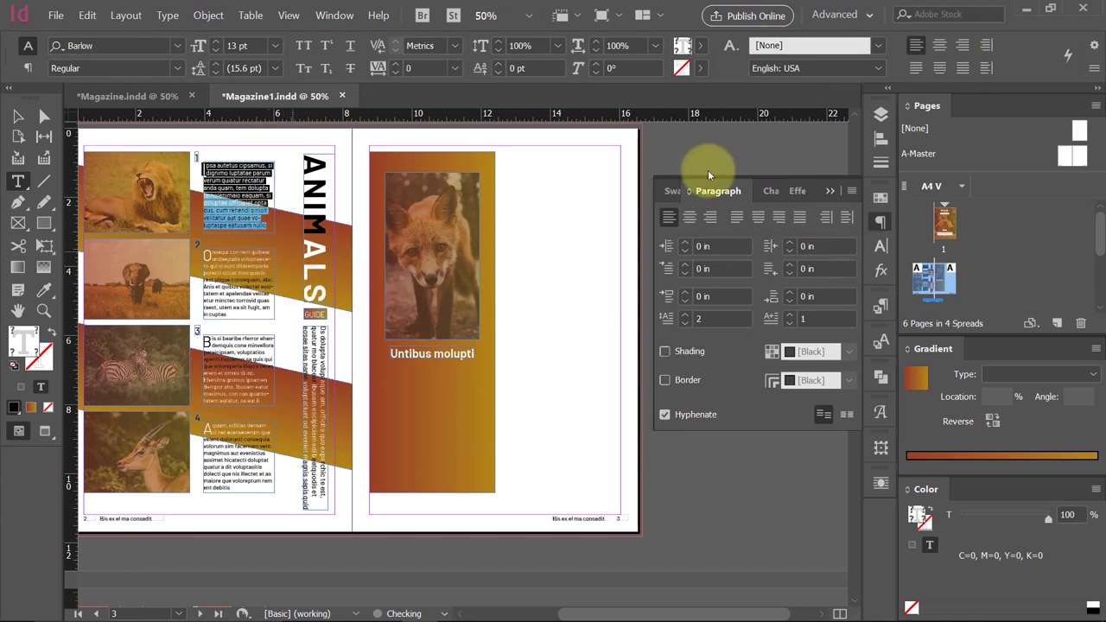
# Turn off hyphenation for the first body paragraph, then justify and unhyphenate the second.
pyautogui.click(17, 115)
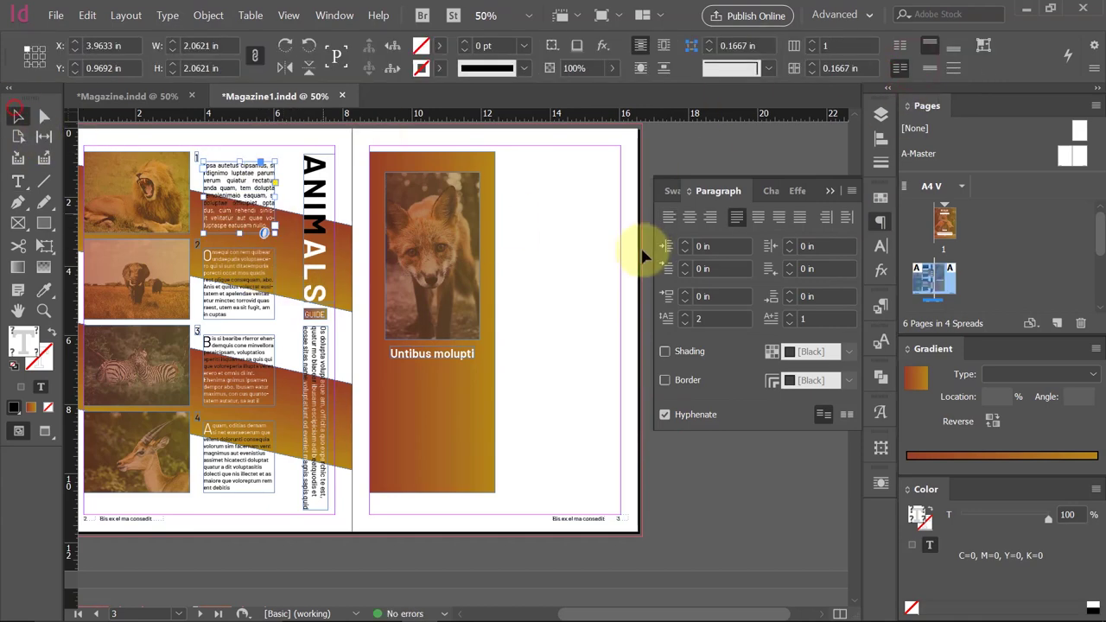
pyautogui.click(640, 250)
pyautogui.click(234, 247)
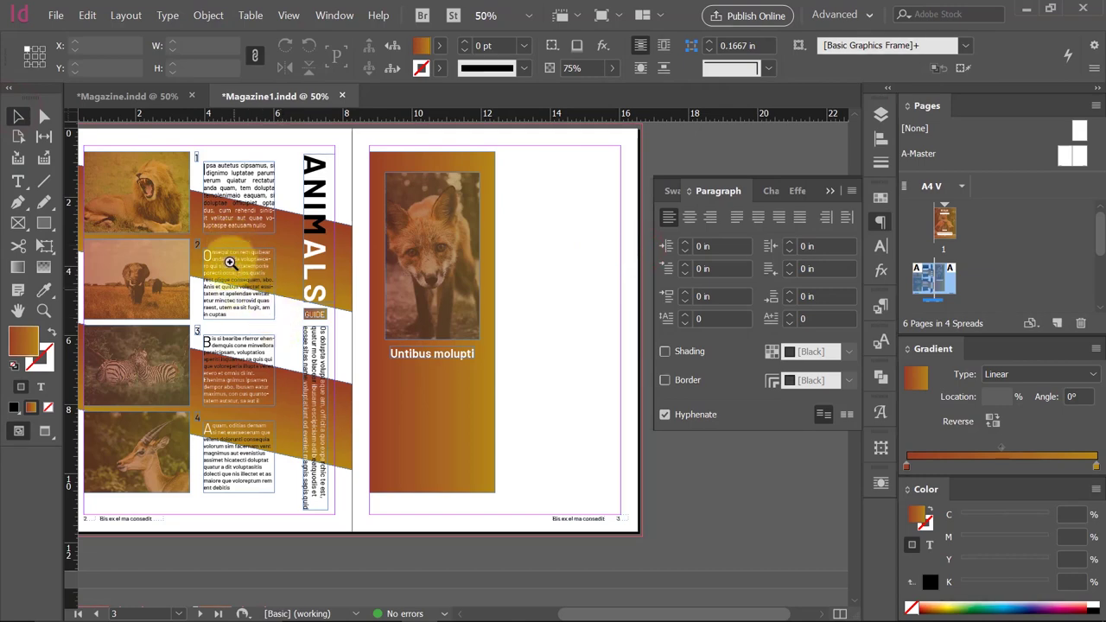
pyautogui.click(234, 249)
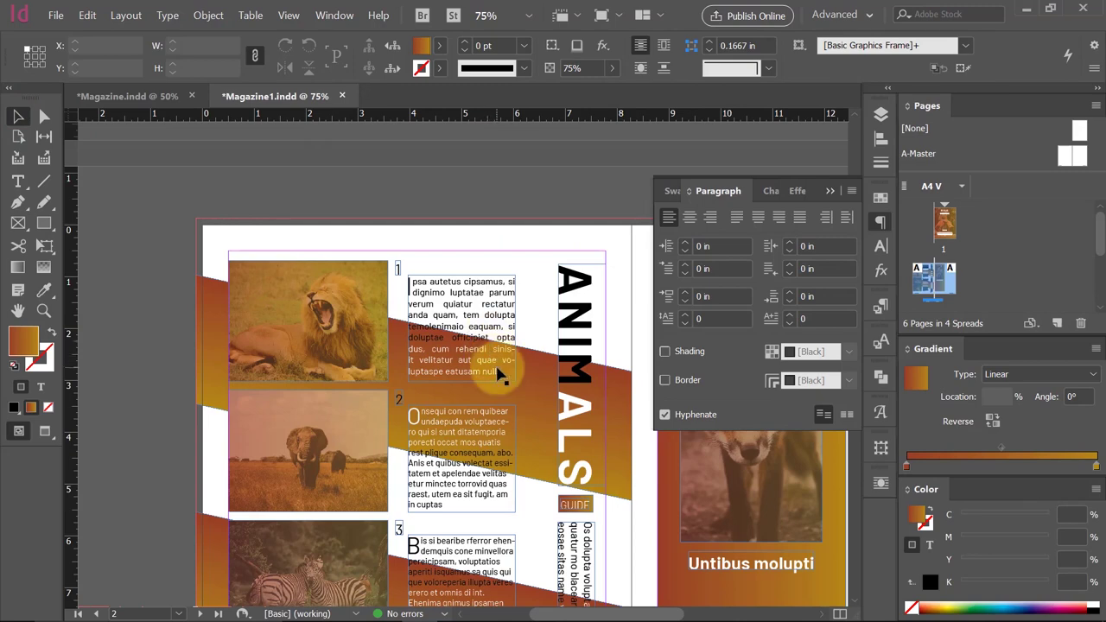
pyautogui.doubleClick(502, 372)
pyautogui.hotkey('ctrl', 'a')
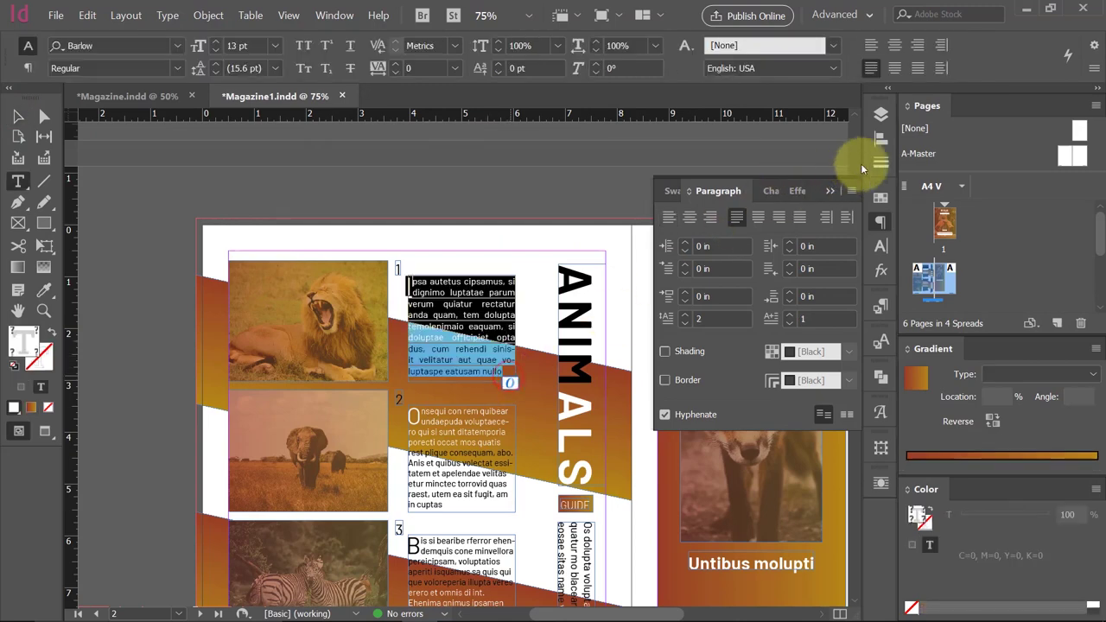
pyautogui.click(666, 415)
pyautogui.click(438, 446)
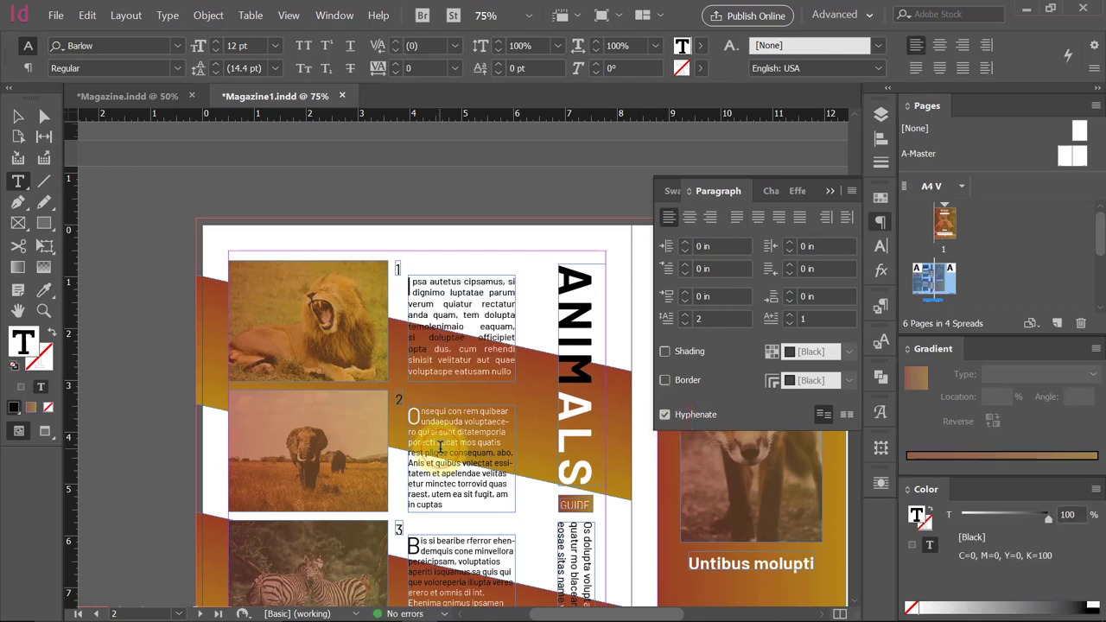
pyautogui.hotkey('ctrl', 'a')
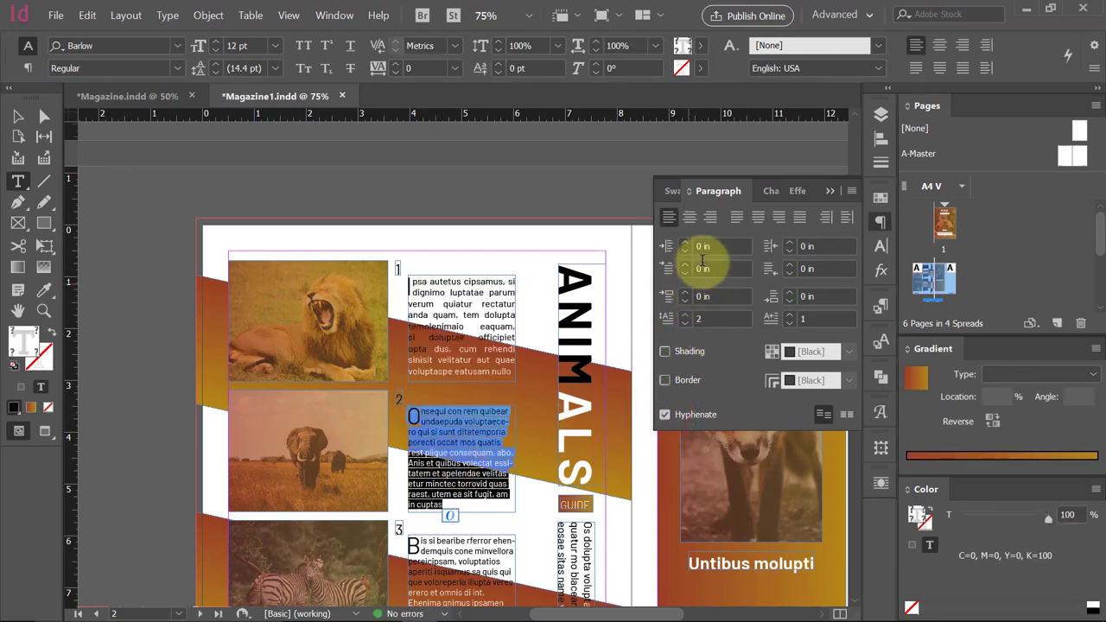
pyautogui.click(733, 221)
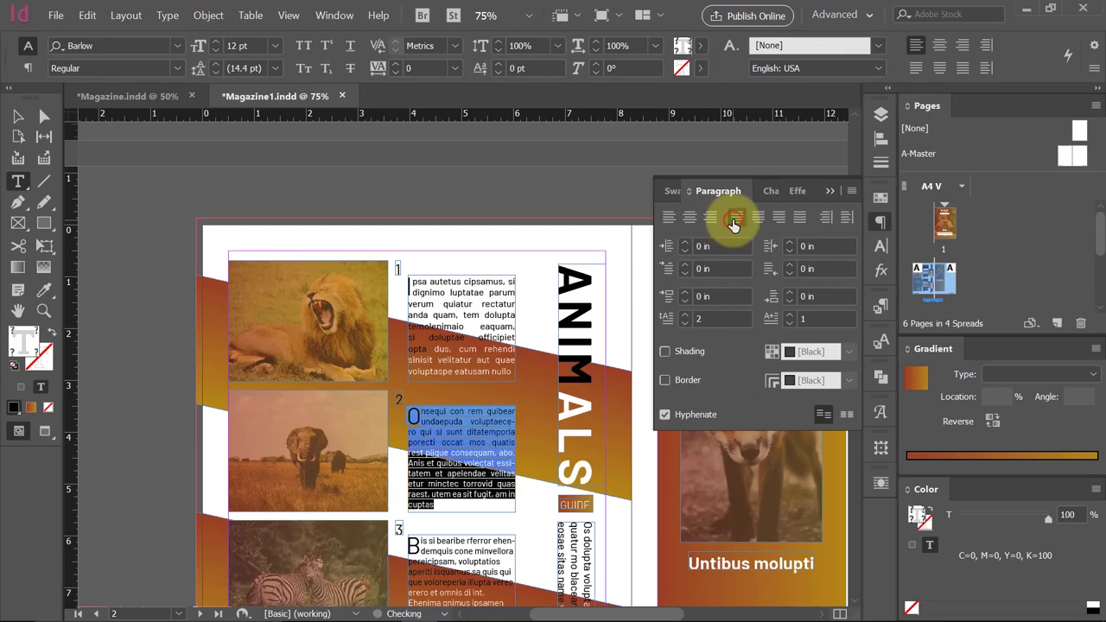
pyautogui.click(664, 416)
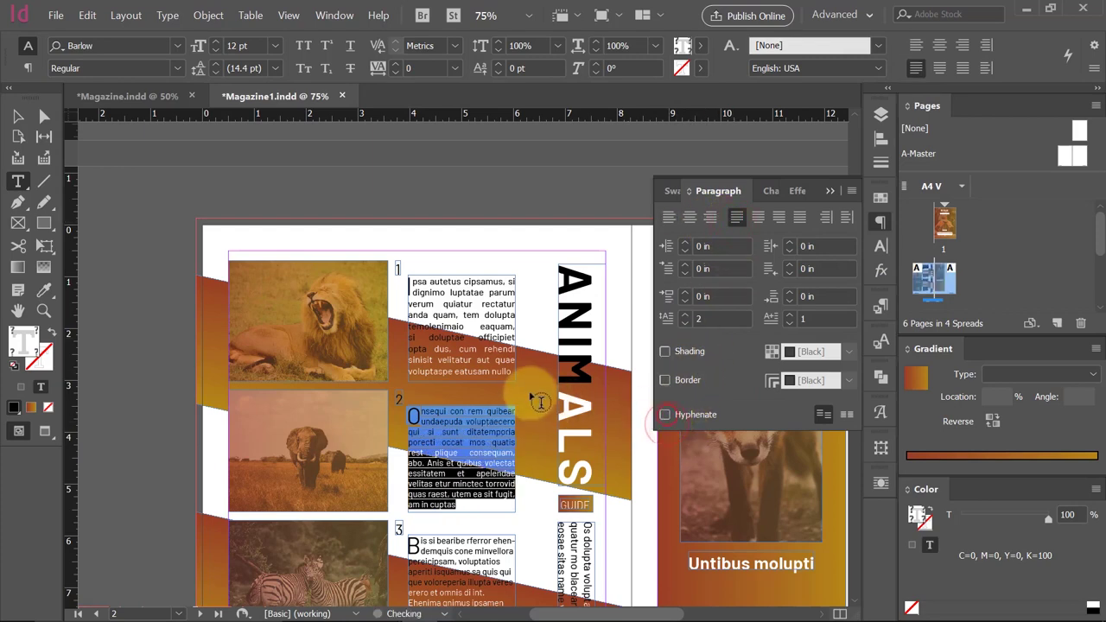
# Justify the third and fourth body paragraphs and turn off their hyphenation.
pyautogui.scroll(-3, 526, 400)
pyautogui.click(458, 428)
pyautogui.hotkey('ctrl', 'a')
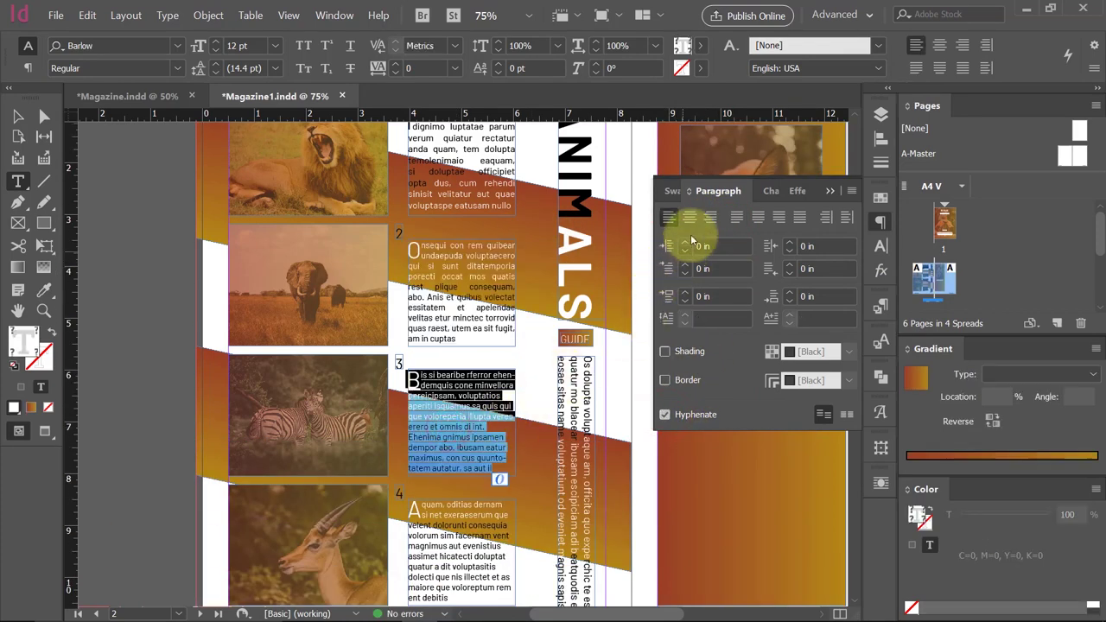
pyautogui.click(735, 218)
pyautogui.click(665, 415)
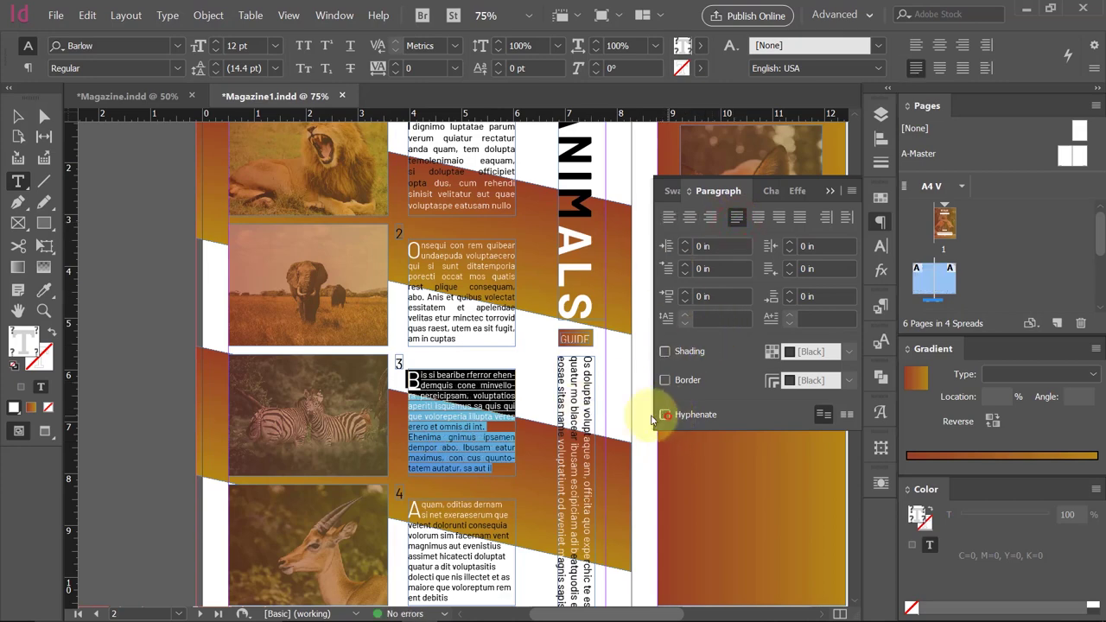
pyautogui.scroll(-3, 481, 420)
pyautogui.click(477, 408)
pyautogui.hotkey('ctrl', 'a')
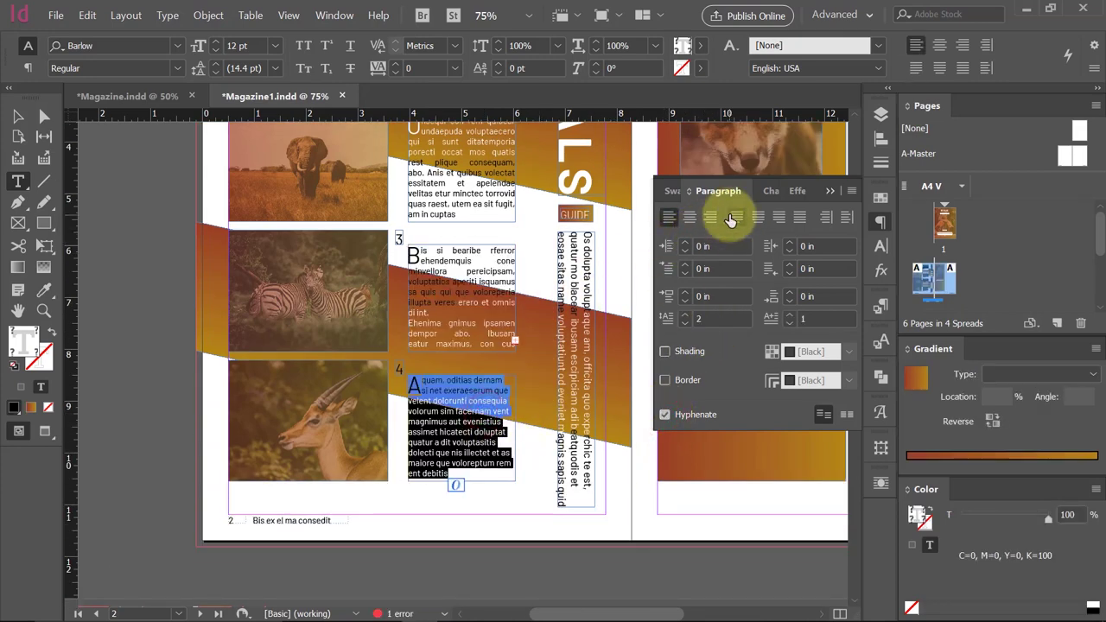
pyautogui.click(737, 217)
pyautogui.click(665, 415)
# Delete a line of words from the third paragraph and return to the Selection tool.
pyautogui.click(496, 343)
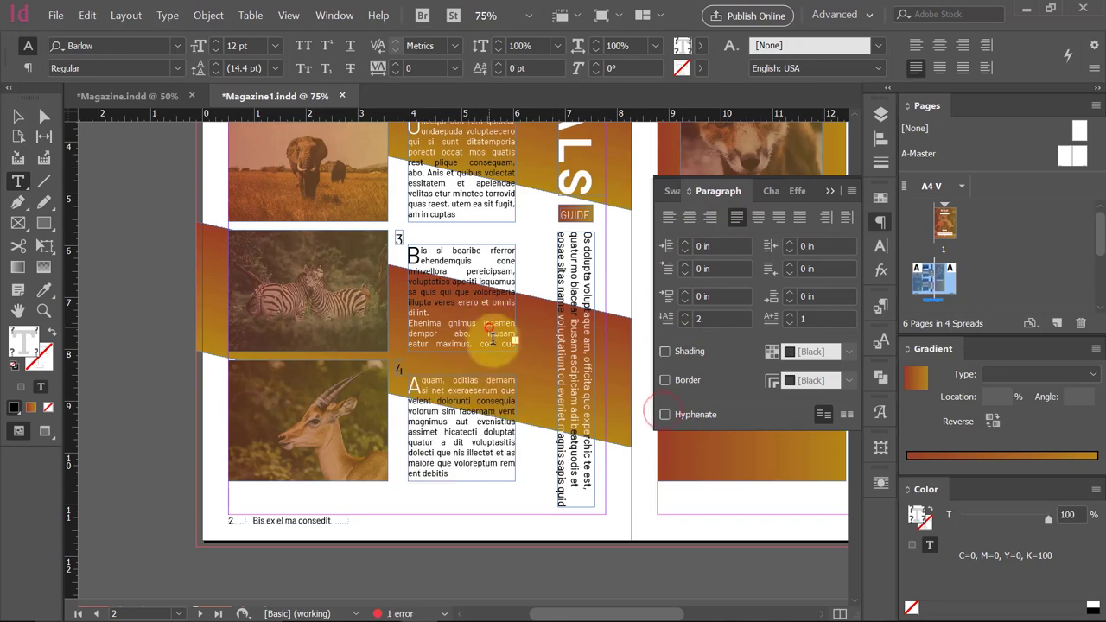
pyautogui.moveTo(455, 303); pyautogui.dragTo(400, 289)
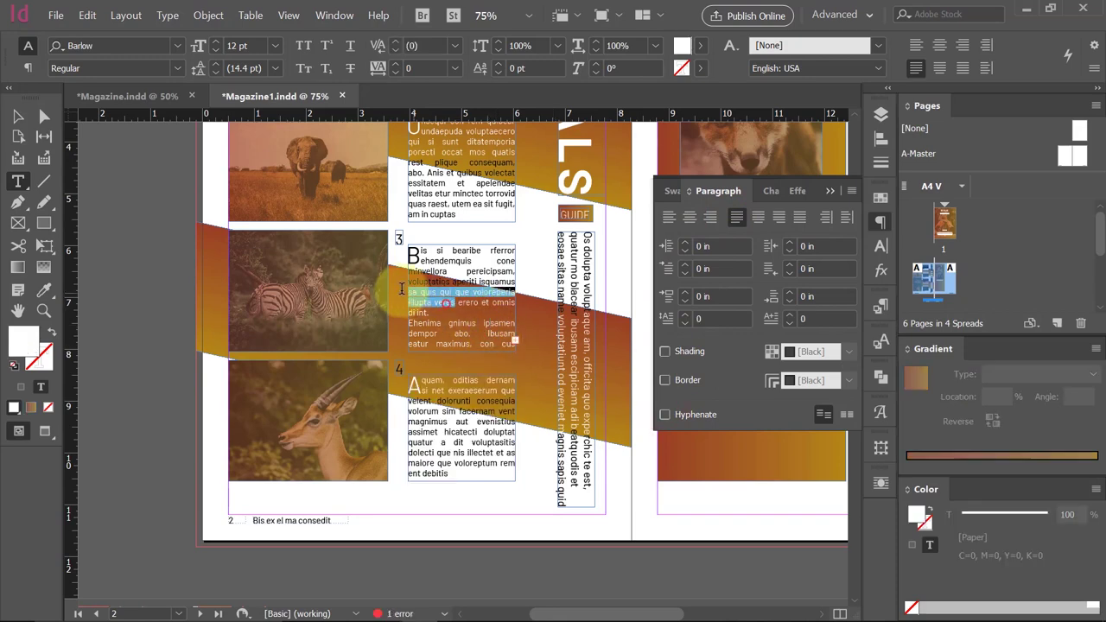
pyautogui.press('BackSpace')
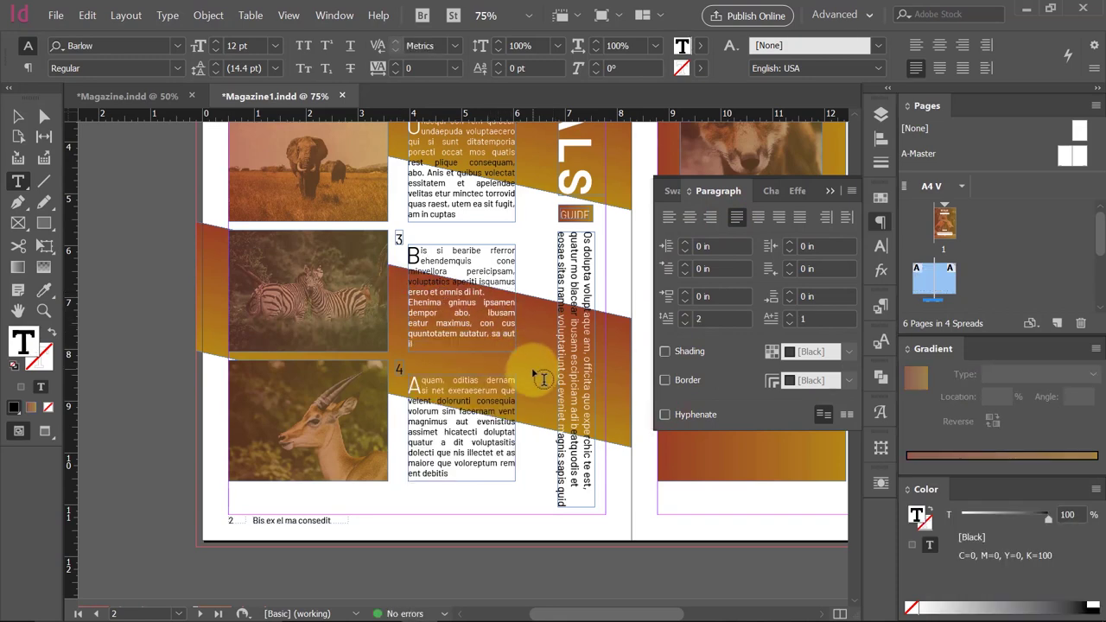
pyautogui.click(18, 115)
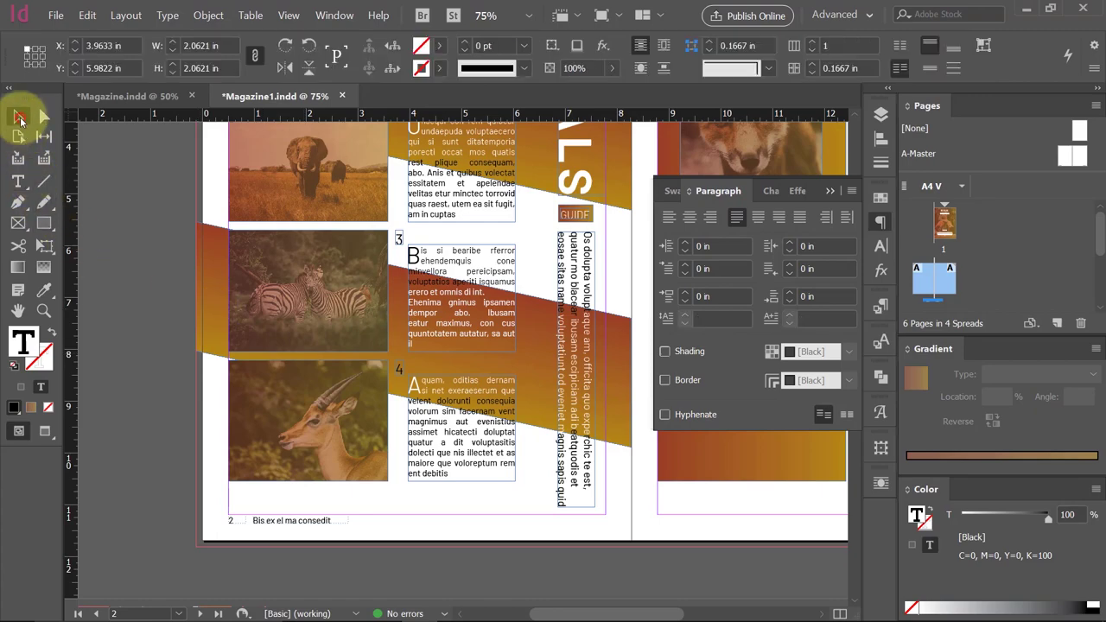
# Draw a text frame under page 3's Untibus molupti heading and fill it with placeholder text.
pyautogui.hotkey('shift', 'w')
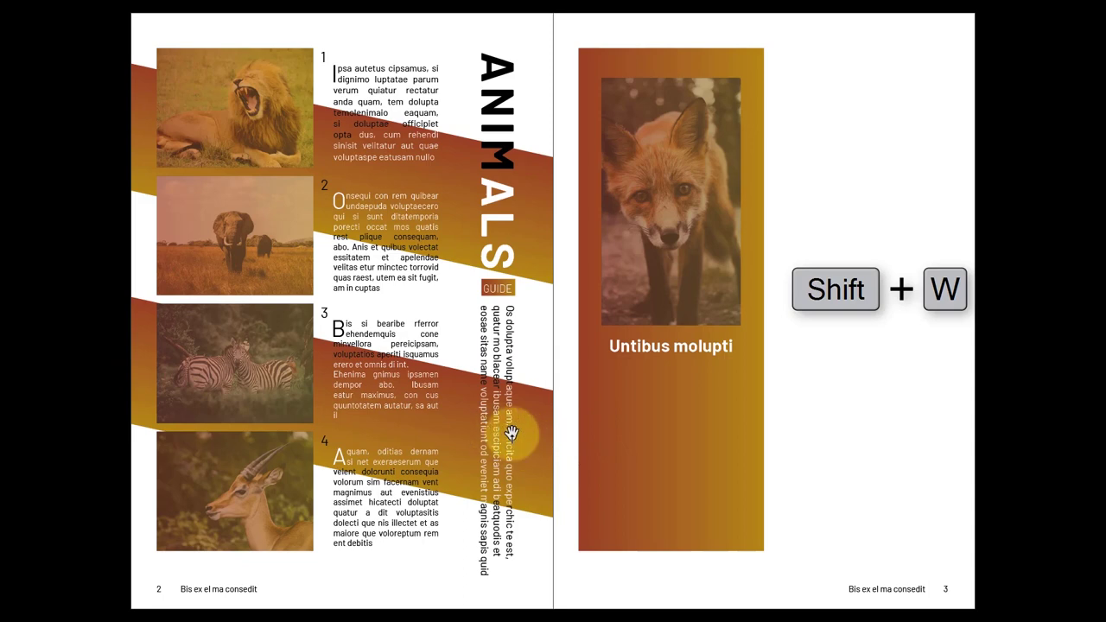
pyautogui.hotkey('shift', 'w')
pyautogui.click(17, 116)
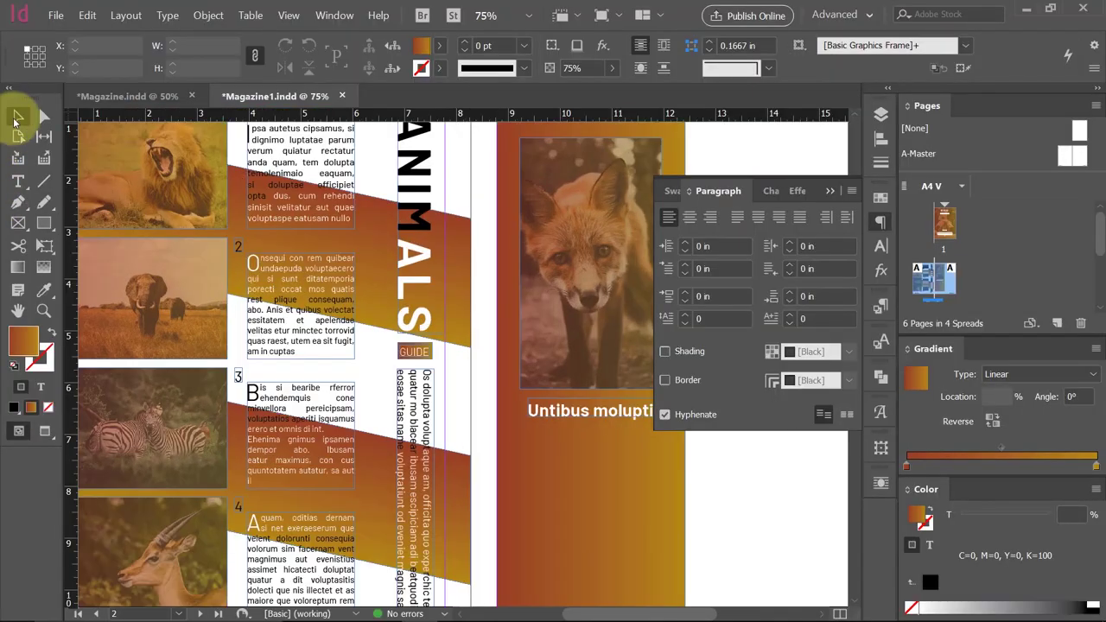
pyautogui.moveTo(332, 382); pyautogui.dragTo(298, 384)
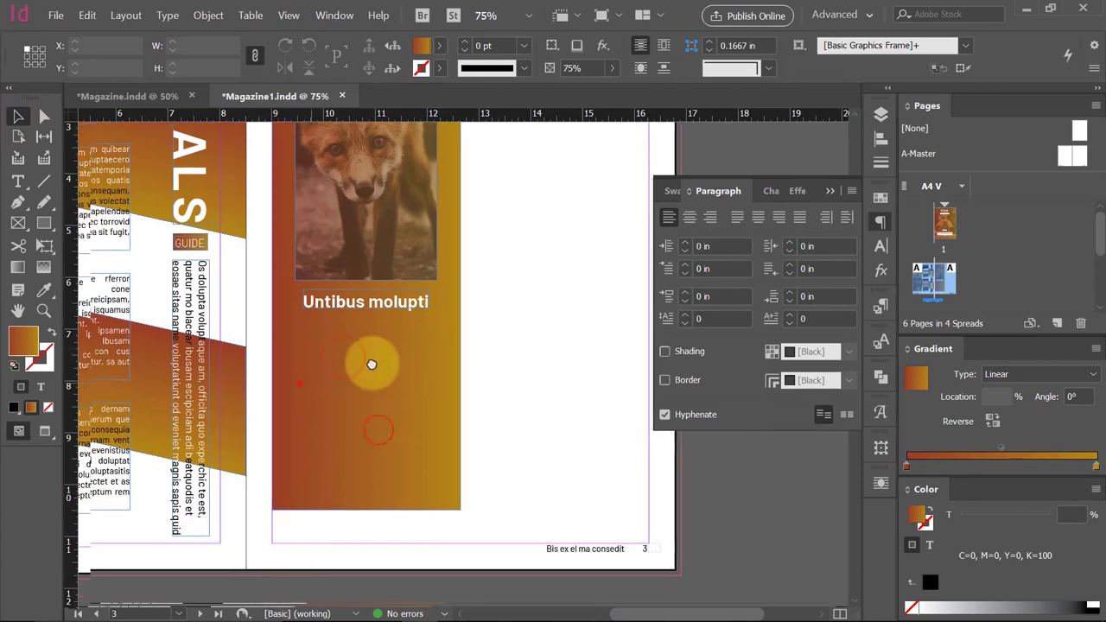
pyautogui.click(17, 180)
pyautogui.moveTo(363, 309); pyautogui.dragTo(487, 436)
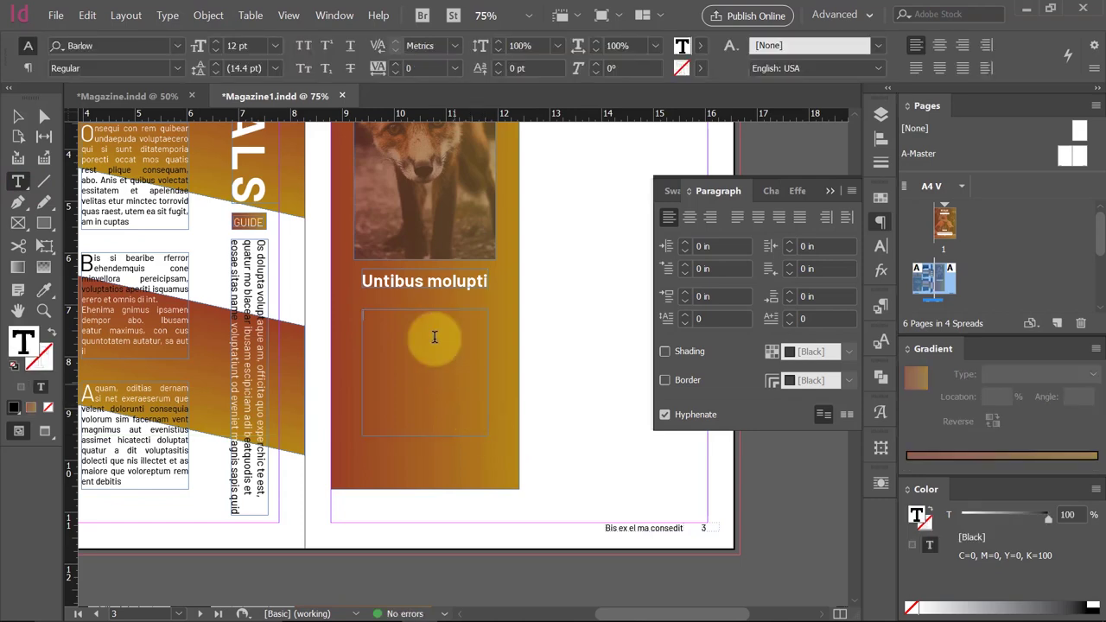
pyautogui.click(170, 15)
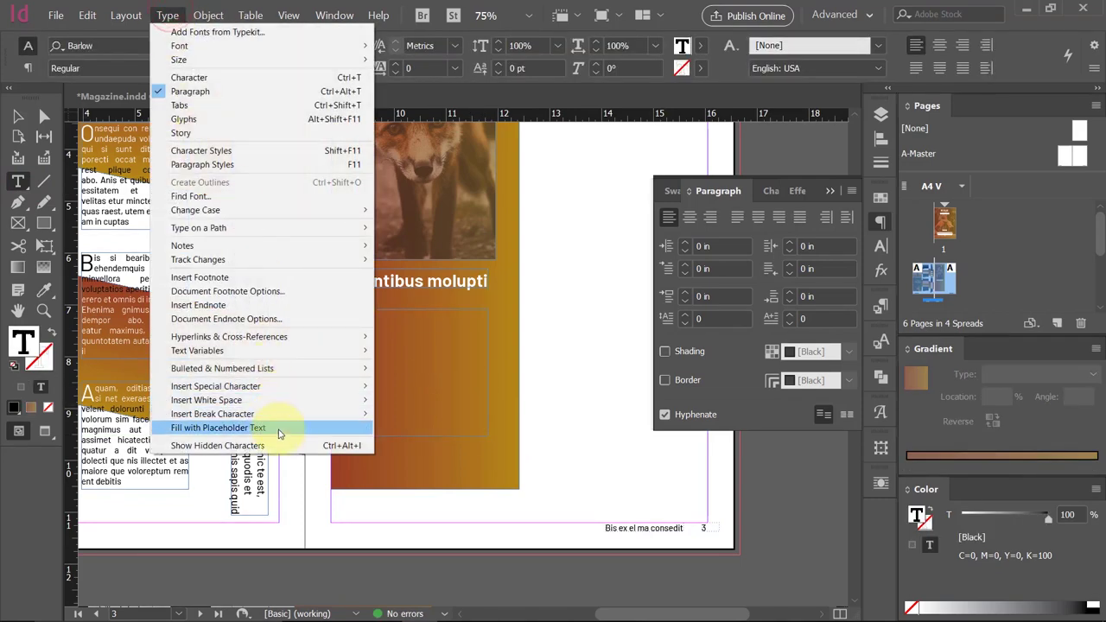
pyautogui.click(279, 424)
# Justify the placeholder text, turn off hyphenation, and colour it [Paper] white.
pyautogui.hotkey('ctrl', 'a')
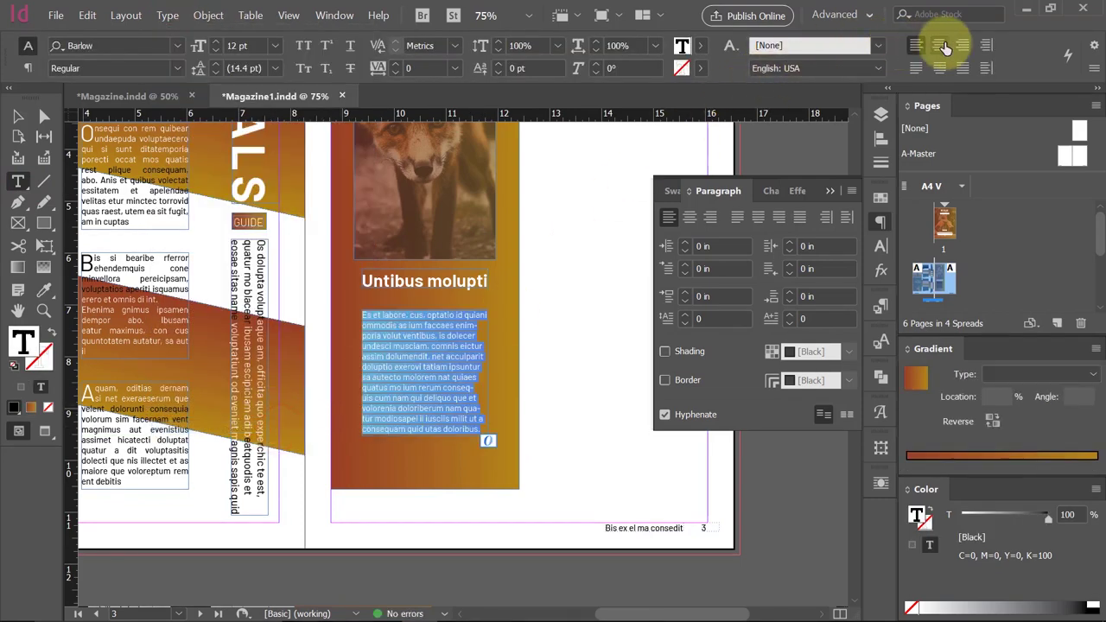
pyautogui.click(943, 46)
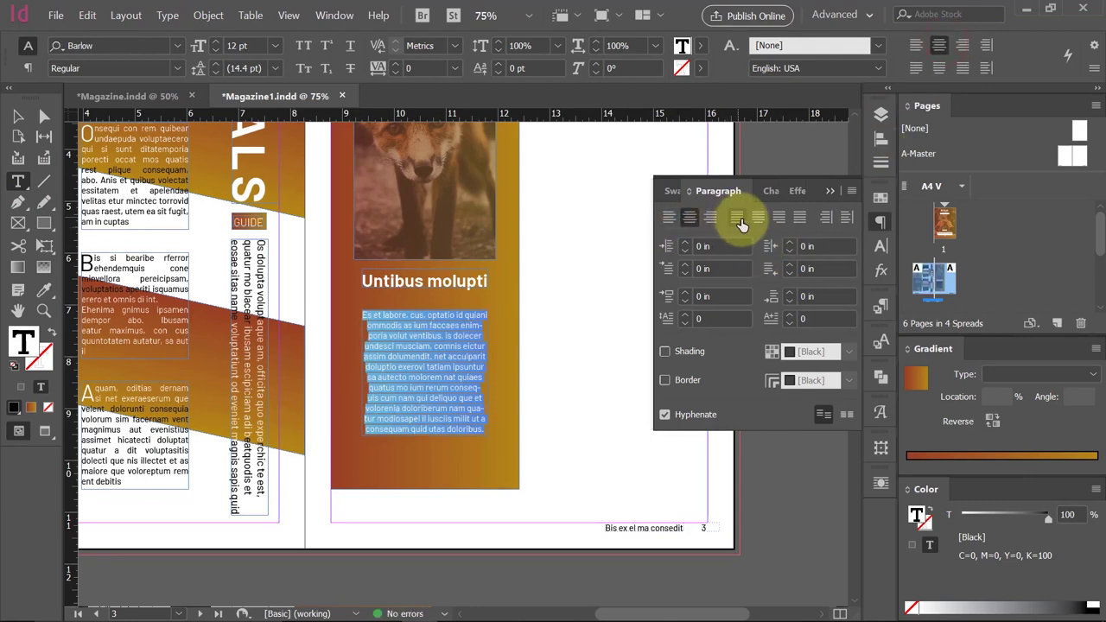
pyautogui.click(736, 219)
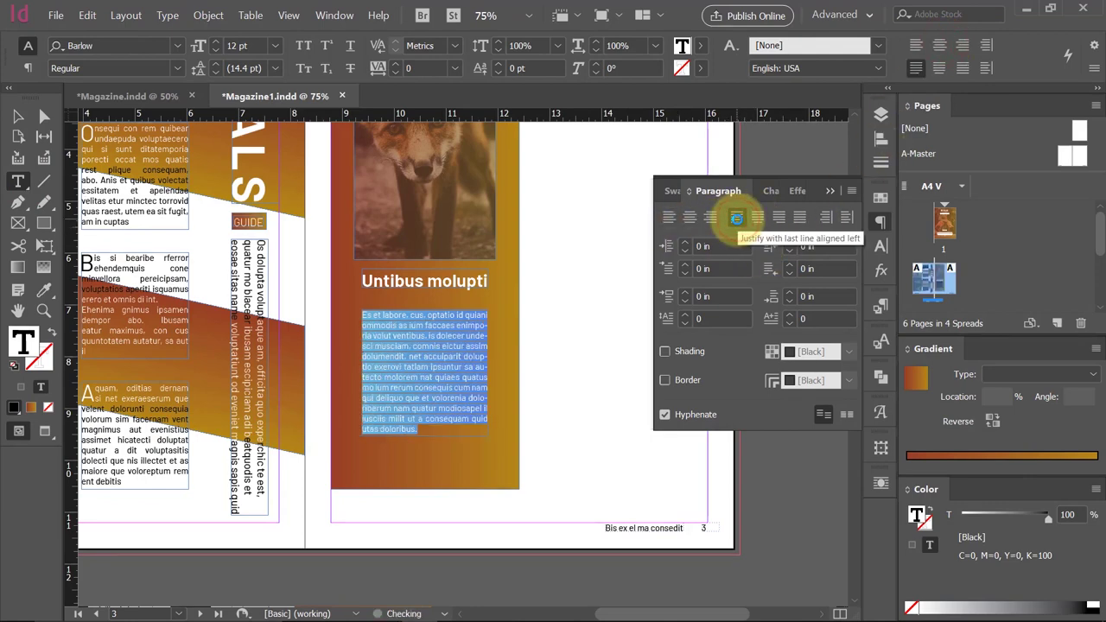
pyautogui.click(672, 416)
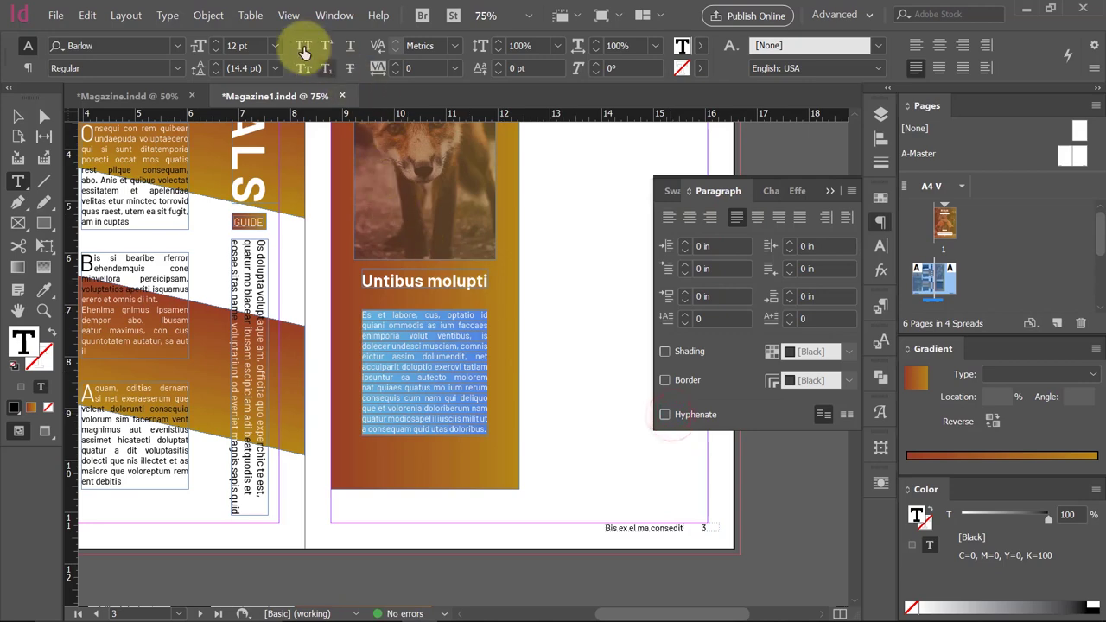
pyautogui.click(700, 45)
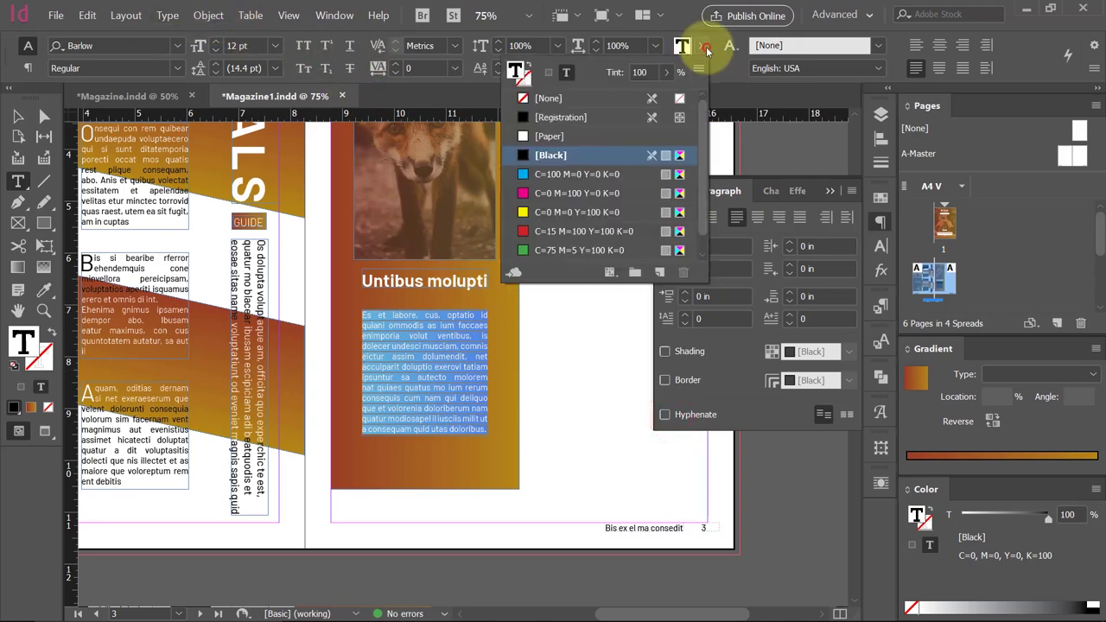
pyautogui.click(560, 135)
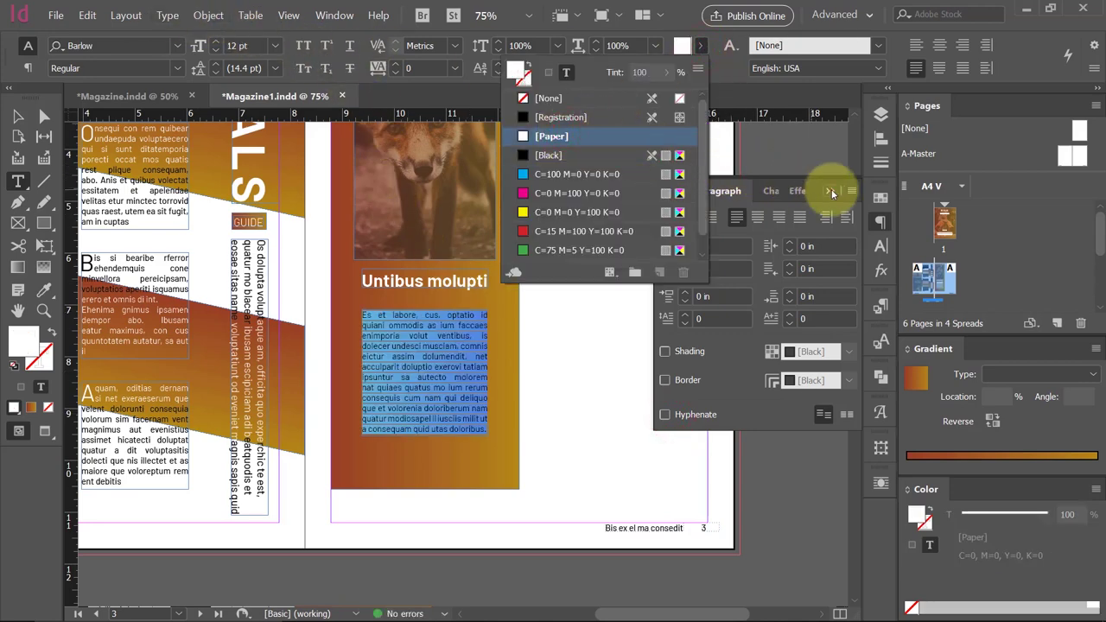
pyautogui.click(828, 190)
# Move the body frame up under the heading, nudge it down, and preview the spread.
pyautogui.click(22, 121)
pyautogui.moveTo(415, 334); pyautogui.dragTo(424, 319)
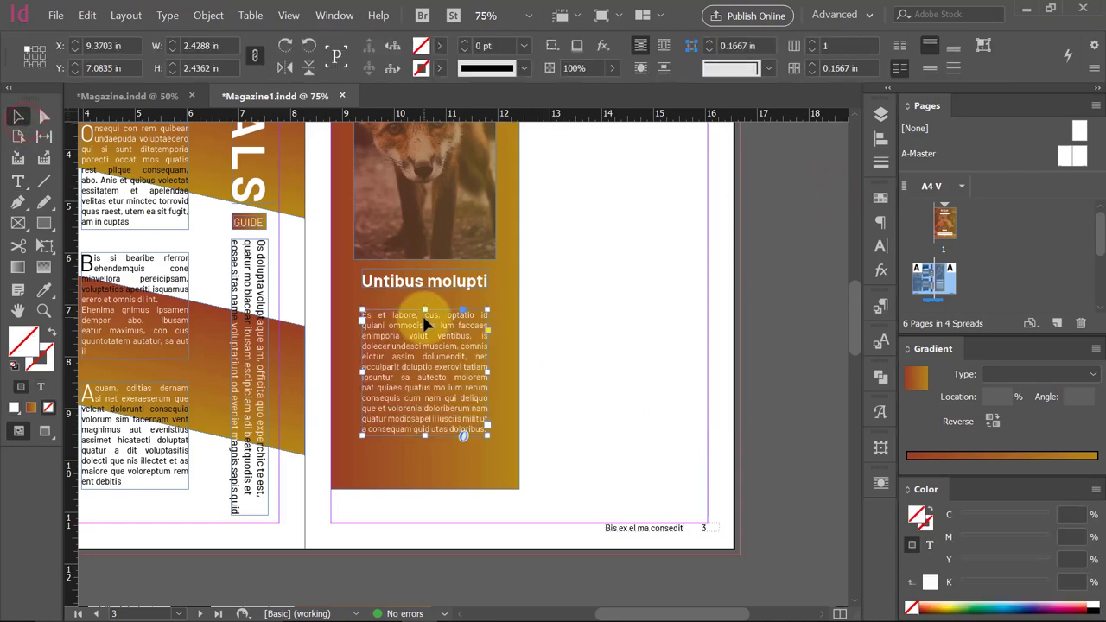
pyautogui.press('Down')
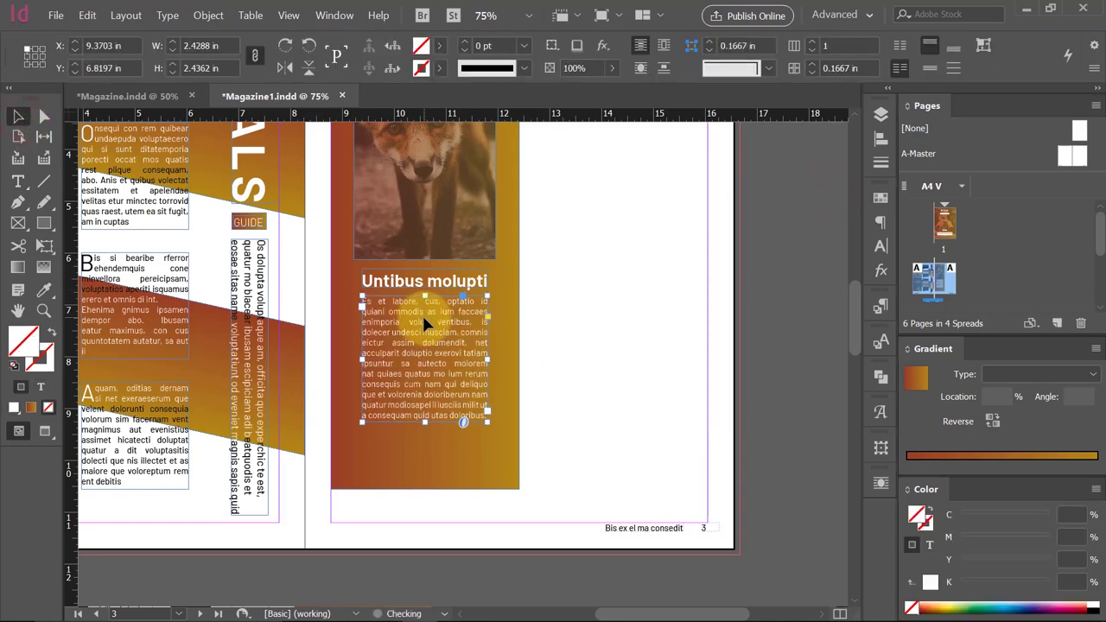
pyautogui.hotkey('shift', 'w')
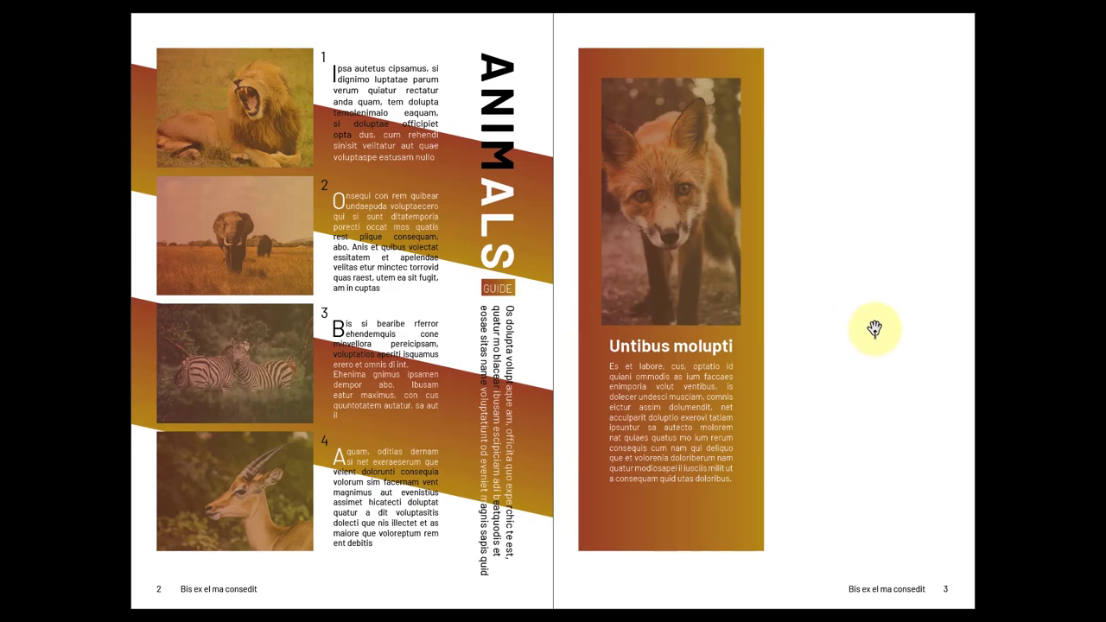
pyautogui.press('Escape')
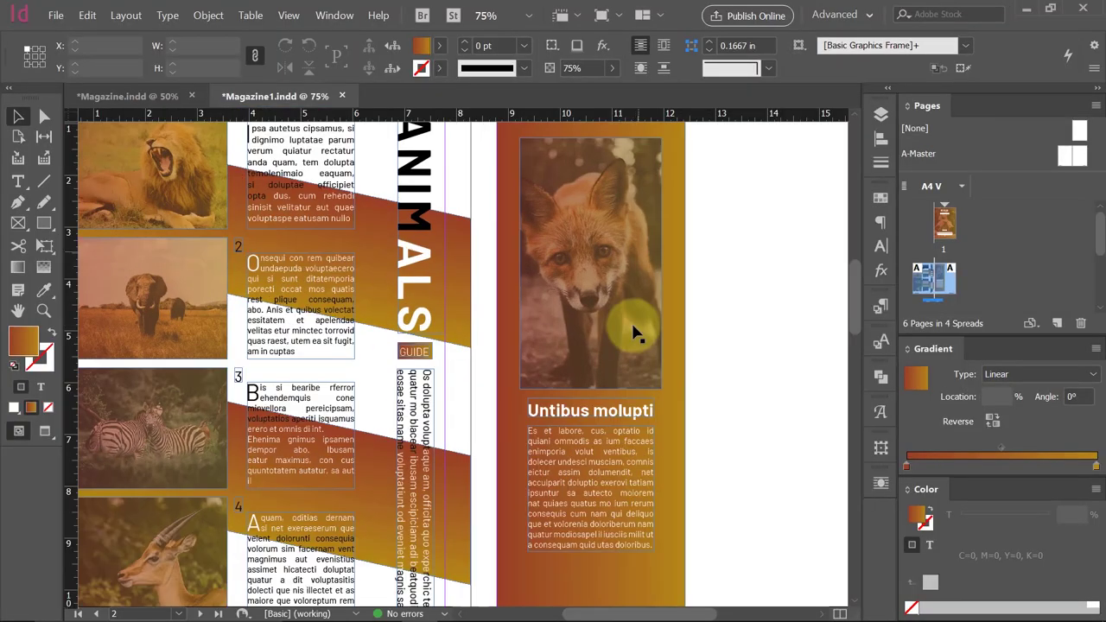
# Draw a heading frame at page 3's top right and fill it with placeholder text.
pyautogui.moveTo(628, 332); pyautogui.dragTo(330, 299)
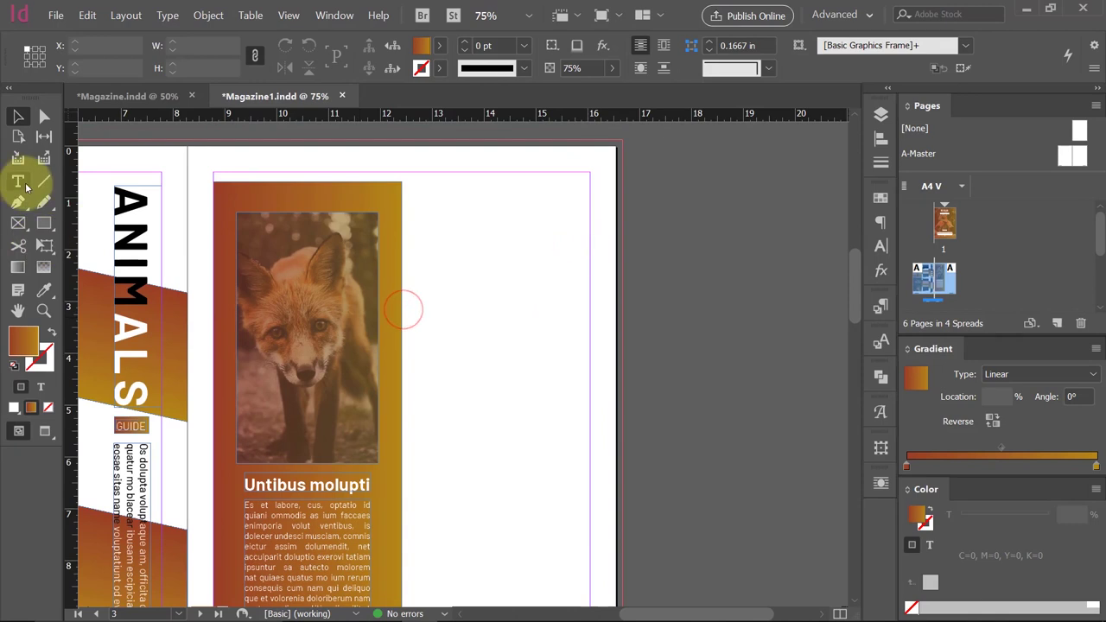
pyautogui.click(18, 182)
pyautogui.moveTo(432, 181); pyautogui.dragTo(587, 222)
pyautogui.hotkey('ctrl', 'shift', '.')
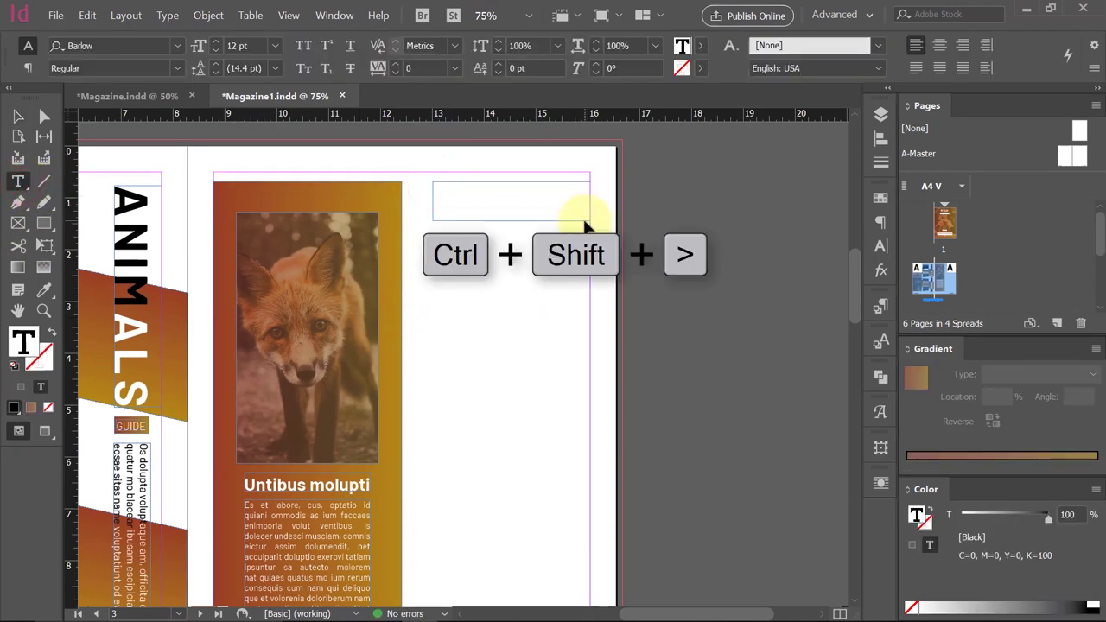
pyautogui.hotkey('ctrl', 'shift', '.')
pyautogui.hotkey('ctrl', 'shift', '.')
pyautogui.hotkey('ctrl', 'shift', '.')
pyautogui.hotkey('ctrl', 'shift', '.')
pyautogui.hotkey('ctrl', 'shift', '.')
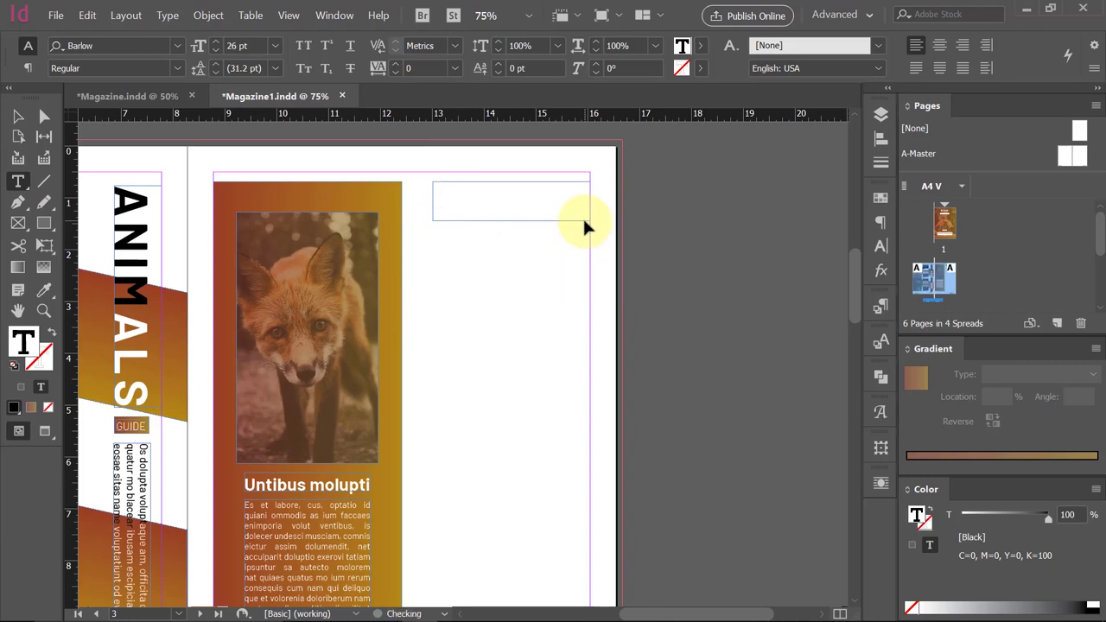
pyautogui.click(249, 44)
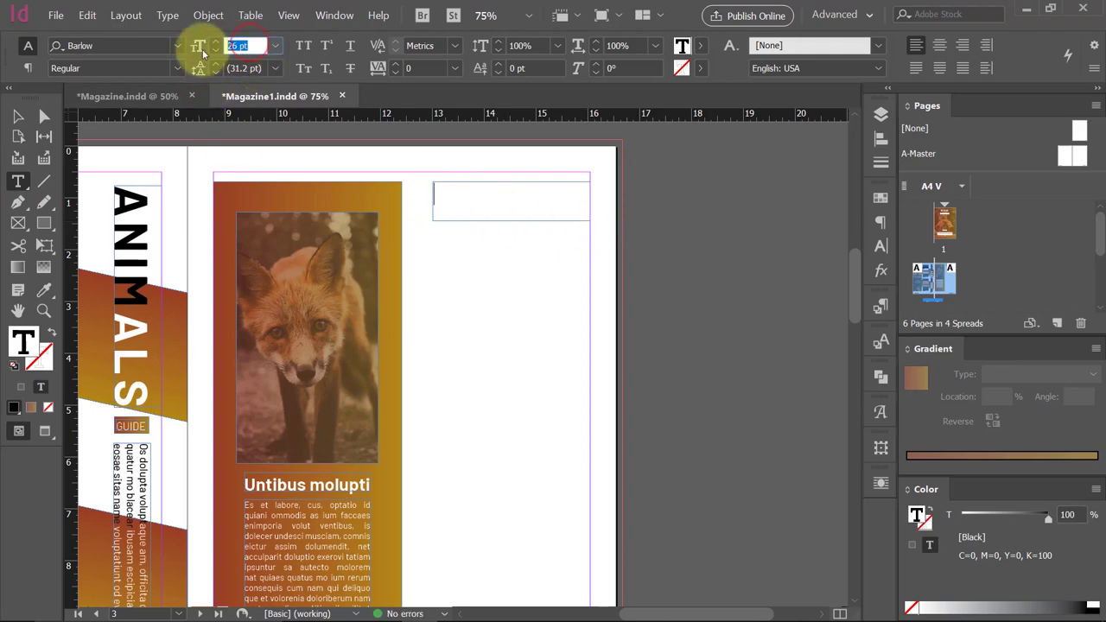
pyautogui.write('25')
pyautogui.press('Return')
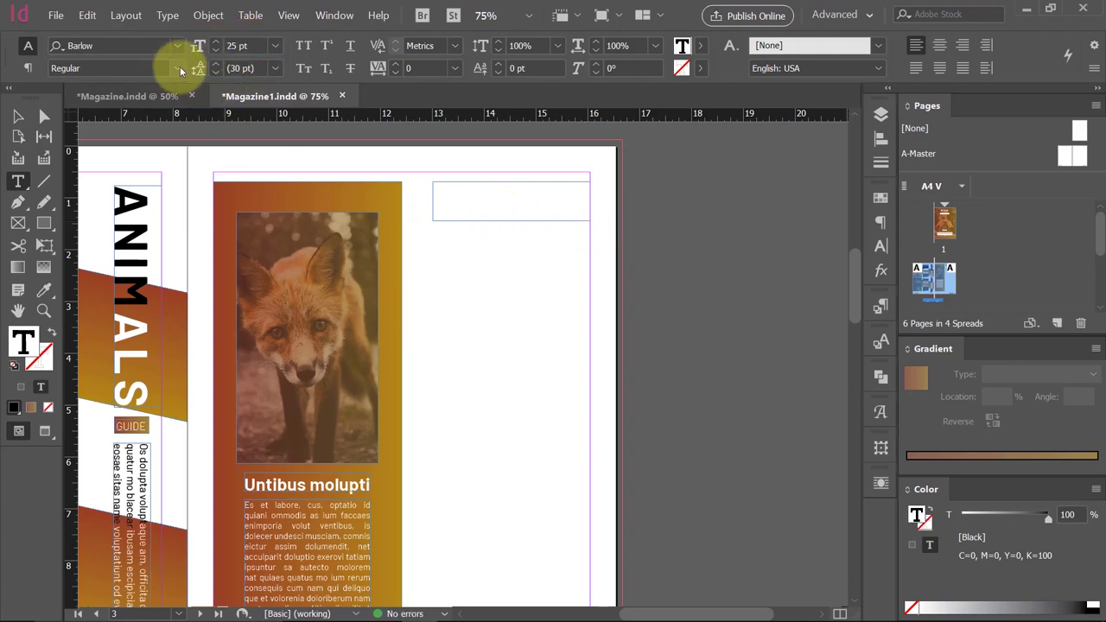
pyautogui.click(168, 14)
pyautogui.click(253, 419)
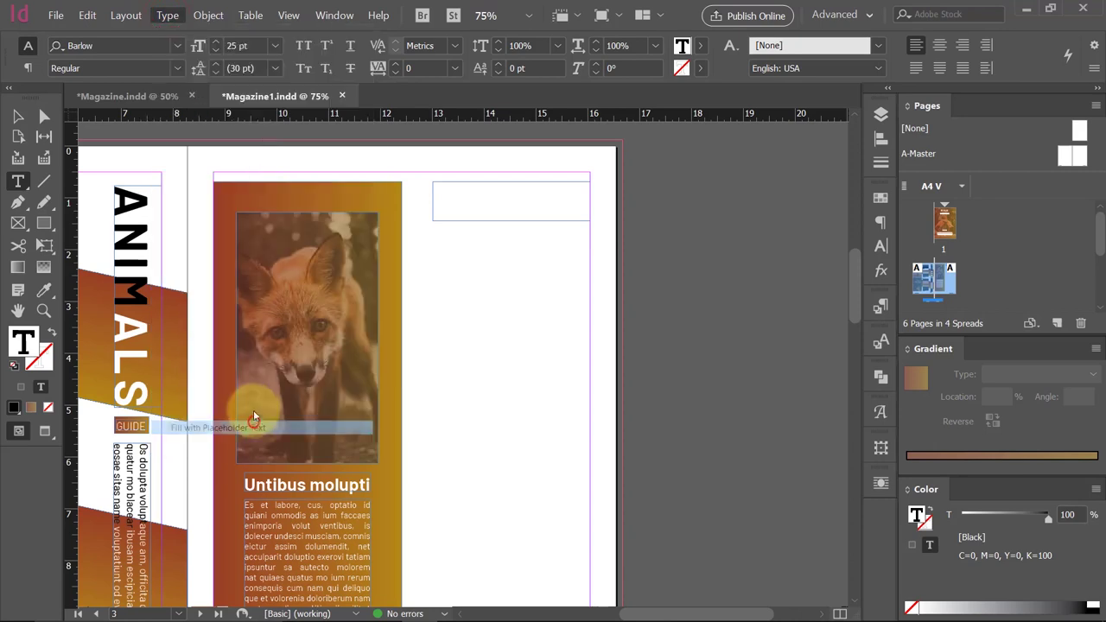
# Enlarge the heading text and set it to Barlow Bold.
pyautogui.hotkey('ctrl', 'a')
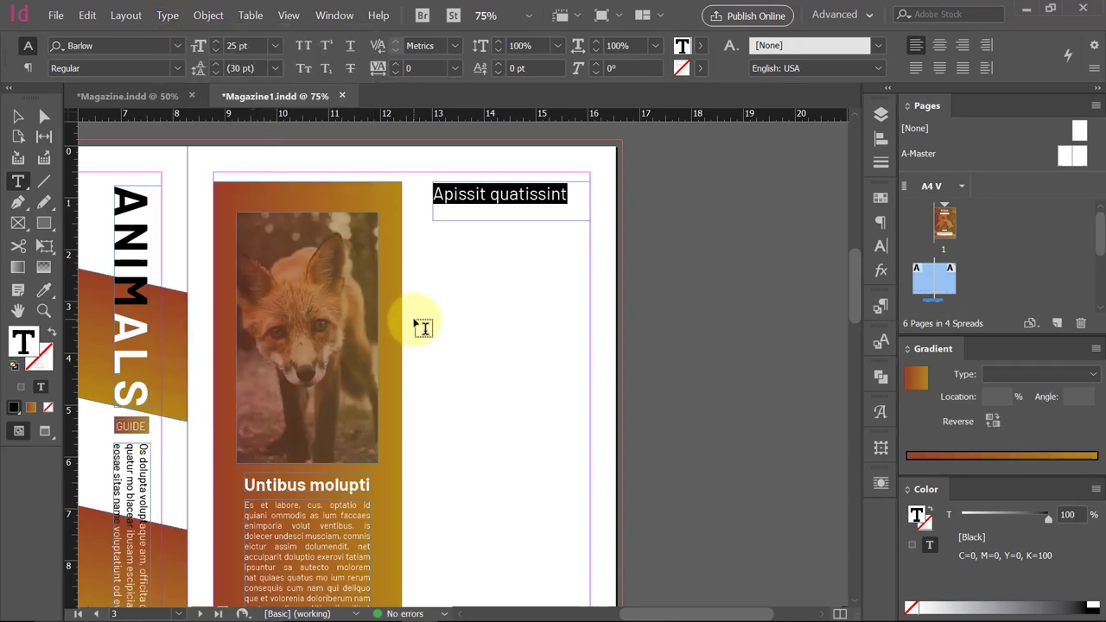
pyautogui.hotkey('ctrl', 'shift', '.')
pyautogui.hotkey('ctrl', 'shift', '.')
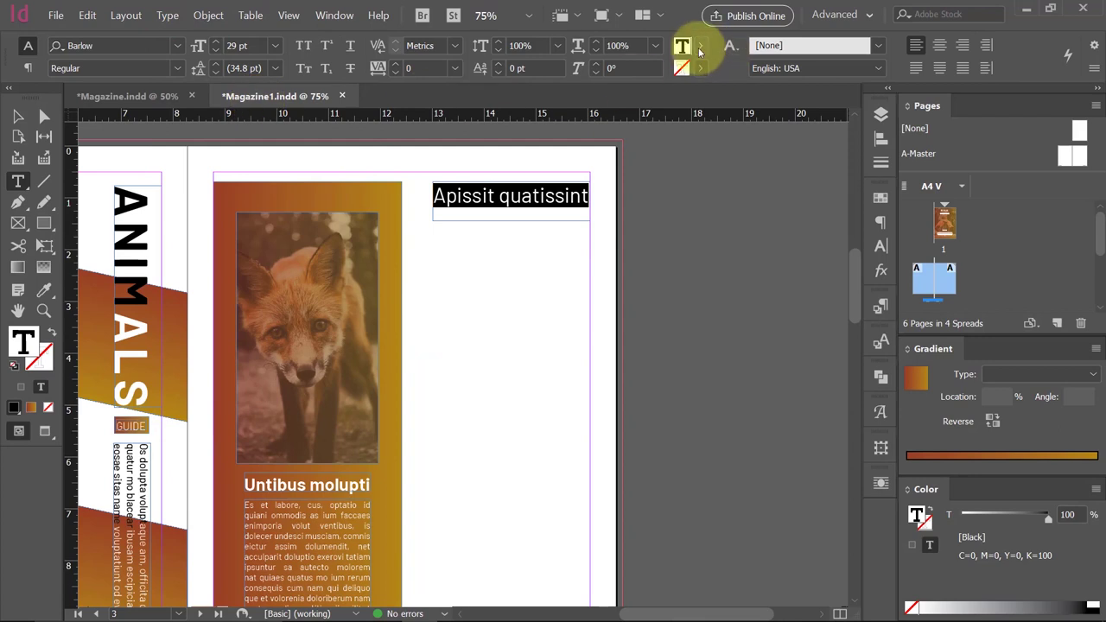
pyautogui.click(177, 69)
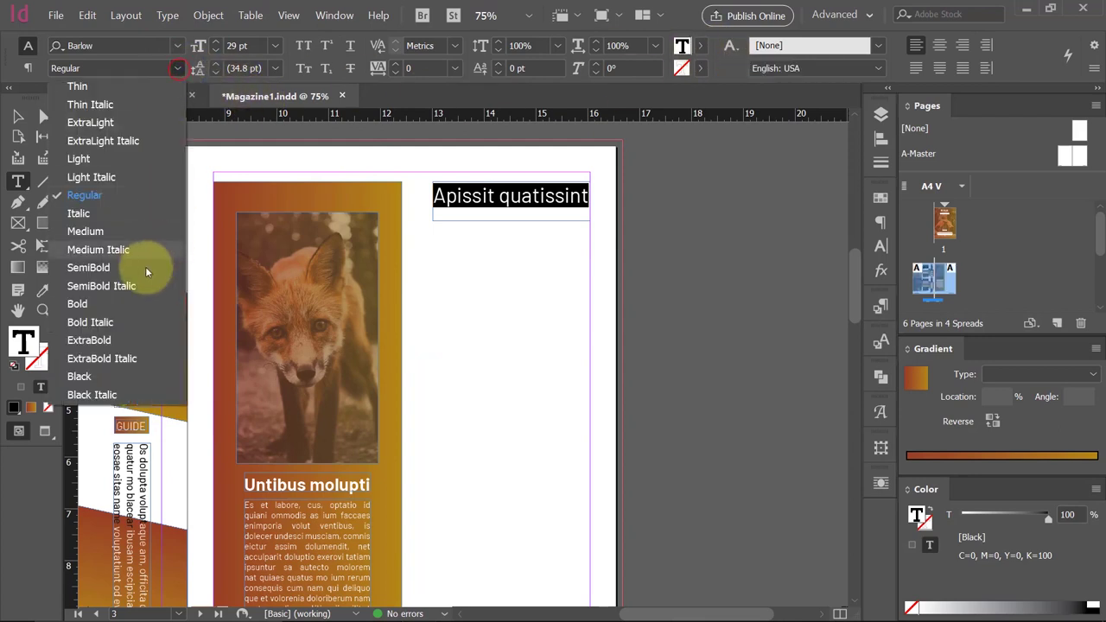
pyautogui.click(117, 308)
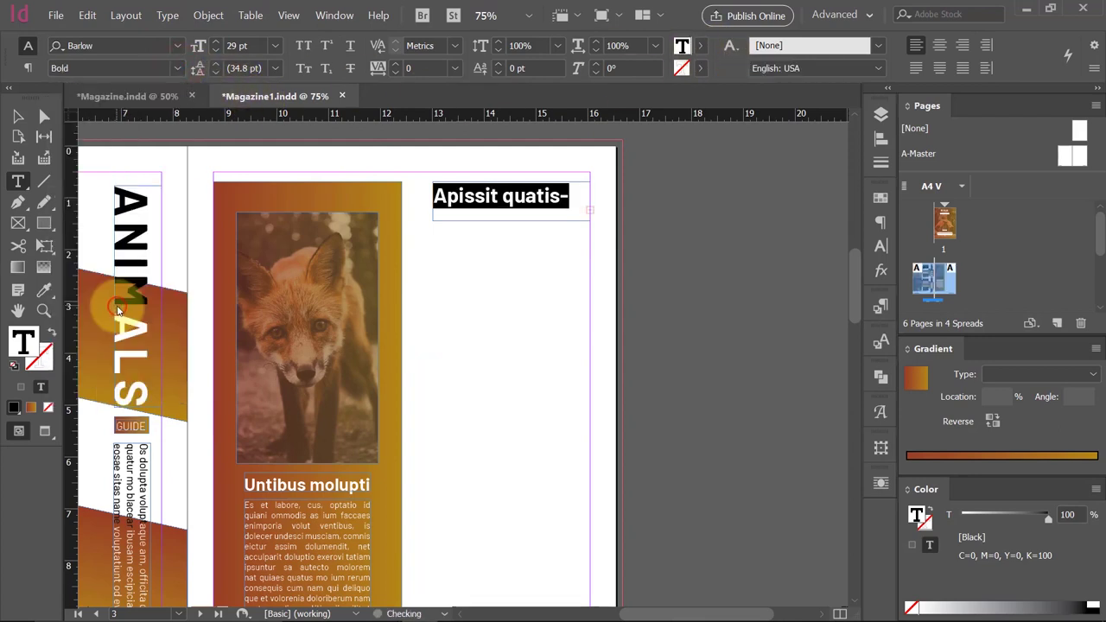
# Edit the heading to 'Apissitsint' and set it to 31 pt All Caps.
pyautogui.click(506, 198)
pyautogui.moveTo(506, 198); pyautogui.dragTo(617, 198)
pyautogui.write('sint')
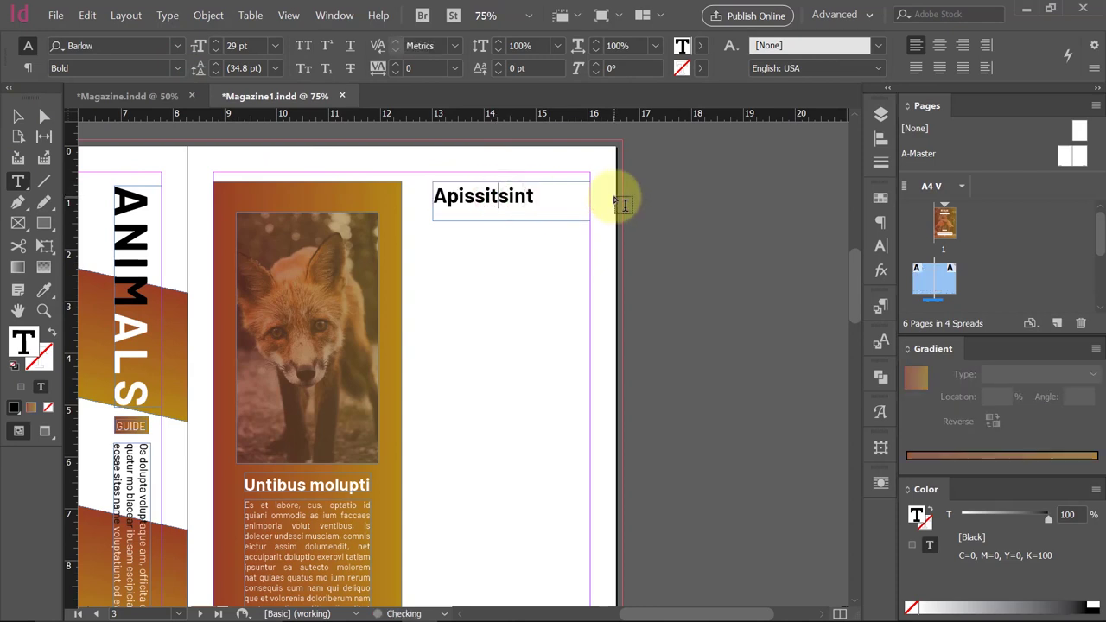
pyautogui.doubleClick(553, 220)
pyautogui.click(217, 42)
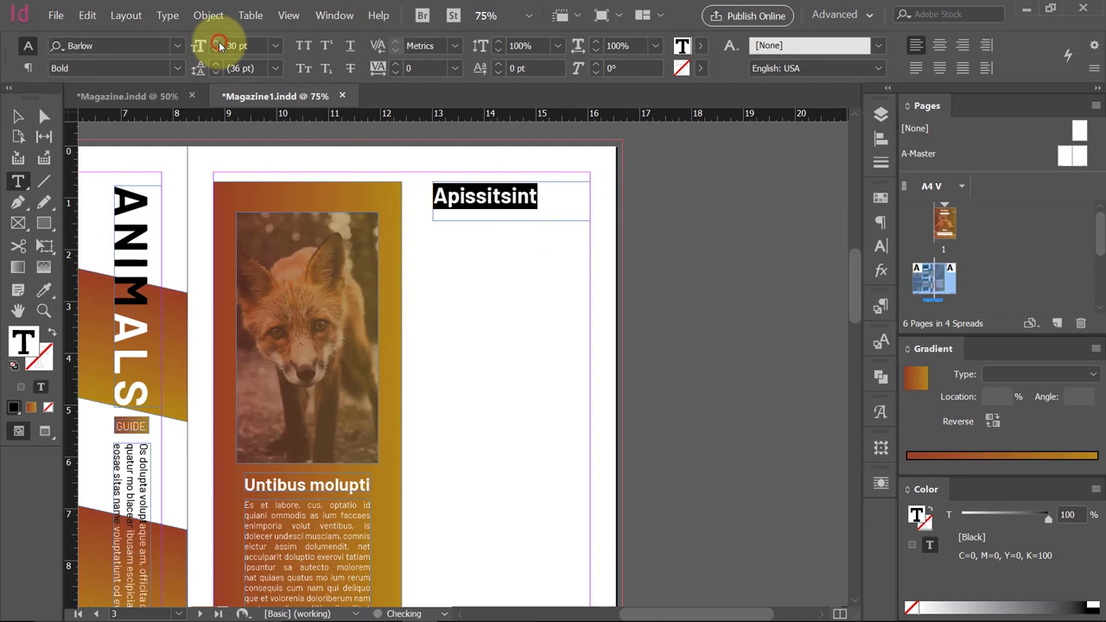
pyautogui.click(217, 42)
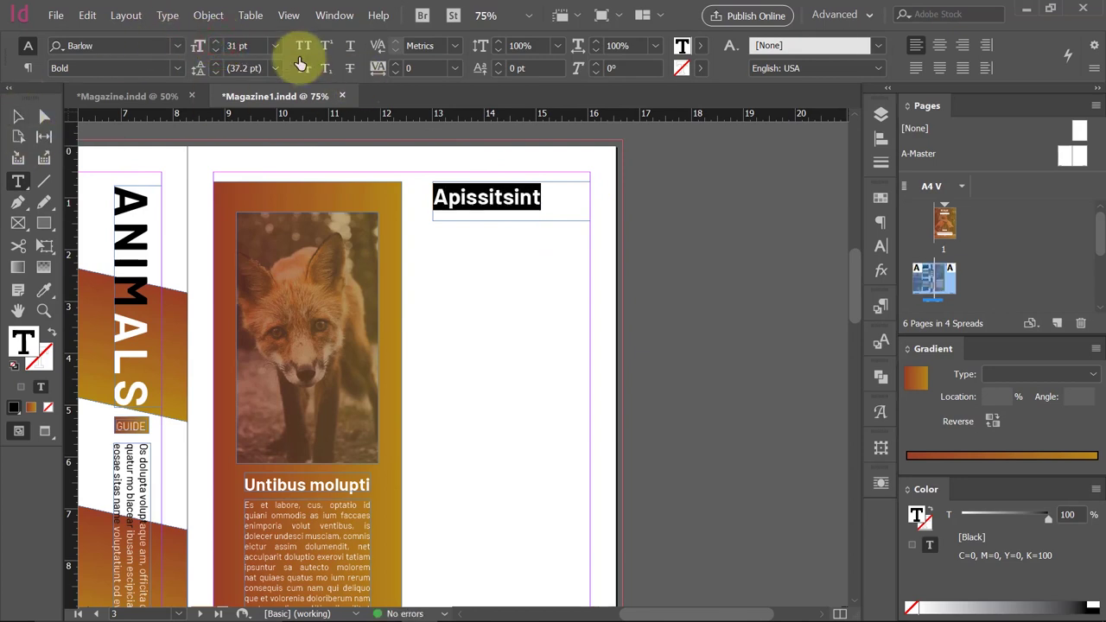
pyautogui.click(299, 51)
pyautogui.click(17, 115)
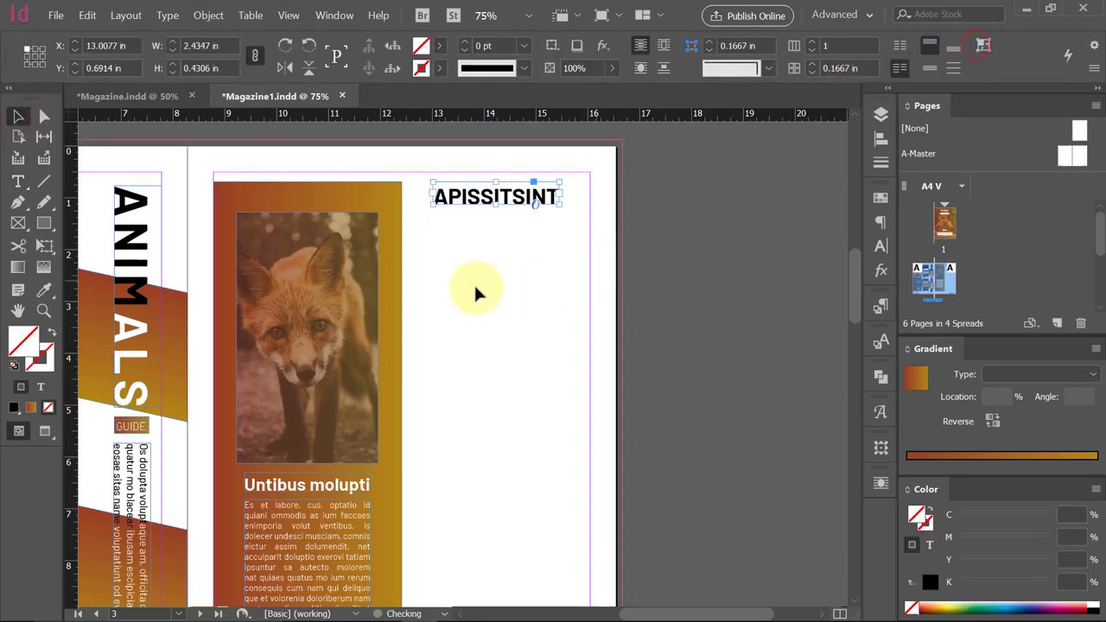
# Eyedropper the fox panel's orange gradient onto the APISSITSINT heading text.
pyautogui.moveTo(476, 267); pyautogui.dragTo(537, 274)
pyautogui.click(622, 278)
pyautogui.doubleClick(597, 226)
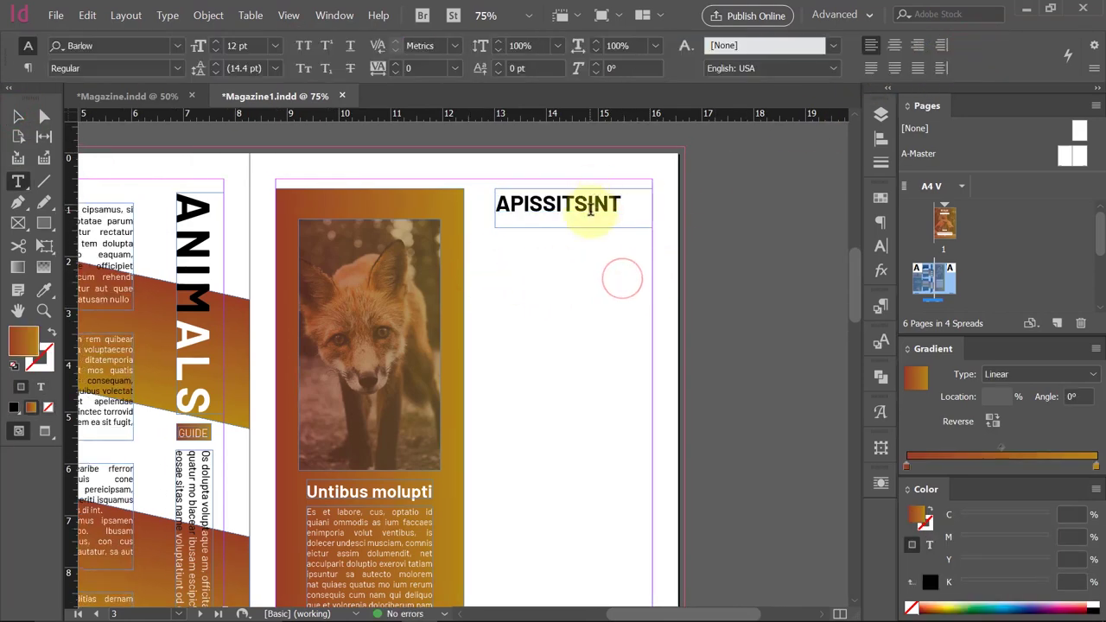
pyautogui.doubleClick(580, 204)
pyautogui.click(44, 290)
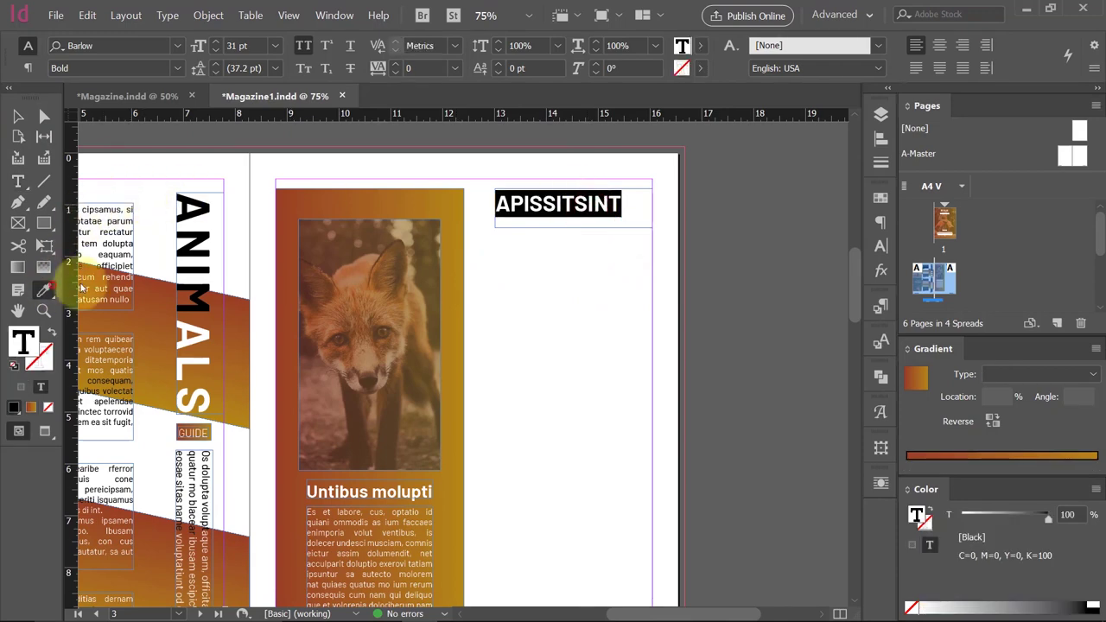
pyautogui.click(437, 206)
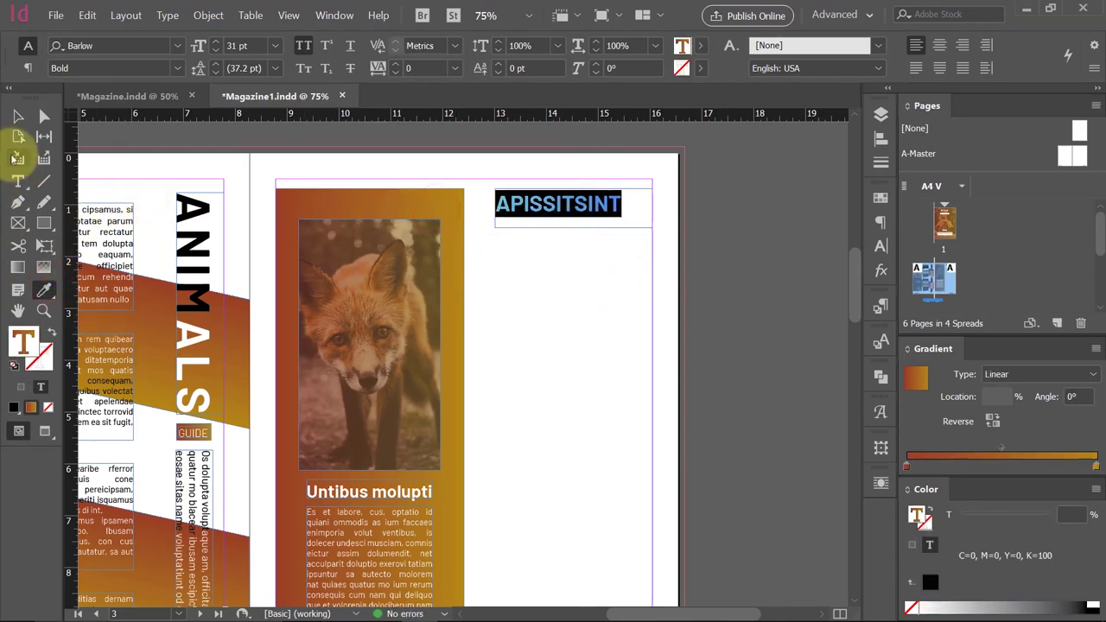
pyautogui.click(19, 116)
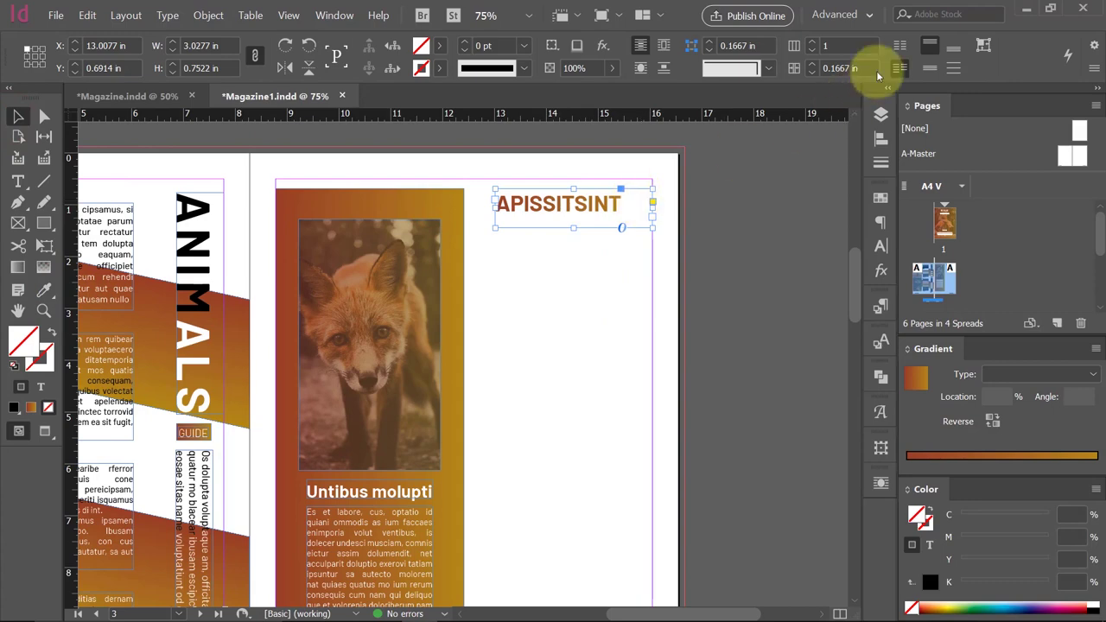
# Align the heading frame's top with the fox gradient panel and save the document.
pyautogui.click(978, 48)
pyautogui.click(670, 257)
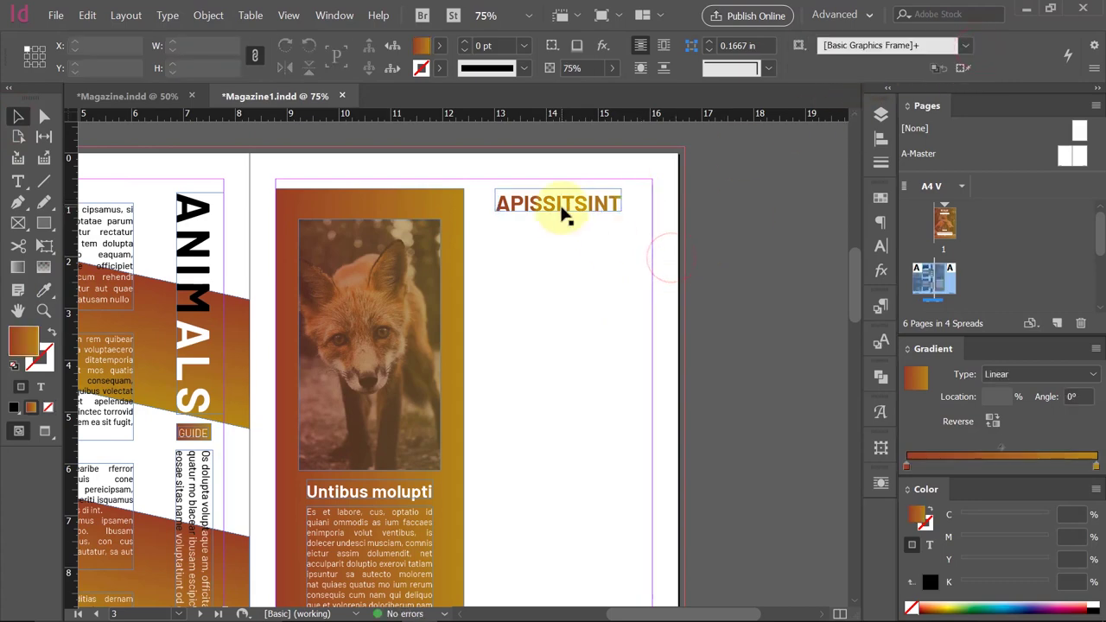
pyautogui.moveTo(563, 215); pyautogui.dragTo(571, 211)
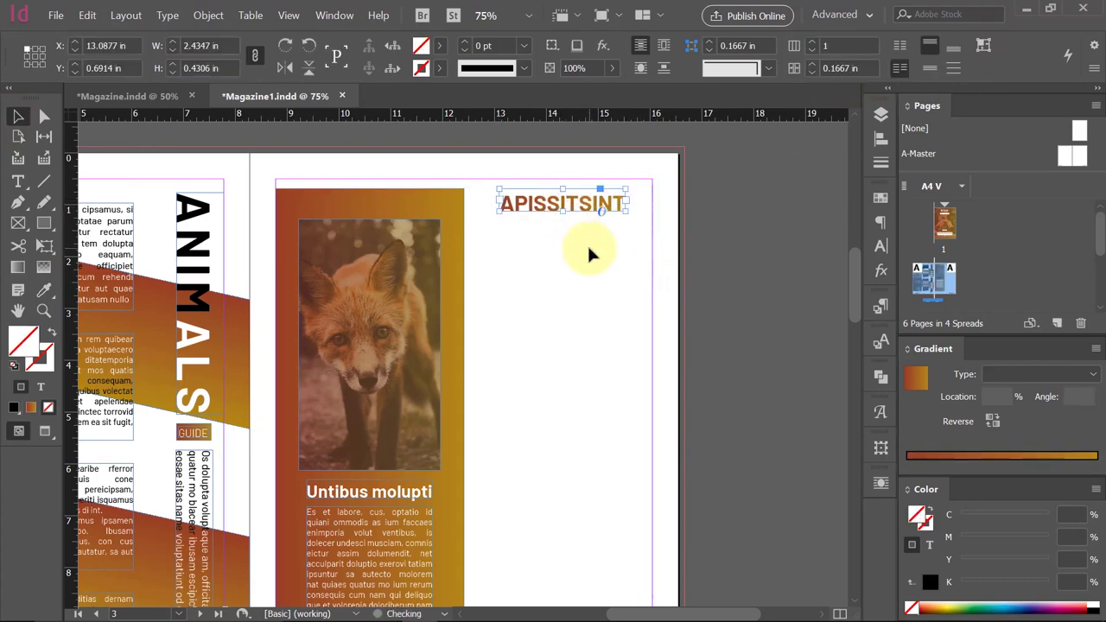
pyautogui.click(590, 248)
pyautogui.click(543, 198)
pyautogui.keyDown('shift'); pyautogui.click(426, 208); pyautogui.keyUp('shift')
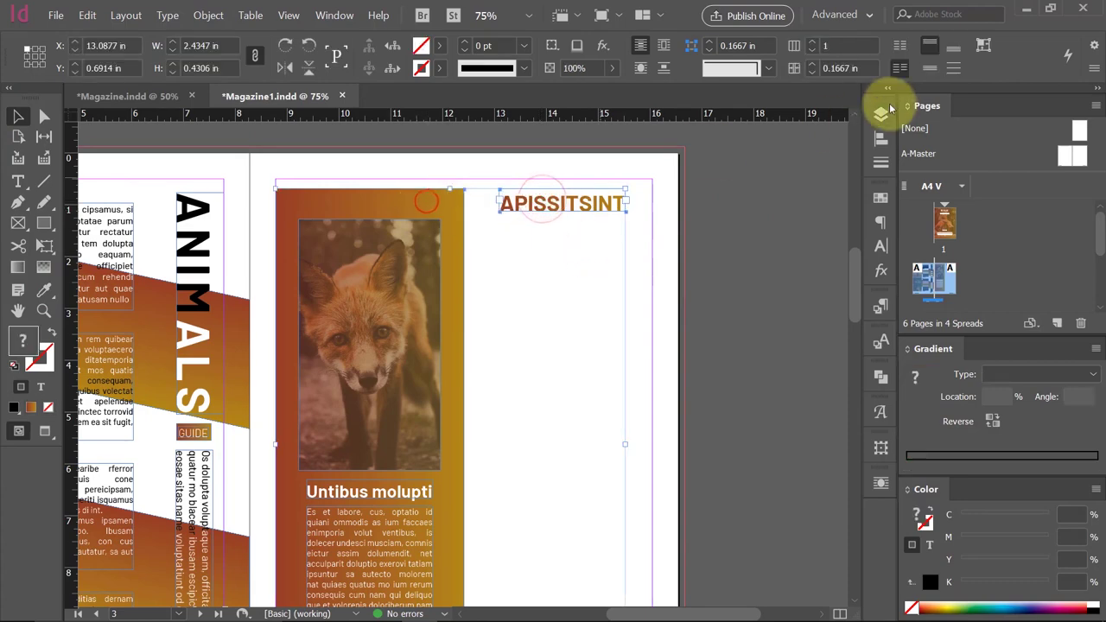
pyautogui.click(637, 291)
pyautogui.moveTo(585, 320); pyautogui.dragTo(464, 271)
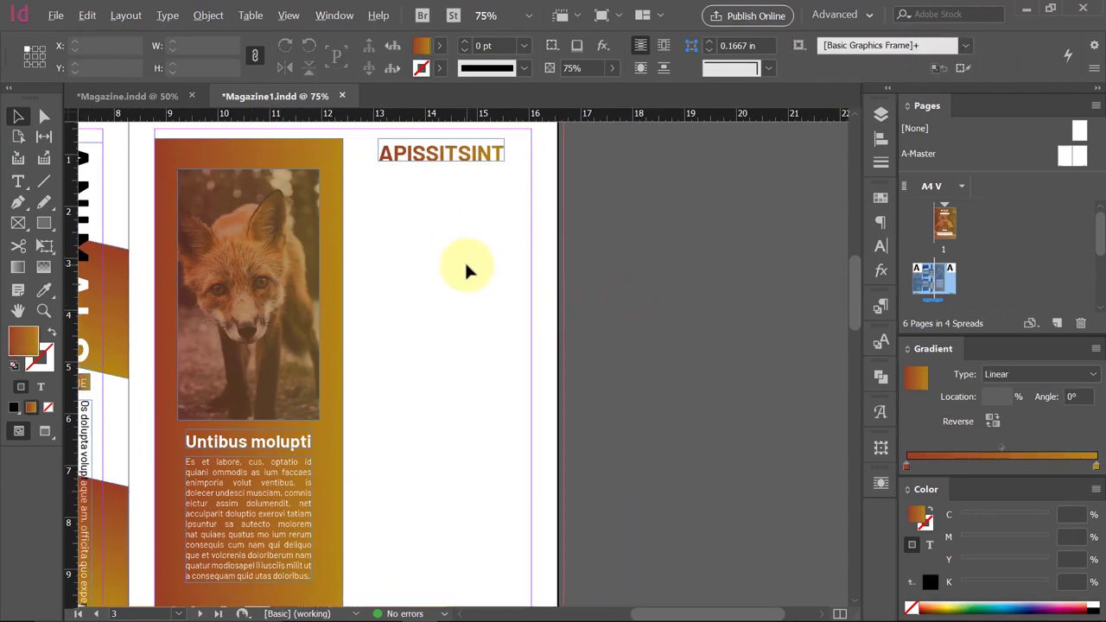
pyautogui.hotkey('ctrl', 's')
# Start drawing a tall text frame down page 3's right column.
pyautogui.click(18, 182)
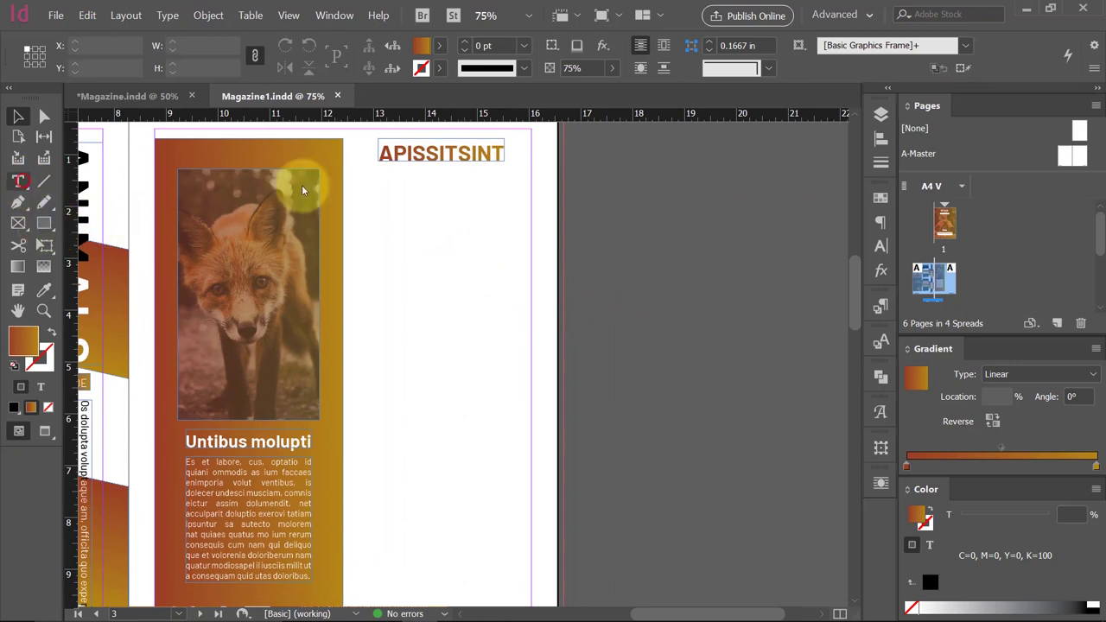
pyautogui.click(380, 185)
pyautogui.moveTo(359, 173)
pyautogui.mouseDown()
pyautogui.moveTo(508, 579)
pyautogui.moveTo(528, 598)
pyautogui.mouseUp()
# Adjust the frame grid mid-drag, settling on a single column of stacked frames.
pyautogui.press('Up')
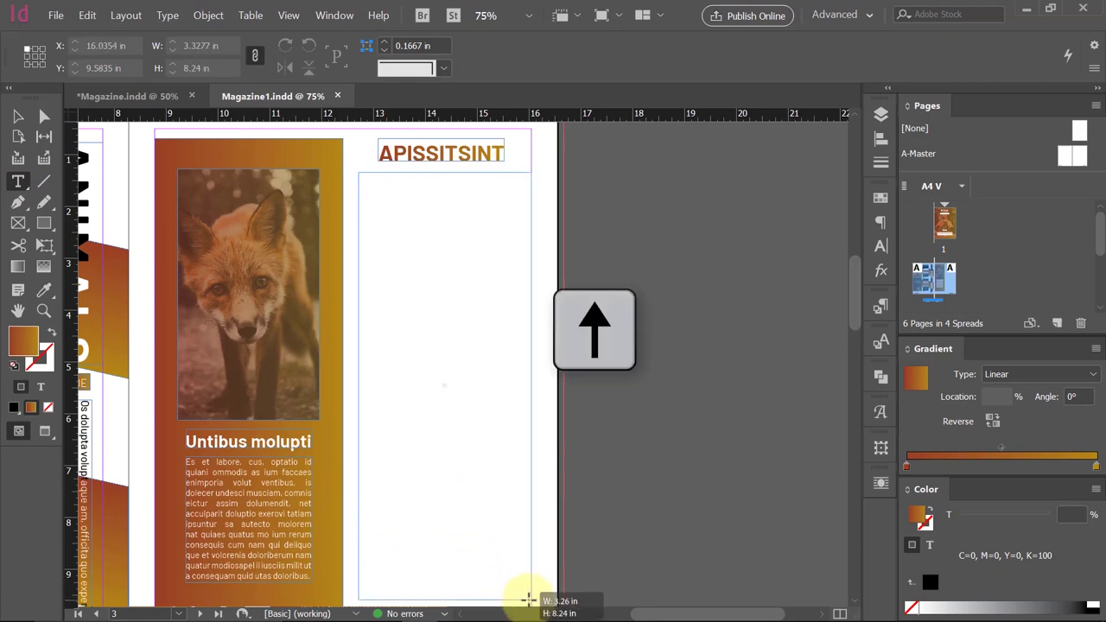
pyautogui.press('Up')
pyautogui.press('Right')
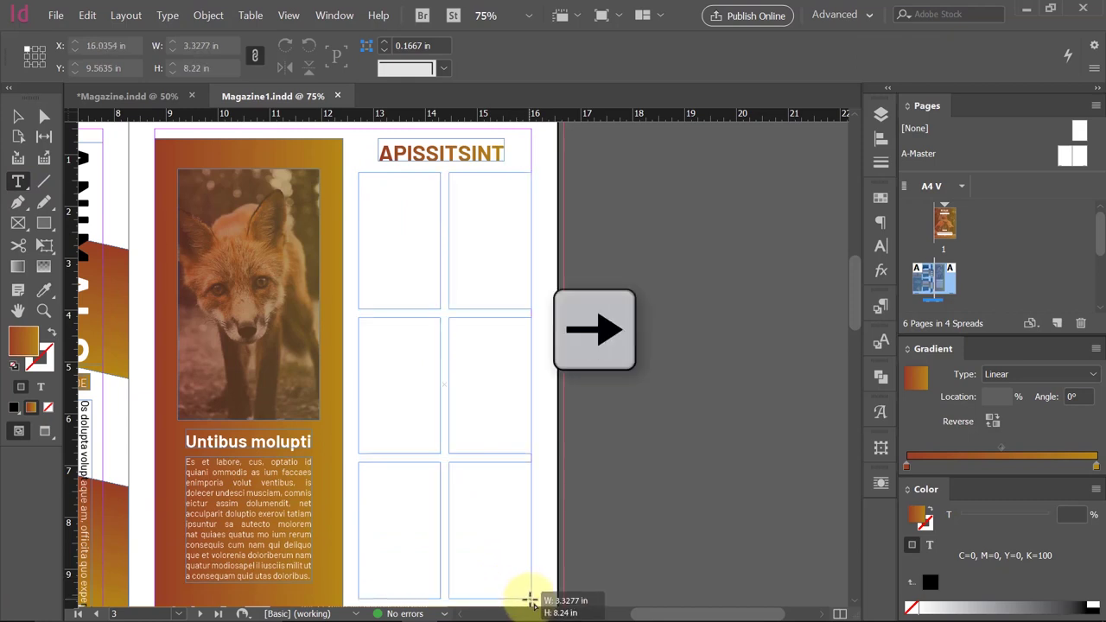
pyautogui.press('Right')
pyautogui.press('Left')
pyautogui.press('Left')
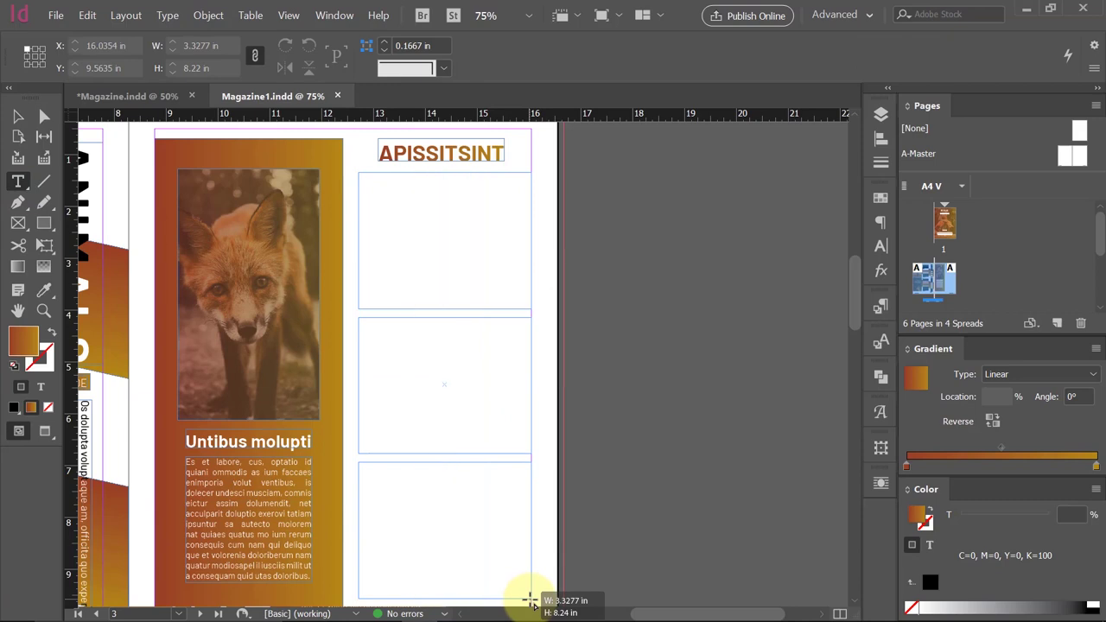
pyautogui.moveTo(529, 600); pyautogui.dragTo(529, 598)
pyautogui.press('Up')
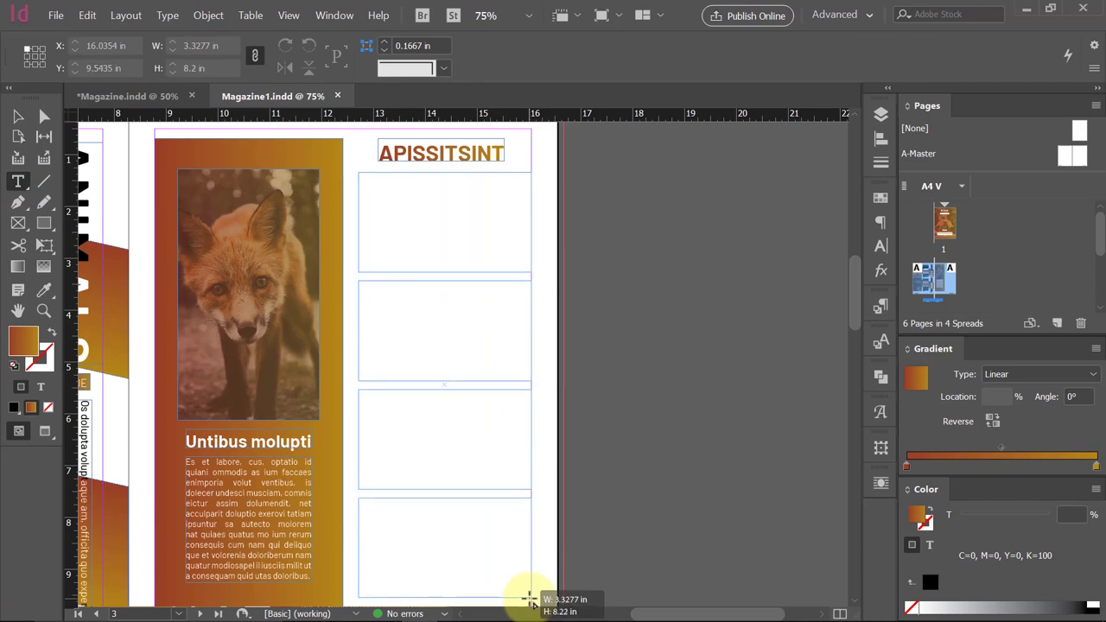
# Add rows up to seven stacked frames and fit the grid, 3.3277 in by 9.22 in, to the column.
pyautogui.press('Up')
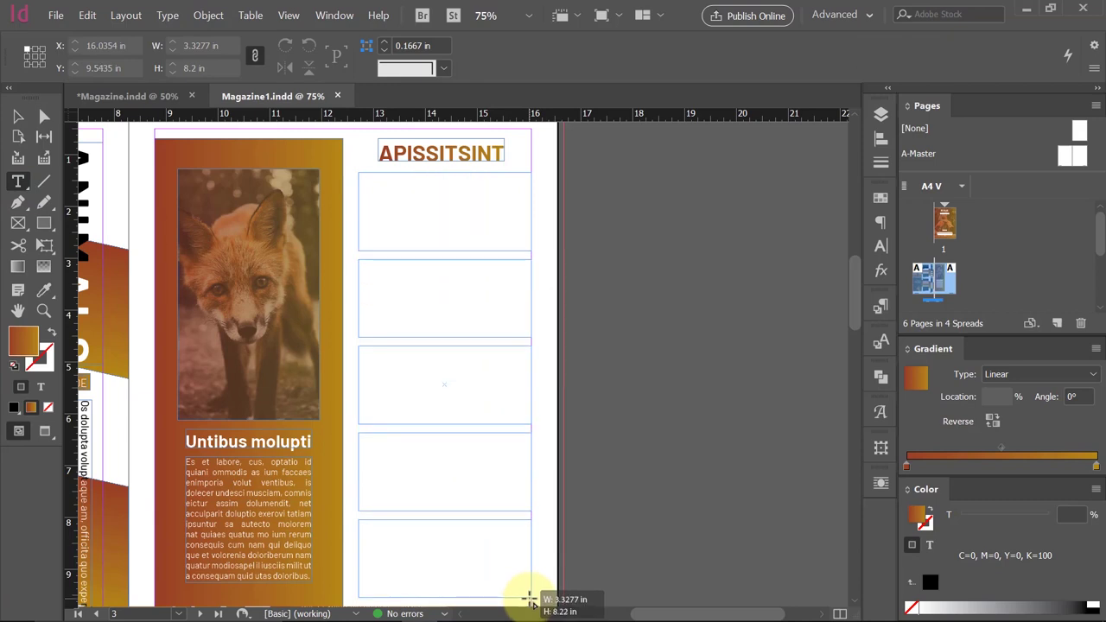
pyautogui.press('Up')
pyautogui.moveTo(527, 597); pyautogui.dragTo(533, 598)
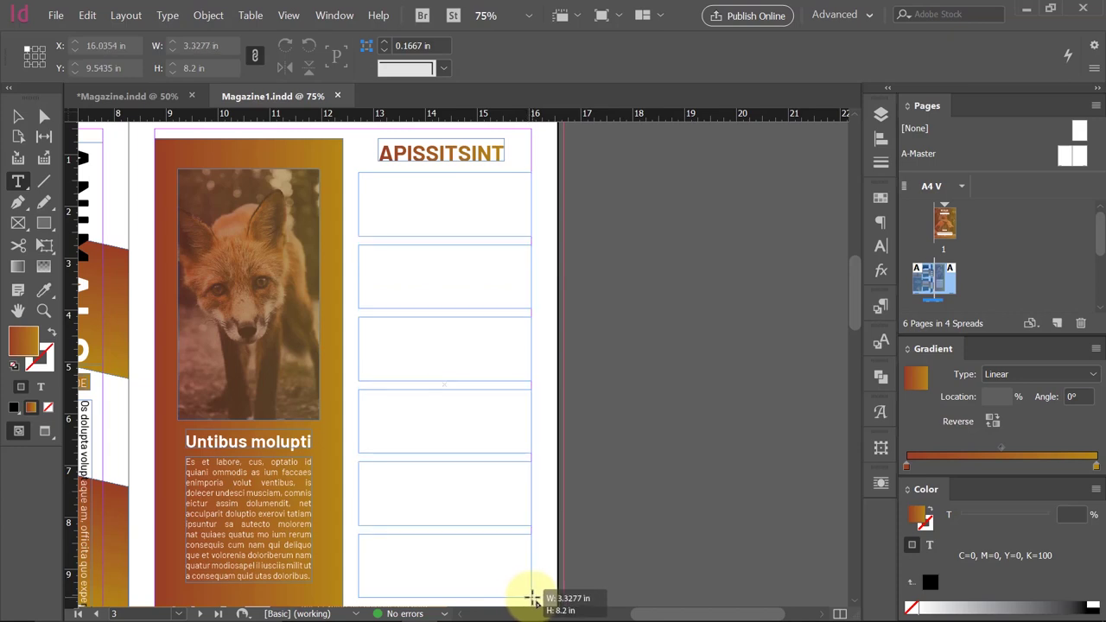
pyautogui.press('Up')
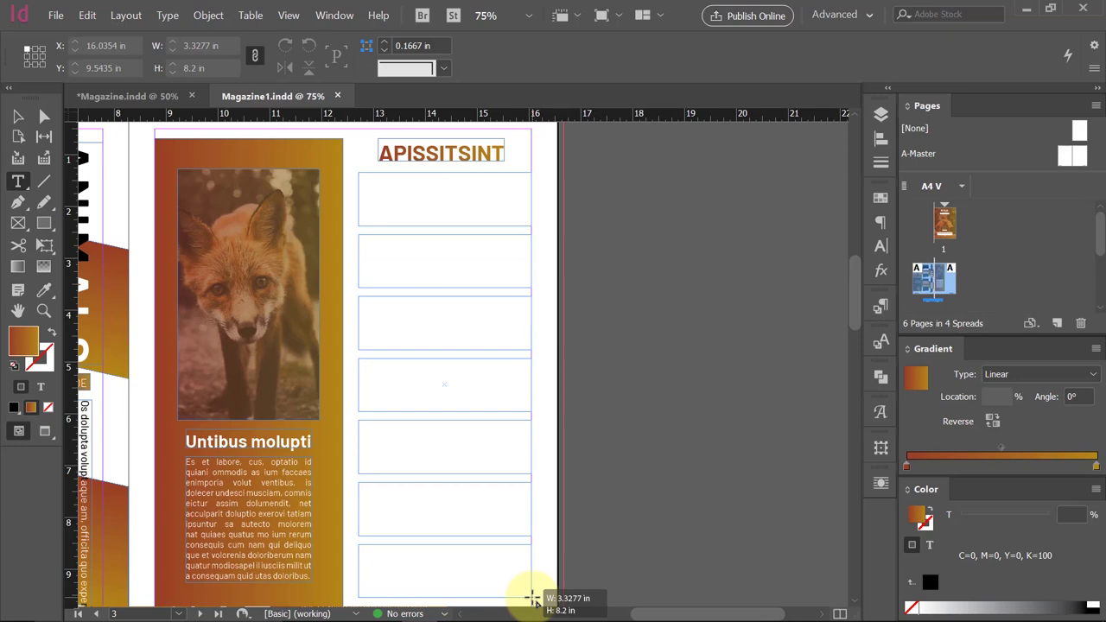
pyautogui.moveTo(532, 598)
pyautogui.mouseDown()
pyautogui.moveTo(519, 603)
pyautogui.moveTo(518, 568)
pyautogui.mouseUp()
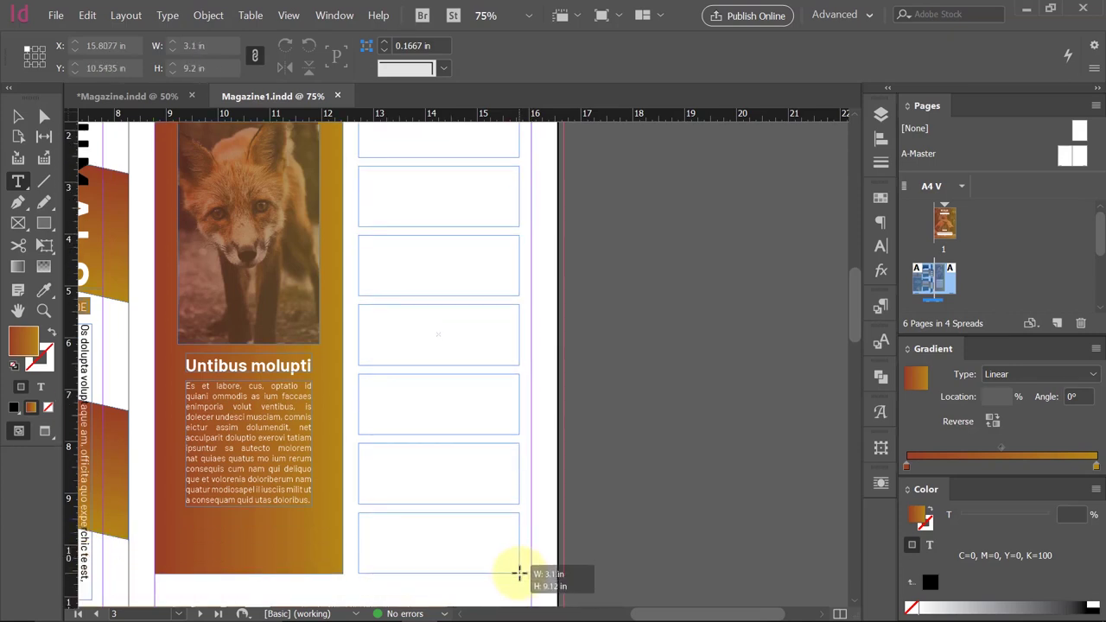
pyautogui.moveTo(518, 573); pyautogui.dragTo(533, 577)
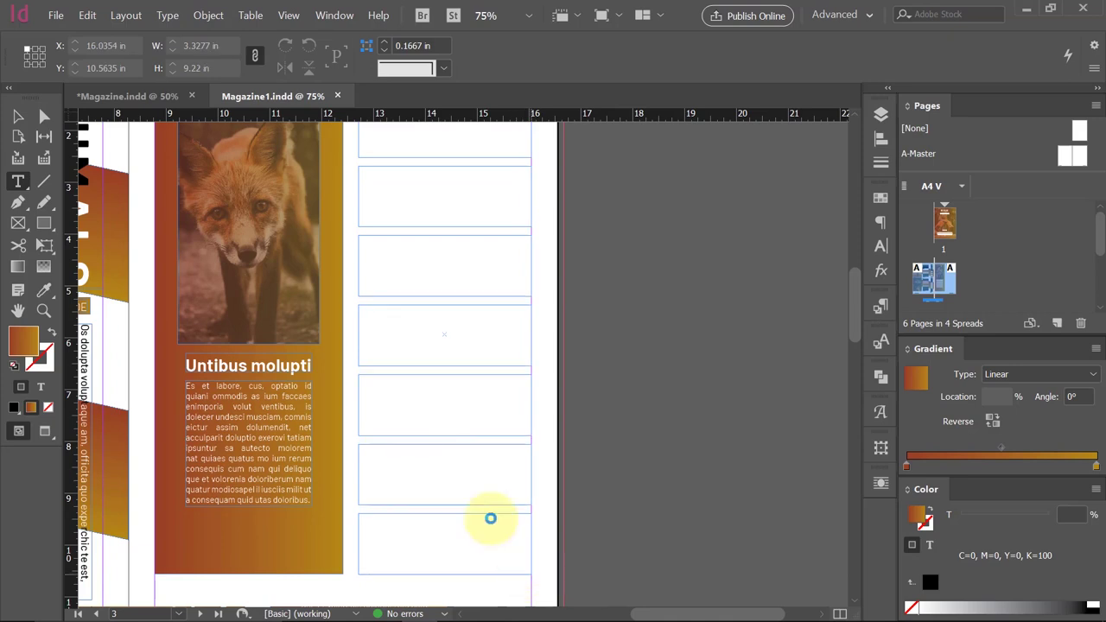
pyautogui.scroll(1, 217, 288)
# Fill the seven stacked right-column frames with placeholder text, starting from the top frame.
pyautogui.click(18, 117)
pyautogui.scroll(2, 631, 361)
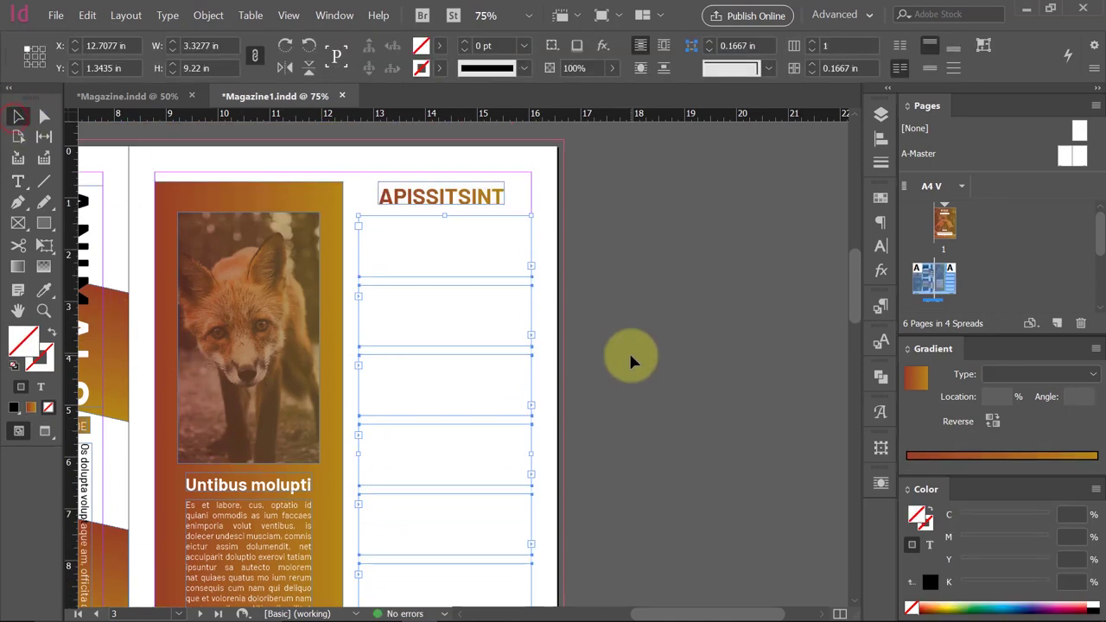
pyautogui.click(624, 350)
pyautogui.keyDown('ctrl'); pyautogui.keyDown('alt'); pyautogui.click(486, 382); pyautogui.keyUp('alt'); pyautogui.keyUp('ctrl')
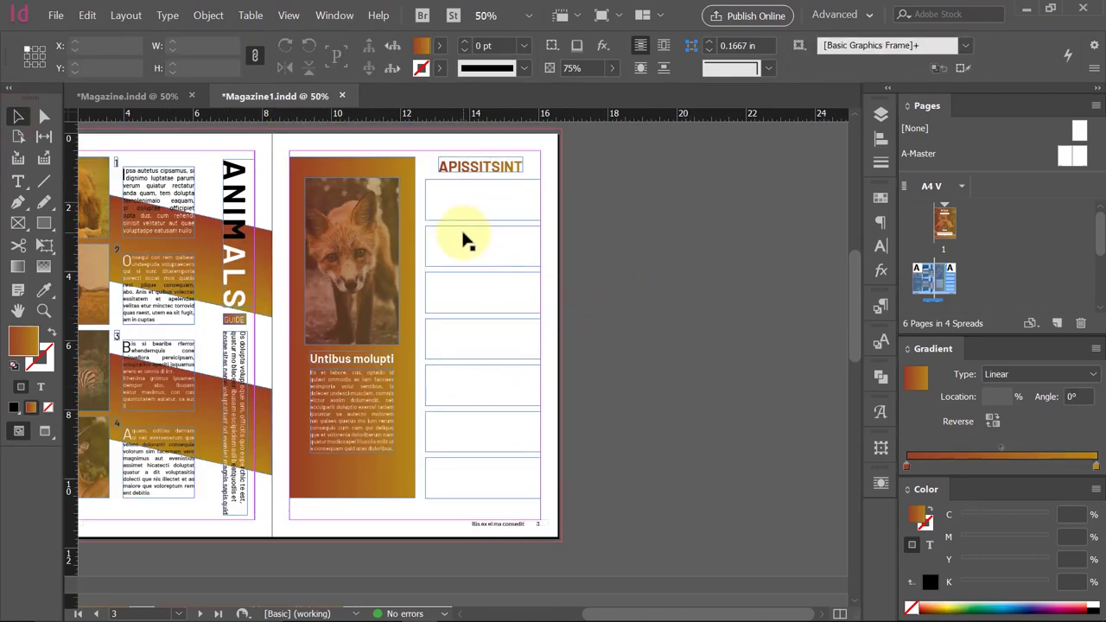
pyautogui.doubleClick(458, 250)
pyautogui.click(454, 243)
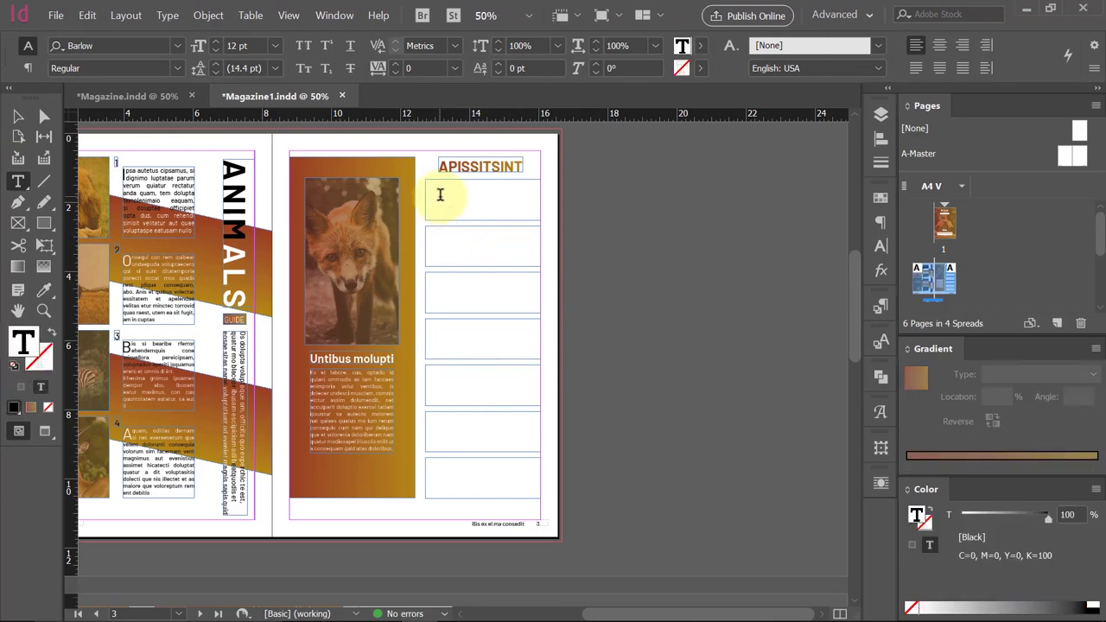
pyautogui.click(167, 14)
pyautogui.click(250, 427)
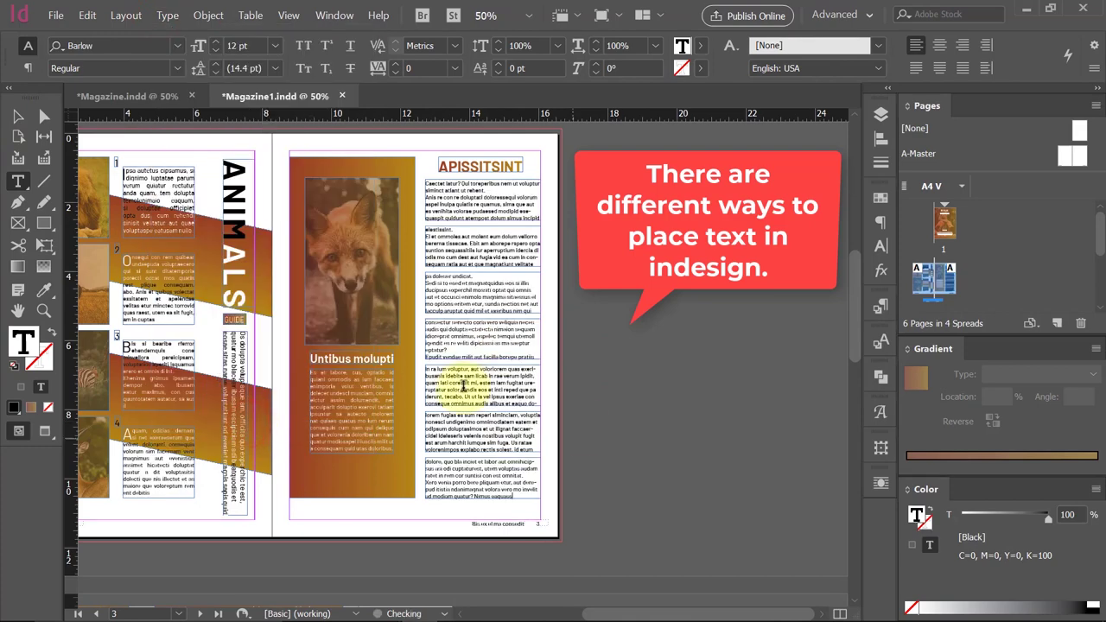
# Select the top and bottom stacked frames and group them with Ctrl+G.
pyautogui.click(18, 116)
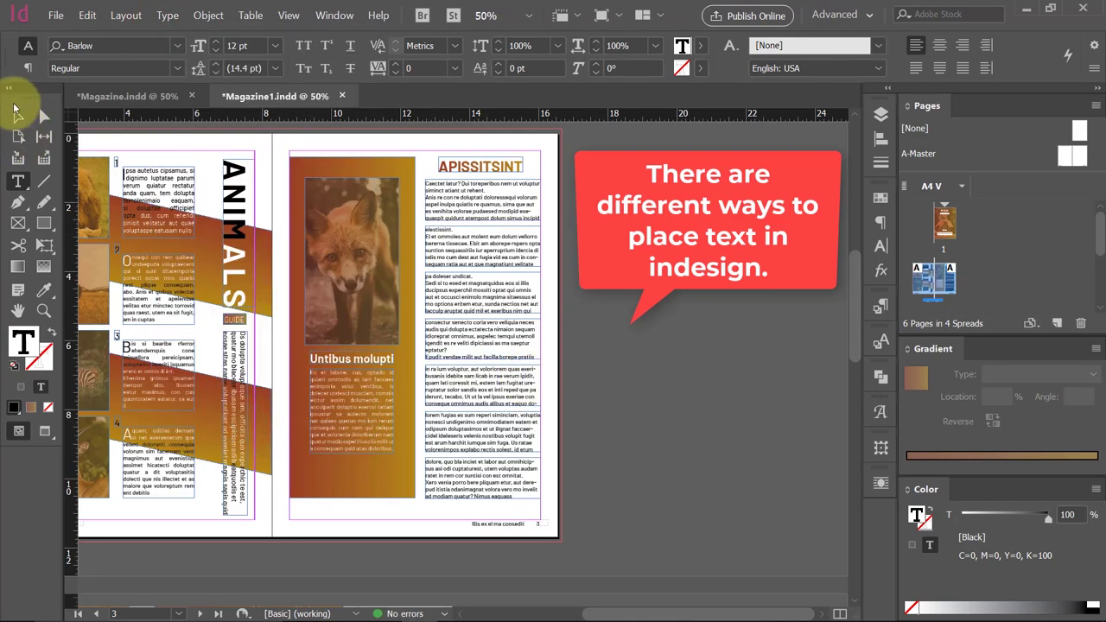
pyautogui.click(375, 294)
pyautogui.click(610, 314)
pyautogui.click(496, 249)
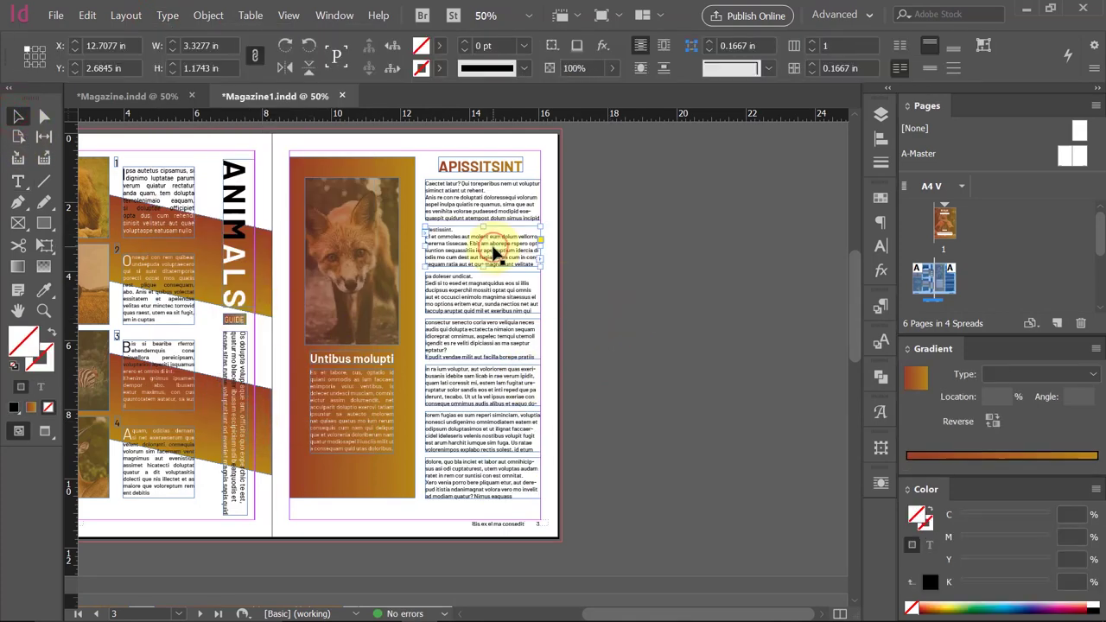
pyautogui.click(501, 202)
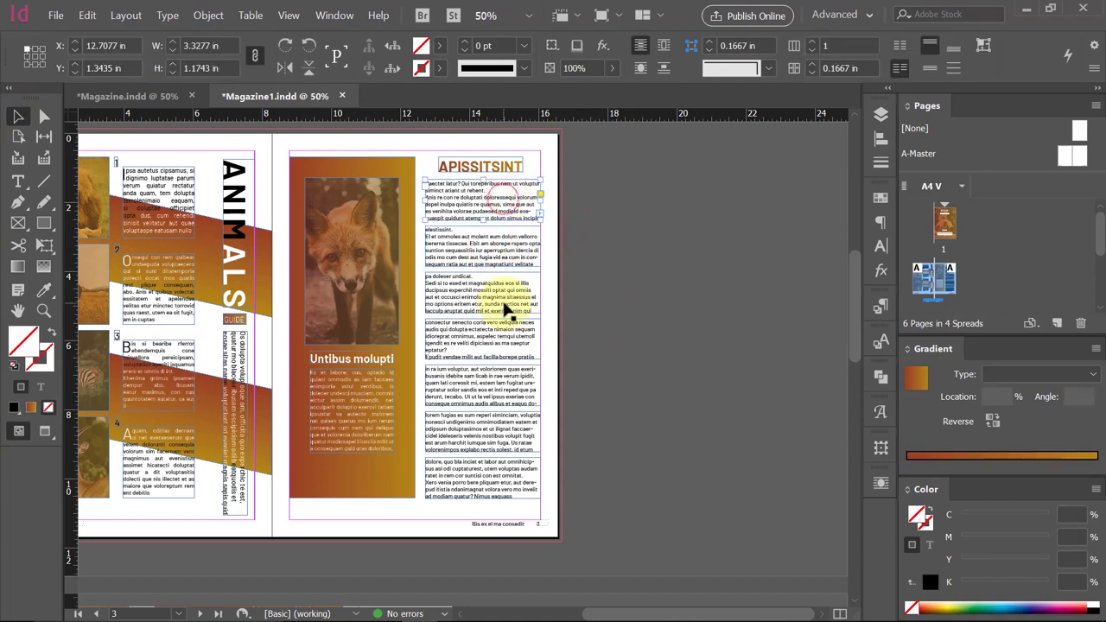
pyautogui.keyDown('shift'); pyautogui.click(478, 477); pyautogui.keyUp('shift')
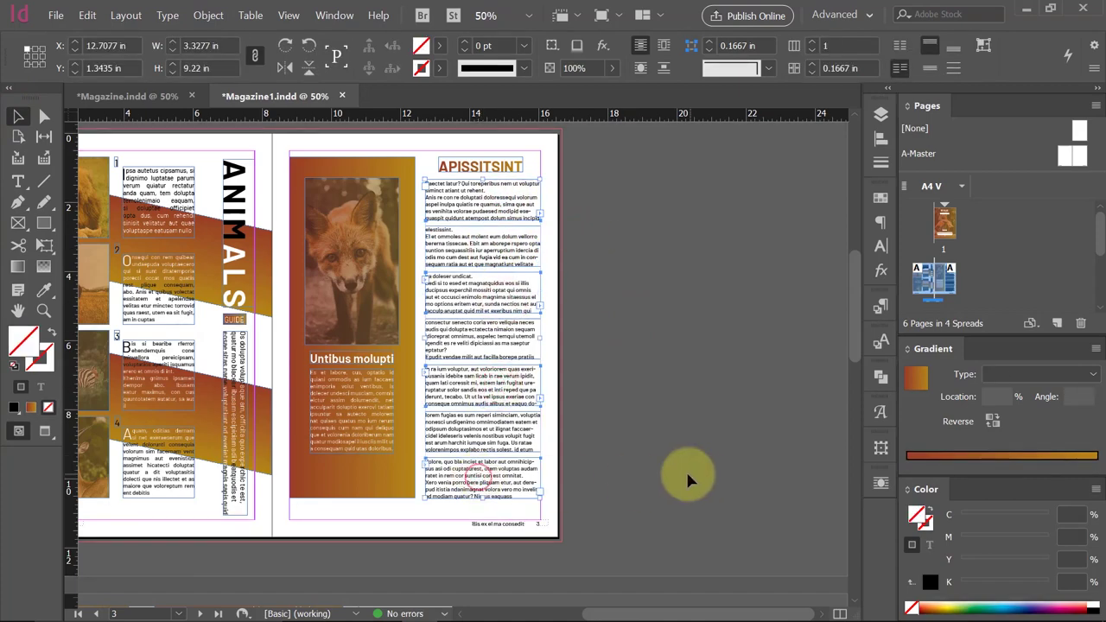
pyautogui.hotkey('ctrl', 'g')
# Undo the grouping and the placeholder fill, keeping the seven empty stacked frames.
pyautogui.hotkey('ctrl', 'shift', 'g')
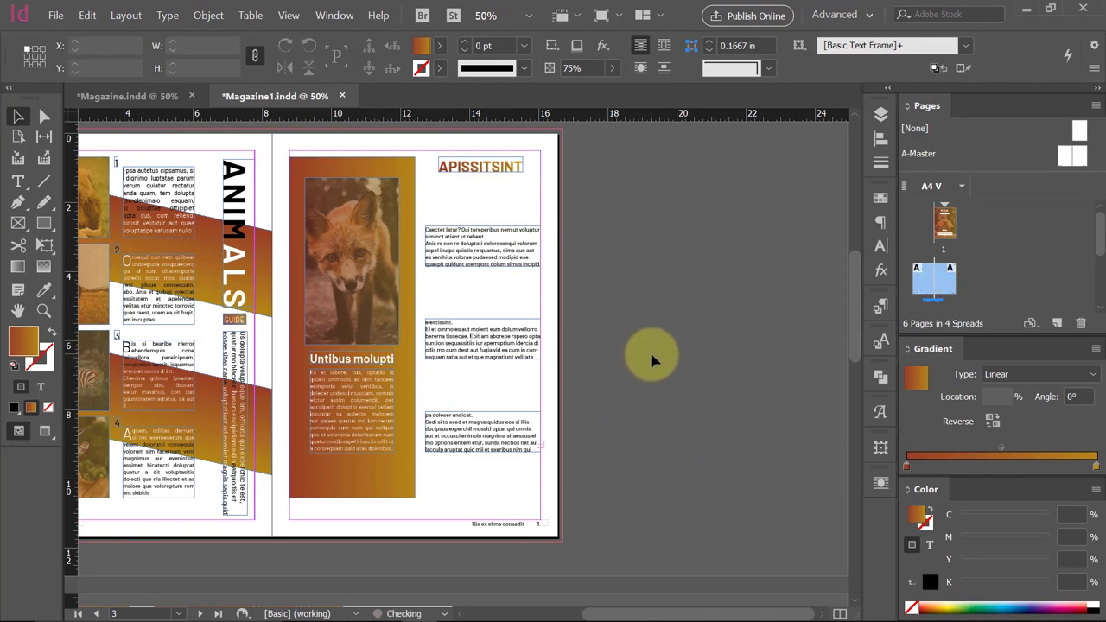
pyautogui.hotkey('ctrl', 'z')
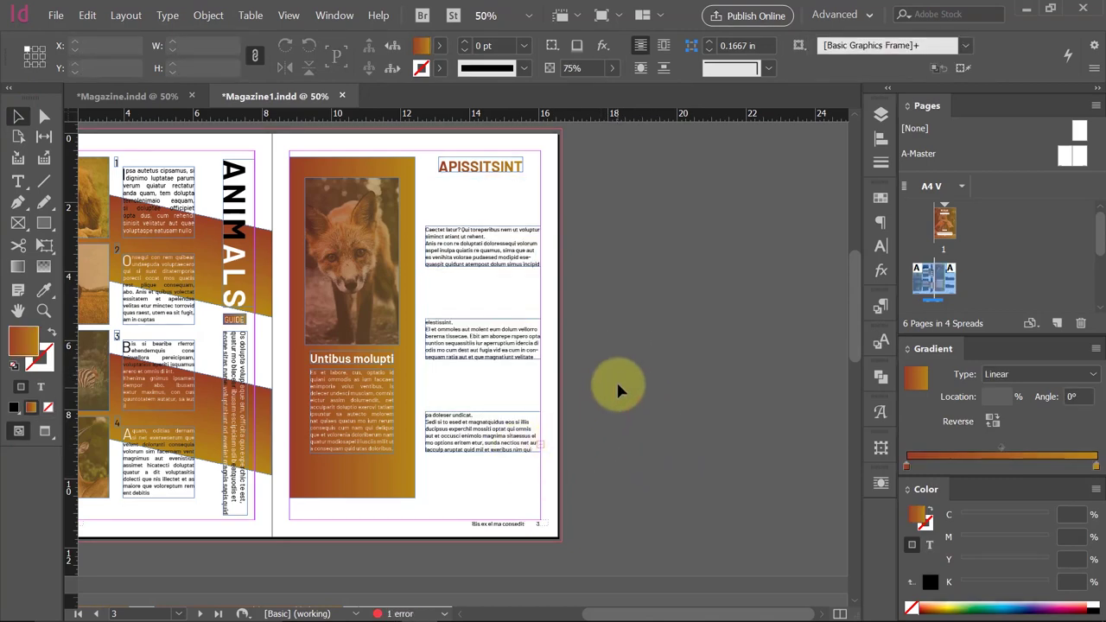
pyautogui.hotkey('ctrl', 'shift', 'z')
pyautogui.hotkey('ctrl', 'z')
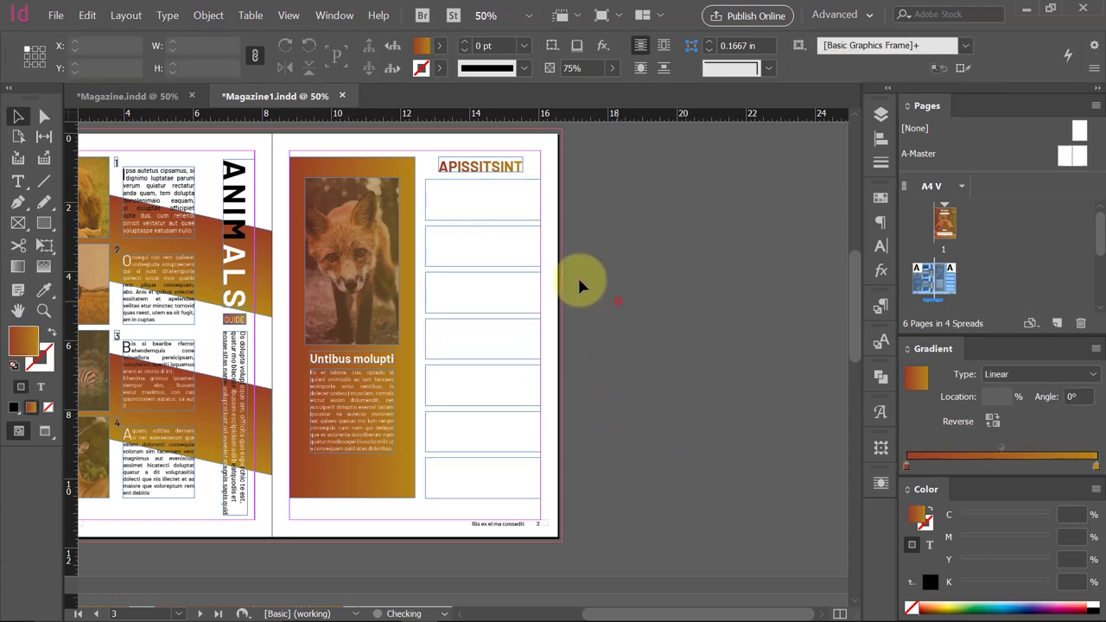
# Delete the first, third, fifth and seventh frames, leaving three spaced empty frames.
pyautogui.click(483, 248)
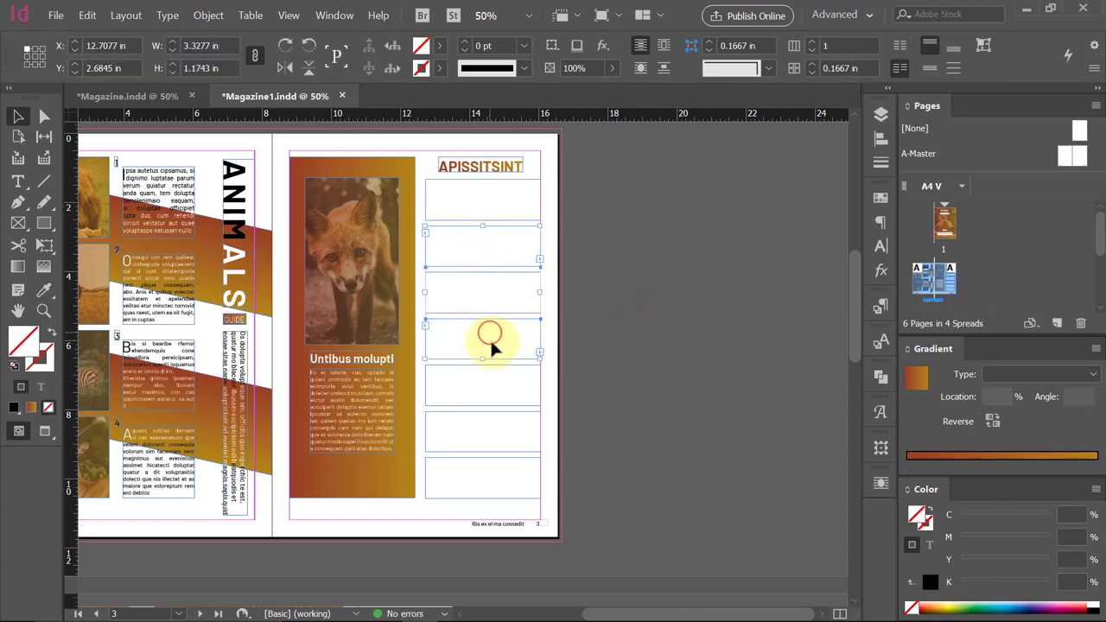
pyautogui.click(600, 264)
pyautogui.click(469, 185)
pyautogui.keyDown('shift'); pyautogui.click(468, 281); pyautogui.keyUp('shift')
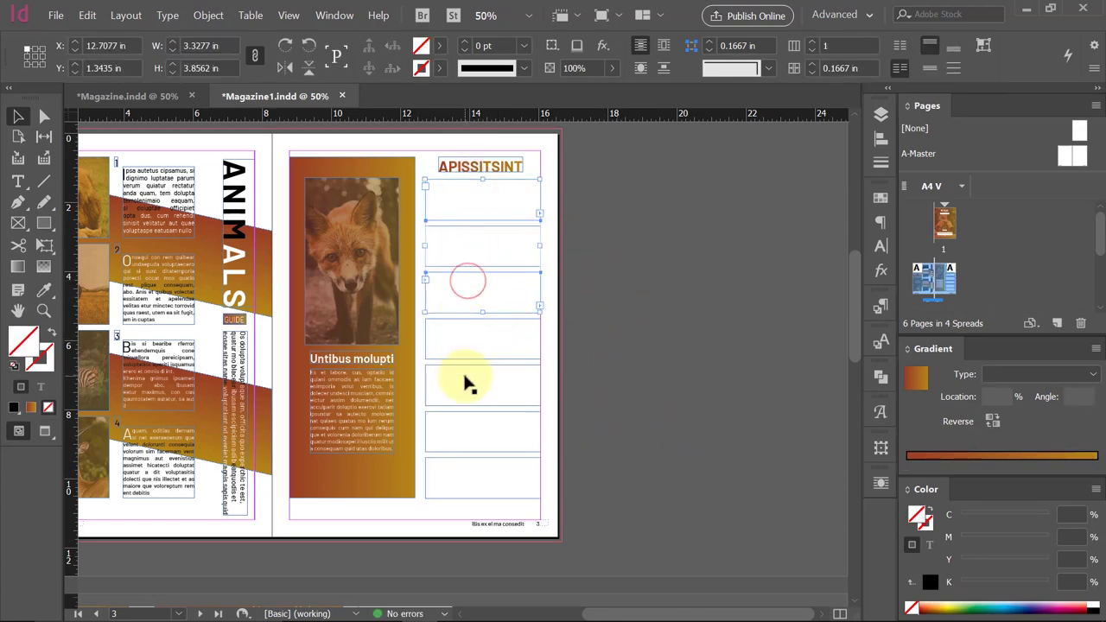
pyautogui.keyDown('shift'); pyautogui.click(465, 378); pyautogui.keyUp('shift')
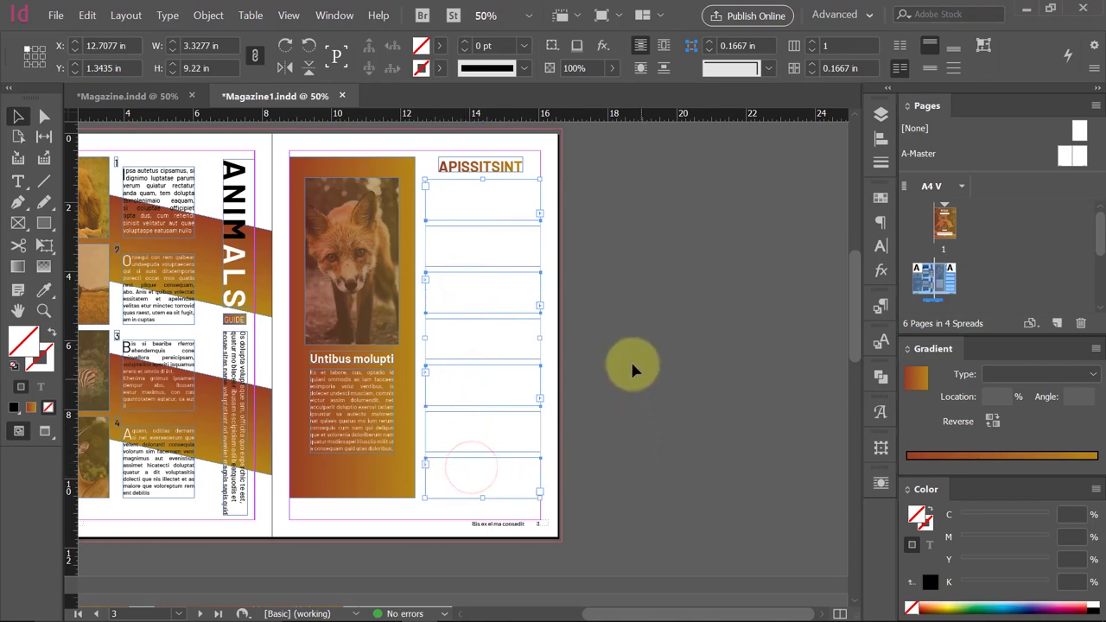
pyautogui.press('Delete')
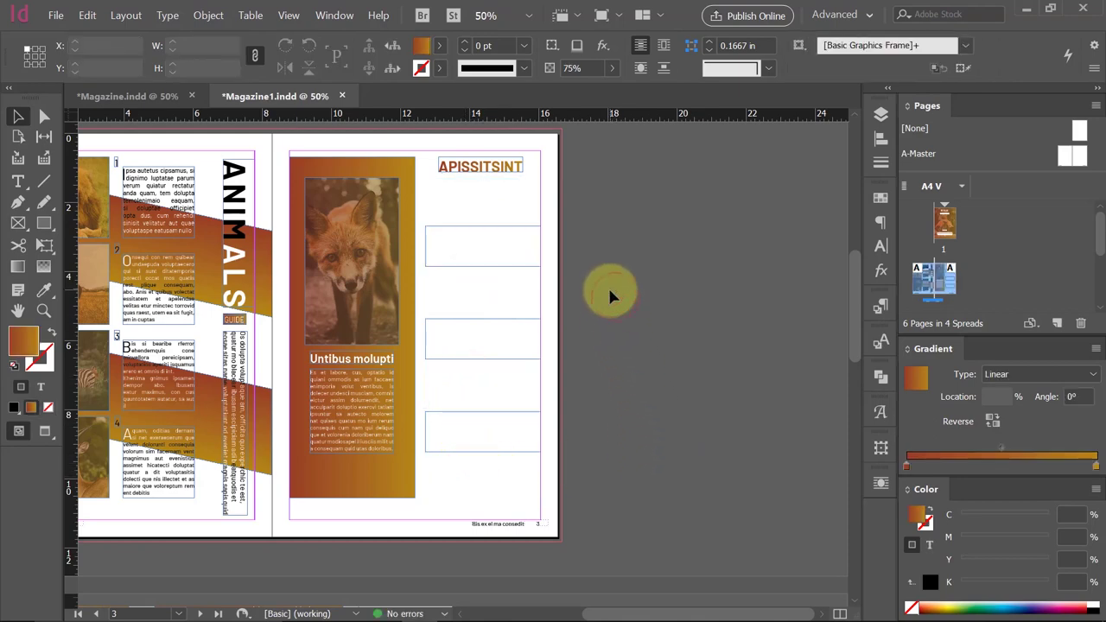
pyautogui.keyDown('ctrl'); pyautogui.click(494, 257); pyautogui.keyUp('ctrl')
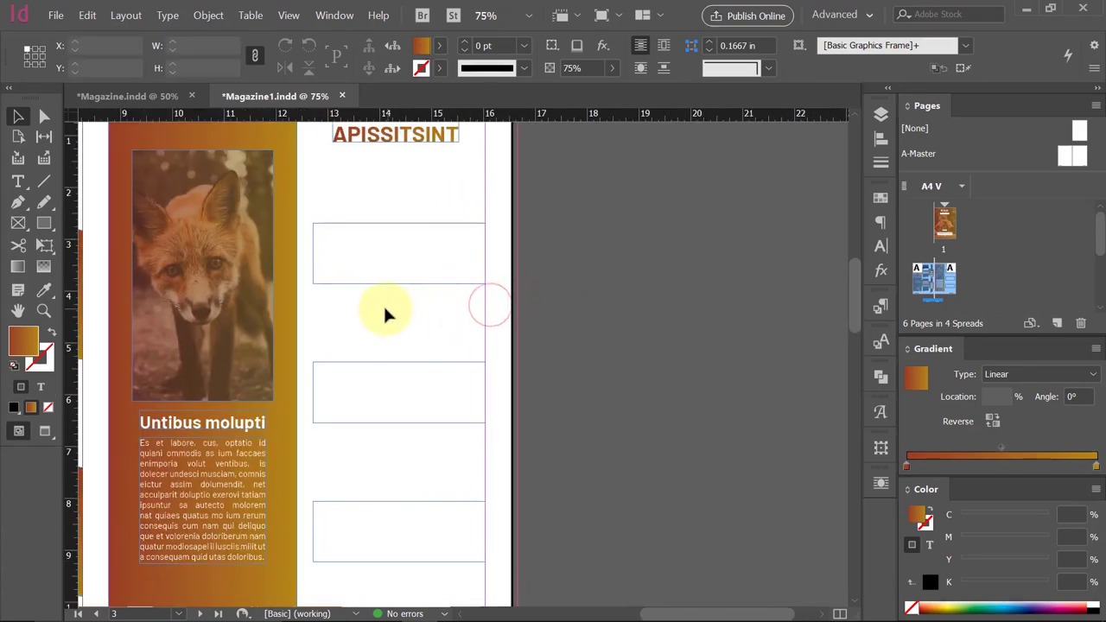
# Draw a thin 0.4306 in heading frame and Alt-drag a copy above the second body frame.
pyautogui.press('t')
pyautogui.moveTo(314, 230); pyautogui.dragTo(488, 254)
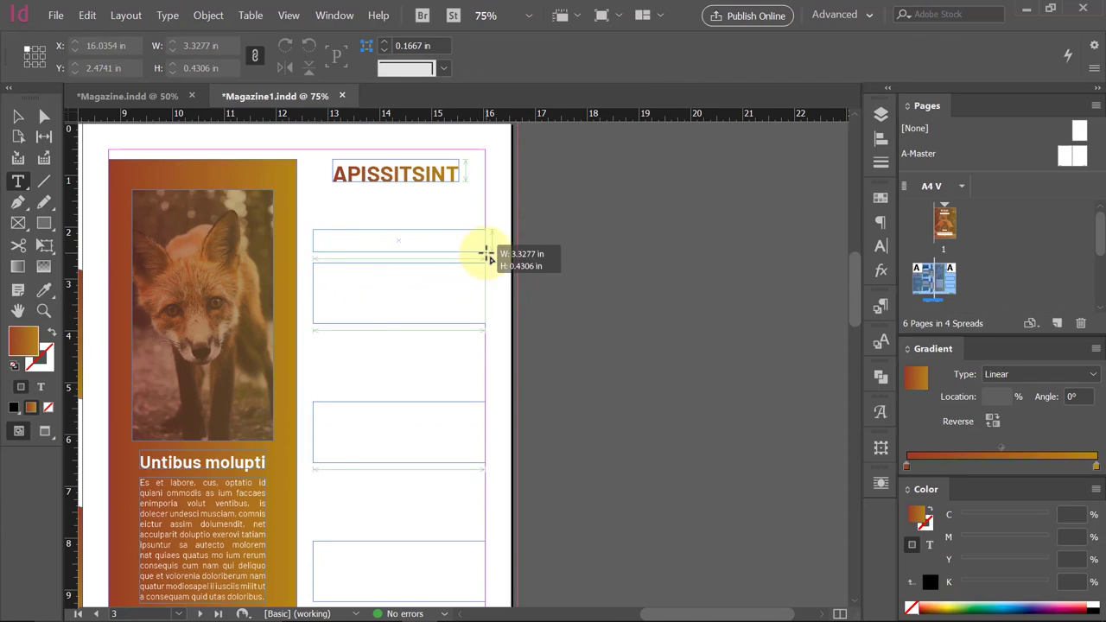
pyautogui.click(19, 116)
pyautogui.click(554, 262)
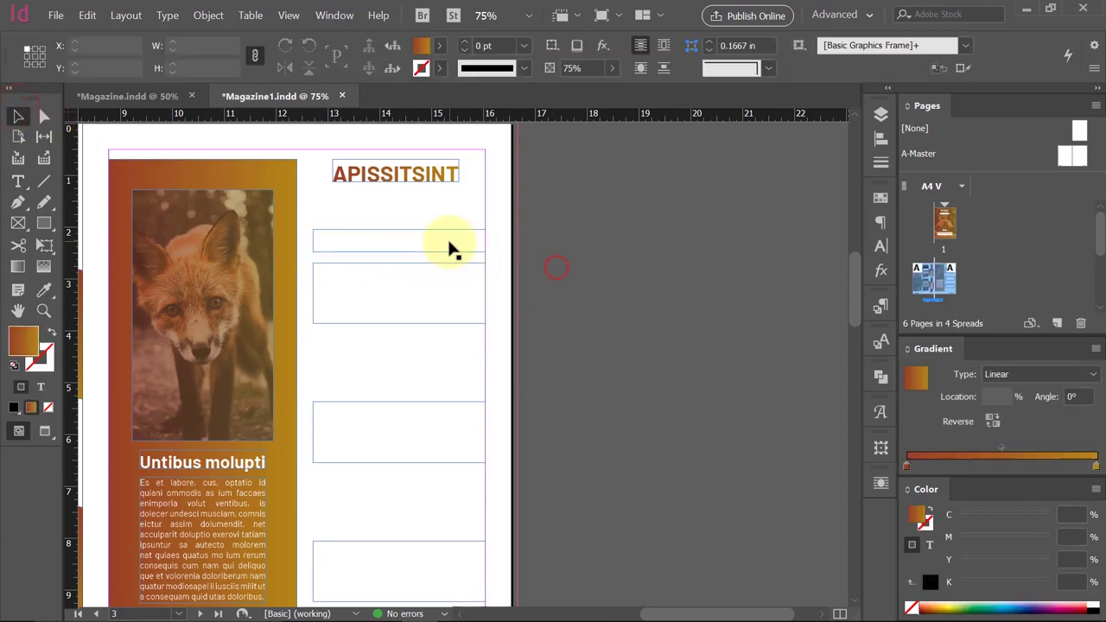
pyautogui.moveTo(423, 252)
pyautogui.mouseDown()
pyautogui.moveTo(442, 398)
pyautogui.moveTo(439, 390)
pyautogui.mouseUp()
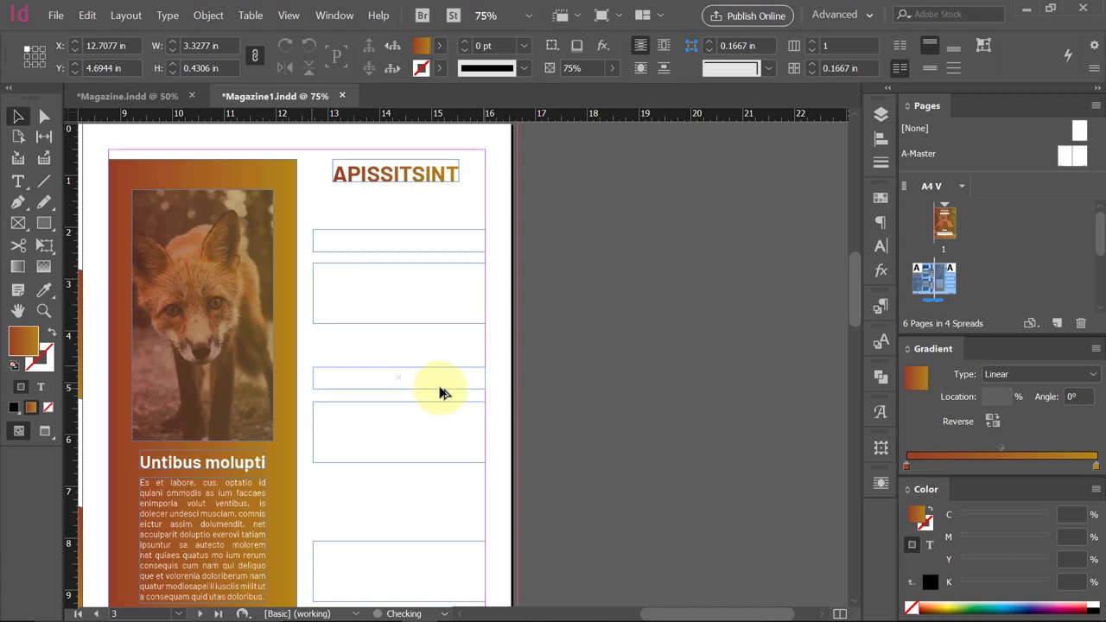
# Zoom out to 50% to view the whole spread.
pyautogui.scroll(-3, 536, 407)
pyautogui.hscroll(3, 536, 407)
pyautogui.scroll(-2, 435, 346)
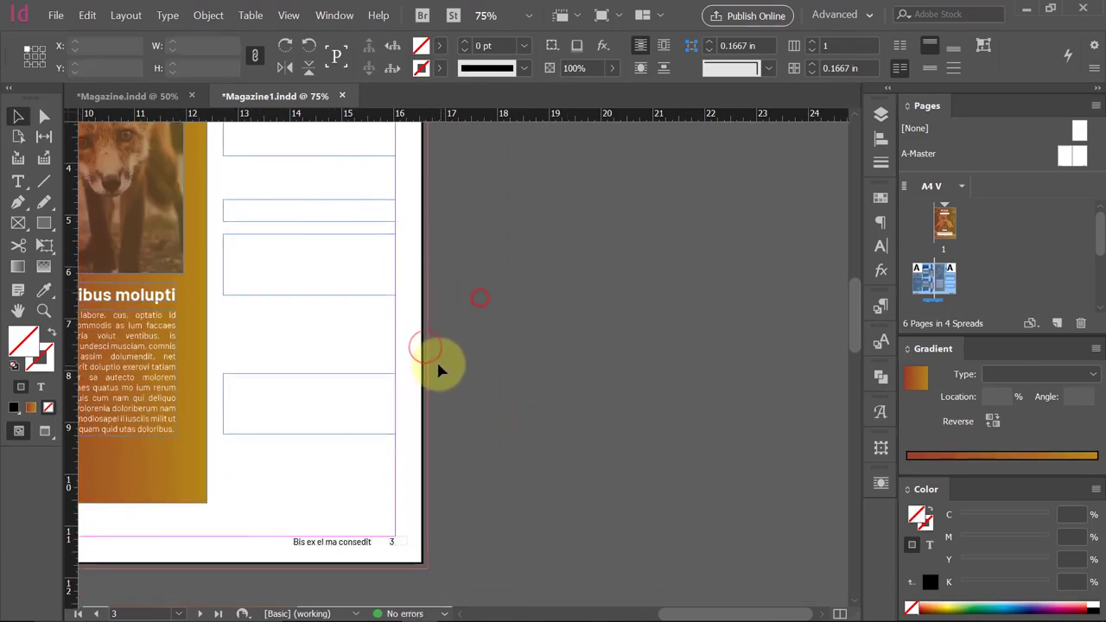
pyautogui.keyDown('ctrl'); pyautogui.keyDown('alt'); pyautogui.click(389, 340); pyautogui.keyUp('alt'); pyautogui.keyUp('ctrl')
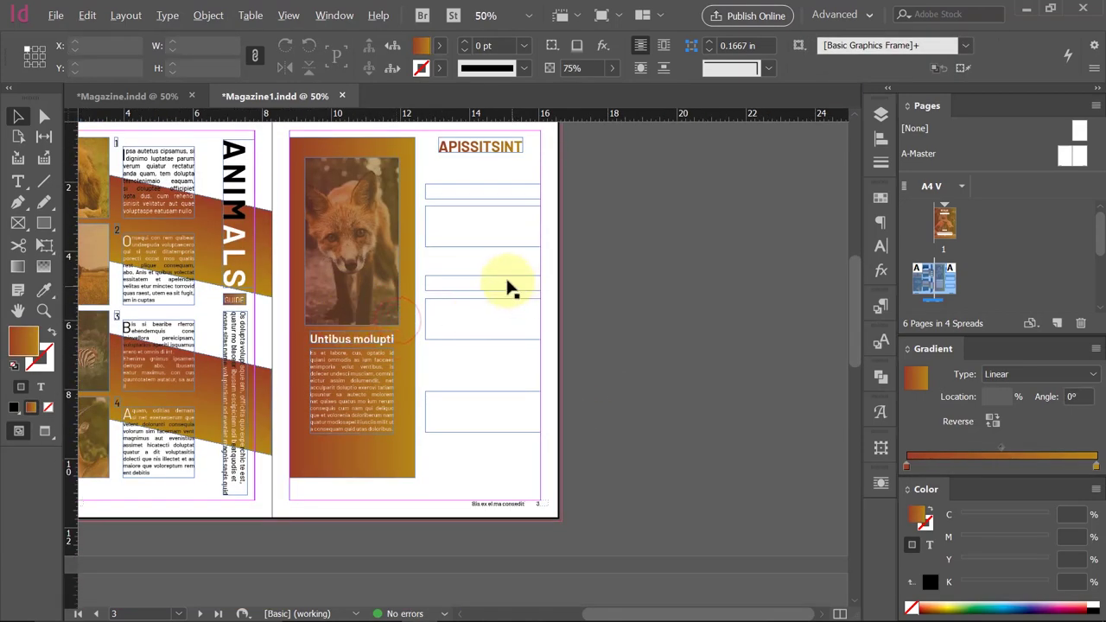
# Delete the extra frames from the lower part of the right column.
pyautogui.moveTo(507, 281); pyautogui.dragTo(512, 380)
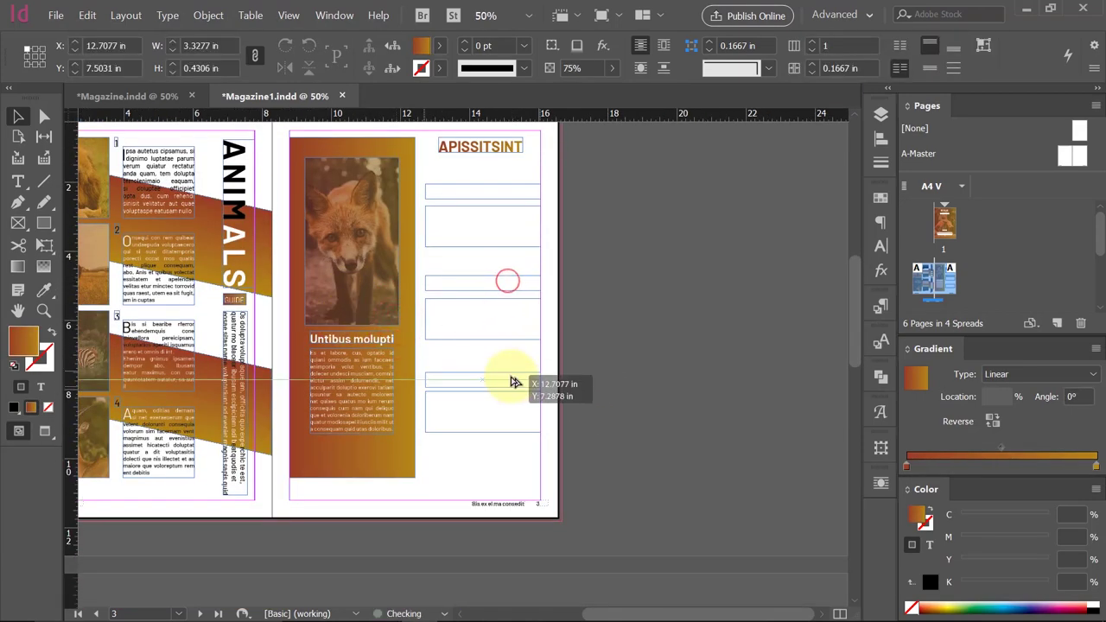
pyautogui.click(642, 365)
pyautogui.moveTo(465, 267); pyautogui.dragTo(511, 486)
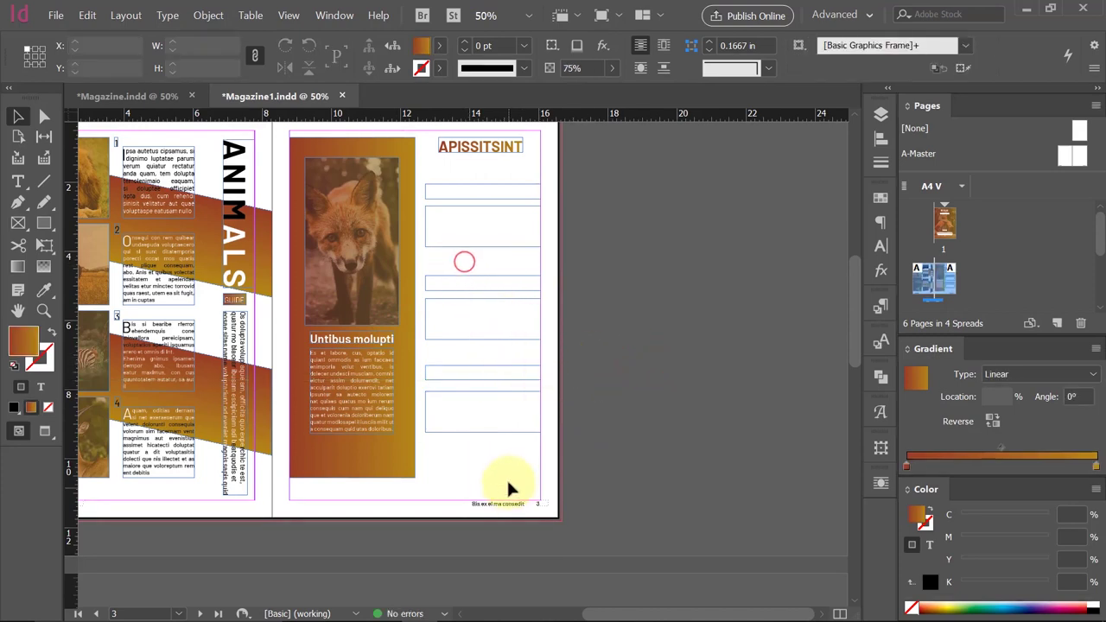
pyautogui.press('Delete')
# Alt-drag copies of the heading/body pair down the column to make four pairs.
pyautogui.moveTo(481, 267); pyautogui.dragTo(509, 184)
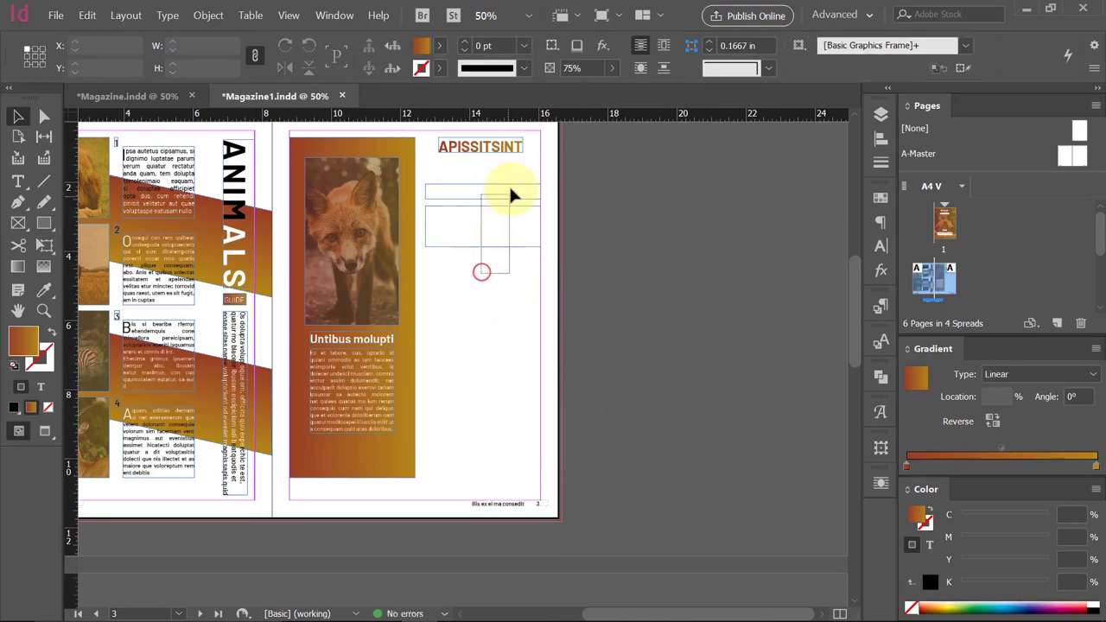
pyautogui.moveTo(496, 224); pyautogui.dragTo(499, 306)
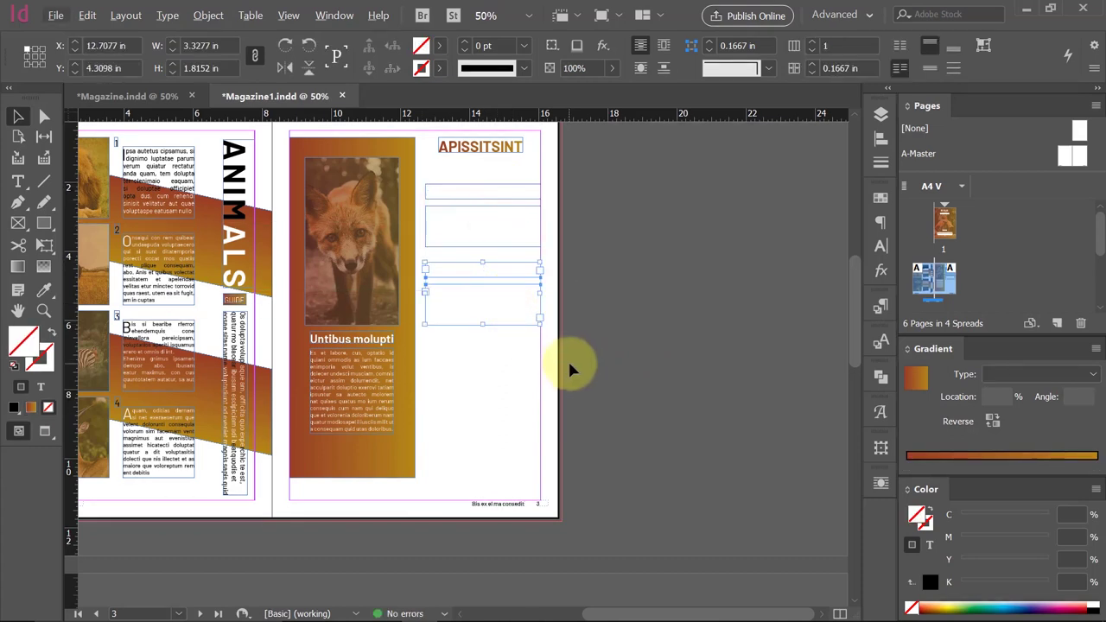
pyautogui.click(605, 354)
pyautogui.click(436, 334)
pyautogui.click(499, 263)
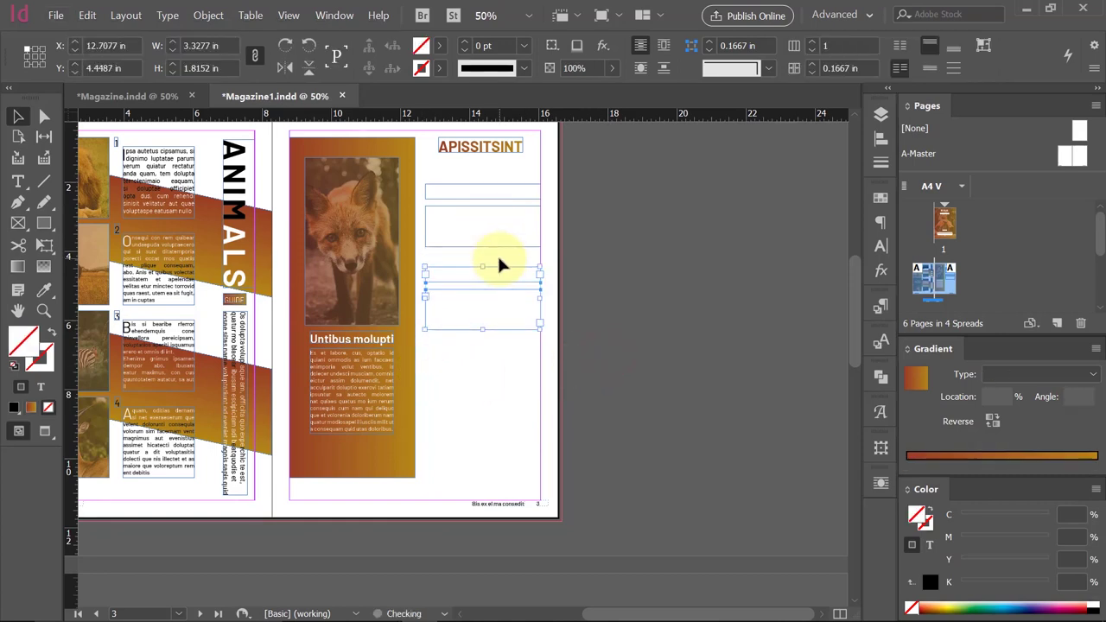
pyautogui.moveTo(505, 295); pyautogui.dragTo(498, 450)
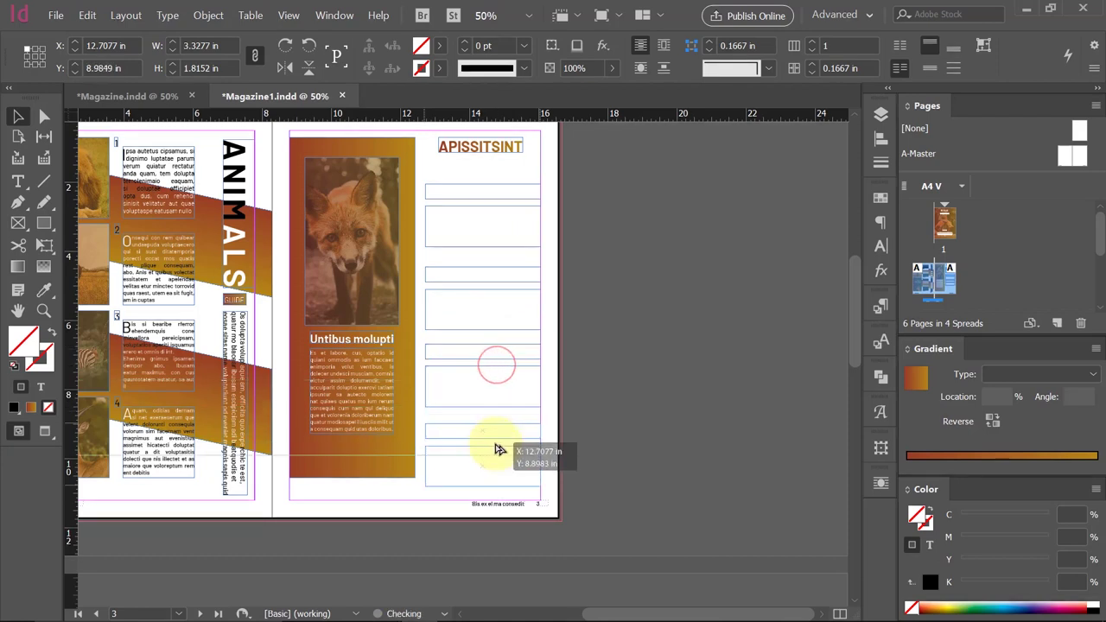
pyautogui.click(609, 290)
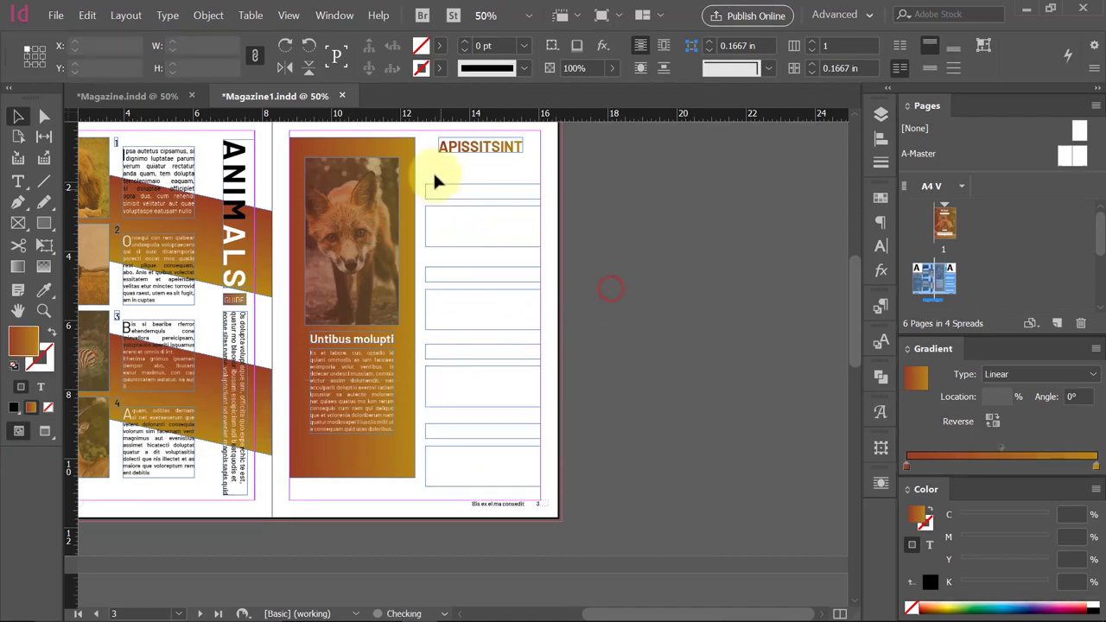
# Move all four pairs up together to start under the title at Y 1.3261 in.
pyautogui.moveTo(435, 169); pyautogui.dragTo(519, 450)
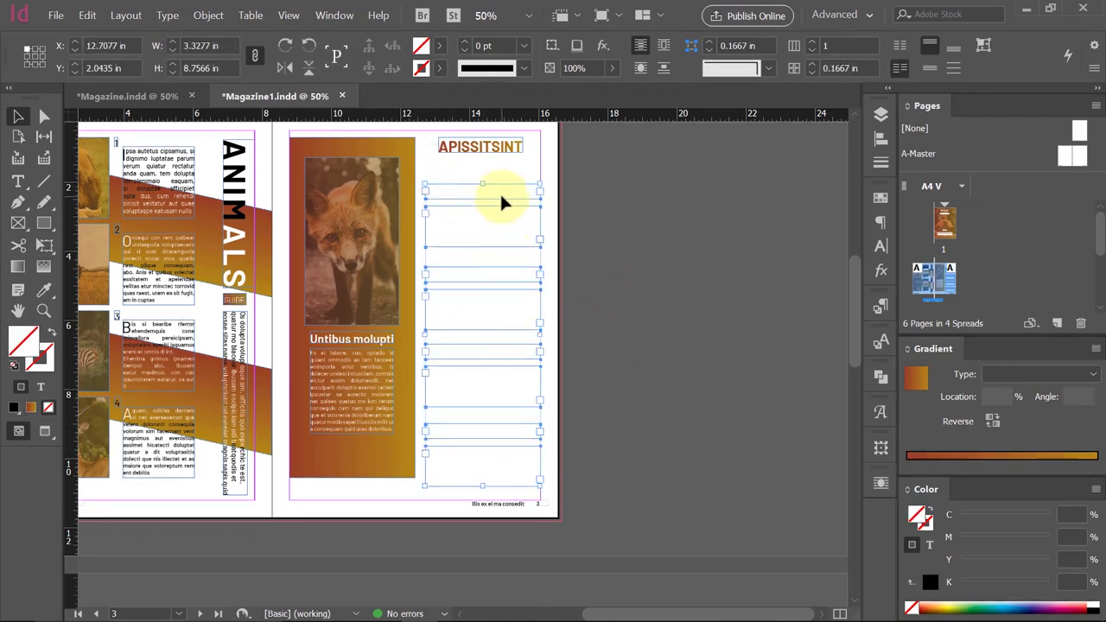
pyautogui.moveTo(500, 202); pyautogui.dragTo(499, 179)
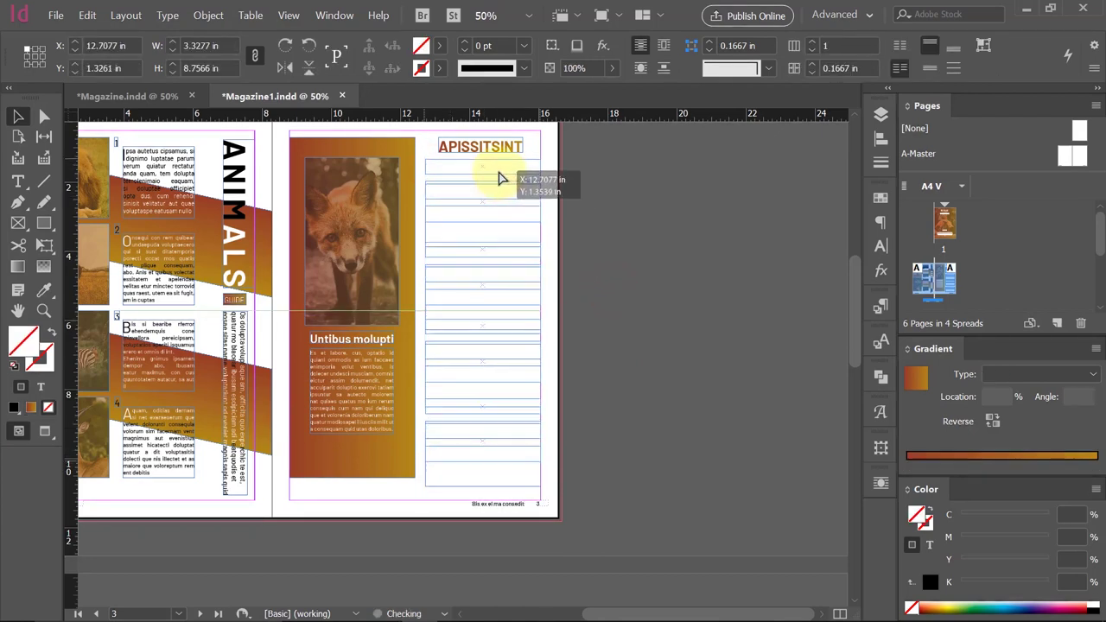
pyautogui.click(610, 170)
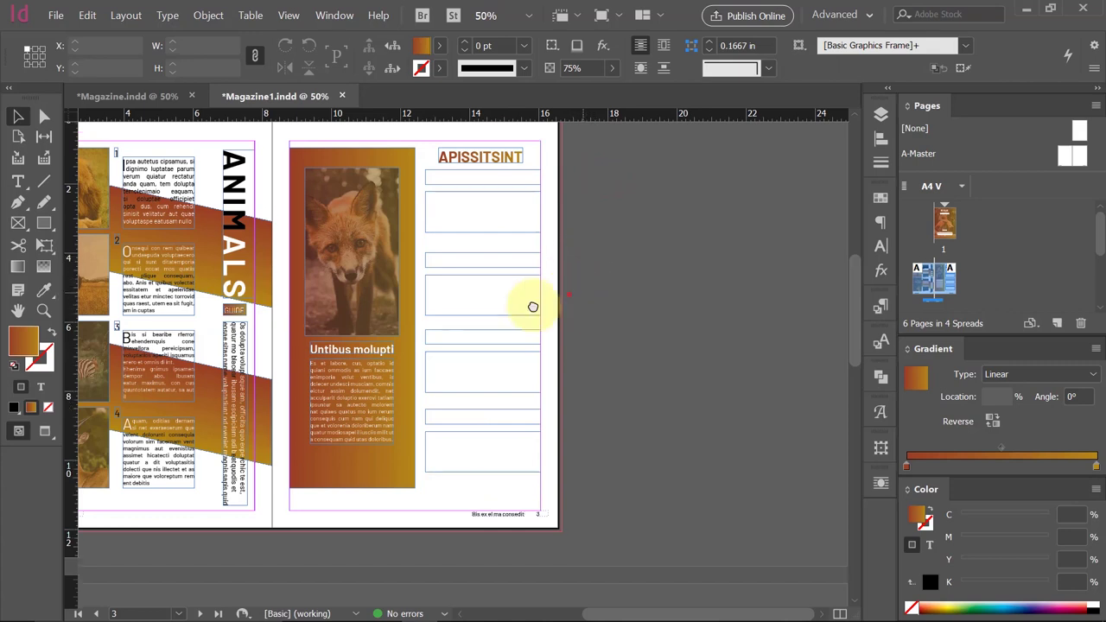
pyautogui.moveTo(570, 283); pyautogui.dragTo(571, 296)
pyautogui.moveTo(557, 164); pyautogui.dragTo(488, 462)
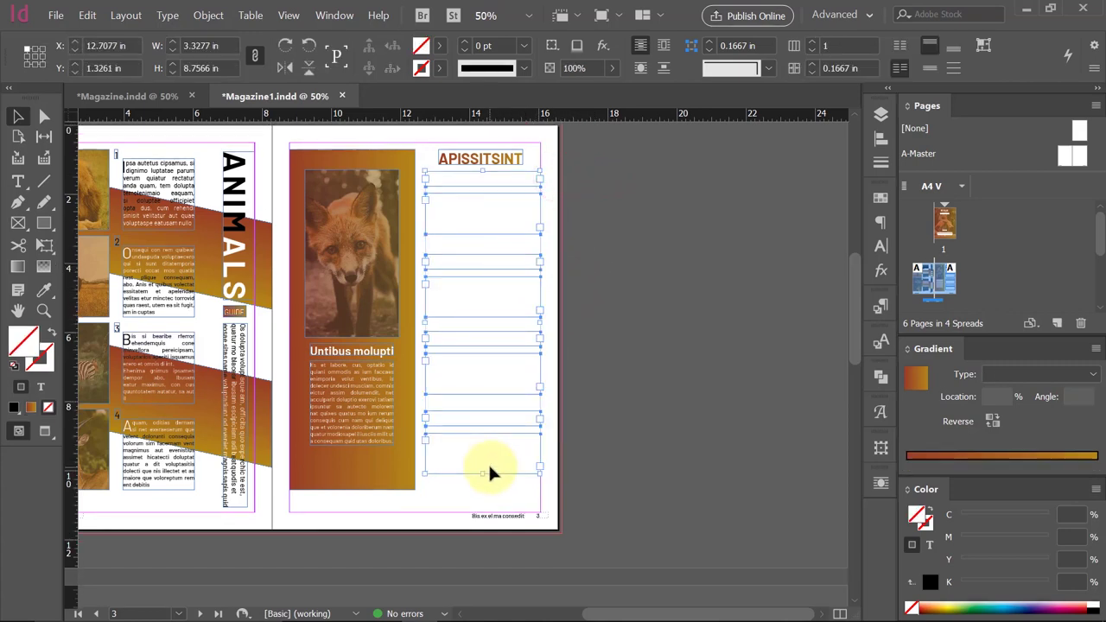
pyautogui.click(713, 203)
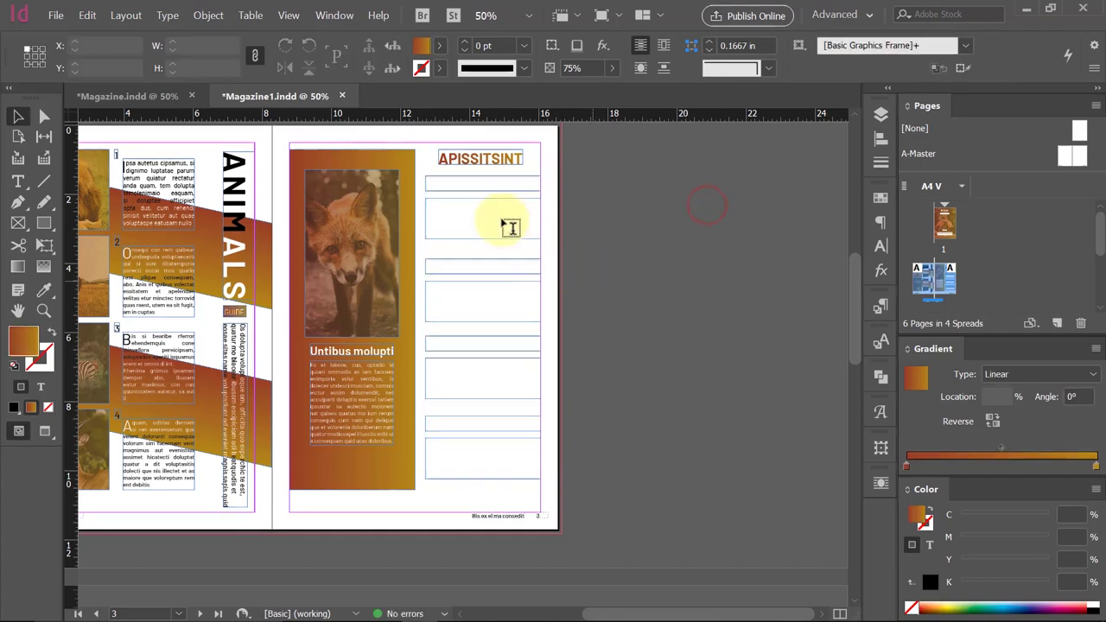
# Fill the top heading frame with 17 pt placeholder text and set its font style.
pyautogui.press('t')
pyautogui.click(471, 179)
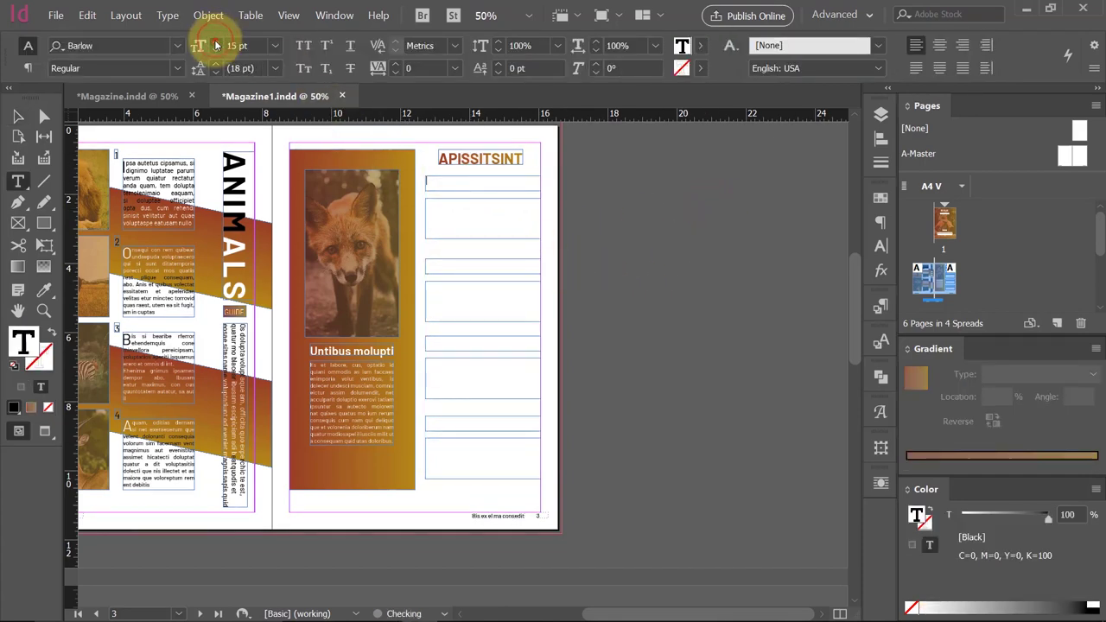
pyautogui.click(216, 45)
pyautogui.click(216, 45)
pyautogui.click(167, 16)
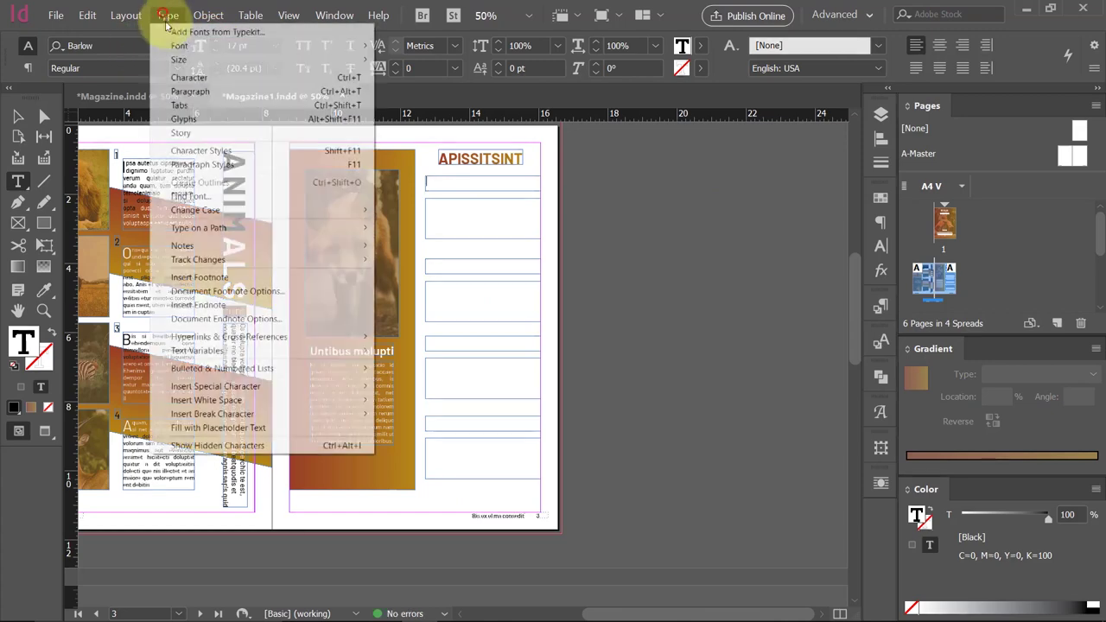
pyautogui.click(259, 426)
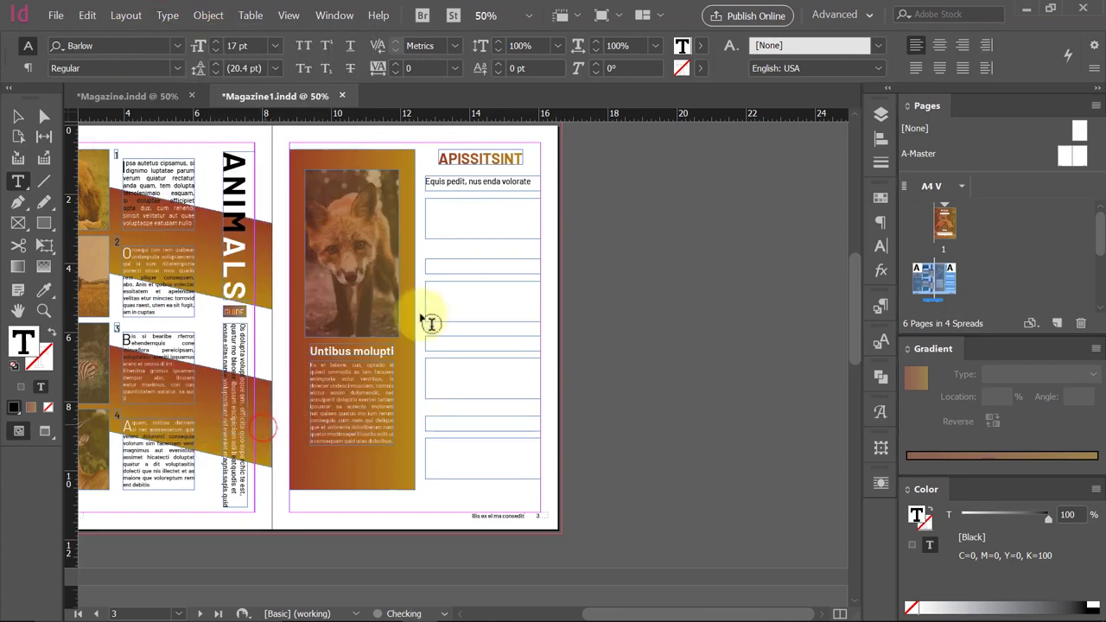
pyautogui.click(482, 231)
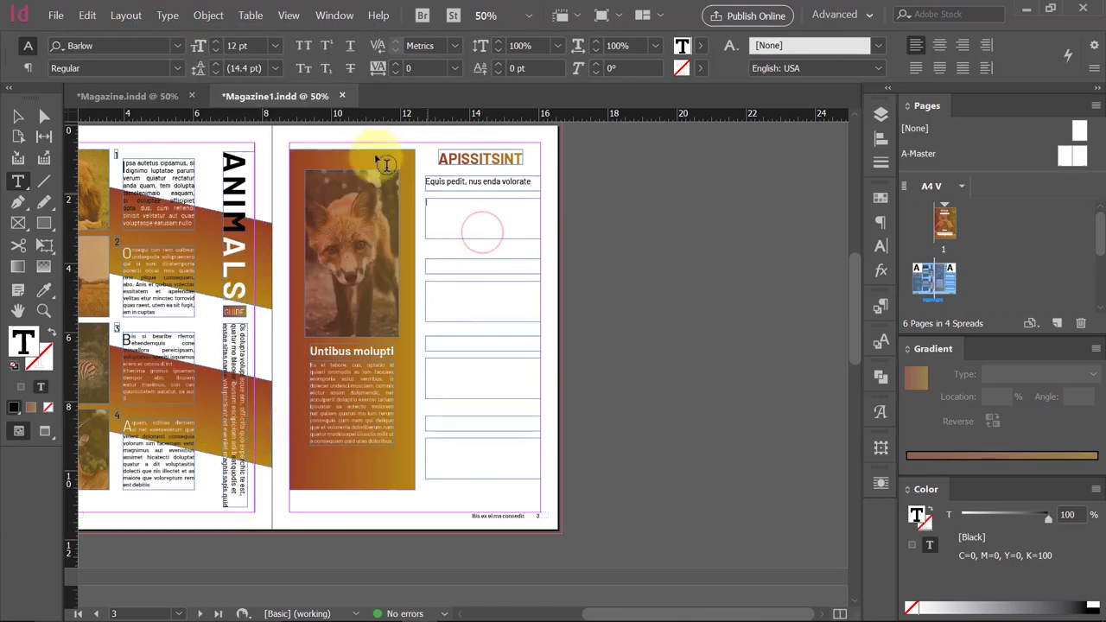
pyautogui.tripleClick(488, 184)
pyautogui.click(178, 68)
pyautogui.press('Escape')
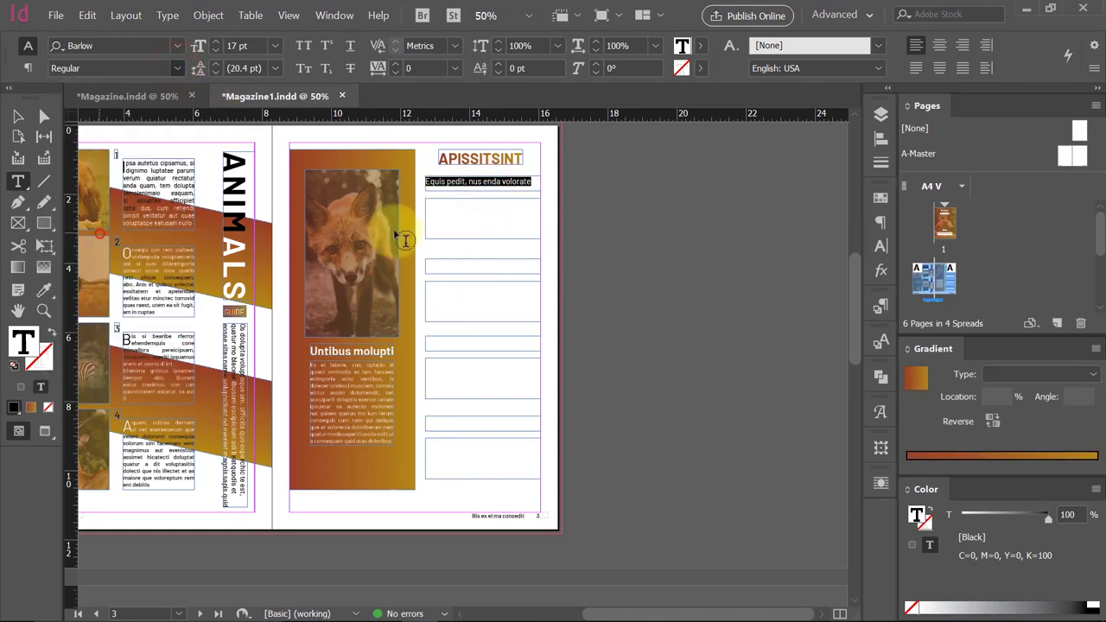
# Fill the body frame with 13 pt placeholder text, Justify Left, hyphenation off.
pyautogui.click(475, 202)
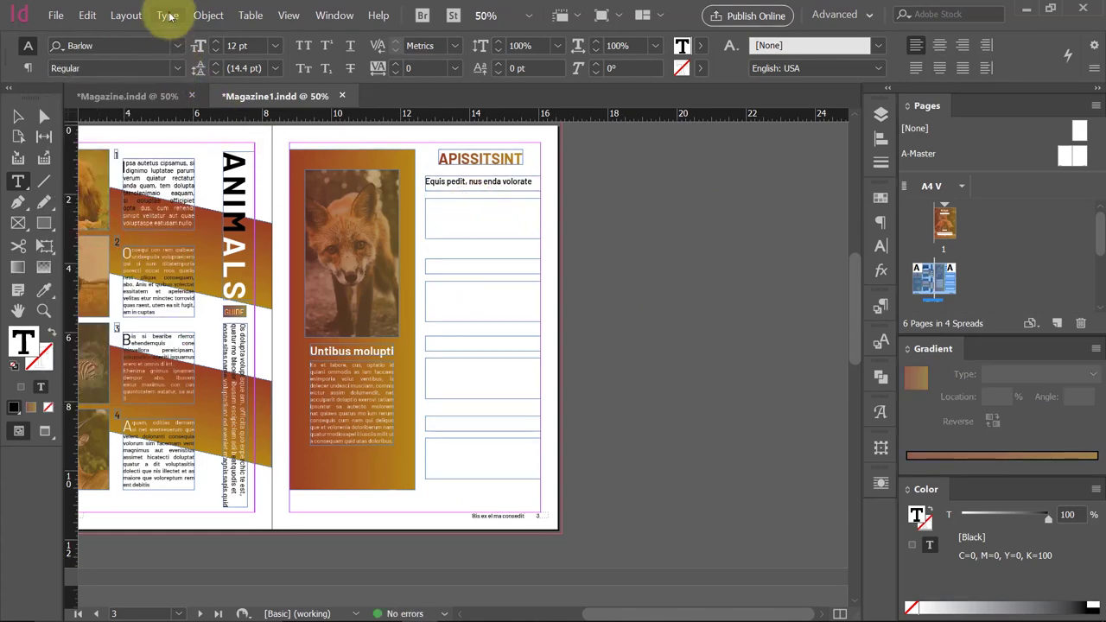
pyautogui.click(168, 16)
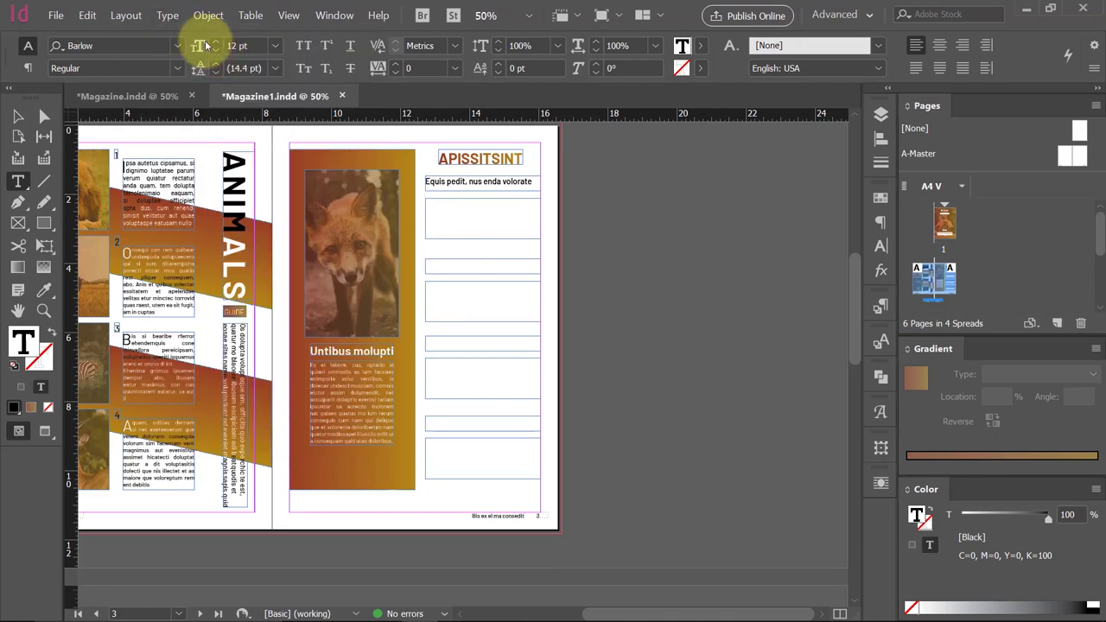
pyautogui.click(213, 43)
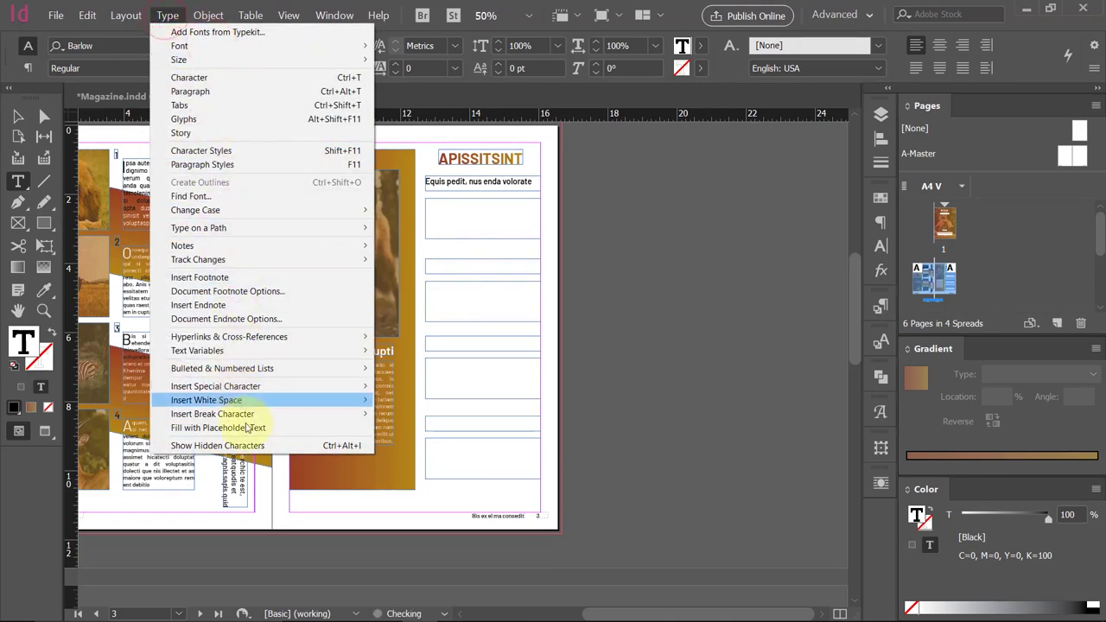
pyautogui.click(243, 428)
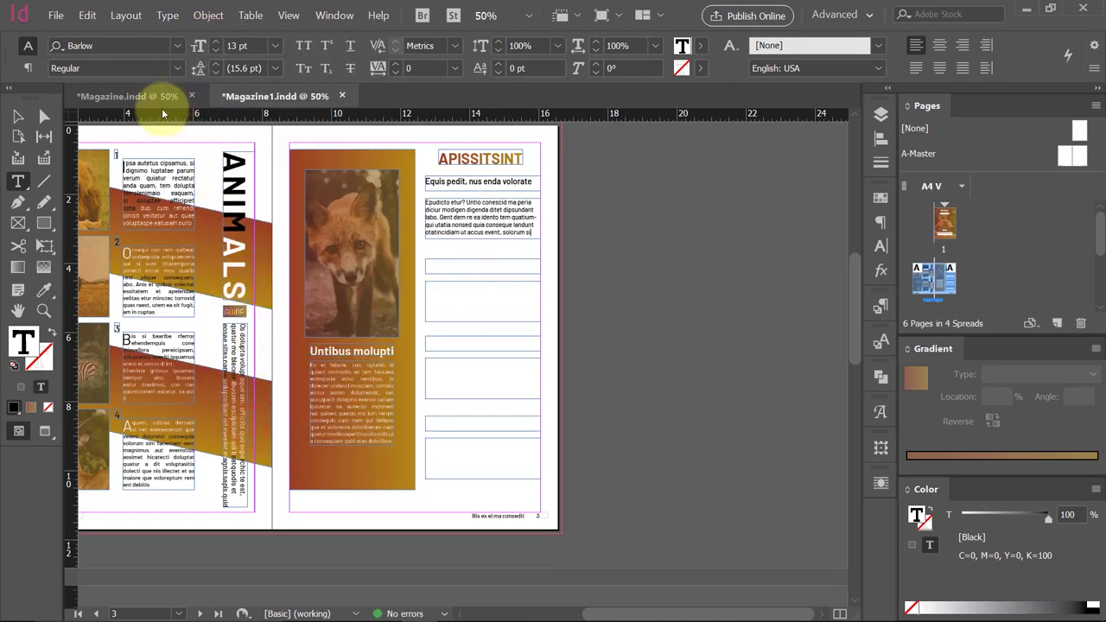
pyautogui.hotkey('ctrl', 'a')
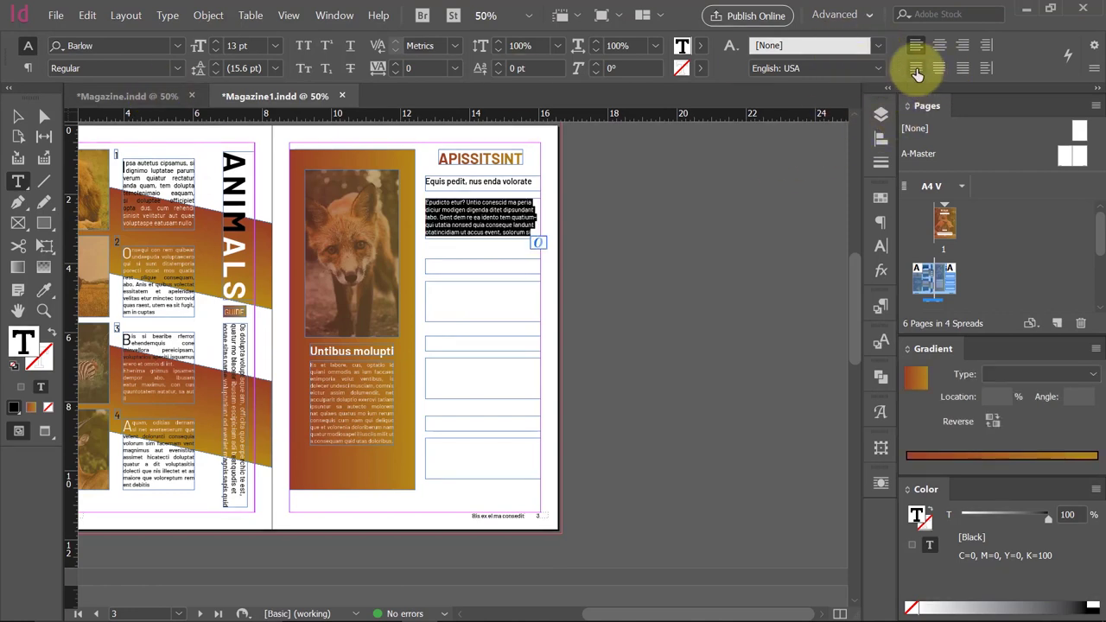
pyautogui.click(916, 68)
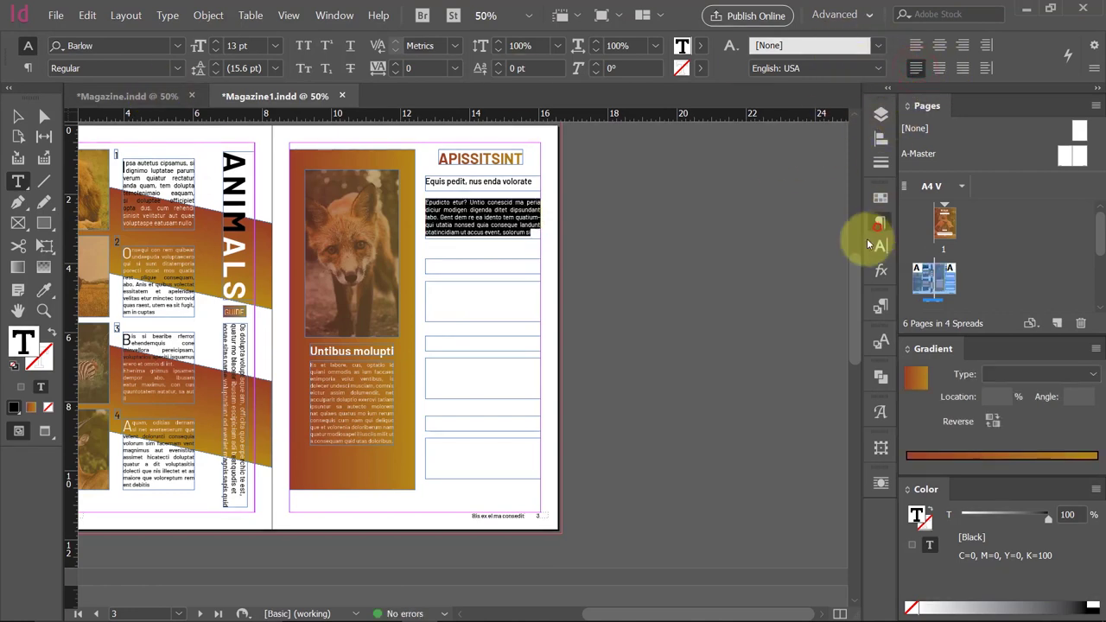
pyautogui.click(879, 225)
pyautogui.click(667, 415)
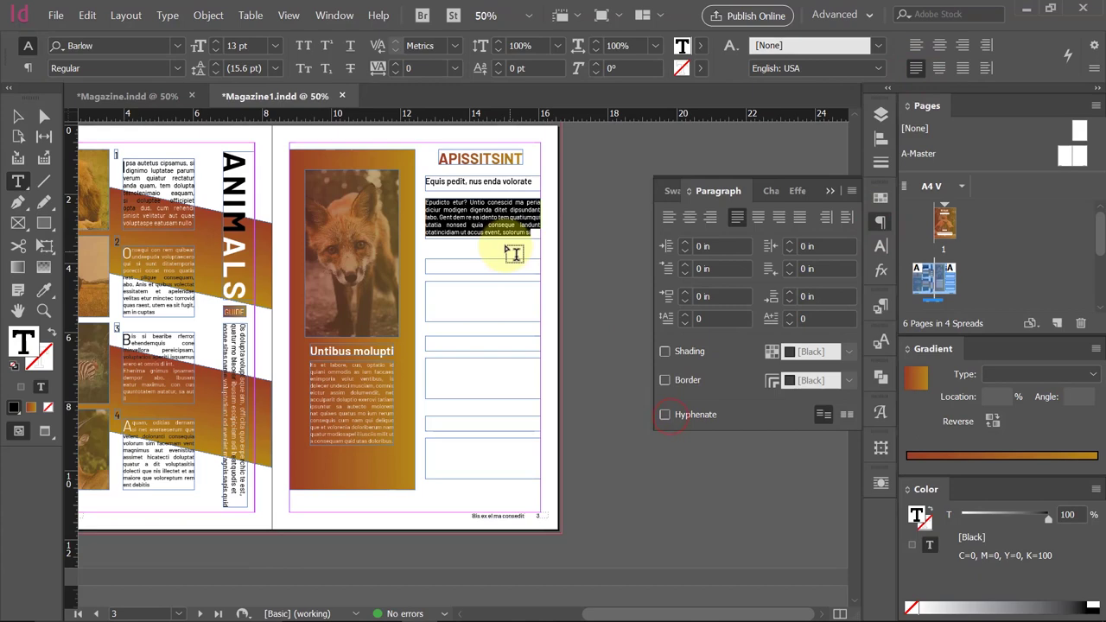
pyautogui.click(479, 290)
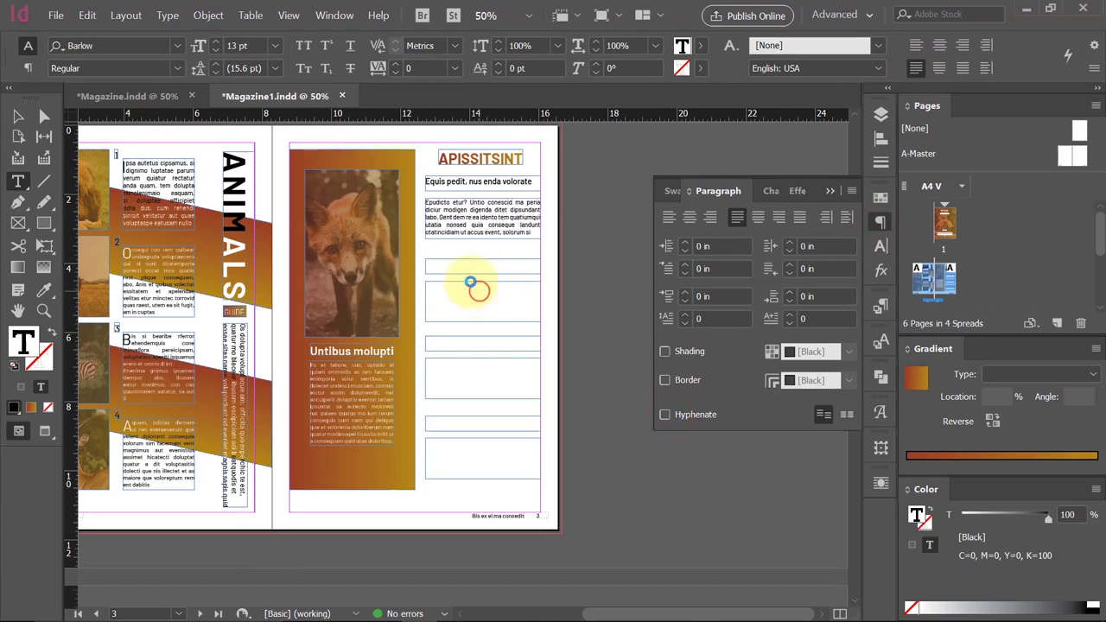
pyautogui.click(501, 201)
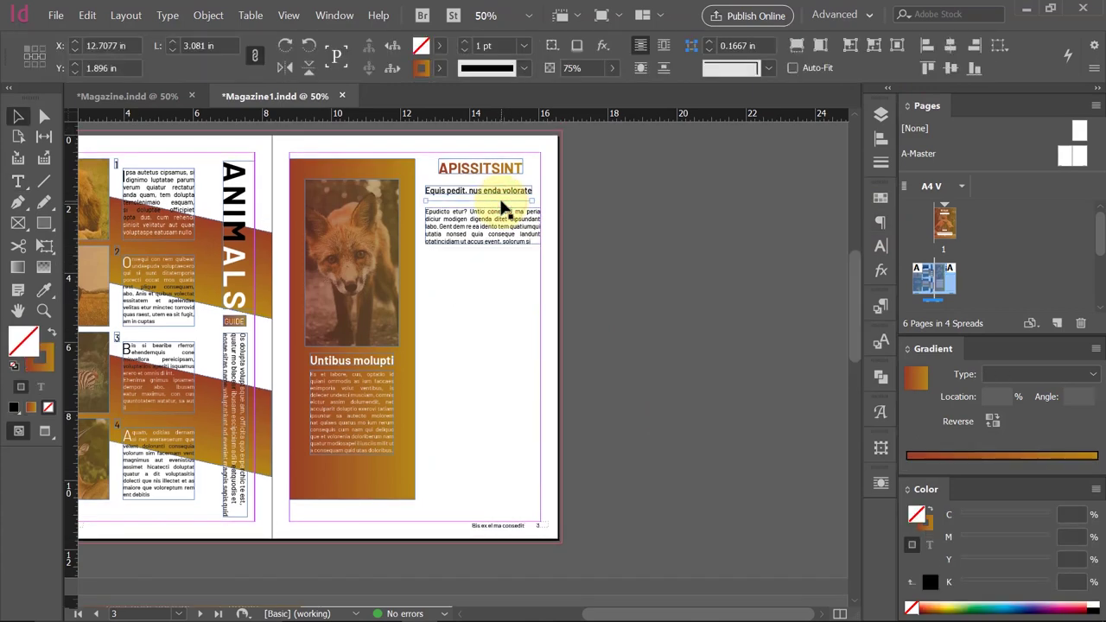
# Alt-drag a copy of the heading-and-body block down to make a fifth pair.
pyautogui.moveTo(503, 223); pyautogui.dragTo(504, 226)
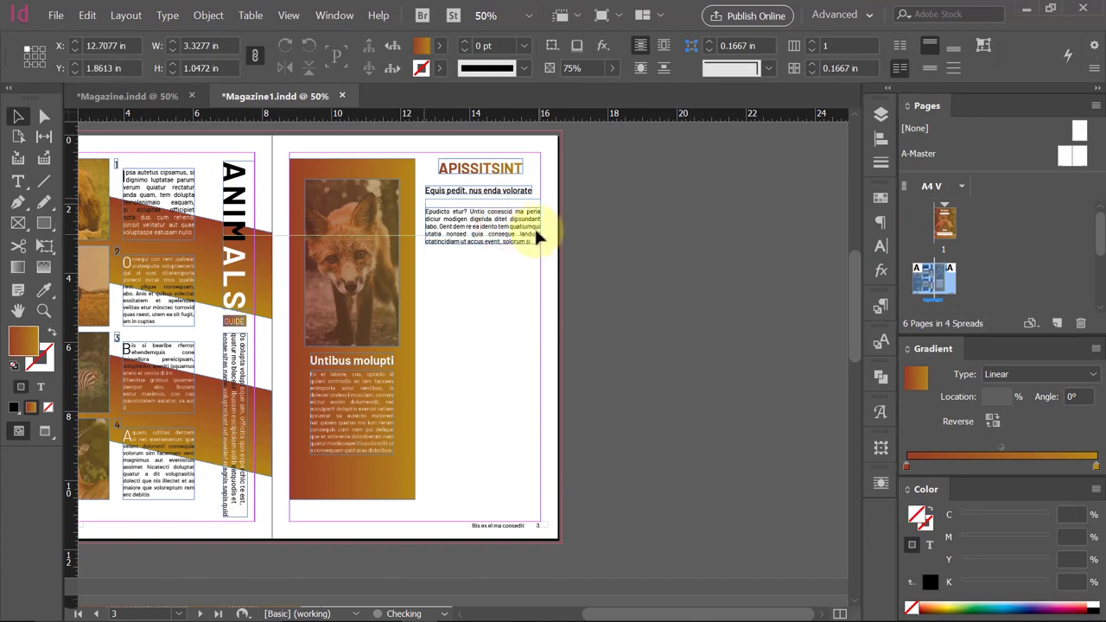
pyautogui.click(573, 234)
pyautogui.click(469, 309)
pyautogui.moveTo(452, 282)
pyautogui.mouseDown()
pyautogui.moveTo(501, 211)
pyautogui.moveTo(477, 215)
pyautogui.moveTo(471, 392)
pyautogui.mouseUp()
pyautogui.scroll(-2, 471, 389)
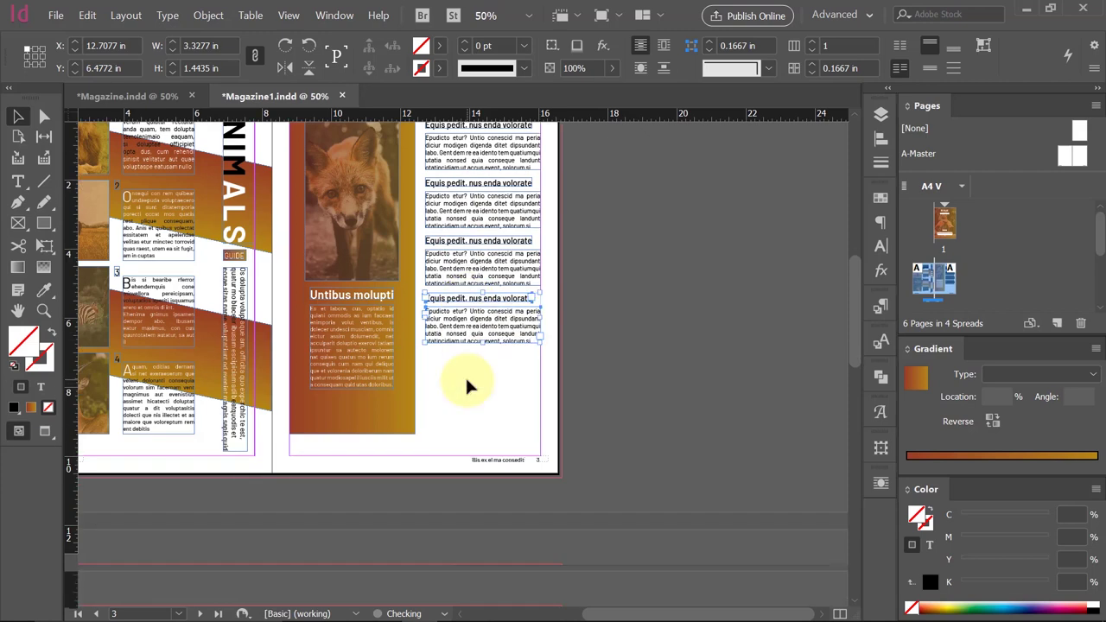
pyautogui.moveTo(466, 304); pyautogui.dragTo(467, 366)
pyautogui.click(636, 333)
pyautogui.scroll(1, 636, 333)
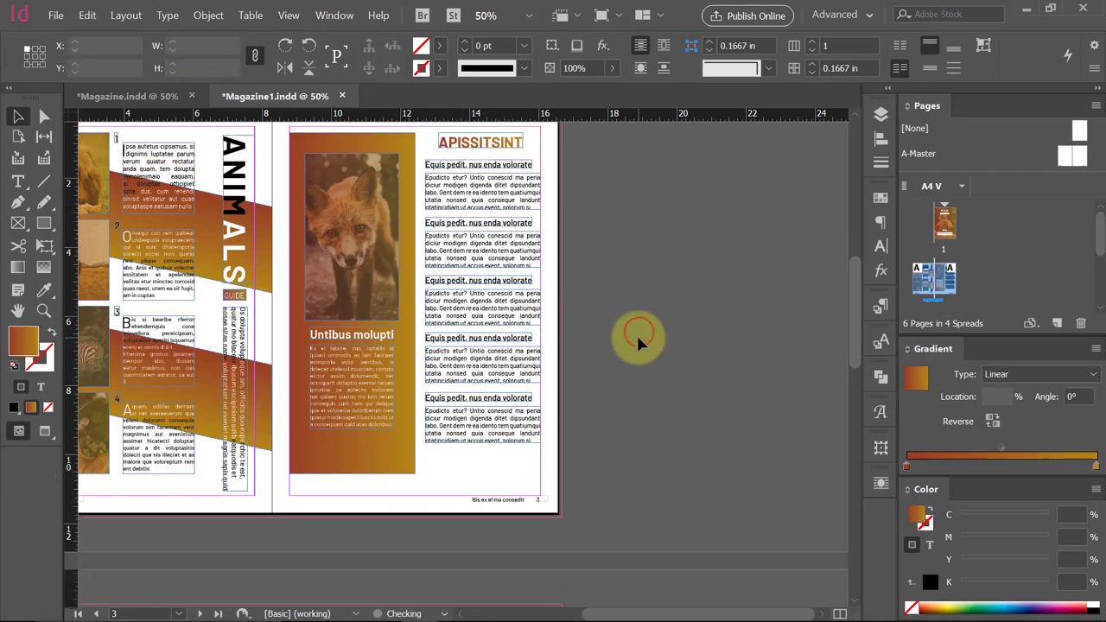
pyautogui.hotkey('shift', 'w')
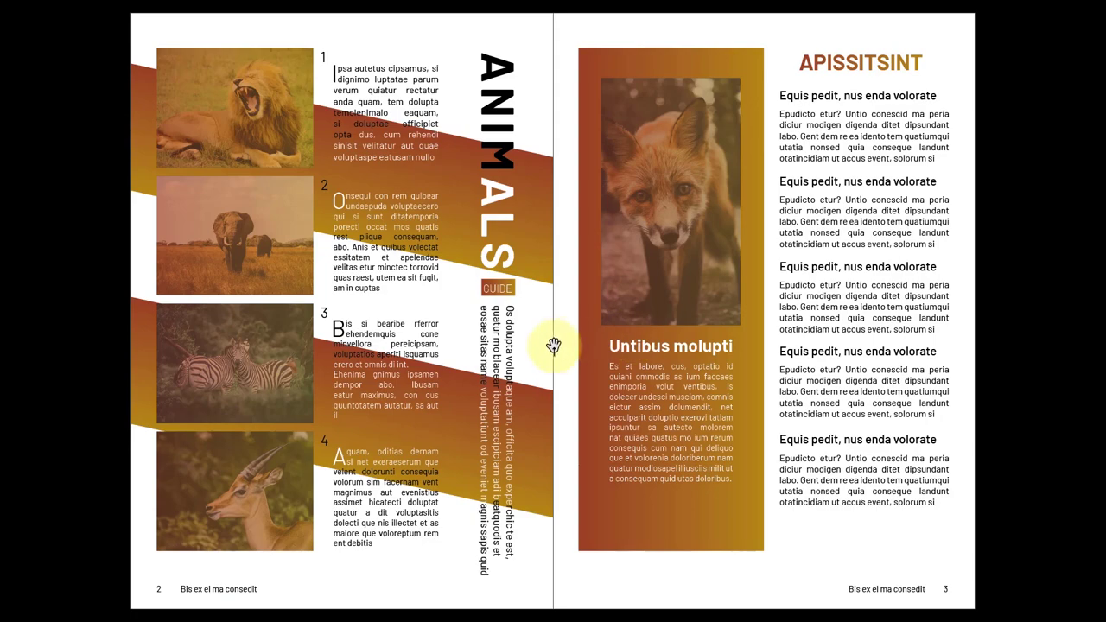
pyautogui.press('Escape')
pyautogui.hotkey('ctrl', '-')
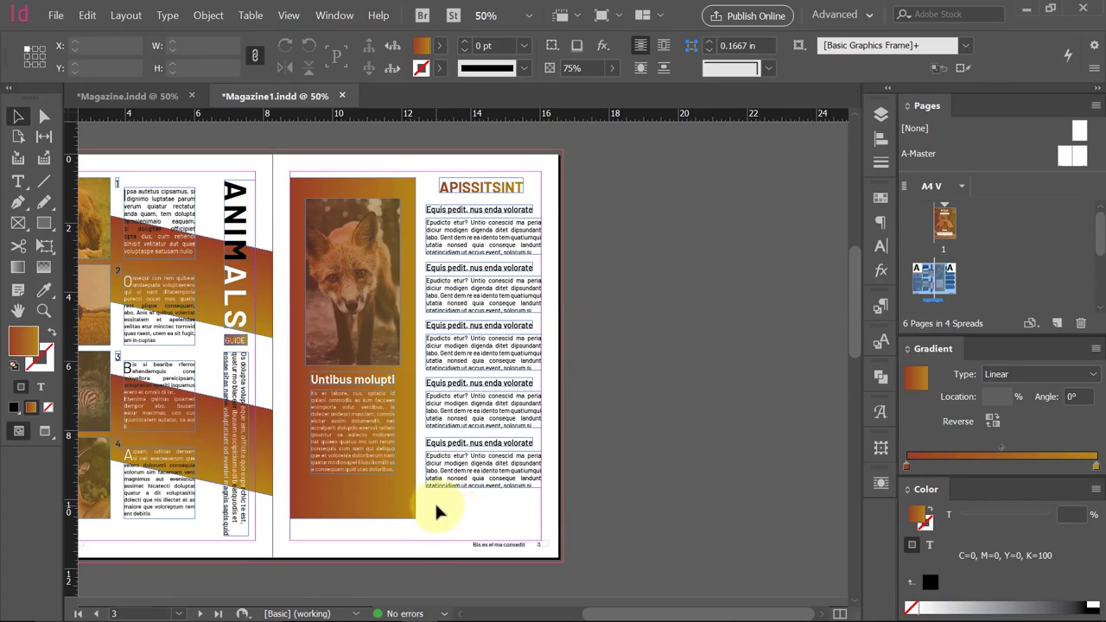
# Group each heading with its body using Ctrl+G and place the last group at the column bottom.
pyautogui.click(480, 444)
pyautogui.hotkey('shift', 'Down')
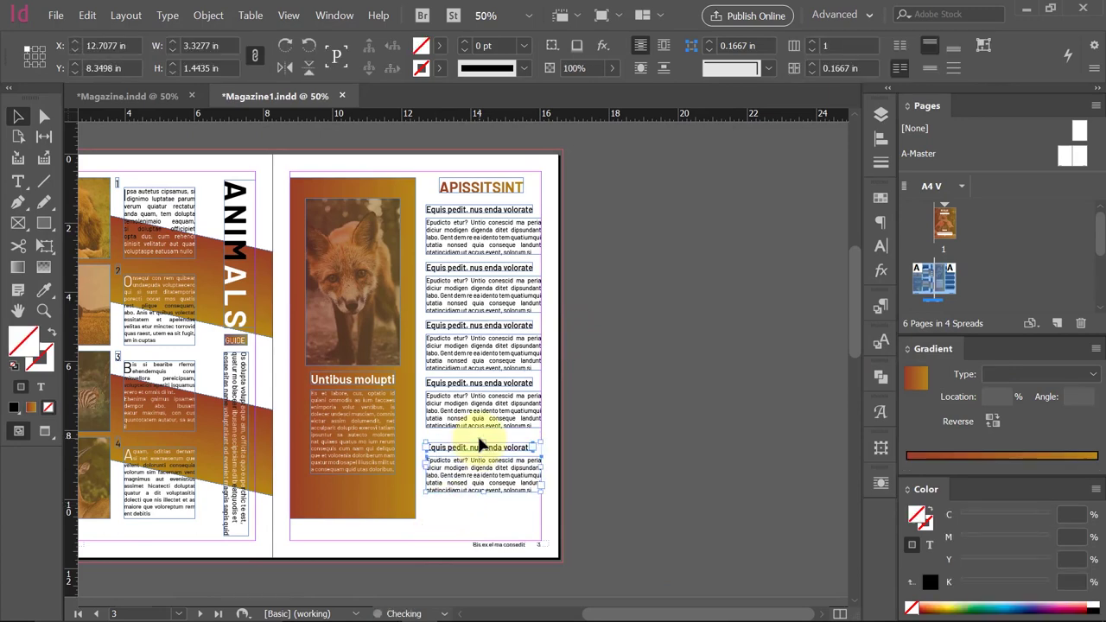
pyautogui.hotkey('shift', 'Down')
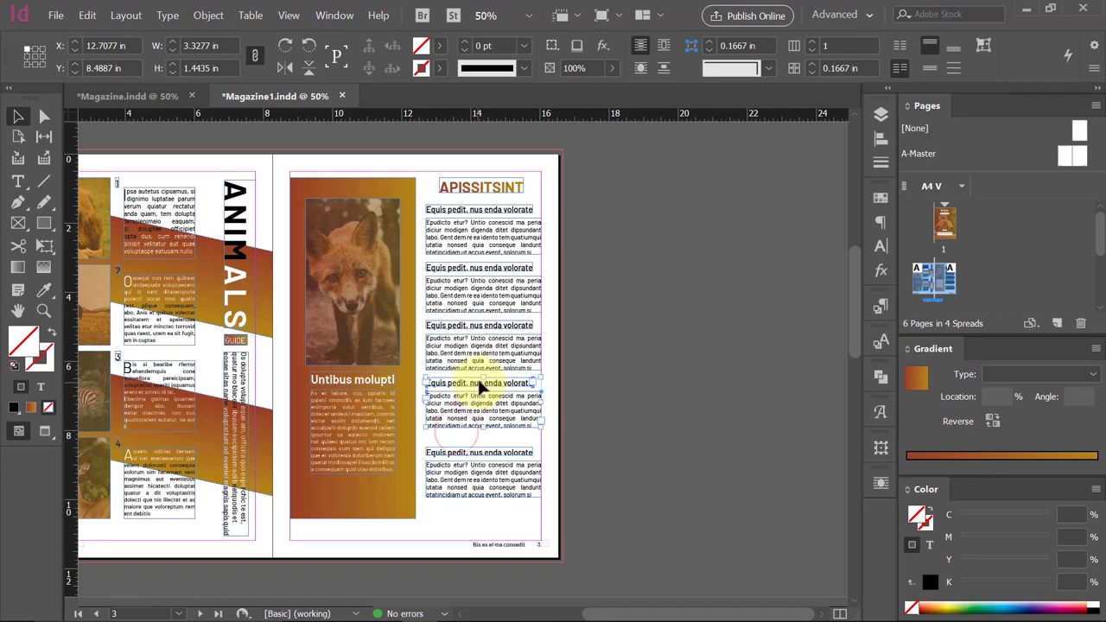
pyautogui.click(477, 380)
pyautogui.hotkey('shift', 'Down')
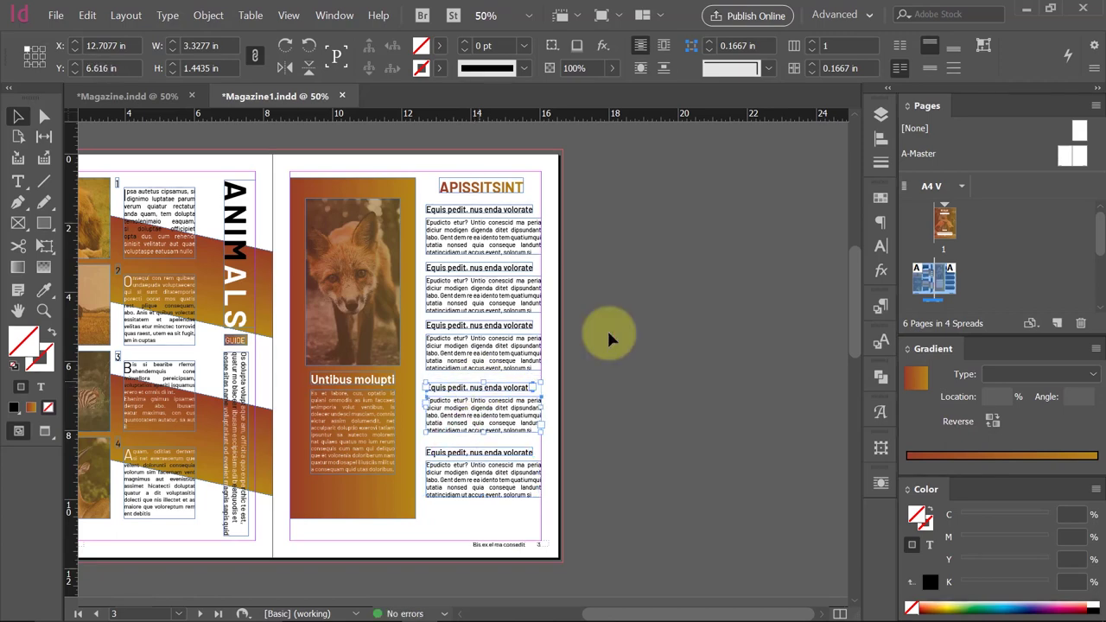
pyautogui.hotkey('ctrl', 'z')
pyautogui.hotkey('ctrl', 'z')
pyautogui.hotkey('ctrl', 'z')
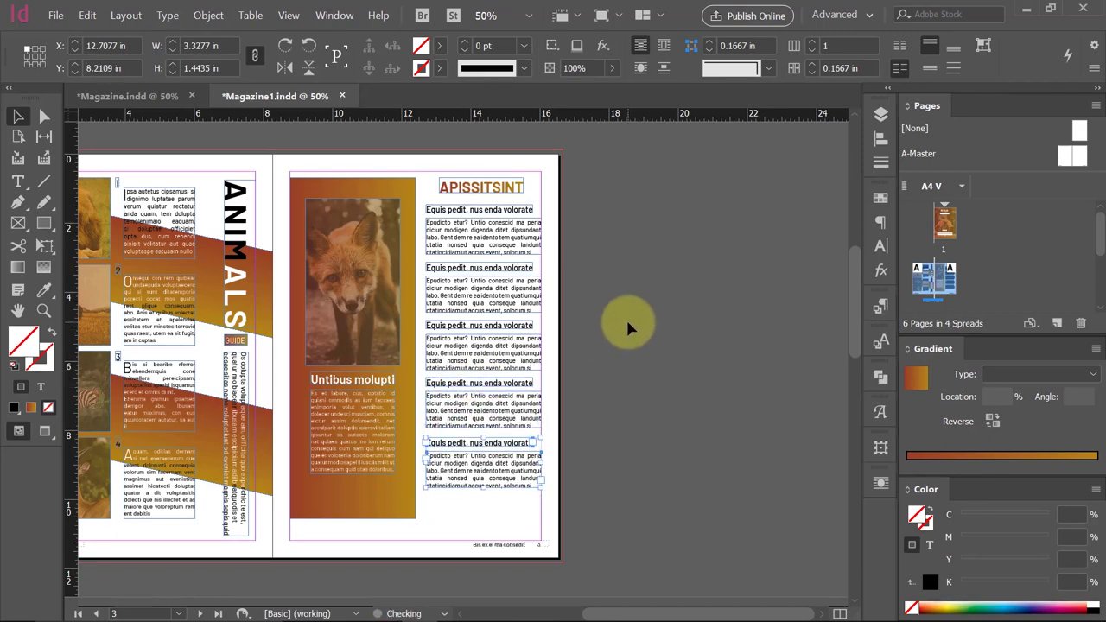
pyautogui.moveTo(450, 516); pyautogui.dragTo(516, 445)
pyautogui.hotkey('ctrl', 'g')
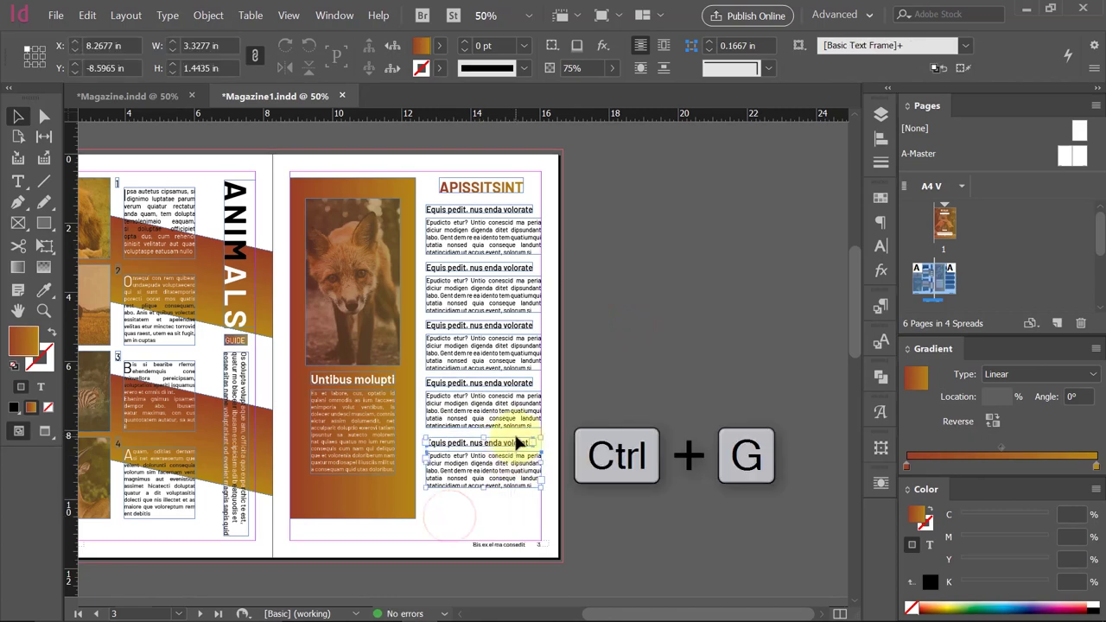
pyautogui.moveTo(554, 373)
pyautogui.mouseDown()
pyautogui.moveTo(523, 430)
pyautogui.moveTo(511, 211)
pyautogui.mouseUp()
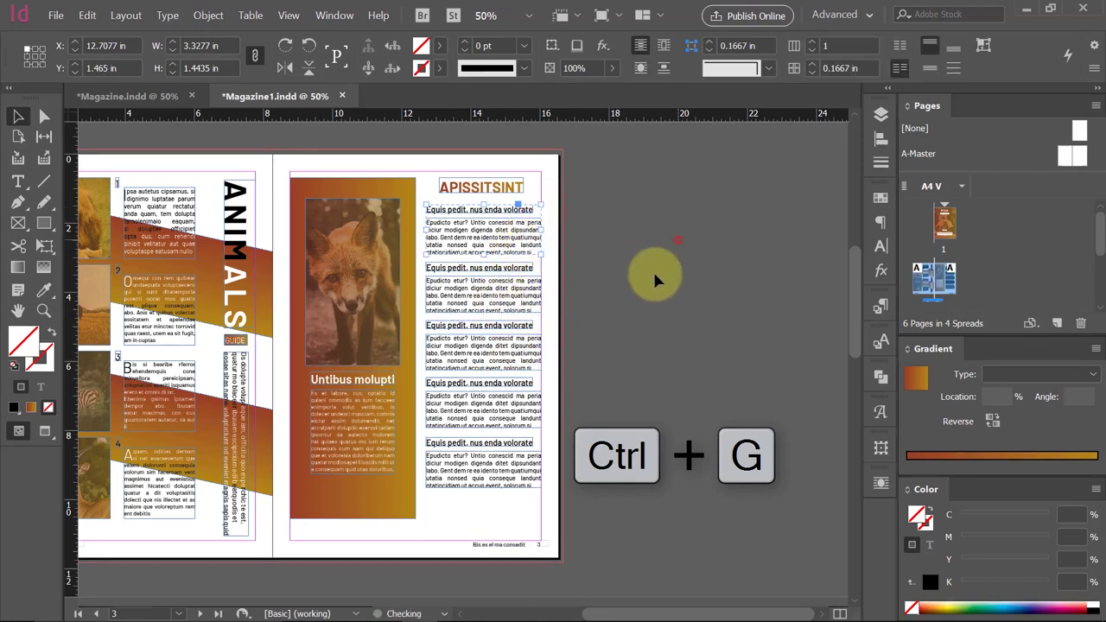
pyautogui.click(473, 477)
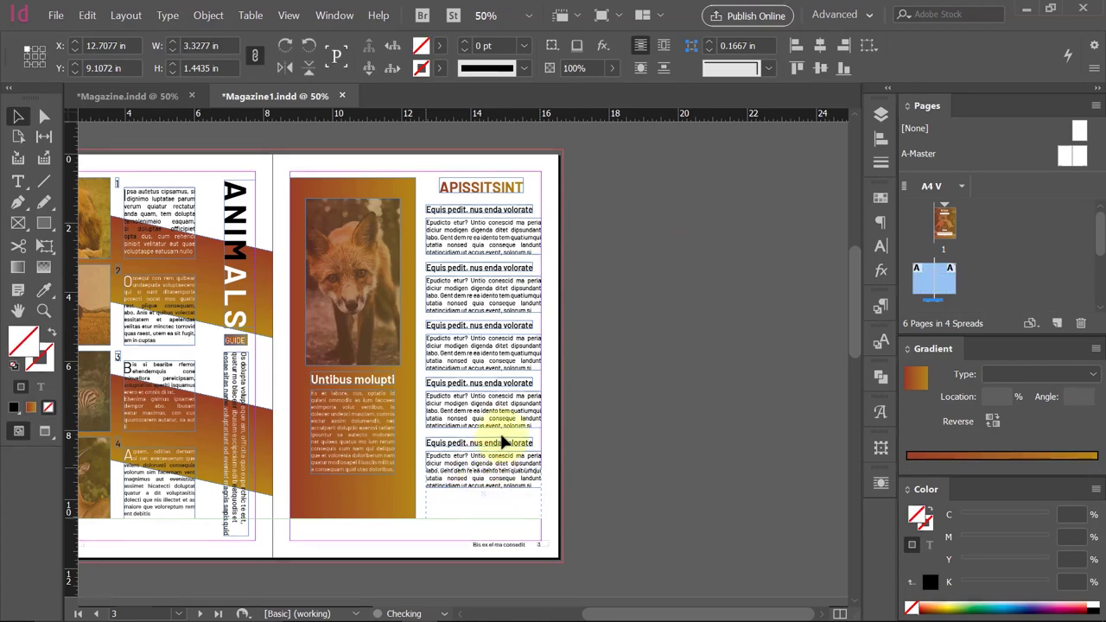
pyautogui.click(580, 228)
# Distribute the five groups' vertical centers evenly and preview the spread.
pyautogui.moveTo(466, 517); pyautogui.dragTo(561, 204)
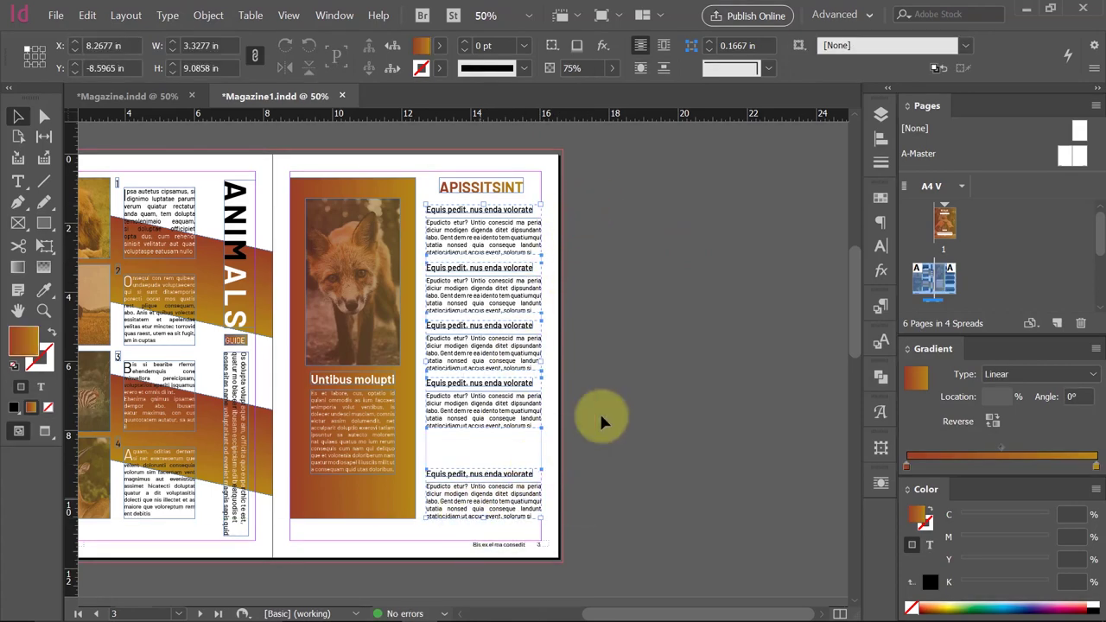
pyautogui.click(929, 53)
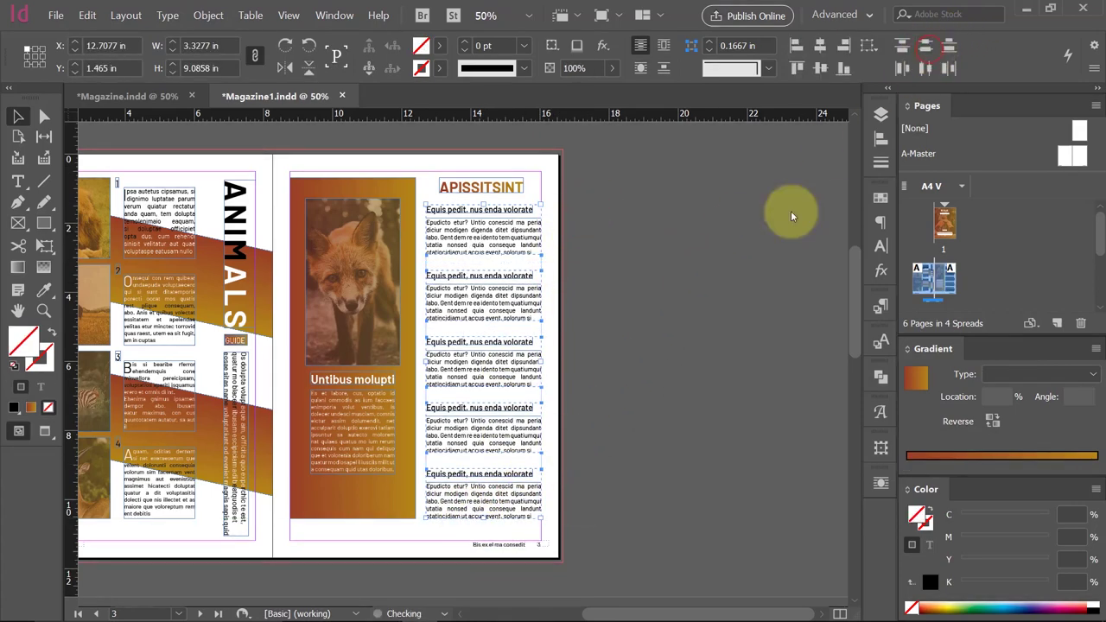
pyautogui.click(676, 256)
pyautogui.hotkey('shift', 'w')
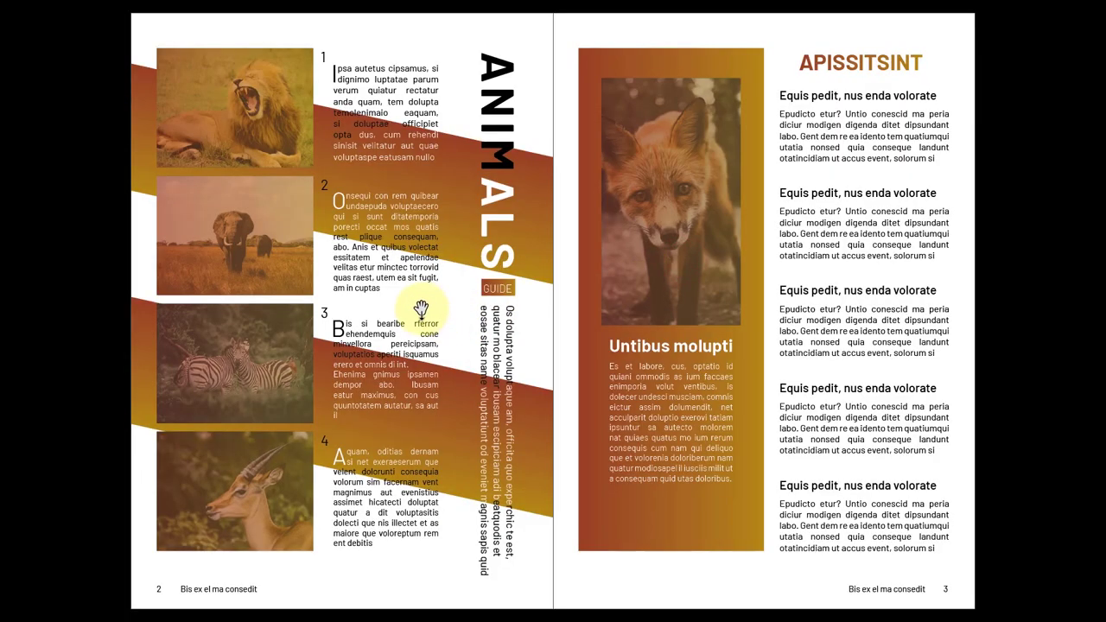
pyautogui.press('Escape')
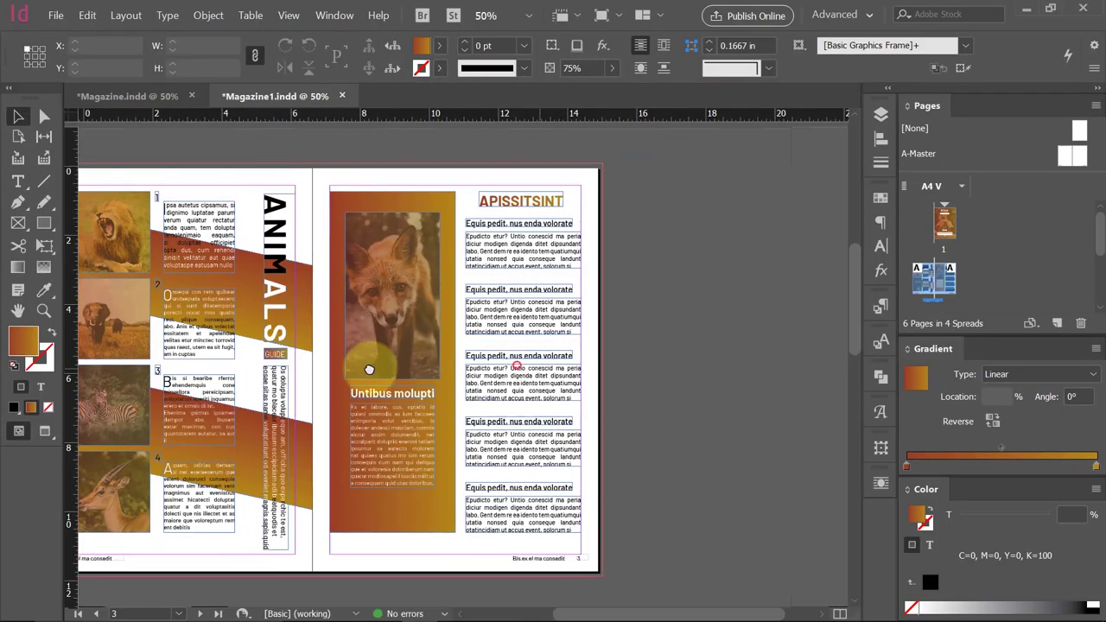
# Draw a horizontal divider line with a black stroke in the right column.
pyautogui.moveTo(366, 369); pyautogui.dragTo(273, 336)
pyautogui.click(44, 181)
pyautogui.click(522, 272)
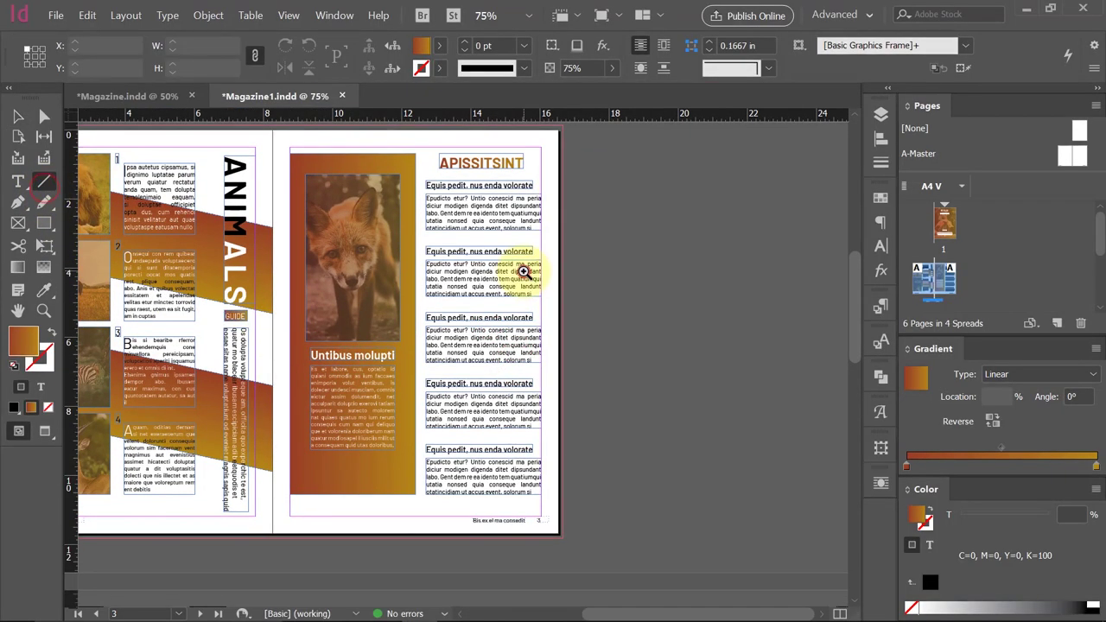
pyautogui.click(391, 380)
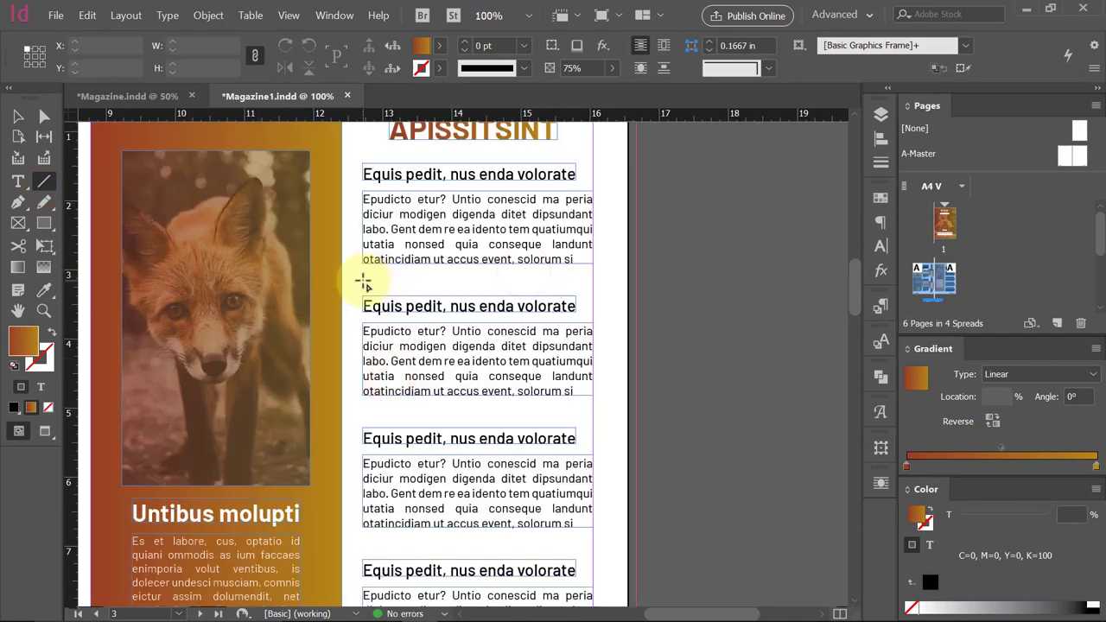
pyautogui.moveTo(363, 281); pyautogui.dragTo(593, 294)
pyautogui.hotkey('shift', 'x')
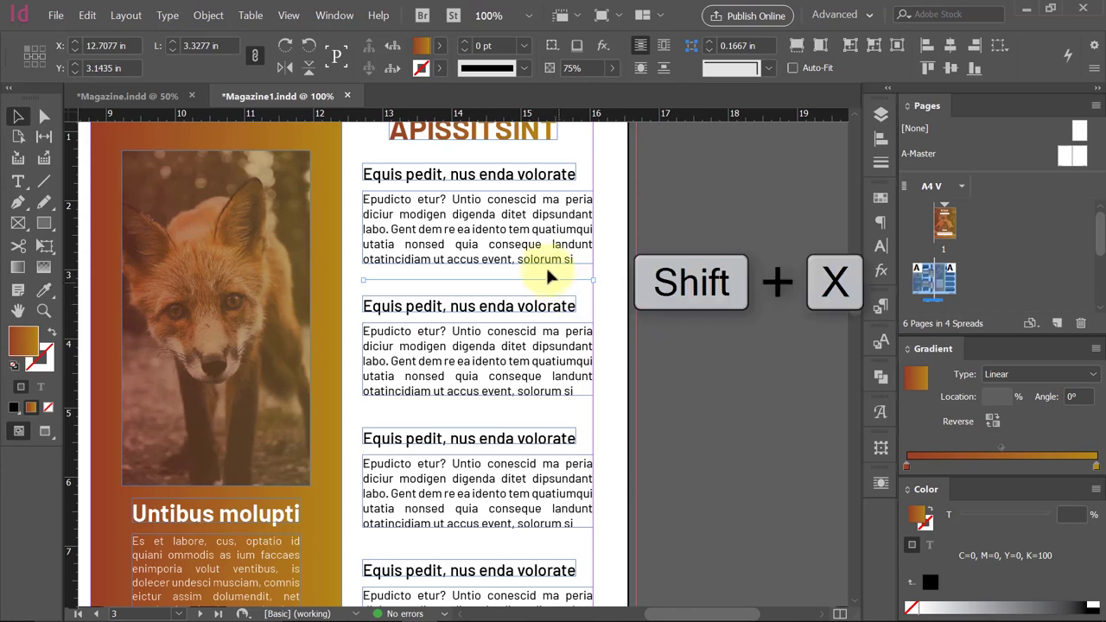
pyautogui.click(624, 306)
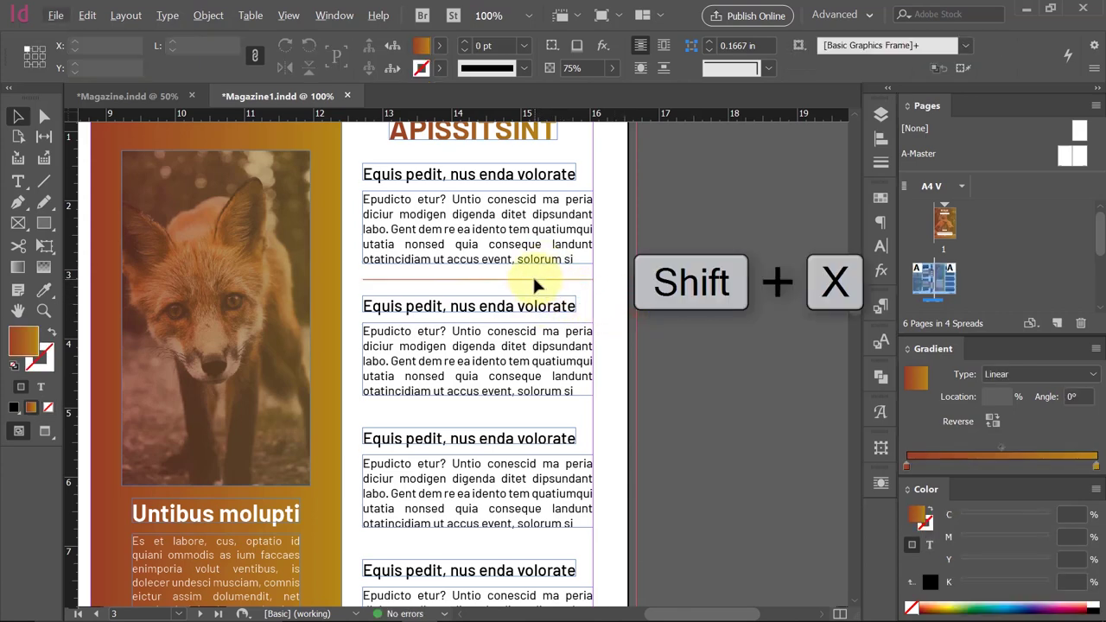
pyautogui.click(534, 279)
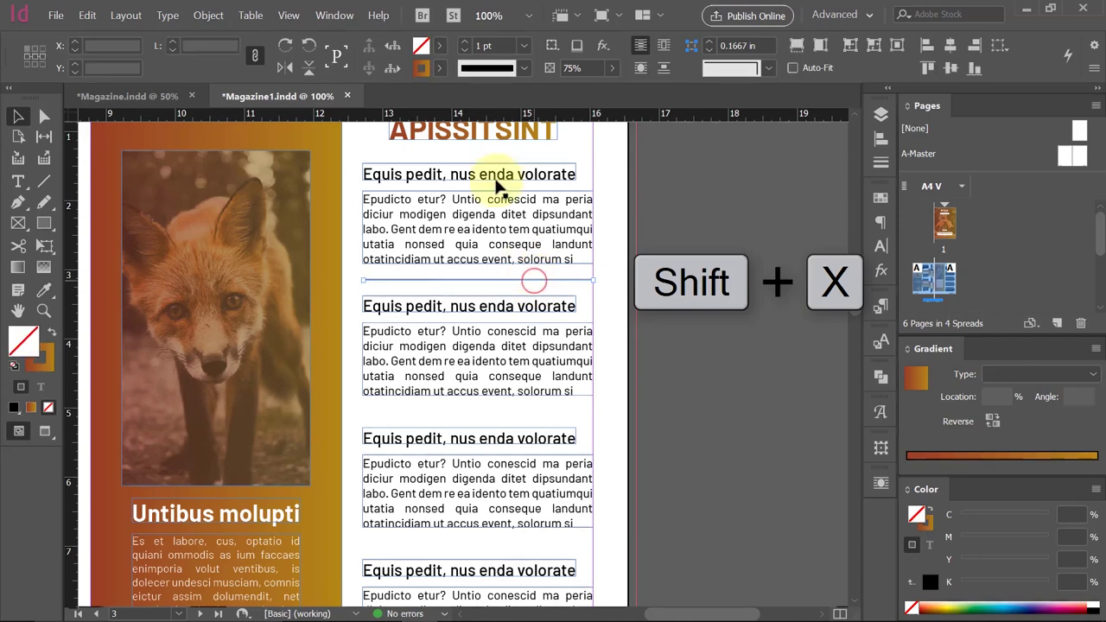
pyautogui.click(439, 67)
pyautogui.click(288, 177)
pyautogui.click(667, 317)
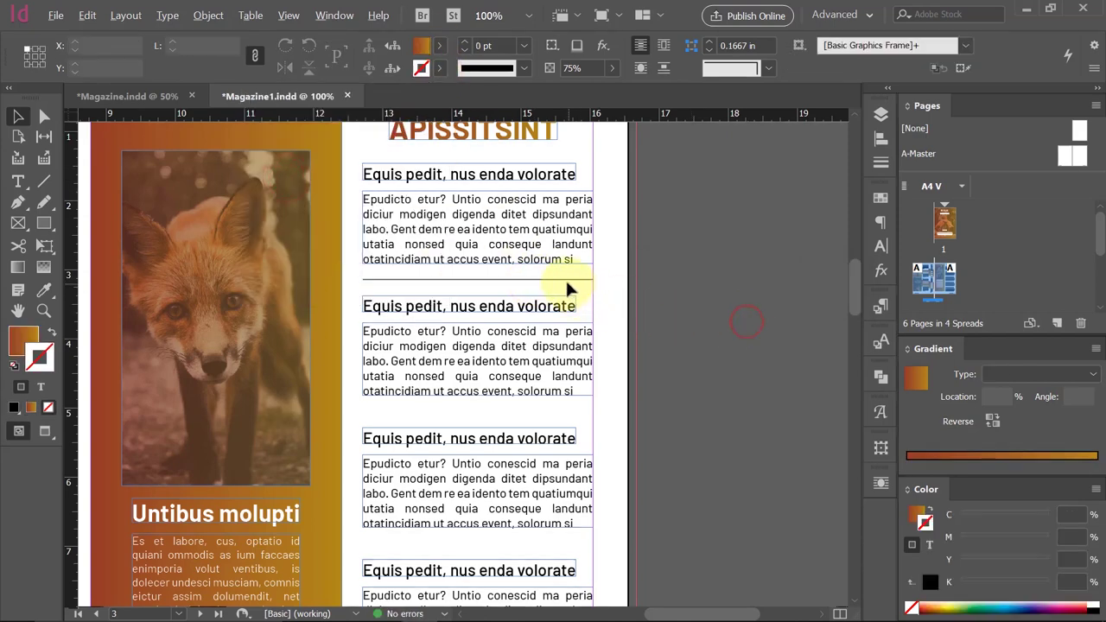
# Place the divider between the first two pairs and Alt-drag copies between the remaining pairs.
pyautogui.moveTo(563, 281); pyautogui.dragTo(566, 415)
pyautogui.scroll(-4, 585, 409)
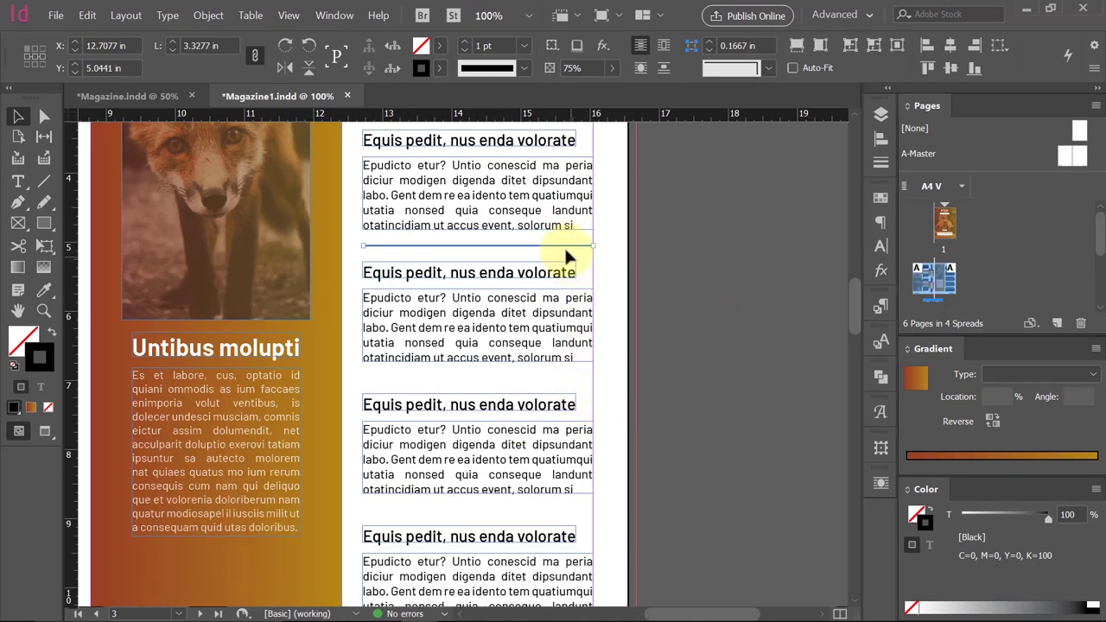
pyautogui.moveTo(563, 257); pyautogui.dragTo(586, 372)
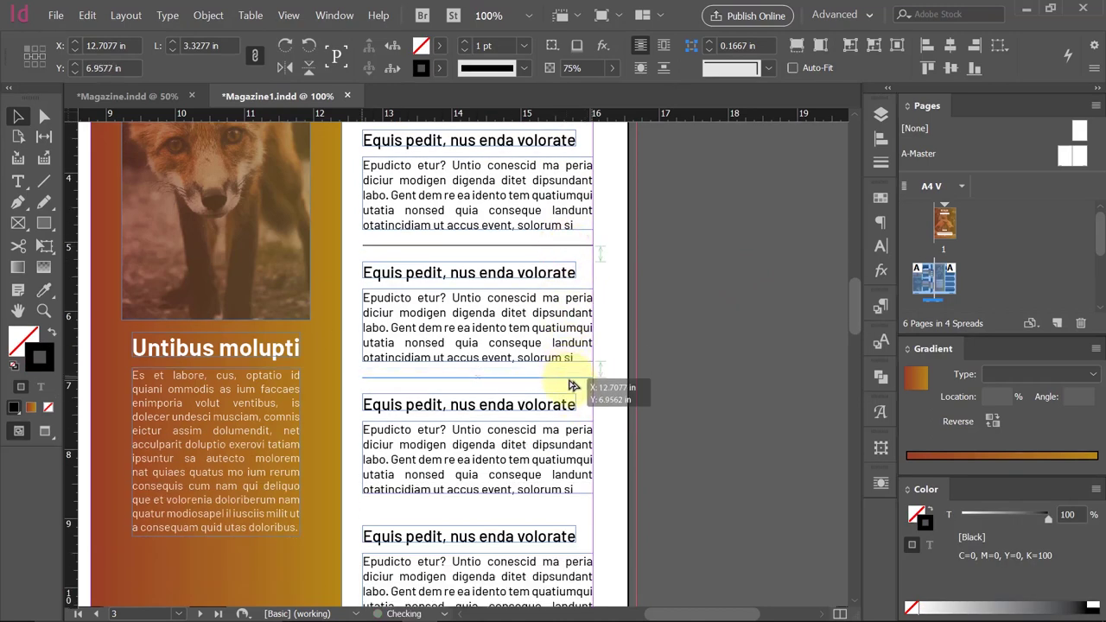
pyautogui.scroll(-2, 586, 372)
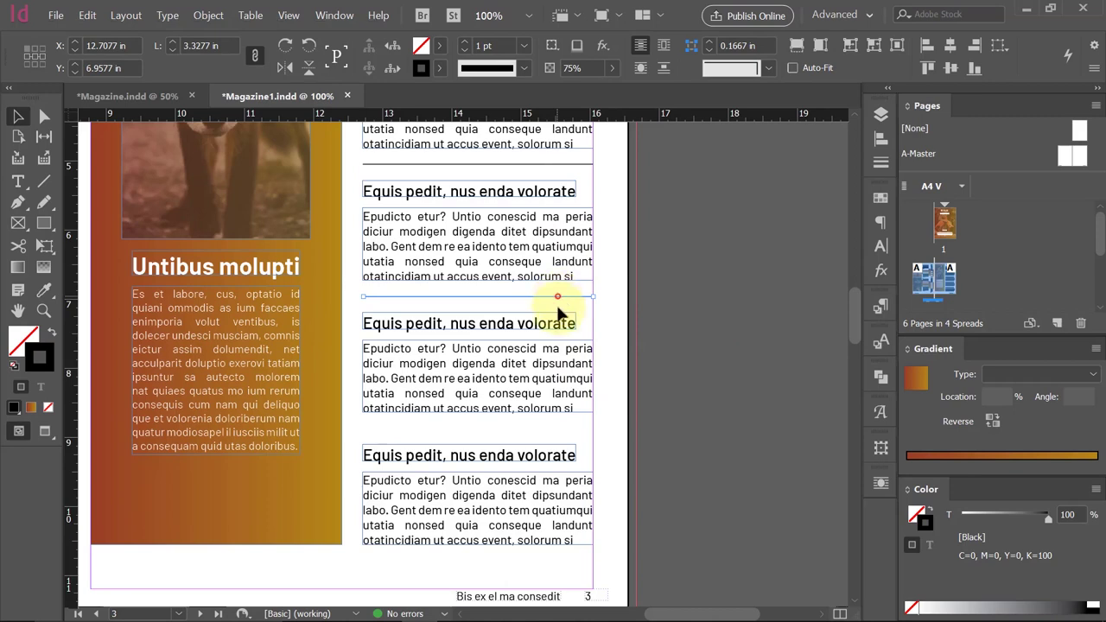
pyautogui.moveTo(558, 298); pyautogui.dragTo(563, 426)
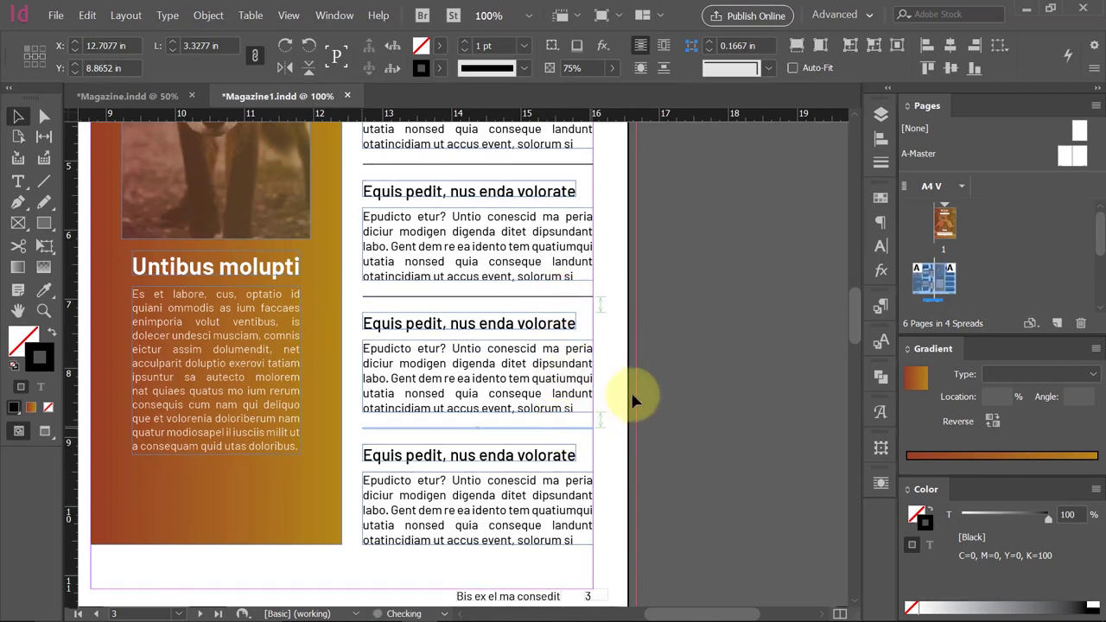
pyautogui.scroll(-1, 654, 374)
pyautogui.scroll(-1, 659, 383)
pyautogui.click(666, 368)
pyautogui.hotkey('shift', 'w')
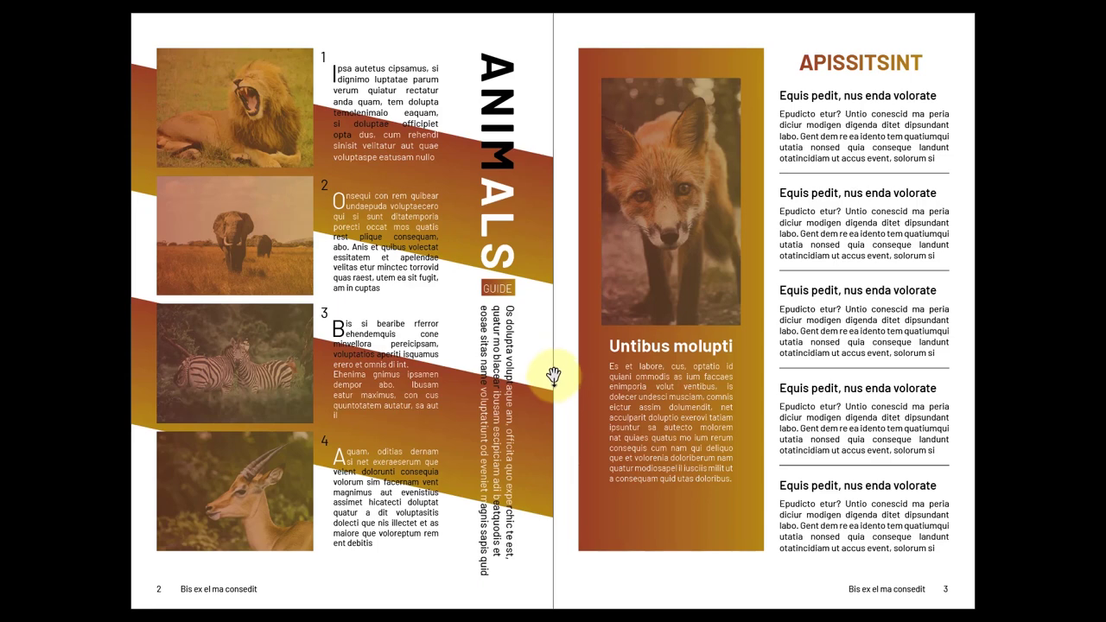
# Move to the blank pages 4–5 spread and draw a 4.625 × 0.7083 in text frame atop page 4.
pyautogui.press('Escape')
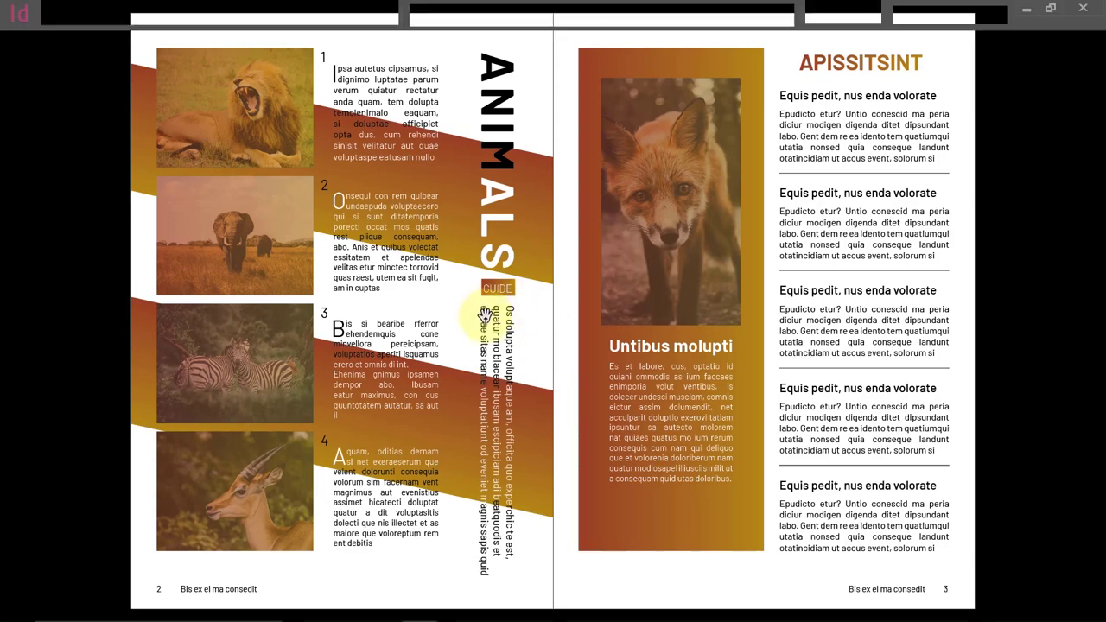
pyautogui.scroll(-3, 563, 321)
pyautogui.scroll(-3, 385, 361)
pyautogui.click(385, 361)
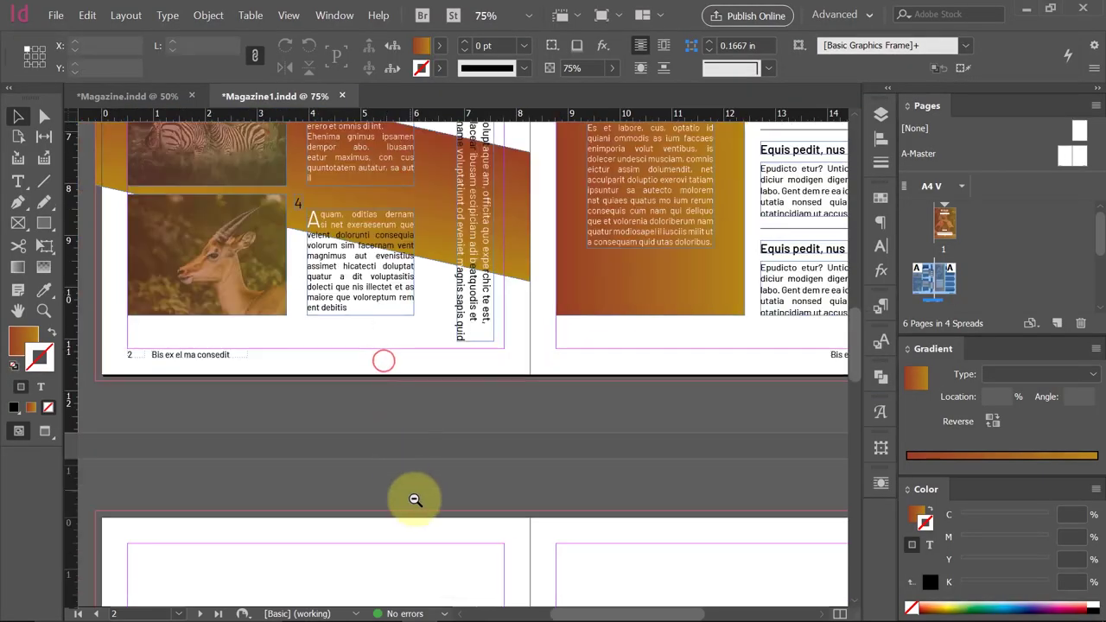
pyautogui.scroll(-3, 415, 501)
pyautogui.scroll(-3, 439, 420)
pyautogui.scroll(-2, 389, 308)
pyautogui.scroll(-1, 413, 340)
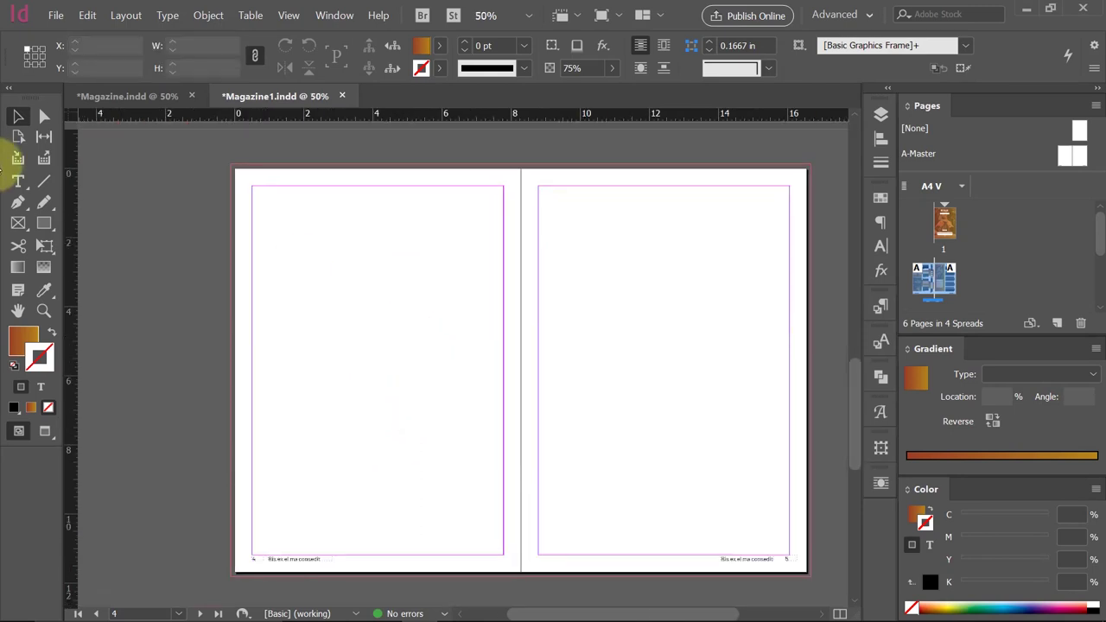
pyautogui.click(18, 183)
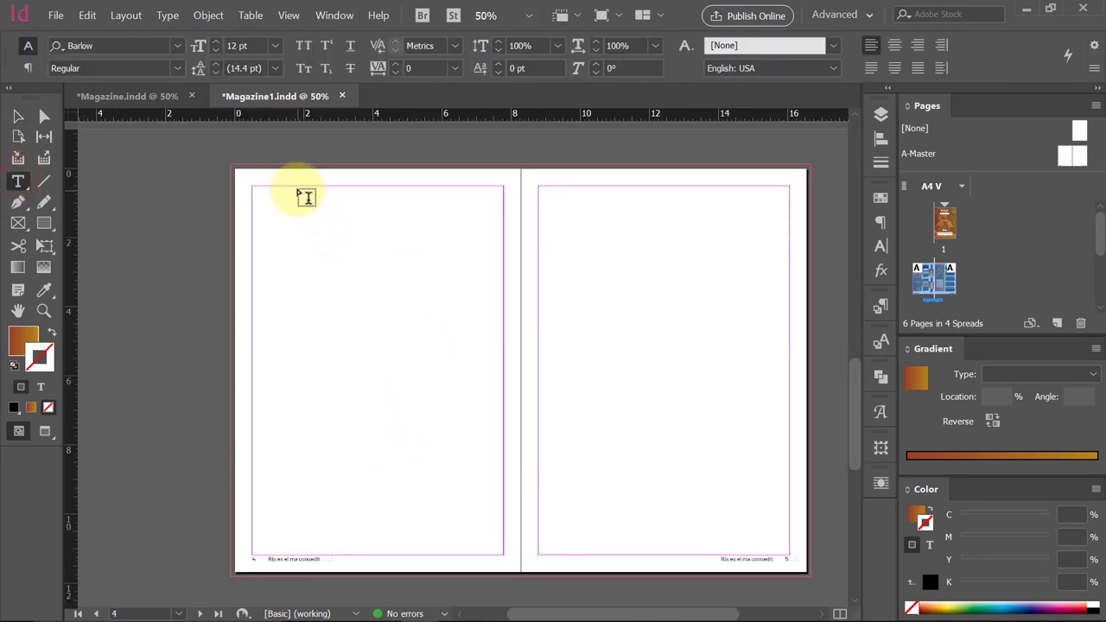
pyautogui.moveTo(296, 187); pyautogui.dragTo(455, 210)
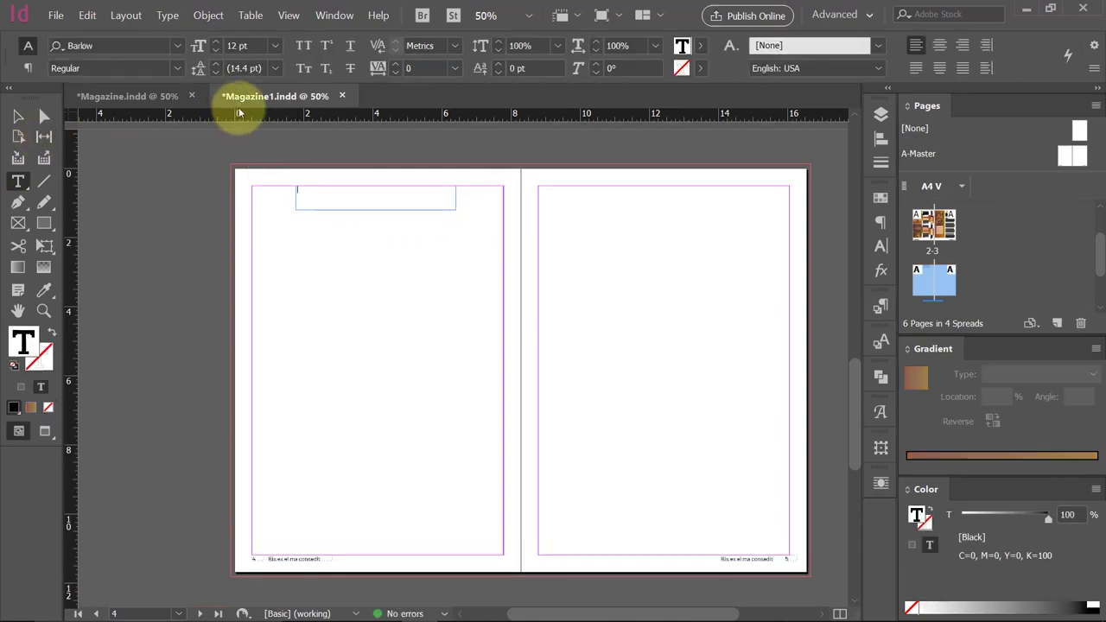
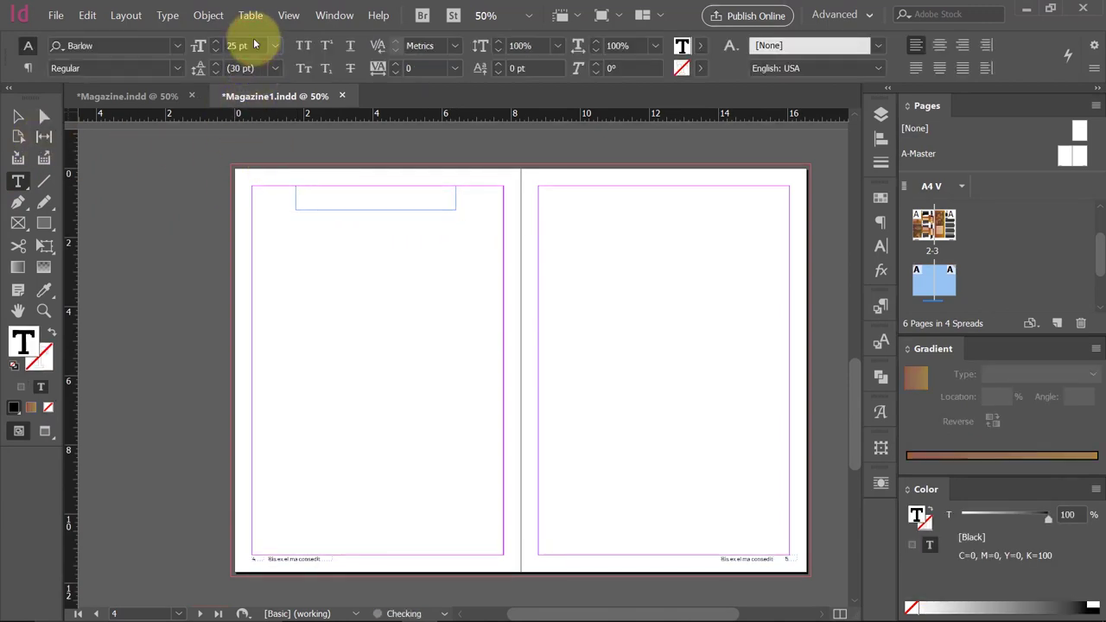
# Fill the top frame with placeholder text and style it Bold and All Caps.
pyautogui.click(168, 15)
pyautogui.click(230, 429)
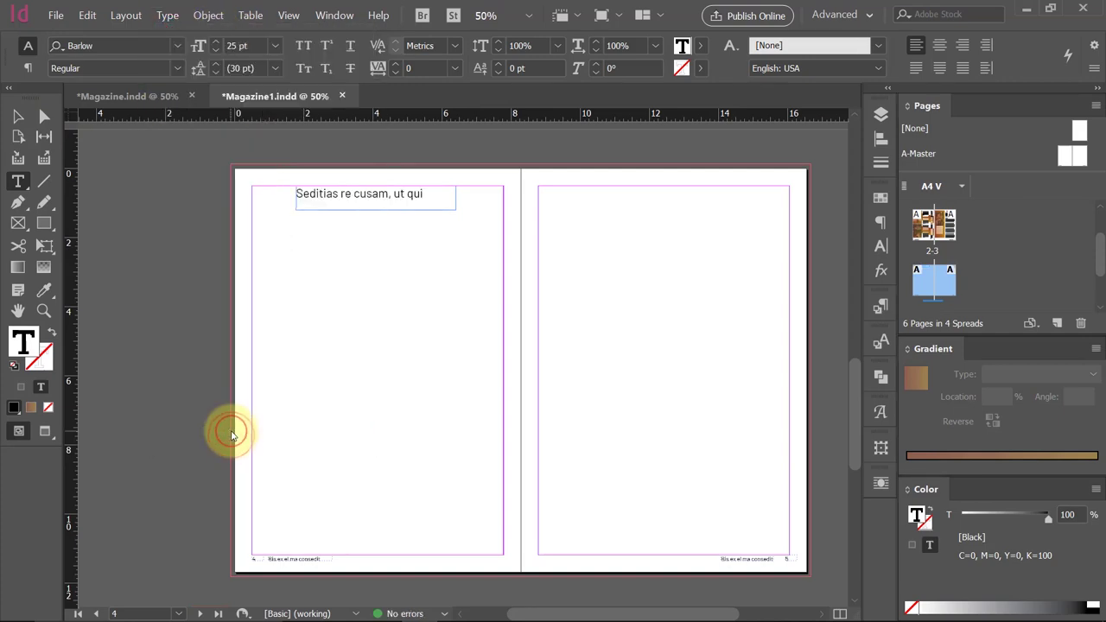
pyautogui.hotkey('ctrl', 'a')
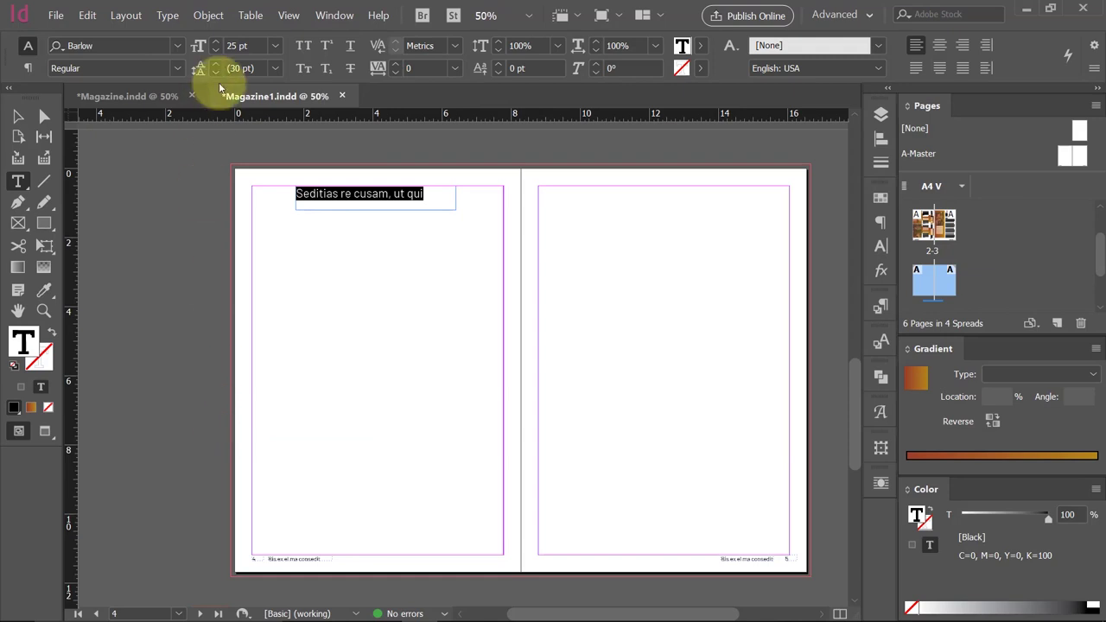
pyautogui.click(177, 68)
pyautogui.click(96, 300)
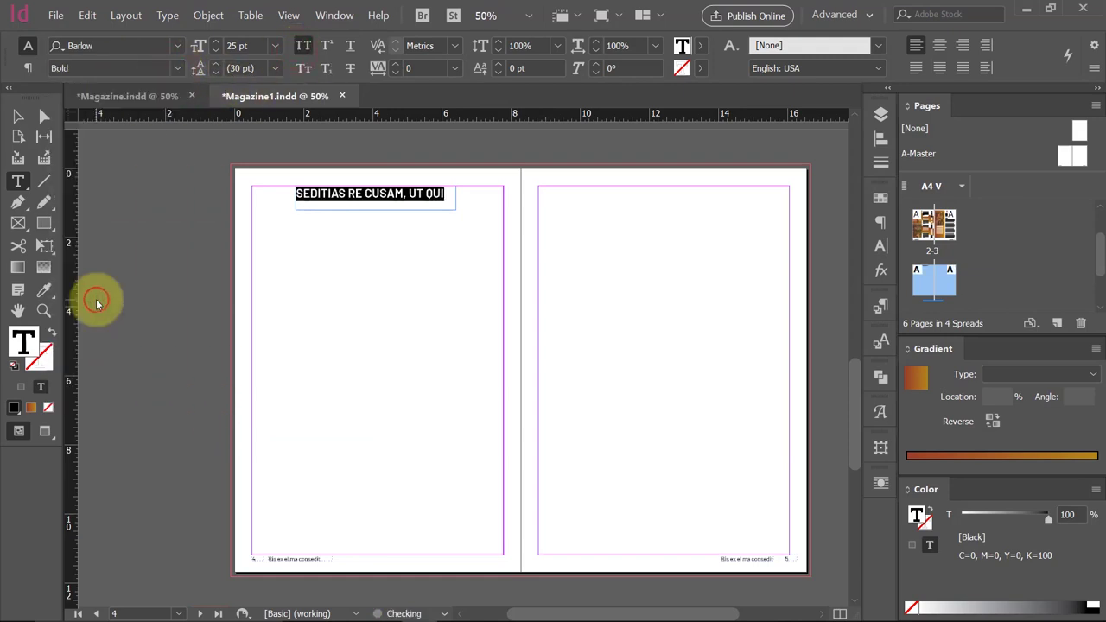
# Alt-drag a duplicate of the headline frame just below it and set the copy to Thin.
pyautogui.click(18, 116)
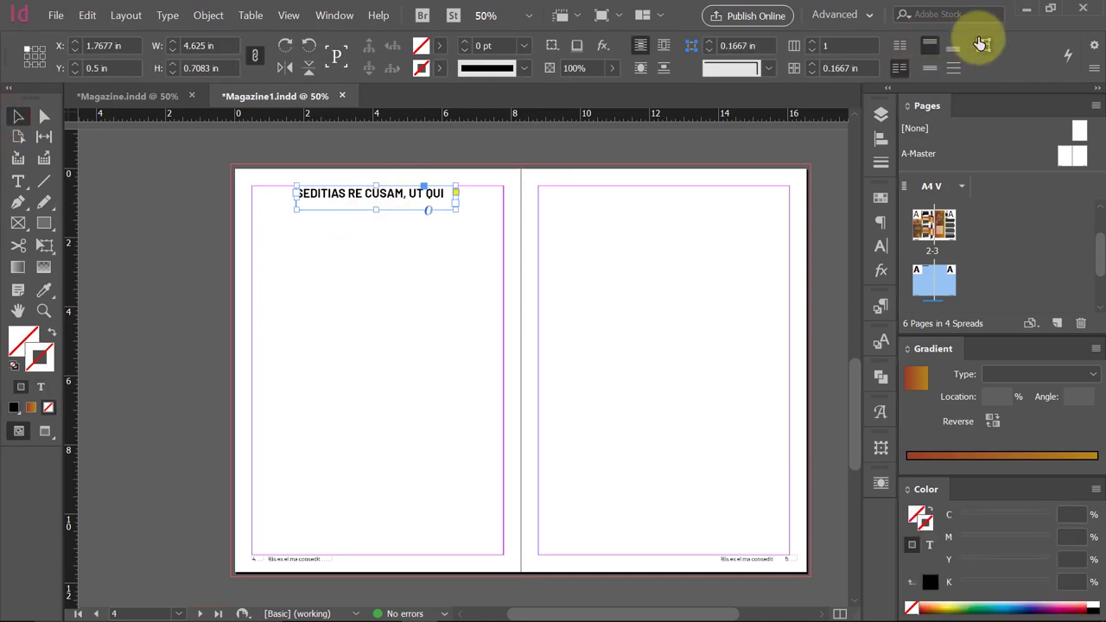
pyautogui.click(421, 336)
pyautogui.moveTo(402, 192)
pyautogui.mouseDown()
pyautogui.moveTo(406, 219)
pyautogui.moveTo(426, 222)
pyautogui.mouseUp()
pyautogui.tripleClick(426, 216)
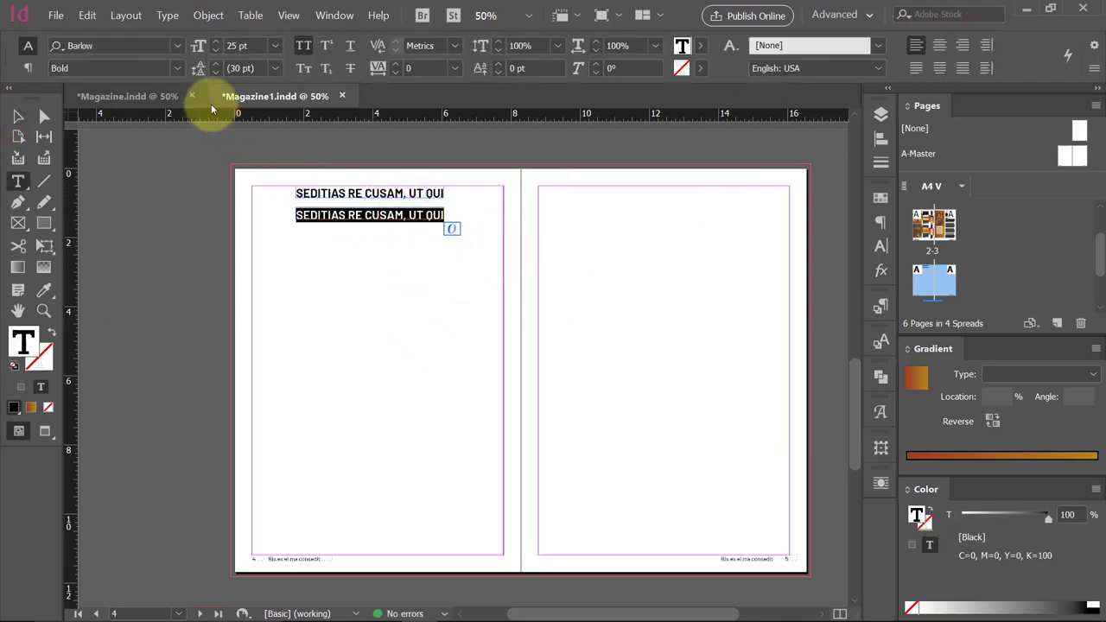
pyautogui.click(172, 68)
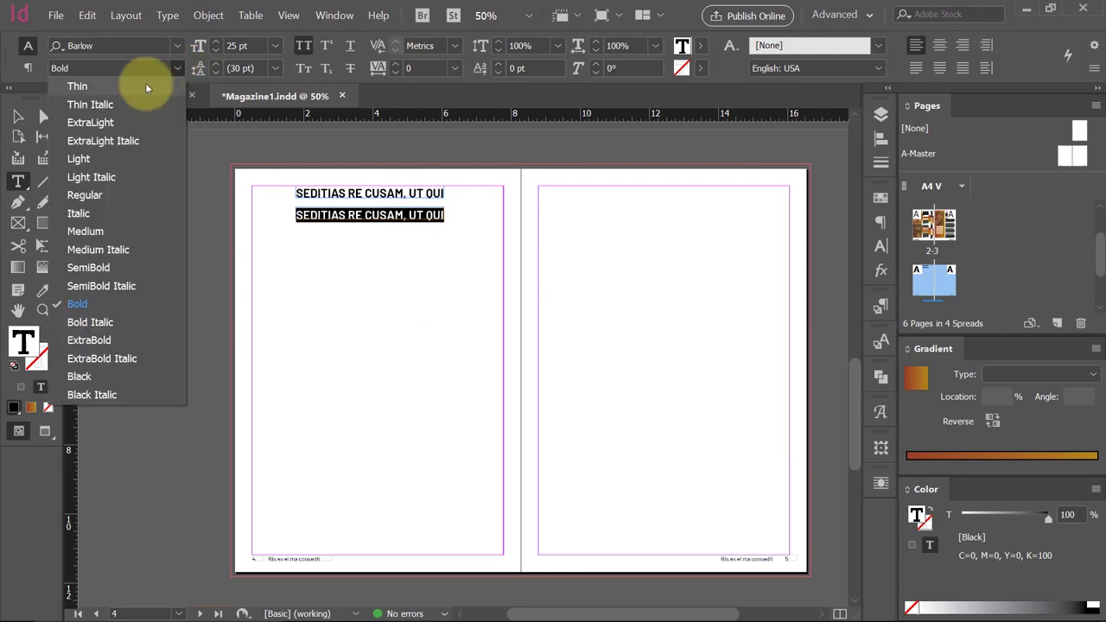
pyautogui.click(144, 83)
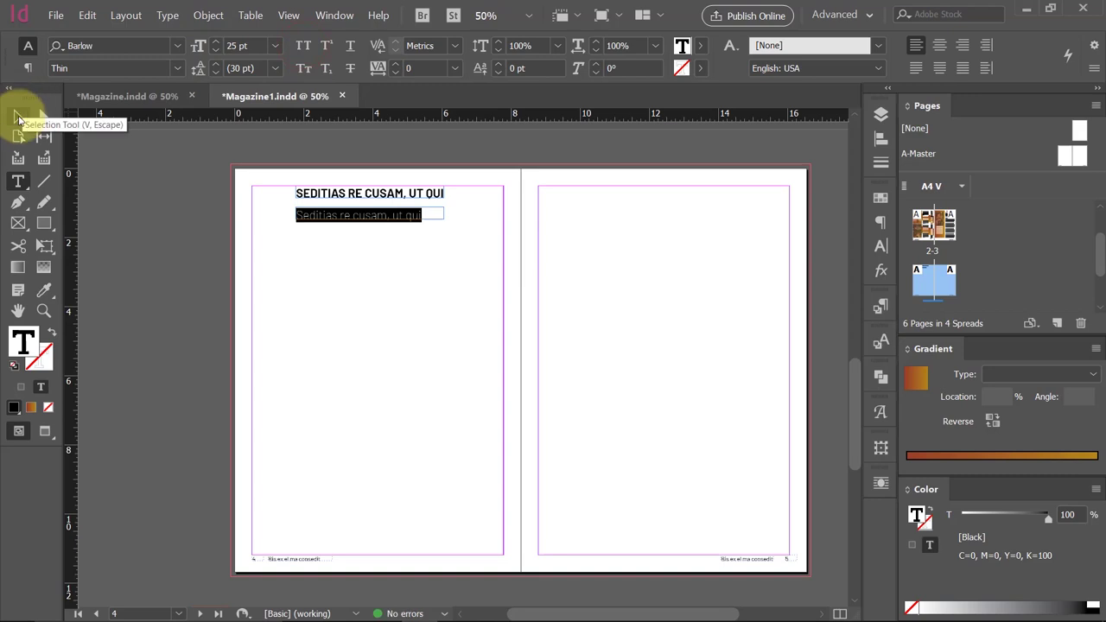
pyautogui.click(303, 214)
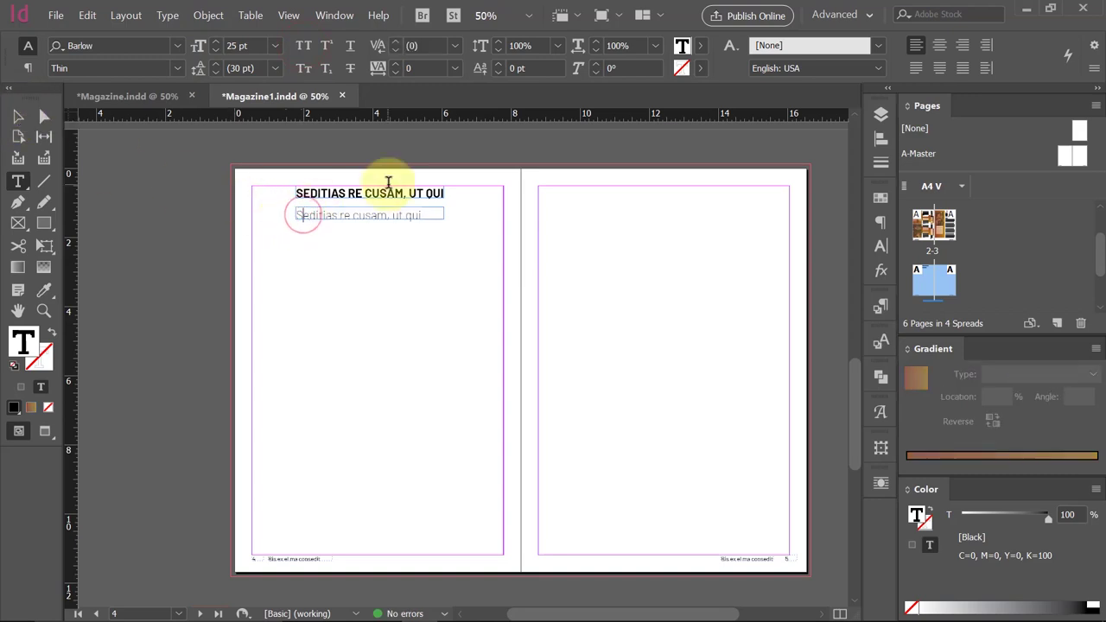
# Restore the missing 's' at the start of the thin line's first word.
pyautogui.click(19, 115)
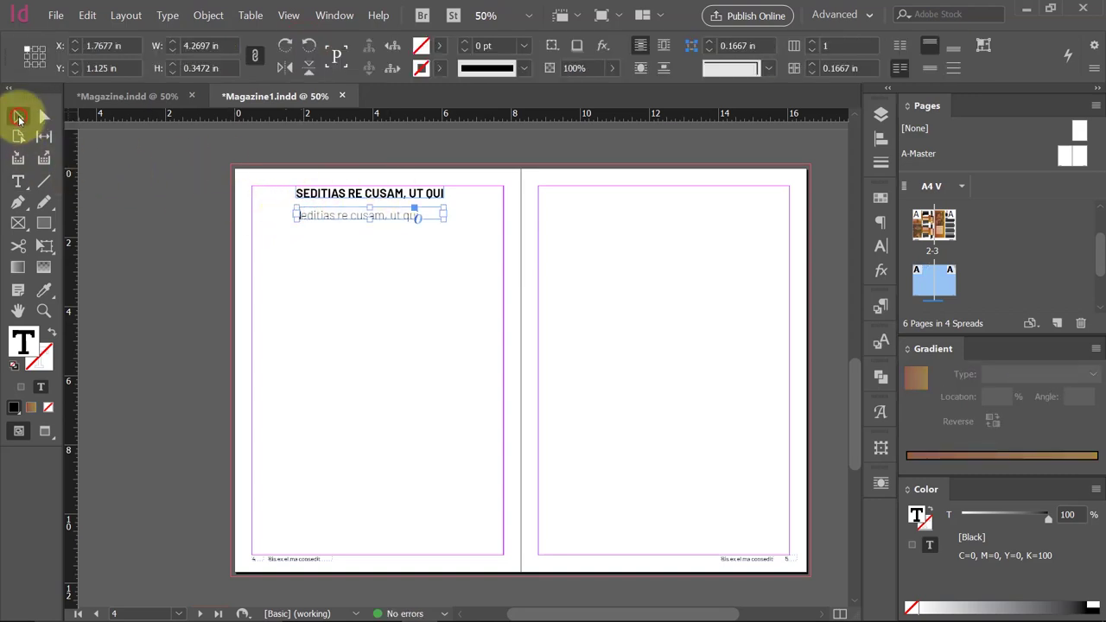
pyautogui.click(305, 311)
pyautogui.click(291, 222)
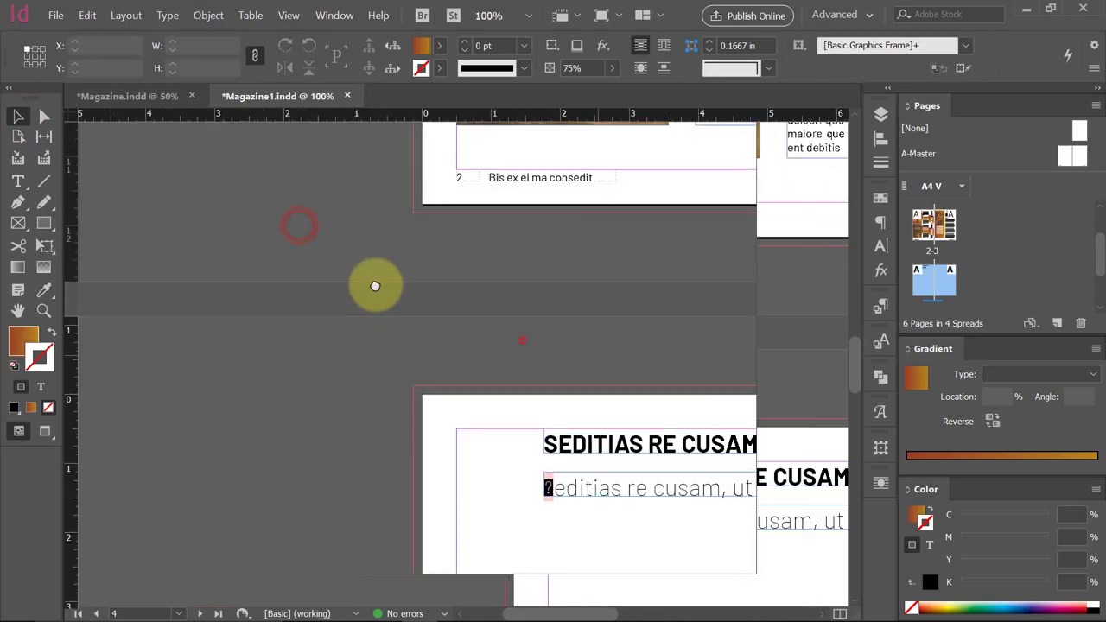
pyautogui.click(522, 339)
pyautogui.press('BackSpace')
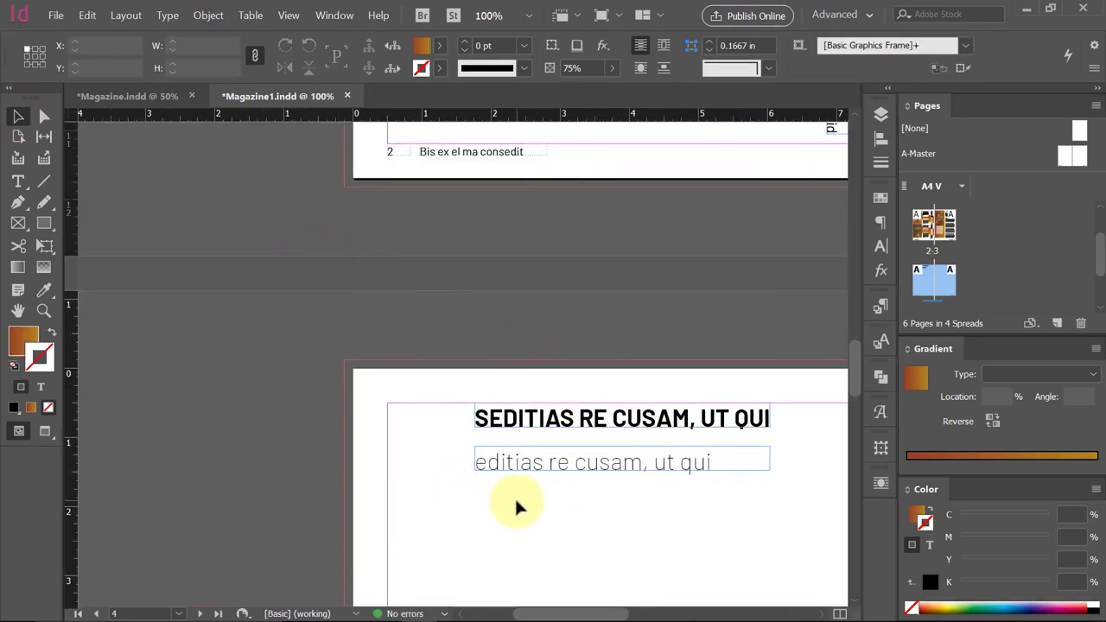
pyautogui.moveTo(516, 507); pyautogui.dragTo(452, 476)
pyautogui.press('t')
pyautogui.click(420, 433)
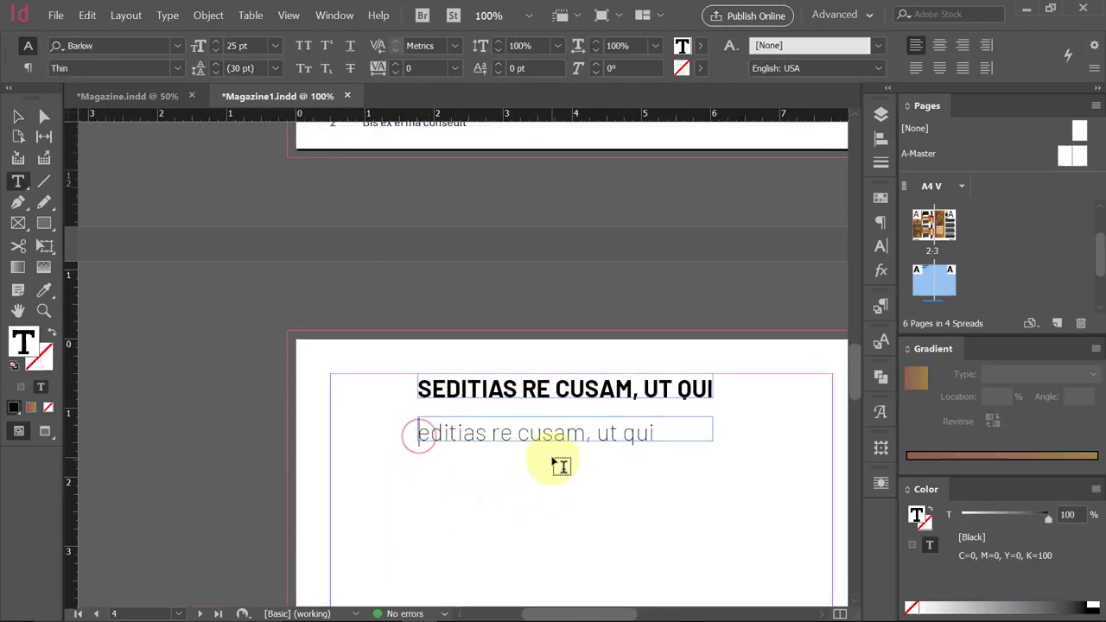
pyautogui.write('s')
# Centre the headline and thin line frames horizontally on the page using Align to Page.
pyautogui.click(18, 116)
pyautogui.click(465, 513)
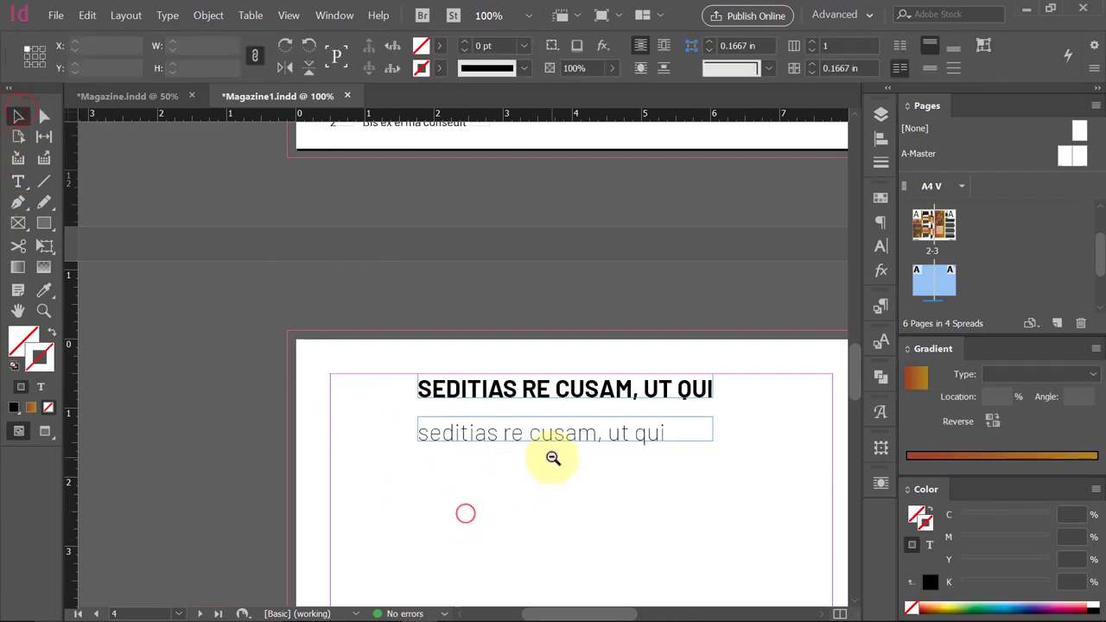
pyautogui.keyDown('ctrl'); pyautogui.keyDown('alt'); pyautogui.click(553, 458); pyautogui.keyUp('alt'); pyautogui.keyUp('ctrl')
pyautogui.click(386, 287)
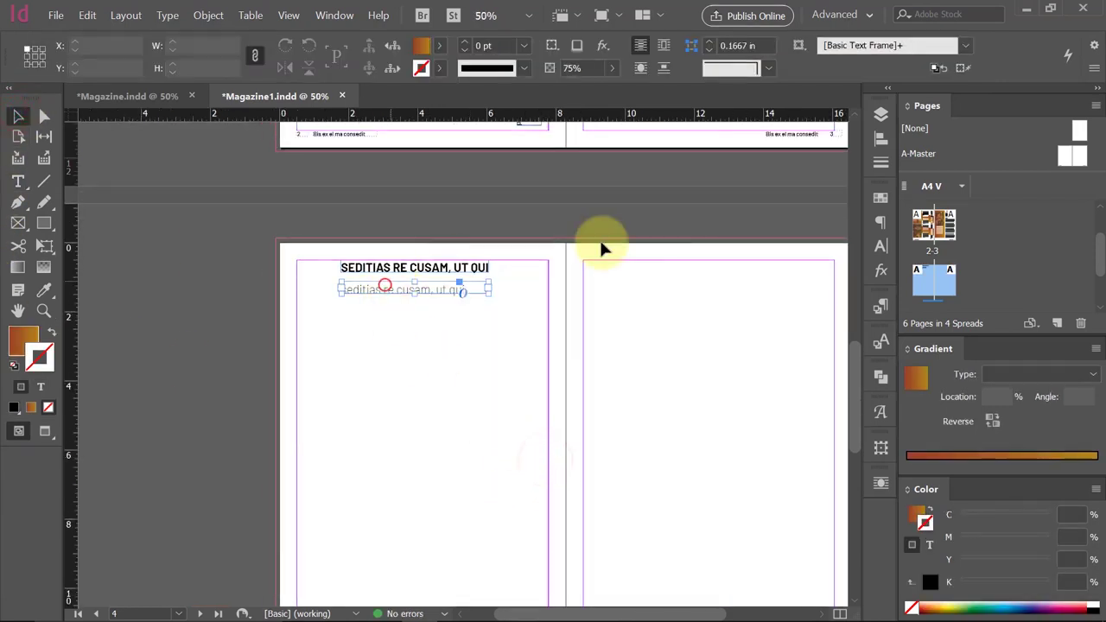
pyautogui.click(513, 383)
pyautogui.moveTo(410, 325); pyautogui.dragTo(466, 270)
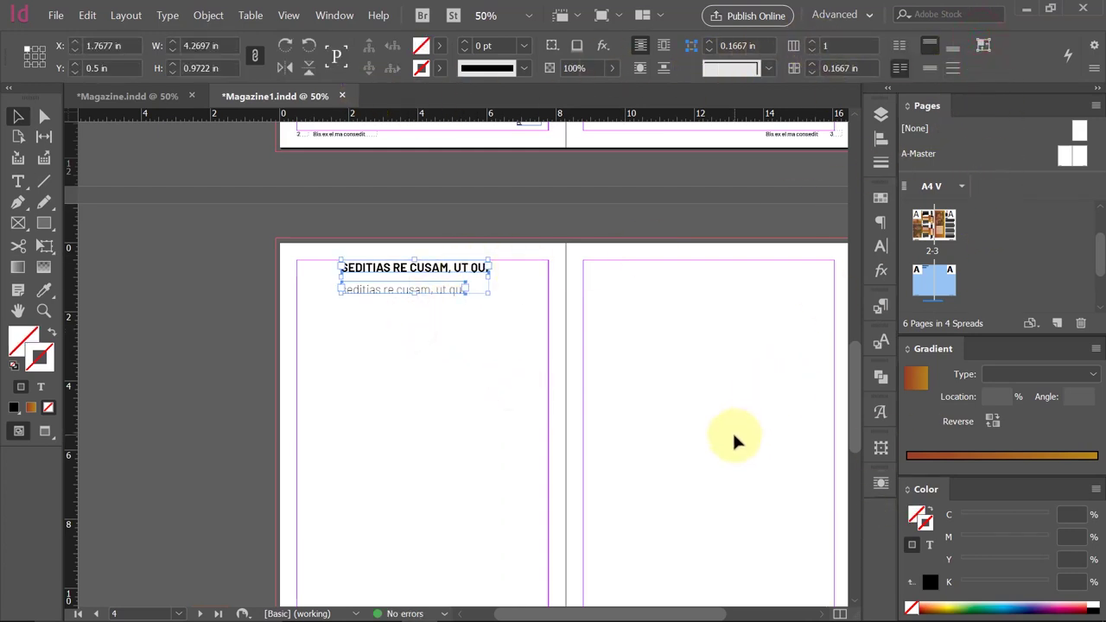
pyautogui.click(880, 138)
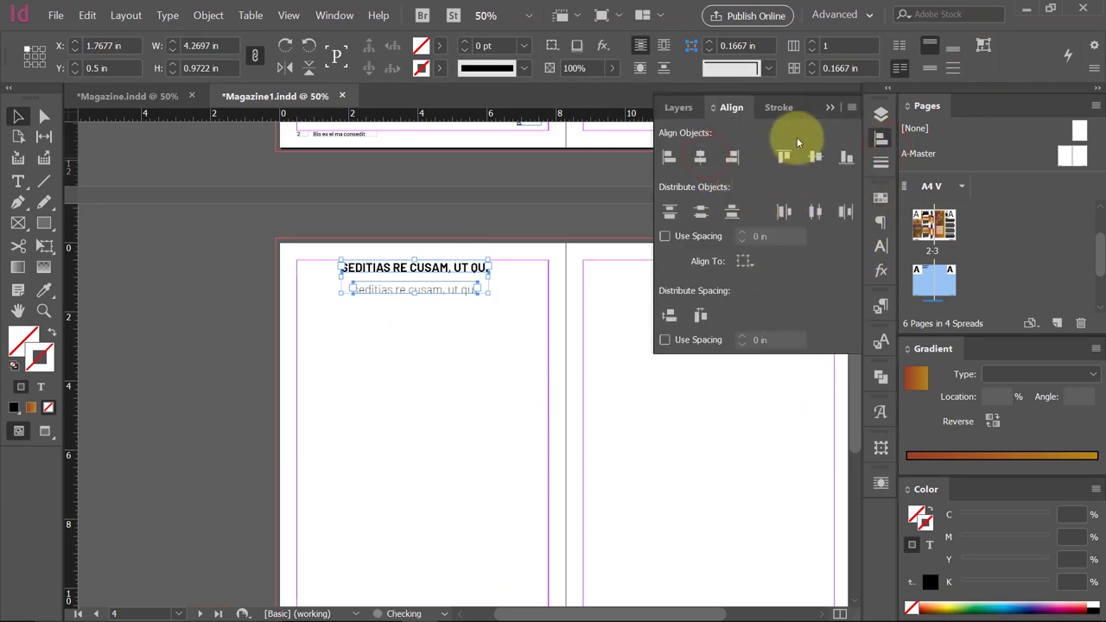
pyautogui.click(743, 261)
pyautogui.click(782, 298)
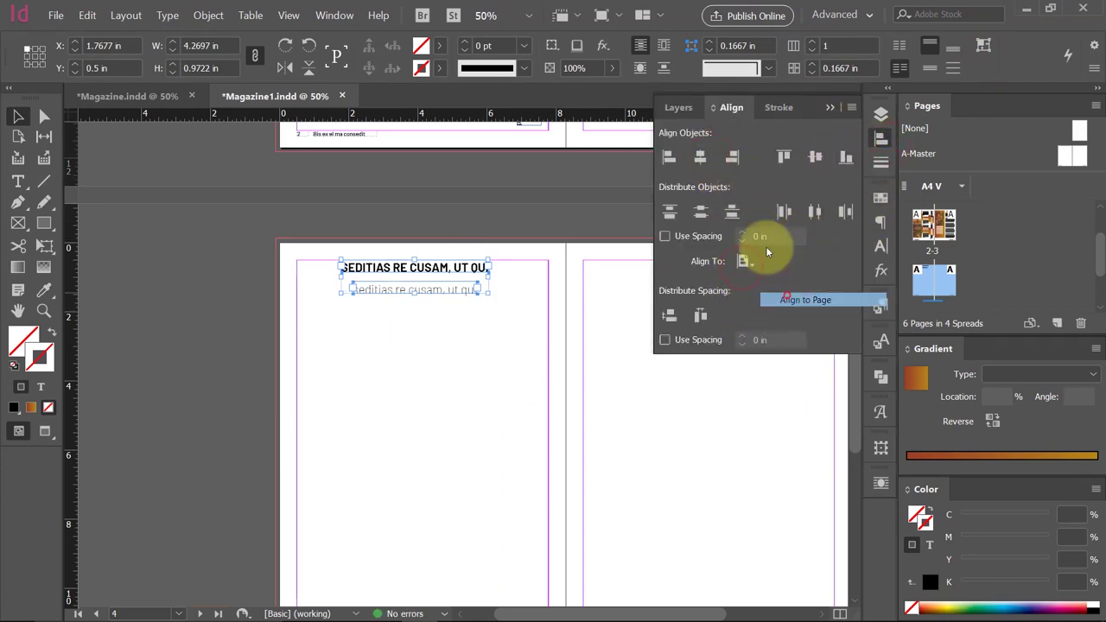
pyautogui.click(707, 158)
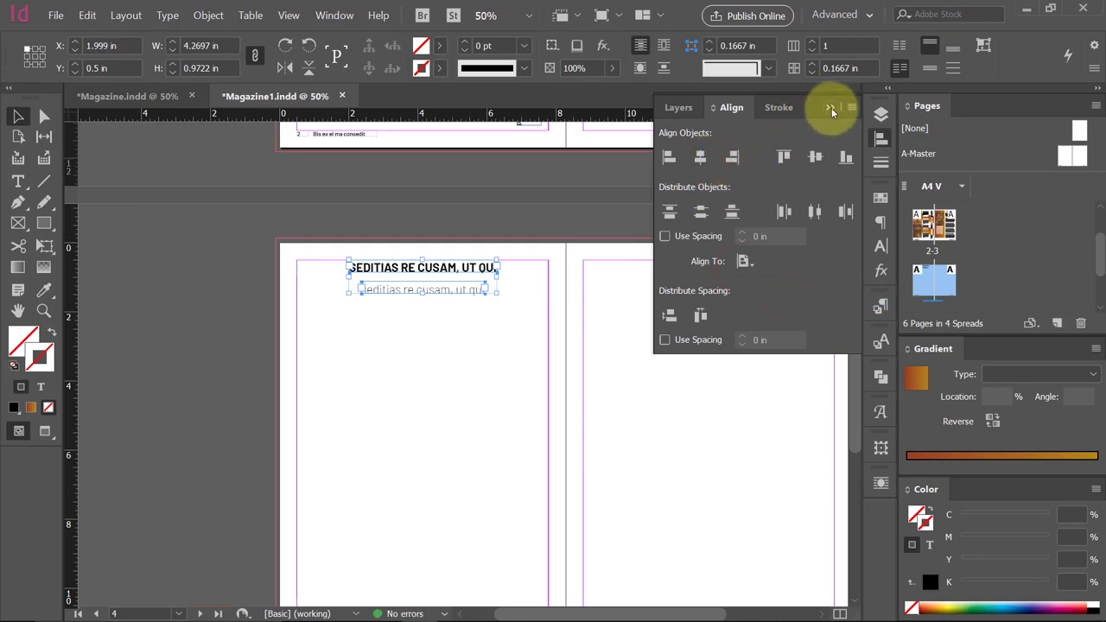
pyautogui.click(831, 108)
# Make the subtitle frame taller and wider, and shrink its text to 21 pt.
pyautogui.click(527, 373)
pyautogui.click(440, 292)
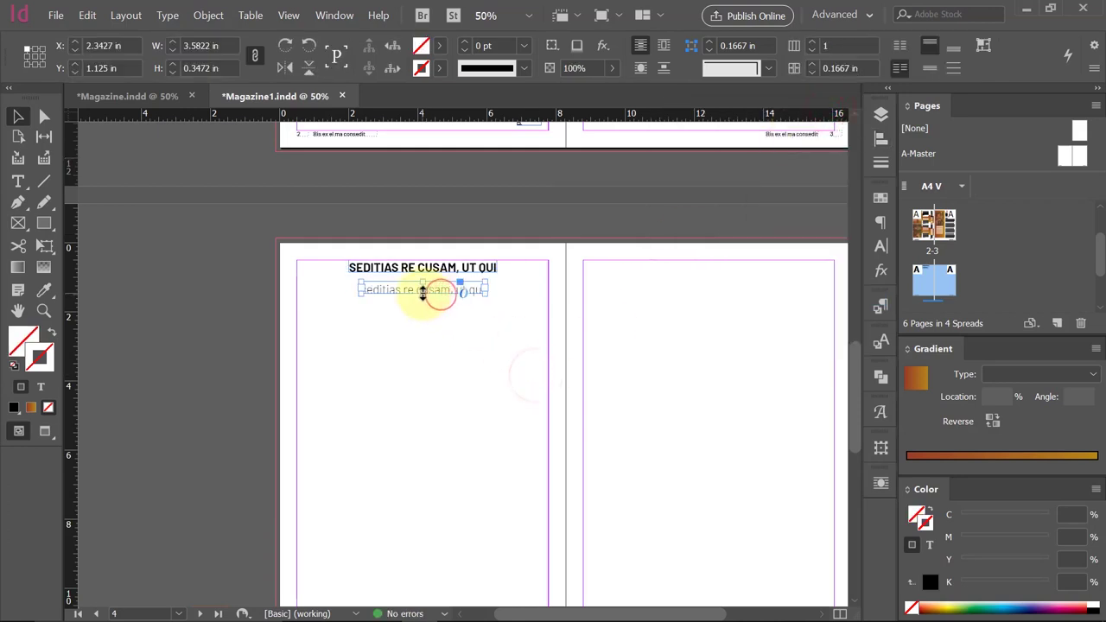
pyautogui.moveTo(422, 292); pyautogui.dragTo(423, 312)
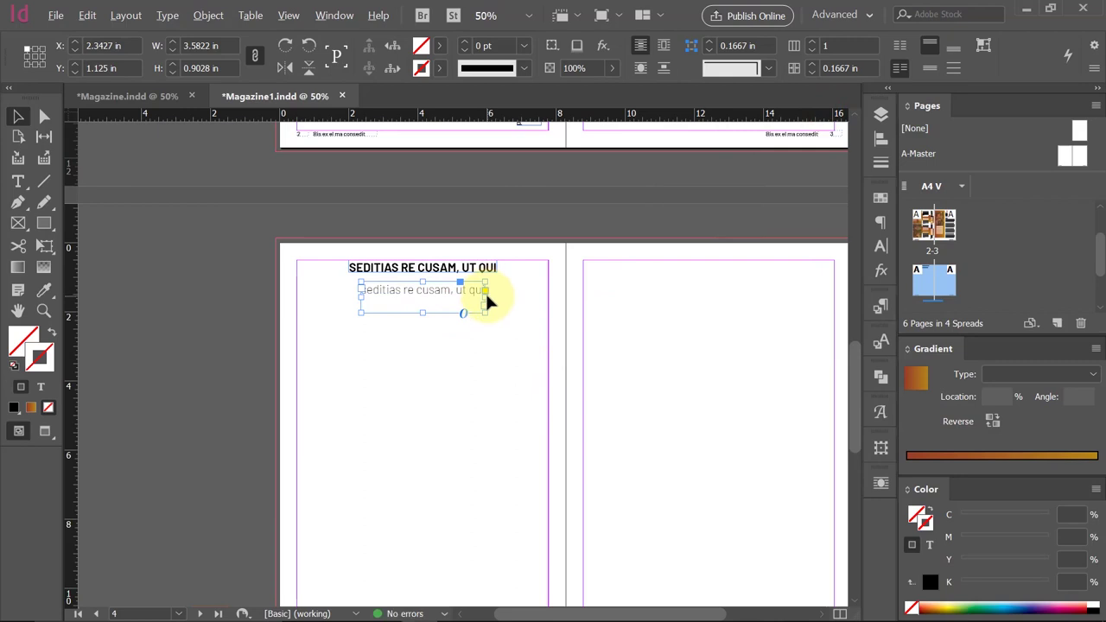
pyautogui.moveTo(485, 292); pyautogui.dragTo(498, 297)
pyautogui.tripleClick(449, 295)
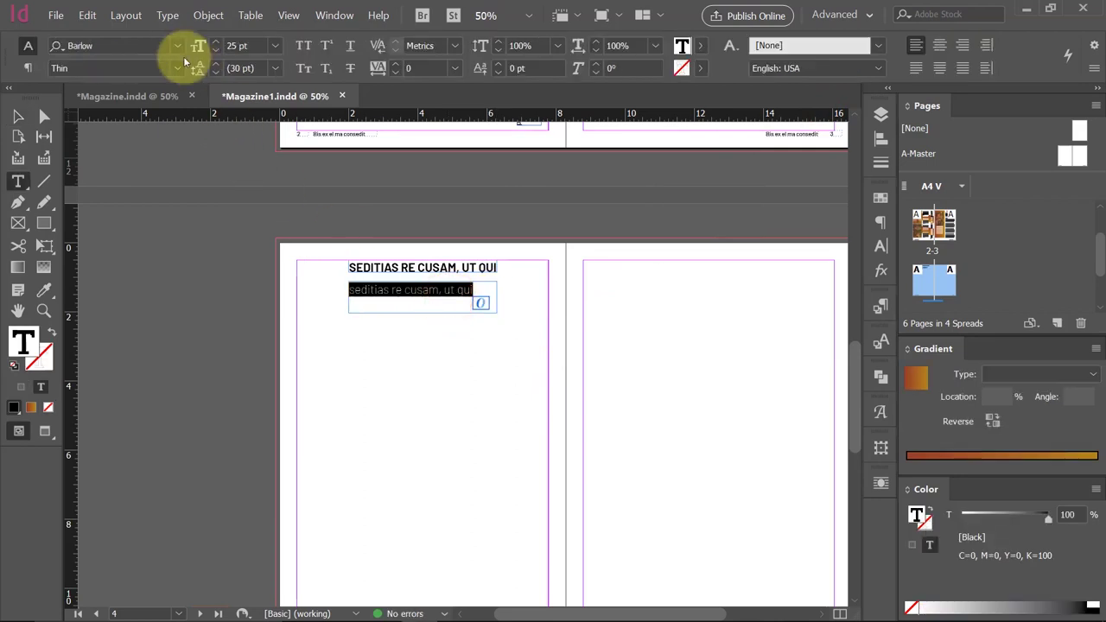
pyautogui.click(216, 52)
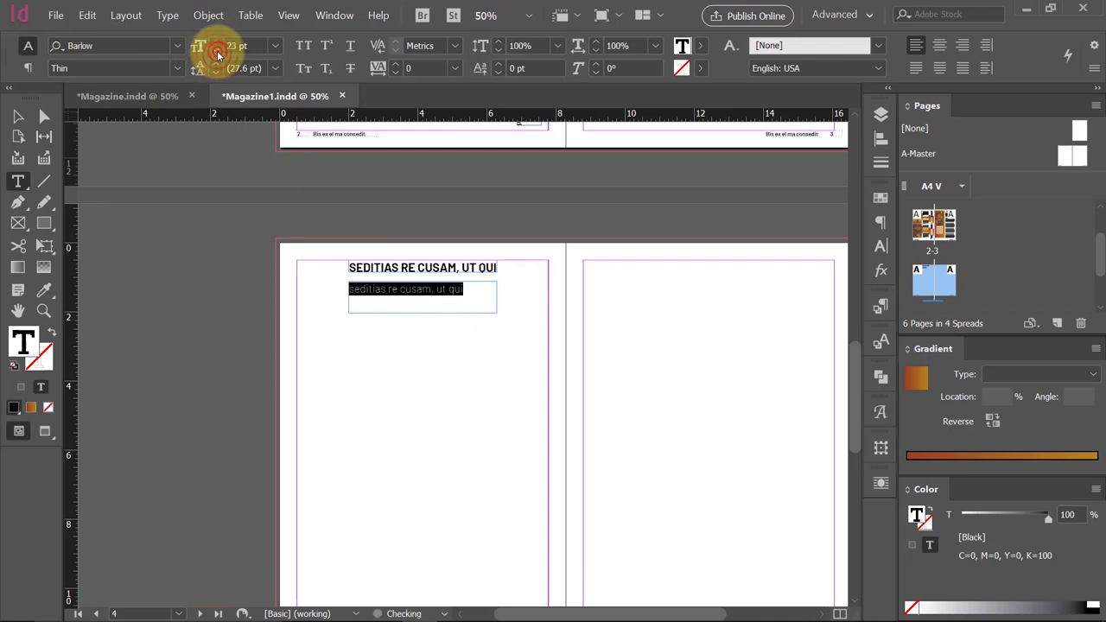
# Fill the subtitle frame with placeholder text and centre-align it.
pyautogui.click(168, 15)
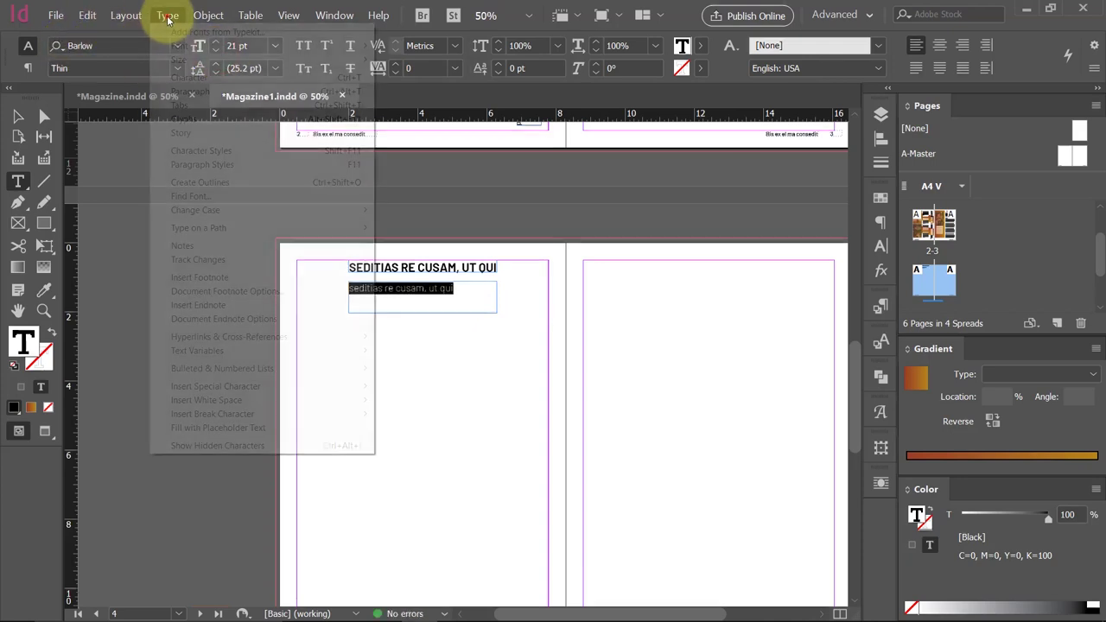
pyautogui.click(251, 428)
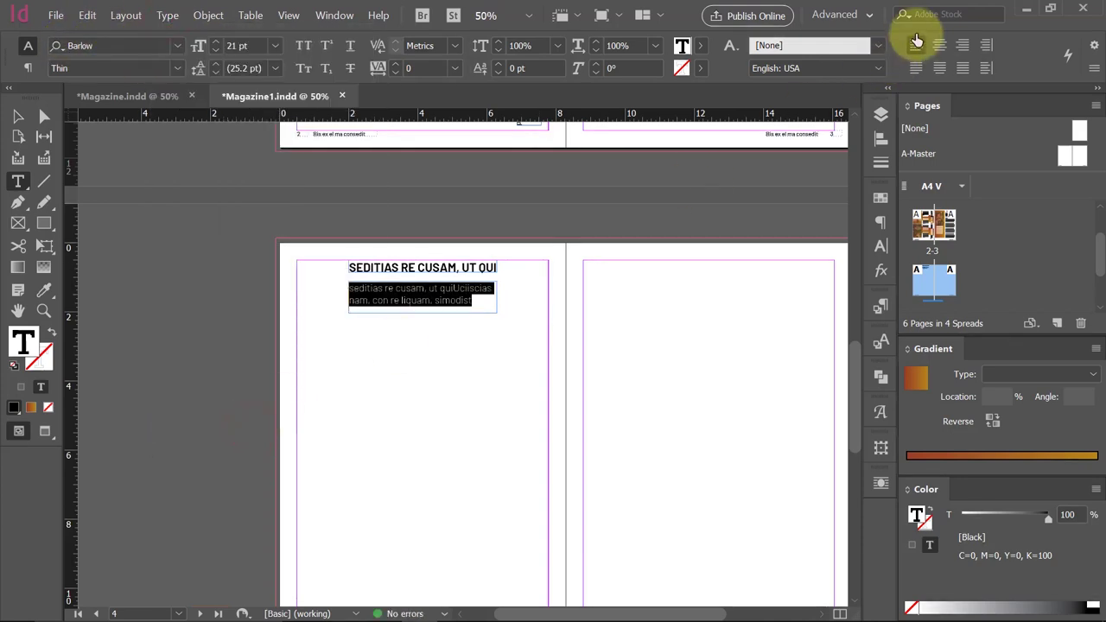
pyautogui.click(939, 45)
pyautogui.click(17, 116)
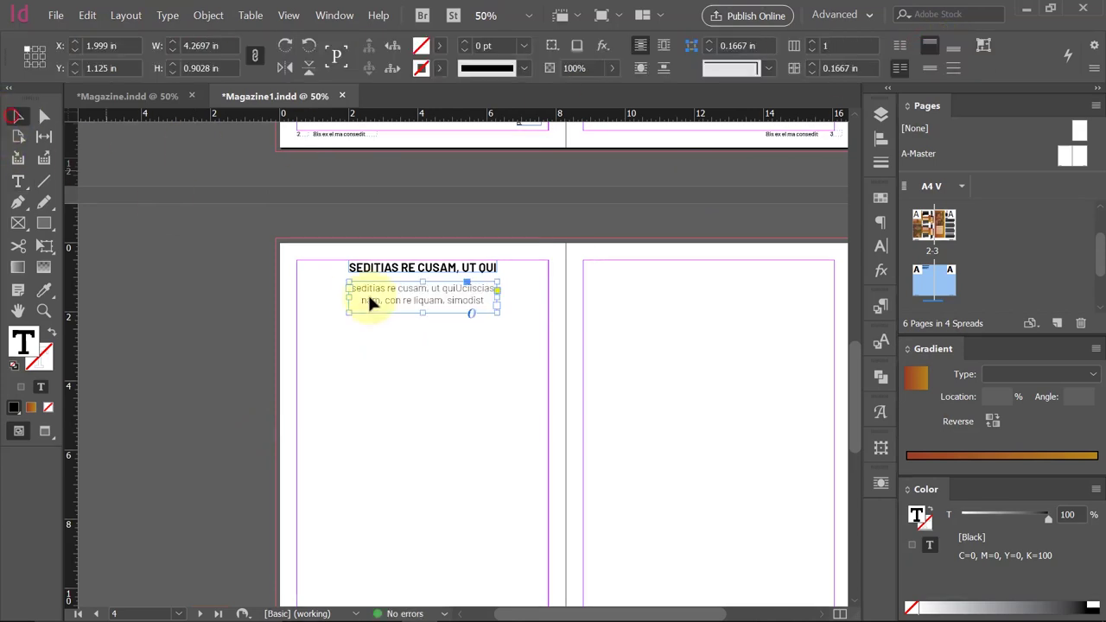
pyautogui.click(547, 365)
pyautogui.scroll(-2, 418, 347)
pyautogui.hscroll(2, 418, 347)
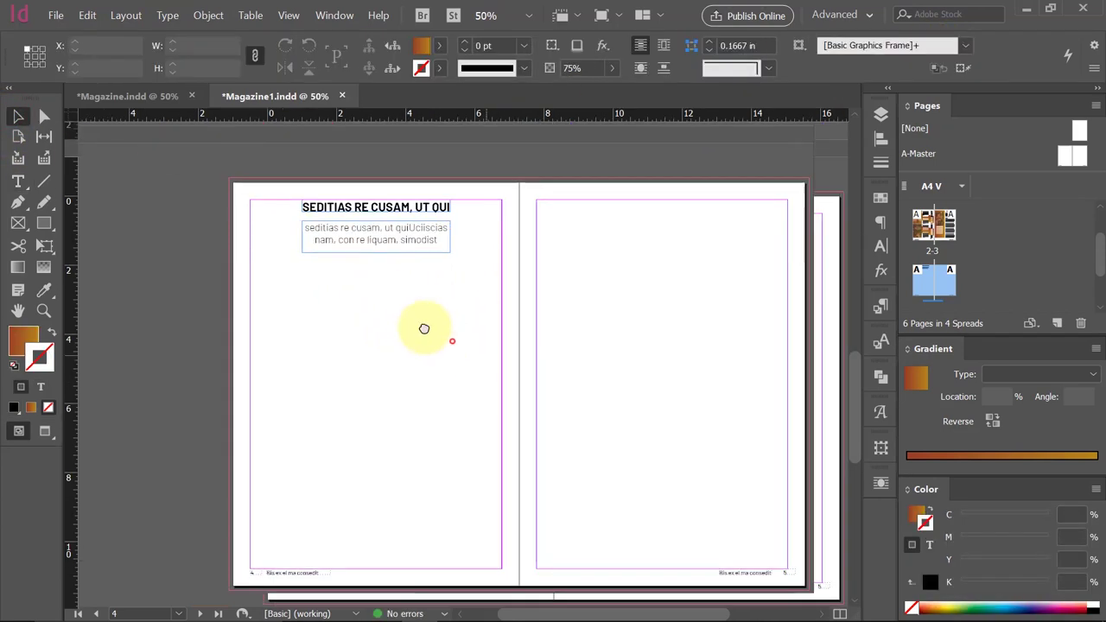
pyautogui.click(19, 181)
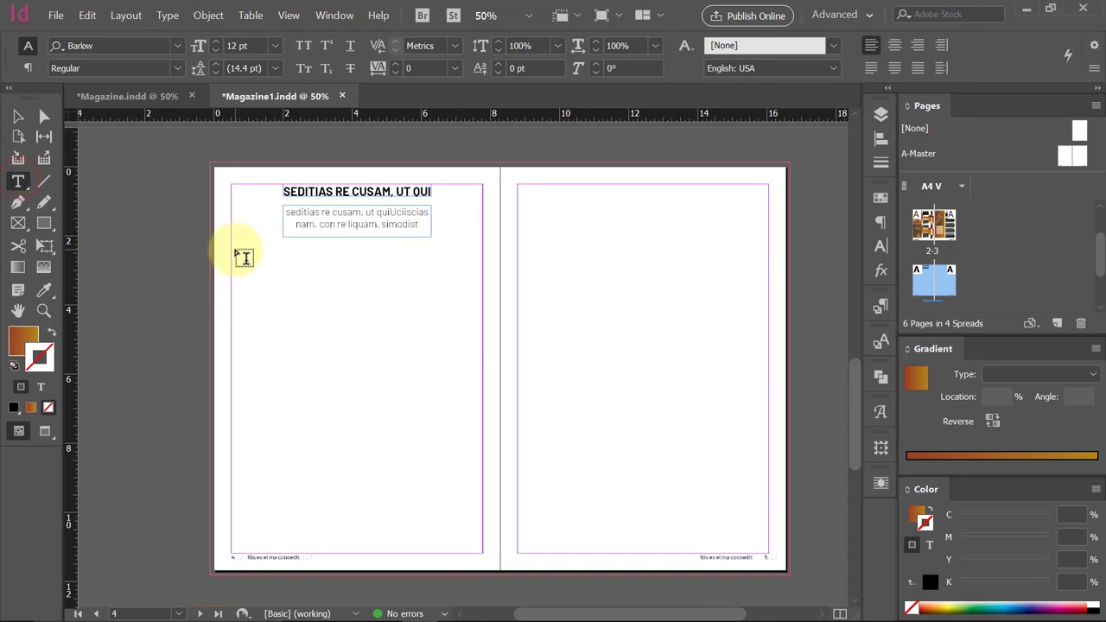
# Draw a large body text frame below the subtitle and fill it with placeholder text.
pyautogui.moveTo(231, 248); pyautogui.dragTo(484, 534)
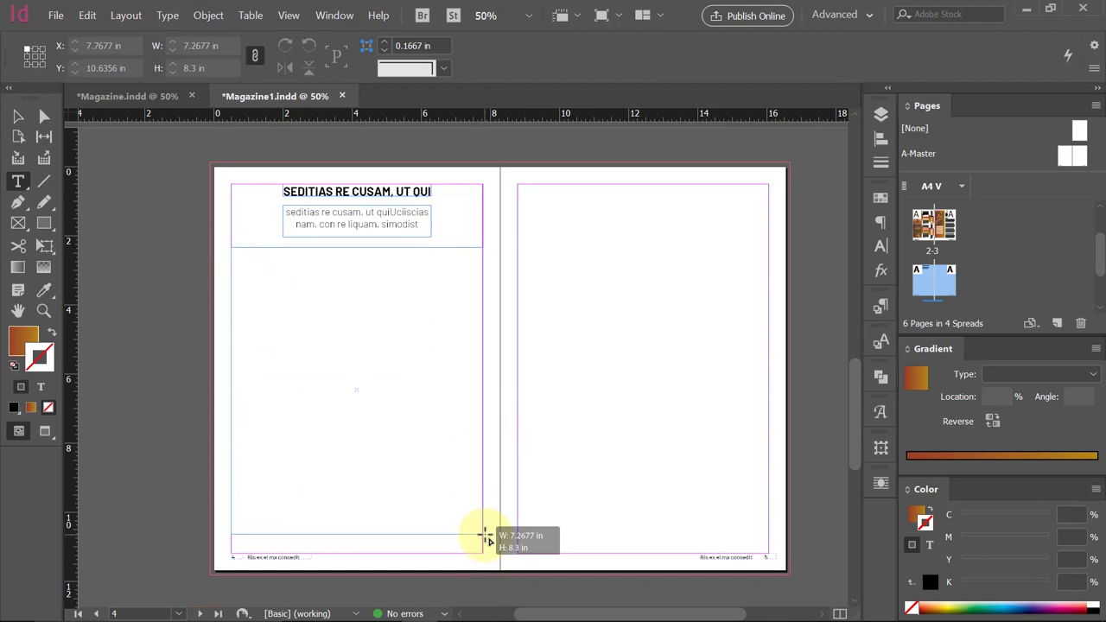
pyautogui.moveTo(484, 536); pyautogui.dragTo(484, 536)
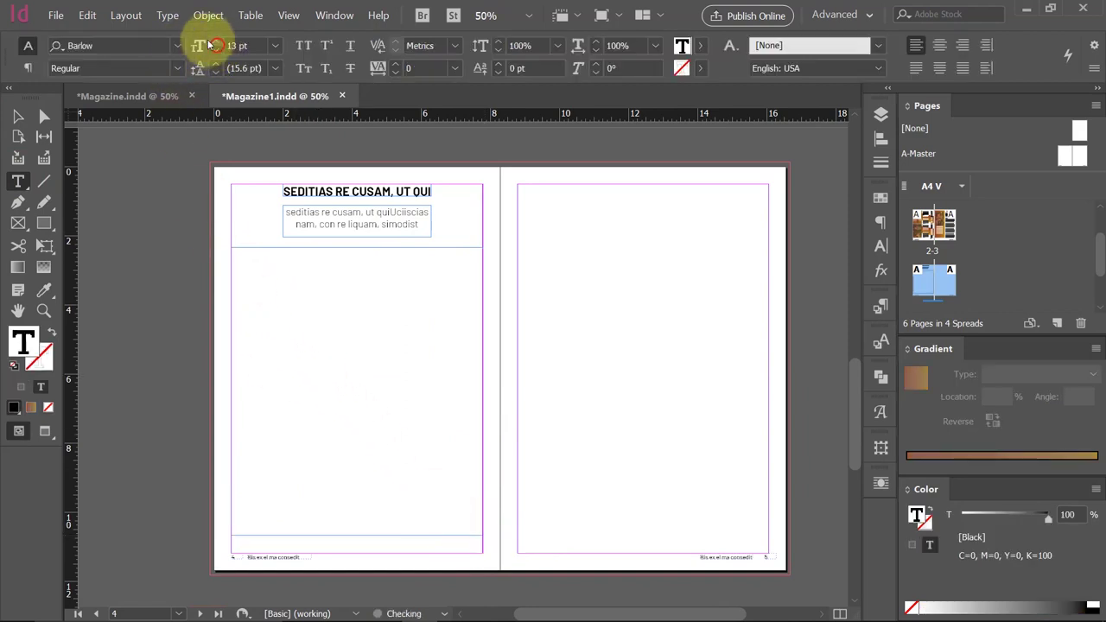
pyautogui.click(168, 15)
pyautogui.click(279, 428)
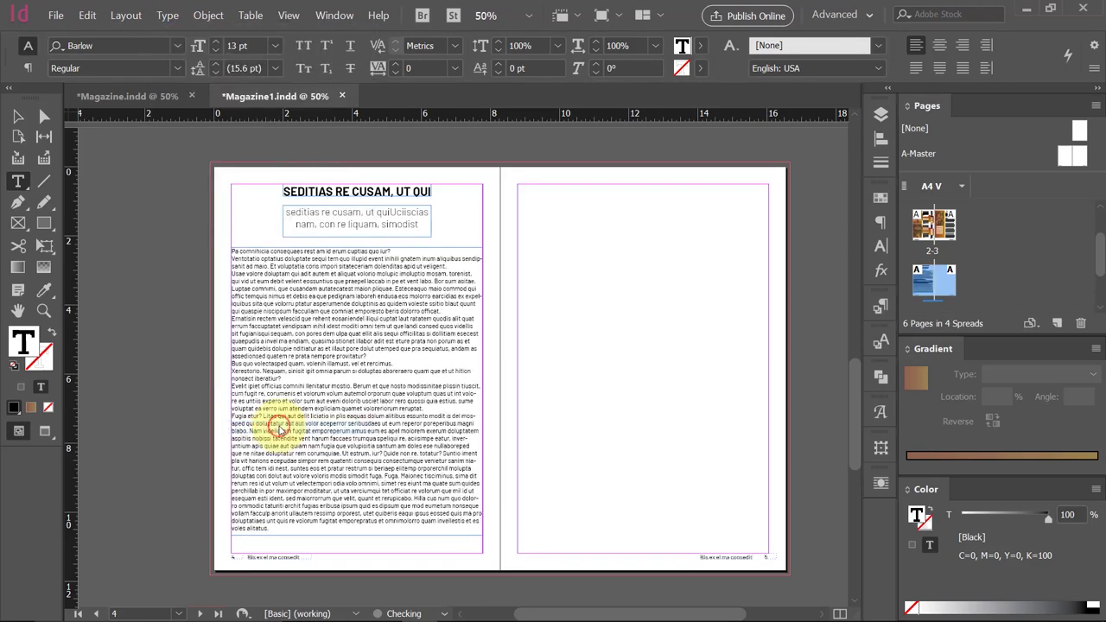
# Set the body text frame to two columns in Text Frame Options.
pyautogui.hotkey('ctrl', 'a')
pyautogui.rightClick(358, 322)
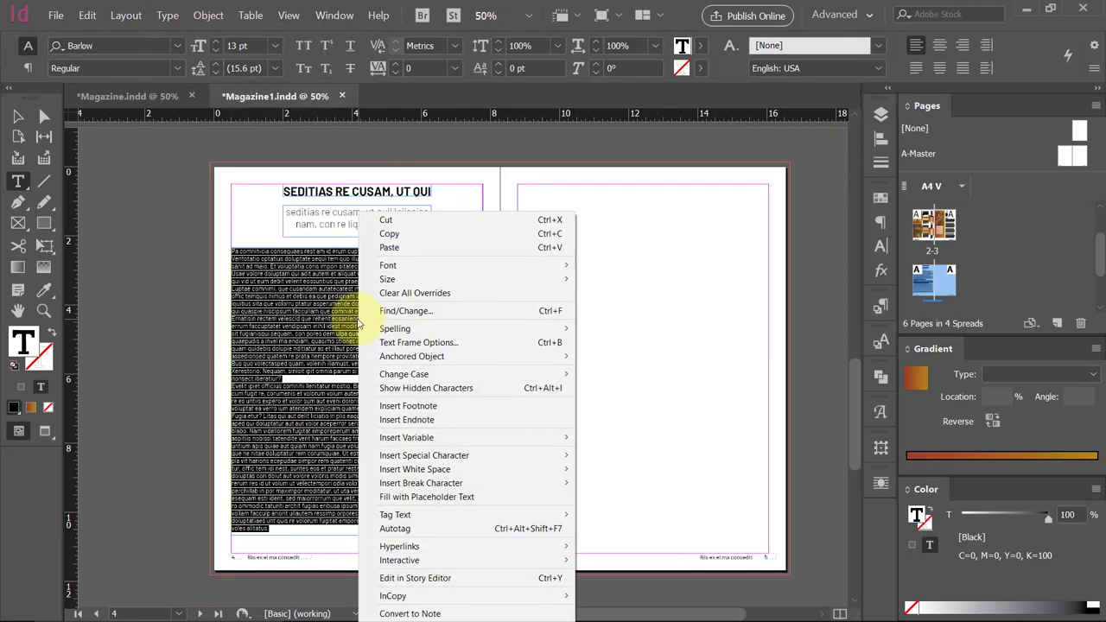
pyautogui.click(512, 344)
pyautogui.click(610, 170)
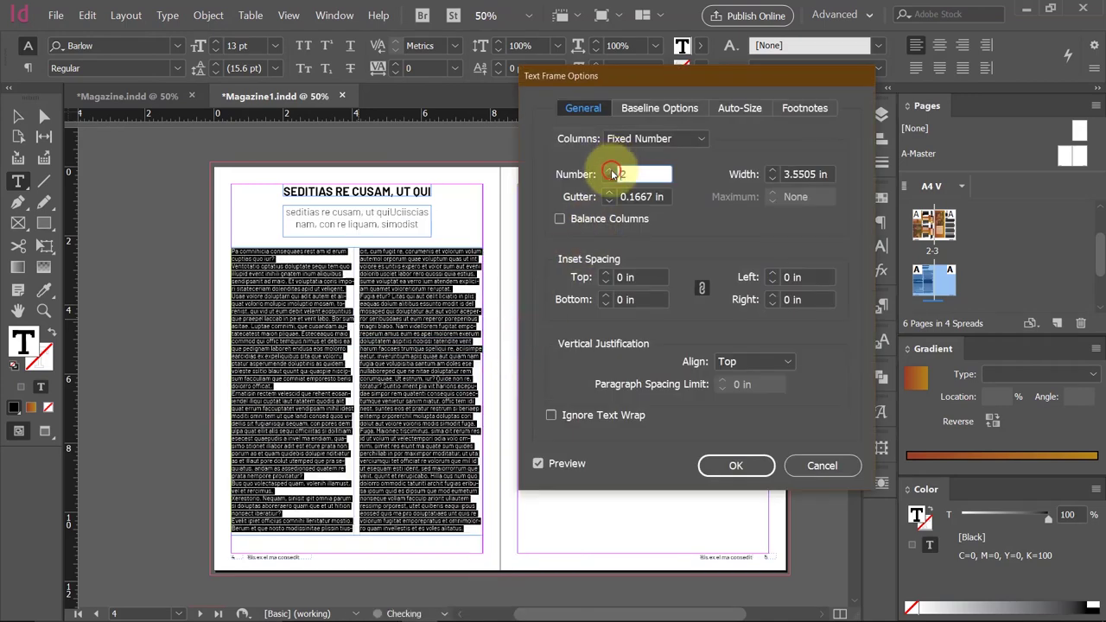
pyautogui.click(724, 471)
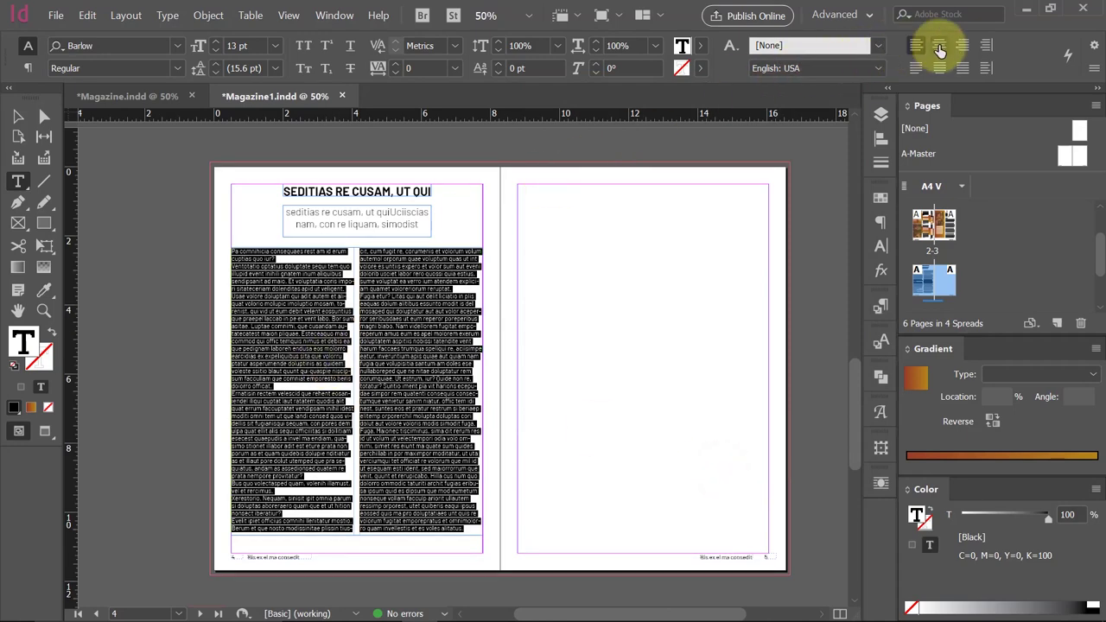
# Justify the body text with last line left and turn off hyphenation.
pyautogui.click(919, 69)
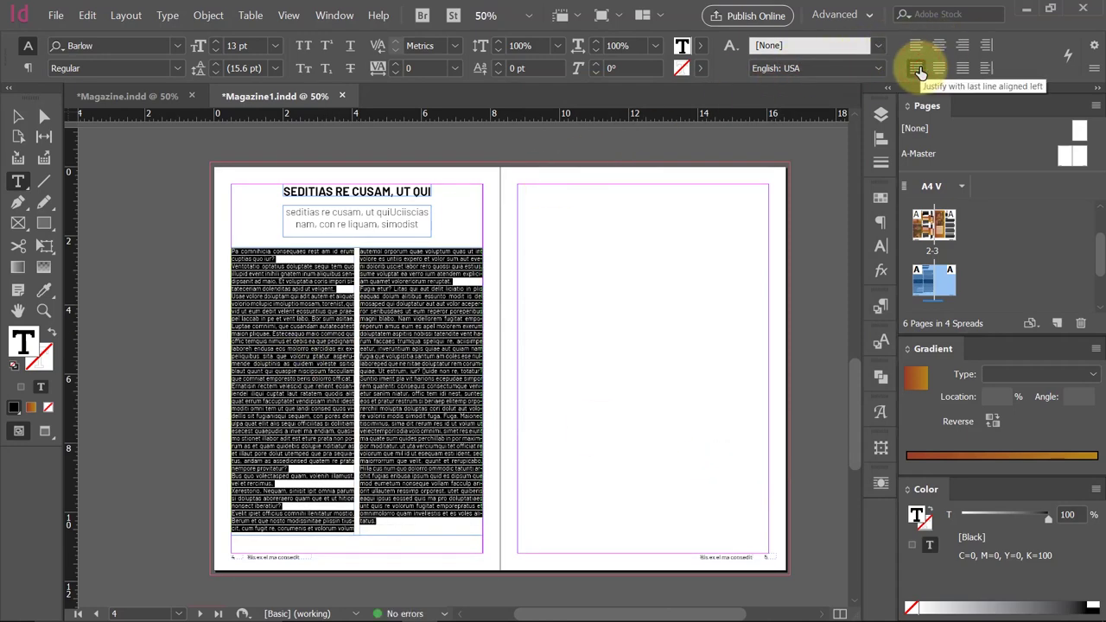
pyautogui.click(881, 221)
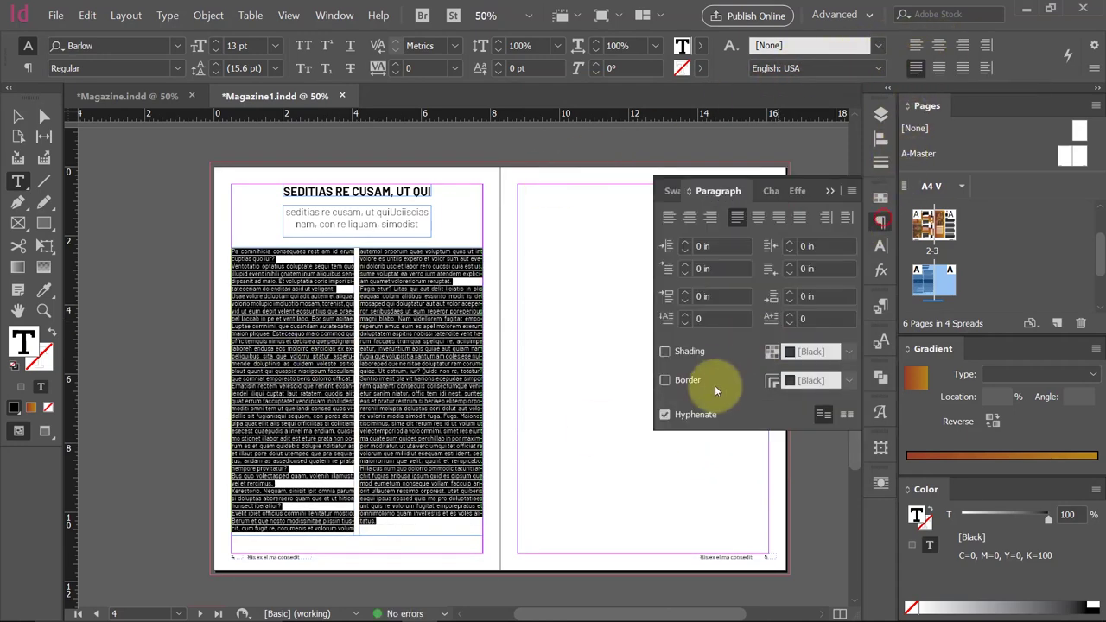
pyautogui.click(665, 416)
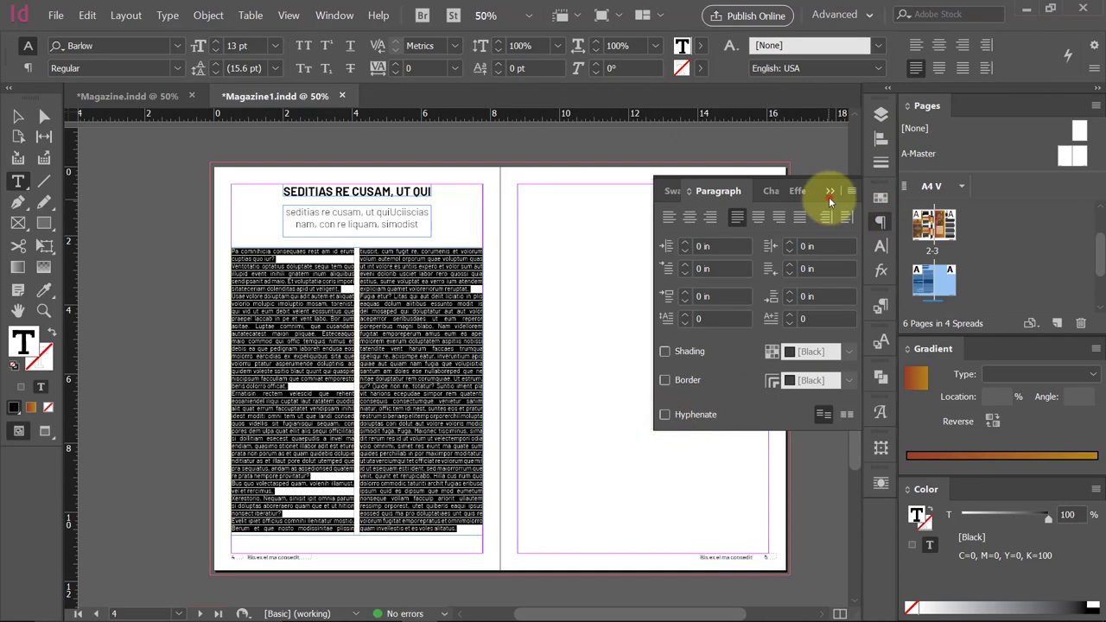
pyautogui.click(830, 198)
pyautogui.click(18, 116)
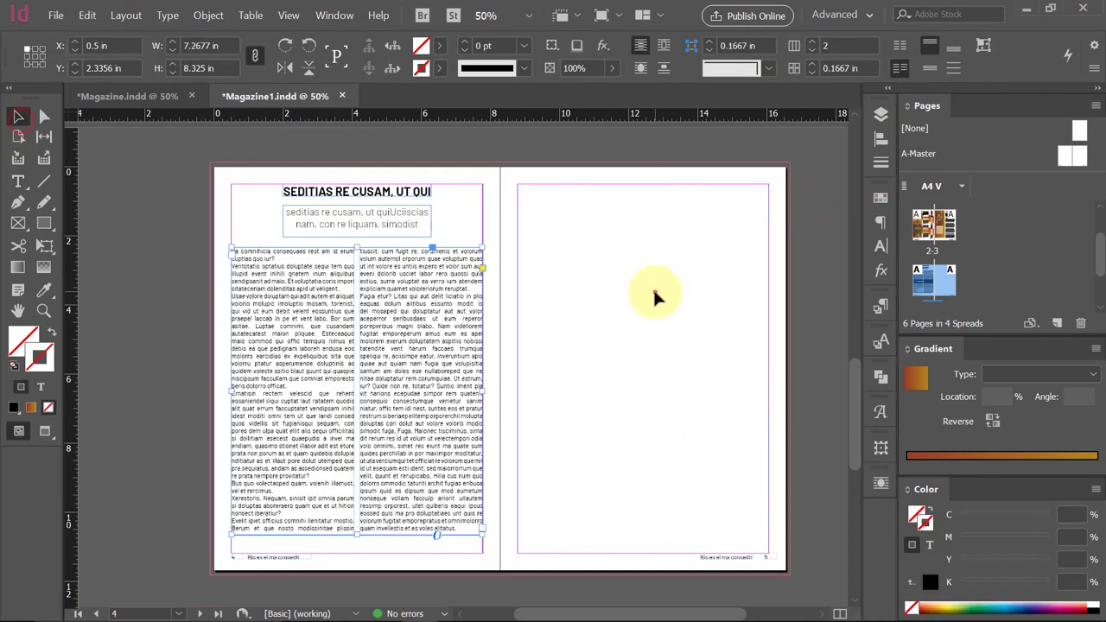
pyautogui.click(652, 294)
pyautogui.hotkey('shift', 'w')
pyautogui.press('Escape')
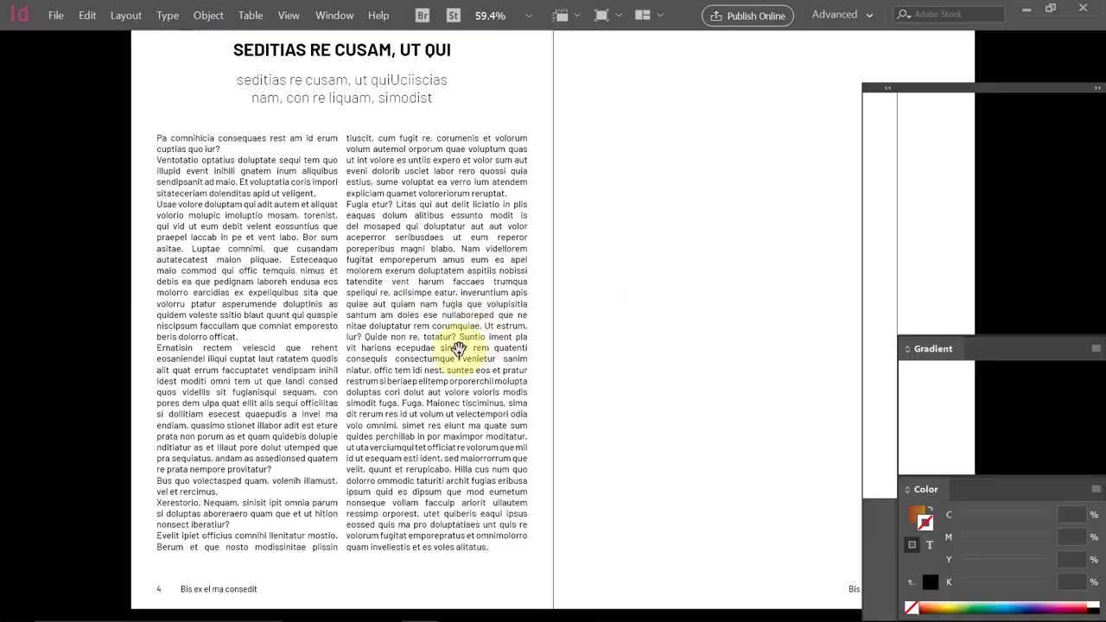
# Set the column gutter to 0.1875 in and make the frame ignore text wrap.
pyautogui.doubleClick(389, 319)
pyautogui.hotkey('ctrl', 'a')
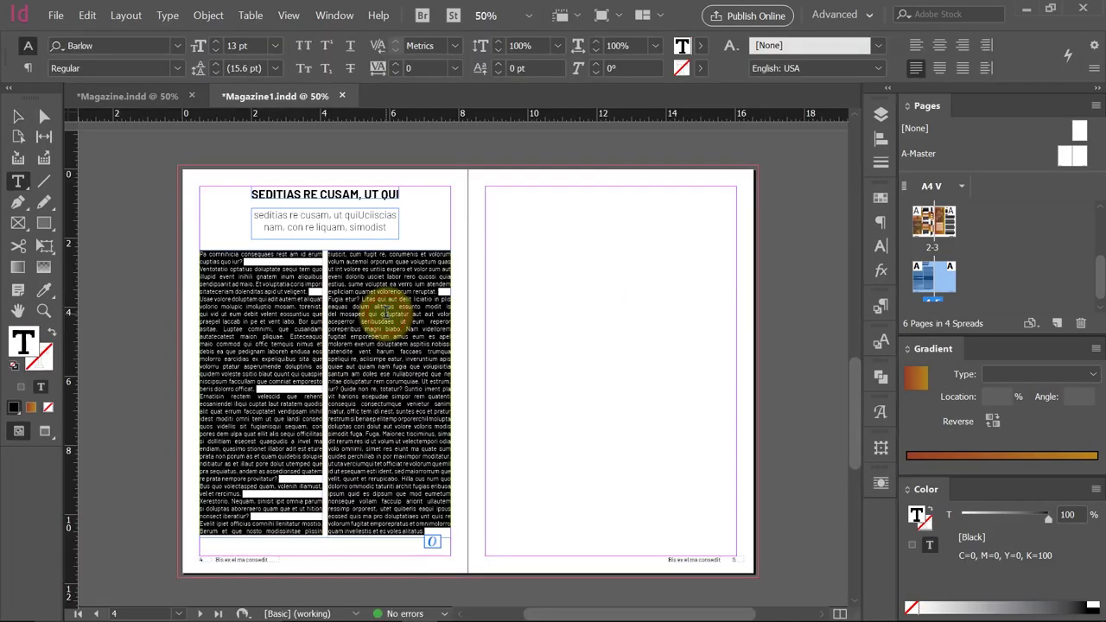
pyautogui.rightClick(389, 320)
pyautogui.click(581, 343)
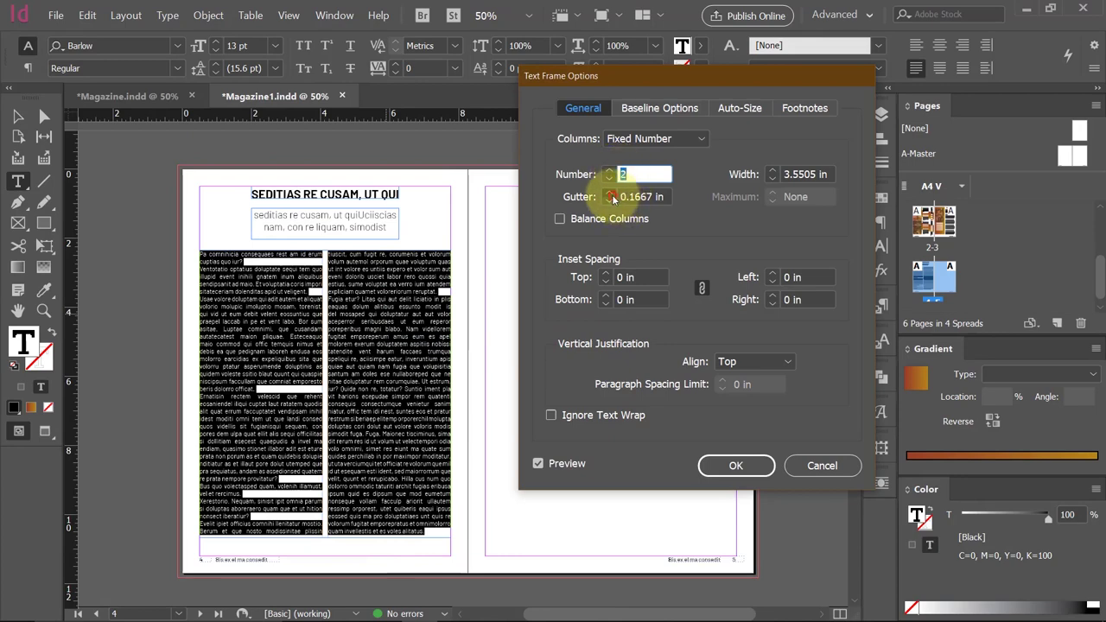
pyautogui.click(610, 193)
pyautogui.click(610, 194)
pyautogui.click(610, 194)
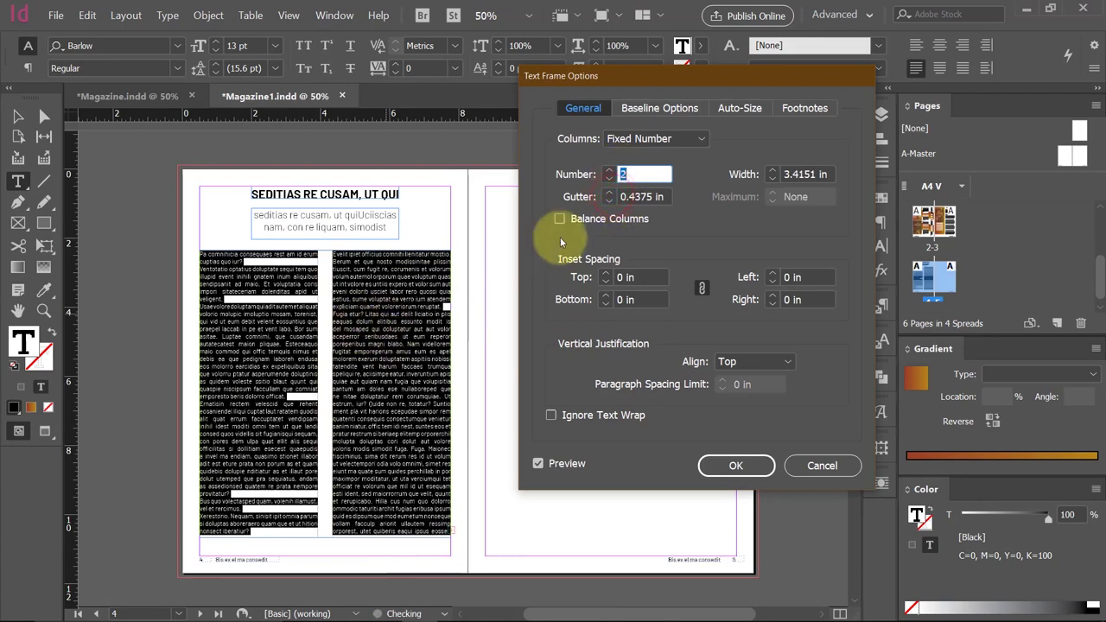
pyautogui.click(610, 202)
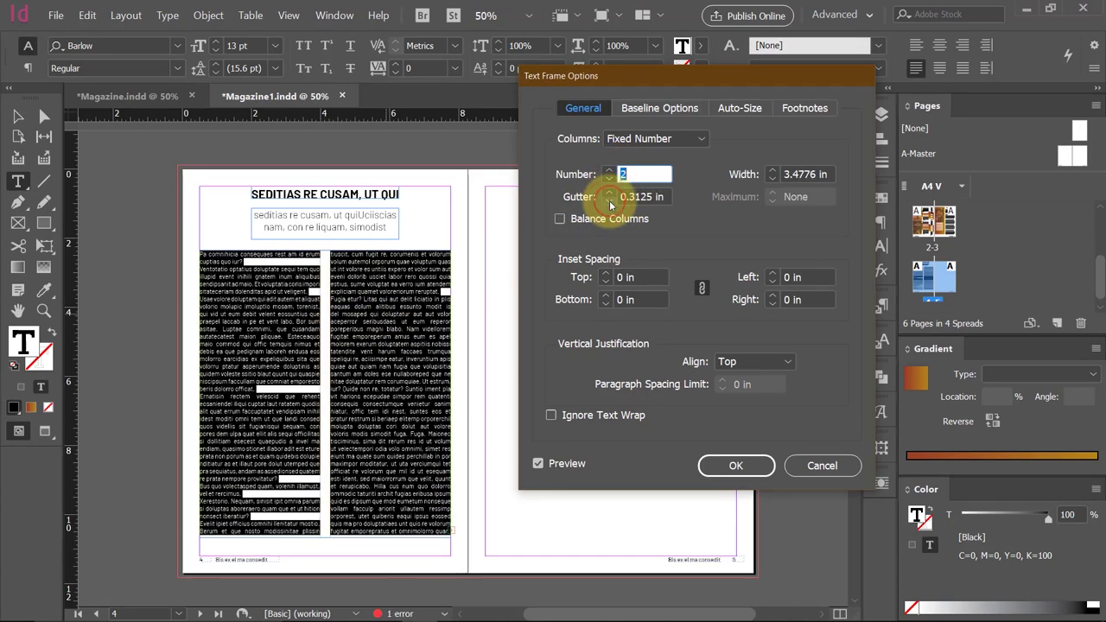
pyautogui.click(610, 202)
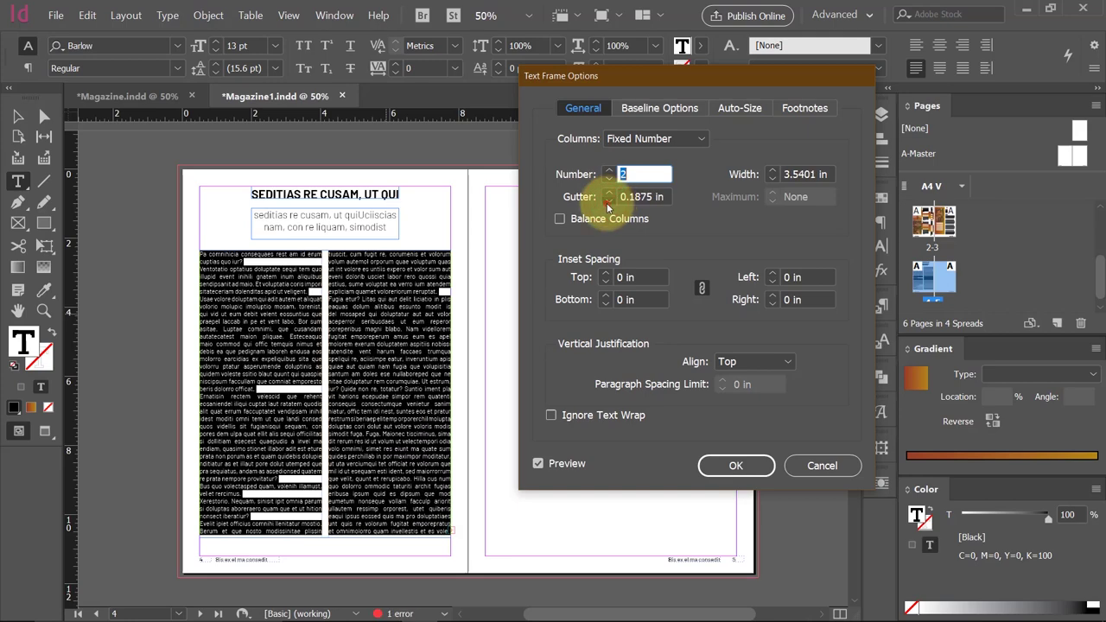
pyautogui.click(608, 202)
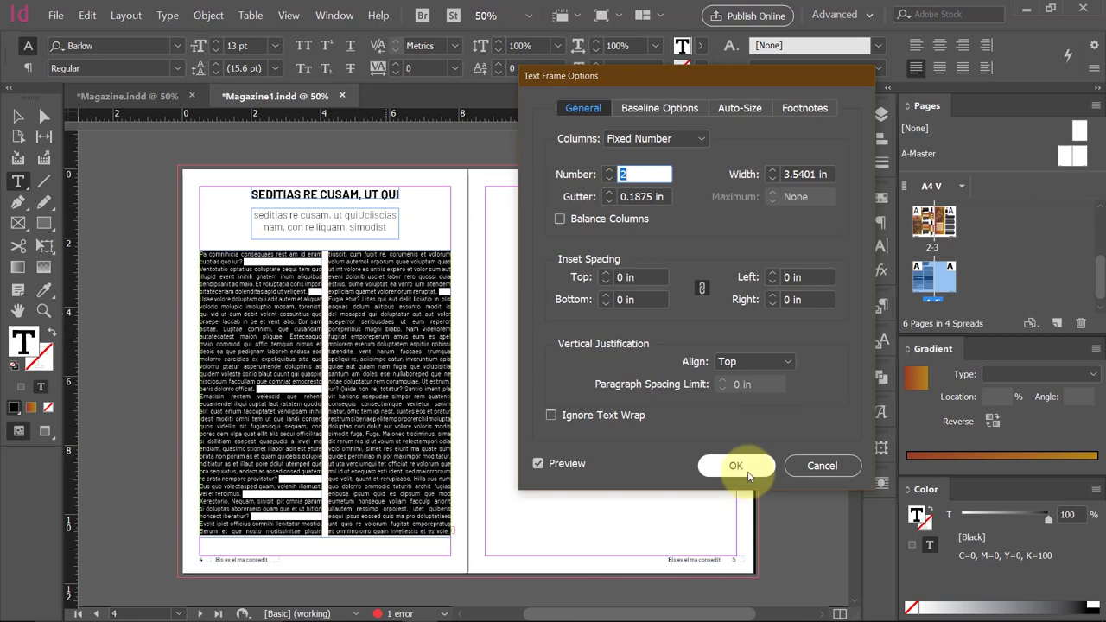
pyautogui.click(579, 415)
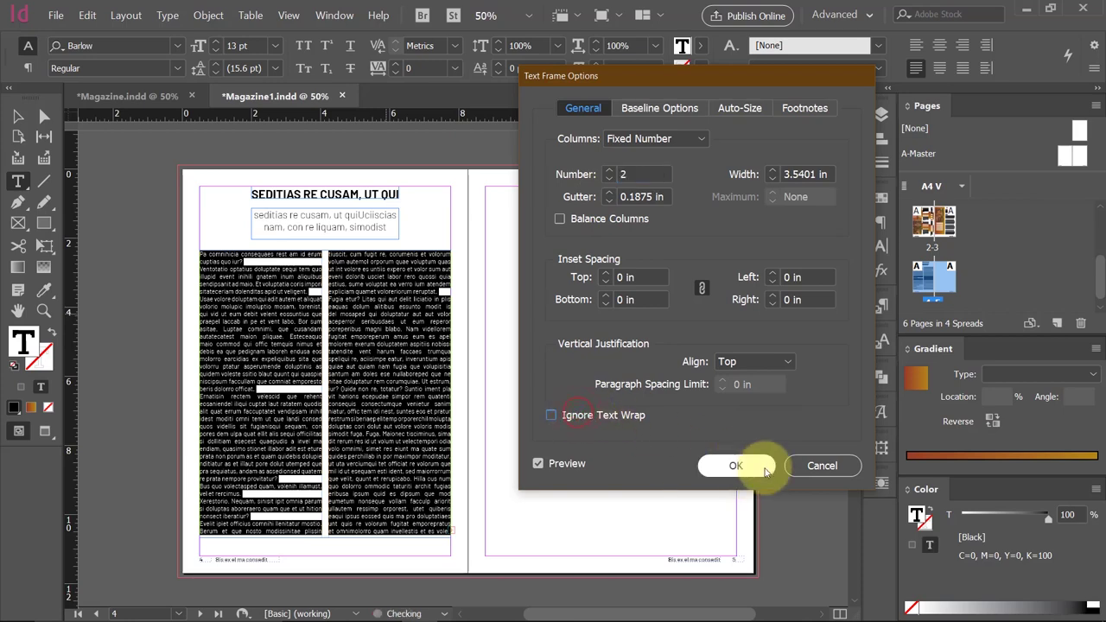
pyautogui.click(736, 465)
pyautogui.click(18, 119)
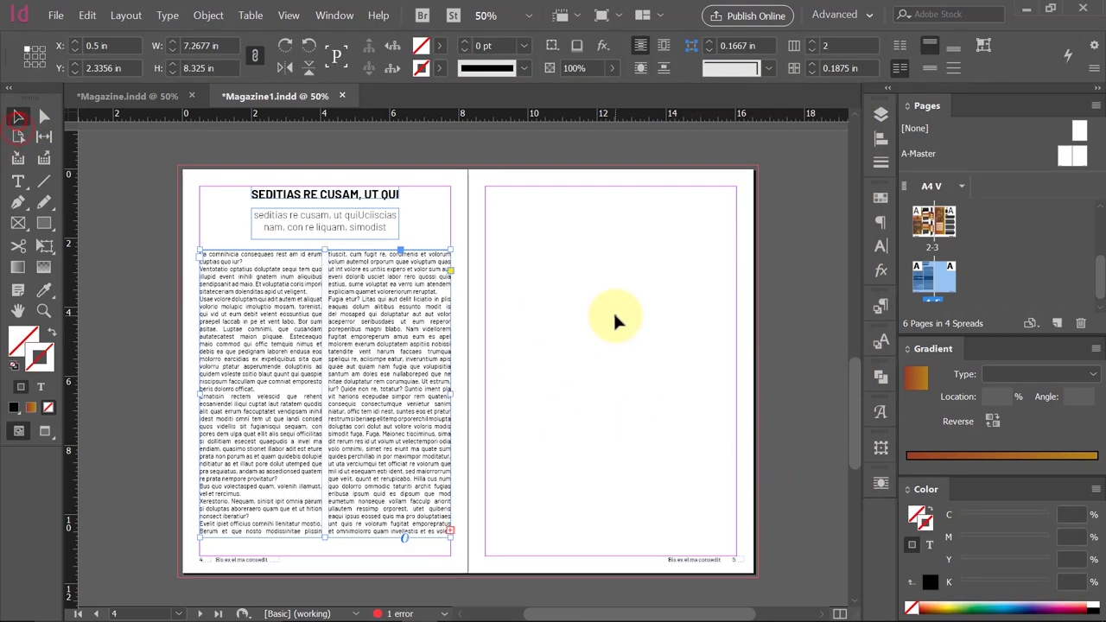
# Preview the spread full-screen to check the layout.
pyautogui.hotkey('shift', 'w')
pyautogui.press('Escape')
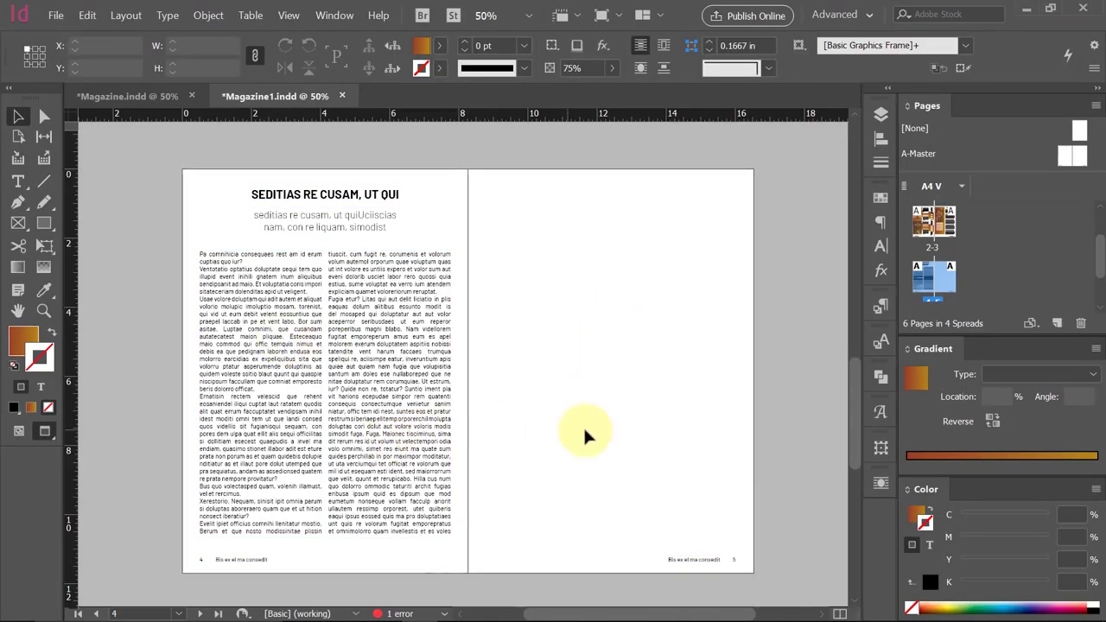
pyautogui.press('w')
pyautogui.hotkey('shift', 'w')
pyautogui.press('Escape')
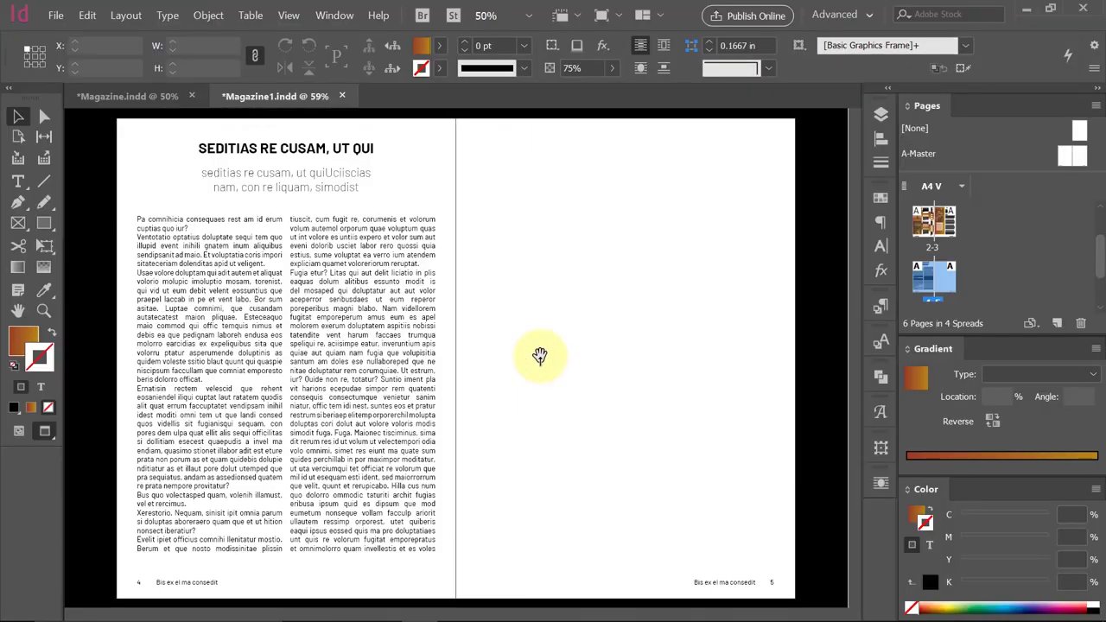
pyautogui.scroll(3, 466, 346)
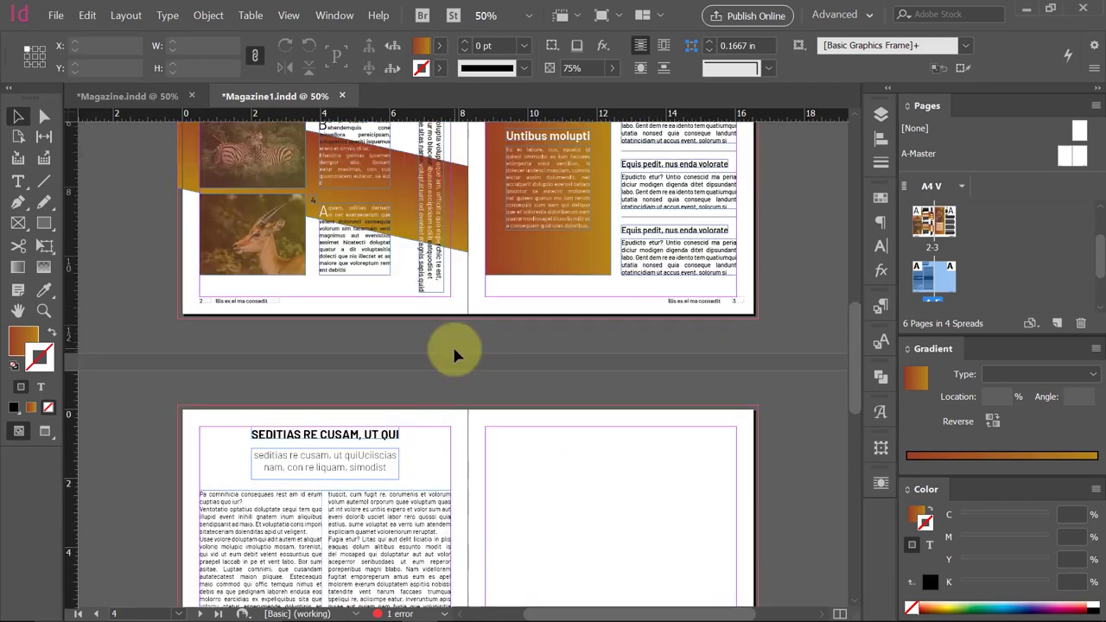
pyautogui.scroll(3, 432, 316)
# Copy page 2's diagonal gradient bands onto page 4 and send them to the back.
pyautogui.click(407, 365)
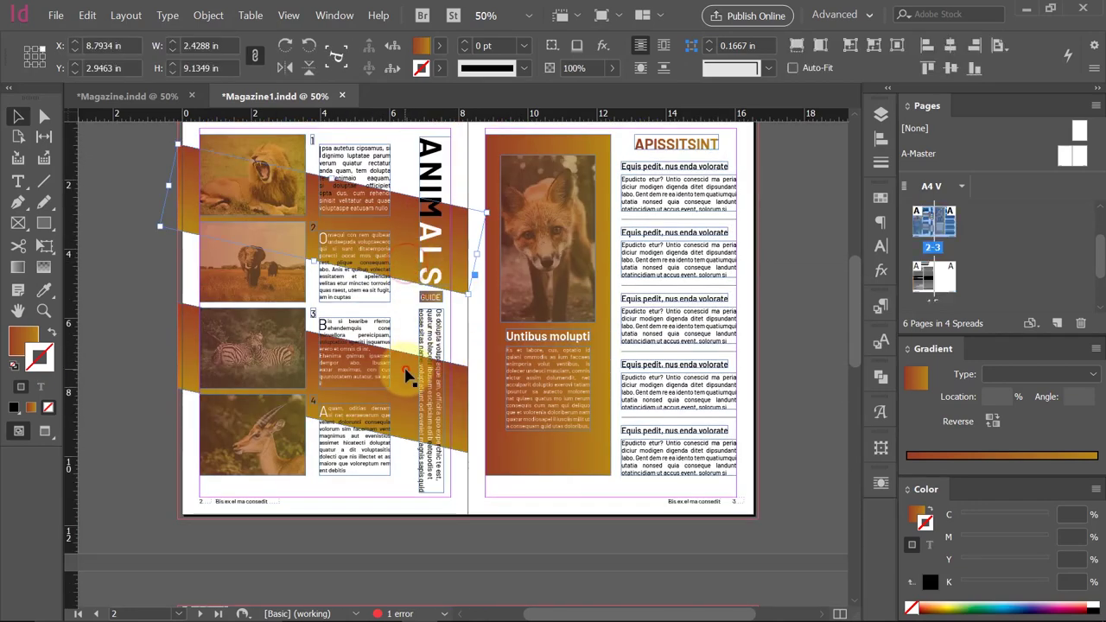
pyautogui.scroll(-1, 403, 365)
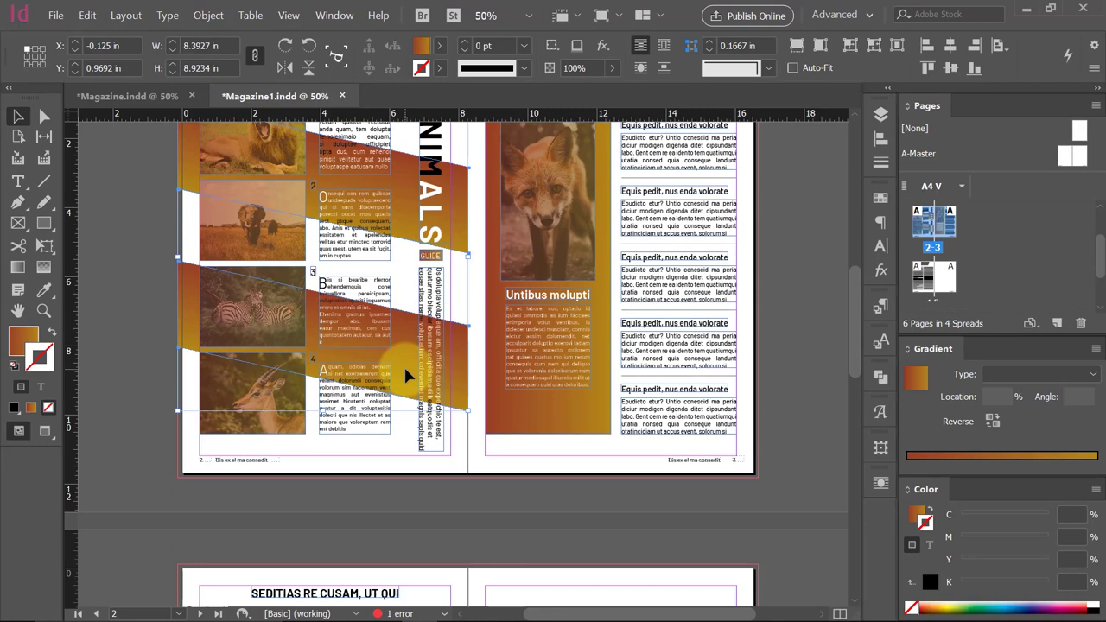
pyautogui.keyDown('ctrl'); pyautogui.keyDown('alt'); pyautogui.click(429, 400); pyautogui.keyUp('alt'); pyautogui.keyUp('ctrl')
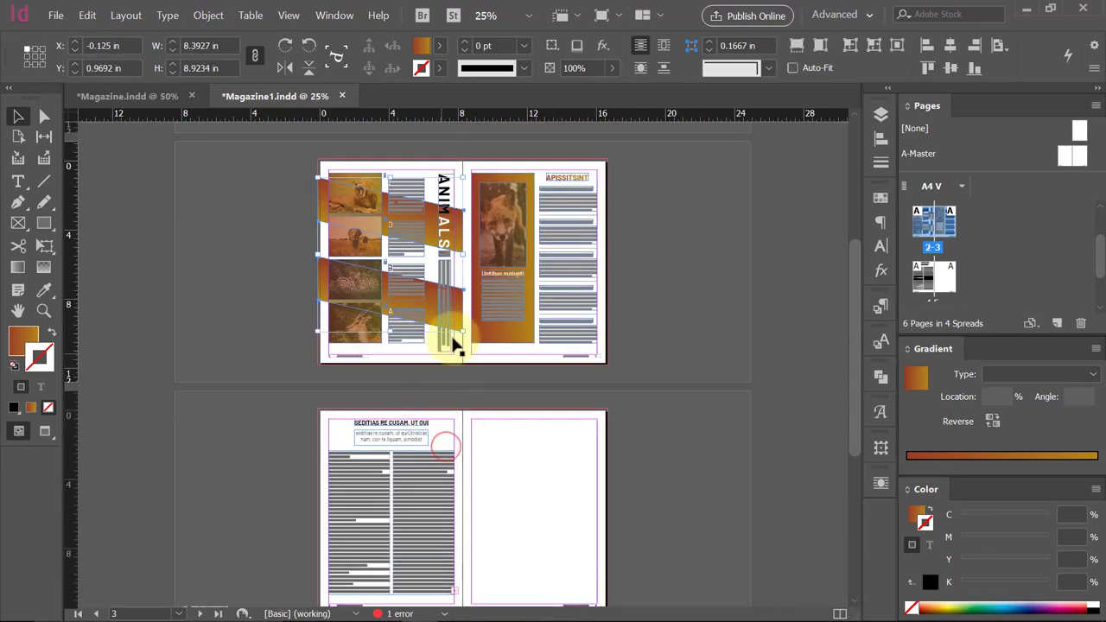
pyautogui.moveTo(464, 320); pyautogui.dragTo(473, 532)
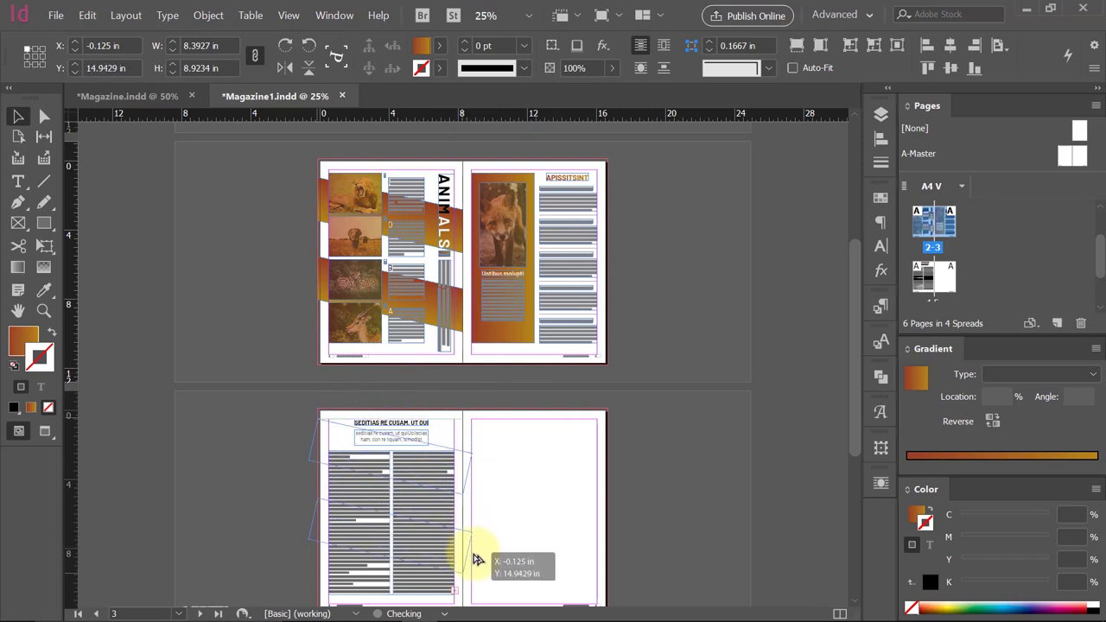
pyautogui.moveTo(473, 531); pyautogui.dragTo(478, 565)
pyautogui.hotkey('ctrl', 'shift', '[')
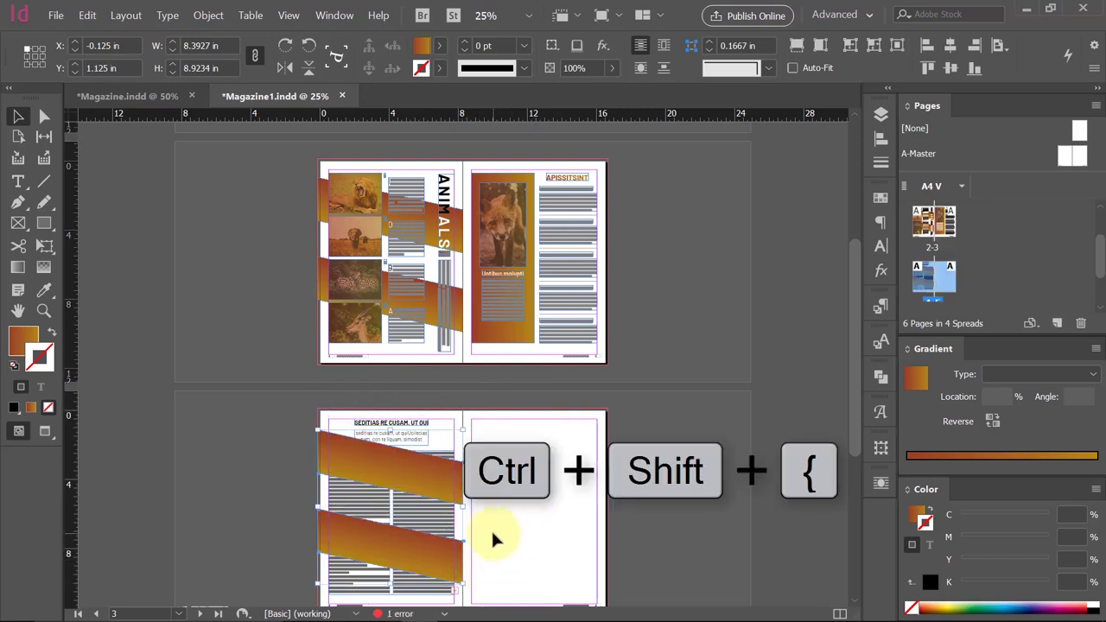
pyautogui.scroll(-2, 488, 524)
# Zoom in on the pages 4–5 spread and remove the gradient bands from page 4.
pyautogui.hotkey('shift', 'w')
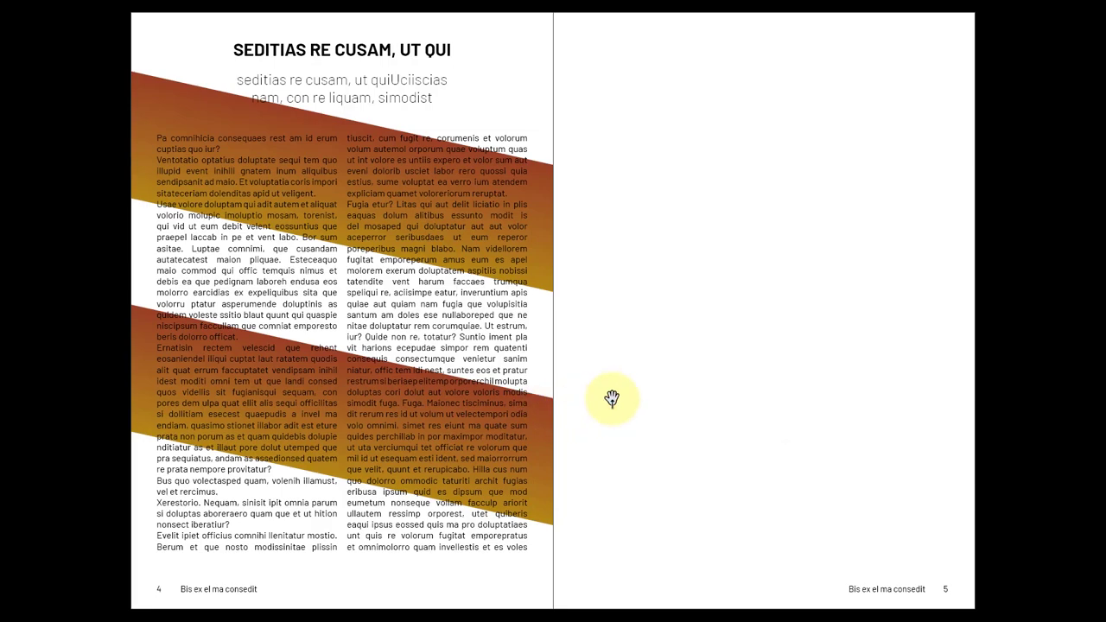
pyautogui.press('Escape')
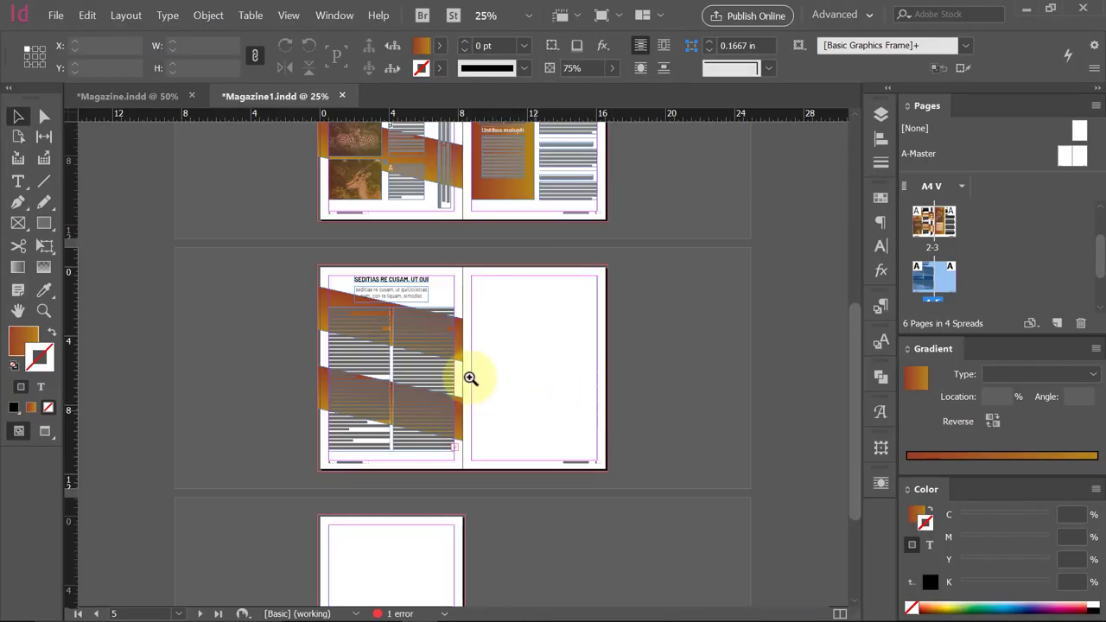
pyautogui.click(469, 378)
pyautogui.keyDown('alt'); pyautogui.click(574, 431); pyautogui.keyUp('alt')
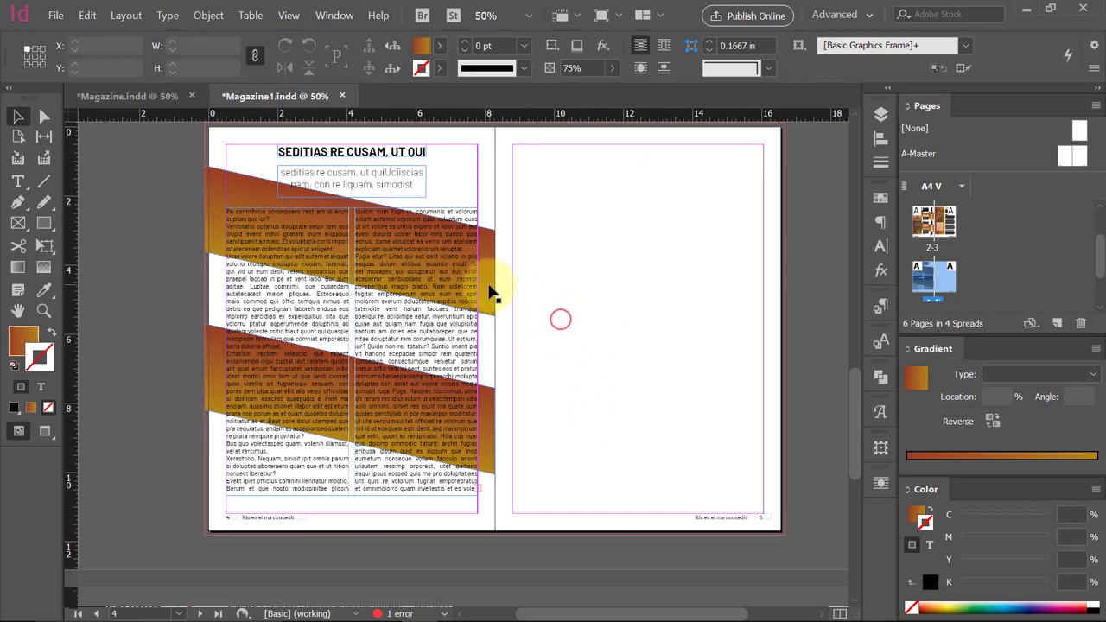
pyautogui.click(493, 424)
pyautogui.press('Delete')
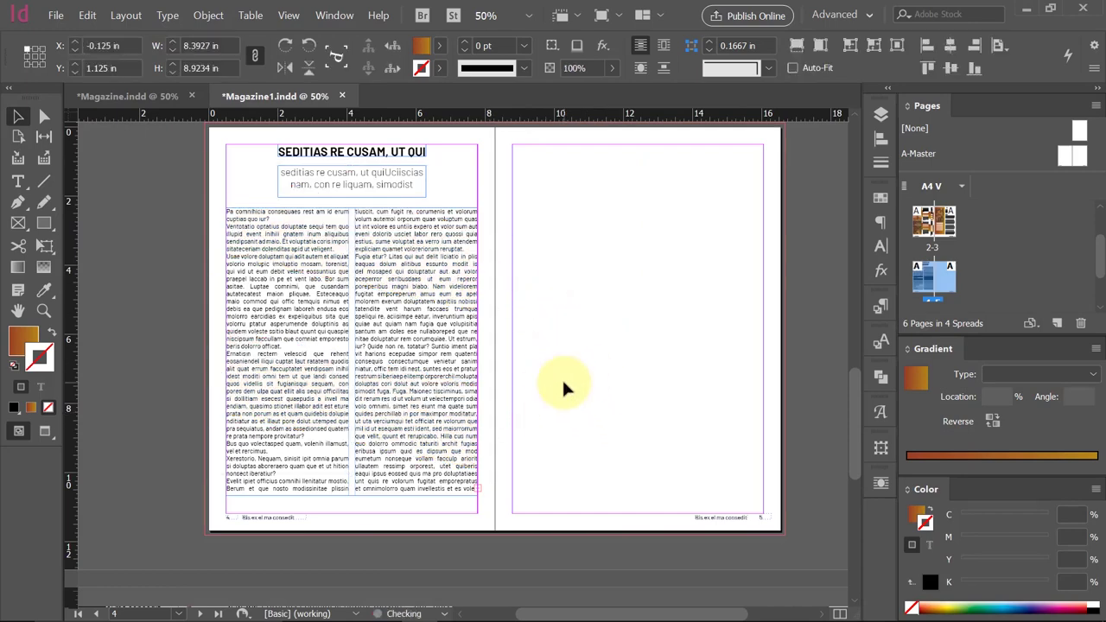
# Paste the gradient bands back over the left page's body text and zoom to 75%.
pyautogui.moveTo(666, 349); pyautogui.dragTo(345, 354)
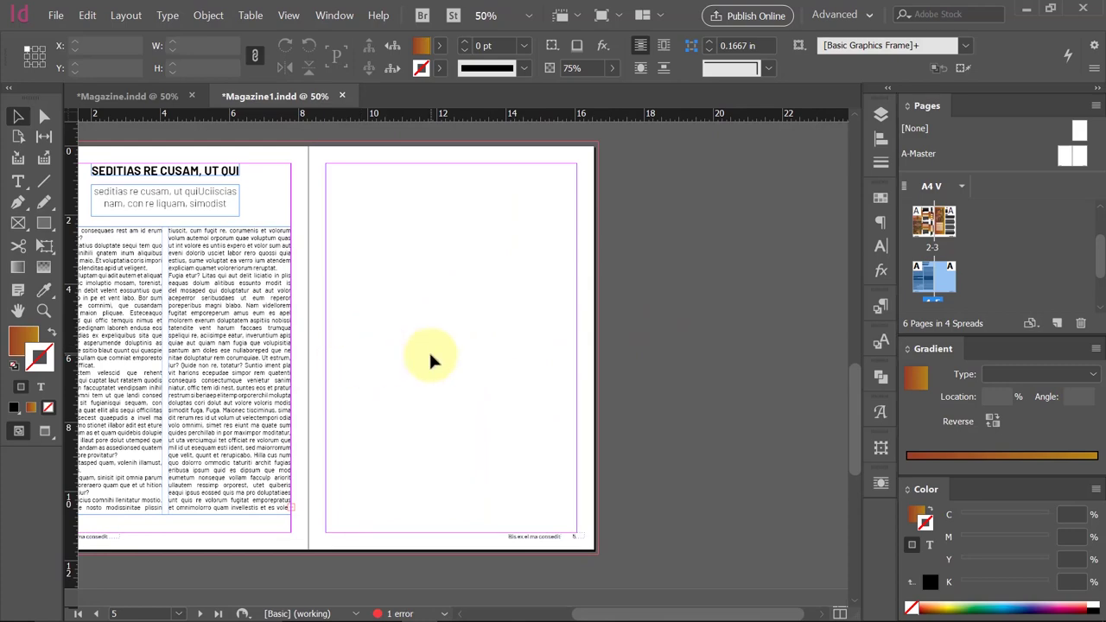
pyautogui.moveTo(337, 397); pyautogui.dragTo(550, 358)
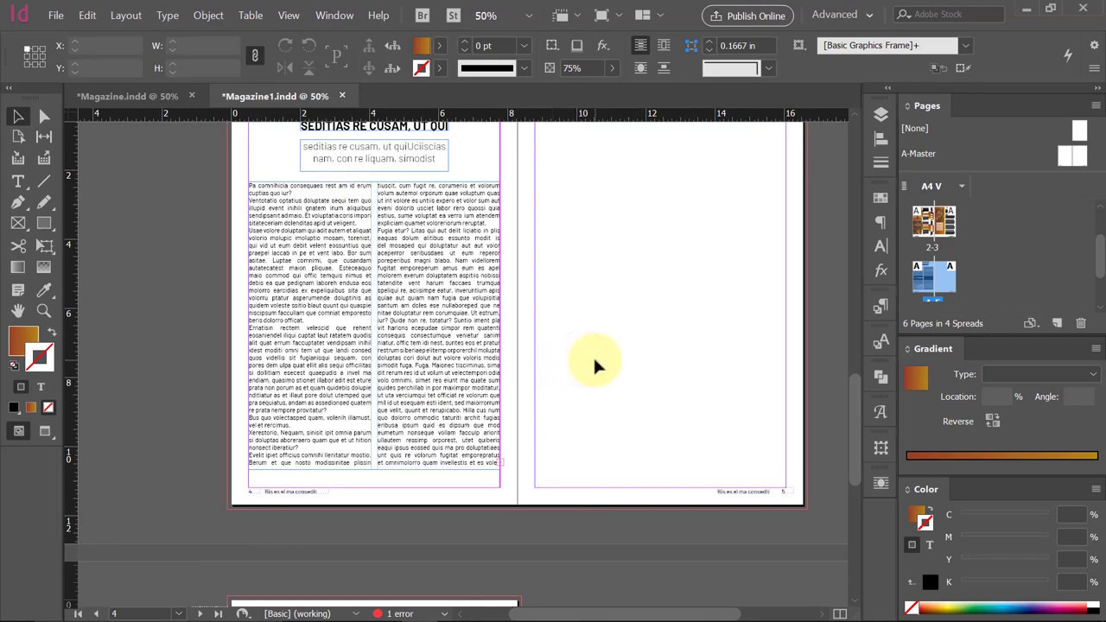
pyautogui.hotkey('ctrl', 'v')
pyautogui.moveTo(544, 339); pyautogui.dragTo(536, 397)
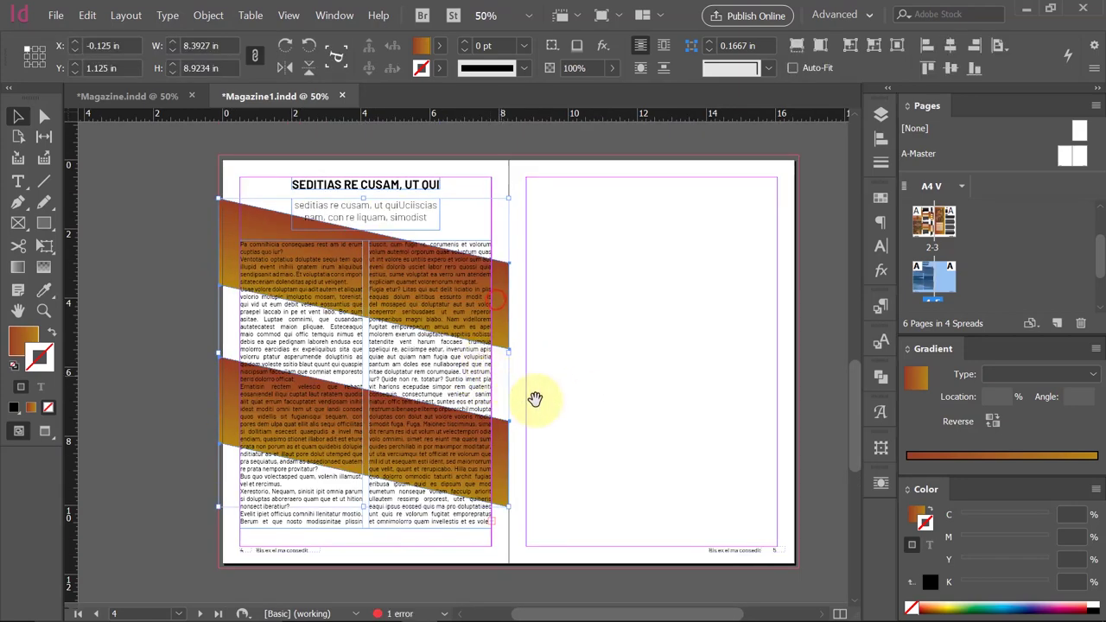
pyautogui.click(537, 400)
pyautogui.click(671, 364)
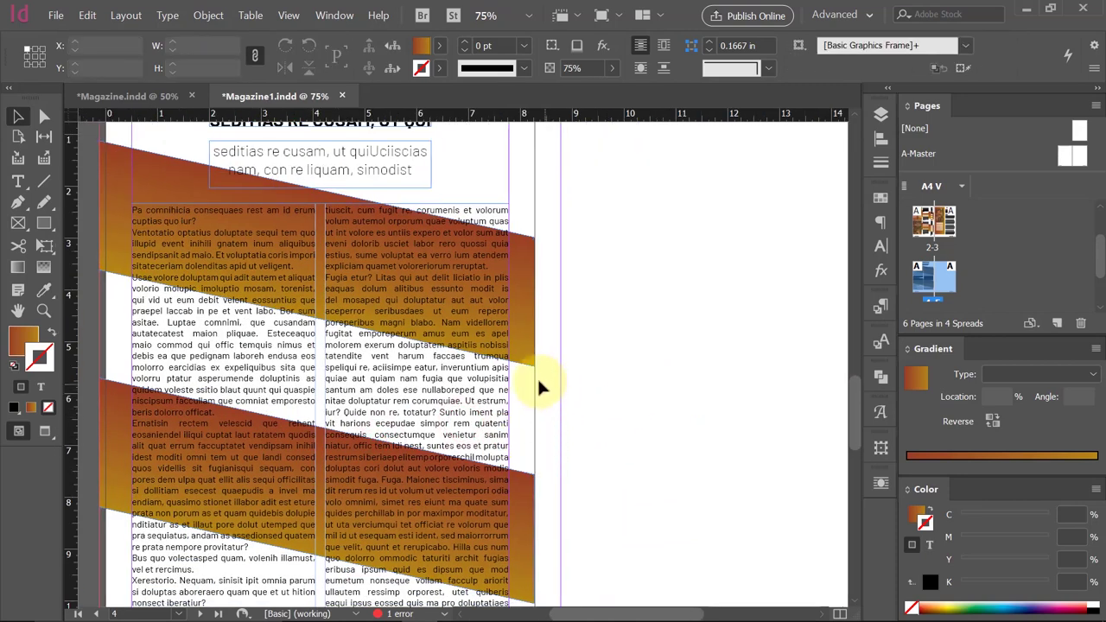
# Colour the body text lines crossing the upper gradient band [Paper] white.
pyautogui.doubleClick(517, 363)
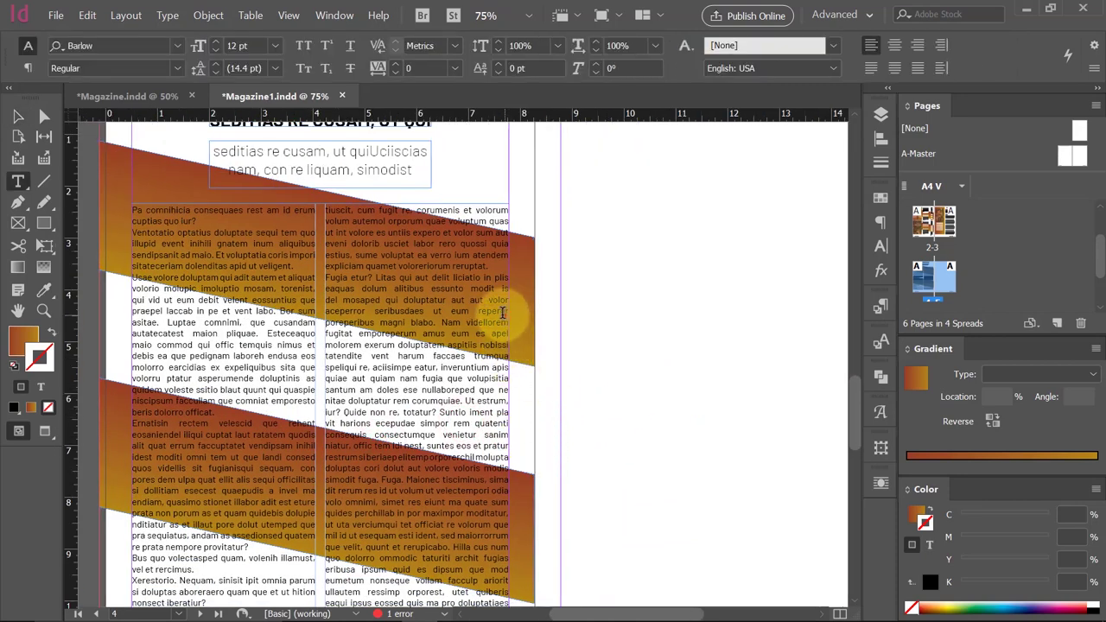
pyautogui.moveTo(503, 312); pyautogui.dragTo(322, 245)
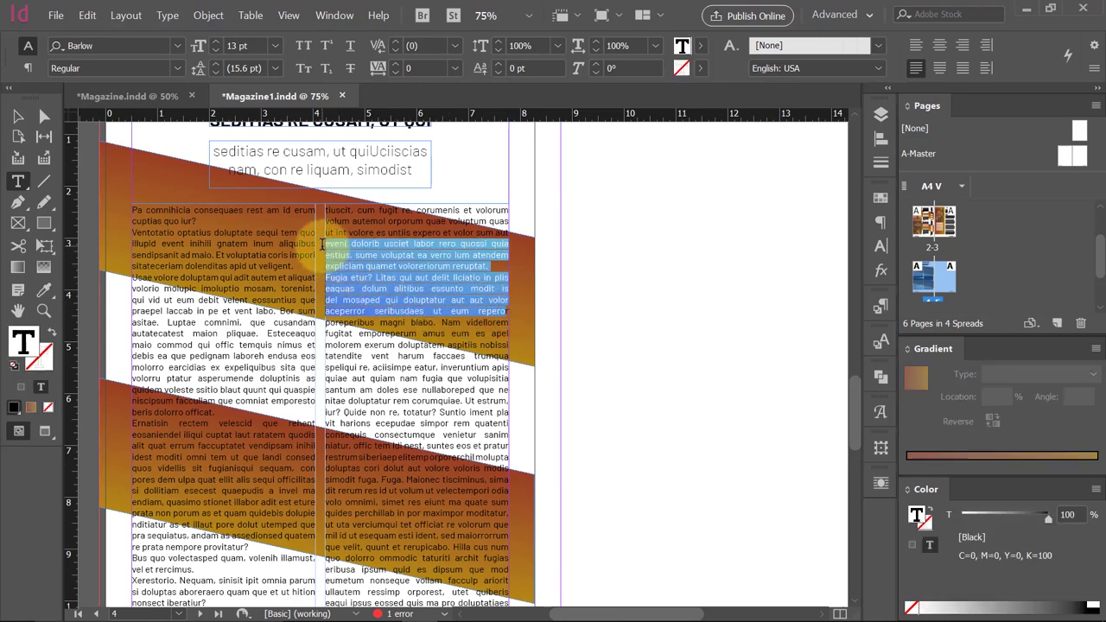
pyautogui.click(701, 45)
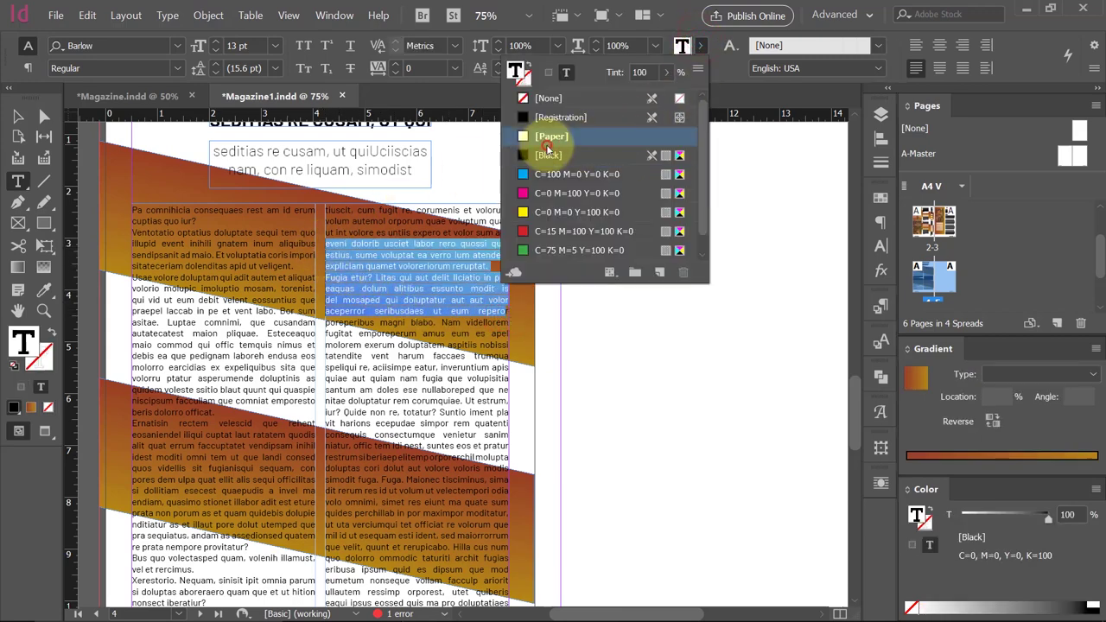
pyautogui.click(547, 142)
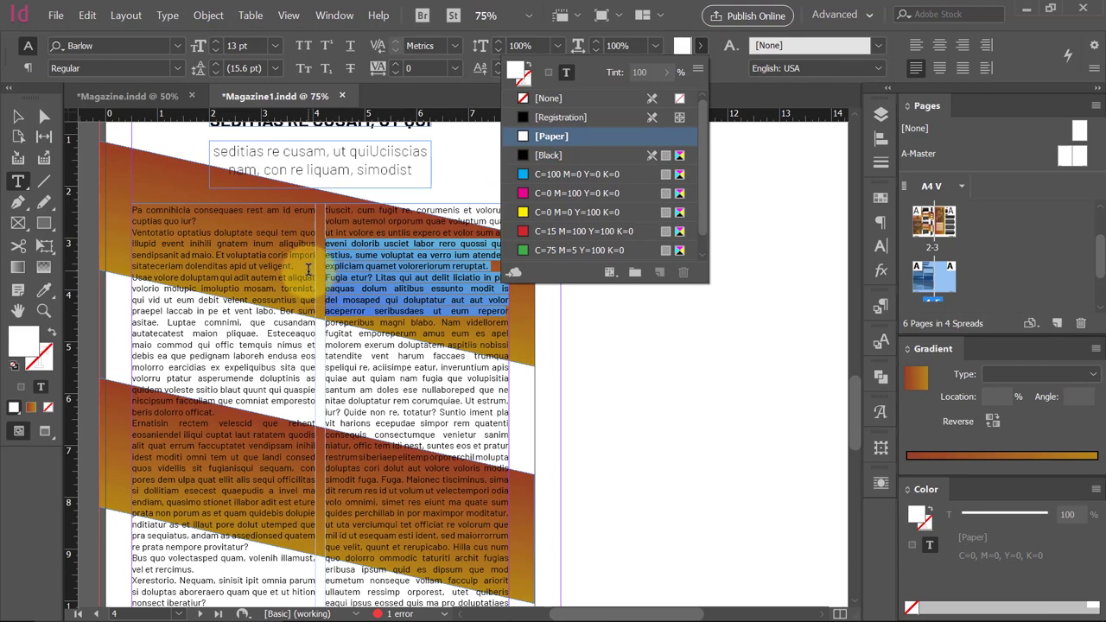
pyautogui.moveTo(308, 269)
pyautogui.mouseDown()
pyautogui.moveTo(210, 239)
pyautogui.moveTo(161, 239)
pyautogui.moveTo(302, 266)
pyautogui.moveTo(148, 247)
pyautogui.moveTo(113, 198)
pyautogui.mouseUp()
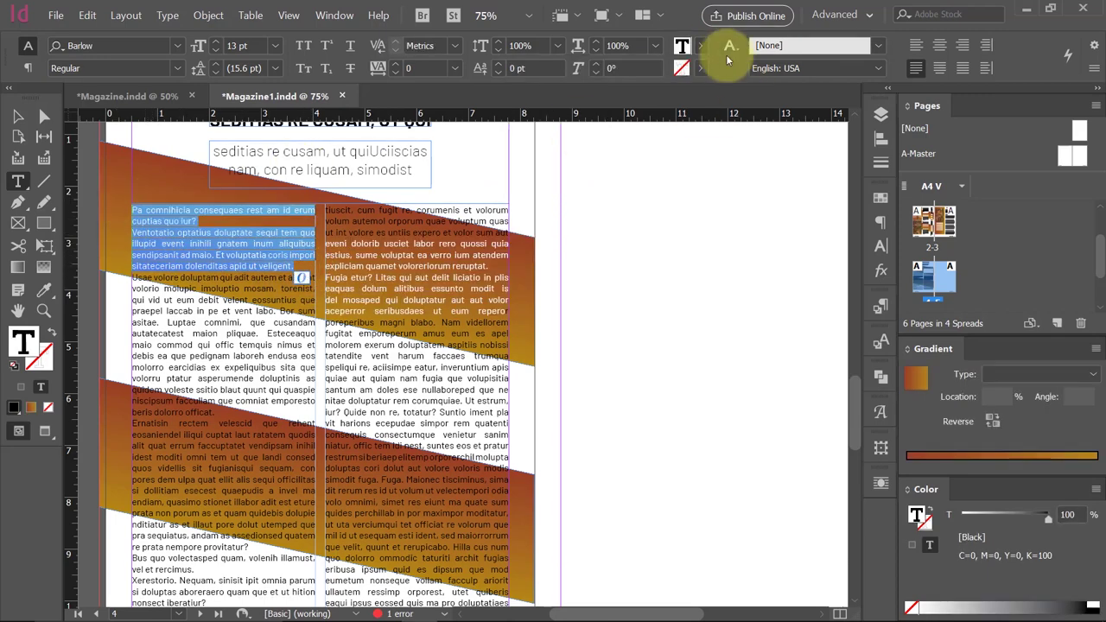
pyautogui.click(682, 46)
pyautogui.click(558, 137)
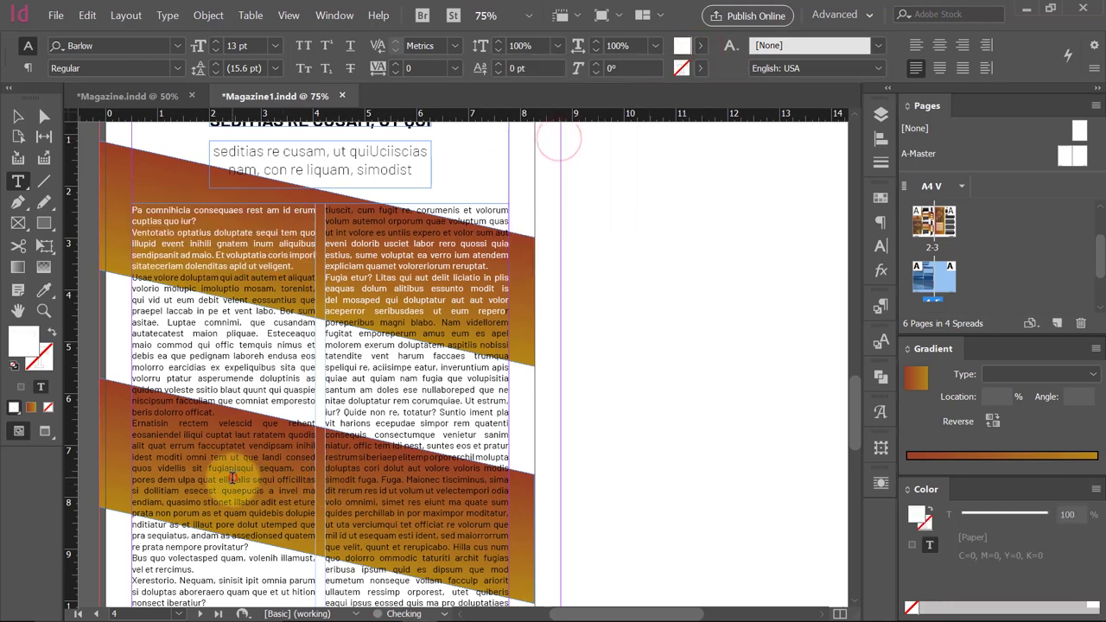
# Colour the lines crossing the lower band [Paper] white, then preview full-screen.
pyautogui.moveTo(313, 514)
pyautogui.mouseDown()
pyautogui.moveTo(136, 469)
pyautogui.moveTo(116, 439)
pyautogui.mouseUp()
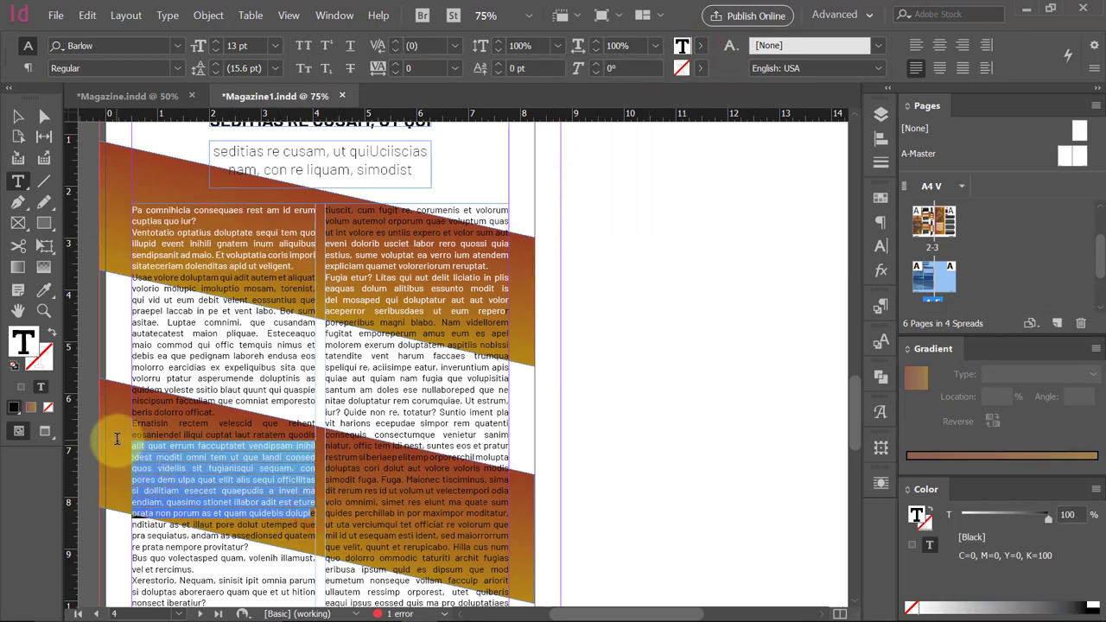
pyautogui.moveTo(313, 502)
pyautogui.mouseDown()
pyautogui.moveTo(124, 432)
pyautogui.moveTo(135, 426)
pyautogui.mouseUp()
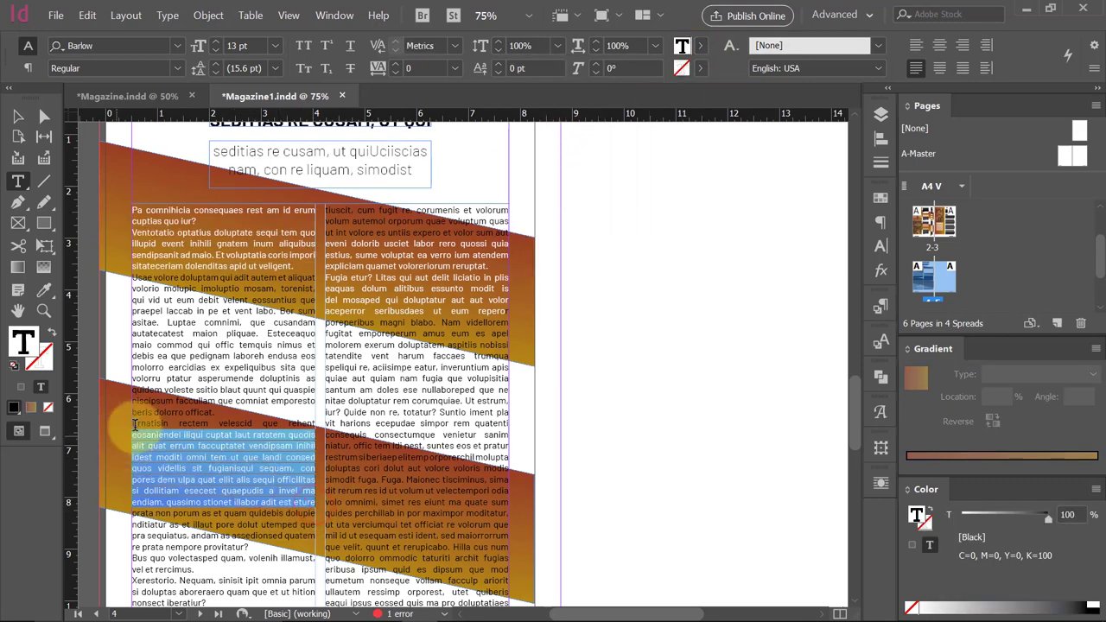
pyautogui.click(693, 48)
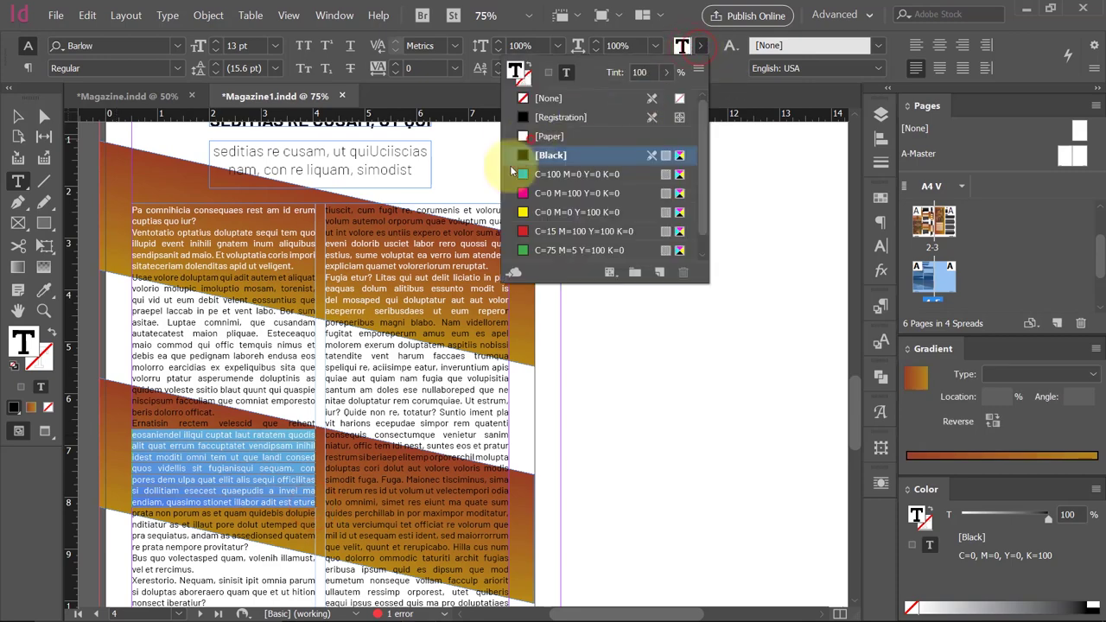
pyautogui.click(537, 136)
pyautogui.moveTo(326, 478); pyautogui.dragTo(508, 544)
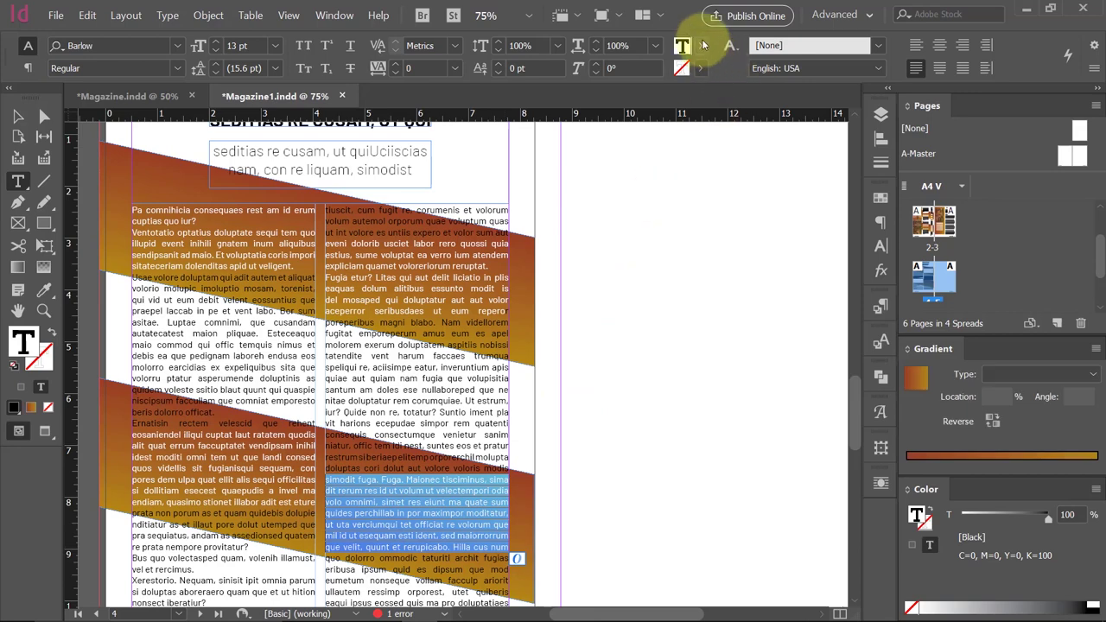
pyautogui.click(700, 45)
pyautogui.click(538, 137)
pyautogui.click(17, 115)
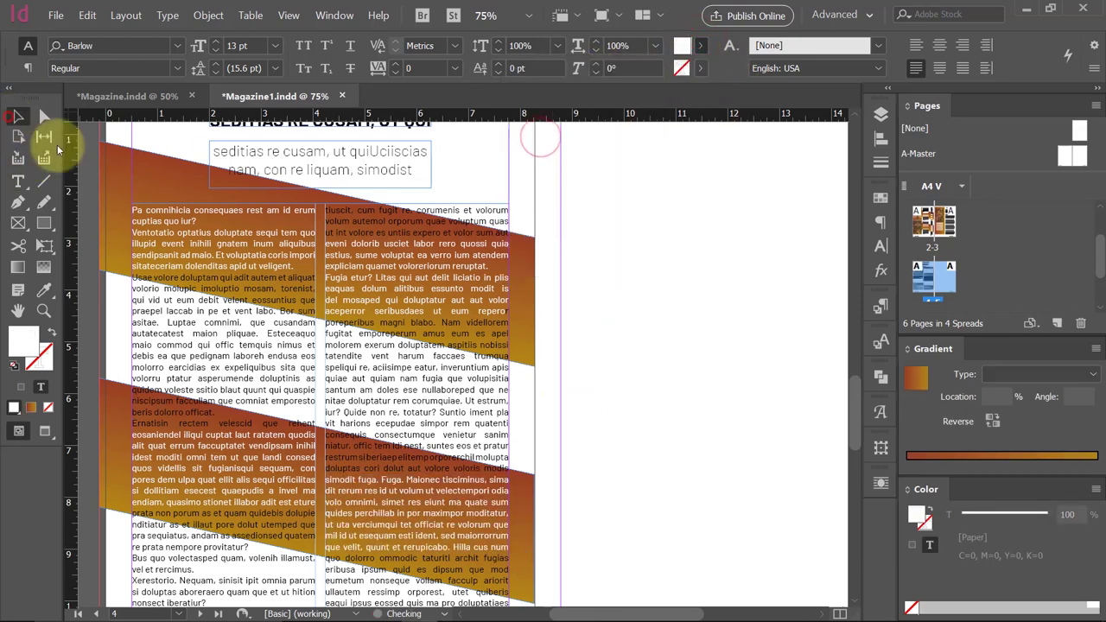
pyautogui.hotkey('shift', 'w')
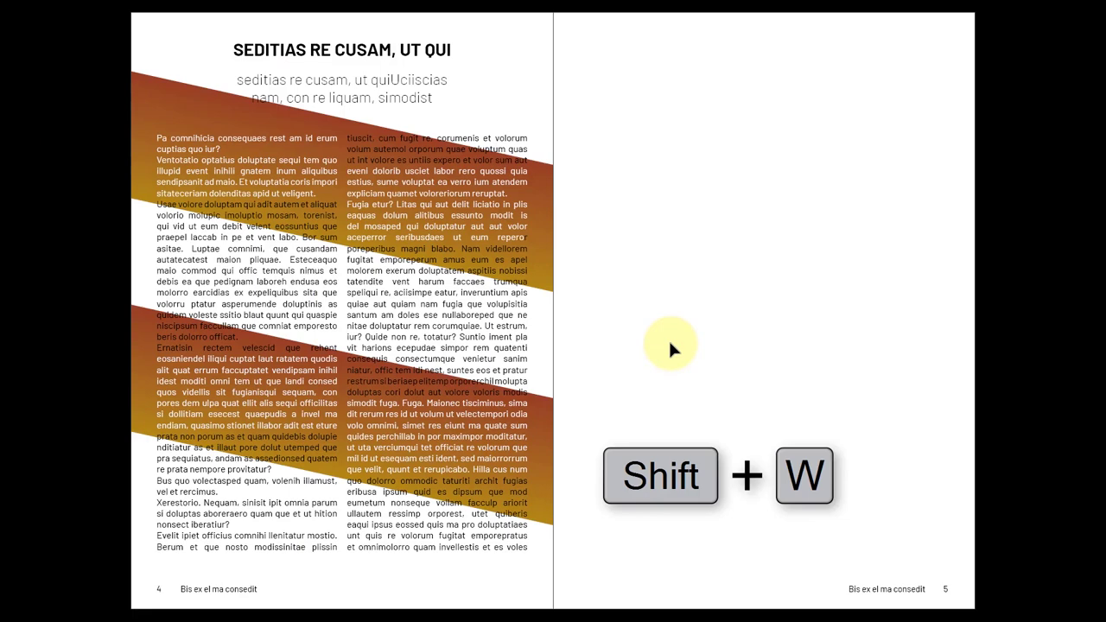
# Make the right-column body line over the lower band's top edge [Paper] white.
pyautogui.press('Escape')
pyautogui.scroll(-1, 363, 536)
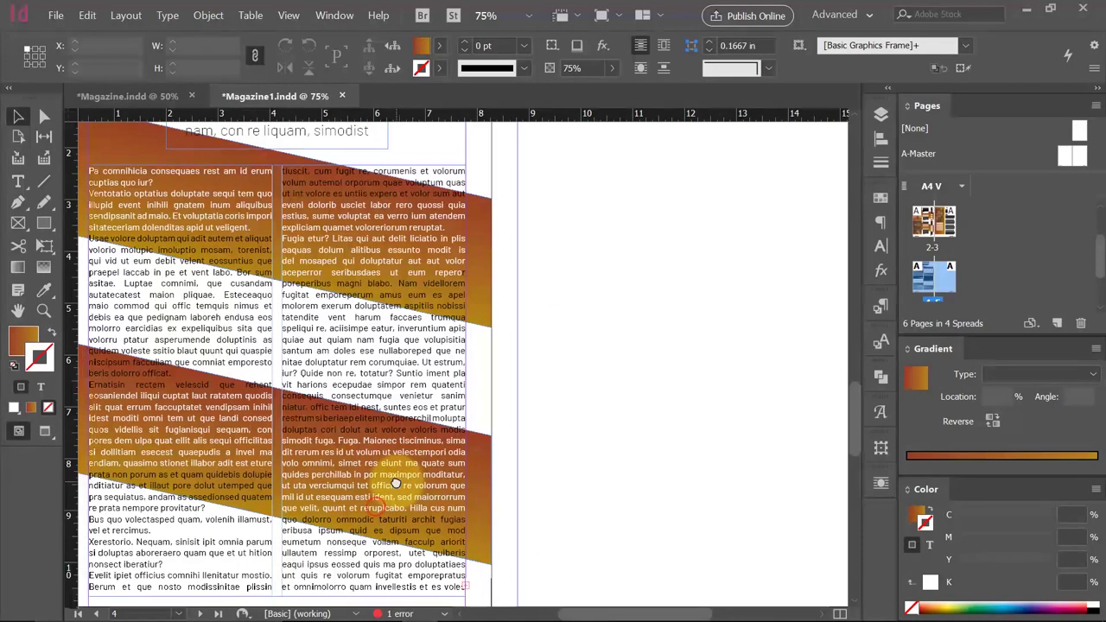
pyautogui.doubleClick(412, 434)
pyautogui.hotkey('ctrl', 'a')
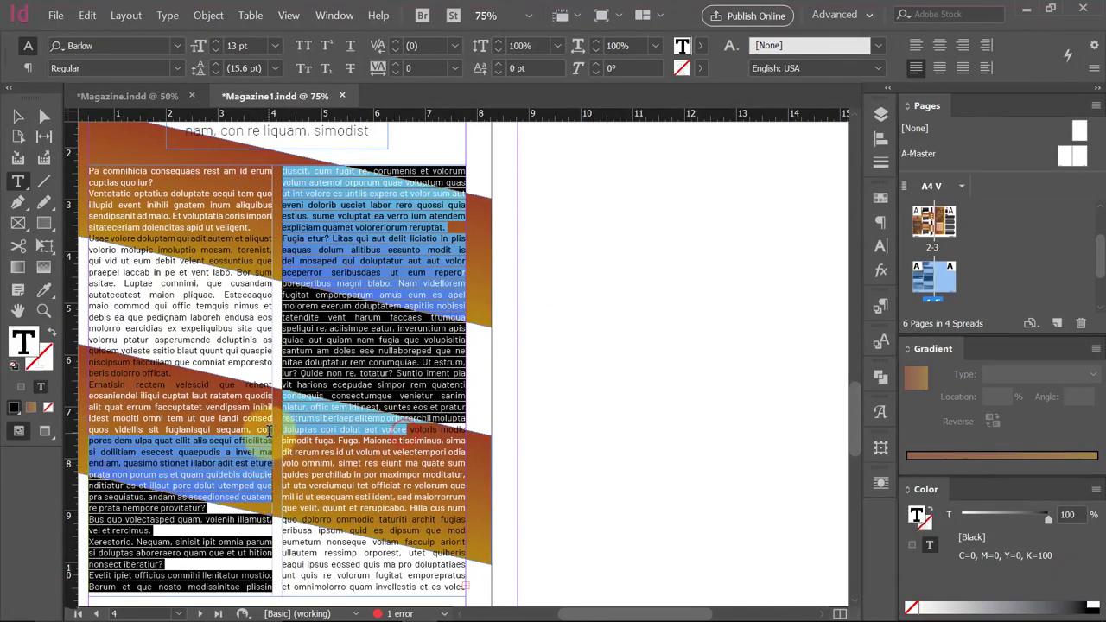
pyautogui.click(319, 434)
pyautogui.hotkey('ctrl', 'a')
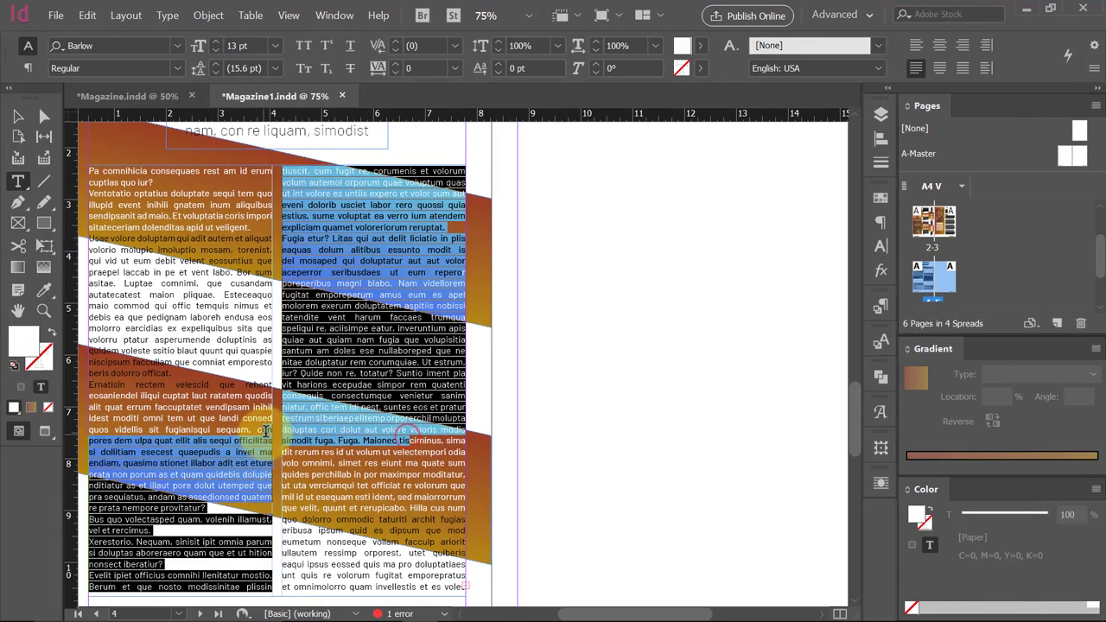
pyautogui.click(282, 430)
pyautogui.moveTo(282, 429); pyautogui.dragTo(404, 430)
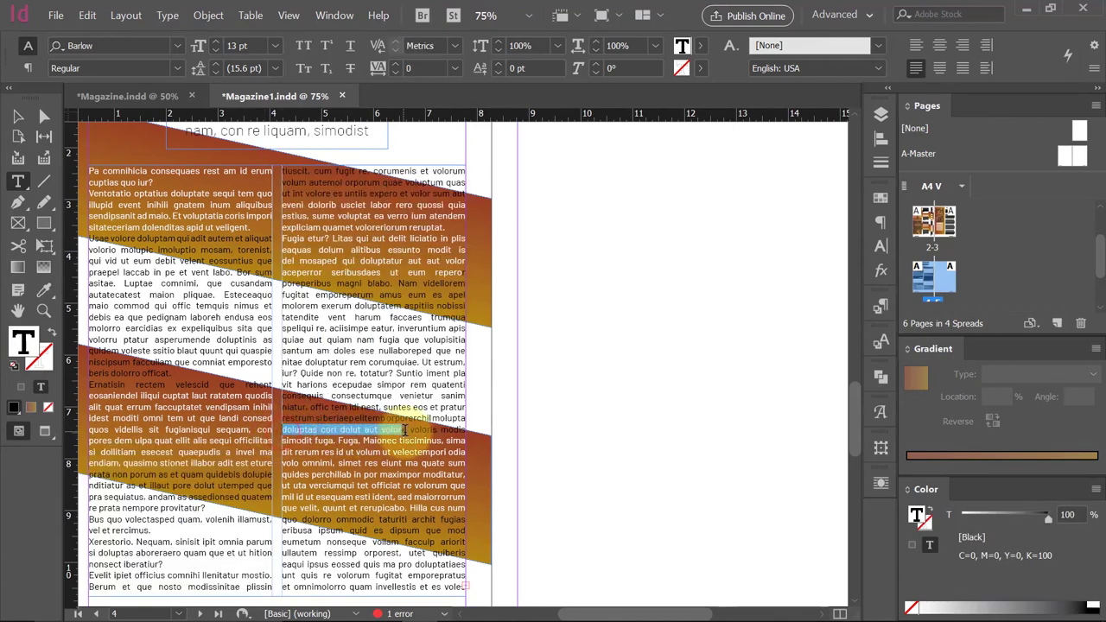
pyautogui.click(682, 45)
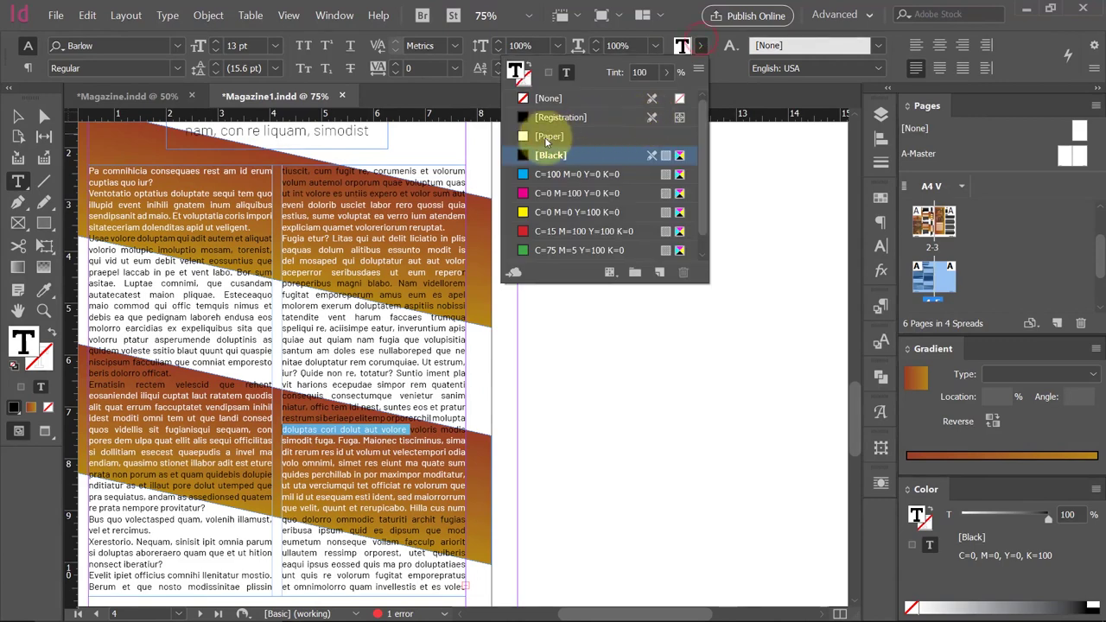
pyautogui.click(551, 137)
# Recolor the dark words at the upper band's edge and top and the lower band's edge to [Paper].
pyautogui.moveTo(355, 283); pyautogui.dragTo(466, 286)
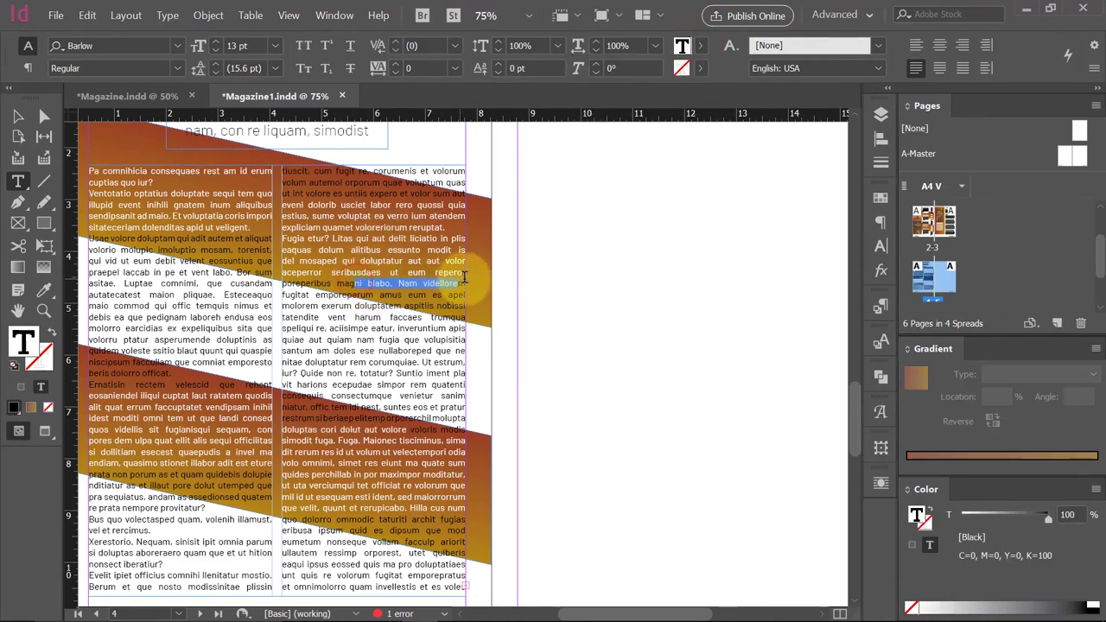
pyautogui.click(682, 45)
pyautogui.click(552, 136)
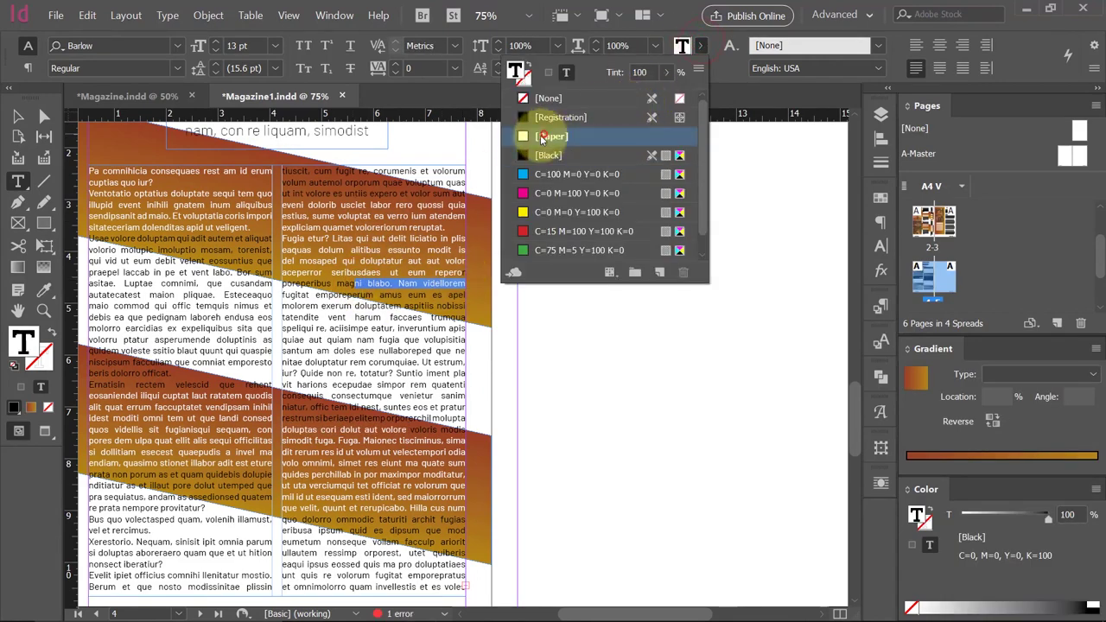
pyautogui.click(399, 200)
pyautogui.moveTo(283, 194); pyautogui.dragTo(428, 194)
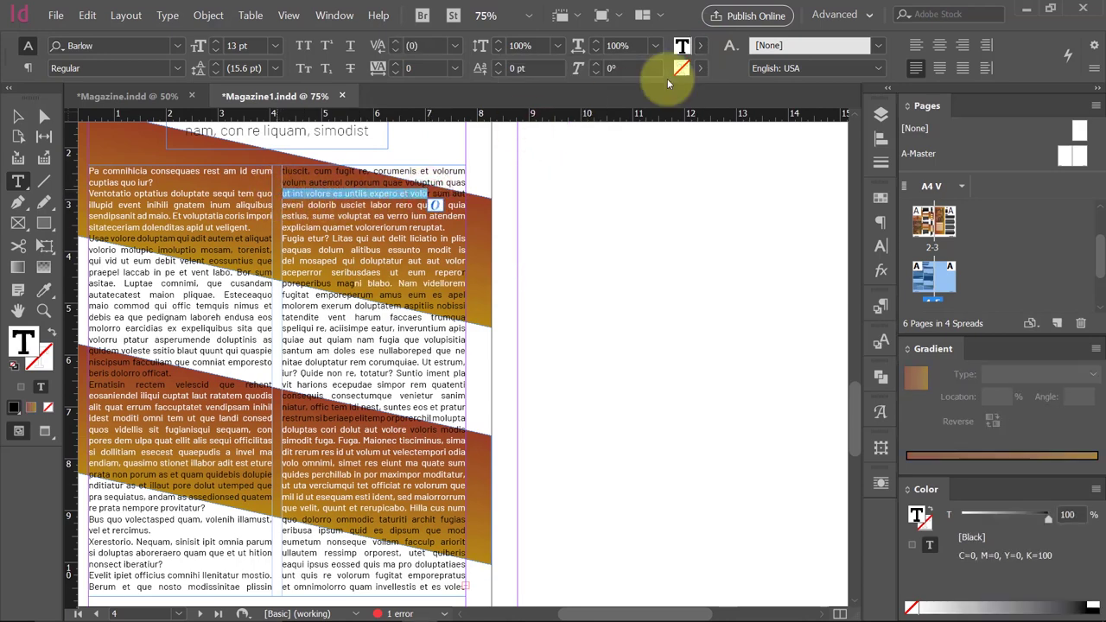
pyautogui.click(696, 54)
pyautogui.click(551, 136)
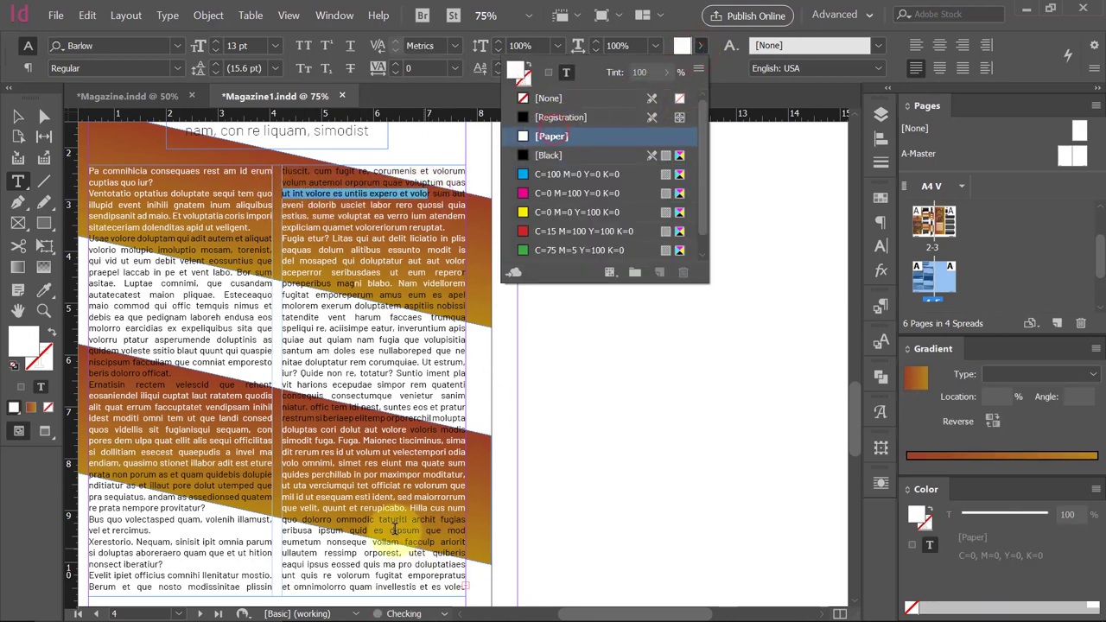
pyautogui.moveTo(341, 519); pyautogui.dragTo(466, 521)
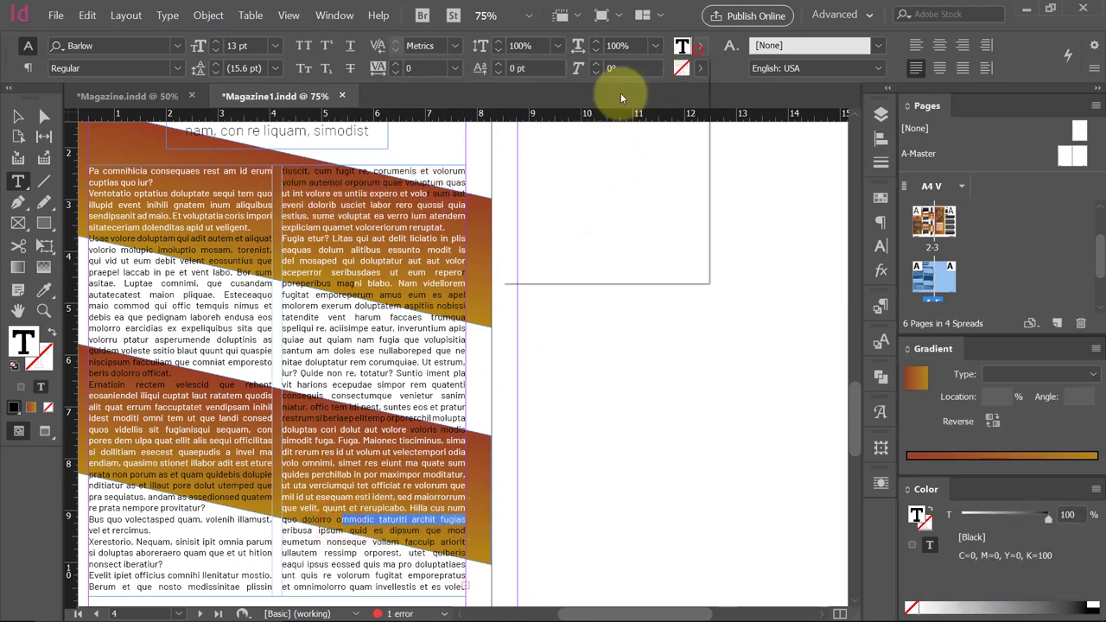
pyautogui.click(699, 45)
pyautogui.click(550, 137)
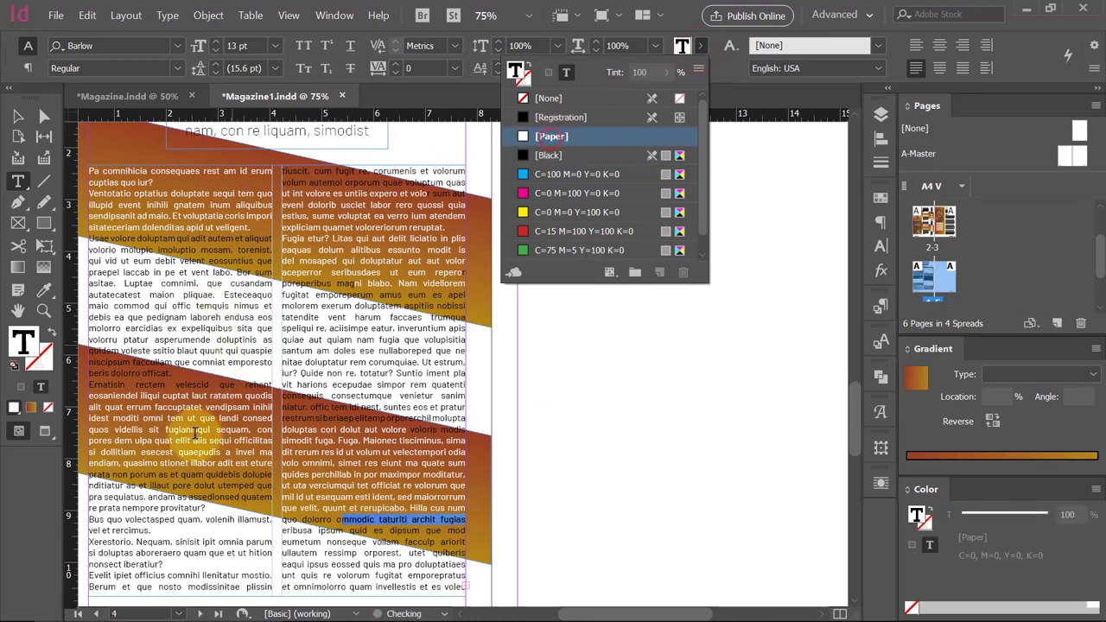
# Make the left-column text 'prata non' over the band [Paper] white.
pyautogui.click(132, 475)
pyautogui.hotkey('ctrl', 'a')
pyautogui.doubleClick(128, 474)
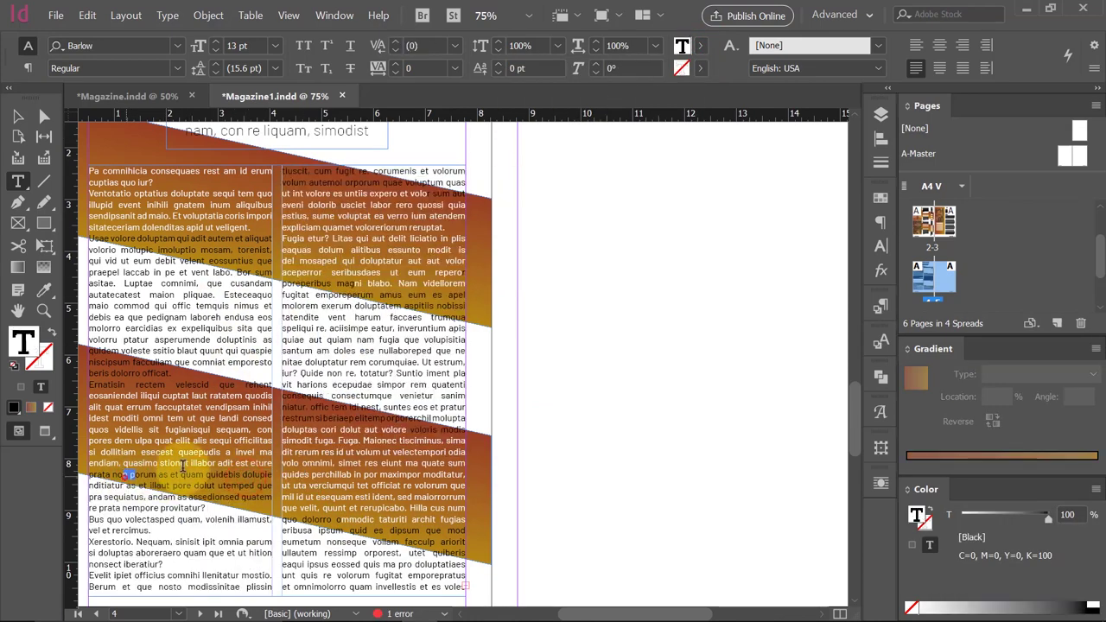
pyautogui.hotkey('shift', 'Home')
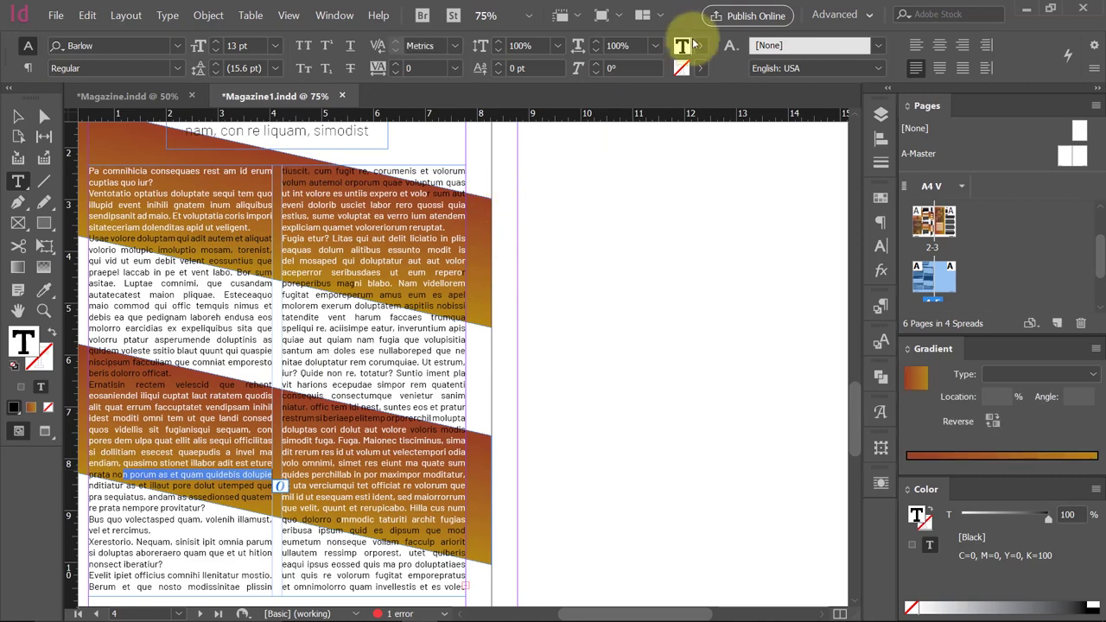
pyautogui.click(700, 46)
pyautogui.click(549, 136)
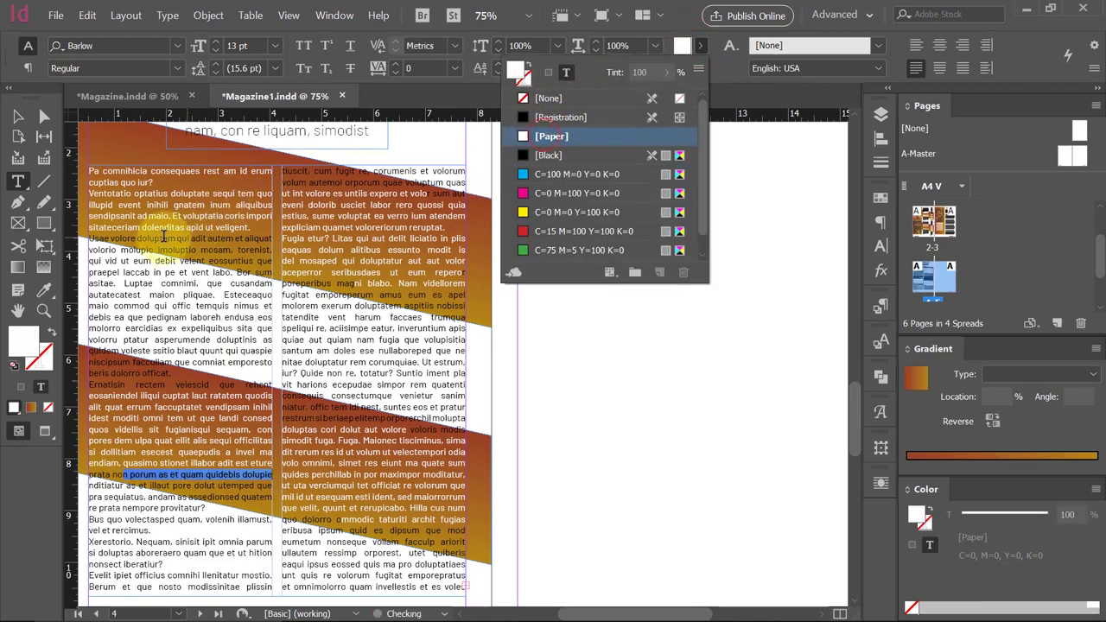
# Turn another body-text line over the band [Paper] white and preview the spread full screen.
pyautogui.moveTo(140, 240); pyautogui.dragTo(273, 239)
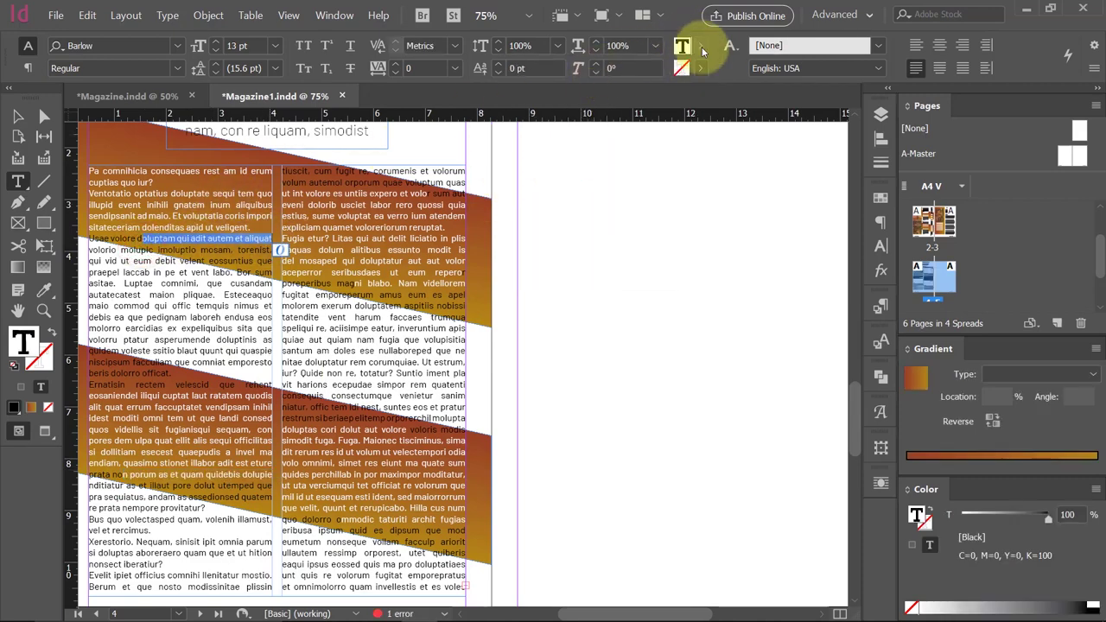
pyautogui.click(701, 45)
pyautogui.click(570, 99)
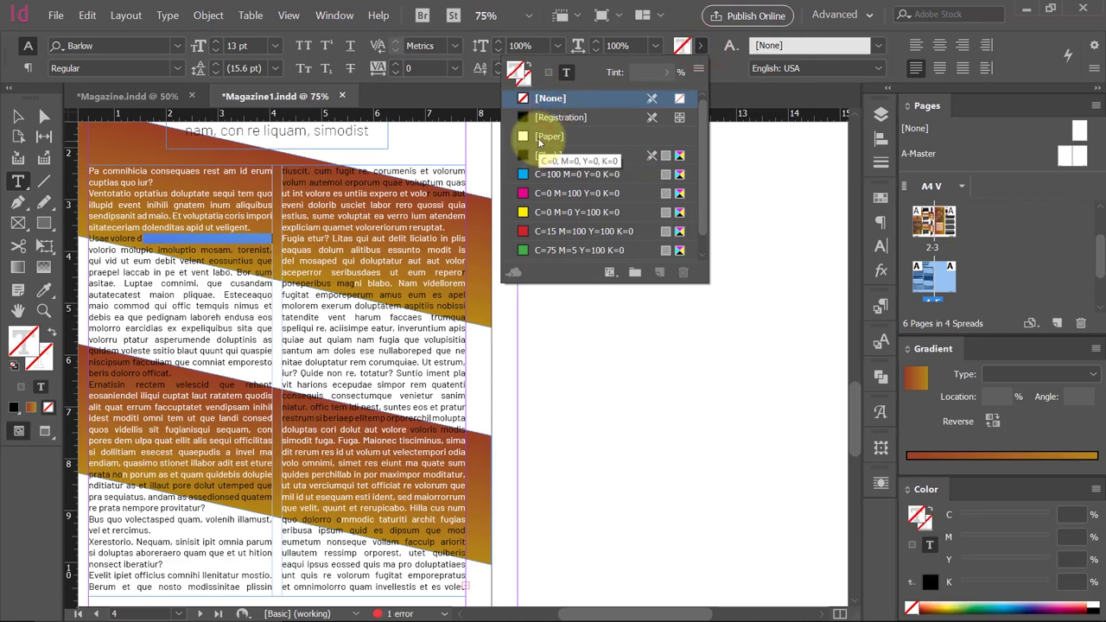
pyautogui.click(547, 136)
pyautogui.click(18, 116)
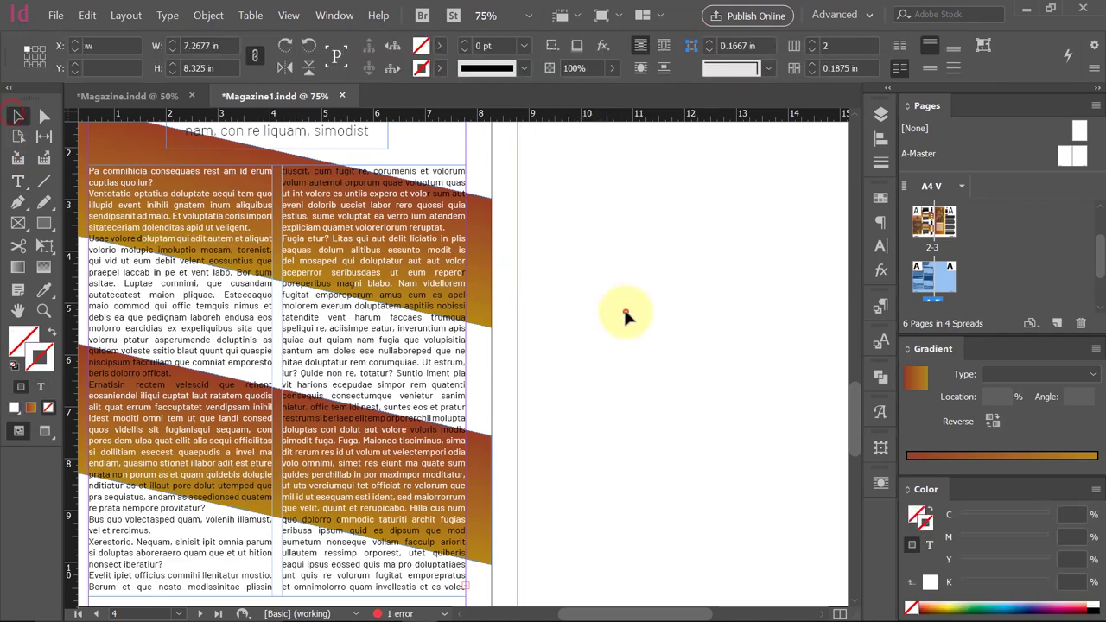
pyautogui.hotkey('shift', 'w')
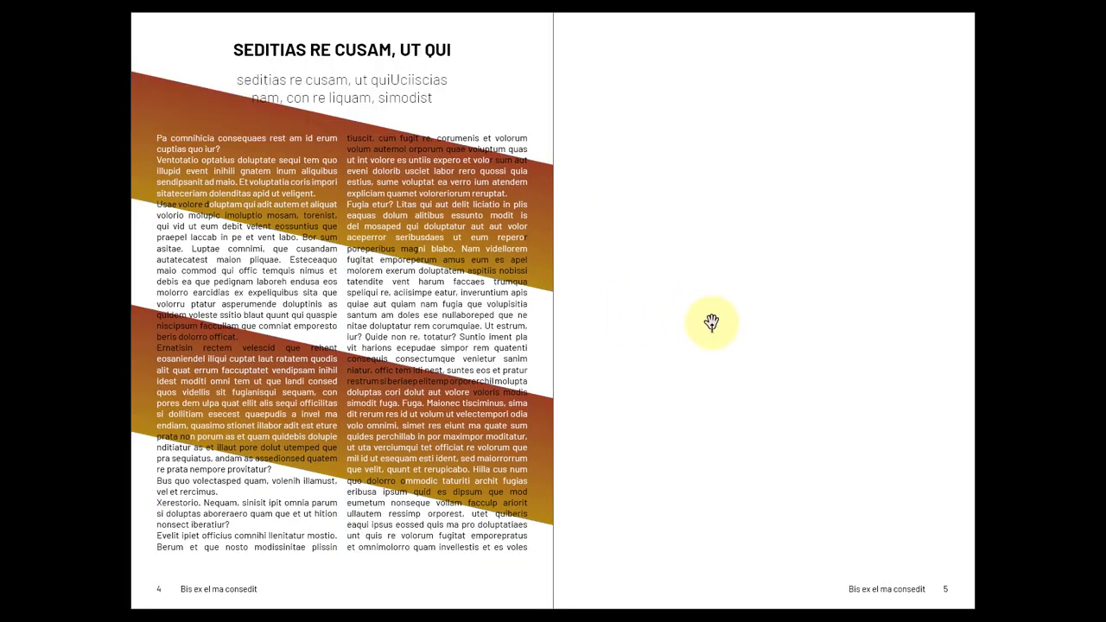
pyautogui.press('Escape')
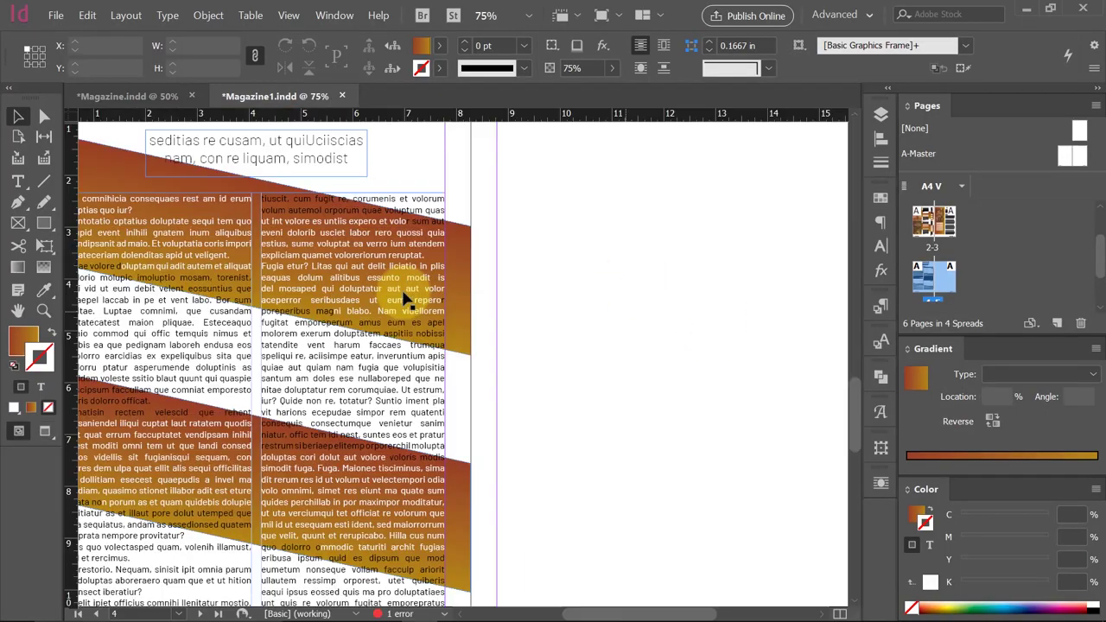
# Color the first letter of the subtitle's second line [Paper] white.
pyautogui.doubleClick(192, 162)
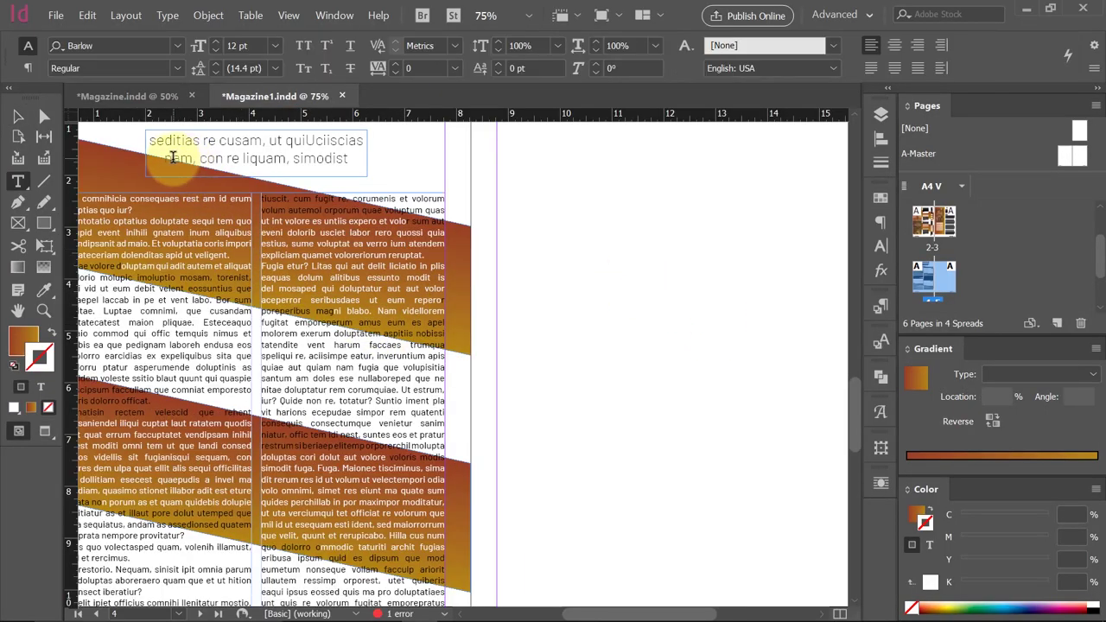
pyautogui.moveTo(164, 158); pyautogui.dragTo(173, 158)
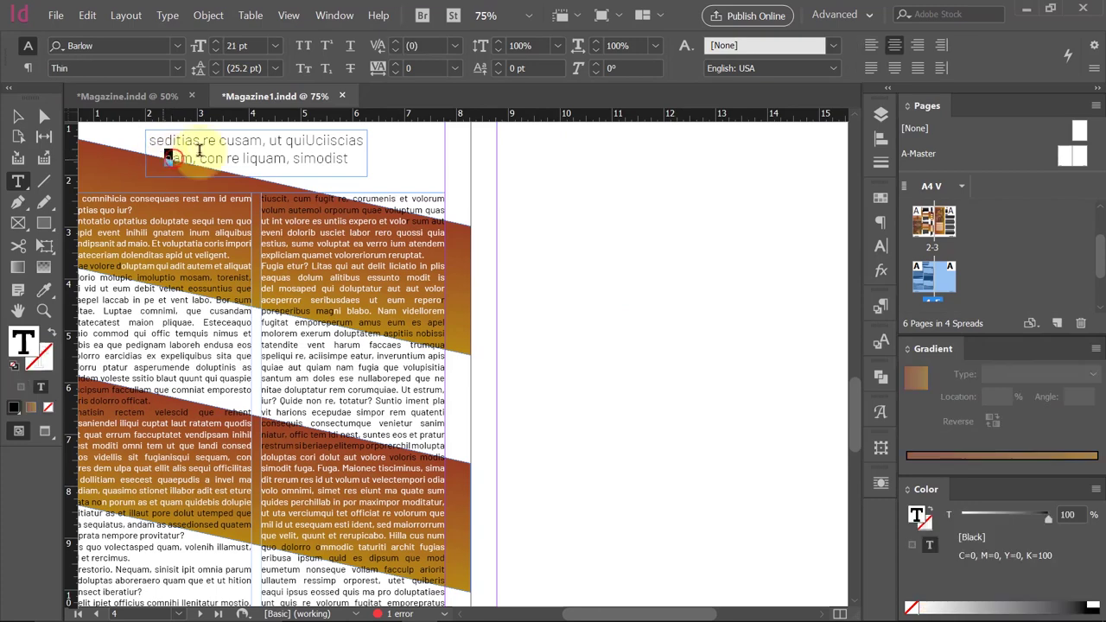
pyautogui.click(701, 45)
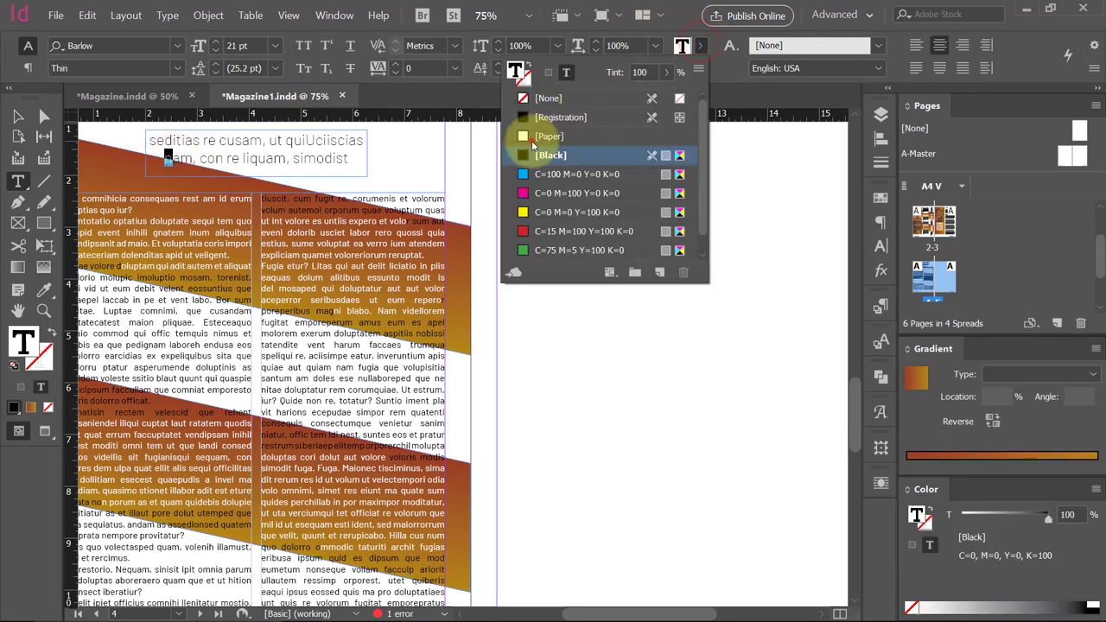
pyautogui.click(531, 136)
pyautogui.click(19, 115)
pyautogui.click(770, 346)
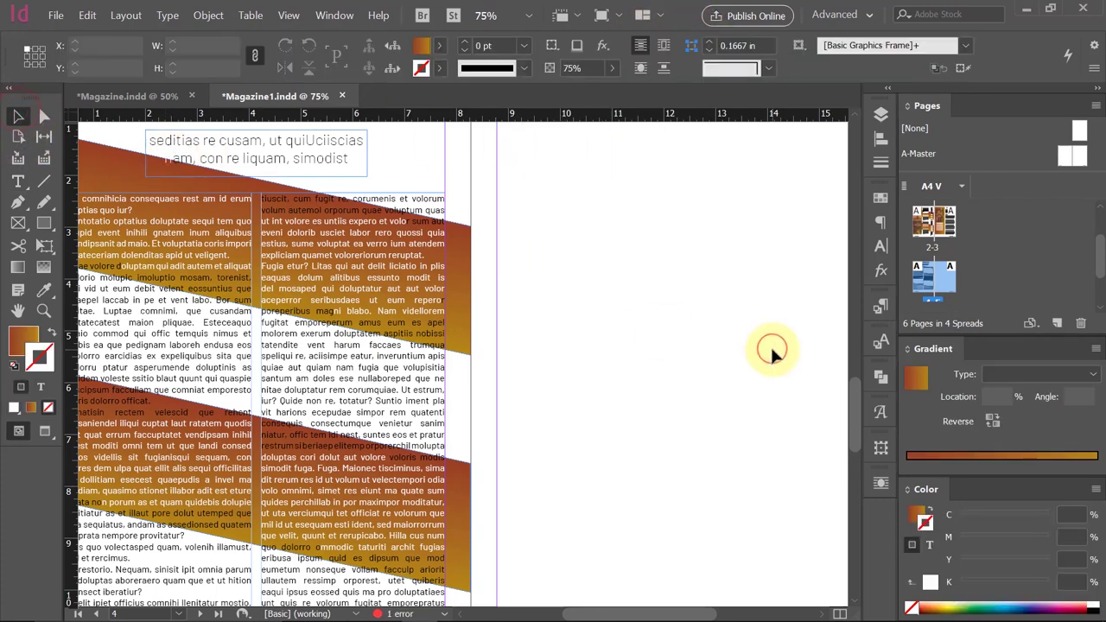
pyautogui.click(651, 289)
pyautogui.hscroll(-3, 395, 366)
pyautogui.scroll(1, 395, 365)
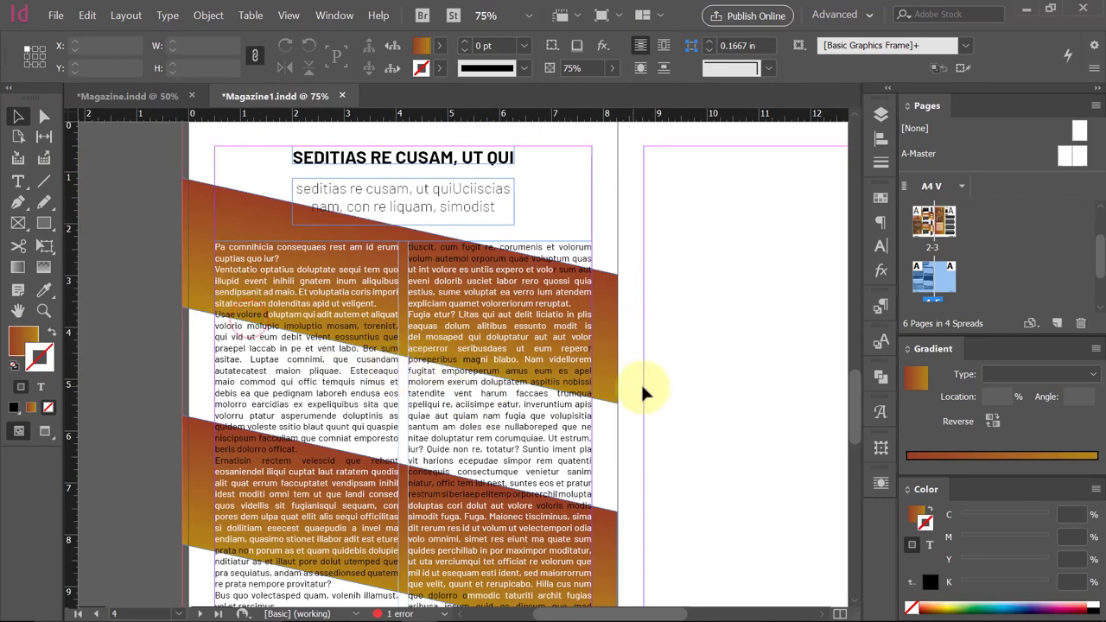
pyautogui.scroll(-1, 642, 382)
pyautogui.scroll(-2, 642, 382)
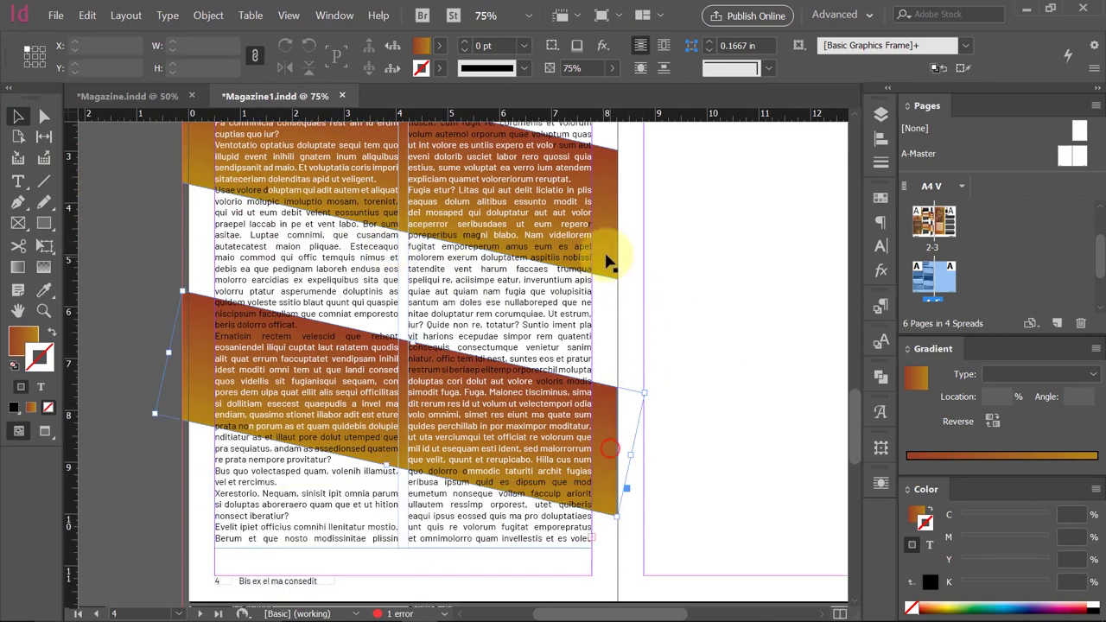
# Nudge page 4's gradient bands down to Y 1.2361 in and preview the spread.
pyautogui.click(604, 253)
pyautogui.press('Down')
pyautogui.press('Down')
pyautogui.press('Down')
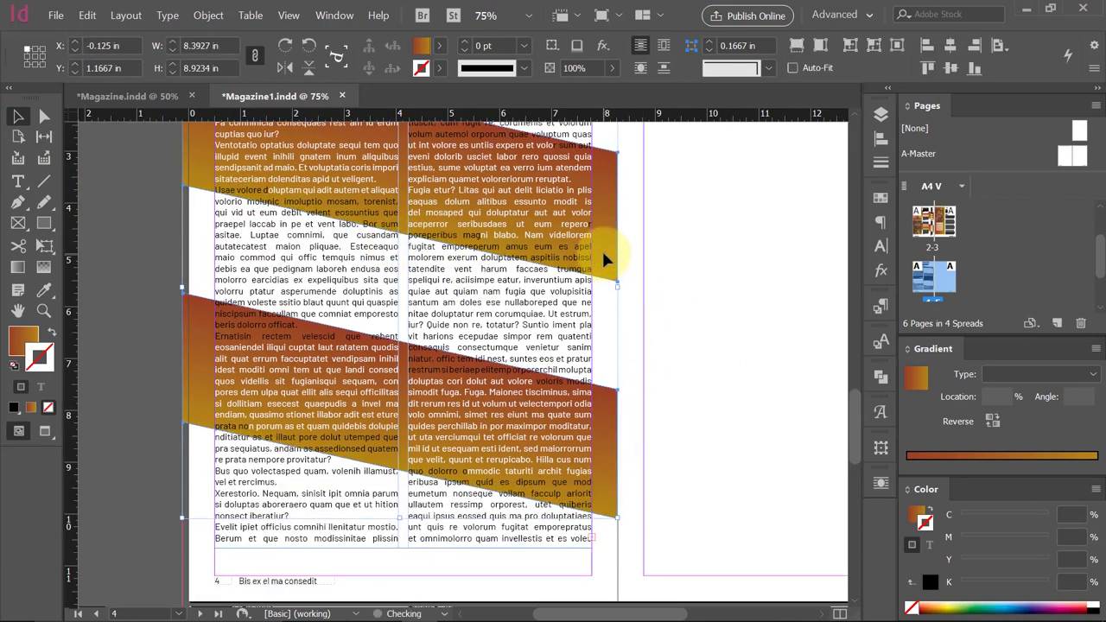
pyautogui.press('Down')
pyautogui.scroll(3, 599, 308)
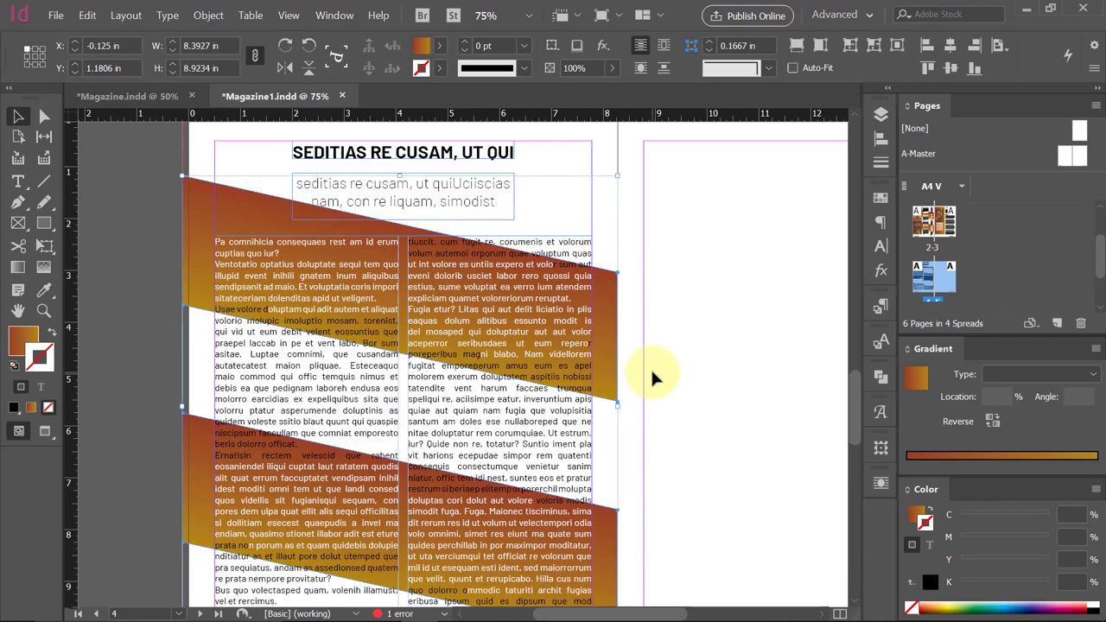
pyautogui.press('Down')
pyautogui.press('Down')
pyautogui.press('Down')
pyautogui.press('Down')
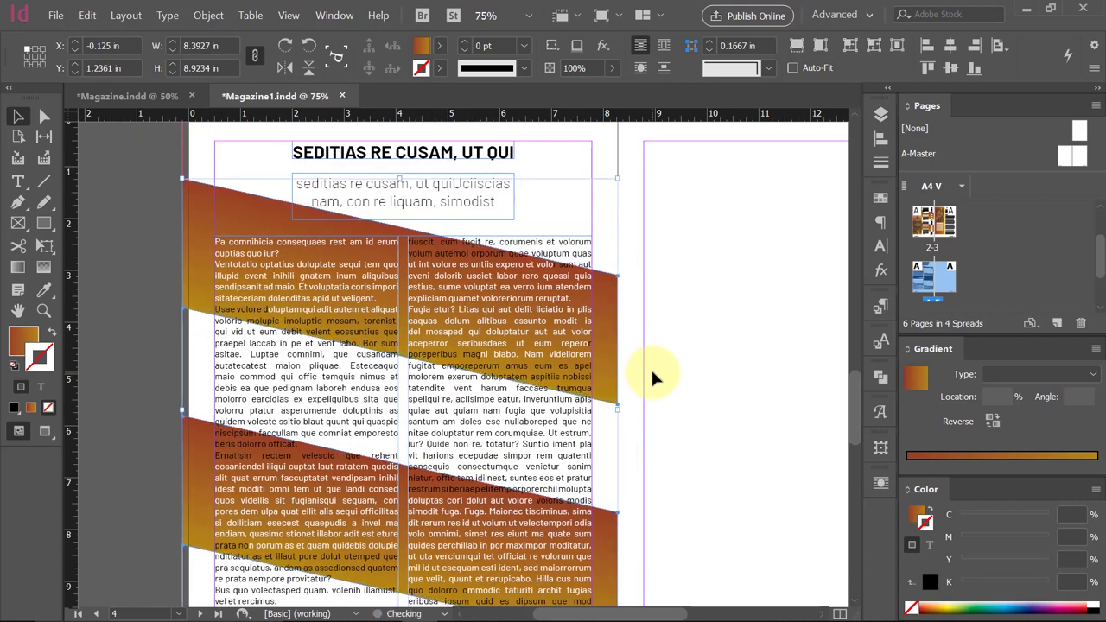
pyautogui.click(700, 333)
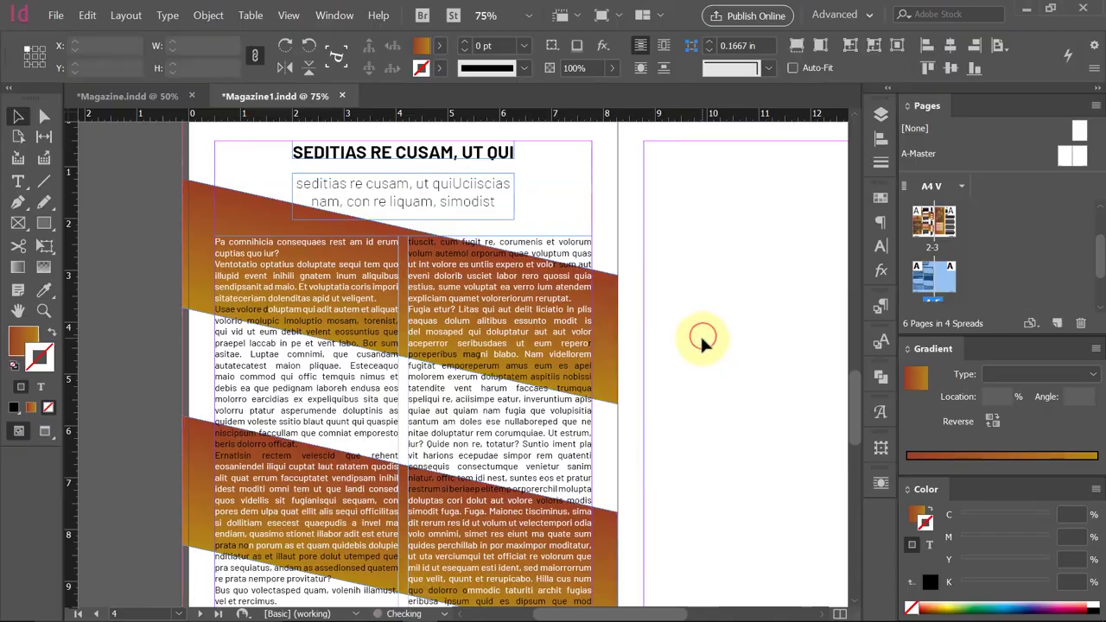
pyautogui.hotkey('shift', 'w')
pyautogui.hotkey('shift', 'w')
pyautogui.press('w')
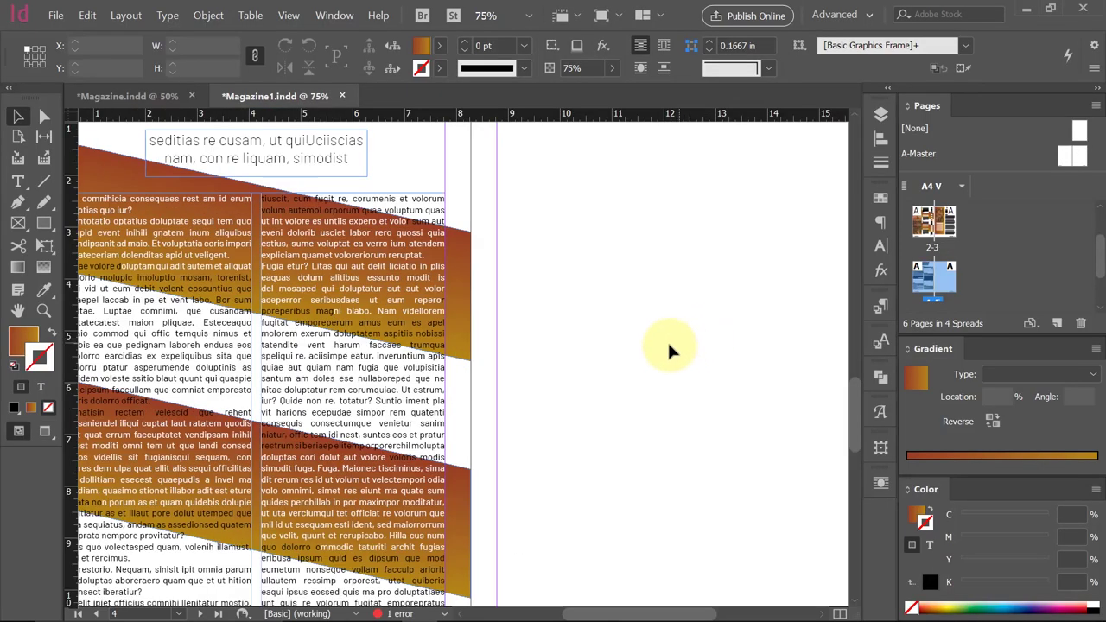
pyautogui.keyDown('ctrl'); pyautogui.keyDown('alt'); pyautogui.click(525, 339); pyautogui.keyUp('alt'); pyautogui.keyUp('ctrl')
pyautogui.moveTo(541, 368); pyautogui.dragTo(477, 358)
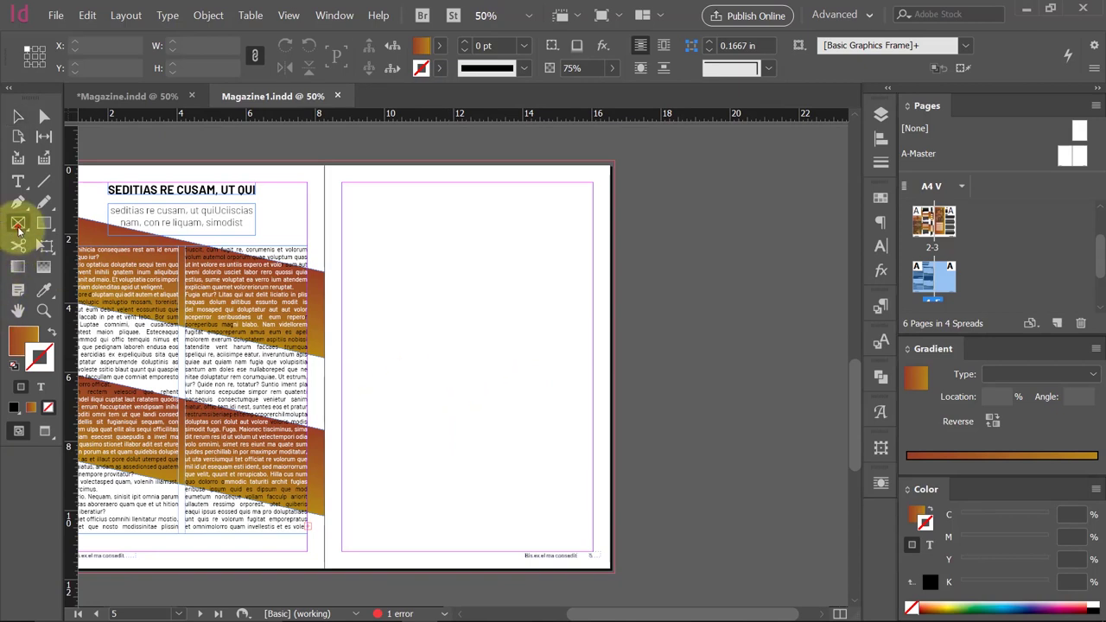
# Draw a 7.2677 × 10.1606 in empty graphics frame across page 5's margins.
pyautogui.click(19, 224)
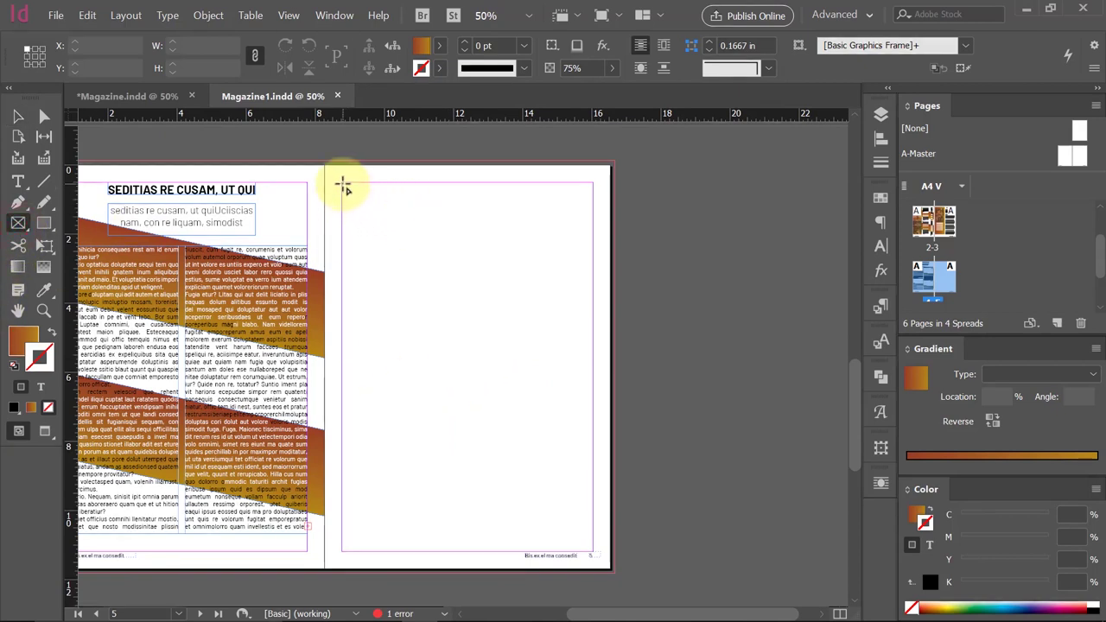
pyautogui.moveTo(343, 185)
pyautogui.mouseDown()
pyautogui.moveTo(599, 538)
pyautogui.moveTo(592, 529)
pyautogui.mouseUp()
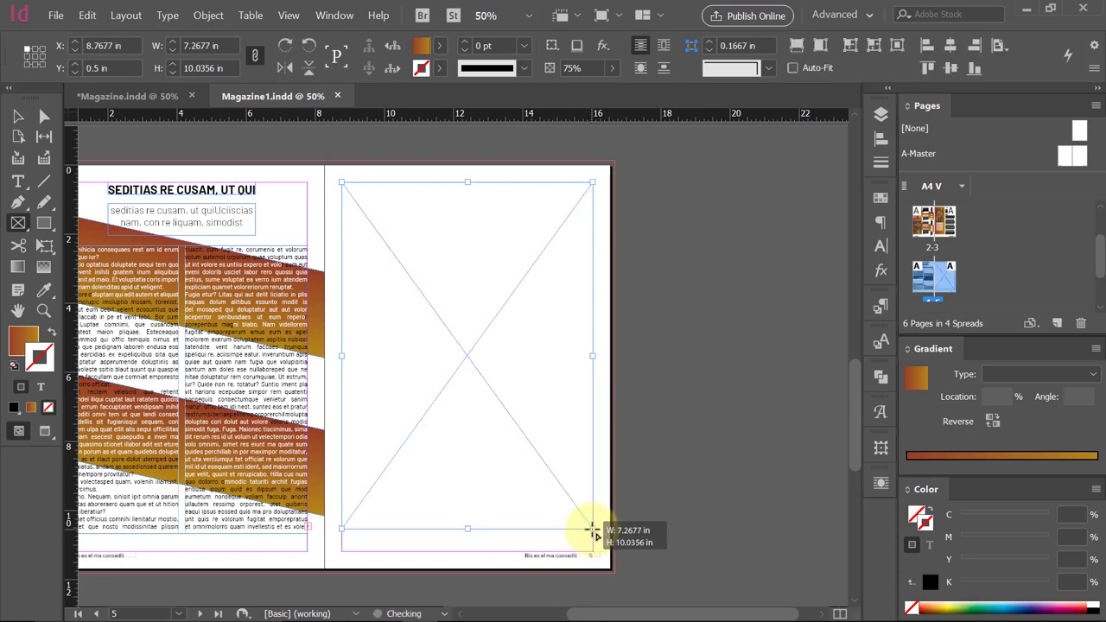
pyautogui.click(17, 115)
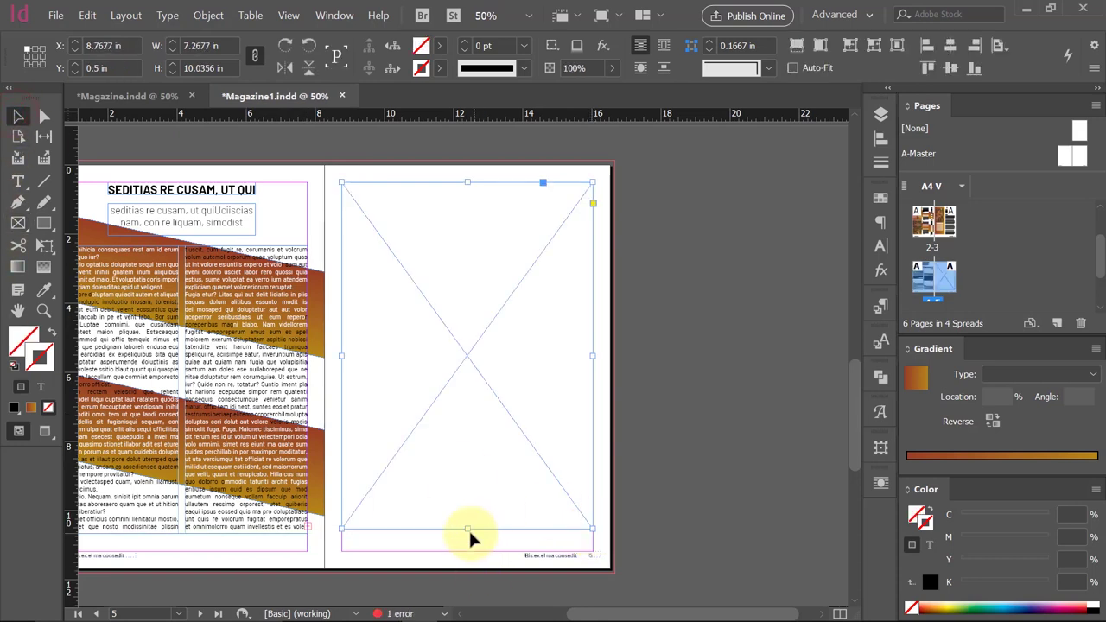
pyautogui.moveTo(467, 530); pyautogui.dragTo(468, 538)
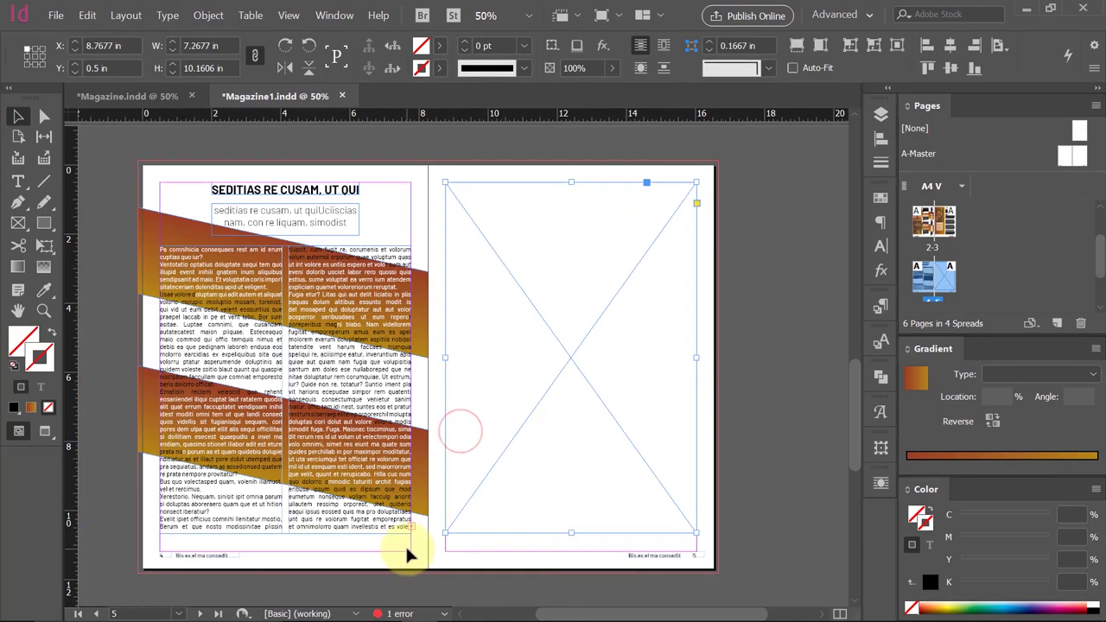
pyautogui.click(405, 547)
pyautogui.click(395, 519)
pyautogui.doubleClick(269, 531)
pyautogui.moveTo(268, 531); pyautogui.dragTo(136, 507)
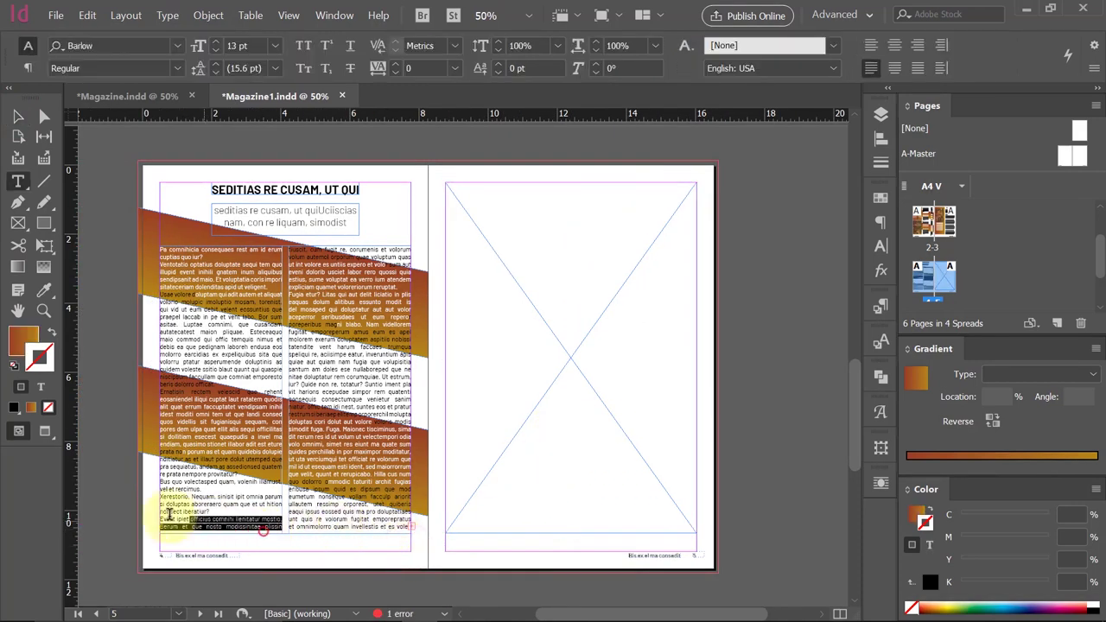
pyautogui.press('BackSpace')
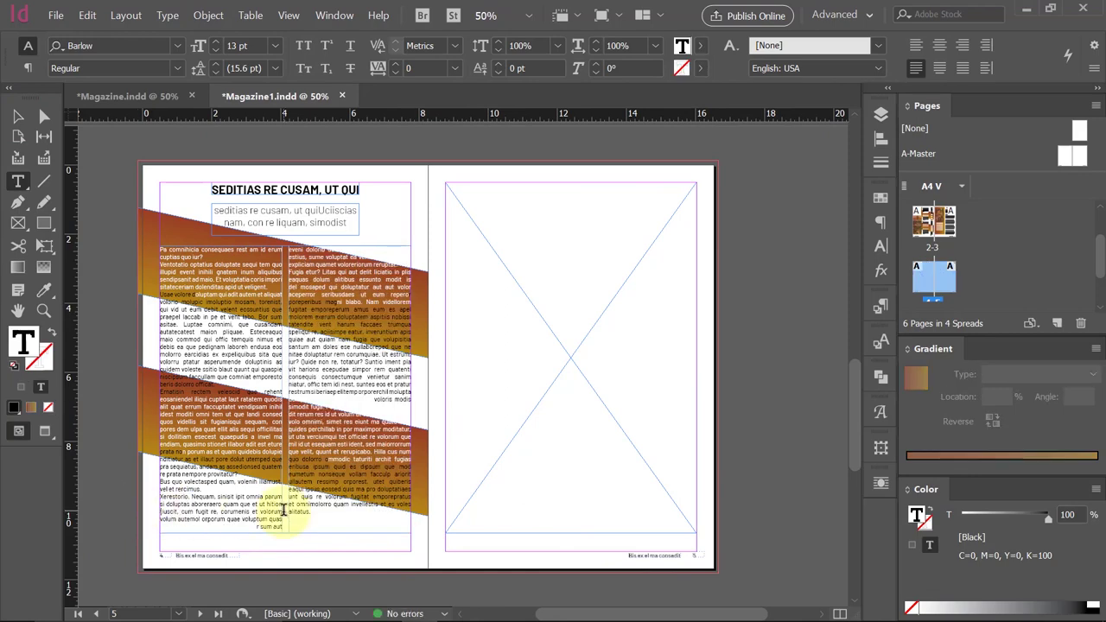
pyautogui.hotkey('ctrl', 'z')
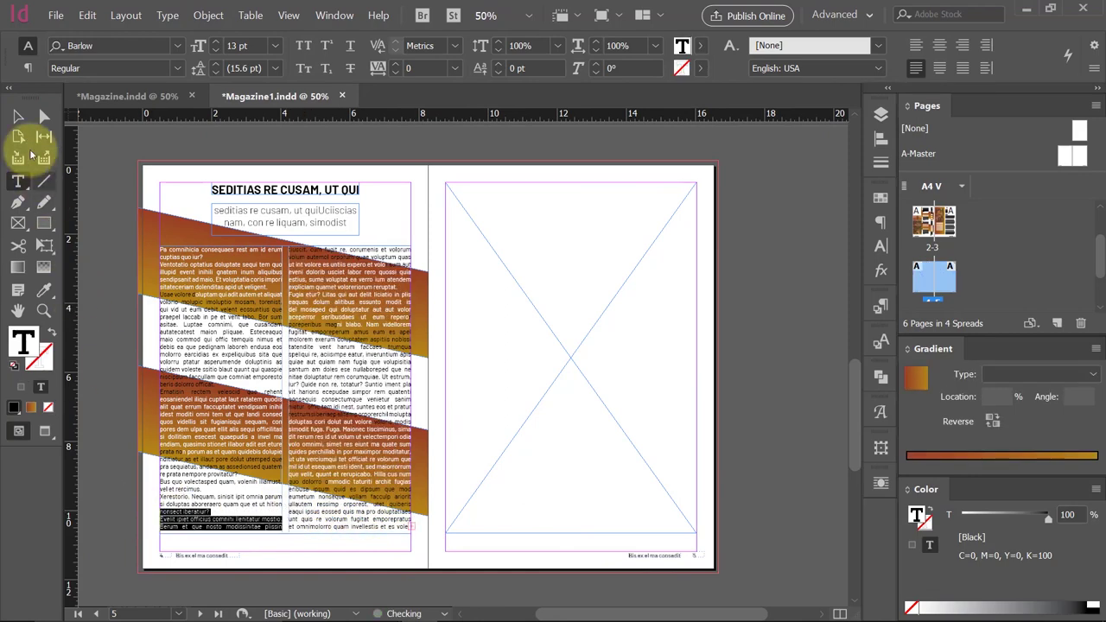
pyautogui.click(18, 116)
pyautogui.click(755, 339)
pyautogui.hscroll(2, 605, 363)
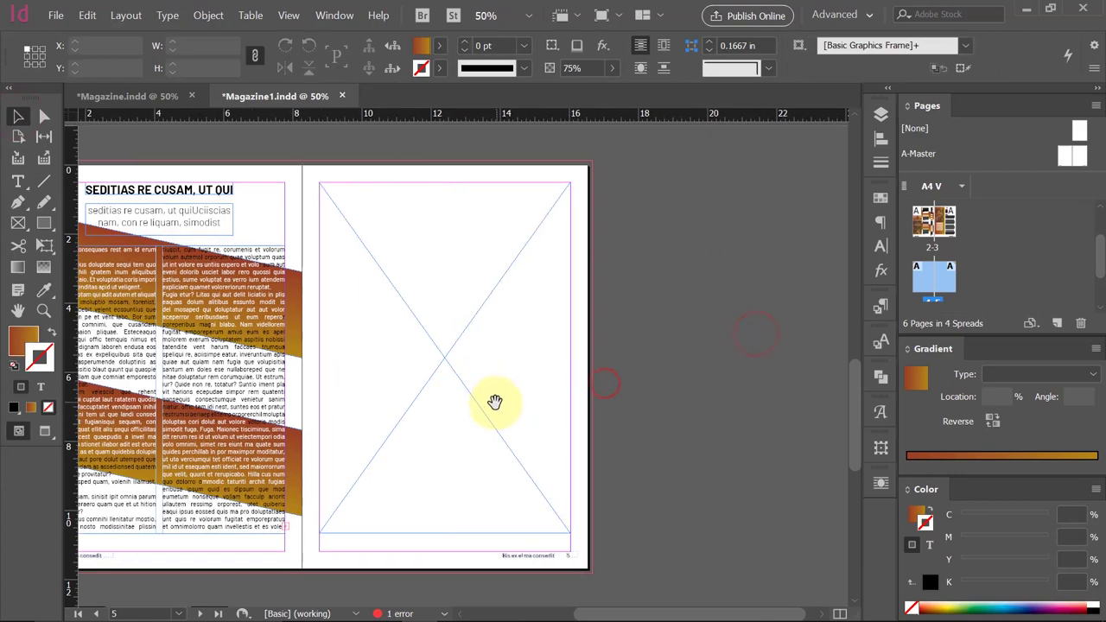
pyautogui.click(579, 329)
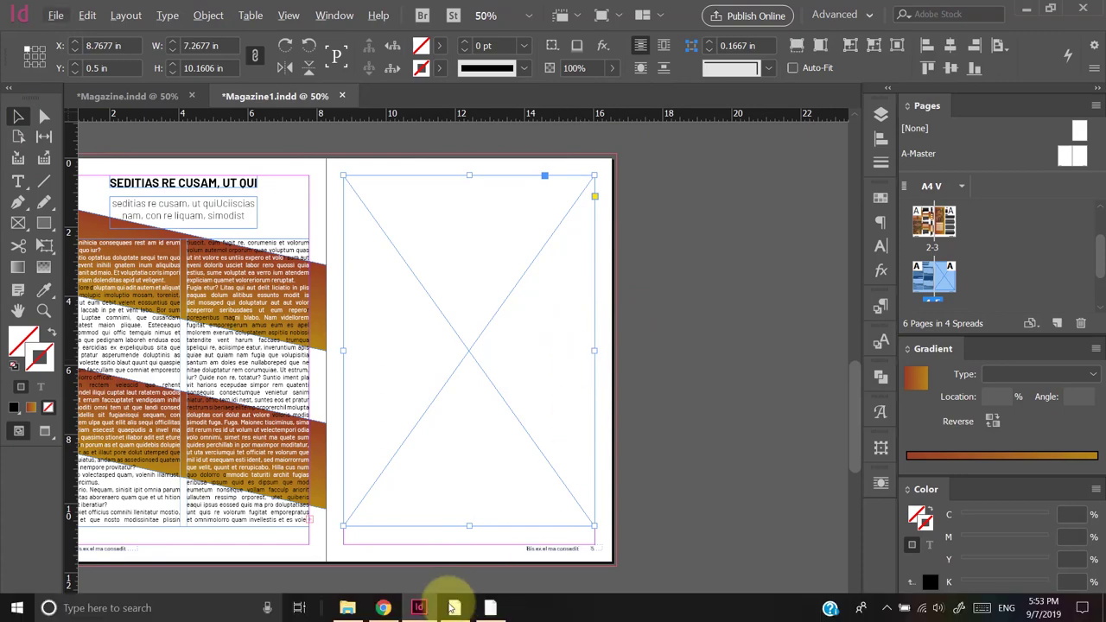
# Find the standing-deer photo in Unsplash's animal results and copy the image.
pyautogui.click(381, 607)
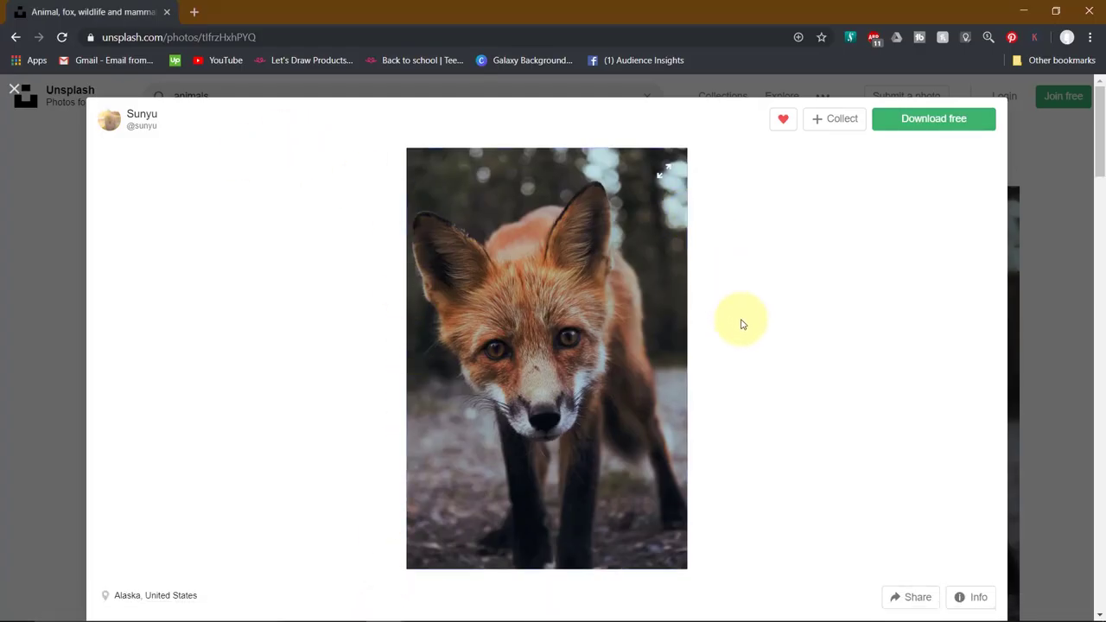
pyautogui.press('Escape')
pyautogui.scroll(-2, 683, 356)
pyautogui.scroll(-4, 631, 374)
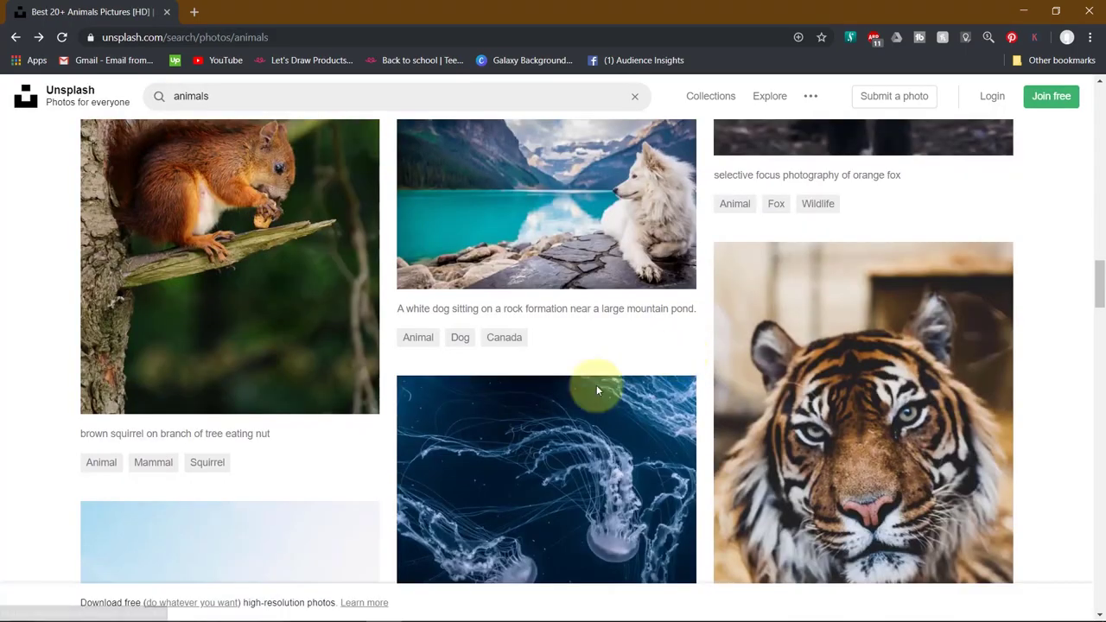
pyautogui.scroll(2, 481, 385)
pyautogui.scroll(-5, 476, 386)
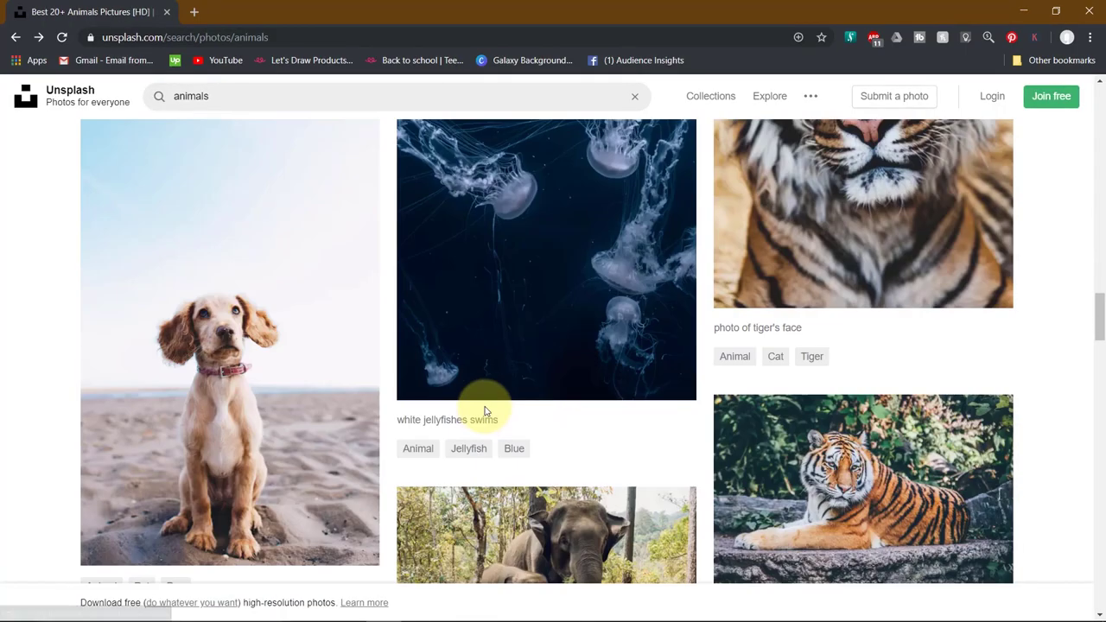
pyautogui.scroll(-2, 485, 415)
pyautogui.scroll(-3, 485, 406)
pyautogui.scroll(-3, 485, 406)
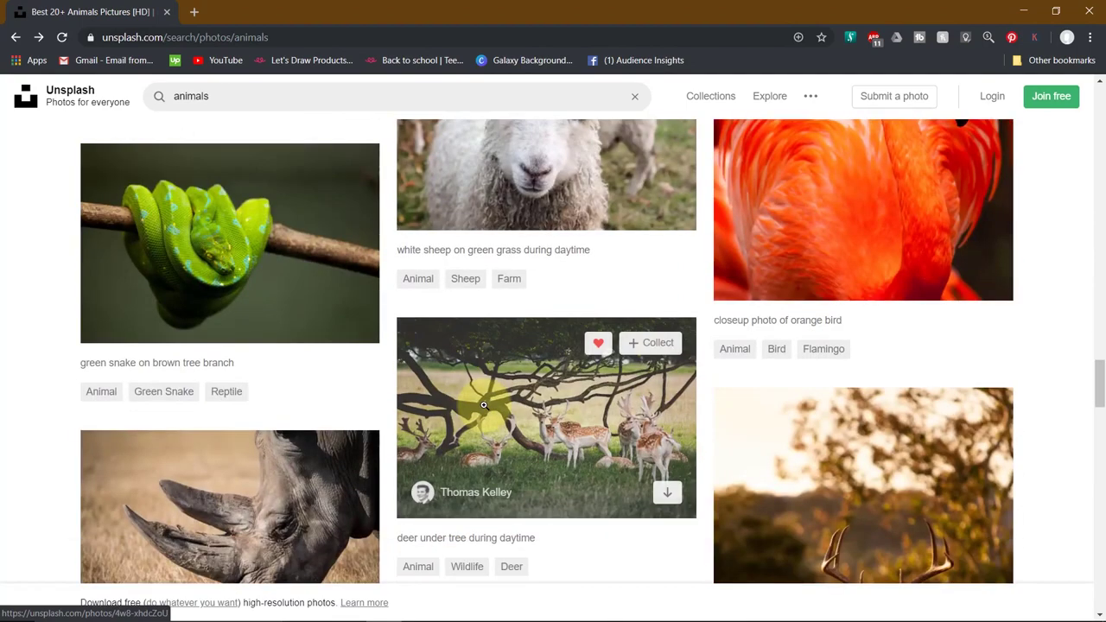
pyautogui.scroll(-2, 484, 405)
pyautogui.scroll(-2, 484, 405)
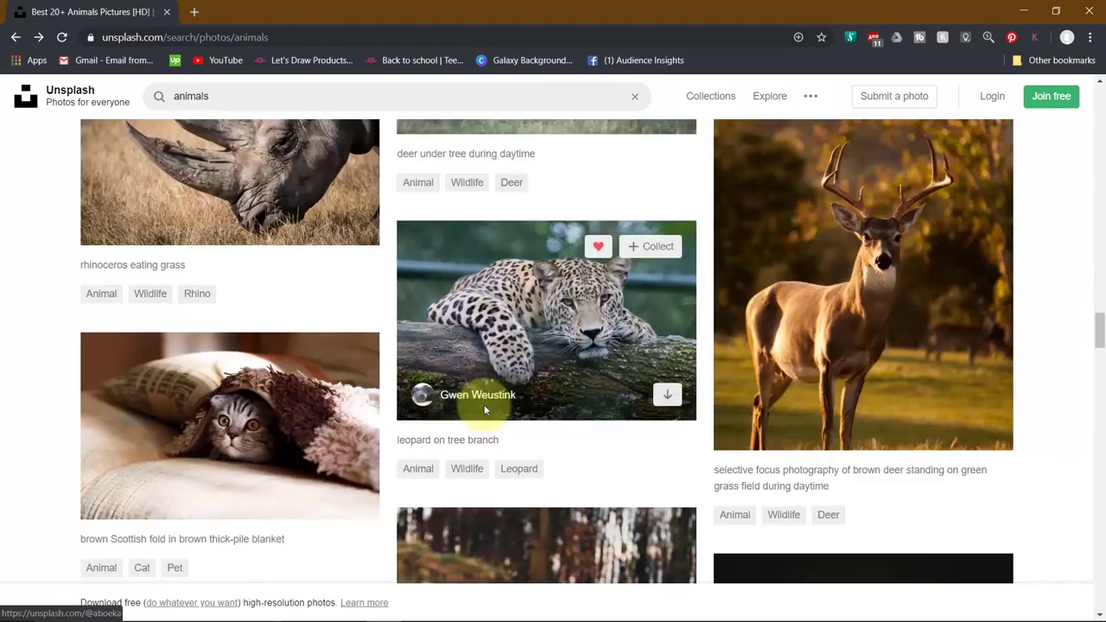
pyautogui.click(820, 284)
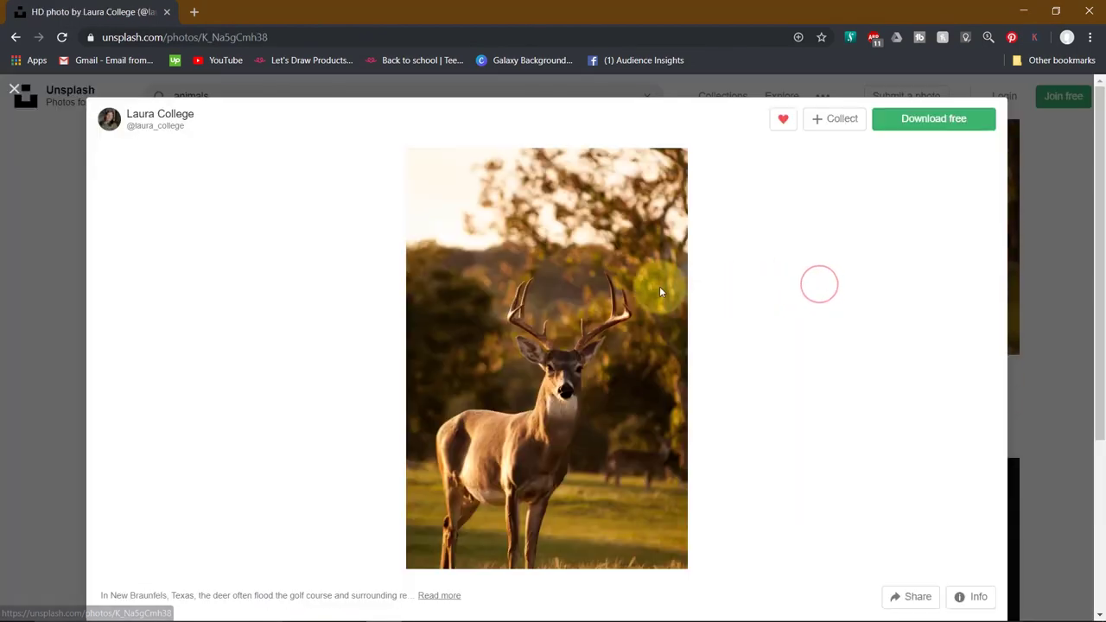
pyautogui.rightClick(543, 349)
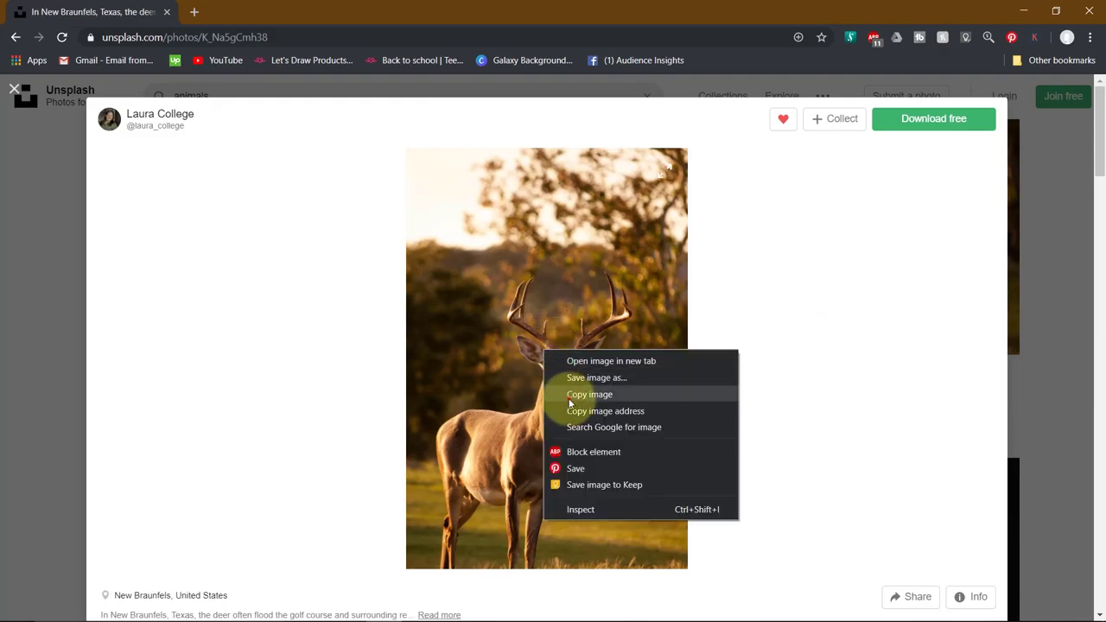
pyautogui.click(568, 391)
pyautogui.hotkey('ctrl', 'alt', 'v')
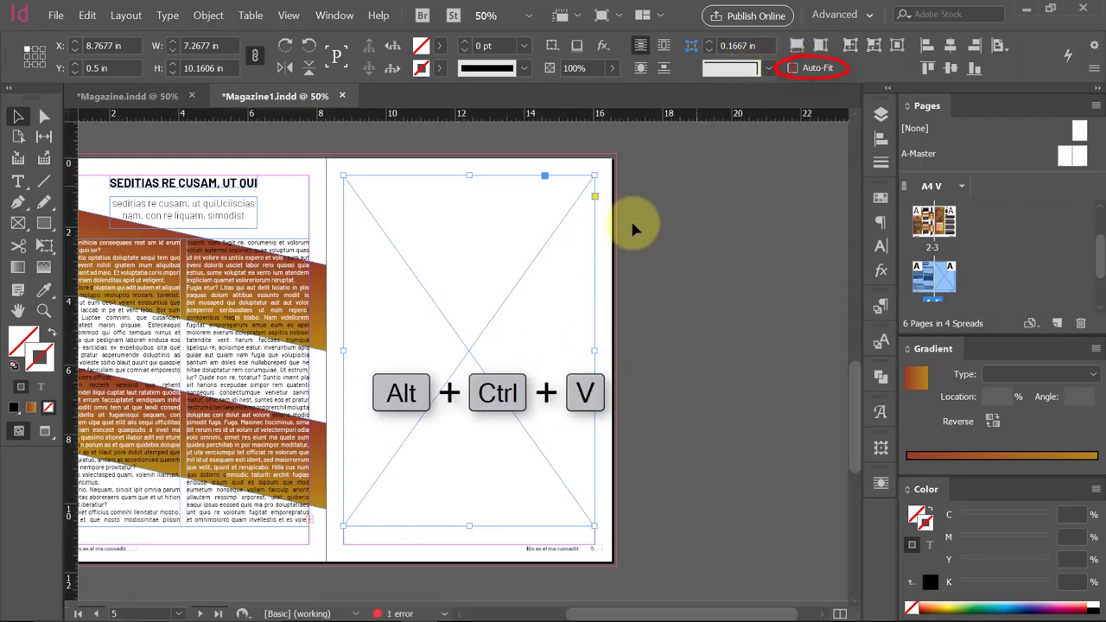
# Paste the deer photo auto-fitted into page 5's frame and draw a rectangle over it.
pyautogui.click(792, 68)
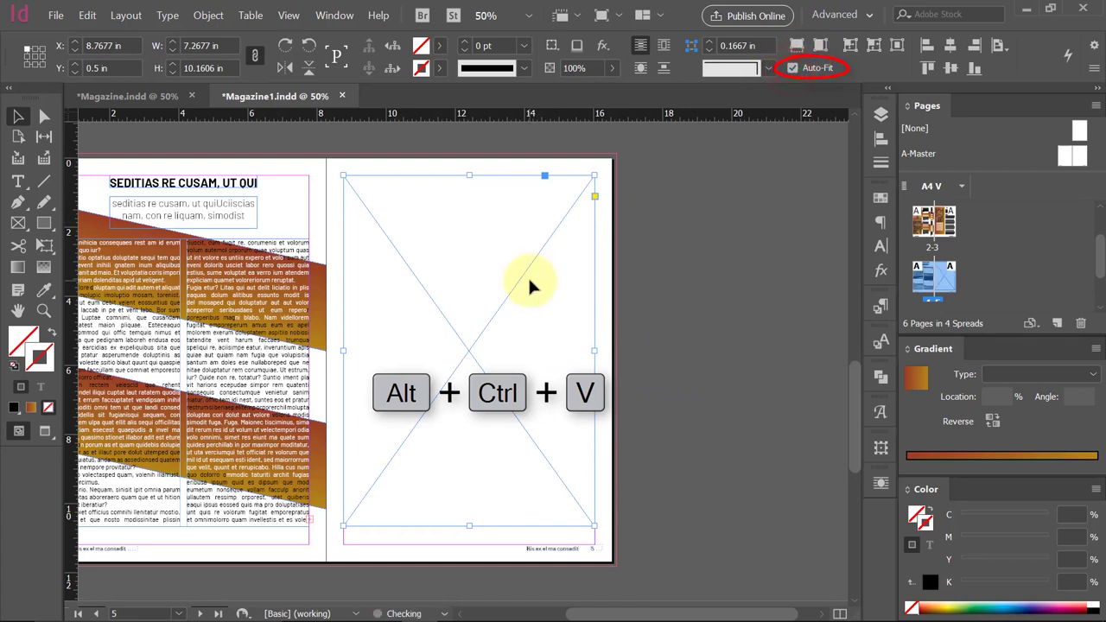
pyautogui.hotkey('ctrl', 'alt', 'v')
pyautogui.click(702, 294)
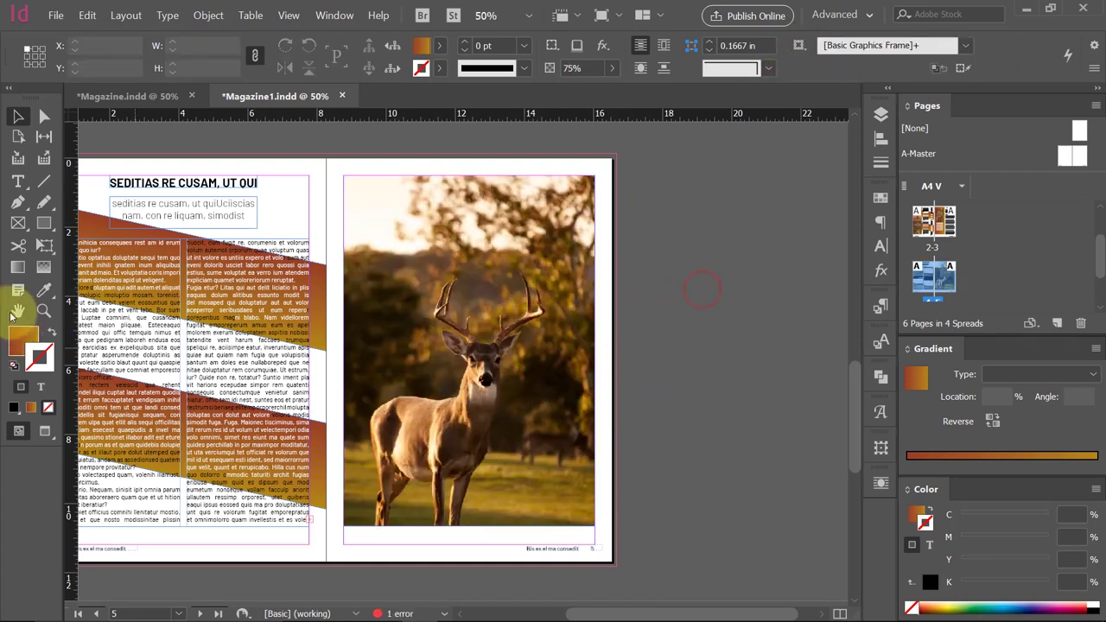
pyautogui.click(43, 223)
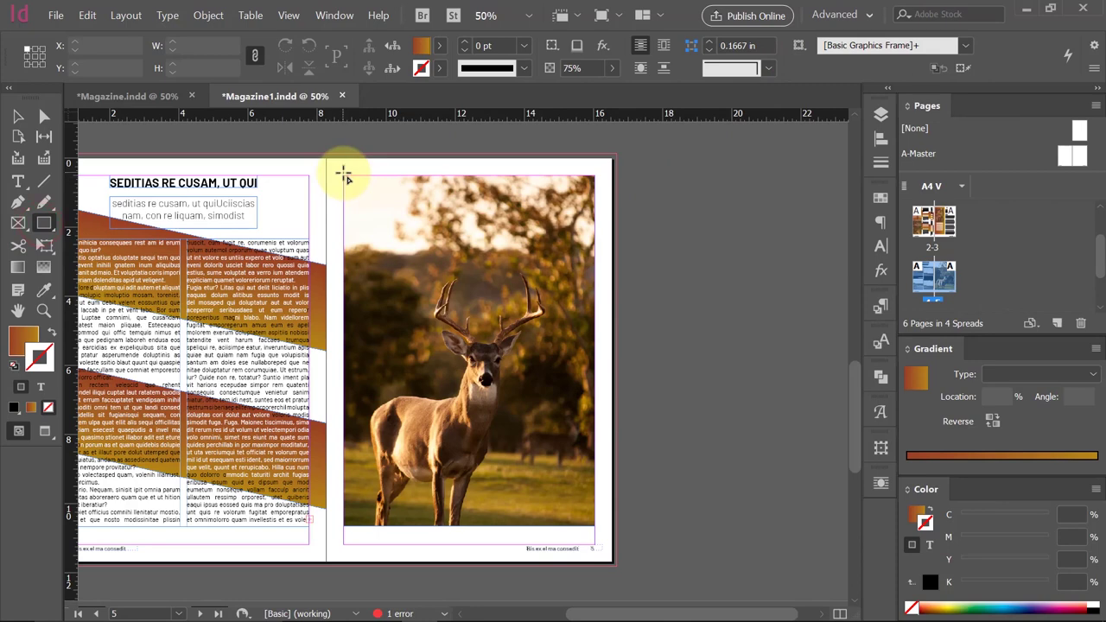
pyautogui.moveTo(344, 176); pyautogui.dragTo(595, 525)
# Set the deer photo's gradient overlay rectangle to 51% opacity in Effects.
pyautogui.click(17, 115)
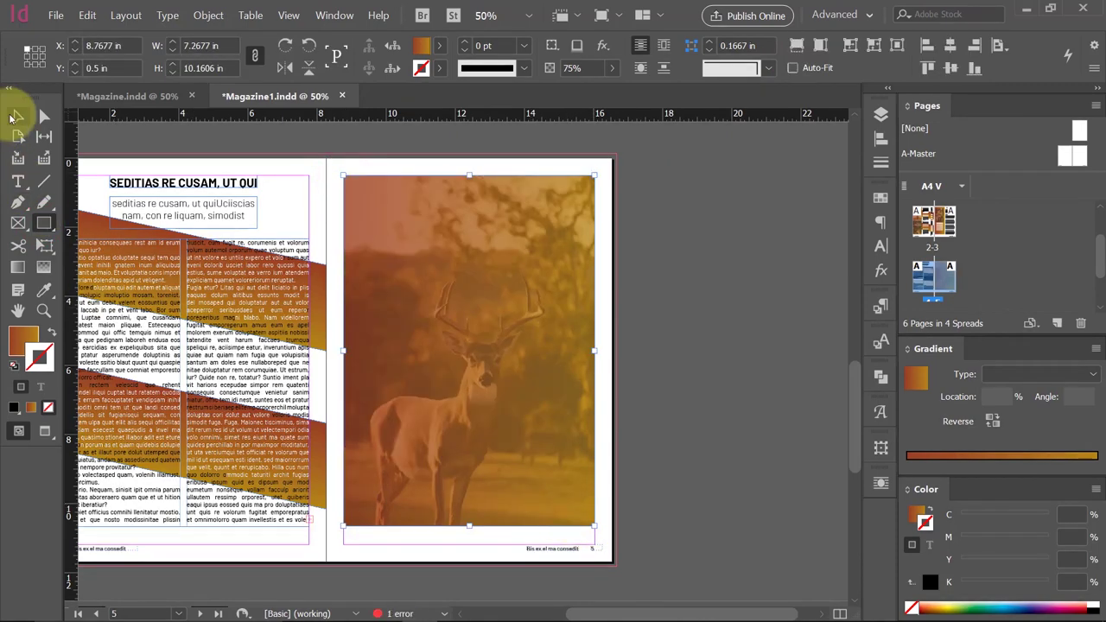
pyautogui.click(881, 269)
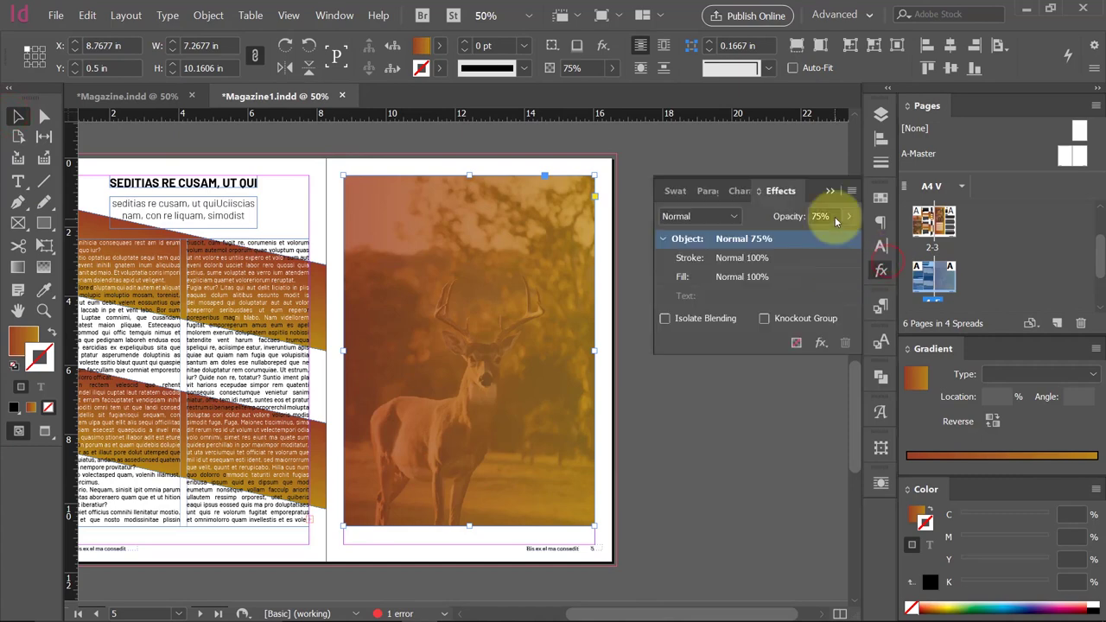
pyautogui.click(832, 216)
pyautogui.write('51')
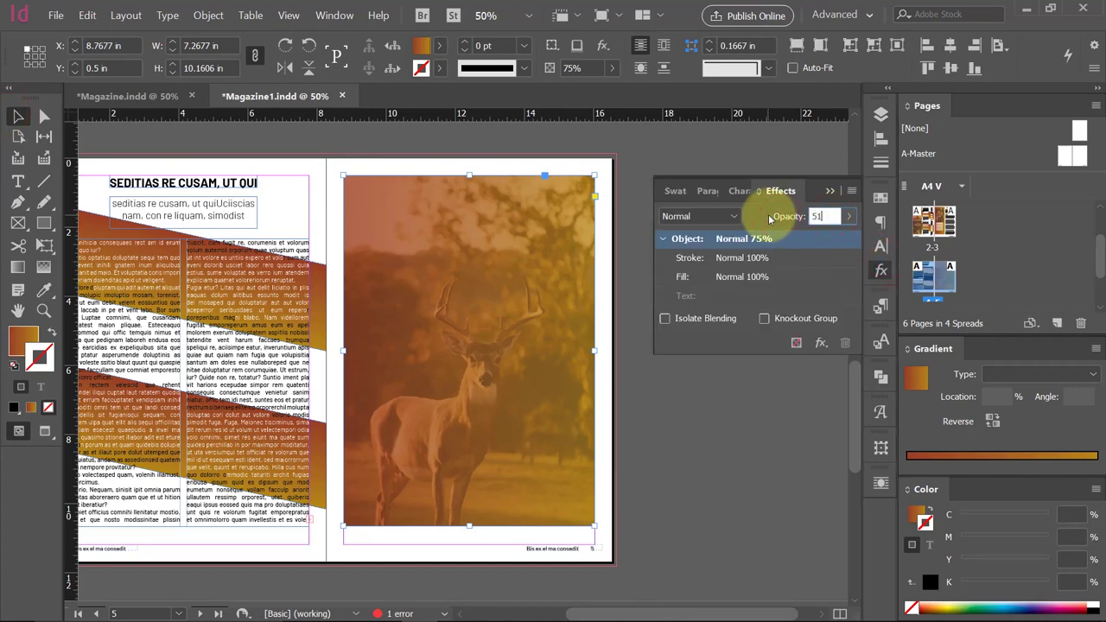
pyautogui.press('Return')
pyautogui.hotkey('ctrl', 'z')
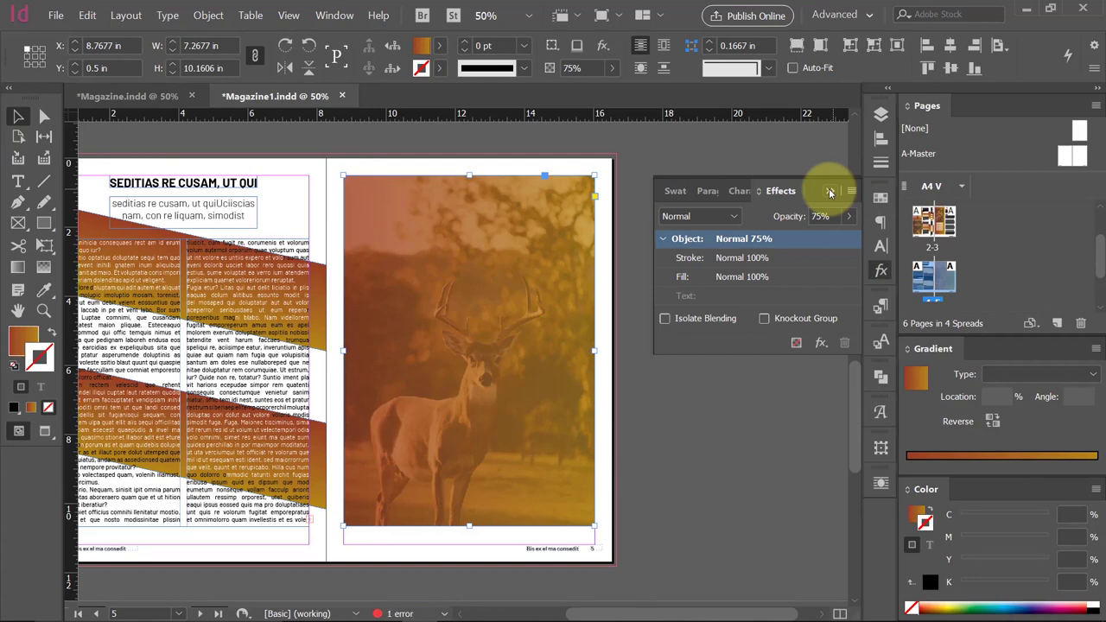
pyautogui.click(830, 192)
pyautogui.click(770, 285)
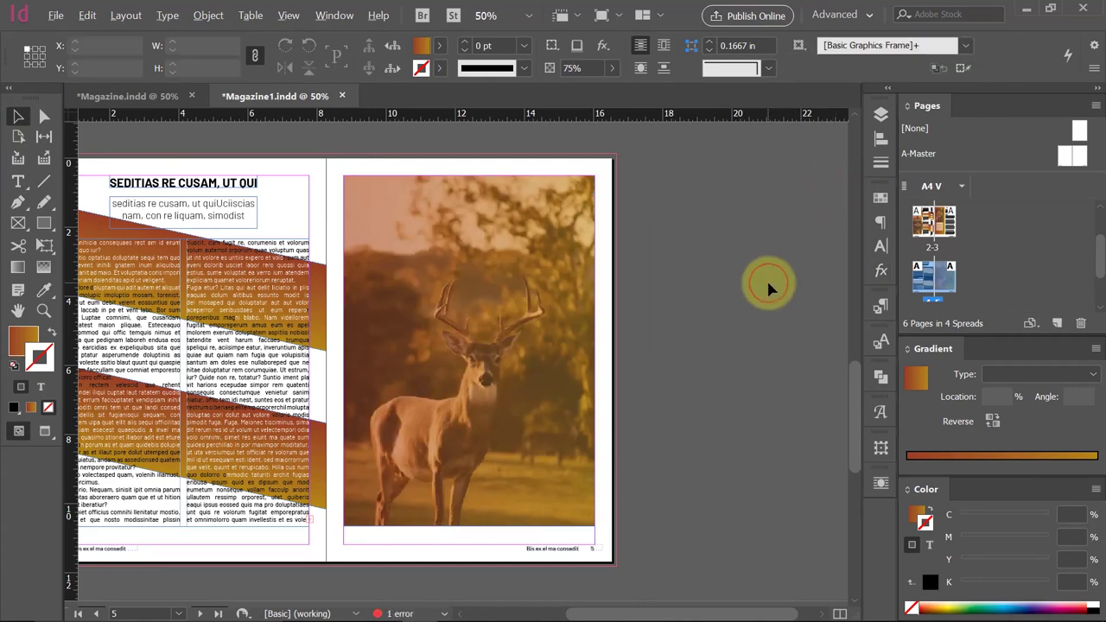
pyautogui.click(550, 287)
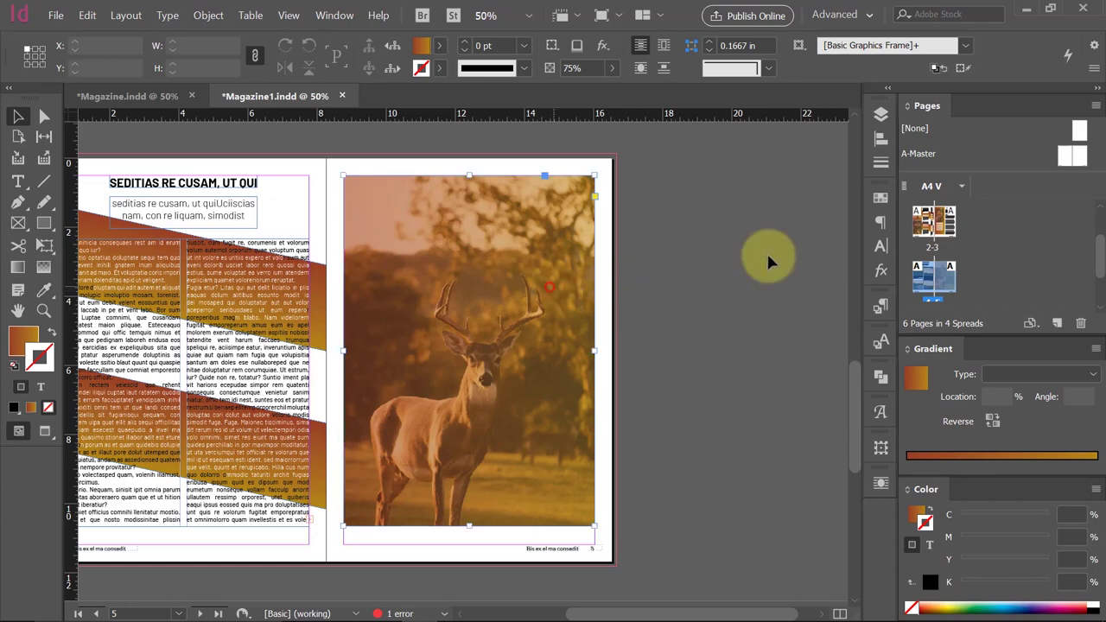
pyautogui.click(882, 270)
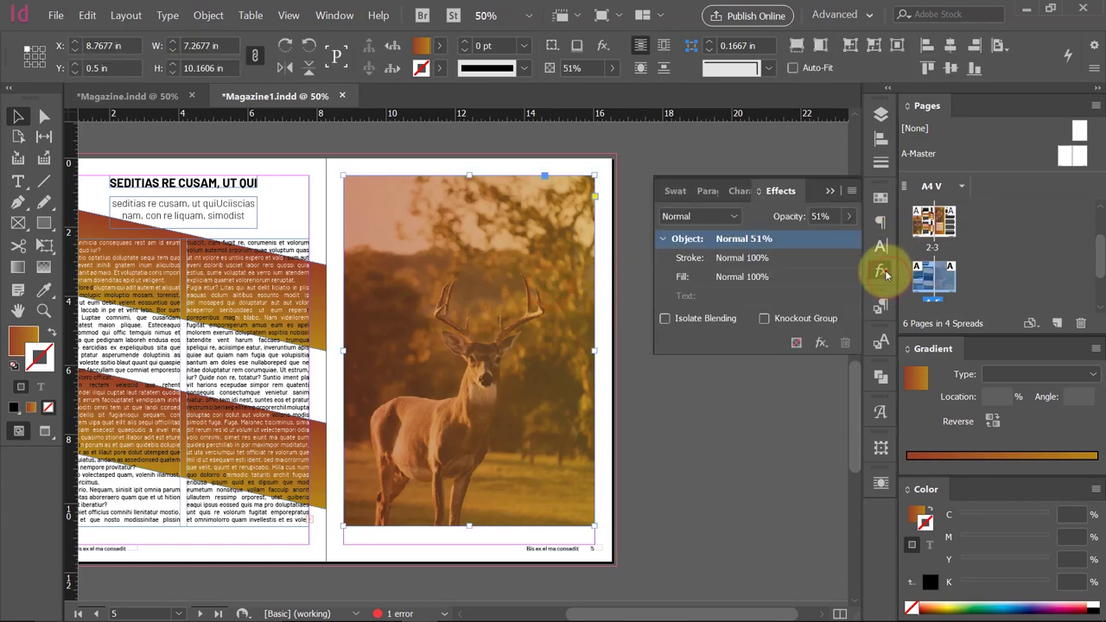
pyautogui.click(647, 366)
pyautogui.moveTo(459, 435); pyautogui.dragTo(561, 402)
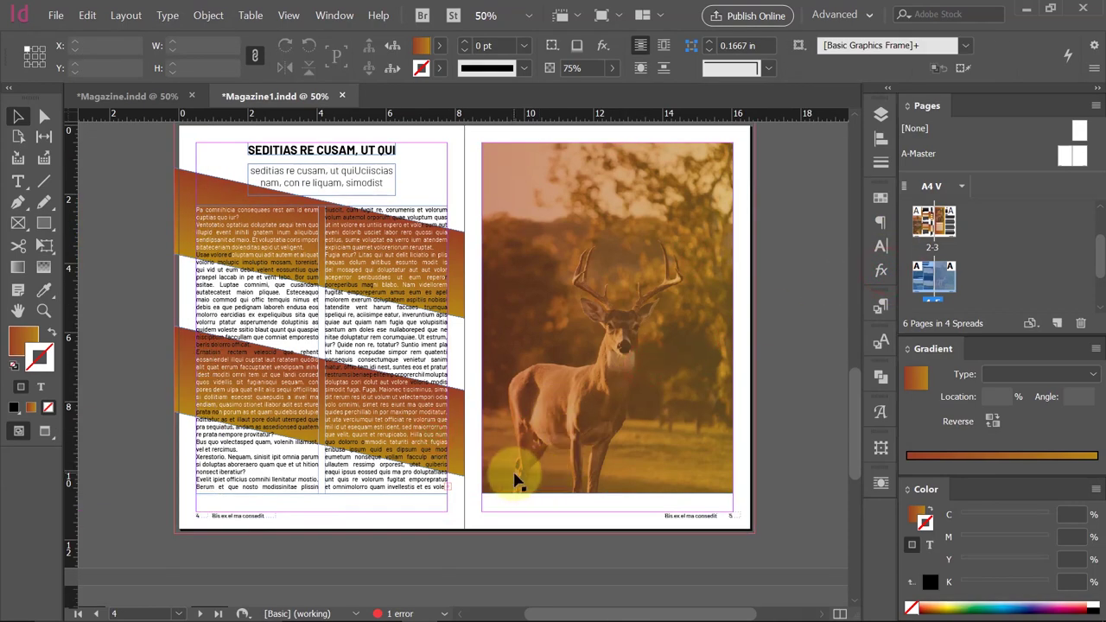
# Scroll down past the pages 4–5 spread to the empty page 6.
pyautogui.scroll(-4, 516, 480)
pyautogui.scroll(-5, 504, 462)
pyautogui.scroll(-1, 388, 463)
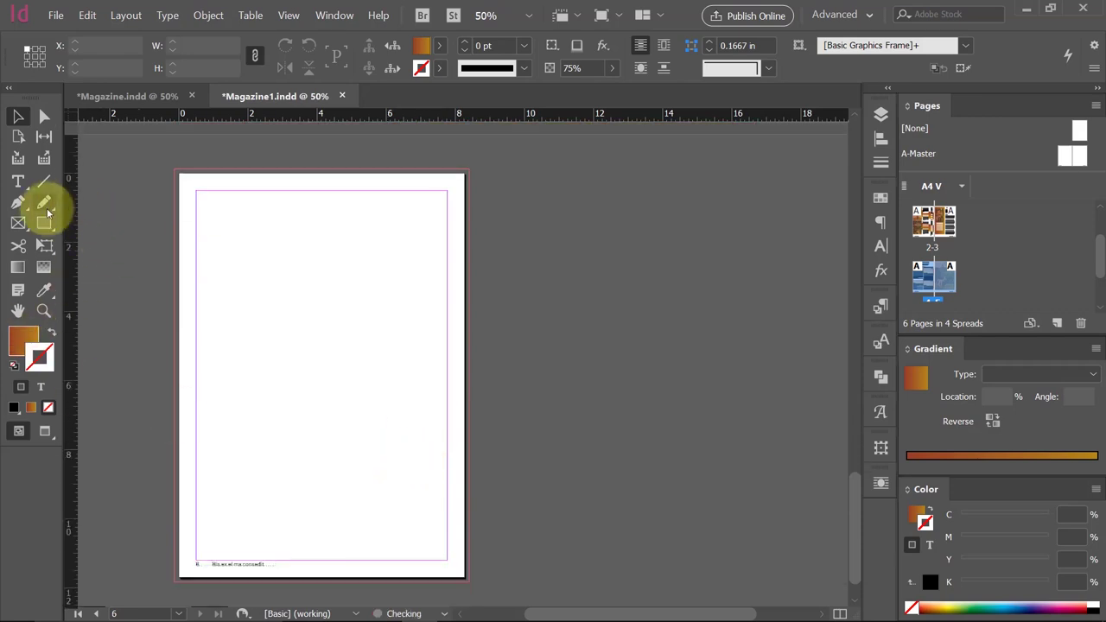
pyautogui.scroll(4, 333, 368)
pyautogui.scroll(3, 333, 367)
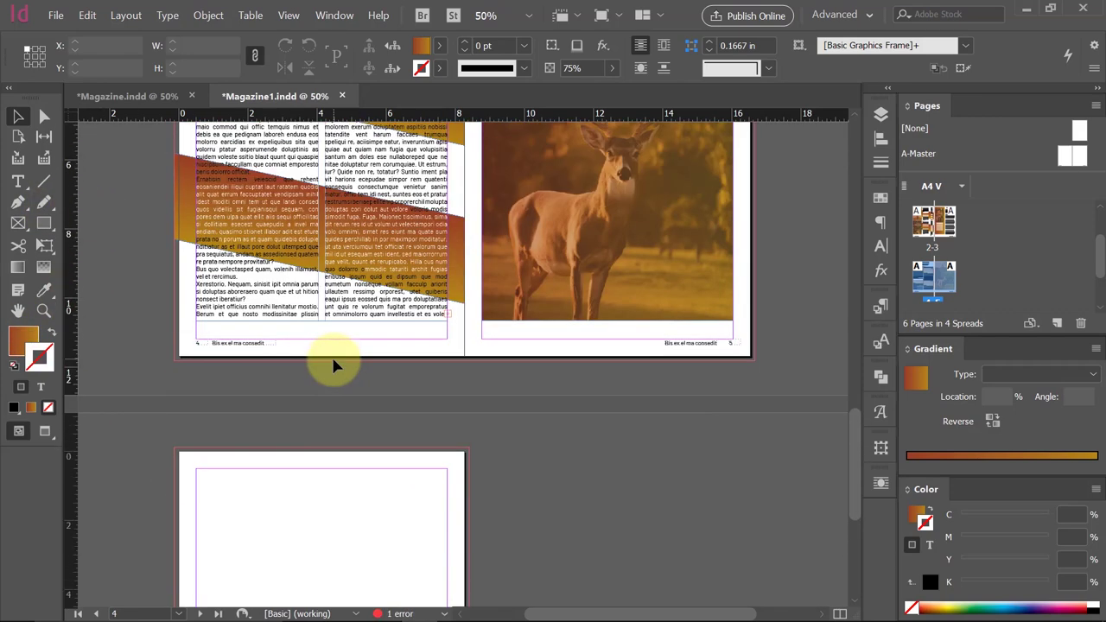
pyautogui.scroll(-5, 328, 358)
pyautogui.scroll(-2, 329, 358)
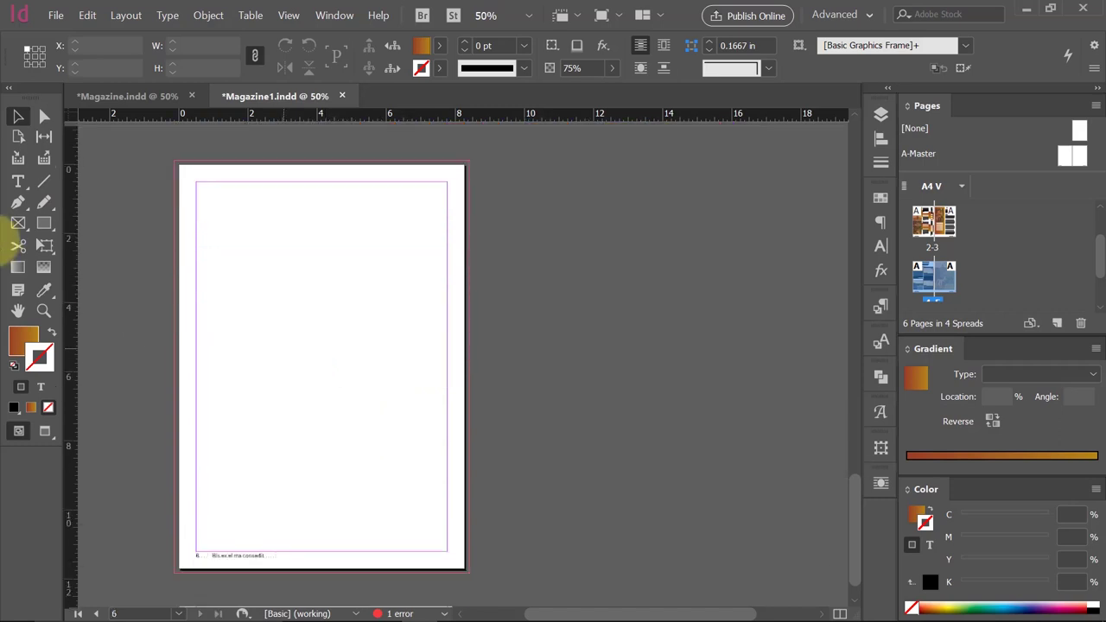
pyautogui.click(19, 223)
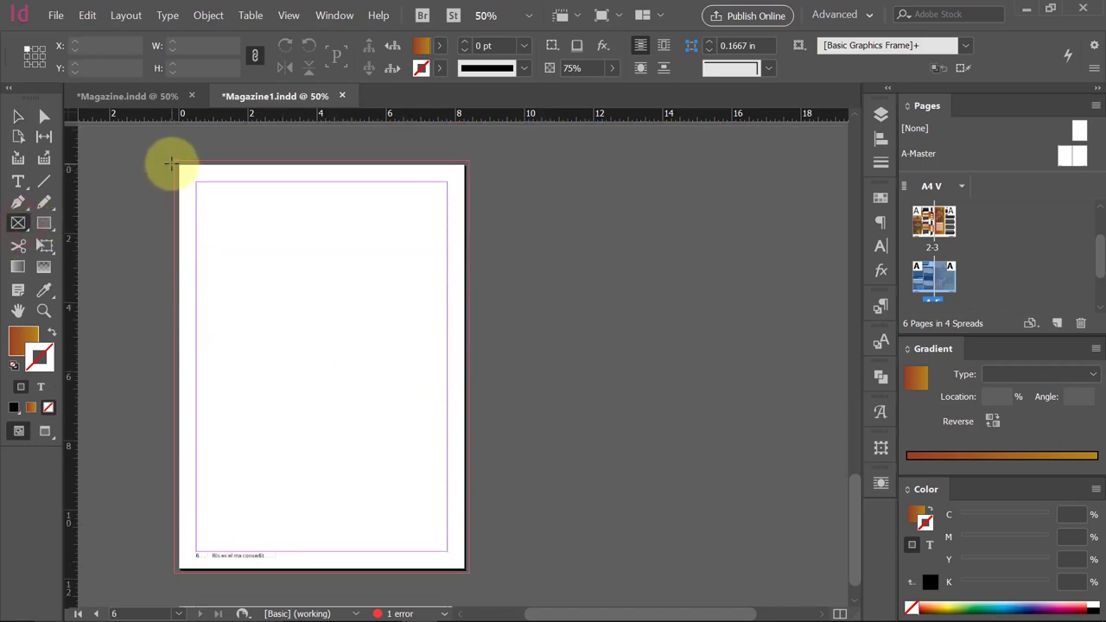
# Draw an image frame across page 6 out to the bleed edges.
pyautogui.moveTo(174, 161); pyautogui.dragTo(471, 577)
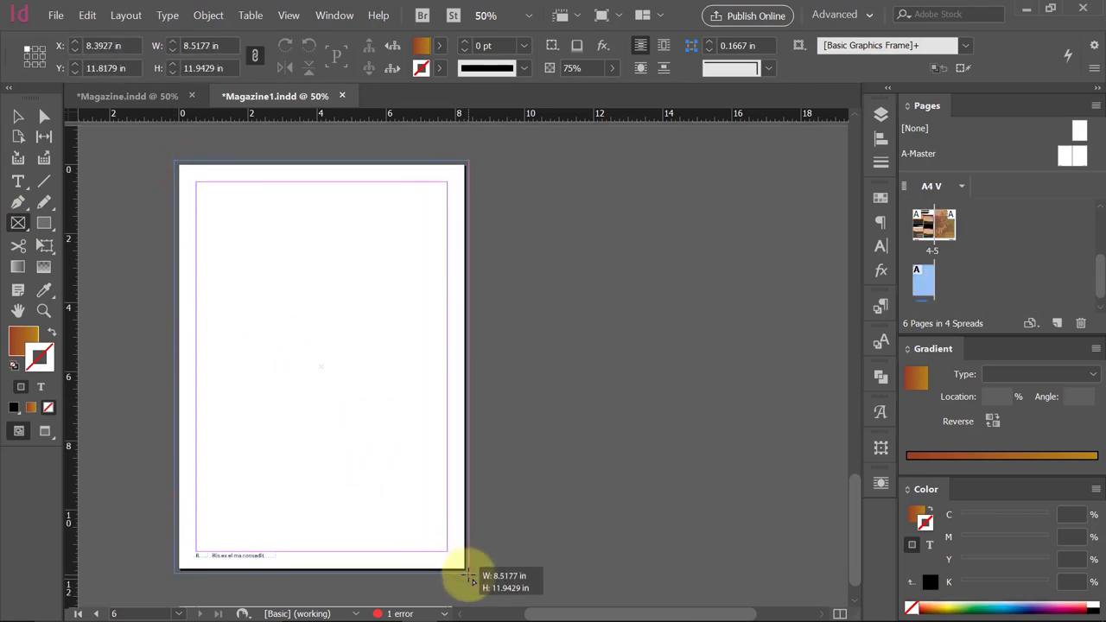
pyautogui.moveTo(471, 579); pyautogui.dragTo(468, 572)
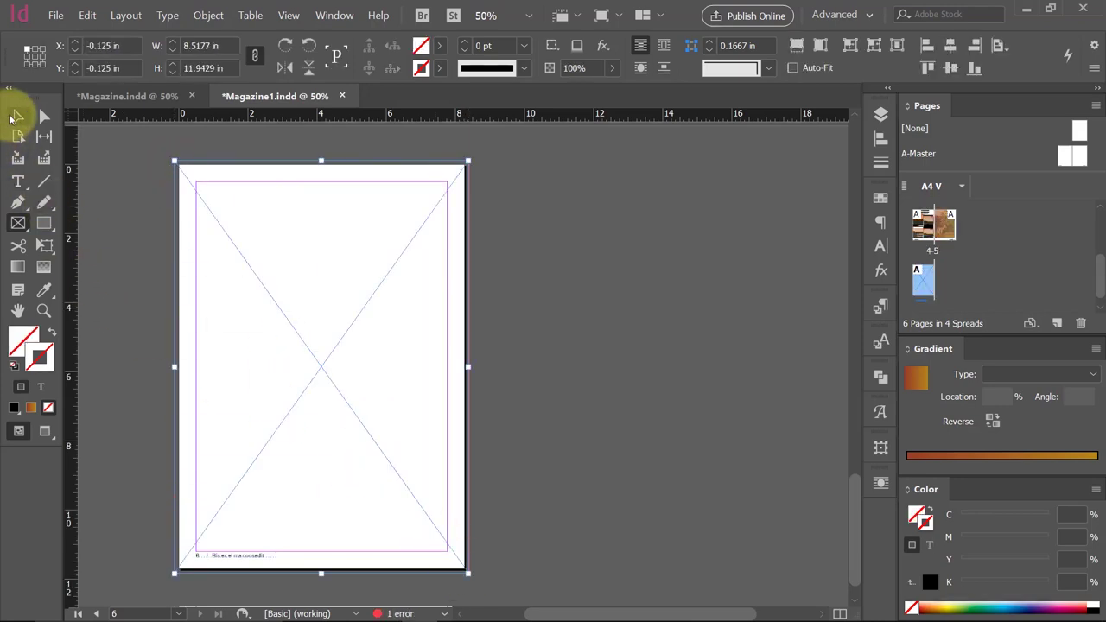
pyautogui.click(17, 116)
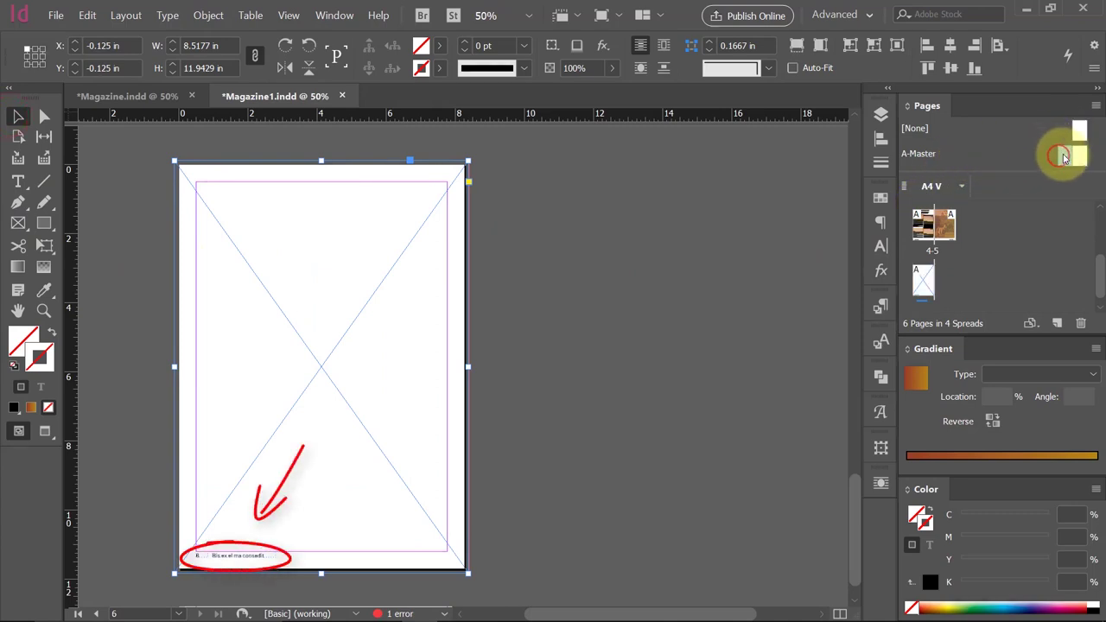
# Apply the [None] master to page 6, removing its footer text.
pyautogui.click(1065, 157)
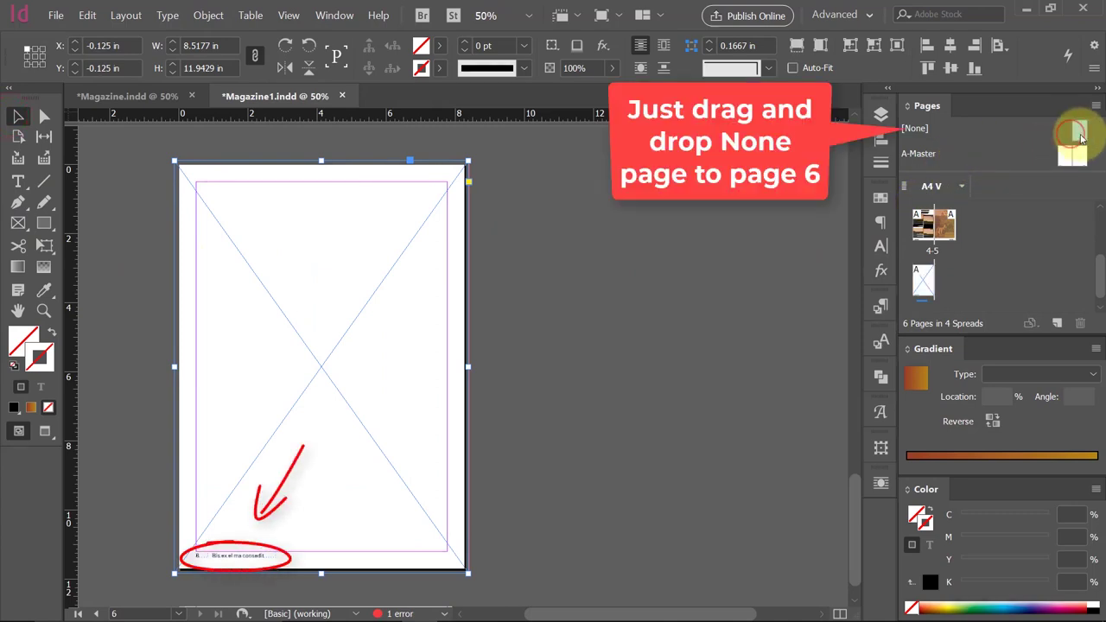
pyautogui.moveTo(1080, 132)
pyautogui.mouseDown()
pyautogui.moveTo(1033, 257)
pyautogui.moveTo(1019, 255)
pyautogui.mouseUp()
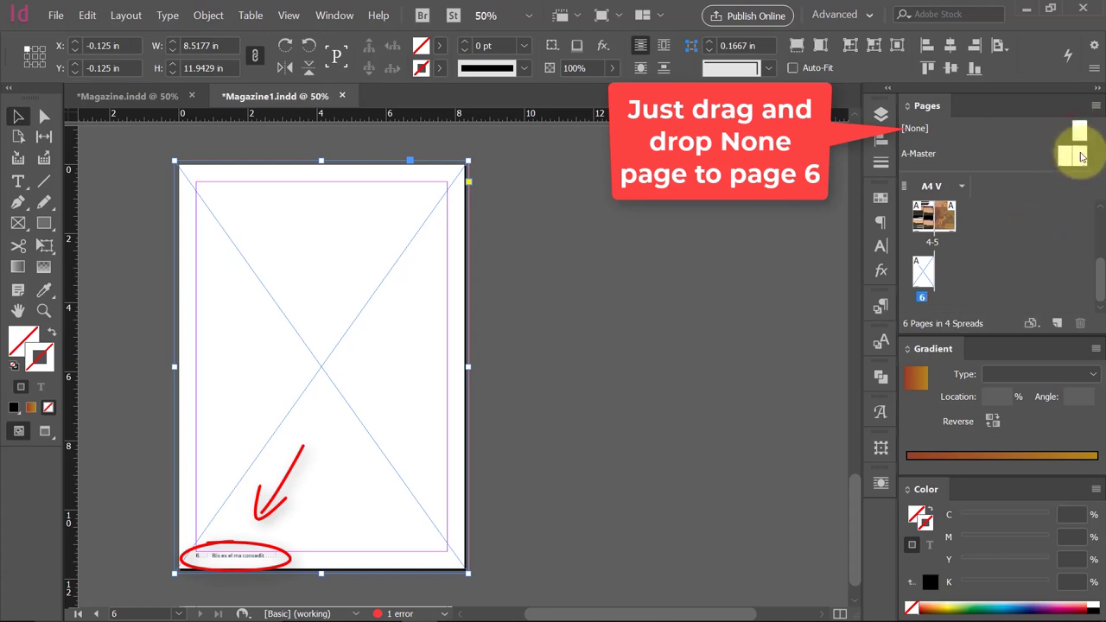
pyautogui.moveTo(1080, 136); pyautogui.dragTo(925, 269)
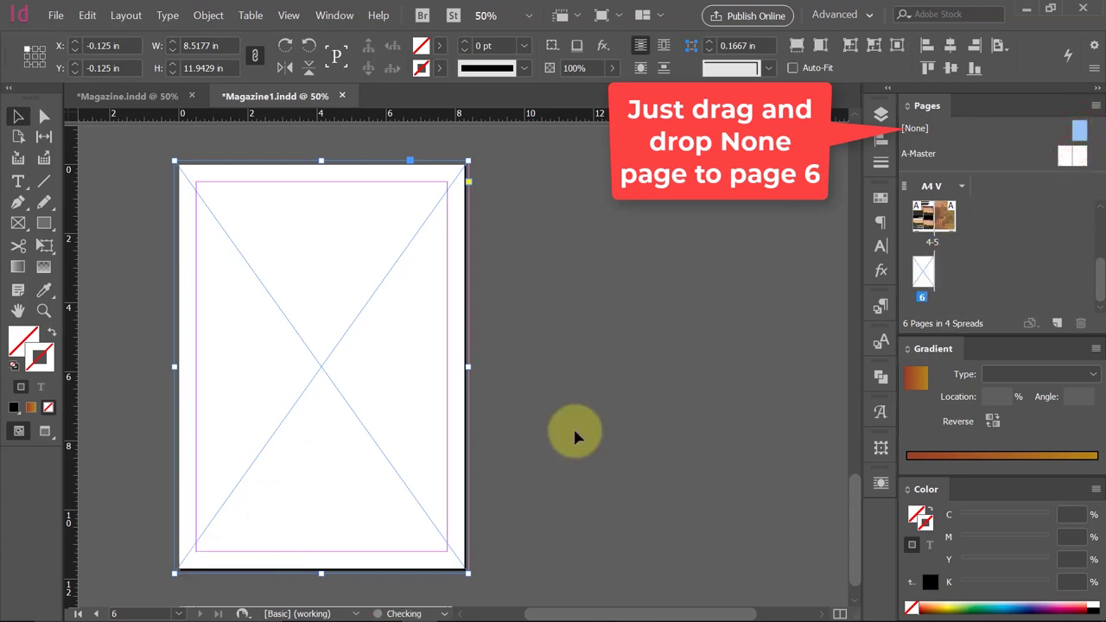
pyautogui.click(648, 368)
pyautogui.click(548, 319)
pyautogui.click(423, 399)
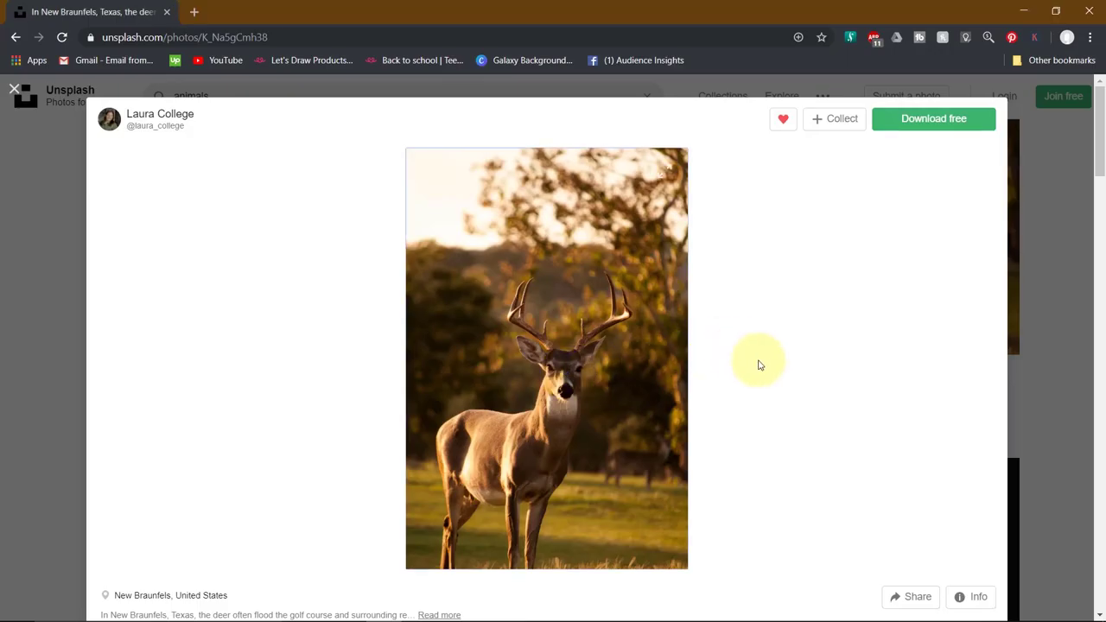
# Find the photo of several monkeys on a tree in Unsplash and copy the image.
pyautogui.scroll(-4, 742, 357)
pyautogui.scroll(-2, 580, 375)
pyautogui.scroll(-1, 484, 373)
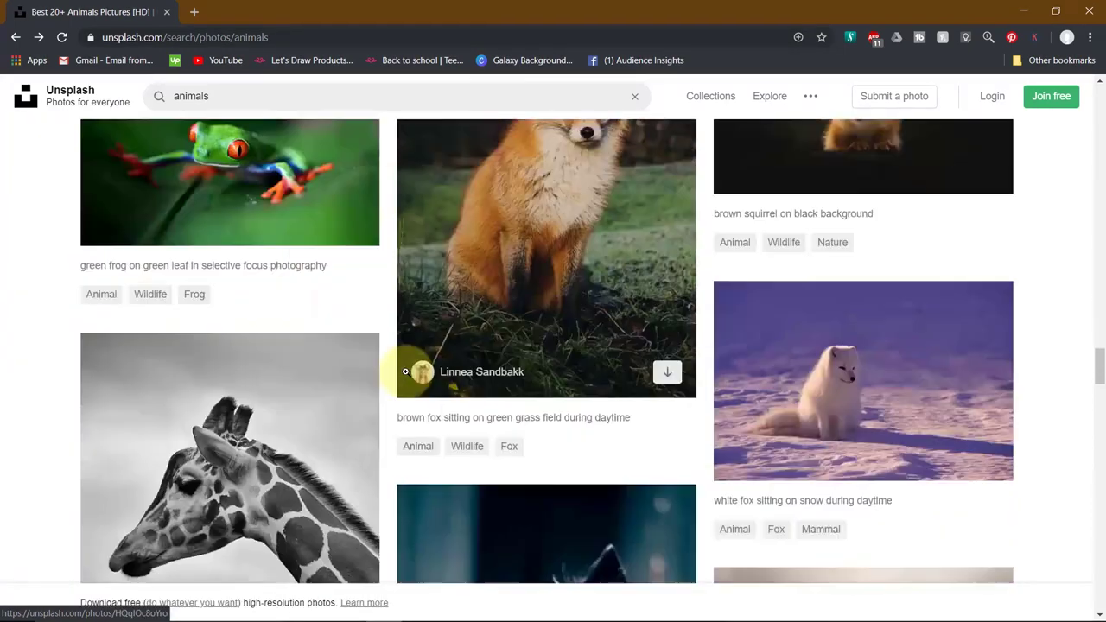
pyautogui.scroll(-4, 403, 373)
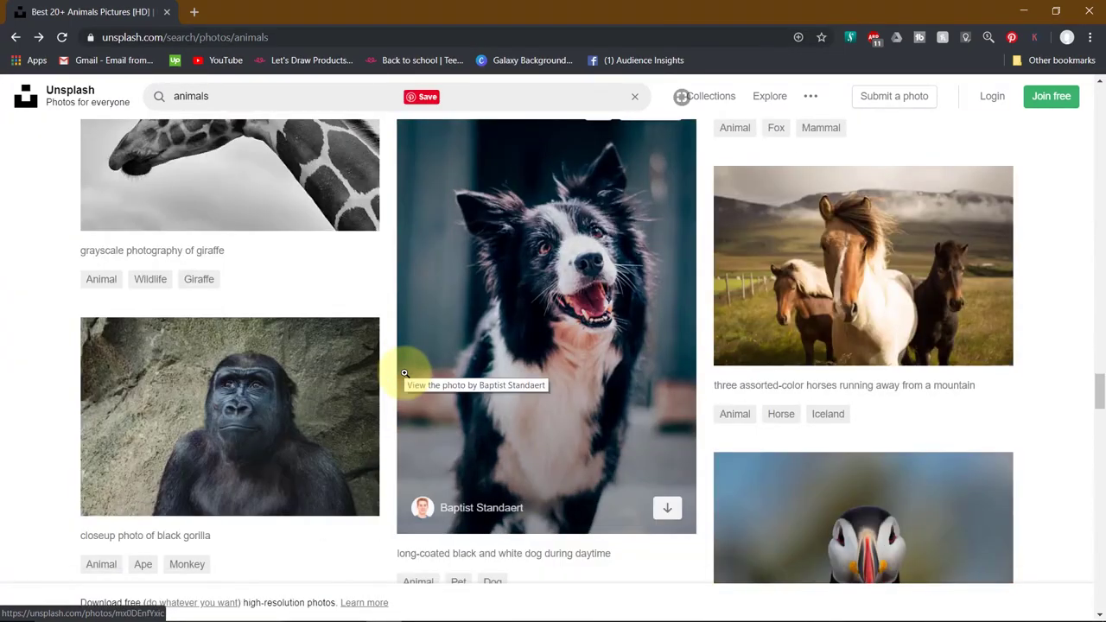
pyautogui.scroll(-1, 404, 373)
pyautogui.scroll(-1, 403, 375)
pyautogui.scroll(-2, 407, 365)
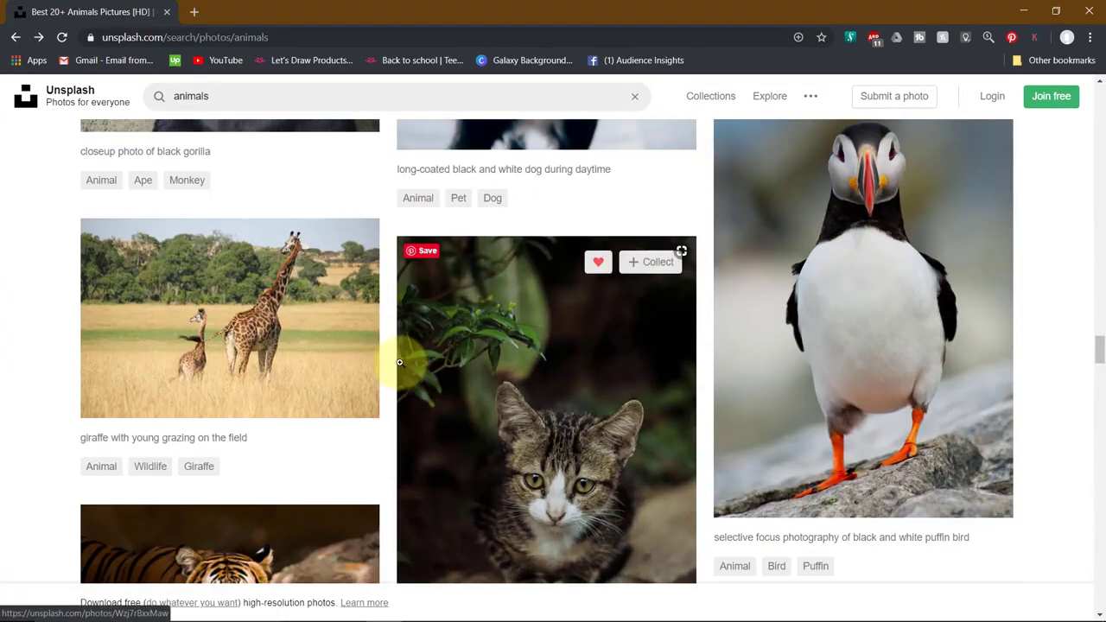
pyautogui.scroll(-3, 399, 363)
pyautogui.scroll(-3, 401, 355)
pyautogui.scroll(-3, 400, 356)
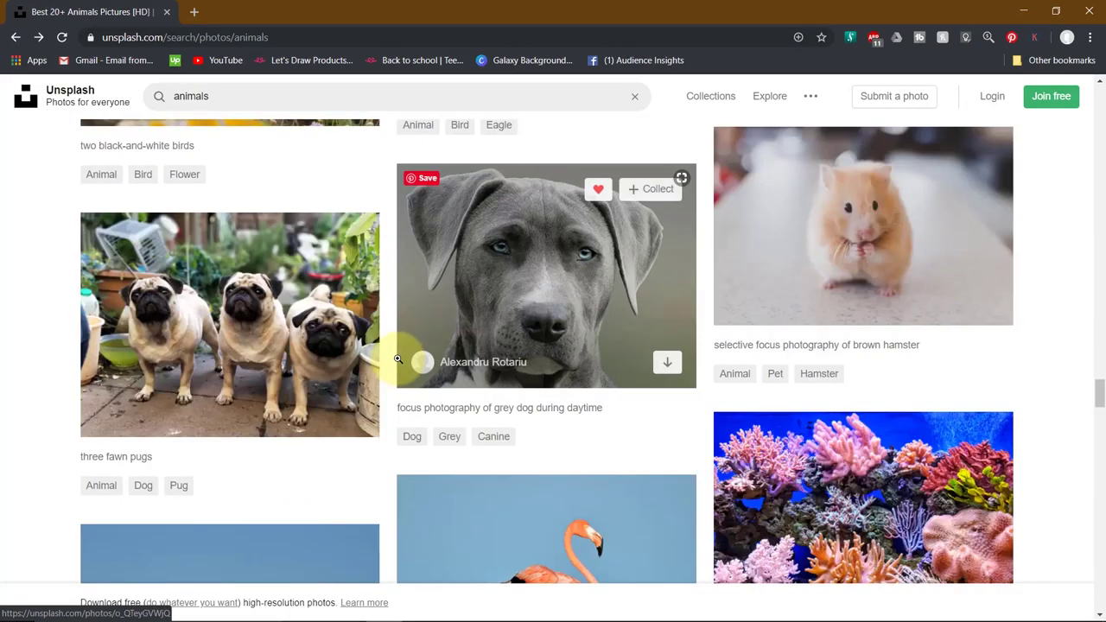
pyautogui.scroll(-4, 398, 358)
pyautogui.scroll(-3, 397, 354)
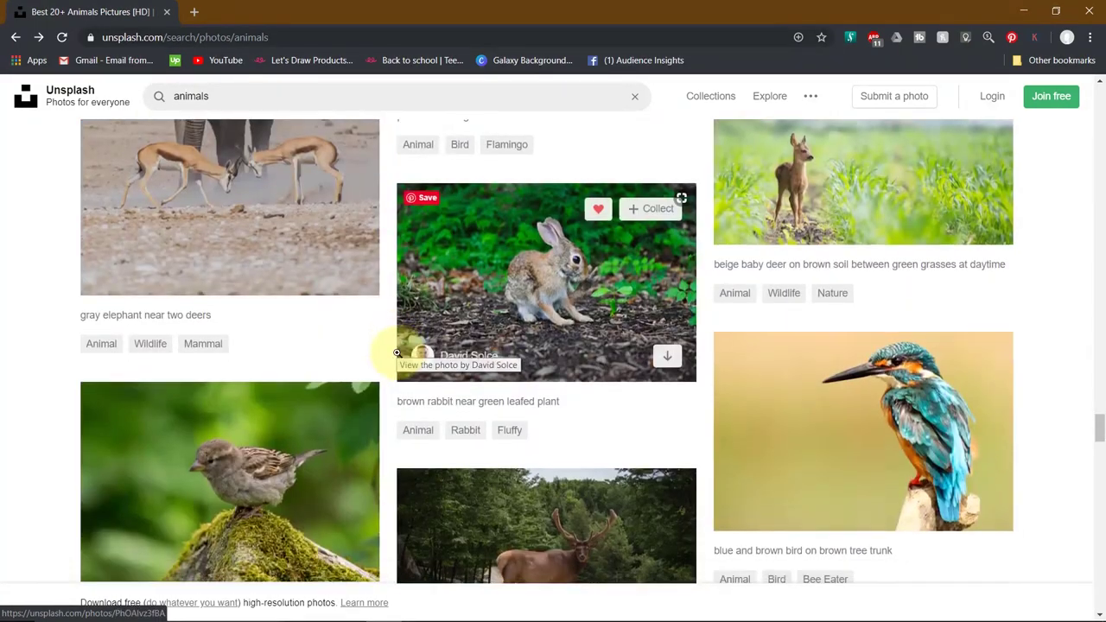
pyautogui.scroll(-2, 397, 352)
pyautogui.scroll(-3, 395, 353)
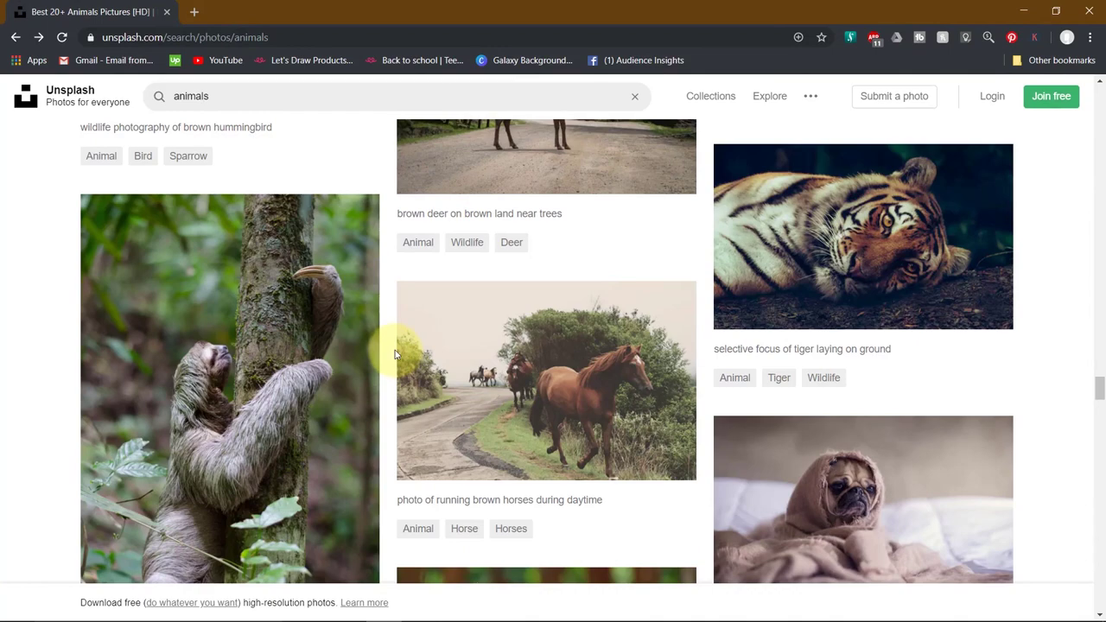
pyautogui.scroll(-2, 395, 350)
pyautogui.scroll(1, 395, 346)
pyautogui.scroll(-4, 395, 343)
pyautogui.scroll(-4, 395, 344)
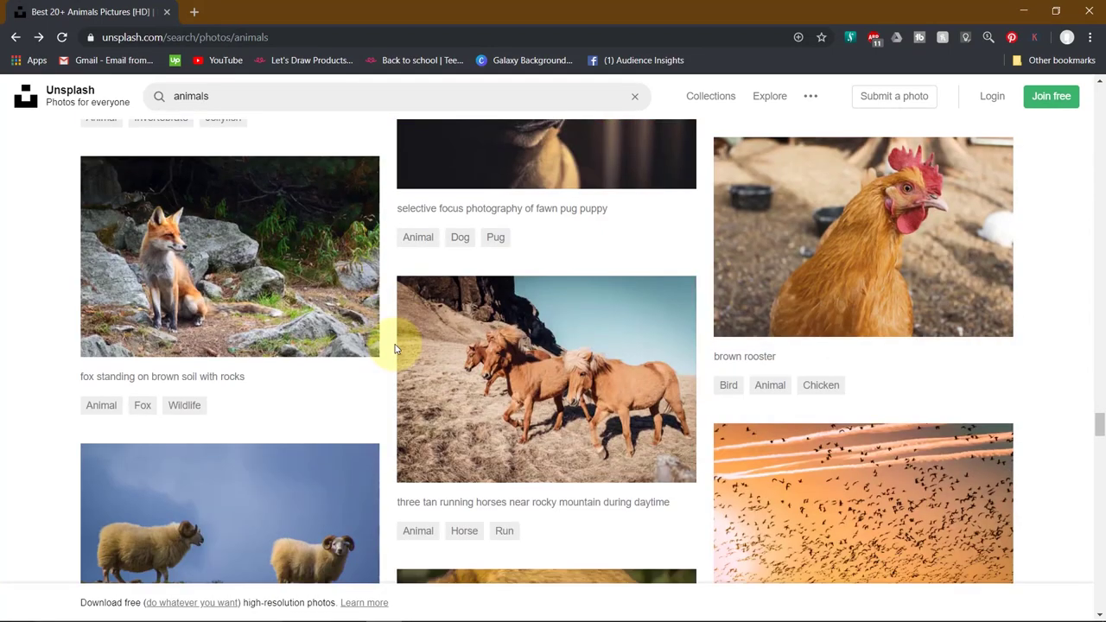
pyautogui.scroll(-5, 395, 344)
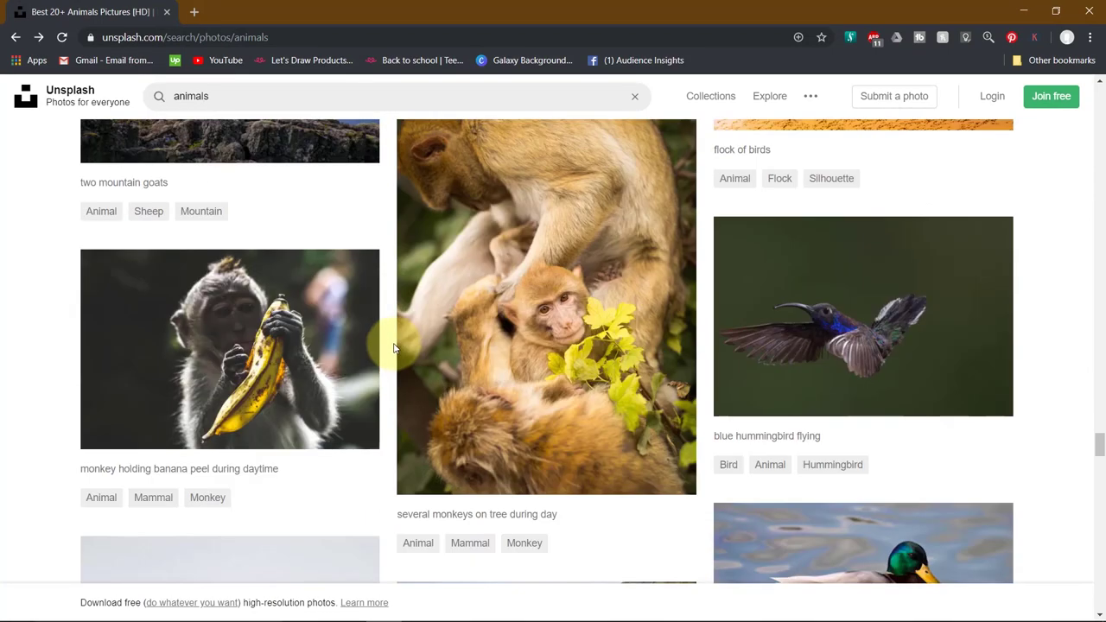
pyautogui.scroll(1, 393, 348)
pyautogui.click(557, 318)
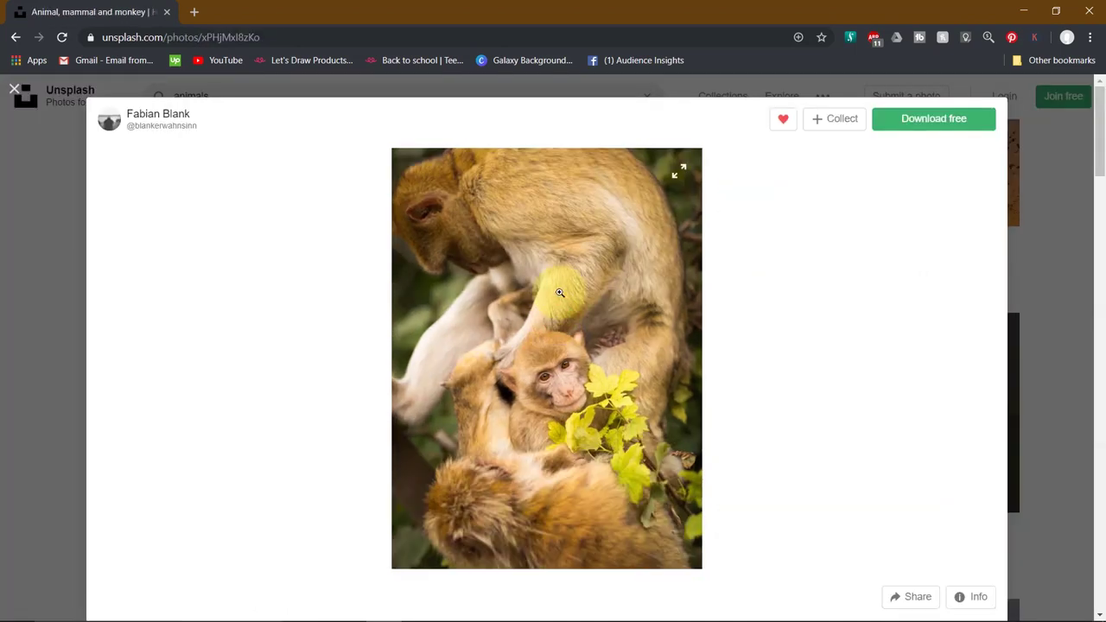
pyautogui.rightClick(559, 292)
pyautogui.click(629, 339)
# Paste the monkey photo into page 6's frame with Auto-Fit on.
pyautogui.hotkey('alt', 'Tab')
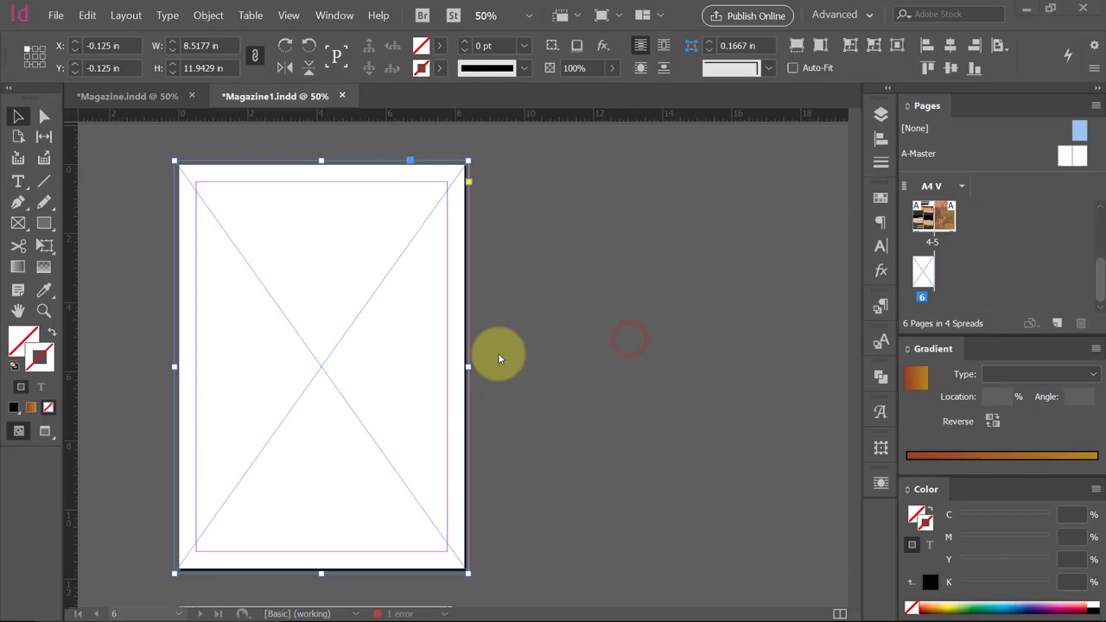
pyautogui.hotkey('ctrl', 'alt', 'v')
pyautogui.click(792, 67)
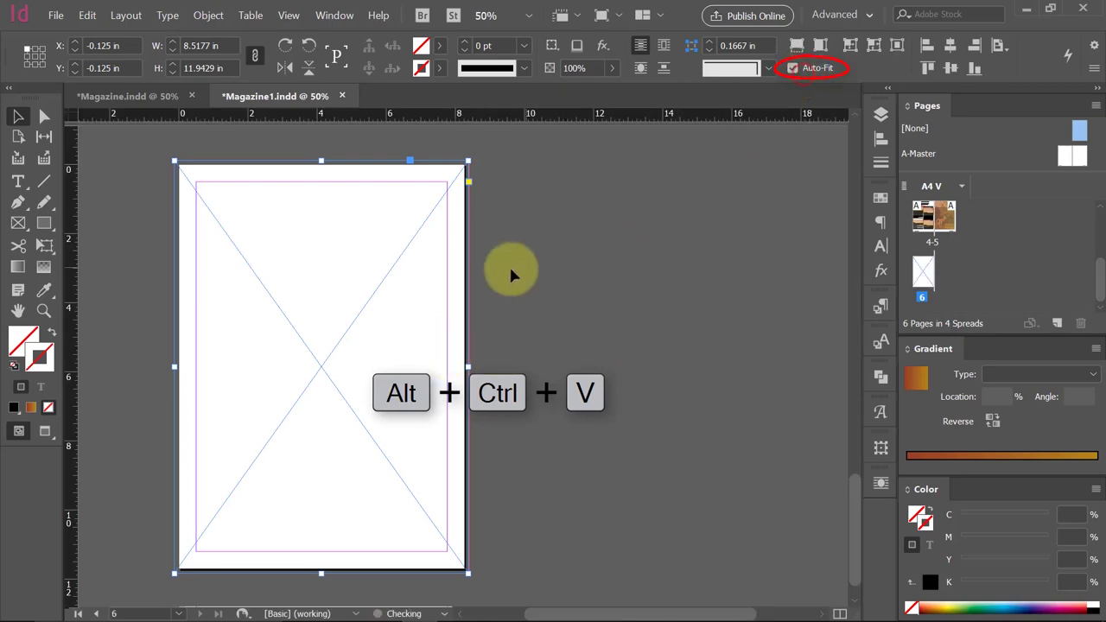
pyautogui.hotkey('ctrl', 'alt', 'v')
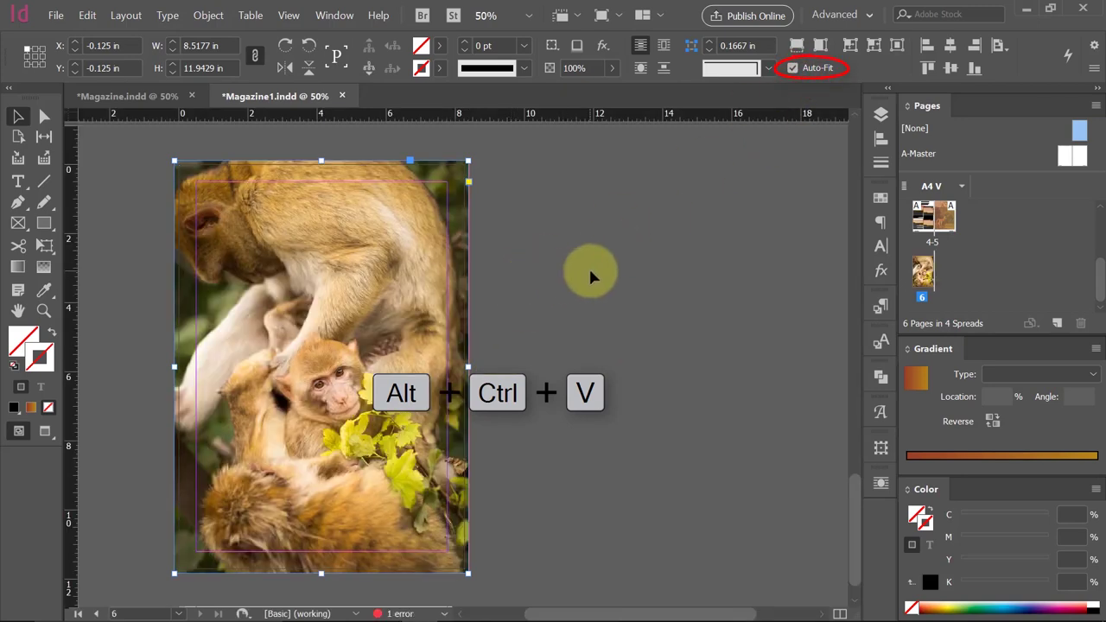
# Cover page 6 with a full-page orange-to-yellow gradient rectangle at 75% opacity.
pyautogui.click(44, 223)
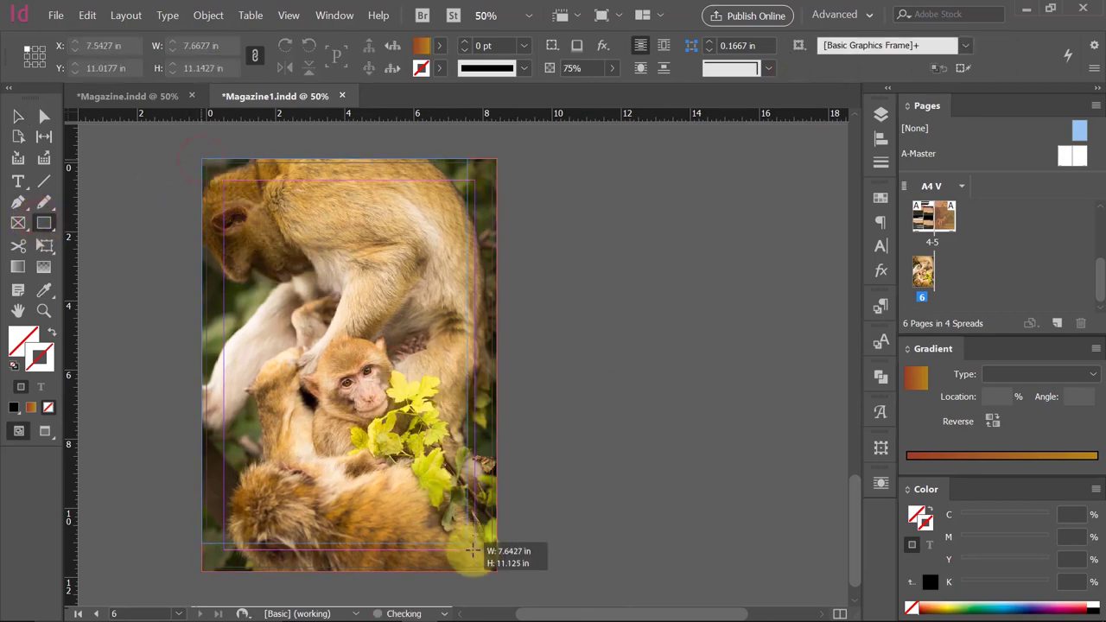
pyautogui.moveTo(201, 160)
pyautogui.mouseDown()
pyautogui.moveTo(501, 581)
pyautogui.moveTo(496, 571)
pyautogui.mouseUp()
pyautogui.click(18, 116)
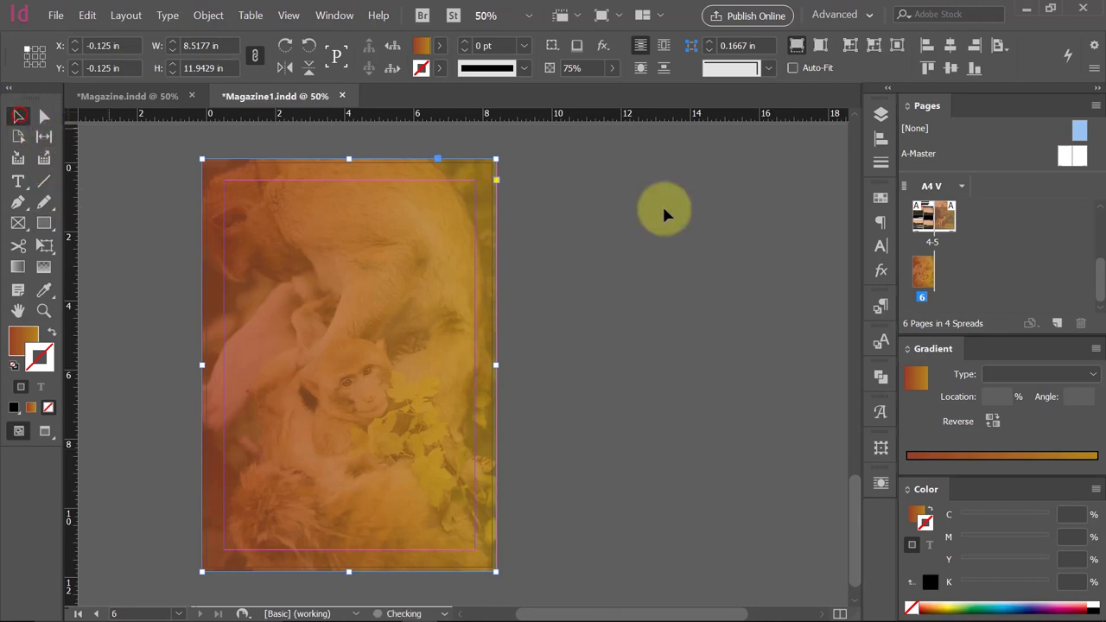
pyautogui.click(882, 273)
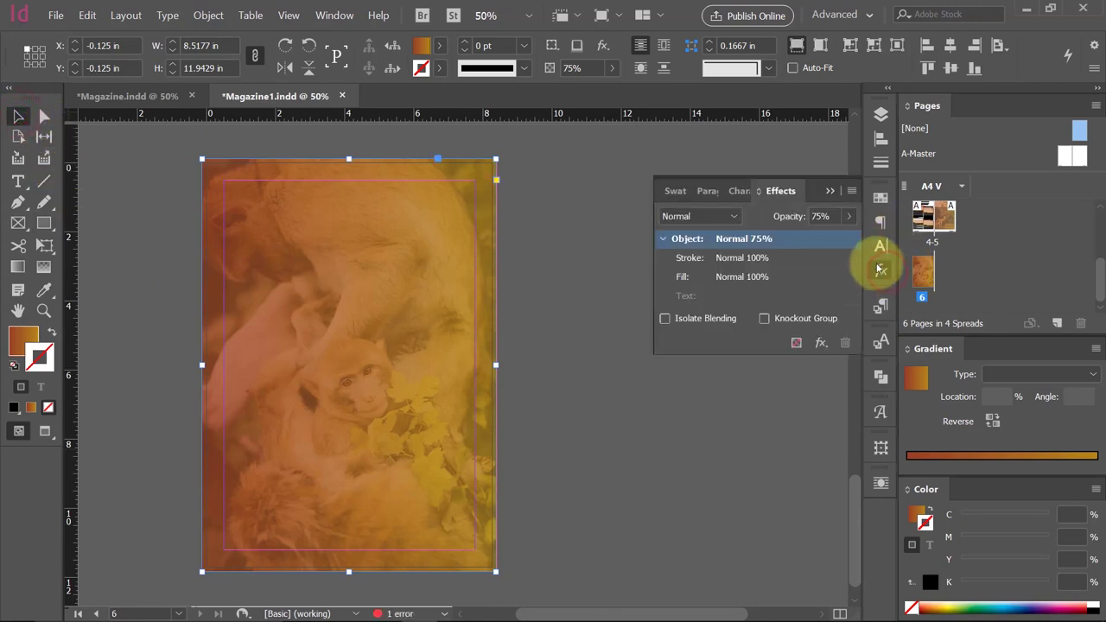
pyautogui.click(591, 235)
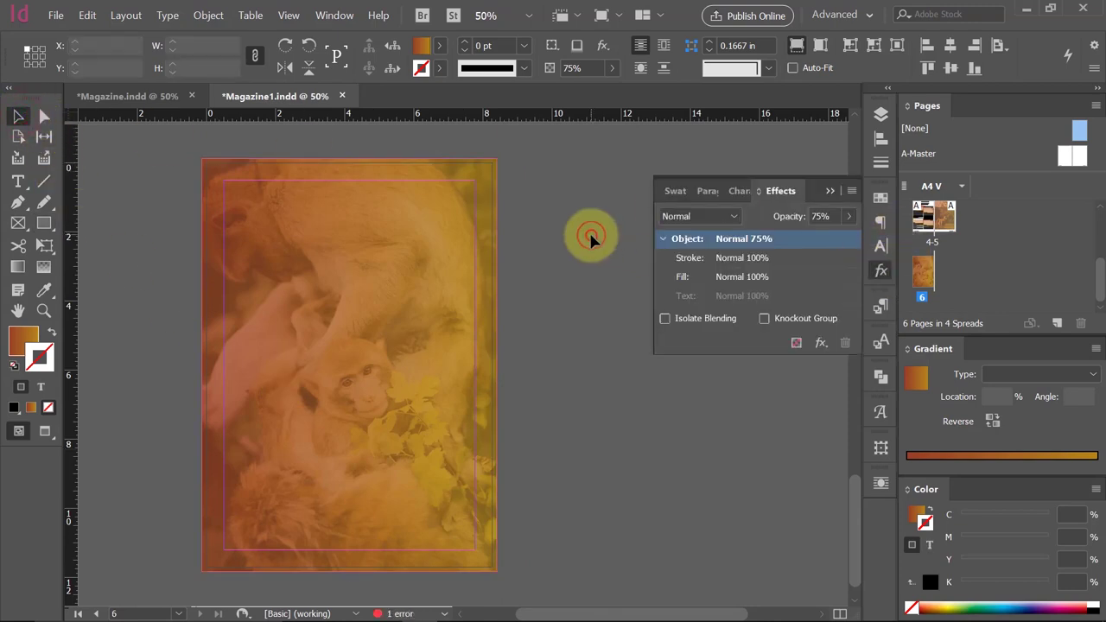
pyautogui.click(835, 188)
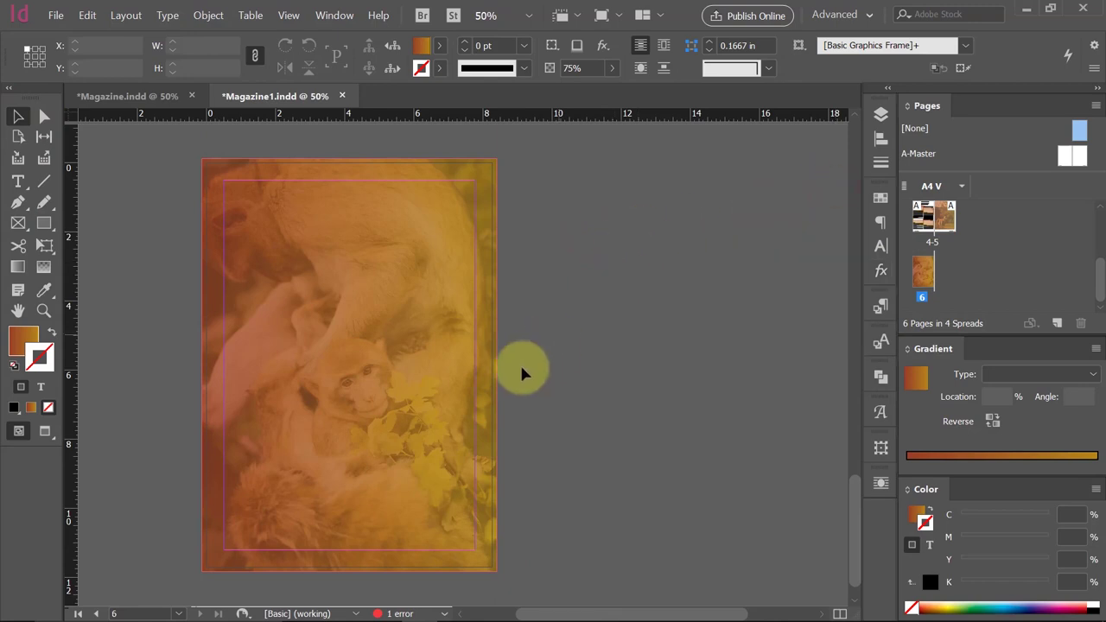
# Draw a text frame near the page centre and set its font style to Bold.
pyautogui.press('t')
pyautogui.moveTo(287, 365); pyautogui.dragTo(408, 405)
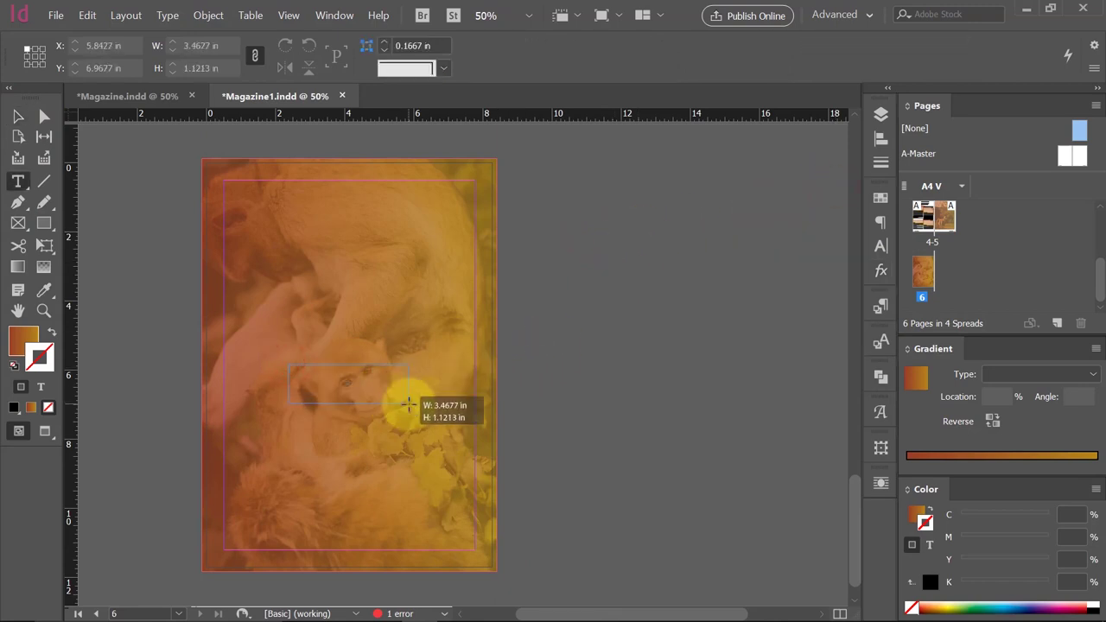
pyautogui.click(237, 47)
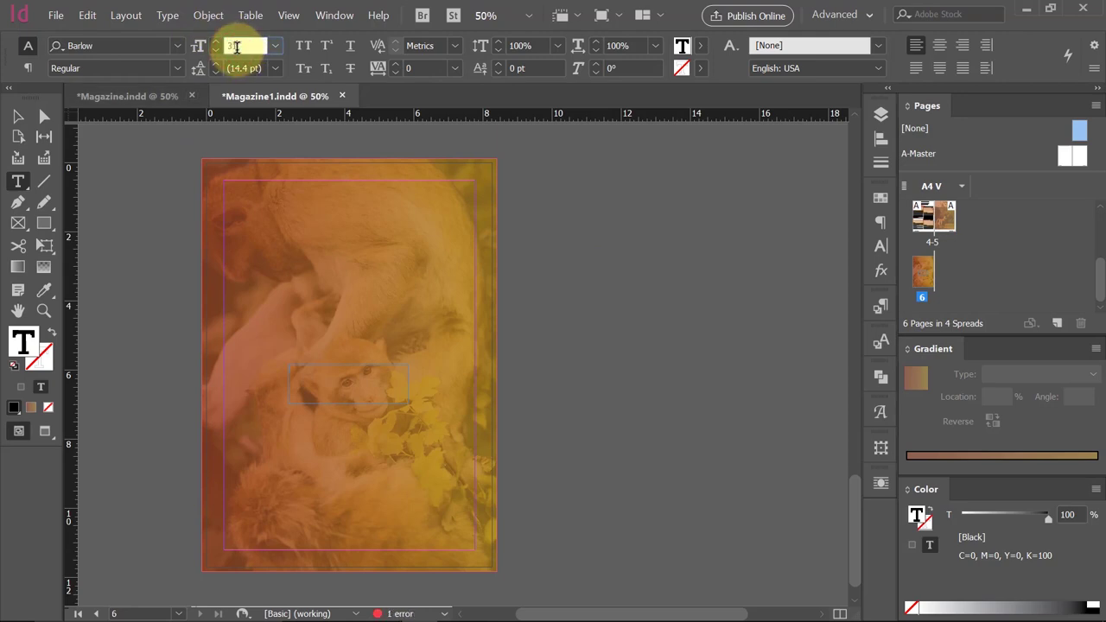
pyautogui.click(177, 68)
pyautogui.click(121, 304)
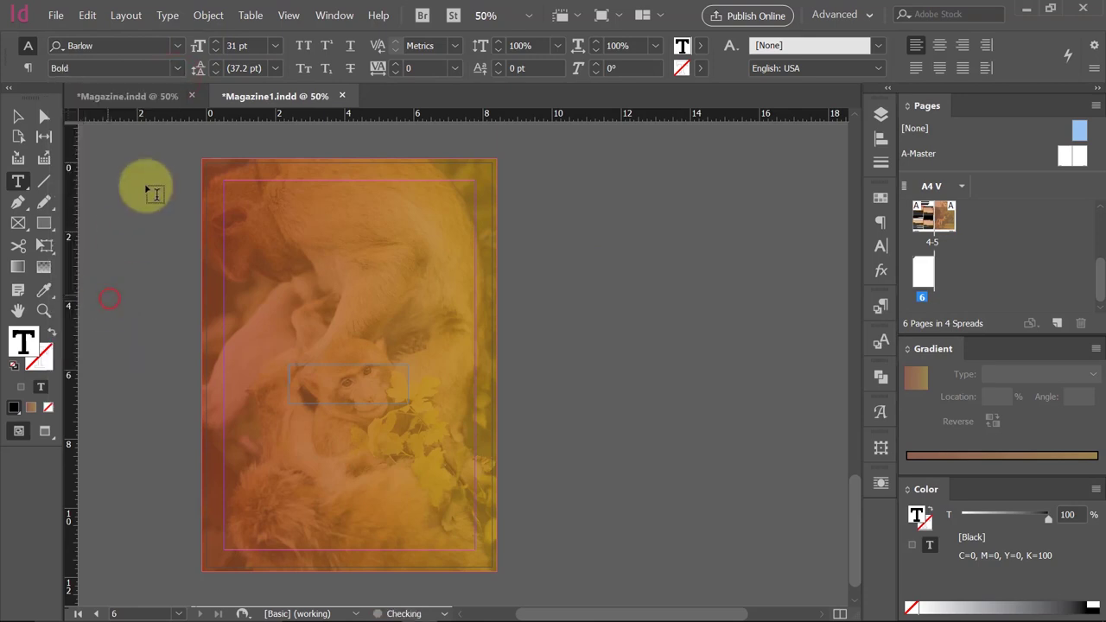
# Fill the frame with short placeholder text at 45 pt.
pyautogui.click(168, 14)
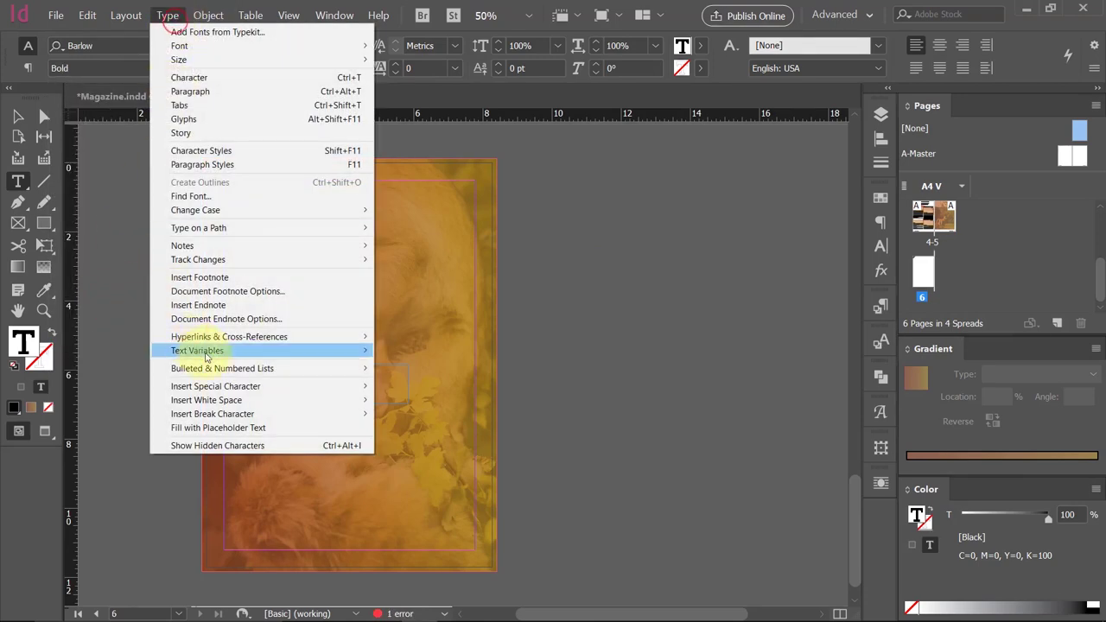
pyautogui.click(232, 427)
pyautogui.moveTo(291, 376); pyautogui.dragTo(395, 395)
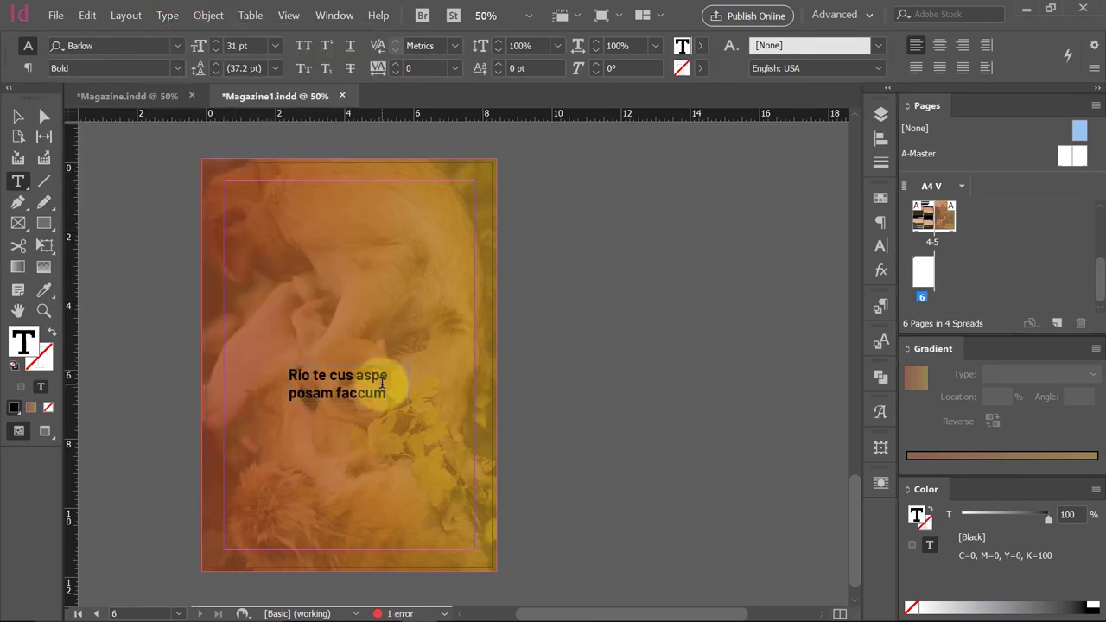
pyautogui.click(237, 45)
pyautogui.write('45')
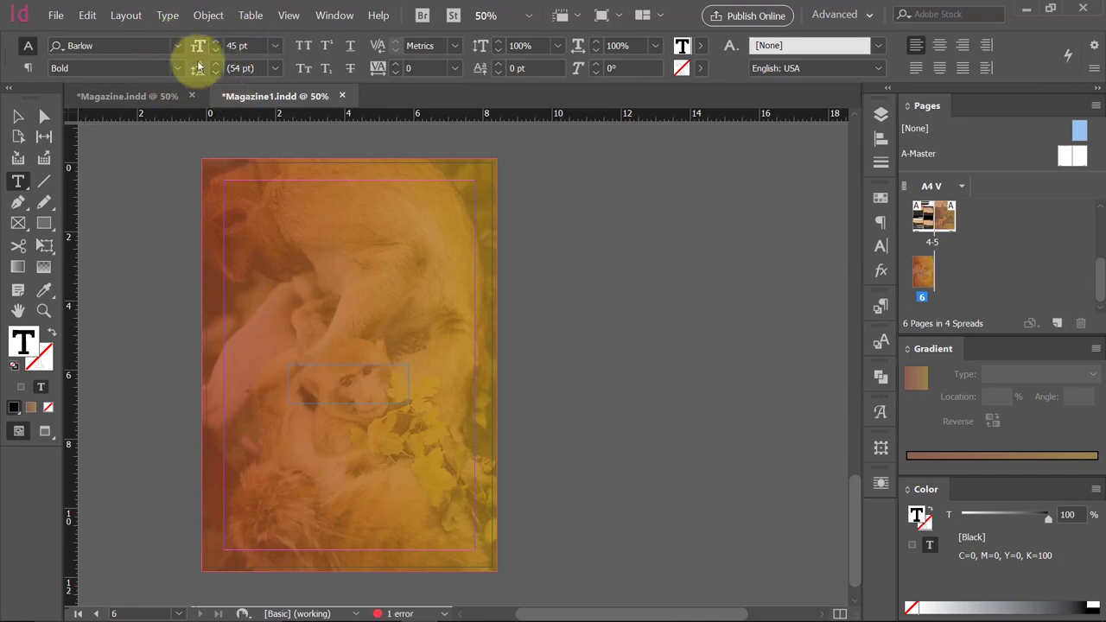
pyautogui.click(159, 12)
pyautogui.click(235, 428)
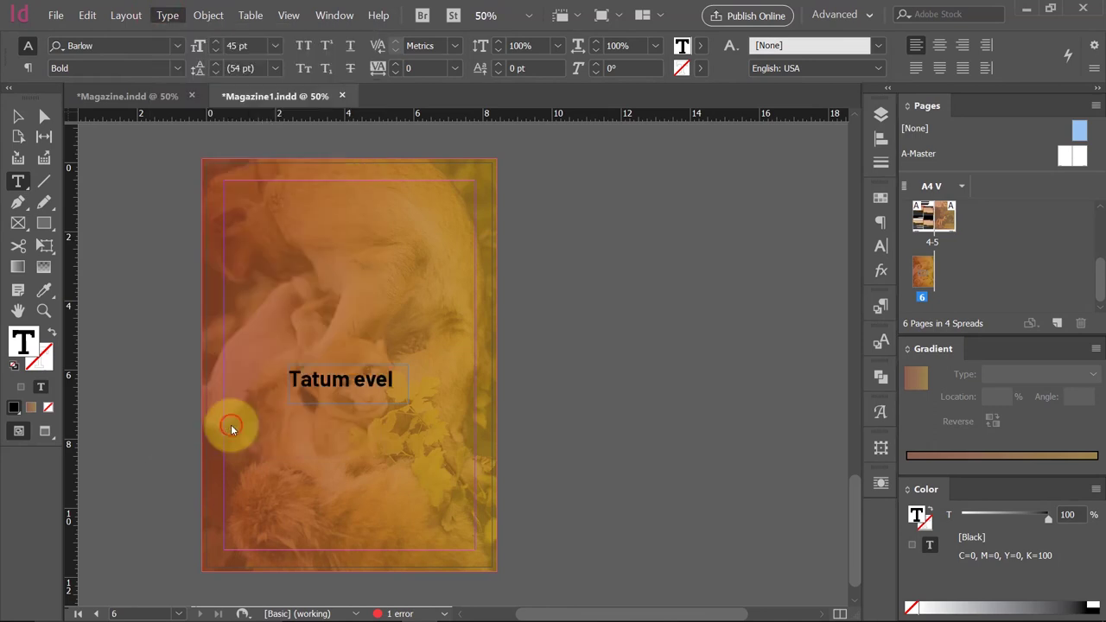
# Make the headline text white and fit the frame to its content.
pyautogui.hotkey('ctrl', 'a')
pyautogui.click(701, 45)
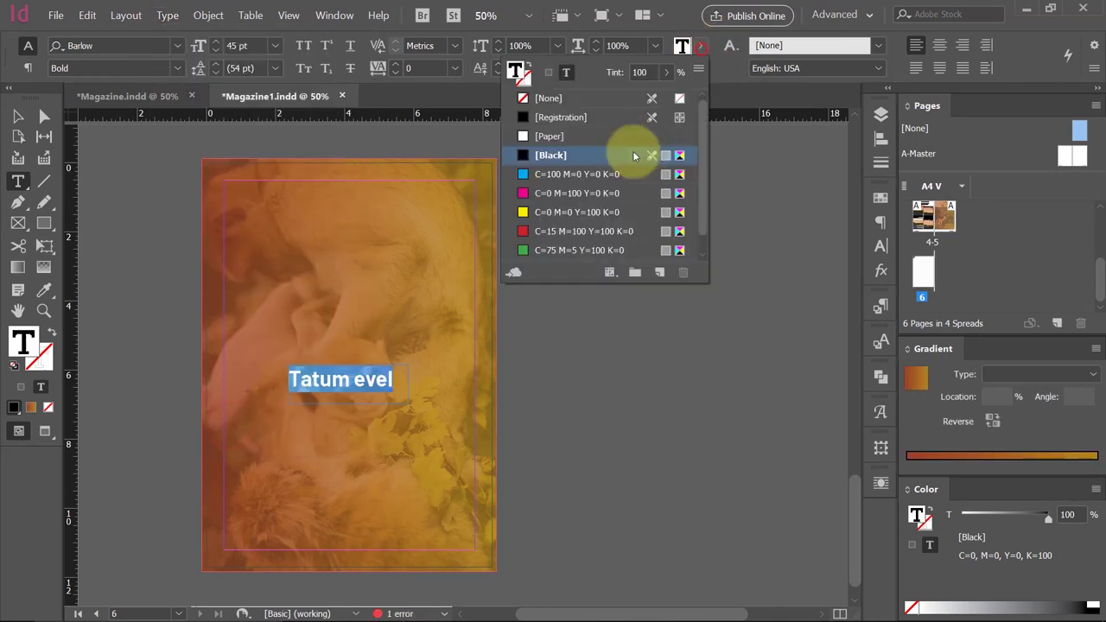
pyautogui.click(551, 136)
pyautogui.click(17, 116)
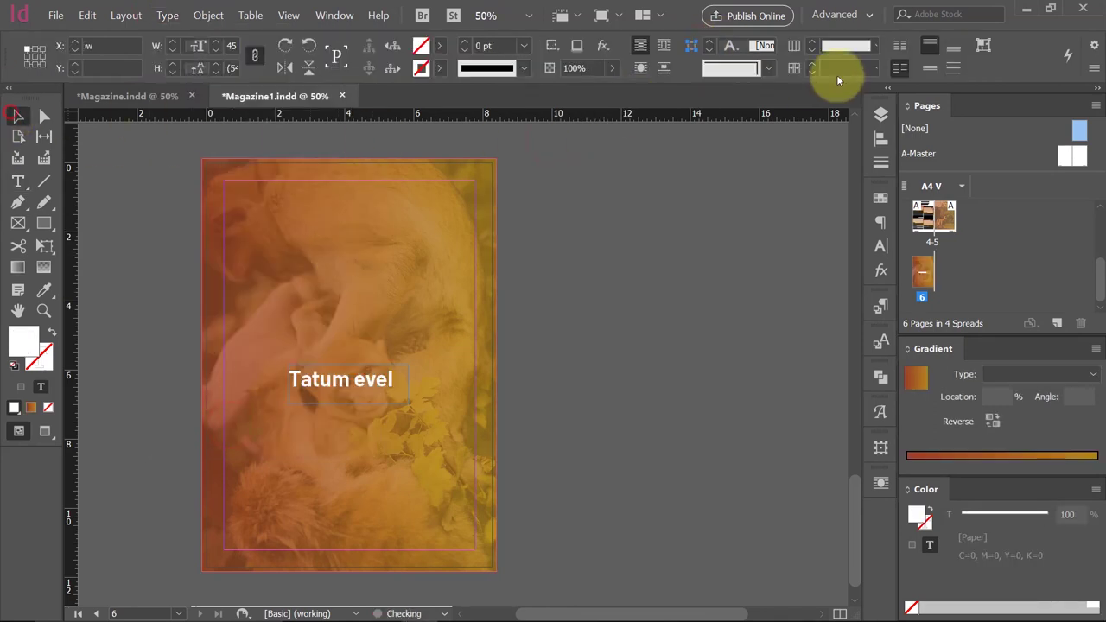
pyautogui.click(984, 53)
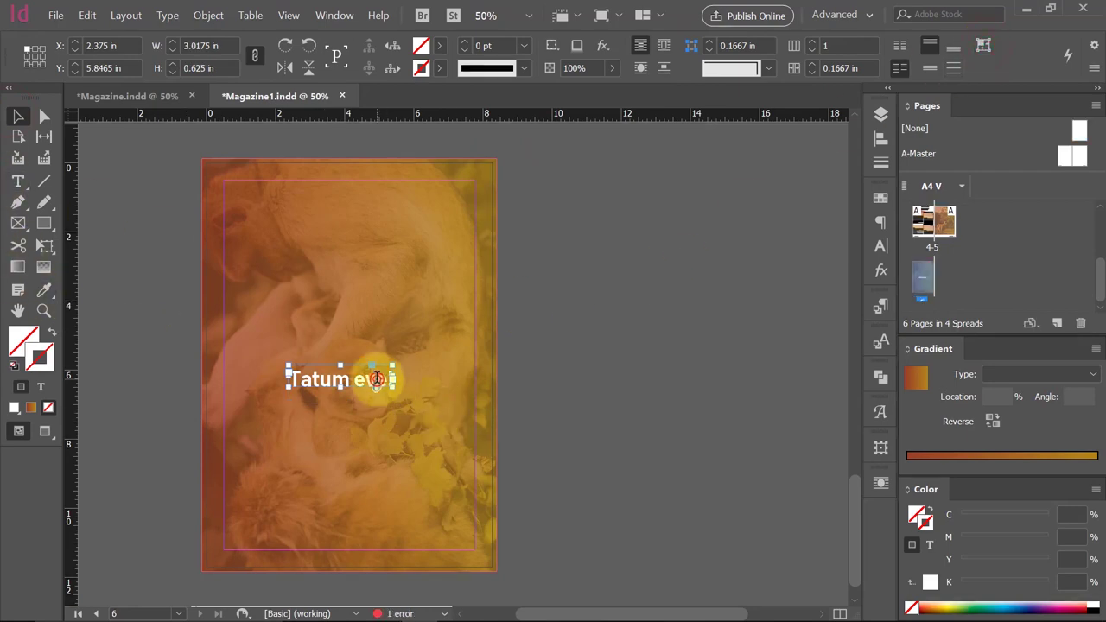
# Set the headline text to all capitals.
pyautogui.doubleClick(377, 378)
pyautogui.hotkey('ctrl', 'a')
pyautogui.click(301, 47)
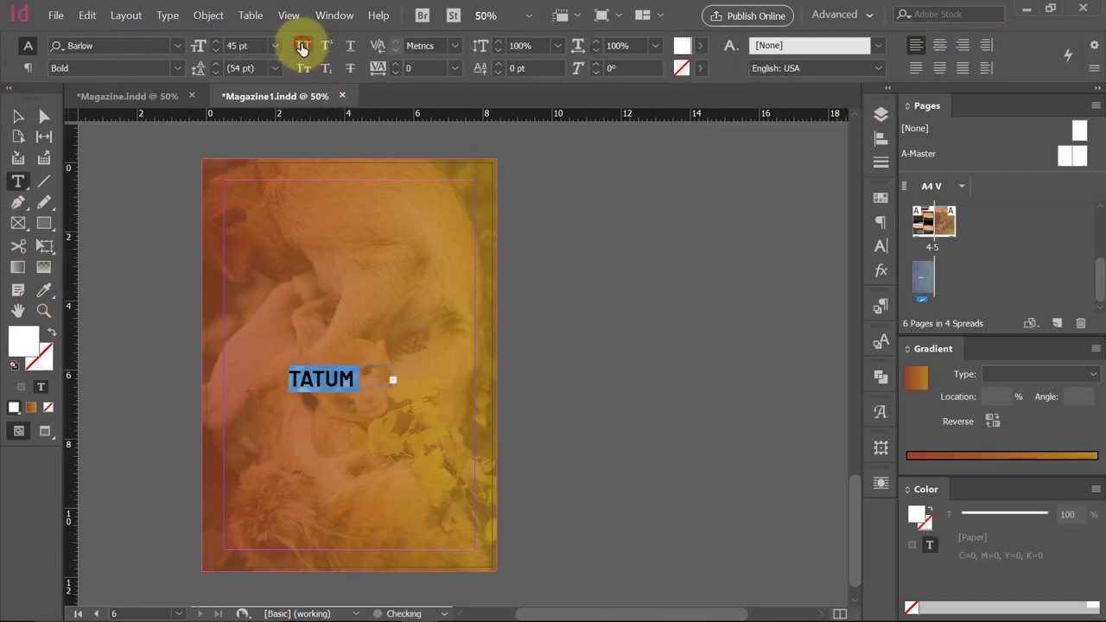
pyautogui.click(18, 115)
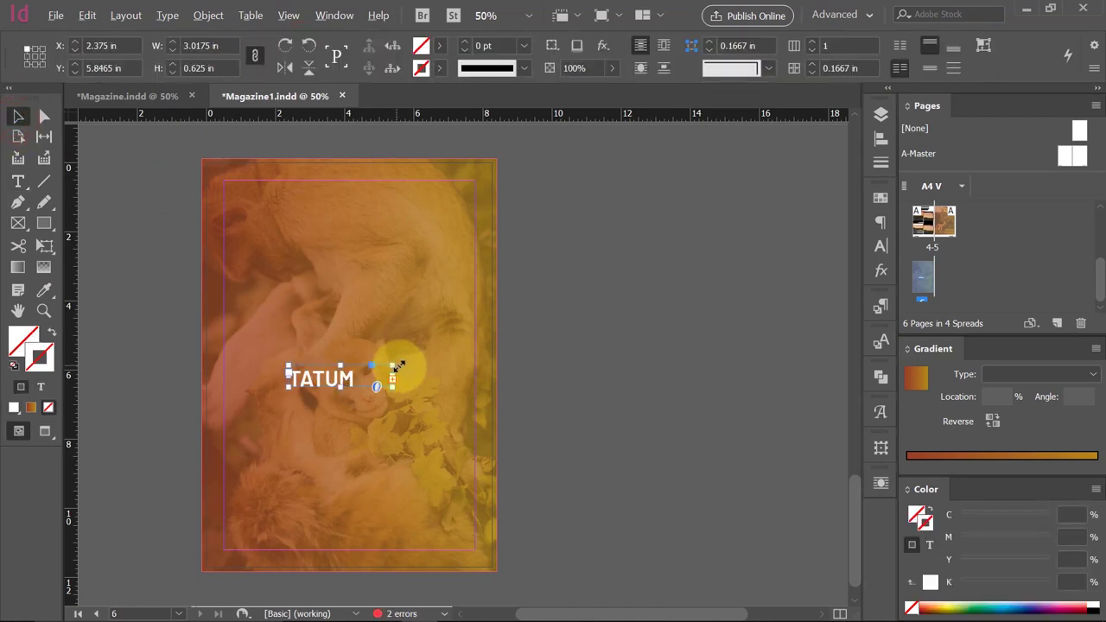
# Fit the TATUM EVEL frame to its text and centre it horizontally on the page.
pyautogui.moveTo(397, 366); pyautogui.dragTo(426, 366)
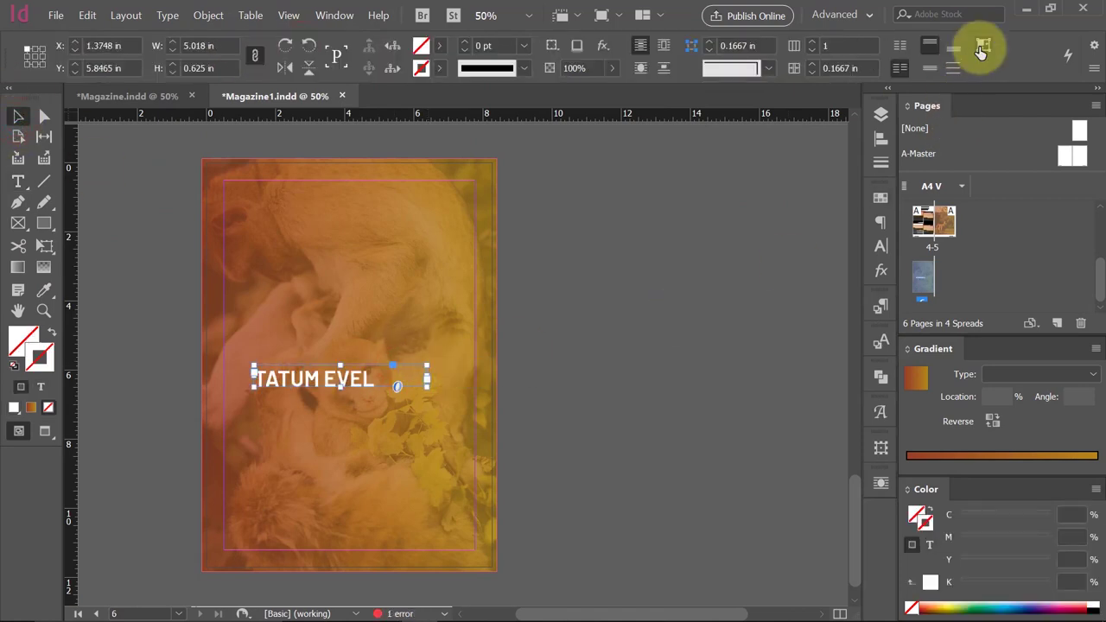
pyautogui.doubleClick(427, 379)
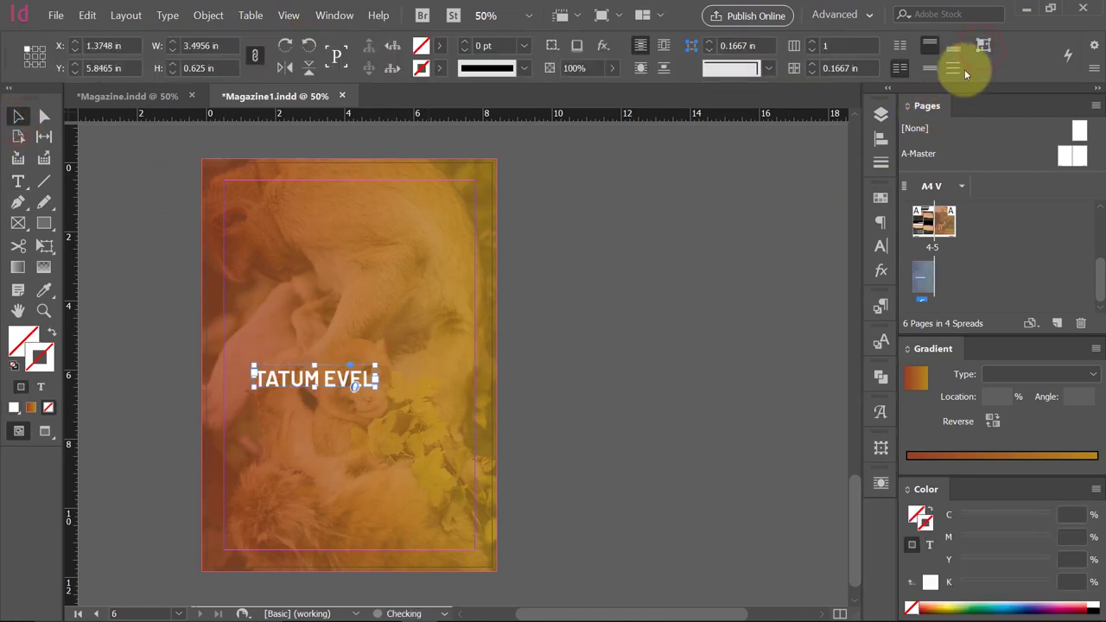
pyautogui.click(881, 138)
pyautogui.click(743, 262)
pyautogui.click(700, 158)
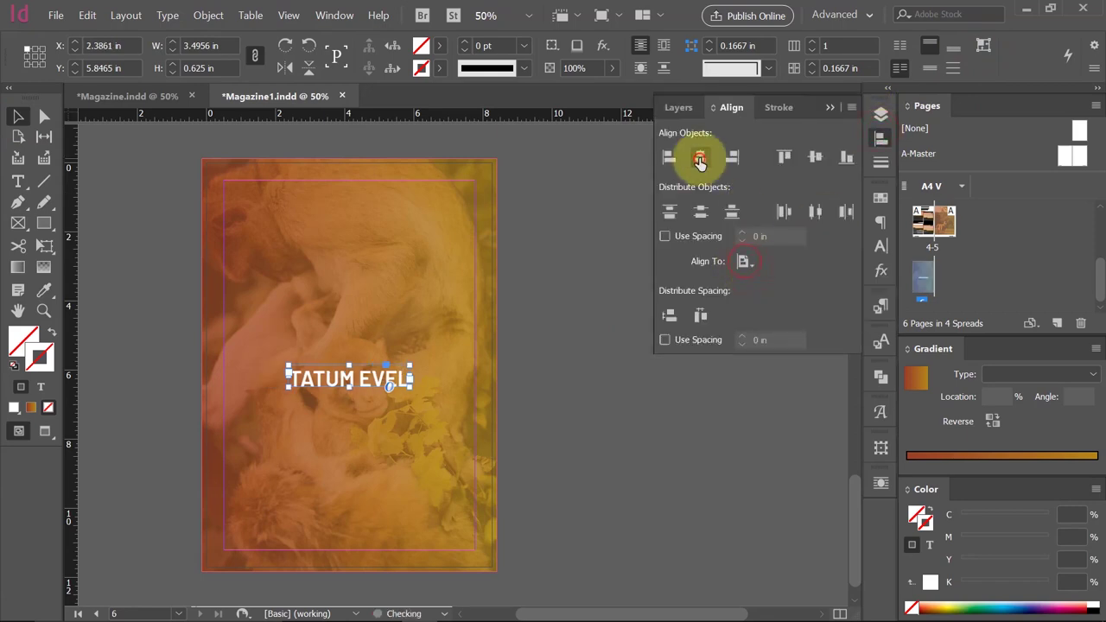
pyautogui.click(510, 308)
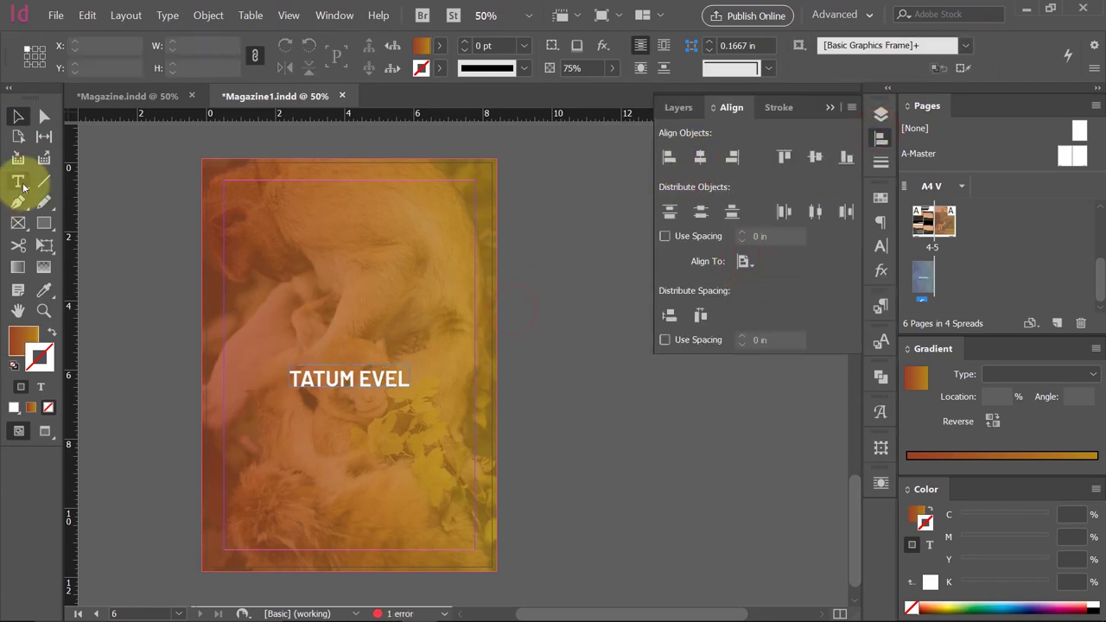
# Add a placeholder-text frame below the headline, centre-aligned and coloured white [Paper].
pyautogui.click(18, 181)
pyautogui.moveTo(273, 402)
pyautogui.mouseDown()
pyautogui.moveTo(402, 425)
pyautogui.moveTo(435, 449)
pyautogui.mouseUp()
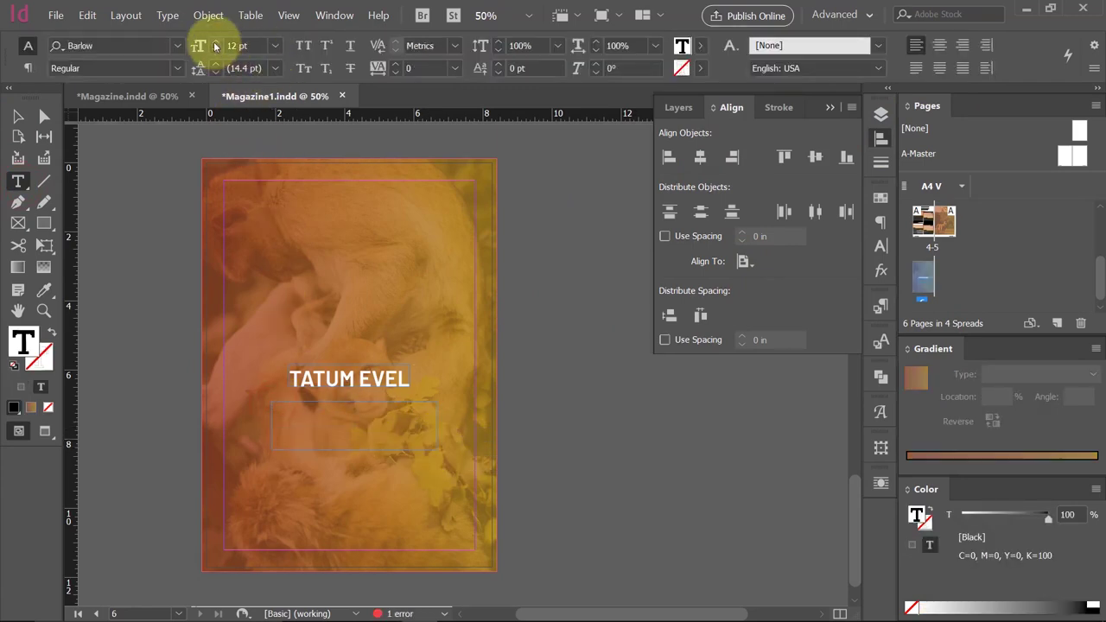
pyautogui.click(173, 14)
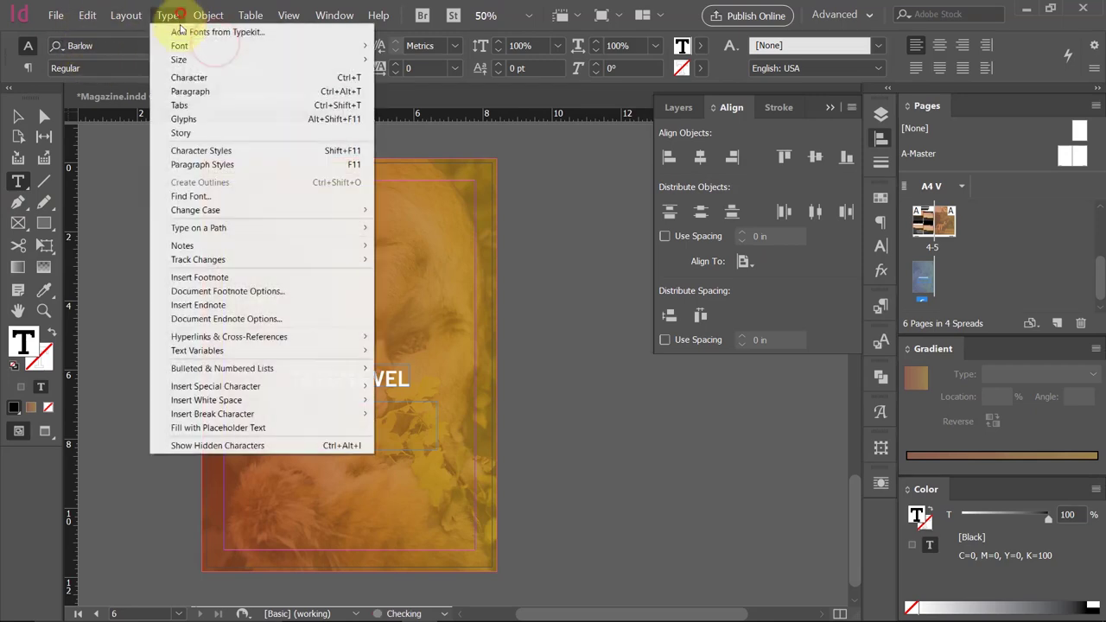
pyautogui.click(286, 428)
pyautogui.hotkey('ctrl', 'a')
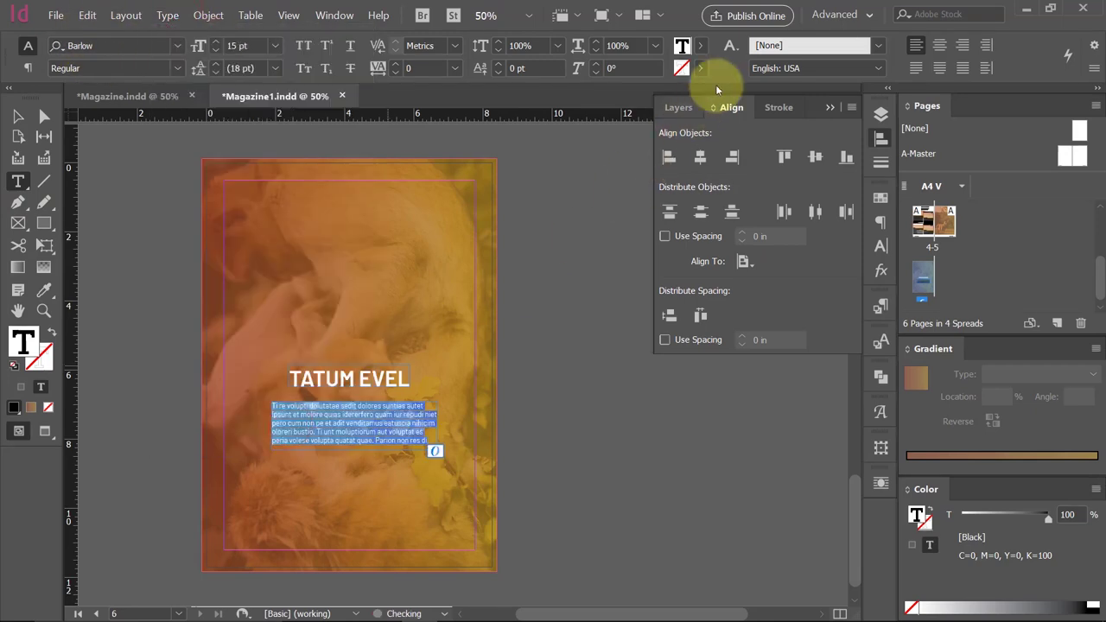
pyautogui.click(940, 45)
pyautogui.click(701, 45)
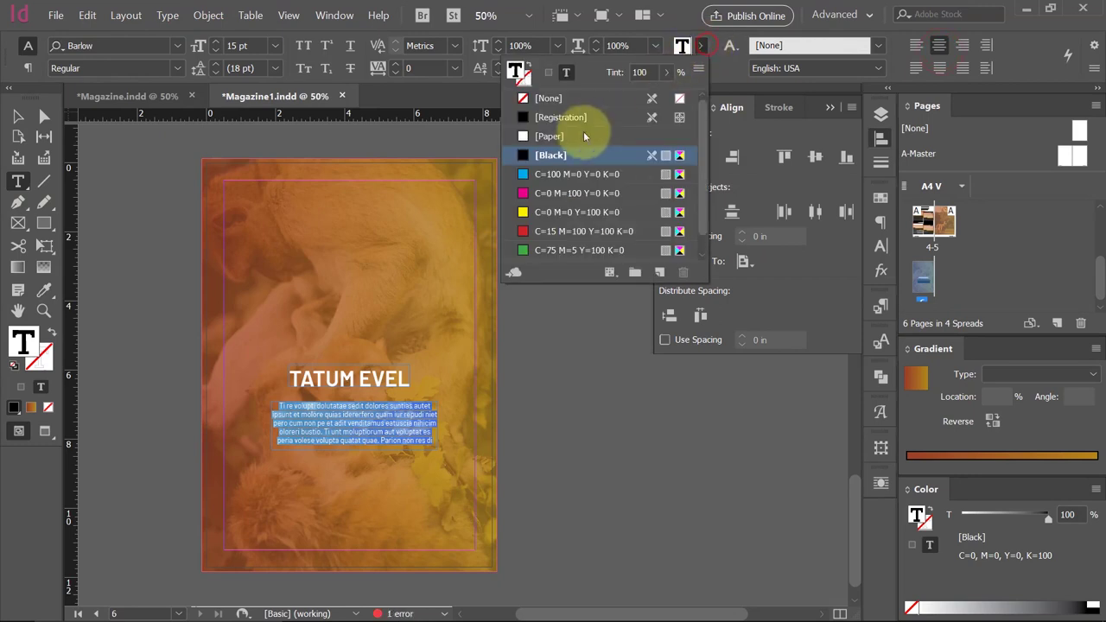
pyautogui.click(584, 136)
# Align the body text frame's horizontal centre with the TATUM EVEL headline frame.
pyautogui.click(17, 115)
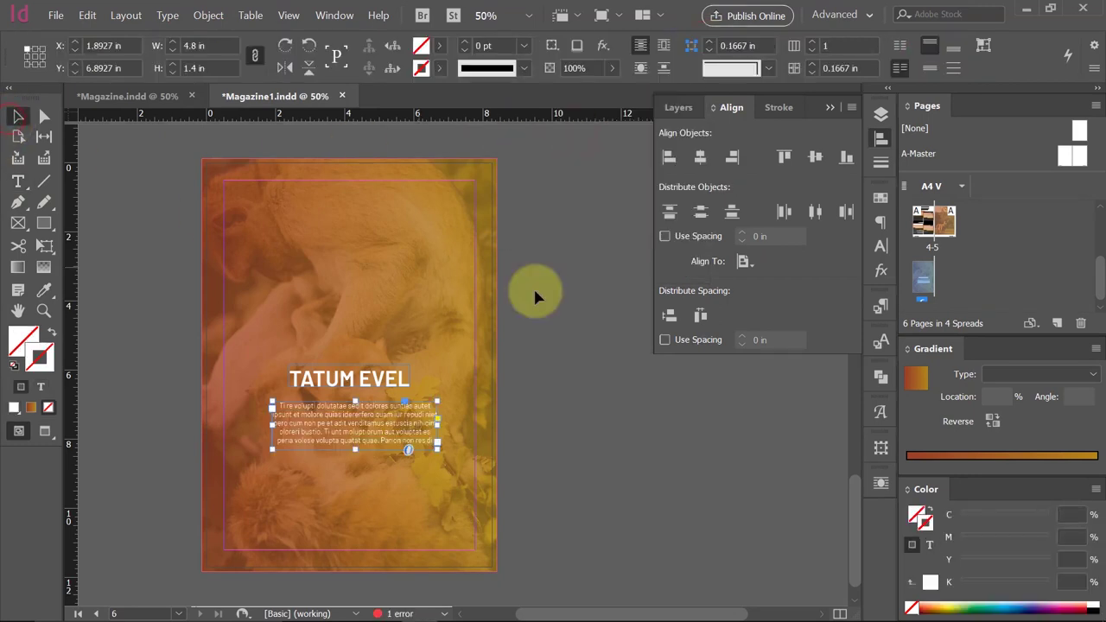
pyautogui.keyDown('shift'); pyautogui.click(363, 381); pyautogui.keyUp('shift')
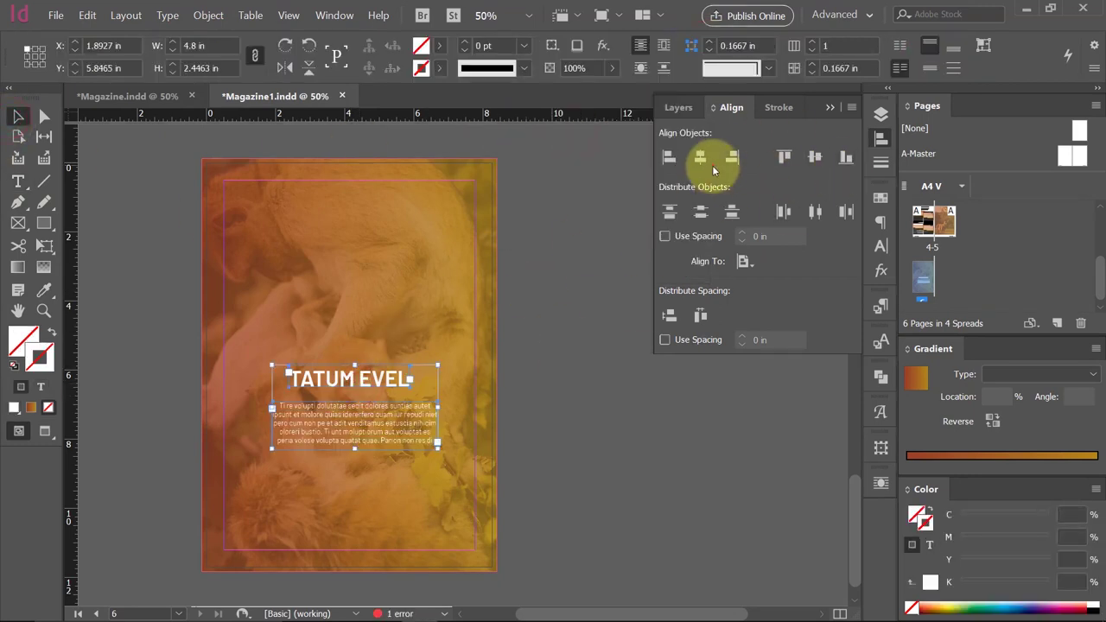
pyautogui.click(708, 161)
pyautogui.click(830, 107)
pyautogui.click(676, 294)
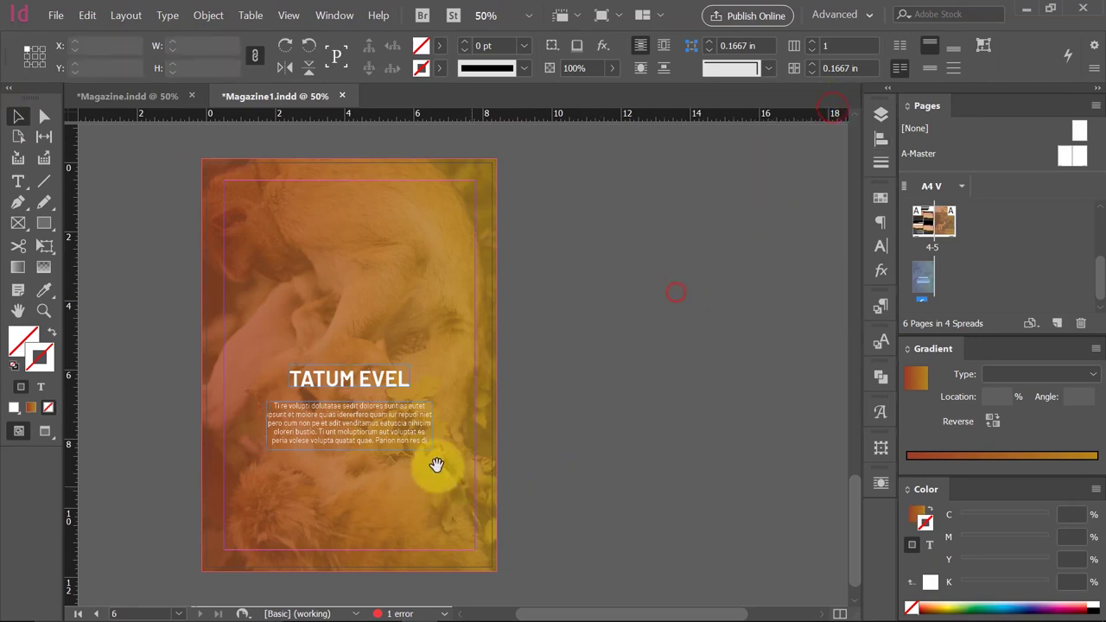
pyautogui.moveTo(436, 464); pyautogui.dragTo(446, 434)
pyautogui.click(427, 419)
pyautogui.click(637, 380)
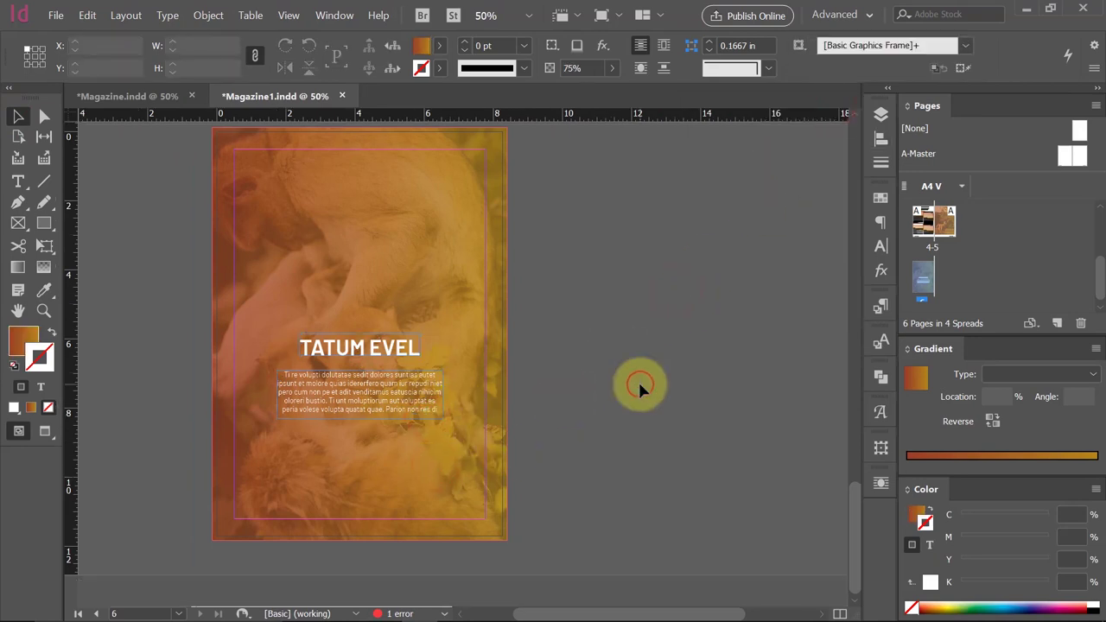
pyautogui.click(18, 182)
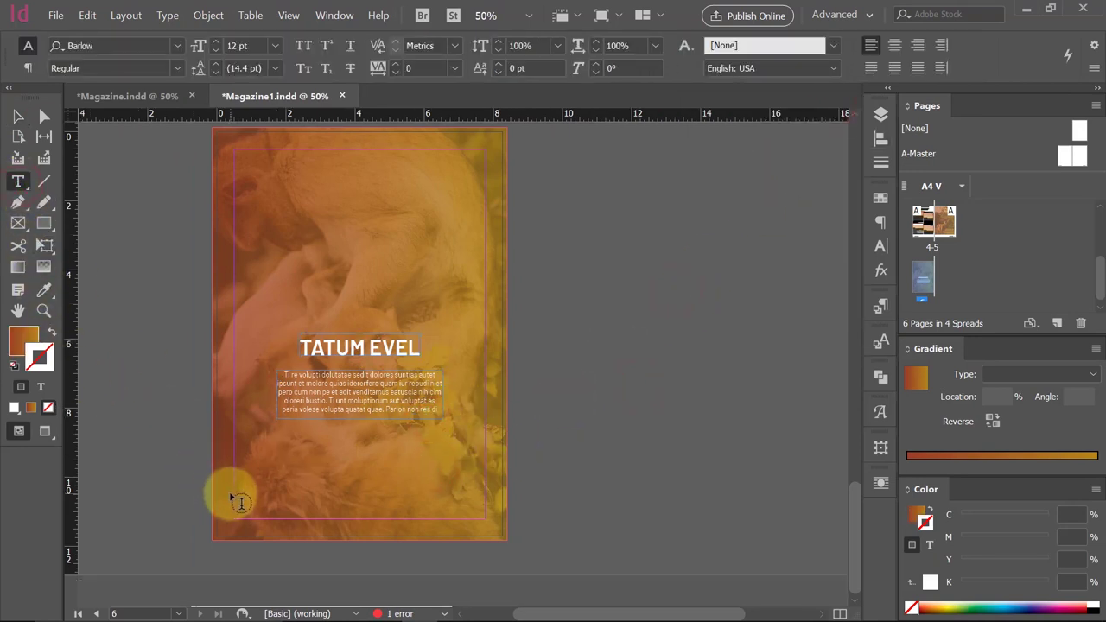
# Draw a footer text frame at the bottom of page 6 filled with placeholder text.
pyautogui.moveTo(236, 496); pyautogui.dragTo(484, 519)
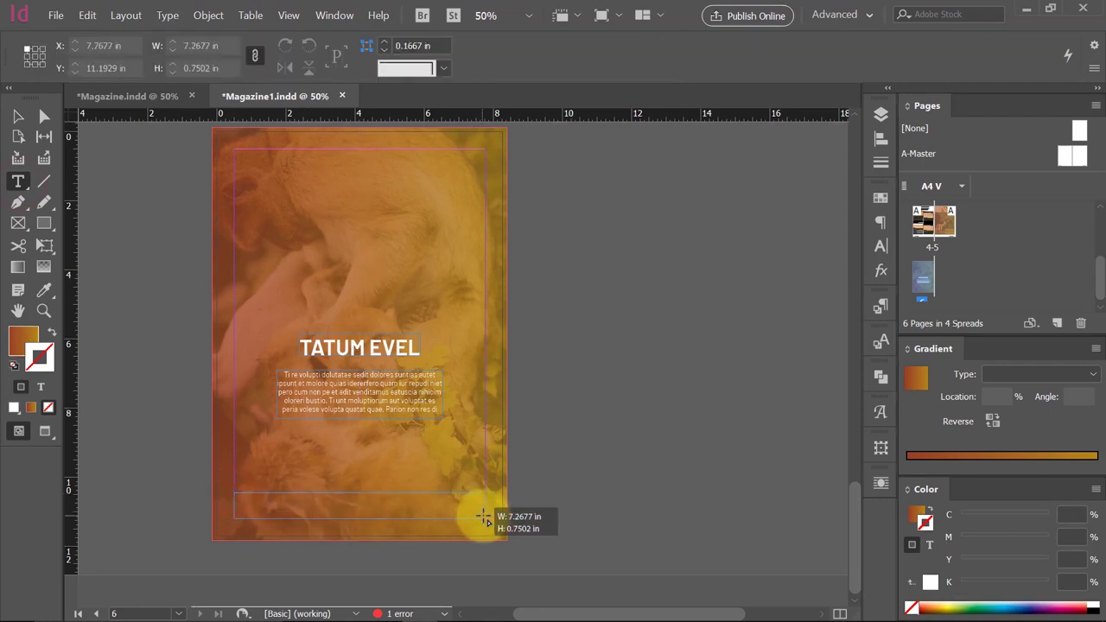
pyautogui.click(168, 15)
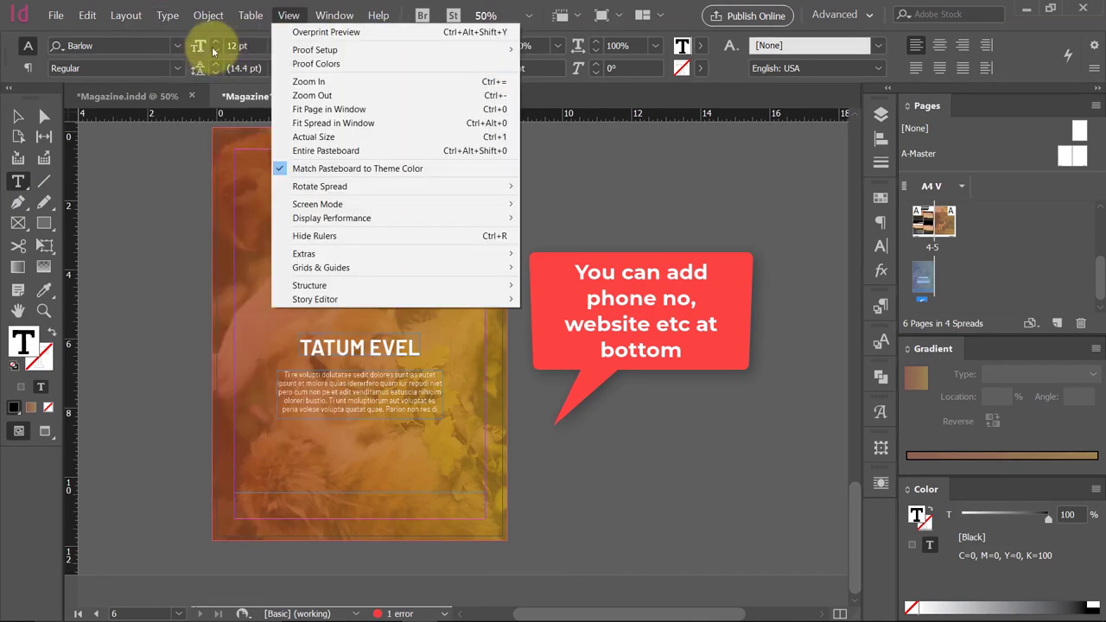
pyautogui.click(214, 47)
pyautogui.click(167, 16)
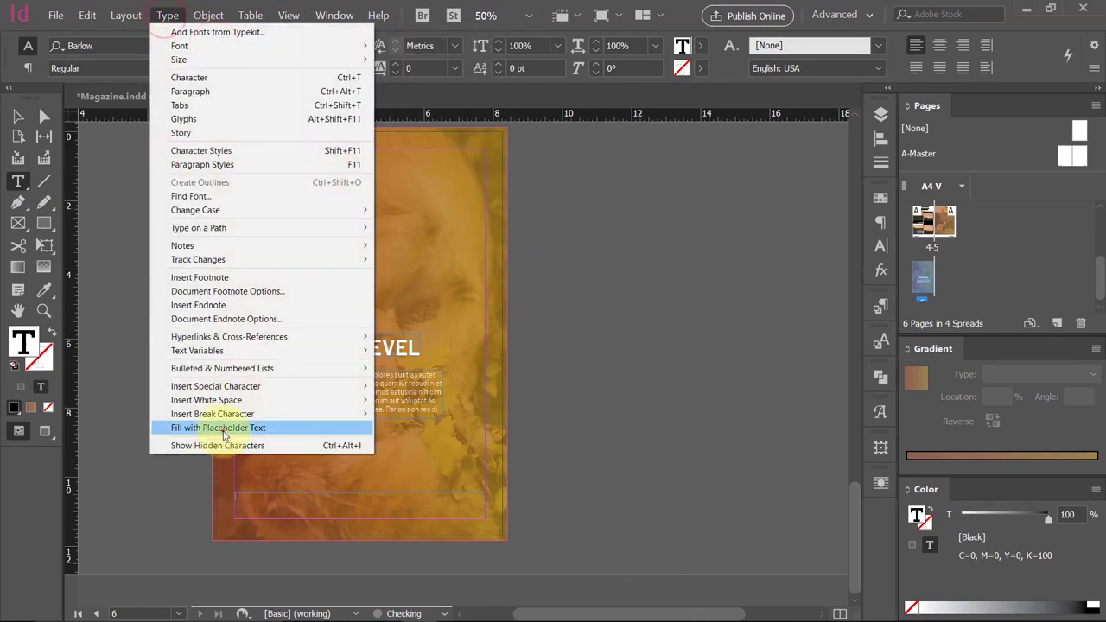
pyautogui.click(223, 429)
pyautogui.click(358, 493)
pyautogui.hotkey('ctrl', 'a')
pyautogui.press('BackSpace')
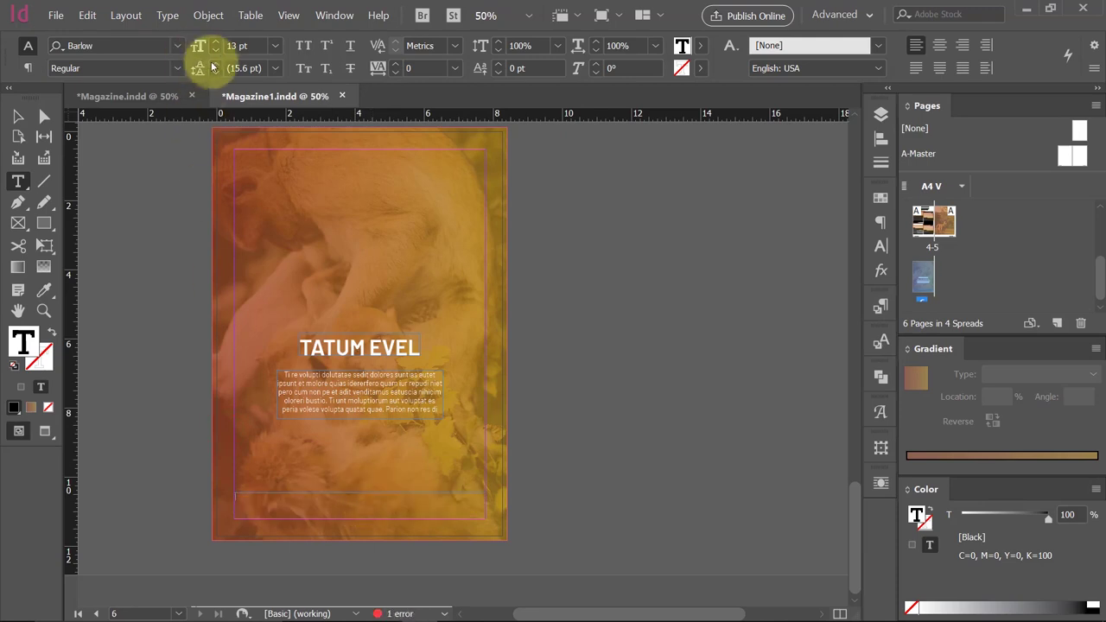
pyautogui.click(164, 16)
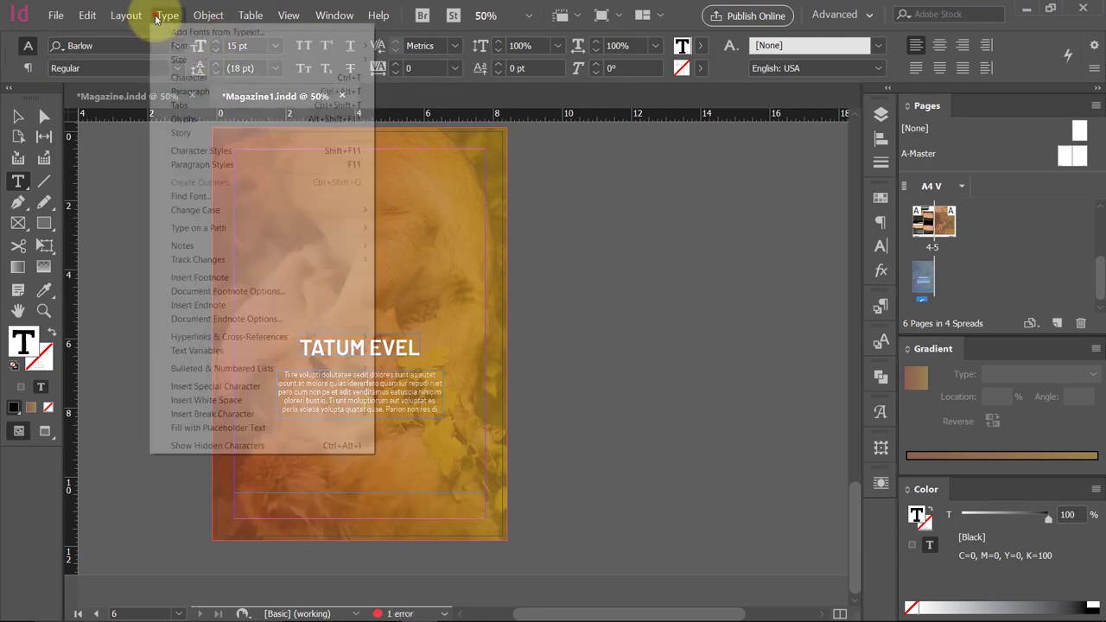
pyautogui.click(258, 428)
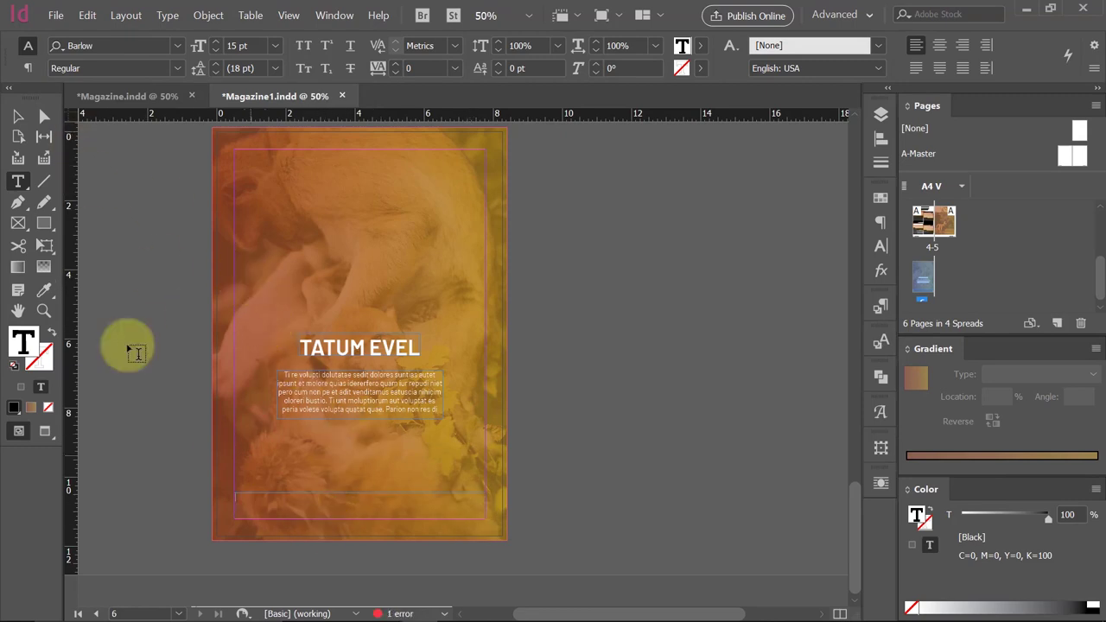
# Shorten the footer frame and refill it with one line of placeholder text.
pyautogui.click(19, 115)
pyautogui.click(367, 510)
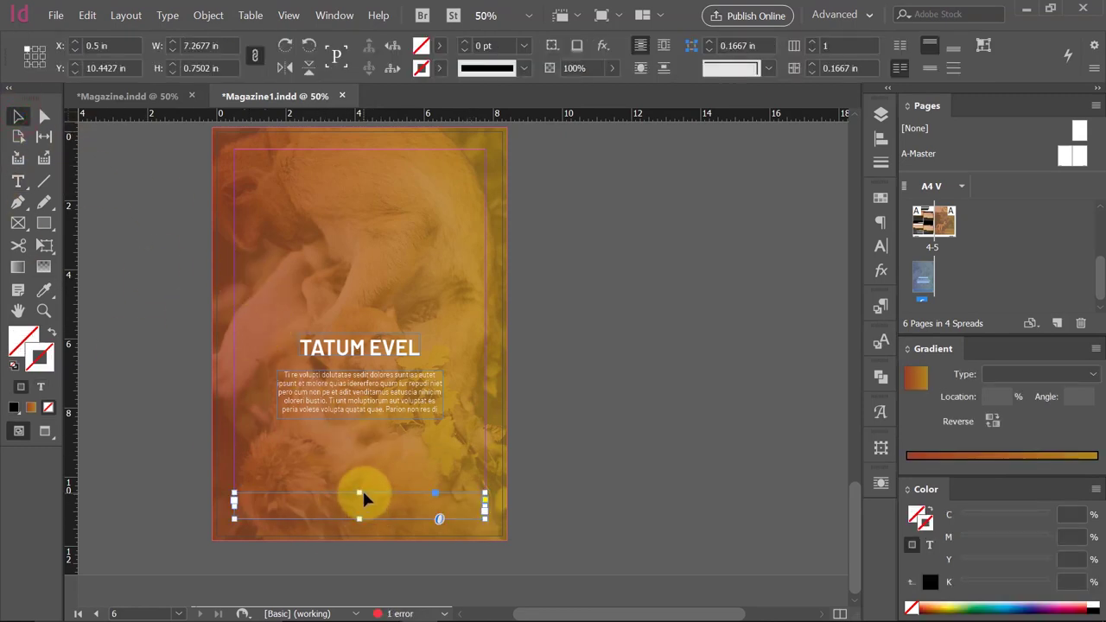
pyautogui.moveTo(360, 493); pyautogui.dragTo(359, 504)
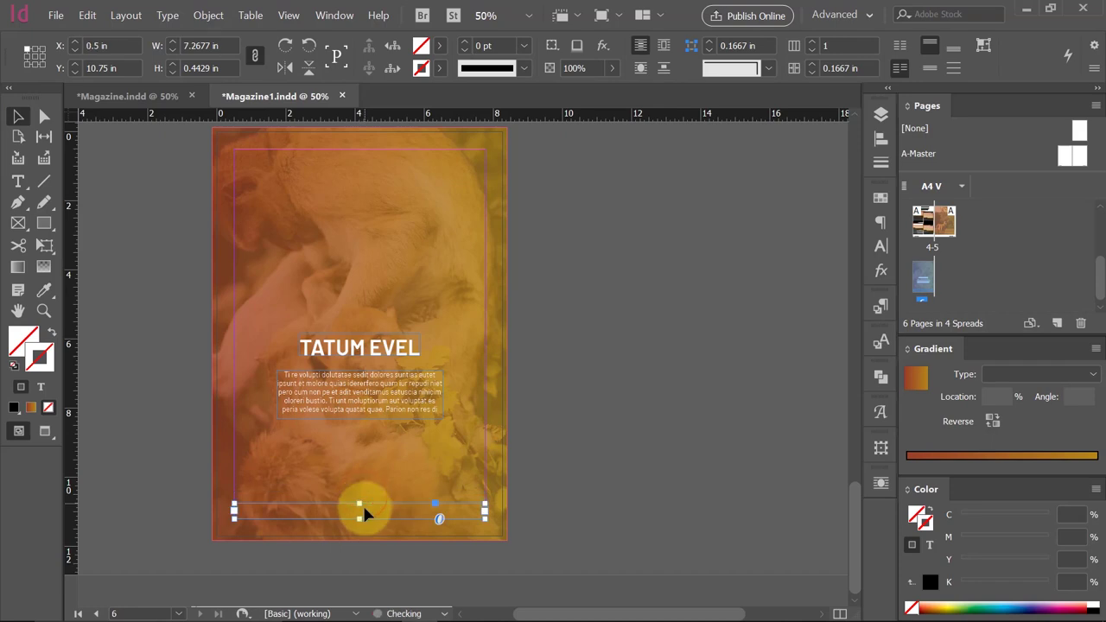
pyautogui.doubleClick(363, 513)
pyautogui.click(121, 138)
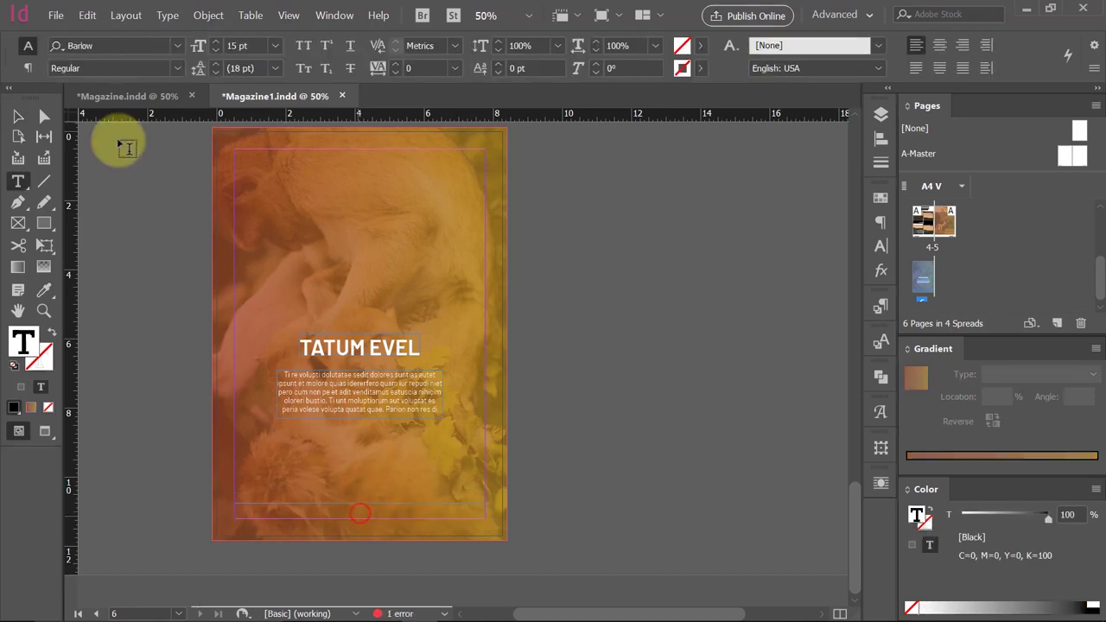
pyautogui.click(167, 16)
pyautogui.click(292, 423)
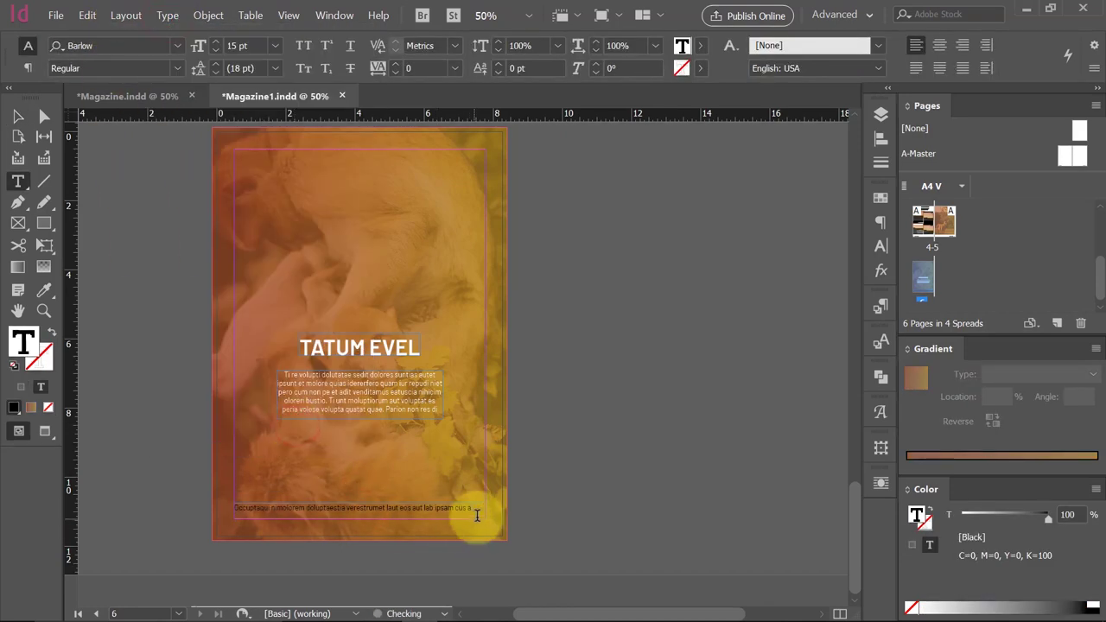
# Colour the footer text white [Paper] and nudge the footer line slightly lower.
pyautogui.hotkey('ctrl', 'a')
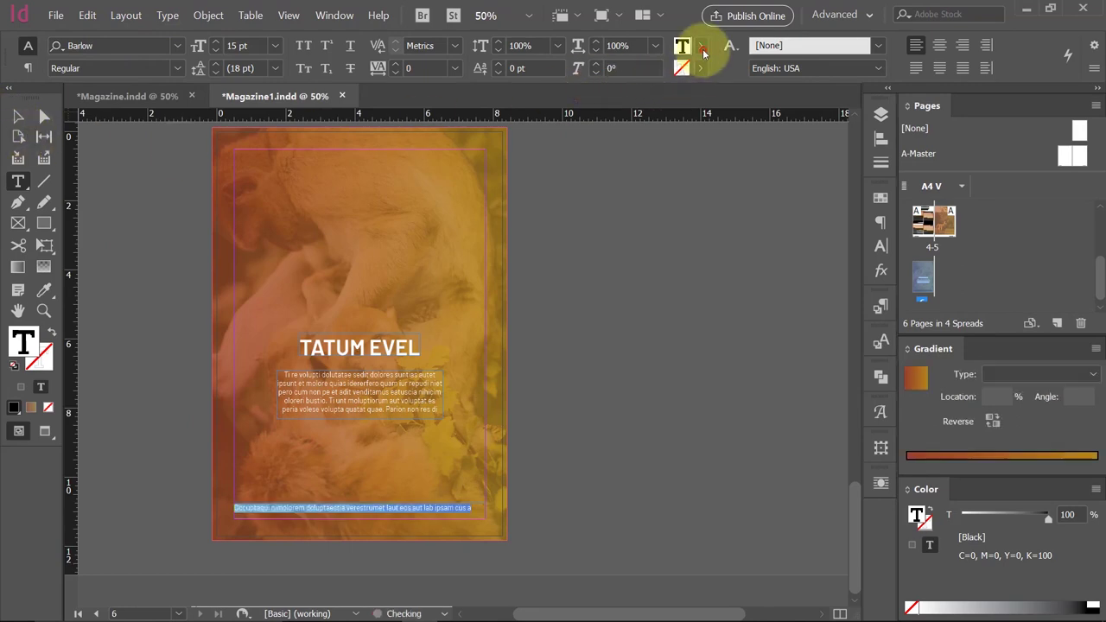
pyautogui.click(704, 53)
pyautogui.click(540, 135)
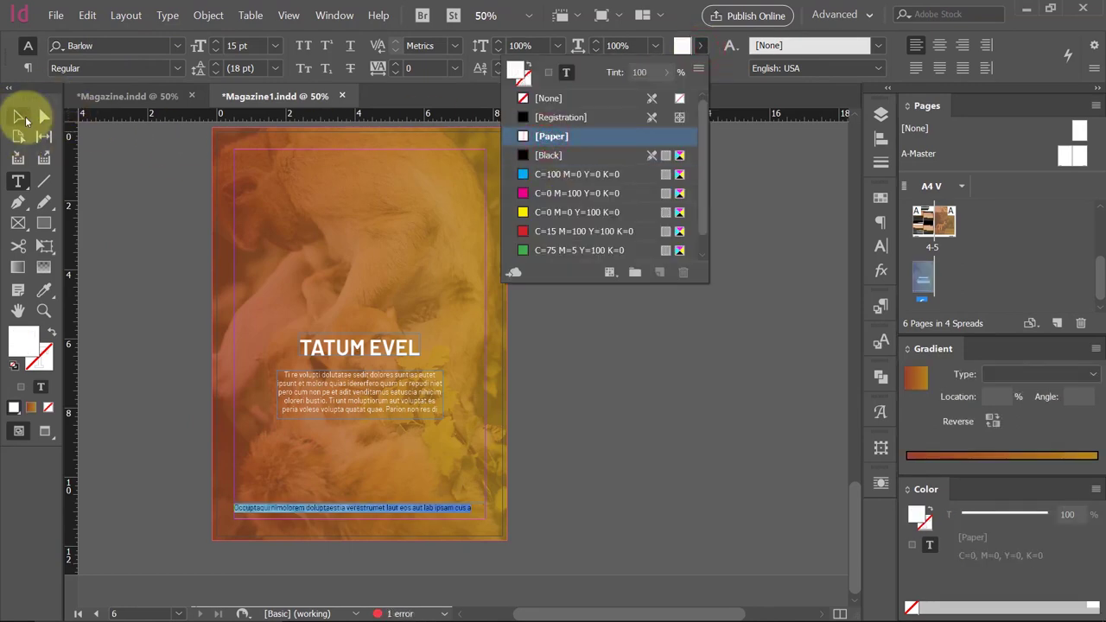
pyautogui.click(21, 118)
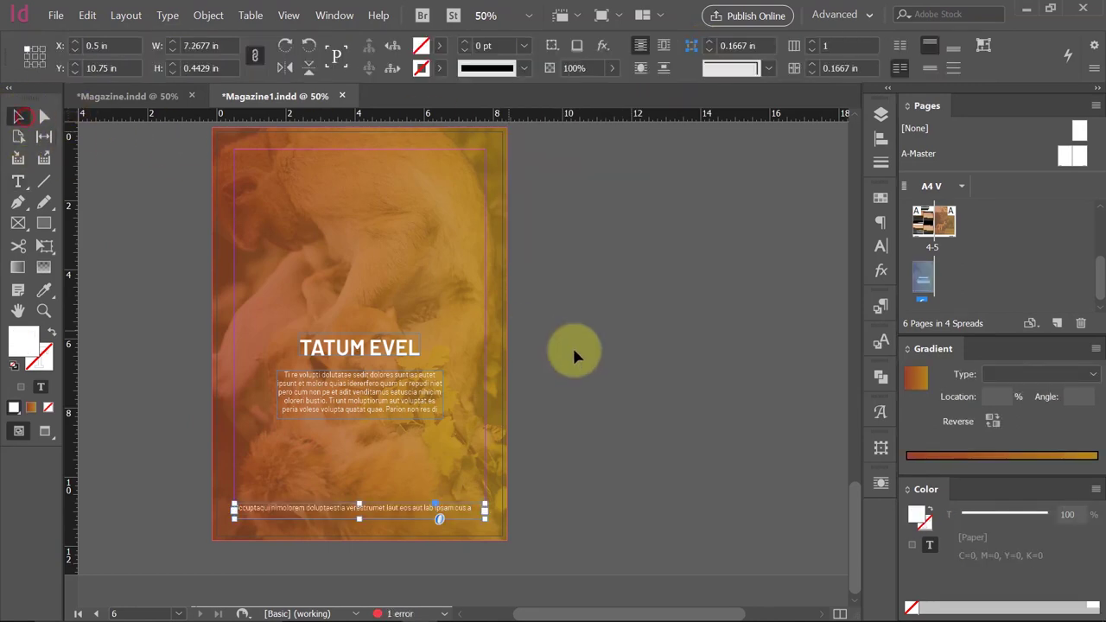
pyautogui.click(671, 333)
pyautogui.moveTo(466, 517); pyautogui.dragTo(467, 525)
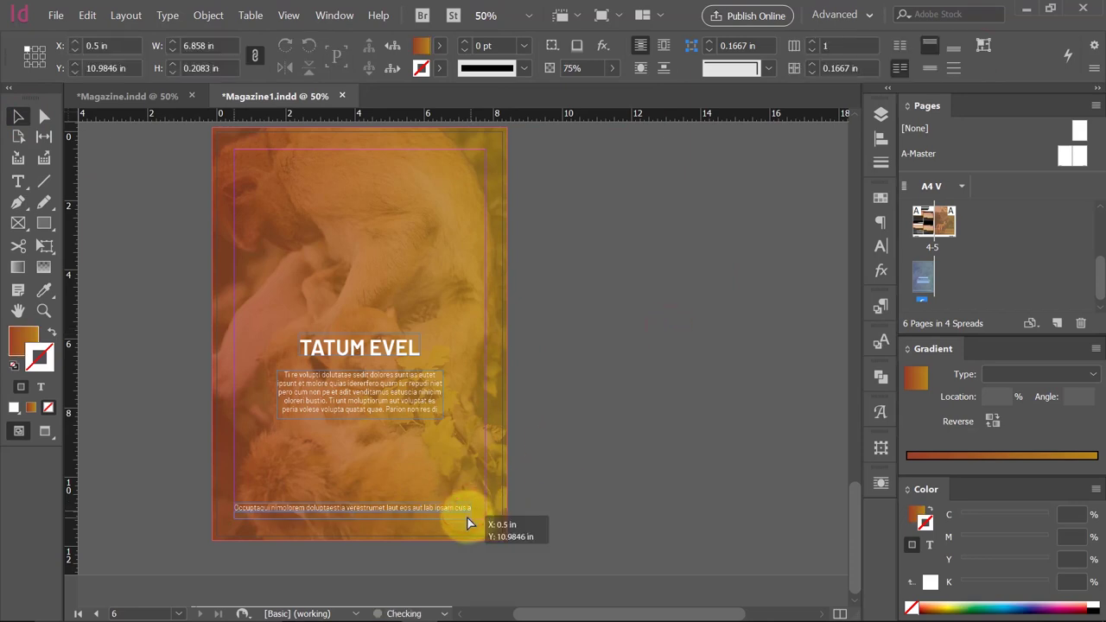
pyautogui.click(592, 477)
# Zoom in on the footer frame and centre it horizontally on the page.
pyautogui.hotkey('ctrl', '=')
pyautogui.click(437, 531)
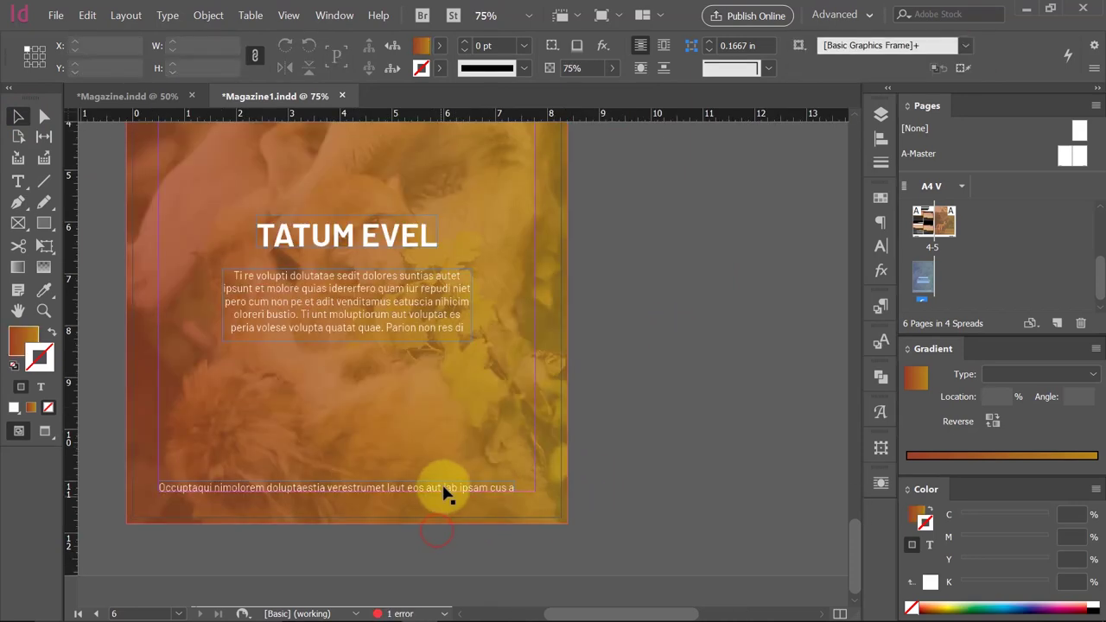
pyautogui.tripleClick(441, 486)
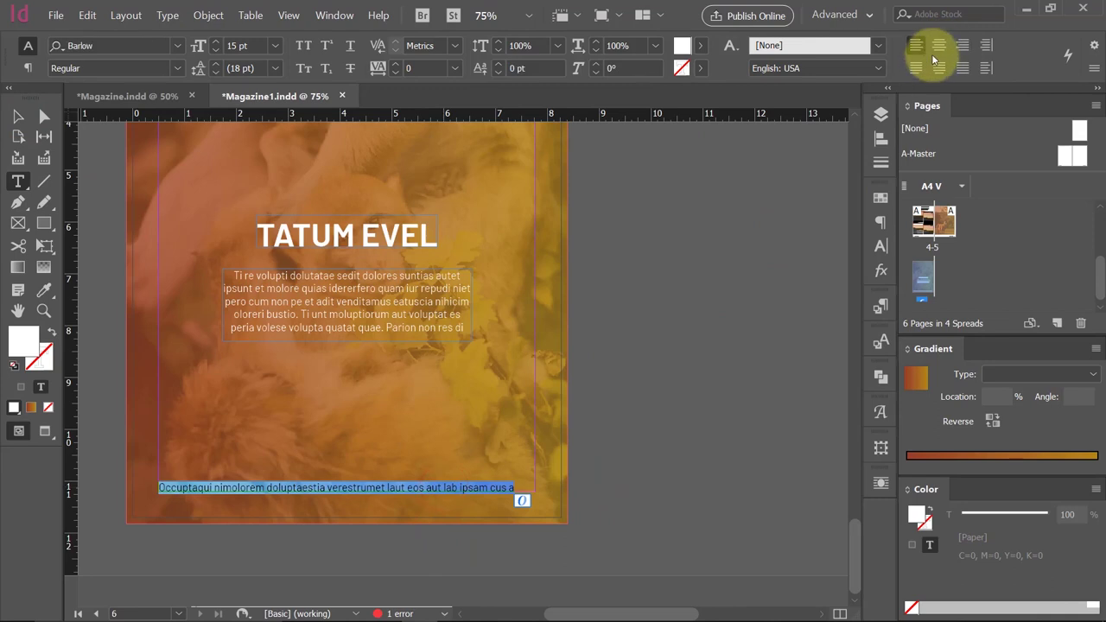
pyautogui.click(18, 116)
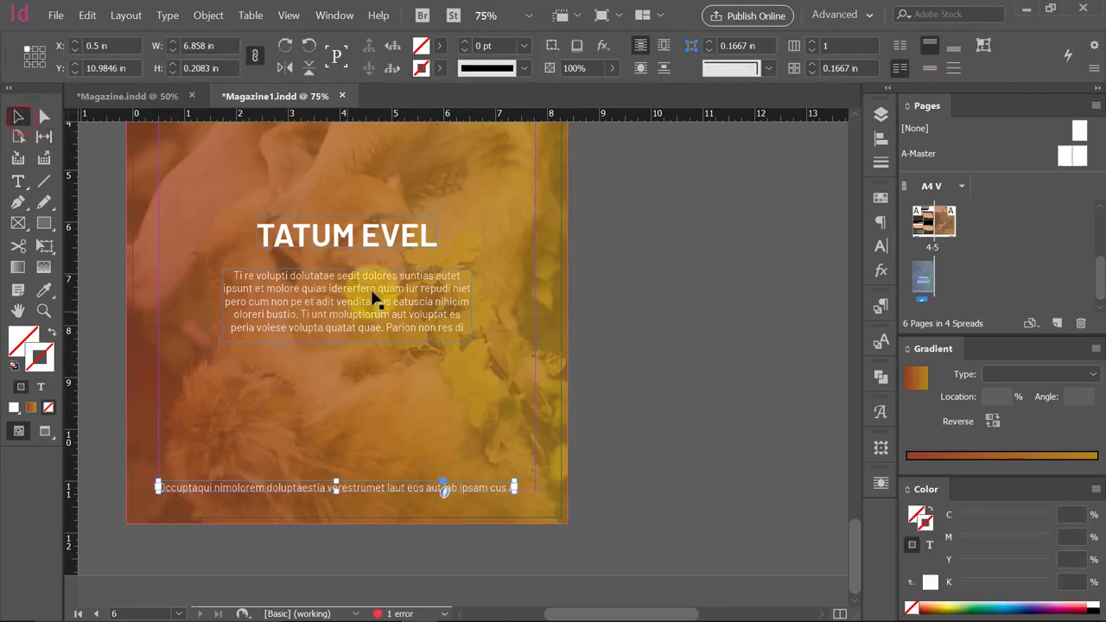
pyautogui.click(881, 139)
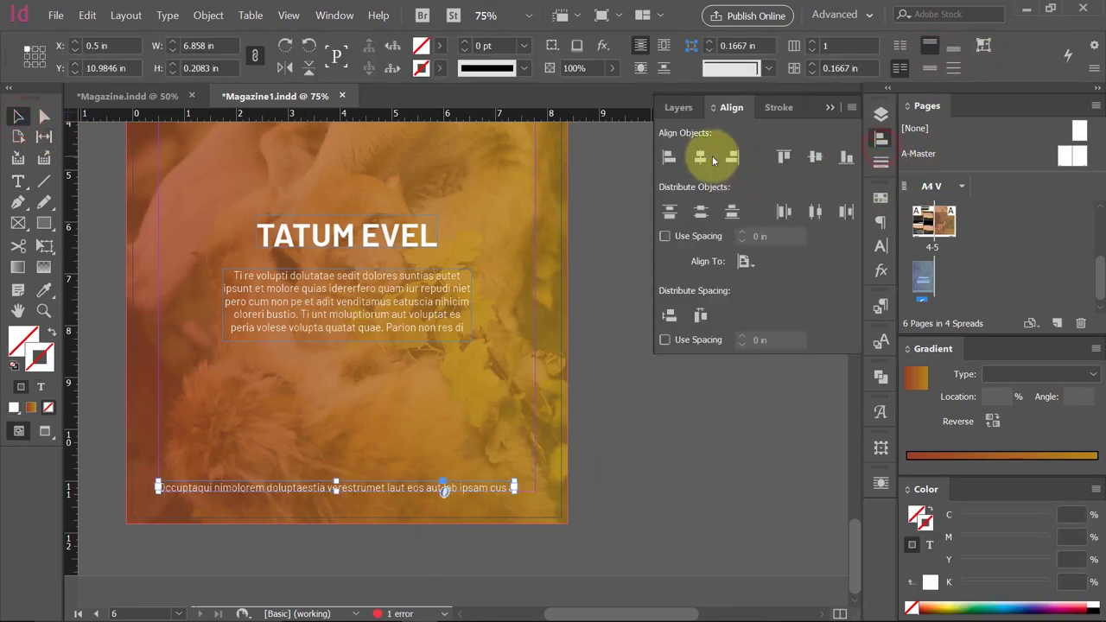
pyautogui.click(707, 158)
# Preview the layout full-screen and advance to the next spread.
pyautogui.click(831, 107)
pyautogui.hotkey('shift', 'w')
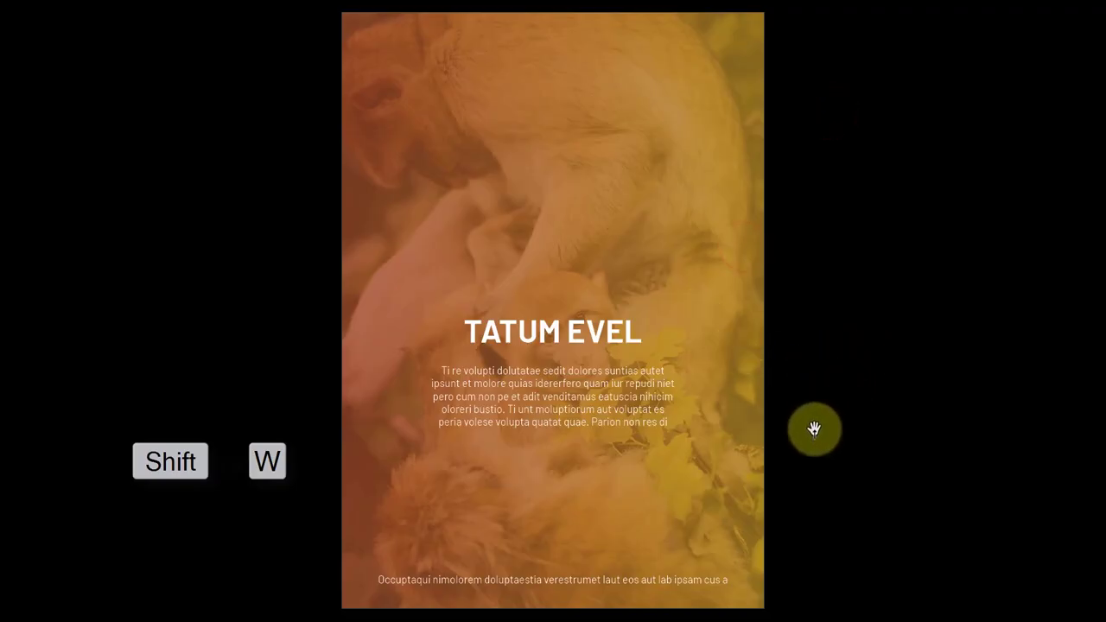
pyautogui.click(831, 381)
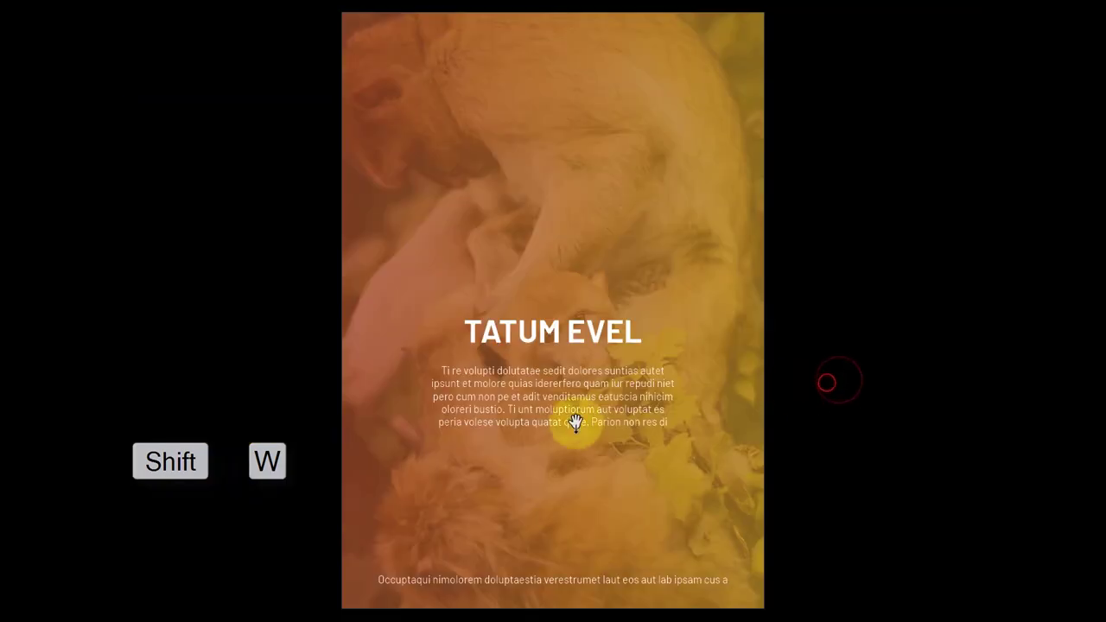
pyautogui.hotkey('shift', 'w')
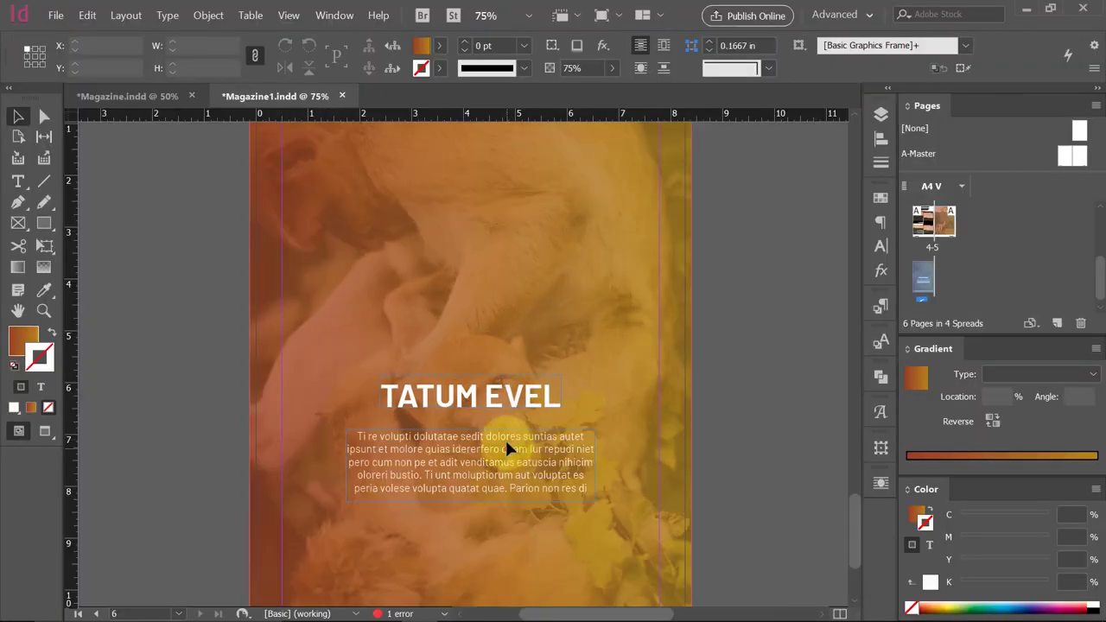
# Select the headline with the body text, then page through the magazine full-screen and exit.
pyautogui.keyDown('shift'); pyautogui.click(506, 406); pyautogui.keyUp('shift')
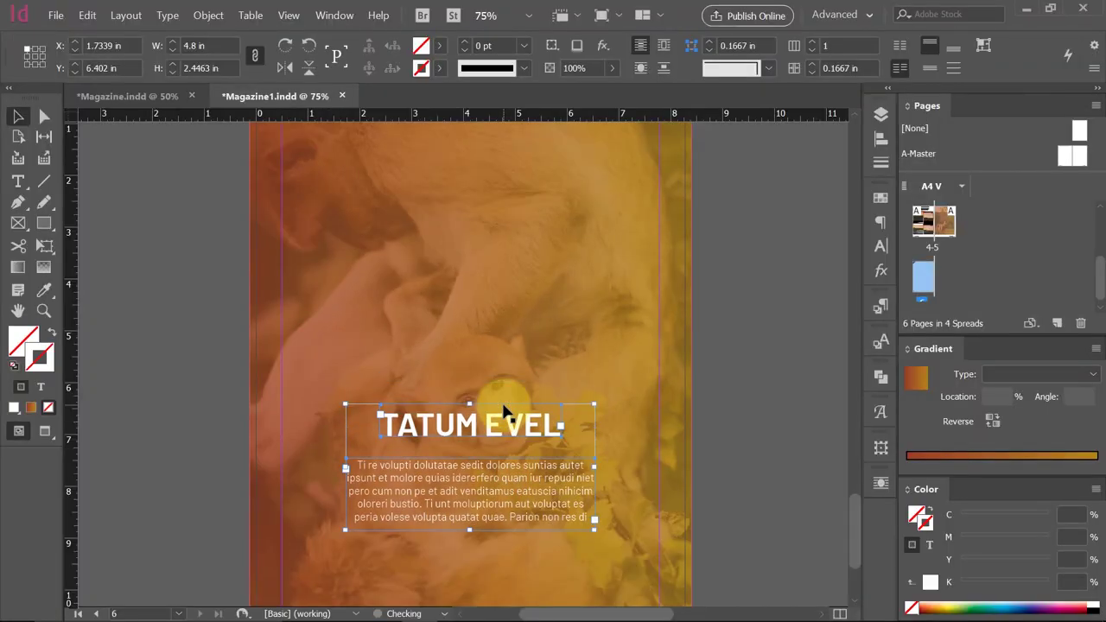
pyautogui.hotkey('shift', 'w')
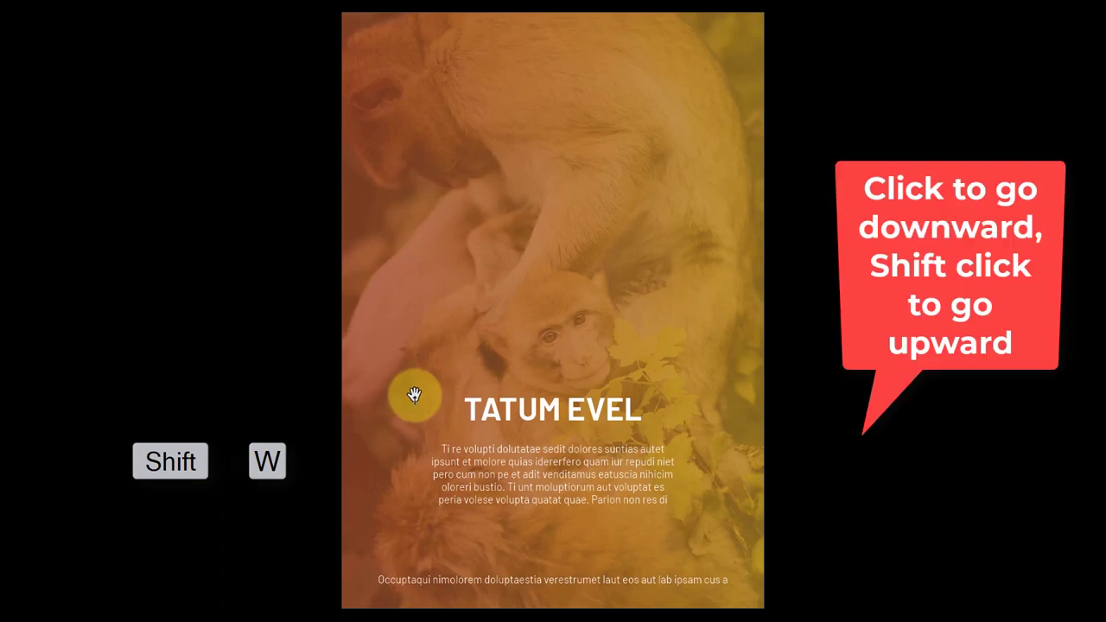
pyautogui.click(715, 380)
pyautogui.click(724, 376)
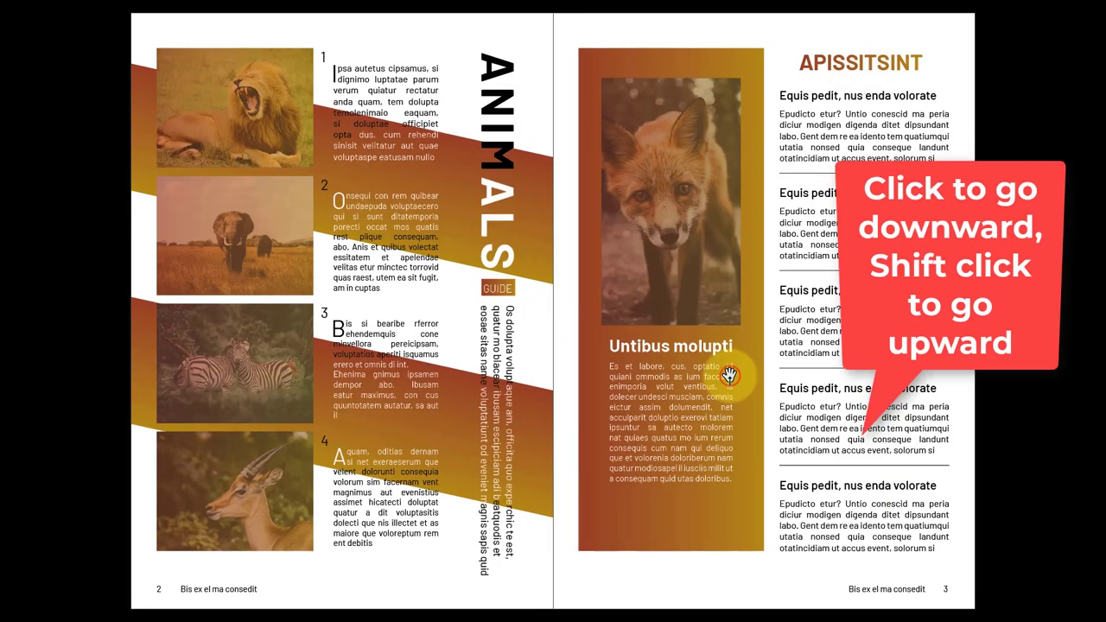
pyautogui.keyDown('shift'); pyautogui.click(735, 368); pyautogui.keyUp('shift')
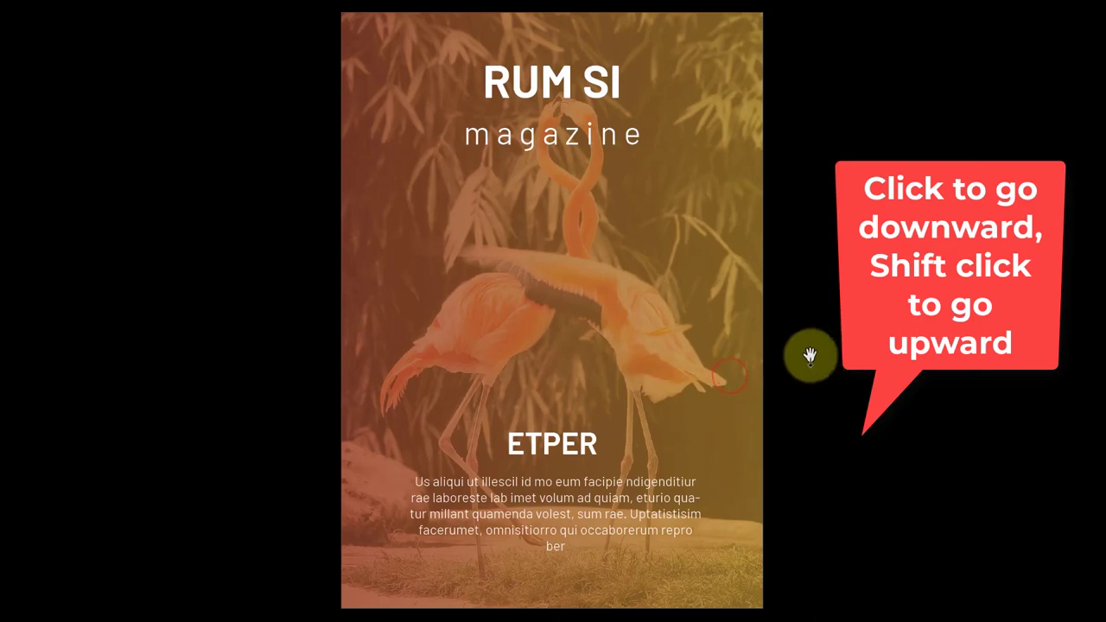
pyautogui.click(699, 311)
pyautogui.press('Escape')
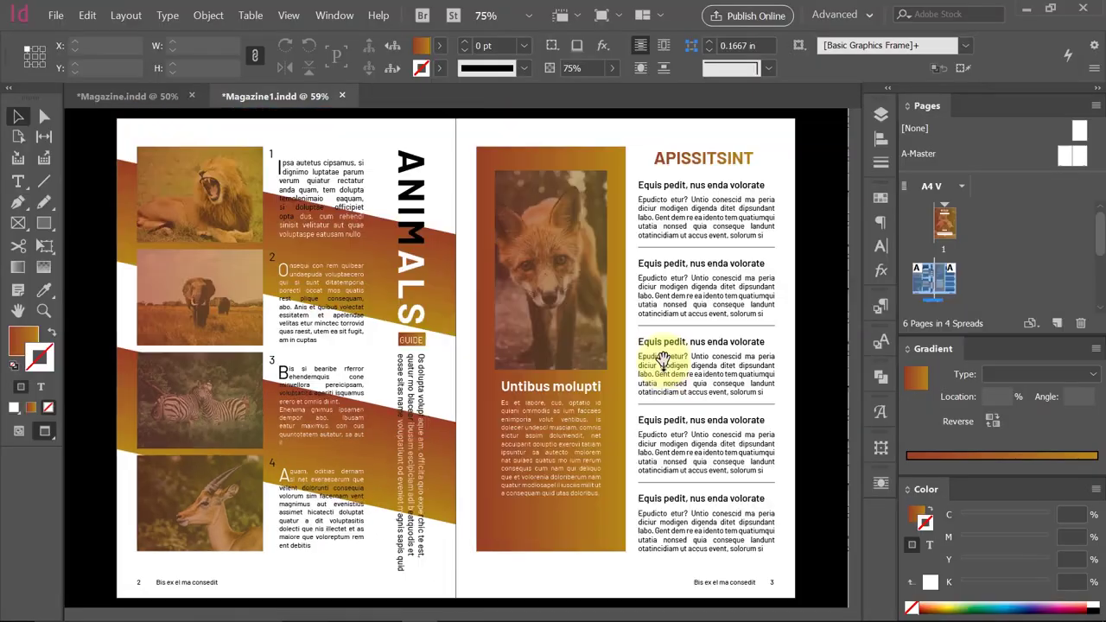
pyautogui.scroll(5, 661, 370)
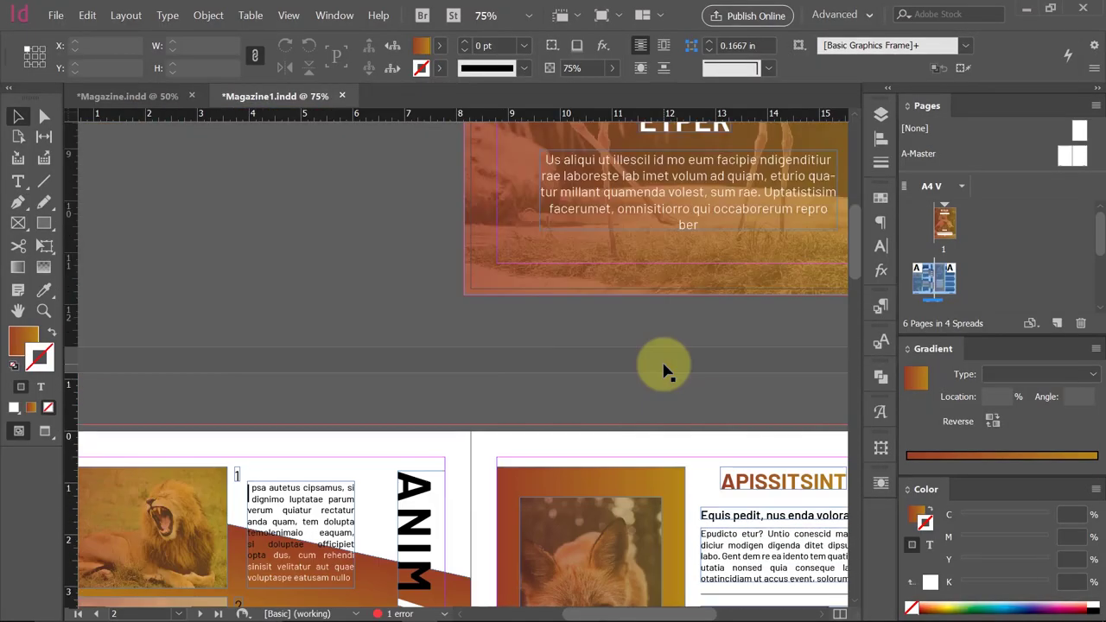
# Select one upper diagonal band and lighten its gradient start colour to a brighter orange.
pyautogui.click(448, 415)
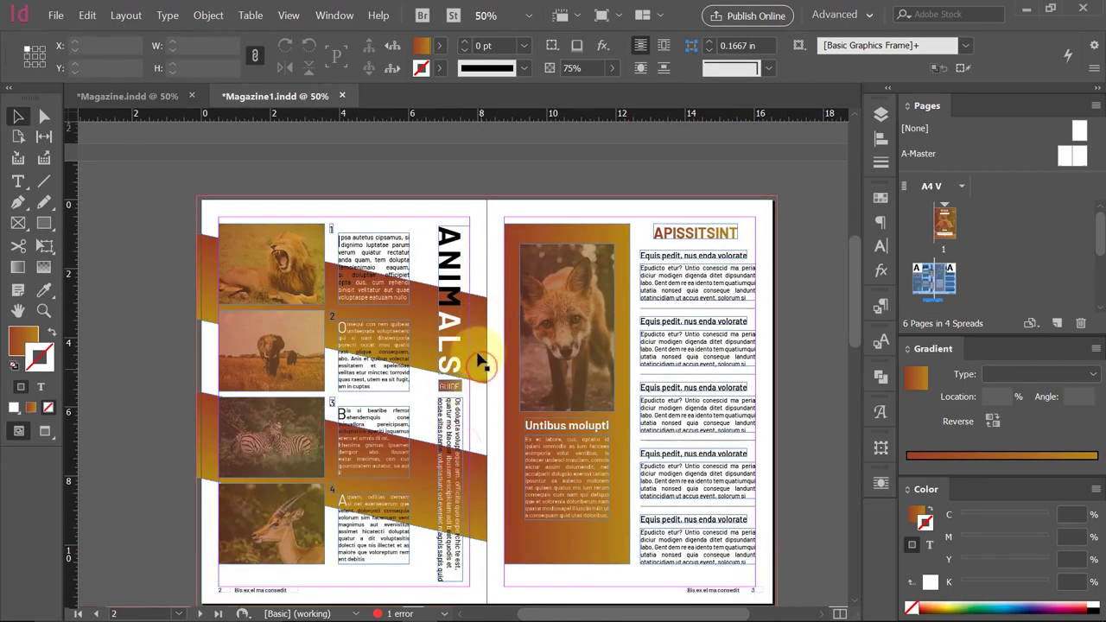
pyautogui.click(481, 358)
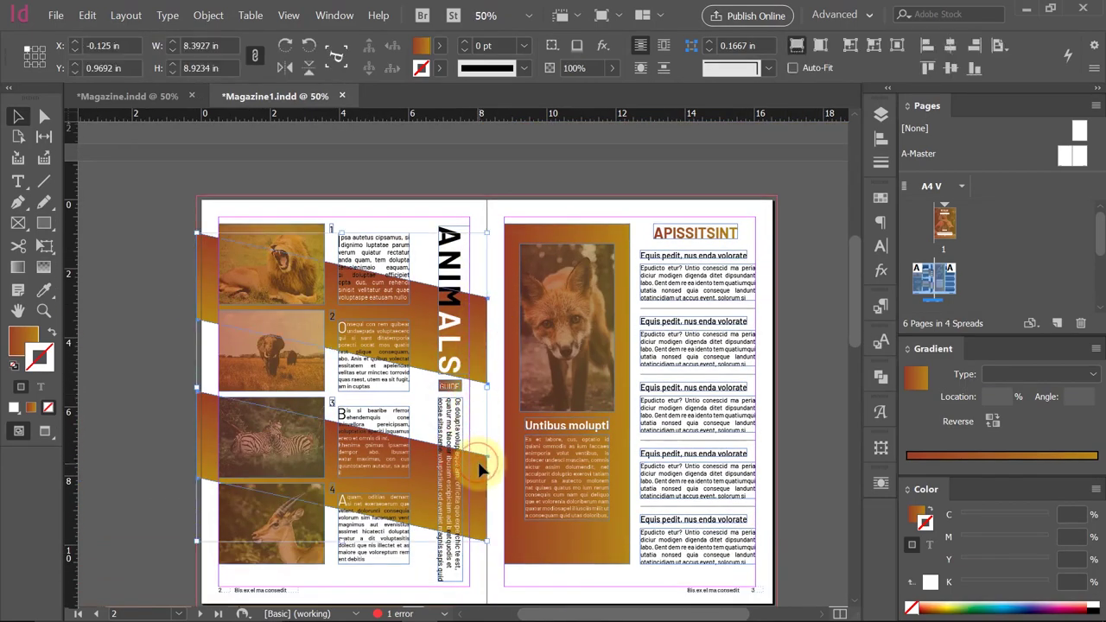
pyautogui.doubleClick(484, 337)
pyautogui.click(992, 455)
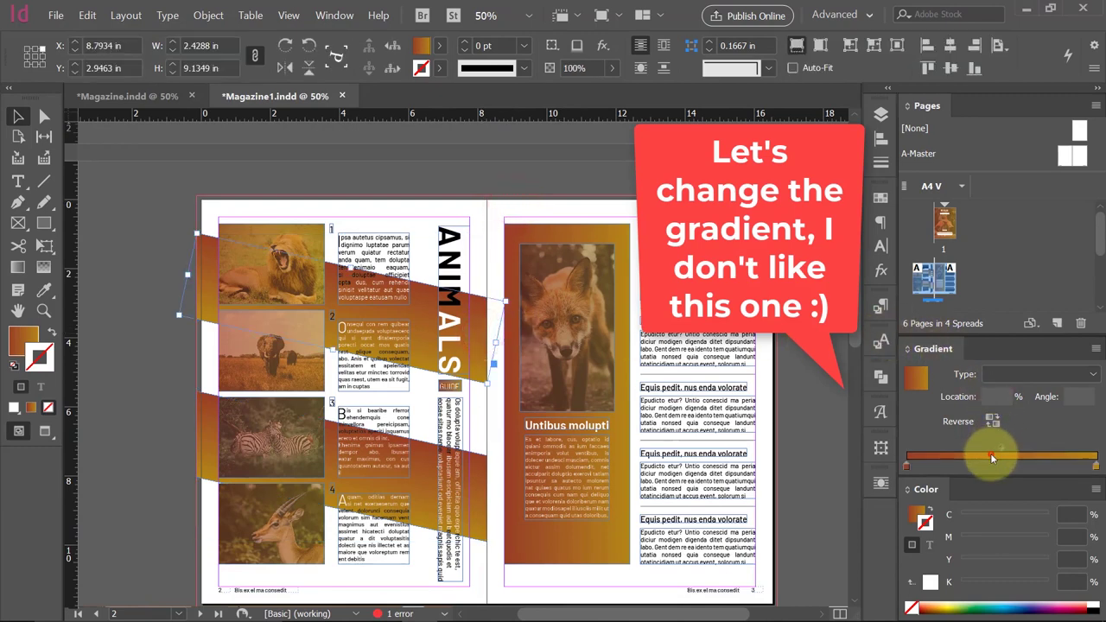
pyautogui.click(908, 467)
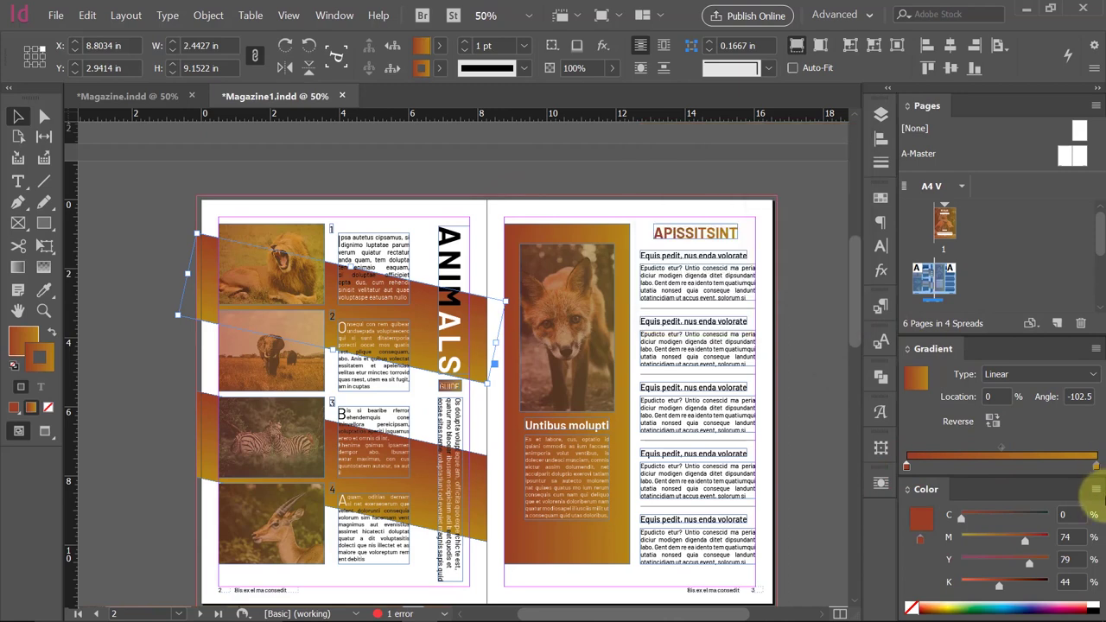
pyautogui.moveTo(1026, 541); pyautogui.dragTo(986, 540)
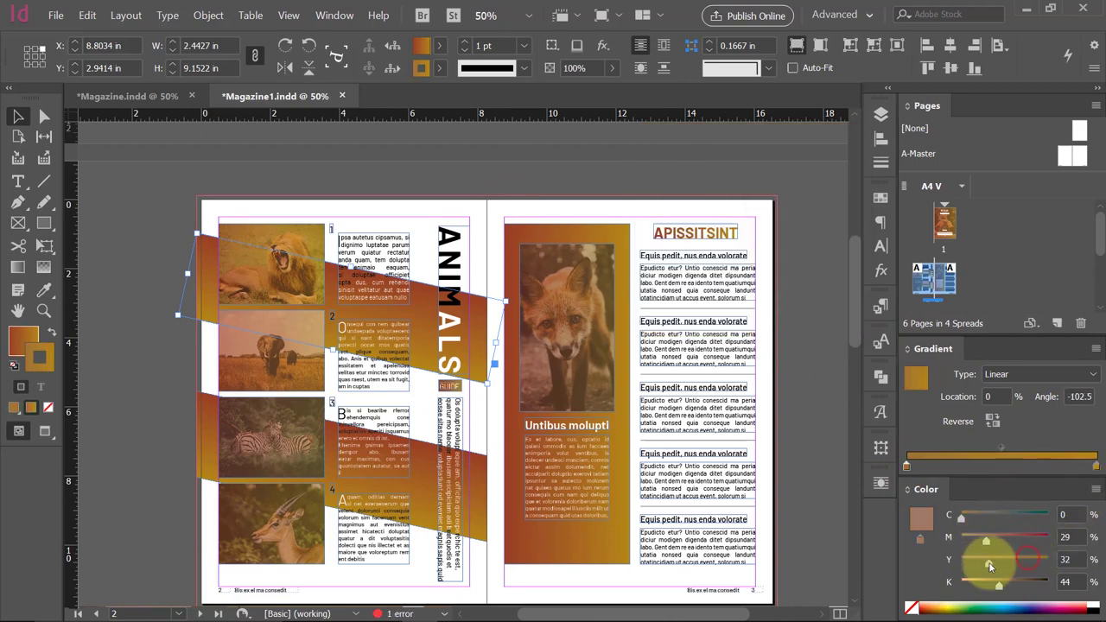
pyautogui.moveTo(1010, 563)
pyautogui.mouseDown()
pyautogui.moveTo(1024, 563)
pyautogui.moveTo(1027, 589)
pyautogui.mouseUp()
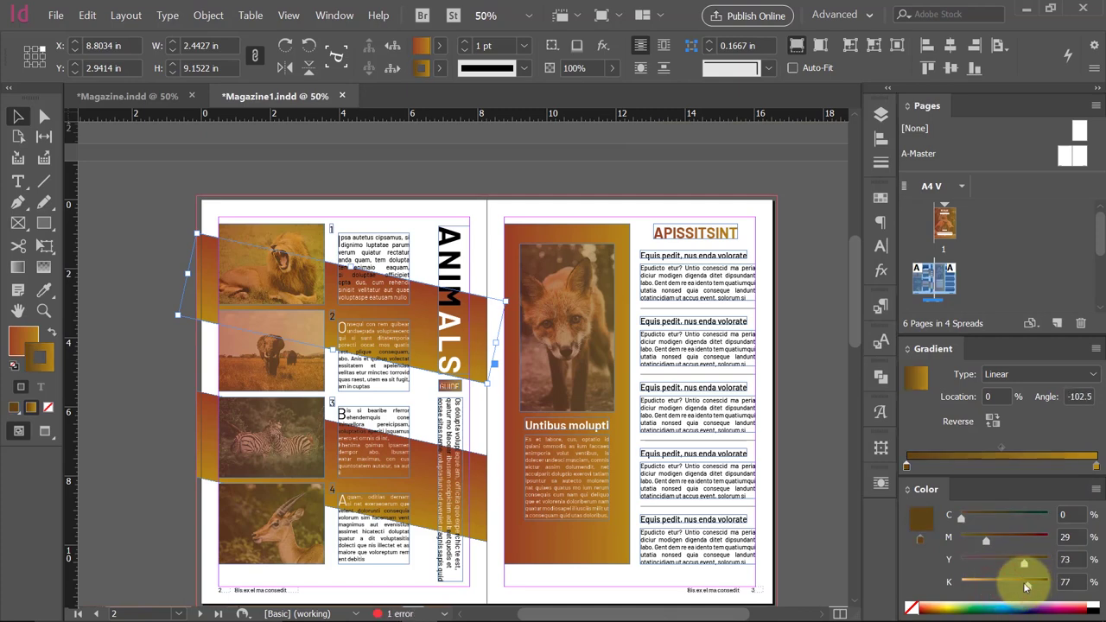
pyautogui.moveTo(1026, 587); pyautogui.dragTo(977, 587)
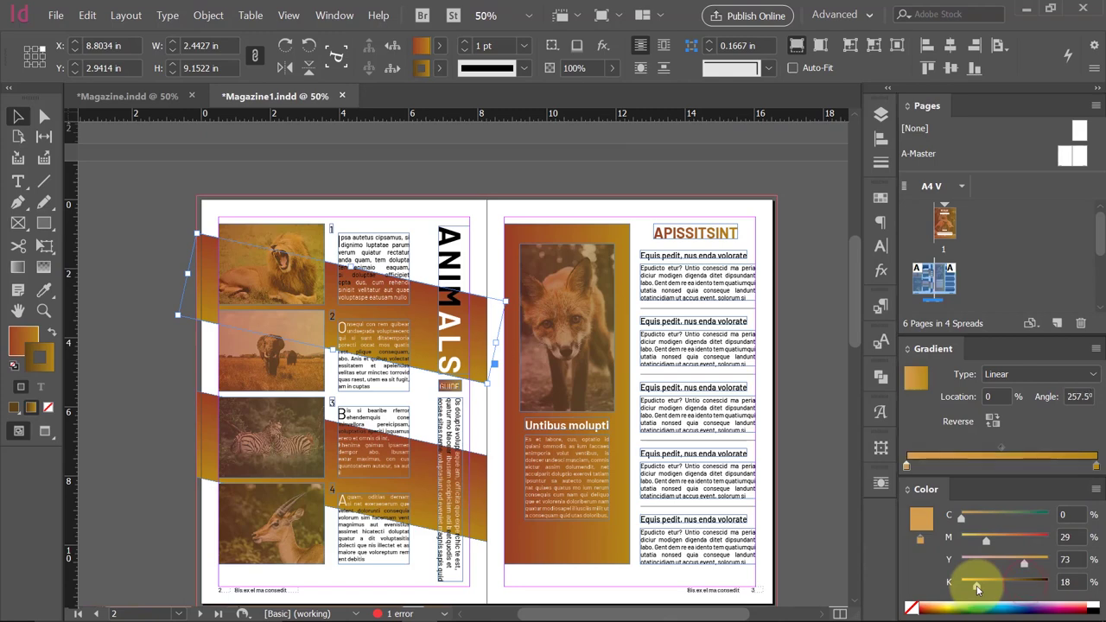
pyautogui.click(935, 607)
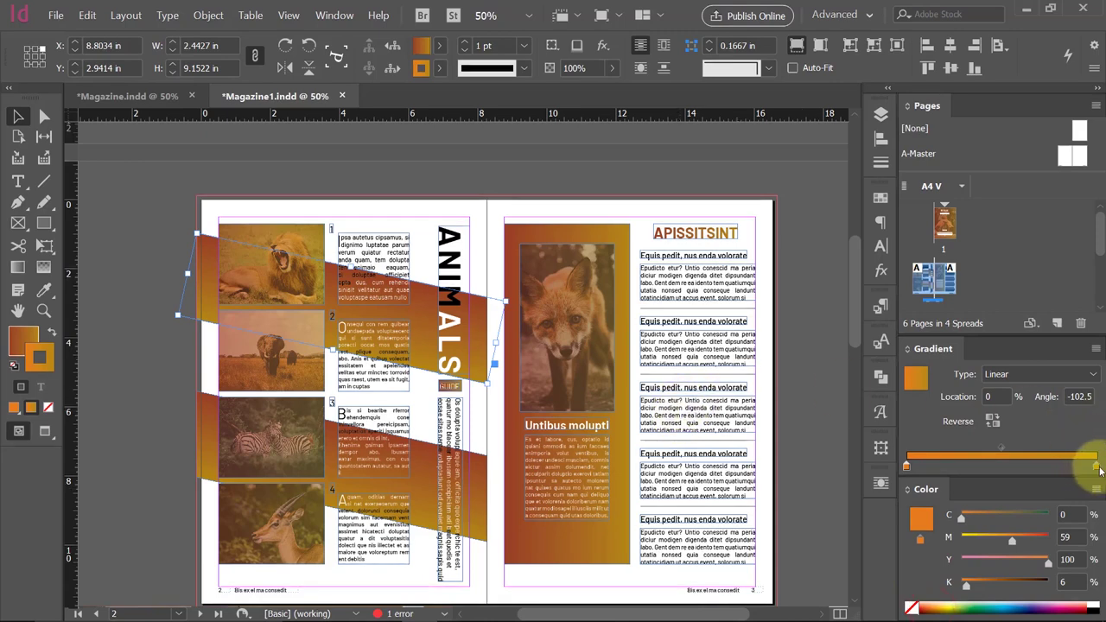
# Try a magenta gradient end colour and remove the band's outline.
pyautogui.click(1096, 467)
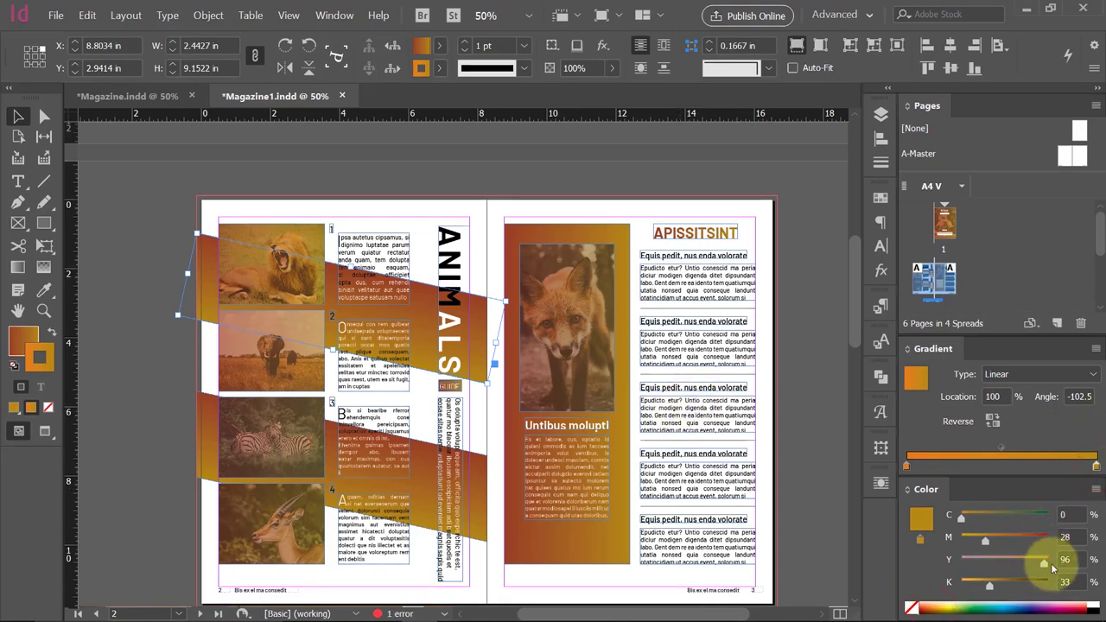
pyautogui.click(1056, 604)
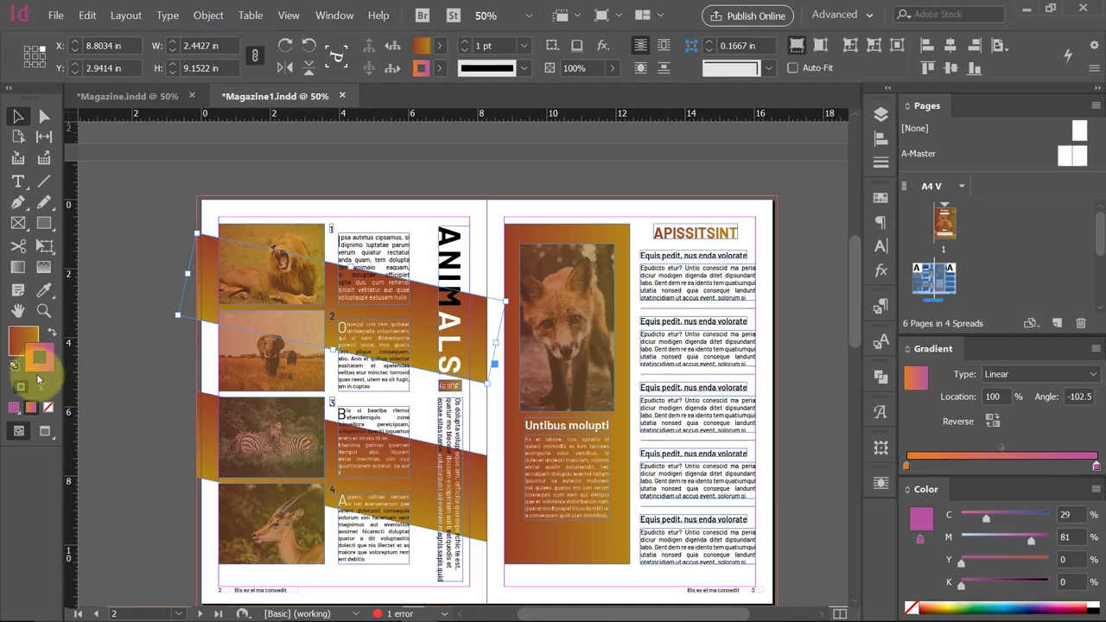
pyautogui.click(47, 407)
pyautogui.click(24, 338)
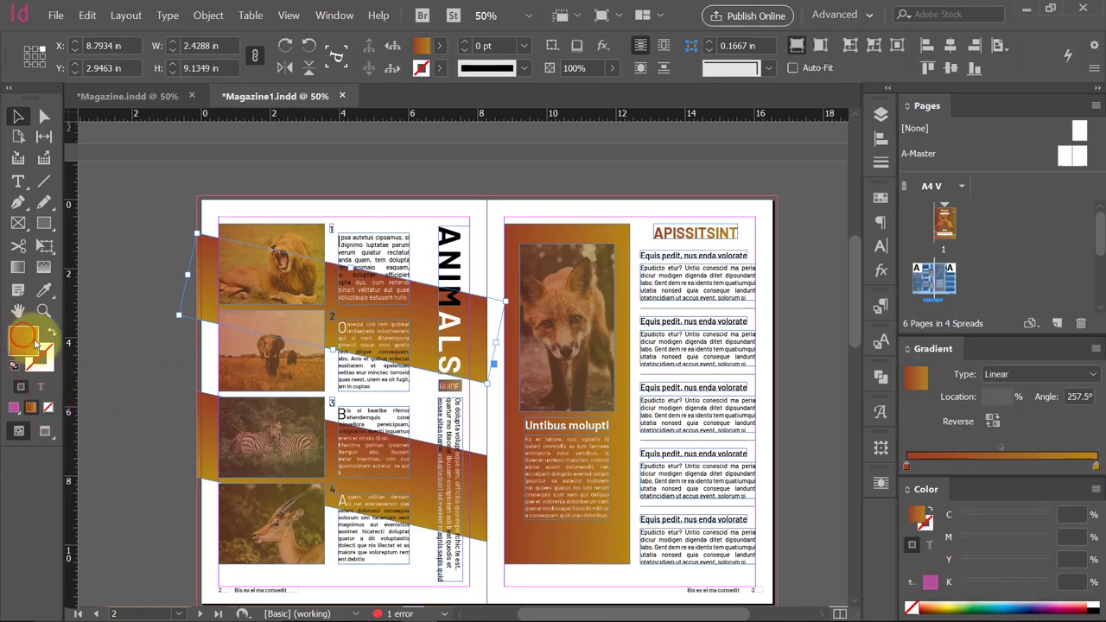
# Set the band gradient's start colour to a pale golden tan.
pyautogui.click(907, 466)
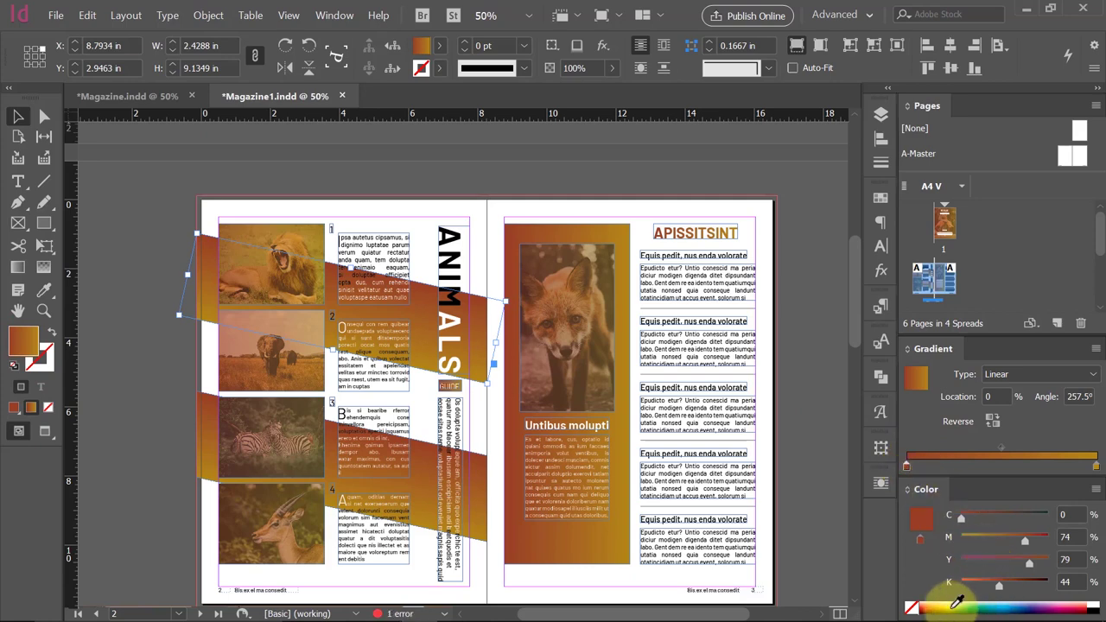
pyautogui.click(936, 605)
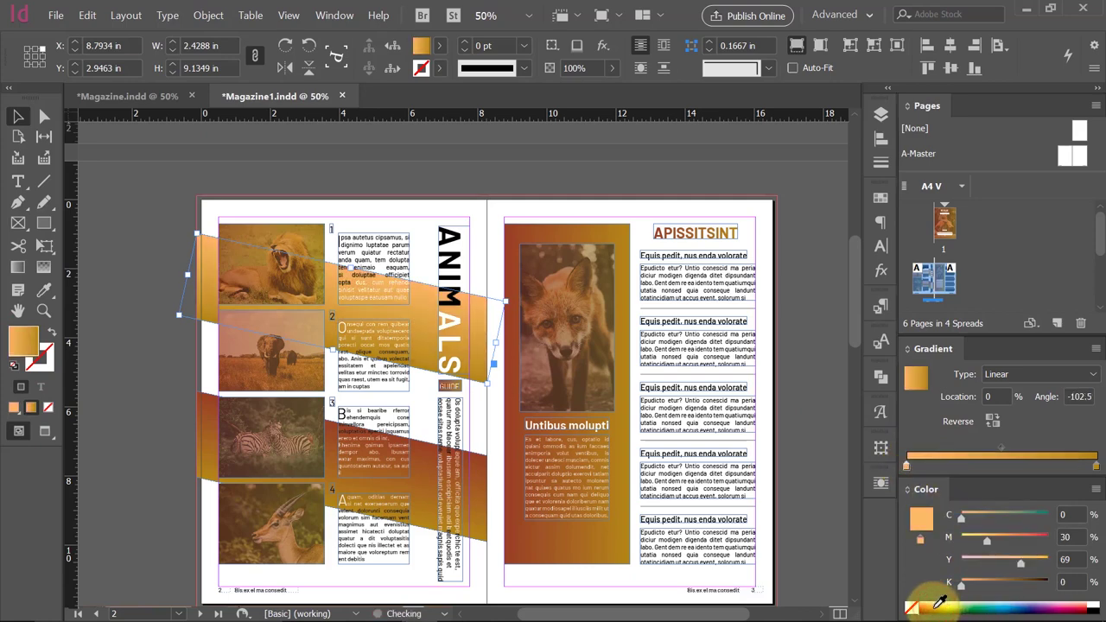
pyautogui.click(938, 606)
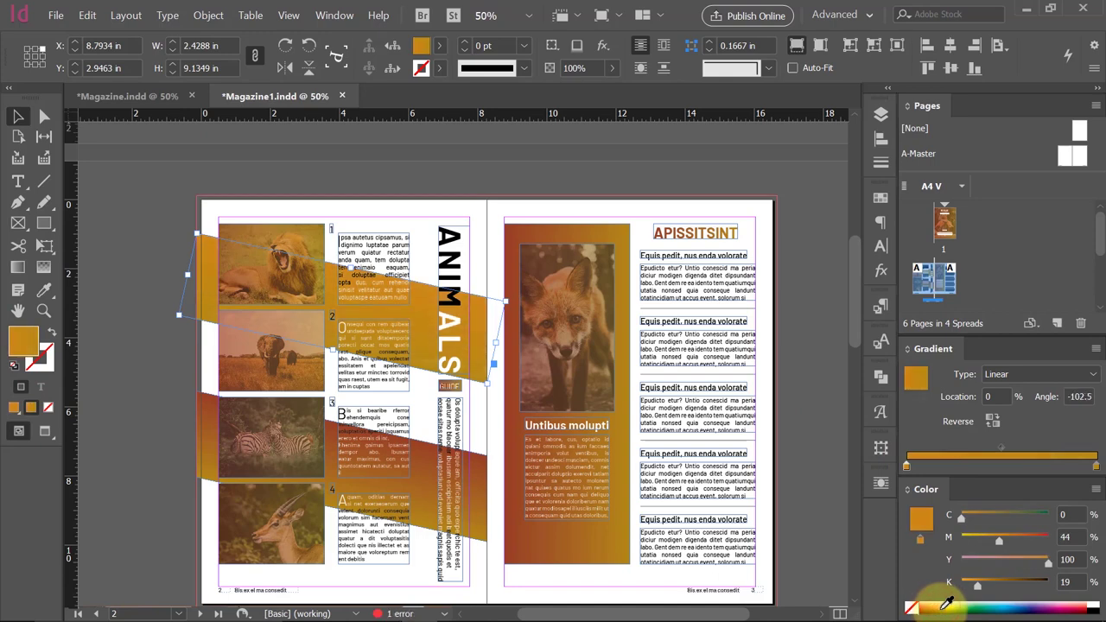
pyautogui.moveTo(938, 606); pyautogui.dragTo(950, 607)
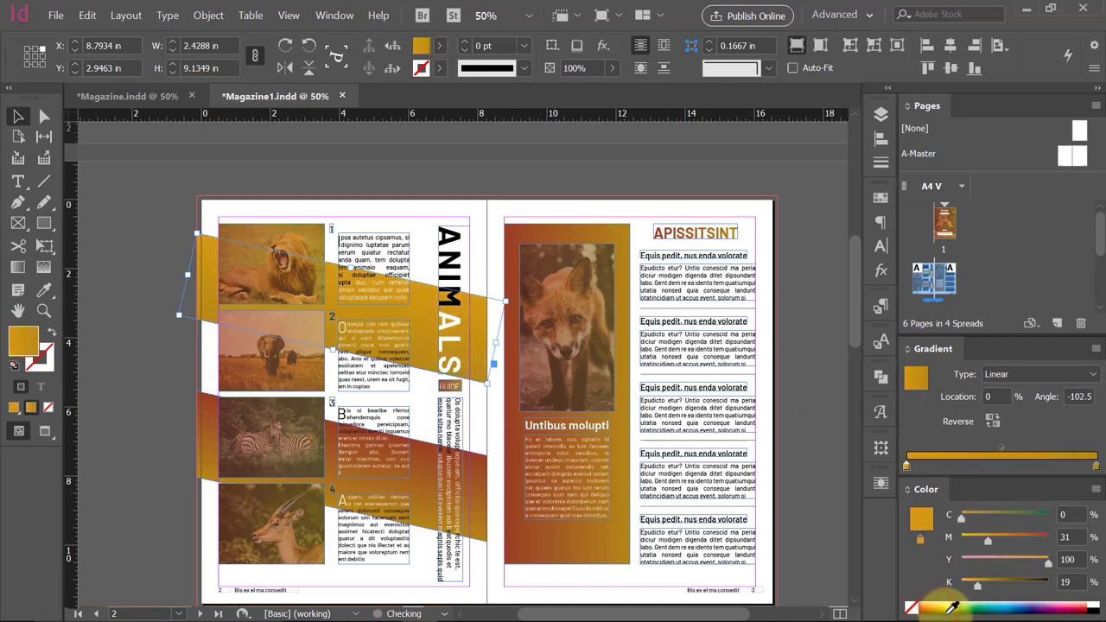
pyautogui.click(939, 605)
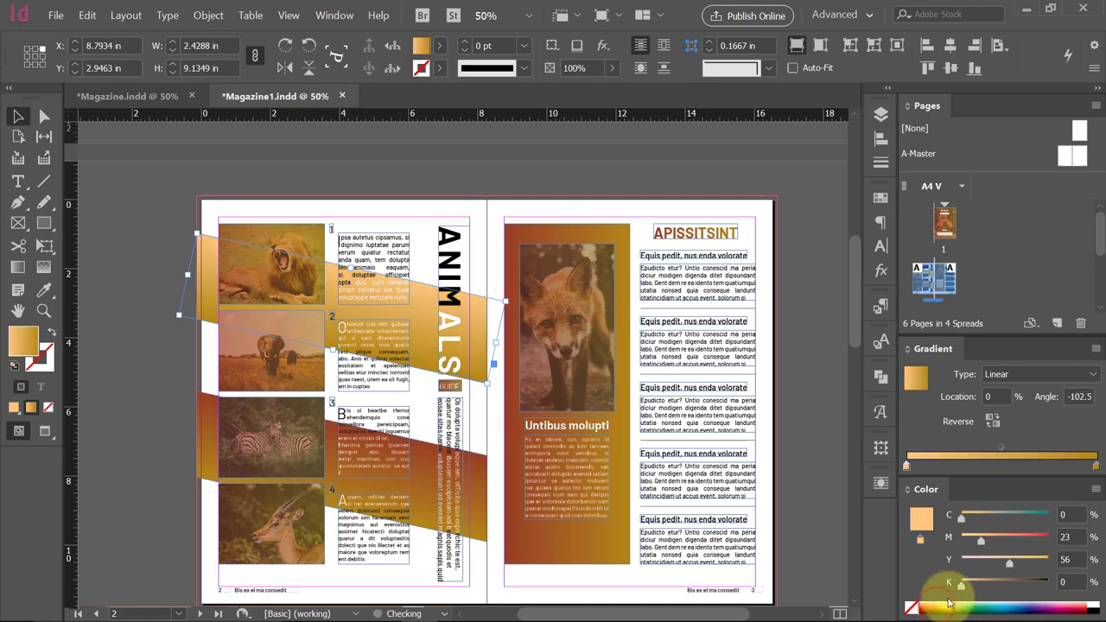
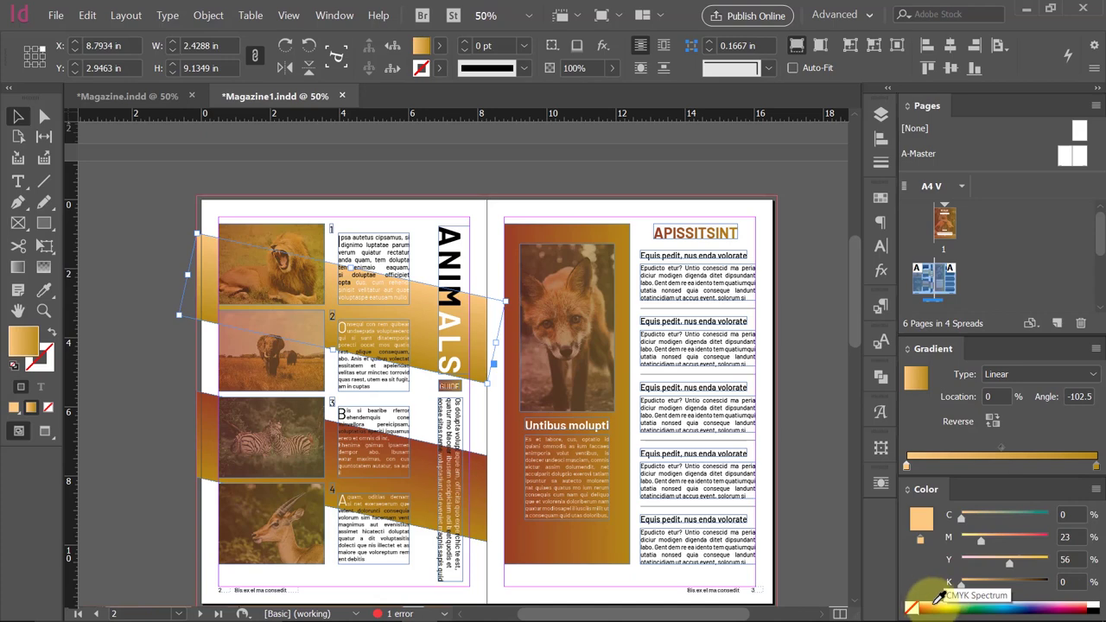
# Recolour the upper band's gradient stops to a deeper orange and a deep magenta.
pyautogui.click(936, 607)
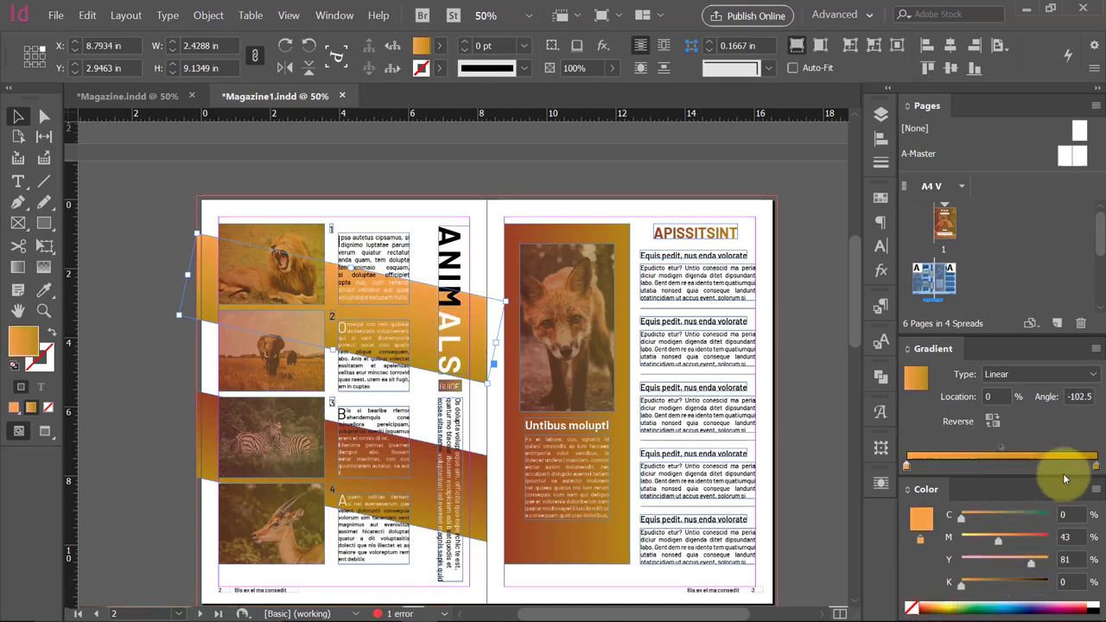
pyautogui.click(1096, 466)
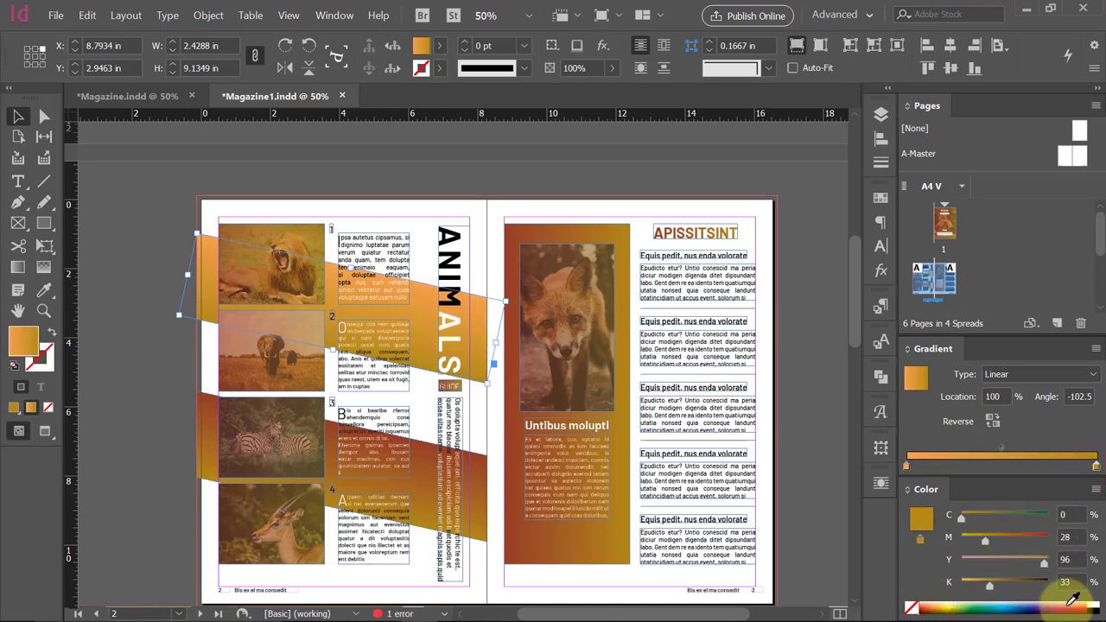
pyautogui.click(1060, 606)
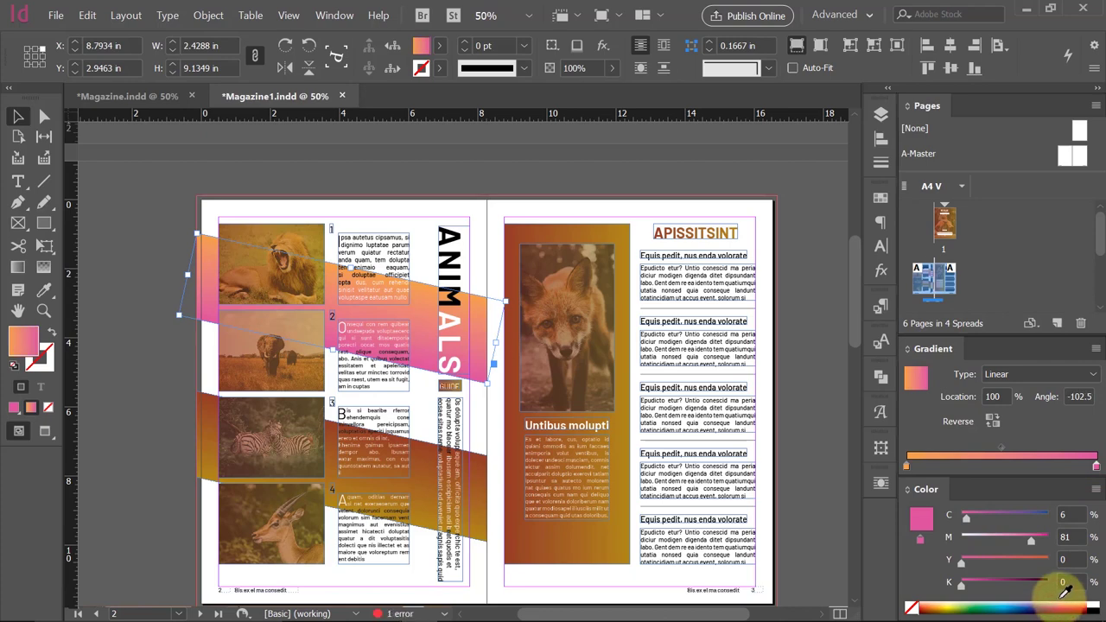
pyautogui.moveTo(1064, 598); pyautogui.dragTo(1078, 607)
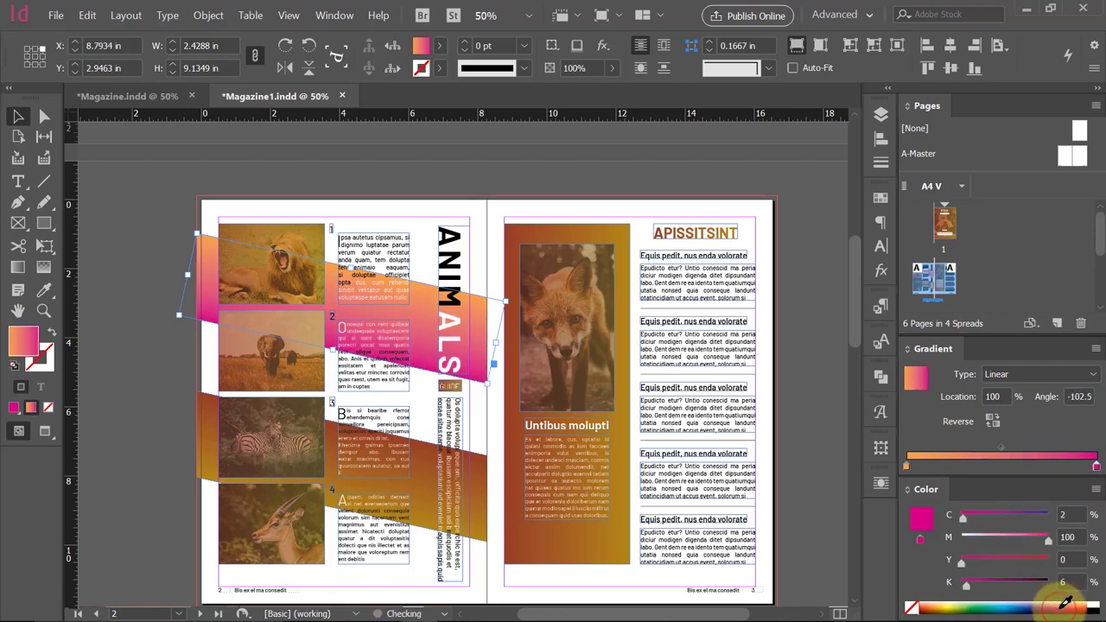
pyautogui.click(18, 115)
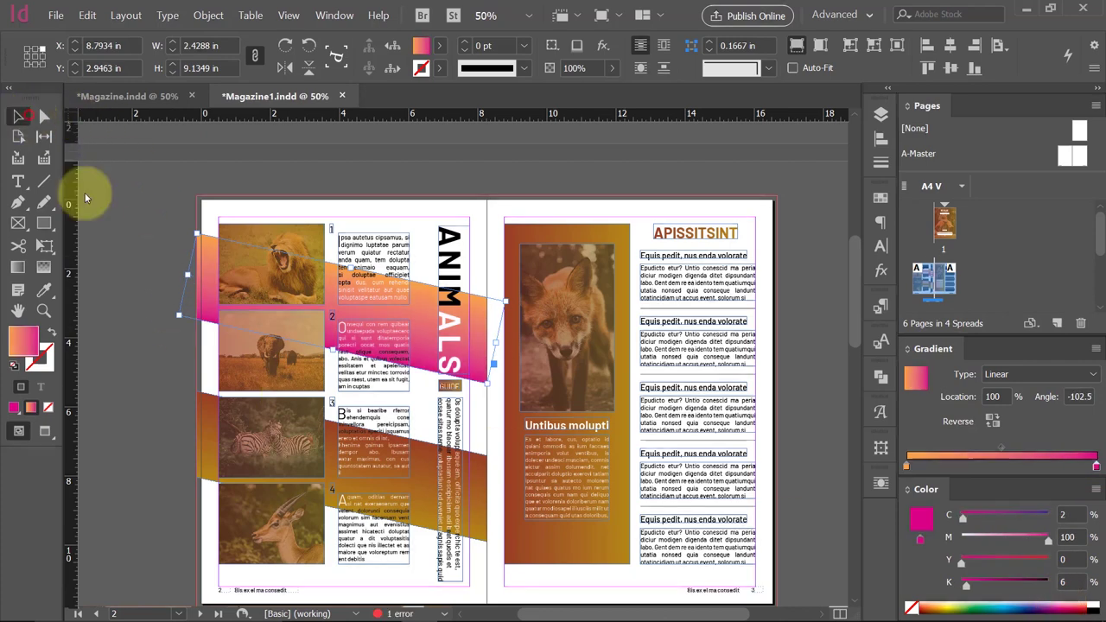
# Copy the top band's gradient onto the lower diagonal band with the Eyedropper.
pyautogui.click(488, 502)
pyautogui.press('i')
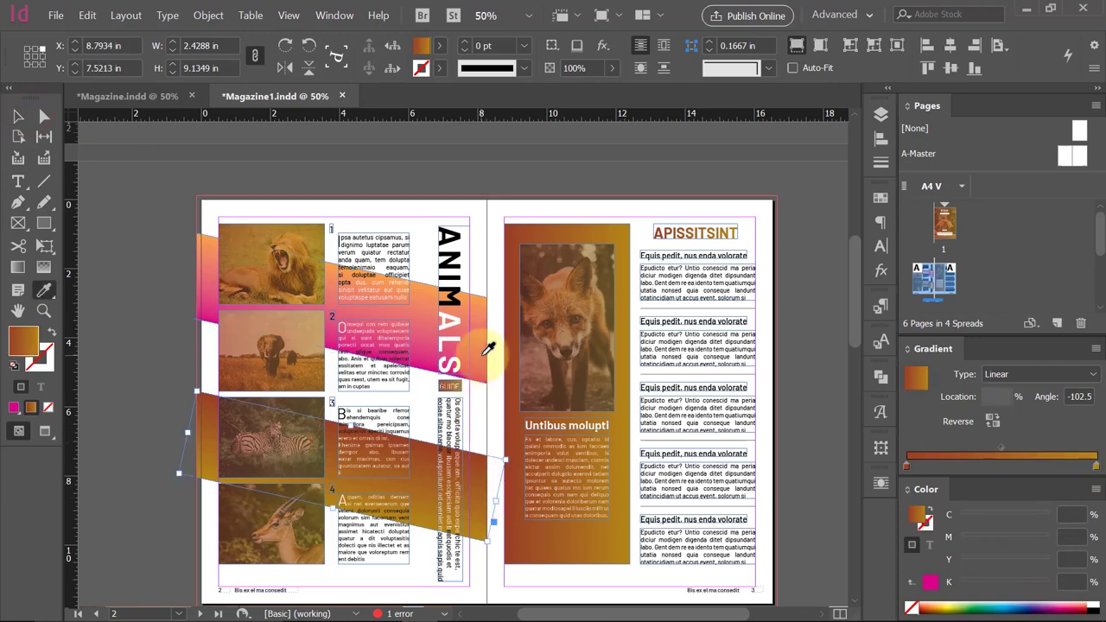
pyautogui.click(489, 350)
pyautogui.press('v')
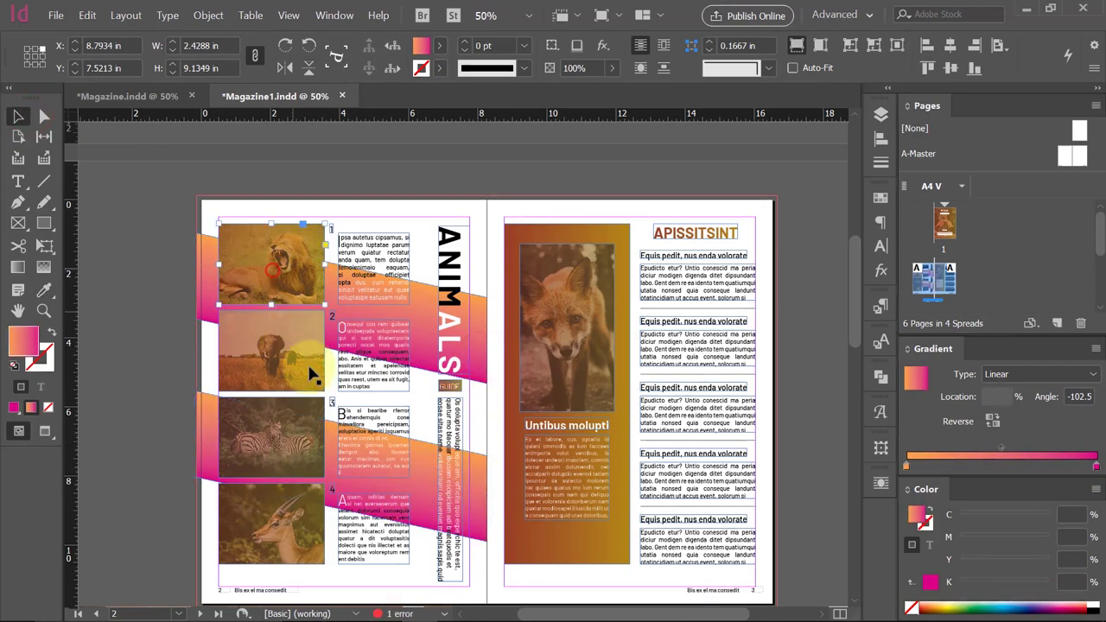
# Apply the orange-to-magenta gradient to the four animal photo frames, starting with the lion.
pyautogui.click(308, 368)
pyautogui.keyDown('shift'); pyautogui.click(315, 435); pyautogui.keyUp('shift')
pyautogui.keyDown('shift'); pyautogui.click(304, 510); pyautogui.keyUp('shift')
pyautogui.press('i')
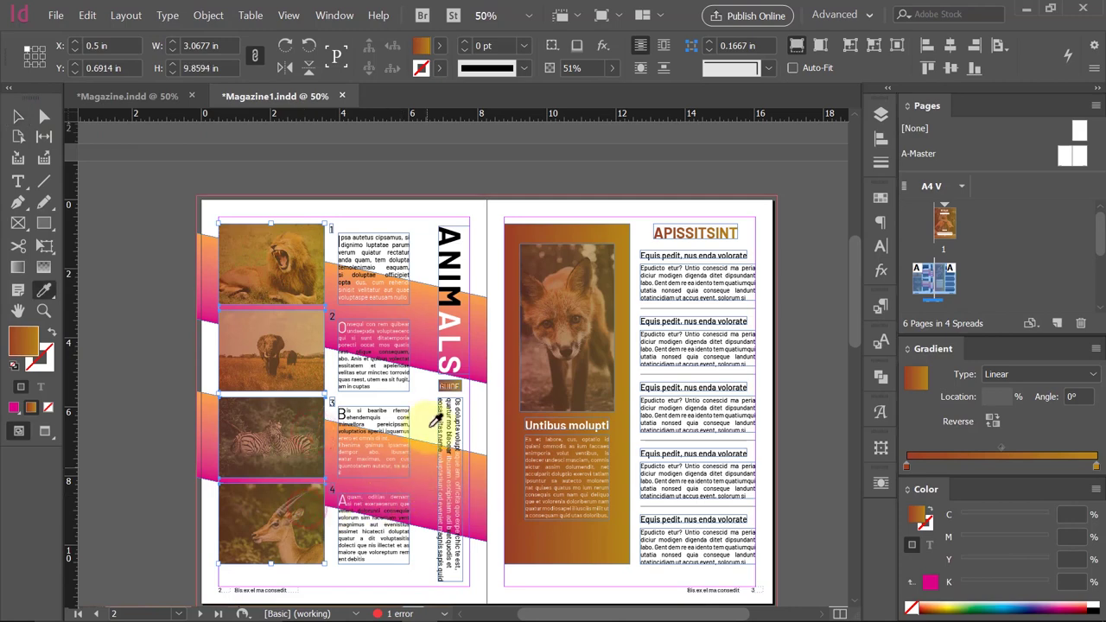
pyautogui.click(483, 490)
pyautogui.press('v')
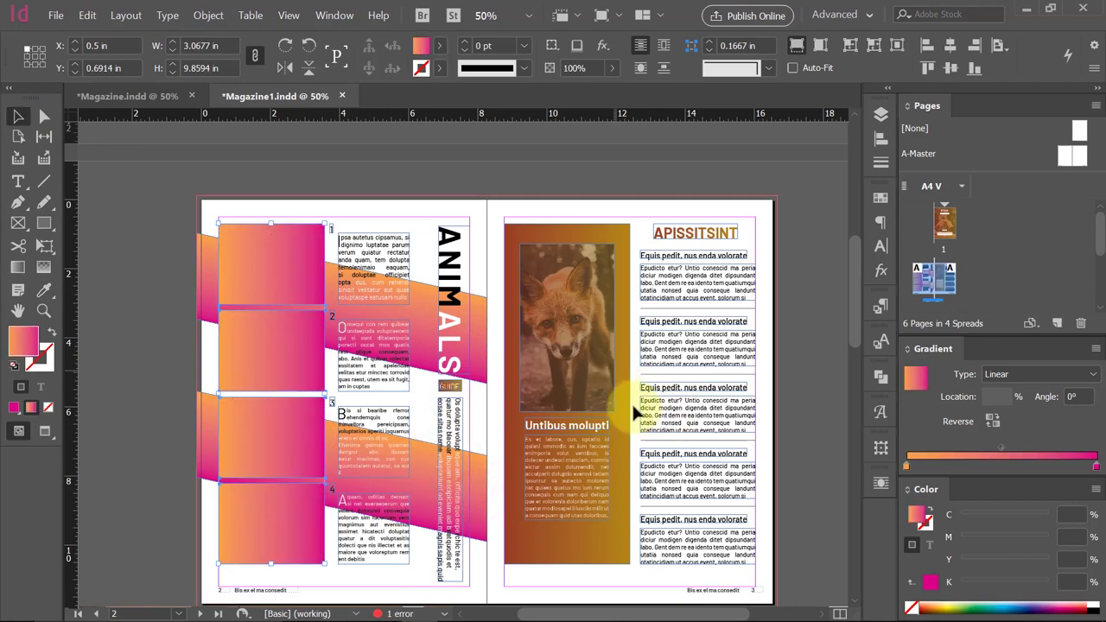
# Give the frame behind the fox and the fox photo frame the same gradient.
pyautogui.press('i')
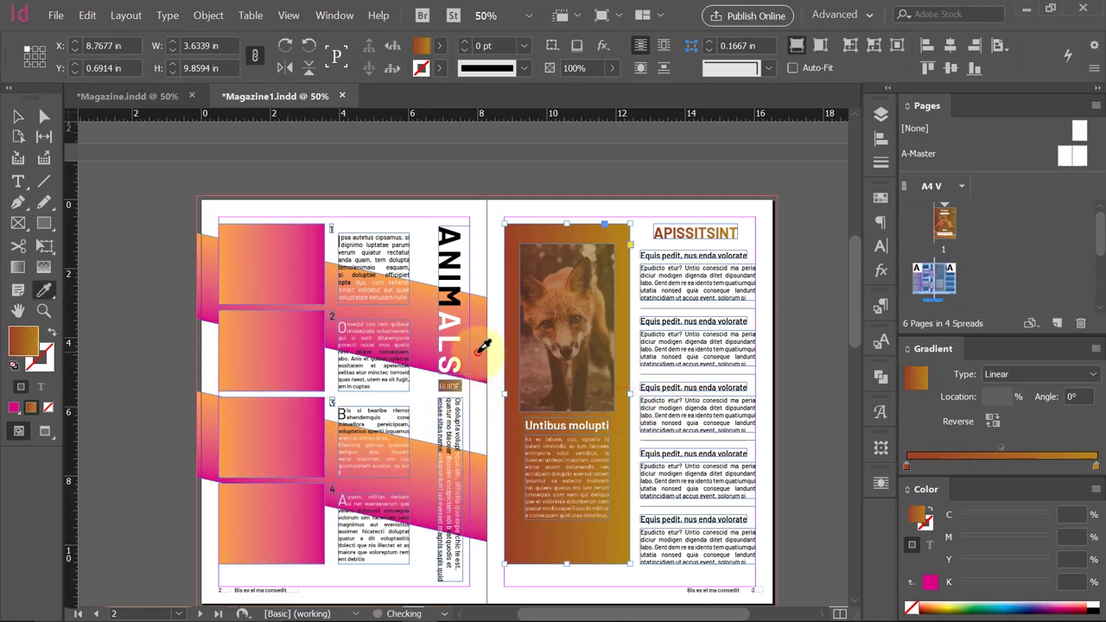
pyautogui.click(478, 354)
pyautogui.press('v')
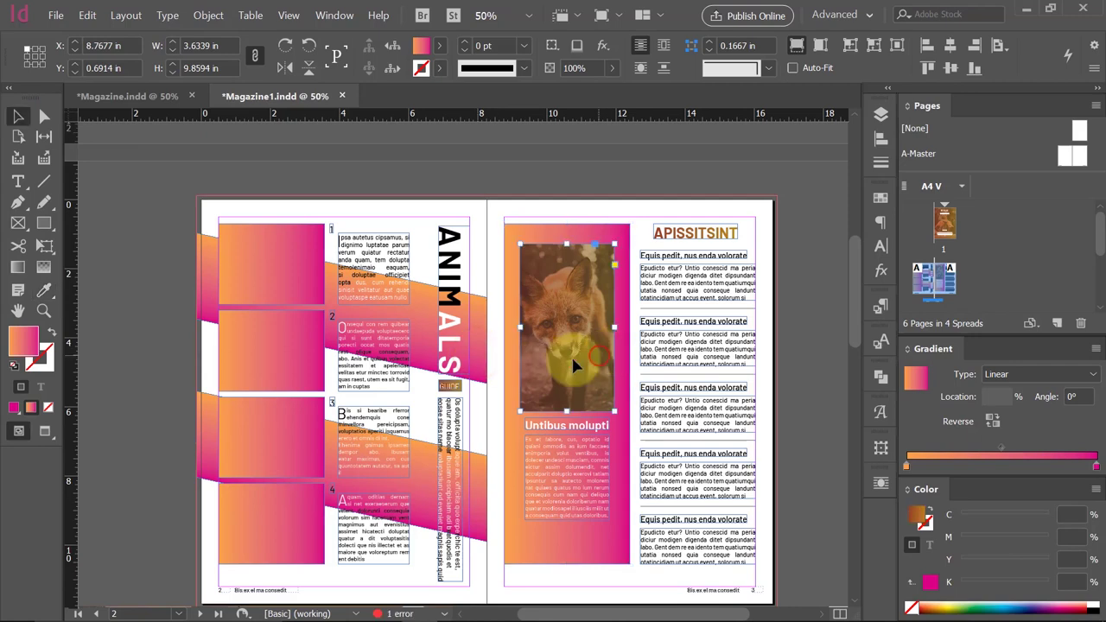
pyautogui.press('i')
pyautogui.click(478, 346)
pyautogui.click(518, 373)
pyautogui.press('v')
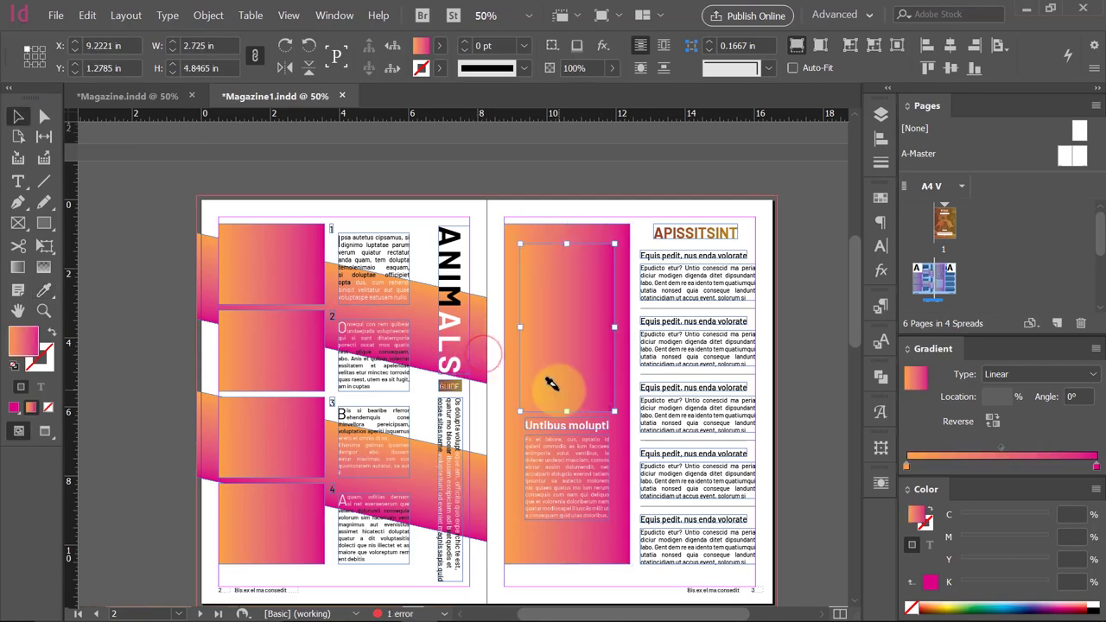
# Scroll down to the pages 4–5 spread and select its slanted band.
pyautogui.scroll(-3, 593, 383)
pyautogui.scroll(-3, 603, 398)
pyautogui.scroll(-3, 603, 398)
pyautogui.click(491, 379)
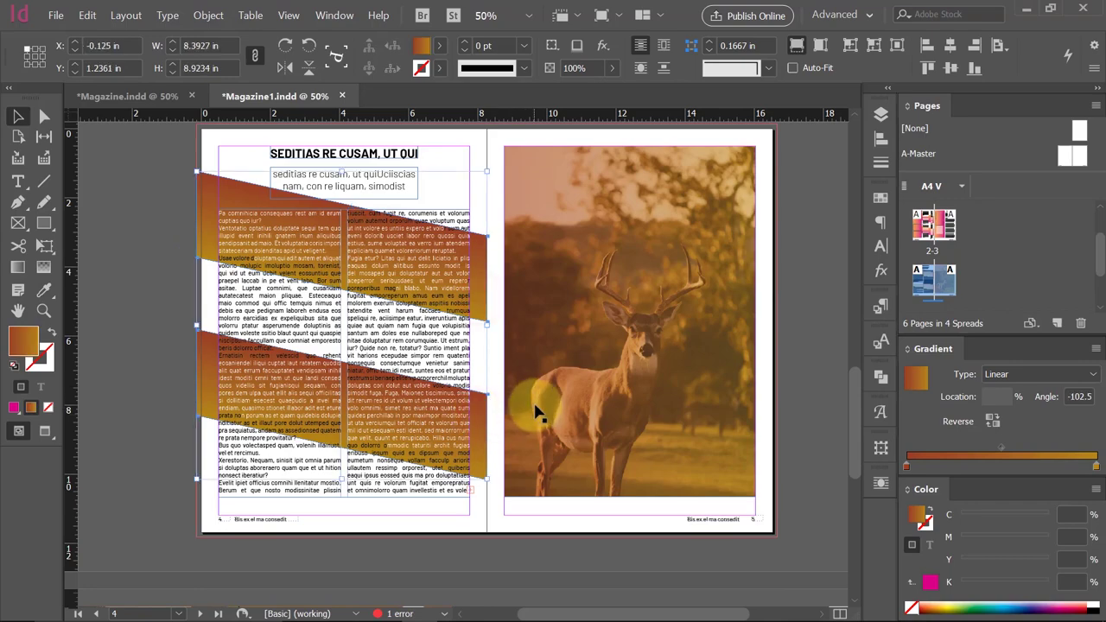
# Sample the gradient and draw a gradient-filled swatch frame on the pasteboard beside page 4.
pyautogui.scroll(3, 538, 407)
pyautogui.press('i')
pyautogui.click(328, 262)
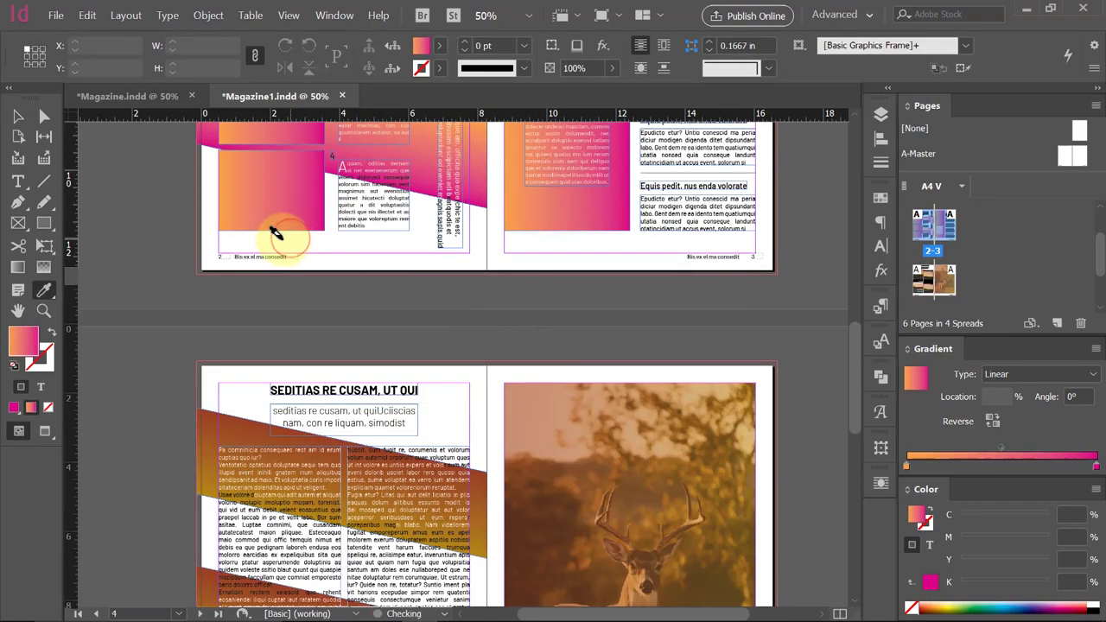
pyautogui.scroll(-2, 271, 234)
pyautogui.click(17, 115)
pyautogui.moveTo(216, 356); pyautogui.dragTo(143, 459)
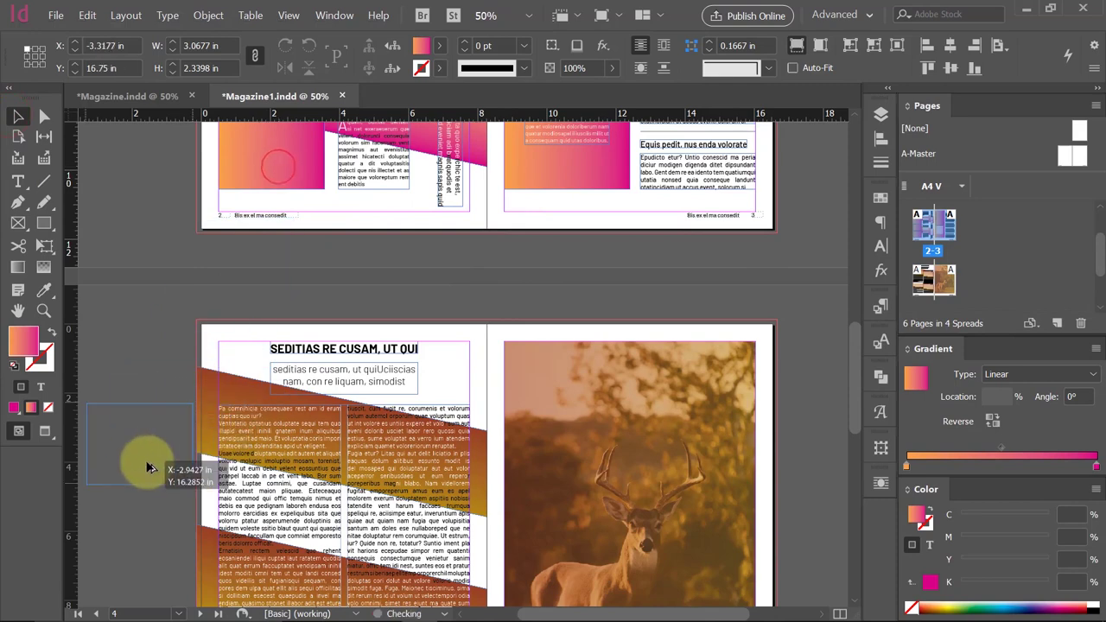
pyautogui.press('.')
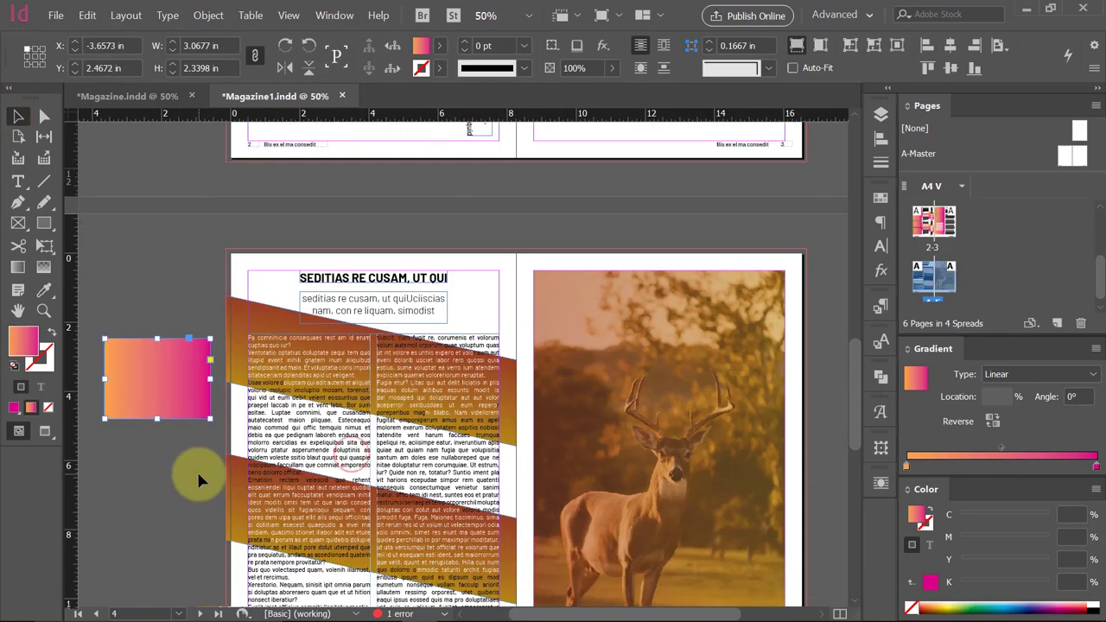
# Copy the swatch's gradient onto the page-4 diagonal band and the deer photo frame.
pyautogui.click(517, 518)
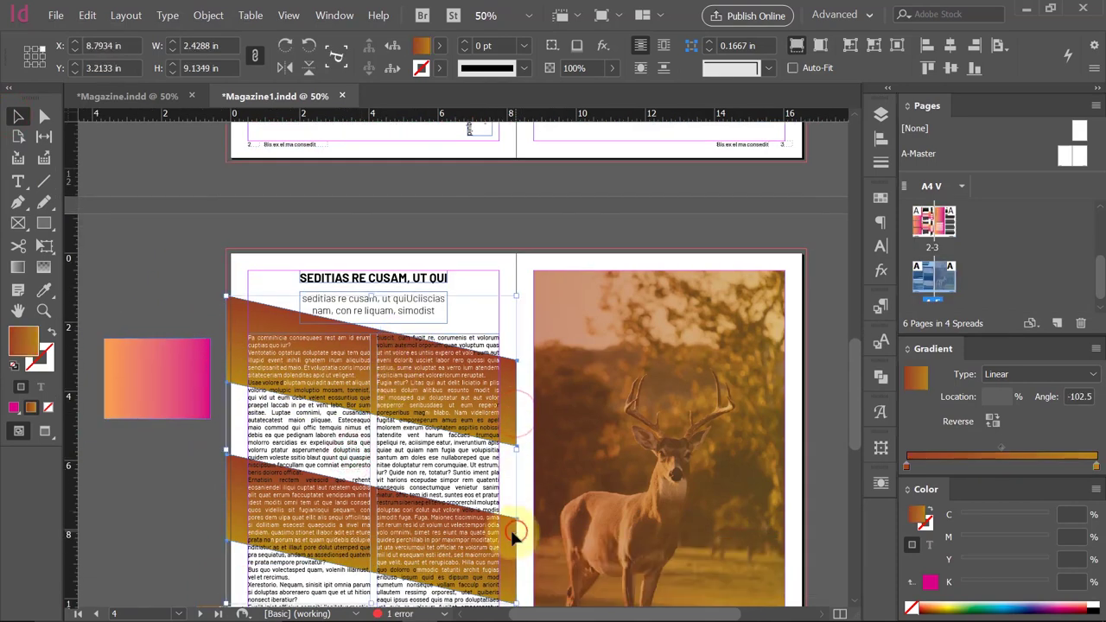
pyautogui.keyDown('shift'); pyautogui.click(595, 424); pyautogui.keyUp('shift')
pyautogui.press('i')
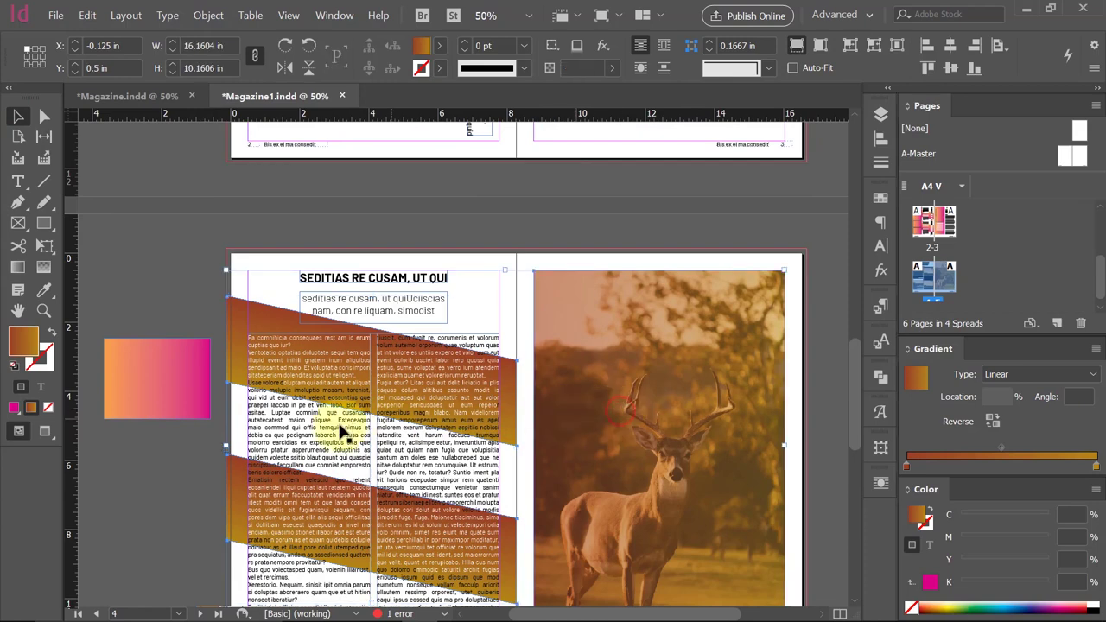
pyautogui.click(164, 381)
pyautogui.press('v')
pyautogui.click(178, 446)
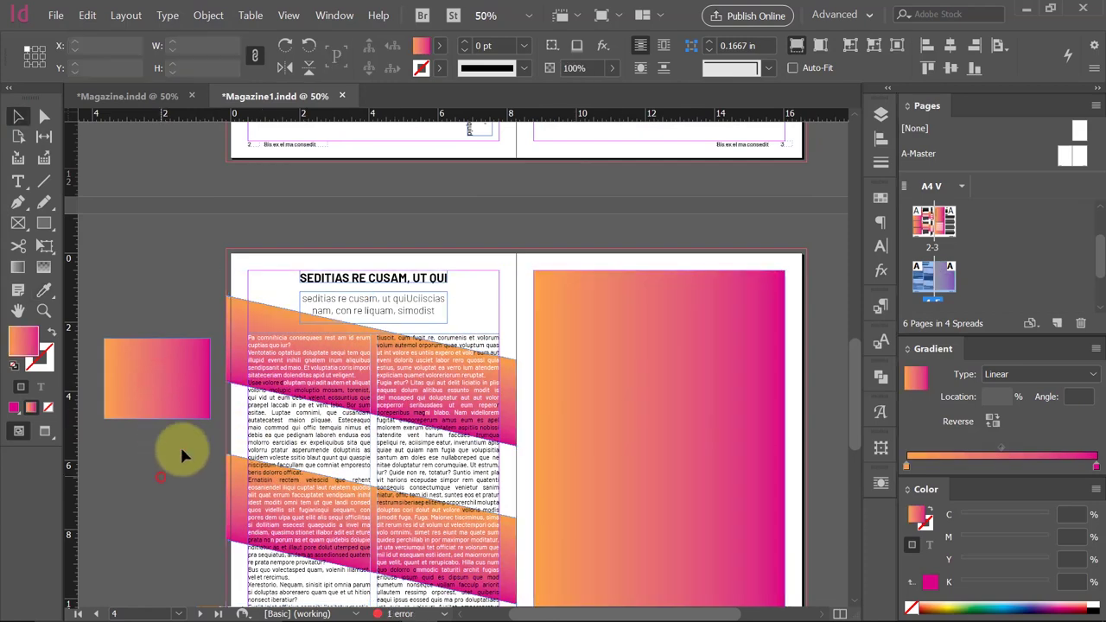
# Move the swatch beside page 6 and apply its gradient to the page-6 photo frame.
pyautogui.scroll(-3, 164, 467)
pyautogui.scroll(-3, 359, 439)
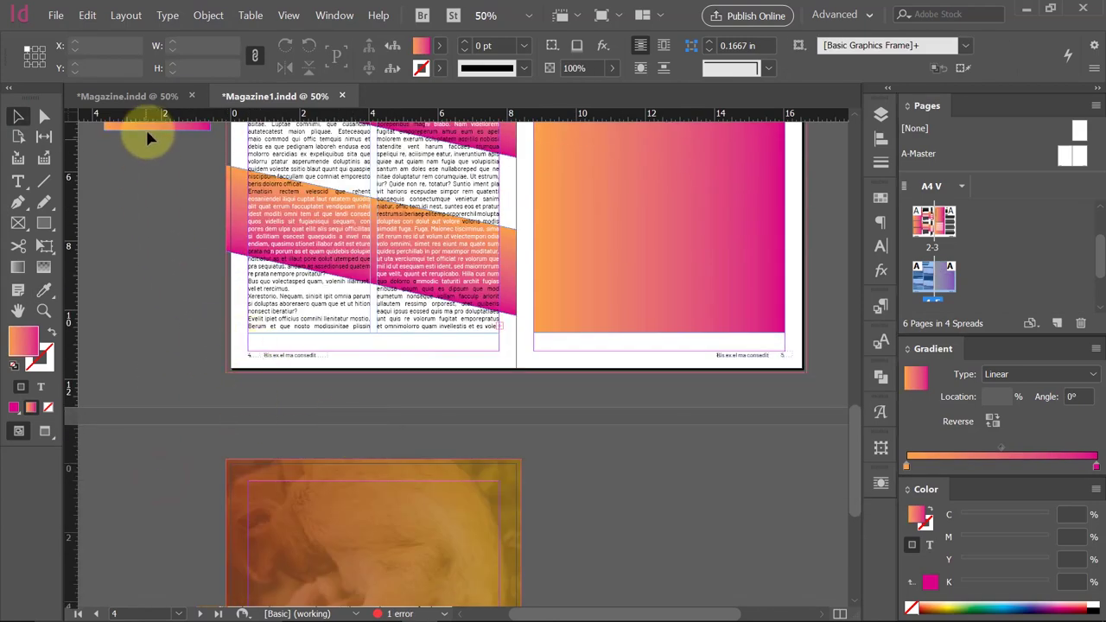
pyautogui.moveTo(151, 137); pyautogui.dragTo(149, 577)
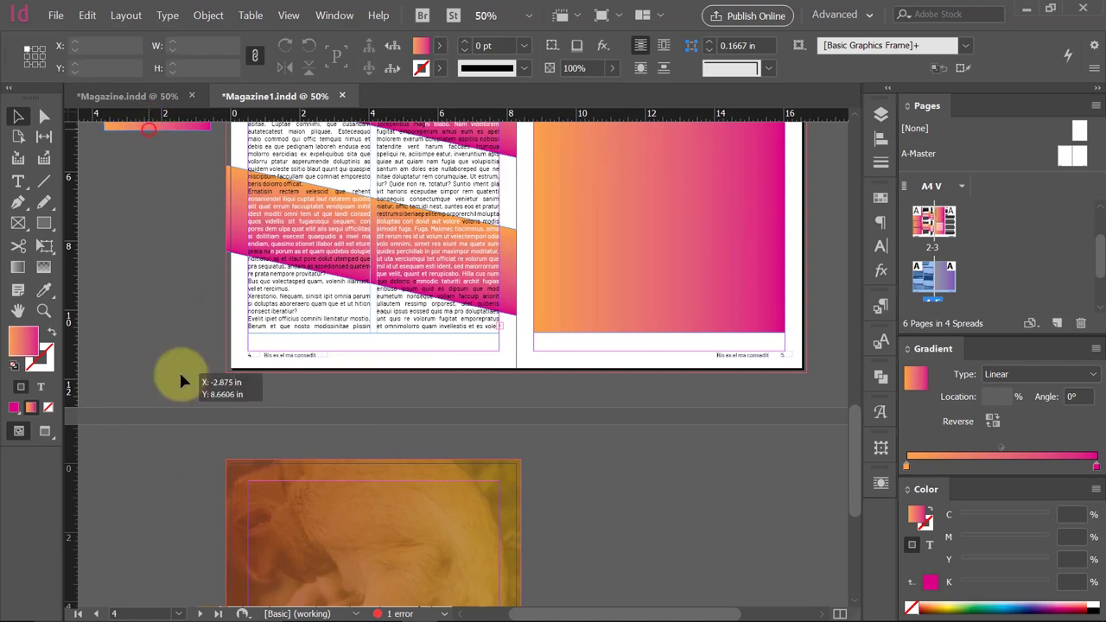
pyautogui.click(335, 553)
pyautogui.press('i')
pyautogui.click(123, 528)
pyautogui.scroll(-1, 407, 506)
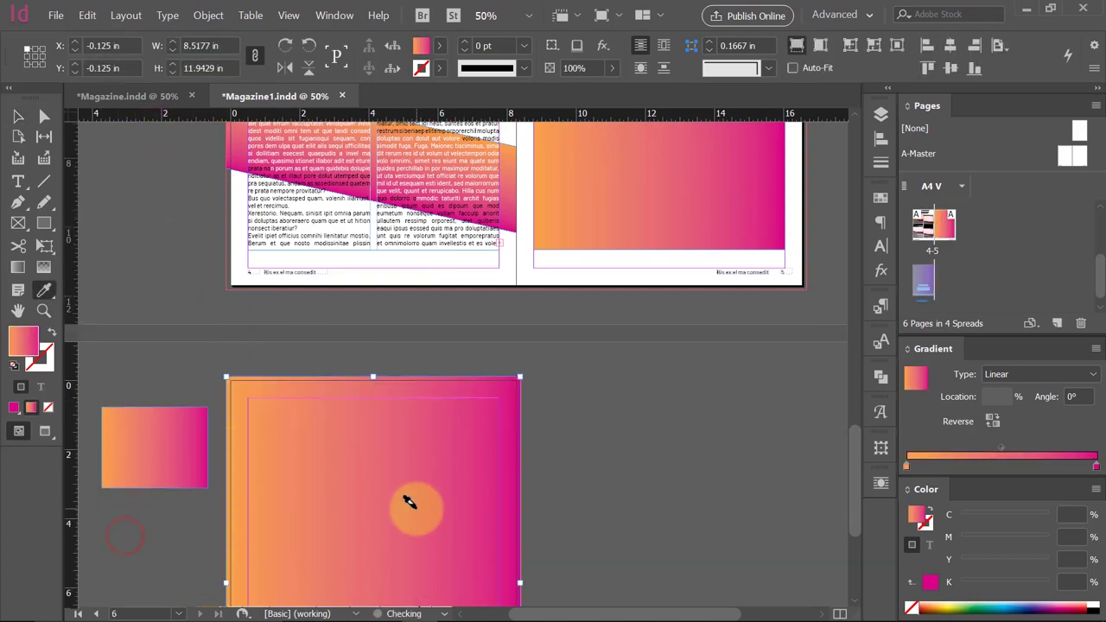
pyautogui.press('v')
# Cut the gradient swatch and scroll back up toward the cover.
pyautogui.click(193, 501)
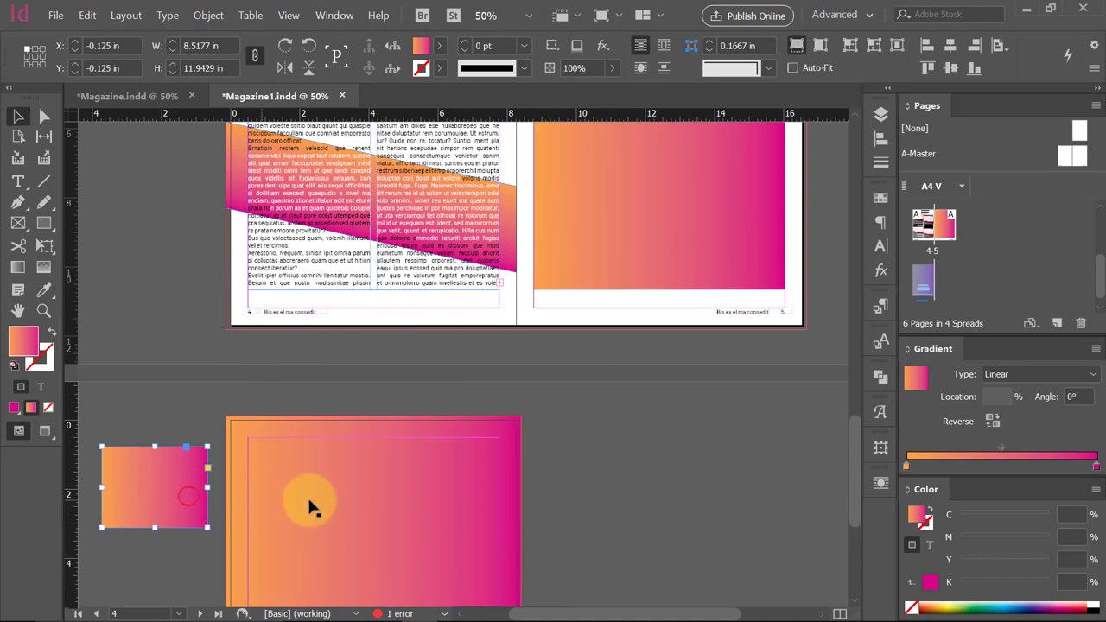
pyautogui.press('Delete')
pyautogui.scroll(1, 650, 484)
pyautogui.scroll(5, 649, 484)
pyautogui.scroll(5, 647, 432)
# Paste the swatch left of the cover and copy its gradient onto the cover's photo frame.
pyautogui.scroll(3, 647, 432)
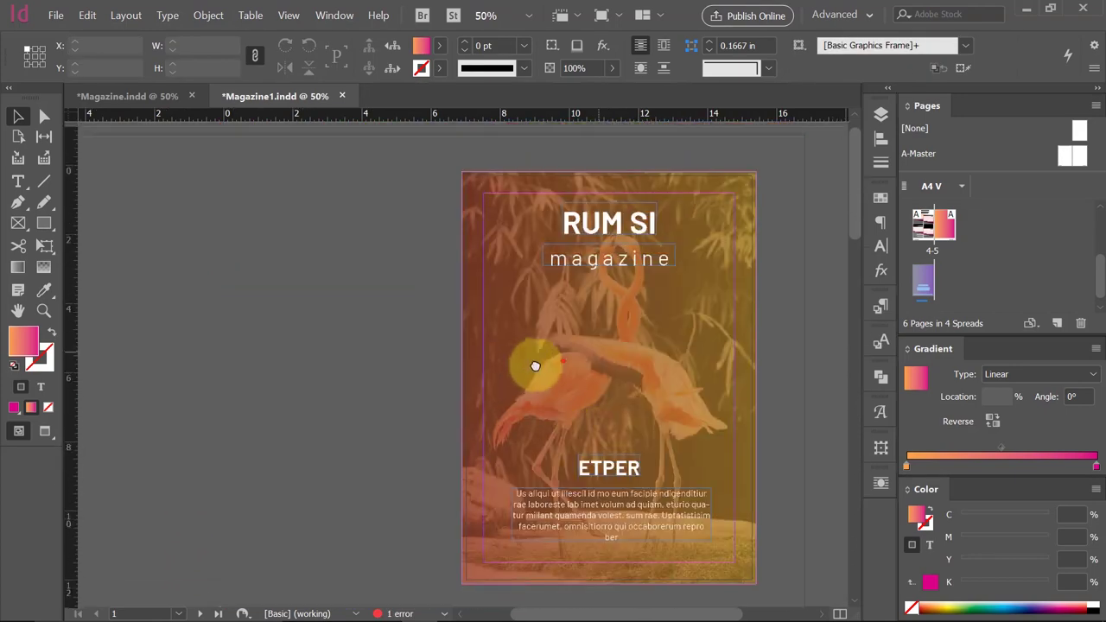
pyautogui.hotkey('ctrl', 'v')
pyautogui.moveTo(478, 364); pyautogui.dragTo(367, 364)
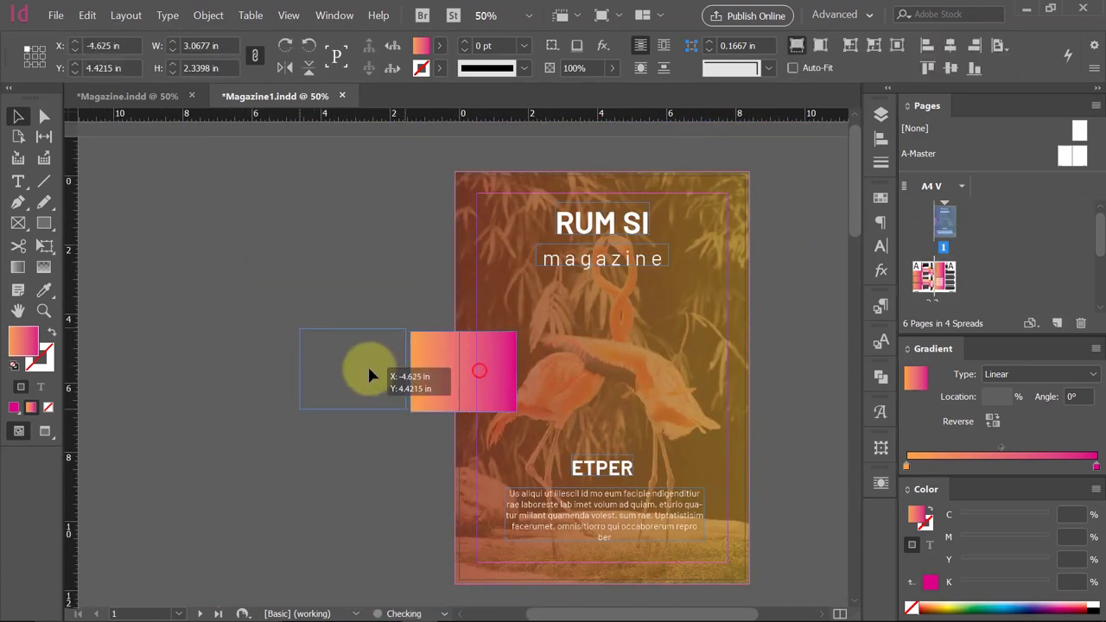
pyautogui.click(525, 406)
pyautogui.press('i')
pyautogui.click(413, 364)
pyautogui.click(409, 458)
pyautogui.press('v')
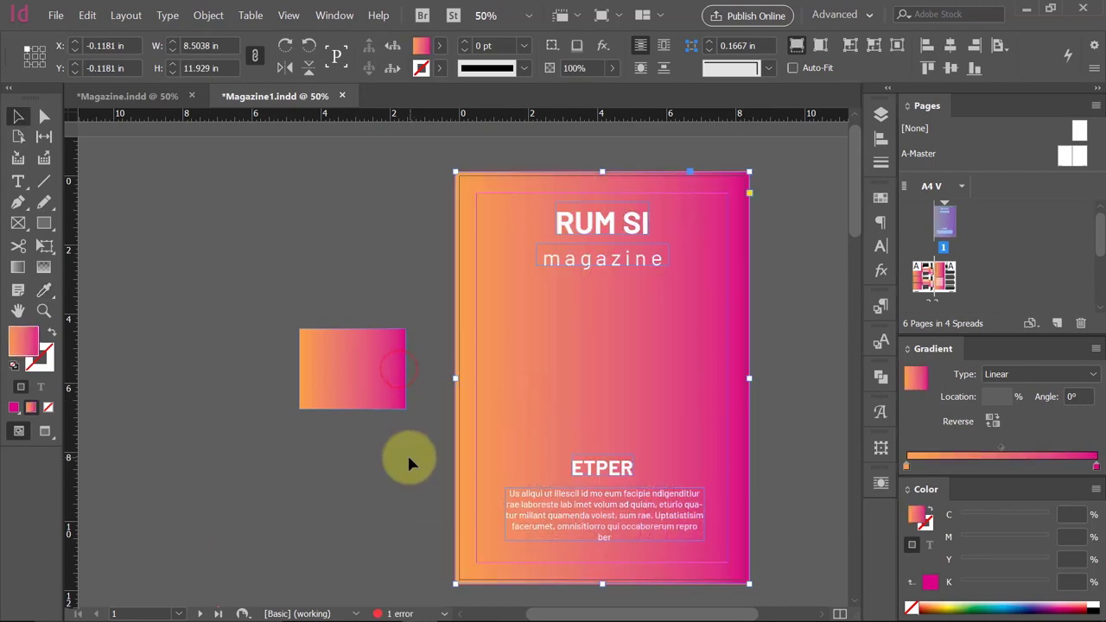
# Set the cover frame's gradient to 75% opacity.
pyautogui.click(608, 391)
pyautogui.click(880, 271)
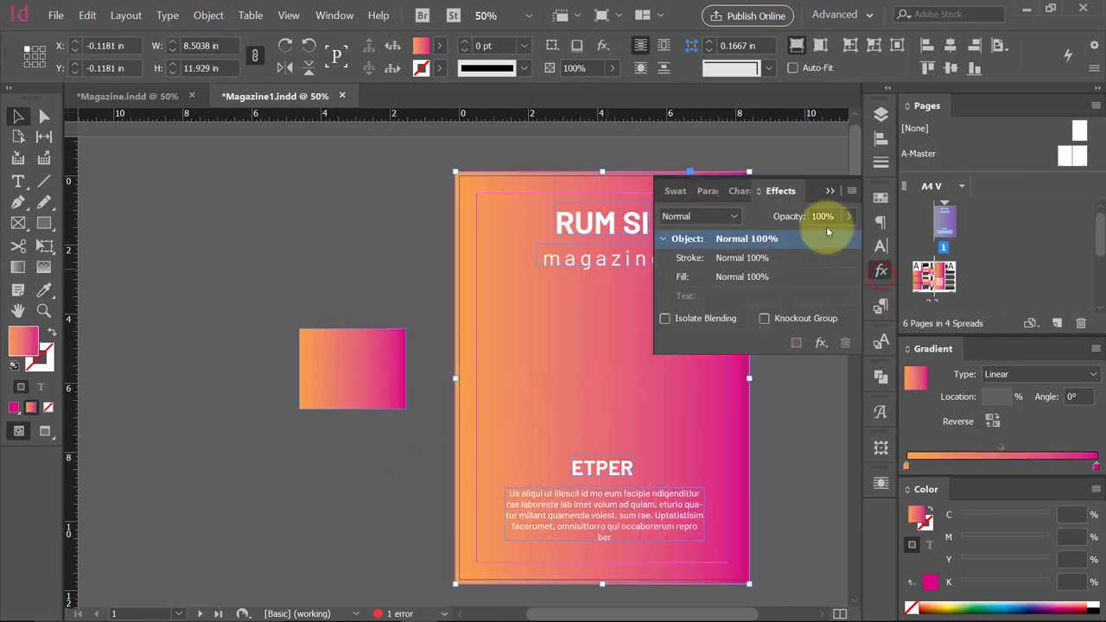
pyautogui.write('75')
pyautogui.press('Return')
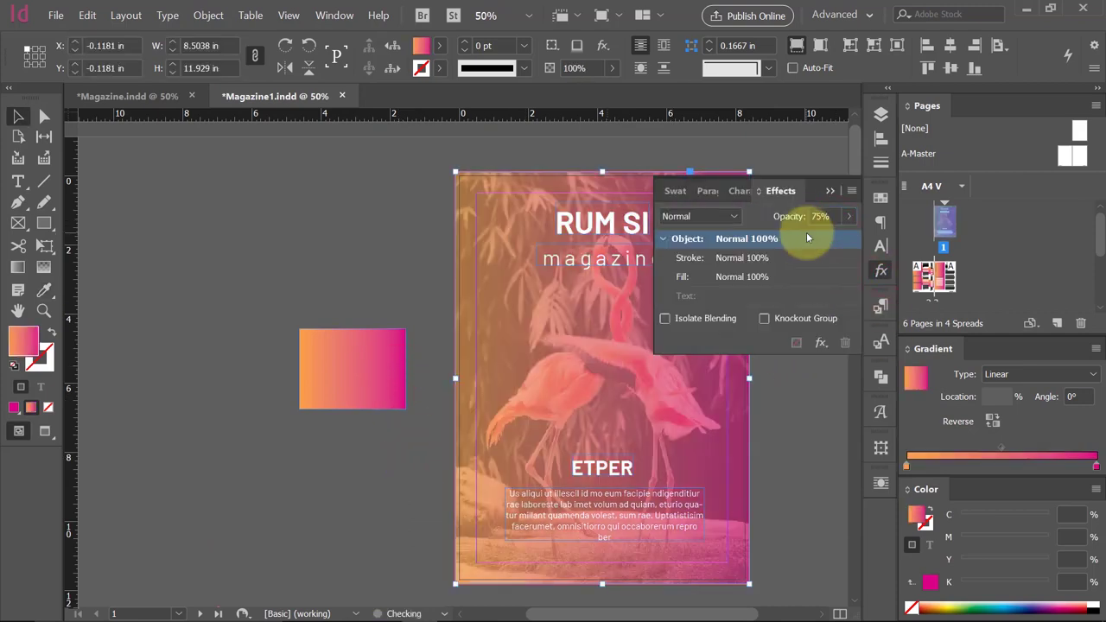
pyautogui.click(814, 258)
pyautogui.scroll(-5, 747, 353)
pyautogui.scroll(-10, 749, 361)
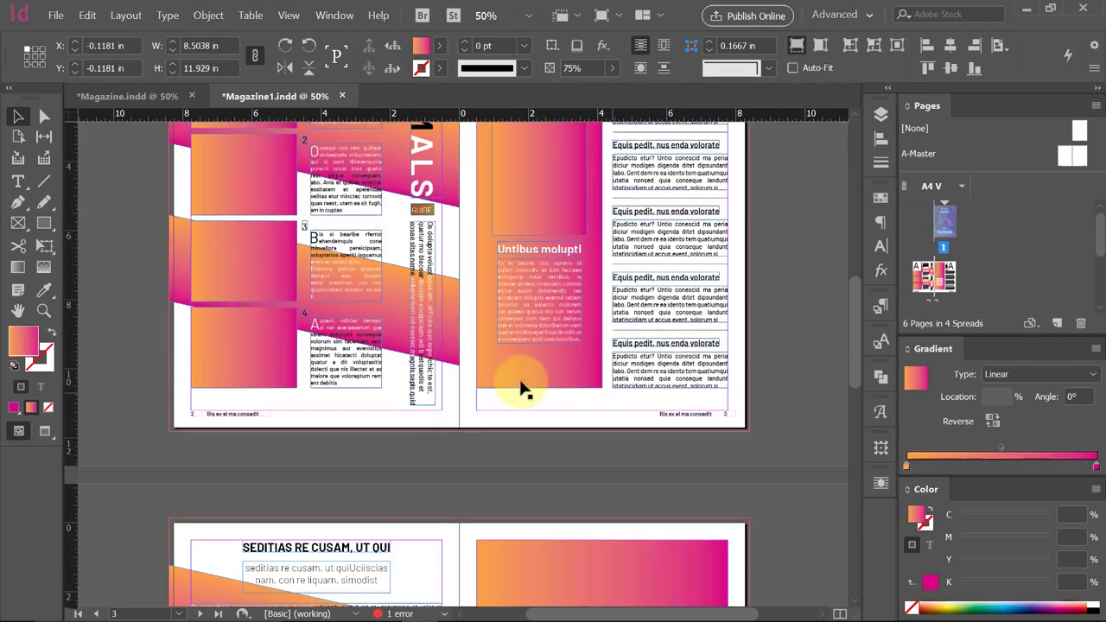
pyautogui.scroll(2, 172, 380)
# Set the four page-2 gradient rectangles and the page-3 rectangle to 51% opacity.
pyautogui.click(240, 458)
pyautogui.keyDown('shift'); pyautogui.click(228, 345); pyautogui.keyUp('shift')
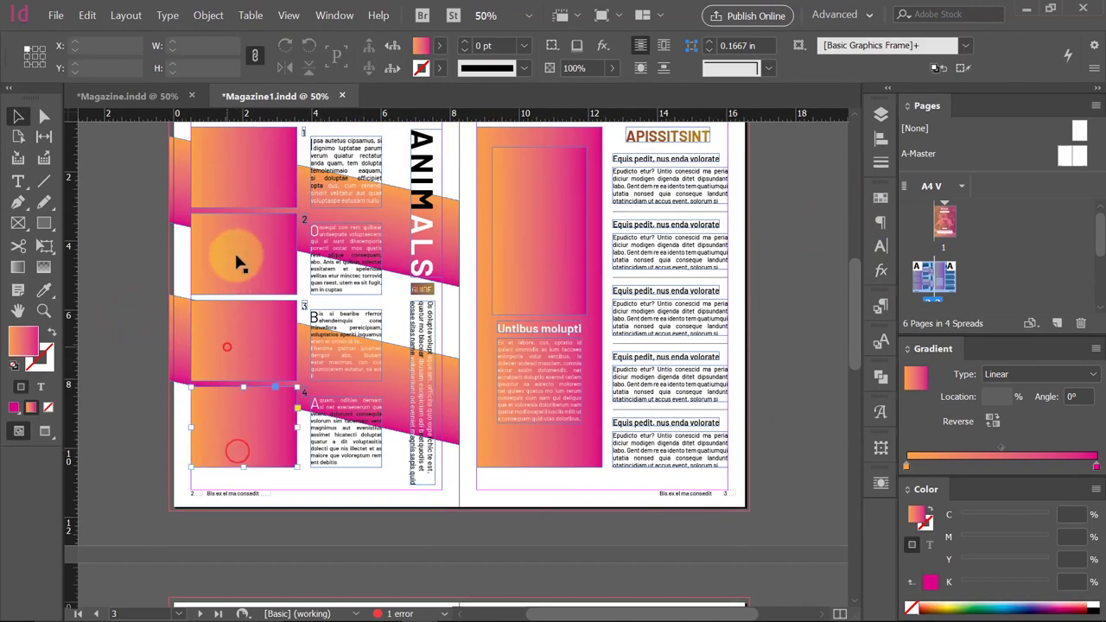
pyautogui.keyDown('shift'); pyautogui.click(237, 256); pyautogui.keyUp('shift')
pyautogui.keyDown('shift'); pyautogui.click(251, 169); pyautogui.keyUp('shift')
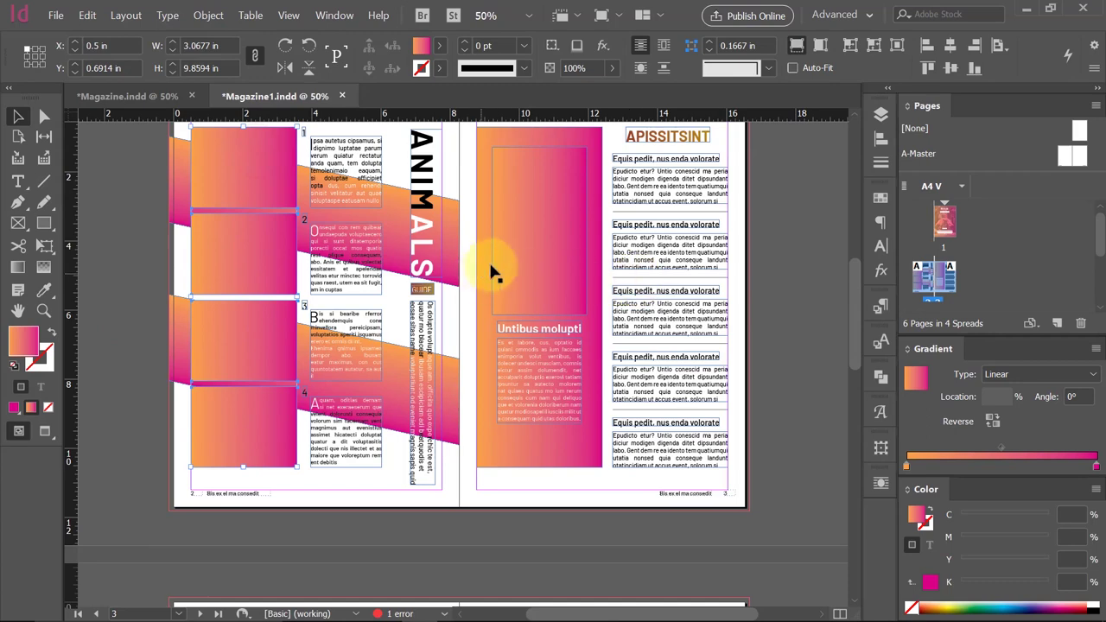
pyautogui.keyDown('shift'); pyautogui.click(528, 244); pyautogui.keyUp('shift')
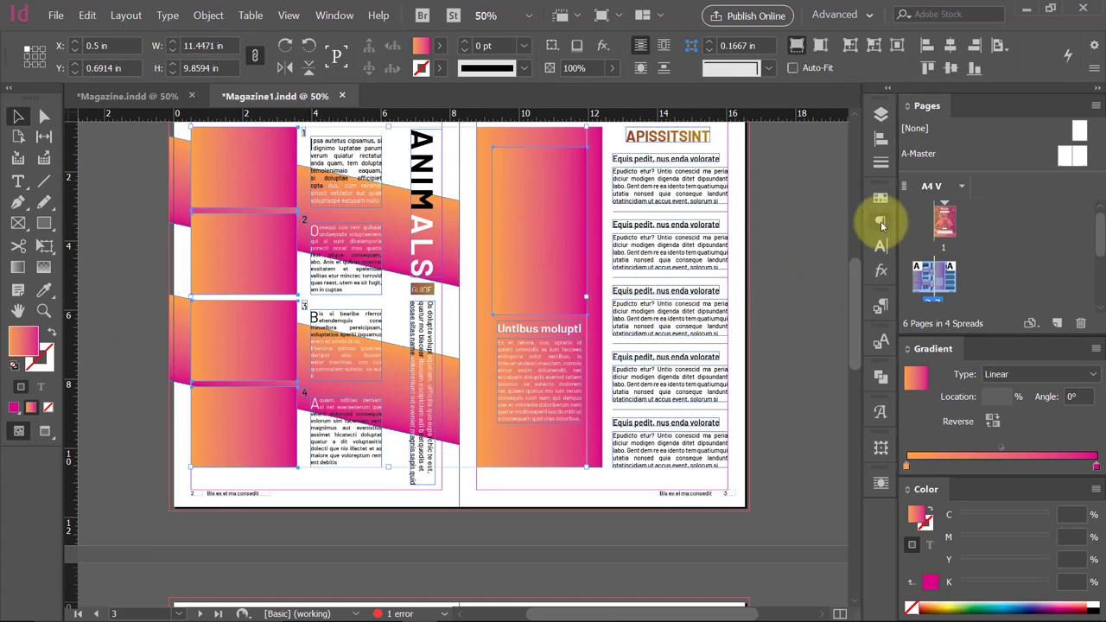
pyautogui.click(882, 275)
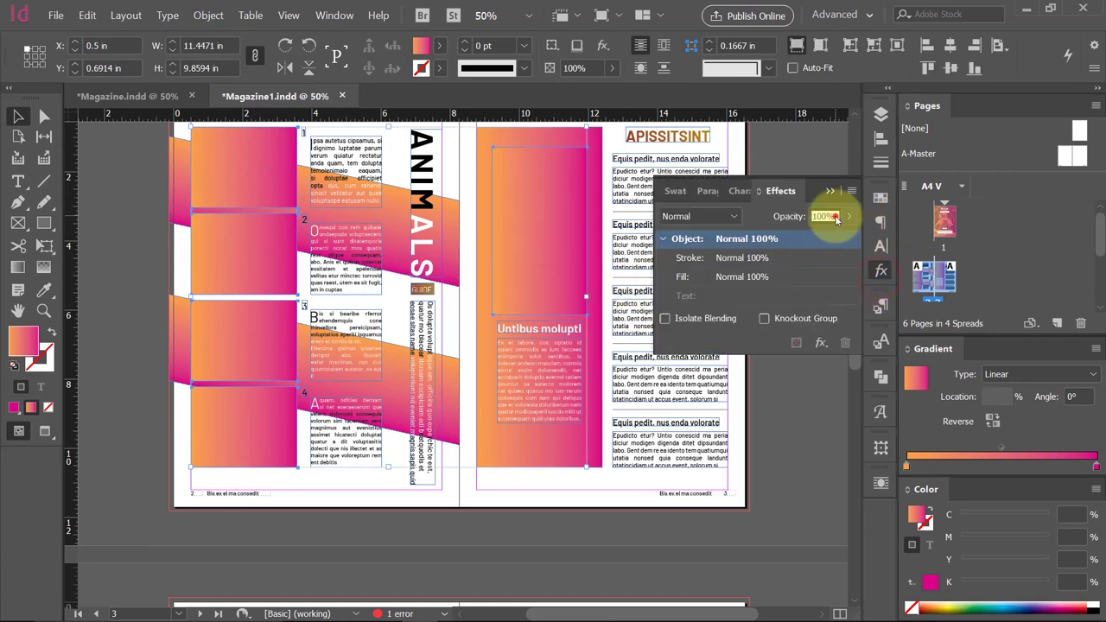
pyautogui.write('51')
pyautogui.press('Return')
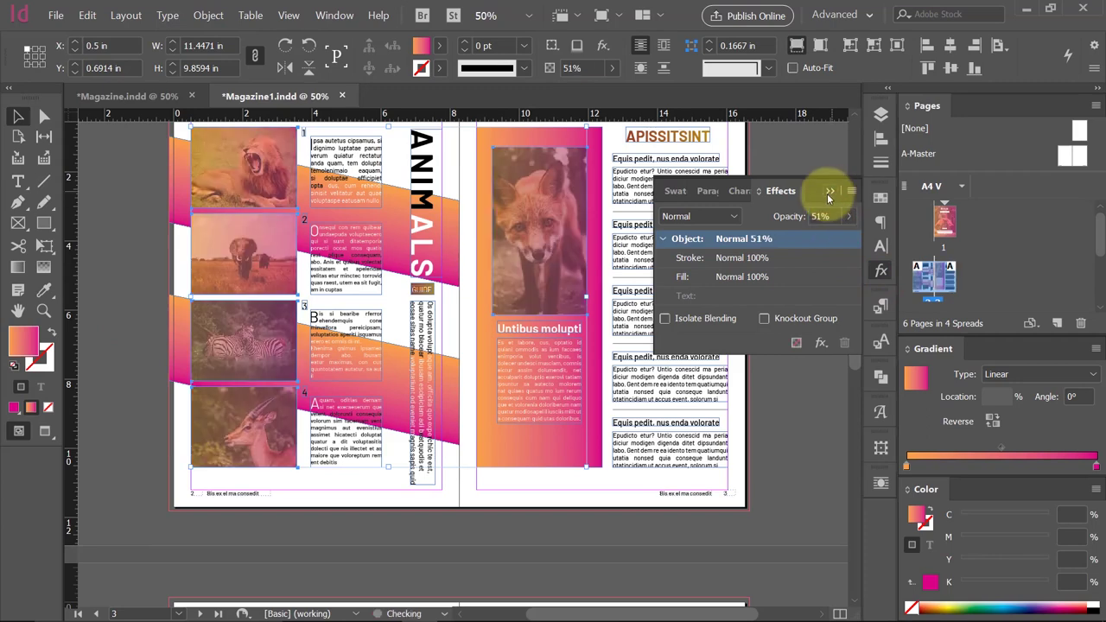
pyautogui.click(832, 190)
pyautogui.click(766, 285)
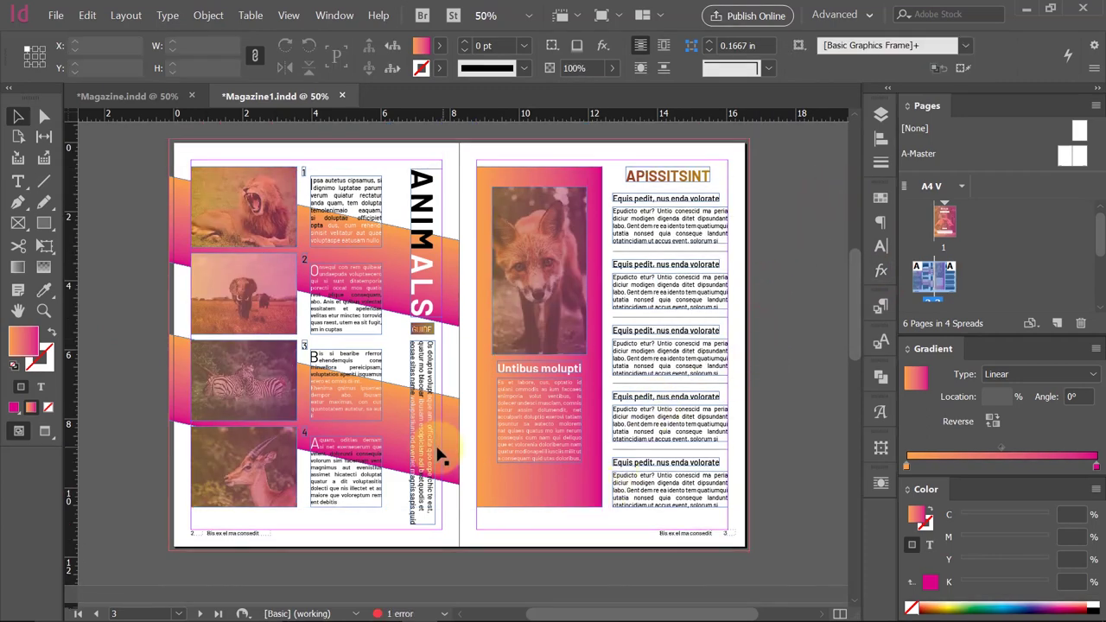
# Set the gradient frame over the deer to 51% opacity.
pyautogui.scroll(-5, 458, 453)
pyautogui.scroll(-5, 486, 433)
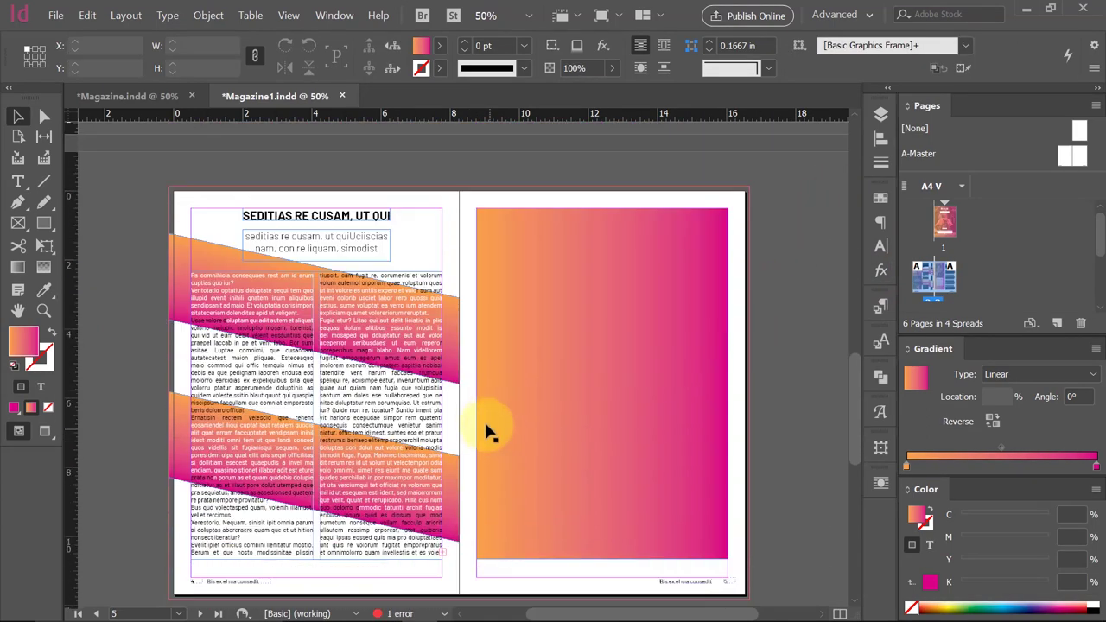
pyautogui.click(664, 309)
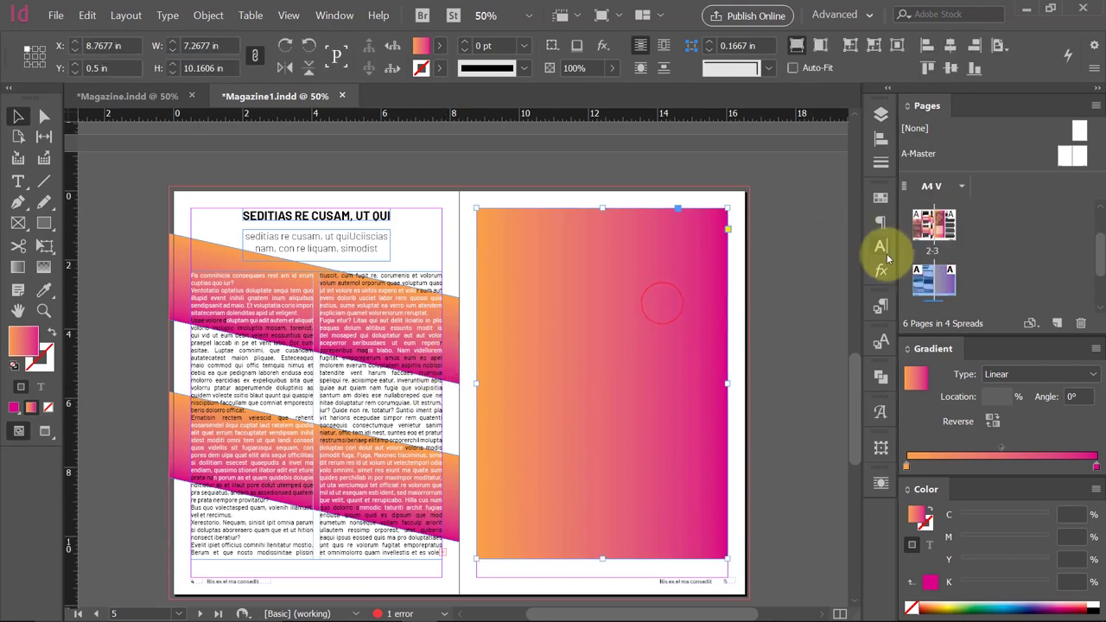
pyautogui.click(882, 248)
pyautogui.click(880, 269)
pyautogui.click(833, 216)
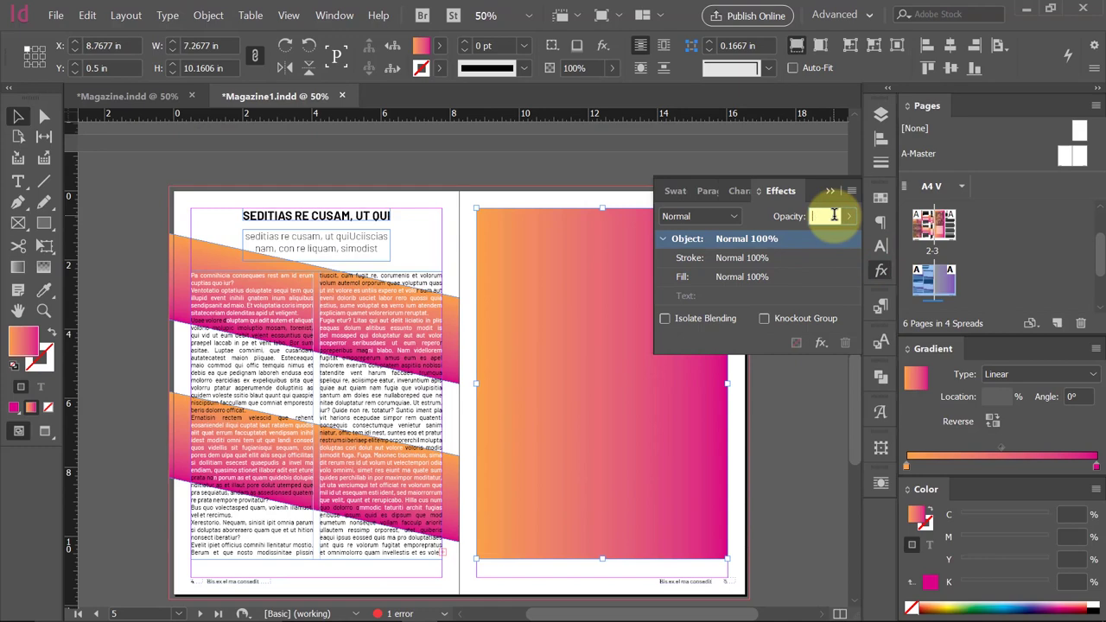
pyautogui.write('50')
pyautogui.press('Return')
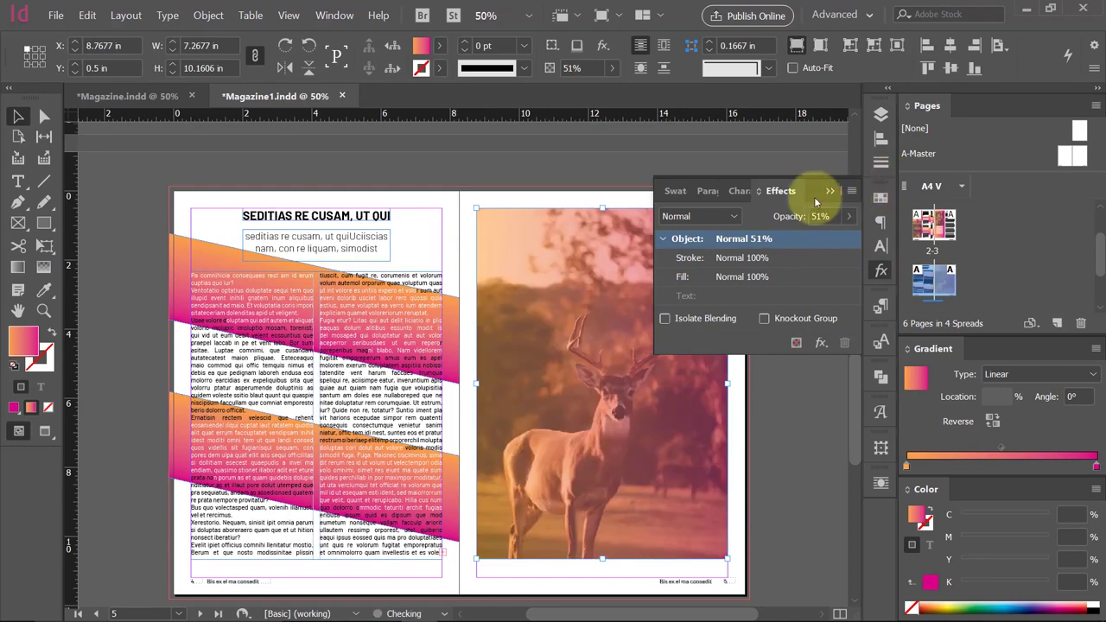
pyautogui.click(780, 191)
# Set the page-6 gradient frame to 75% opacity.
pyautogui.scroll(-1, 757, 413)
pyautogui.scroll(-15, 752, 415)
pyautogui.scroll(-4, 739, 419)
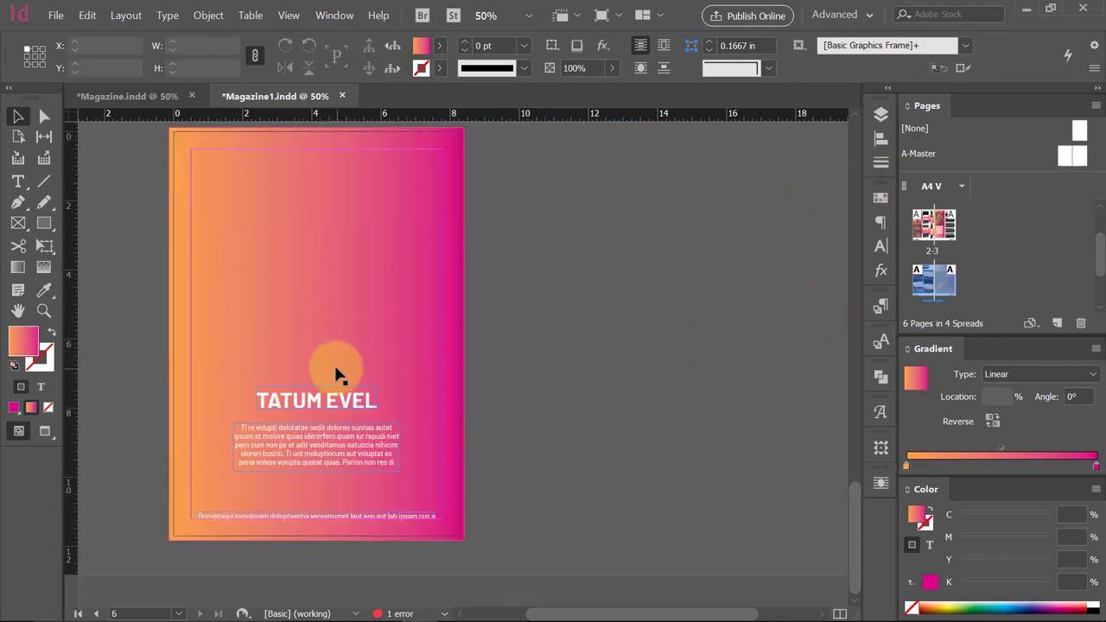
pyautogui.click(365, 308)
pyautogui.click(880, 269)
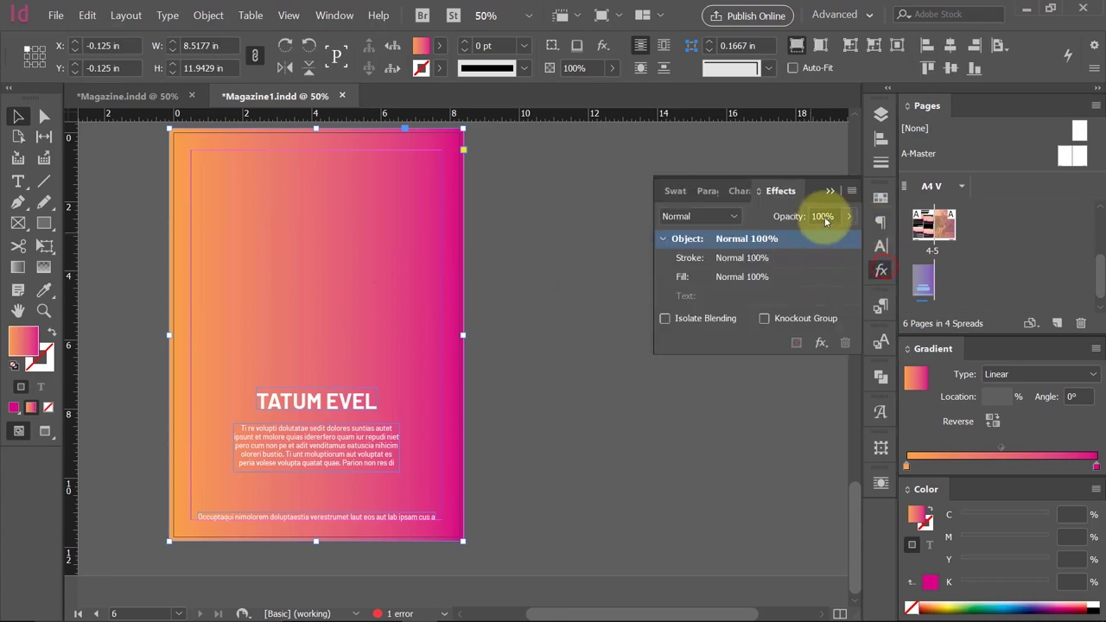
pyautogui.write('75')
pyautogui.press('Return')
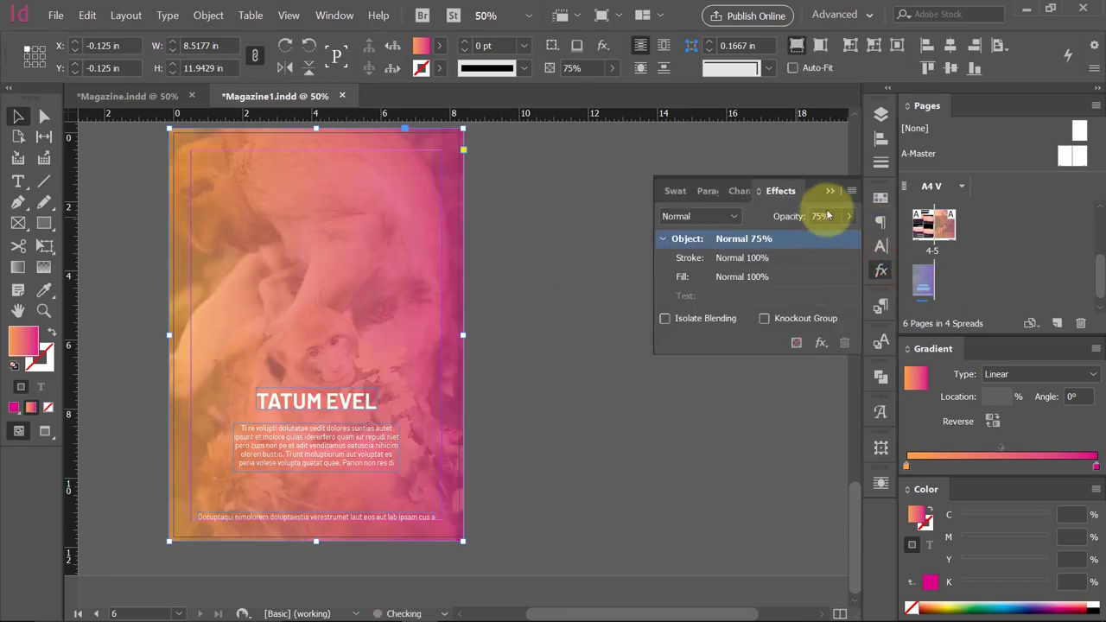
pyautogui.click(831, 190)
pyautogui.click(777, 258)
# Select all objects, then return to the cover page and clear the selection.
pyautogui.scroll(2, 657, 363)
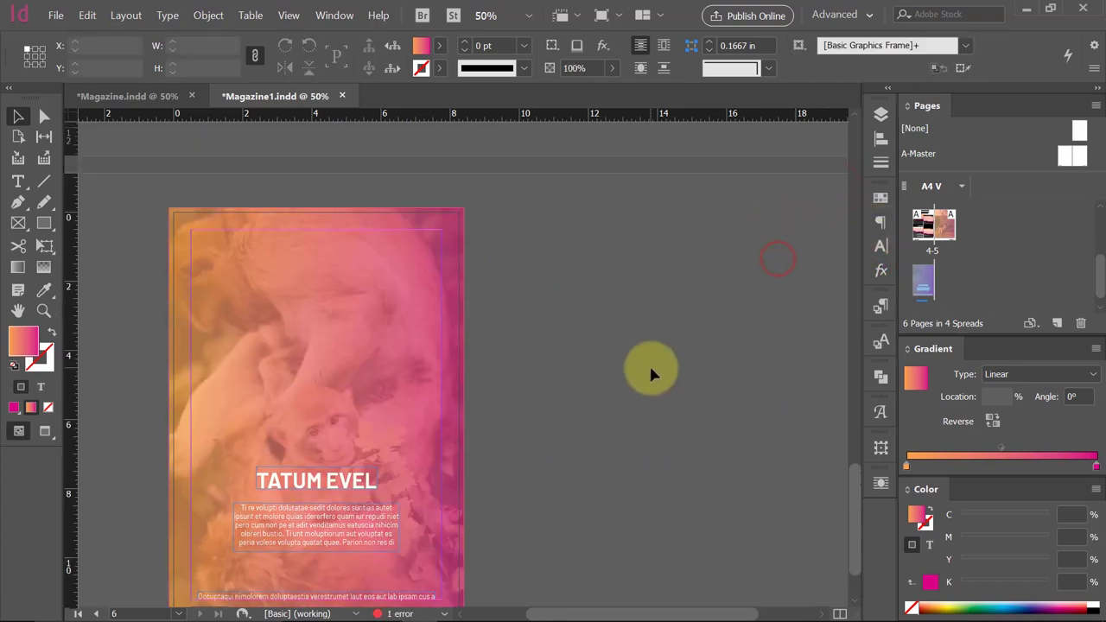
pyautogui.hotkey('ctrl', 'a')
pyautogui.scroll(5, 649, 363)
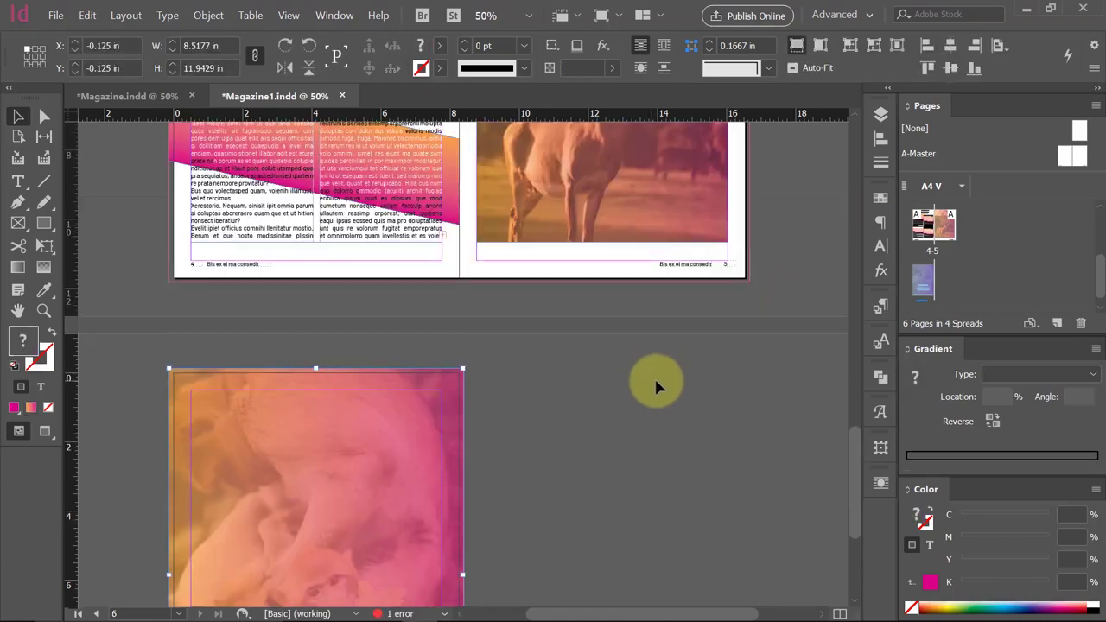
pyautogui.scroll(5, 654, 376)
pyautogui.scroll(5, 762, 345)
pyautogui.scroll(5, 764, 330)
pyautogui.scroll(2, 806, 322)
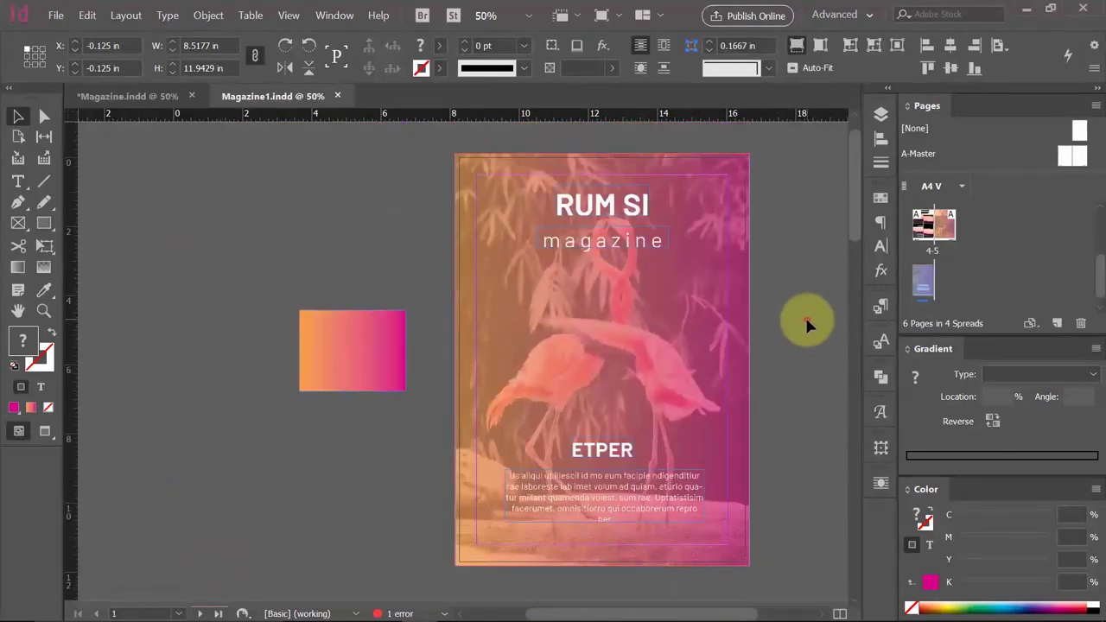
pyautogui.click(805, 322)
# Start exporting Magazine1 as an Adobe PDF (Print) file.
pyautogui.hotkey('ctrl', 'e')
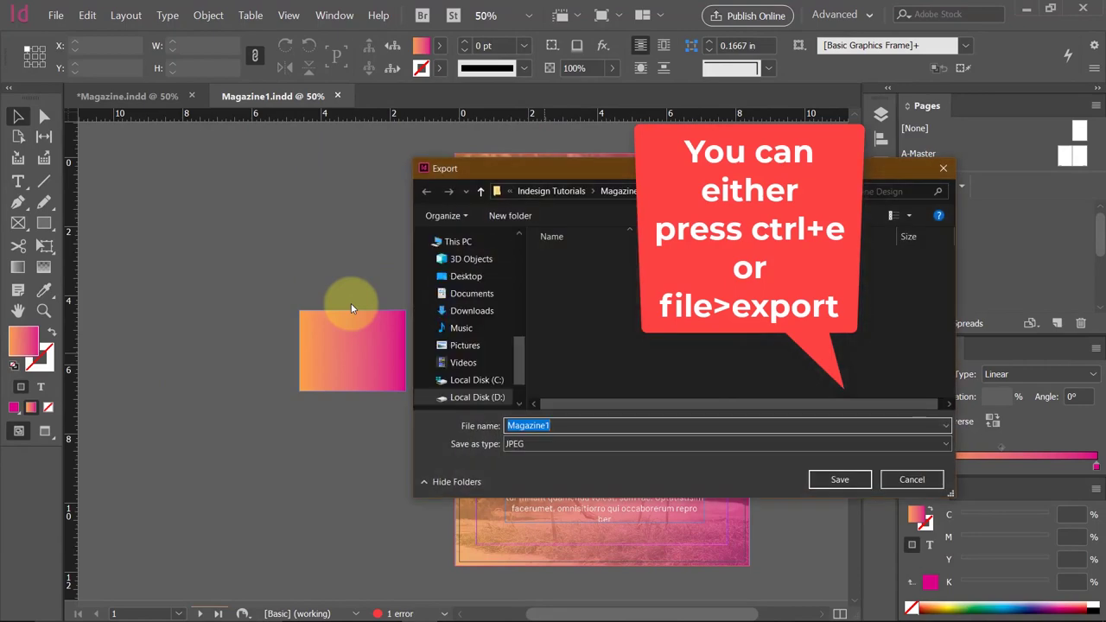
pyautogui.click(903, 477)
pyautogui.click(55, 15)
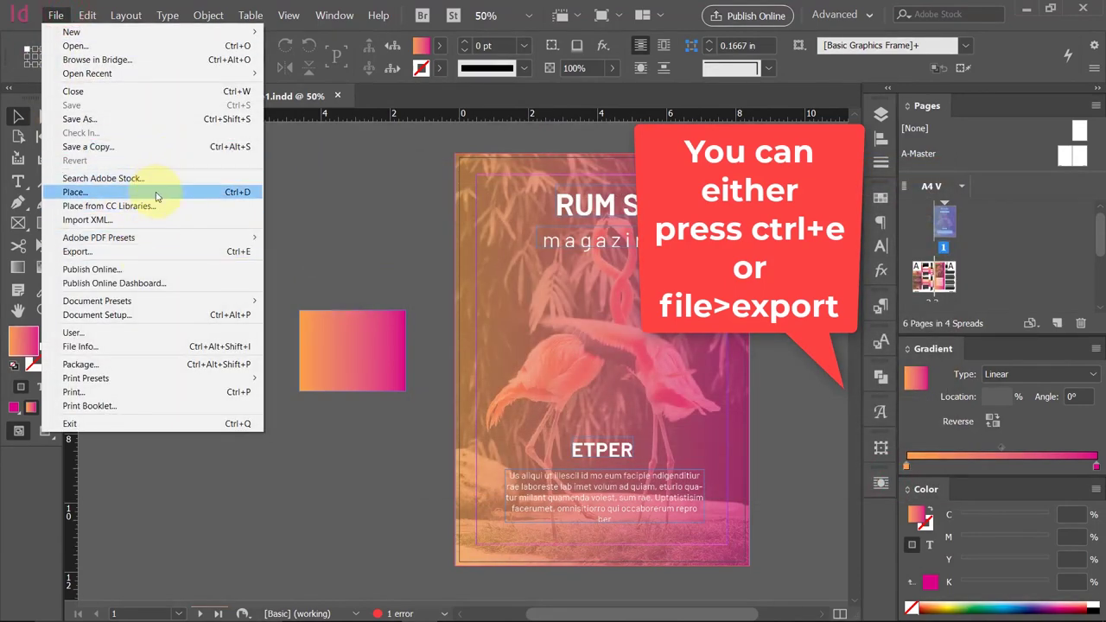
pyautogui.click(247, 256)
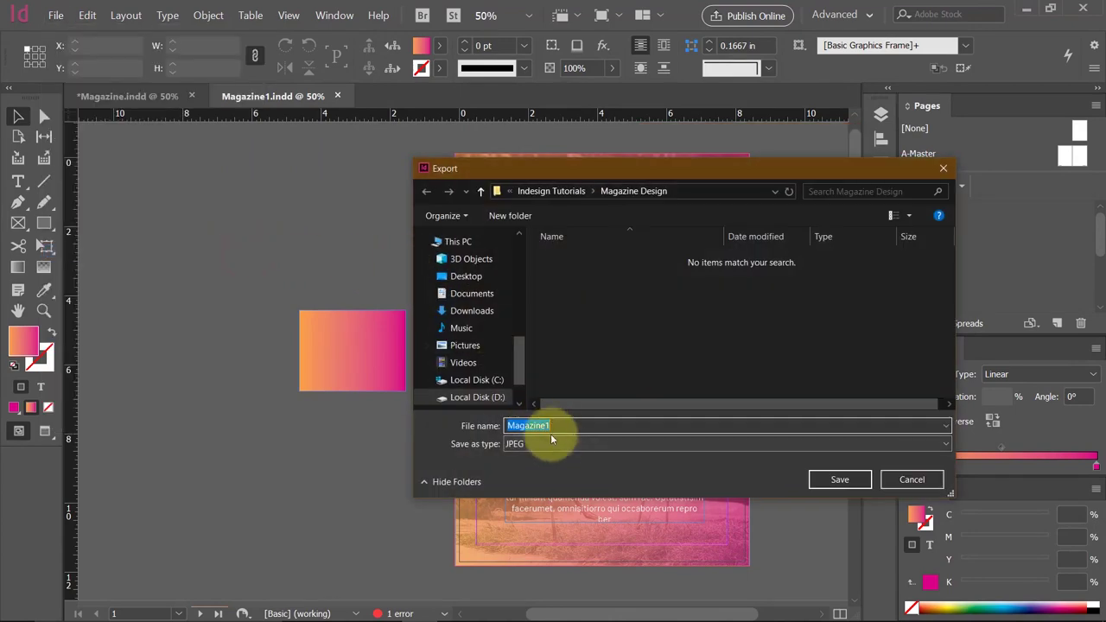
pyautogui.click(566, 445)
pyautogui.click(574, 480)
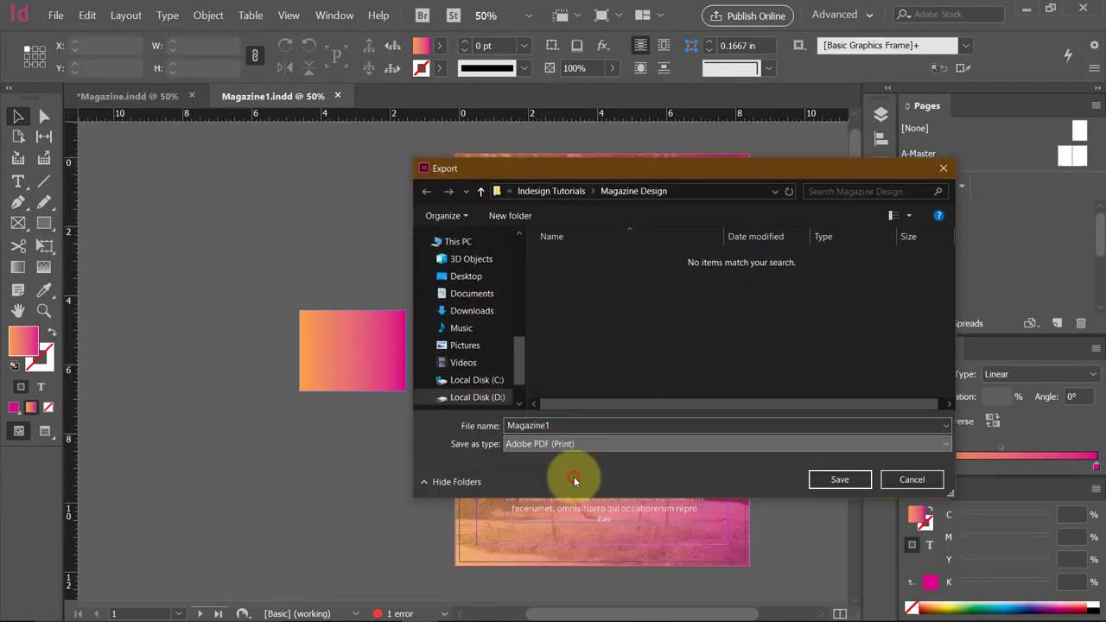
pyautogui.click(837, 481)
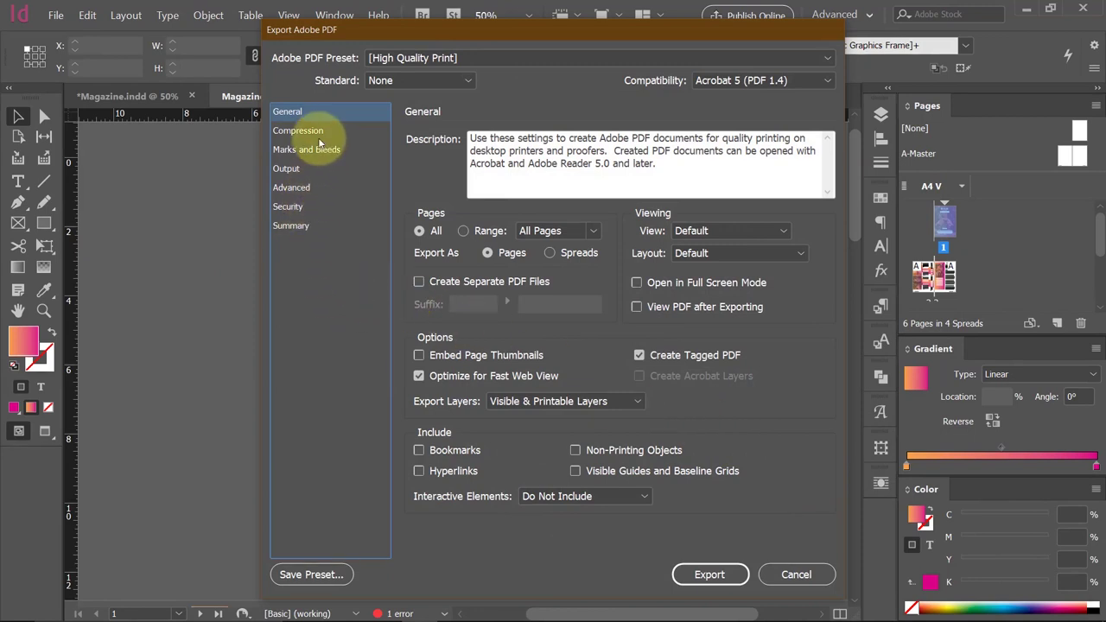
# Export with High Quality Print, all printer's marks and document bleed, dismissing the overset warning.
pyautogui.click(421, 58)
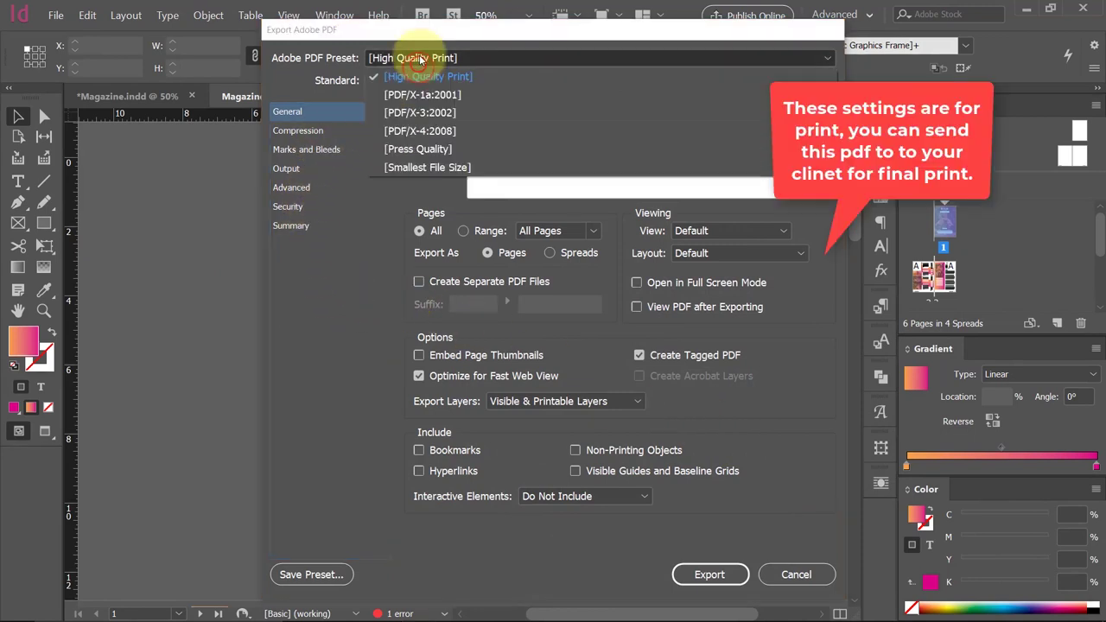
pyautogui.click(439, 58)
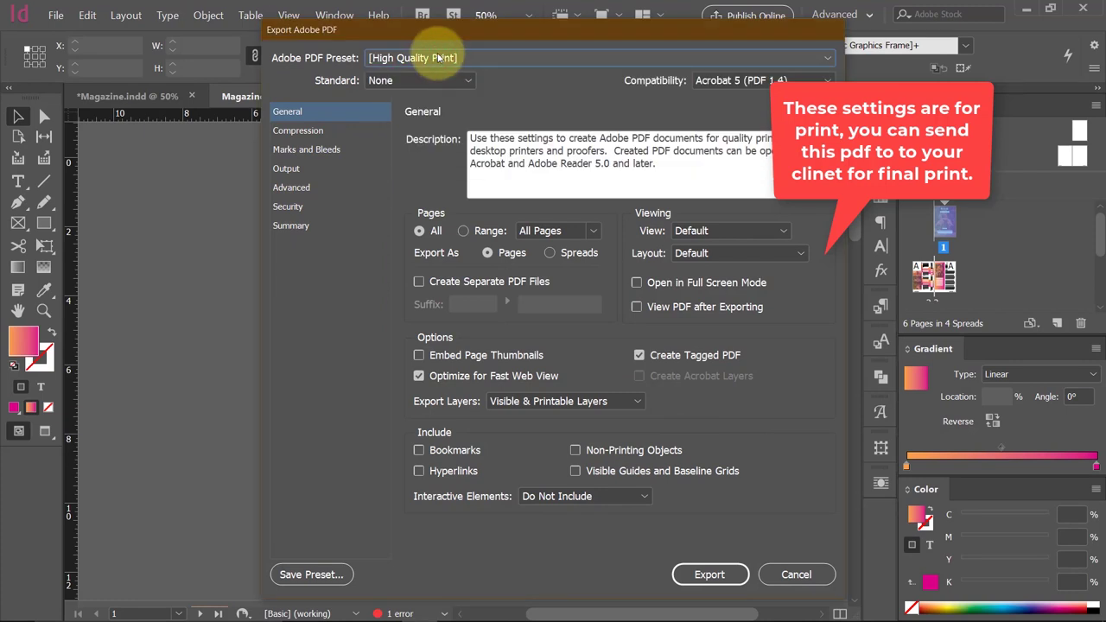
pyautogui.click(328, 133)
pyautogui.click(331, 153)
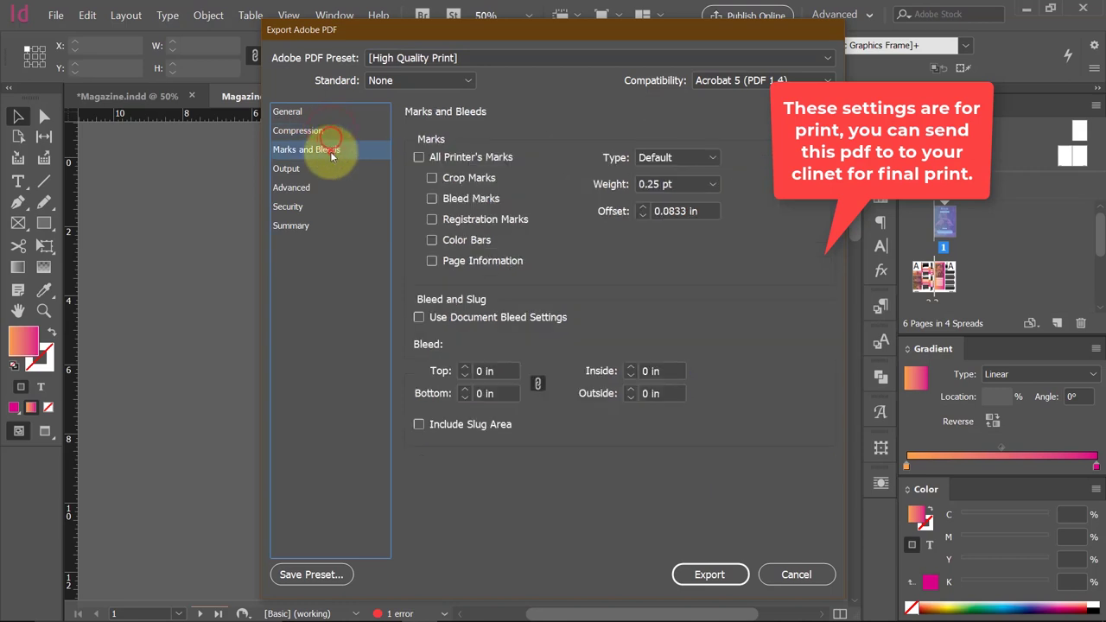
pyautogui.click(420, 156)
pyautogui.click(419, 318)
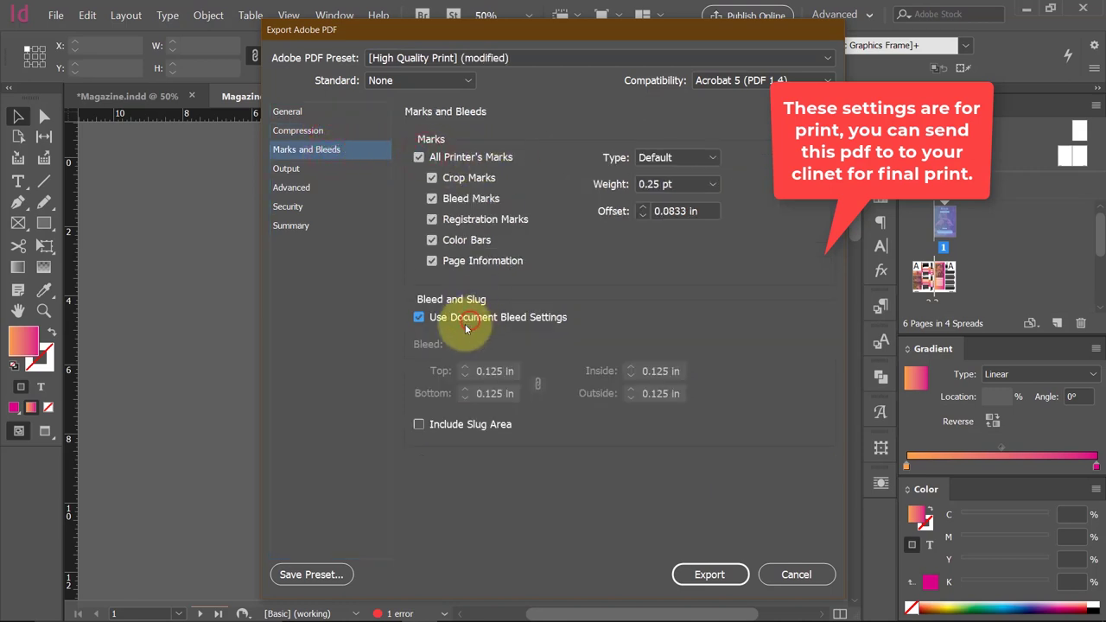
pyautogui.click(709, 575)
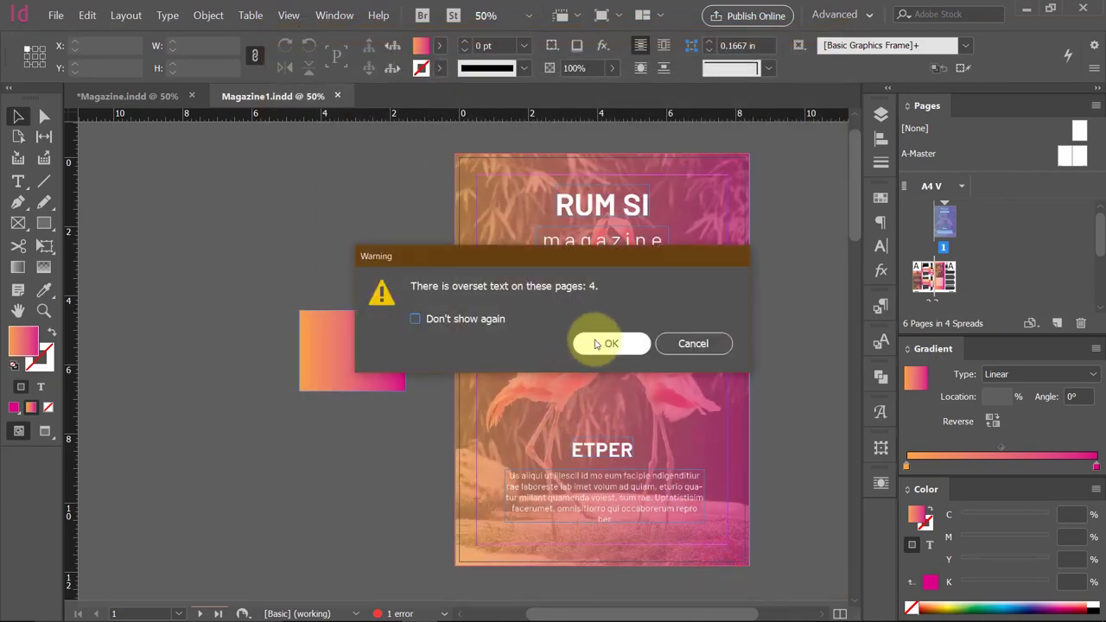
pyautogui.click(605, 344)
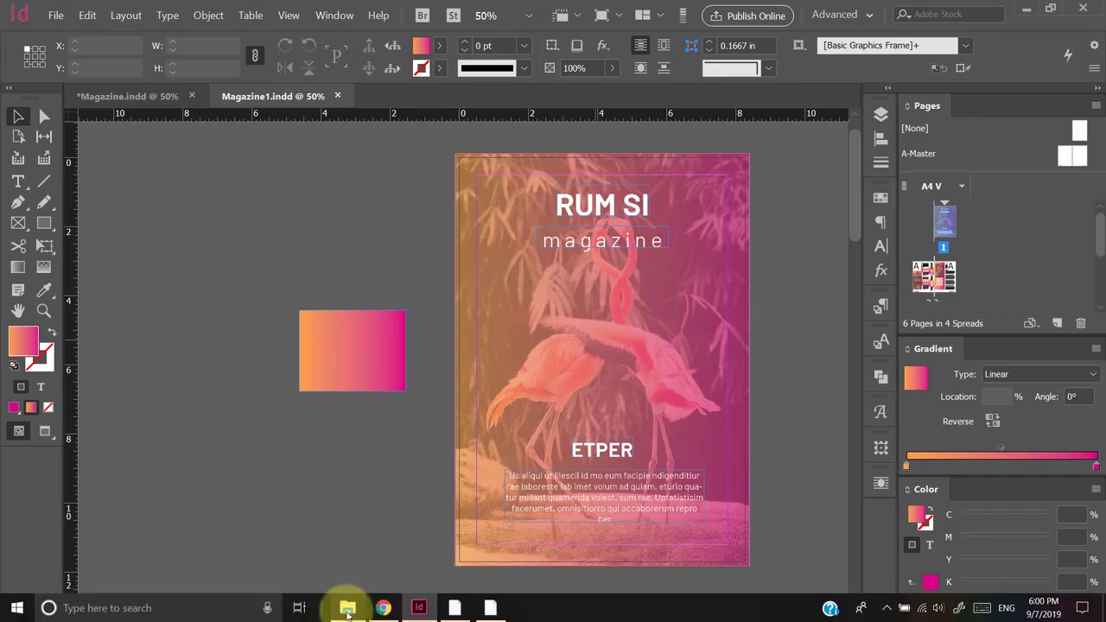
# Open Magazine1.pdf in Acrobat and scroll through its six pages checking crop marks and colour bars.
pyautogui.click(350, 609)
pyautogui.doubleClick(154, 219)
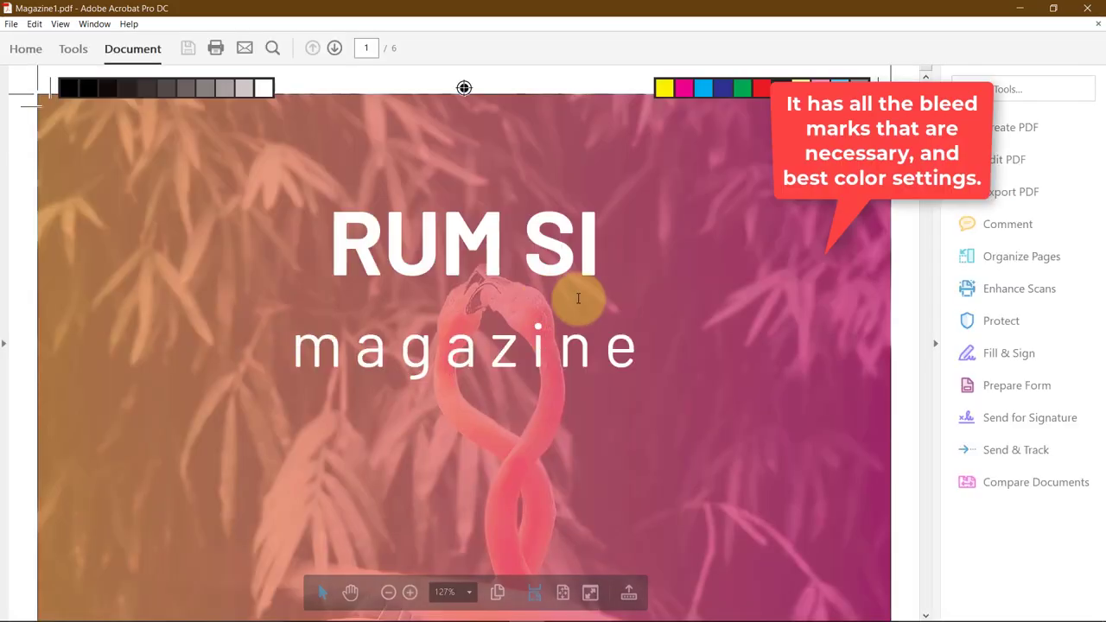
pyautogui.scroll(-1, 578, 298)
pyautogui.scroll(-1, 578, 298)
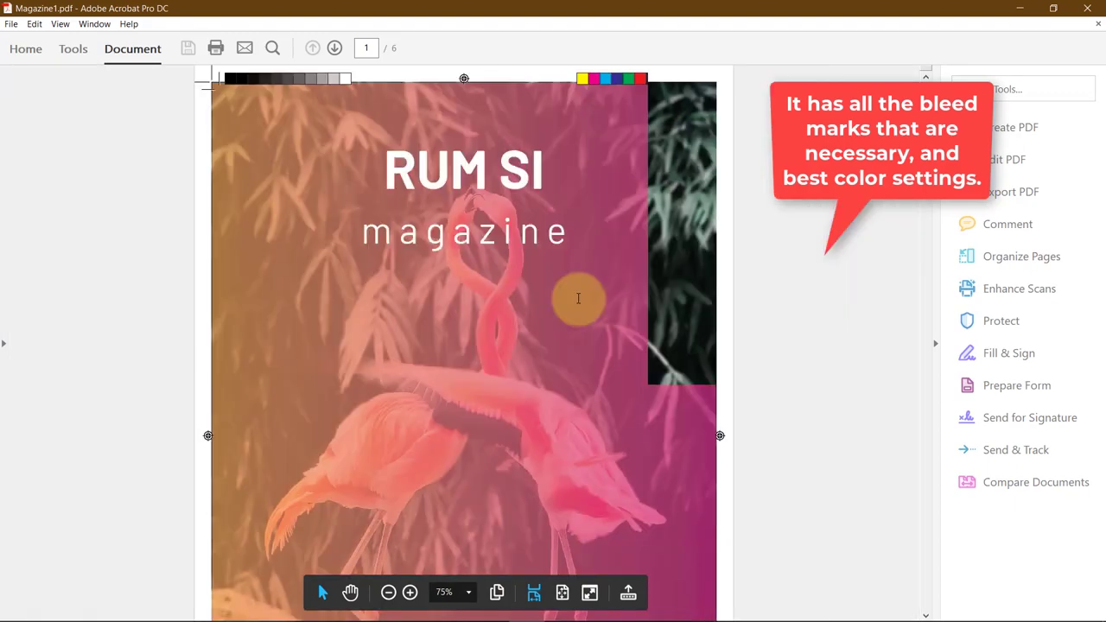
pyautogui.scroll(-1, 578, 298)
pyautogui.scroll(-1, 579, 298)
pyautogui.scroll(-1, 578, 298)
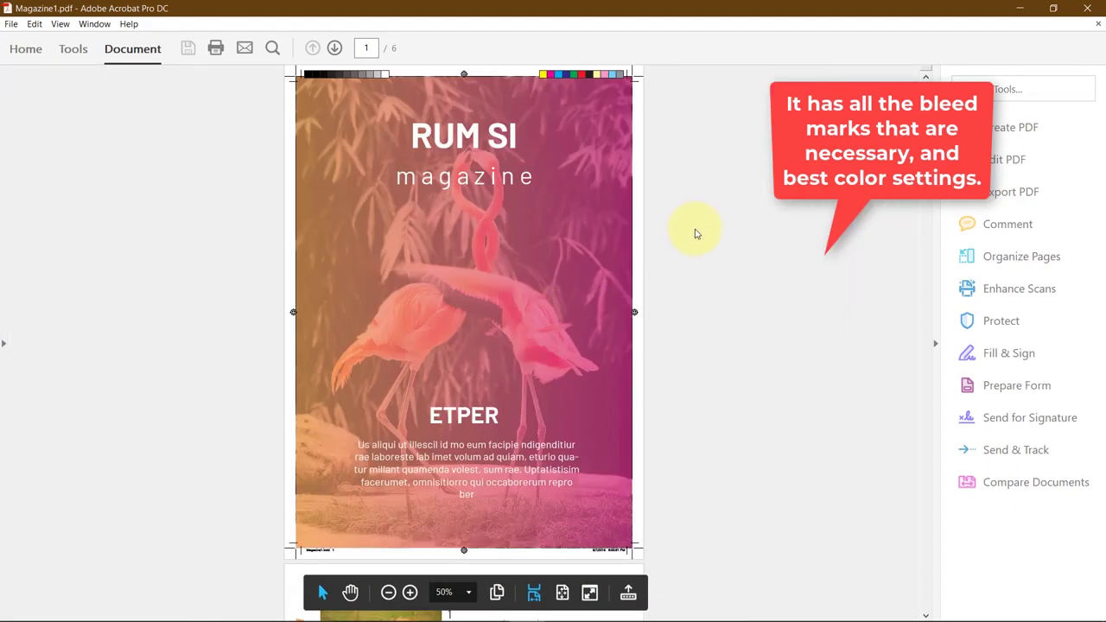
pyautogui.scroll(-3, 688, 299)
pyautogui.scroll(-3, 686, 303)
pyautogui.scroll(-3, 685, 303)
pyautogui.scroll(-3, 686, 302)
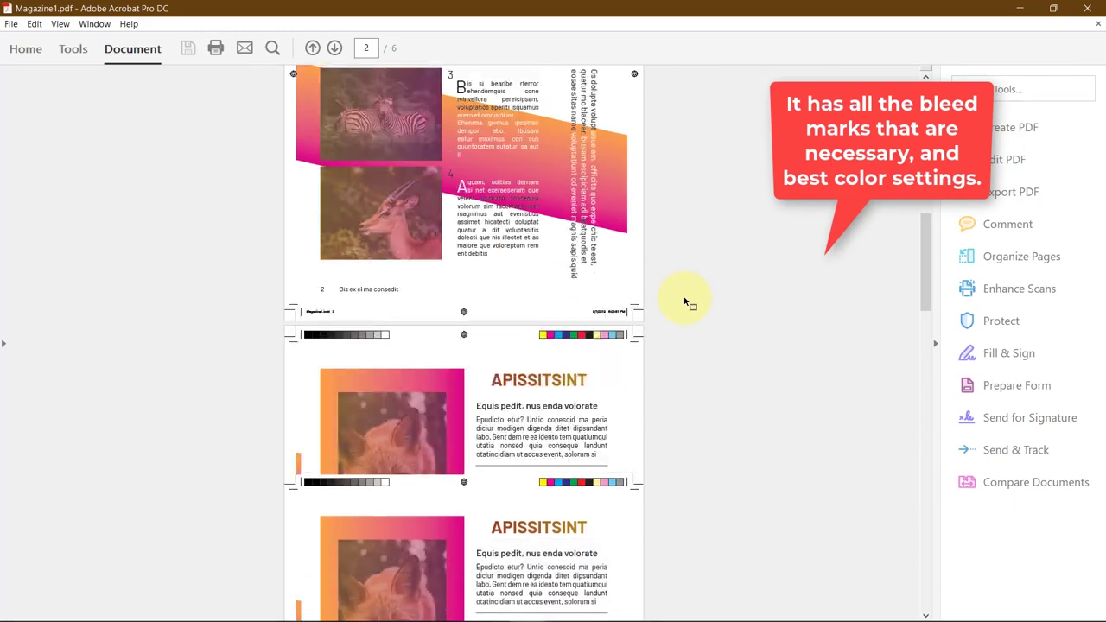
pyautogui.scroll(-1, 685, 303)
pyautogui.scroll(-2, 685, 303)
pyautogui.scroll(-1, 685, 303)
pyautogui.scroll(-3, 685, 303)
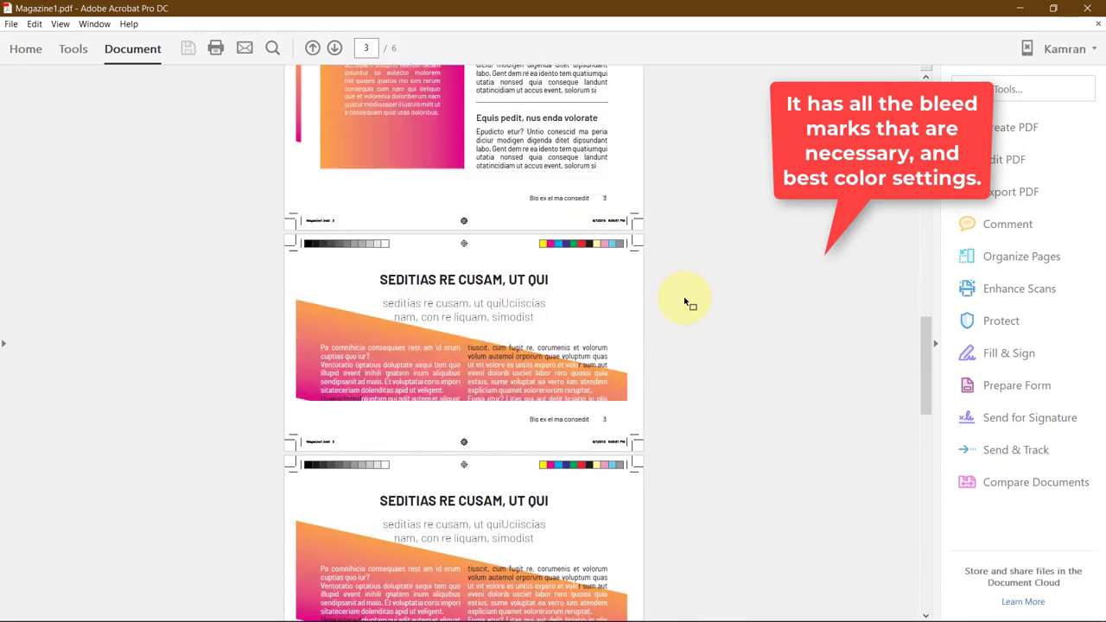
pyautogui.scroll(-3, 685, 302)
pyautogui.scroll(-2, 686, 302)
pyautogui.scroll(-2, 685, 303)
# Scroll back to page 1, close Acrobat and return to InDesign.
pyautogui.scroll(3, 685, 302)
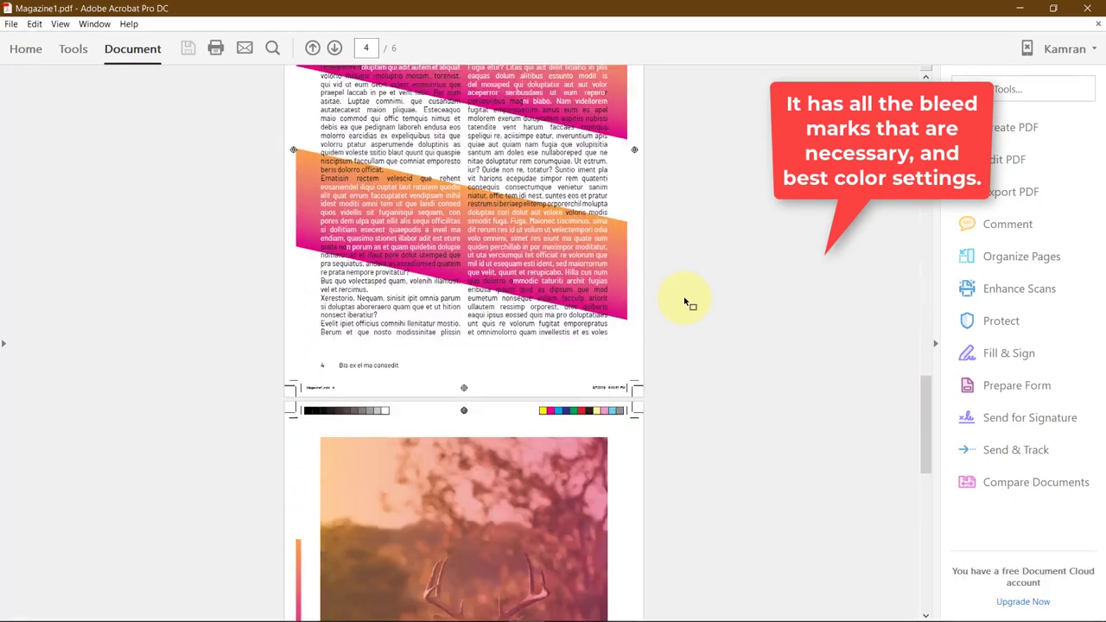
pyautogui.scroll(2, 685, 303)
pyautogui.scroll(-2, 686, 302)
pyautogui.scroll(-3, 683, 315)
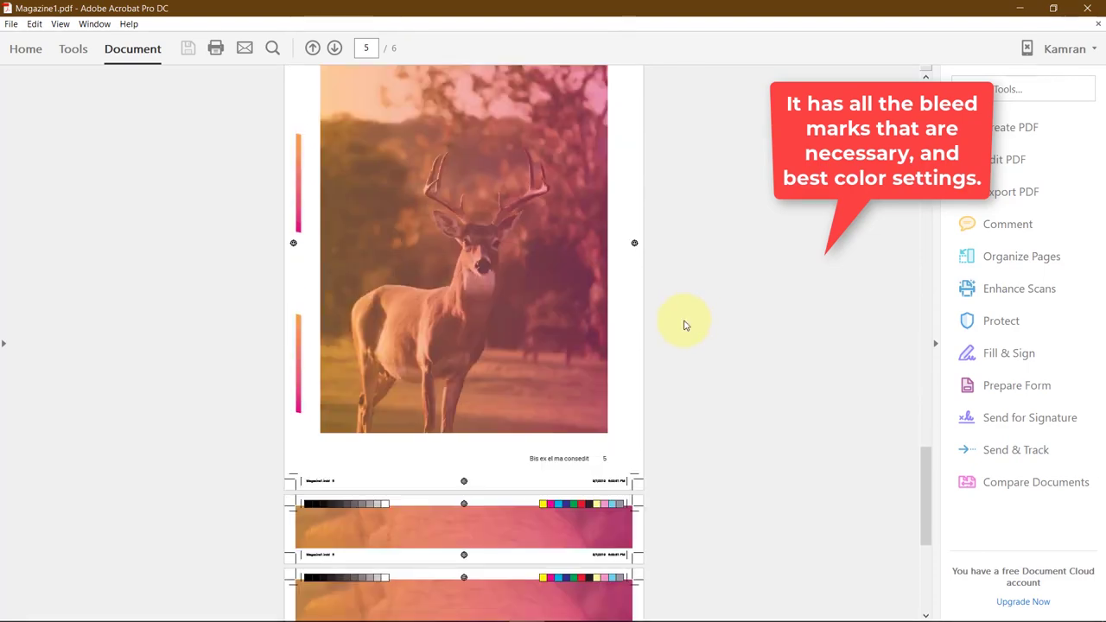
pyautogui.scroll(-3, 687, 323)
pyautogui.scroll(2, 688, 324)
pyautogui.scroll(3, 691, 323)
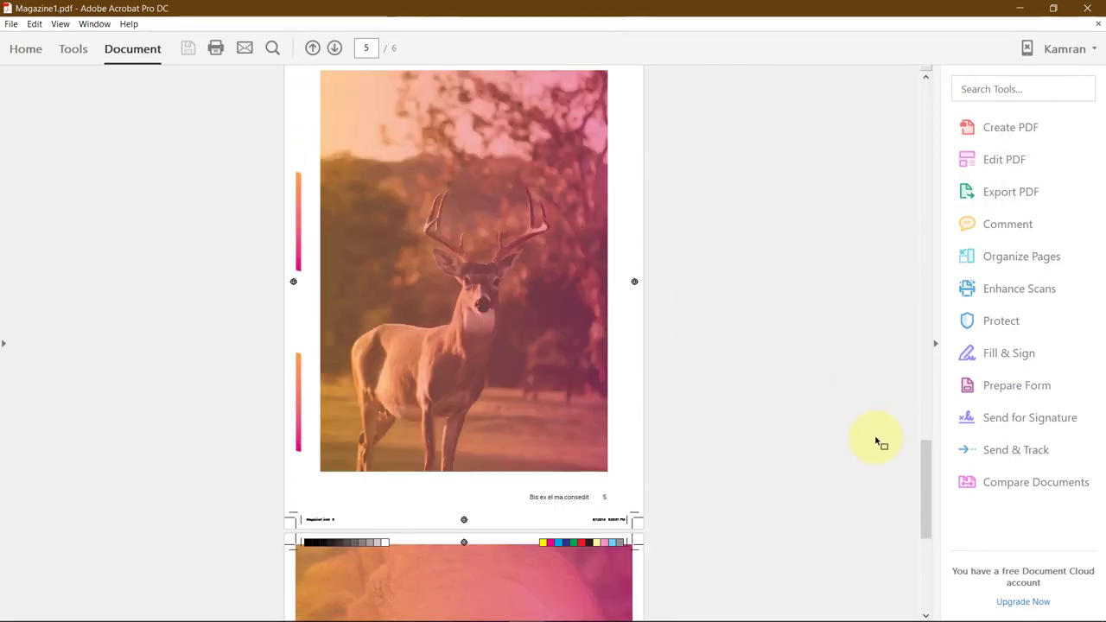
pyautogui.moveTo(925, 473); pyautogui.dragTo(925, 86)
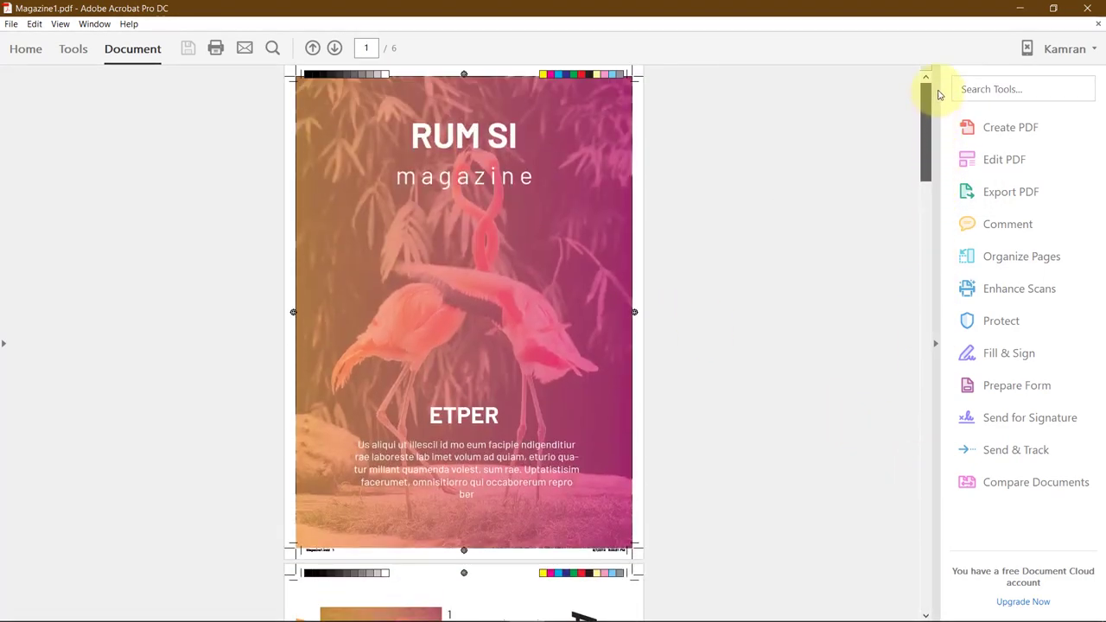
pyautogui.click(1087, 8)
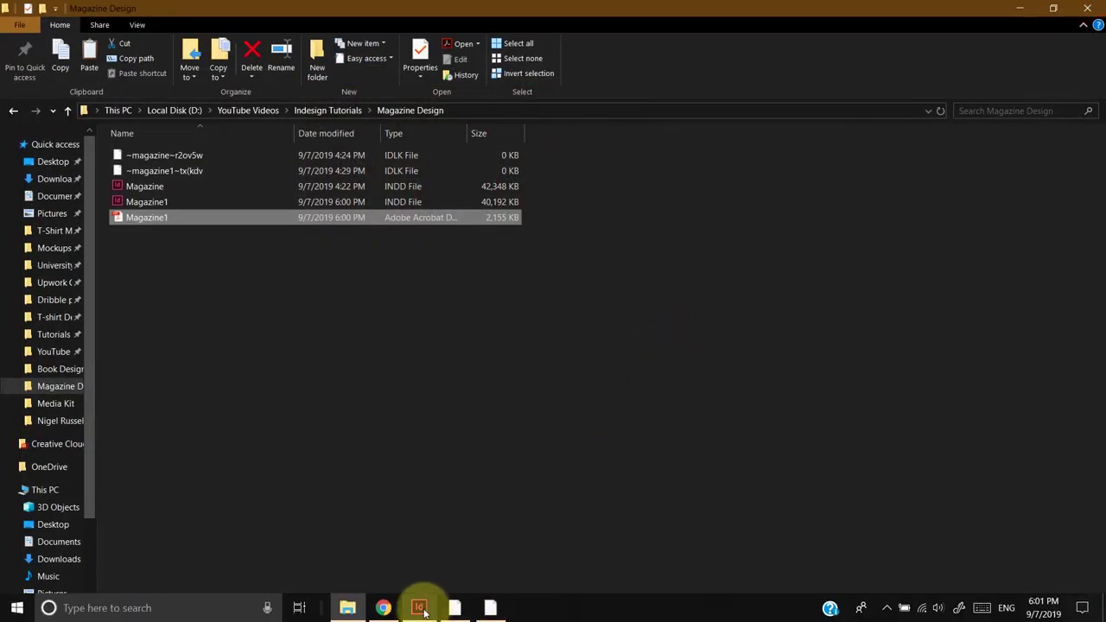
pyautogui.click(420, 606)
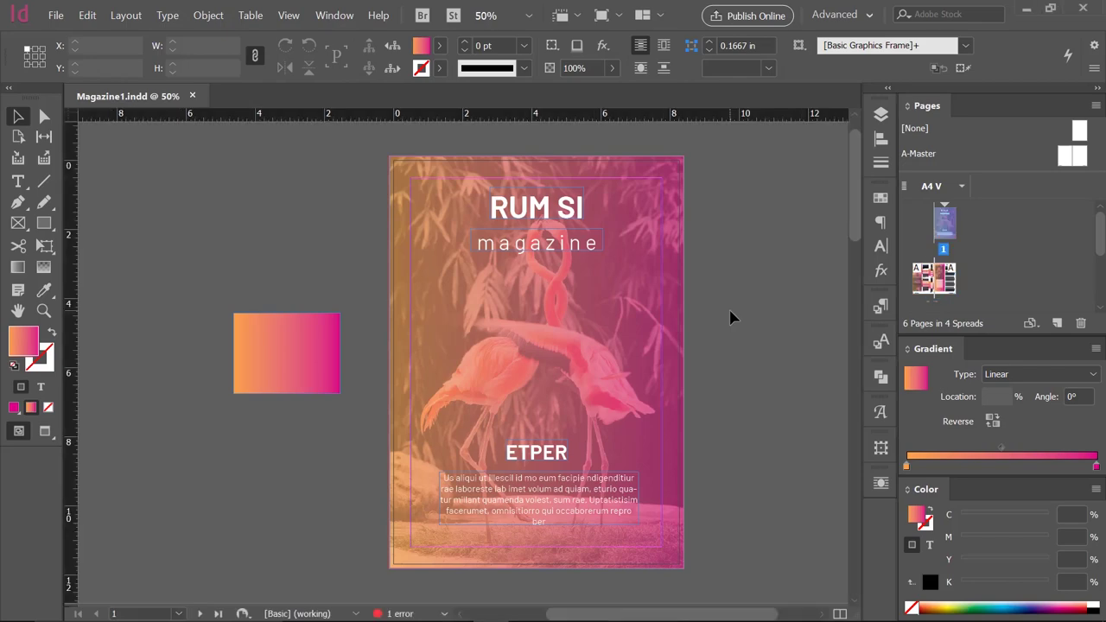
# Select everything on the cover and convert its text to outlines.
pyautogui.hotkey('ctrl', 'a')
pyautogui.scroll(-3, 717, 337)
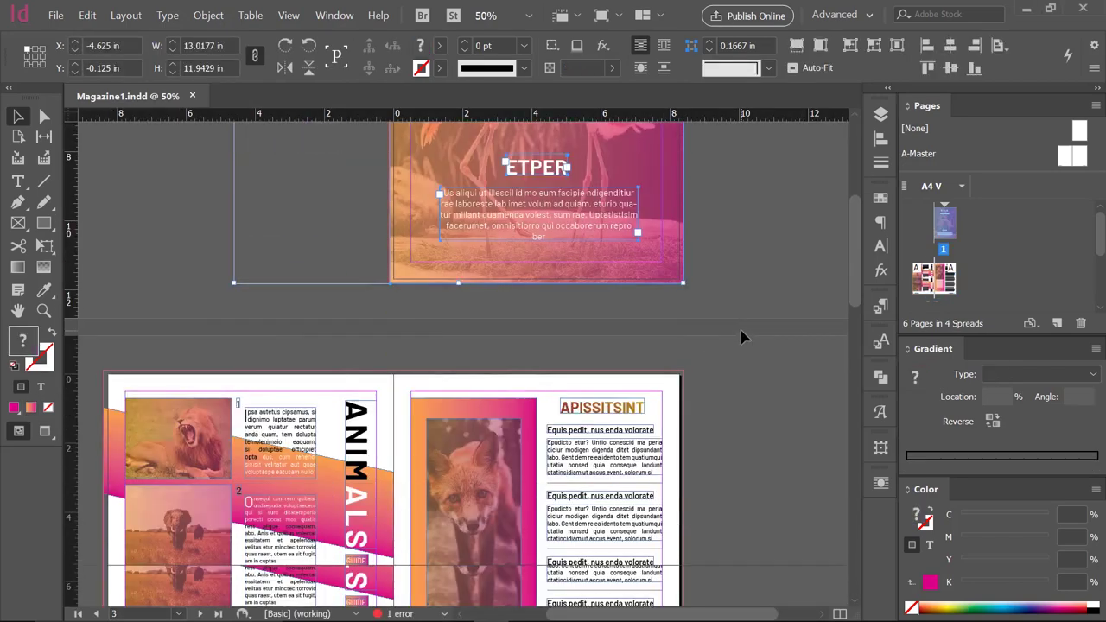
pyautogui.scroll(-2, 734, 337)
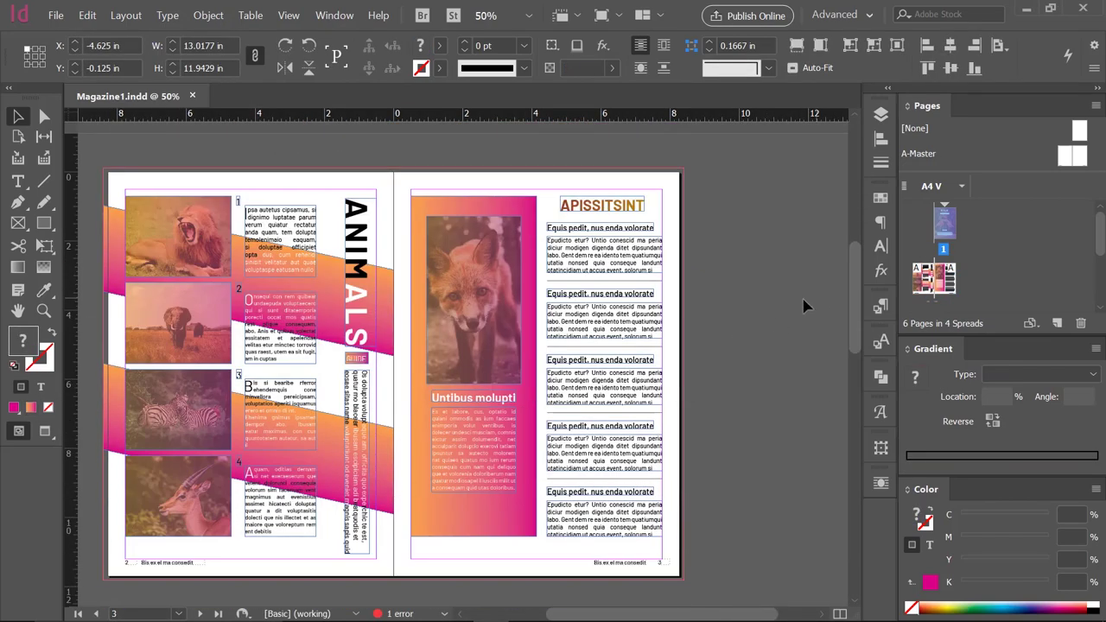
pyautogui.hotkey('ctrl', 'a')
pyautogui.scroll(2, 804, 306)
pyautogui.scroll(3, 801, 310)
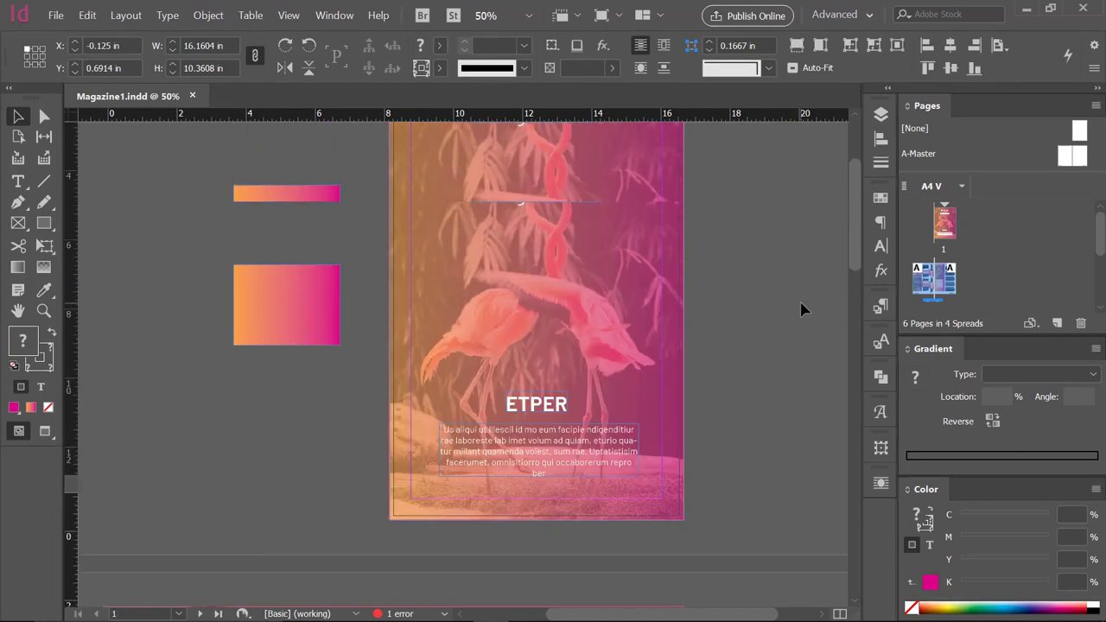
pyautogui.scroll(1, 801, 309)
pyautogui.hotkey('ctrl', 'a')
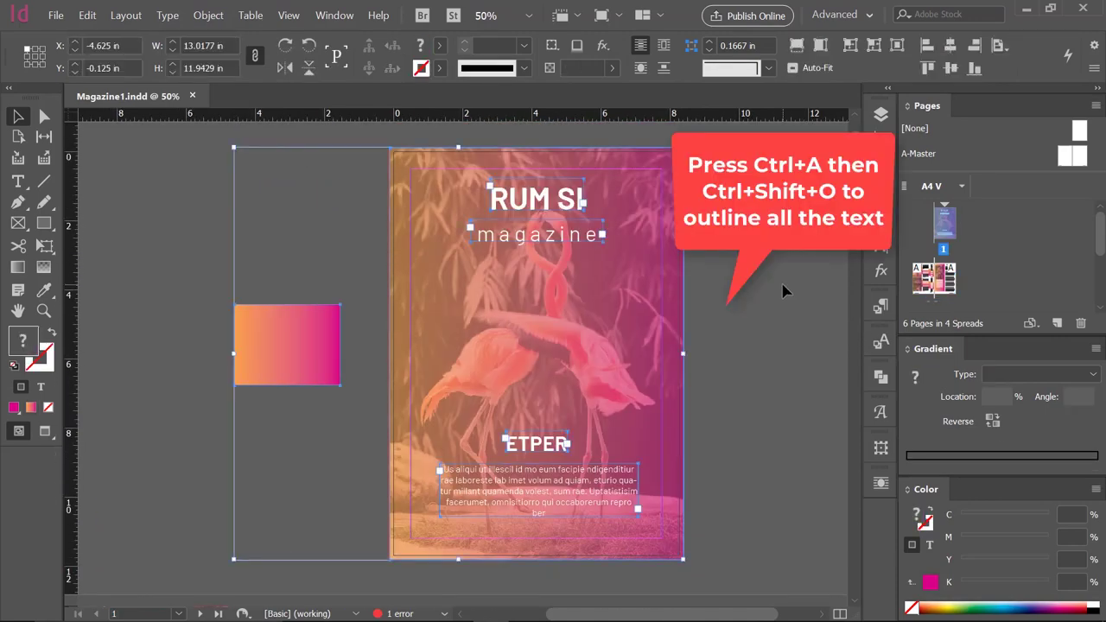
pyautogui.hotkey('ctrl', 'shift', 'o')
# Convert the text on the pages 2–3 and 4–5 spreads to outlines.
pyautogui.scroll(-5, 726, 312)
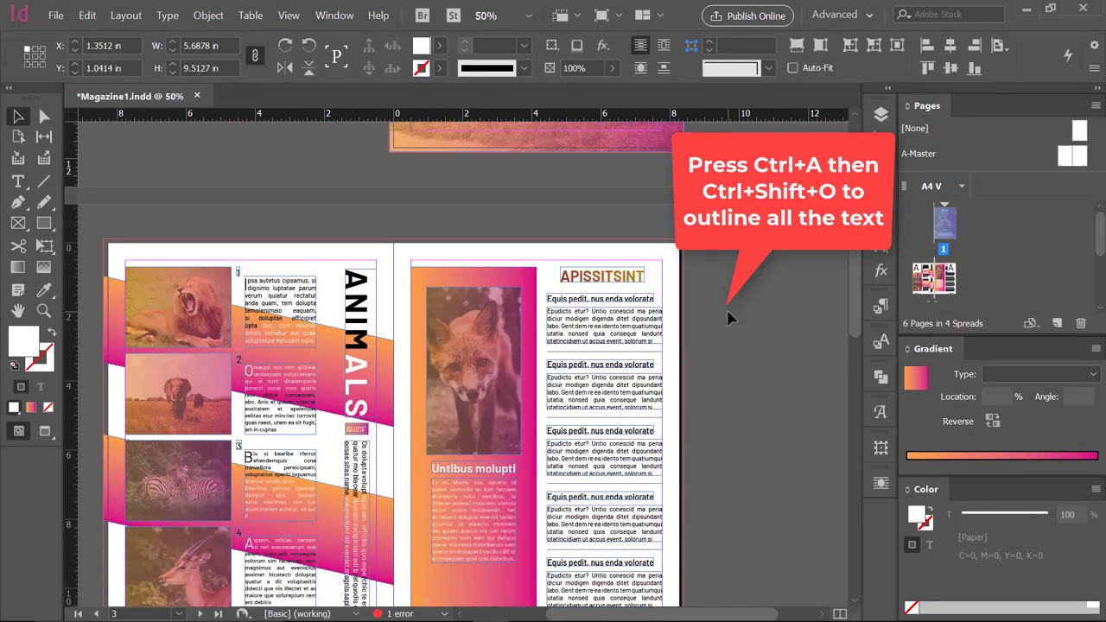
pyautogui.scroll(-2, 733, 319)
pyautogui.click(738, 321)
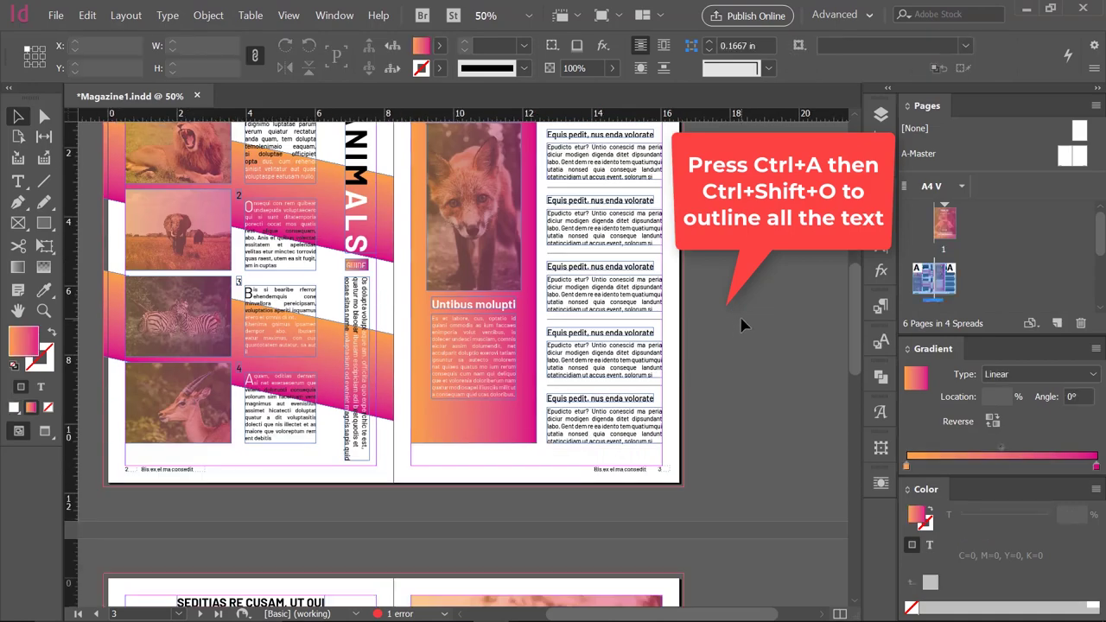
pyautogui.hotkey('ctrl', 'a')
pyautogui.hotkey('ctrl', 'shift', 'o')
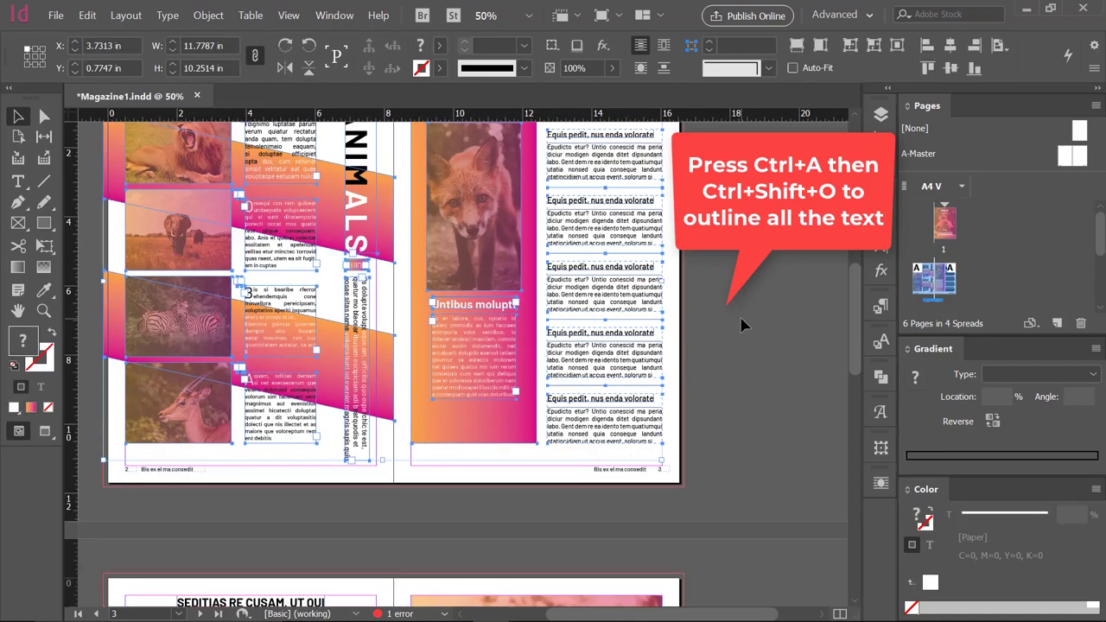
pyautogui.scroll(-3, 741, 324)
pyautogui.scroll(-3, 741, 324)
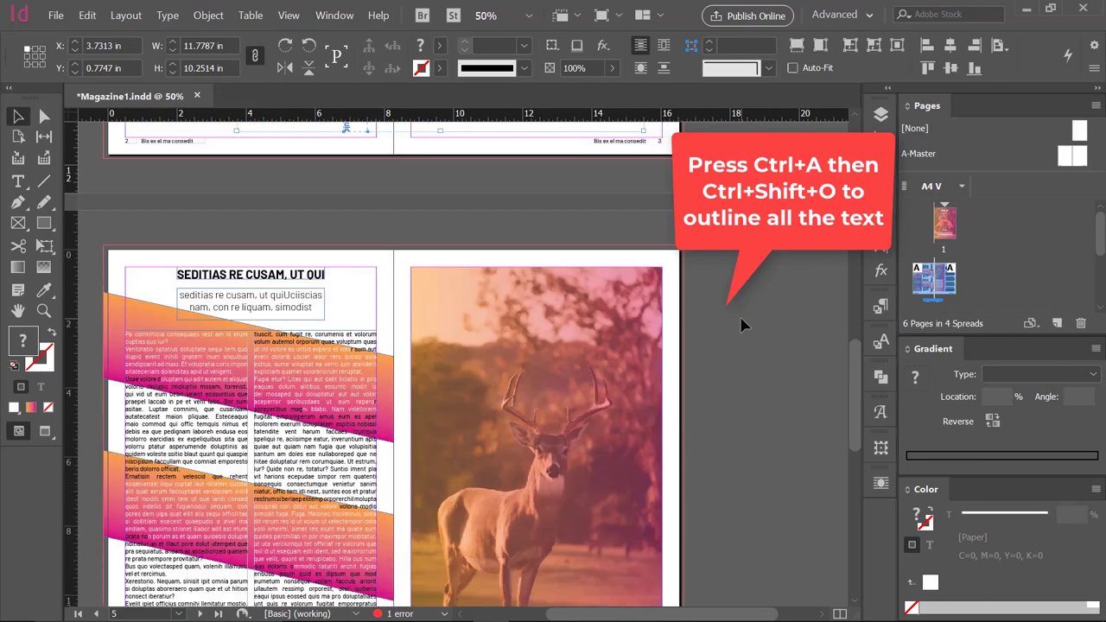
pyautogui.scroll(-1, 742, 324)
pyautogui.click(742, 325)
pyautogui.hotkey('ctrl', 'a')
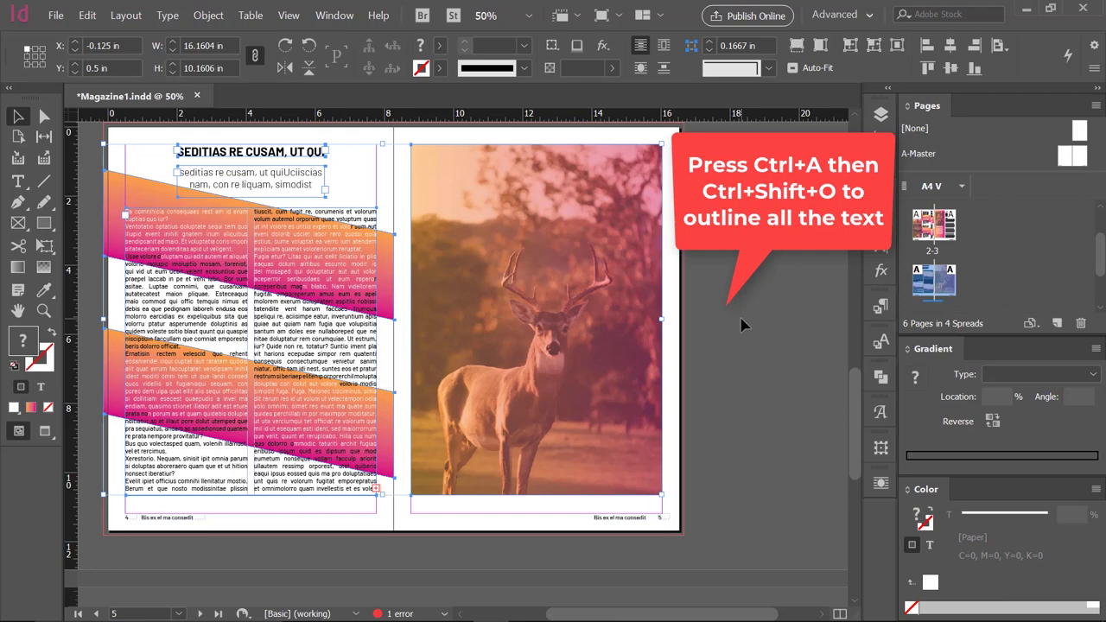
pyautogui.hotkey('ctrl', 'shift', 'o')
# Convert page 6 text to outlines, deselect, and scroll back to the cover.
pyautogui.scroll(-3, 748, 315)
pyautogui.scroll(-3, 692, 337)
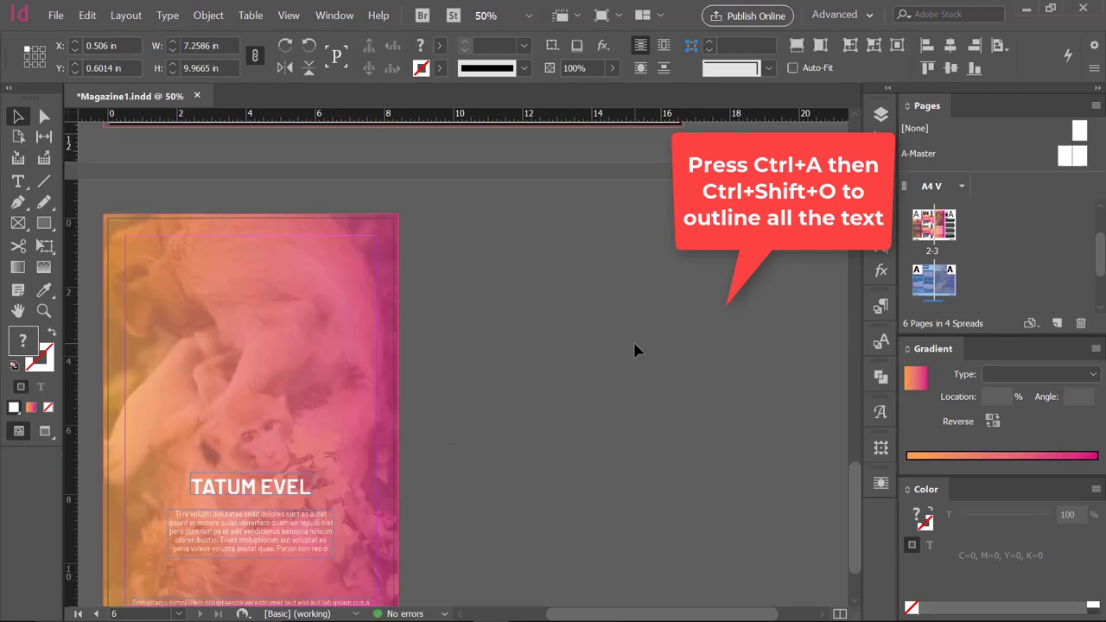
pyautogui.scroll(-2, 634, 350)
pyautogui.hotkey('ctrl', 'a')
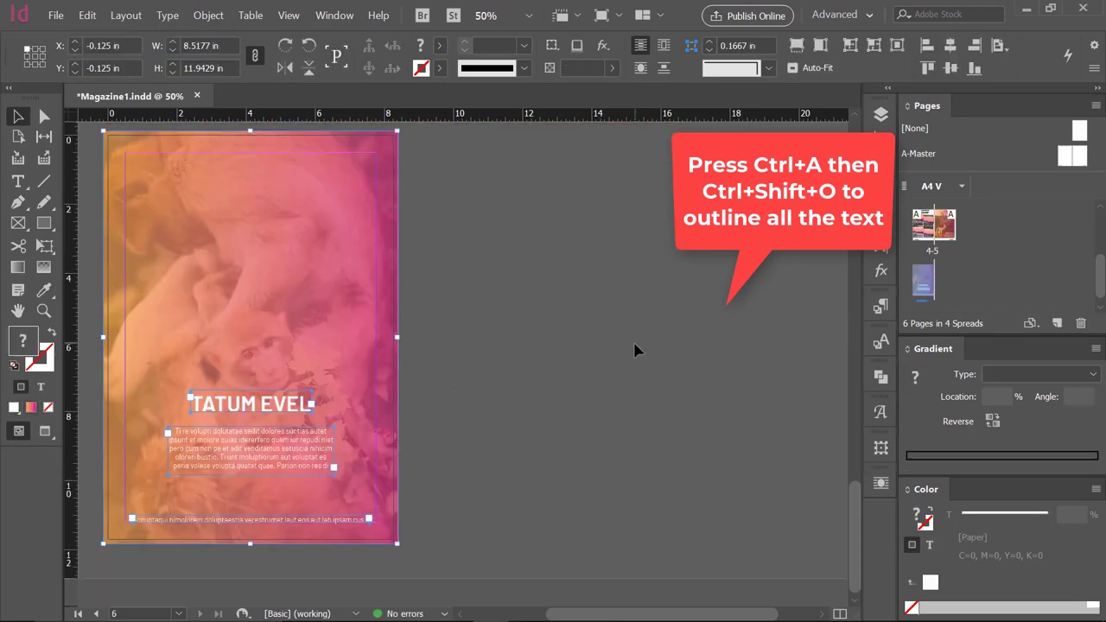
pyautogui.hotkey('ctrl', 'shift', 'o')
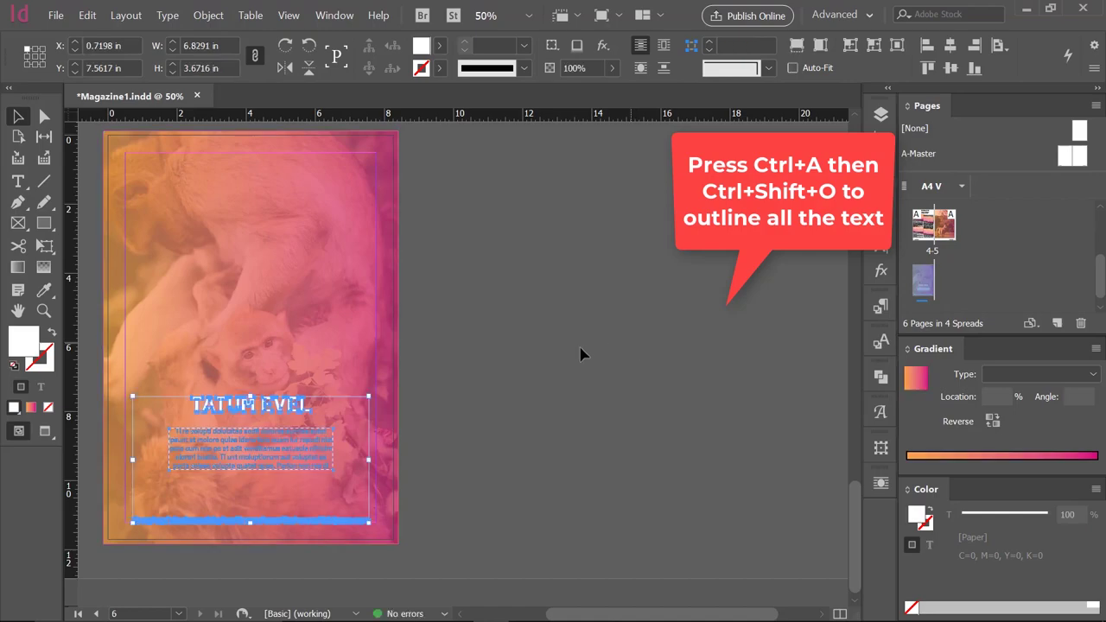
pyautogui.click(580, 354)
pyautogui.scroll(3, 620, 370)
pyautogui.scroll(5, 619, 371)
pyautogui.scroll(5, 623, 370)
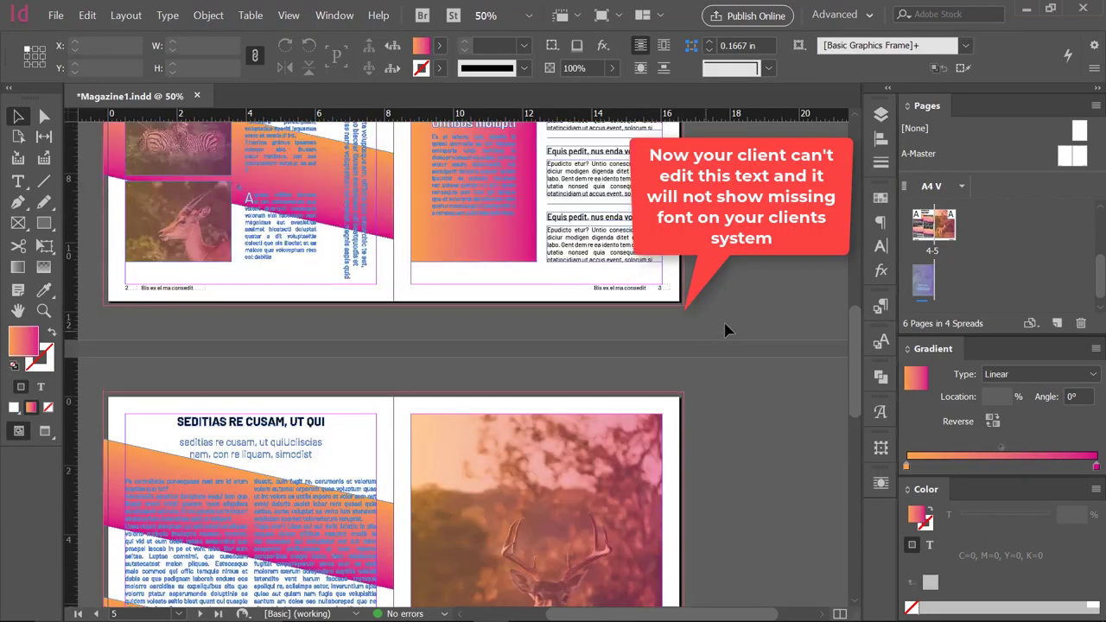
pyautogui.scroll(5, 729, 327)
pyautogui.scroll(5, 729, 324)
pyautogui.scroll(-2, 699, 321)
pyautogui.scroll(2, 699, 320)
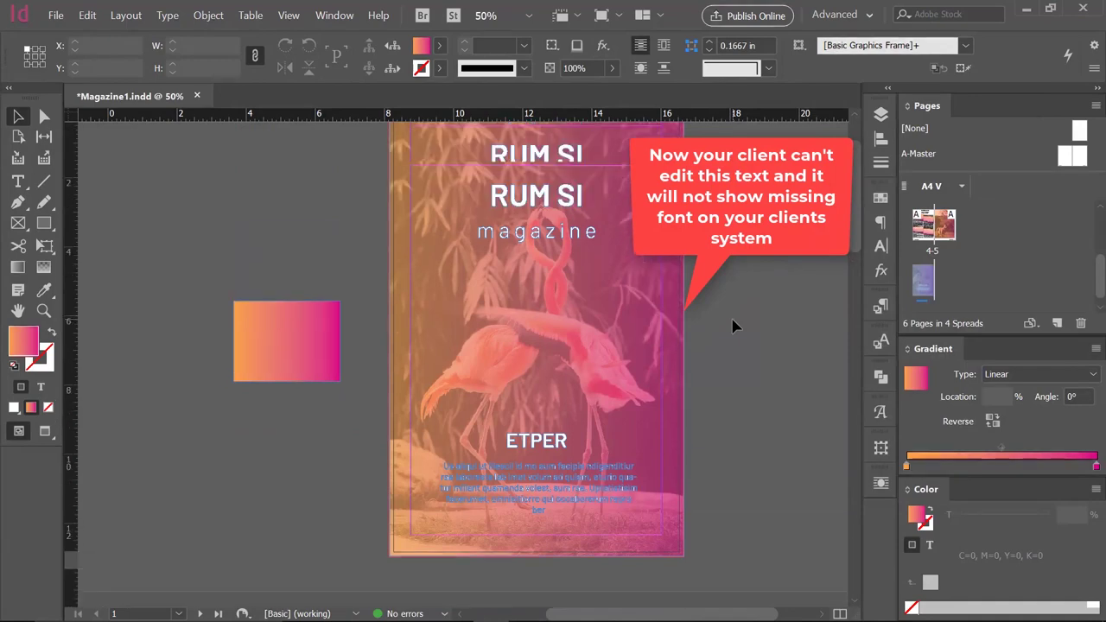
# Save the outlined layout as a separate document named 'Magazine Outlined'.
pyautogui.click(56, 16)
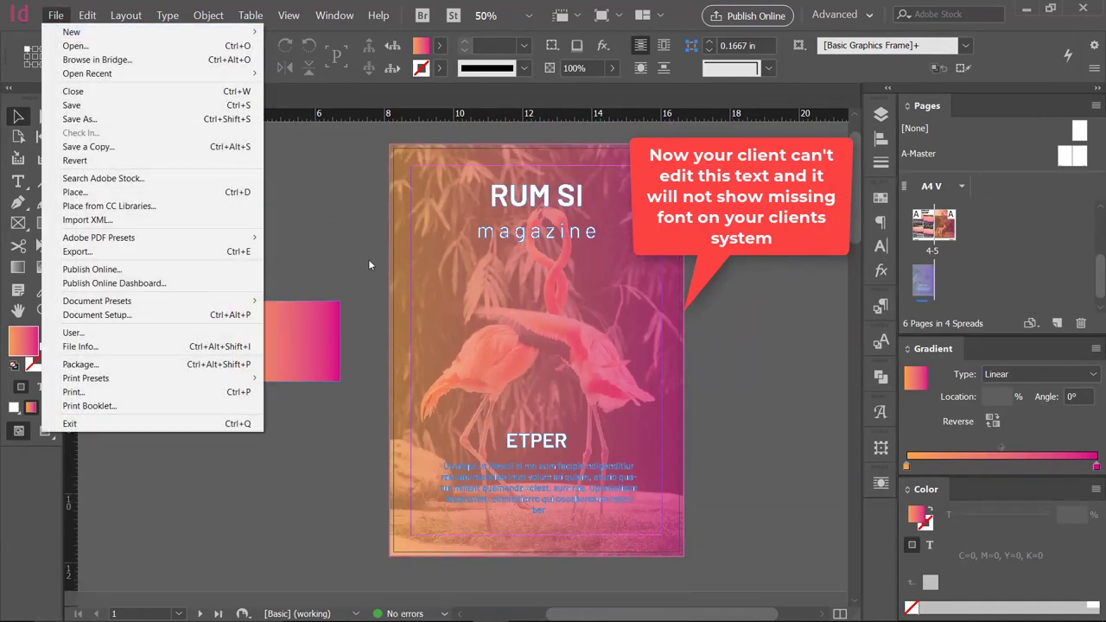
pyautogui.click(216, 122)
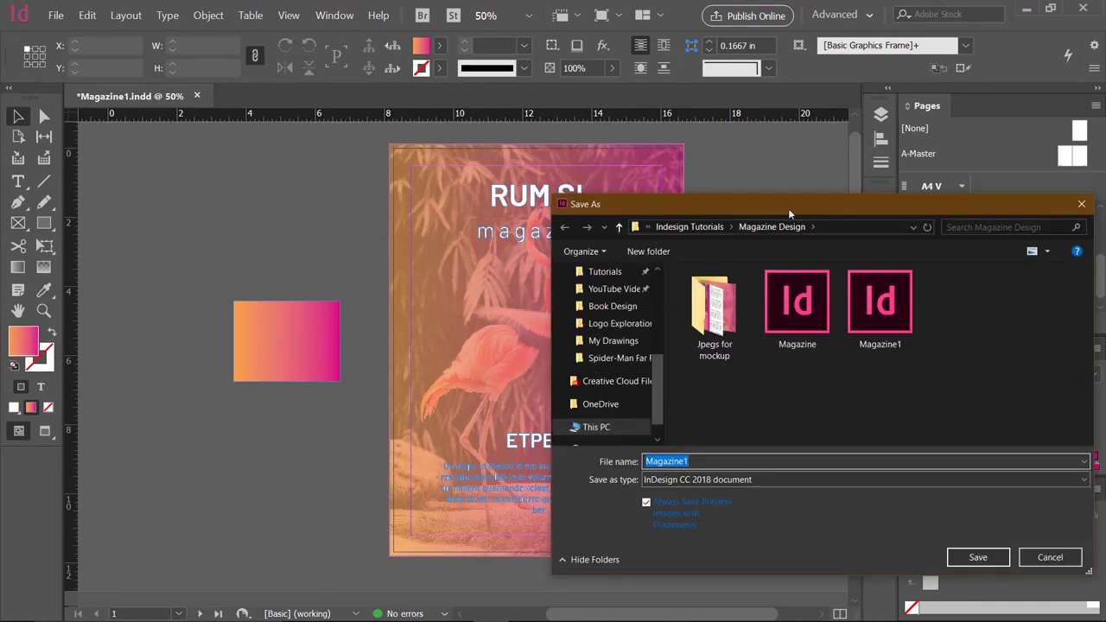
pyautogui.moveTo(788, 209); pyautogui.dragTo(591, 140)
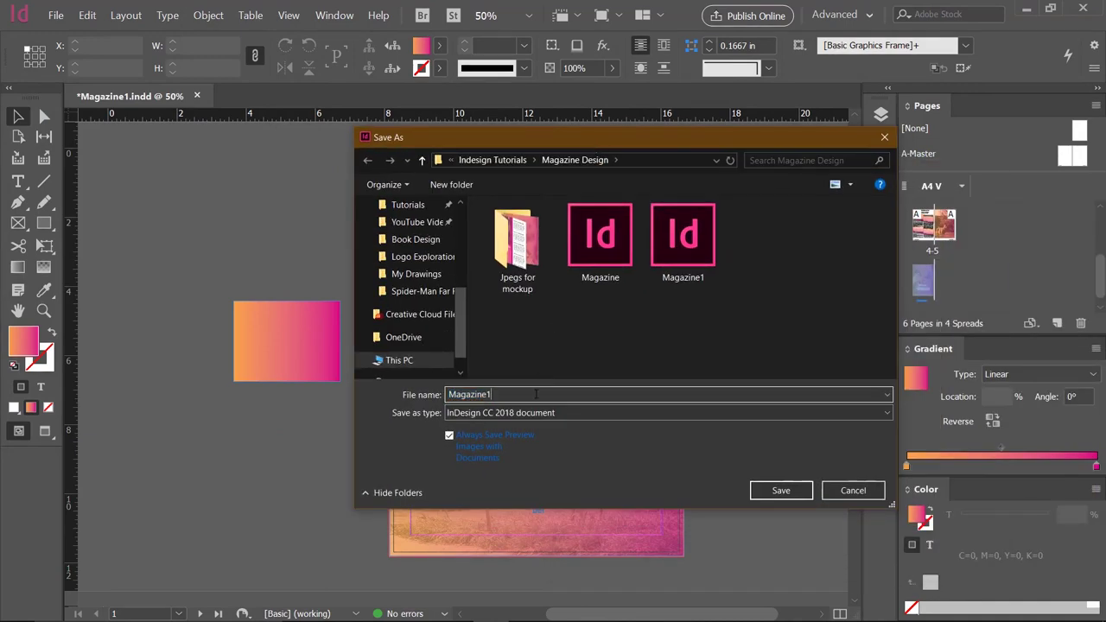
pyautogui.press('BackSpace')
pyautogui.write('Outlined.')
pyautogui.click(764, 490)
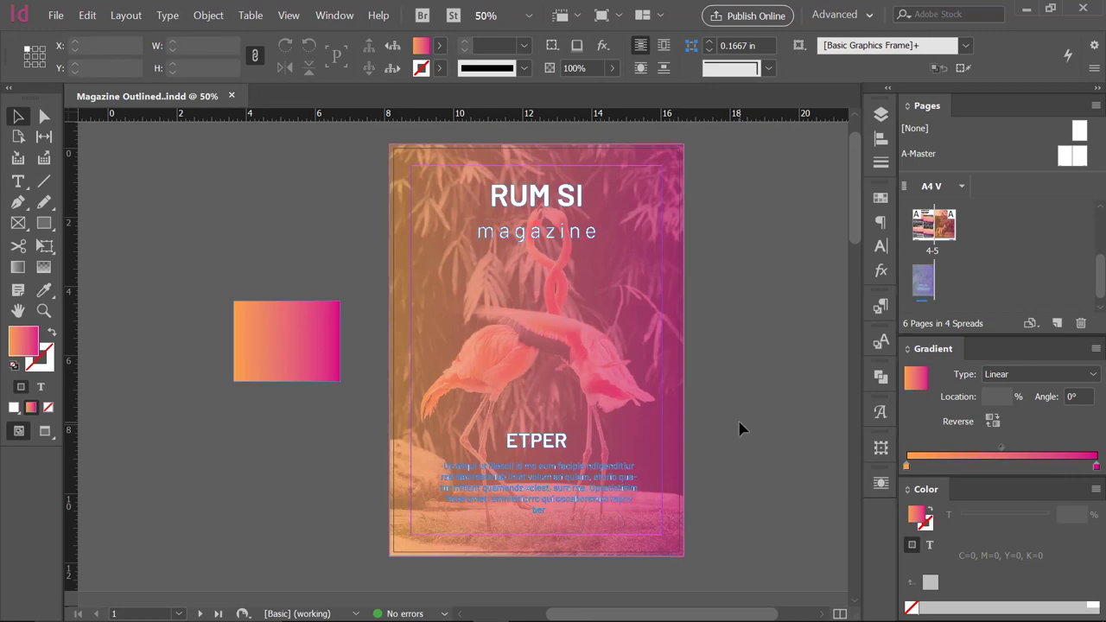
pyautogui.scroll(-2, 739, 422)
pyautogui.scroll(-5, 740, 423)
pyautogui.scroll(-3, 739, 422)
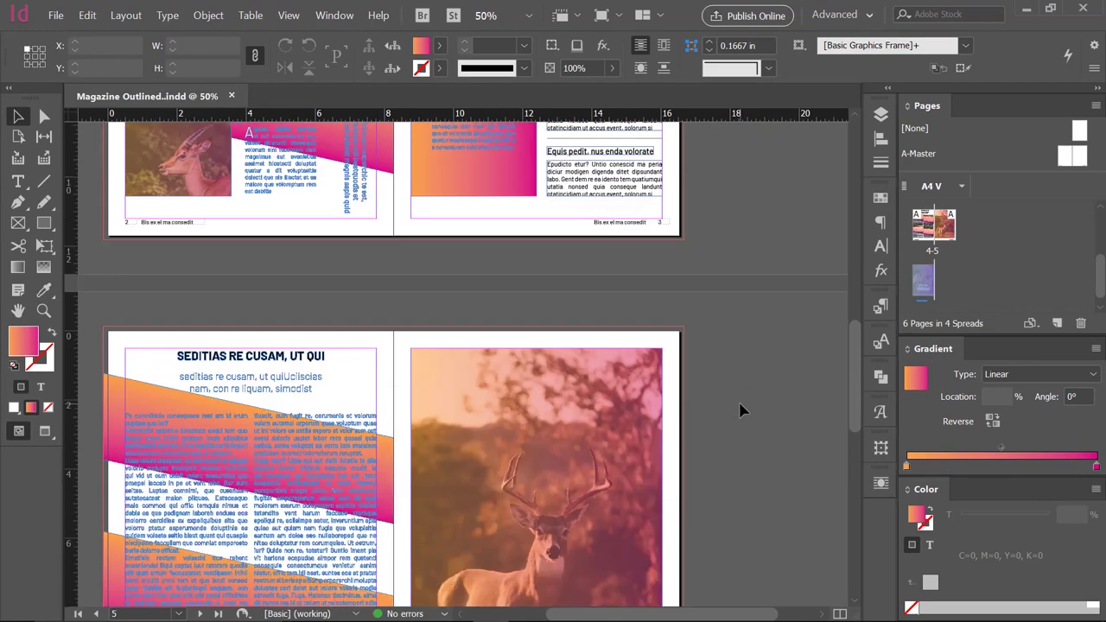
pyautogui.scroll(-3, 740, 423)
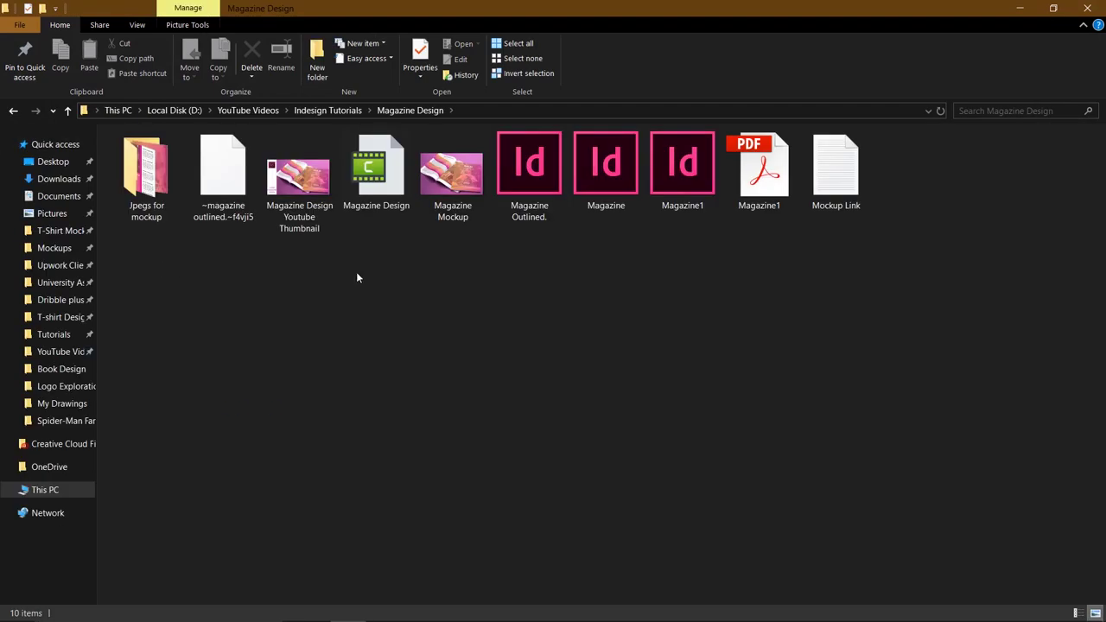
# Select the new Magazine Outlined file in the Magazine Design folder.
pyautogui.click(545, 181)
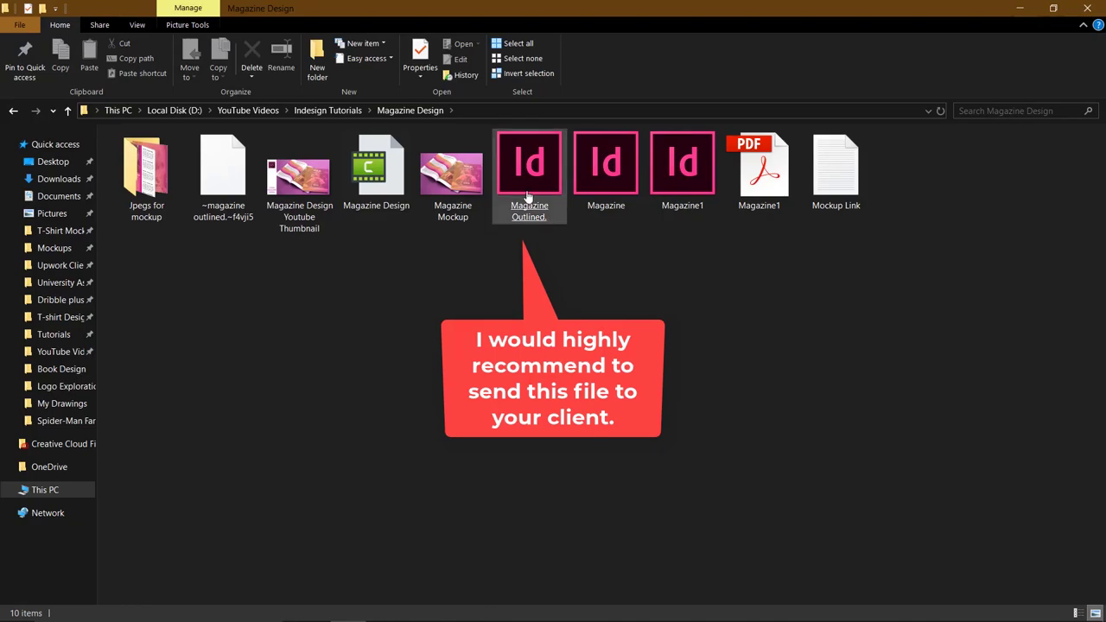
pyautogui.click(528, 197)
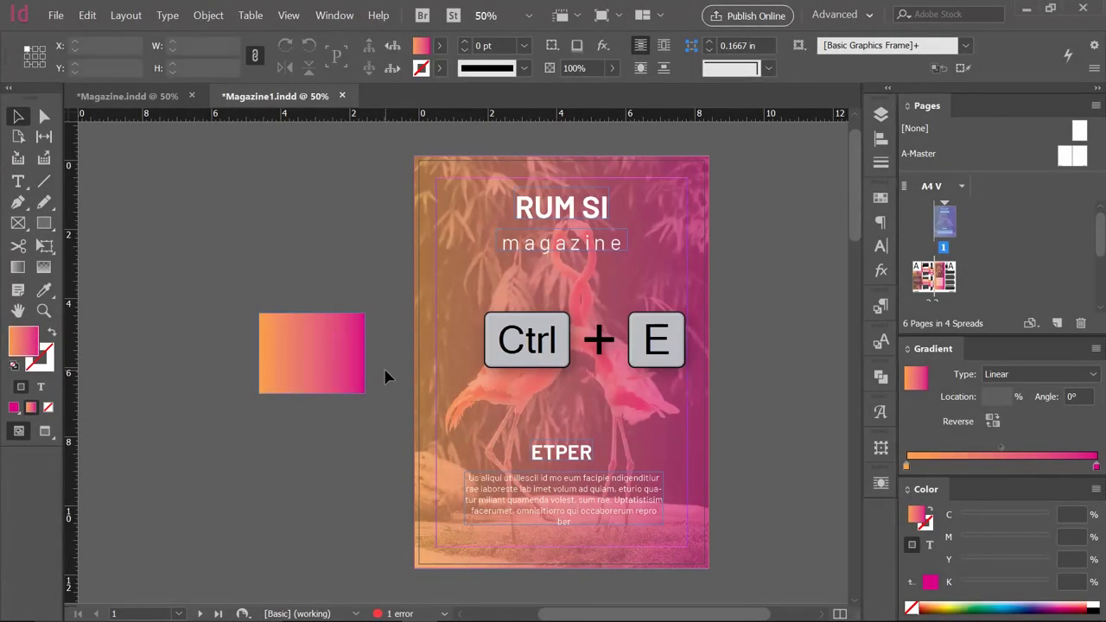
# Export all Magazine1 pages as High-quality, 150 ppi RGB JPEGs into 'Jpegs for mockup'.
pyautogui.click(454, 436)
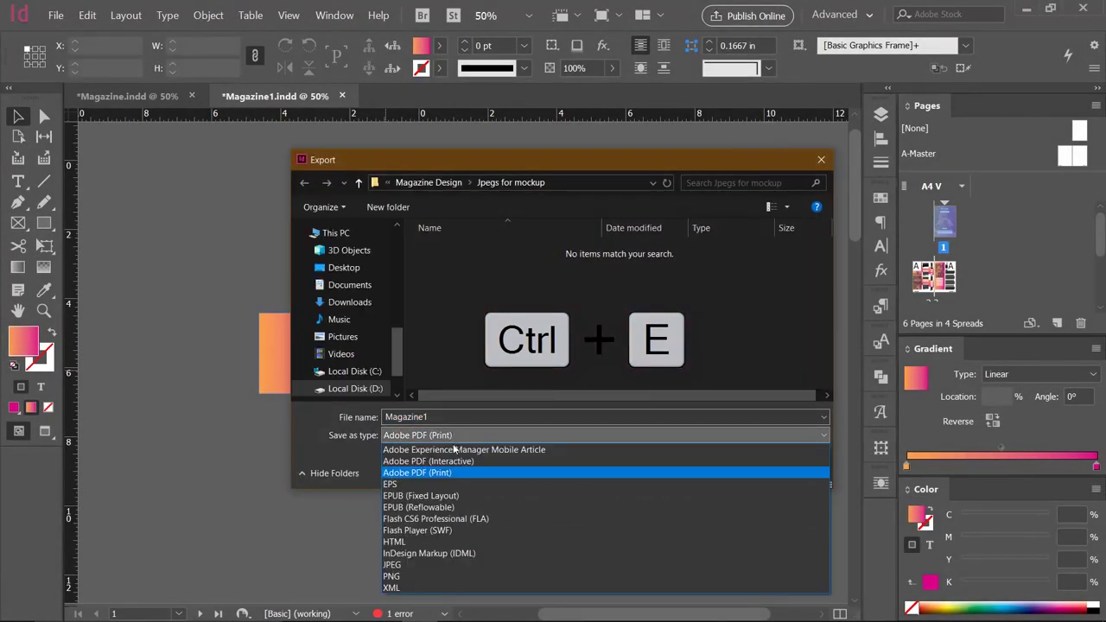
pyautogui.click(429, 565)
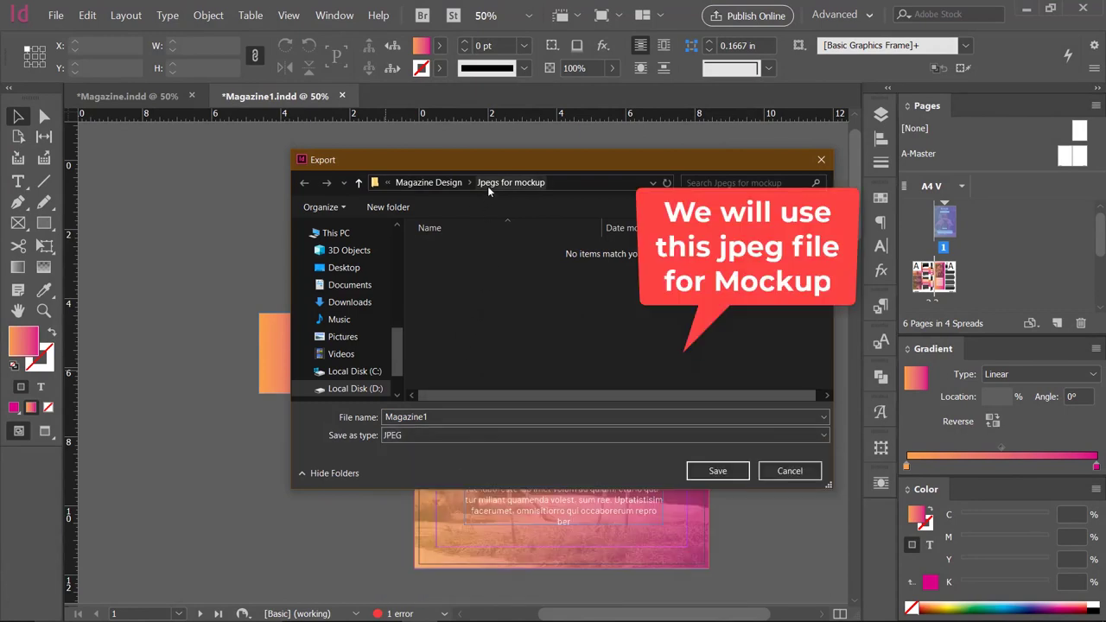
pyautogui.click(396, 436)
pyautogui.click(430, 562)
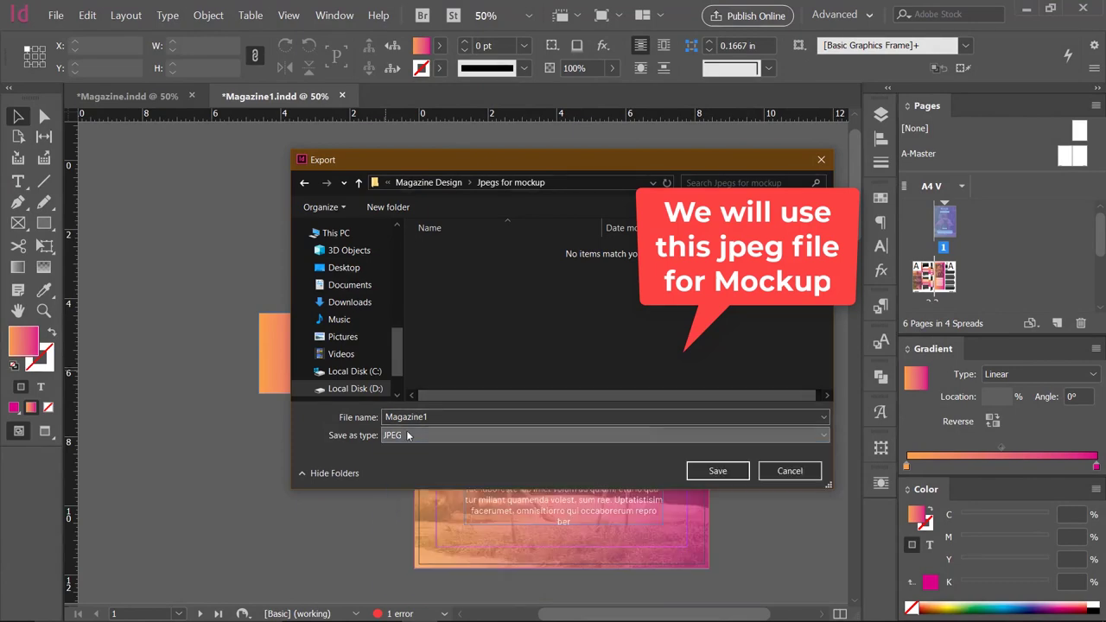
pyautogui.click(715, 471)
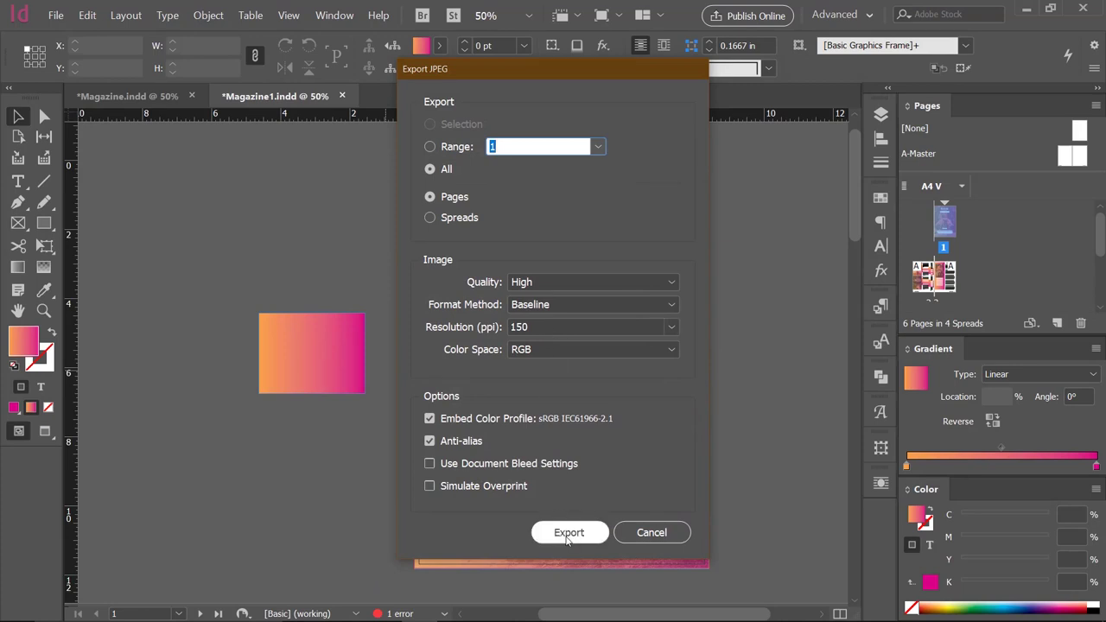
pyautogui.click(569, 533)
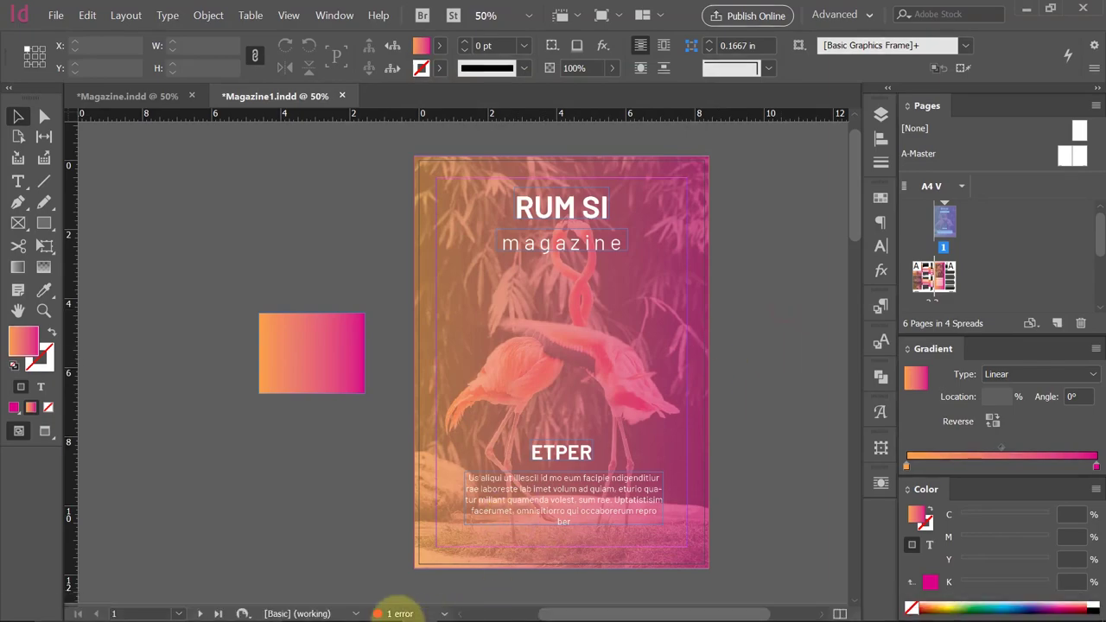
# Check the exported JPEGs, then pick Magazine Mockup.psd in the Magazine Mockups folder.
pyautogui.click(348, 615)
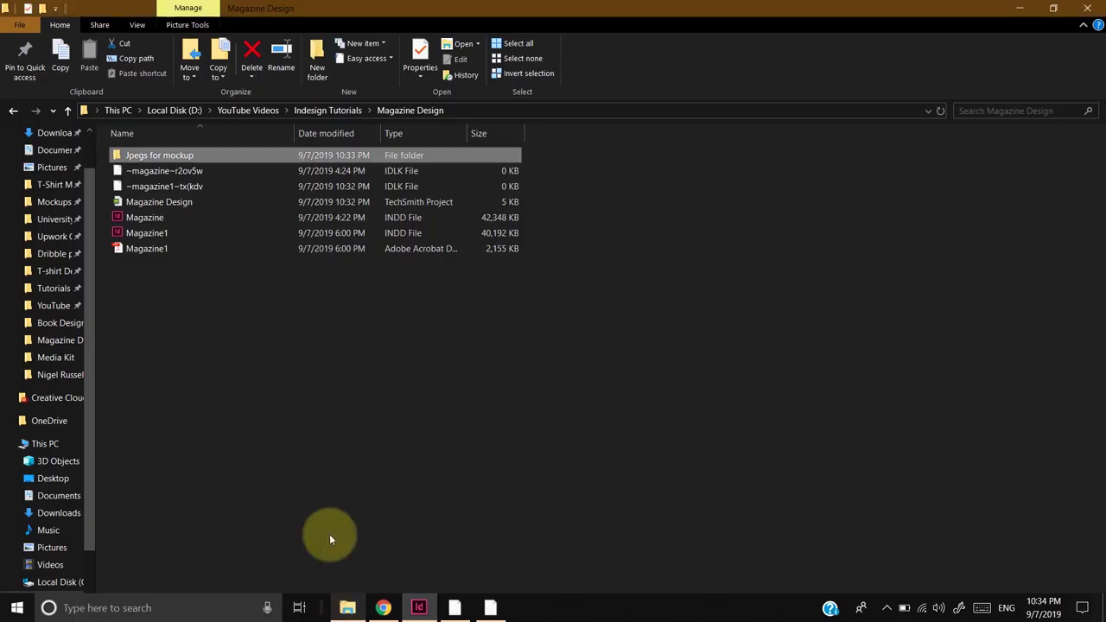
pyautogui.doubleClick(182, 155)
pyautogui.click(207, 160)
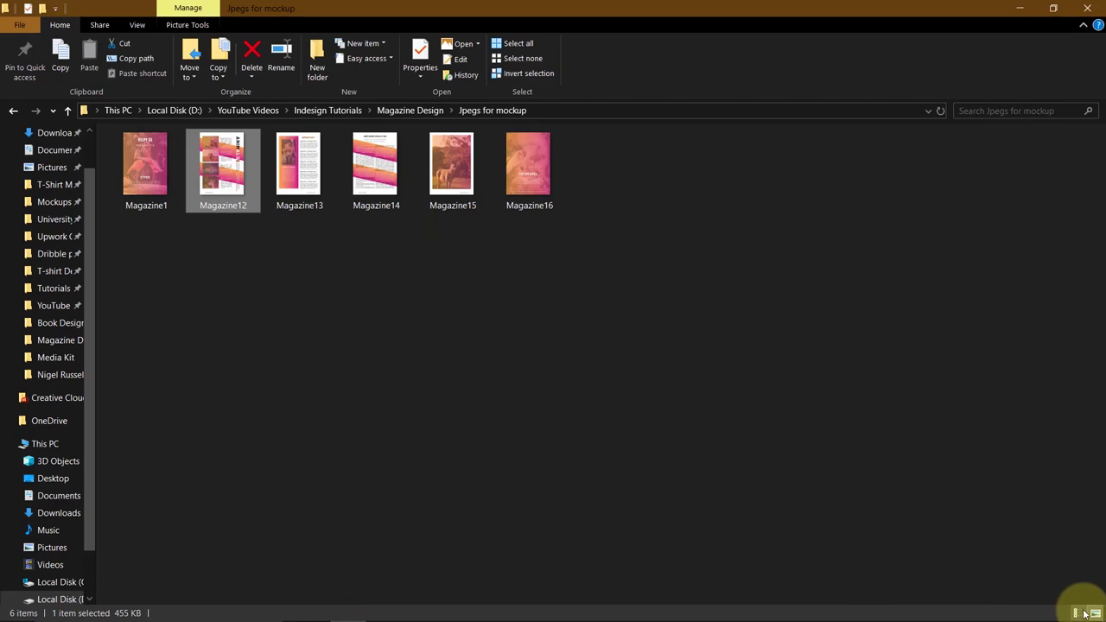
pyautogui.click(148, 156)
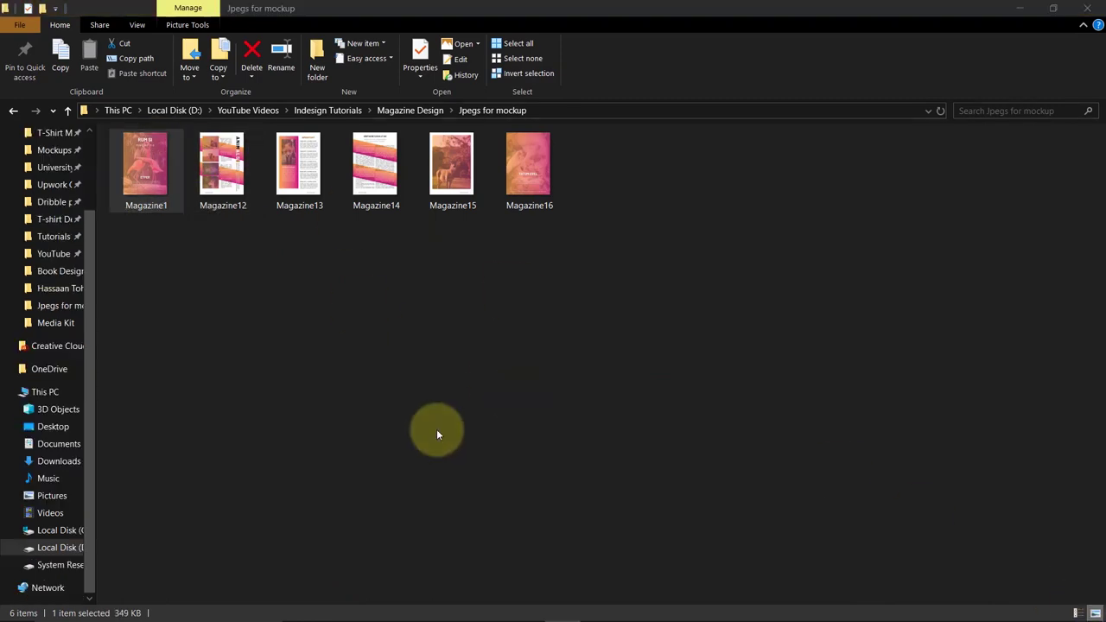
pyautogui.click(10, 111)
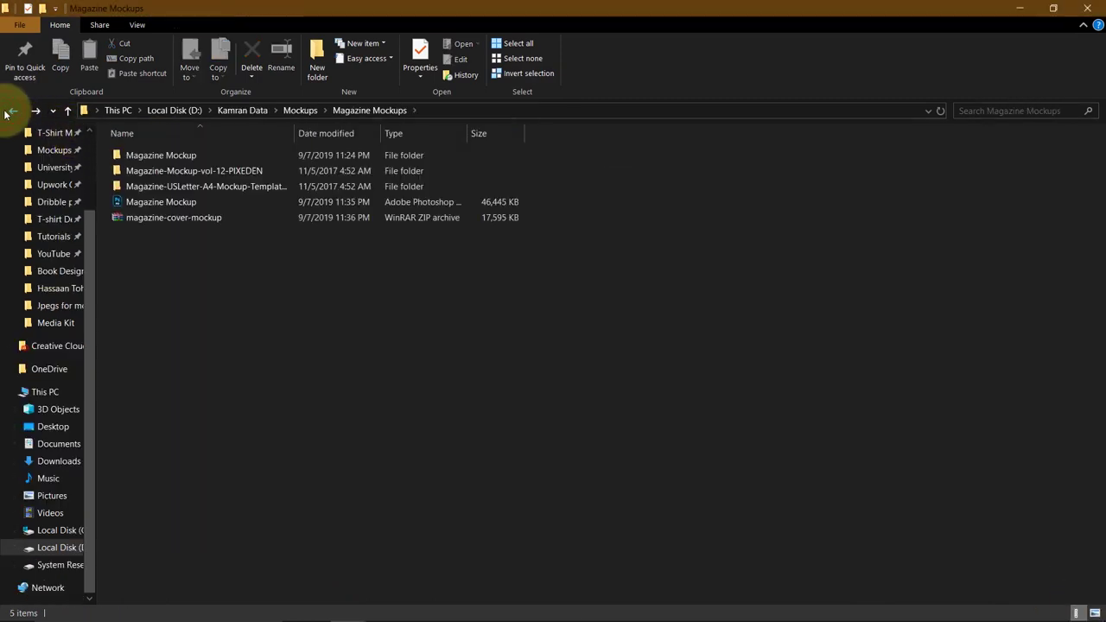
pyautogui.click(164, 203)
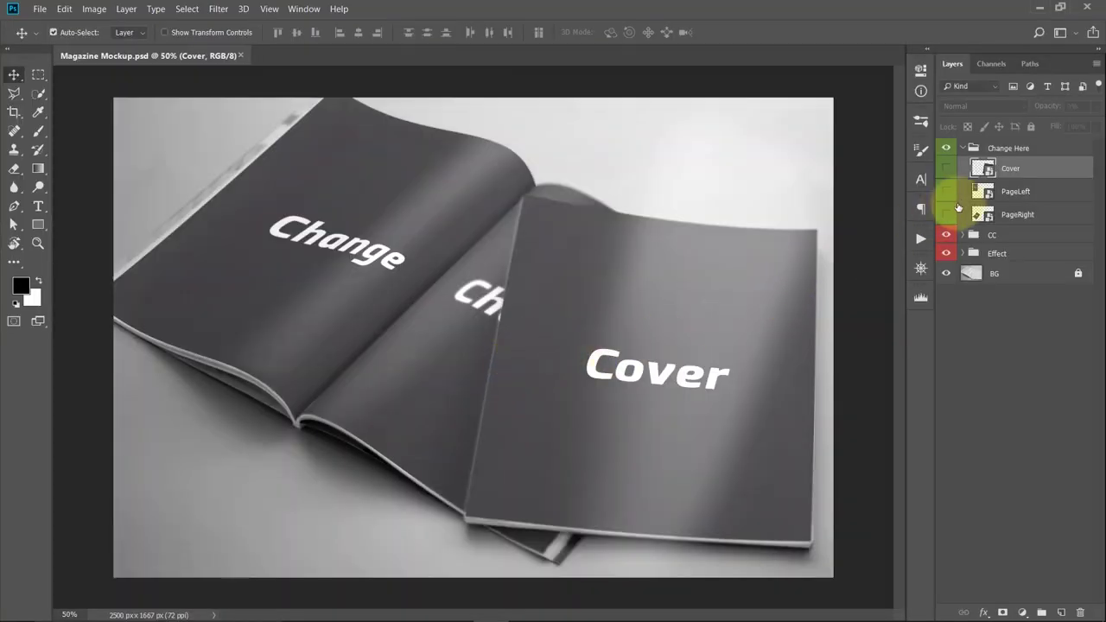
# Open the Cover smart object for editing, dismissing the missing fonts warning.
pyautogui.click(945, 169)
pyautogui.click(946, 169)
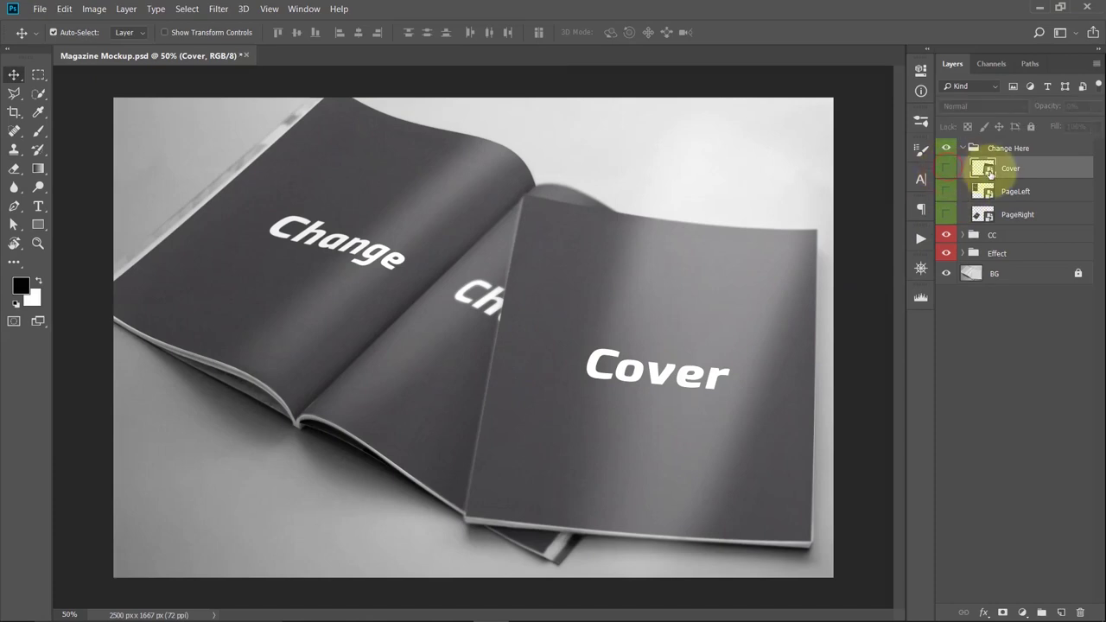
pyautogui.doubleClick(989, 170)
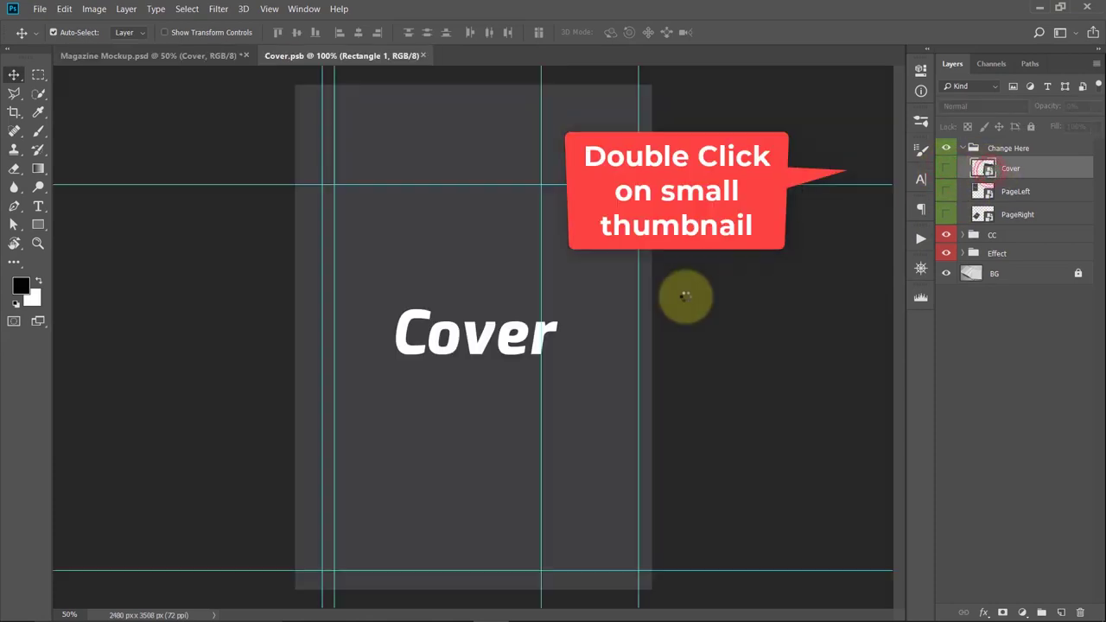
pyautogui.click(616, 349)
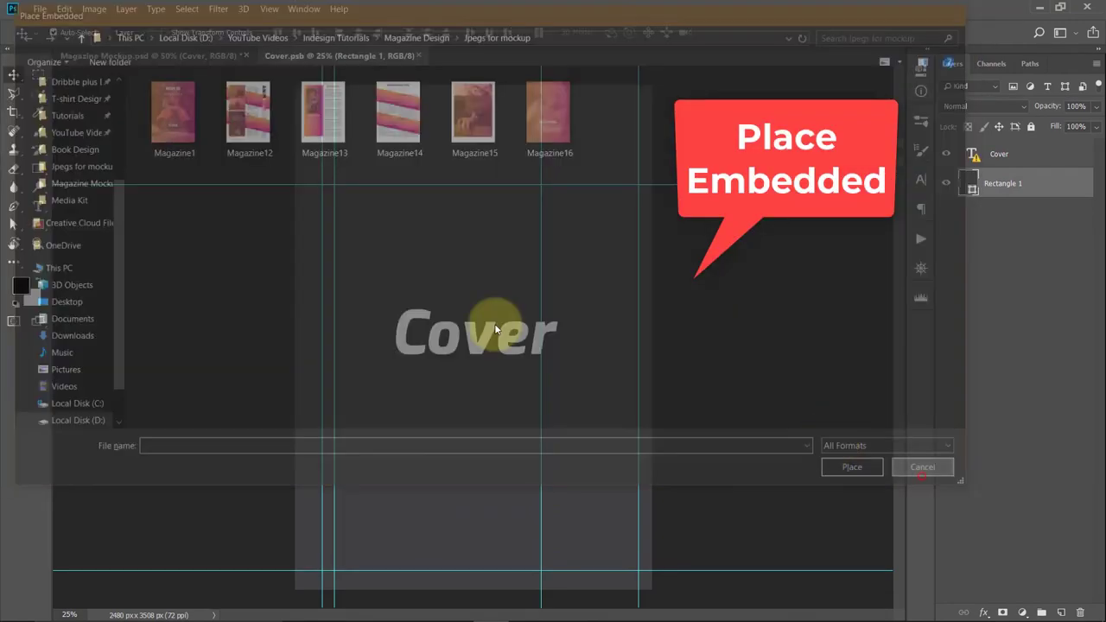
# Place Magazine1 embedded, scale it to fill the cover, and save.
pyautogui.click(40, 8)
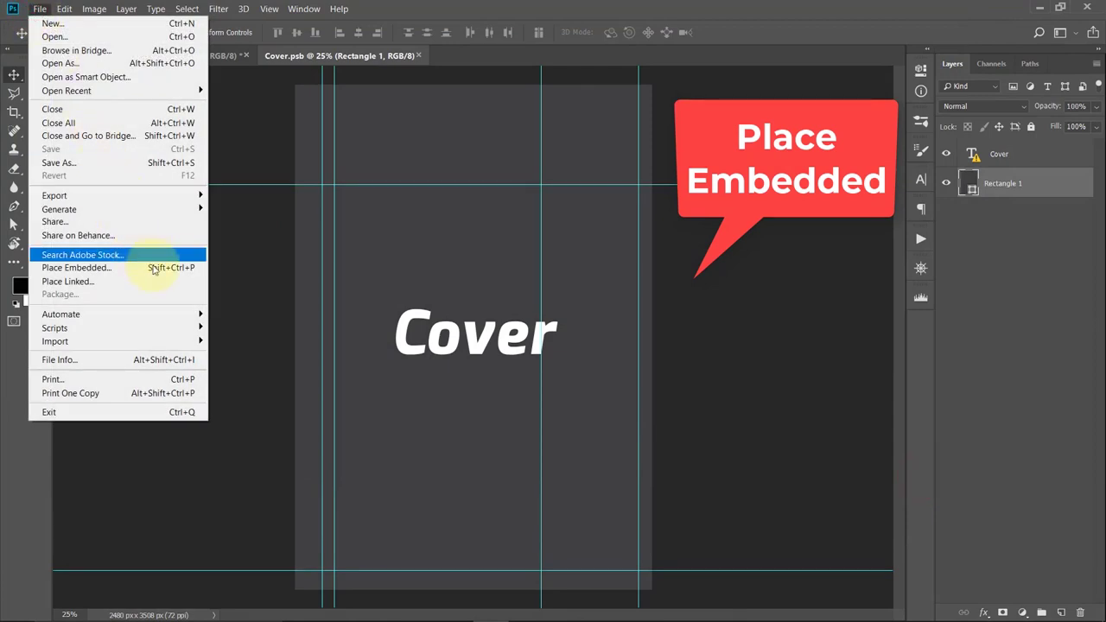
pyautogui.click(187, 270)
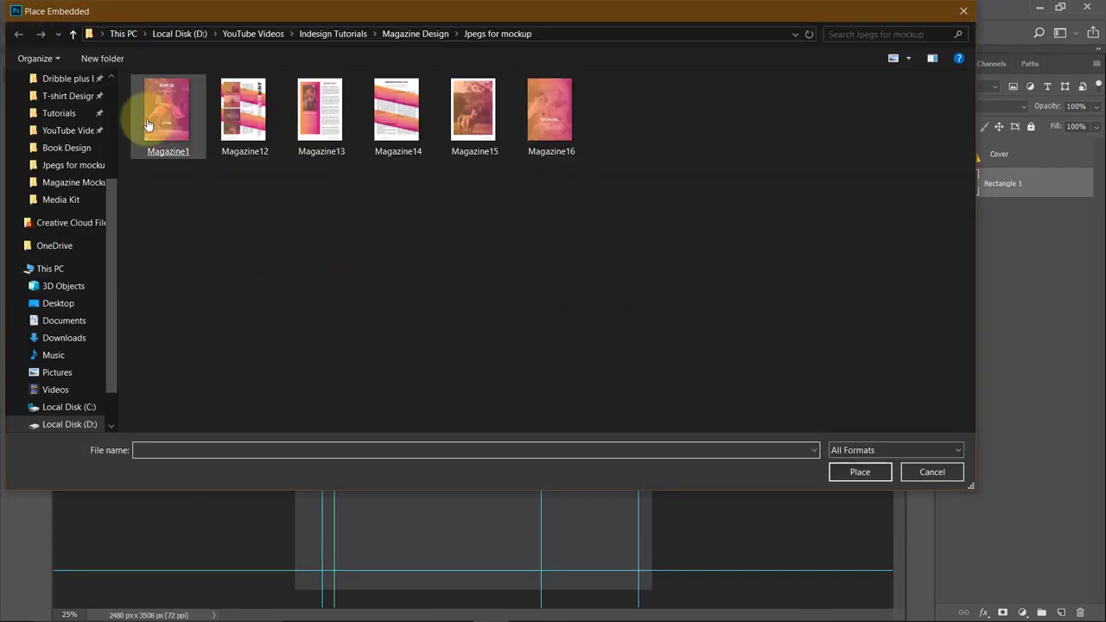
pyautogui.doubleClick(147, 125)
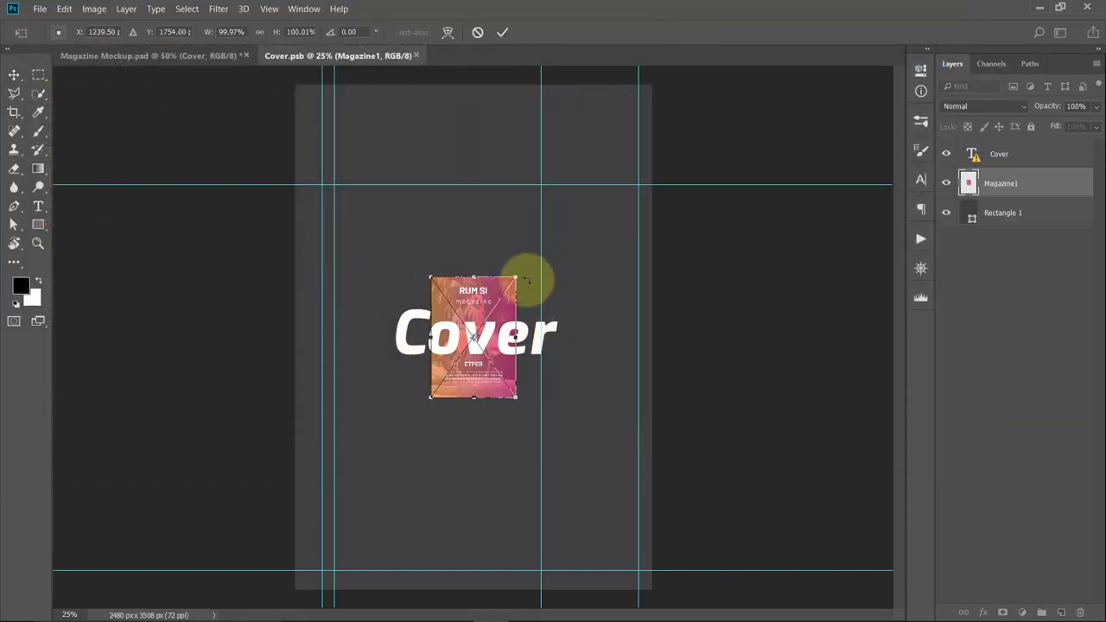
pyautogui.moveTo(520, 278); pyautogui.dragTo(671, 103)
pyautogui.click(498, 33)
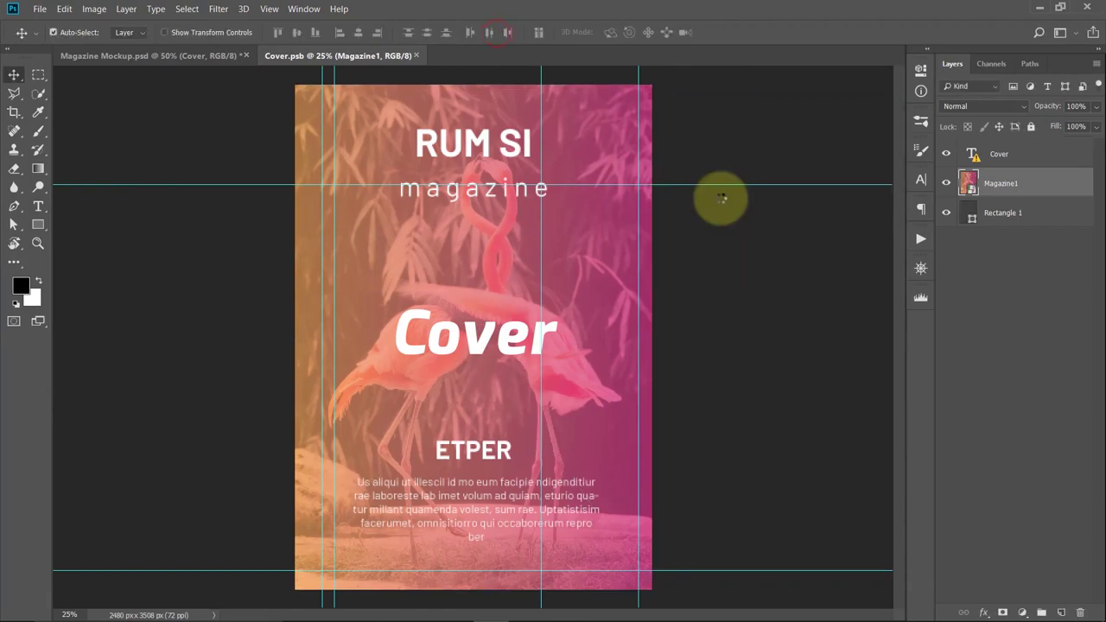
pyautogui.hotkey('ctrl', 's')
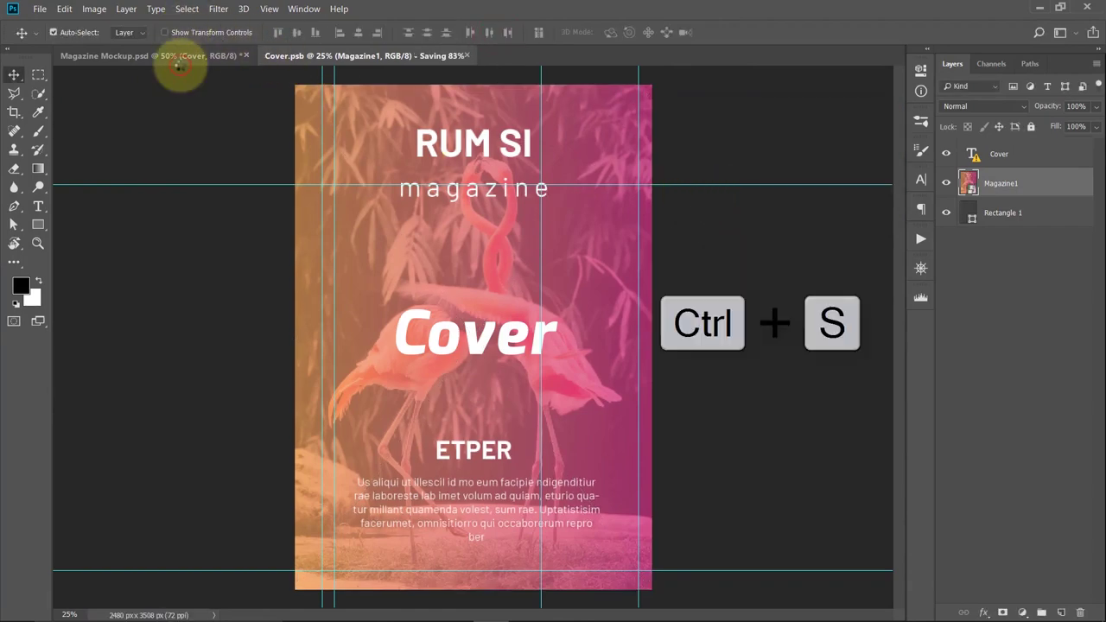
pyautogui.click(180, 58)
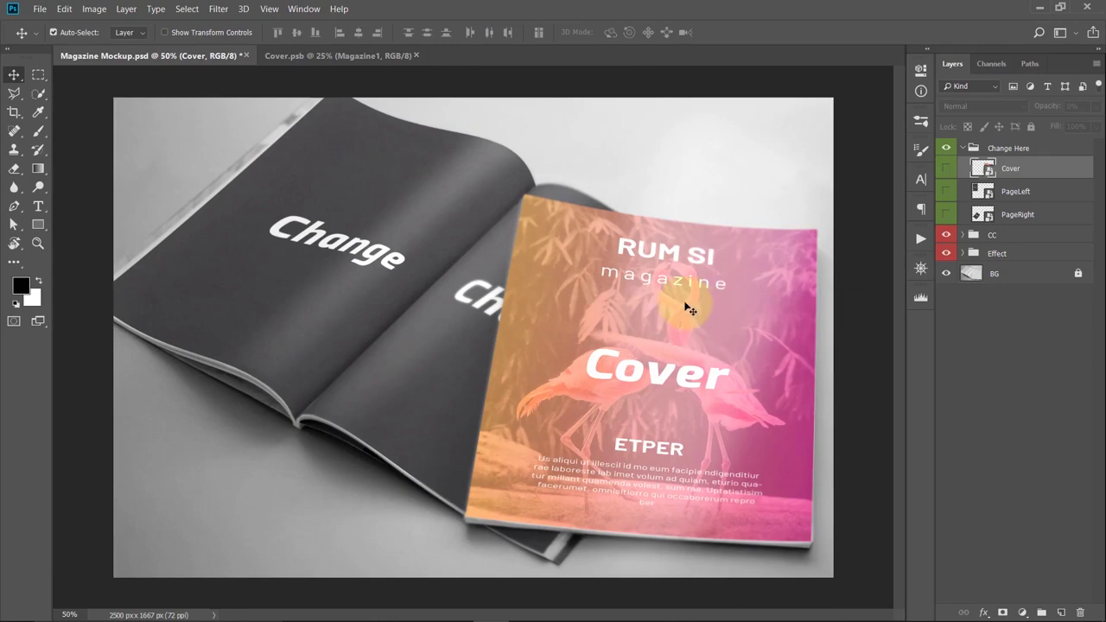
# Move the Magazine1 layer above the Cover text in Cover.psb and save.
pyautogui.doubleClick(984, 168)
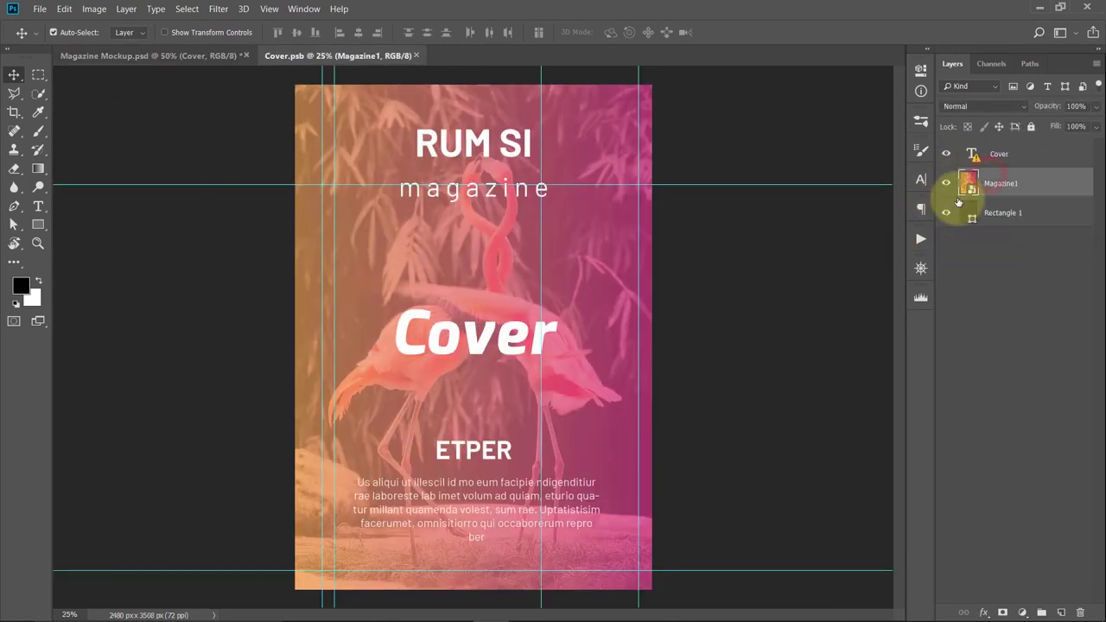
pyautogui.moveTo(958, 201); pyautogui.dragTo(1010, 143)
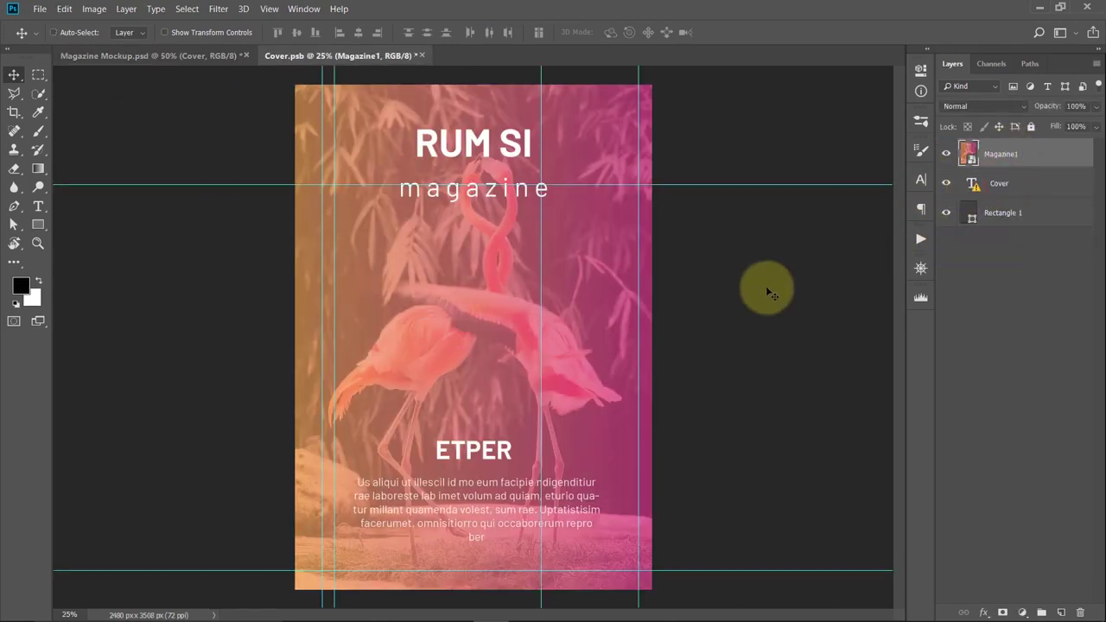
pyautogui.hotkey('ctrl', 's')
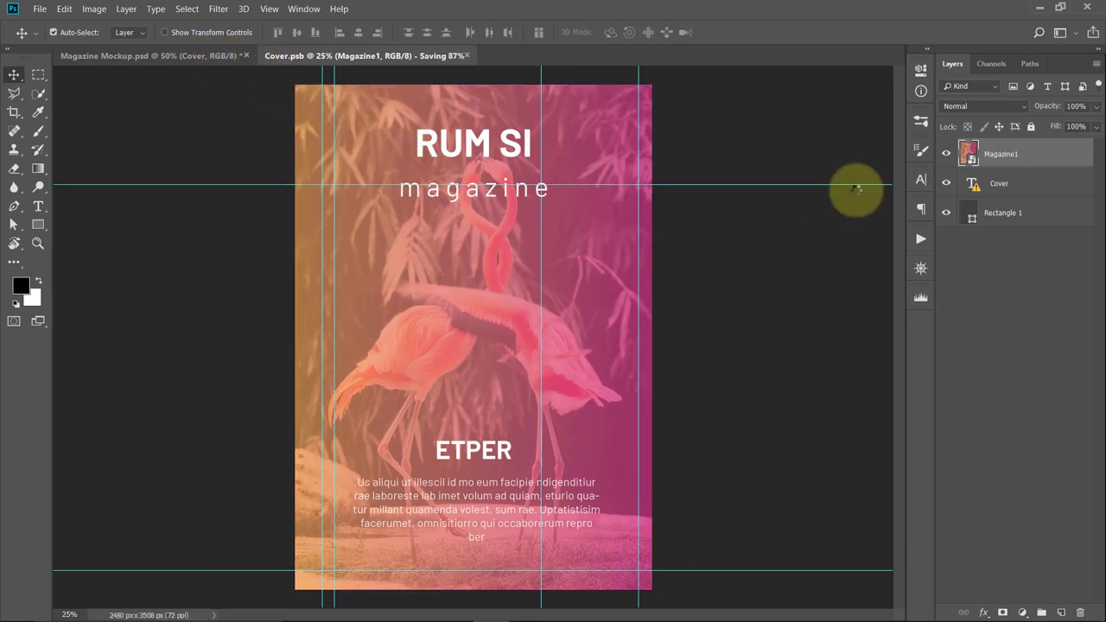
pyautogui.hotkey('ctrl', 't')
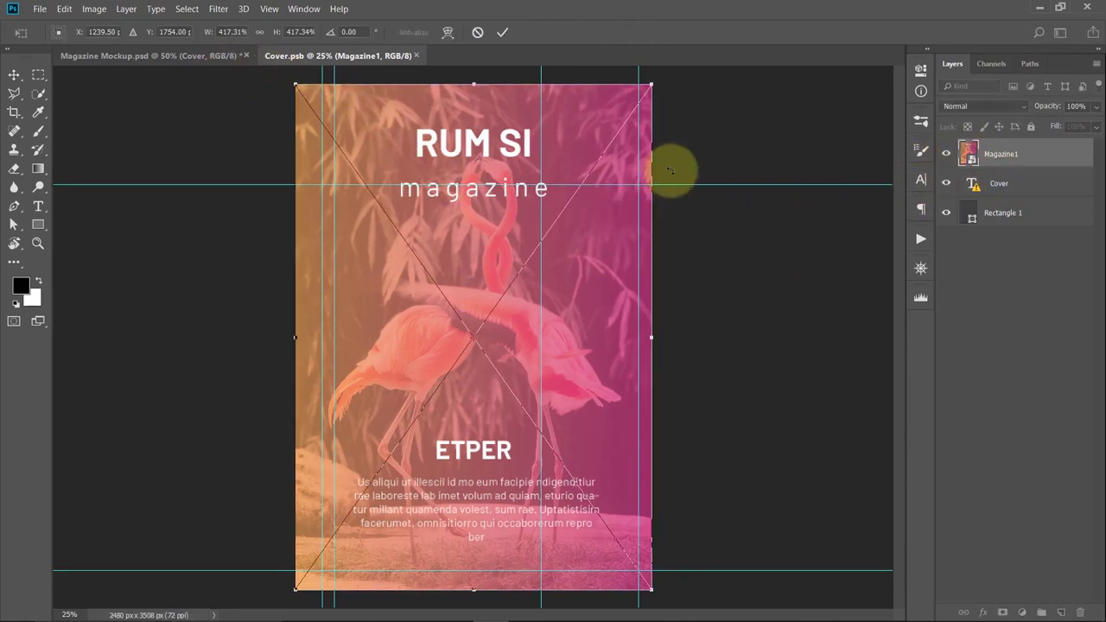
pyautogui.press('Return')
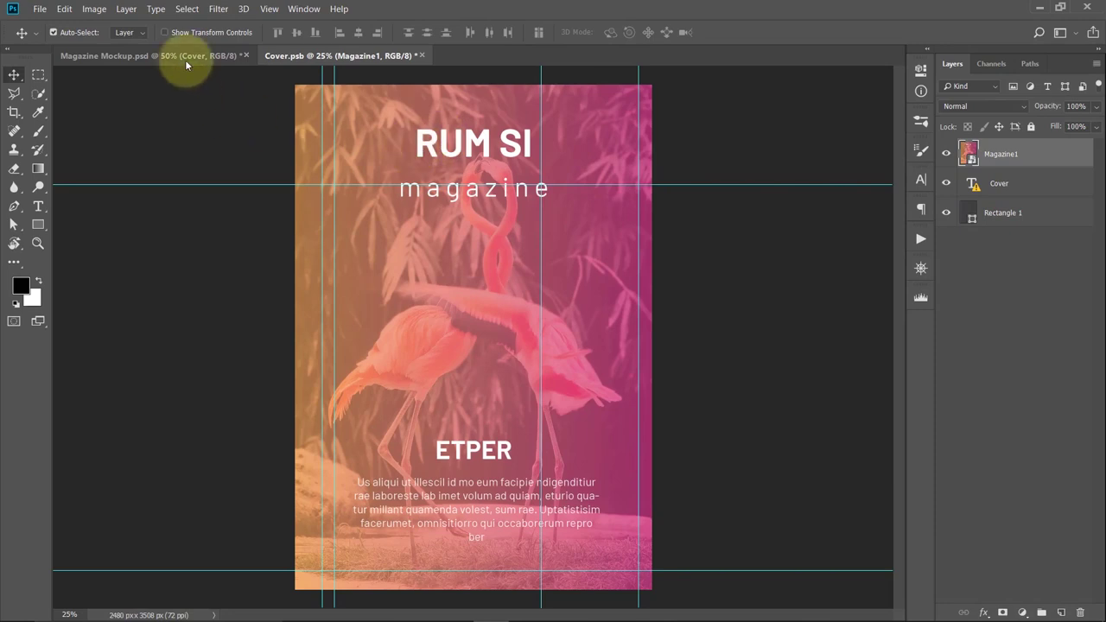
pyautogui.click(185, 60)
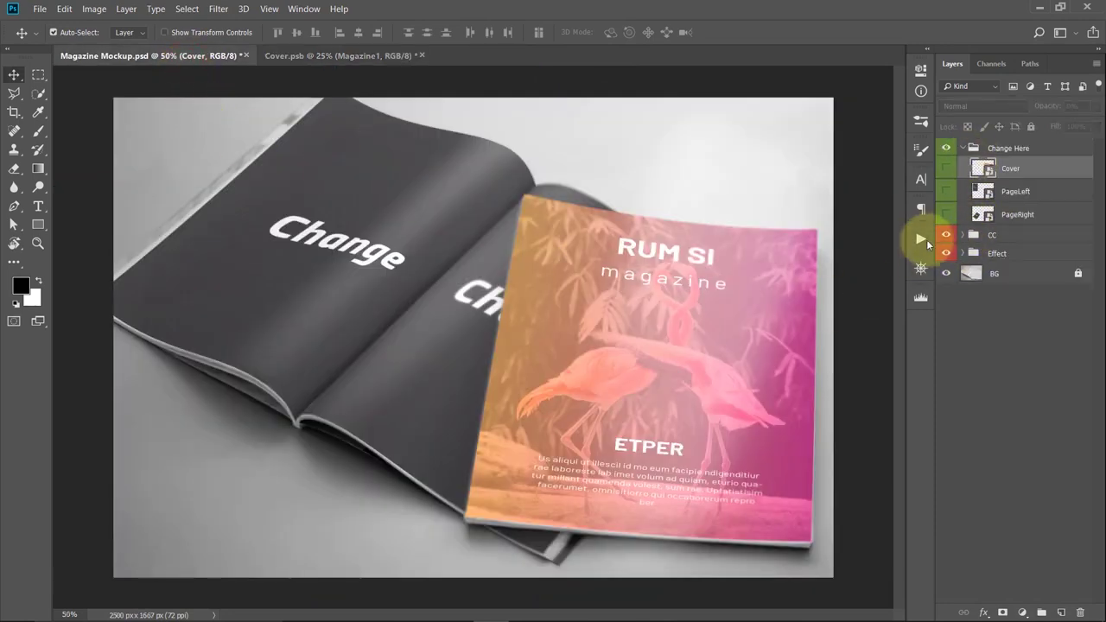
# Toggle the CC and Effect group layers to compare the mockup's colour and lighting.
pyautogui.click(946, 235)
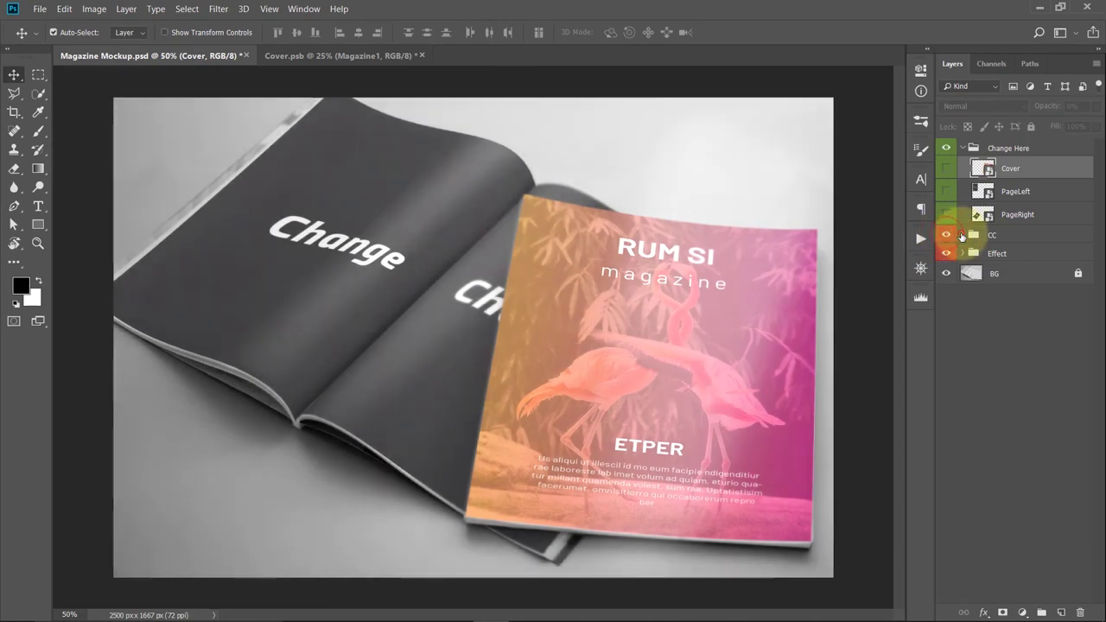
pyautogui.click(962, 235)
pyautogui.click(946, 255)
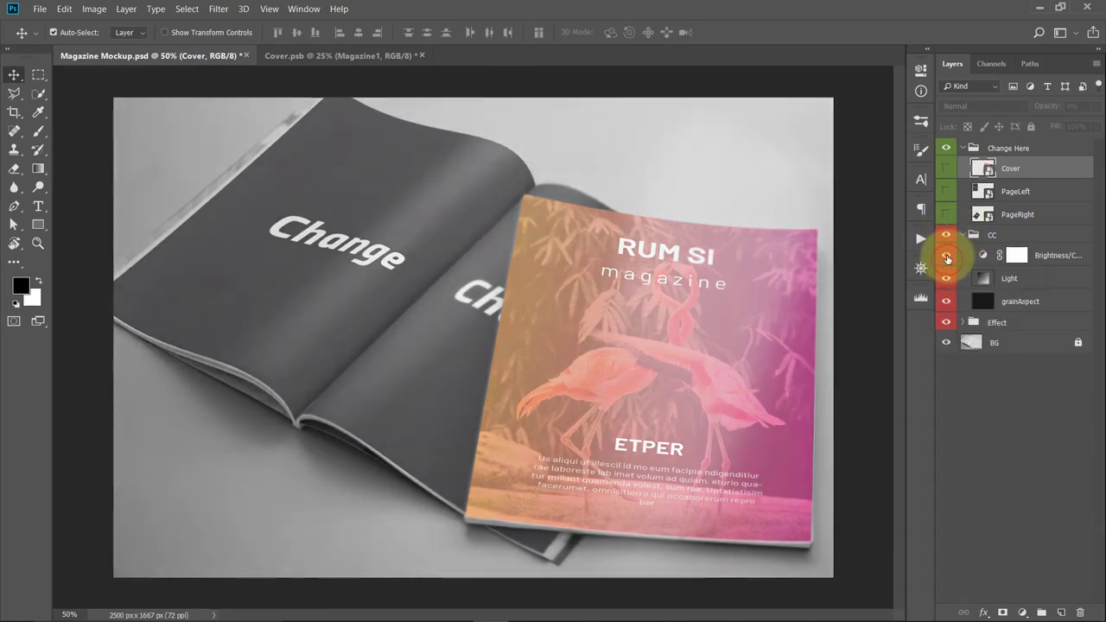
pyautogui.click(963, 235)
pyautogui.click(946, 254)
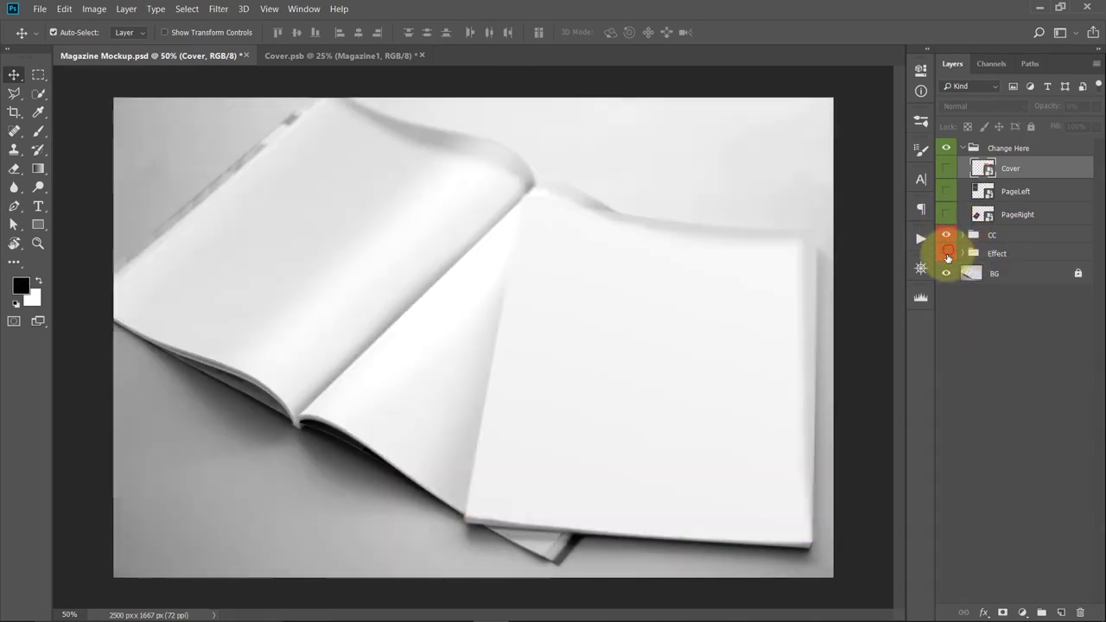
pyautogui.click(947, 253)
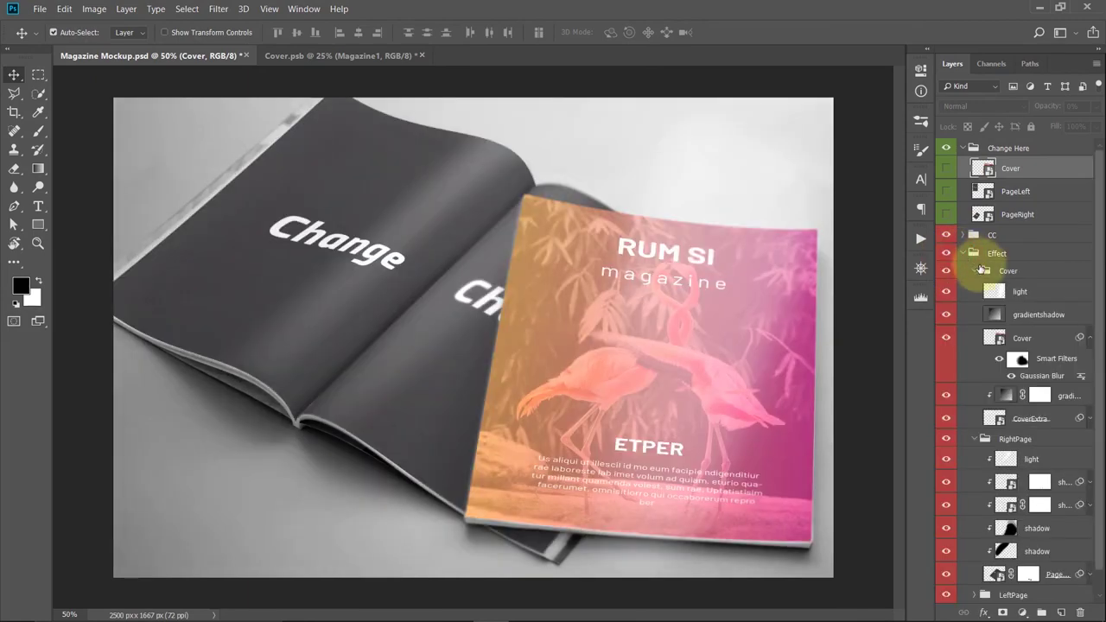
pyautogui.click(947, 315)
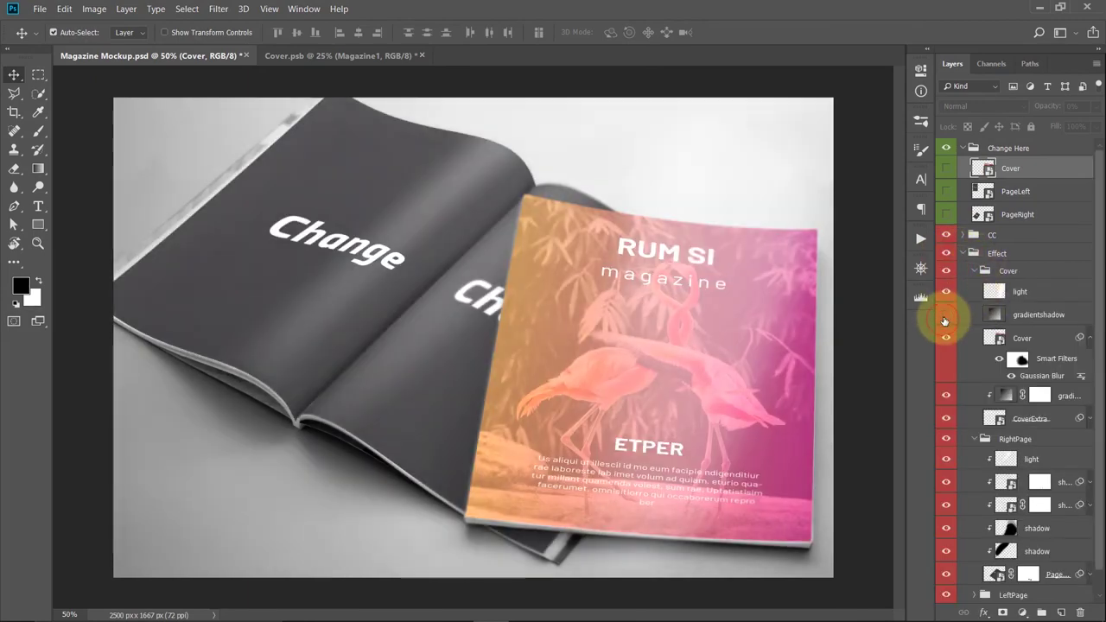
pyautogui.click(947, 292)
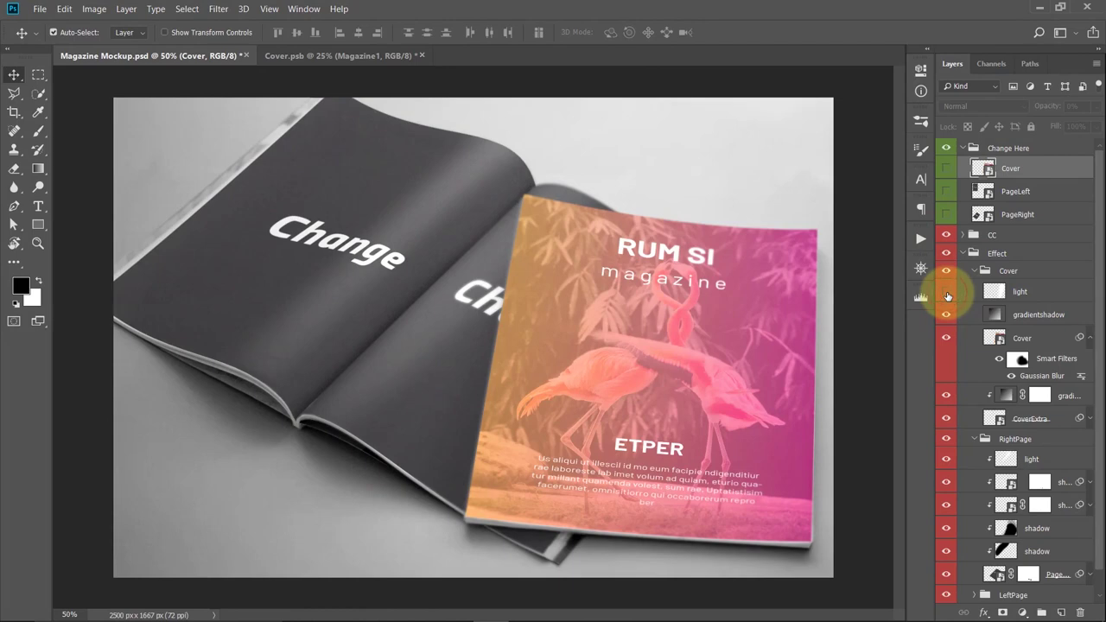
pyautogui.click(963, 253)
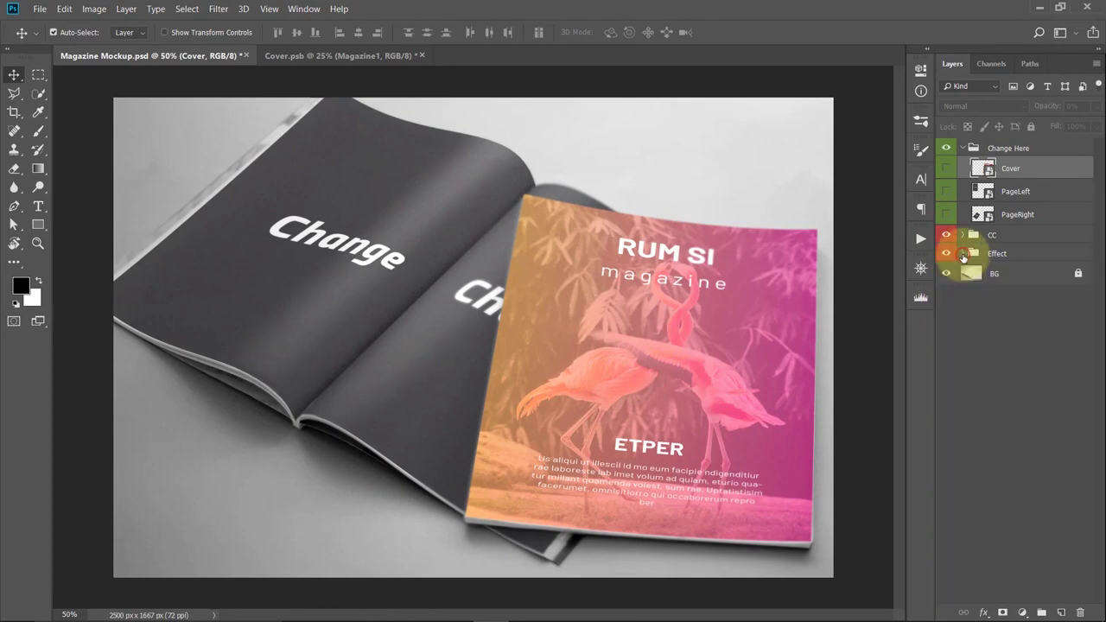
pyautogui.scroll(-1, 609, 337)
pyautogui.scroll(-1, 597, 328)
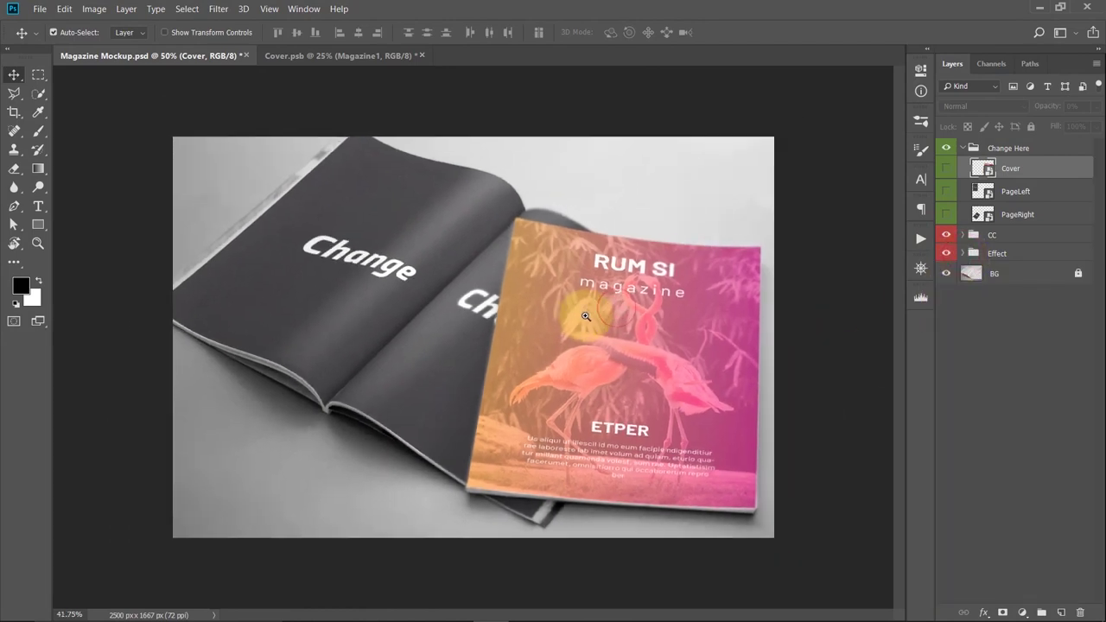
pyautogui.scroll(-1, 586, 316)
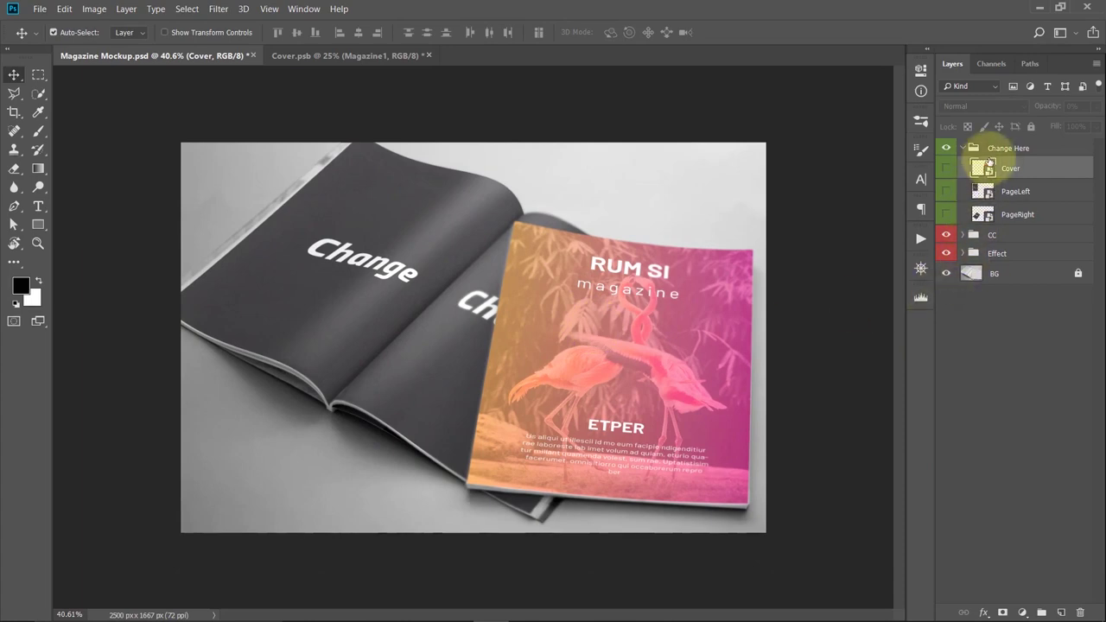
# Place Magazine14 into the PageLeft smart object, scale it to fill, save and close.
pyautogui.doubleClick(985, 192)
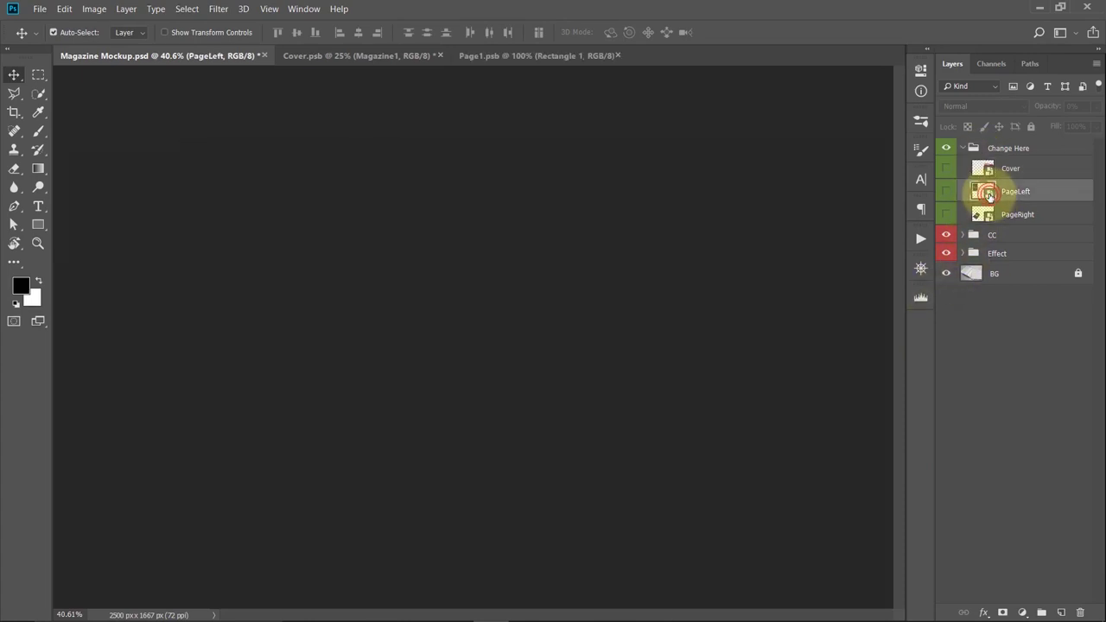
pyautogui.click(615, 355)
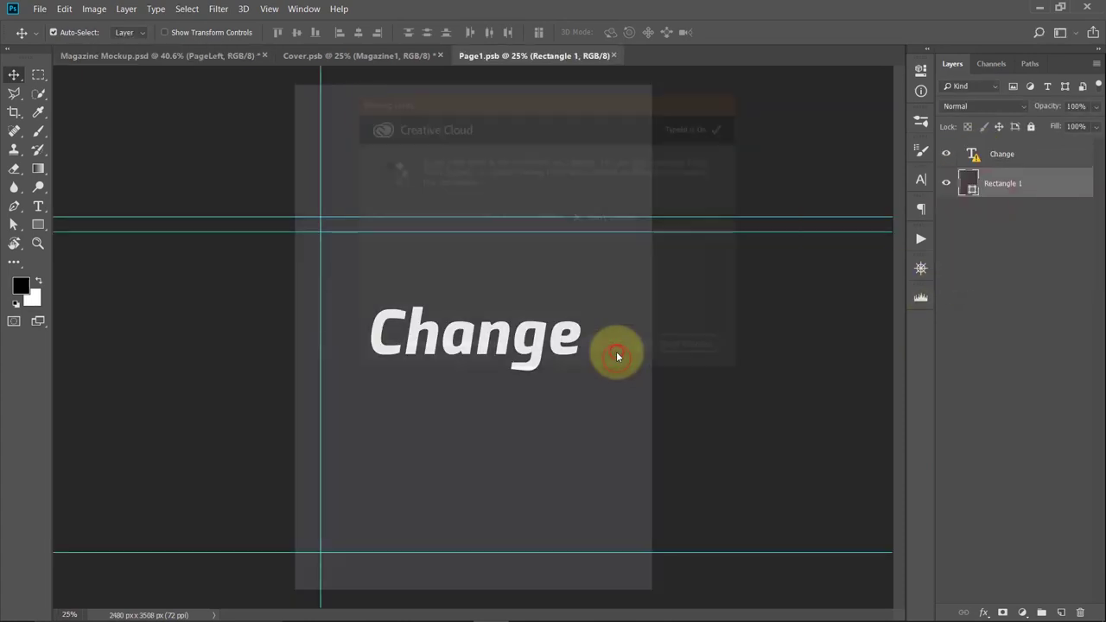
pyautogui.hotkey('ctrl', 'shift', 'p')
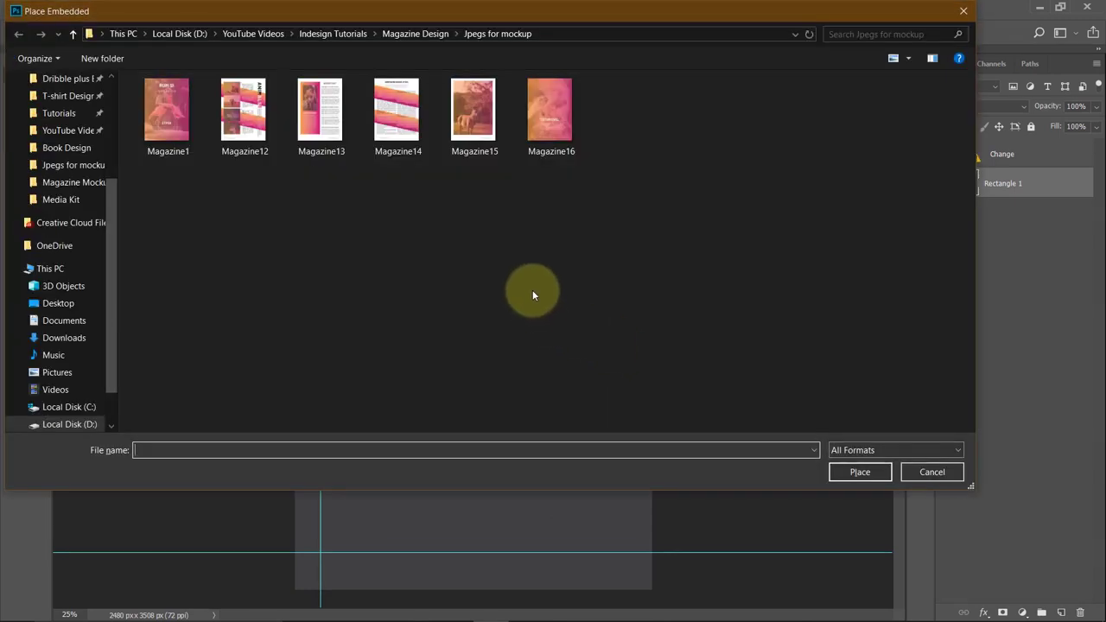
pyautogui.doubleClick(398, 108)
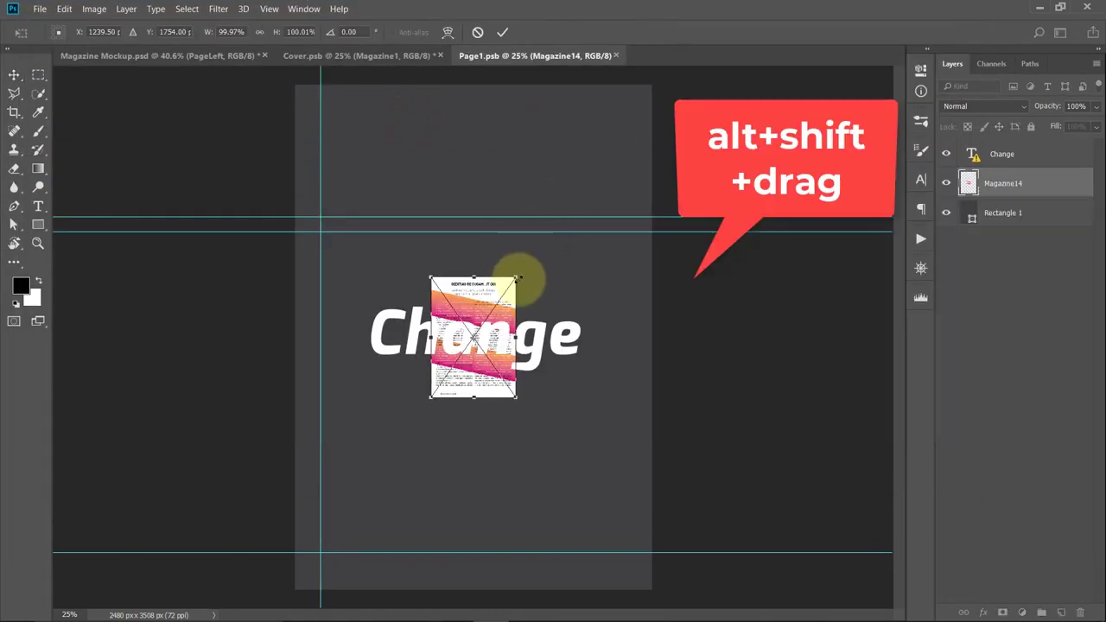
pyautogui.moveTo(516, 278); pyautogui.dragTo(653, 89)
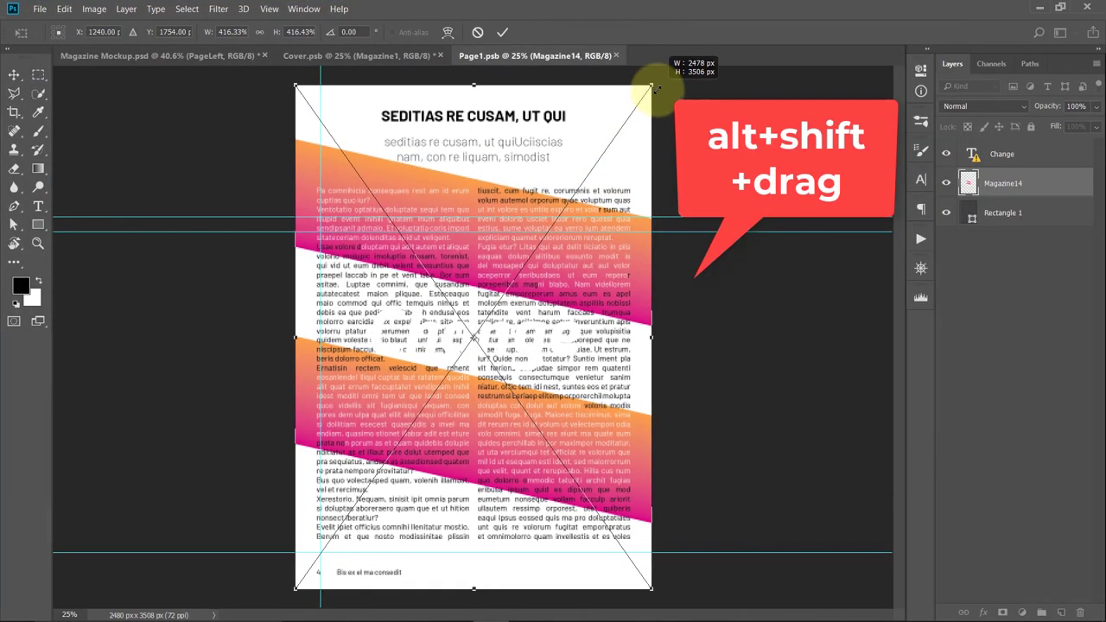
pyautogui.hotkey('ctrl', 's')
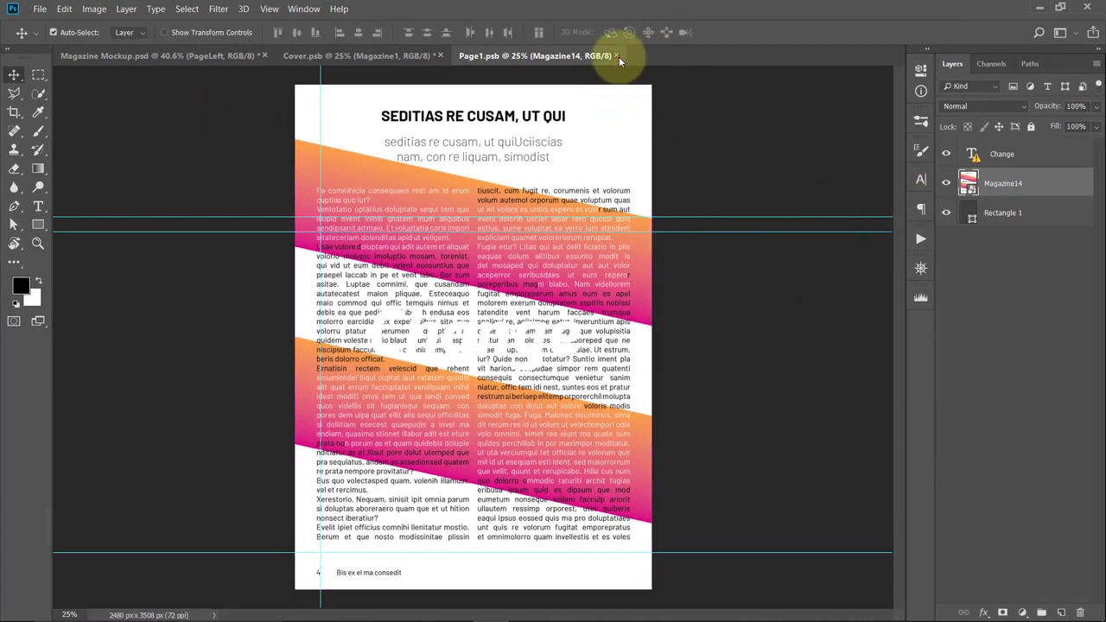
pyautogui.click(619, 56)
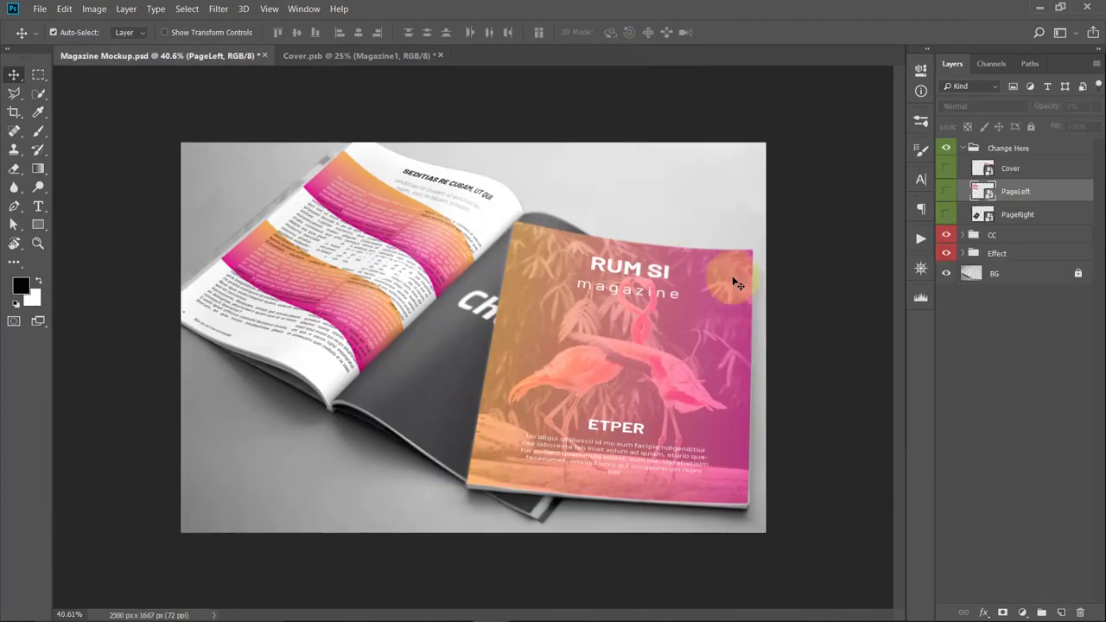
# Place Magazine15 into the PageRight smart object, scale it to fill the page, and save.
pyautogui.doubleClick(986, 216)
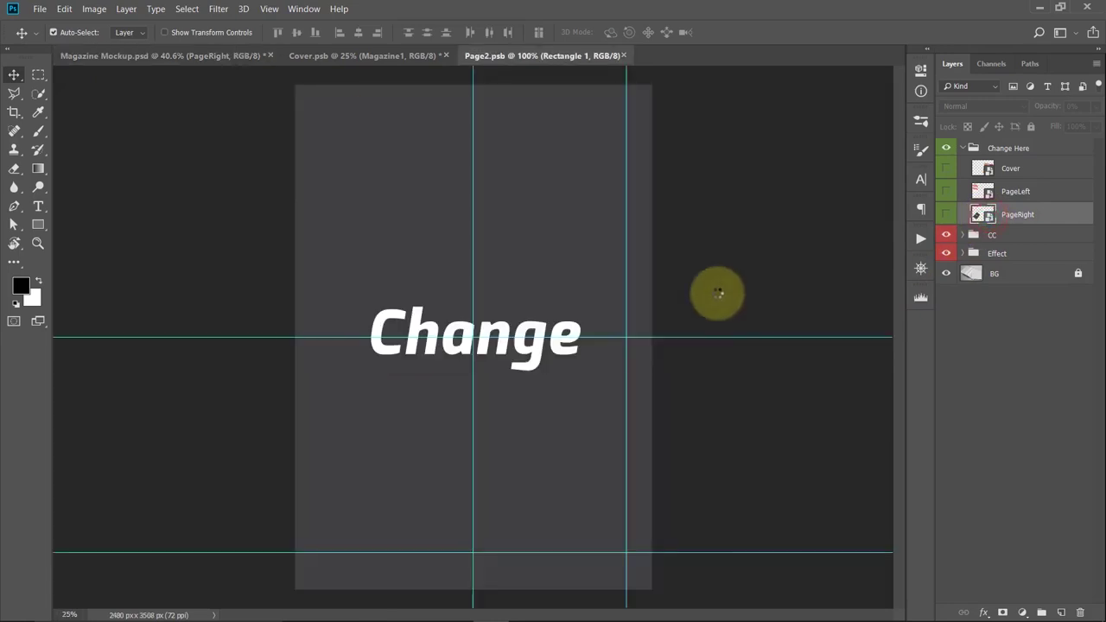
pyautogui.click(616, 349)
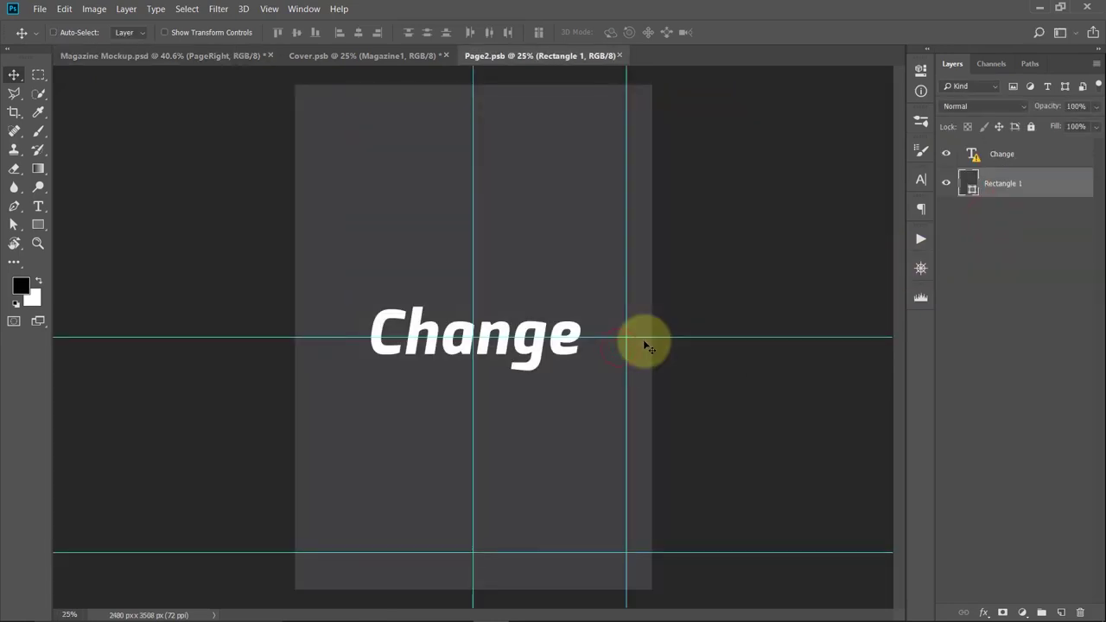
pyautogui.hotkey('ctrl', 'shift', 'p')
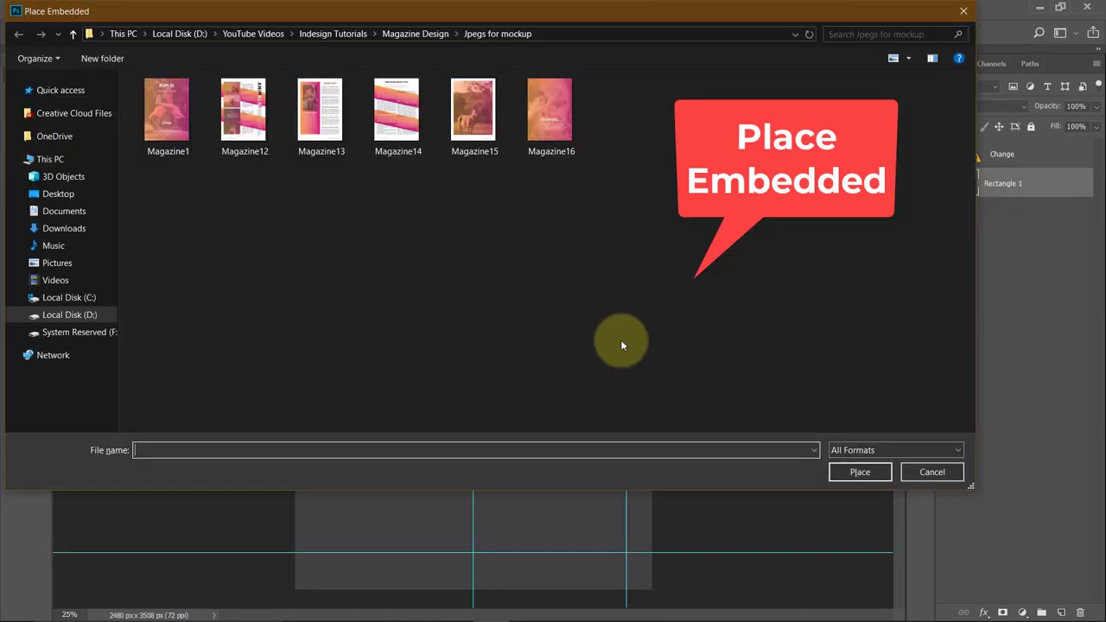
pyautogui.doubleClick(474, 110)
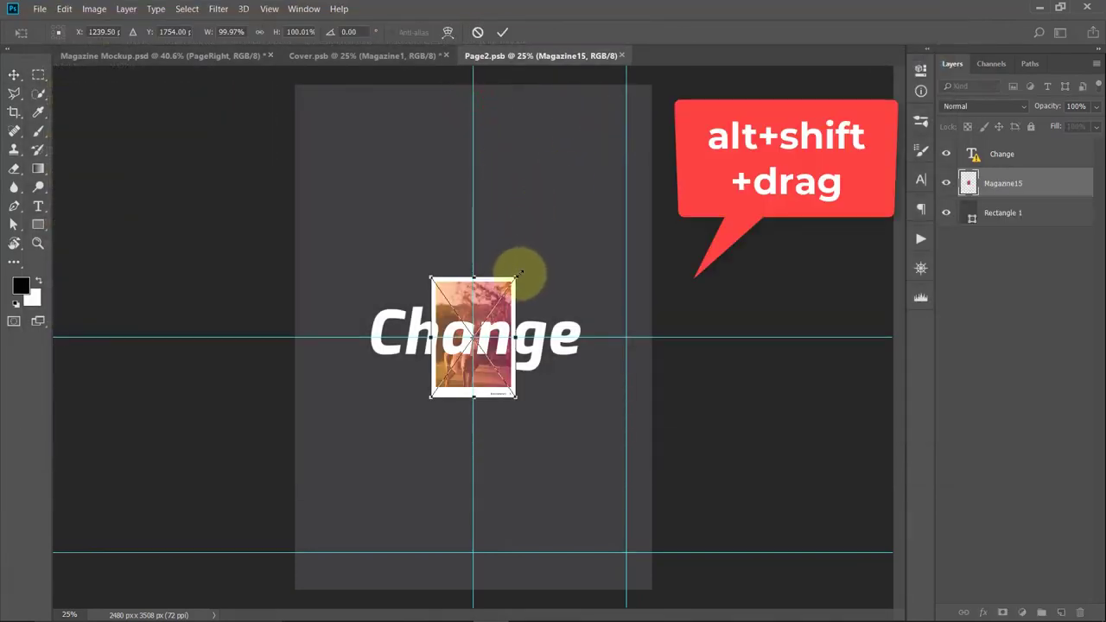
pyautogui.moveTo(516, 279); pyautogui.dragTo(667, 90)
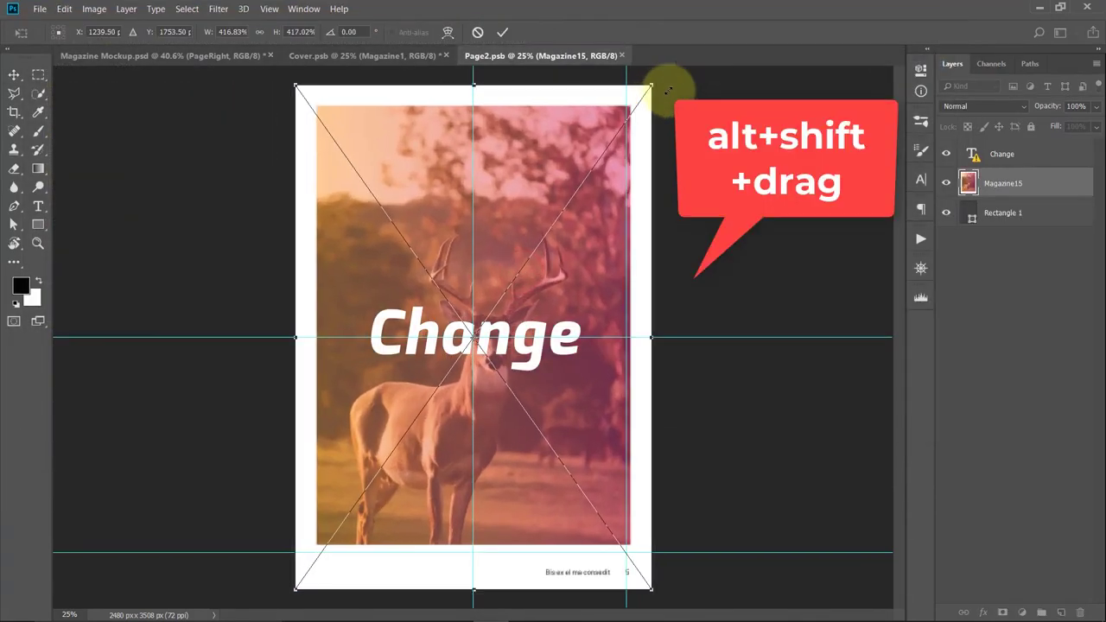
pyautogui.press('Return')
pyautogui.hotkey('ctrl', 's')
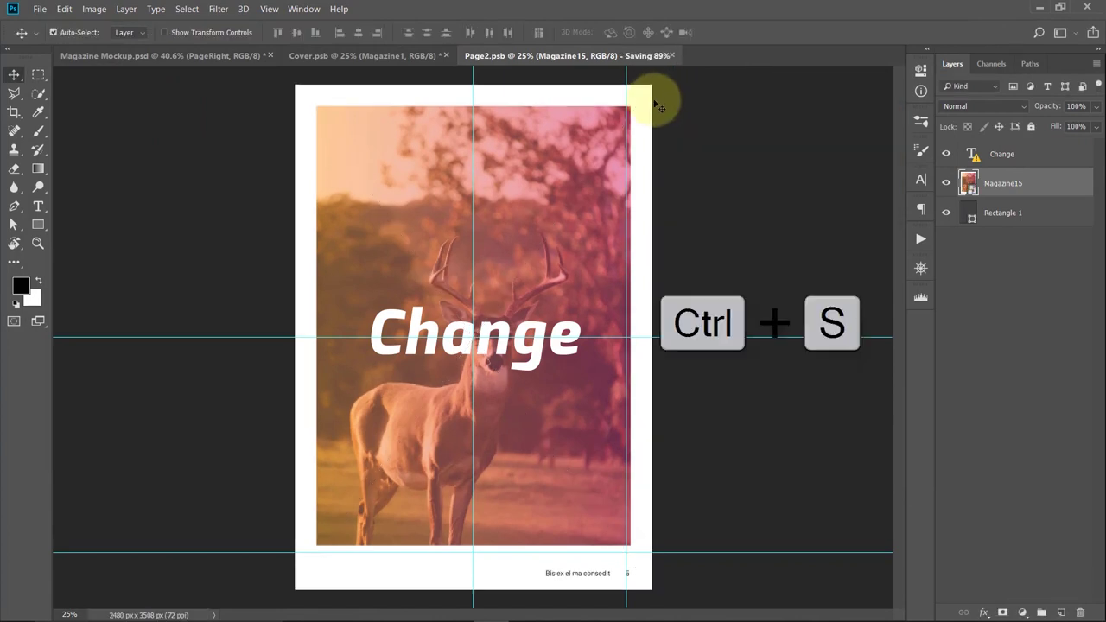
# Move Magazine15 above the Change text layer, save, and return to the mockup.
pyautogui.moveTo(1039, 184); pyautogui.dragTo(1037, 148)
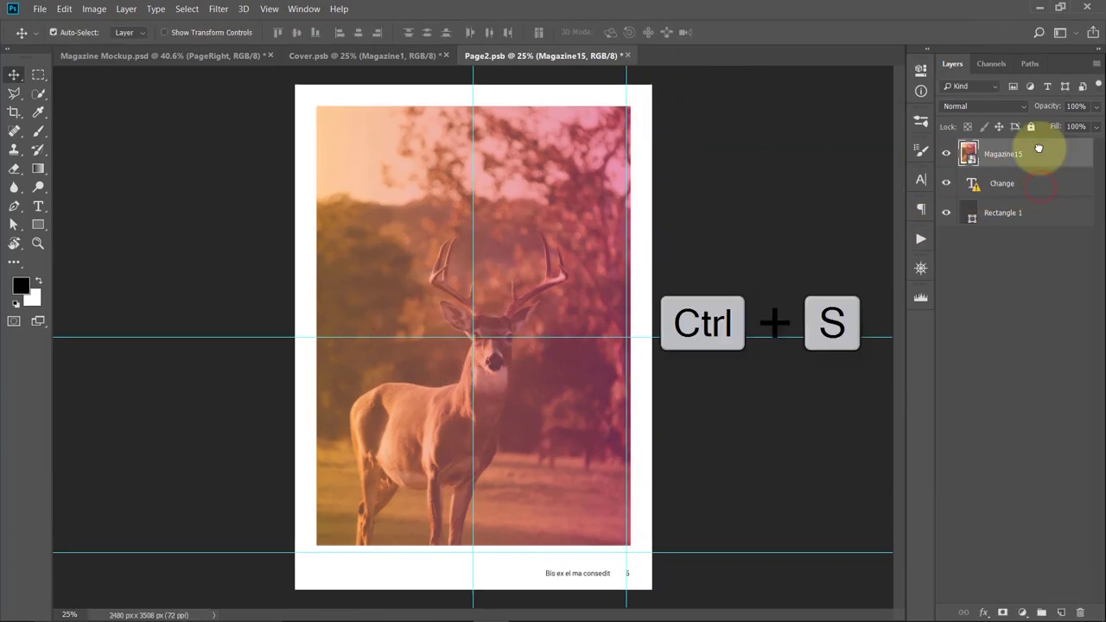
pyautogui.hotkey('ctrl', 's')
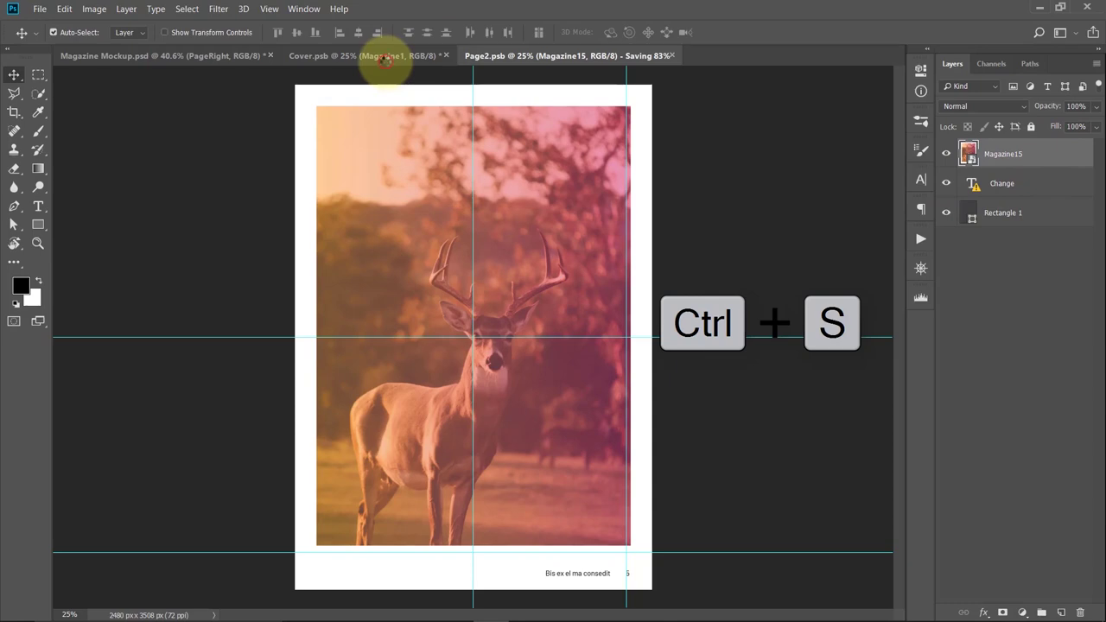
pyautogui.click(386, 57)
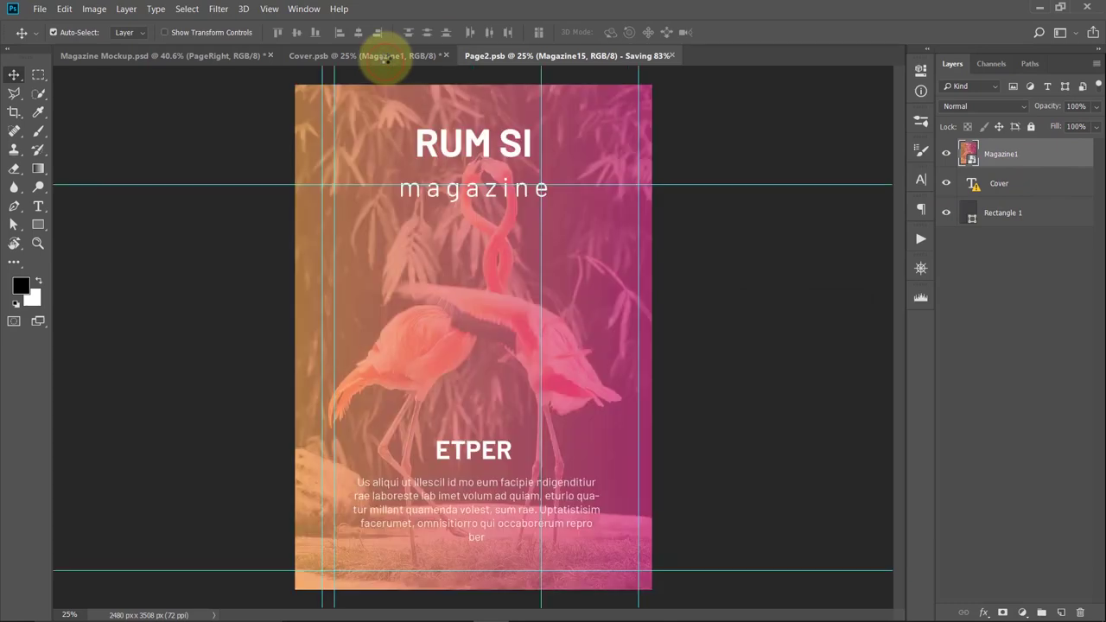
pyautogui.click(247, 57)
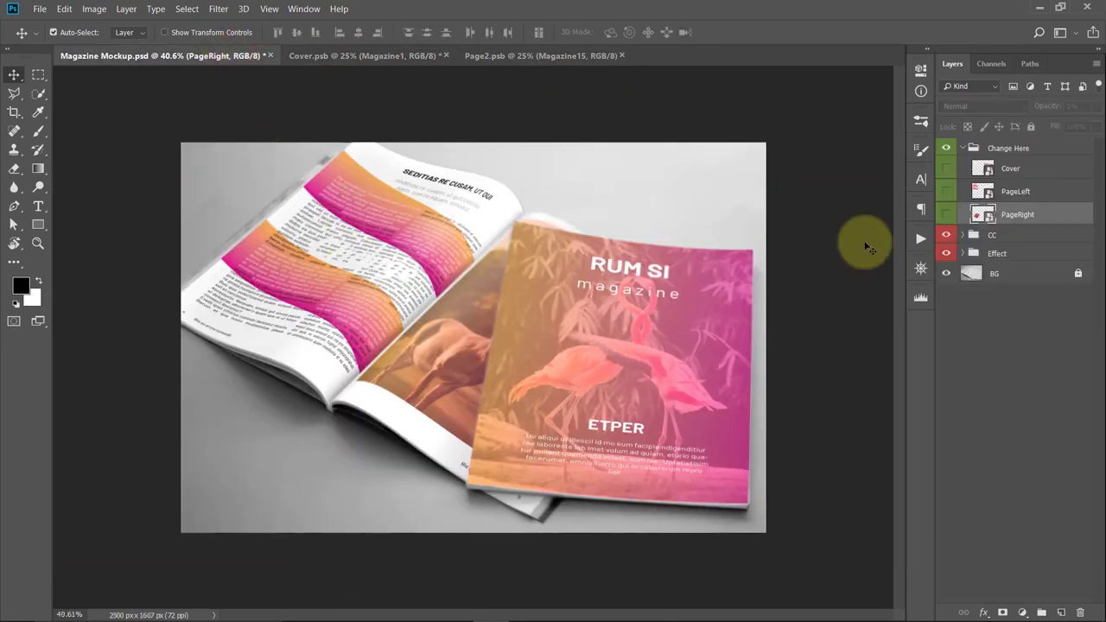
# Inside the PageLeft smart object, move Magazine14 above the Change layer and save.
pyautogui.click(991, 193)
pyautogui.doubleClick(990, 193)
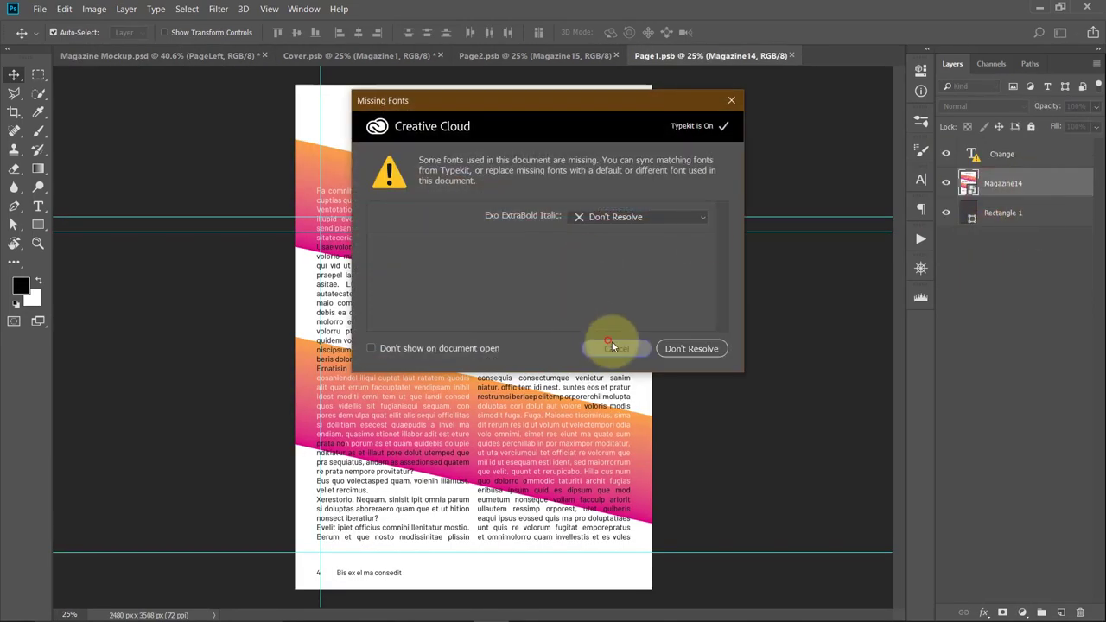
pyautogui.click(612, 345)
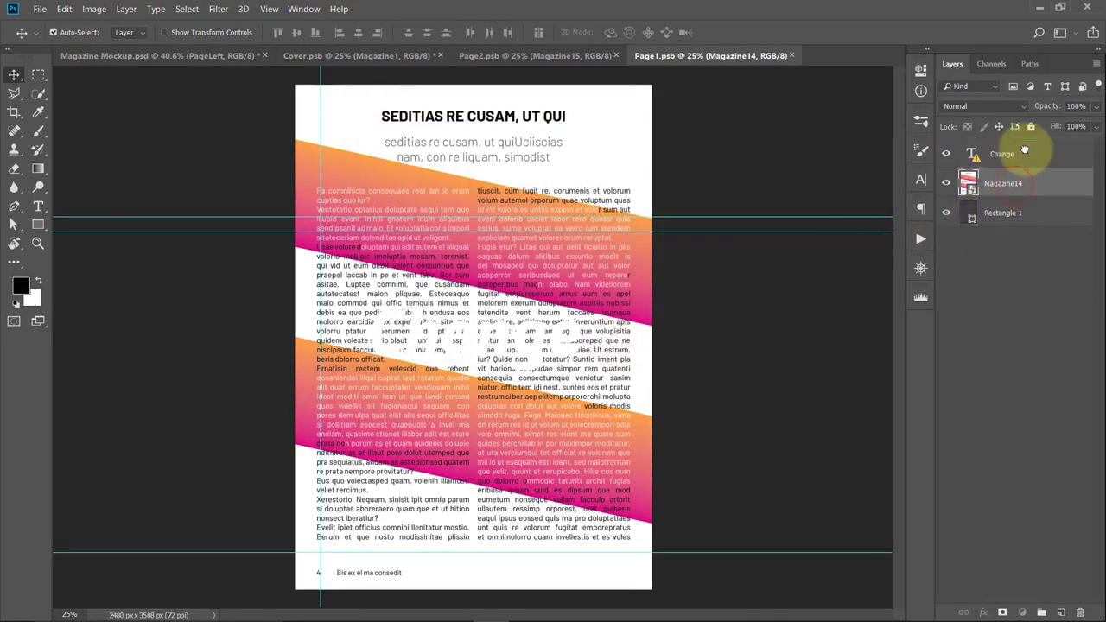
pyautogui.moveTo(1020, 183); pyautogui.dragTo(1024, 150)
pyautogui.hotkey('ctrl', 's')
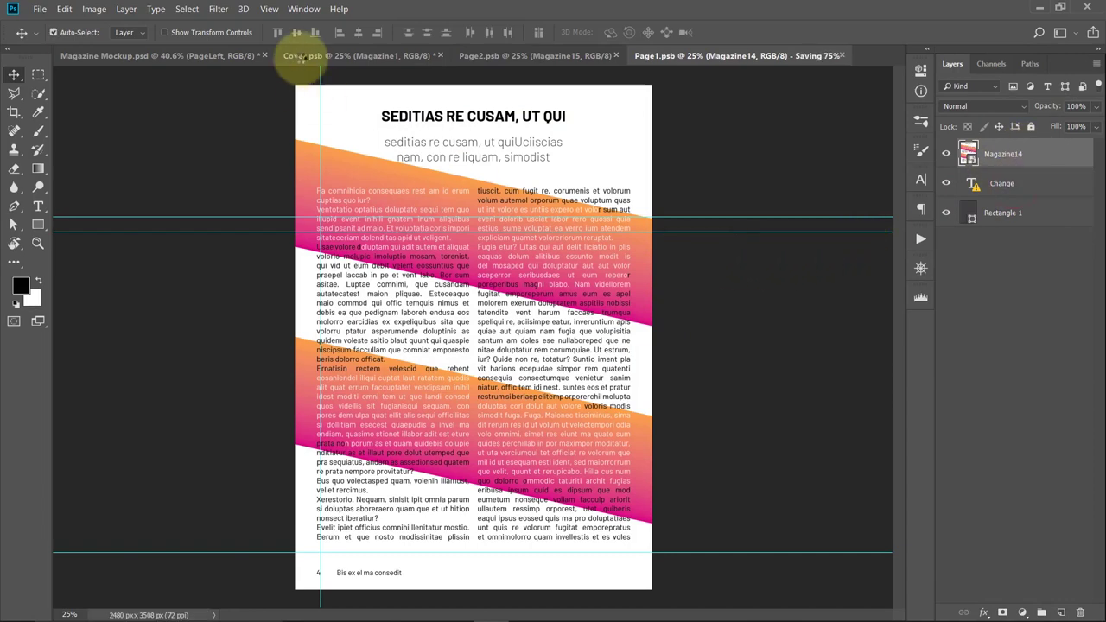
# Return to the Magazine Mockup document.
pyautogui.click(304, 59)
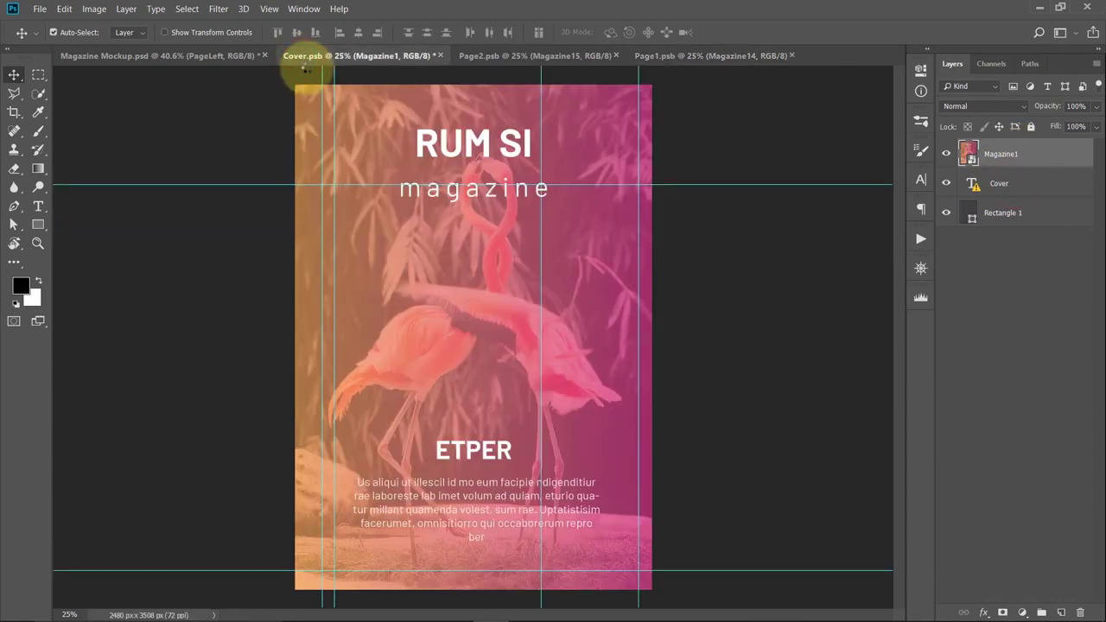
pyautogui.click(156, 57)
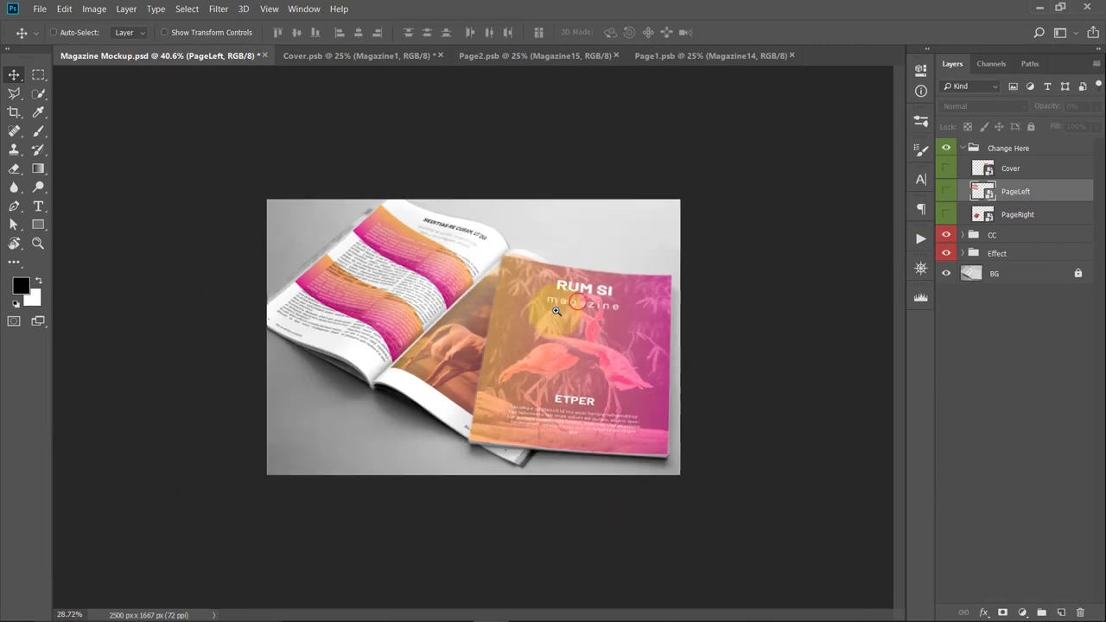
pyautogui.scroll(-1, 562, 303)
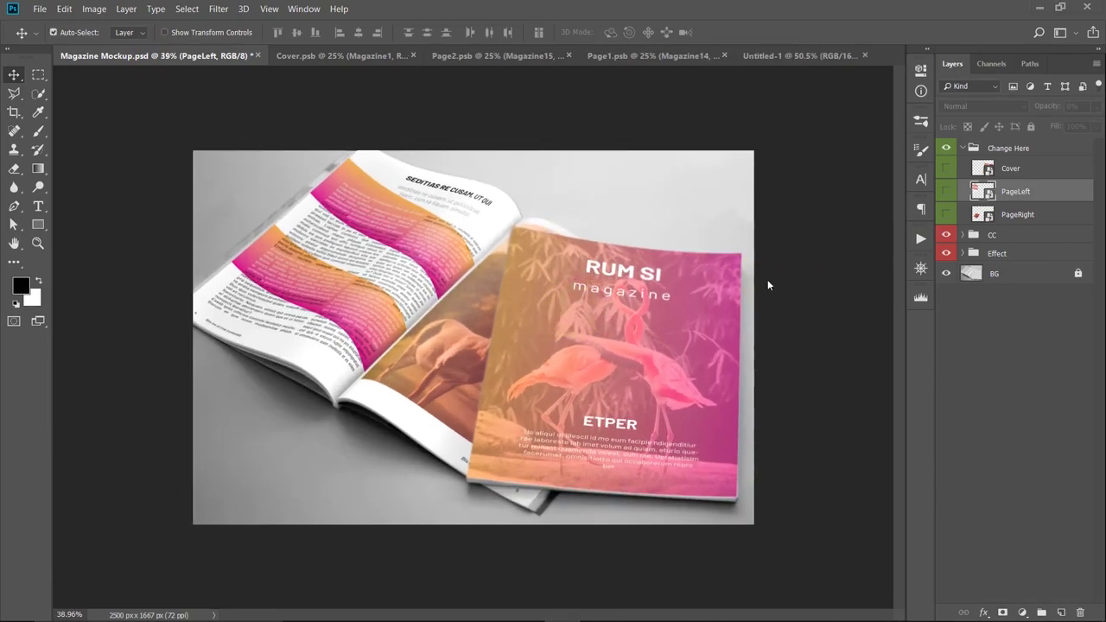
# Add a Solid Color fill layer of ff5ddf above the BG layer.
pyautogui.click(1008, 276)
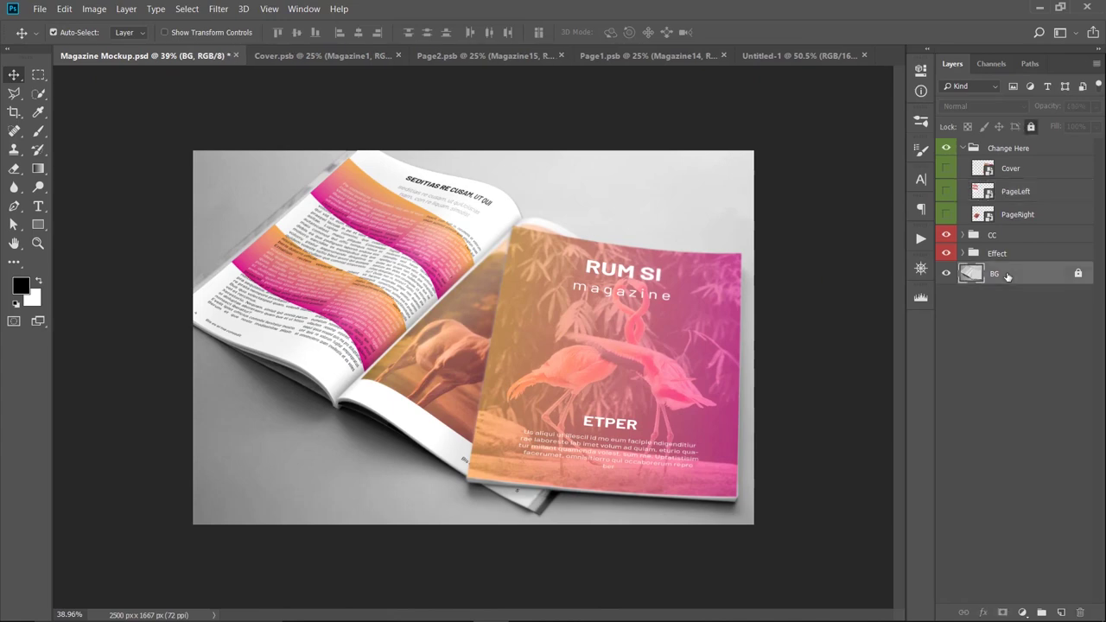
pyautogui.click(1024, 611)
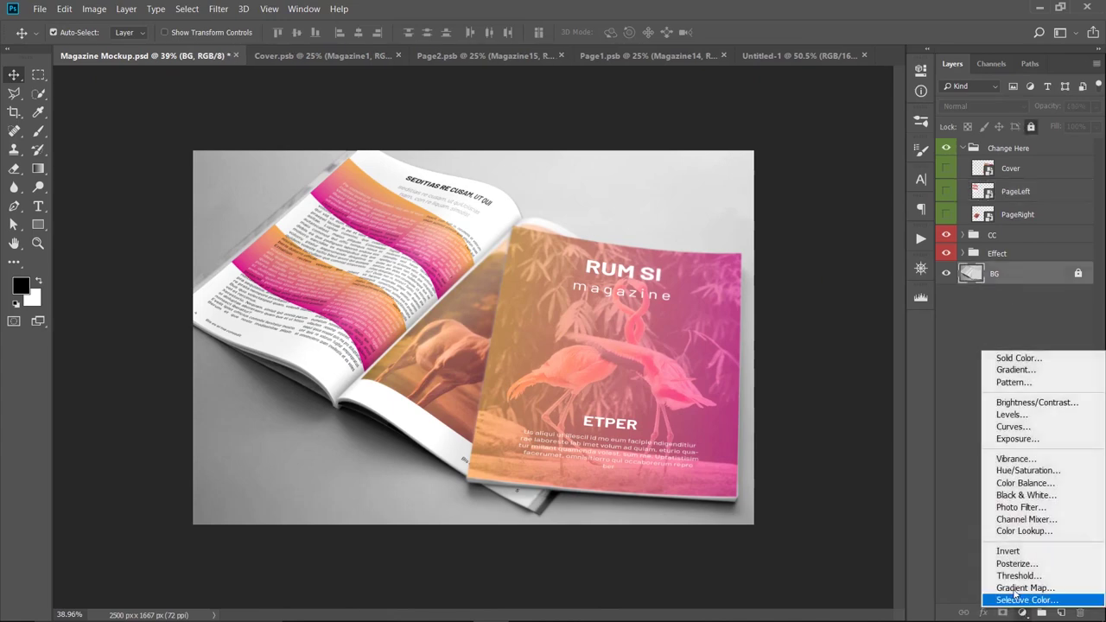
pyautogui.click(997, 361)
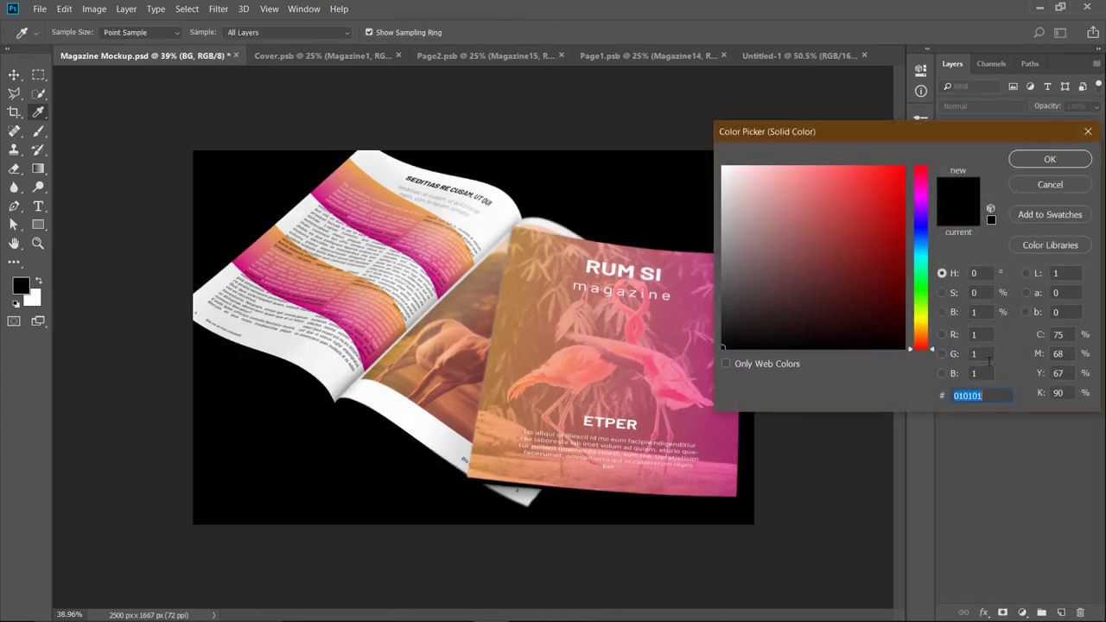
pyautogui.click(919, 199)
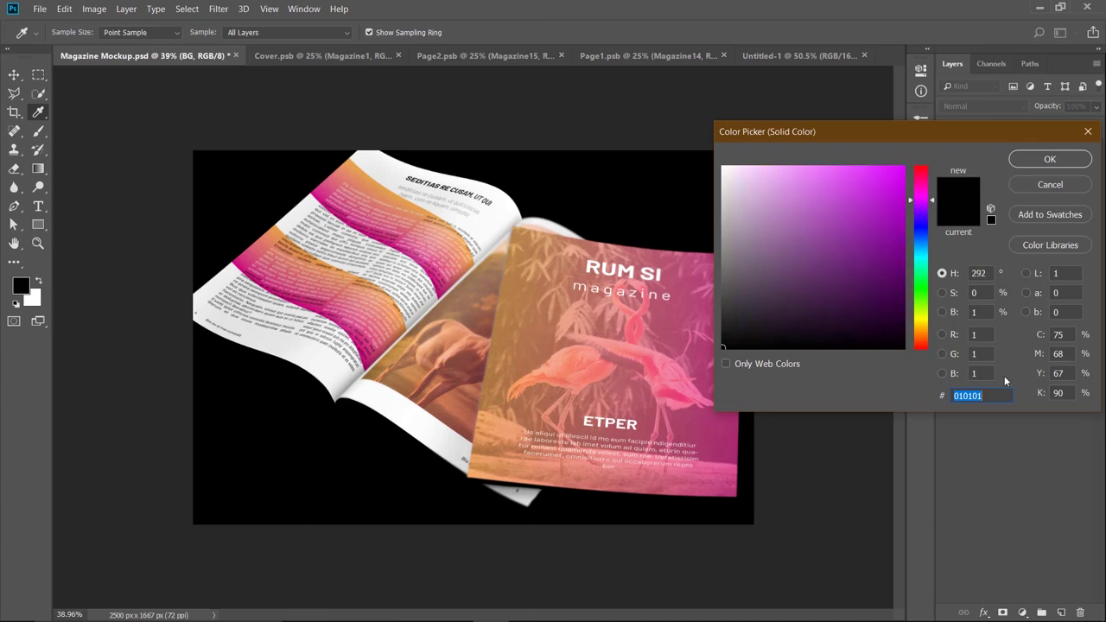
pyautogui.click(892, 204)
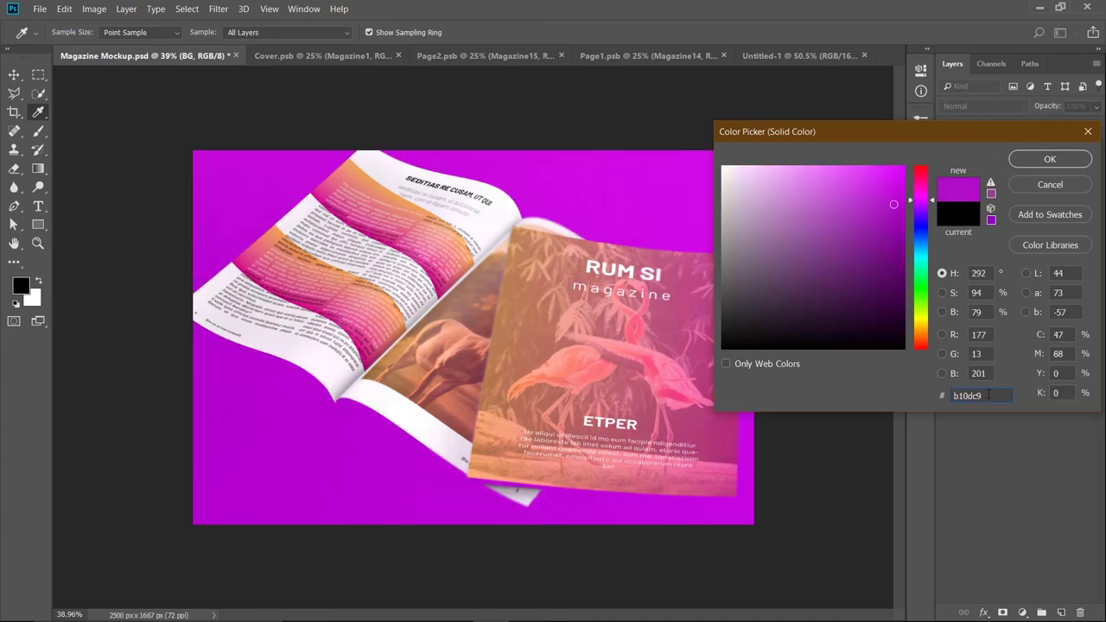
pyautogui.write('ff5ddf')
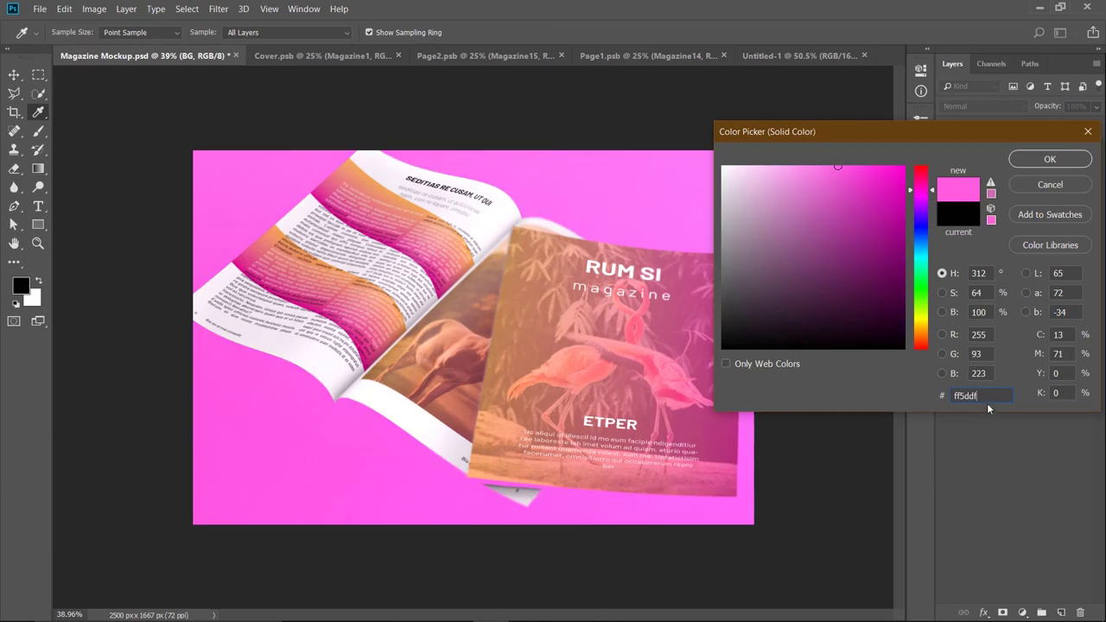
pyautogui.click(1024, 157)
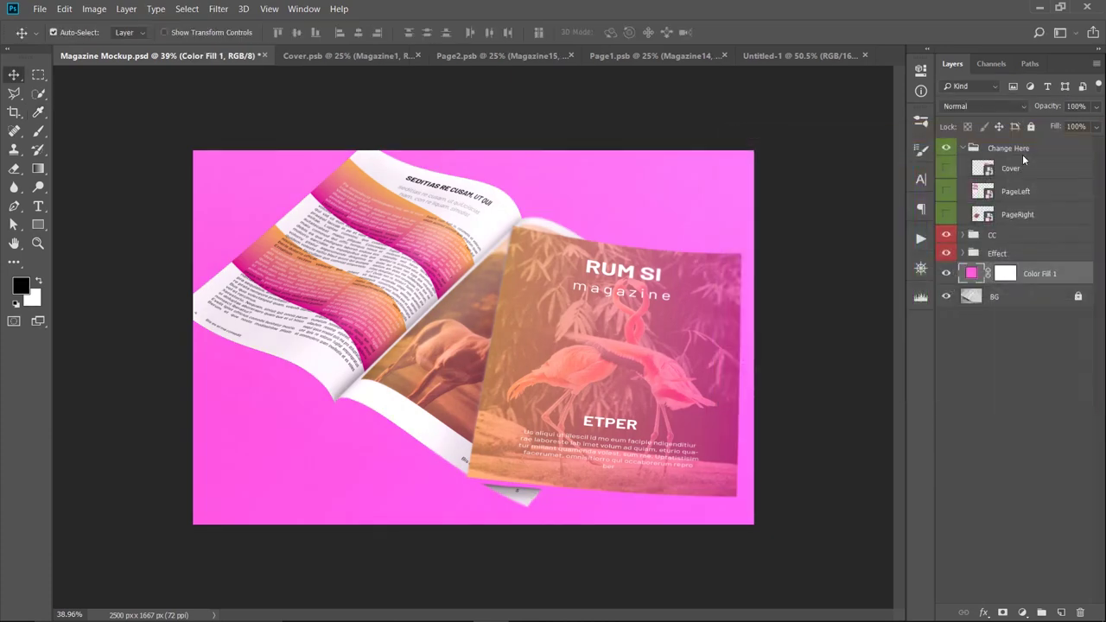
# Set the pink fill layer to Multiply blending at 75% opacity.
pyautogui.click(1018, 107)
pyautogui.click(968, 164)
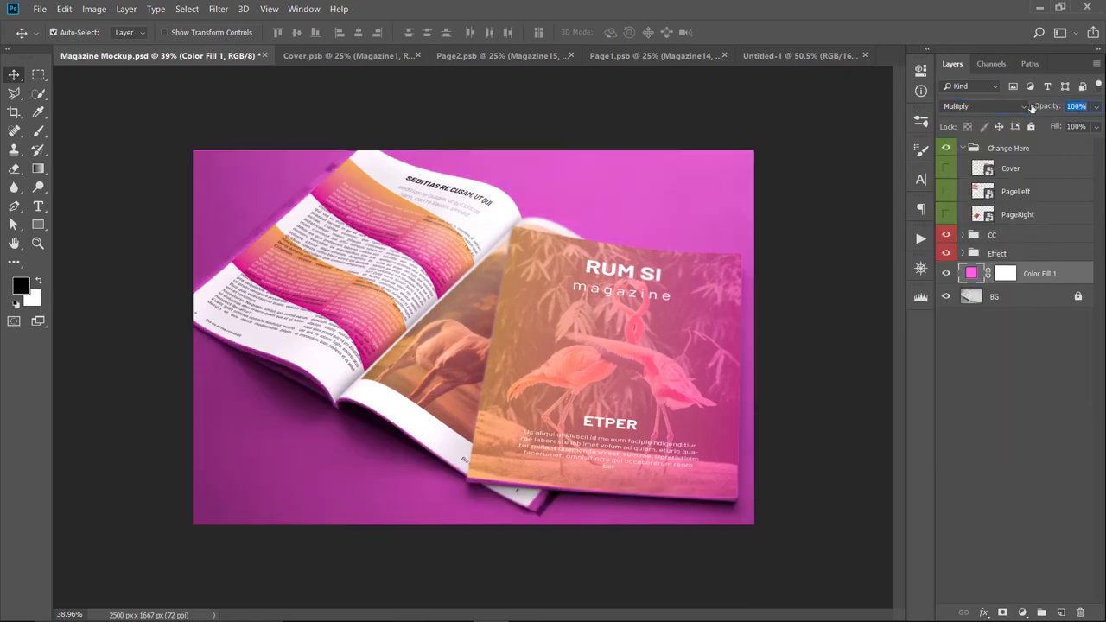
pyautogui.write('75')
pyautogui.press('Return')
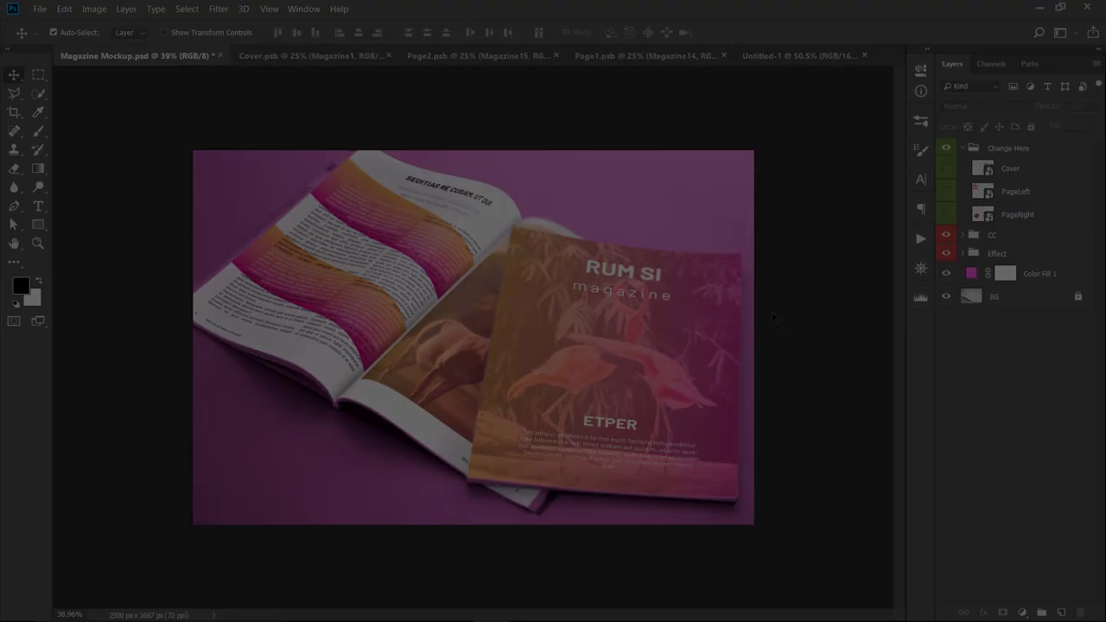